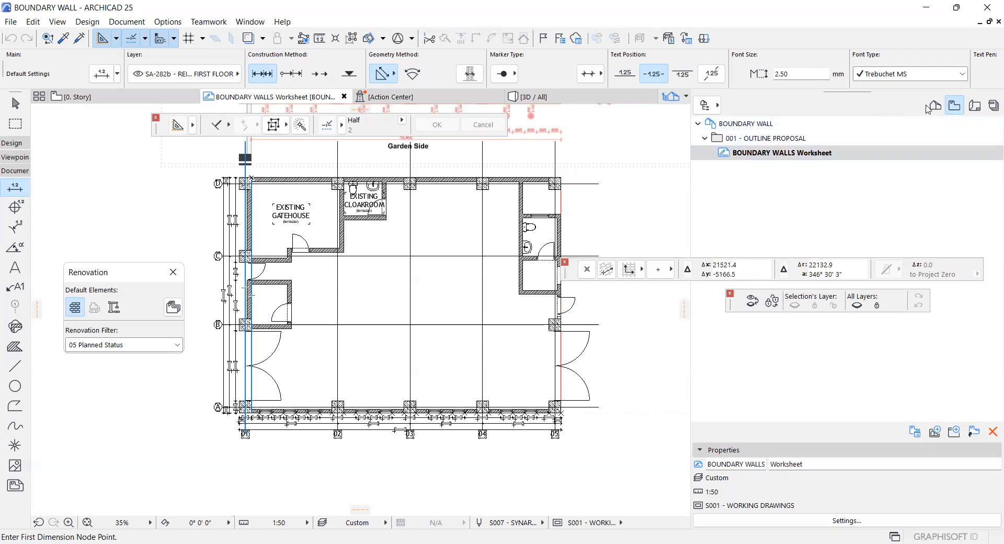
# Create a new independent worksheet with the reference ID BOUNDARY WALL - DETAILS
pyautogui.click(936, 106)
pyautogui.rightClick(748, 215)
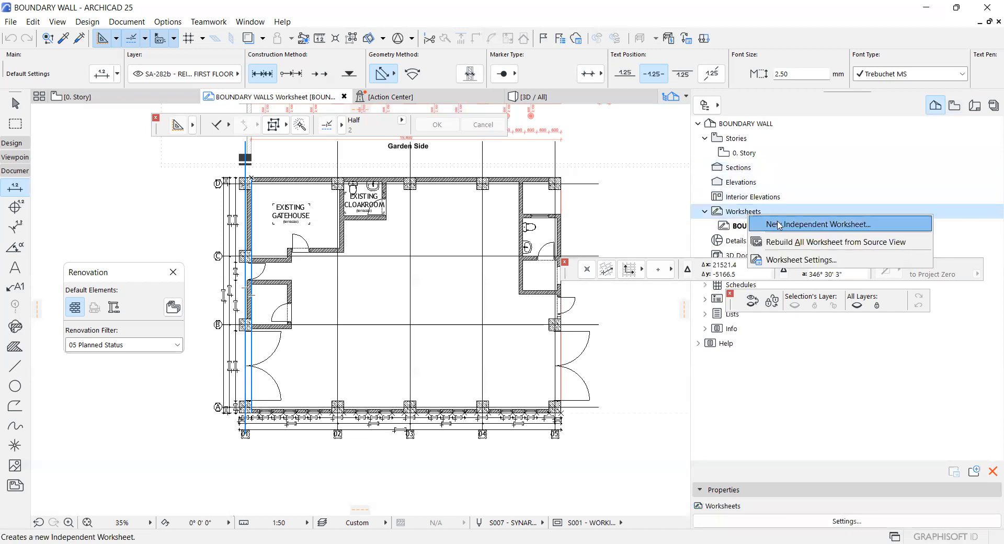
pyautogui.click(779, 225)
pyautogui.click(565, 186)
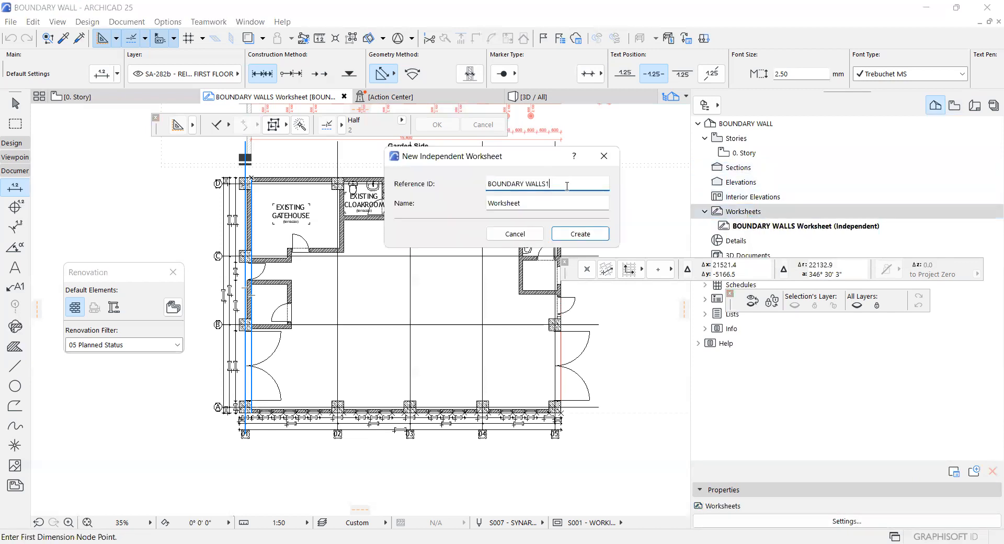
pyautogui.press('BackSpace')
pyautogui.press('BackSpace')
pyautogui.write('- DETAILS')
pyautogui.click(580, 234)
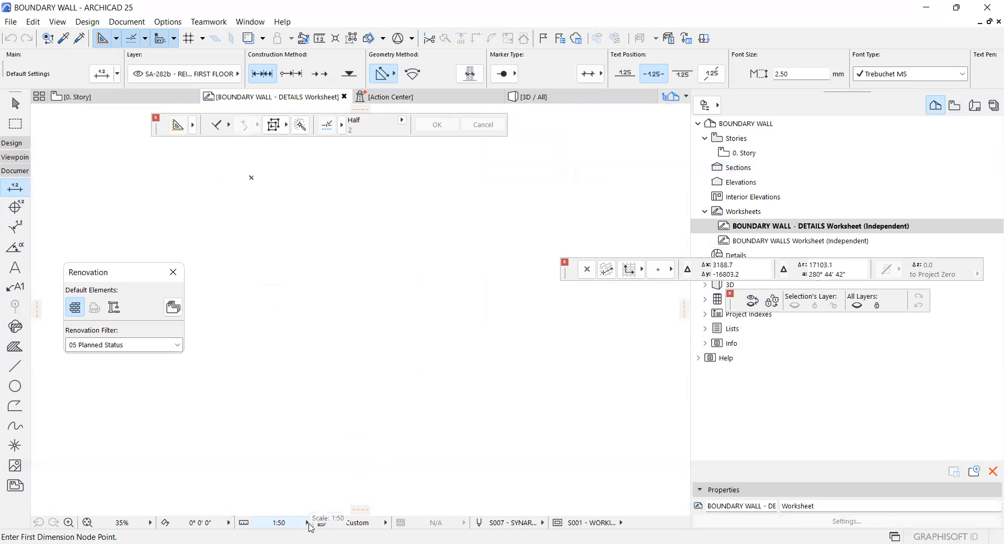
# Set the details worksheet's scale to 1:20 and its pen set to S007 - SYNARC PENS @ 1:20
pyautogui.click(309, 523)
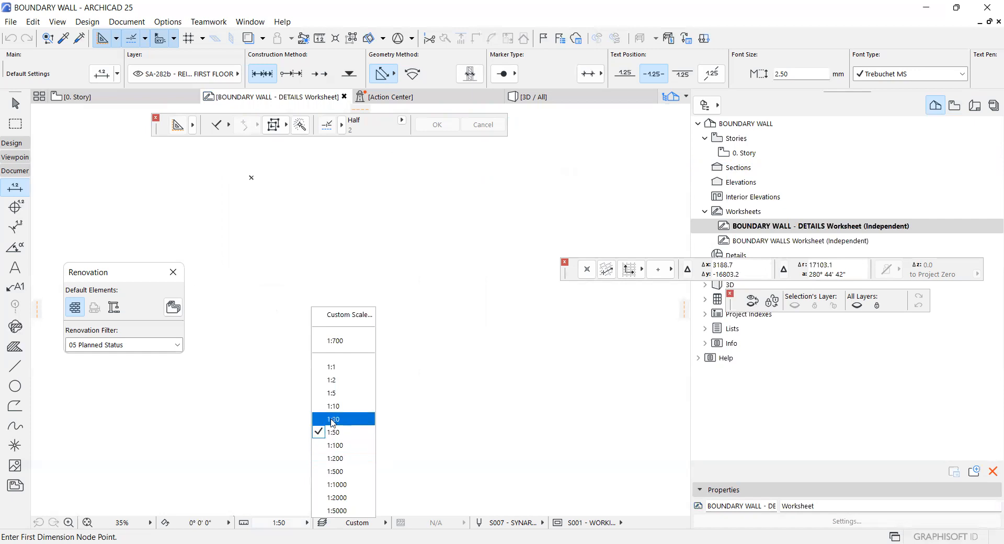
pyautogui.click(334, 420)
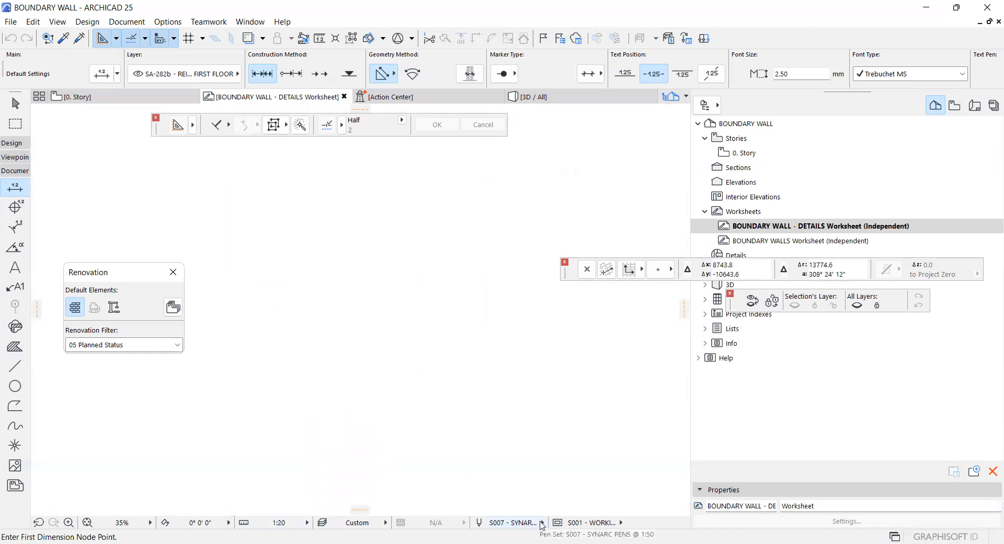
pyautogui.click(543, 526)
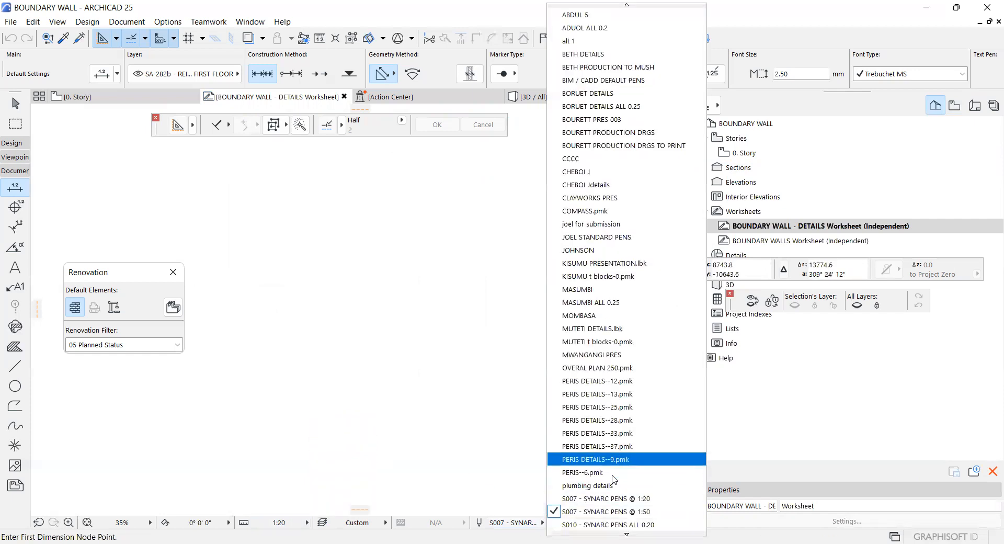
pyautogui.click(622, 500)
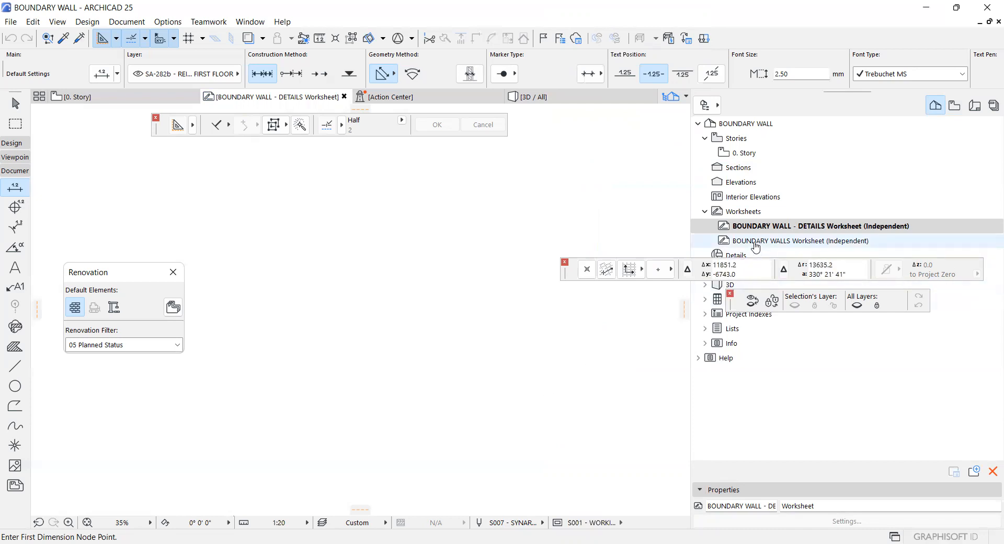
# Show the BOUNDARY WALLS worksheet as a trace reference beneath the details worksheet
pyautogui.click(757, 242)
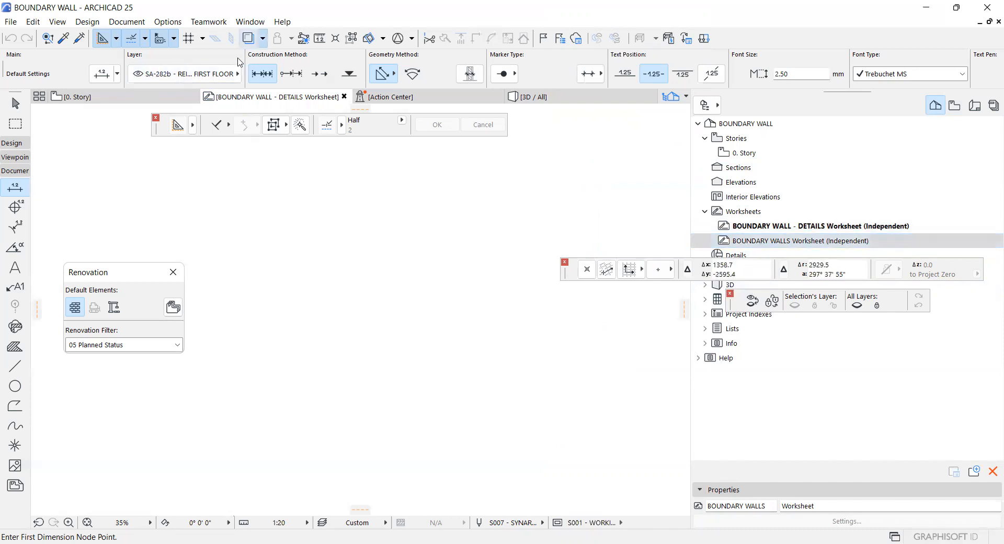
pyautogui.click(263, 38)
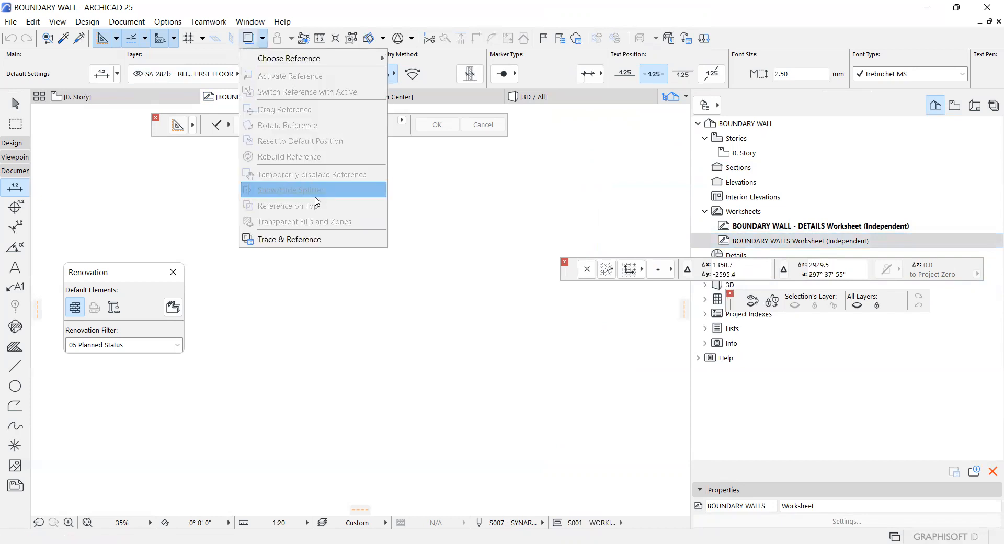
pyautogui.click(762, 242)
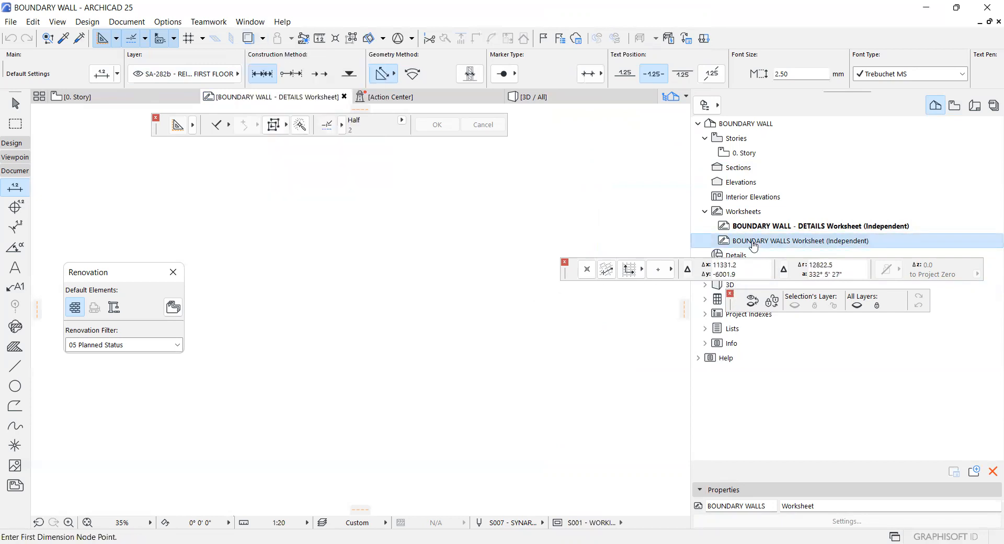
pyautogui.rightClick(762, 243)
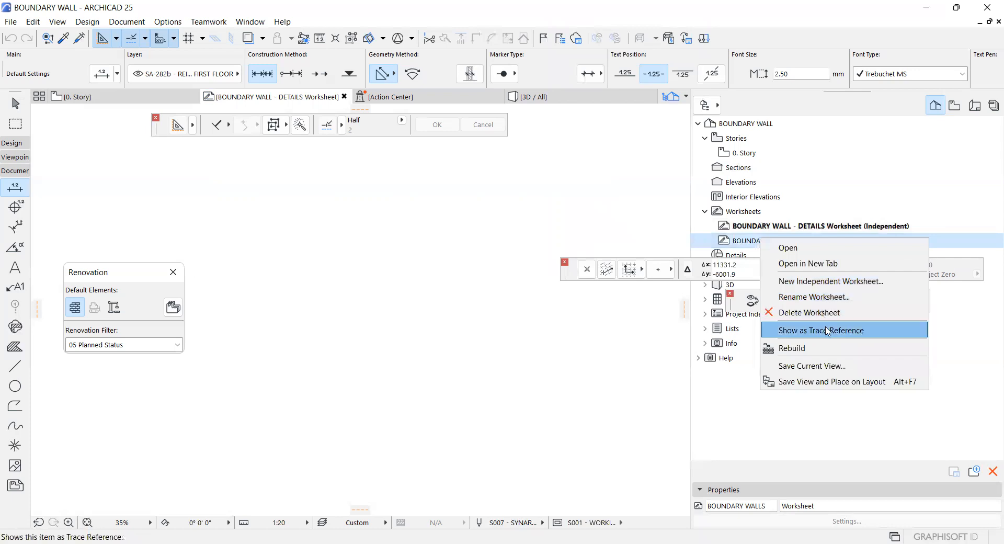
pyautogui.click(829, 331)
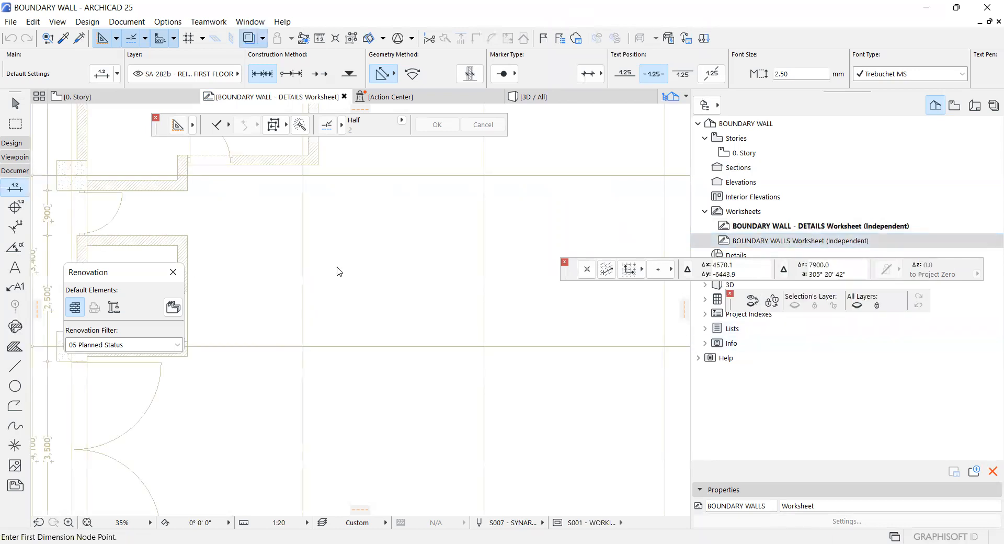
pyautogui.scroll(3, 204, 368)
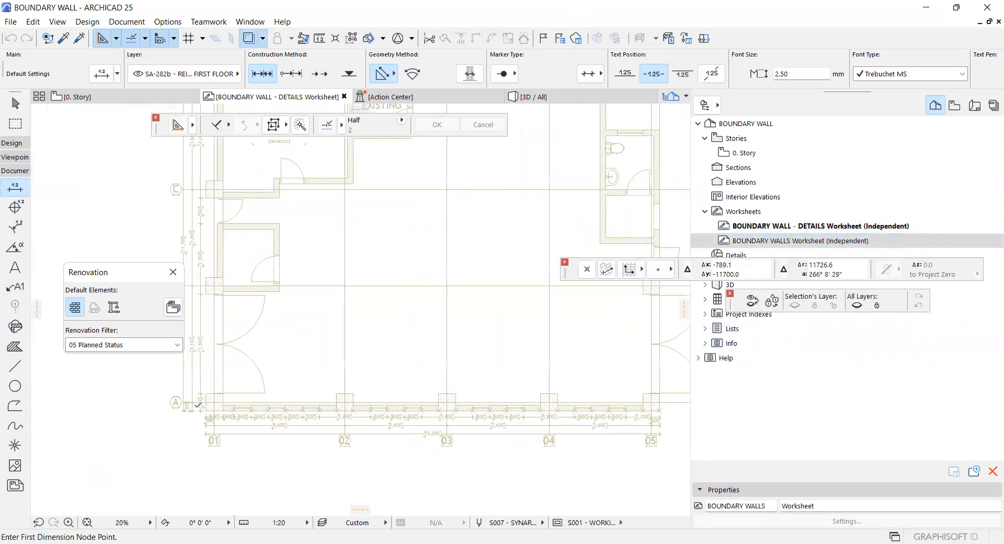
pyautogui.scroll(-2, 372, 329)
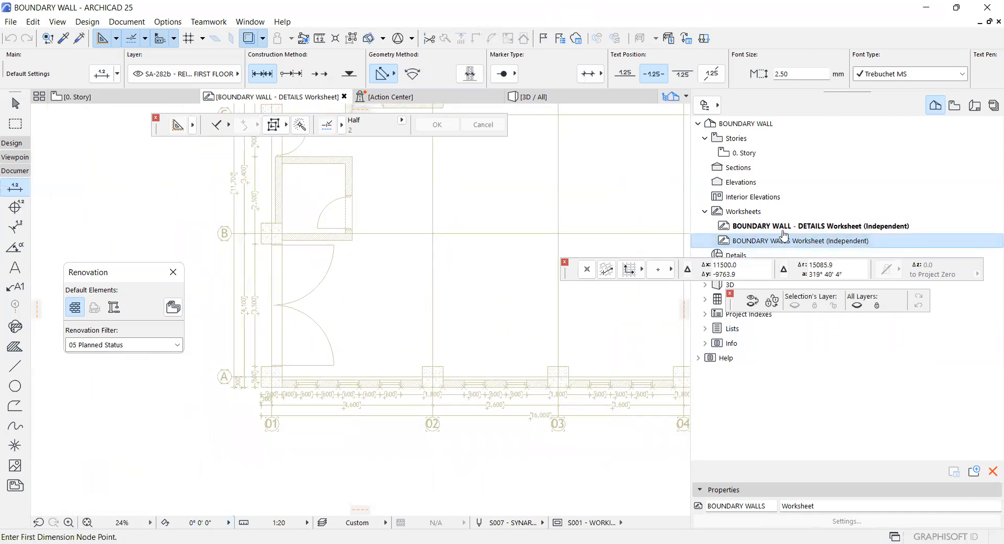
pyautogui.click(799, 238)
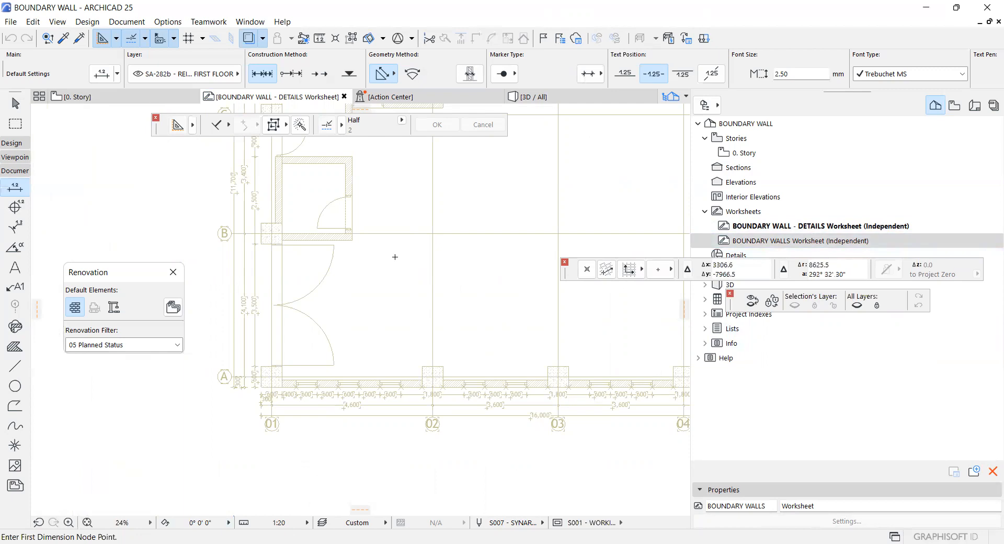
# Try a rectangular fill over the grid A wall between grids 01 and 02, and delete it
pyautogui.scroll(-3, 306, 396)
pyautogui.scroll(4, 306, 396)
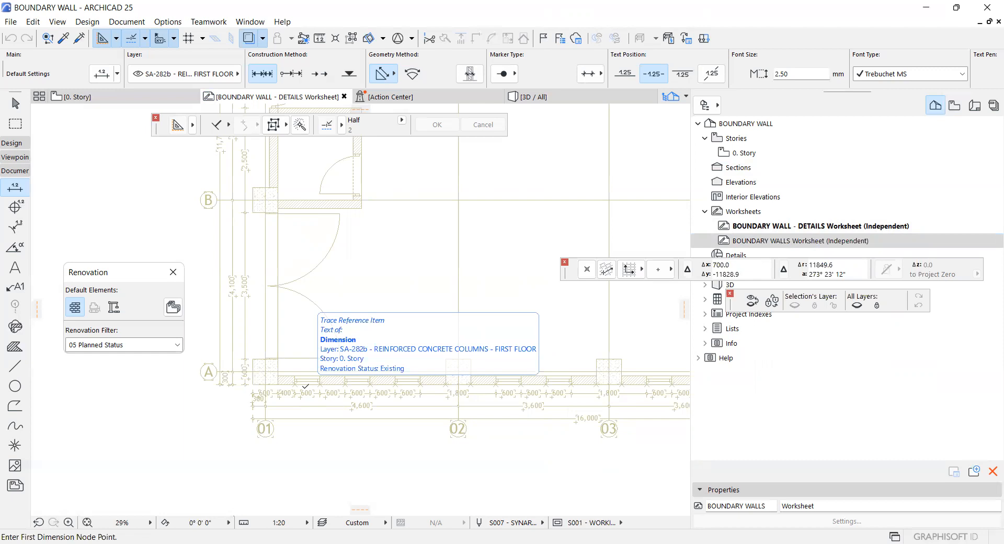
pyautogui.scroll(1, 305, 387)
pyautogui.click(15, 347)
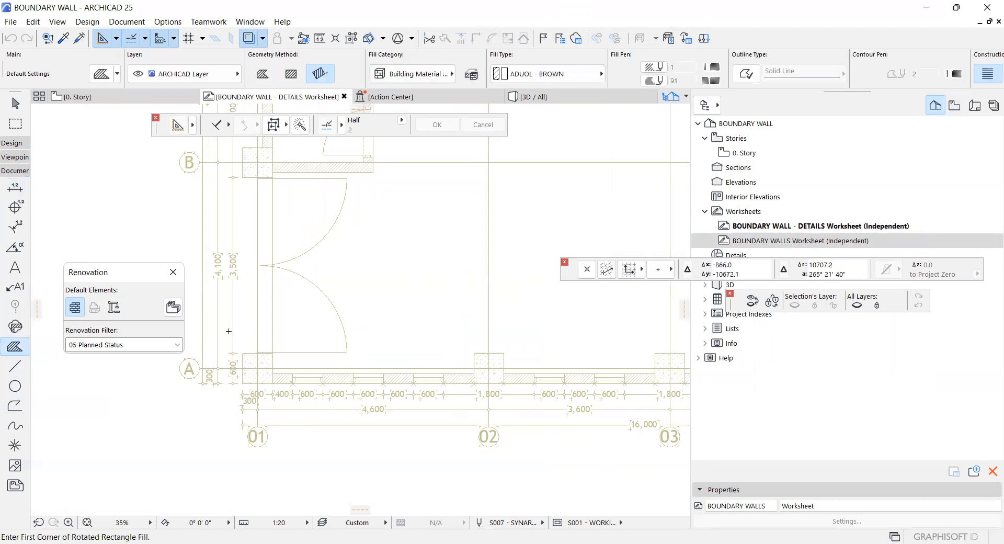
pyautogui.click(242, 353)
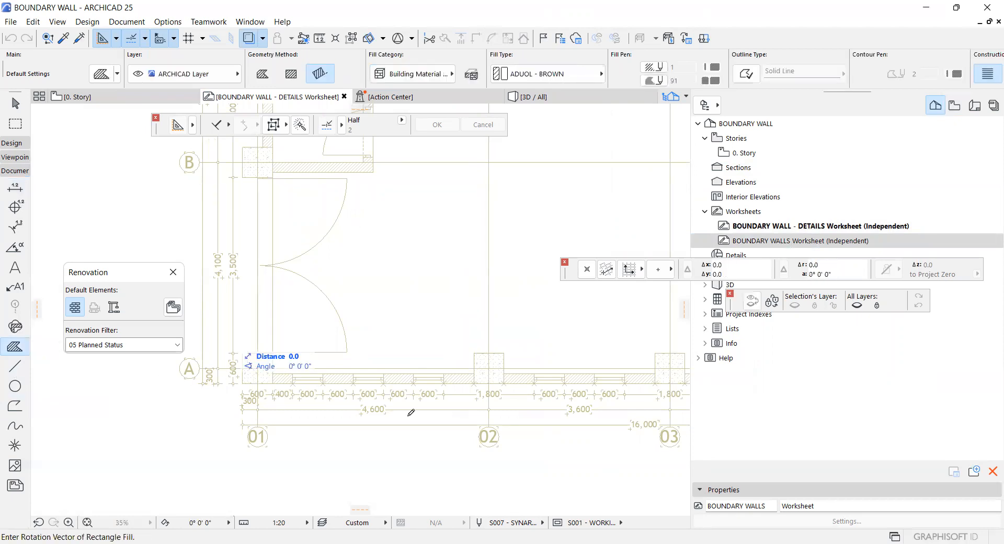
pyautogui.click(302, 111)
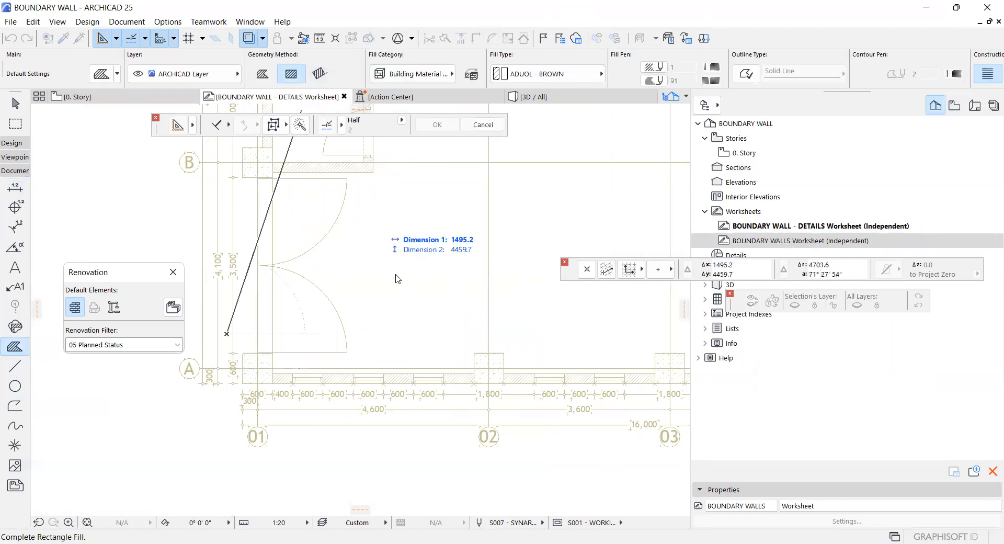
pyautogui.click(527, 455)
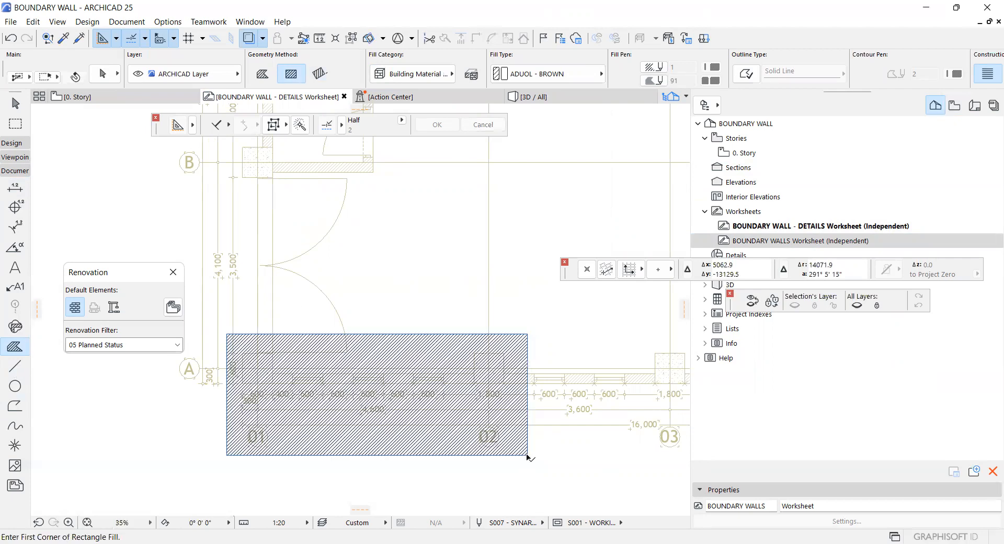
pyautogui.scroll(3, 263, 372)
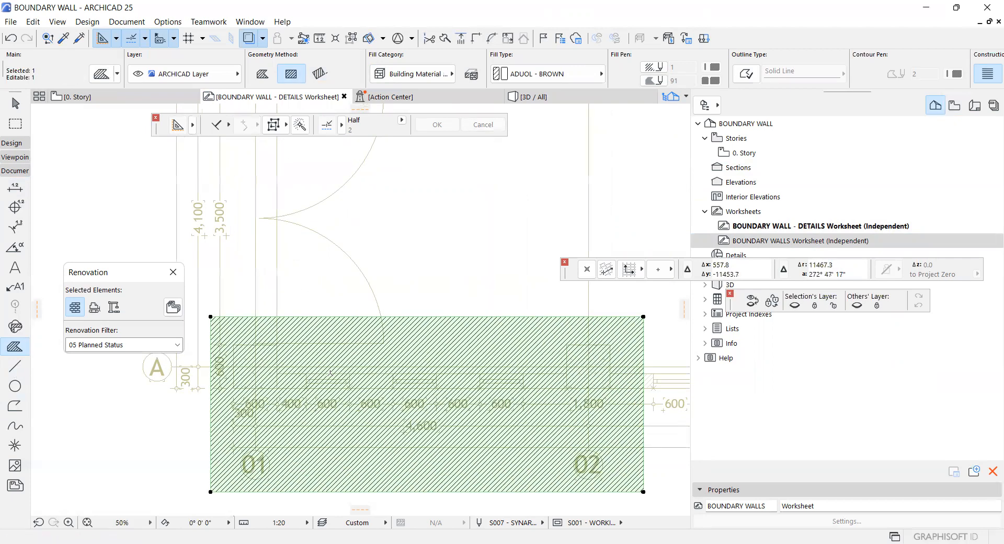
pyautogui.press('Delete')
# Draw a rectangular REINFORCED CONCRETE fill over the traced column at grid intersection A/01
pyautogui.scroll(1, 228, 371)
pyautogui.scroll(-2, 183, 373)
pyautogui.scroll(1, 257, 354)
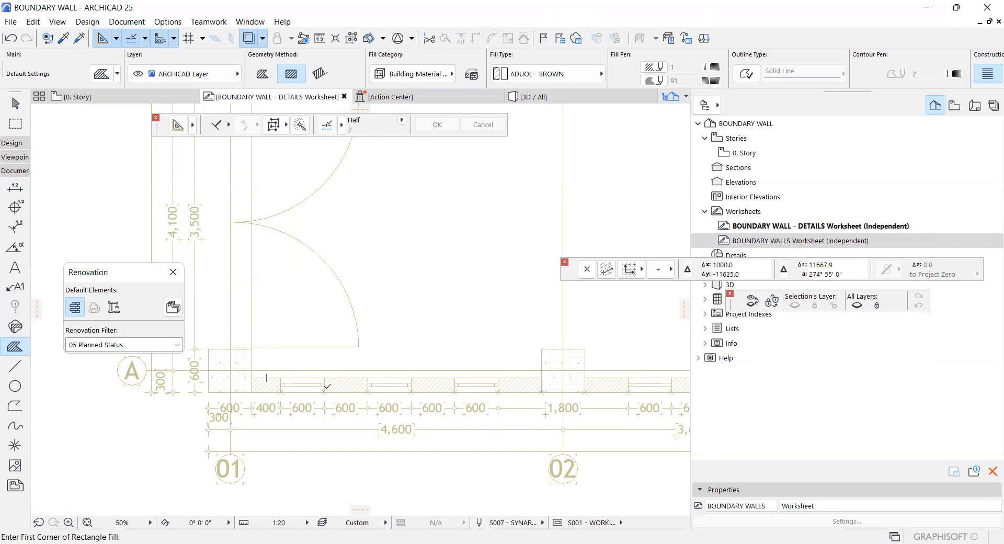
pyautogui.click(324, 387)
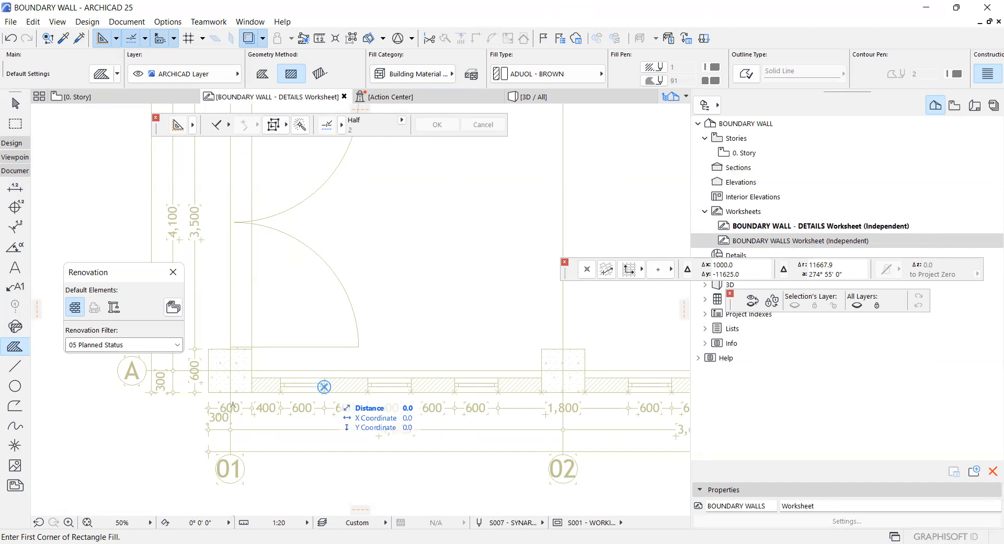
pyautogui.scroll(2, 239, 401)
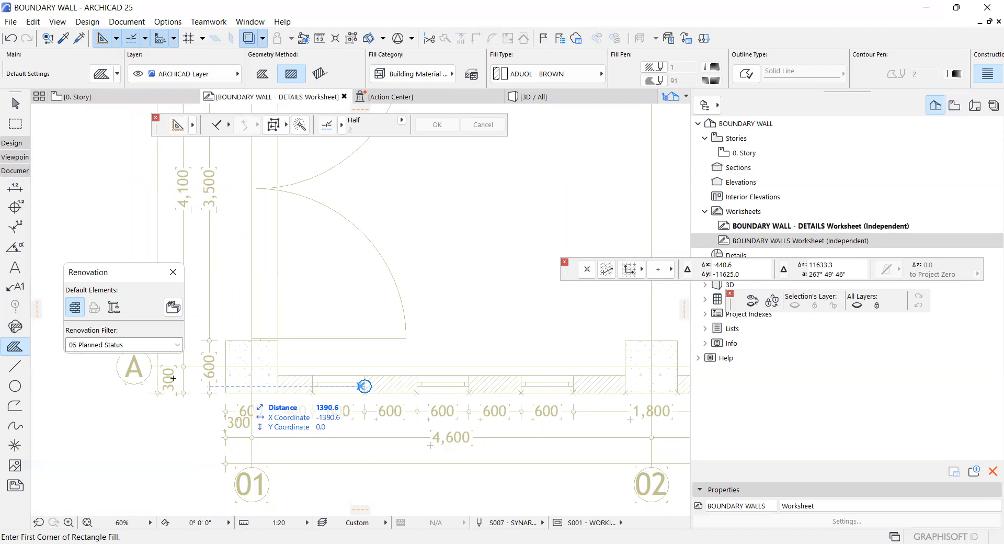
pyautogui.scroll(4, 235, 381)
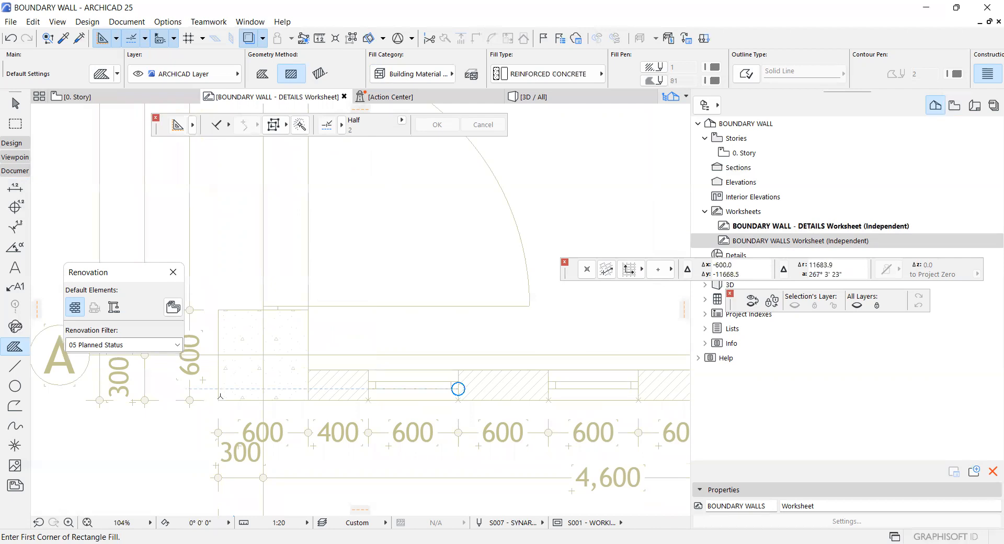
pyautogui.scroll(3, 316, 302)
# Set the column fill's contour pen to 9 and turn off the true line weight display
pyautogui.keyDown('shift'); pyautogui.click(316, 302); pyautogui.keyUp('shift')
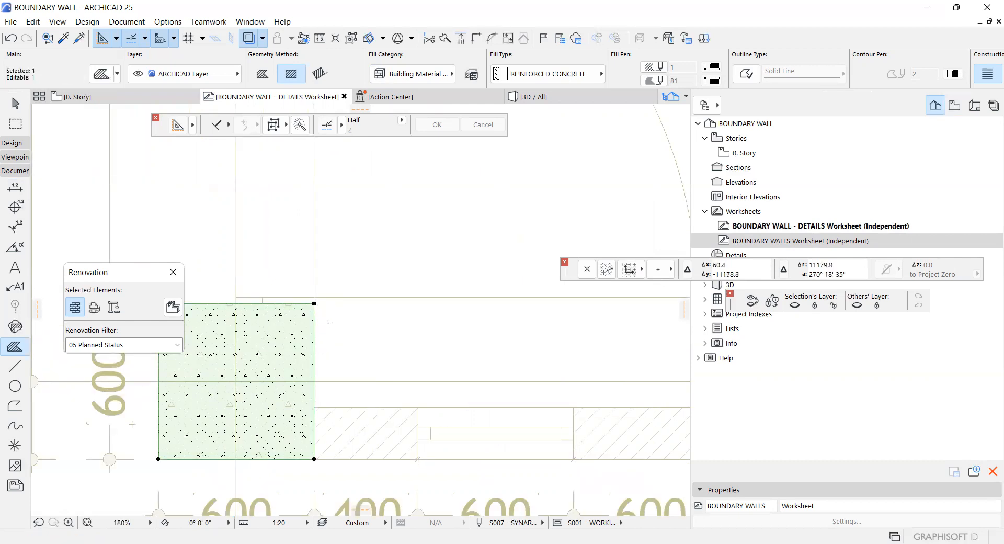
pyautogui.hotkey('ctrl', 't')
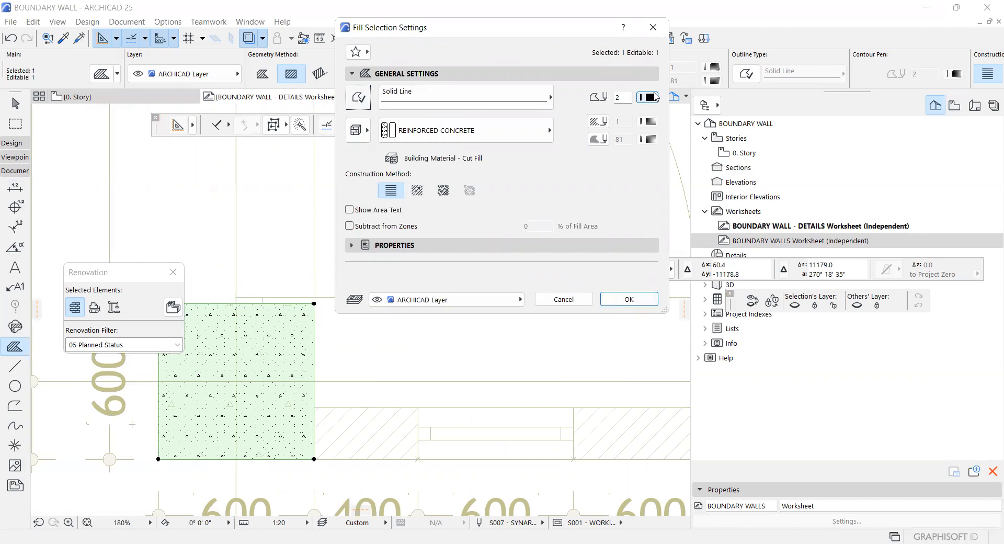
pyautogui.click(655, 96)
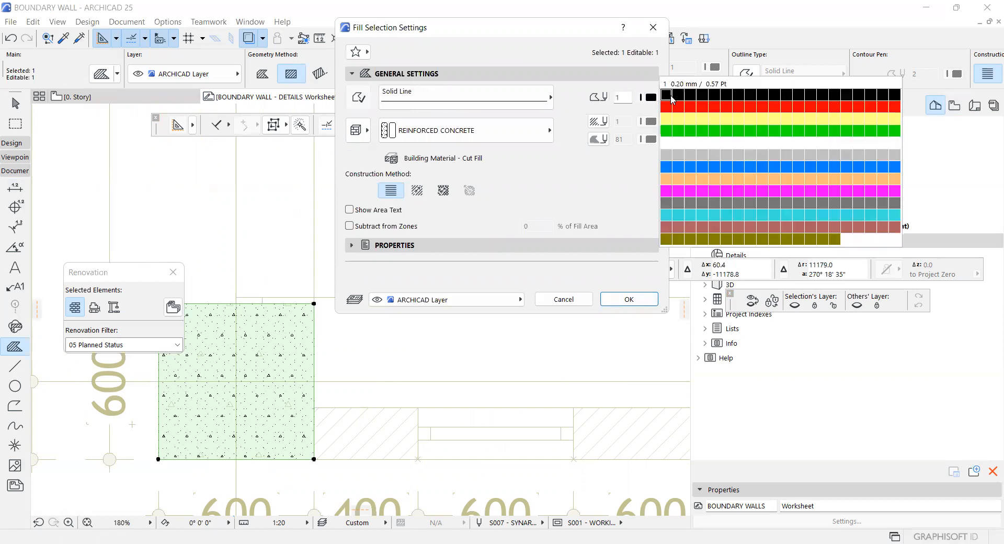
pyautogui.click(762, 96)
pyautogui.click(630, 299)
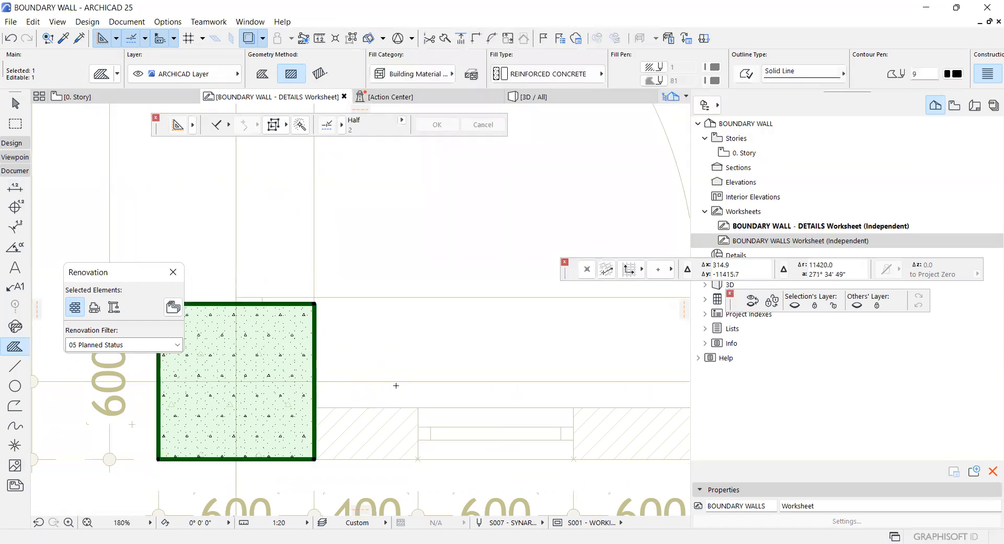
pyautogui.press('Escape')
pyautogui.scroll(-2, 366, 324)
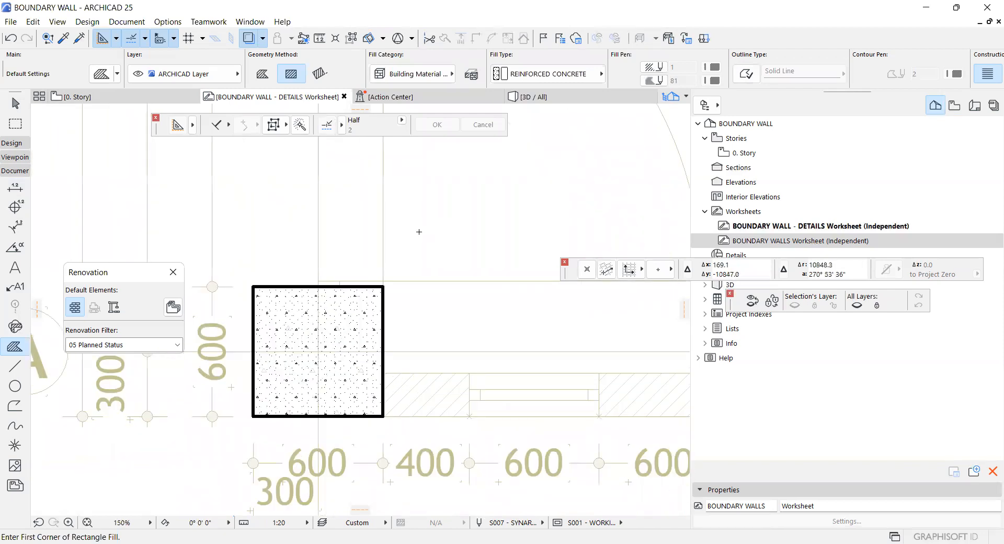
pyautogui.rightClick(419, 232)
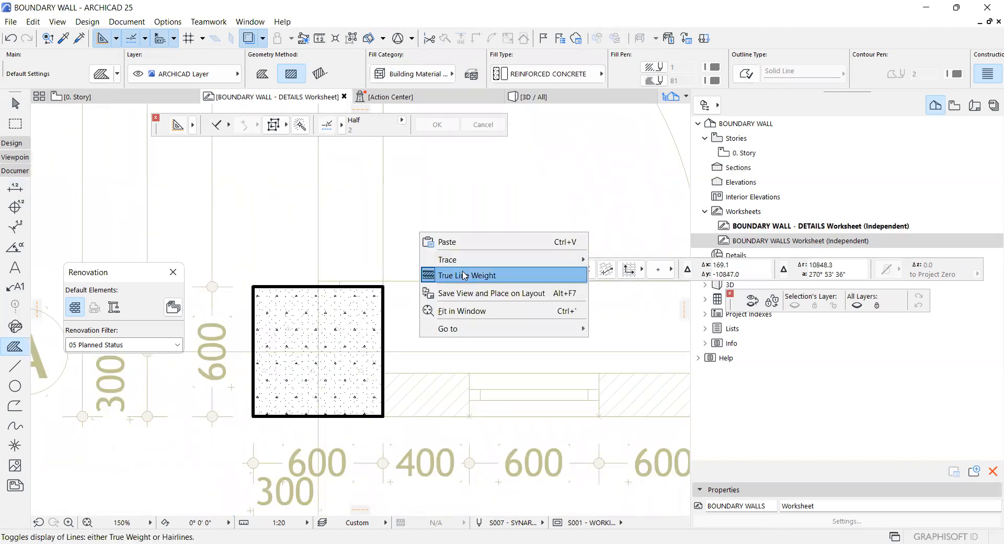
pyautogui.click(464, 275)
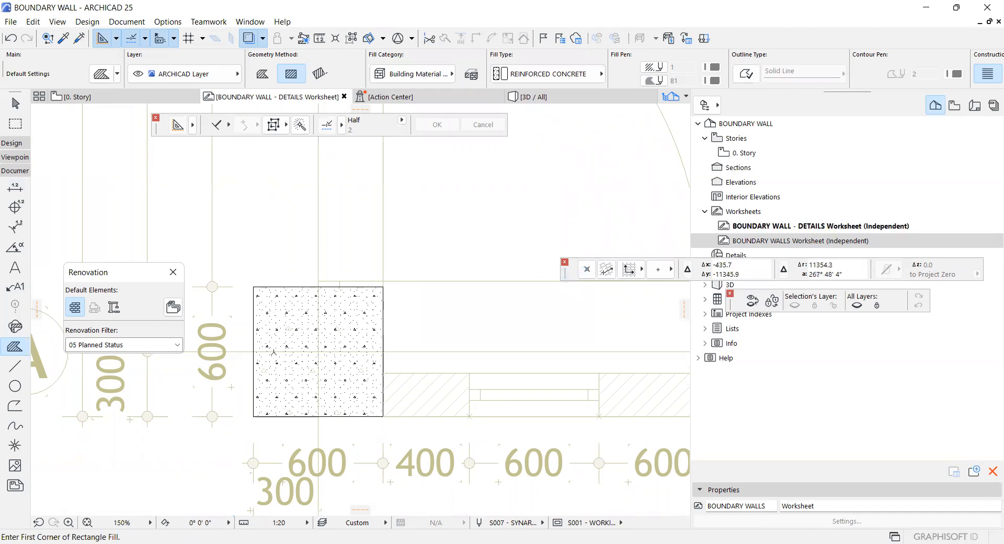
# Outline the column fill with a rectangle of lines from its lower-left to upper-right corner and select the four lines
pyautogui.click(15, 366)
pyautogui.click(264, 407)
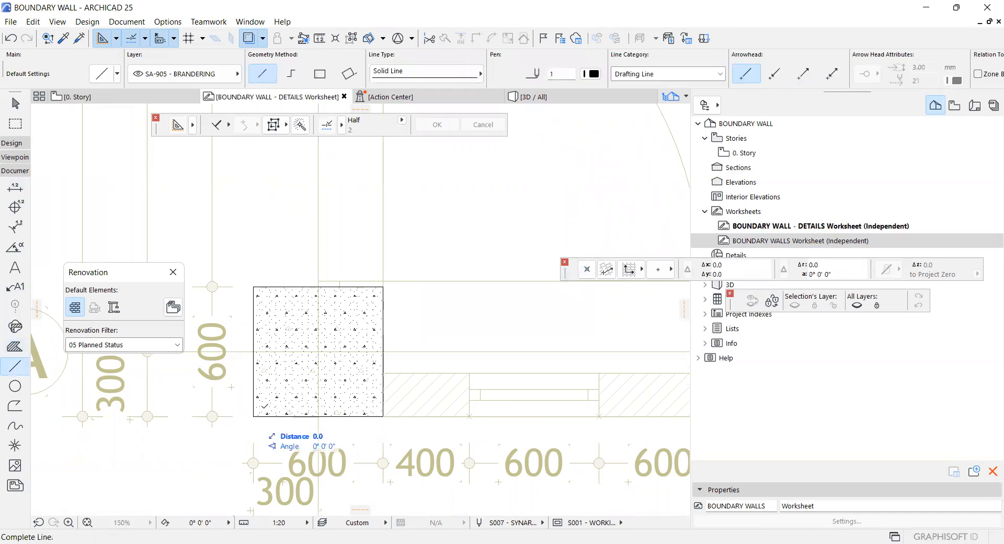
pyautogui.click(320, 73)
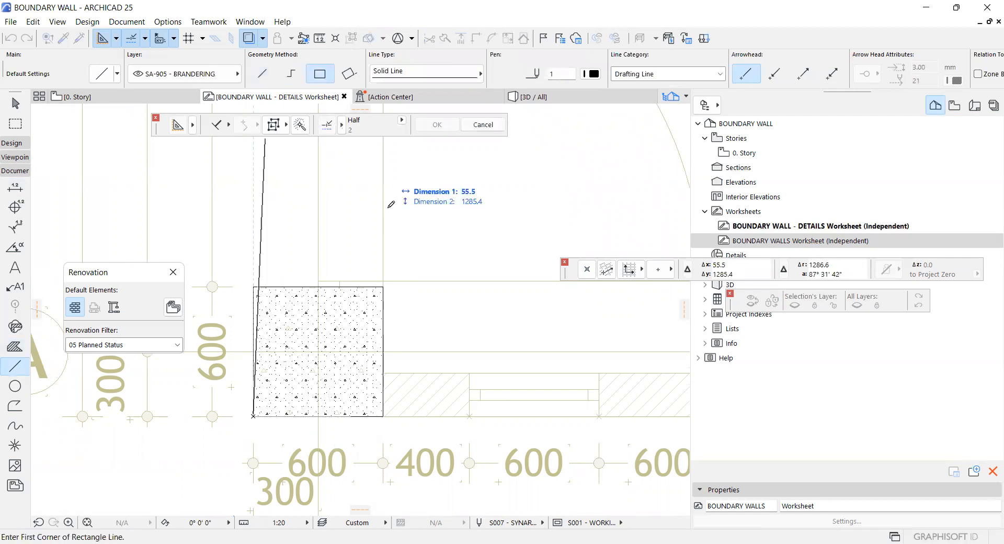
pyautogui.click(382, 285)
pyautogui.keyDown('shift'); pyautogui.click(382, 285); pyautogui.keyUp('shift')
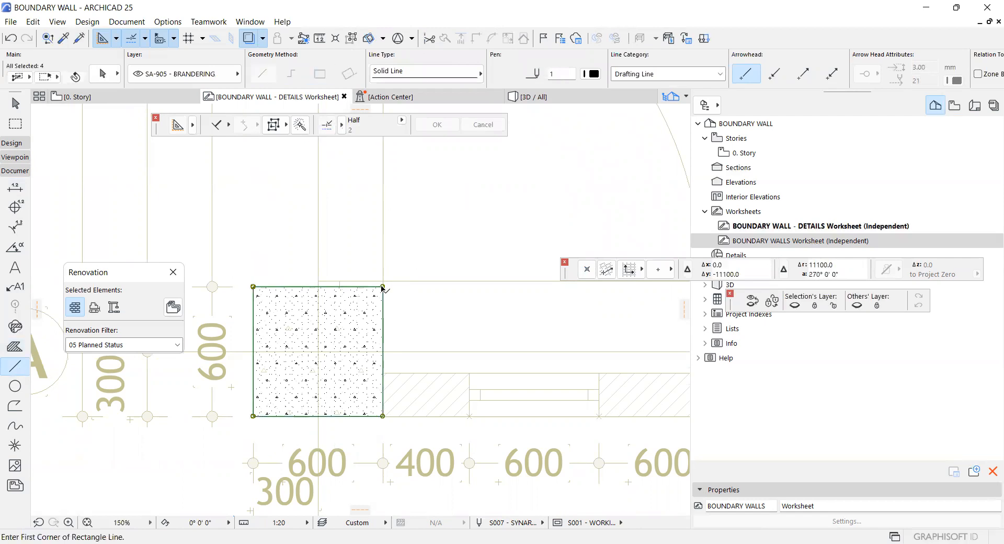
# Offset the four selected column outline lines outward by 15 mm to form the plaster outline
pyautogui.scroll(4, 383, 286)
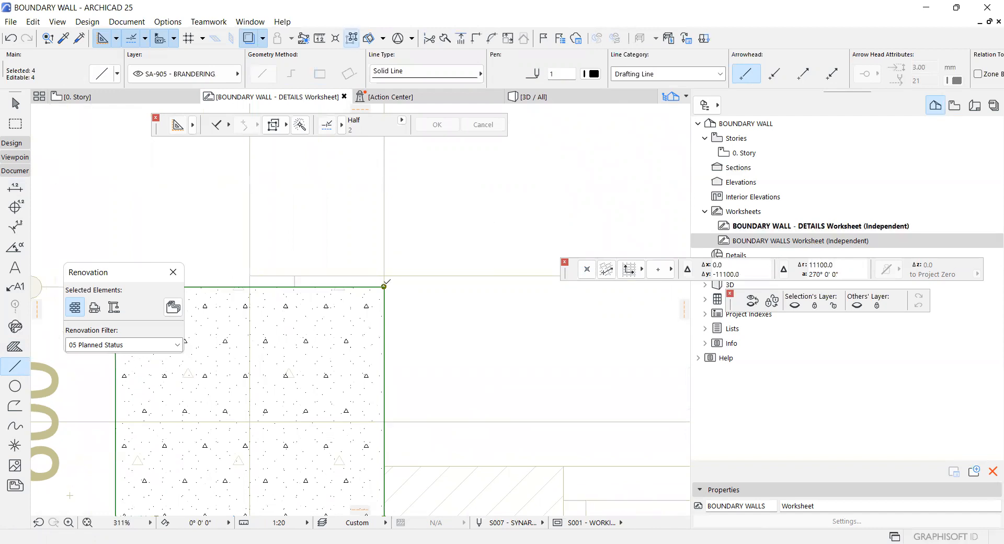
pyautogui.click(92, 119)
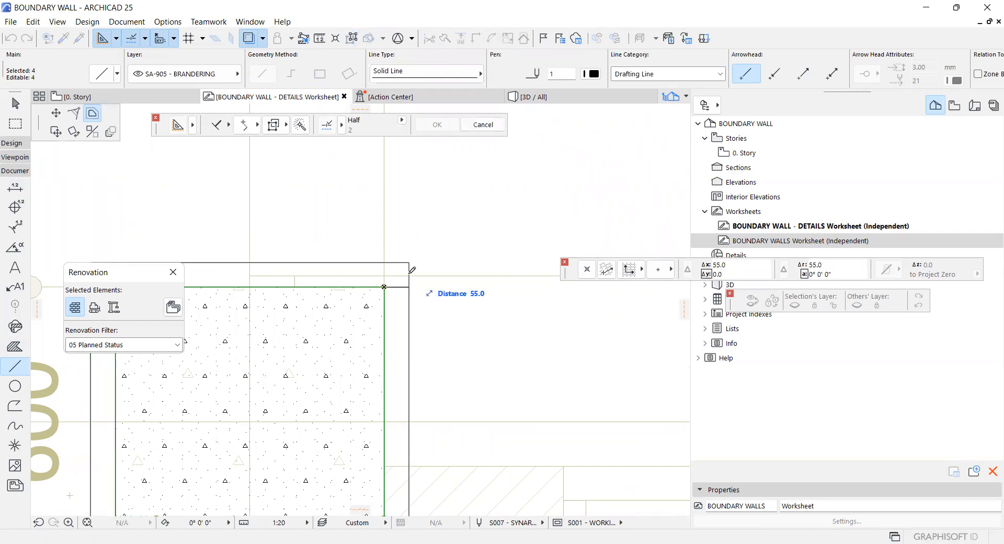
pyautogui.write('15')
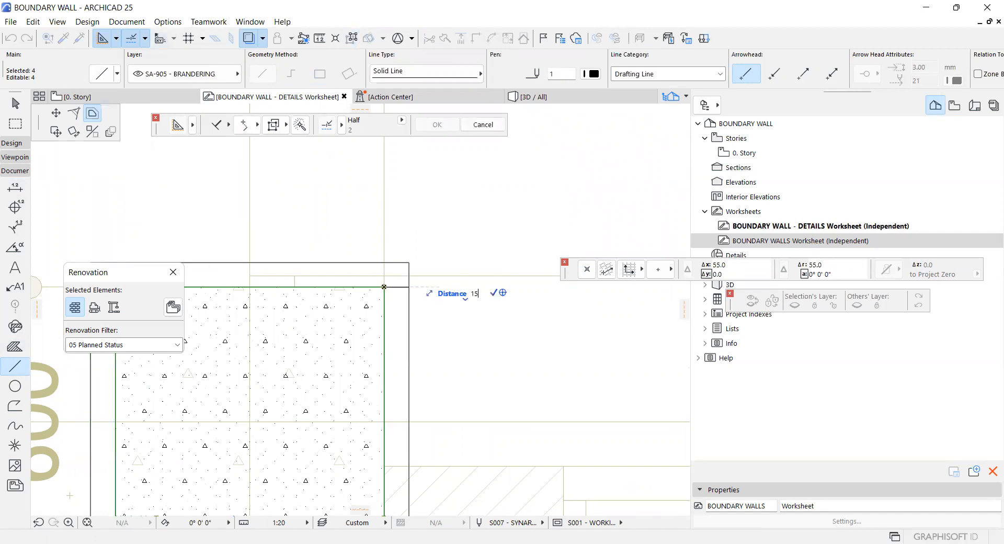
pyautogui.press('Return')
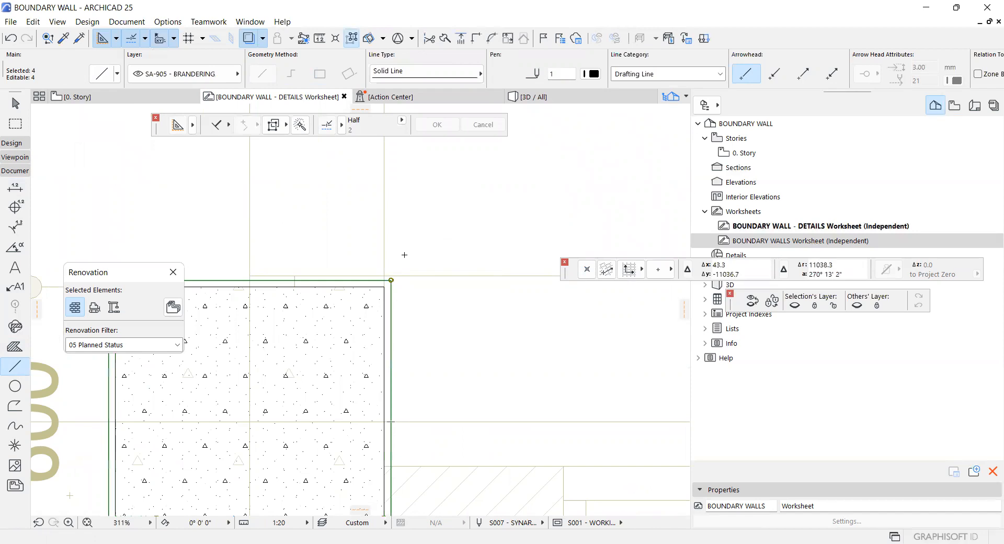
pyautogui.press('Escape')
pyautogui.scroll(-5, 404, 255)
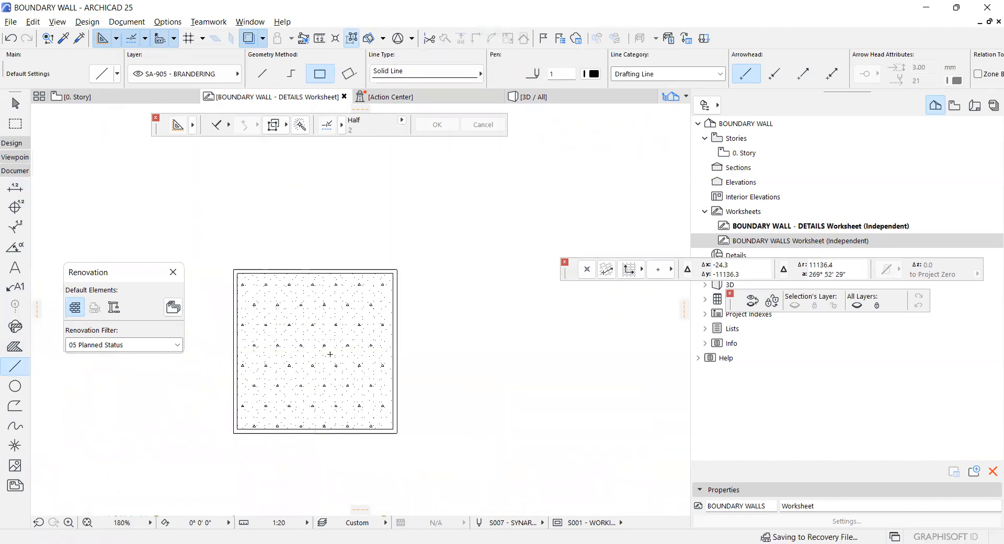
# Trace a second rectangle of lines over the column's outer outline and offset it outward by 0.1 mm for the paint layer
pyautogui.scroll(3, 230, 437)
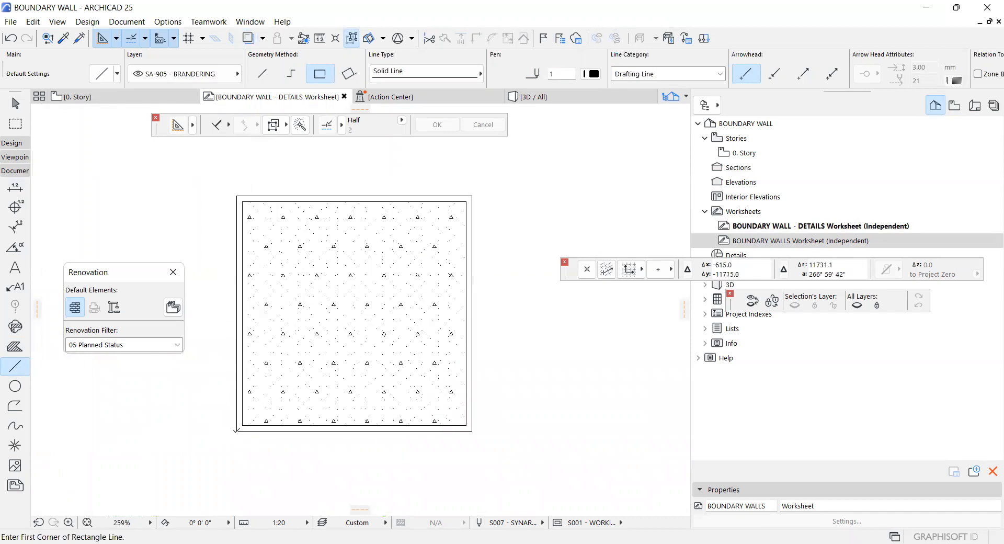
pyautogui.click(237, 431)
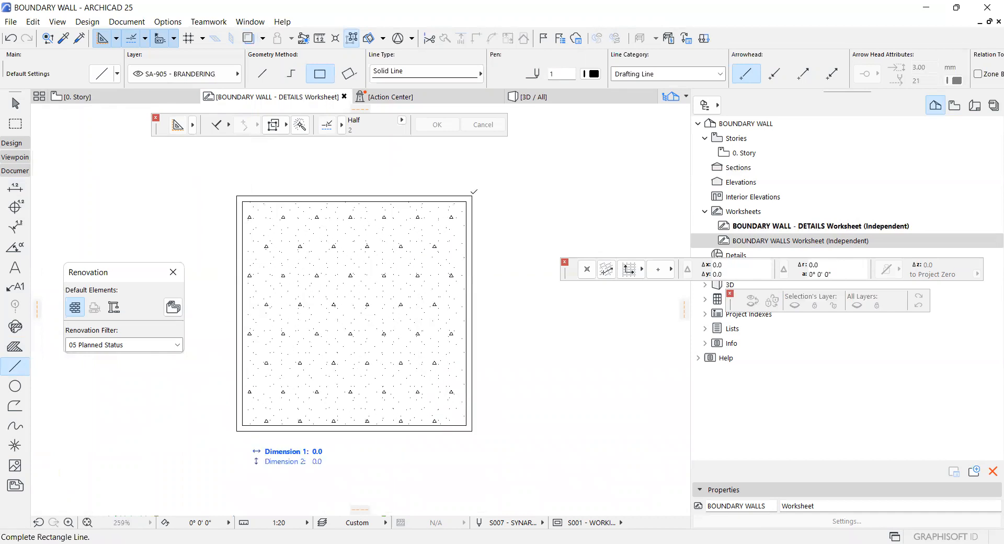
pyautogui.click(472, 195)
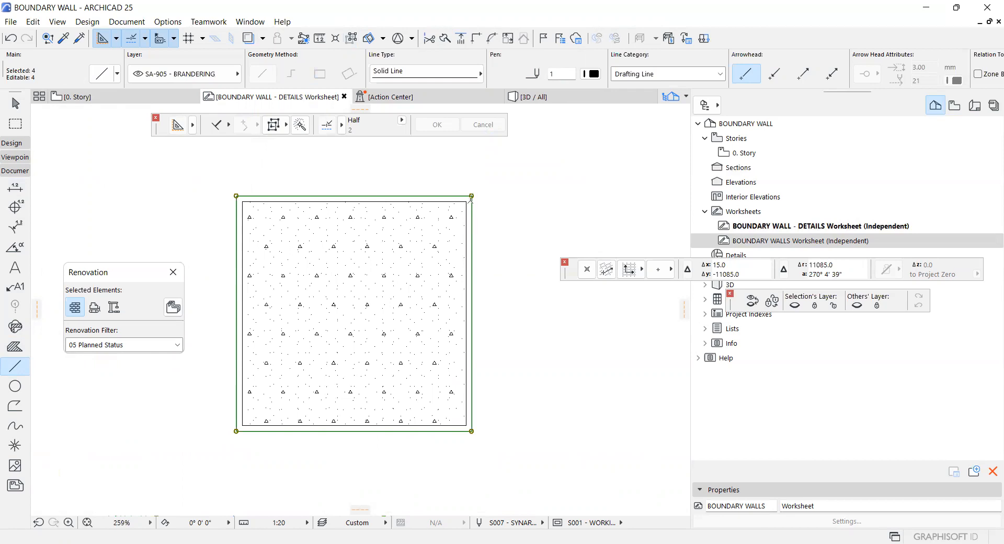
pyautogui.hotkey('alt', 'g')
pyautogui.click(473, 195)
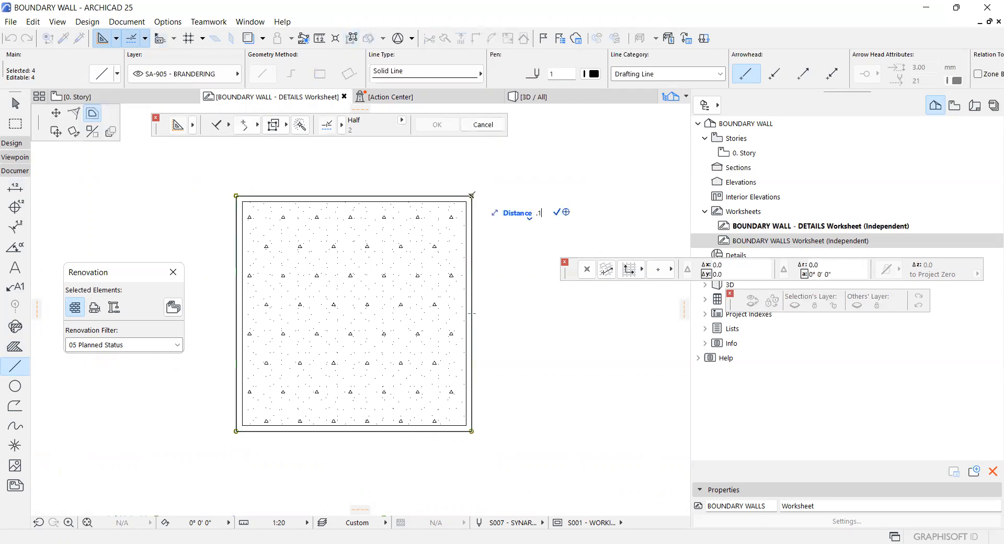
pyautogui.press('Return')
pyautogui.scroll(10, 472, 196)
pyautogui.scroll(3, 507, 245)
pyautogui.press('Escape')
pyautogui.scroll(2, 329, 456)
pyautogui.scroll(2, 329, 456)
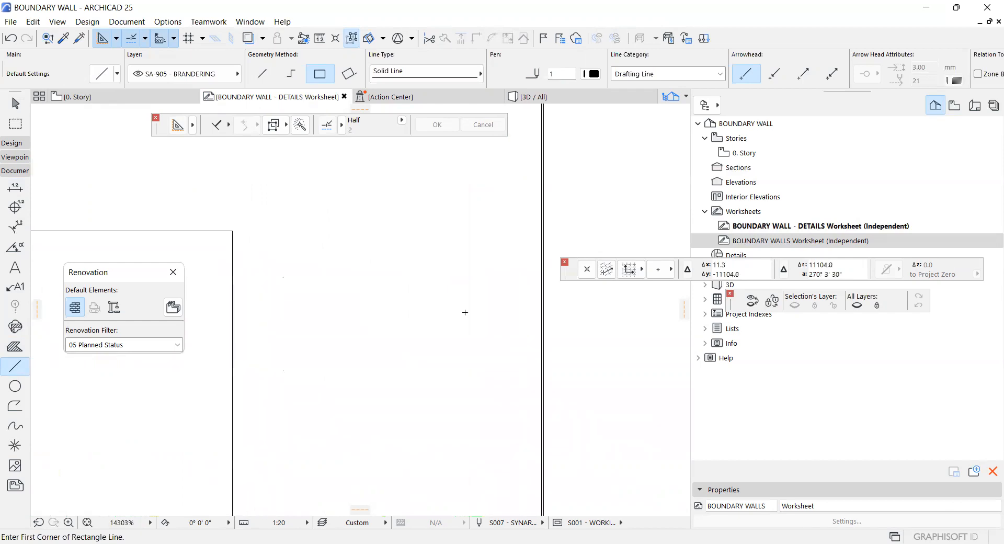
pyautogui.scroll(-5, 512, 309)
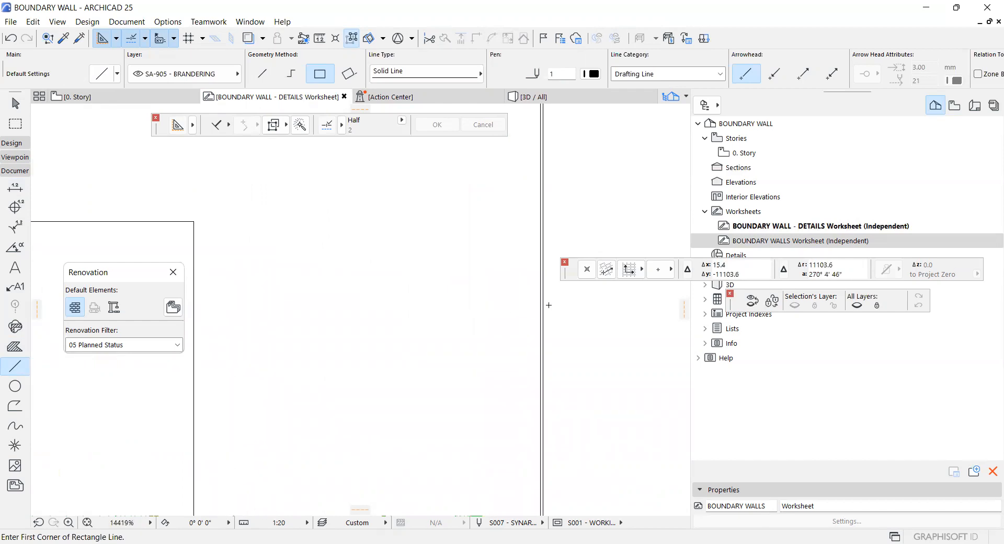
pyautogui.scroll(-10, 521, 281)
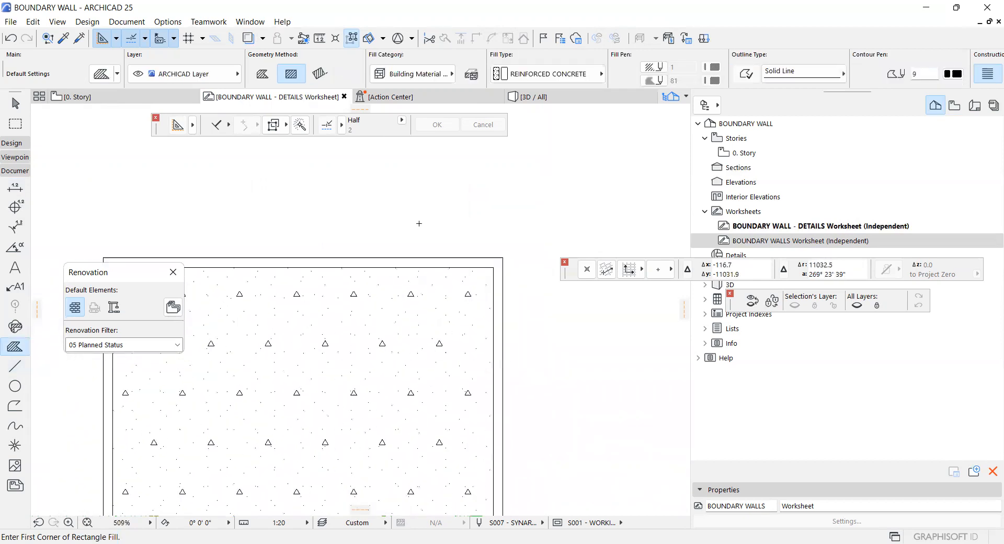
# Add a MORTAR fill in the band between the concrete column and its 15 mm outline
pyautogui.scroll(-3, 419, 225)
pyautogui.click(15, 347)
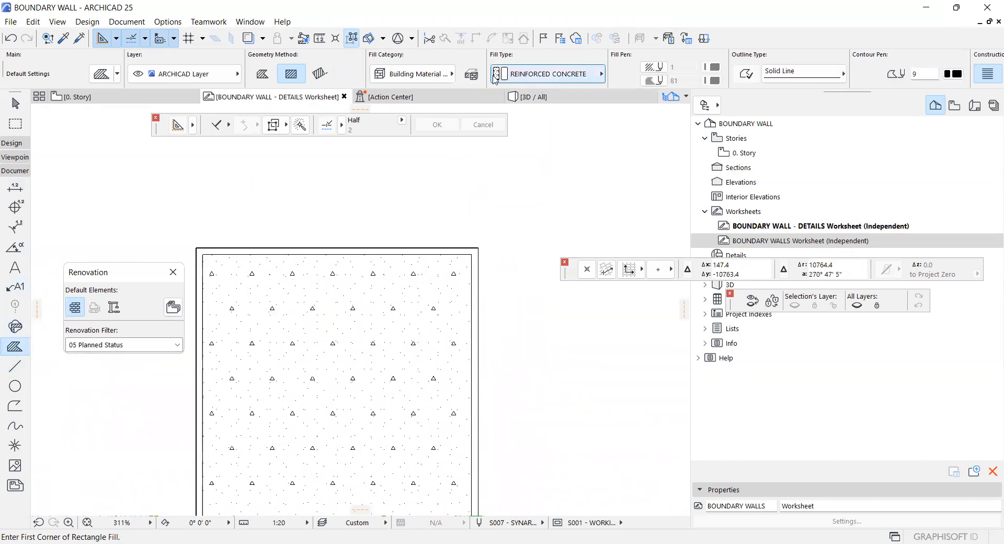
pyautogui.click(445, 78)
pyautogui.click(446, 79)
pyautogui.click(564, 75)
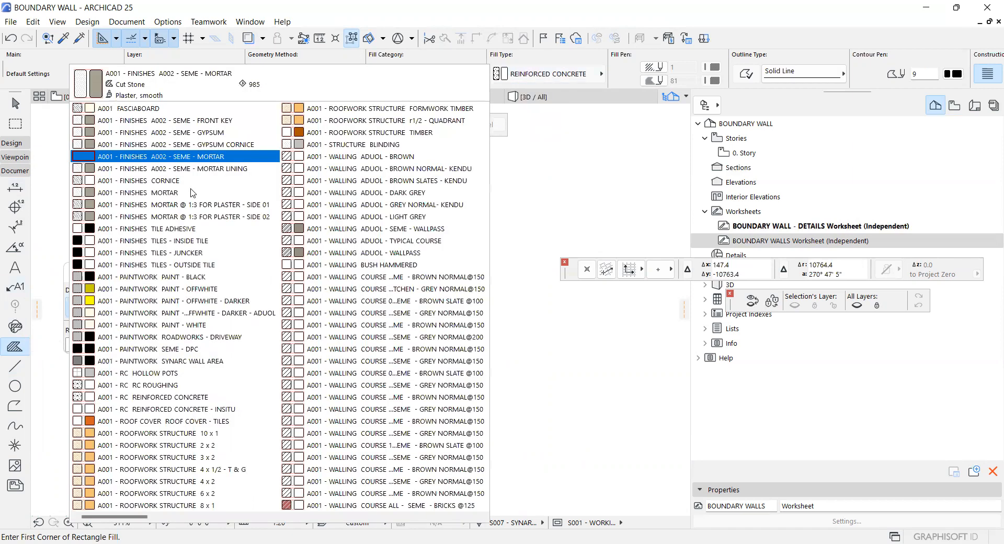
pyautogui.click(192, 193)
pyautogui.scroll(8, 240, 236)
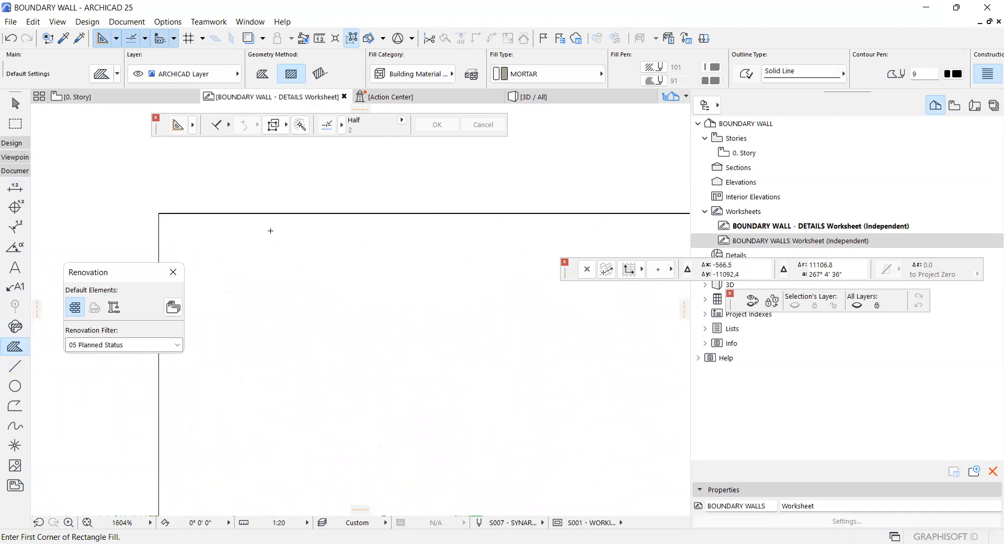
pyautogui.hotkey('ctrl', 'shift', 'z')
pyautogui.scroll(-3, 280, 235)
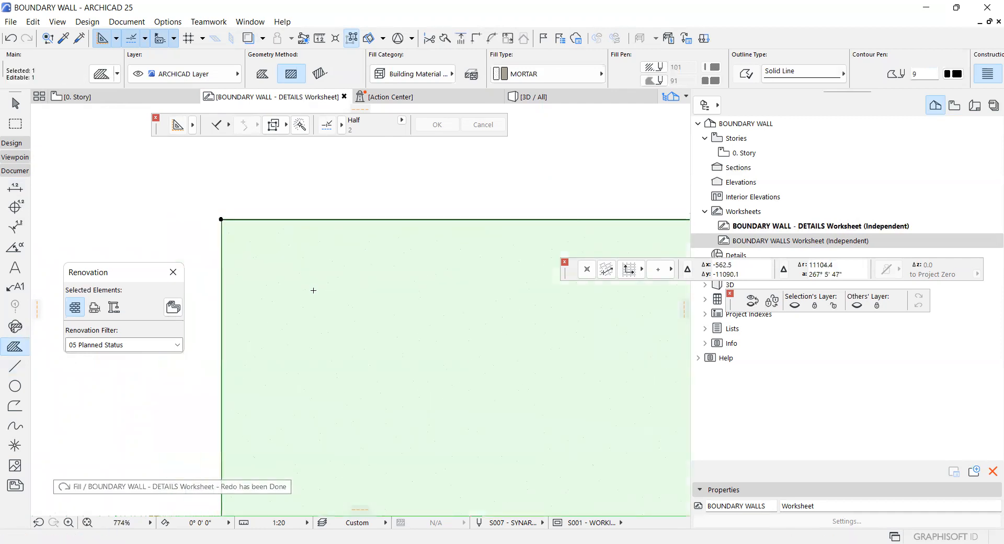
pyautogui.scroll(-5, 293, 220)
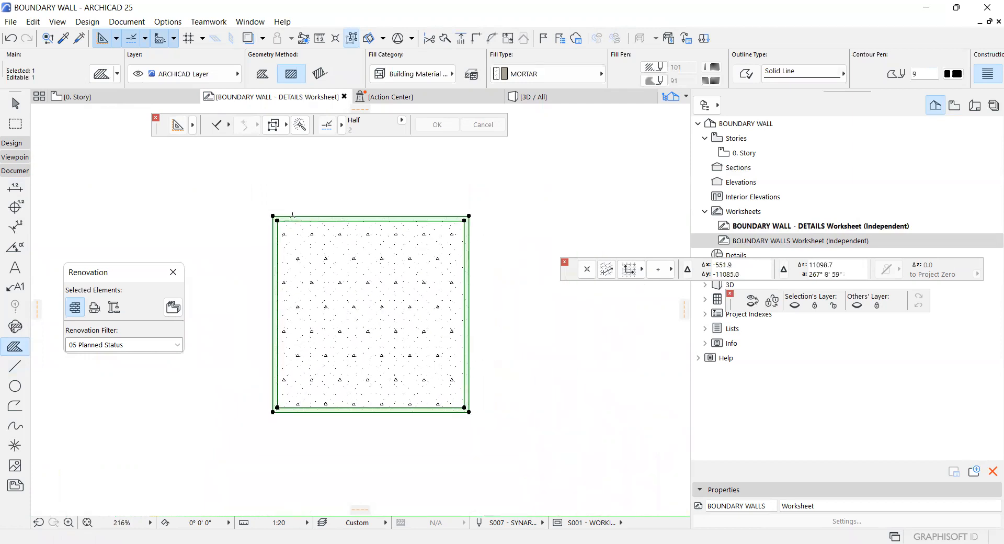
pyautogui.scroll(9, 471, 215)
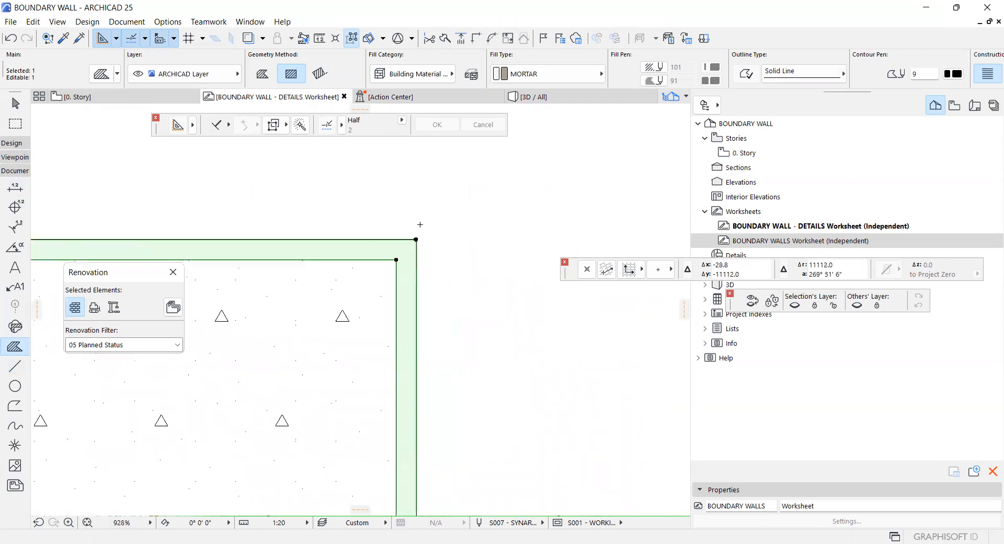
pyautogui.scroll(10, 409, 249)
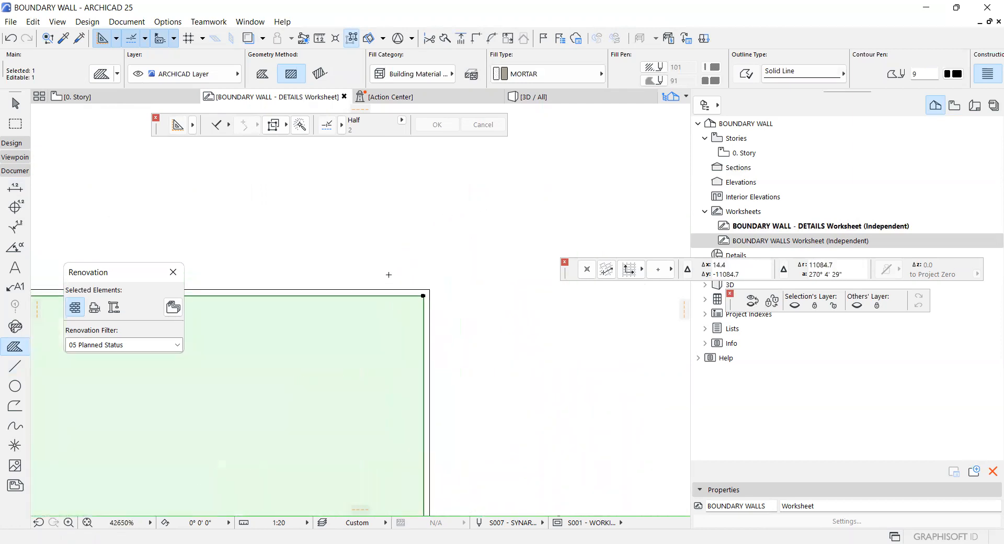
pyautogui.press('Escape')
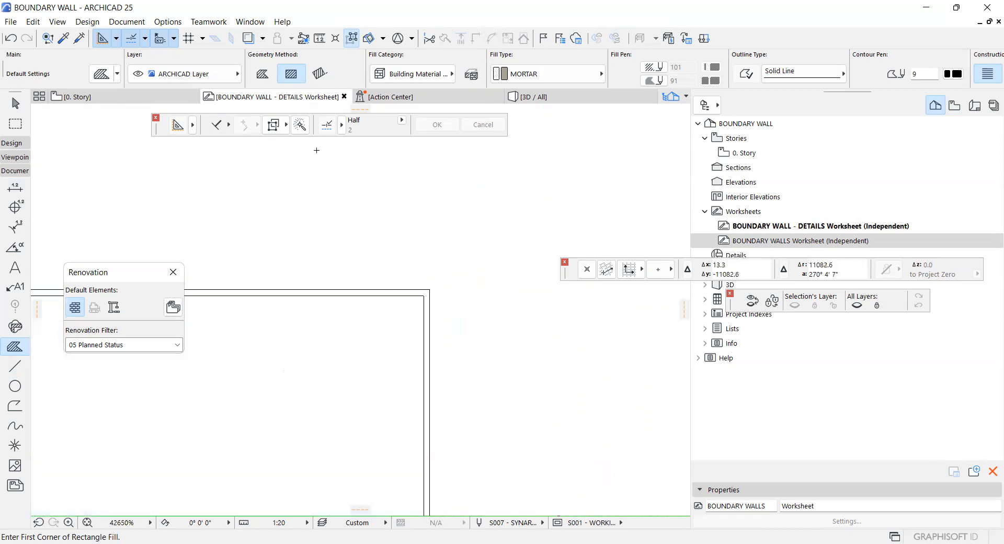
# Create a PAINT - OFFWHITE fill around the concrete column, reaching out to the outermost outline
pyautogui.click(529, 77)
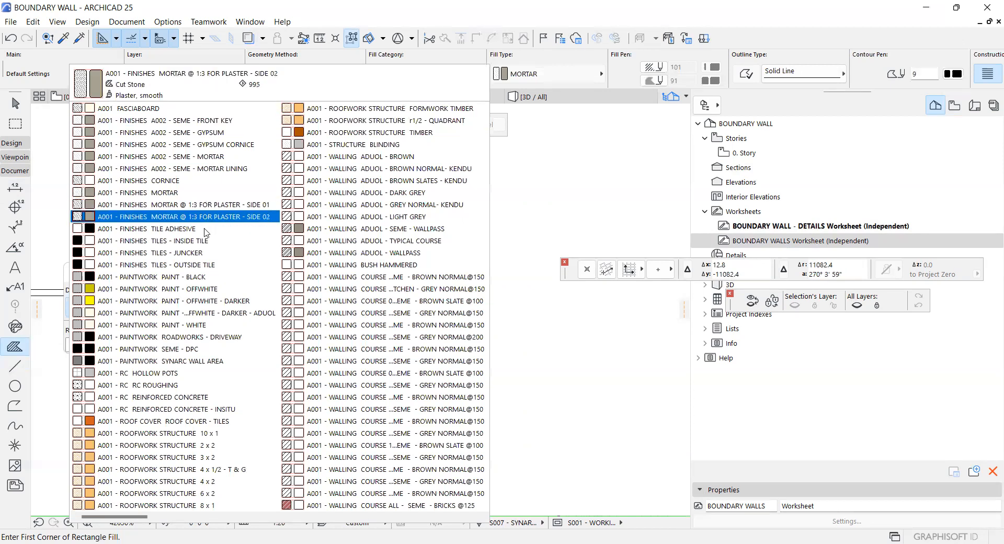
pyautogui.click(208, 291)
pyautogui.scroll(-8, 471, 311)
pyautogui.scroll(-1, 466, 311)
pyautogui.scroll(9, 463, 311)
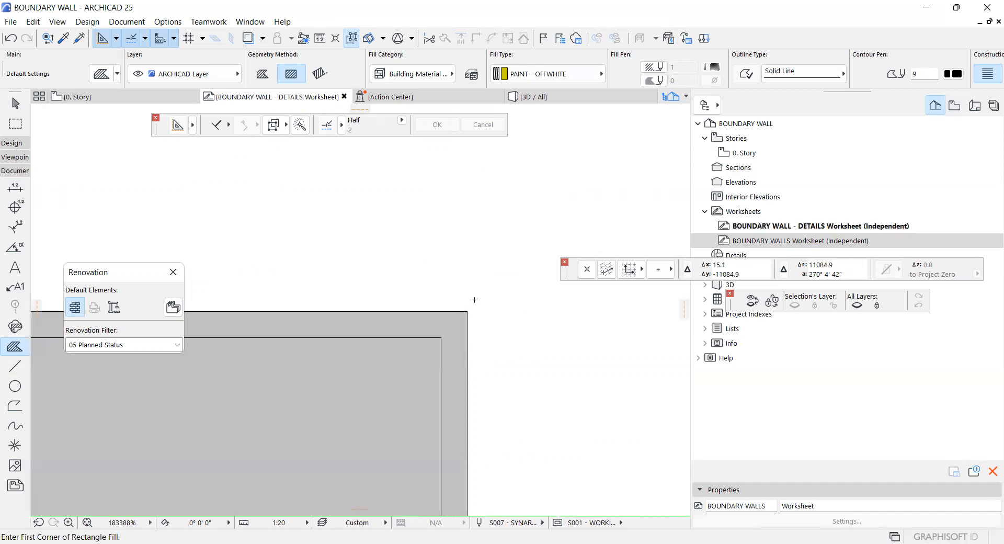
pyautogui.hotkey('ctrl', 'z')
pyautogui.hotkey('ctrl', 'shift', 'z')
# Offset the paint fill's inner contour outward to the mortar's outer edge so it covers only the thin paint layer
pyautogui.scroll(-12, 464, 266)
pyautogui.scroll(-9, 464, 266)
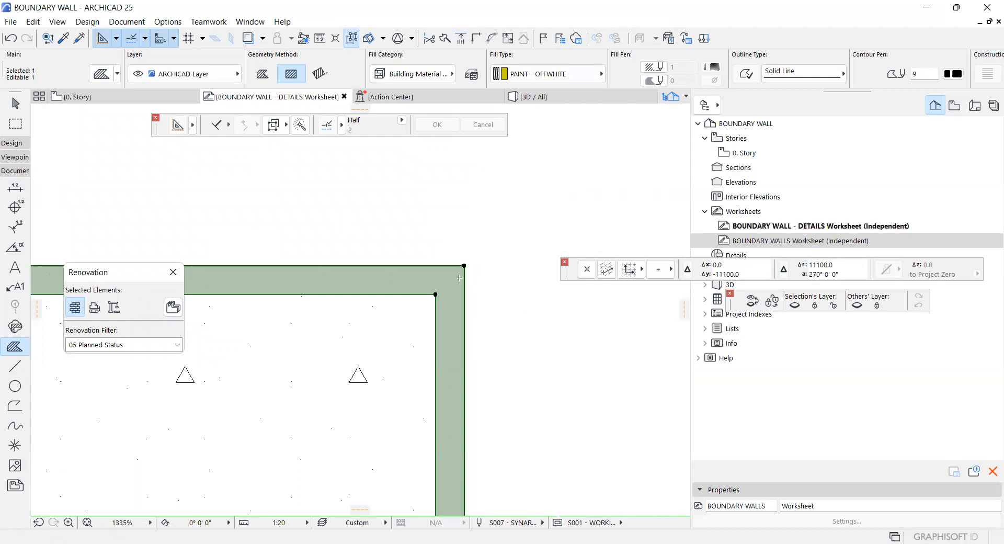
pyautogui.scroll(5, 454, 262)
pyautogui.click(364, 296)
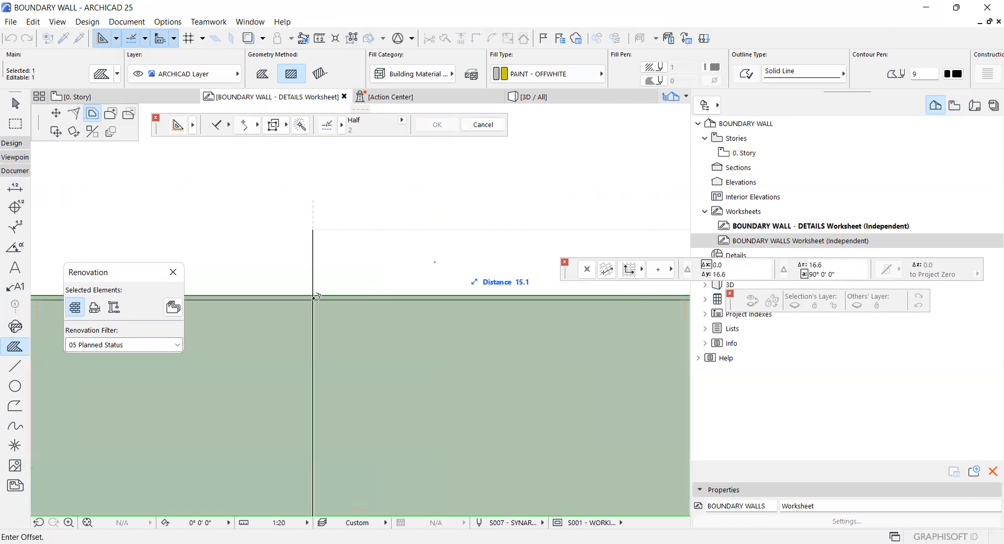
pyautogui.click(413, 227)
pyautogui.scroll(-10, 430, 241)
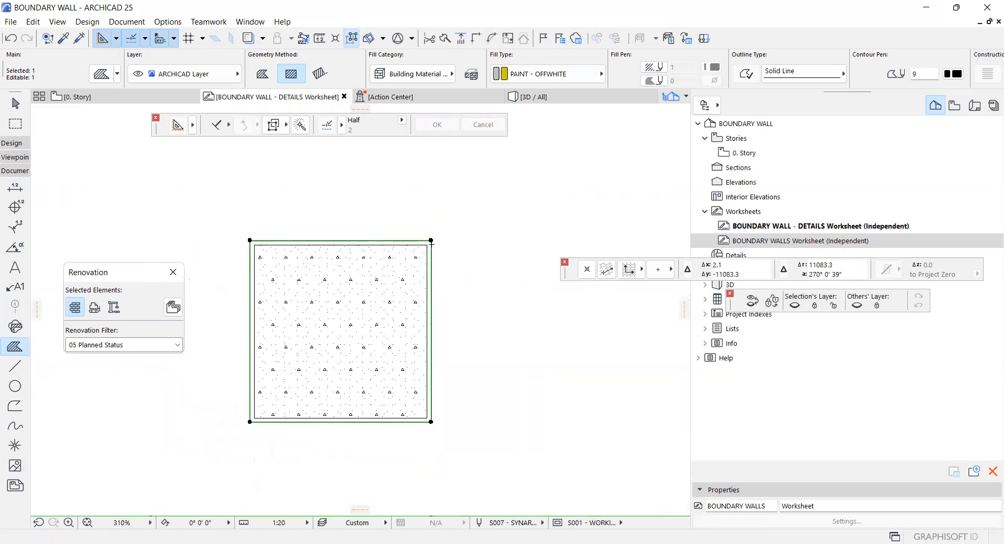
pyautogui.press('Escape')
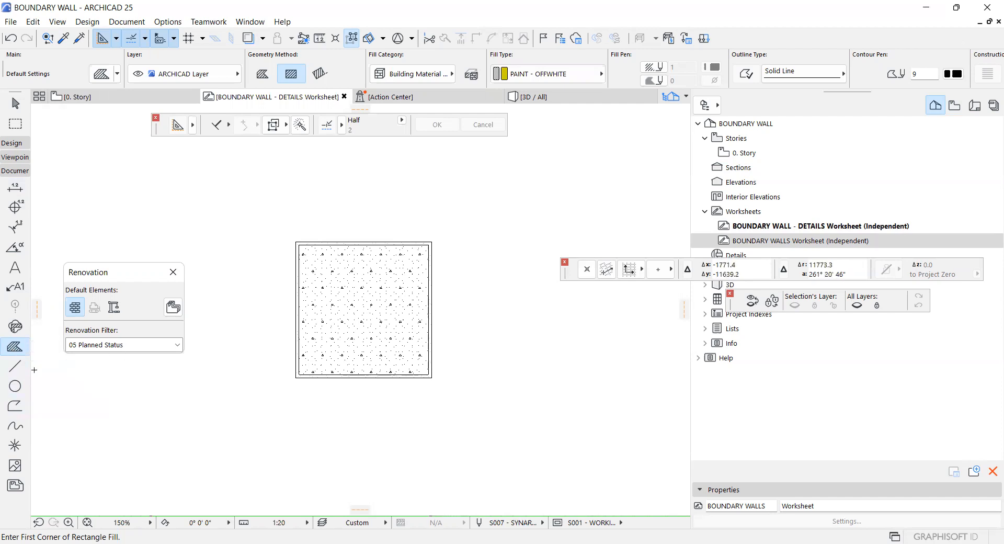
# Draw a narrow rotated rectangle of lines about 240 mm tall up the column's inner edge from its lower-left corner
pyautogui.click(14, 366)
pyautogui.scroll(3, 344, 351)
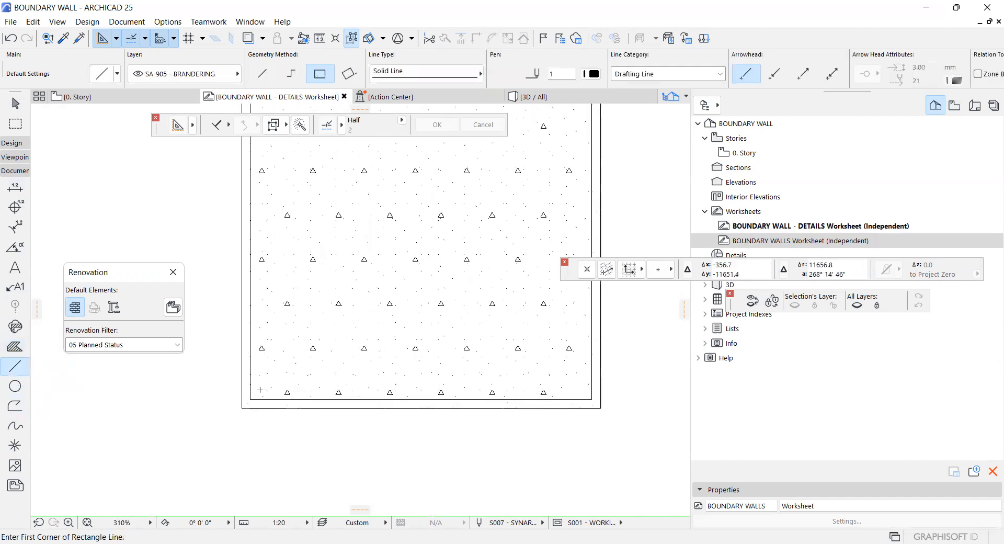
pyautogui.scroll(2, 275, 373)
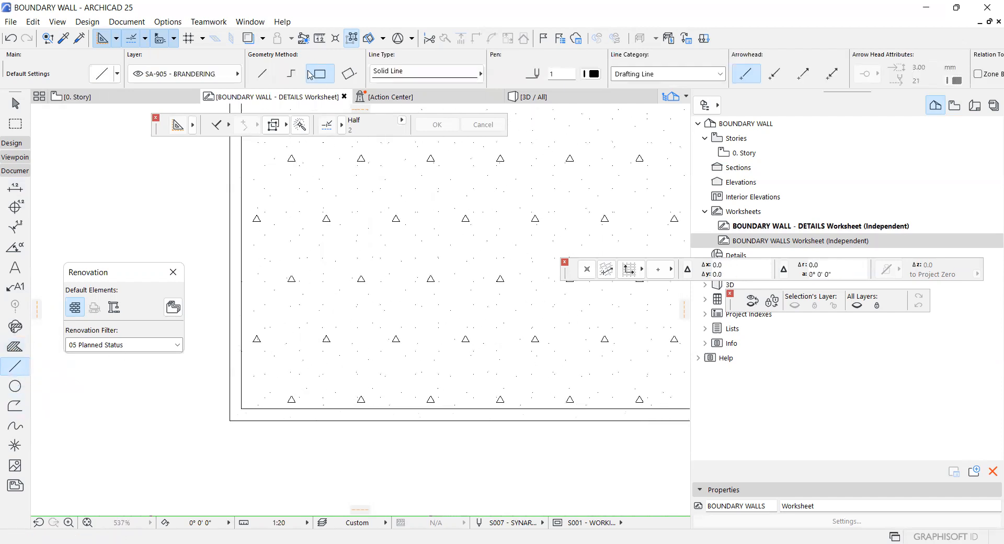
pyautogui.click(242, 408)
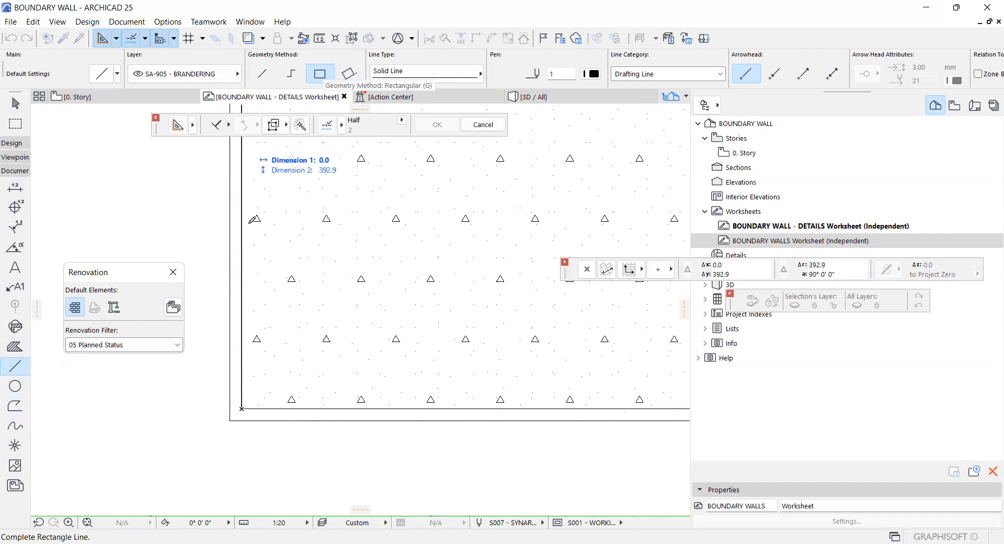
pyautogui.press('g')
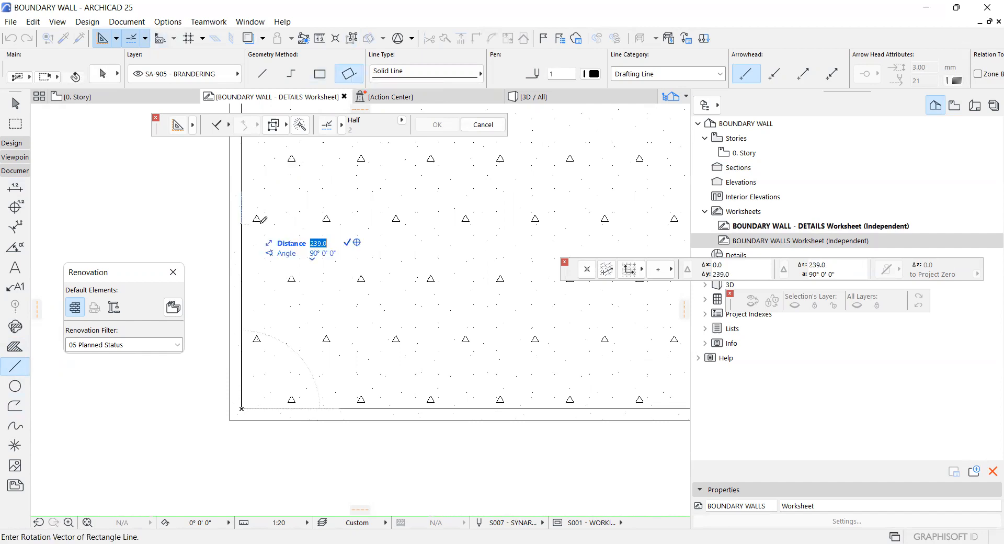
pyautogui.doubleClick(261, 224)
pyautogui.scroll(-5, 291, 246)
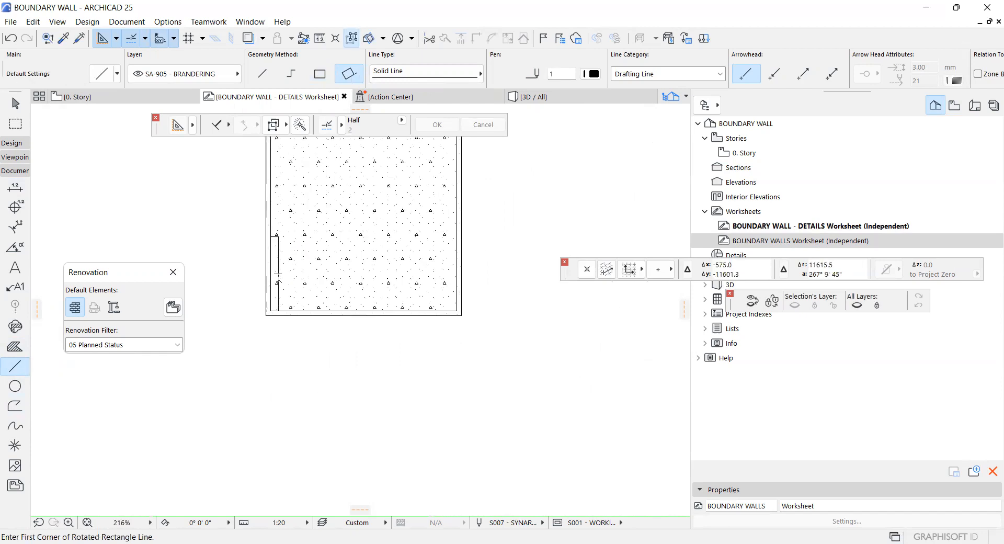
# Mirror a copy of the narrow rectangle about the column's lower-left corner diagonal so it lies along the lower edge
pyautogui.keyDown('shift'); pyautogui.click(279, 294); pyautogui.keyUp('shift')
pyautogui.hotkey('alt', 'g')
pyautogui.hotkey('ctrl', 'alt', 'm')
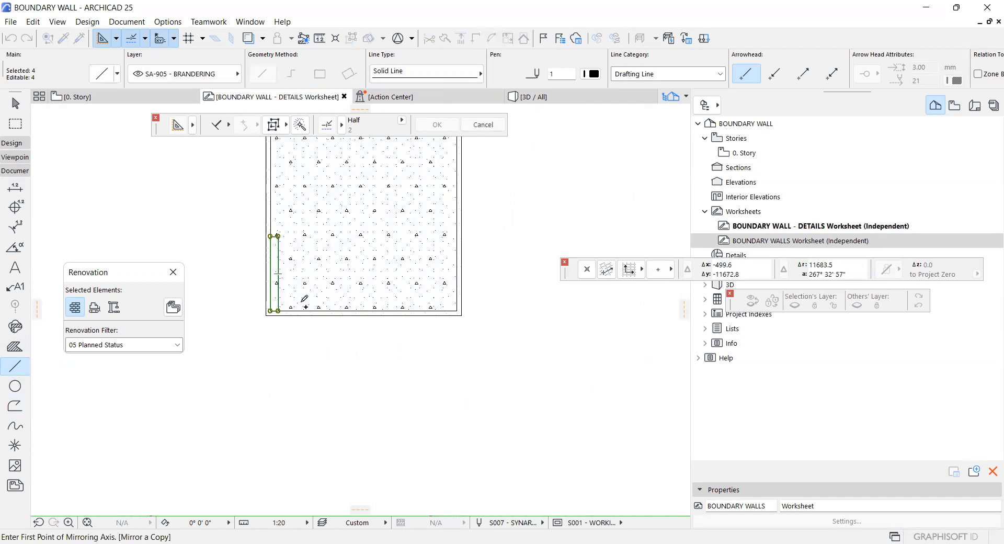
pyautogui.scroll(2, 289, 302)
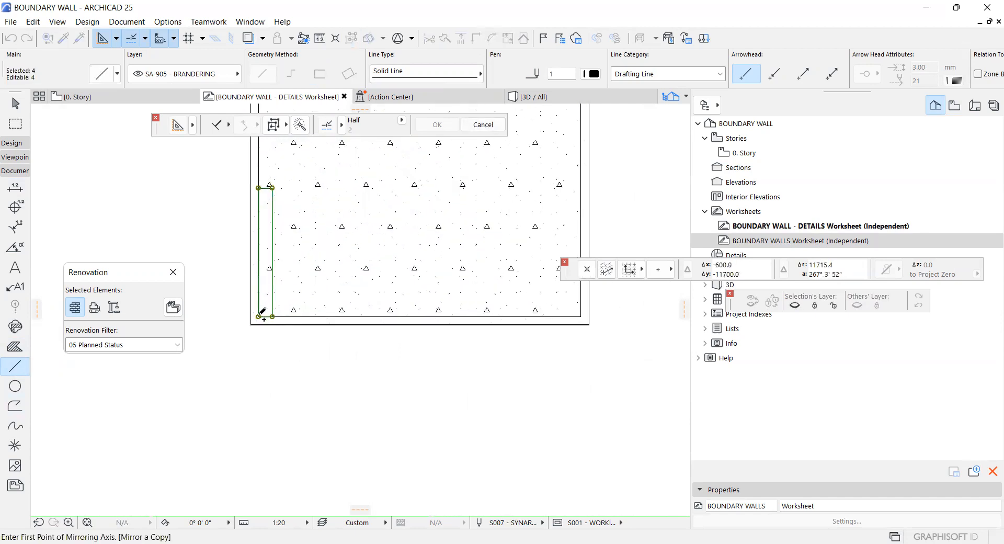
pyautogui.click(345, 257)
pyautogui.press('Escape')
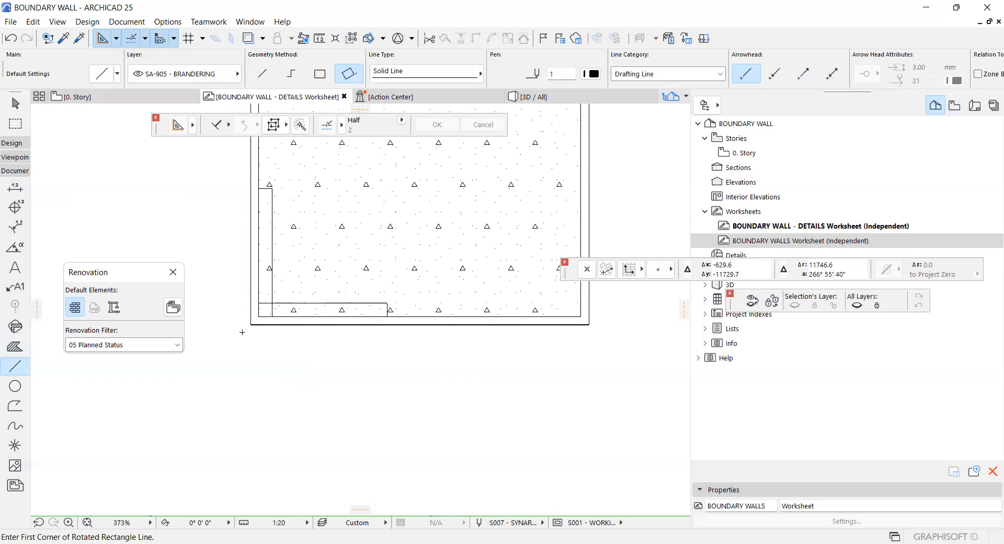
# Draw a circle with an 8 mm radius inside the column, just above the lower narrow rectangle
pyautogui.click(15, 386)
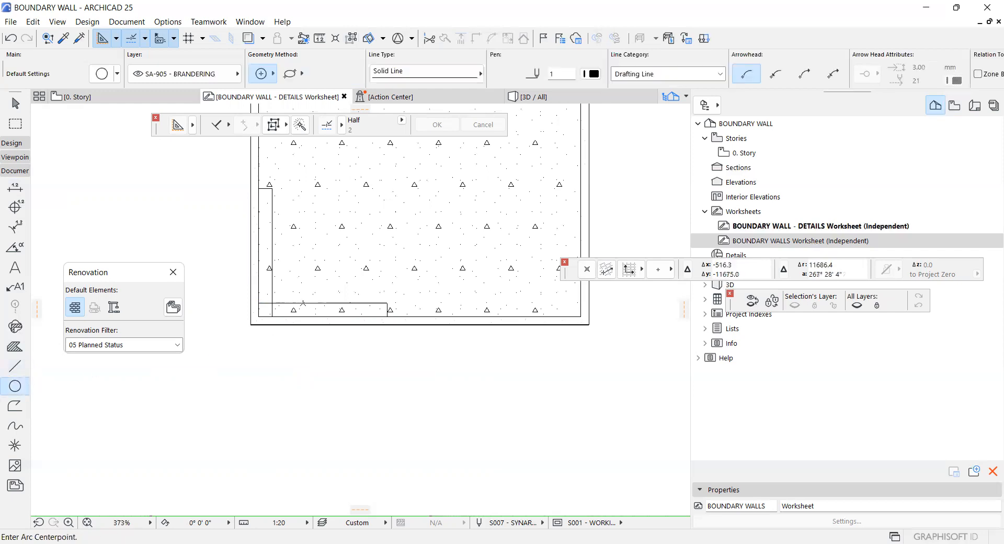
pyautogui.click(303, 288)
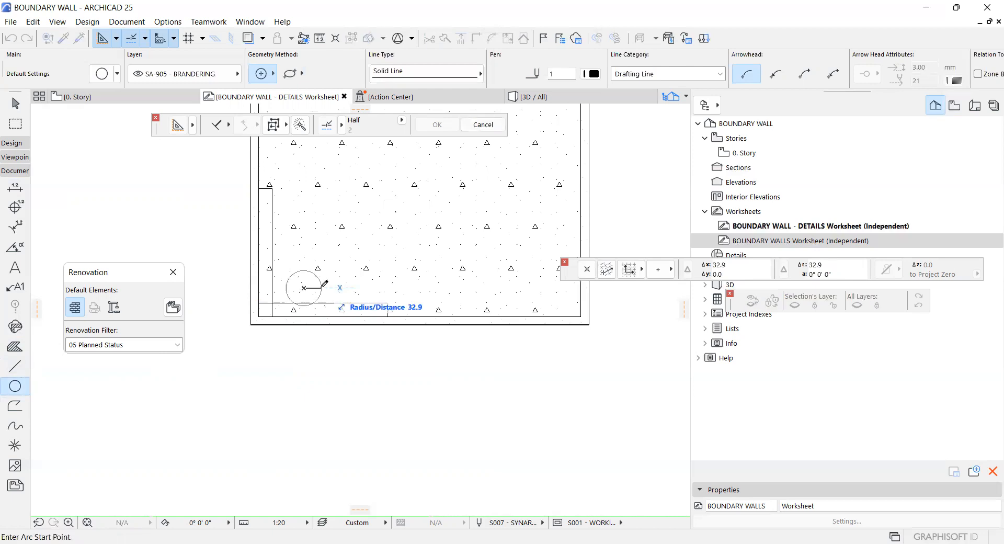
pyautogui.write('8')
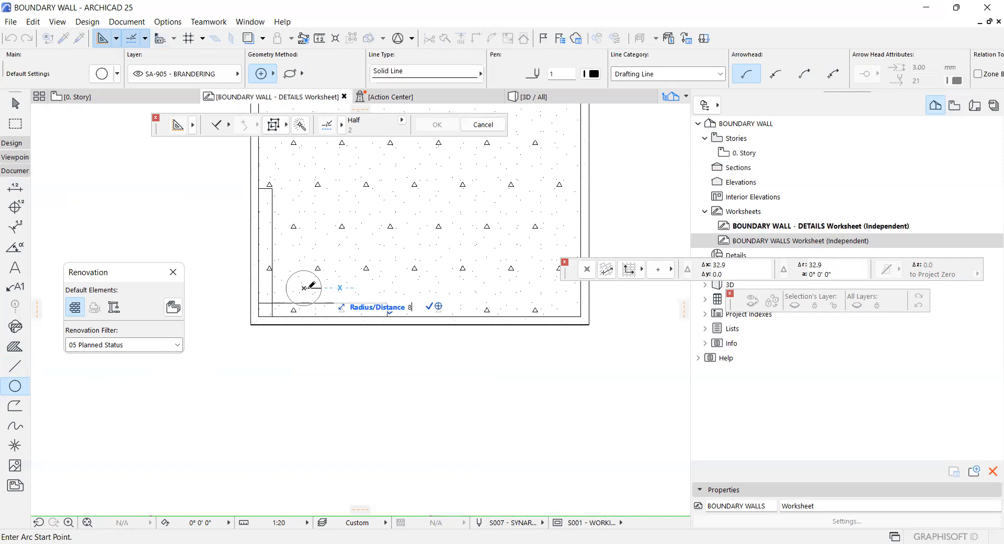
pyautogui.press('Return')
pyautogui.scroll(3, 306, 288)
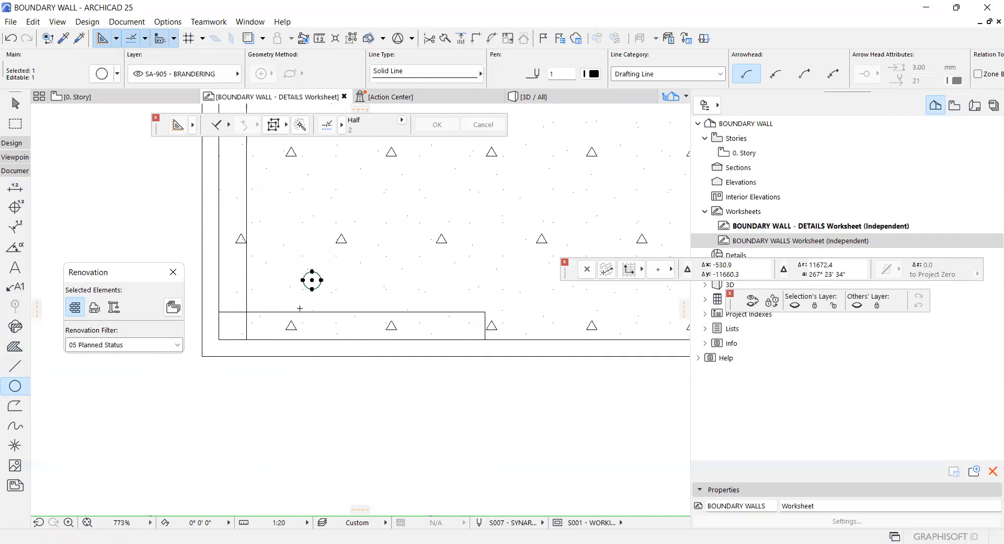
# Move the circle down and across so it touches the inner edges of both narrow rectangles in the lower-left corner
pyautogui.click(312, 290)
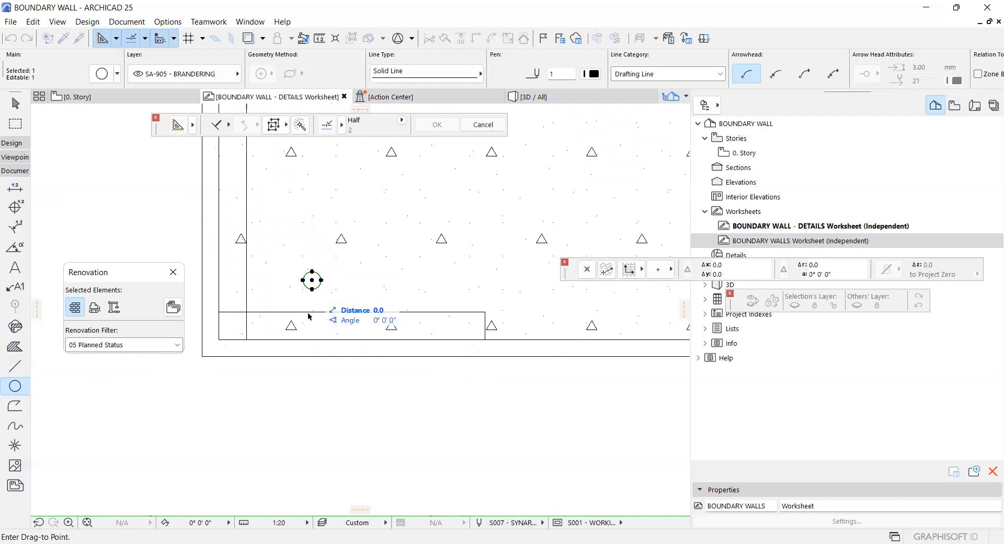
pyautogui.click(311, 312)
pyautogui.hotkey('ctrl', 'd')
pyautogui.click(303, 303)
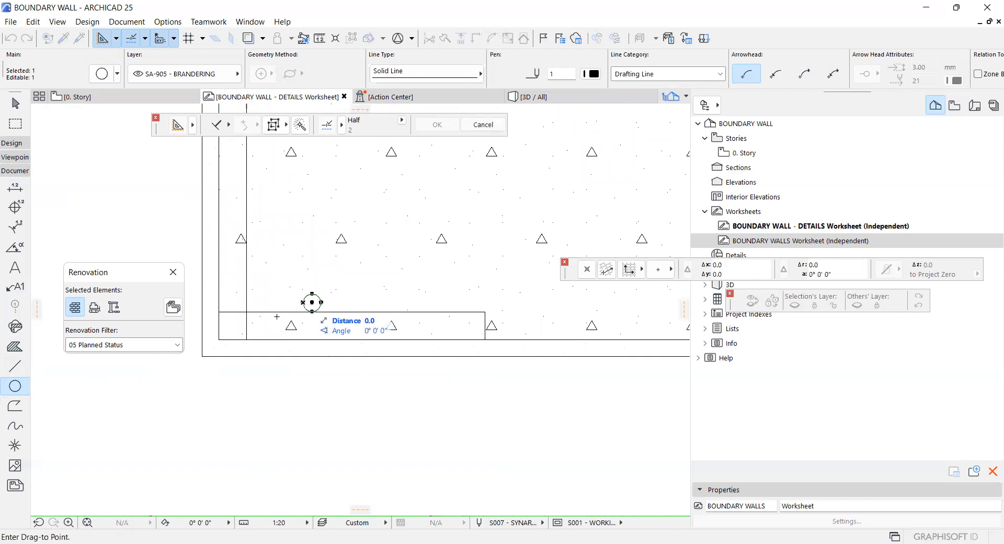
pyautogui.scroll(-2, 269, 313)
pyautogui.scroll(-3, 268, 320)
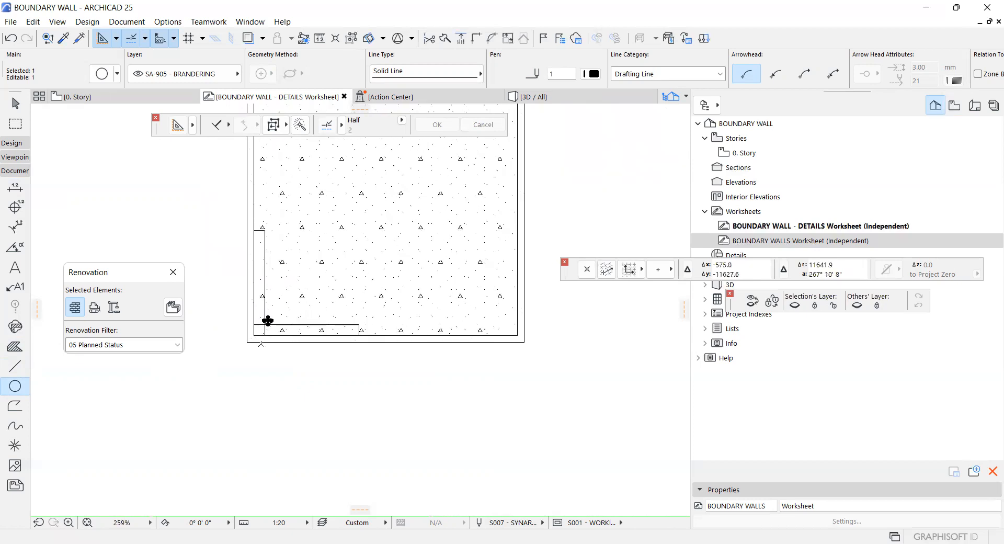
pyautogui.click(268, 320)
pyautogui.scroll(4, 277, 308)
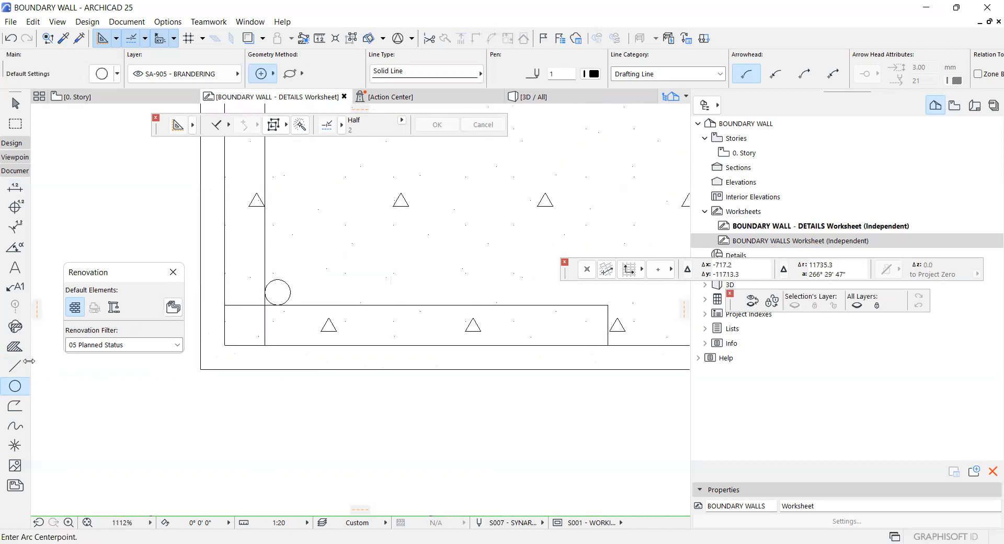
# Create a fill that follows the circle's outline using the Fill tool and Magic Wand
pyautogui.click(15, 346)
pyautogui.scroll(2, 277, 294)
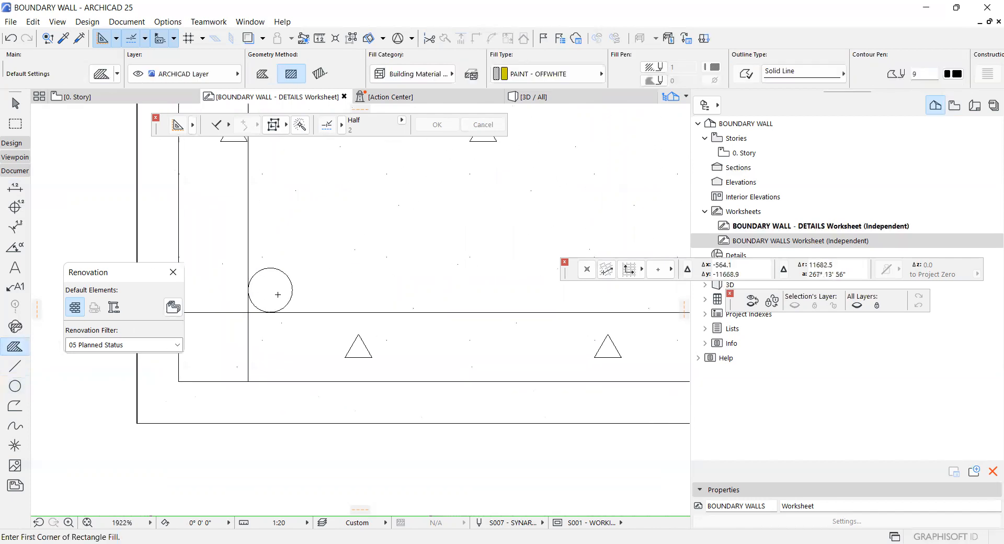
pyautogui.click(277, 294)
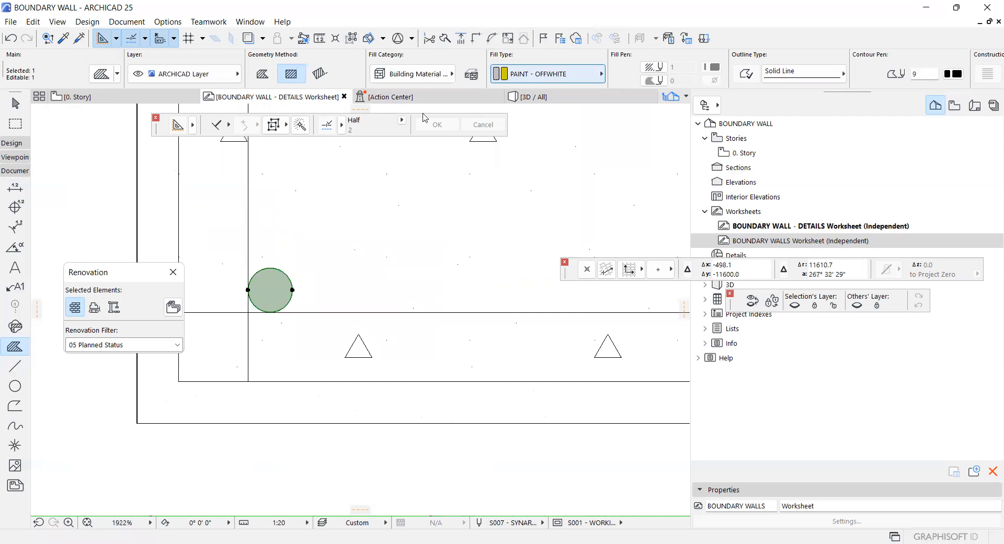
# Change the circular fill's building material to steel 131109
pyautogui.click(548, 74)
pyautogui.scroll(-3, 246, 250)
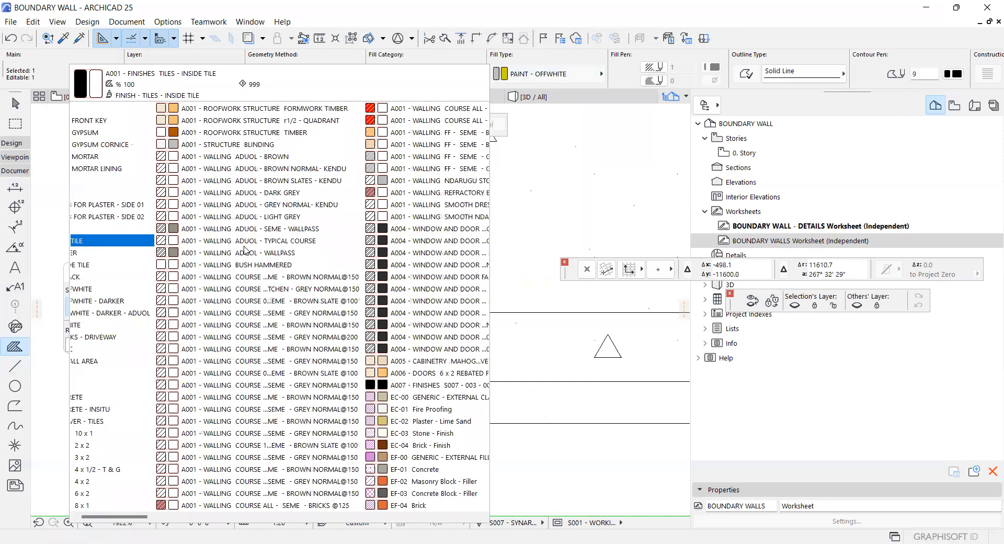
pyautogui.scroll(-3, 246, 250)
pyautogui.scroll(-3, 246, 250)
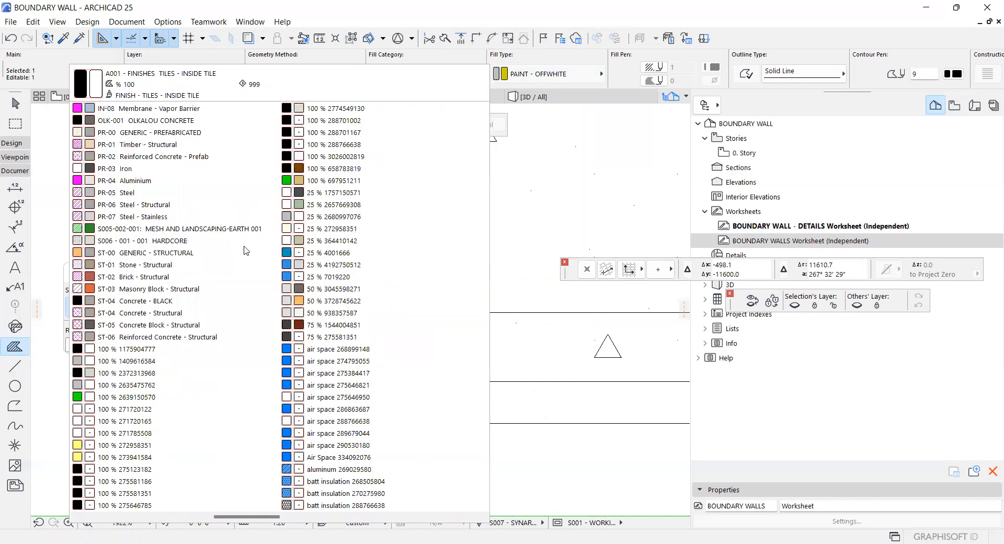
pyautogui.scroll(-2, 246, 250)
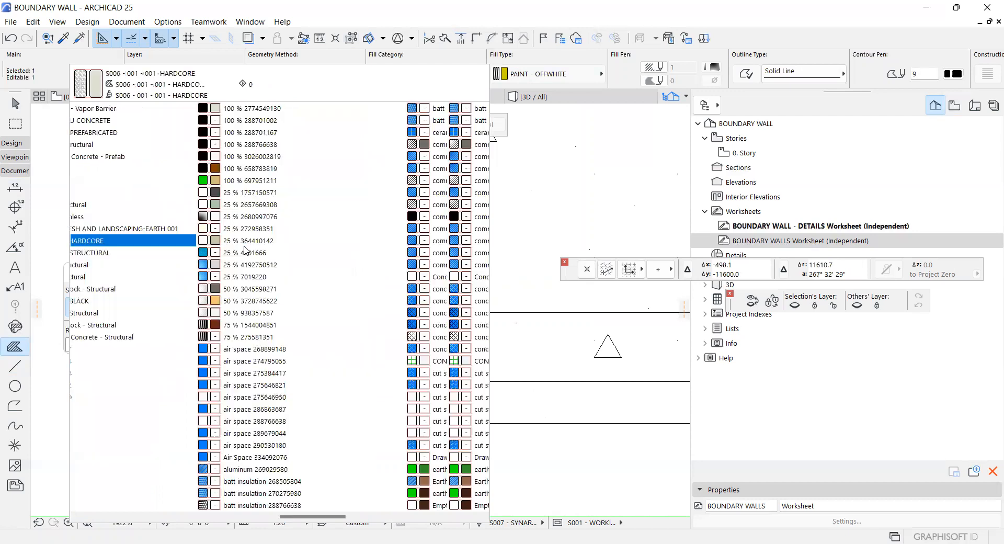
pyautogui.scroll(-3, 246, 250)
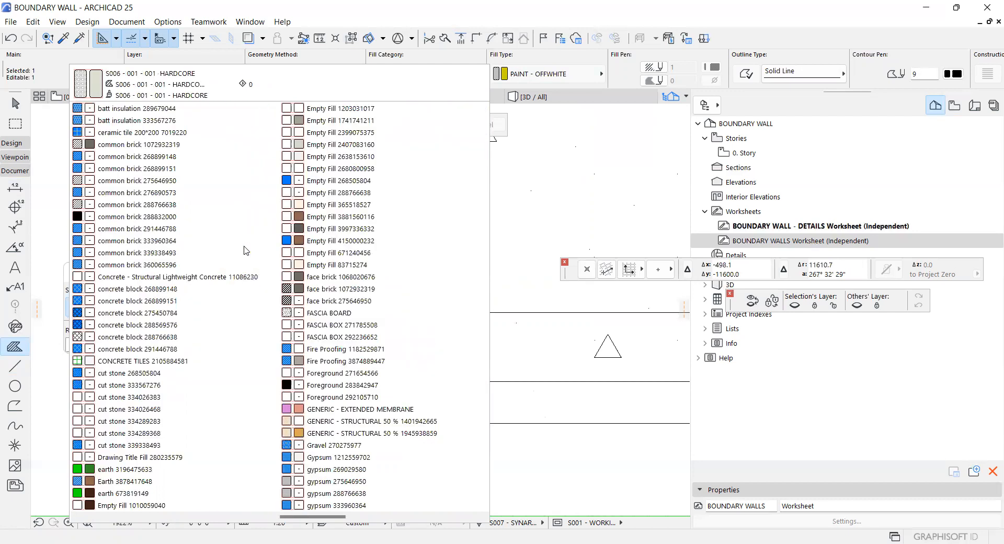
pyautogui.scroll(-2, 246, 250)
pyautogui.scroll(-2, 246, 250)
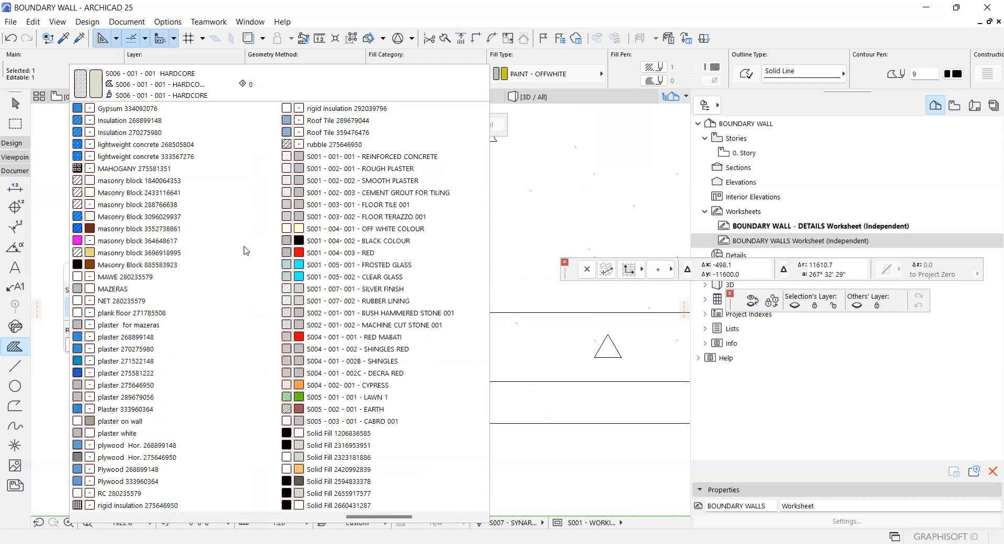
pyautogui.scroll(-2, 246, 250)
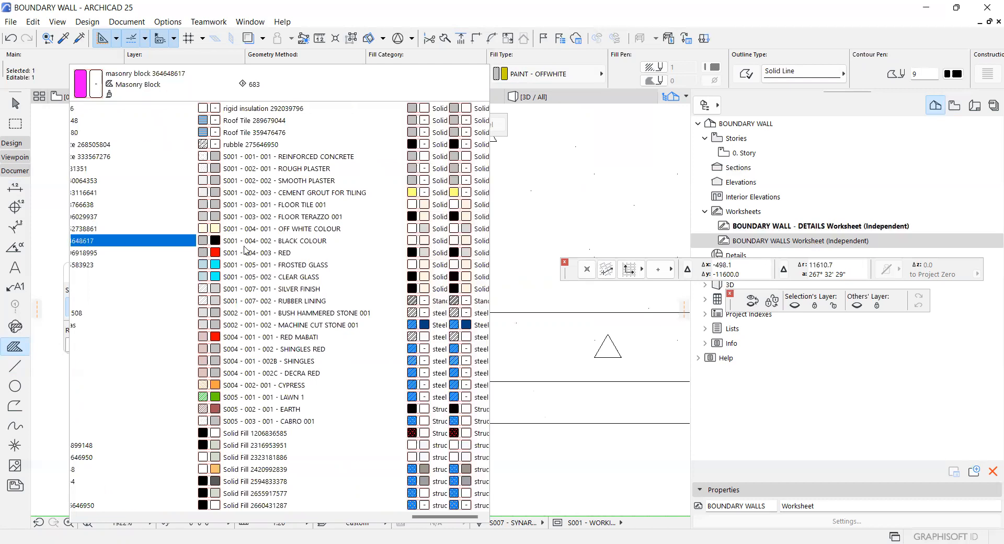
pyautogui.scroll(-2, 246, 250)
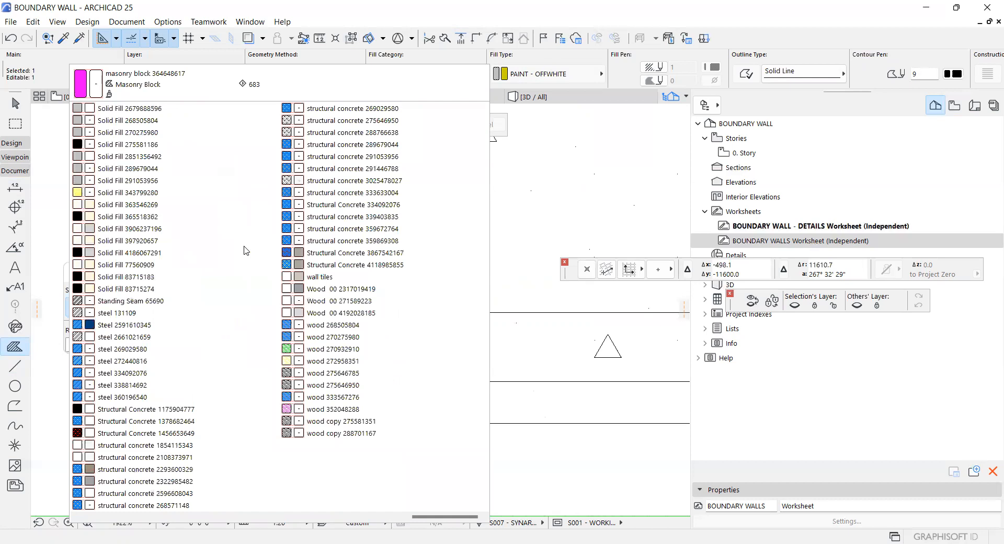
pyautogui.click(198, 313)
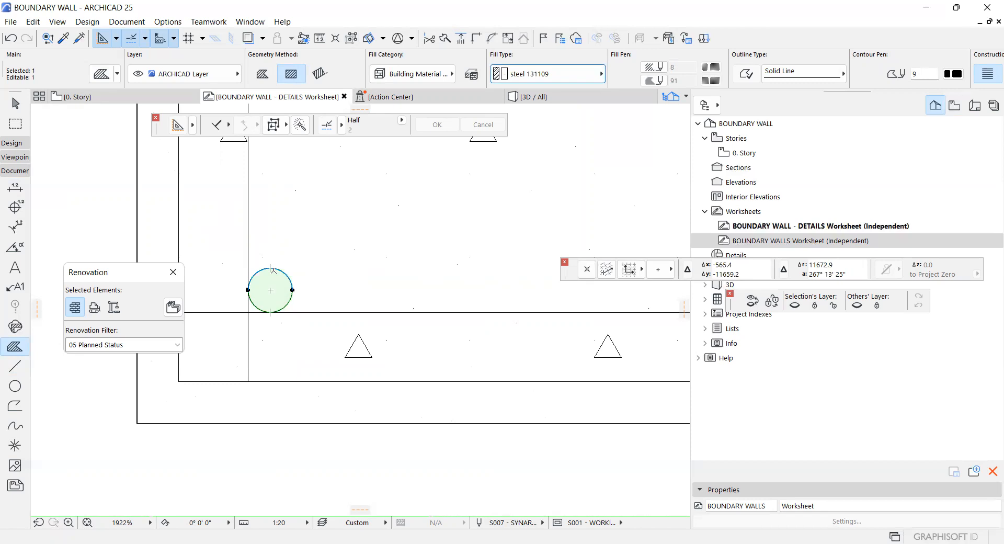
# Set the circular steel fill's outline pen to 5 (0.50 mm)
pyautogui.scroll(-8, 296, 315)
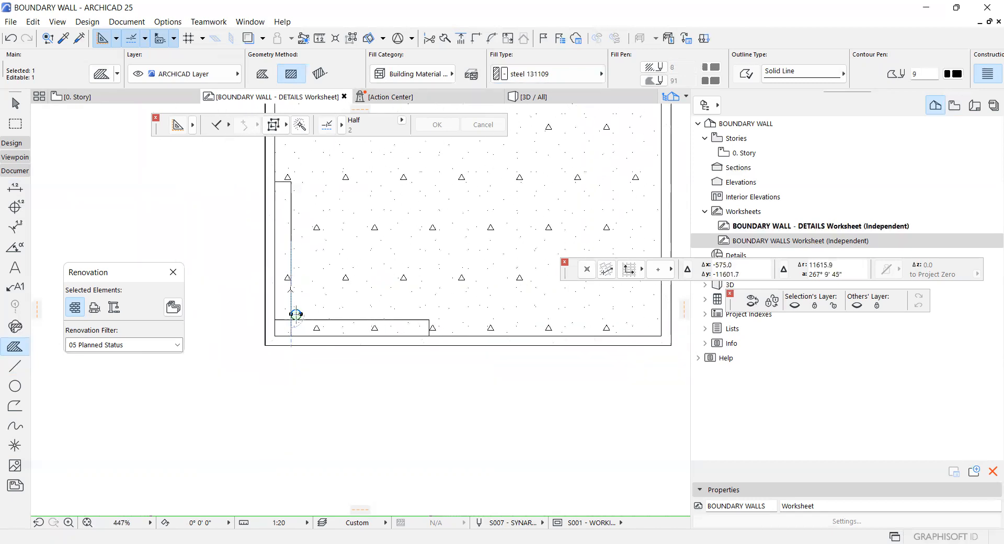
pyautogui.scroll(3, 296, 314)
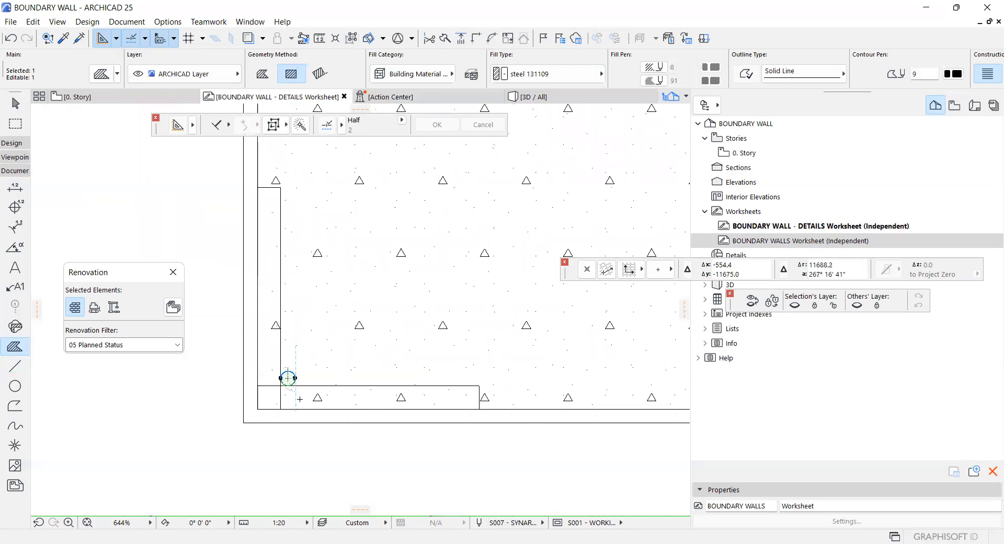
pyautogui.scroll(9, 293, 376)
pyautogui.scroll(-6, 296, 366)
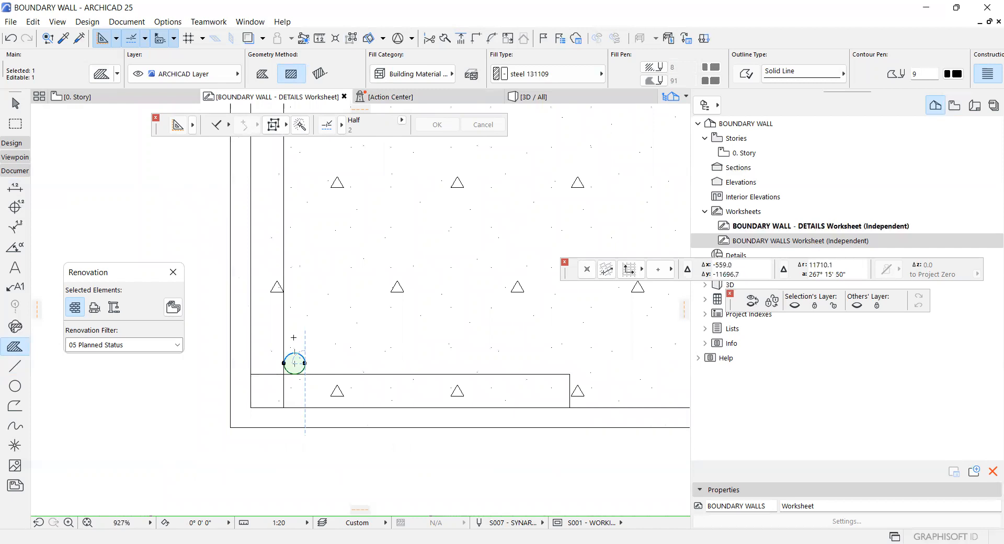
pyautogui.hotkey('ctrl', 't')
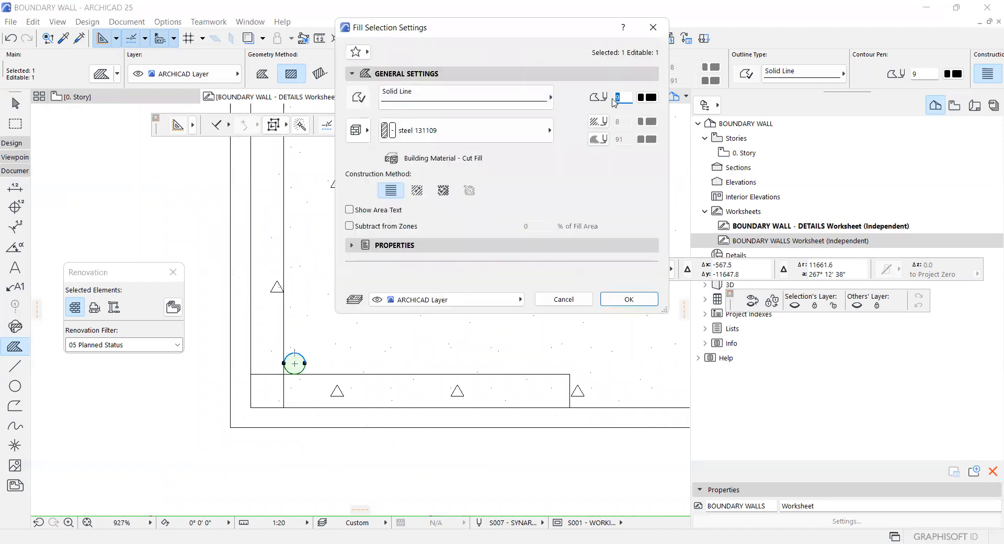
pyautogui.click(649, 98)
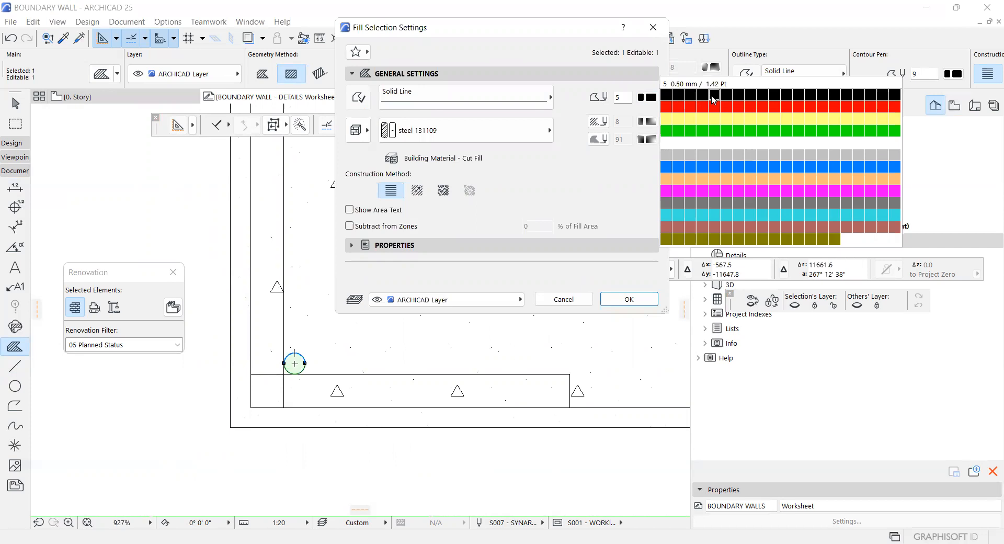
pyautogui.click(633, 303)
pyautogui.press('Return')
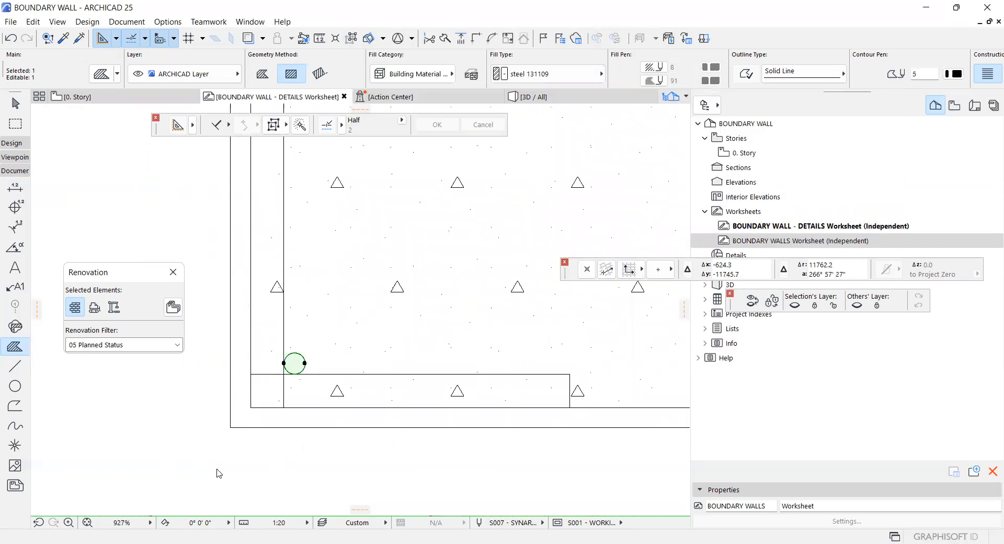
# Deselect the steel fill and turn on the true line weight display for the worksheet
pyautogui.rightClick(246, 425)
pyautogui.click(272, 406)
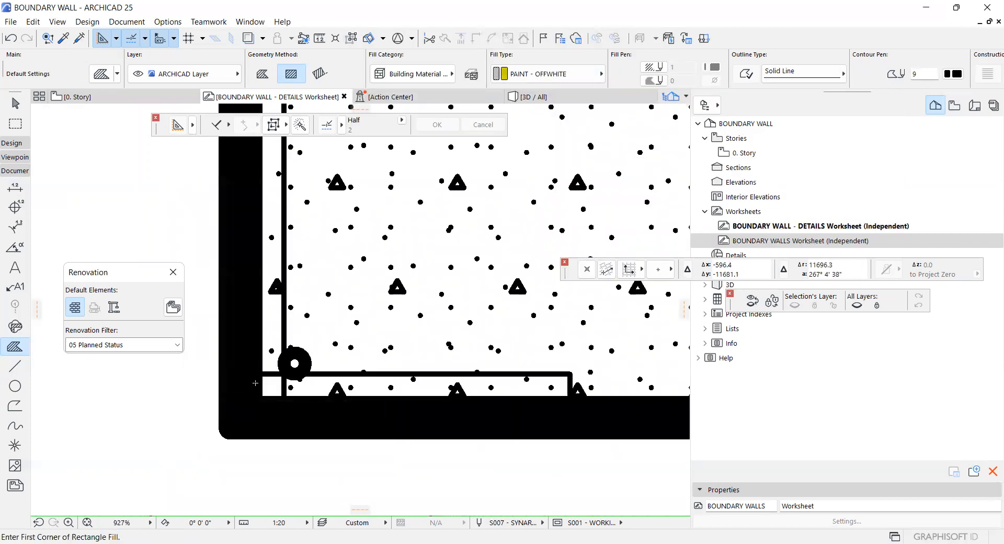
pyautogui.scroll(-2, 249, 374)
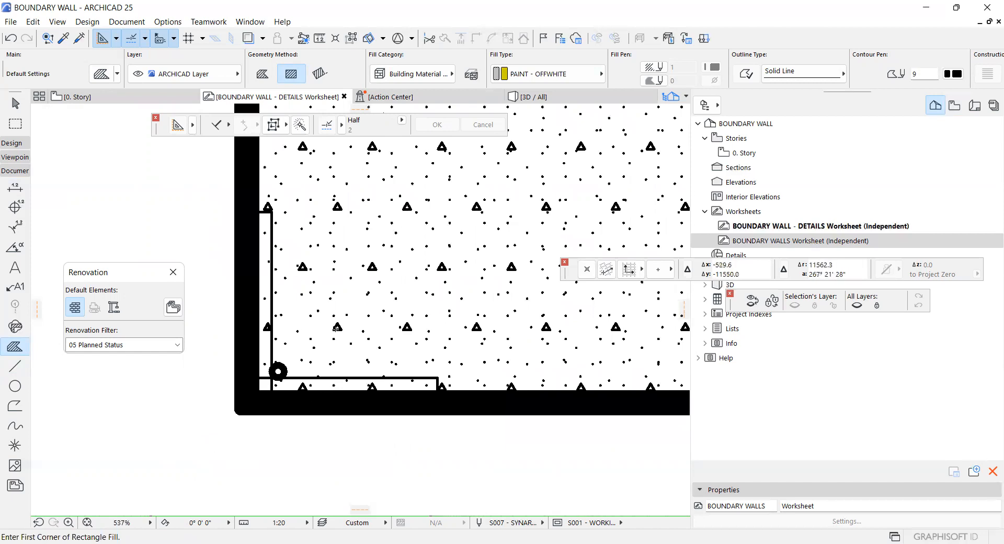
pyautogui.scroll(-2, 183, 359)
pyautogui.scroll(2, 534, 393)
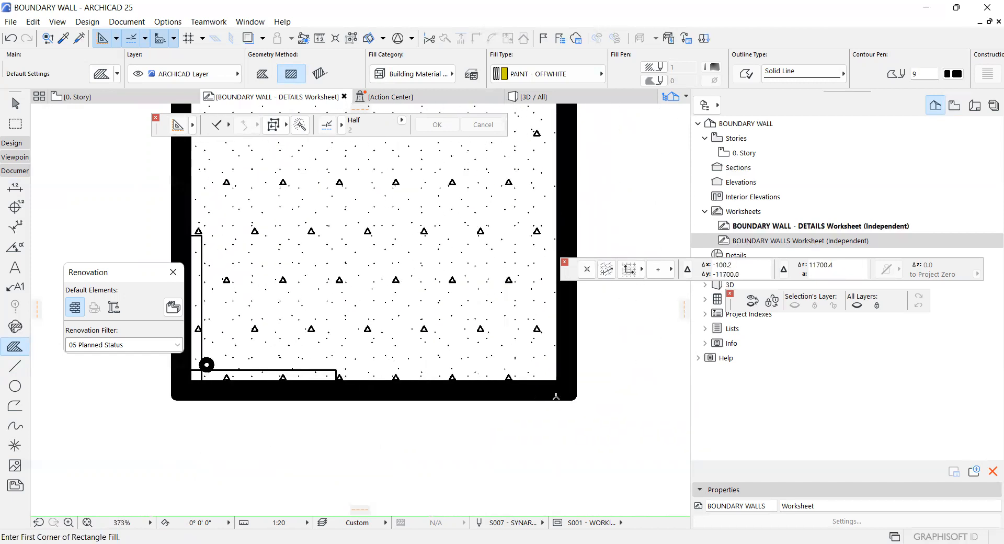
# Set the outline pen of the MORTAR fill around the column to 3 (0.30 mm) and deselect it
pyautogui.keyDown('shift'); pyautogui.click(571, 375); pyautogui.keyUp('shift')
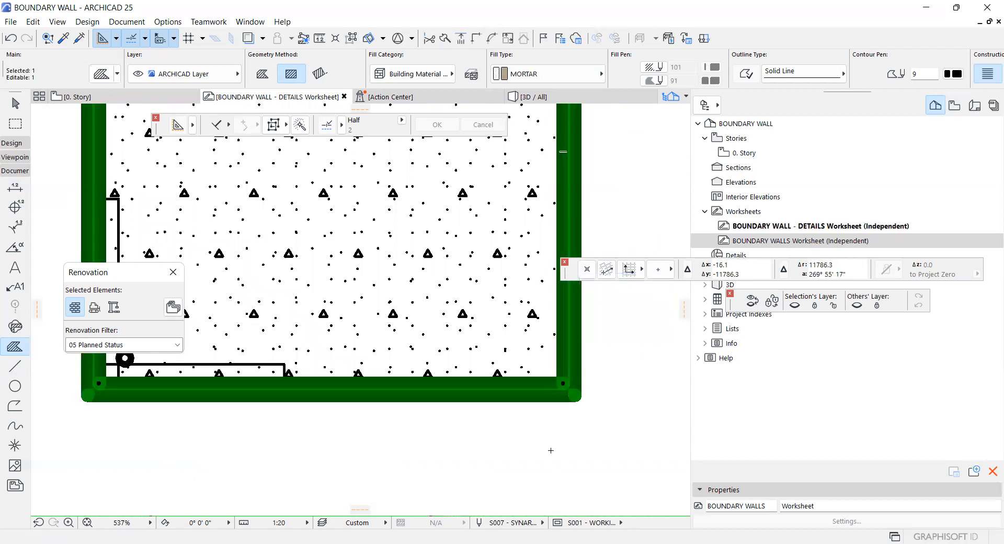
pyautogui.hotkey('ctrl', 't')
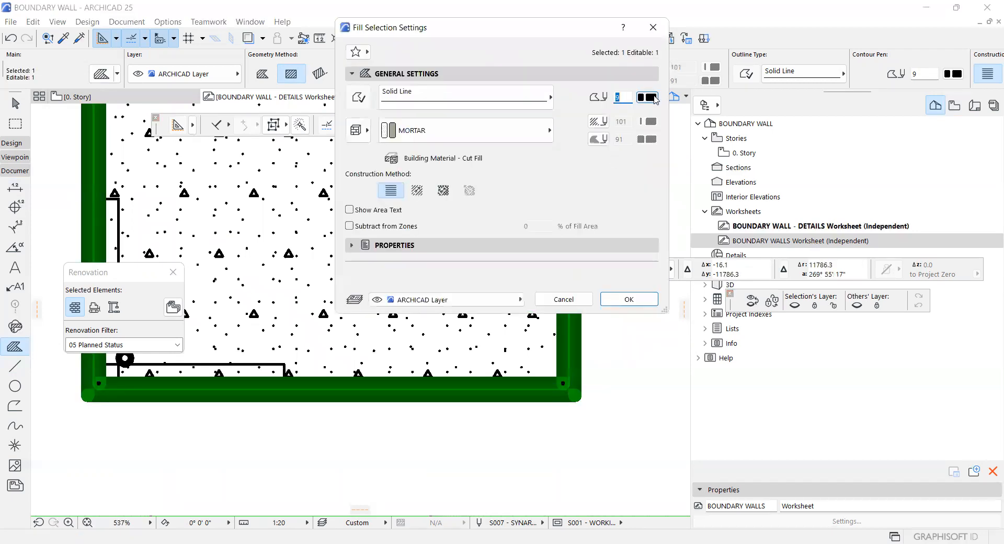
pyautogui.click(654, 99)
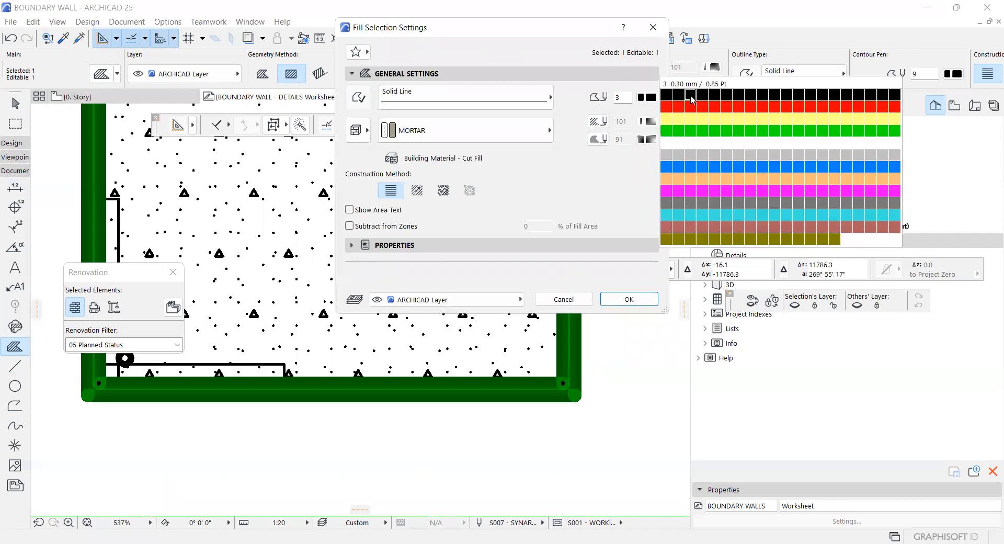
pyautogui.click(628, 301)
pyautogui.scroll(5, 586, 378)
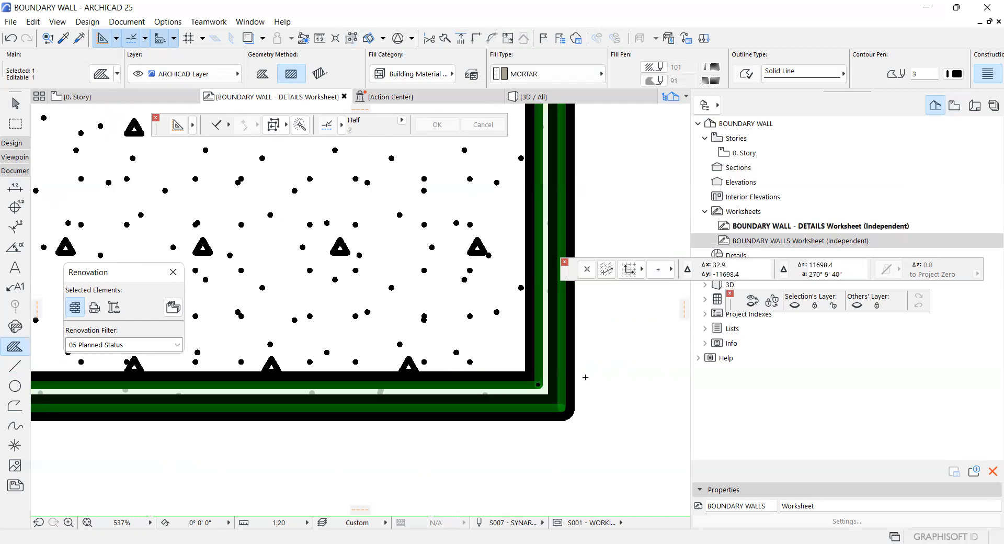
pyautogui.press('Escape')
pyautogui.press('Escape')
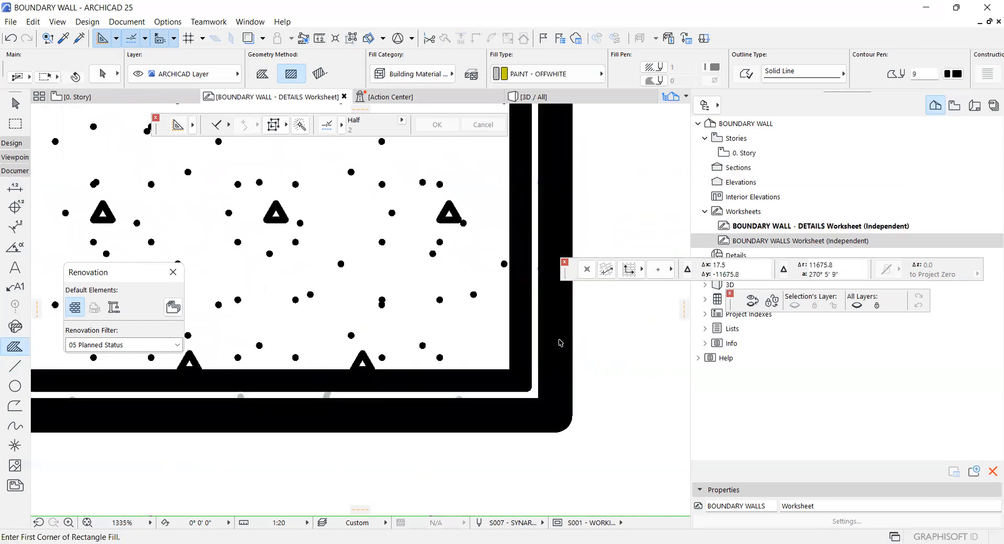
# Set the outline pen of the PAINT - OFFWHITE fill around the column to 1
pyautogui.click(556, 344)
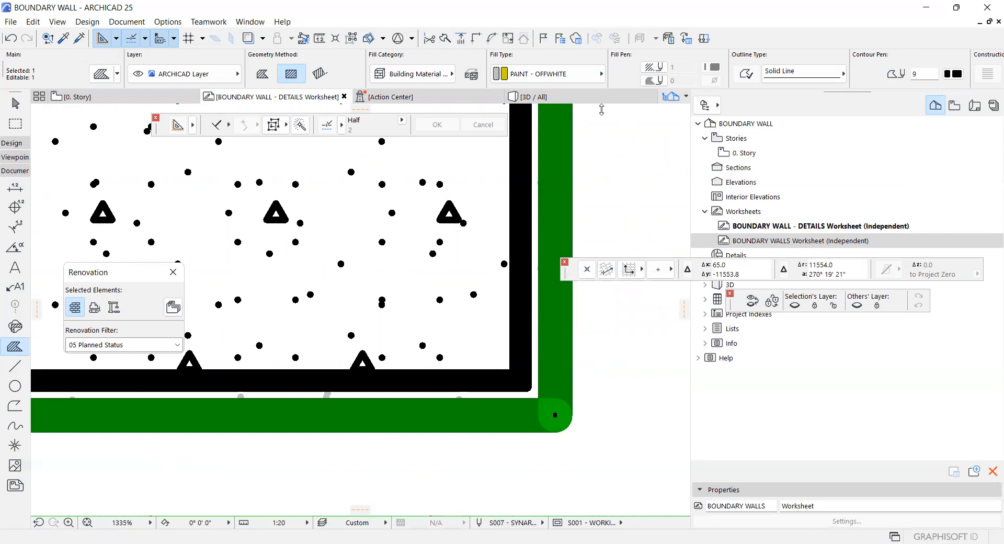
pyautogui.hotkey('ctrl', 't')
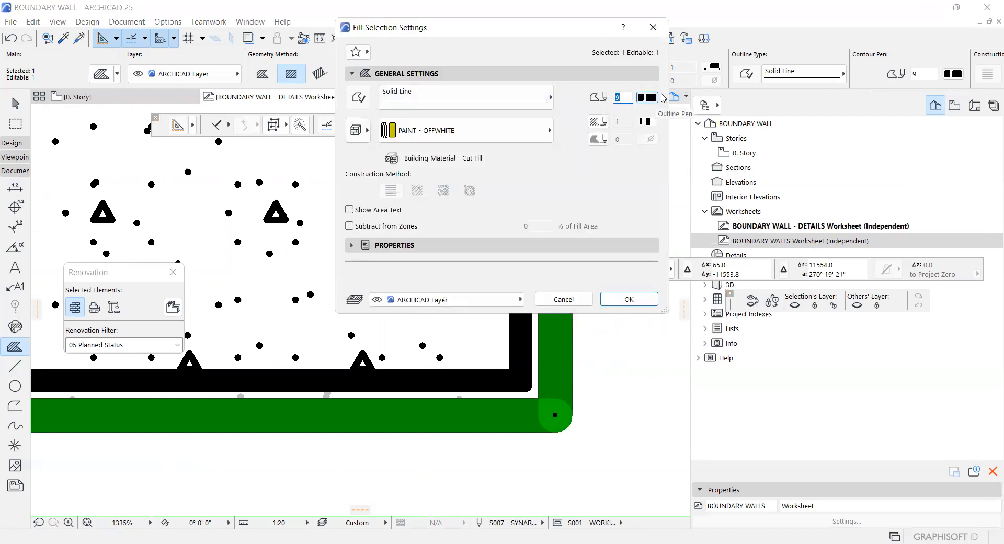
pyautogui.write('1')
pyautogui.click(639, 303)
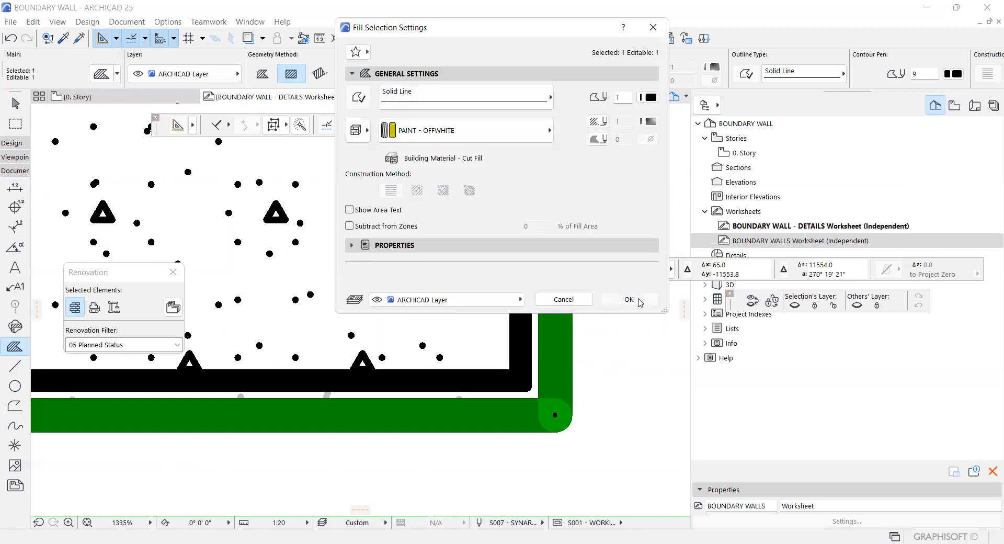
# Deselect the PAINT - OFFWHITE fill around the column
pyautogui.press('Escape')
pyautogui.scroll(-7, 599, 396)
pyautogui.scroll(3, 532, 403)
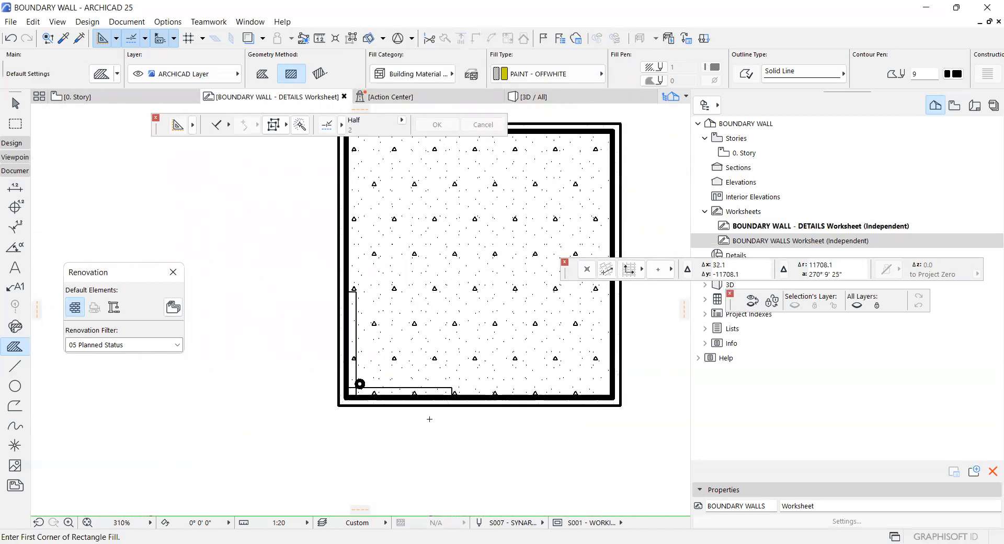
pyautogui.scroll(3, 381, 414)
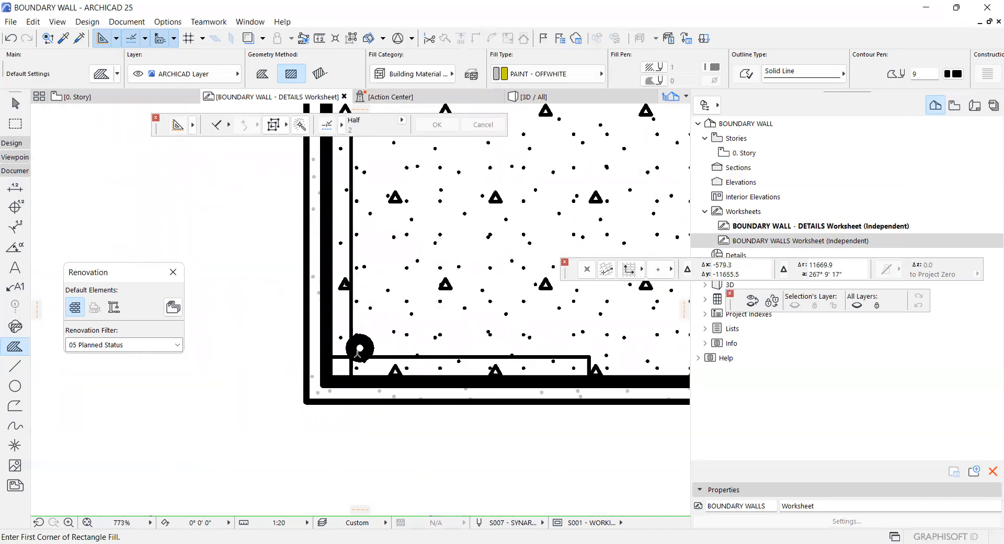
# Set the worksheet scale to 1:2 and check the line weights at the column's lower-left corner
pyautogui.click(307, 523)
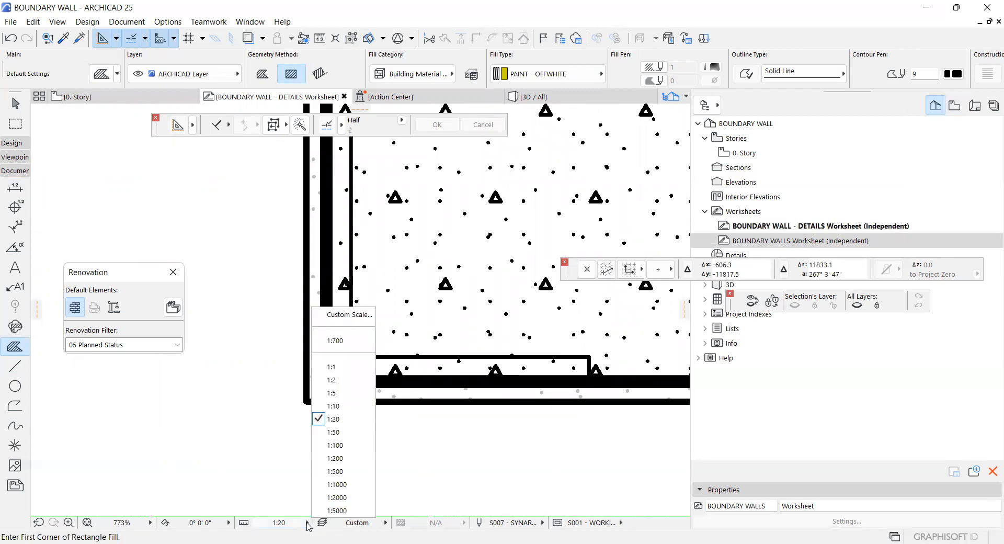
pyautogui.click(332, 379)
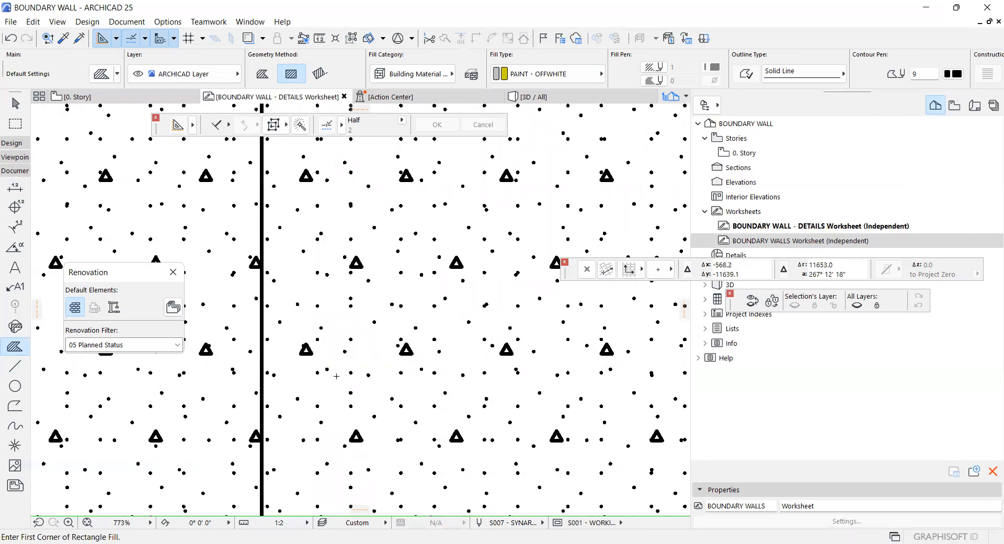
pyautogui.scroll(-3, 313, 367)
pyautogui.scroll(4, 256, 403)
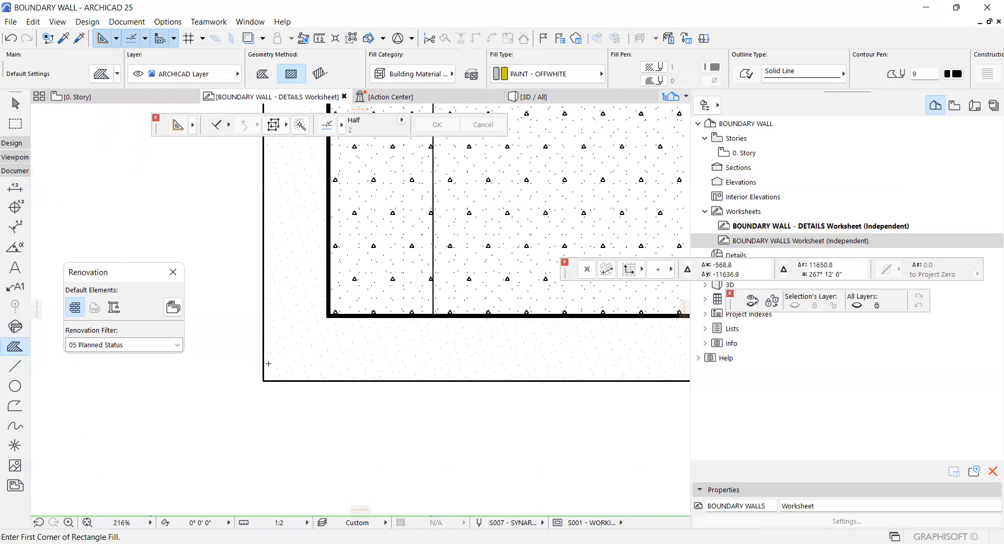
pyautogui.scroll(3, 256, 404)
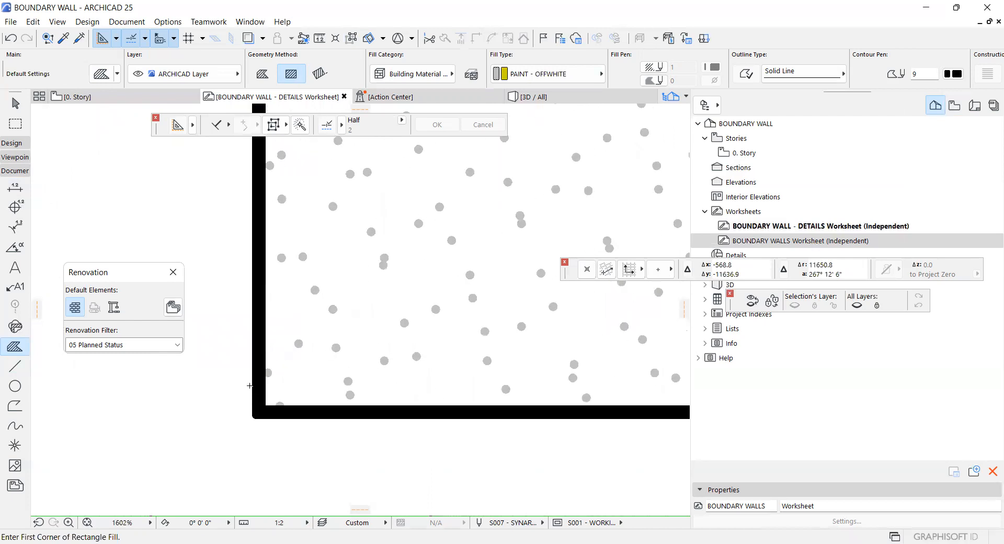
# Set the worksheet scale to 1:1 and examine the column corner's outlines and reinforcement bar
pyautogui.click(307, 523)
pyautogui.click(335, 365)
pyautogui.scroll(-8, 300, 391)
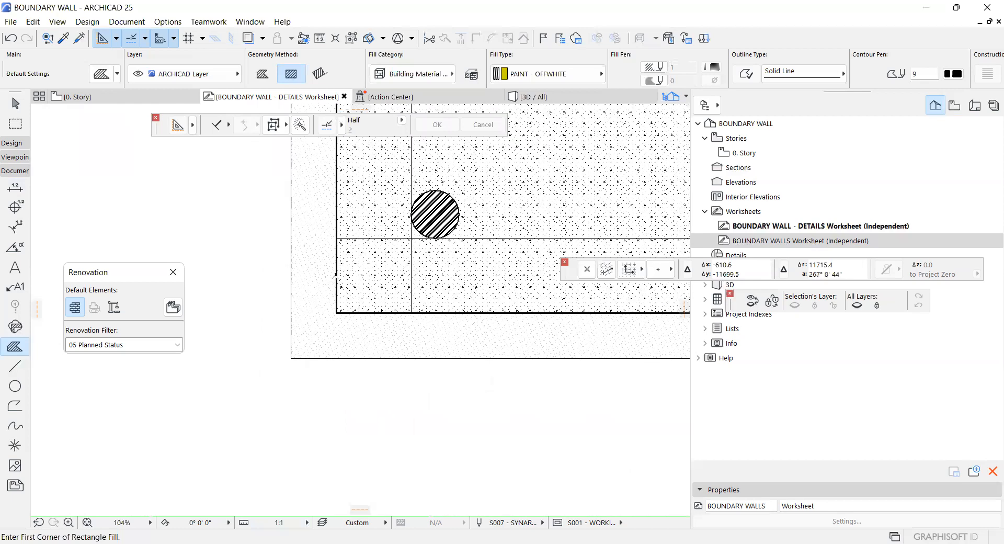
pyautogui.scroll(-3, 295, 389)
pyautogui.scroll(10, 284, 395)
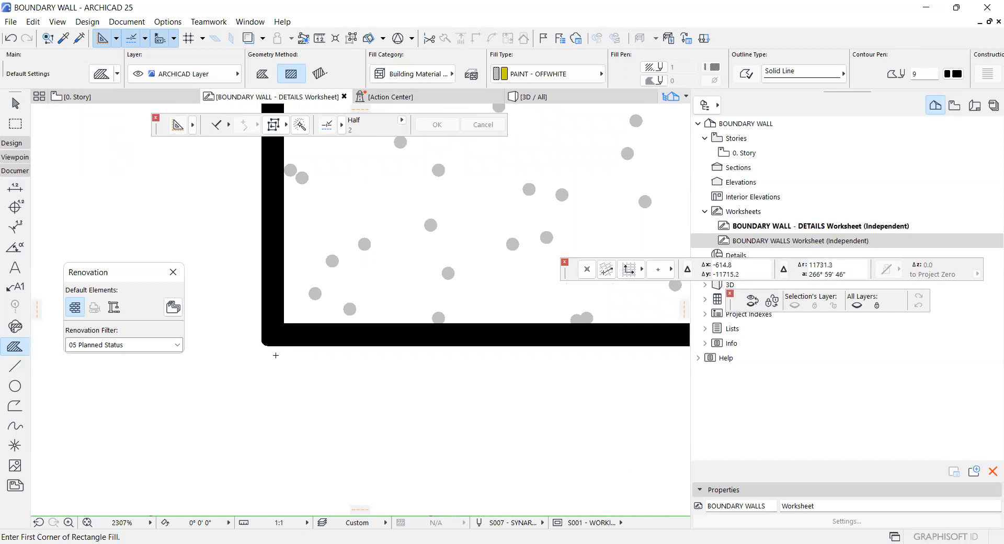
pyautogui.scroll(-10, 305, 331)
pyautogui.scroll(-2, 313, 349)
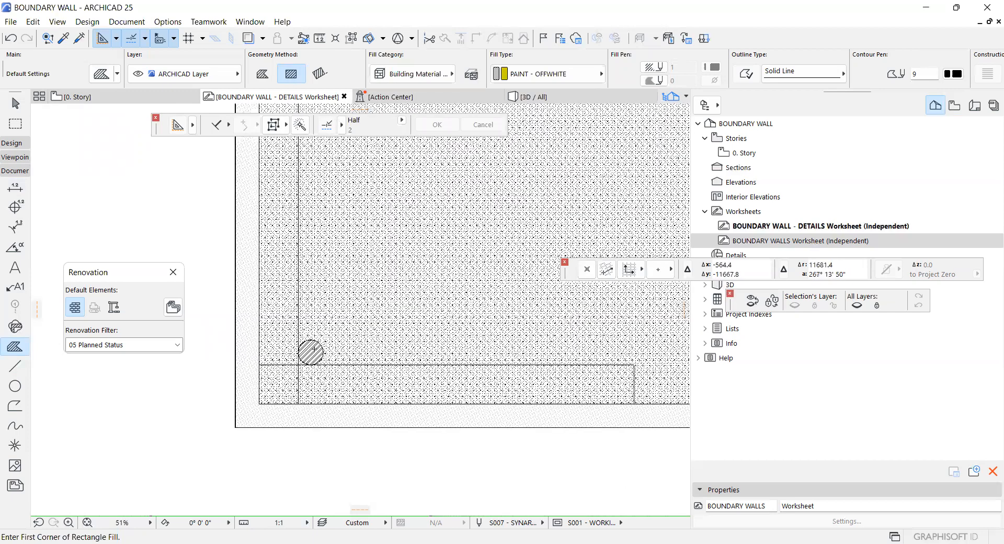
# Review the fill selection settings of the circular steel fill, including its fill pens
pyautogui.scroll(5, 314, 350)
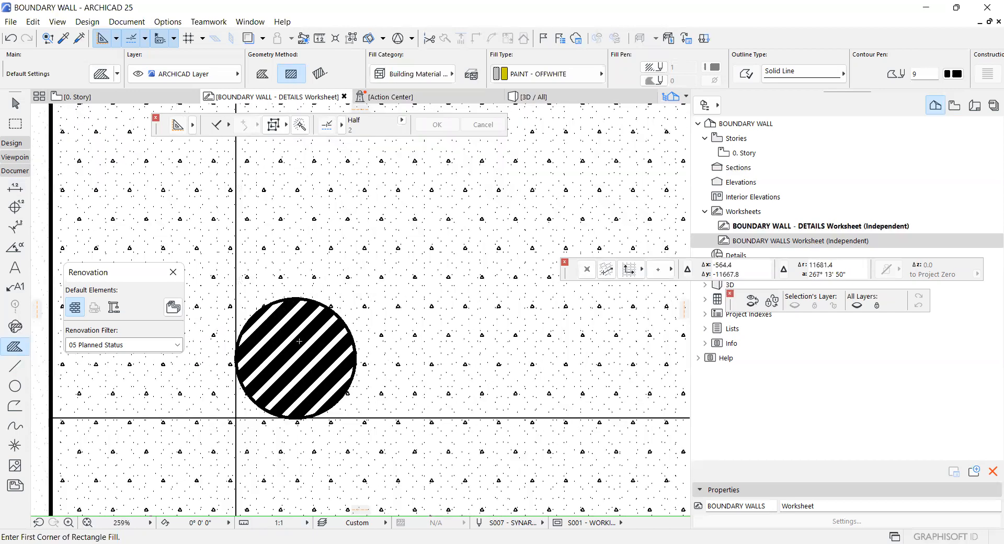
pyautogui.keyDown('shift'); pyautogui.click(319, 360); pyautogui.keyUp('shift')
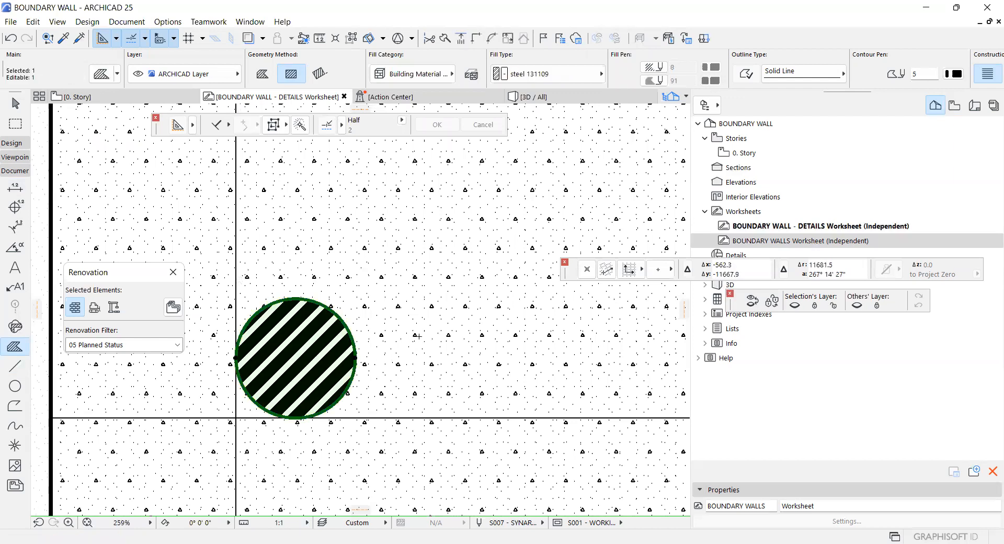
pyautogui.hotkey('ctrl', 't')
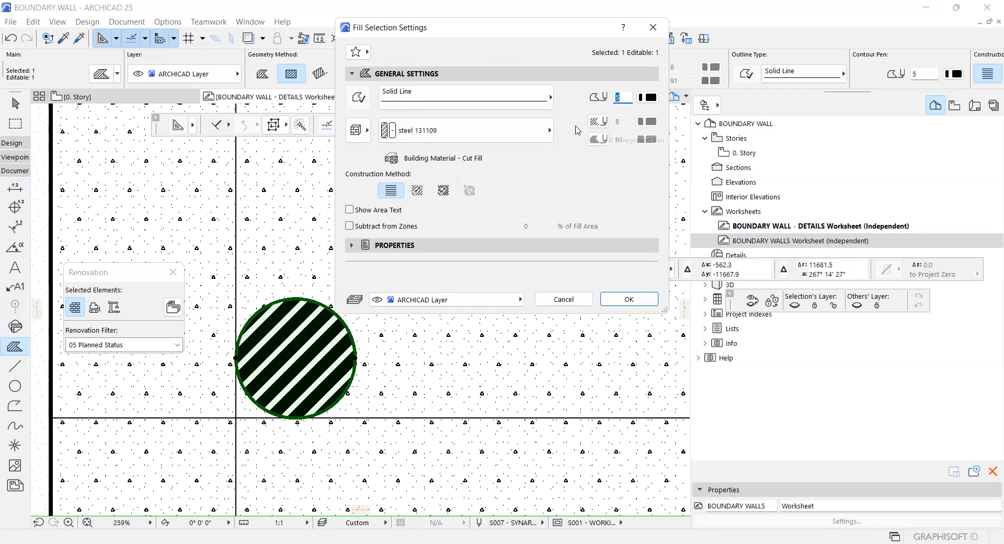
pyautogui.click(605, 125)
pyautogui.click(605, 128)
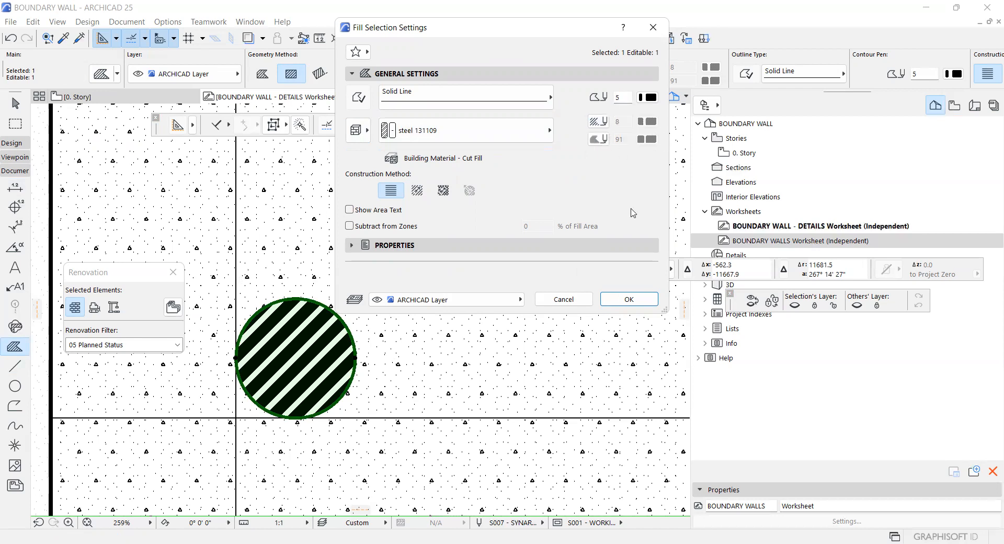
pyautogui.click(639, 302)
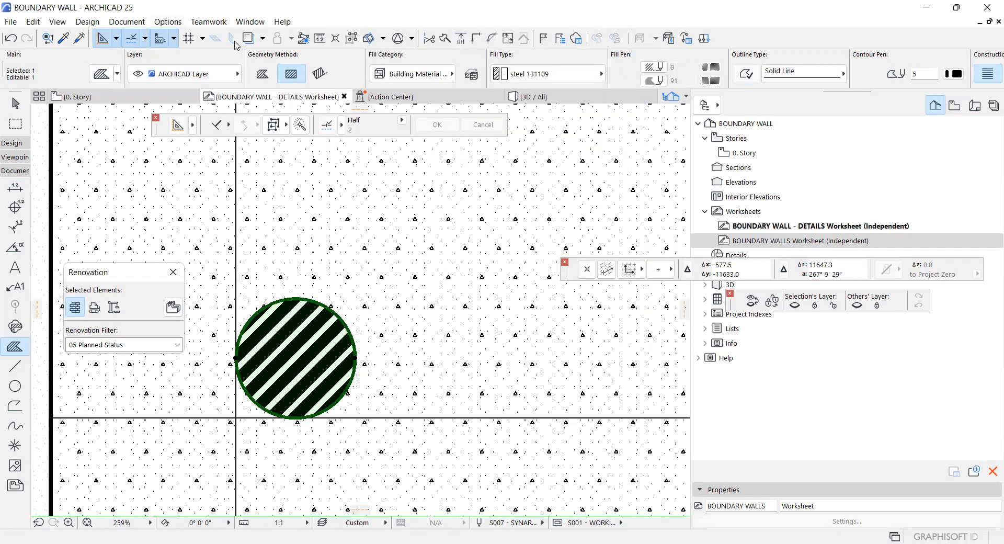
# Review the Steel vectorial fill definition in the project's Fills attributes, including its pattern size and rotation
pyautogui.click(168, 21)
pyautogui.moveTo(209, 37)
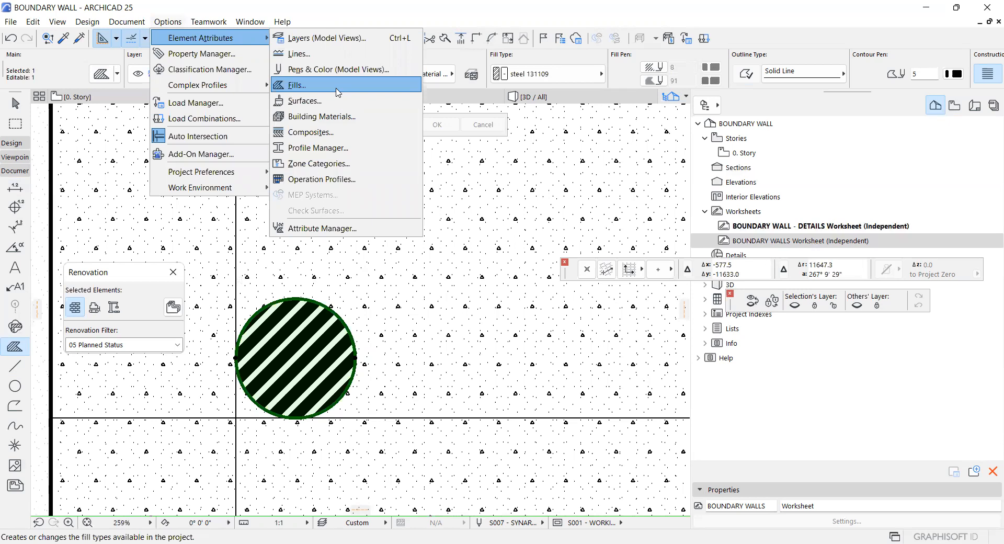
pyautogui.click(338, 88)
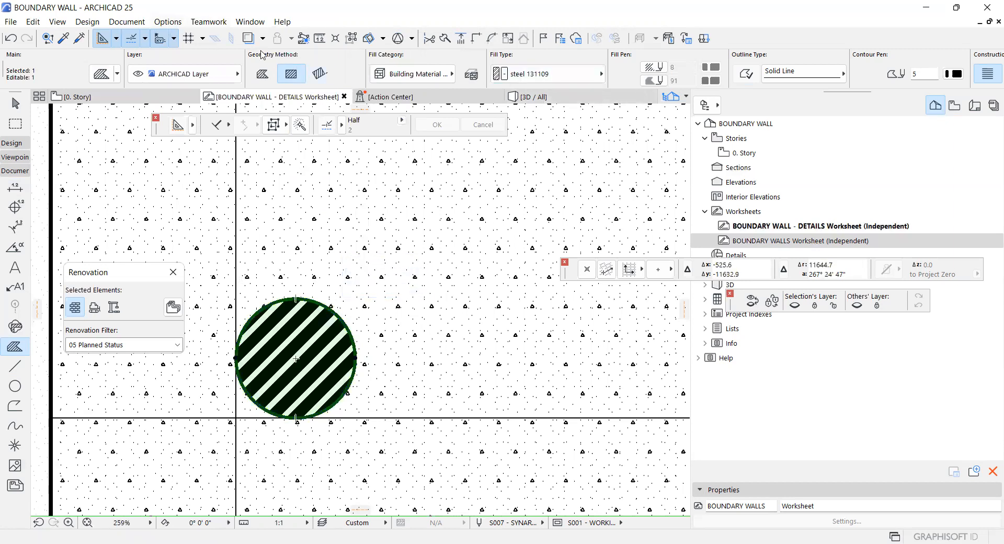
pyautogui.click(168, 22)
pyautogui.moveTo(220, 38)
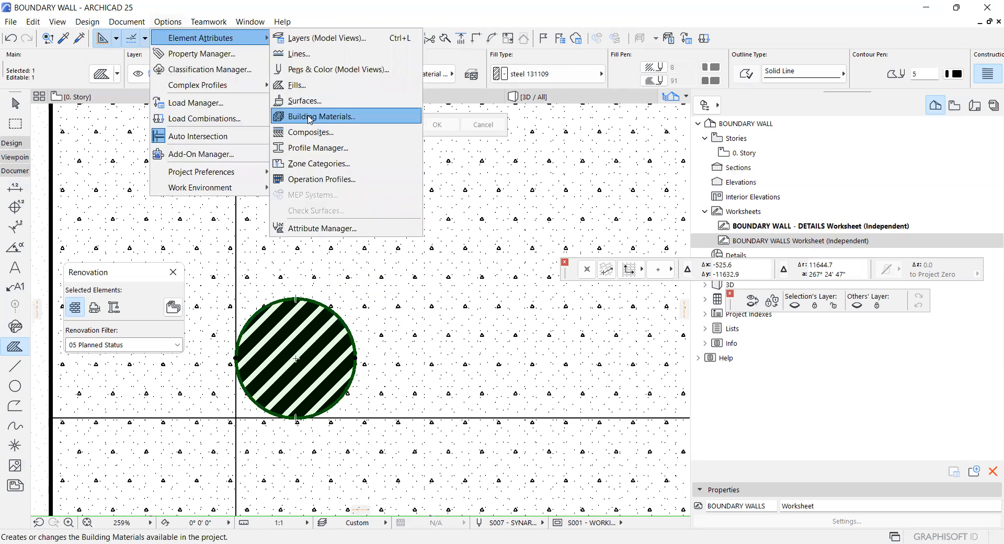
pyautogui.click(321, 86)
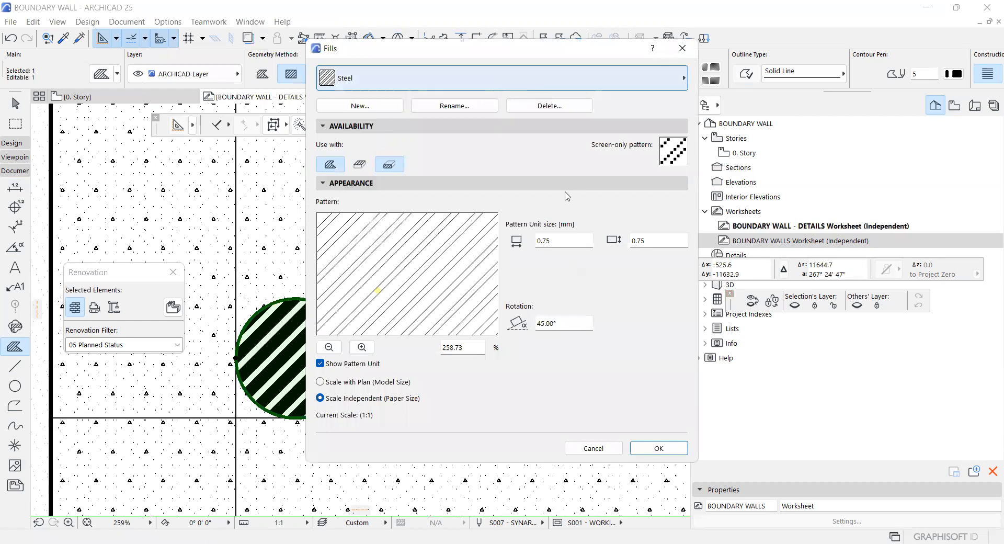
pyautogui.scroll(-5, 611, 313)
pyautogui.scroll(-5, 612, 314)
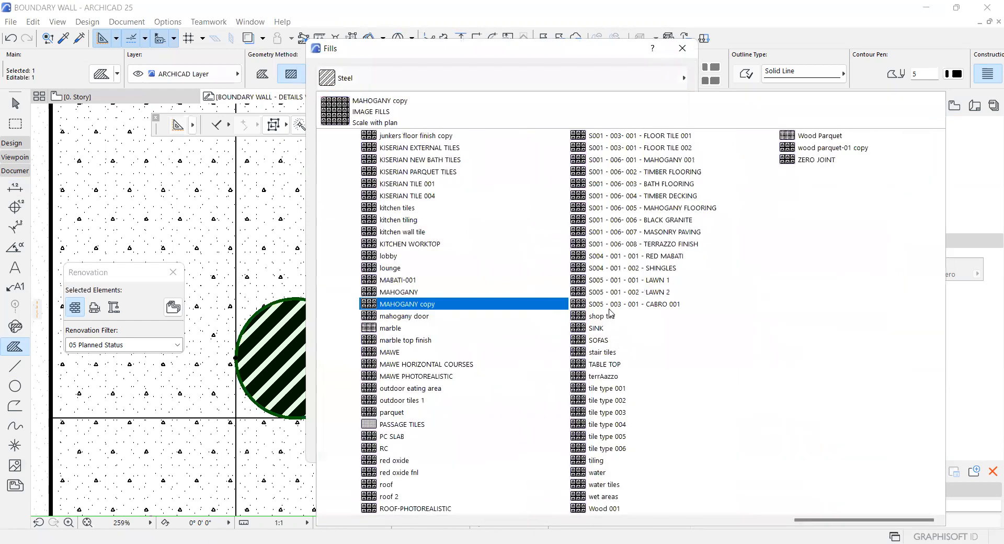
pyautogui.scroll(3, 611, 313)
pyautogui.scroll(3, 611, 313)
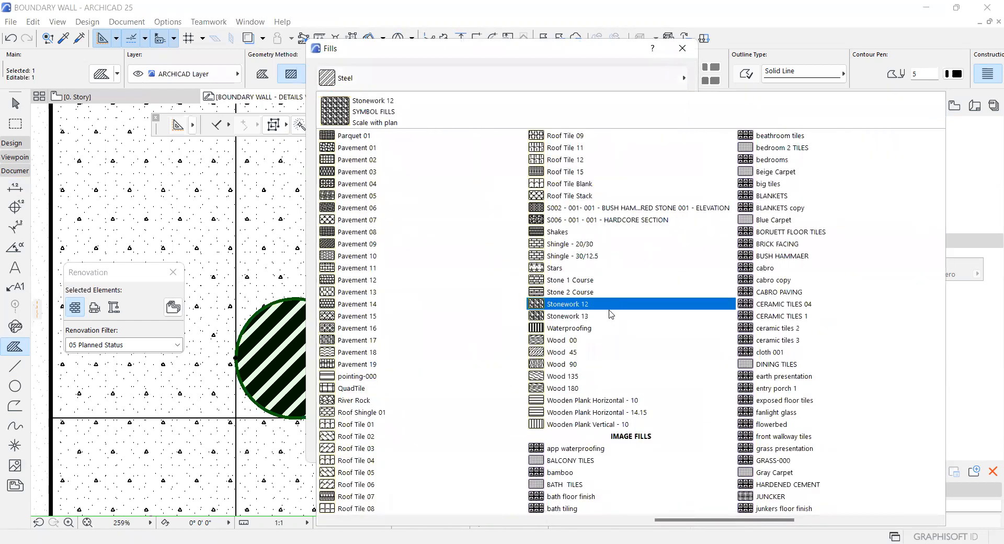
pyautogui.scroll(3, 611, 316)
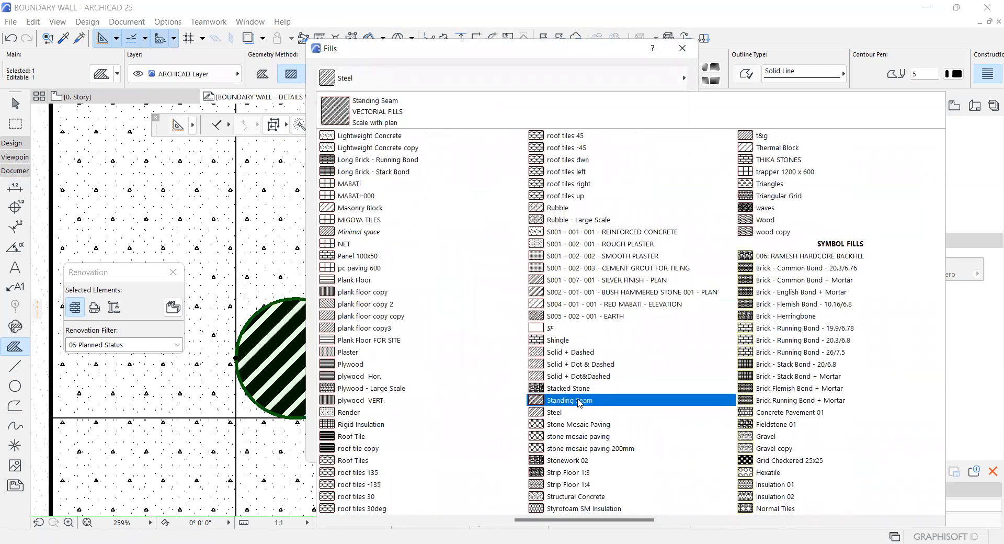
pyautogui.click(583, 415)
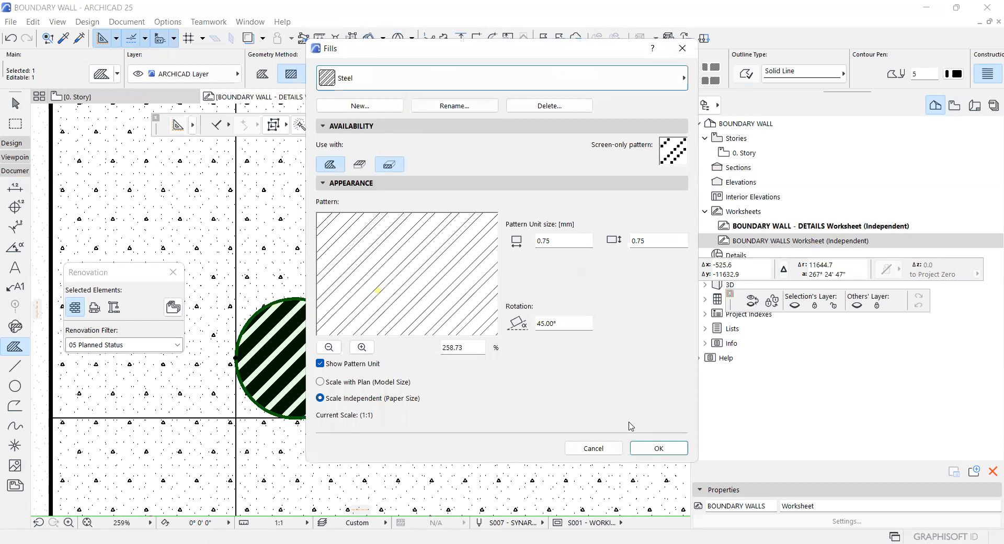
pyautogui.click(651, 451)
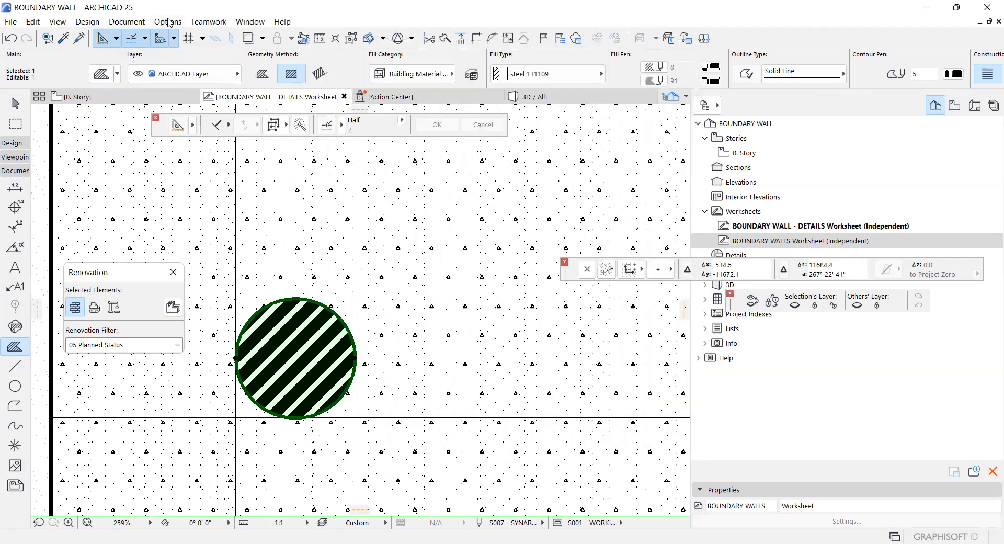
# Set the cut fill pen of the steel 131109 building material to 101 and deselect the circular fill
pyautogui.click(167, 22)
pyautogui.moveTo(221, 40)
pyautogui.click(316, 115)
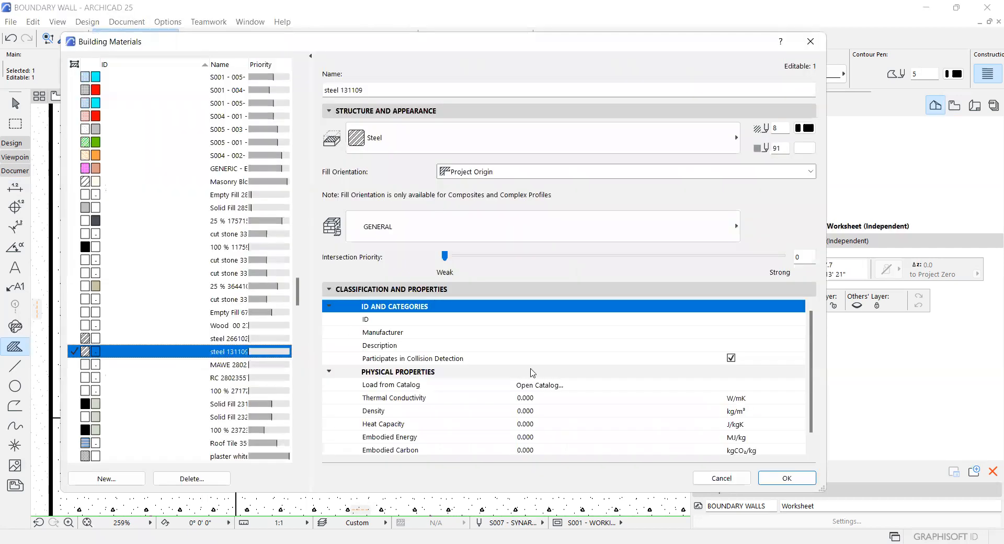
pyautogui.click(809, 132)
pyautogui.click(581, 153)
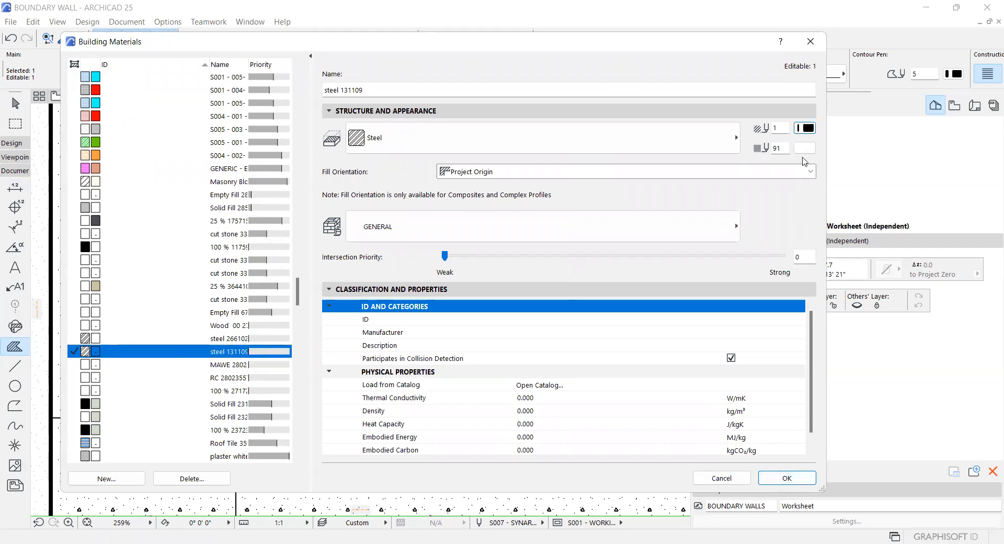
pyautogui.click(809, 131)
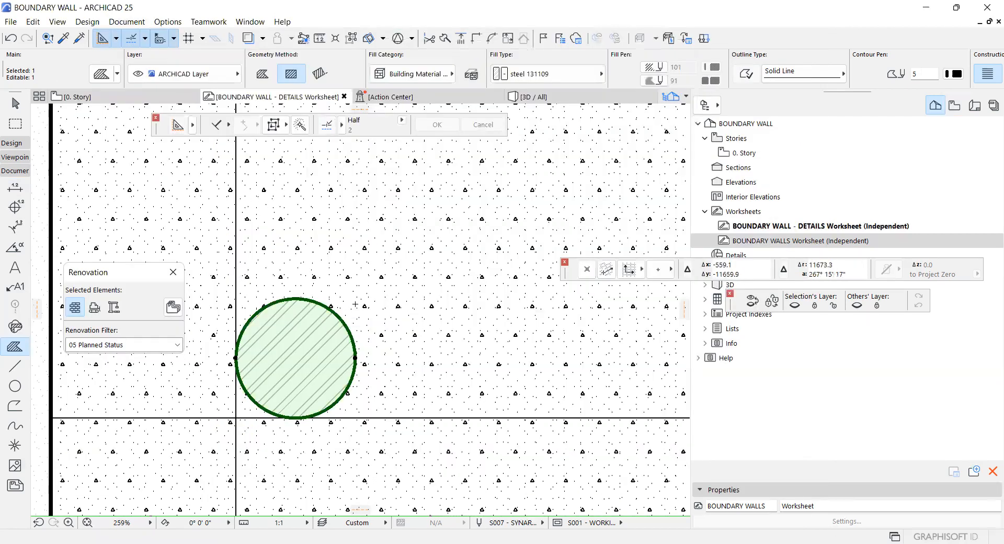
pyautogui.press('Escape')
pyautogui.scroll(-1, 374, 342)
pyautogui.scroll(-4, 374, 343)
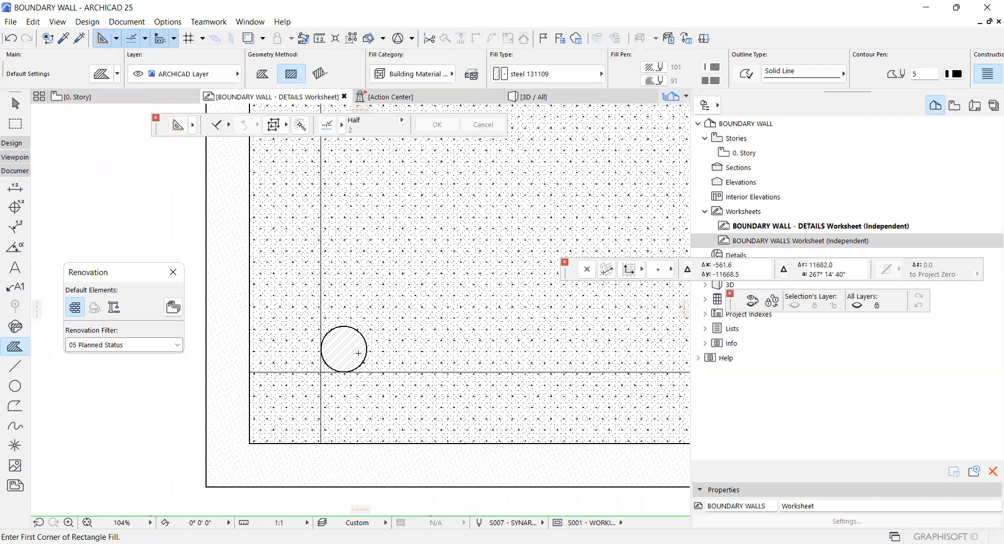
# Set the worksheet scale to 1:20
pyautogui.click(278, 523)
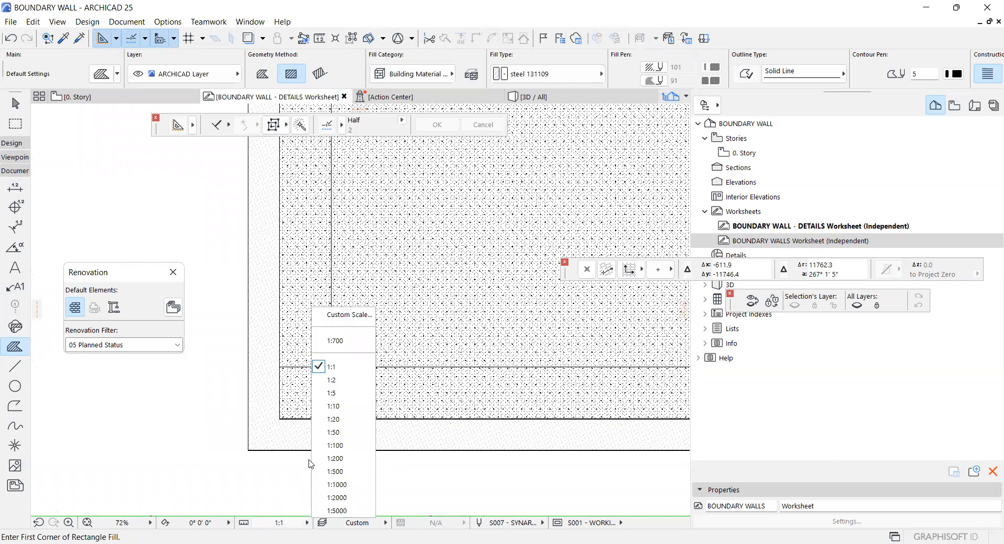
pyautogui.click(336, 417)
pyautogui.scroll(10, 333, 309)
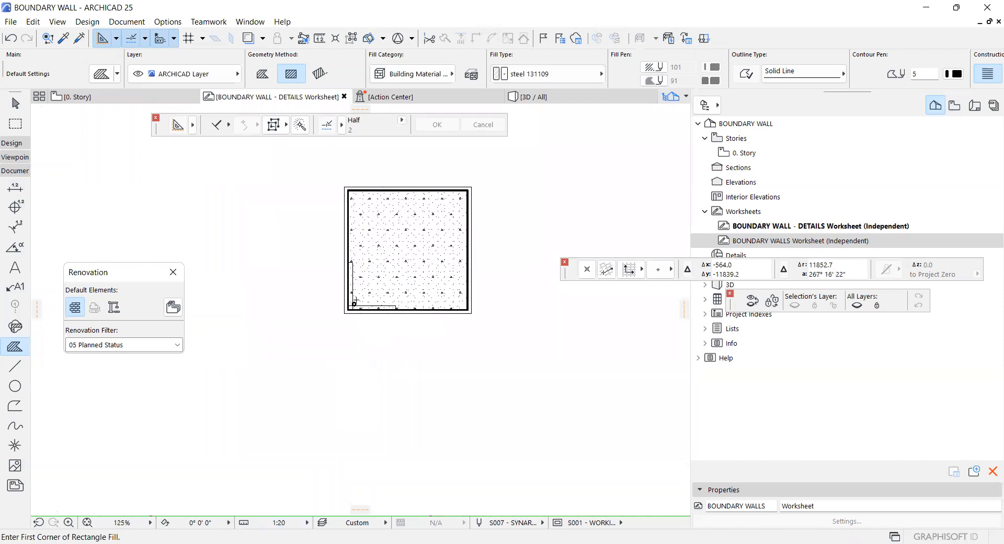
pyautogui.keyDown('shift'); pyautogui.click(330, 309); pyautogui.keyUp('shift')
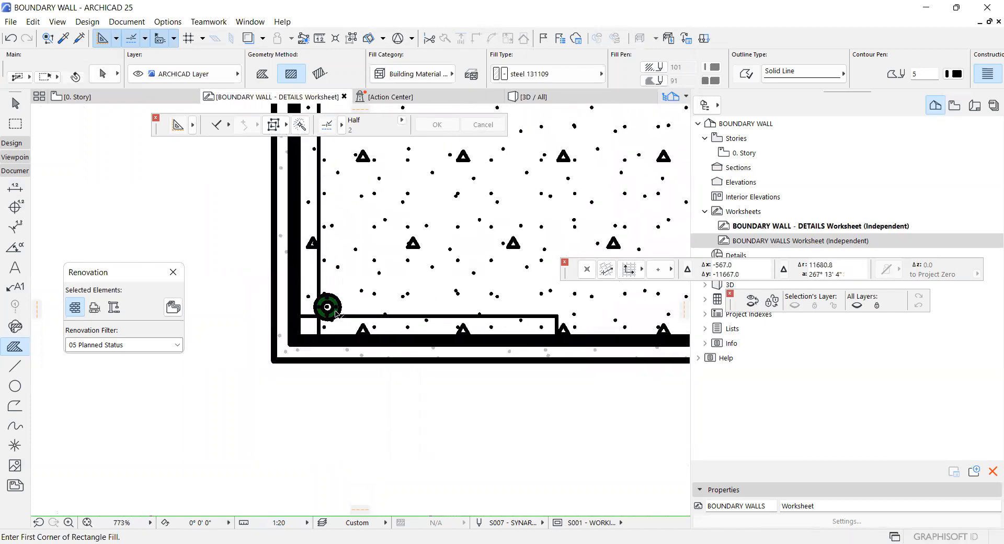
pyautogui.scroll(-4, 320, 392)
pyautogui.scroll(1, 321, 392)
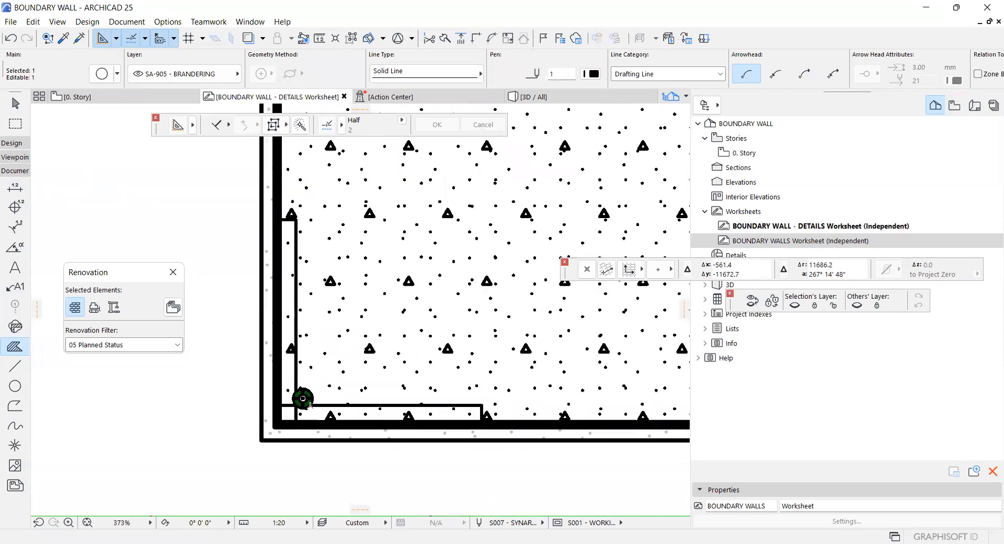
pyautogui.press('Escape')
pyautogui.scroll(-3, 309, 333)
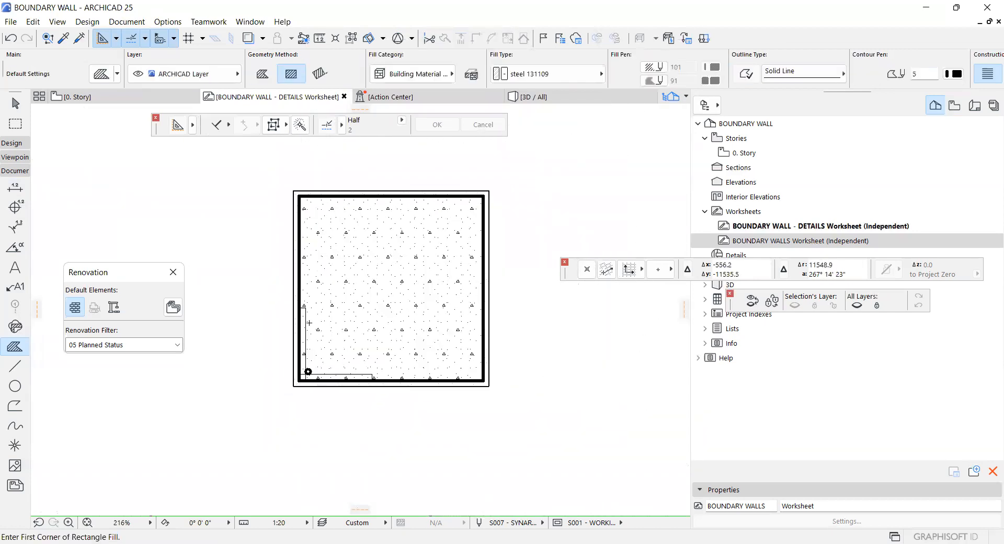
# Mirror a copy of the two narrow rectangles at the column's lower-left corner about the column's horizontal centerline
pyautogui.keyDown('shift'); pyautogui.click(324, 380); pyautogui.keyUp('shift')
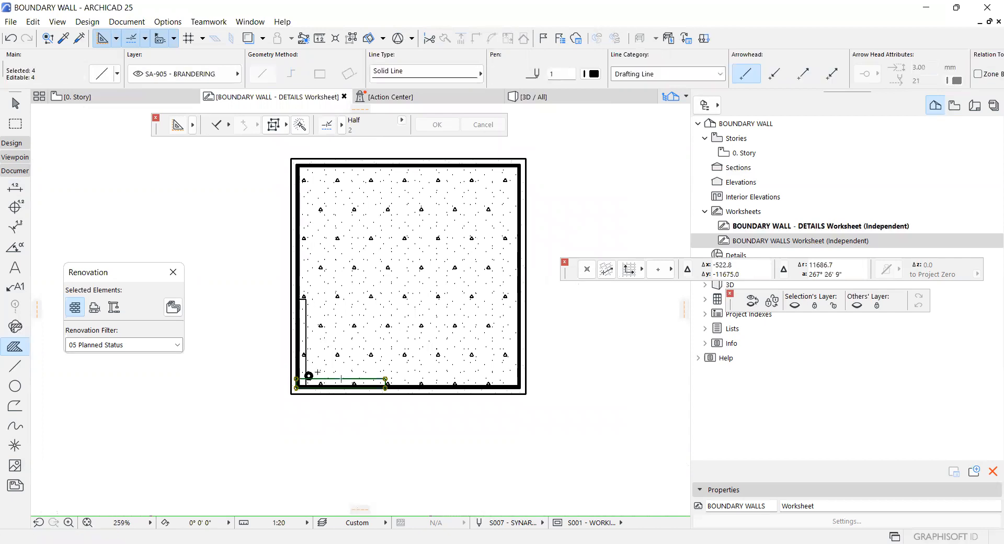
pyautogui.keyDown('shift'); pyautogui.click(306, 349); pyautogui.keyUp('shift')
pyautogui.hotkey('ctrl', 'alt', 'm')
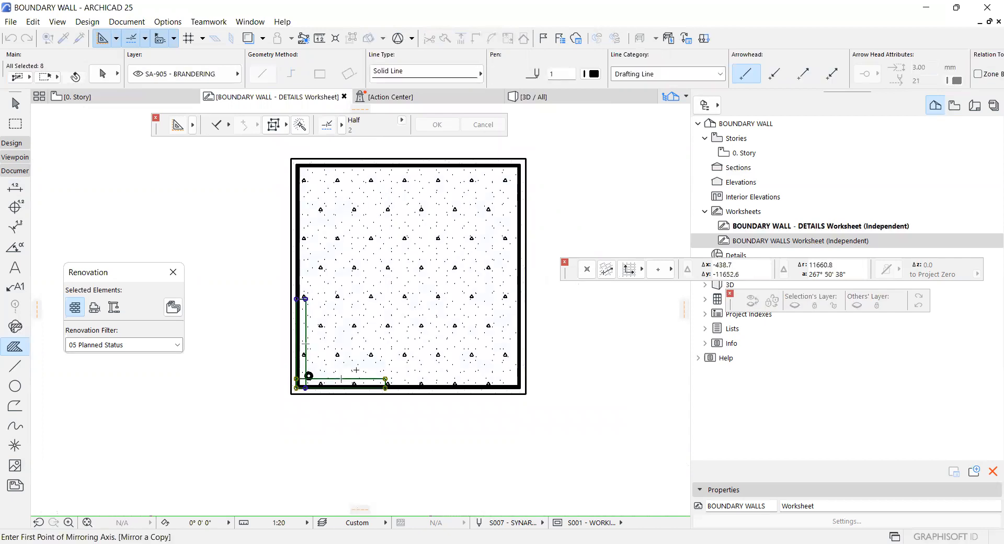
pyautogui.click(291, 273)
pyautogui.click(421, 276)
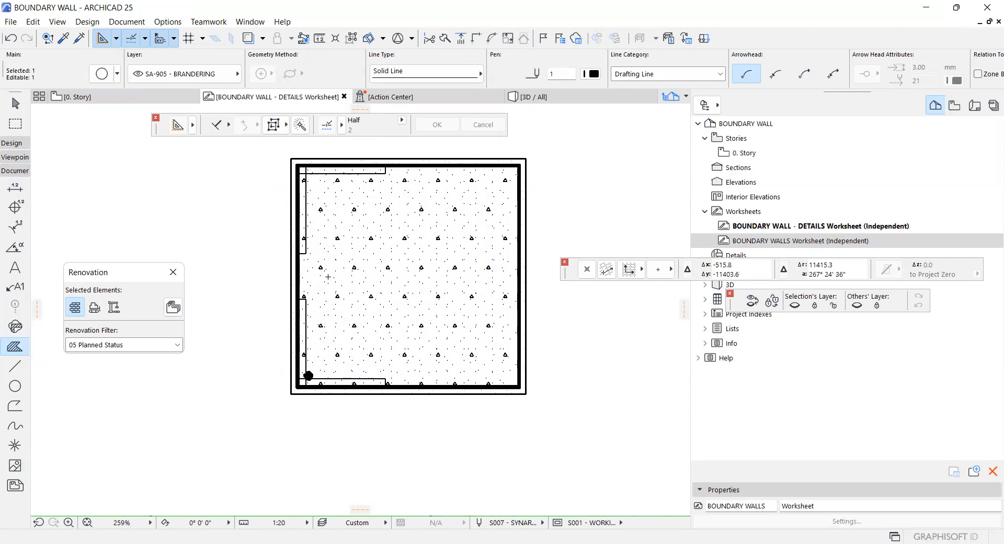
# Set up Multiply to distribute 2 copies of the circle at the column's lower-left corner
pyautogui.hotkey('ctrl', 'u')
pyautogui.click(622, 184)
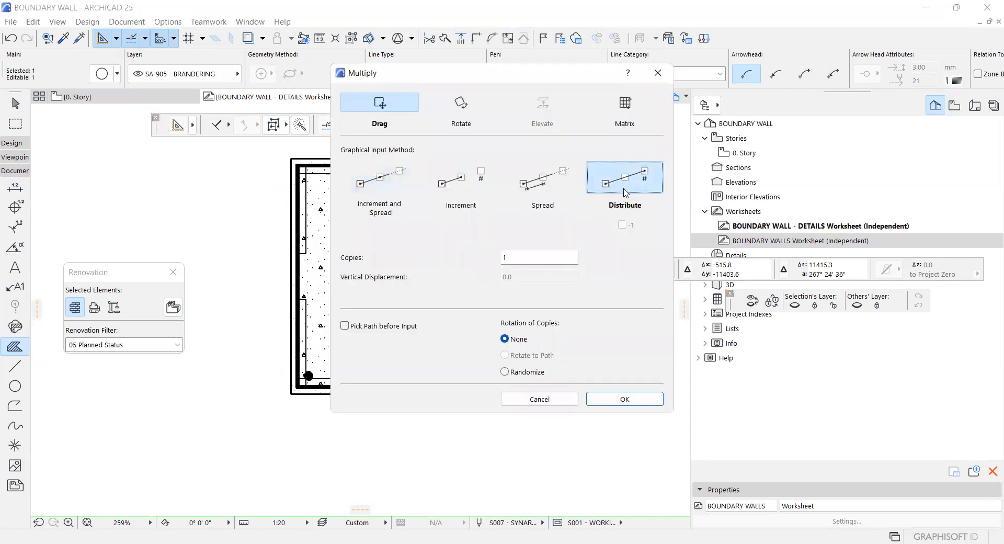
pyautogui.doubleClick(516, 256)
pyautogui.write('2')
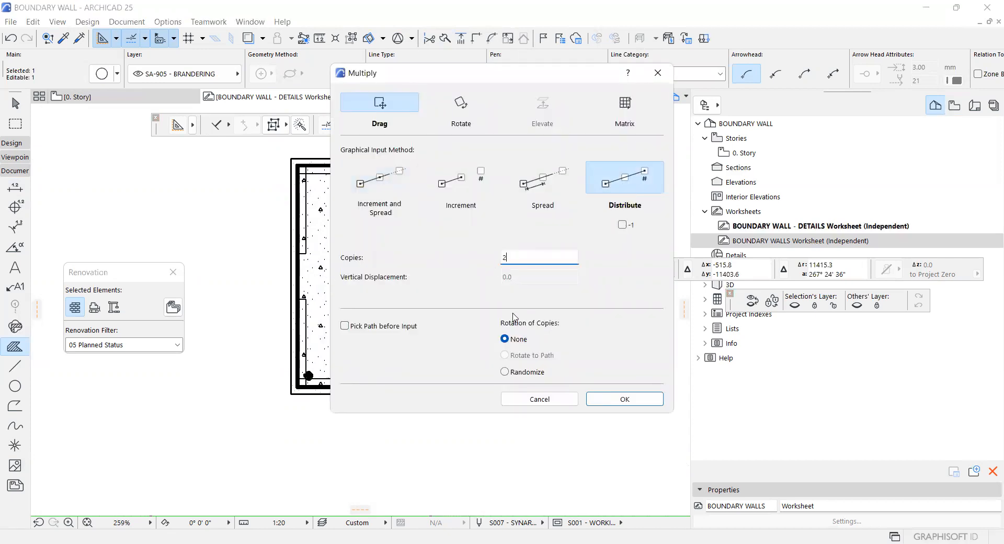
pyautogui.press('Return')
# Distribute the circle copies vertically from the lower-left bar up to the column's upper-left corner
pyautogui.scroll(4, 206, 367)
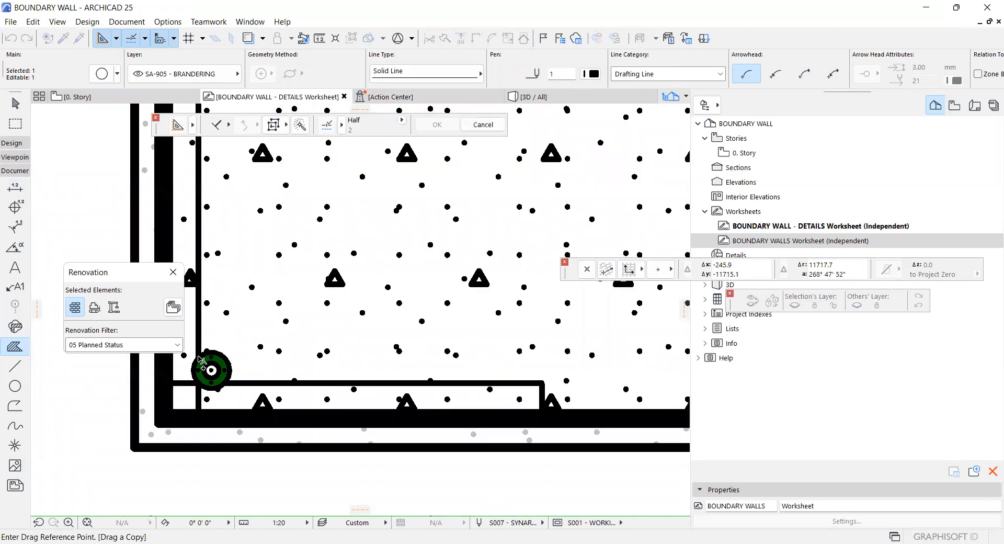
pyautogui.scroll(2, 211, 361)
pyautogui.click(211, 358)
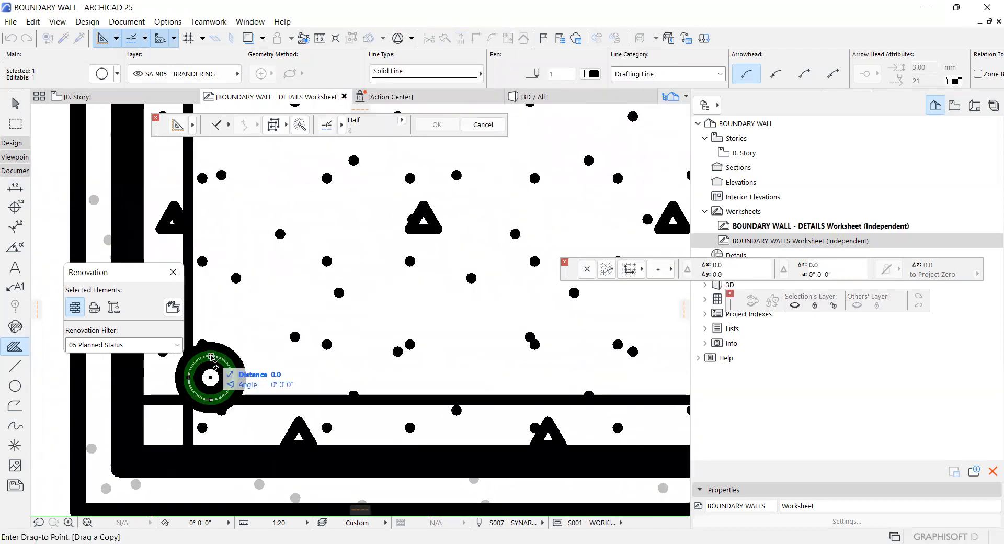
pyautogui.scroll(-8, 335, 422)
pyautogui.scroll(5, 319, 272)
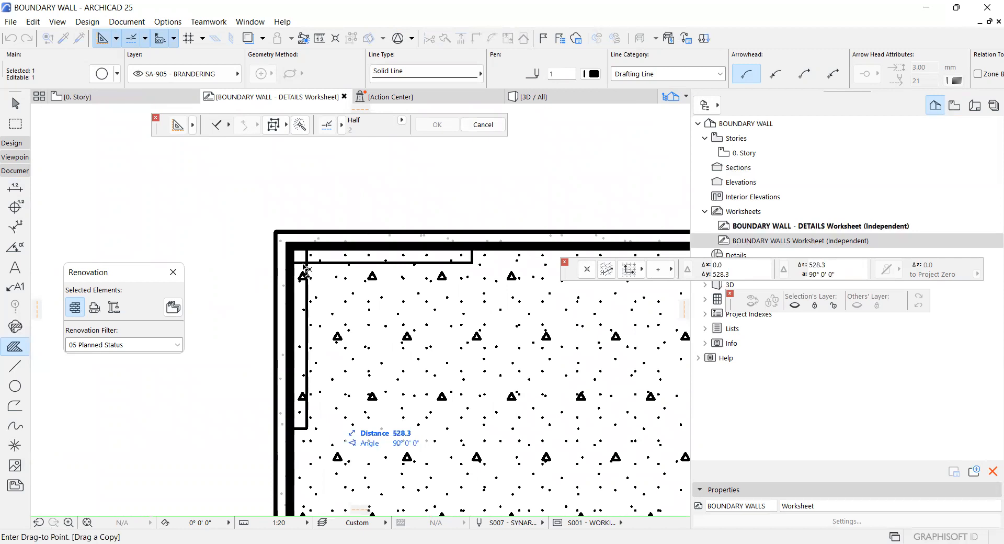
pyautogui.click(305, 269)
pyautogui.scroll(-5, 305, 269)
pyautogui.scroll(3, 335, 383)
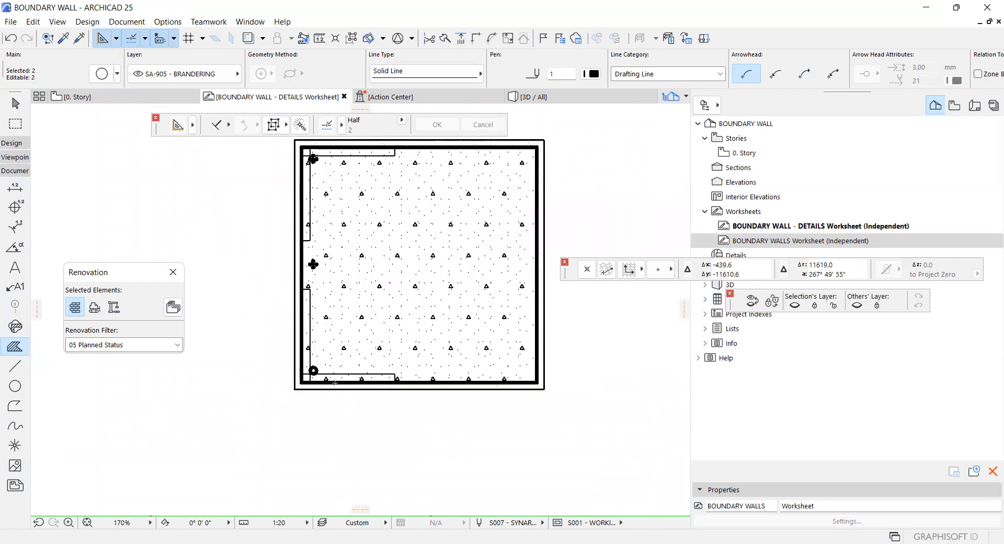
pyautogui.keyDown('shift'); pyautogui.click(312, 369); pyautogui.keyUp('shift')
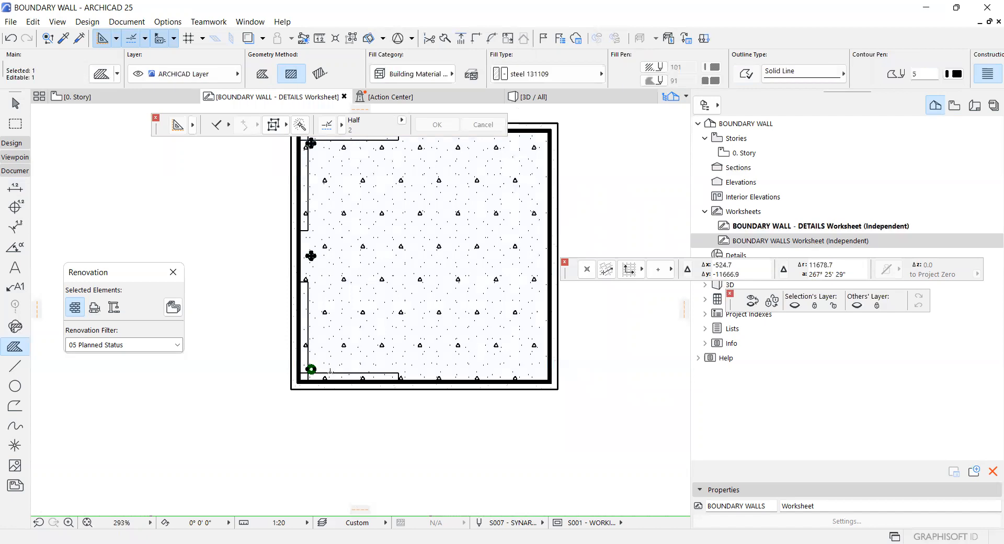
pyautogui.press('Escape')
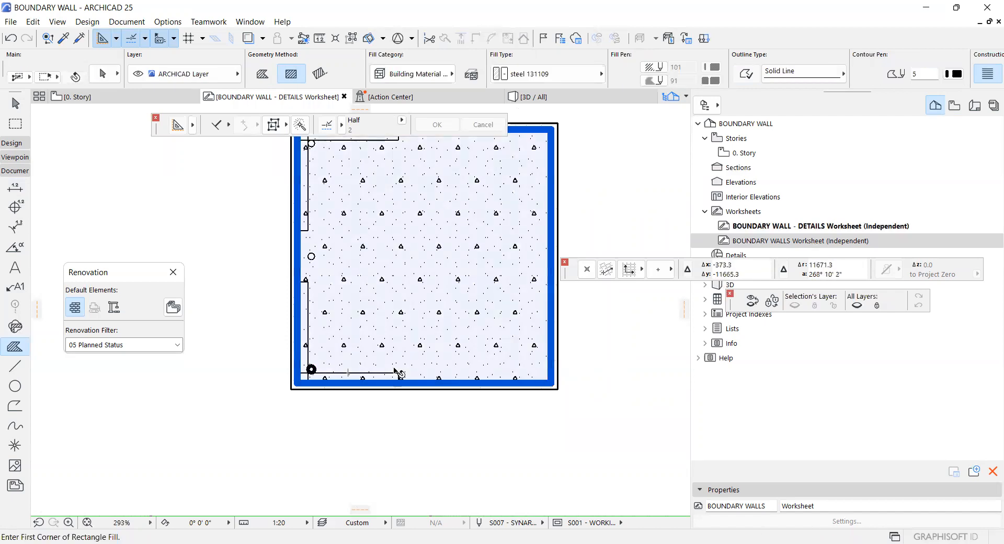
pyautogui.keyDown('shift'); pyautogui.click(396, 374); pyautogui.keyUp('shift')
pyautogui.hotkey('ctrl', 'alt', 'm')
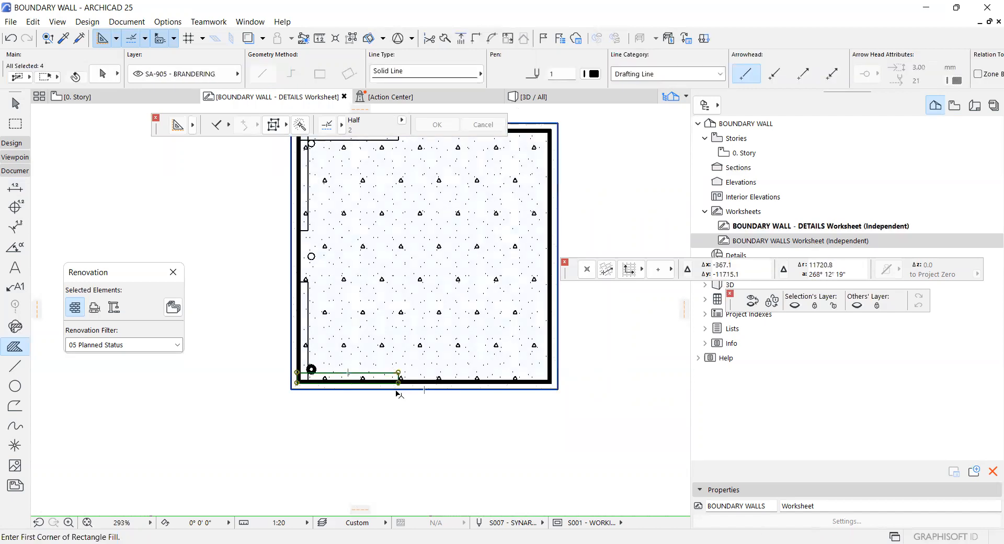
pyautogui.click(427, 388)
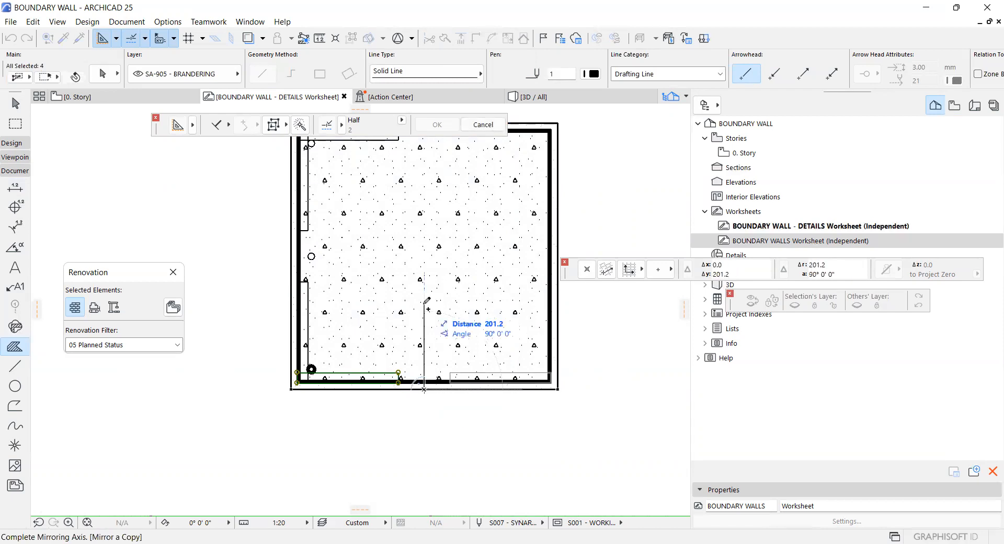
pyautogui.press('Escape')
pyautogui.press('Escape')
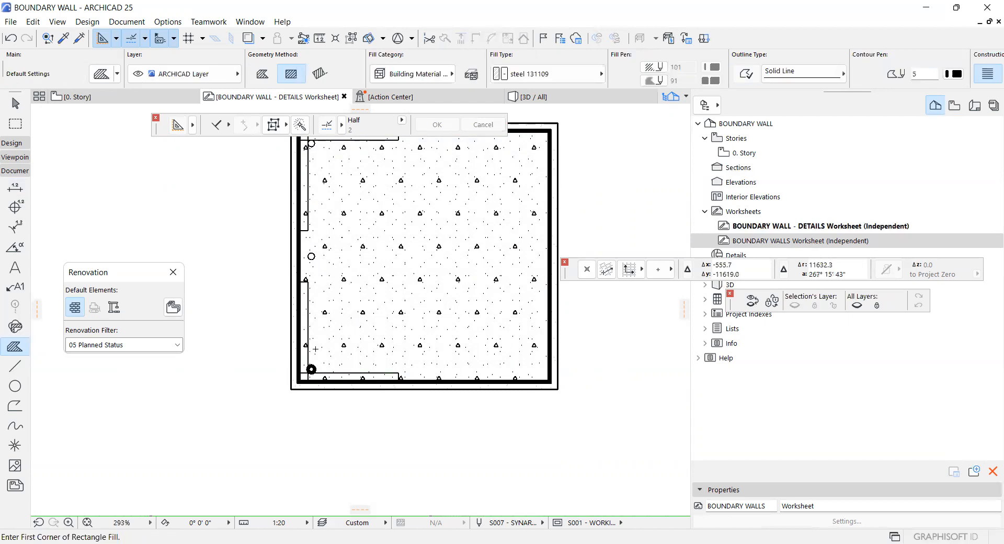
# Mirror a copy of the lower-left vertical rectangle about the column's vertical centerline
pyautogui.keyDown('shift'); pyautogui.click(309, 349); pyautogui.keyUp('shift')
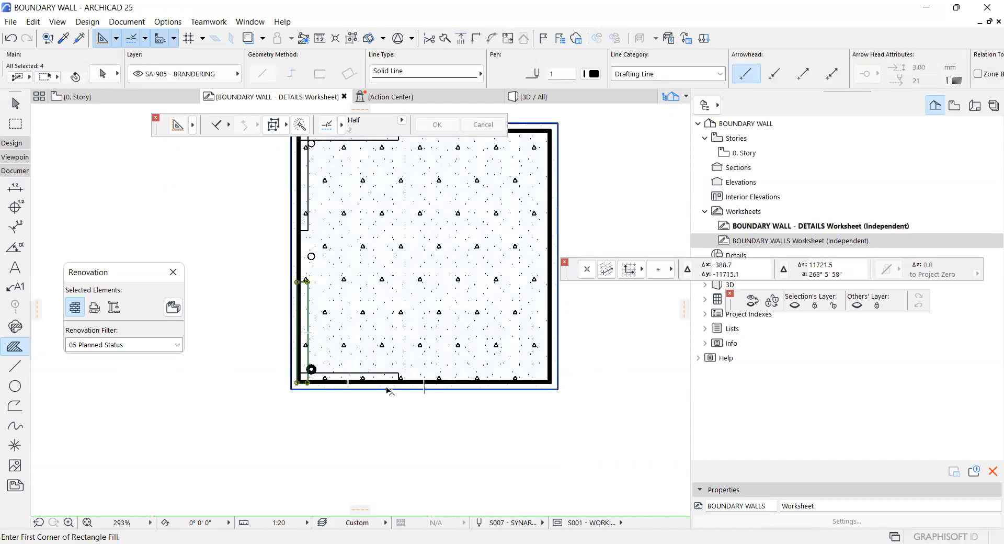
pyautogui.hotkey('ctrl', 'shift', 'm')
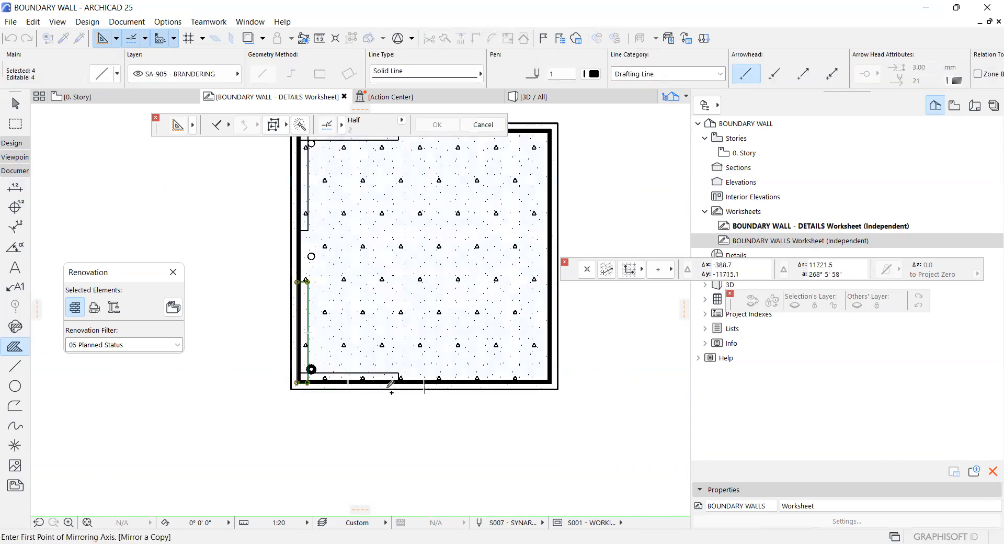
pyautogui.click(426, 387)
pyautogui.press('Escape')
# Distribute two copies of the grouped bars along the column's left edge horizontally across to its right edge
pyautogui.keyDown('shift'); pyautogui.click(312, 370); pyautogui.keyUp('shift')
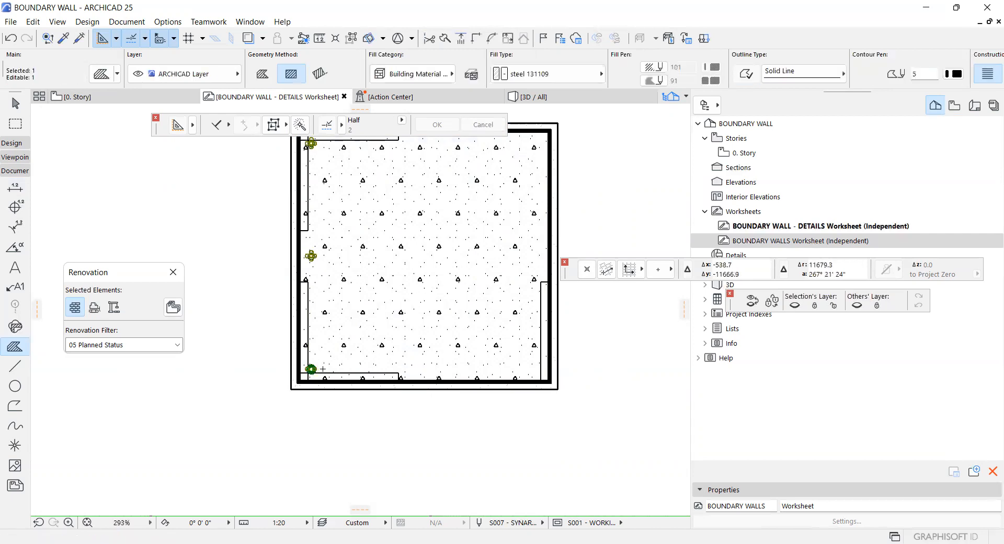
pyautogui.hotkey('ctrl', 'u')
pyautogui.click(625, 399)
pyautogui.scroll(4, 340, 366)
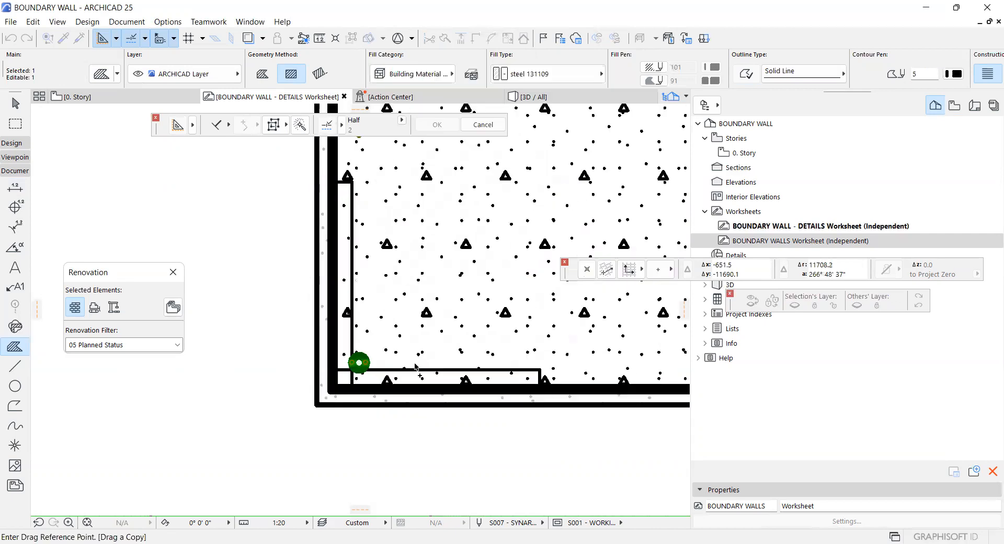
pyautogui.click(345, 364)
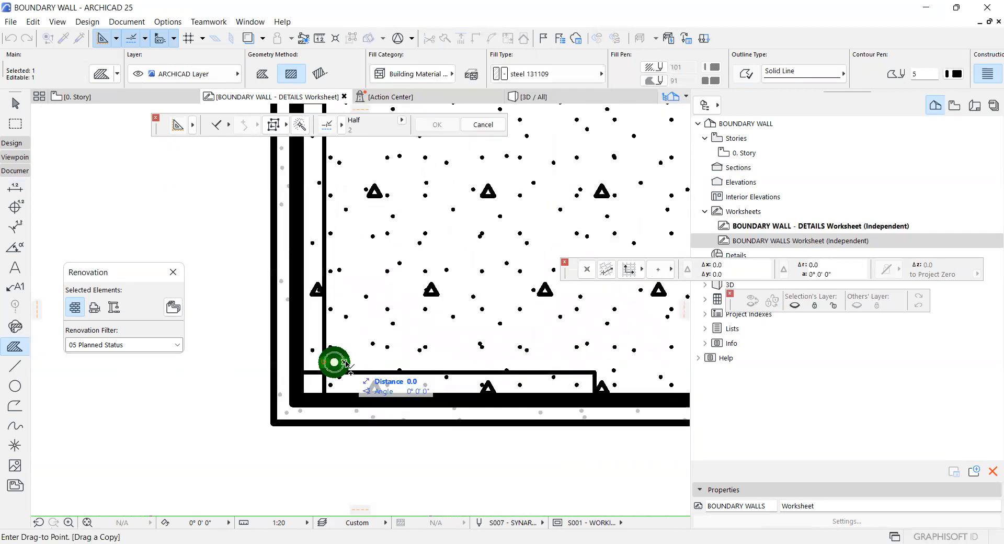
pyautogui.scroll(-5, 347, 364)
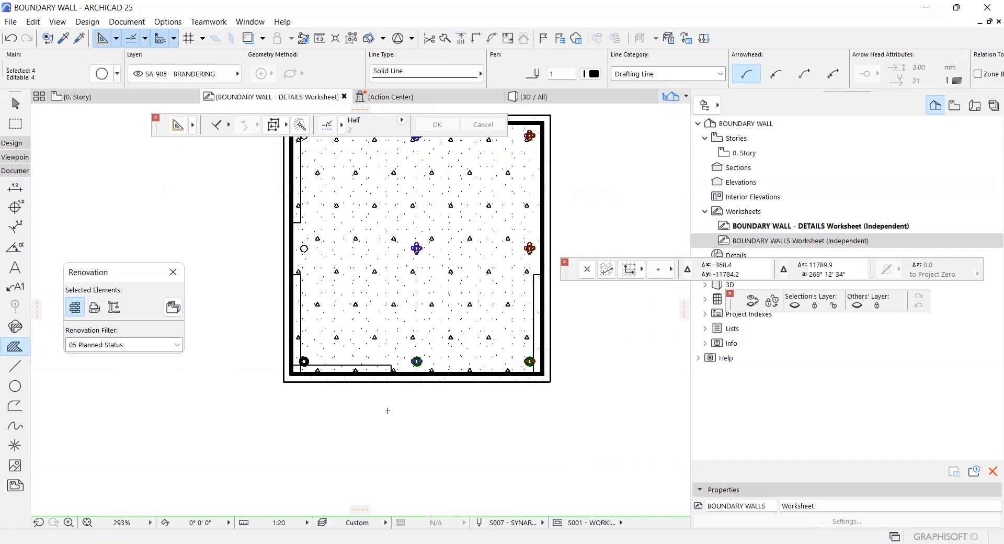
pyautogui.press('Escape')
# Suspend grouping and delete only the bar circle at the column's centre
pyautogui.keyDown('shift'); pyautogui.click(413, 249); pyautogui.keyUp('shift')
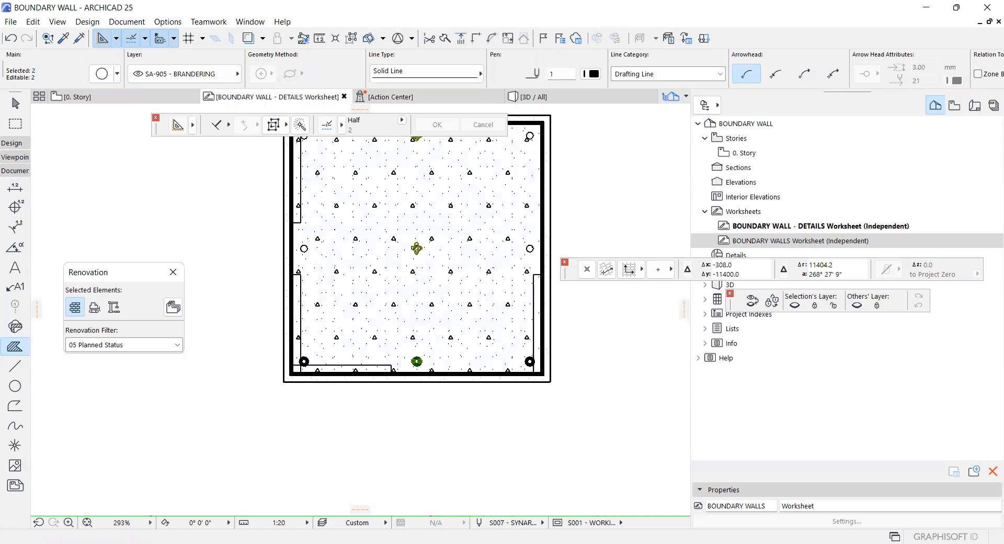
pyautogui.hotkey('alt', 'g')
pyautogui.press('Escape')
pyautogui.keyDown('shift'); pyautogui.click(417, 252); pyautogui.keyUp('shift')
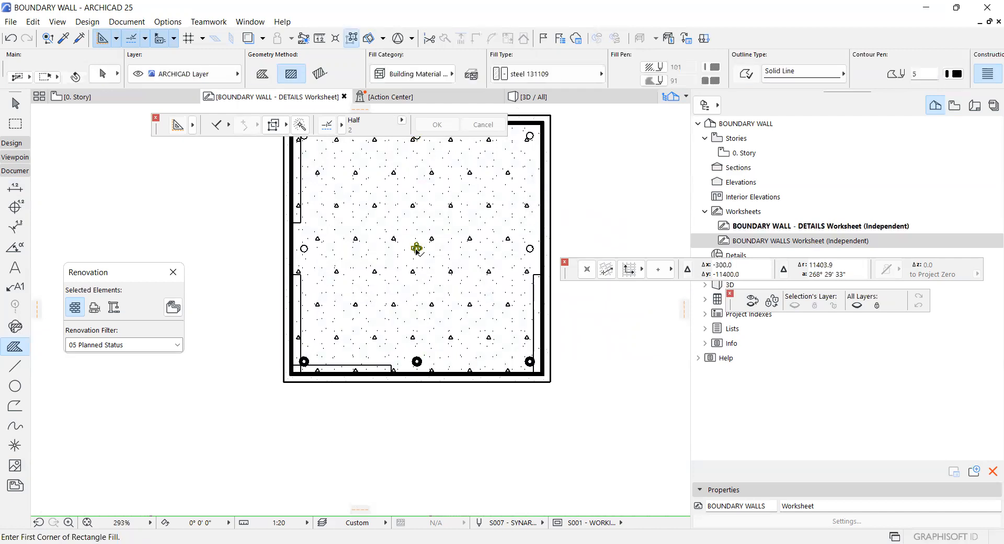
pyautogui.press('Escape')
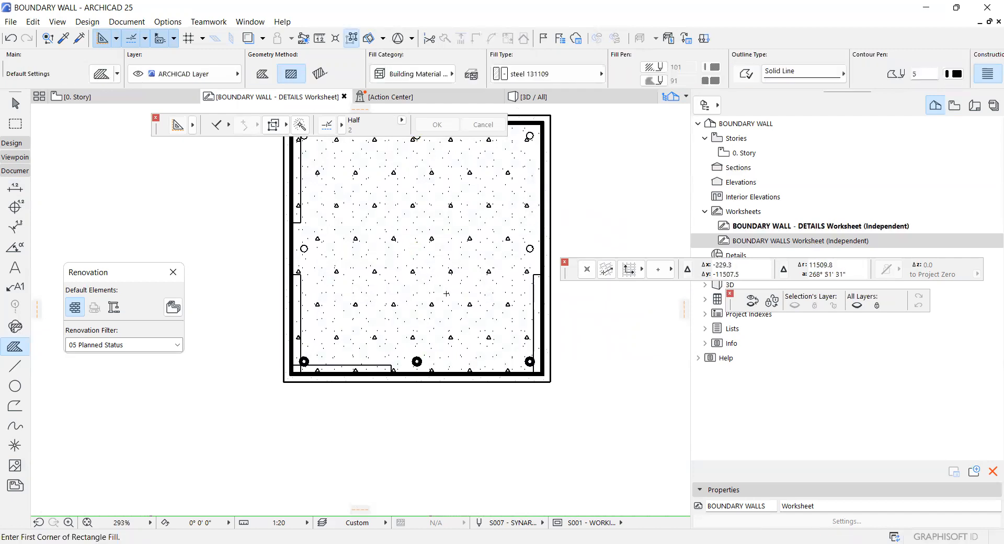
# Delete all the narrow guide rectangles along the column's inner edges
pyautogui.keyDown('shift'); pyautogui.click(325, 365); pyautogui.keyUp('shift')
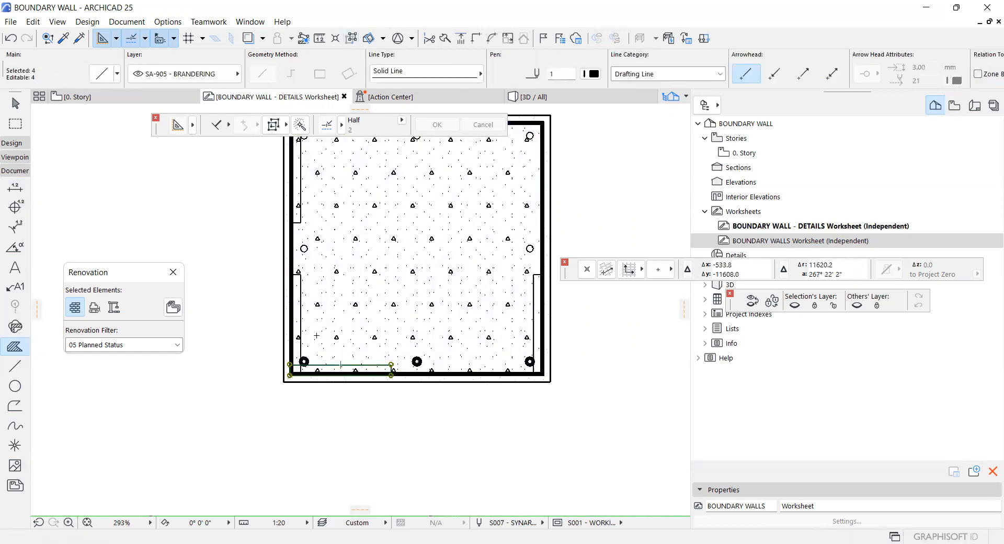
pyautogui.keyDown('shift'); pyautogui.click(301, 320); pyautogui.keyUp('shift')
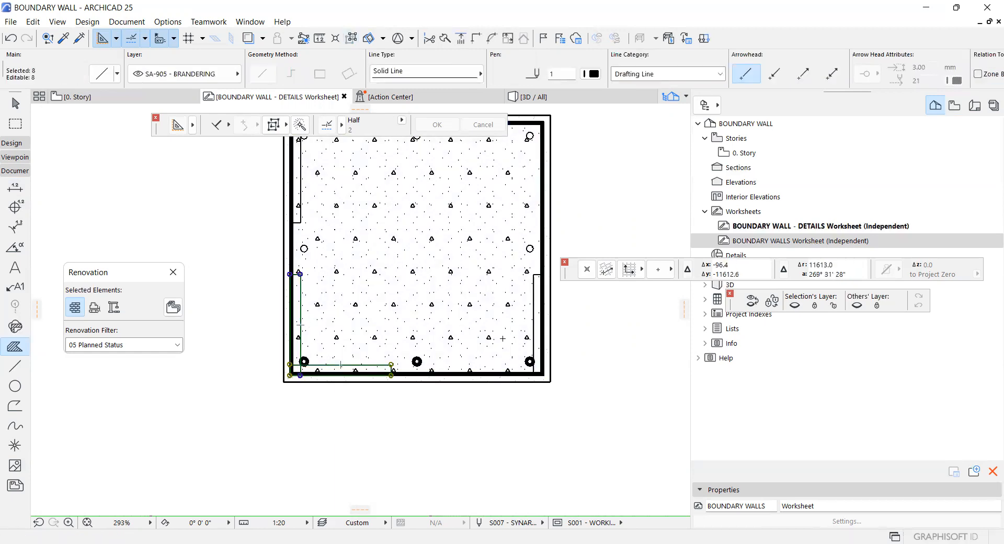
pyautogui.keyDown('shift'); pyautogui.click(541, 338); pyautogui.keyUp('shift')
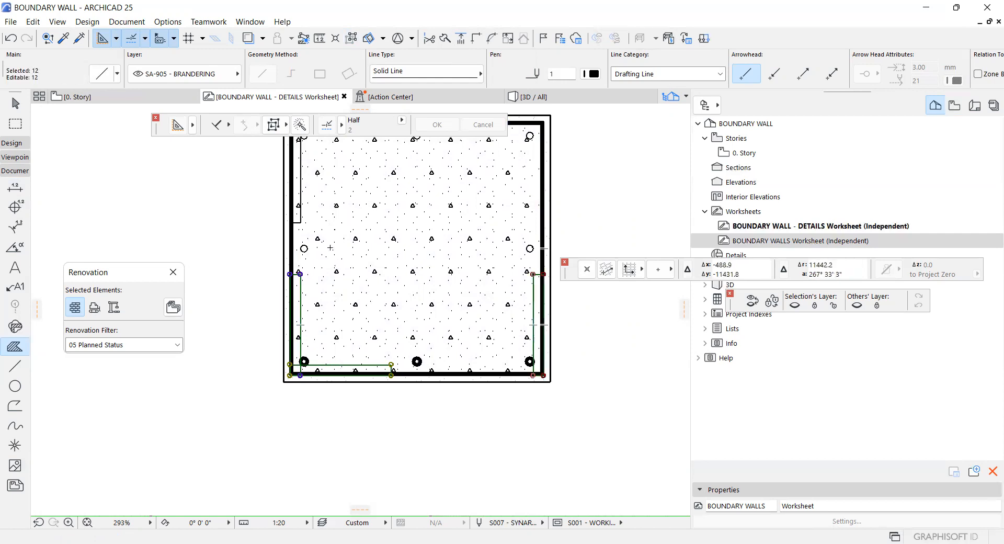
pyautogui.scroll(-2, 330, 251)
pyautogui.keyDown('shift'); pyautogui.click(306, 215); pyautogui.keyUp('shift')
pyautogui.keyDown('shift'); pyautogui.click(353, 155); pyautogui.keyUp('shift')
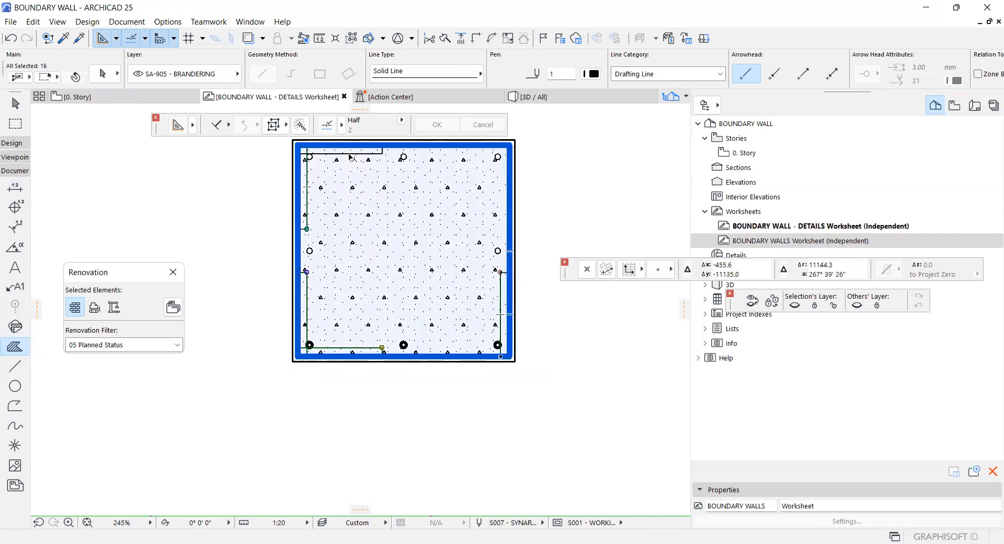
pyautogui.press('Escape')
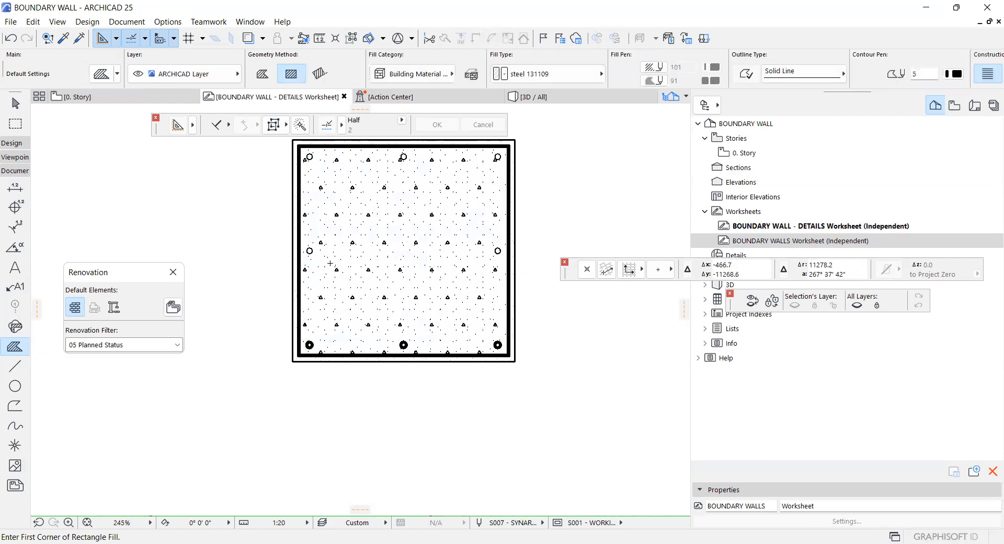
# Select the bottom-middle and lower-right bars and suspend grouping
pyautogui.scroll(2, 324, 332)
pyautogui.scroll(1, 318, 339)
pyautogui.scroll(3, 303, 246)
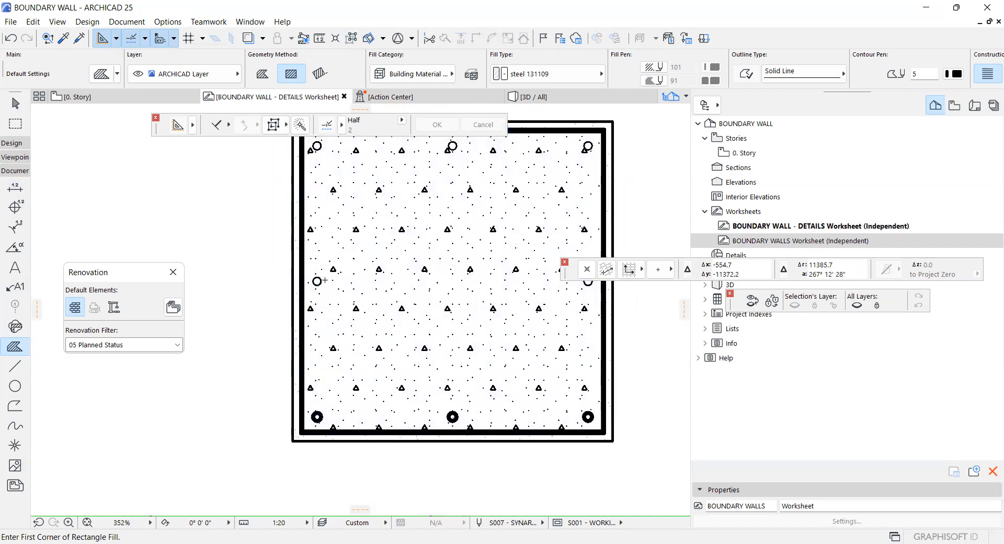
pyautogui.scroll(2, 317, 281)
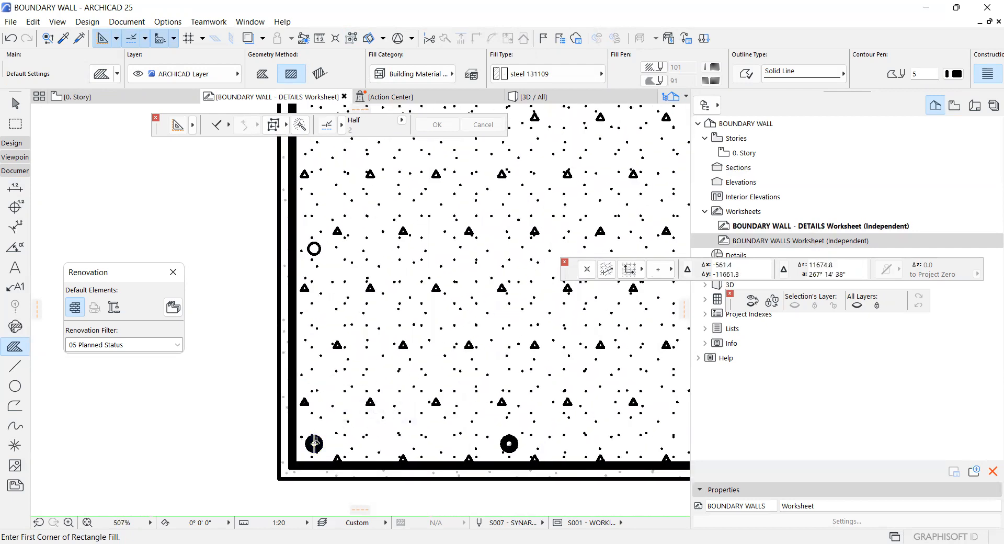
pyautogui.click(14, 386)
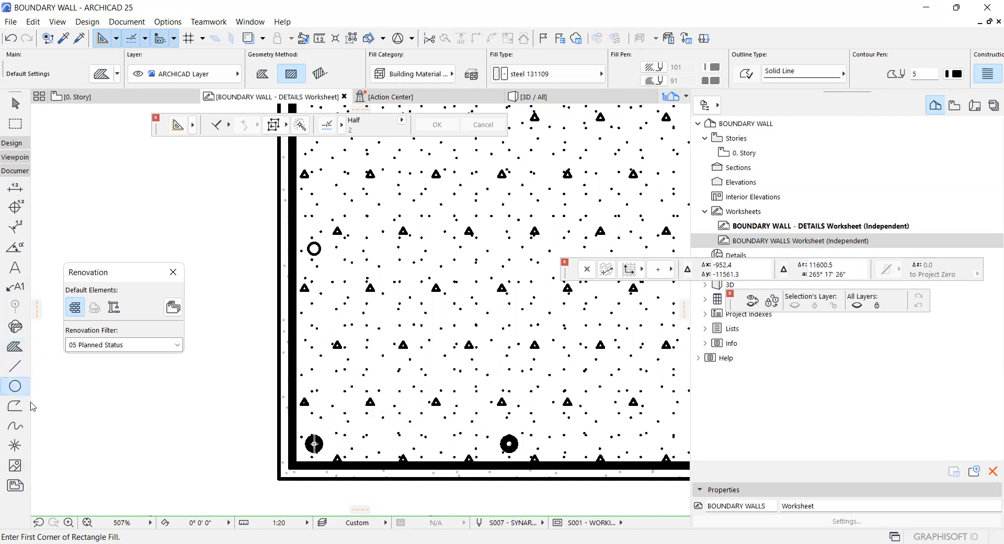
pyautogui.keyDown('shift'); pyautogui.click(309, 438); pyautogui.keyUp('shift')
pyautogui.scroll(-3, 310, 406)
pyautogui.scroll(1, 392, 440)
pyautogui.keyDown('shift'); pyautogui.click(431, 422); pyautogui.keyUp('shift')
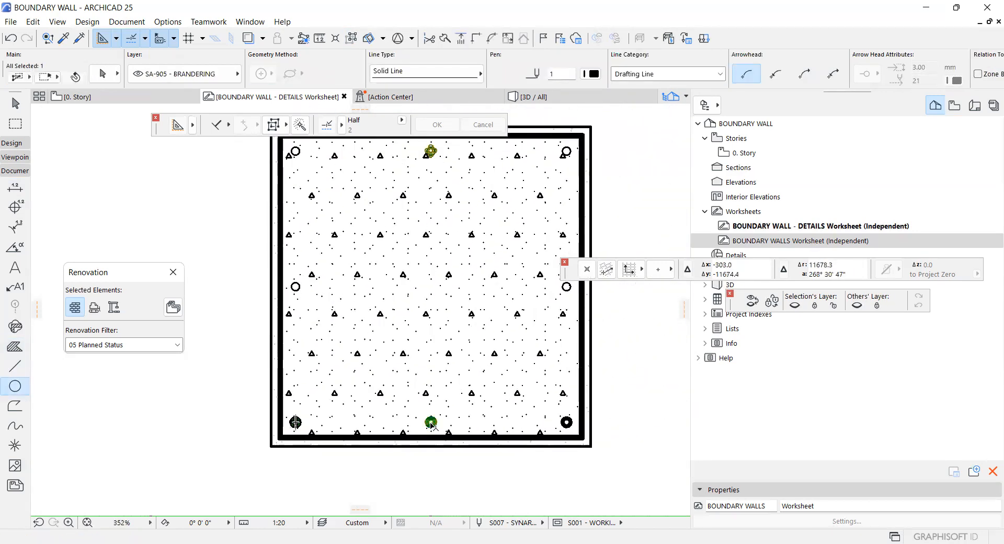
pyautogui.keyDown('shift'); pyautogui.click(566, 423); pyautogui.keyUp('shift')
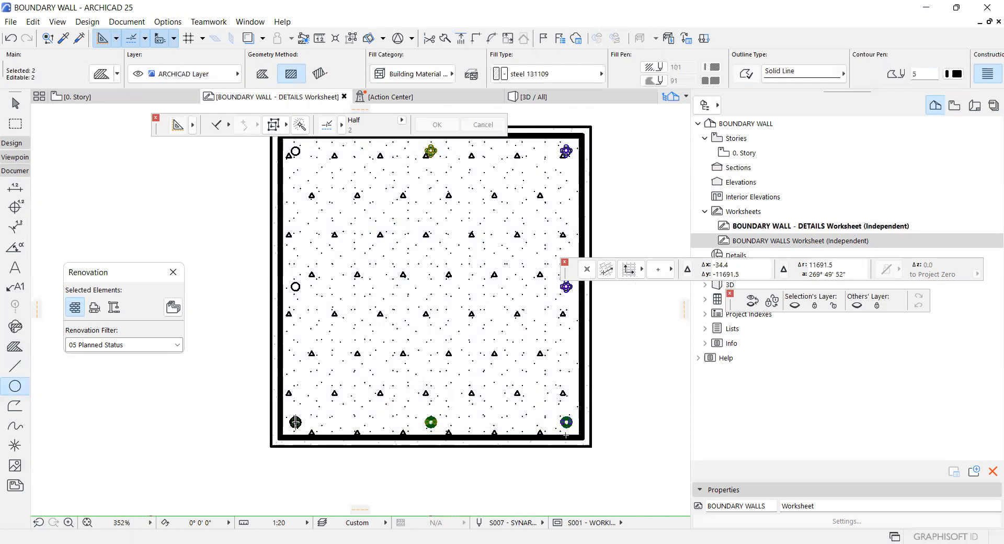
pyautogui.hotkey('alt', 'g')
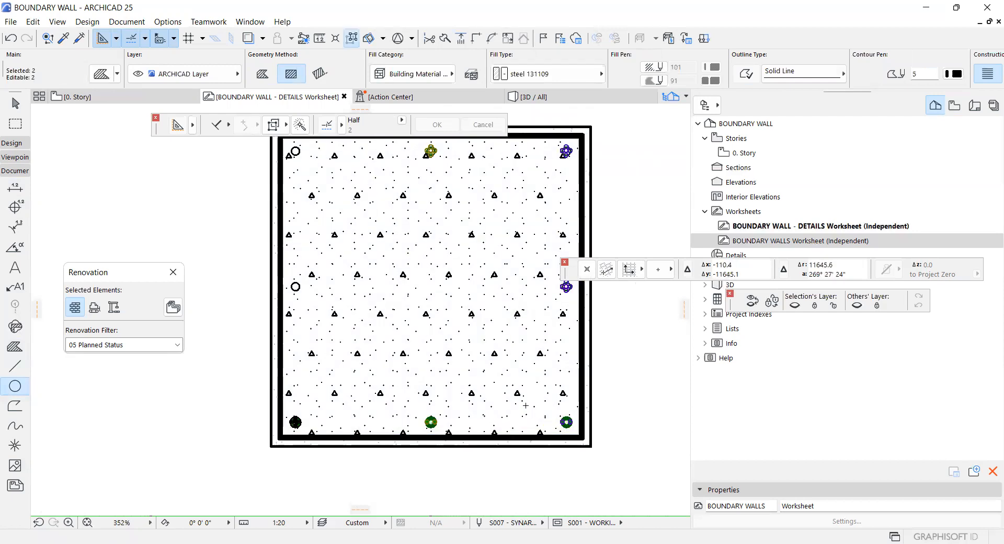
# Try deleting the bottom-middle bar, and undo the deletion
pyautogui.press('Escape')
pyautogui.keyDown('shift'); pyautogui.click(296, 426); pyautogui.keyUp('shift')
pyautogui.press('Escape')
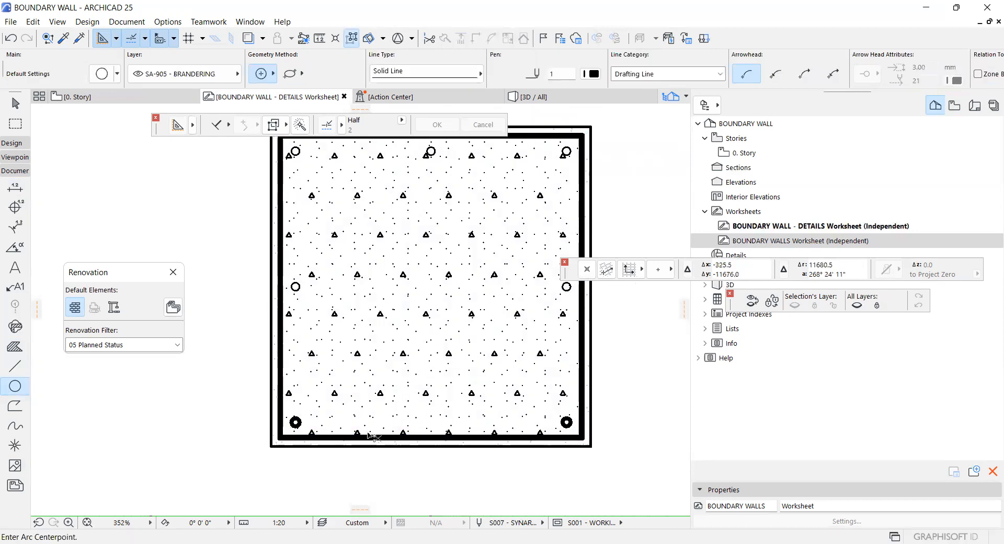
pyautogui.hotkey('ctrl', 'z')
pyautogui.press('Escape')
# Undo the deletions of the narrow guide rectangles and the bar circle at the column's centre, clearing the selection
pyautogui.scroll(2, 442, 426)
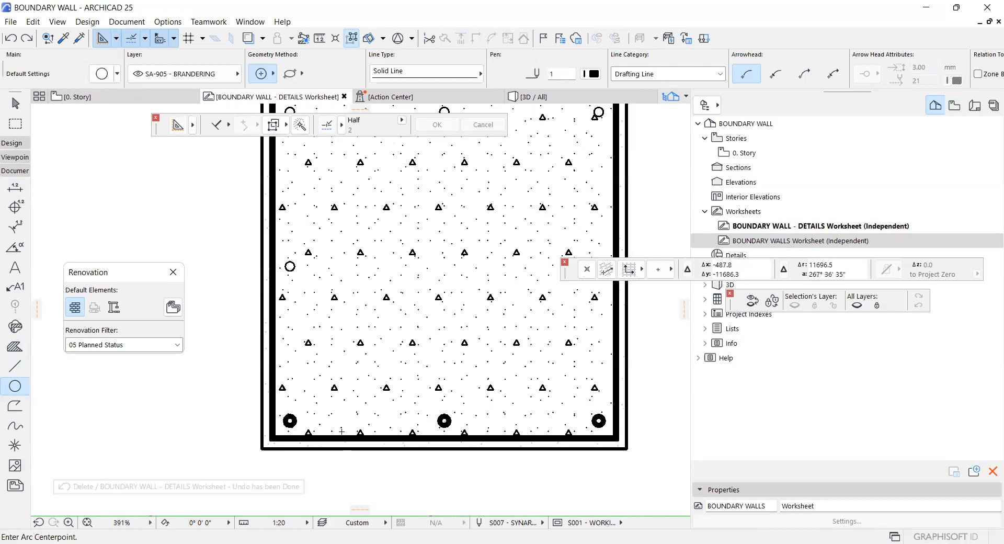
pyautogui.click(449, 422)
pyautogui.scroll(-2, 448, 425)
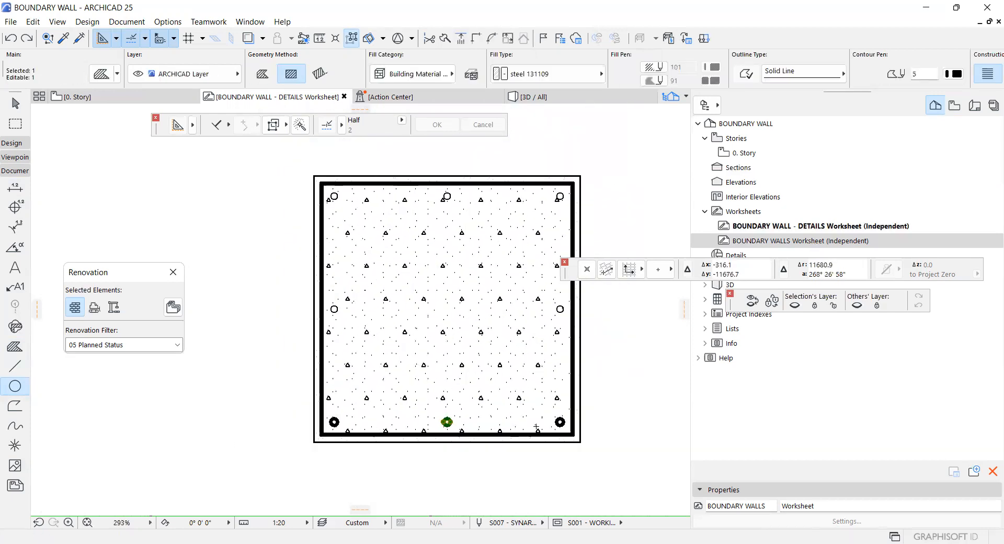
pyautogui.keyDown('shift'); pyautogui.click(559, 424); pyautogui.keyUp('shift')
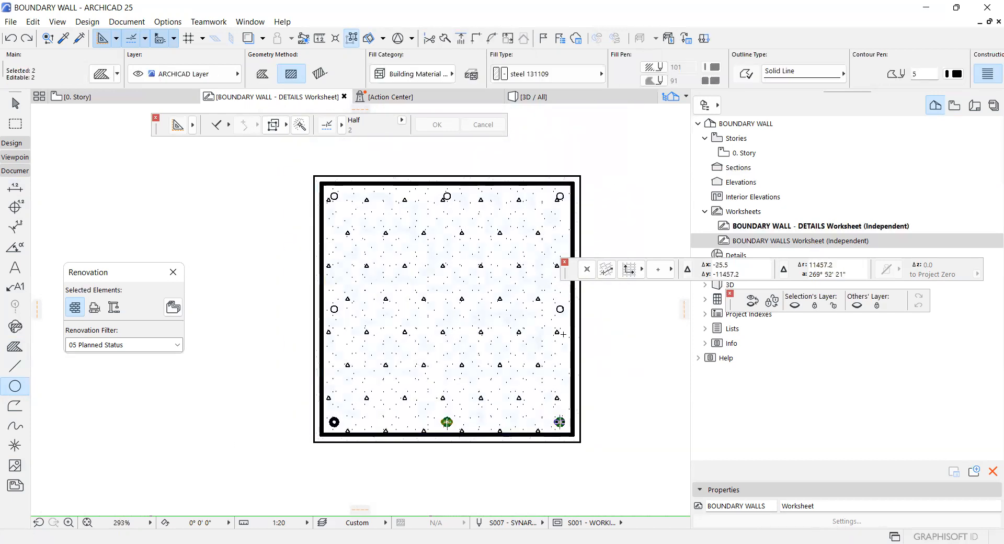
pyautogui.hotkey('ctrl', 'z')
pyautogui.hotkey('ctrl', 'z')
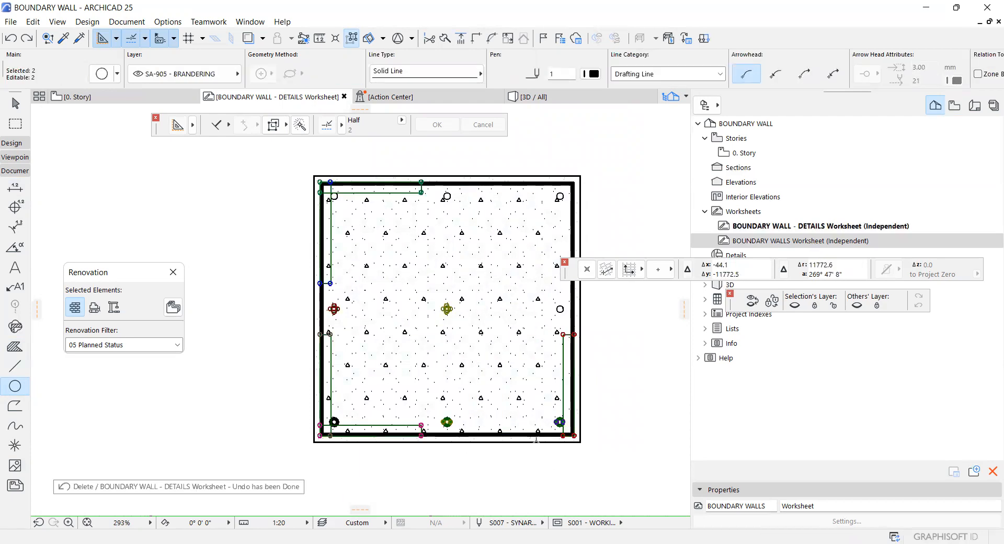
pyautogui.press('Escape')
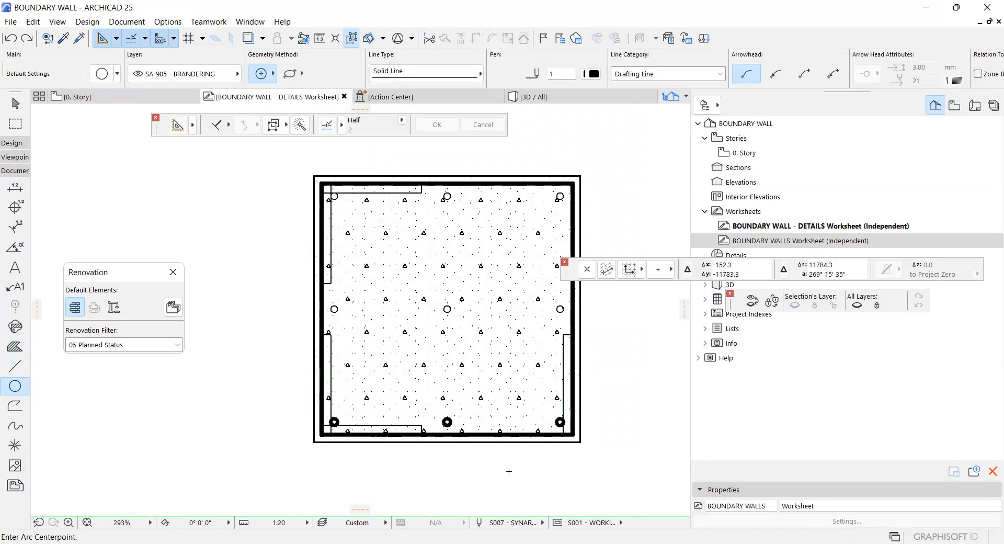
# Toggle group suspension and delete the bars in the middle and right-hand vertical rows of the column
pyautogui.click(450, 422)
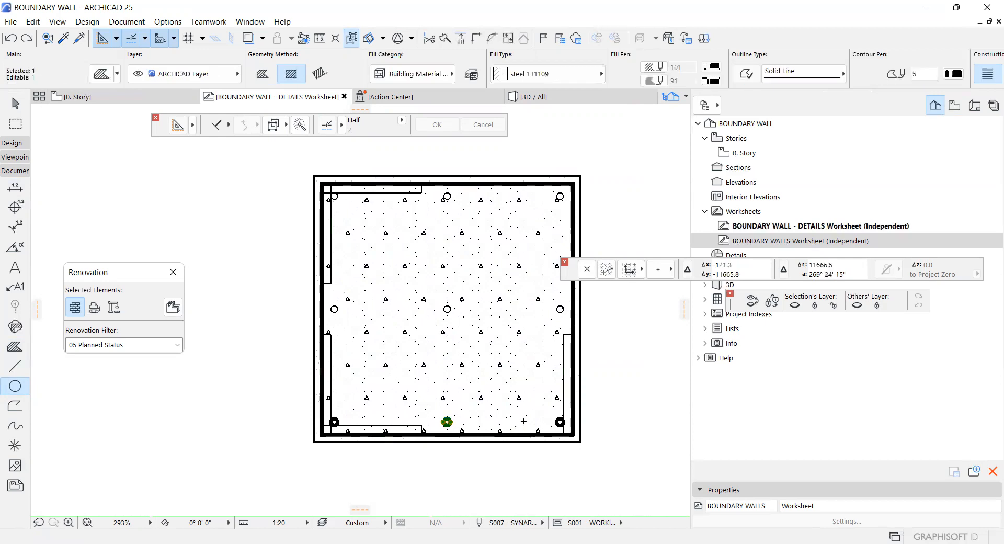
pyautogui.hotkey('alt', 'g')
pyautogui.keyDown('shift'); pyautogui.click(560, 422); pyautogui.keyUp('shift')
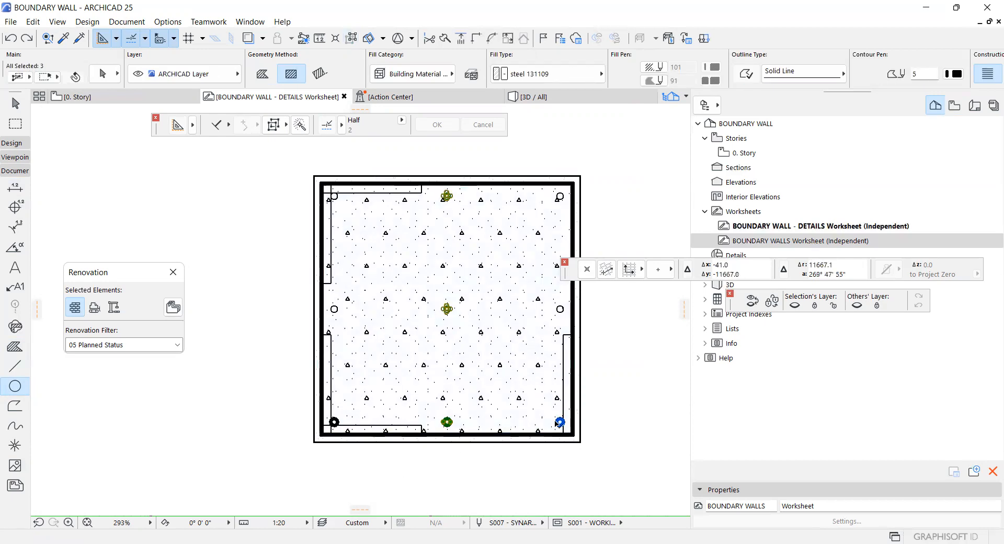
pyautogui.press('Delete')
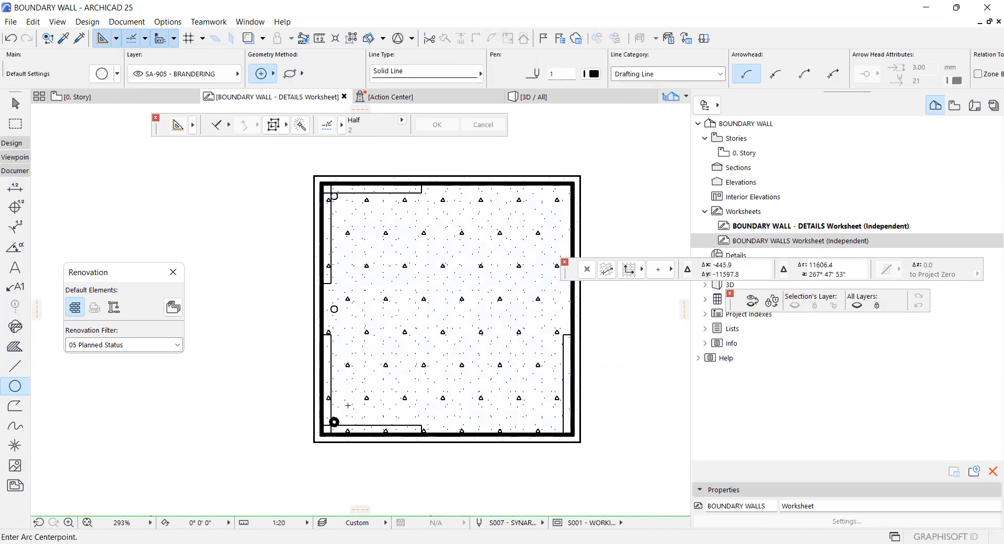
# Suspend grouping and delete the middle-left and upper-left bar circles, leaving only the lower-left steel bar
pyautogui.scroll(1, 303, 422)
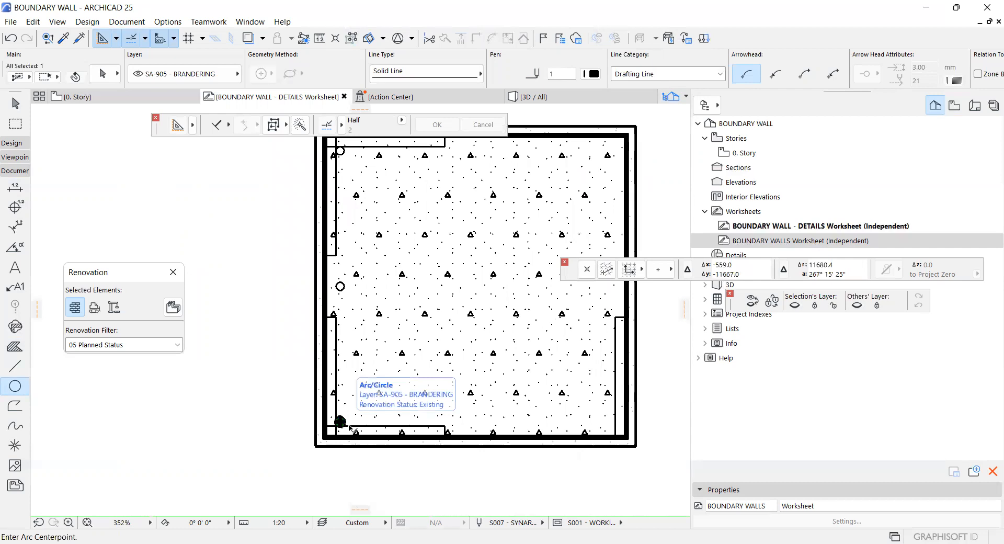
pyautogui.keyDown('shift'); pyautogui.click(342, 424); pyautogui.keyUp('shift')
pyautogui.press('Escape')
pyautogui.scroll(1, 341, 422)
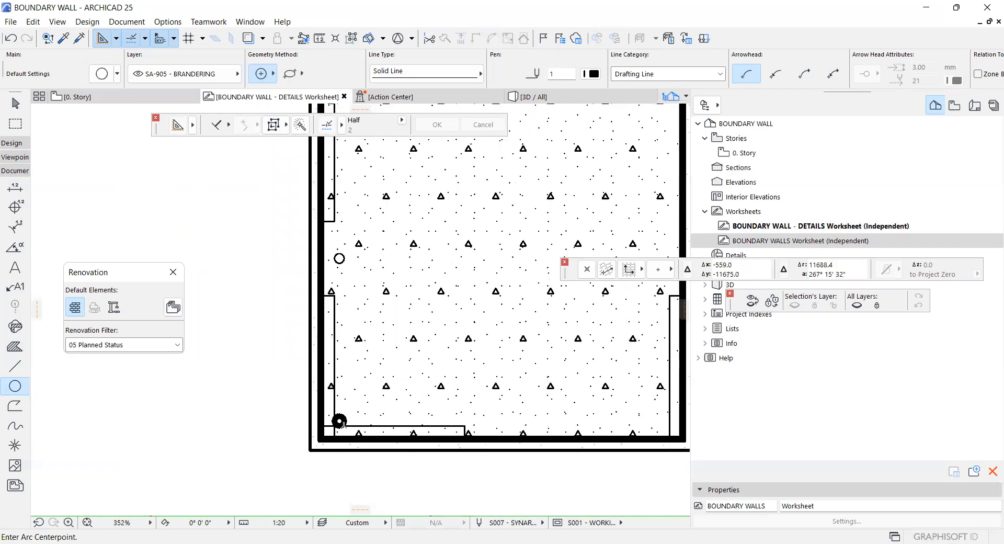
pyautogui.keyDown('shift'); pyautogui.click(344, 422); pyautogui.keyUp('shift')
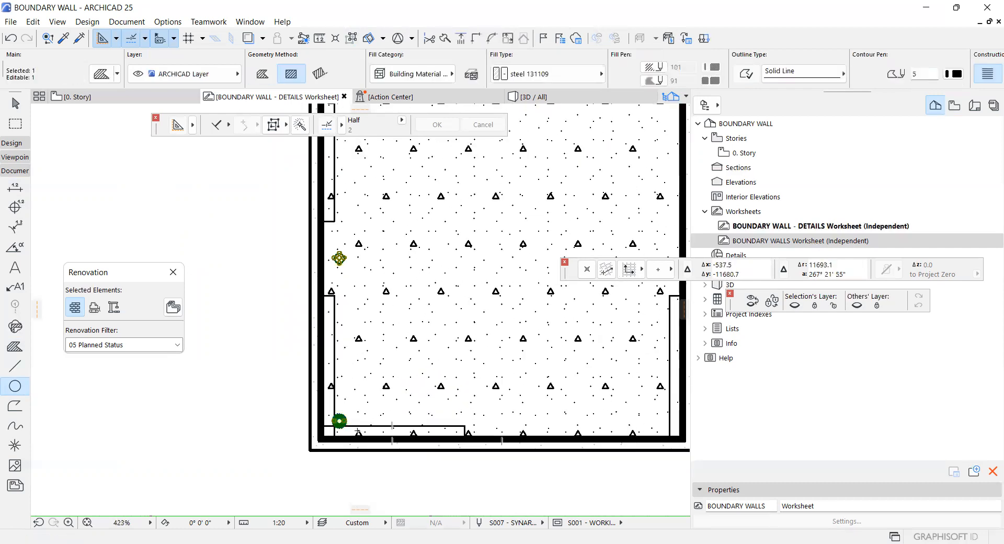
pyautogui.scroll(-1, 358, 432)
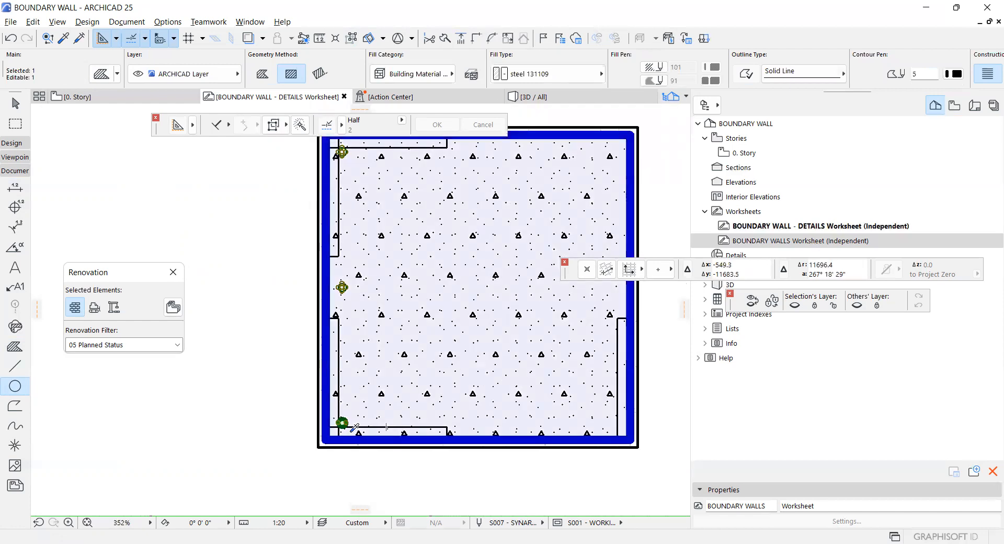
pyautogui.press('Escape')
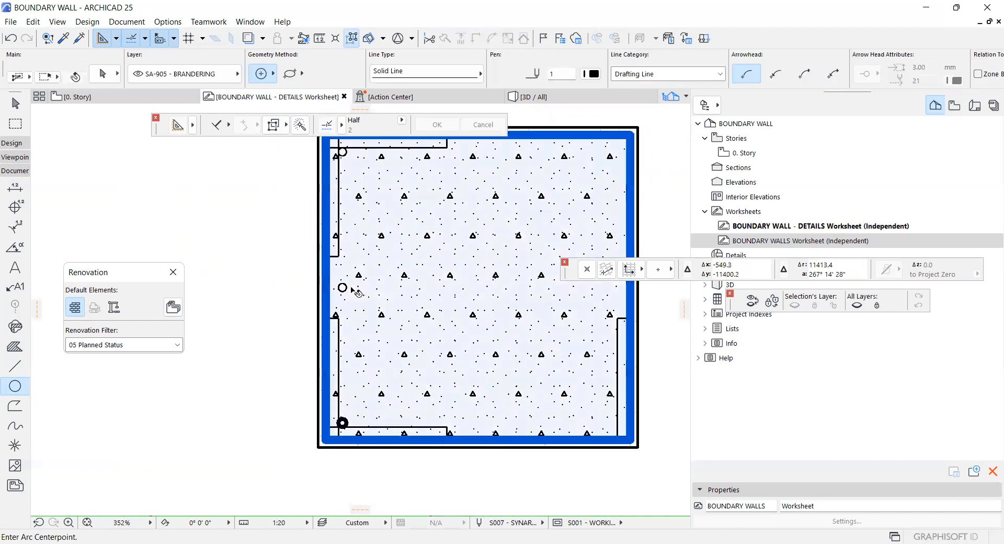
pyautogui.keyDown('shift'); pyautogui.click(343, 287); pyautogui.keyUp('shift')
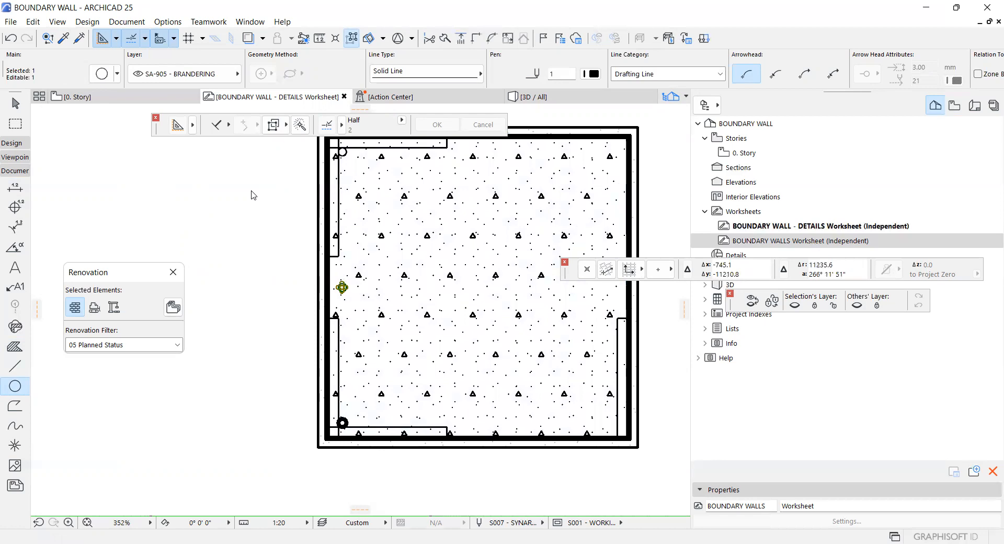
pyautogui.keyDown('shift'); pyautogui.click(342, 151); pyautogui.keyUp('shift')
# Set the contour pen of the lower-left bar's steel fill to pen 3 (0.30 mm)
pyautogui.scroll(2, 365, 406)
pyautogui.click(342, 422)
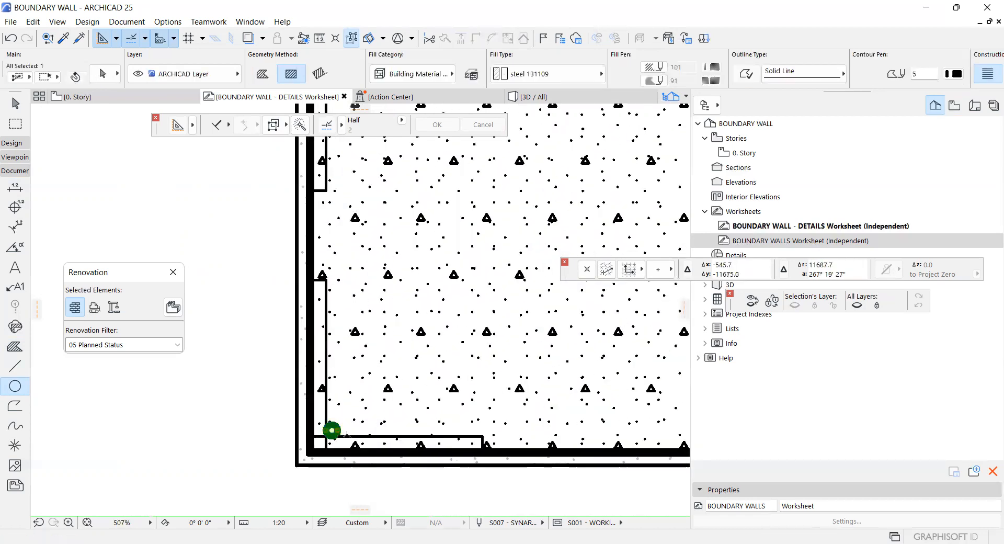
pyautogui.hotkey('ctrl', 't')
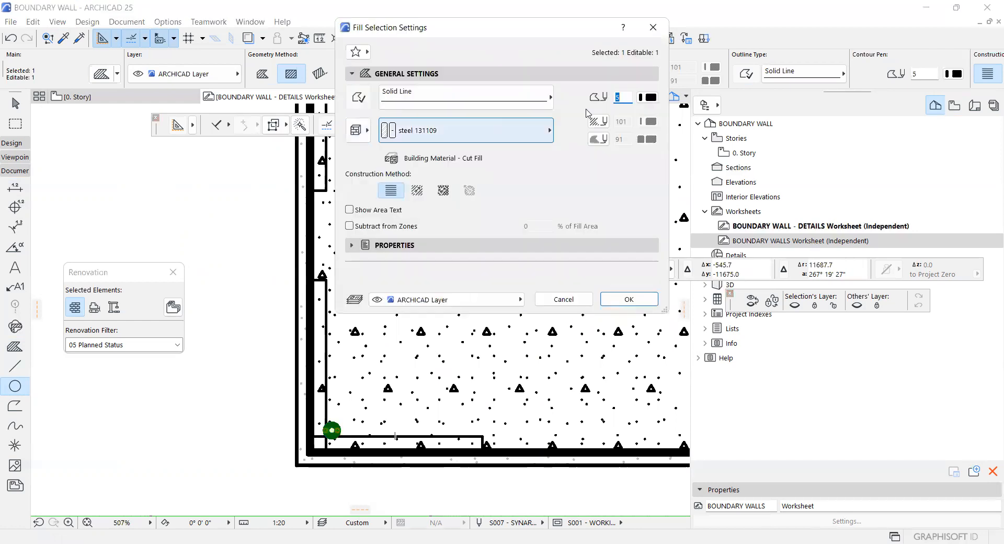
pyautogui.click(648, 98)
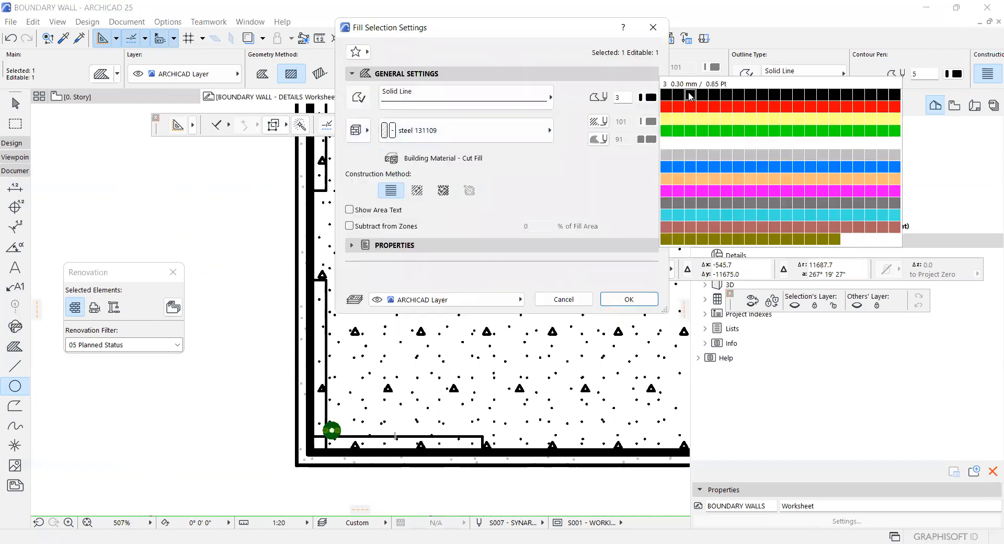
pyautogui.click(645, 311)
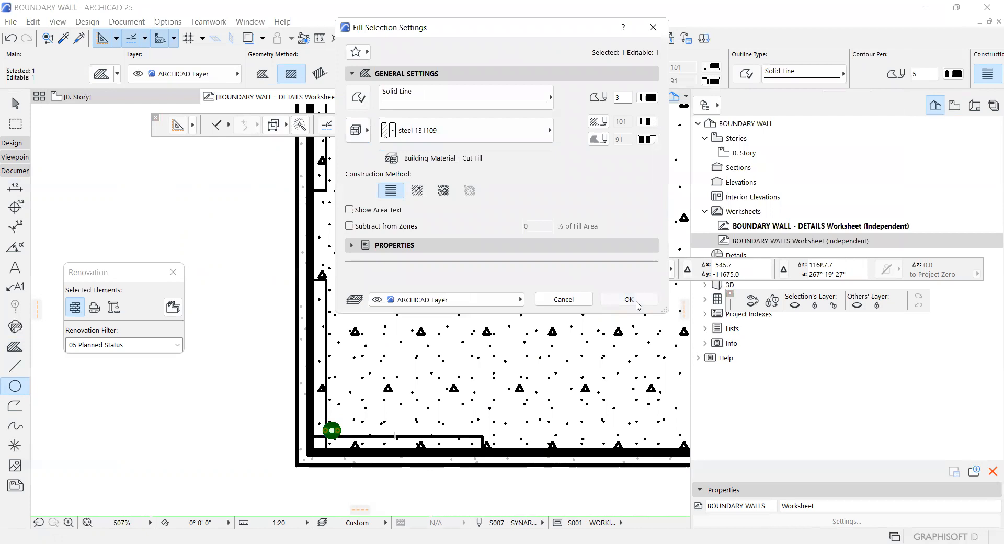
pyautogui.press('Return')
# Multiply the lower-left bar across to the lower-right corner with 2 evenly distributed copies
pyautogui.scroll(-3, 322, 402)
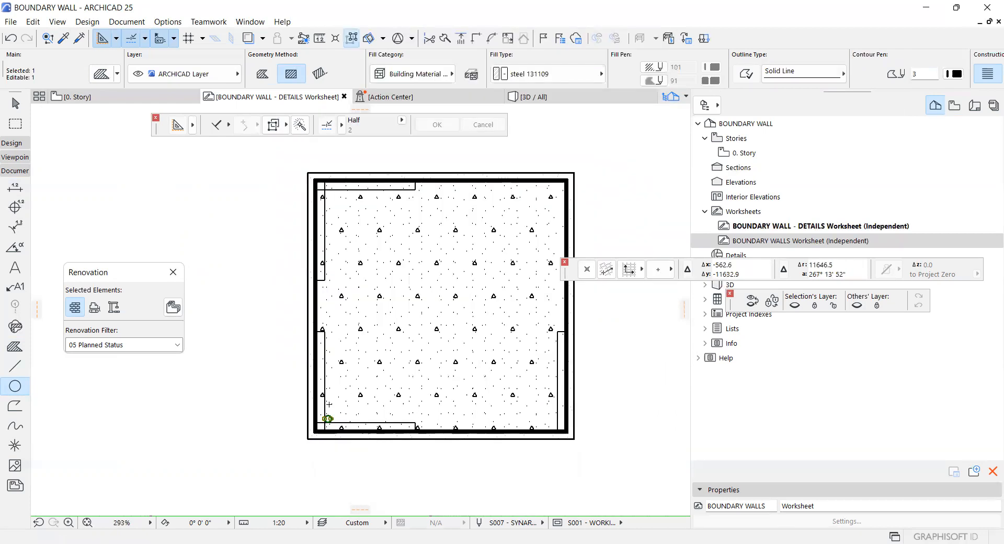
pyautogui.hotkey('ctrl', 'u')
pyautogui.click(624, 406)
pyautogui.press('Return')
pyautogui.scroll(5, 327, 418)
pyautogui.click(329, 423)
pyautogui.scroll(-4, 327, 422)
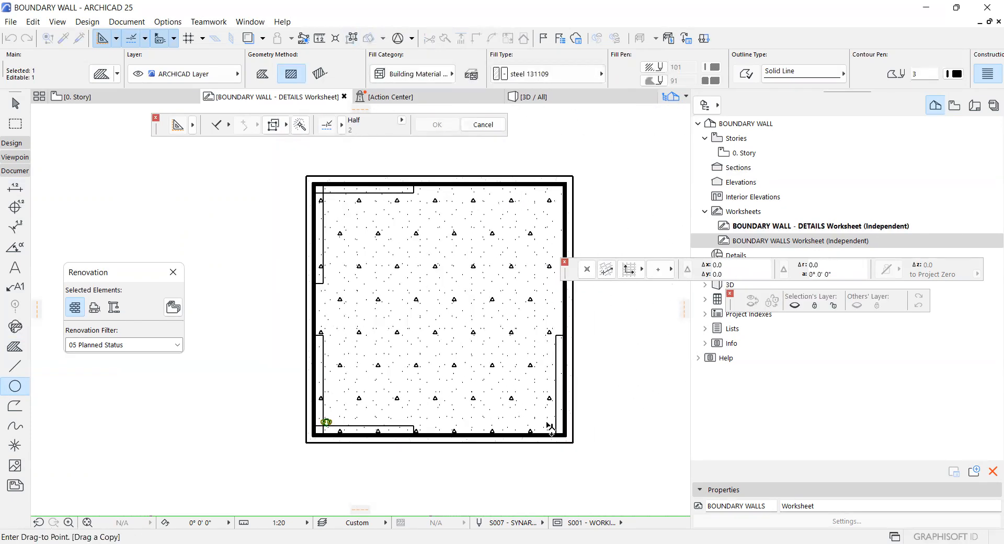
pyautogui.scroll(3, 561, 421)
pyautogui.click(560, 422)
pyautogui.scroll(-3, 486, 423)
pyautogui.scroll(2, 293, 427)
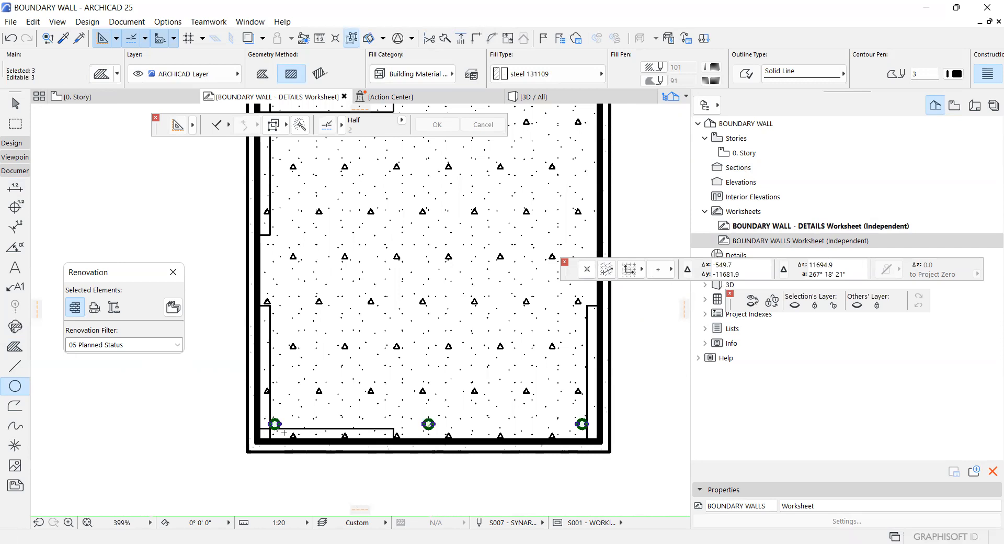
# Multiply the bottom row of bars up to the column's top edge with 2 distributed copies, and delete the centre bar
pyautogui.hotkey('ctrl', 'u')
pyautogui.click(613, 402)
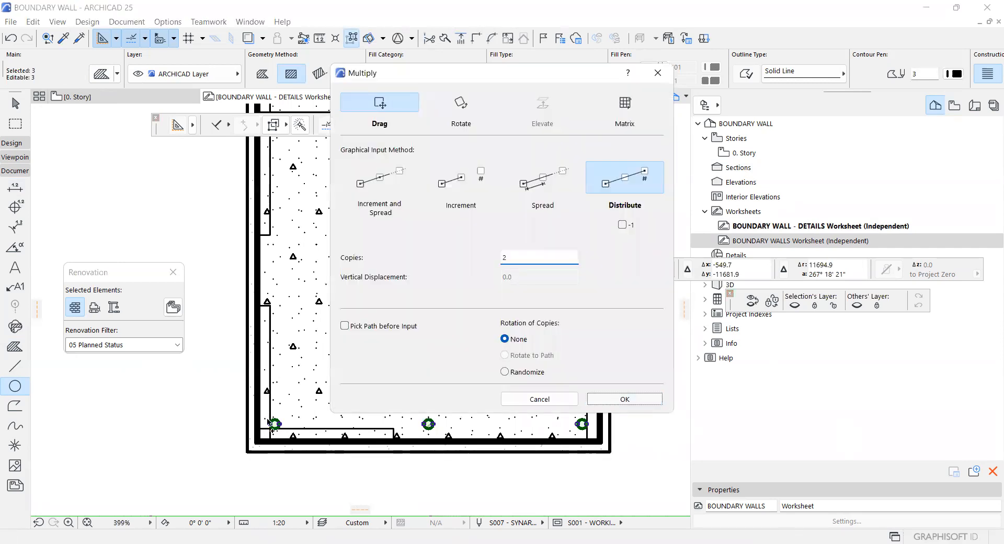
pyautogui.scroll(3, 269, 422)
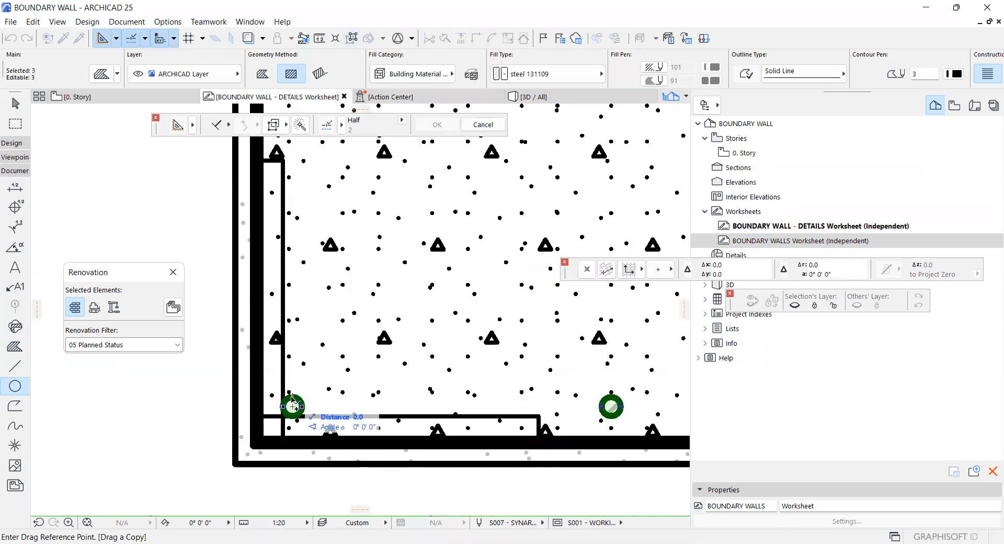
pyautogui.click(293, 406)
pyautogui.scroll(-5, 293, 406)
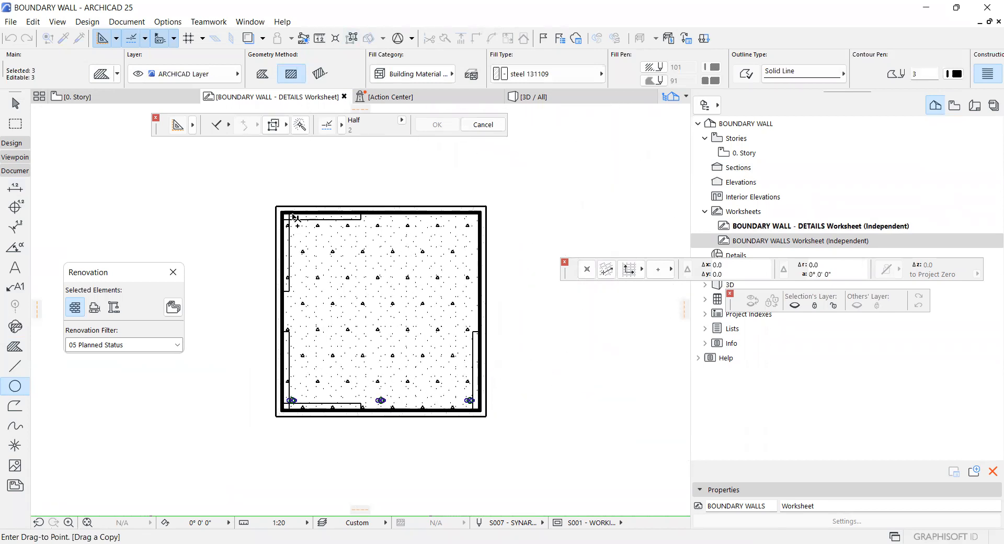
pyautogui.click(288, 227)
pyautogui.scroll(3, 291, 219)
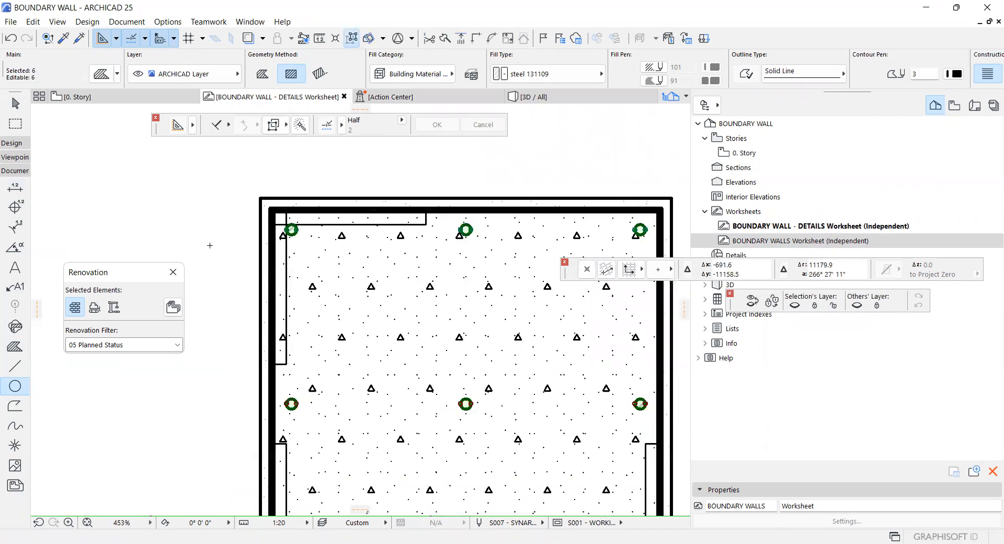
pyautogui.press('Escape')
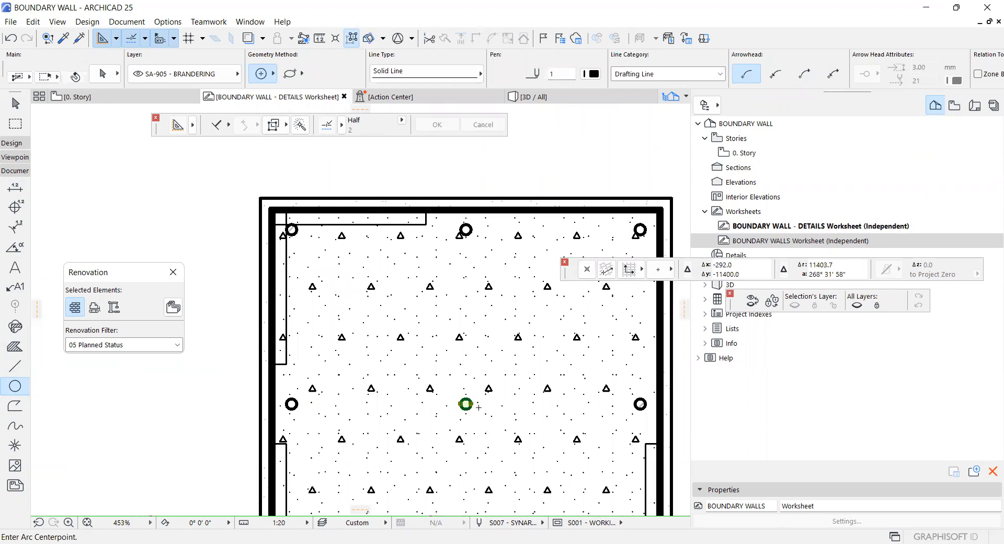
pyautogui.scroll(-3, 453, 352)
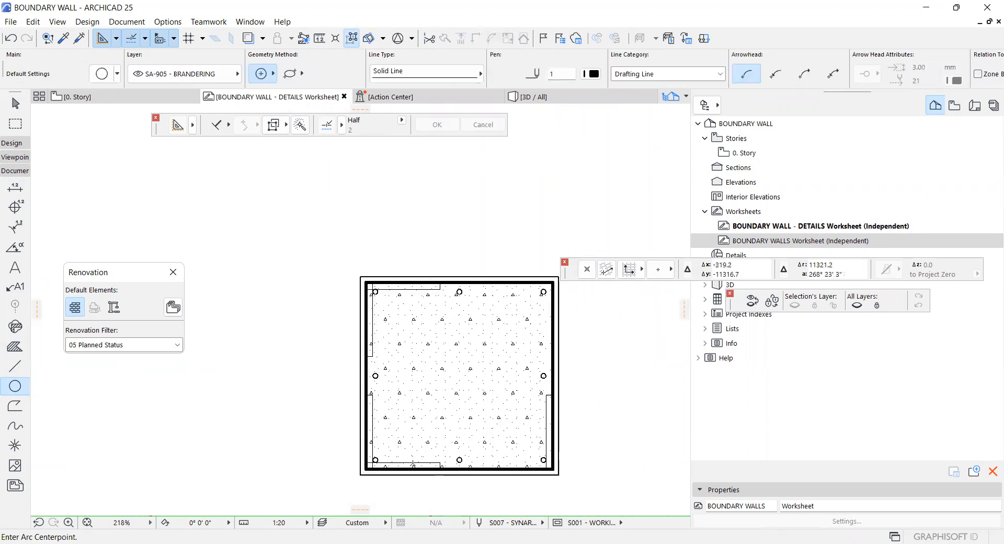
# Move the three bottom bars slightly upward, away from the column's lower edge
pyautogui.scroll(4, 411, 463)
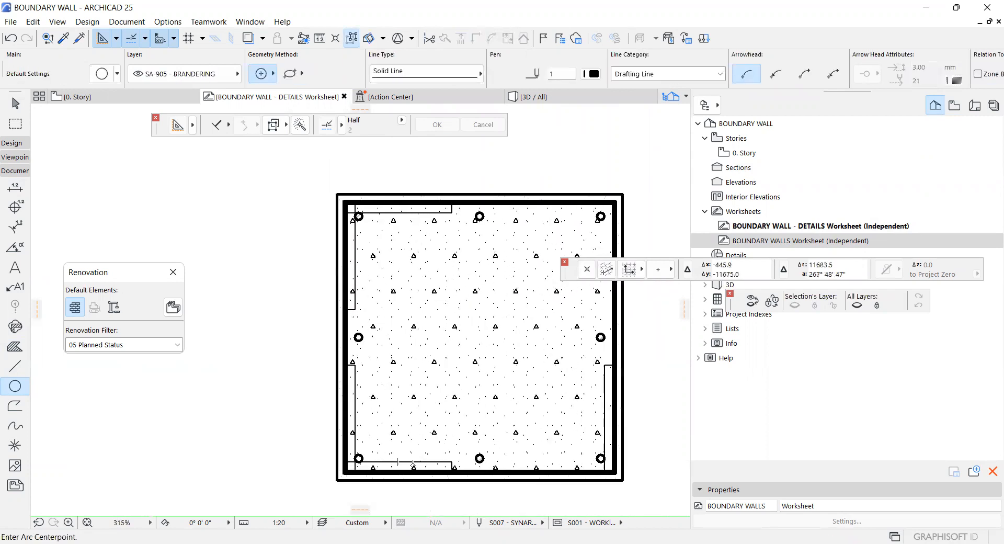
pyautogui.keyDown('shift'); pyautogui.click(355, 457); pyautogui.keyUp('shift')
pyautogui.keyDown('shift'); pyautogui.click(495, 459); pyautogui.keyUp('shift')
pyautogui.keyDown('shift'); pyautogui.click(642, 458); pyautogui.keyUp('shift')
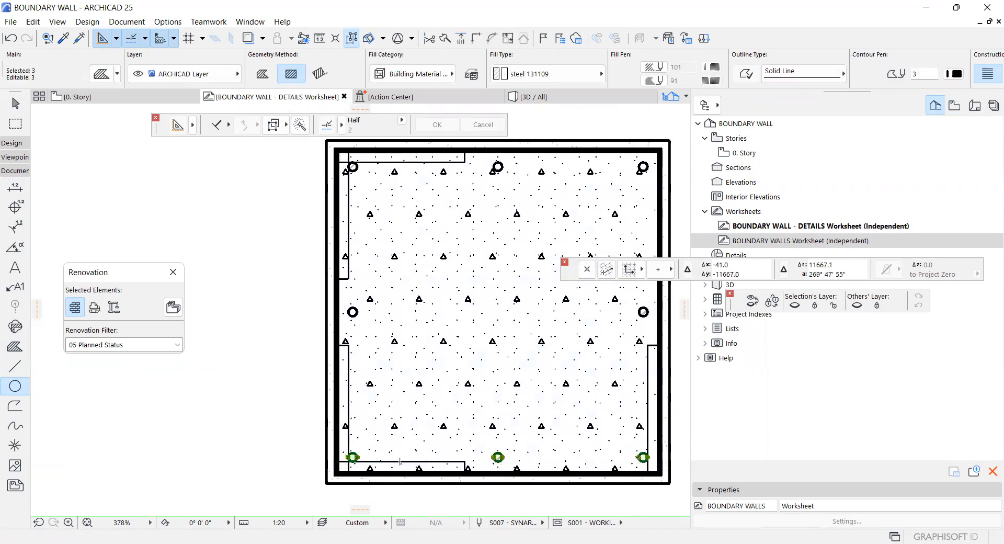
pyautogui.hotkey('ctrl', 'd')
pyautogui.click(638, 458)
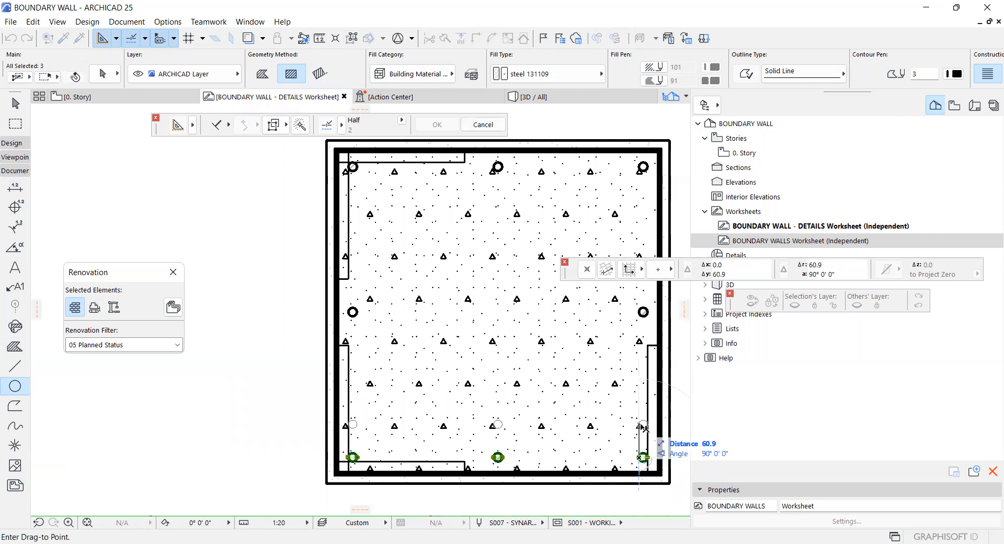
pyautogui.click(639, 457)
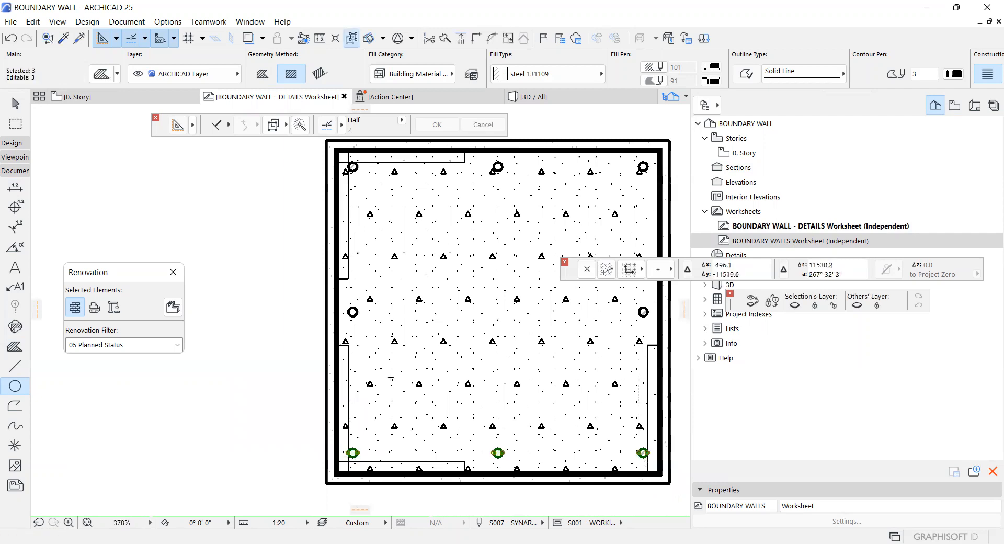
pyautogui.press('Escape')
# Move the three left-hand bars slightly inward, away from the column's left edge
pyautogui.keyDown('shift'); pyautogui.click(353, 453); pyautogui.keyUp('shift')
pyautogui.keyDown('shift'); pyautogui.click(353, 312); pyautogui.keyUp('shift')
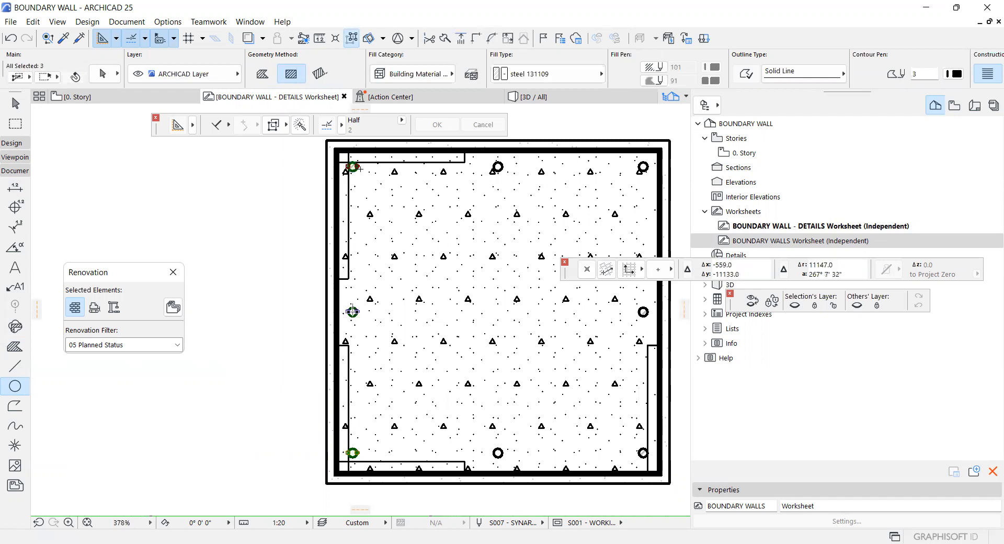
pyautogui.click(360, 169)
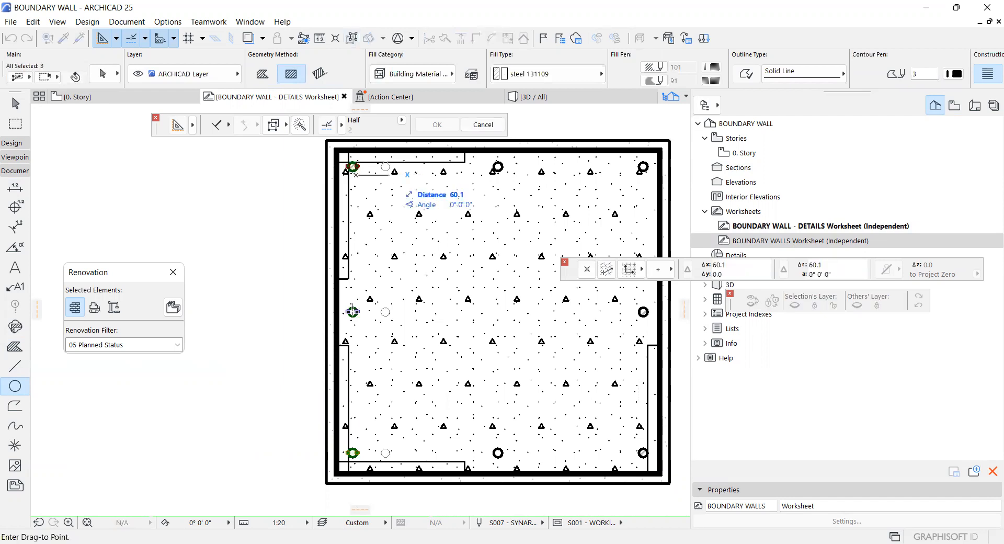
pyautogui.click(364, 169)
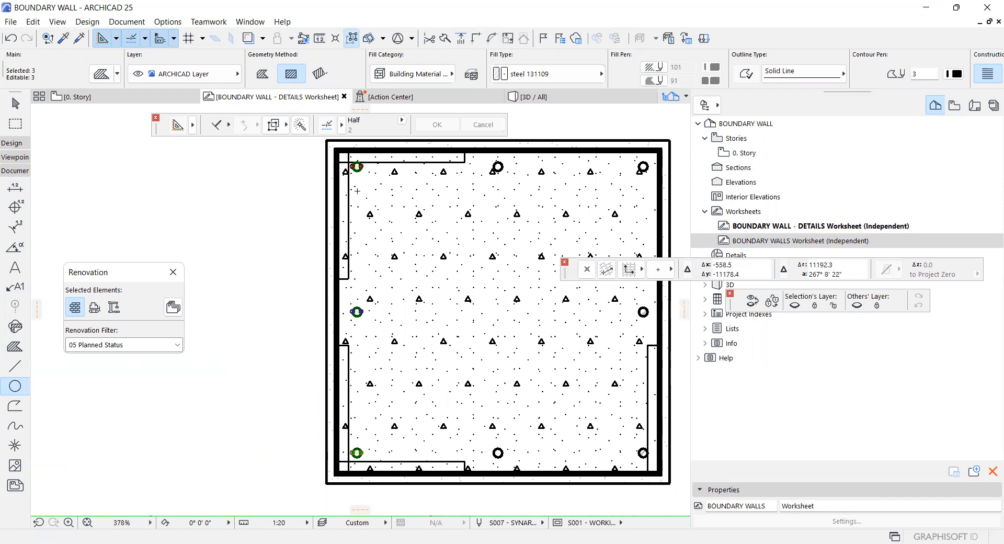
pyautogui.press('Escape')
# Move the three reinforcement bars along the column's top edge 8 mm downward
pyautogui.keyDown('shift'); pyautogui.click(358, 168); pyautogui.keyUp('shift')
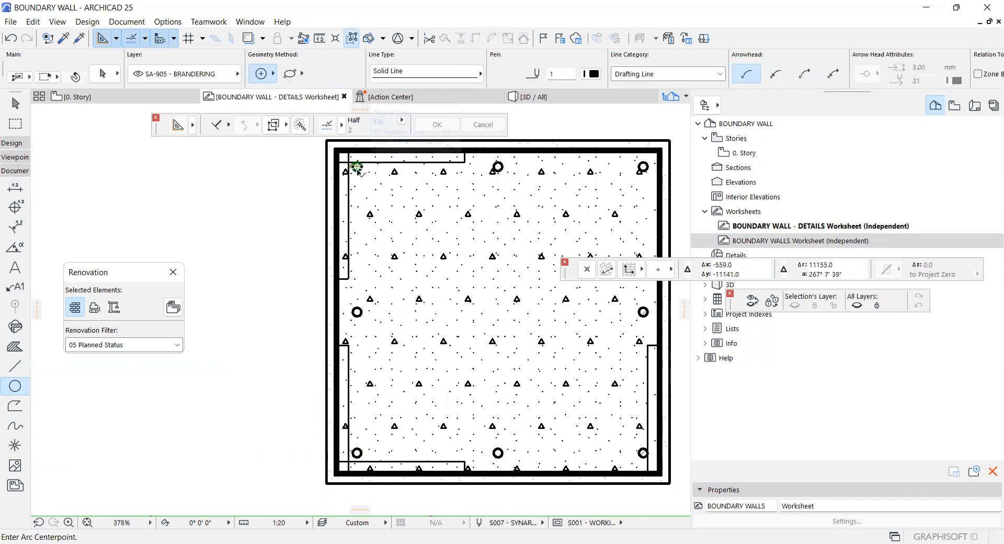
pyautogui.keyDown('shift'); pyautogui.click(498, 166); pyautogui.keyUp('shift')
pyautogui.keyDown('shift'); pyautogui.click(644, 166); pyautogui.keyUp('shift')
pyautogui.click(644, 166)
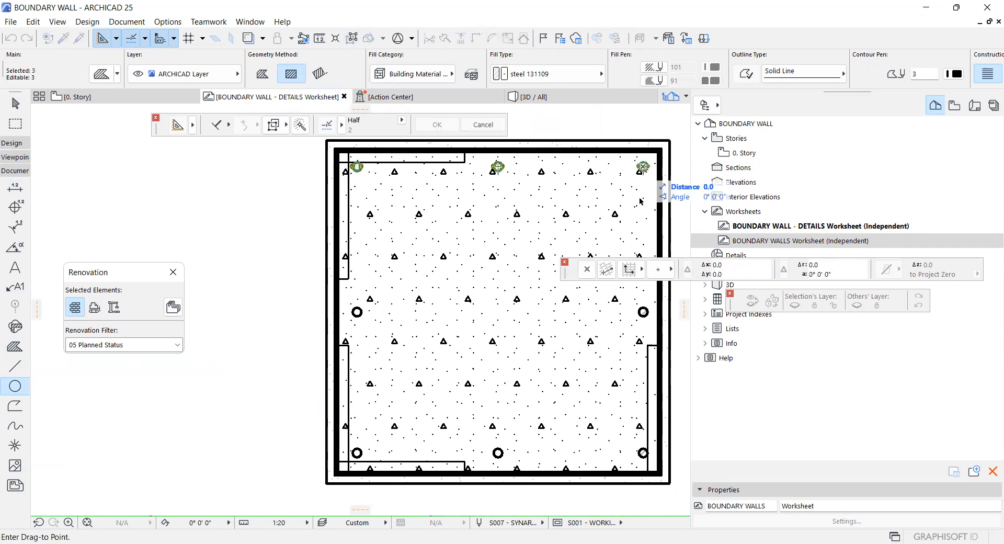
pyautogui.write('8')
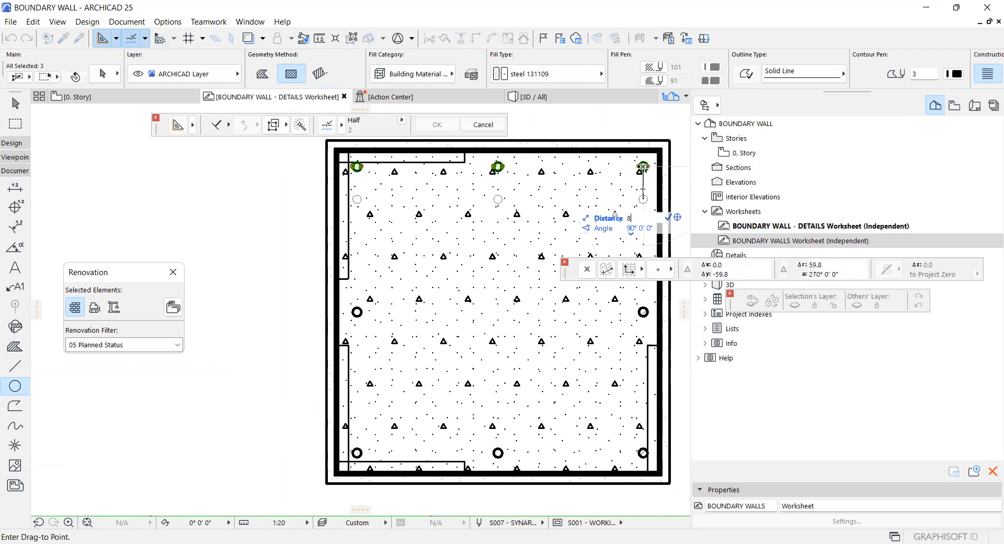
pyautogui.press('Return')
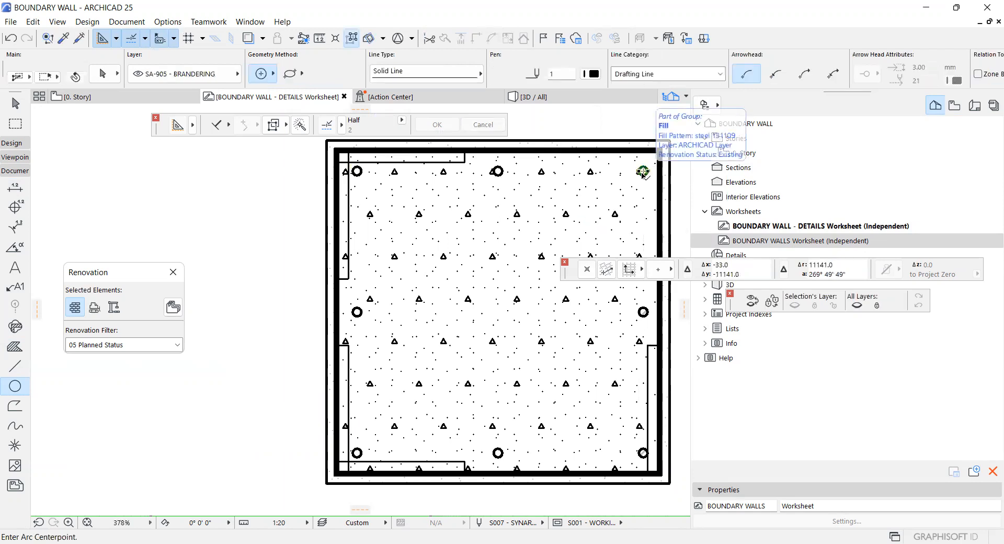
# Move the three reinforcement bars along the column's right-hand edge 8 mm inward
pyautogui.keyDown('shift'); pyautogui.click(643, 309); pyautogui.keyUp('shift')
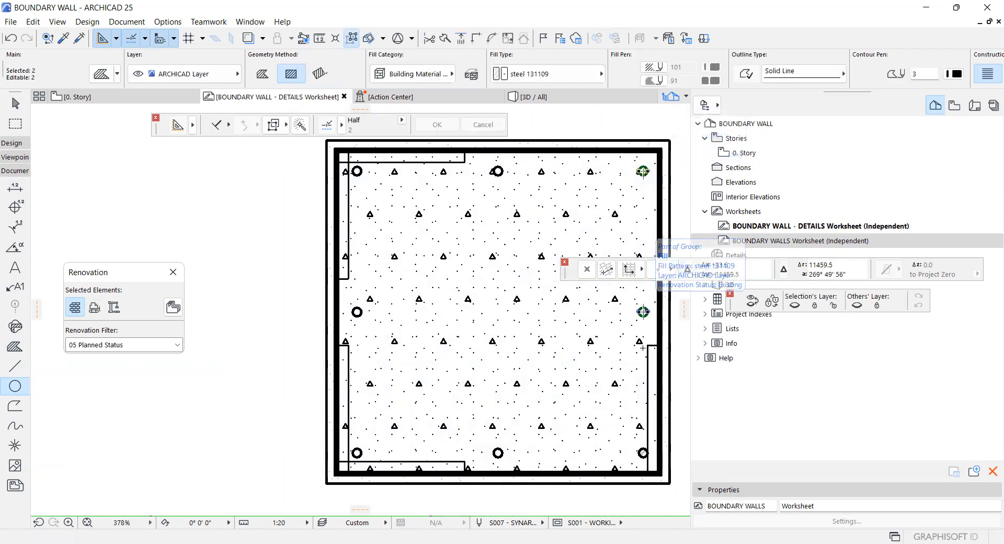
pyautogui.keyDown('shift'); pyautogui.click(644, 453); pyautogui.keyUp('shift')
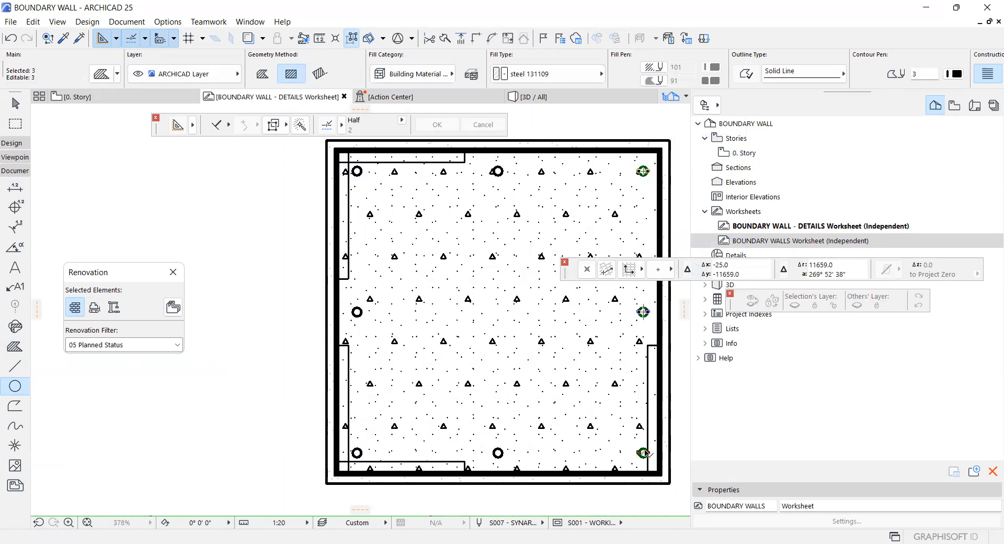
pyautogui.hotkey('ctrl', 'd')
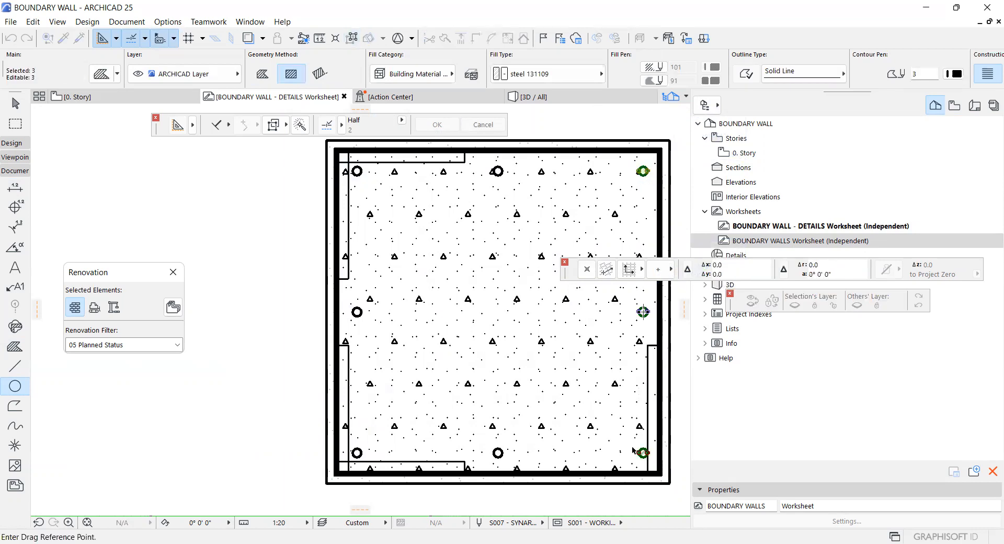
pyautogui.click(643, 453)
pyautogui.write('8')
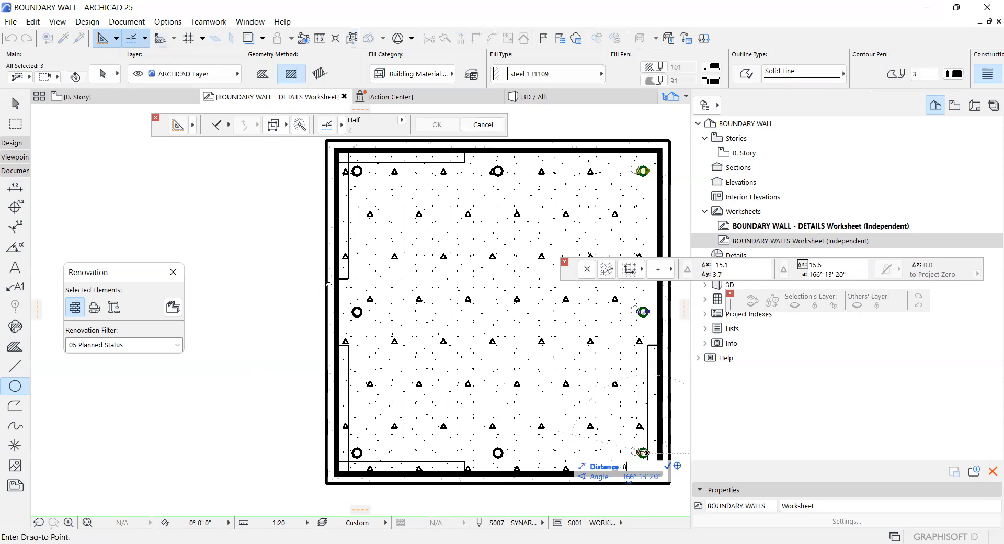
pyautogui.press('Return')
# Delete the five thin guide rectangles along the column's inner edges
pyautogui.keyDown('shift'); pyautogui.click(349, 273); pyautogui.keyUp('shift')
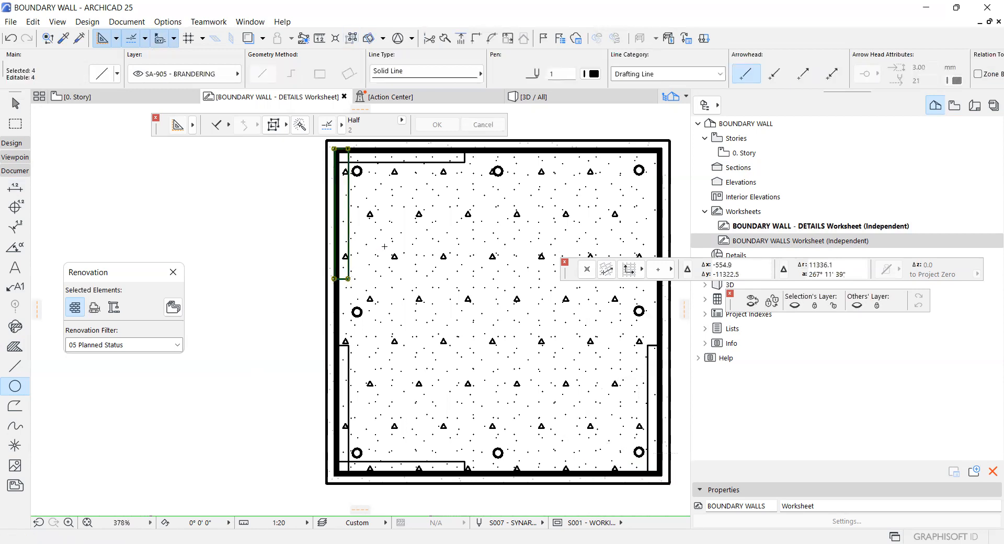
pyautogui.keyDown('shift'); pyautogui.click(463, 163); pyautogui.keyUp('shift')
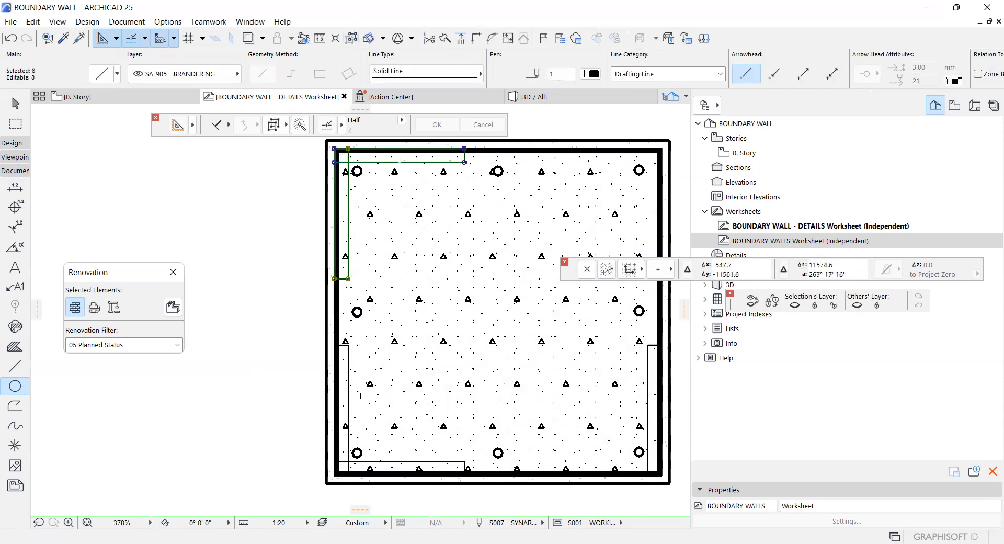
pyautogui.keyDown('shift'); pyautogui.click(350, 389); pyautogui.keyUp('shift')
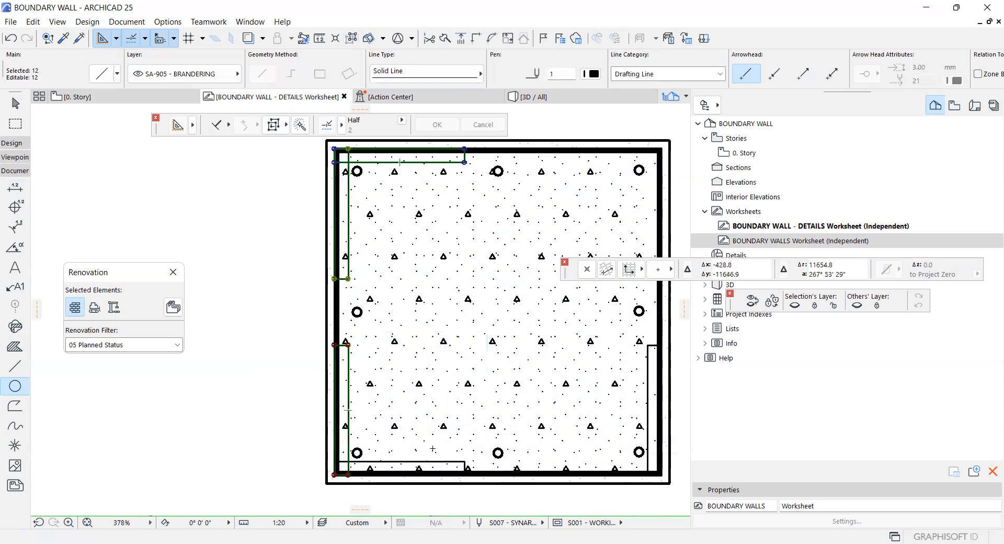
pyautogui.keyDown('shift'); pyautogui.click(454, 471); pyautogui.keyUp('shift')
pyautogui.press('Escape')
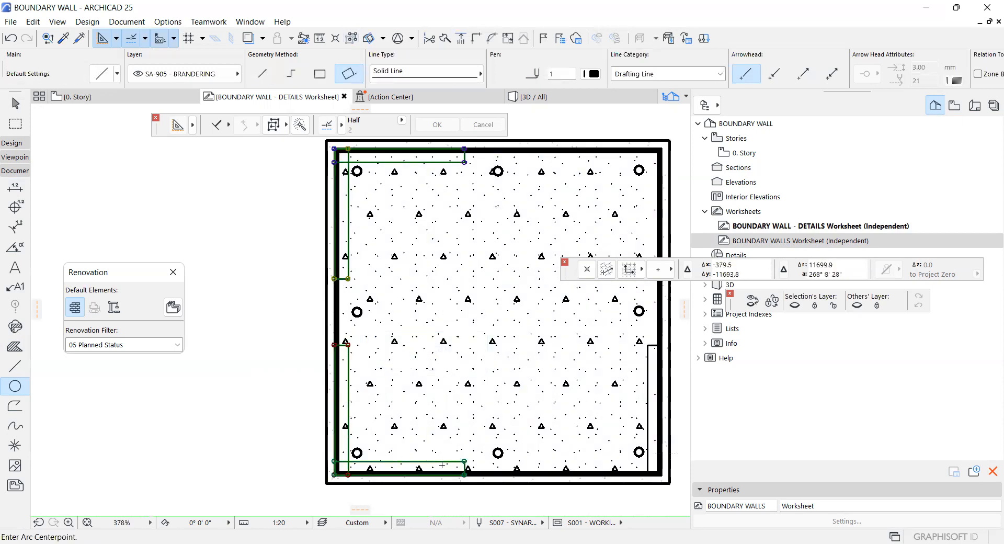
pyautogui.scroll(-4, 243, 399)
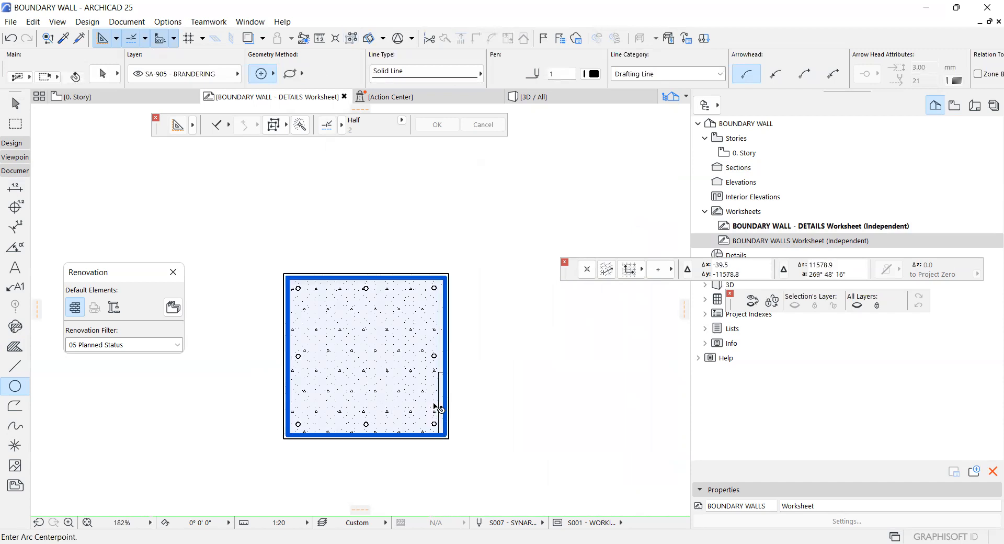
pyautogui.keyDown('shift'); pyautogui.click(437, 406); pyautogui.keyUp('shift')
pyautogui.press('Escape')
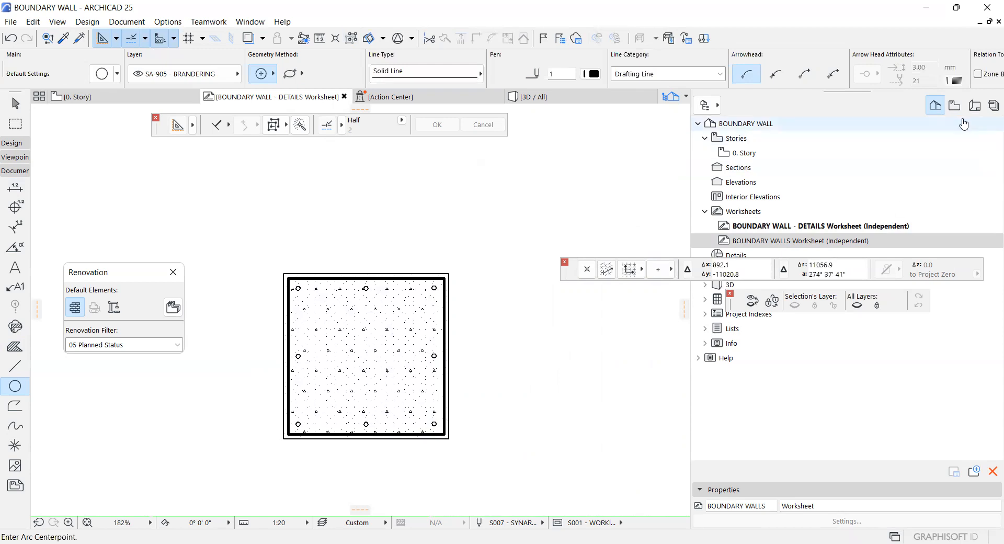
# Save the current details worksheet view in the 001 - OUTLINE PROPOSAL folder of the view map
pyautogui.click(955, 105)
pyautogui.click(763, 141)
pyautogui.rightClick(762, 140)
pyautogui.press('Escape')
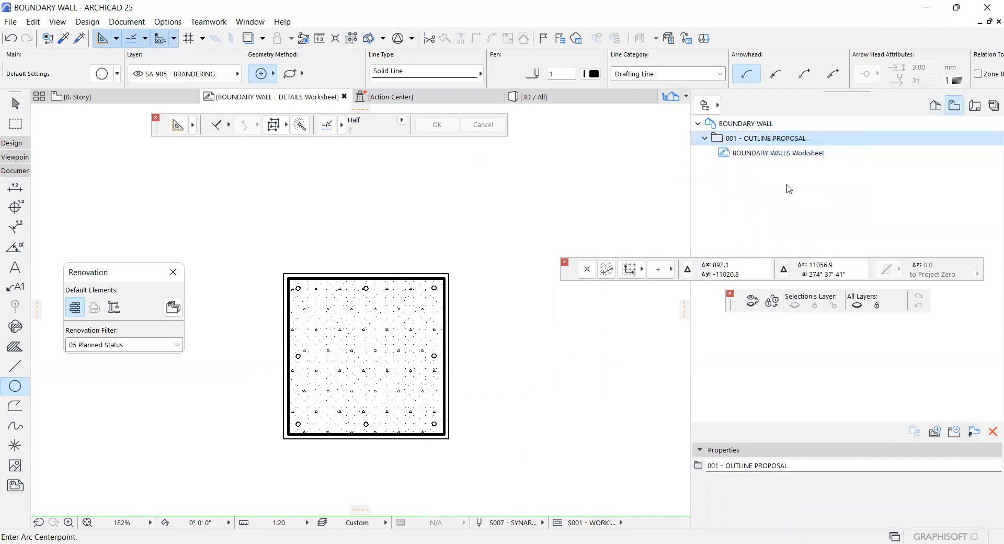
pyautogui.click(630, 463)
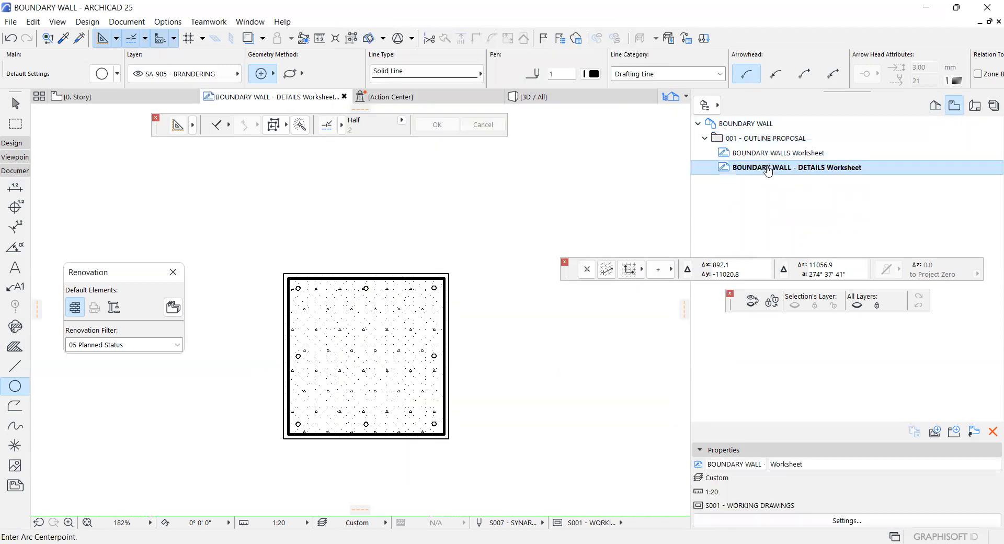
# Examine the column and wall layout in the BOUNDARY WALLS worksheet, and return to the BOUNDARY WALL - DETAILS worksheet view
pyautogui.doubleClick(792, 152)
pyautogui.scroll(5, 659, 242)
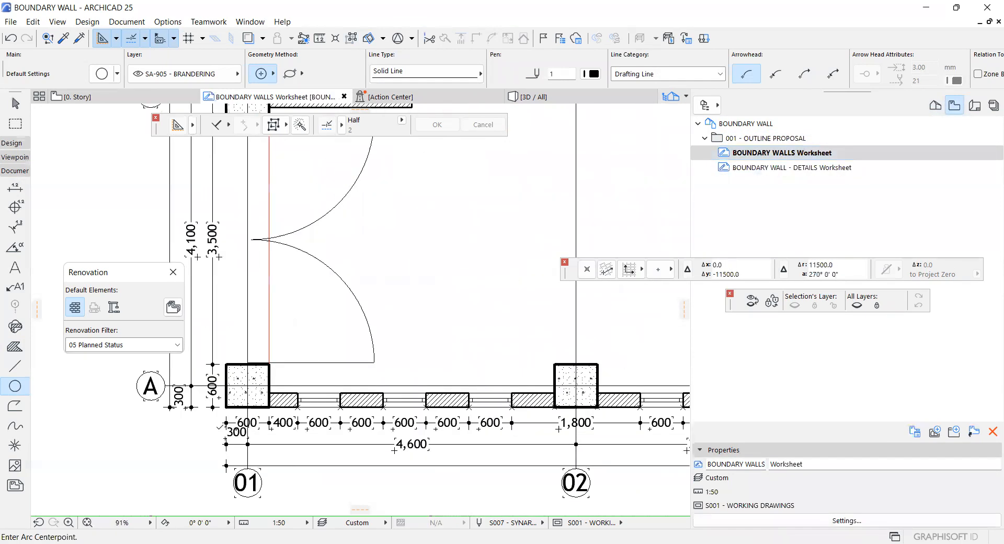
pyautogui.scroll(4, 225, 427)
pyautogui.doubleClick(748, 169)
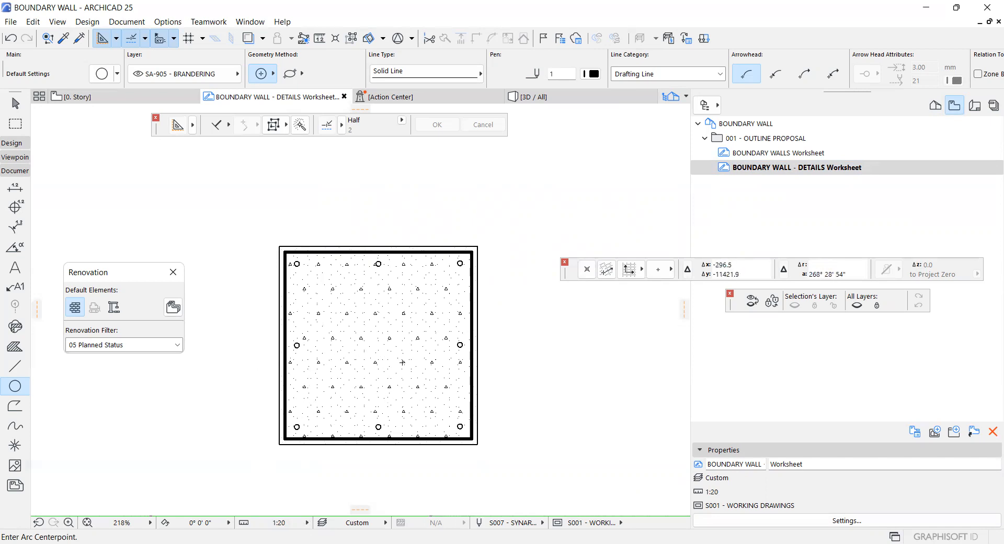
pyautogui.scroll(-3, 335, 368)
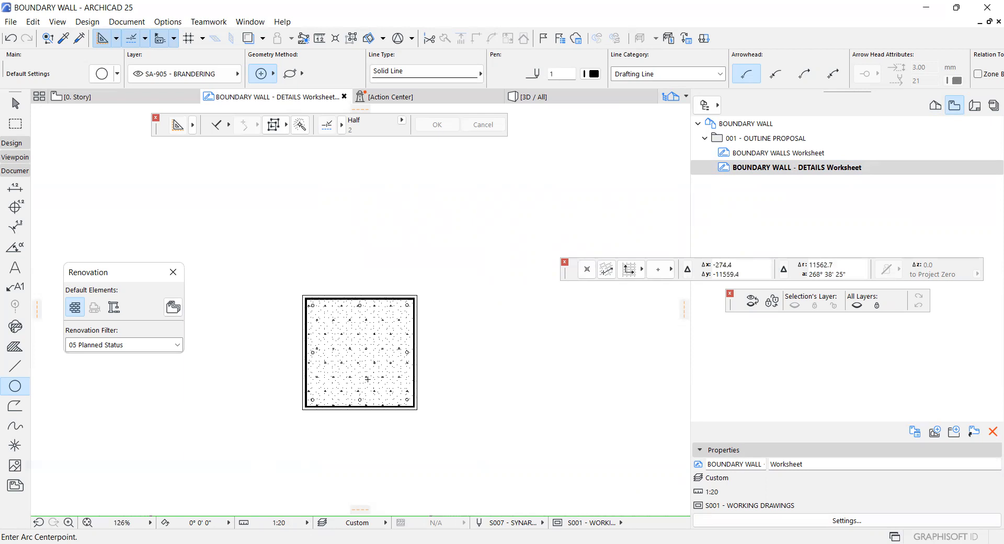
pyautogui.scroll(-3, 315, 383)
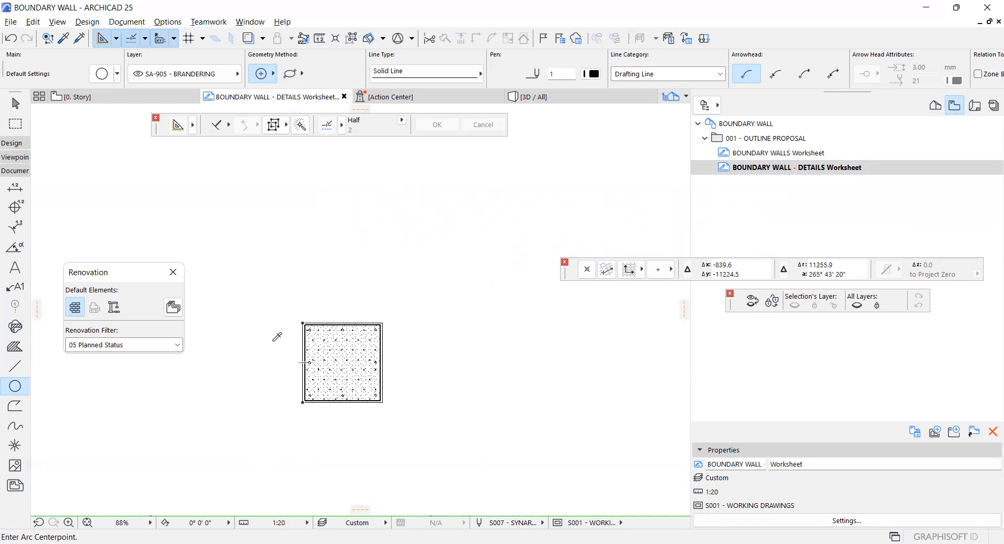
# Compare the column detail with the boundary wall plan by showing and hiding the trace reference
pyautogui.hotkey('alt', 'F2')
pyautogui.scroll(-2, 267, 365)
pyautogui.scroll(2, 293, 351)
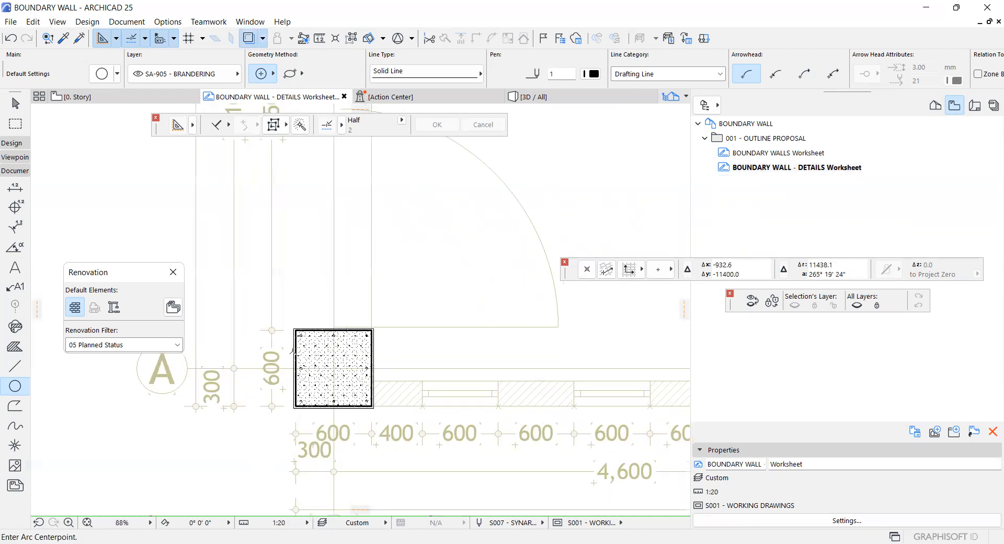
pyautogui.scroll(-3, 293, 352)
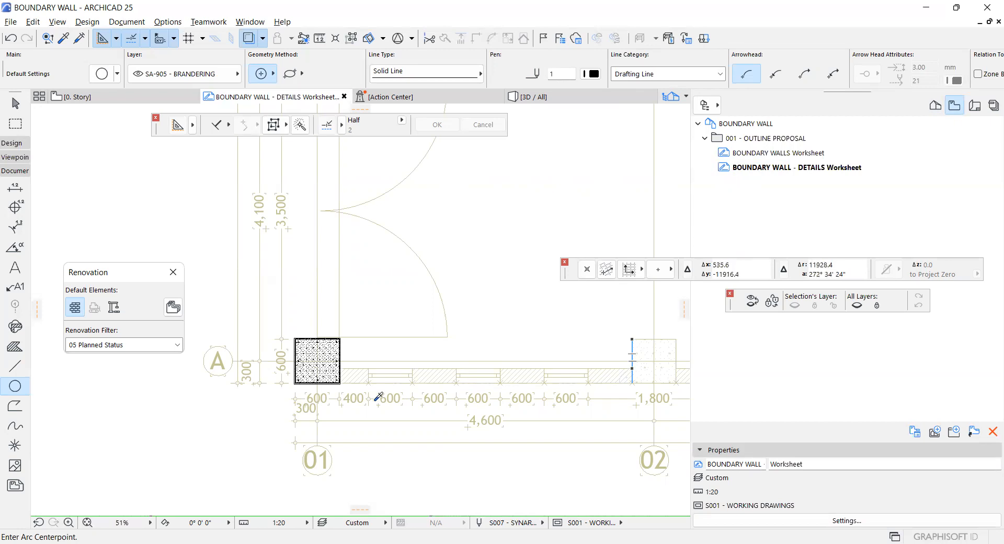
pyautogui.hotkey('alt', 'F2')
# Select the complete column detail and show the boundary wall plan as a trace reference behind it
pyautogui.scroll(2, 325, 347)
pyautogui.keyDown('shift'); pyautogui.moveTo(259, 323); pyautogui.dragTo(354, 414); pyautogui.keyUp('shift')
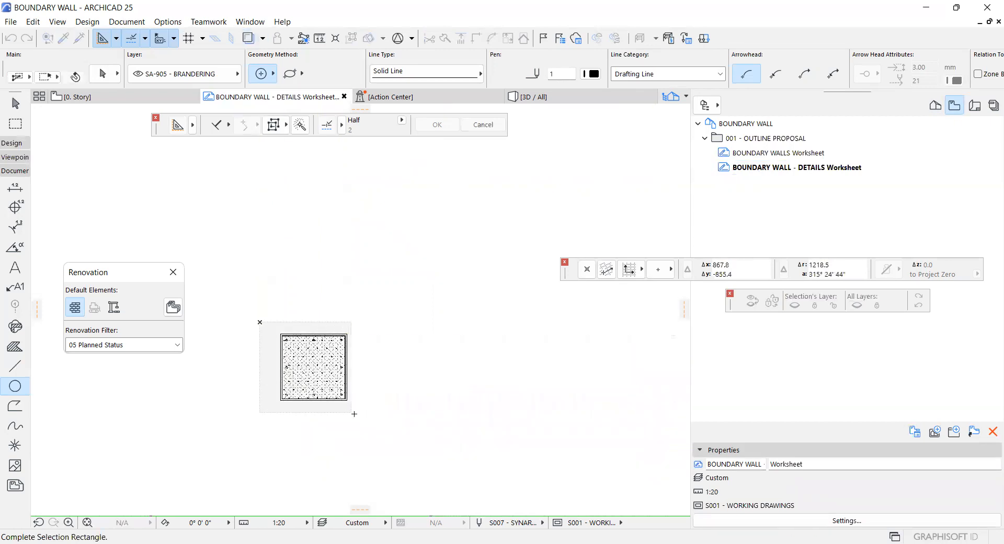
pyautogui.keyDown('shift'); pyautogui.click(354, 414); pyautogui.keyUp('shift')
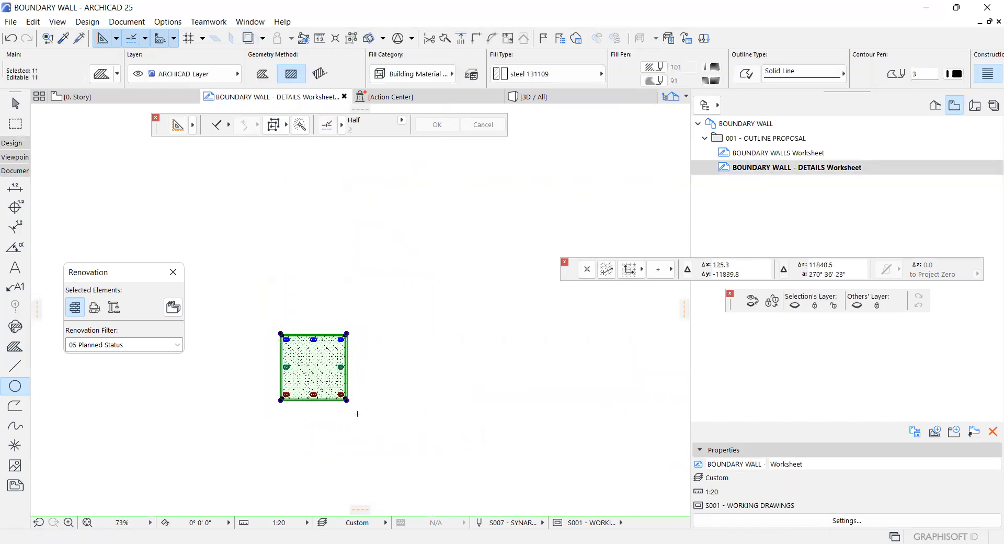
pyautogui.hotkey('alt', 'F2')
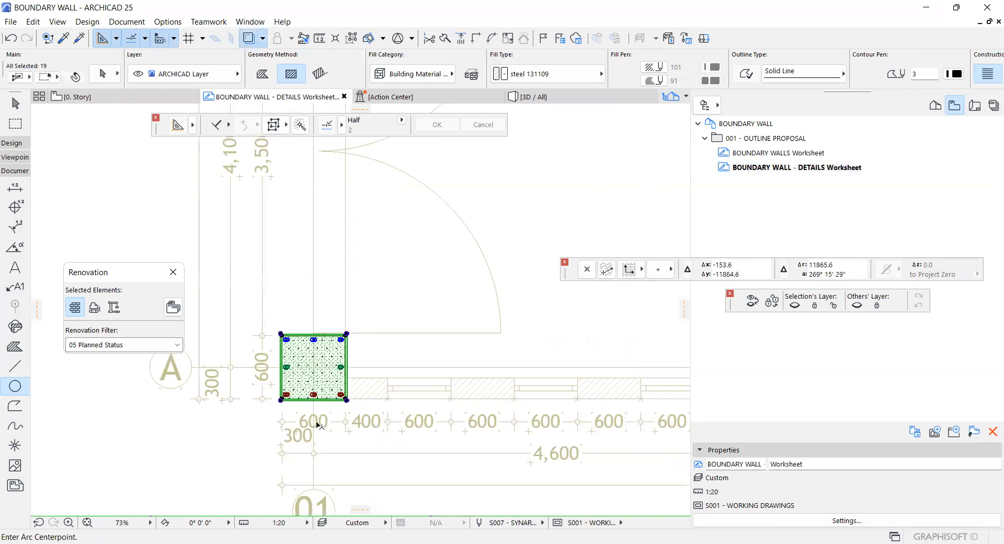
pyautogui.hotkey('ctrl', 'd')
pyautogui.scroll(6, 280, 400)
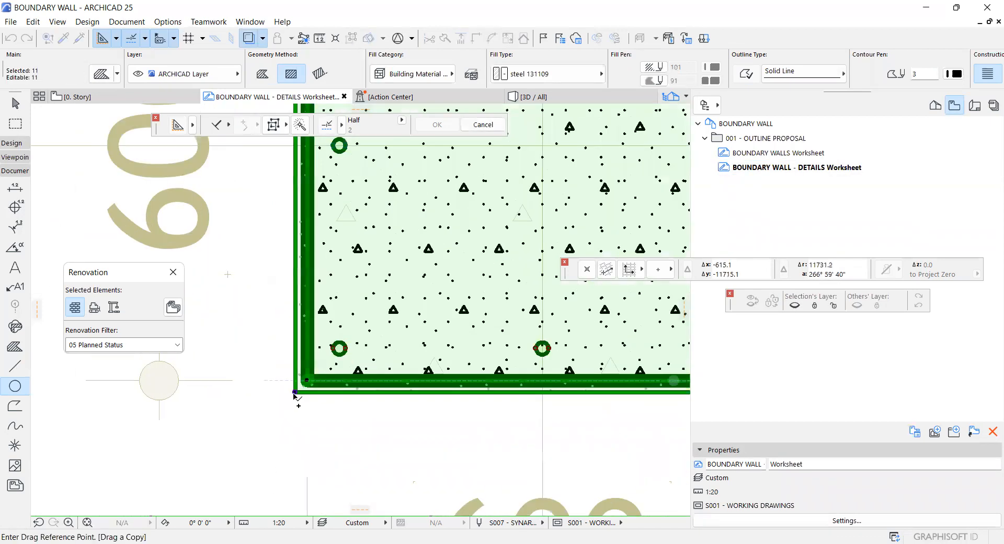
pyautogui.press('Escape')
pyautogui.press('Escape')
# Copy the complete column detail from grid 01 onto the traced column at grid 02, using its lower-left corner as the reference point
pyautogui.scroll(-6, 294, 397)
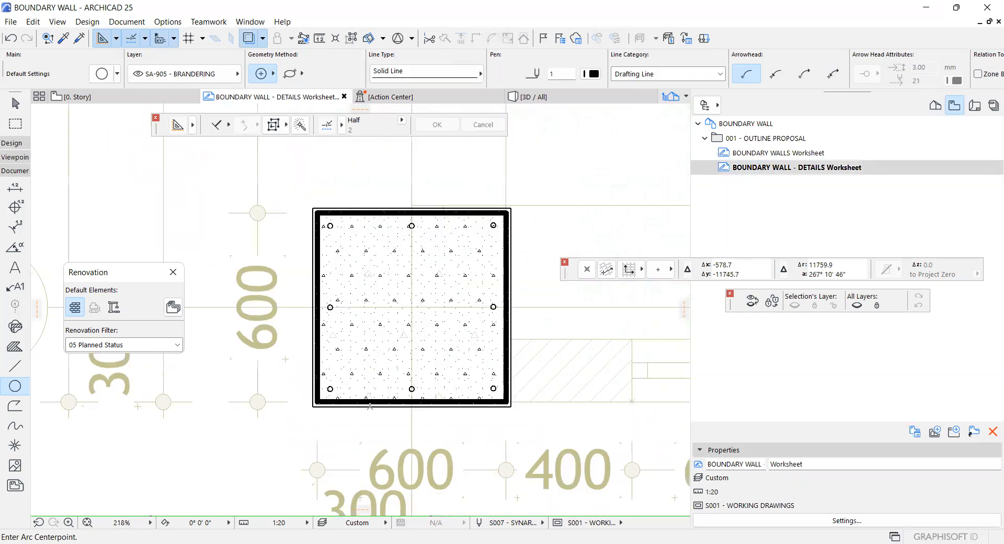
pyautogui.keyDown('shift'); pyautogui.click(411, 390); pyautogui.keyUp('shift')
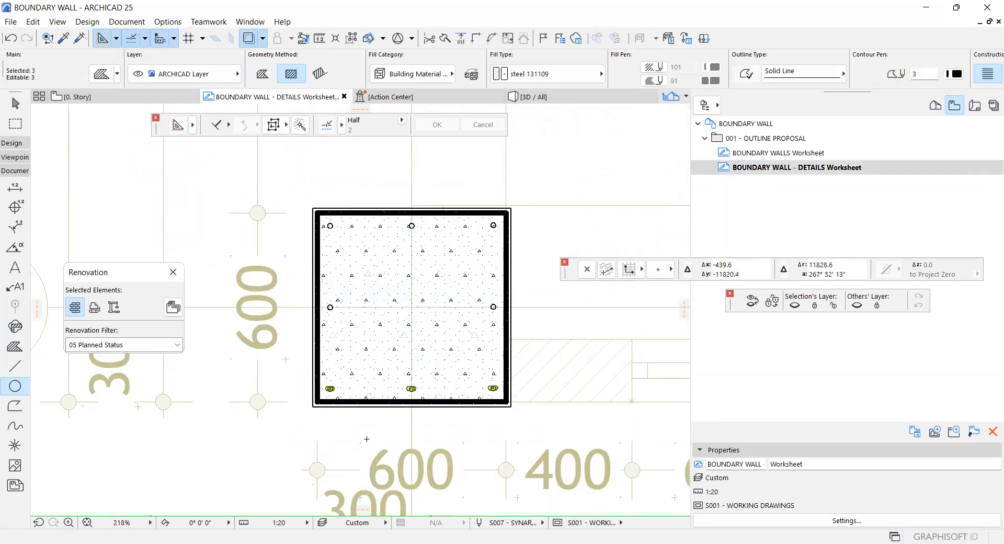
pyautogui.keyDown('shift'); pyautogui.moveTo(286, 180); pyautogui.dragTo(529, 424); pyautogui.keyUp('shift')
pyautogui.hotkey('ctrl', 'shift', 'd')
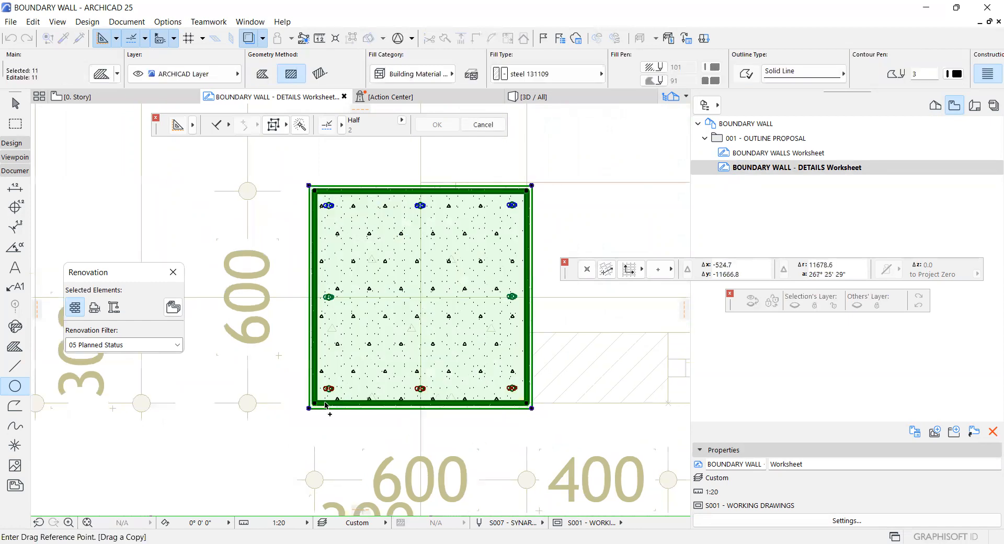
pyautogui.scroll(5, 327, 400)
pyautogui.click(298, 408)
pyautogui.scroll(-8, 298, 408)
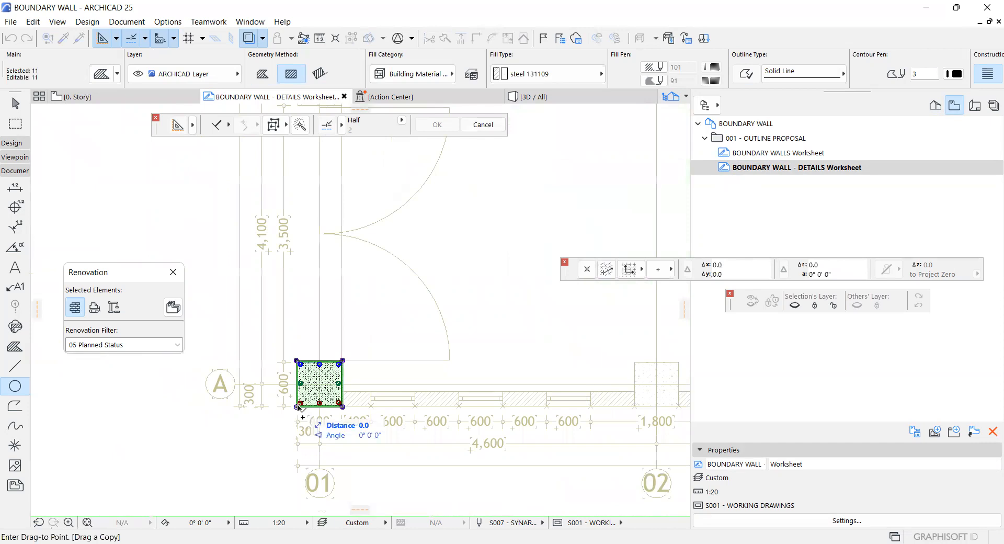
pyautogui.scroll(4, 636, 406)
pyautogui.click(636, 406)
pyautogui.press('Escape')
pyautogui.scroll(-3, 514, 380)
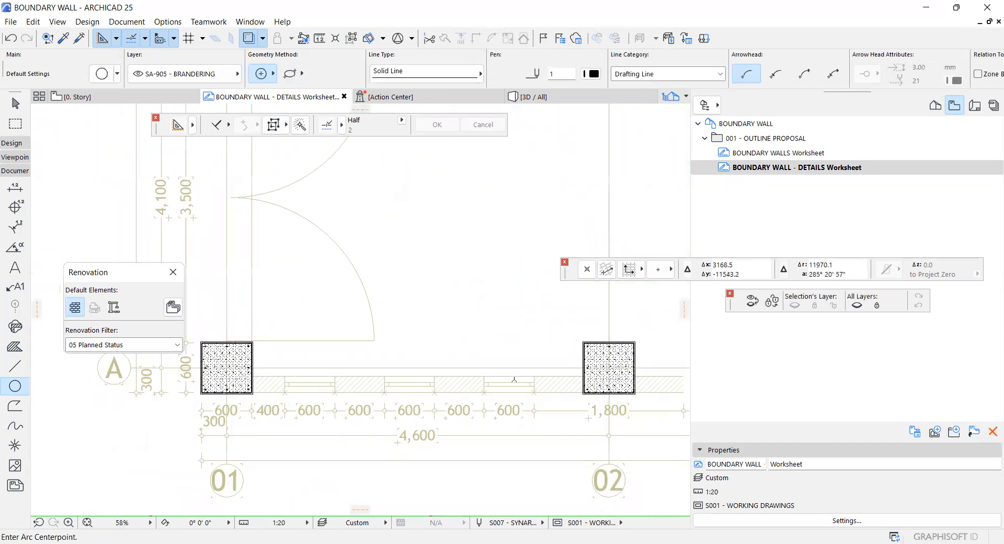
# Draw a rectangular ADUOL - BROWN fill over the traced 400 mm wall segment beside the grid 01 column, using the traced wall's fill settings
pyautogui.hotkey('alt', 'F2')
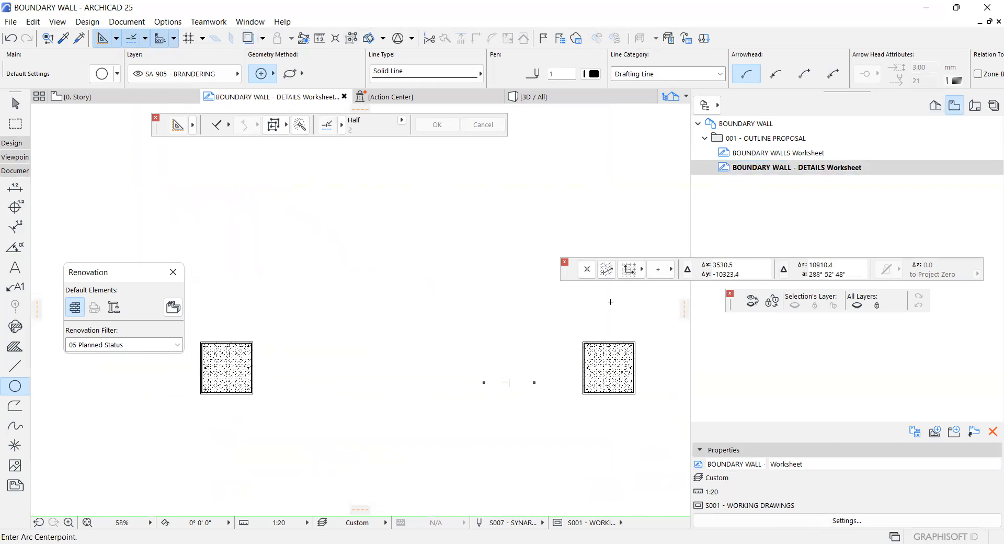
pyautogui.hotkey('alt', 'F2')
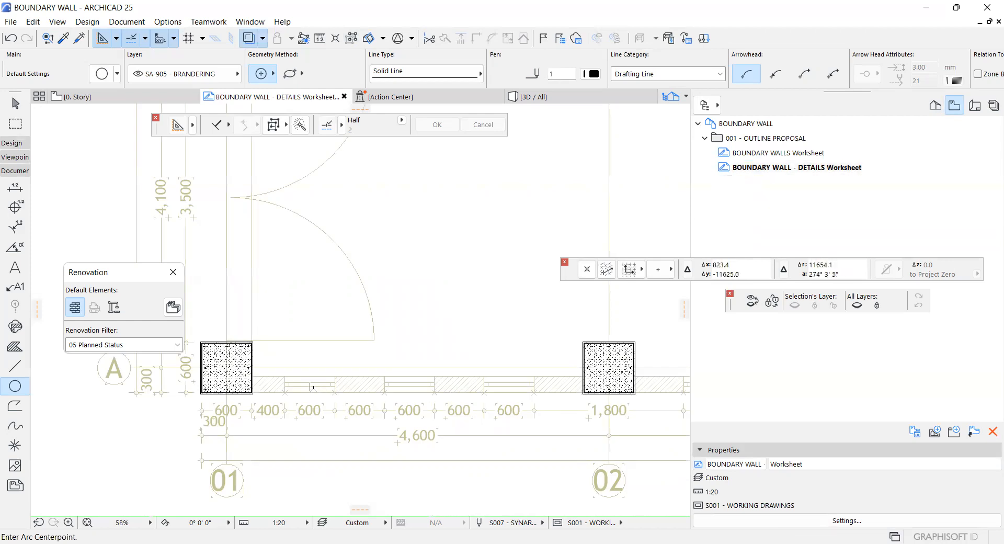
pyautogui.scroll(6, 233, 383)
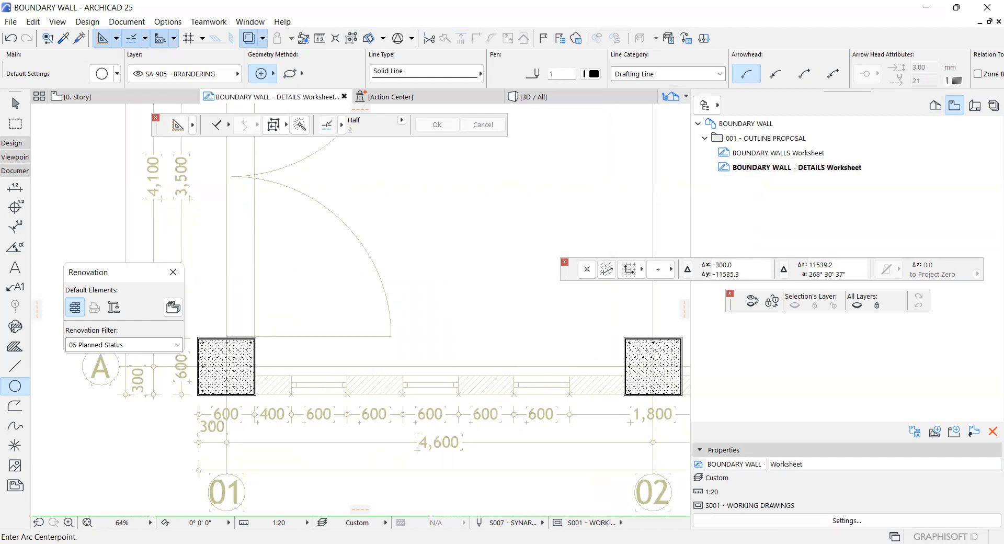
pyautogui.keyDown('alt'); pyautogui.click(245, 387); pyautogui.keyUp('alt')
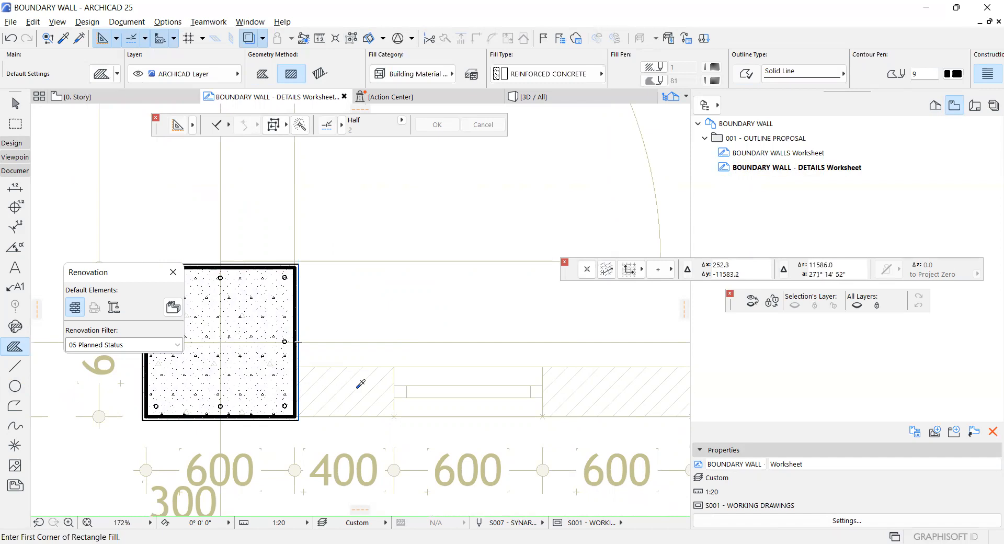
pyautogui.keyDown('alt'); pyautogui.click(399, 372); pyautogui.keyUp('alt')
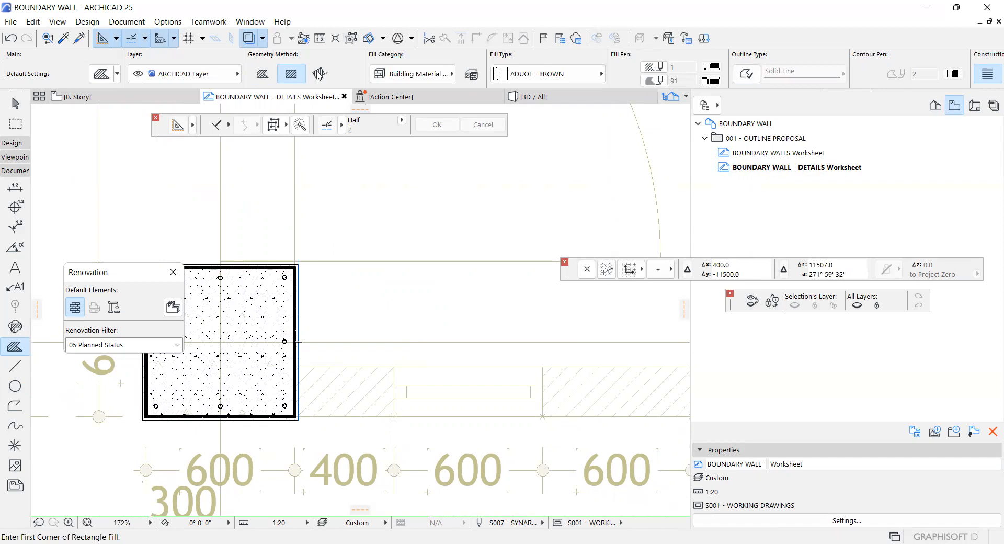
pyautogui.click(394, 414)
pyautogui.scroll(3, 291, 413)
pyautogui.click(288, 412)
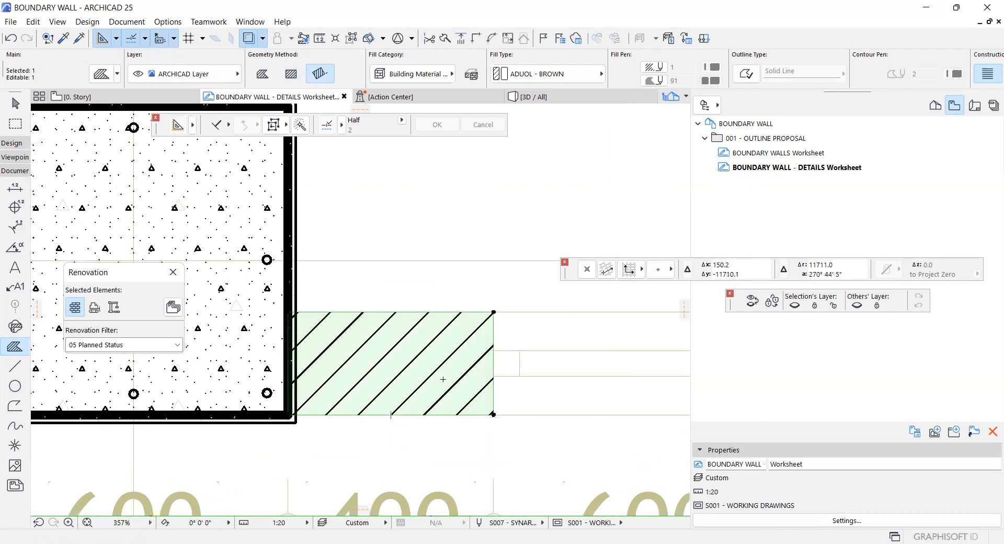
# Set the contour pen of the new wall fill to pen 4
pyautogui.hotkey('ctrl', 't')
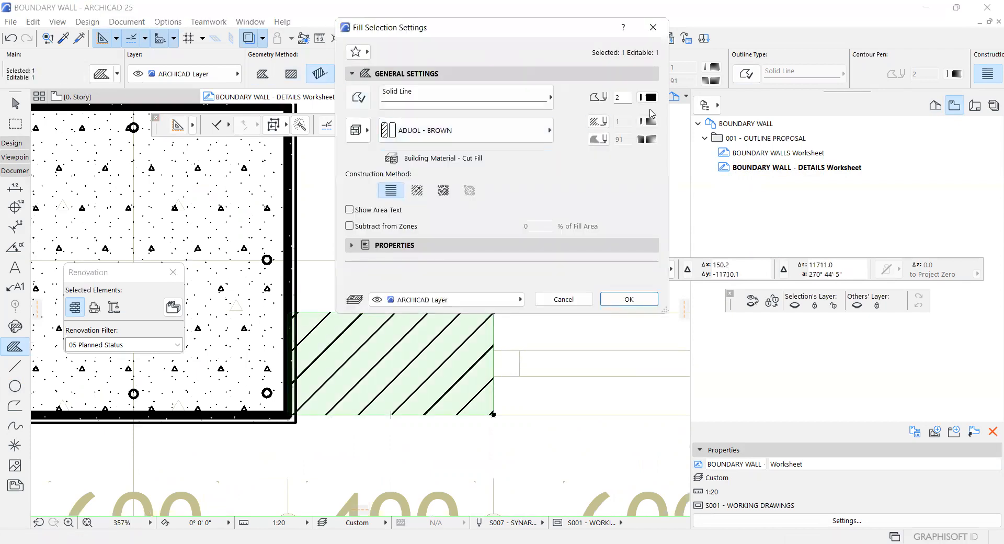
pyautogui.click(655, 99)
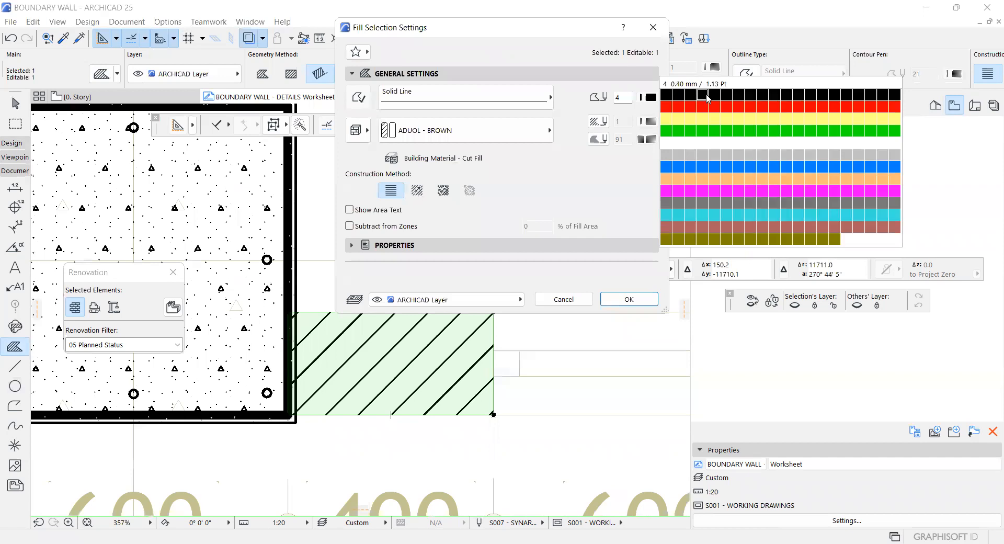
pyautogui.click(705, 96)
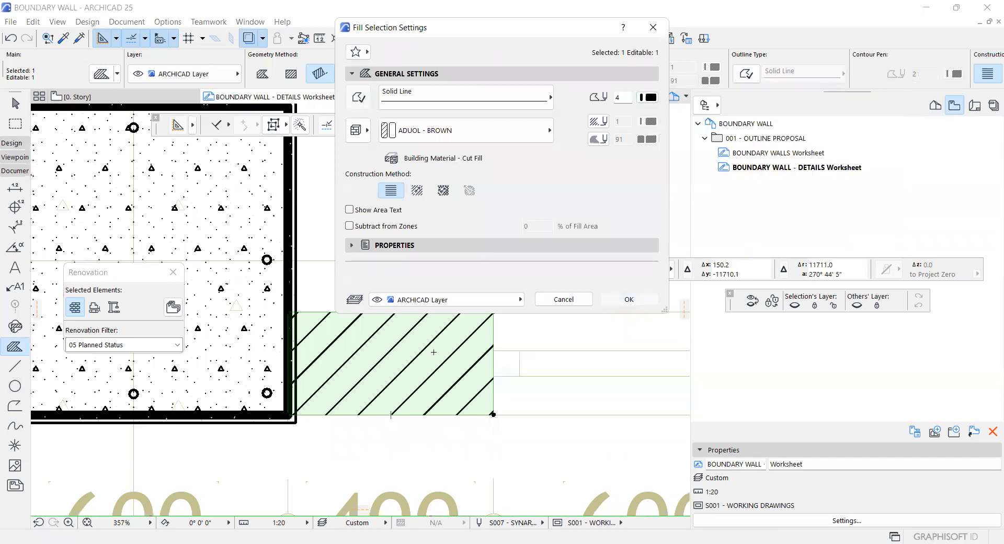
pyautogui.click(630, 299)
pyautogui.scroll(-1, 422, 396)
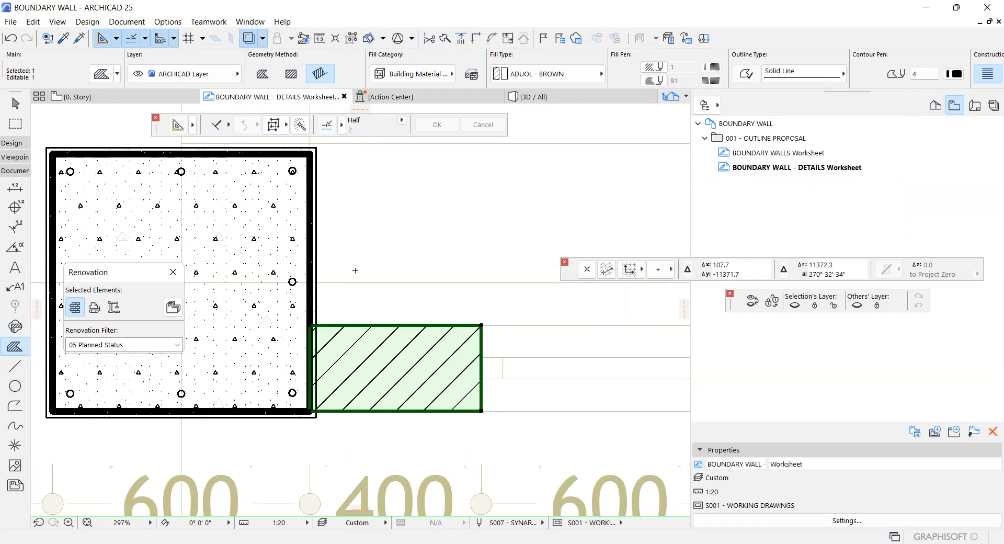
pyautogui.press('Escape')
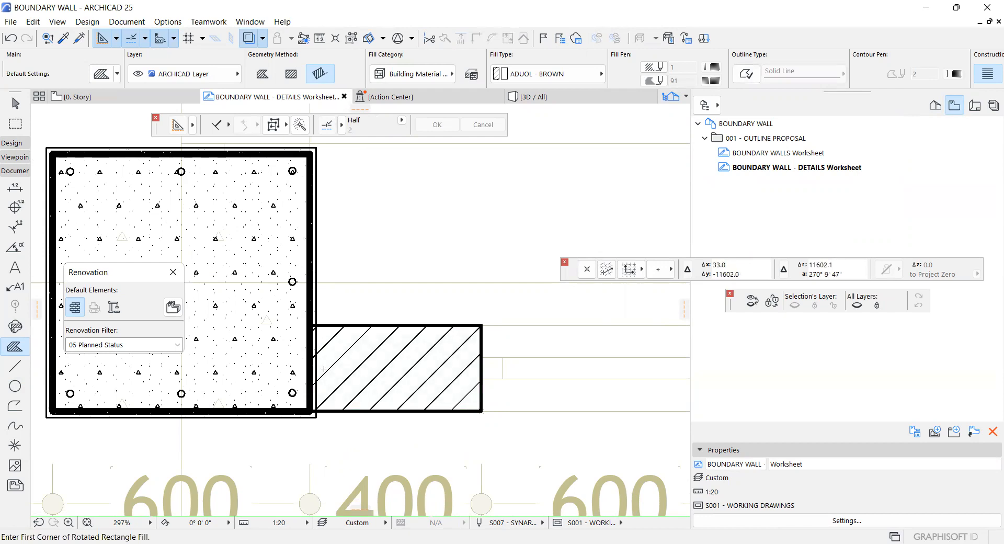
pyautogui.scroll(3, 314, 393)
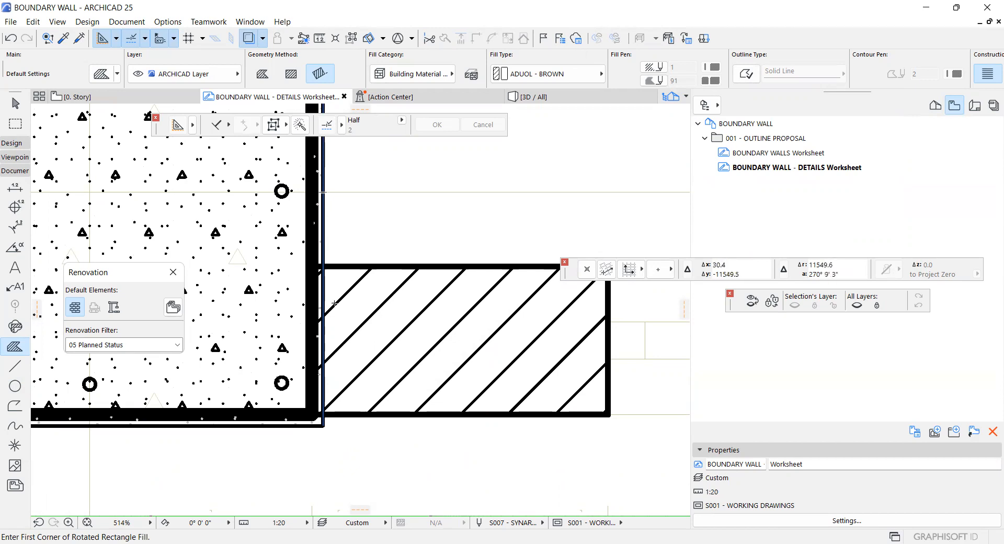
pyautogui.scroll(-5, 335, 303)
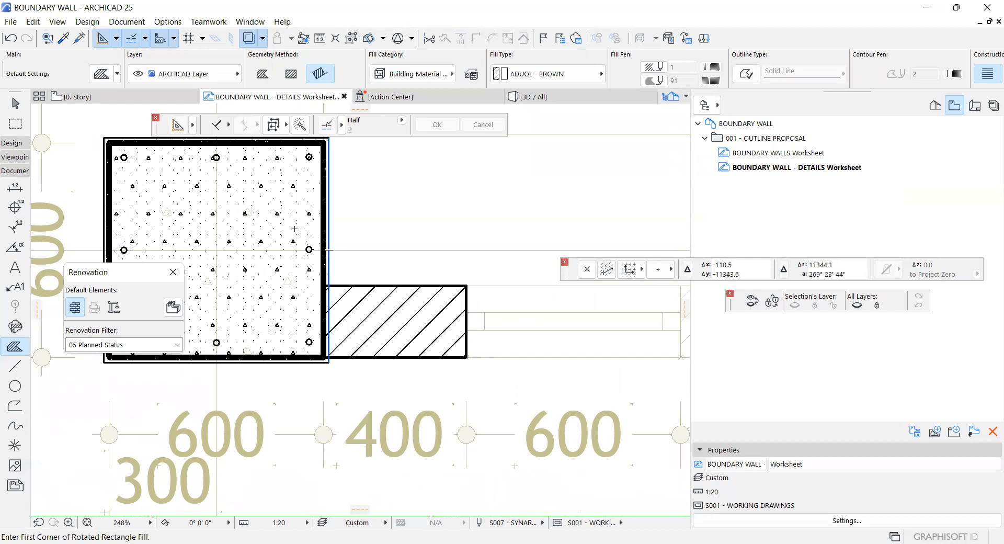
pyautogui.scroll(2, 332, 298)
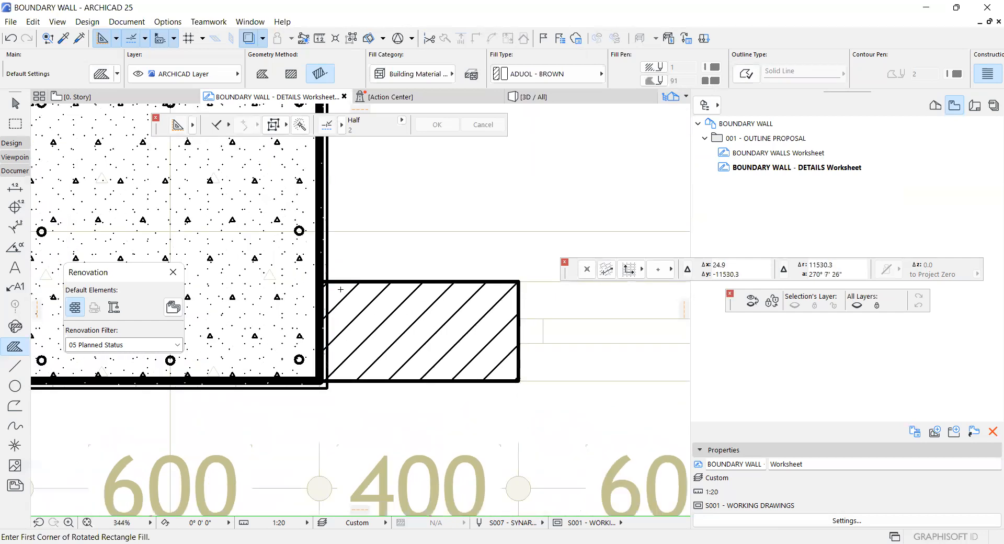
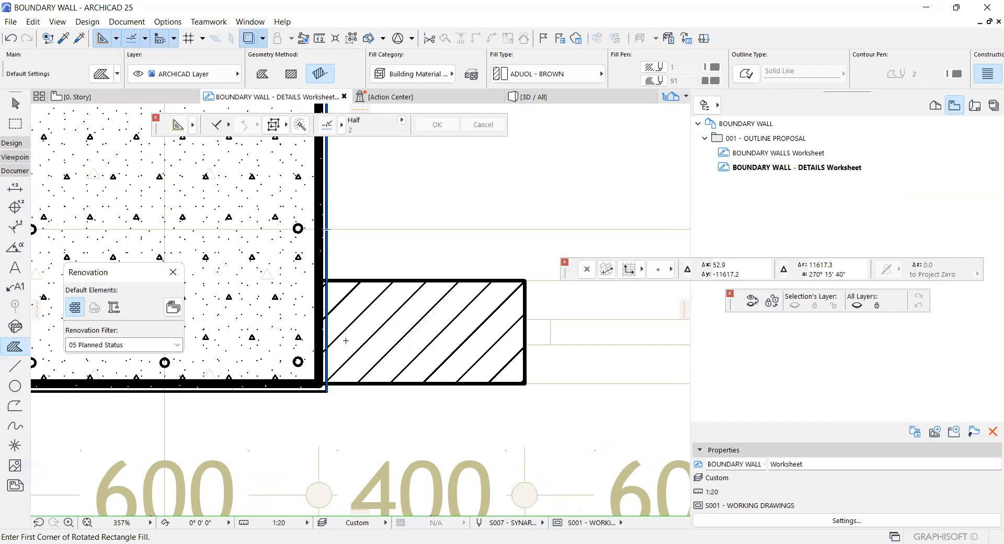
pyautogui.scroll(2, 325, 228)
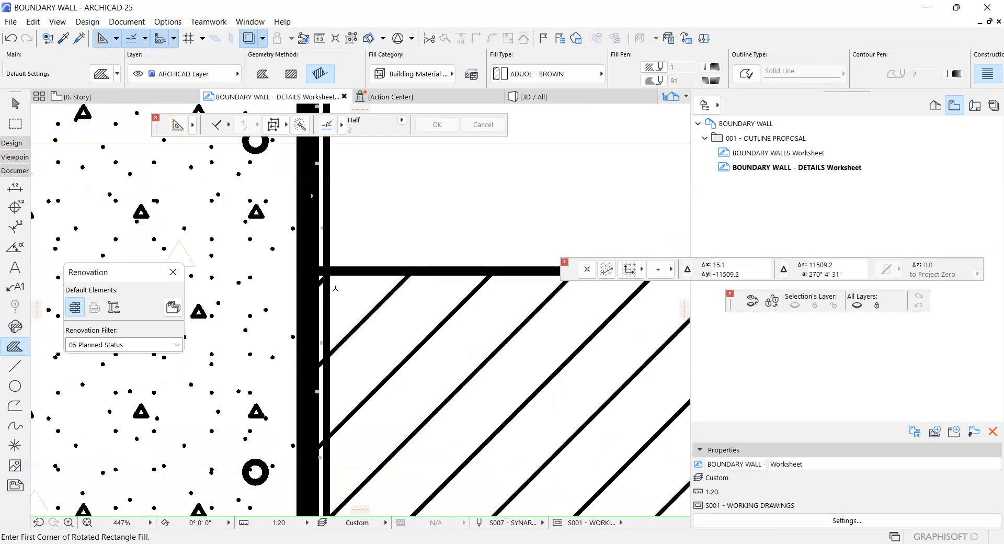
pyautogui.scroll(2, 325, 228)
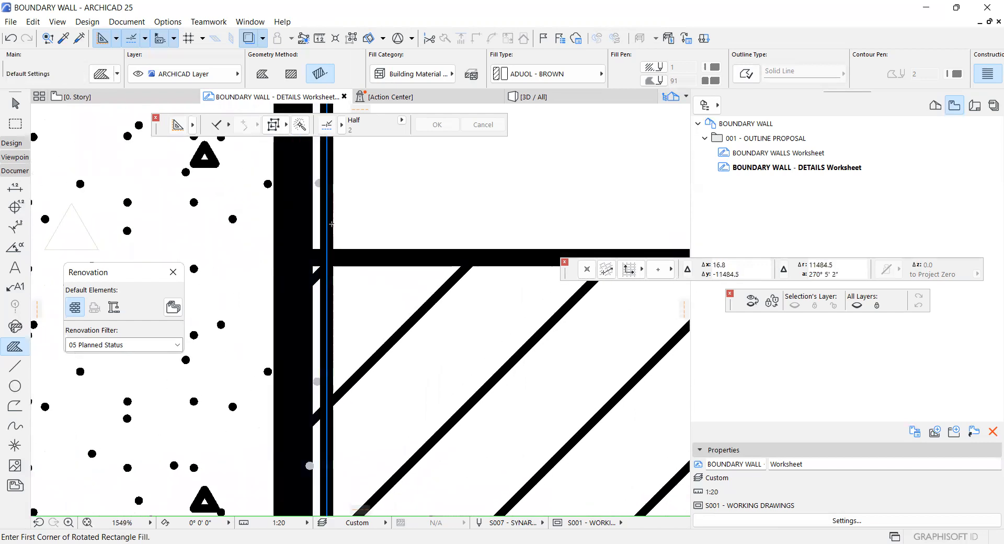
pyautogui.scroll(2, 331, 224)
pyautogui.keyDown('shift'); pyautogui.moveTo(370, 235); pyautogui.dragTo(295, 230); pyautogui.keyUp('shift')
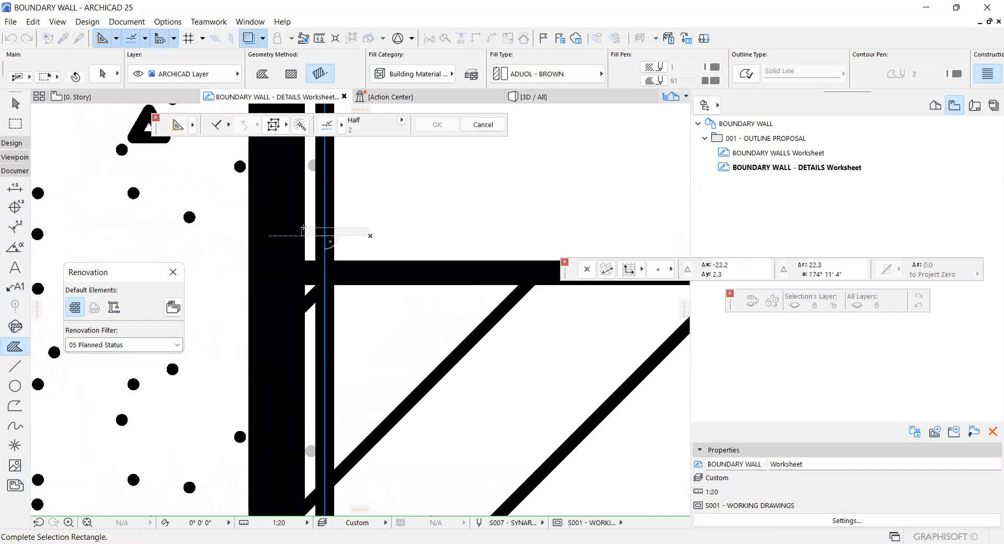
pyautogui.keyDown('shift'); pyautogui.click(297, 230); pyautogui.keyUp('shift')
pyautogui.scroll(-4, 324, 225)
pyautogui.scroll(-1, 324, 224)
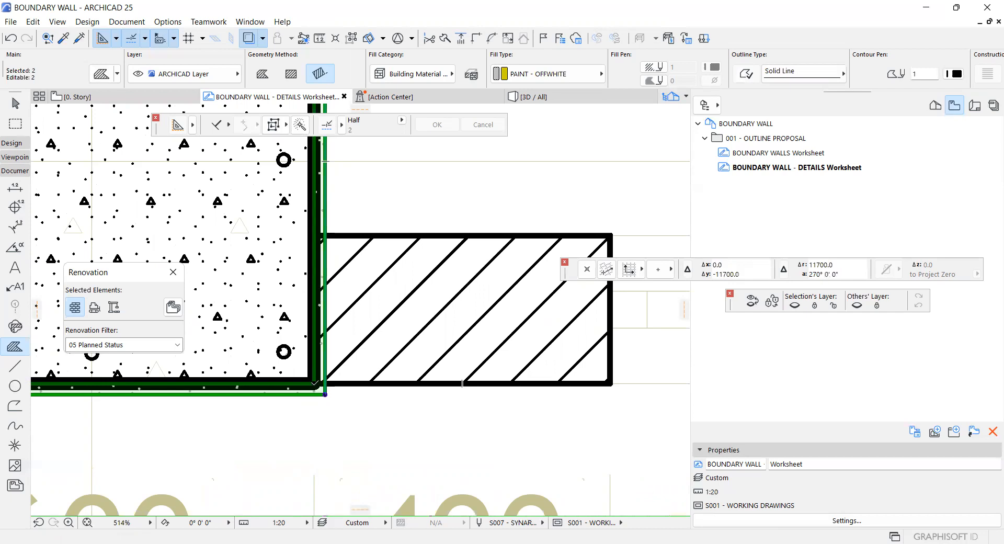
pyautogui.click(315, 383)
pyautogui.click(128, 115)
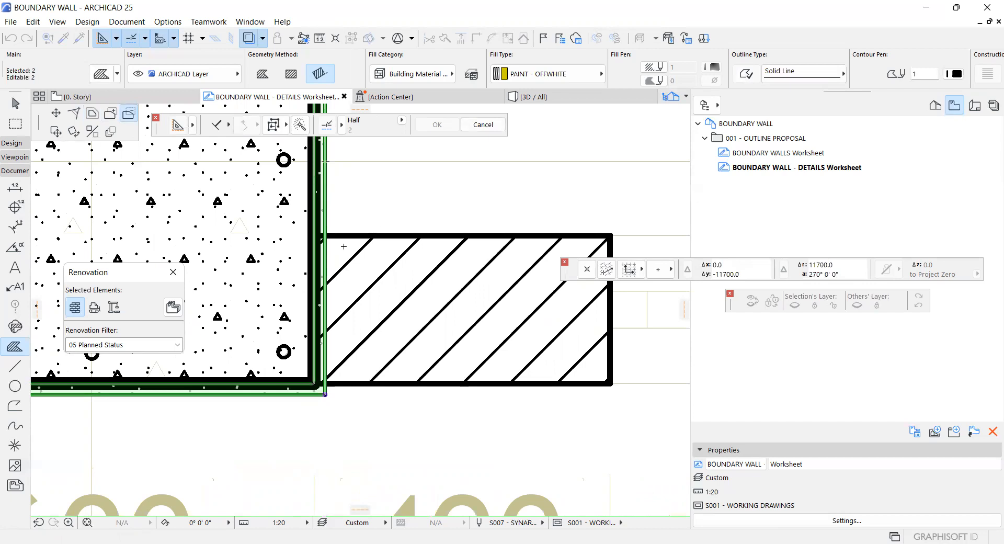
pyautogui.press('Escape')
pyautogui.press('Escape')
# Suspend grouping and select only the column's outer outline line on the side facing the wall fill
pyautogui.keyDown('shift'); pyautogui.click(326, 371); pyautogui.keyUp('shift')
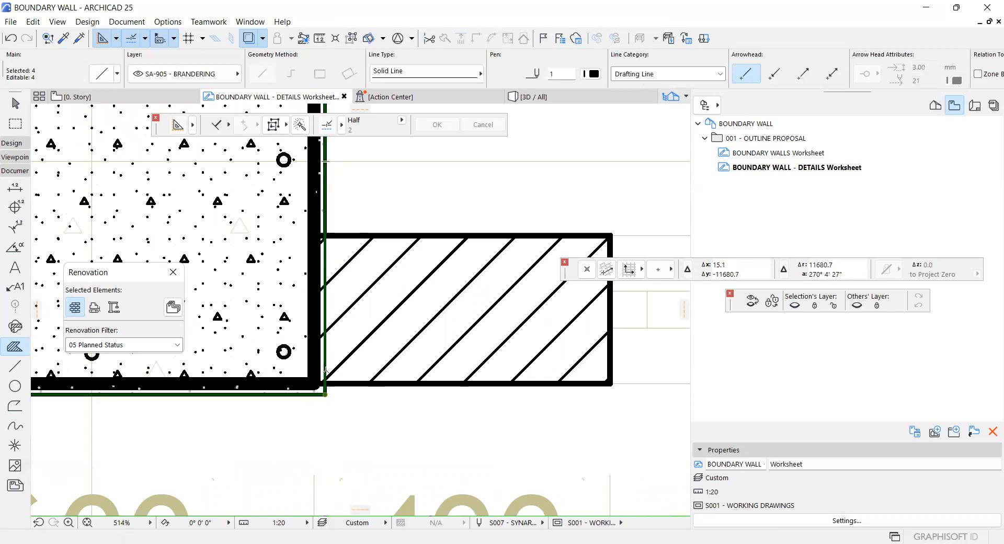
pyautogui.scroll(3, 325, 385)
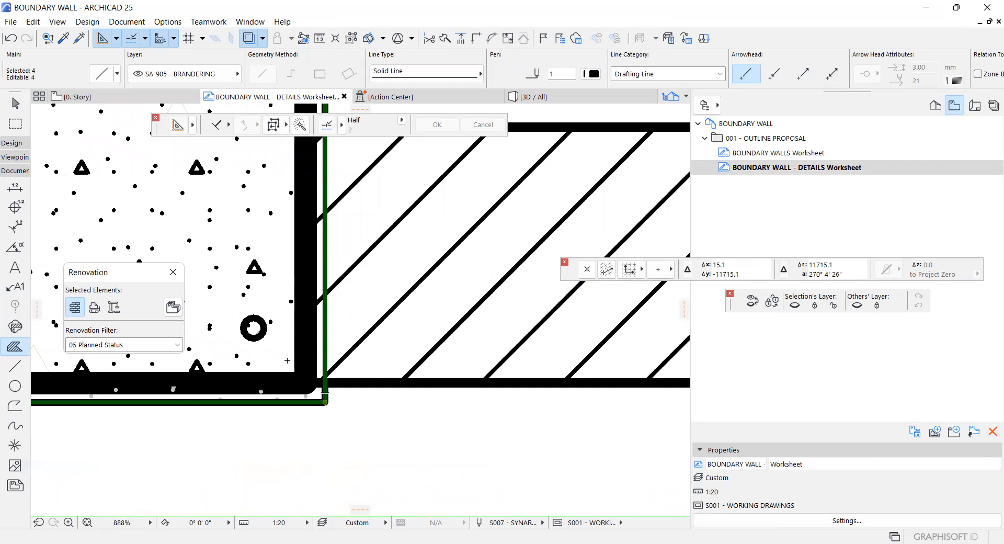
pyautogui.press('Escape')
pyautogui.scroll(1, 294, 392)
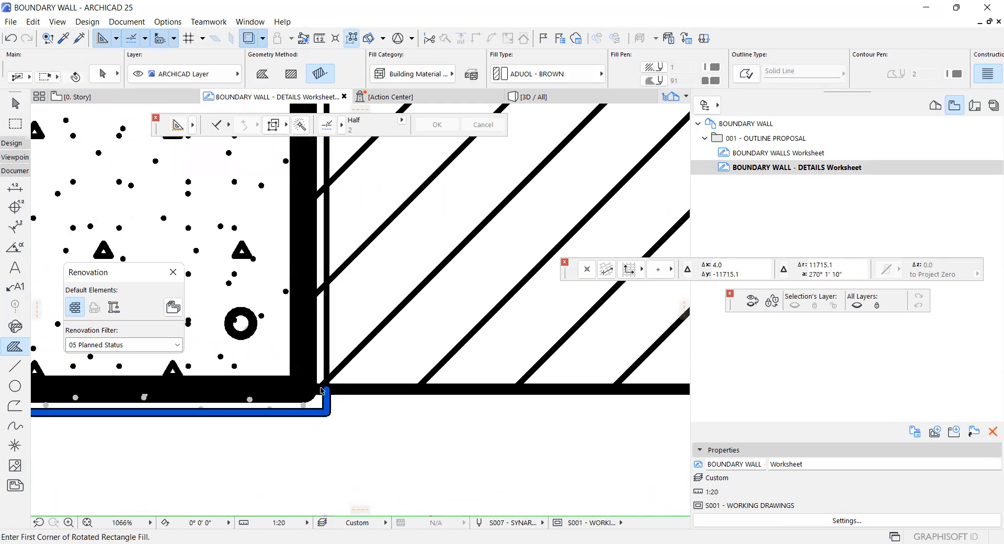
pyautogui.keyDown('shift'); pyautogui.click(327, 360); pyautogui.keyUp('shift')
pyautogui.rightClick(328, 361)
pyautogui.click(15, 346)
pyautogui.scroll(-3, 271, 425)
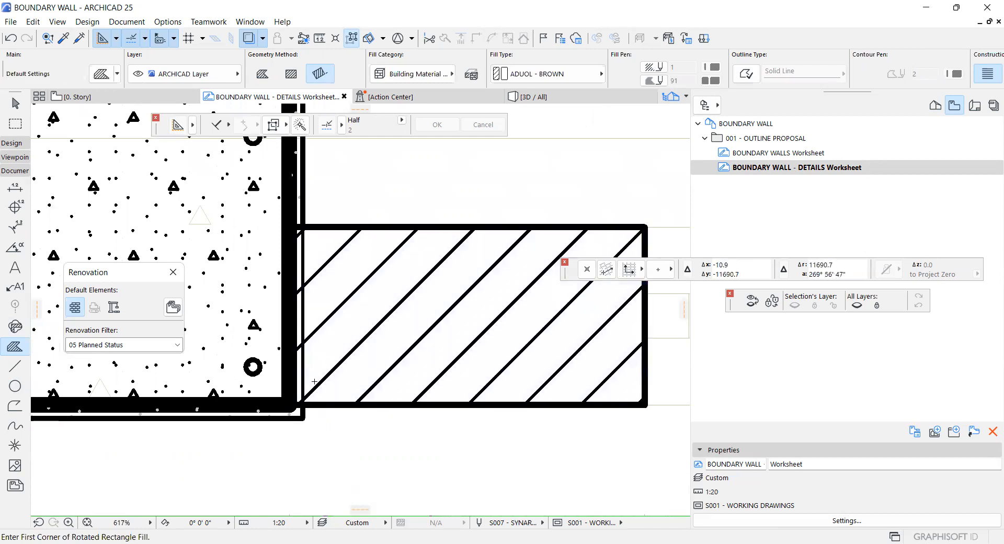
pyautogui.scroll(2, 280, 384)
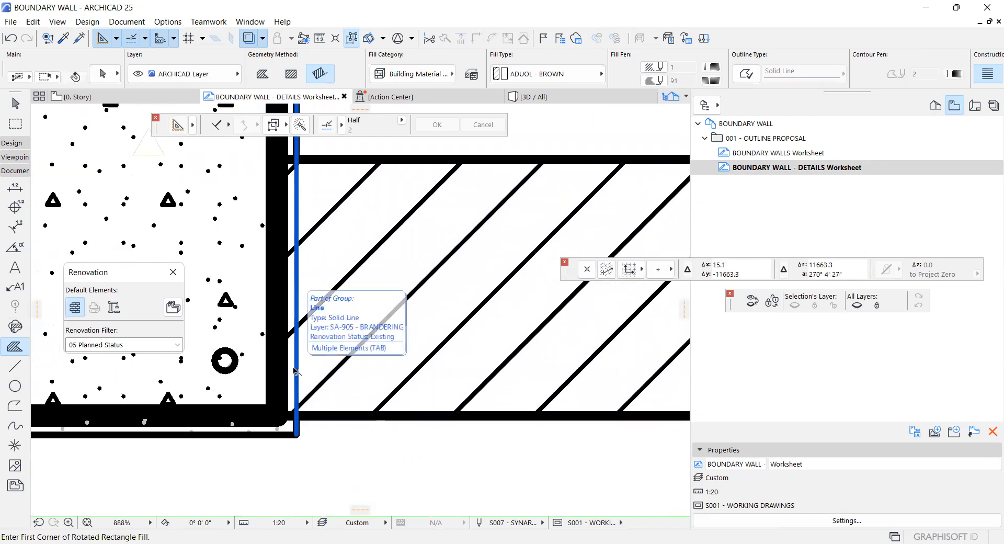
pyautogui.keyDown('shift'); pyautogui.click(296, 372); pyautogui.keyUp('shift')
pyautogui.scroll(-4, 307, 386)
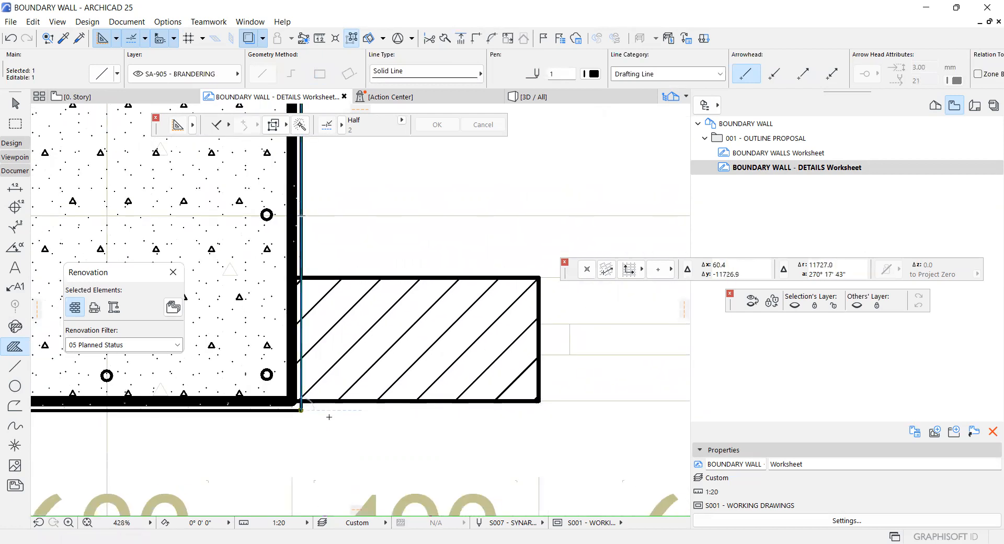
pyautogui.press('Escape')
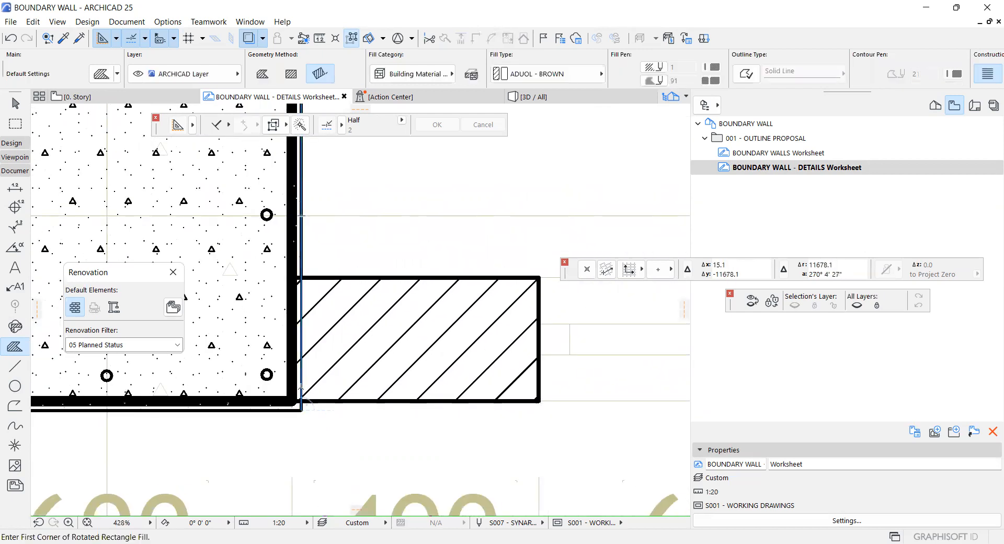
pyautogui.keyDown('shift'); pyautogui.click(301, 387); pyautogui.keyUp('shift')
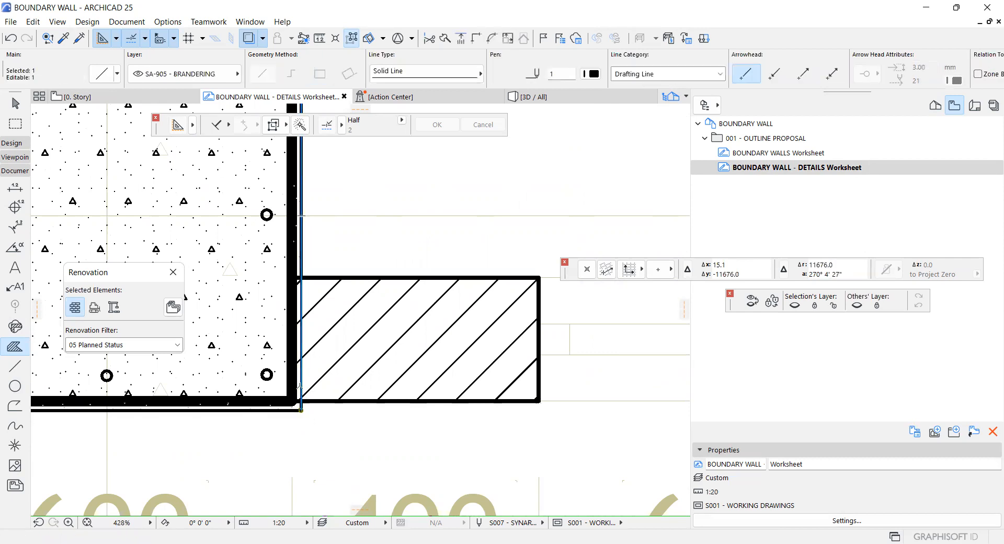
pyautogui.press('Escape')
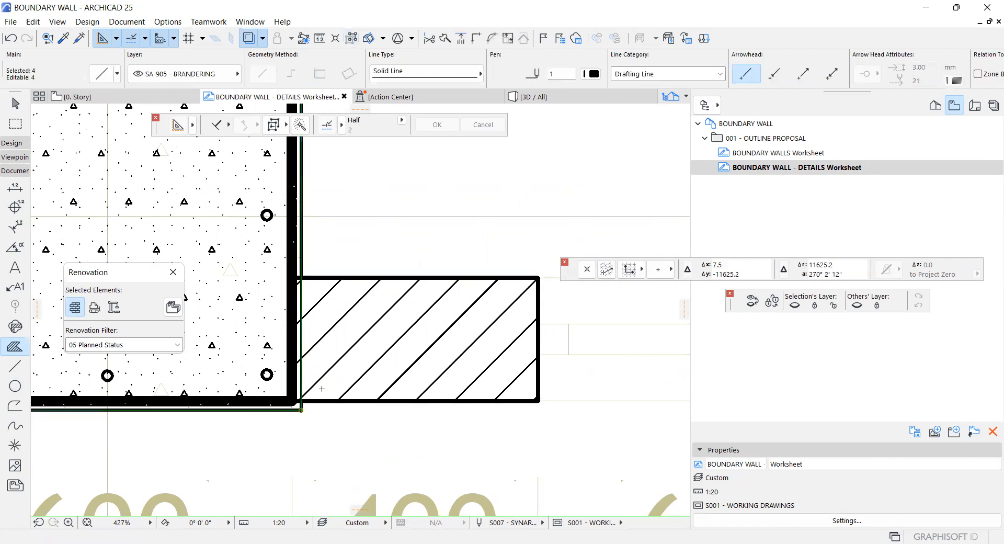
pyautogui.scroll(-2, 312, 377)
pyautogui.keyDown('shift'); pyautogui.click(278, 405); pyautogui.keyUp('shift')
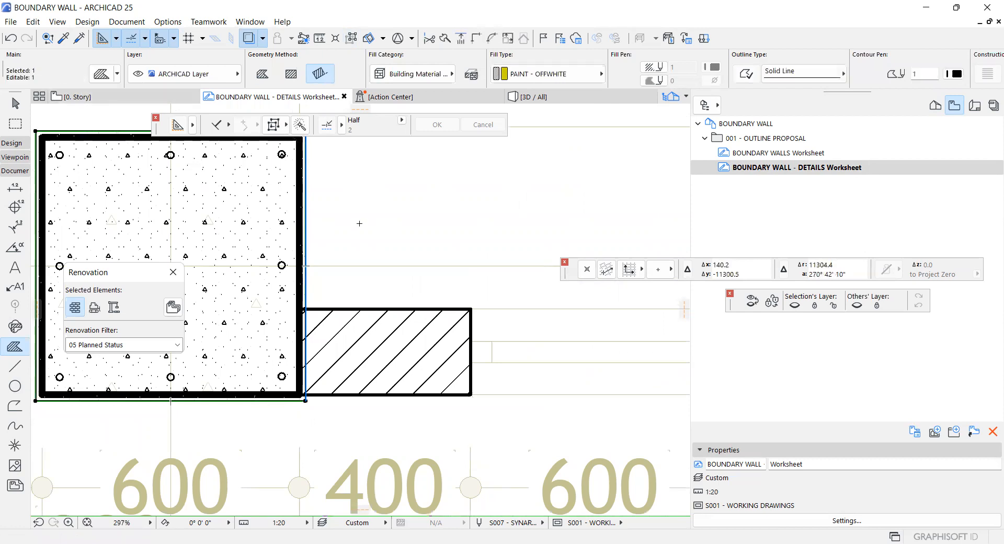
pyautogui.press('Escape')
pyautogui.click(15, 366)
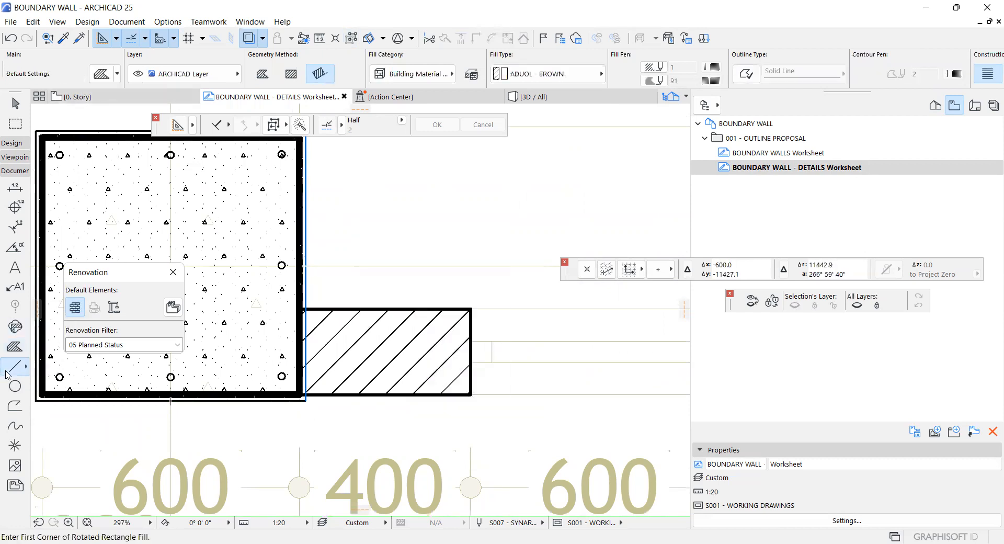
pyautogui.scroll(3, 246, 395)
pyautogui.hotkey('ctrl', 'a')
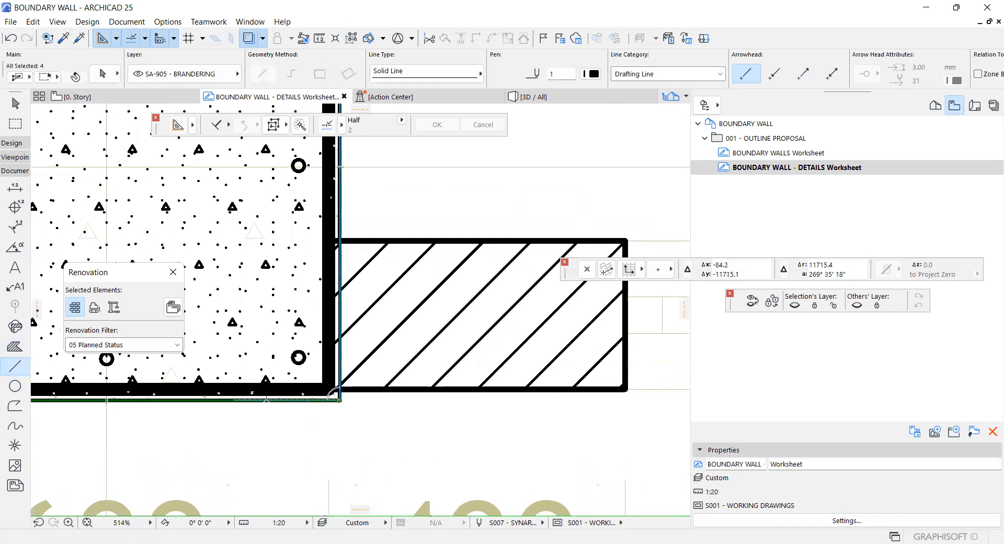
pyautogui.scroll(-2, 255, 426)
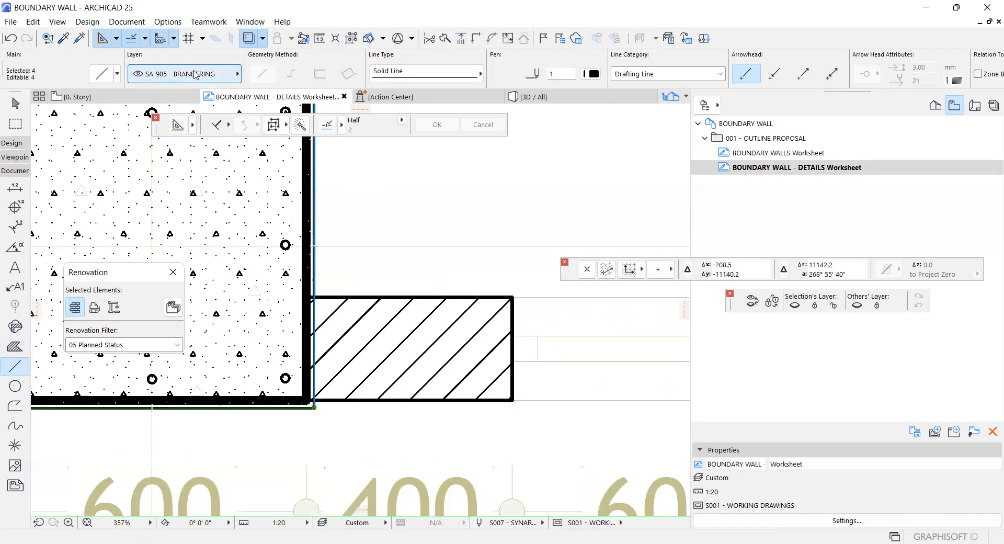
pyautogui.click(195, 75)
pyautogui.scroll(10, 523, 345)
pyautogui.scroll(15, 539, 162)
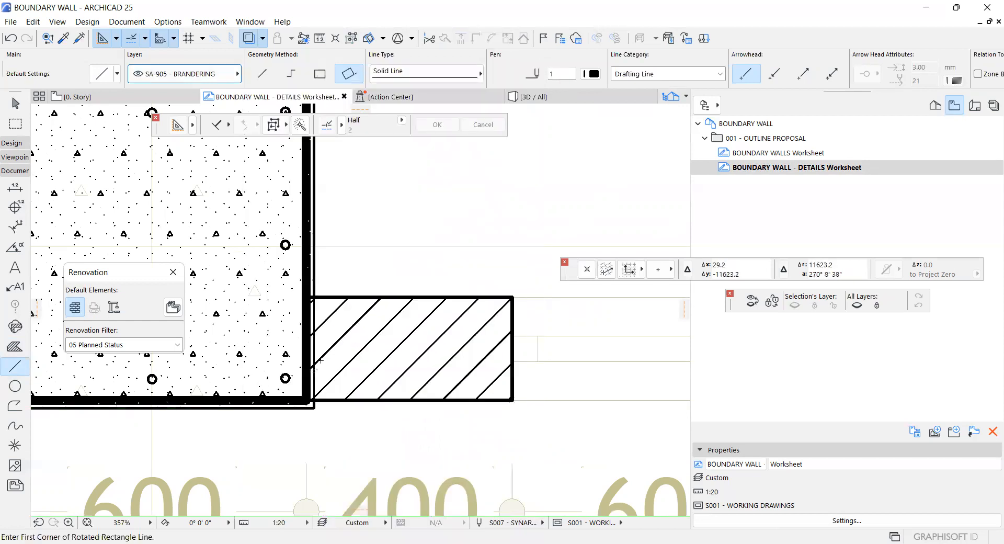
pyautogui.keyDown('shift'); pyautogui.click(315, 370); pyautogui.keyUp('shift')
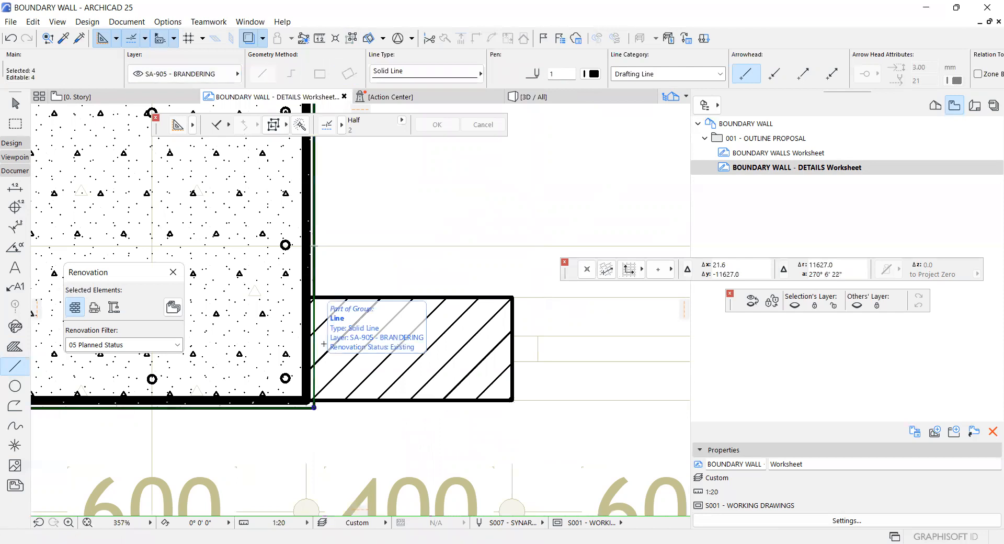
pyautogui.click(212, 79)
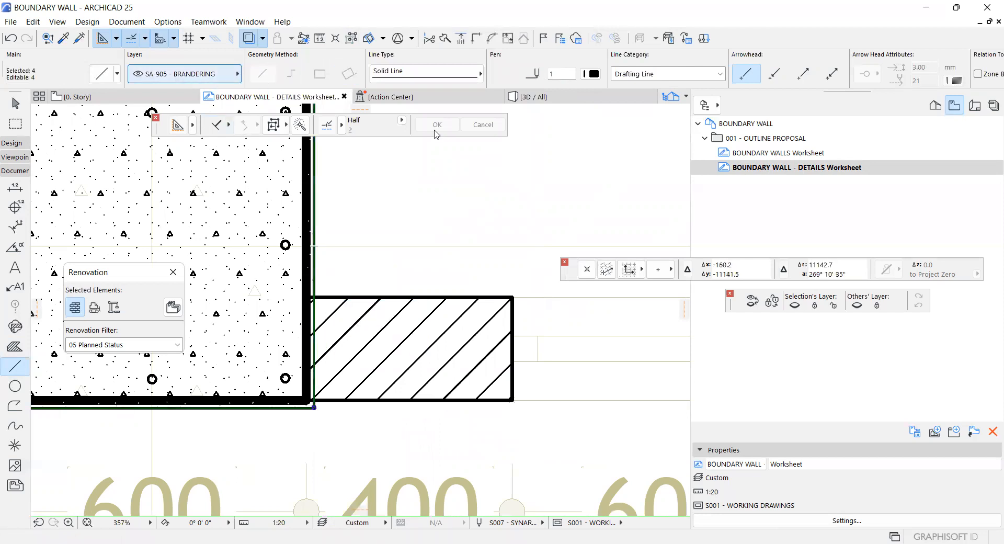
pyautogui.moveTo(538, 386); pyautogui.dragTo(569, 83)
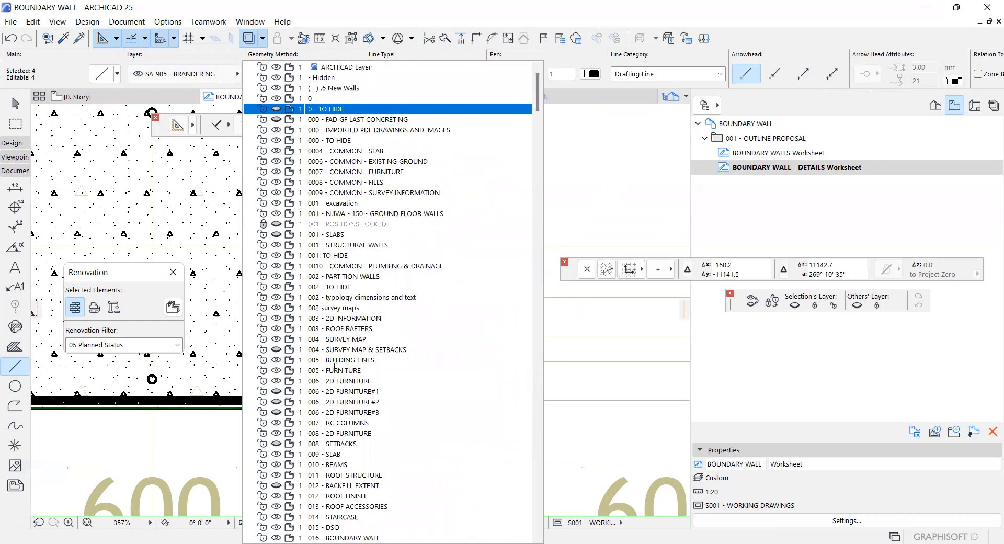
pyautogui.press('Escape')
pyautogui.press('Escape')
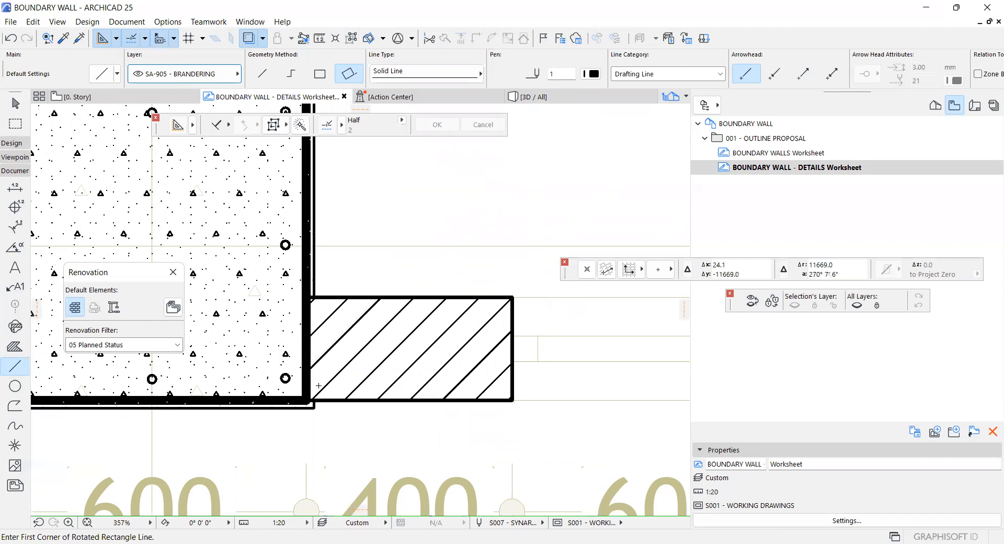
# Turn off the True Line Weight display so the detail shows hairline contours
pyautogui.scroll(-2, 318, 386)
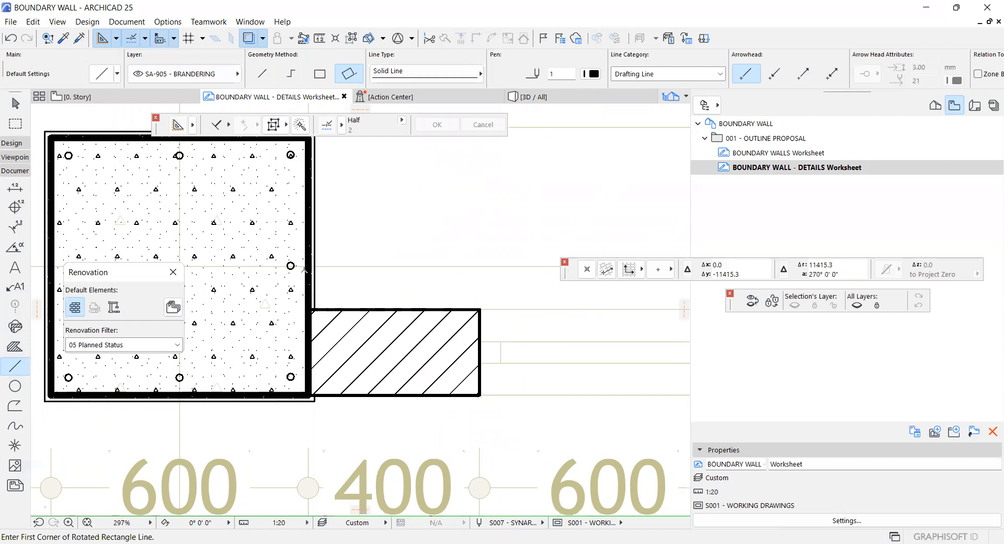
pyautogui.rightClick(344, 225)
pyautogui.click(393, 273)
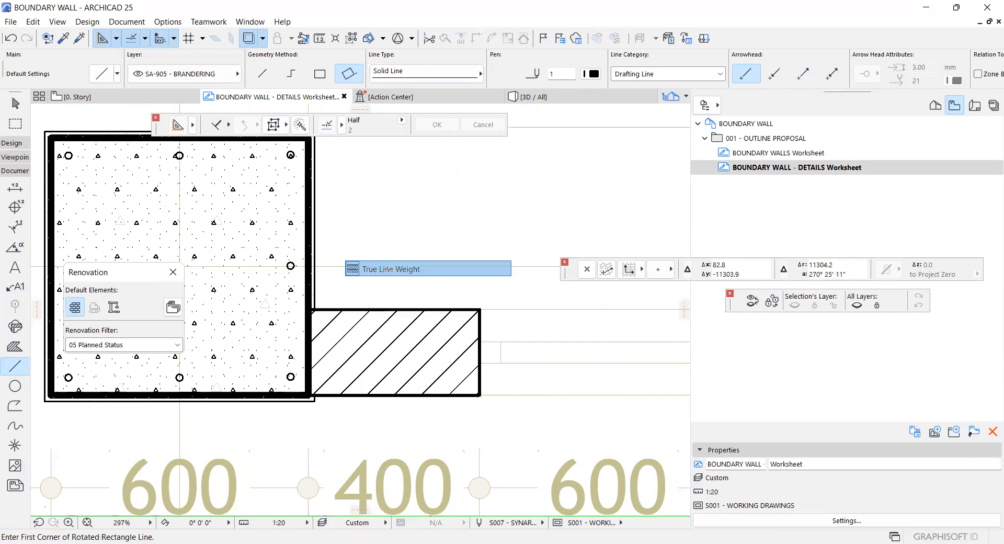
pyautogui.scroll(5, 268, 305)
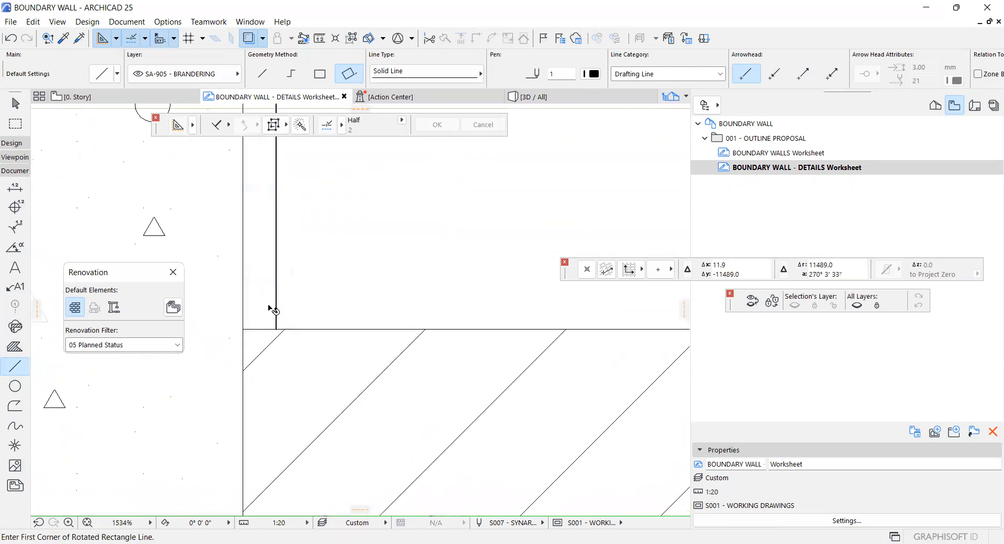
pyautogui.keyDown('shift'); pyautogui.click(269, 306); pyautogui.keyUp('shift')
pyautogui.scroll(-3, 272, 301)
pyautogui.scroll(-2, 275, 296)
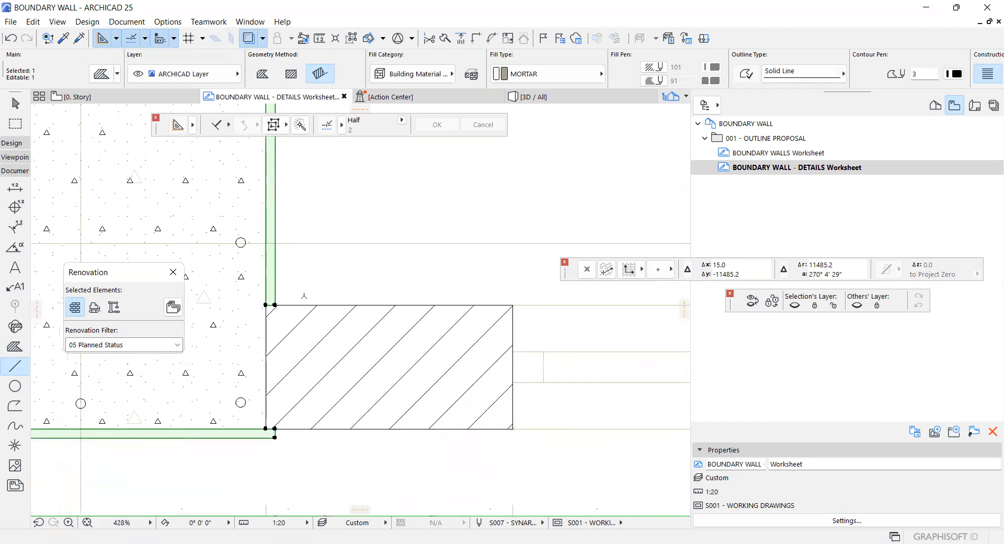
pyautogui.press('Escape')
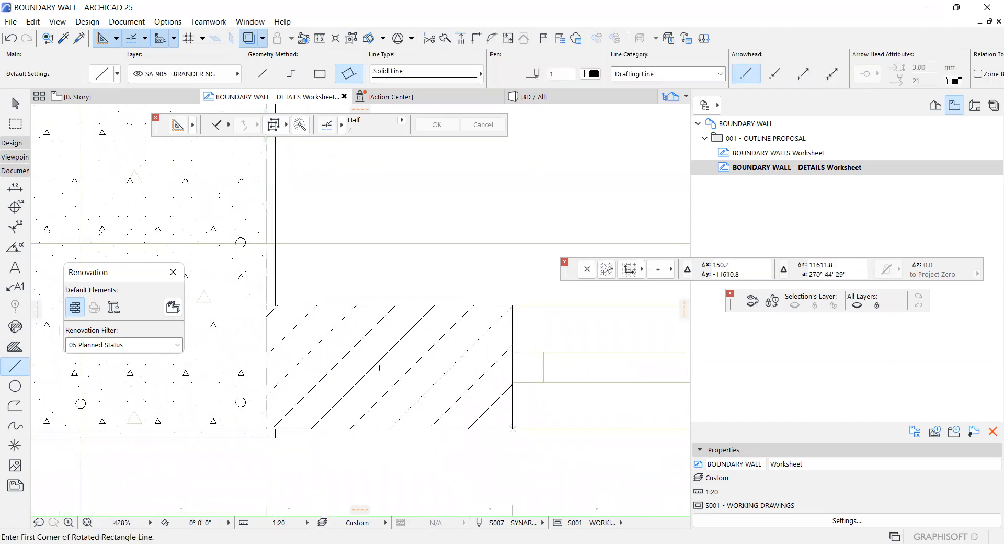
# Pick up the wall fill's settings and extend the column's MORTAR fill along the wall's lower face to 15 mm beyond its far end
pyautogui.keyDown('alt'); pyautogui.click(392, 359); pyautogui.keyUp('alt')
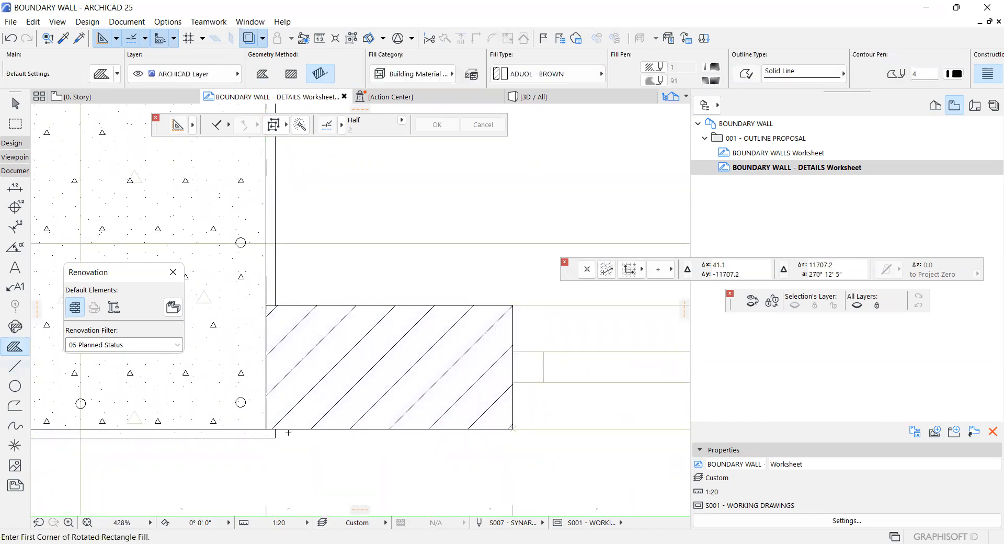
pyautogui.scroll(7, 303, 422)
pyautogui.scroll(3, 265, 433)
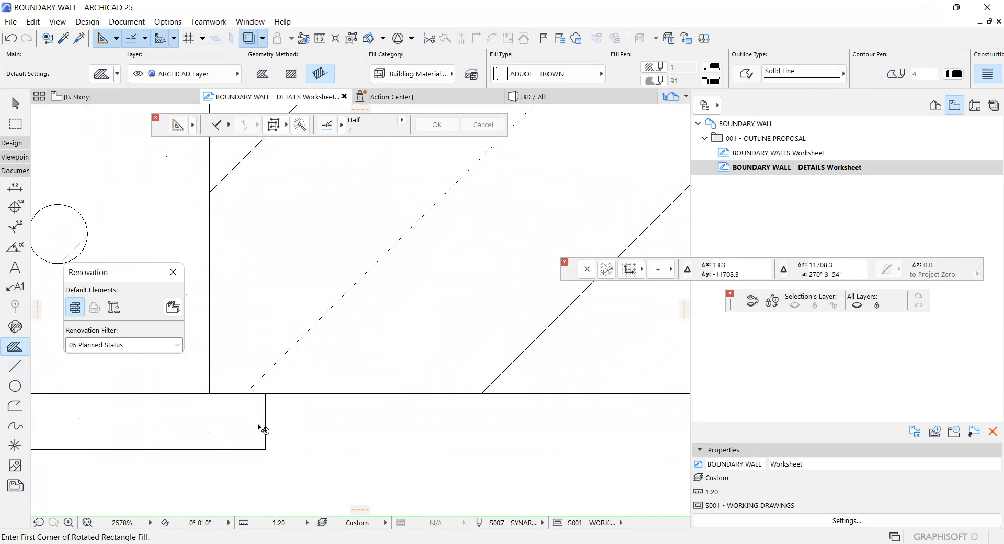
pyautogui.keyDown('shift'); pyautogui.click(265, 419); pyautogui.keyUp('shift')
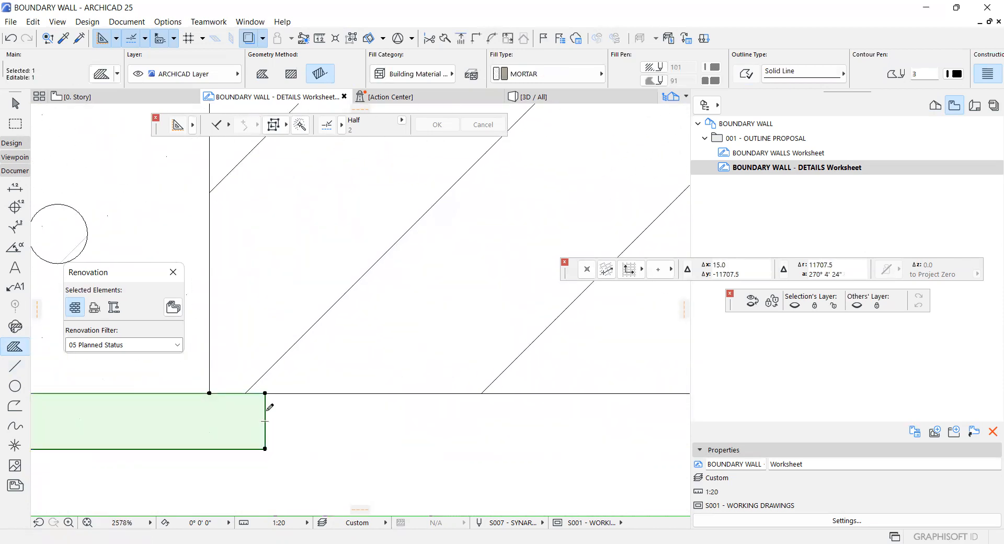
pyautogui.click(110, 114)
pyautogui.scroll(-10, 189, 369)
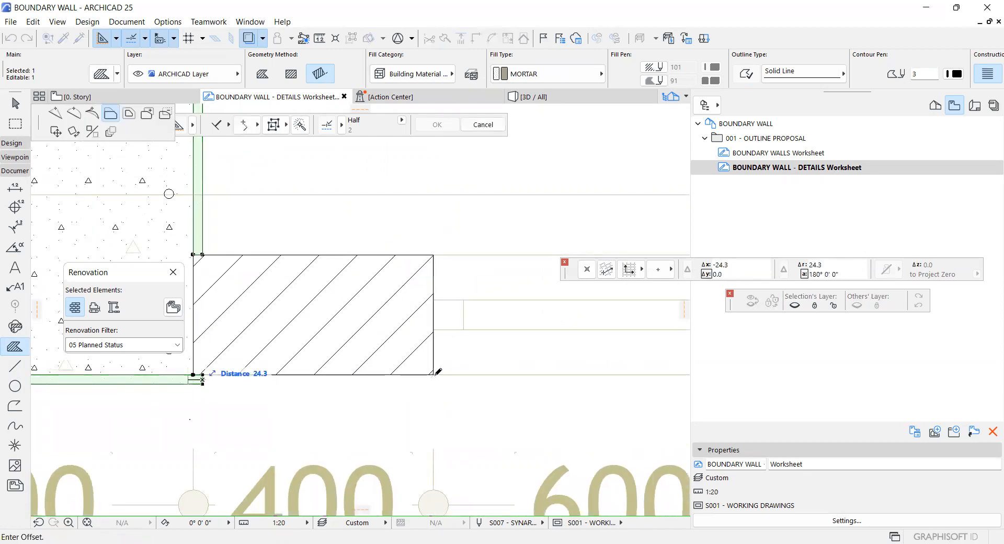
pyautogui.scroll(5, 435, 373)
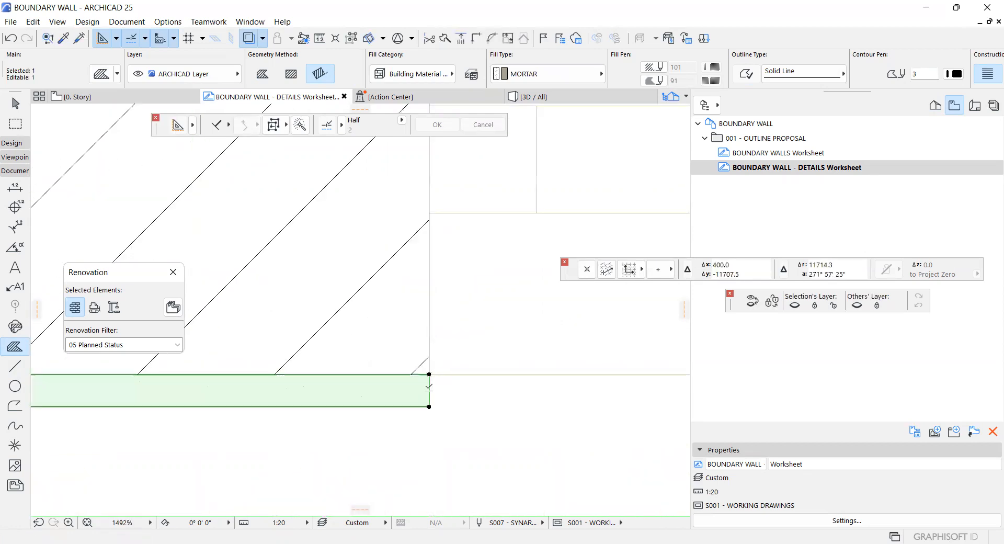
pyautogui.click(429, 391)
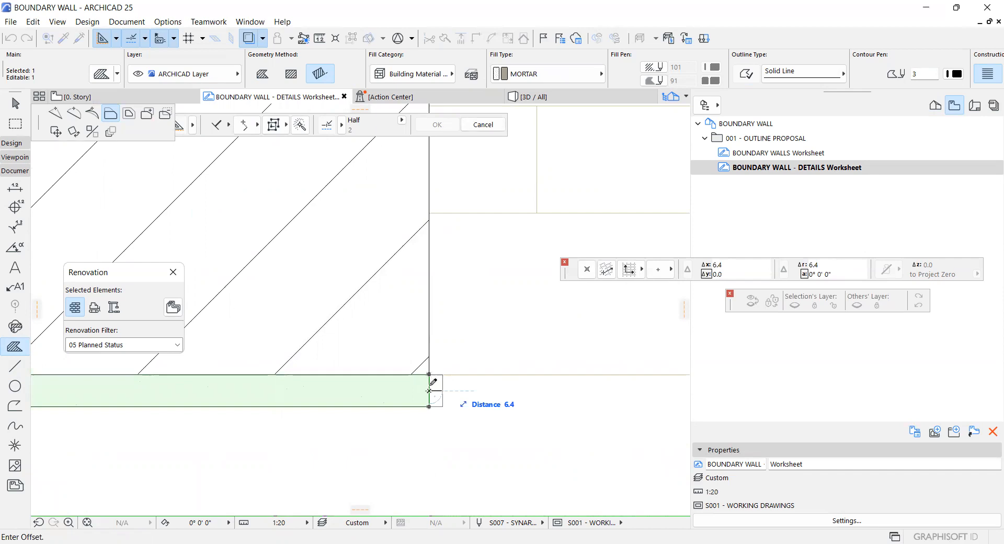
# Add a 15 mm wide strip to the mortar fill along the wall's far end, up to the wall's upper corner
pyautogui.click(461, 374)
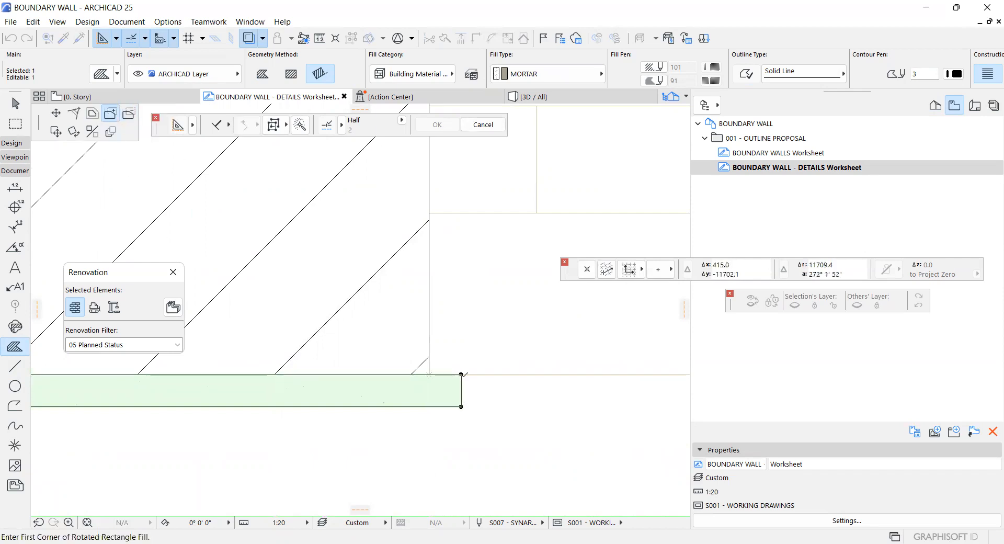
pyautogui.click(431, 375)
pyautogui.scroll(-4, 415, 432)
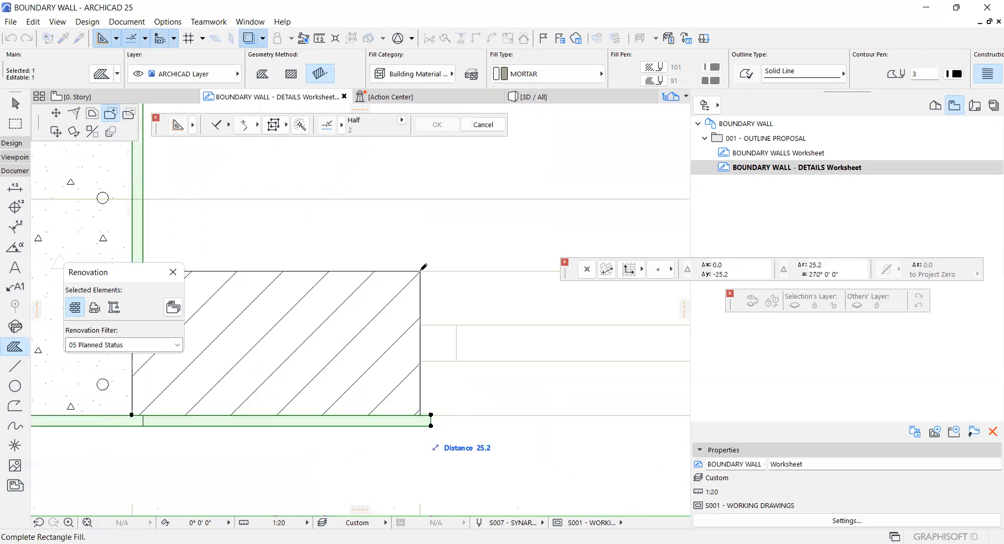
pyautogui.scroll(3, 426, 271)
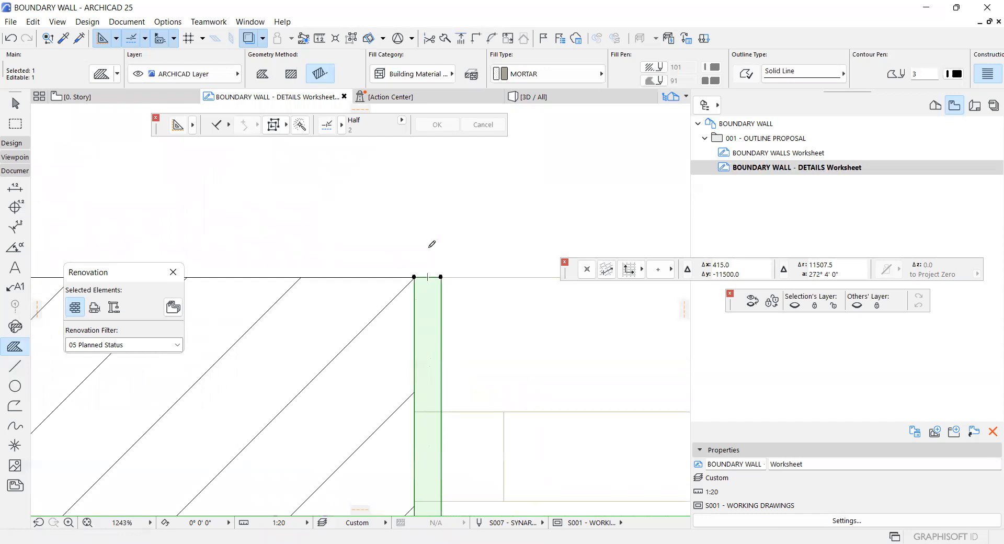
# Add a 15 mm thick strip to the mortar fill along the wall's upper face, running back to the column's mortar
pyautogui.click(441, 277)
pyautogui.write('15')
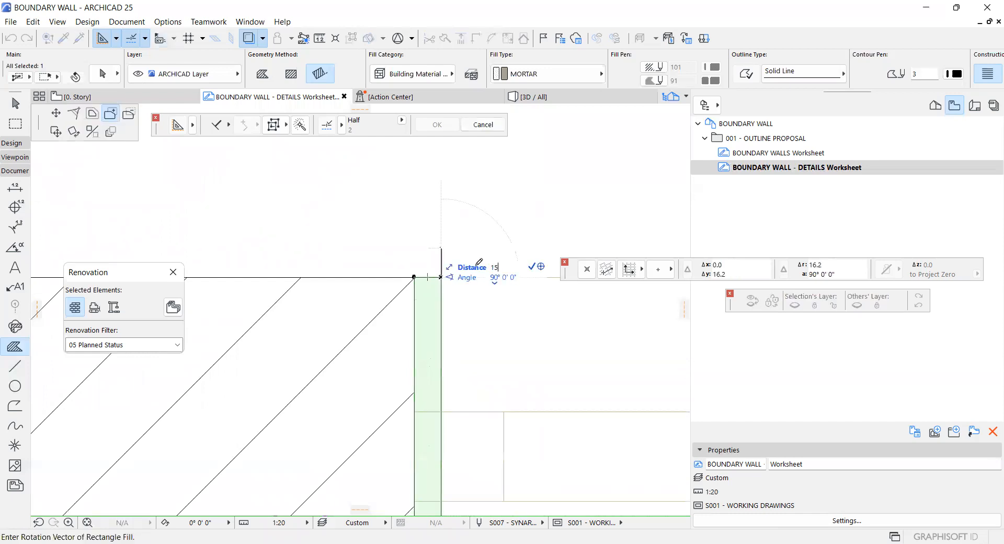
pyautogui.press('Return')
pyautogui.scroll(-4, 475, 266)
pyautogui.scroll(6, 296, 270)
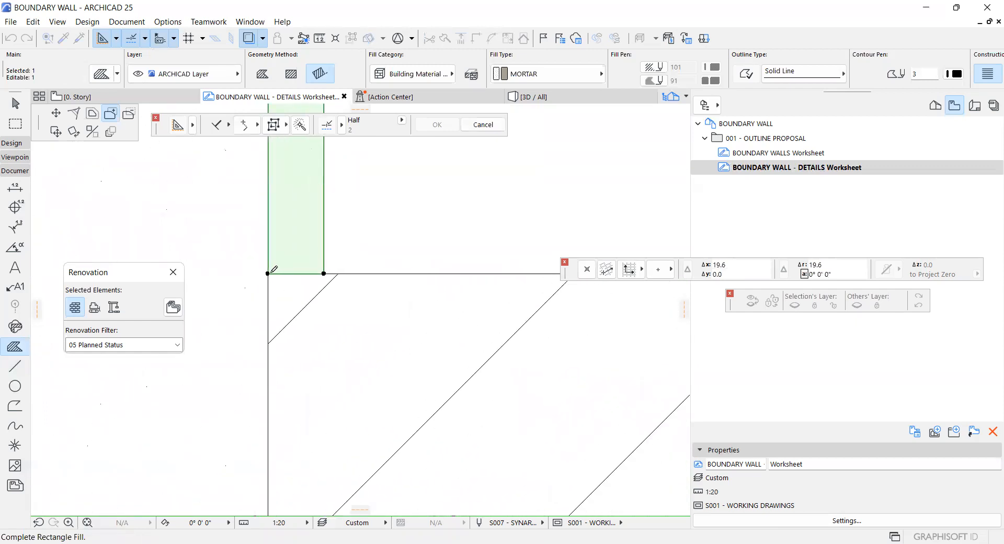
pyautogui.click(287, 329)
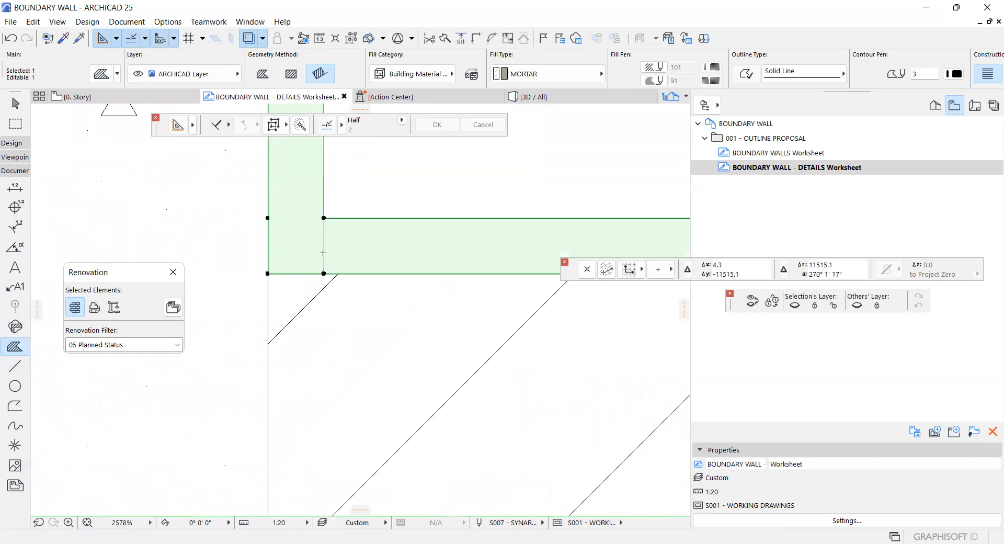
pyautogui.press('Escape')
pyautogui.scroll(-3, 324, 251)
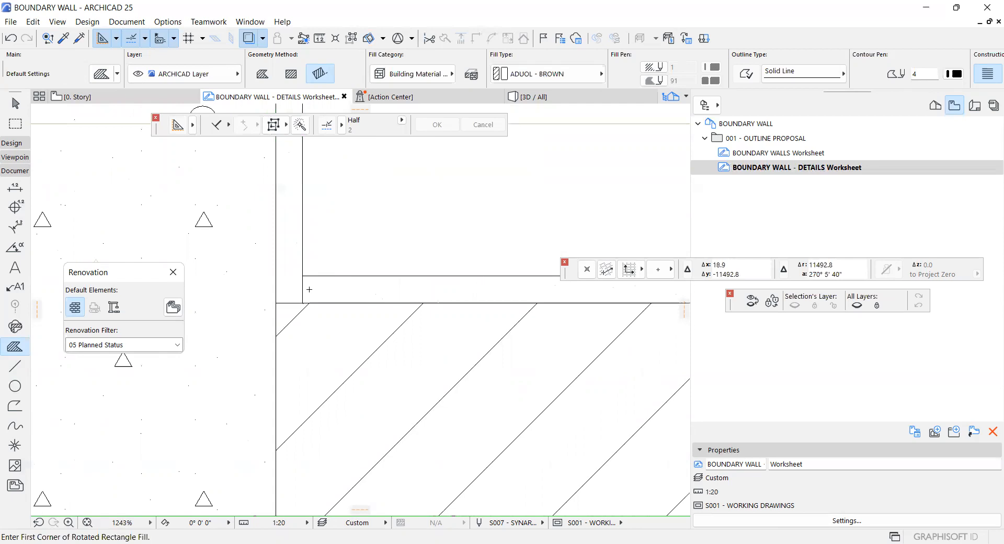
# Offset the inner edge of the PAINT - OFFWHITE fill's leftover strip at the column's lower corner by 0.1 mm onto its outer edge
pyautogui.keyDown('shift'); pyautogui.click(302, 287); pyautogui.keyUp('shift')
pyautogui.scroll(-4, 300, 286)
pyautogui.scroll(1, 303, 421)
pyautogui.scroll(10, 302, 424)
pyautogui.scroll(4, 305, 441)
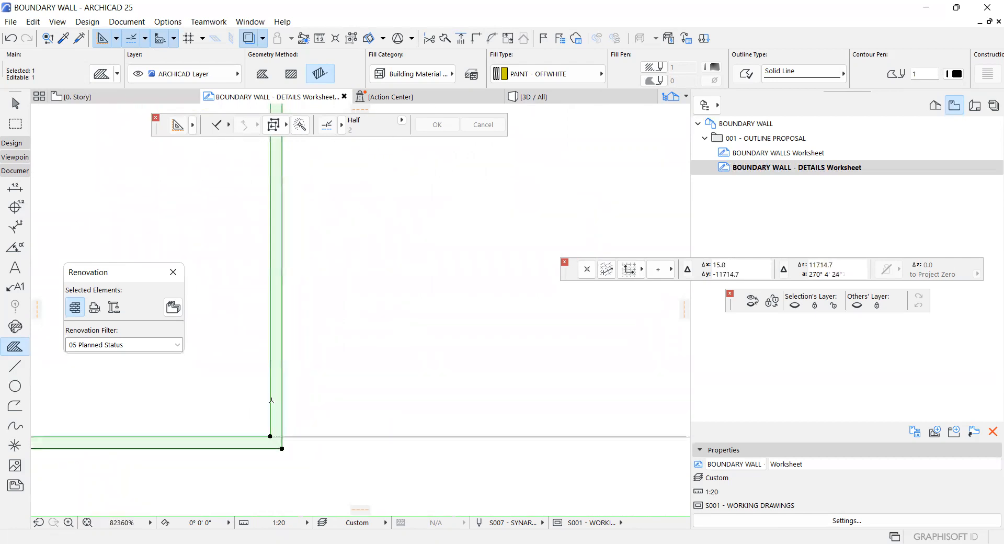
pyautogui.click(282, 399)
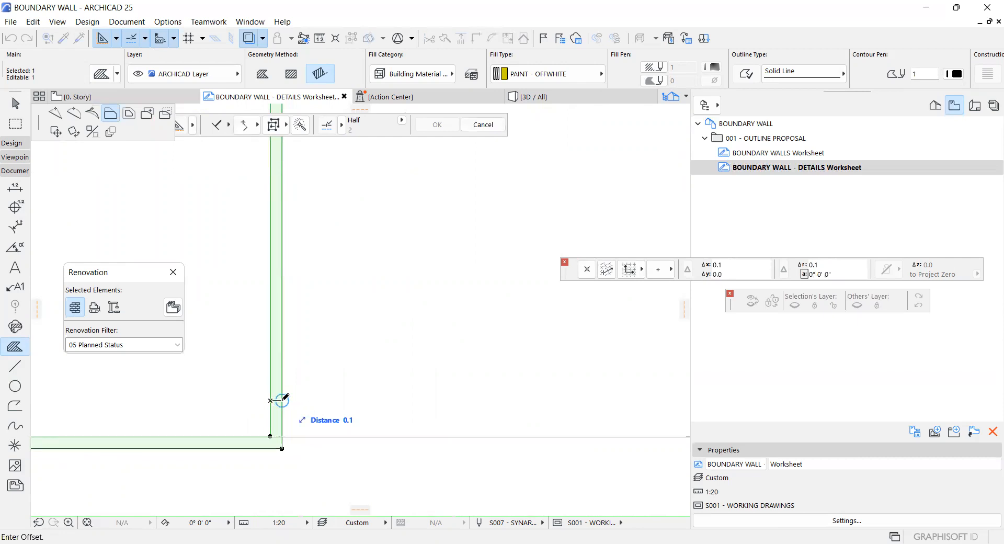
pyautogui.click(284, 418)
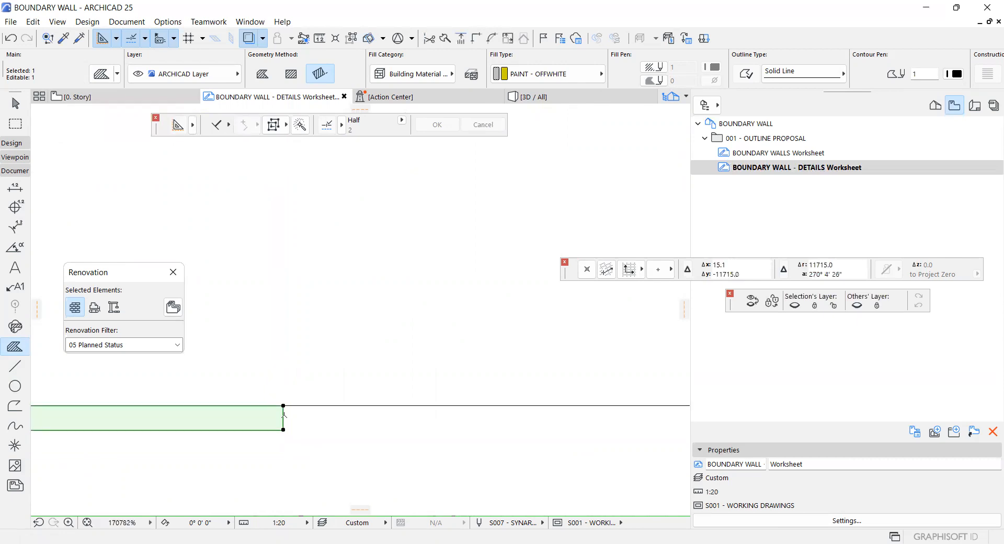
# Extend the end edge of the paint fill along the wall's lower mortar face to 0.1 mm beyond the mortar's outer corner
pyautogui.click(246, 429)
pyautogui.scroll(-4, 249, 428)
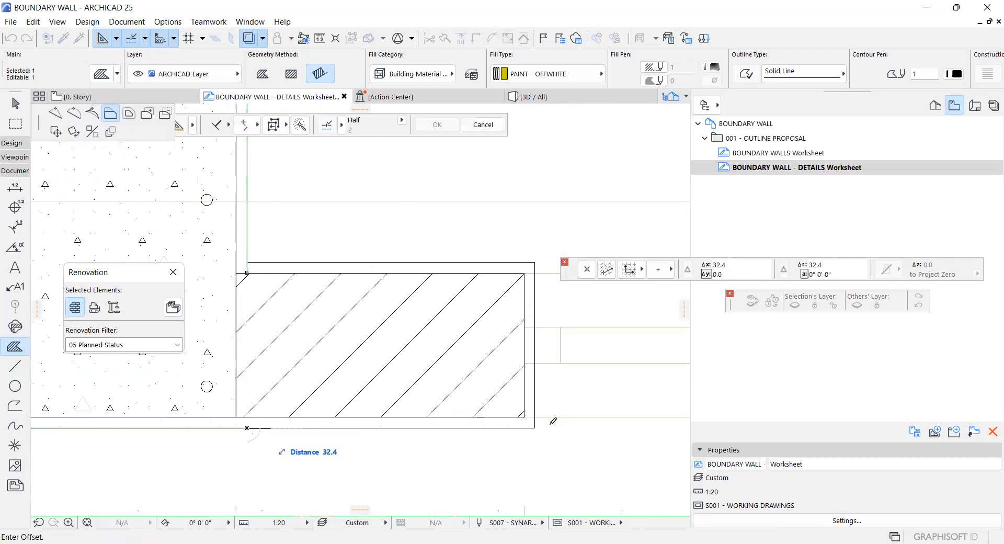
pyautogui.scroll(5, 547, 425)
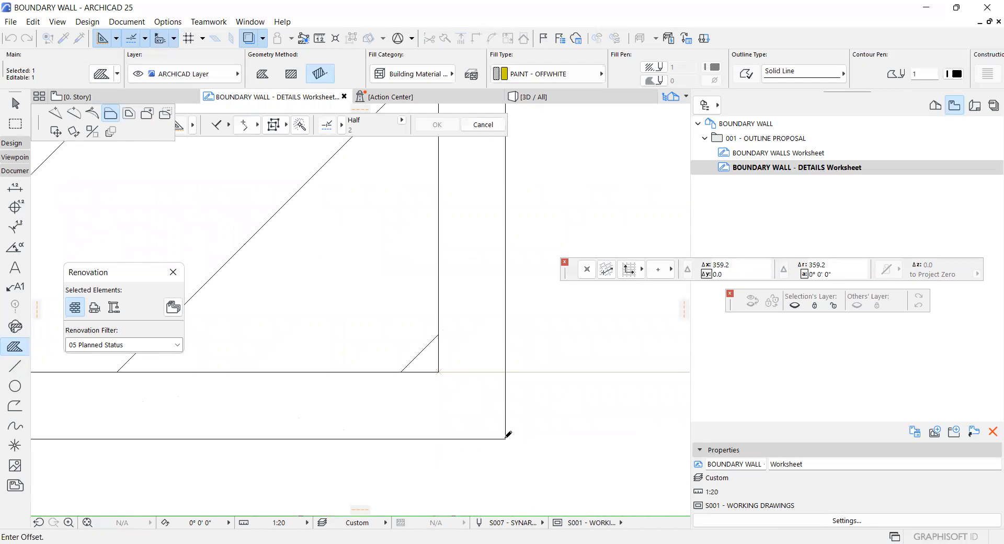
pyautogui.click(516, 443)
pyautogui.scroll(7, 516, 443)
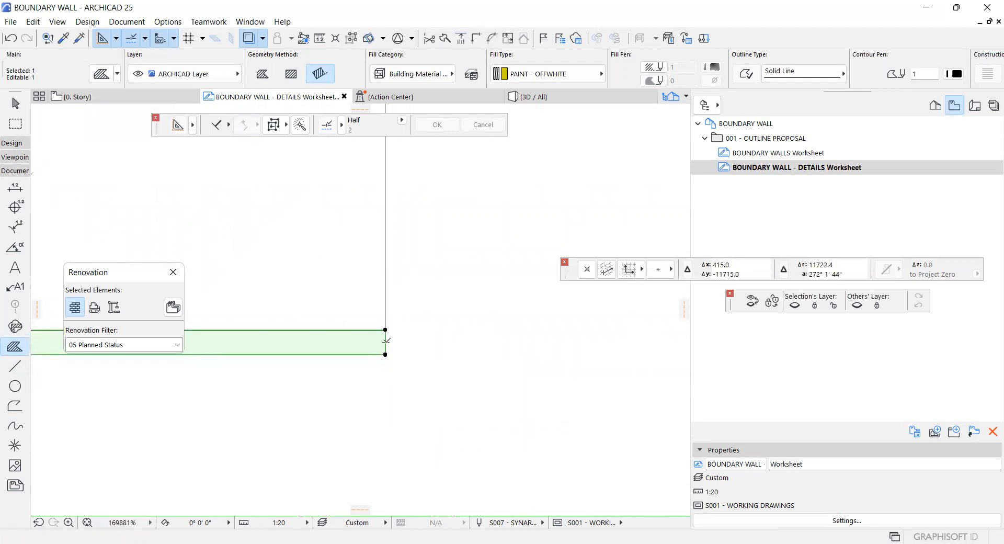
pyautogui.click(385, 342)
pyautogui.write('.1')
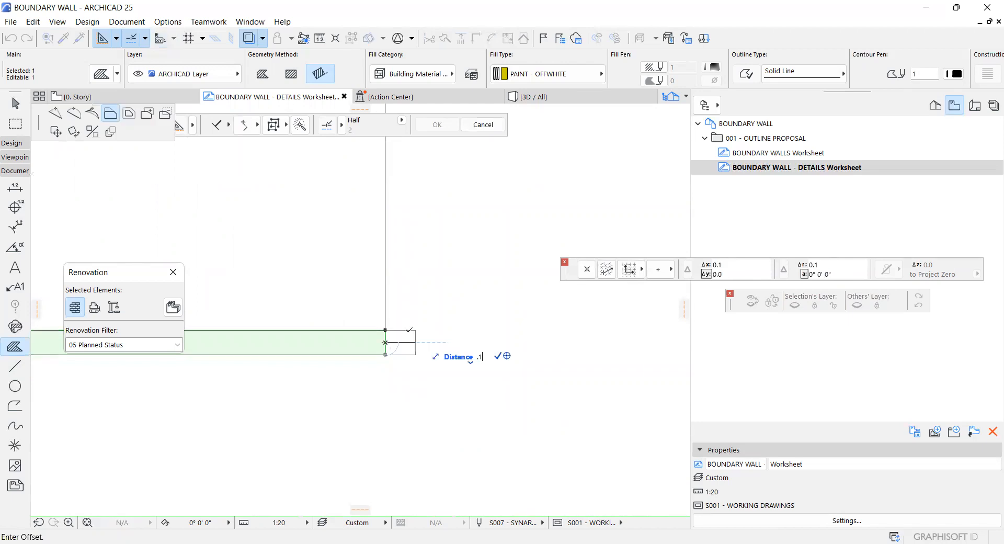
pyautogui.press('Return')
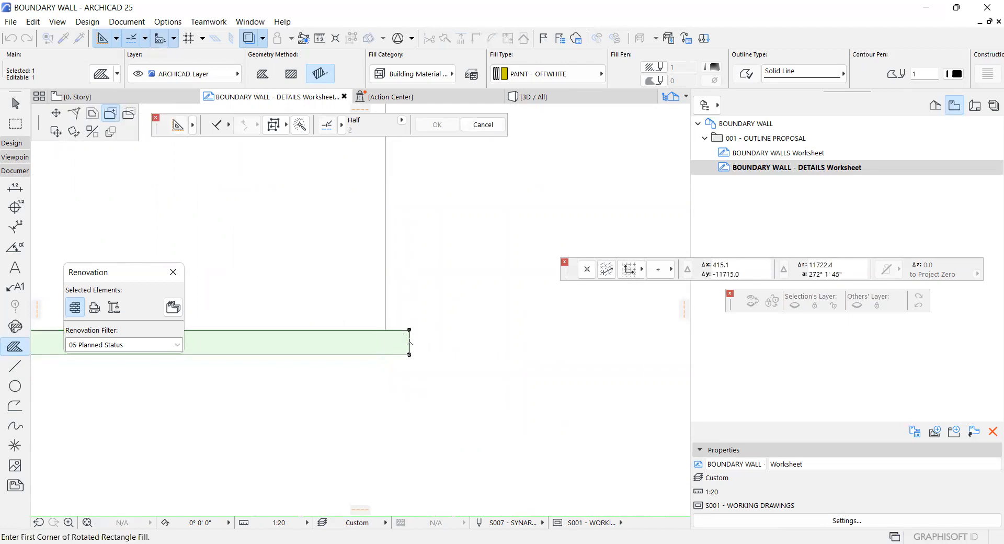
# Add a 0.1 mm wide strip to the paint fill along the wall's end mortar face and extend its upper edge 0.1 mm past the corner
pyautogui.press('Escape')
pyautogui.click(409, 358)
pyautogui.scroll(-15, 403, 450)
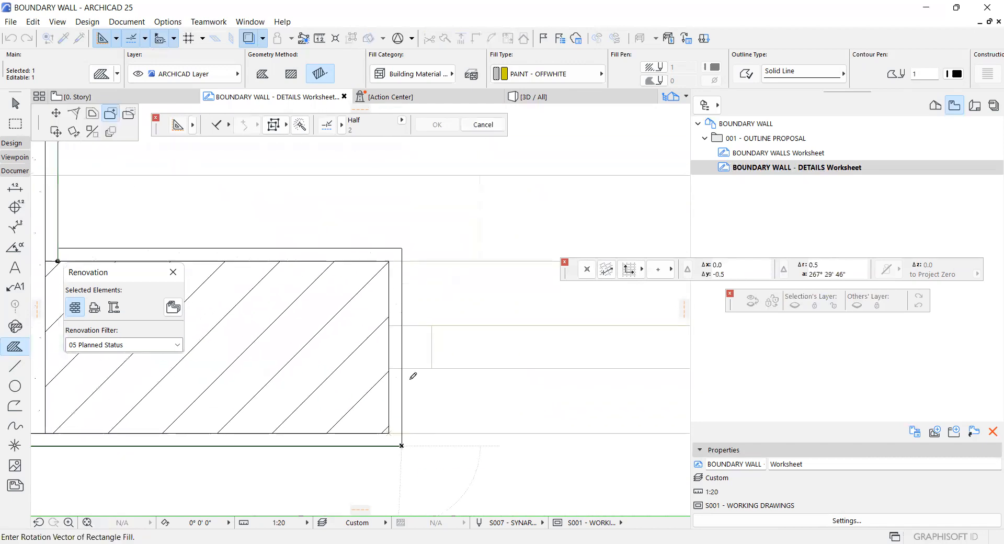
pyautogui.scroll(10, 400, 244)
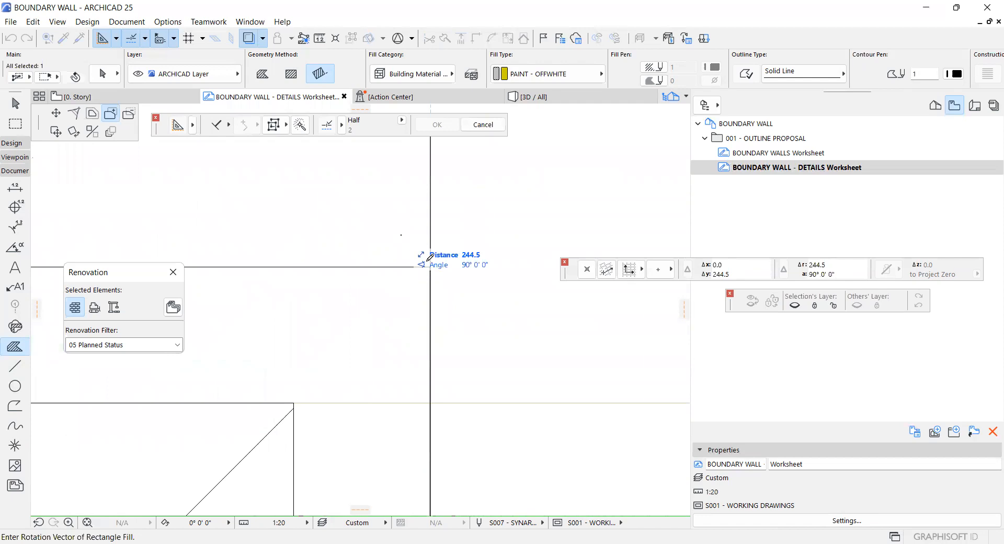
pyautogui.scroll(10, 436, 265)
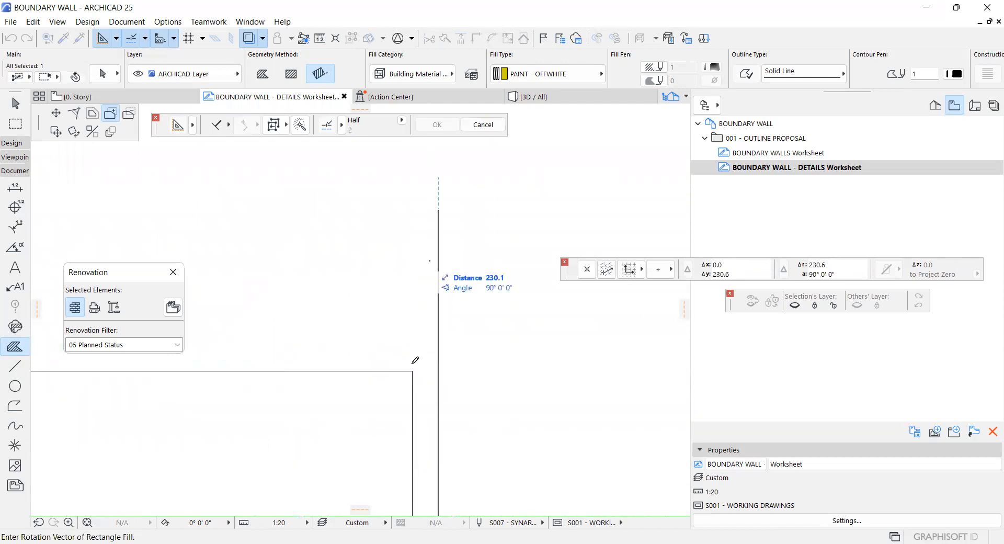
pyautogui.click(413, 370)
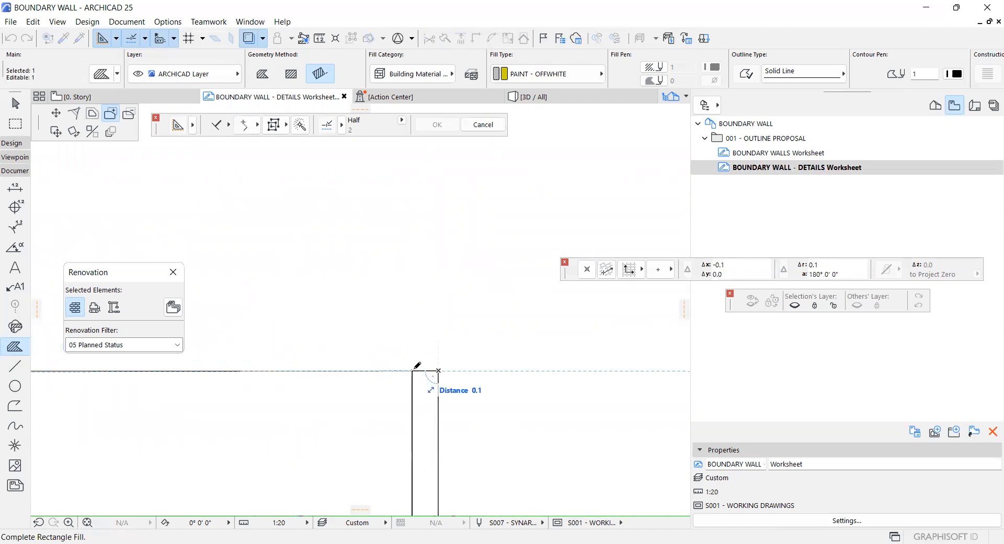
pyautogui.click(432, 370)
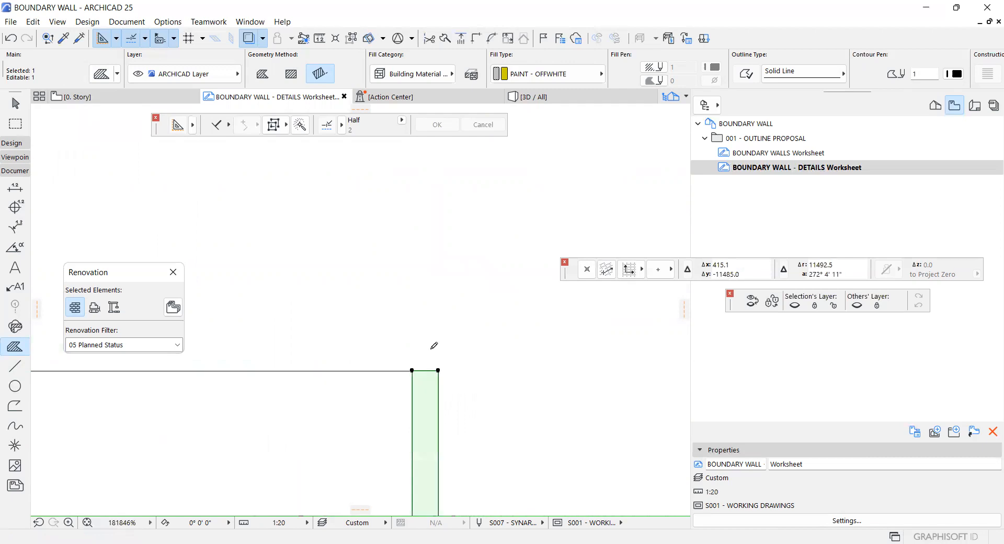
pyautogui.click(428, 370)
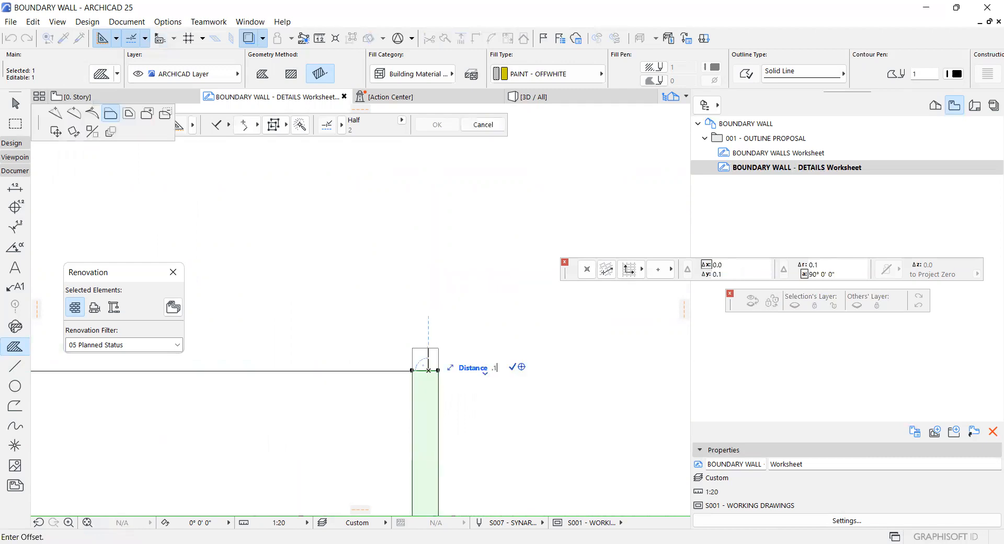
pyautogui.click(425, 344)
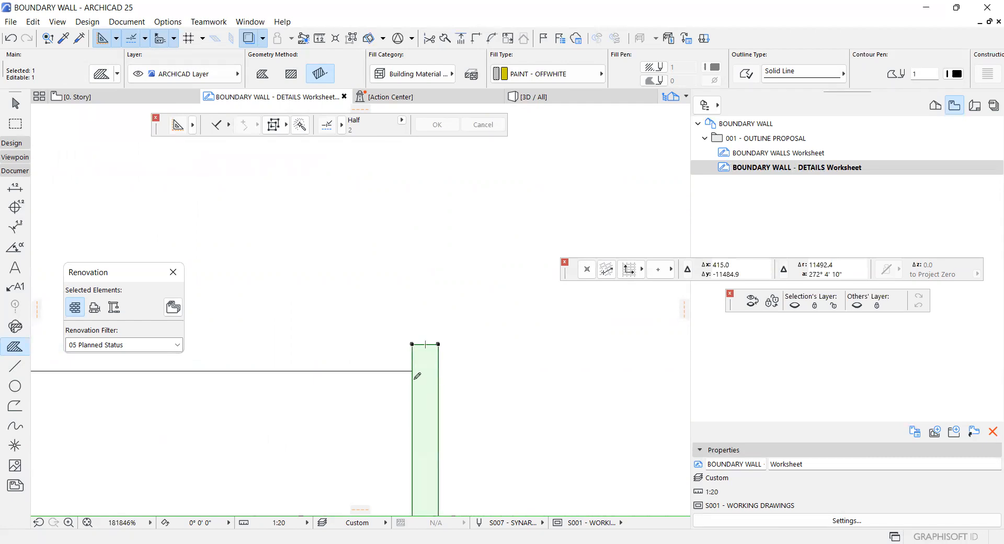
# Add a 400 mm long strip to the paint fill along the wall's upper mortar face, running back to the column's paint
pyautogui.click(458, 346)
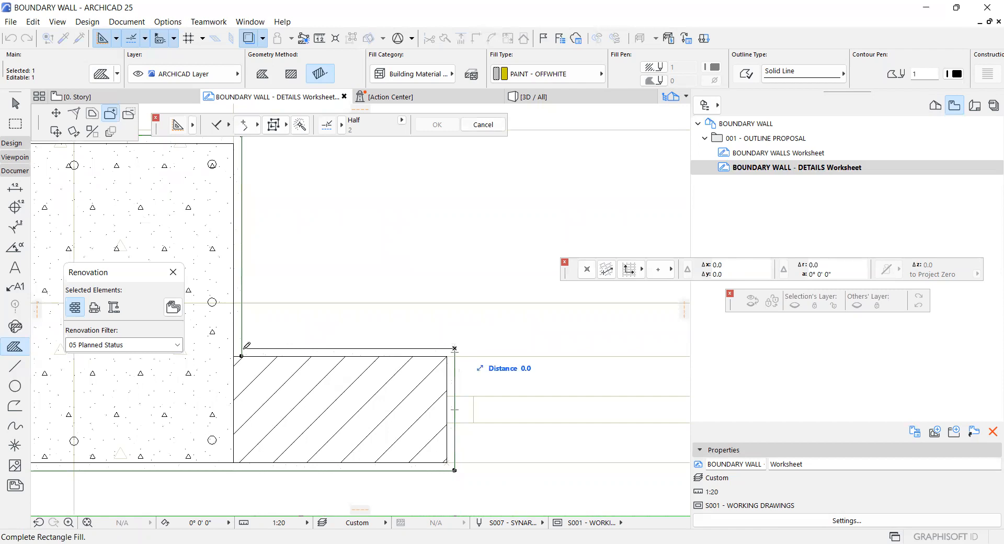
pyautogui.scroll(6, 246, 346)
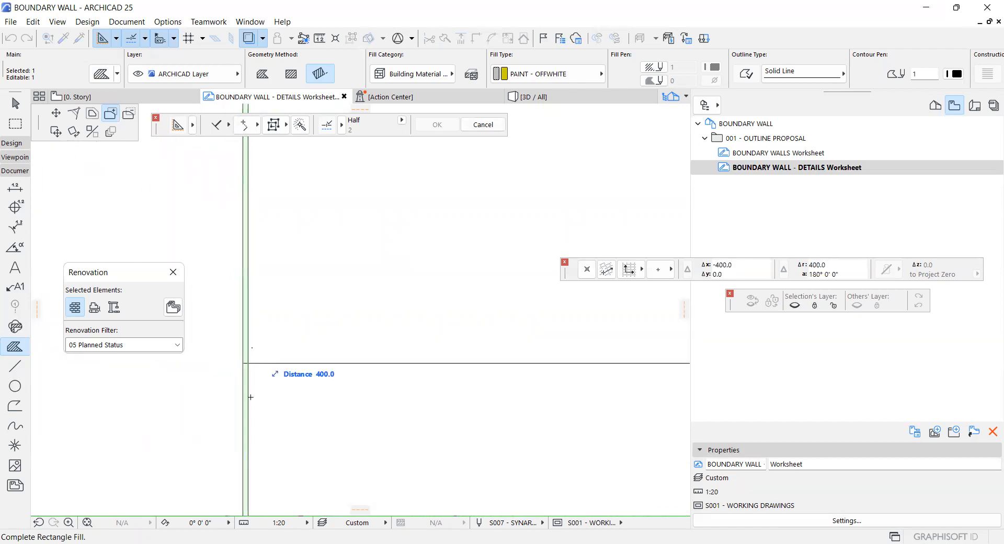
pyautogui.scroll(5, 251, 373)
pyautogui.scroll(5, 251, 374)
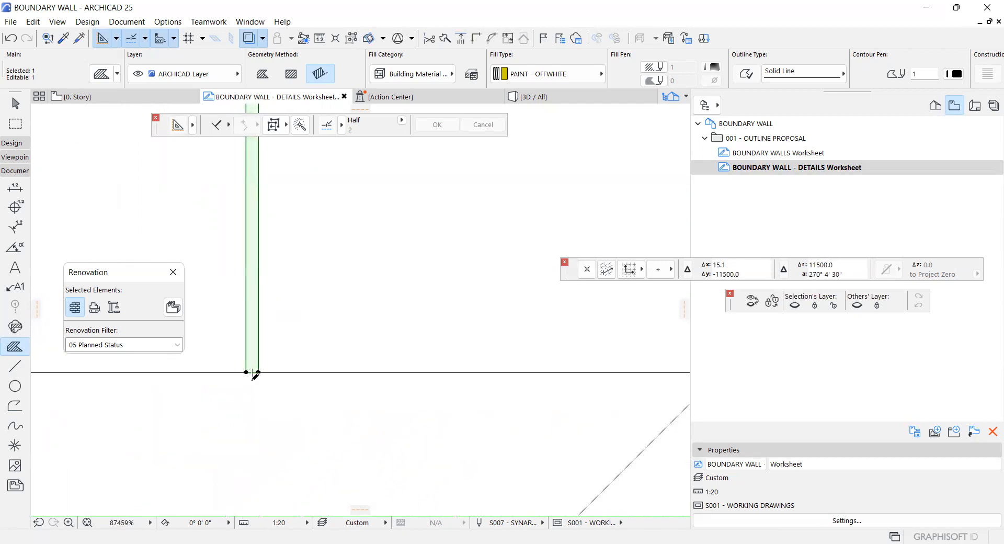
# Pull the lower end edge of the column's side paint strip back up to the wall's new paint strip and deselect the fill
pyautogui.click(253, 374)
pyautogui.scroll(-8, 251, 392)
pyautogui.scroll(8, 251, 290)
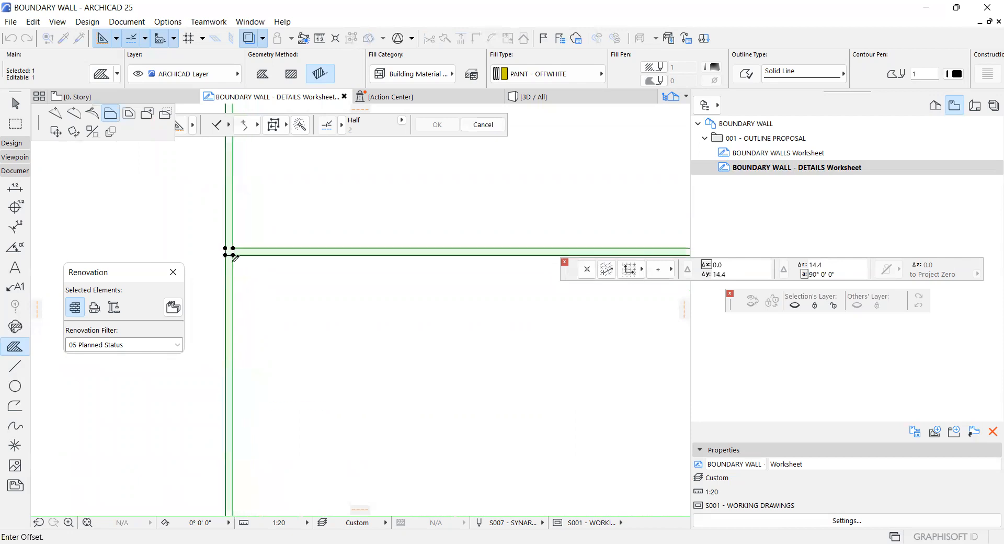
pyautogui.click(279, 212)
pyautogui.press('Escape')
# Turn on the true line weight display for the worksheet and check the outlines of the column and adjoining wall
pyautogui.scroll(-20, 260, 312)
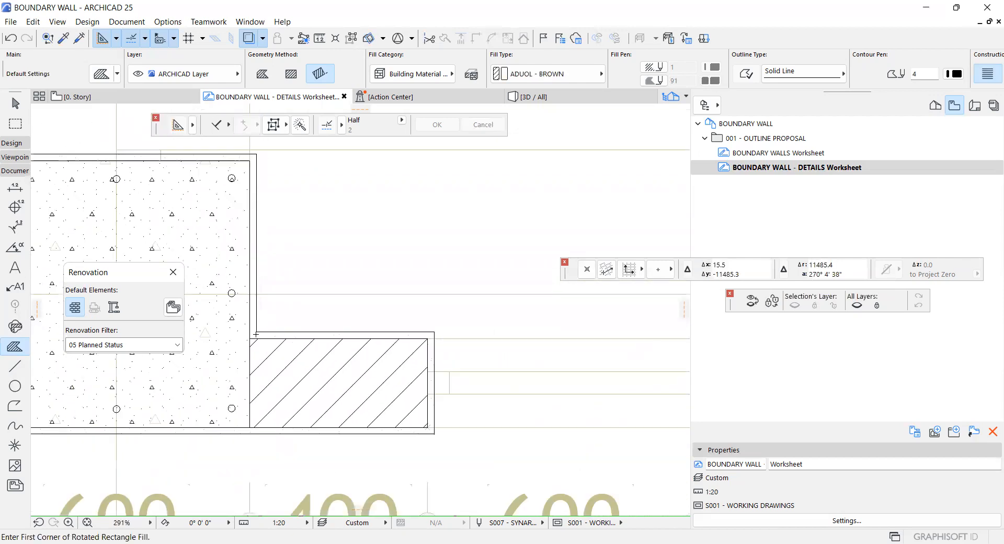
pyautogui.scroll(-2, 256, 334)
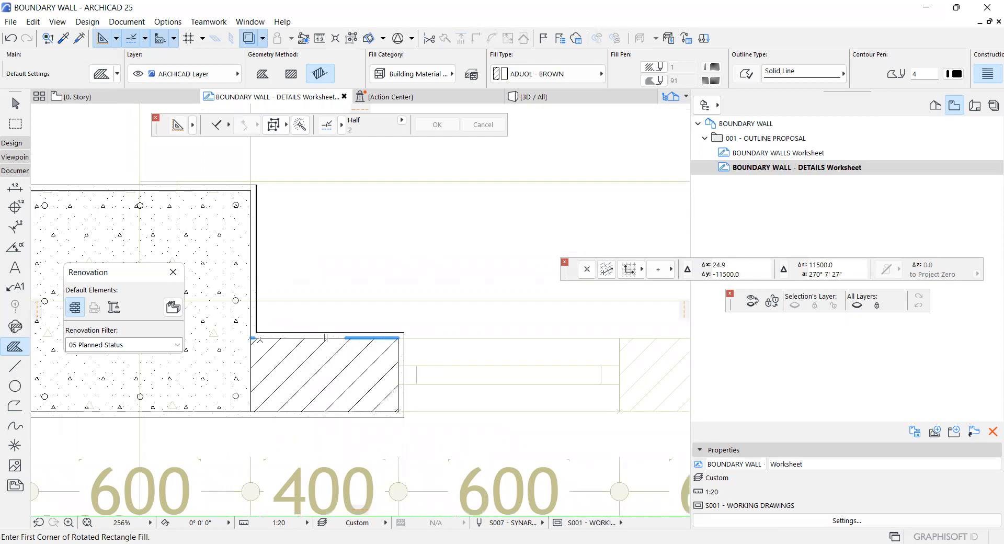
pyautogui.scroll(-8, 256, 359)
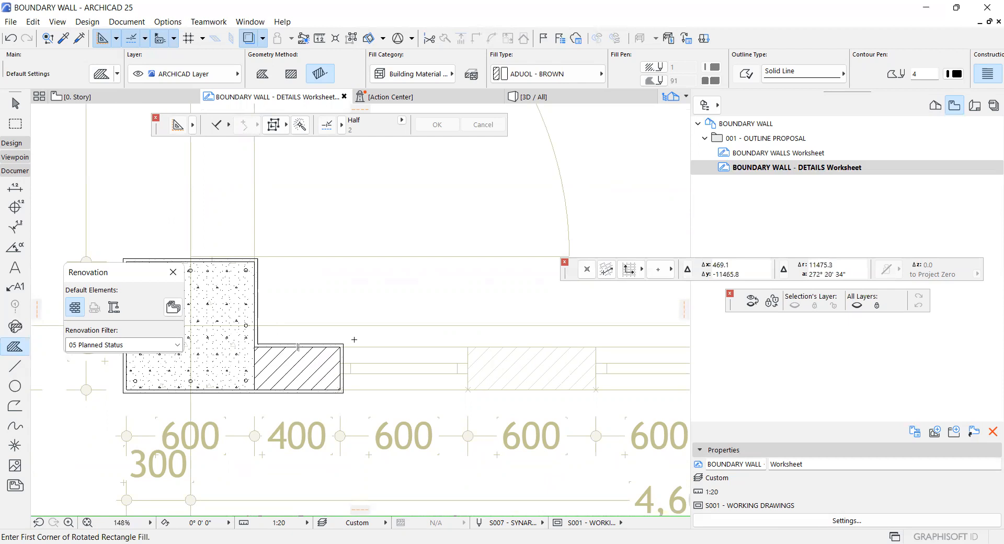
pyautogui.rightClick(358, 304)
pyautogui.click(408, 347)
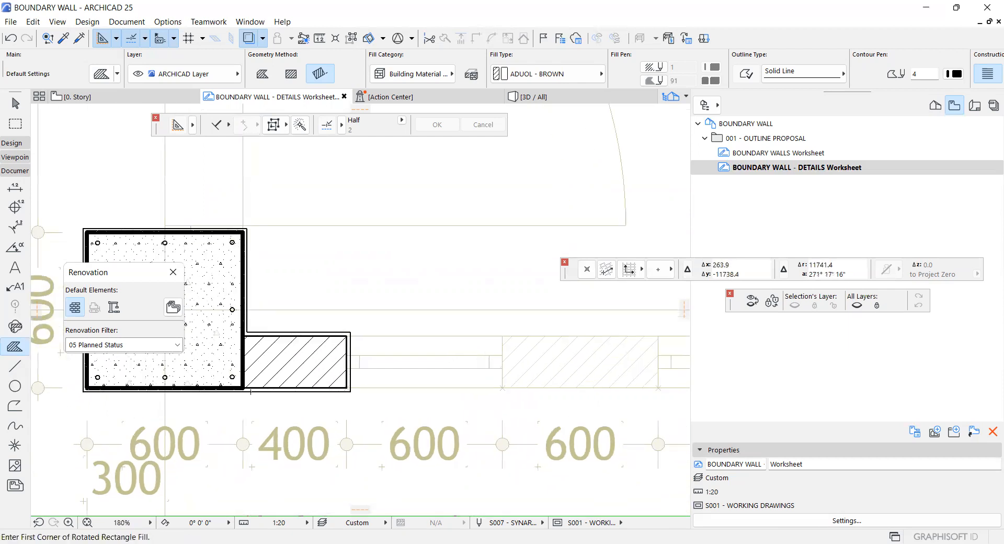
pyautogui.scroll(1, 203, 314)
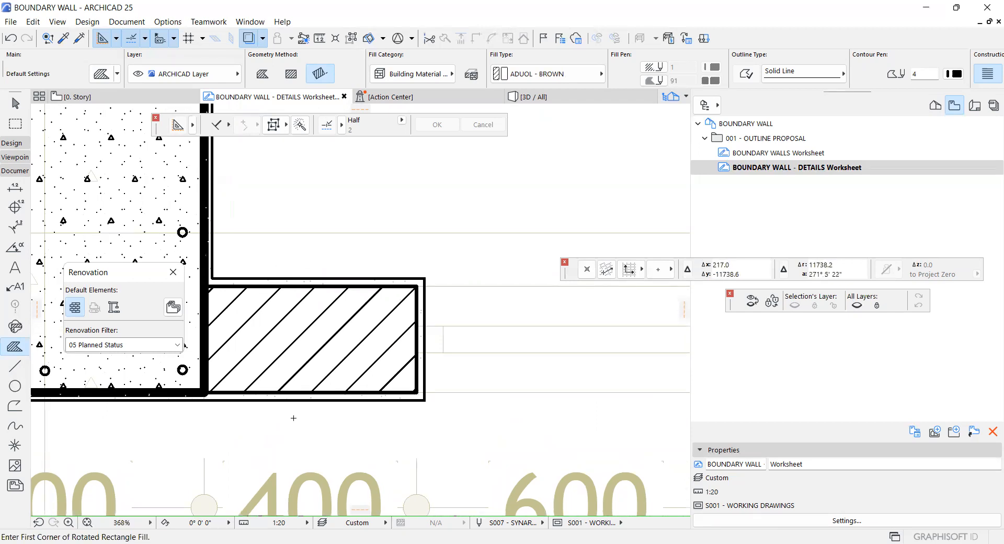
pyautogui.scroll(-3, 262, 259)
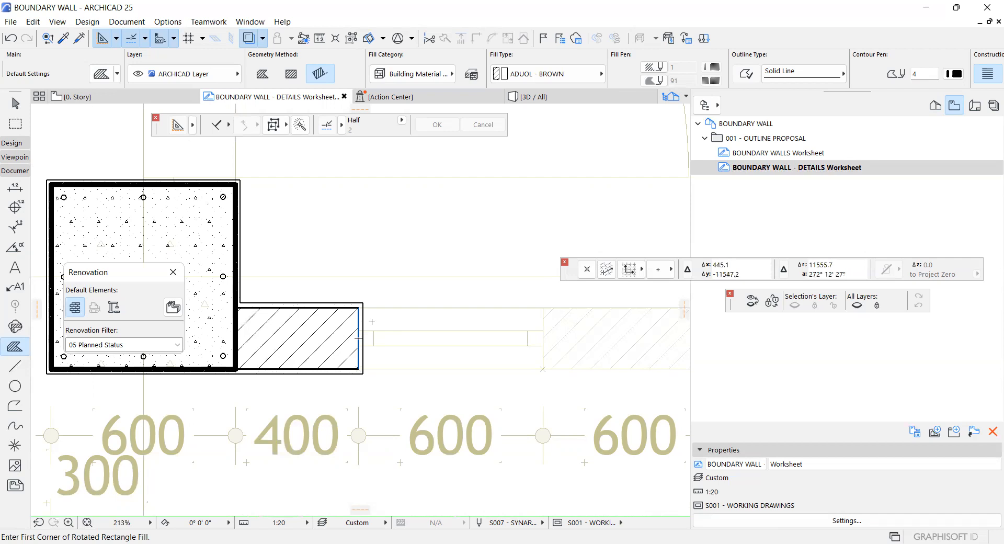
# Start a rotated rectangle with the Line tool in the empty area above the gap beside the wall's end
pyautogui.scroll(1, 371, 328)
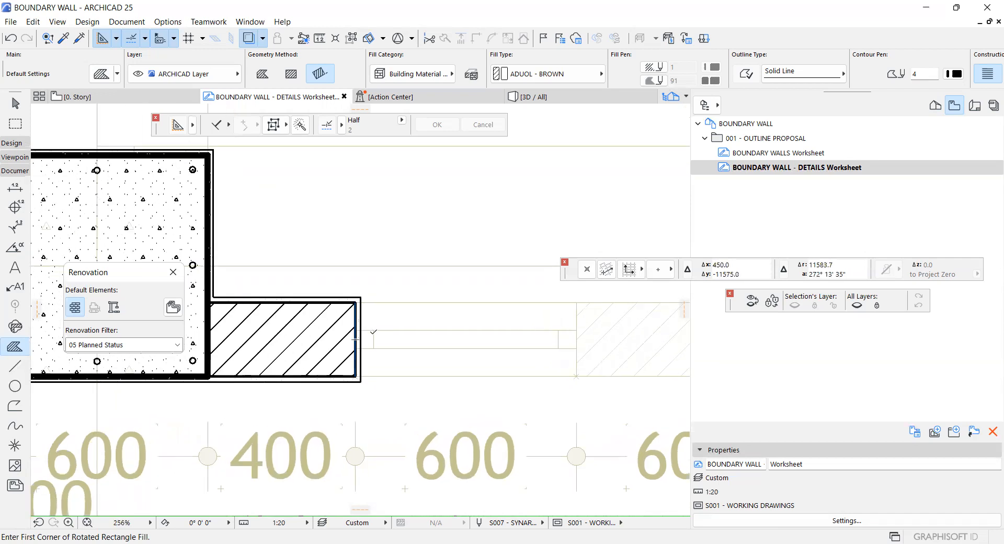
pyautogui.click(11, 366)
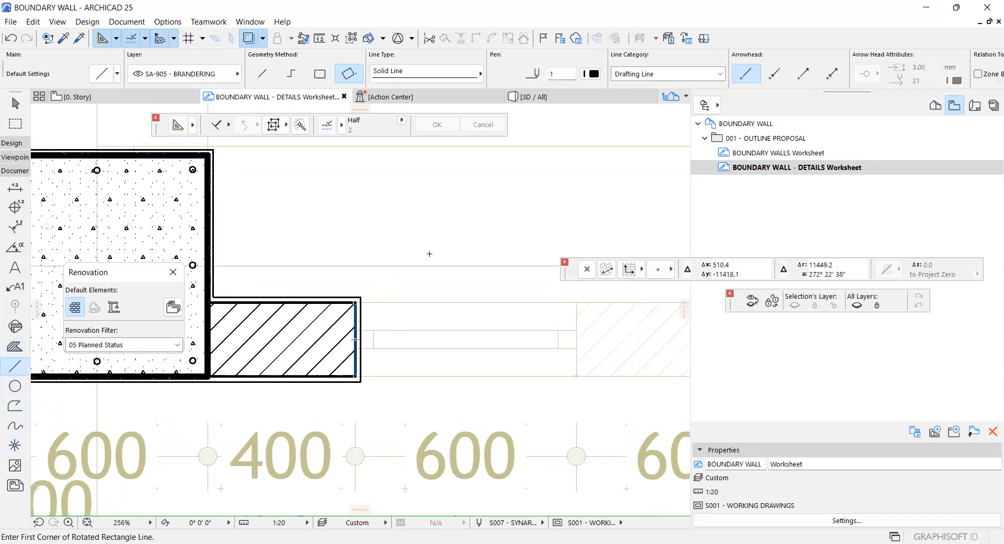
pyautogui.click(431, 226)
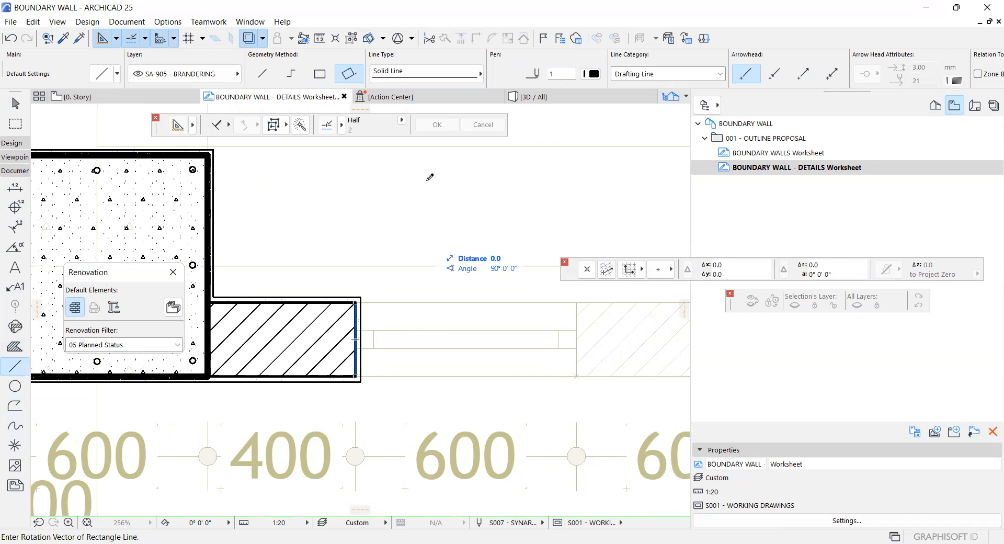
# Draw a line rectangle 50 mm high and 25 mm wide in the empty area above the hatched wall stub
pyautogui.write('50')
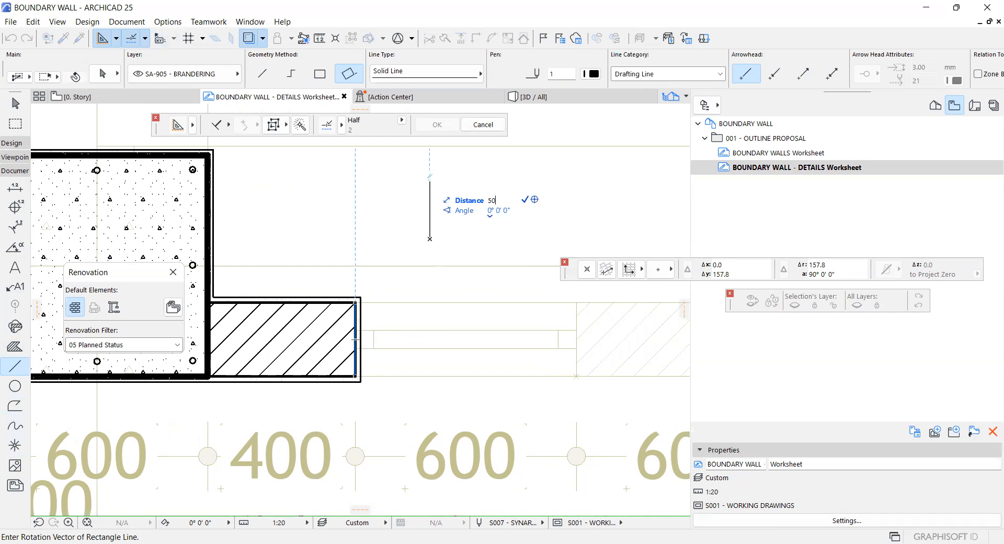
pyautogui.press('Return')
pyautogui.write('25')
pyautogui.press('Return')
pyautogui.scroll(3, 437, 225)
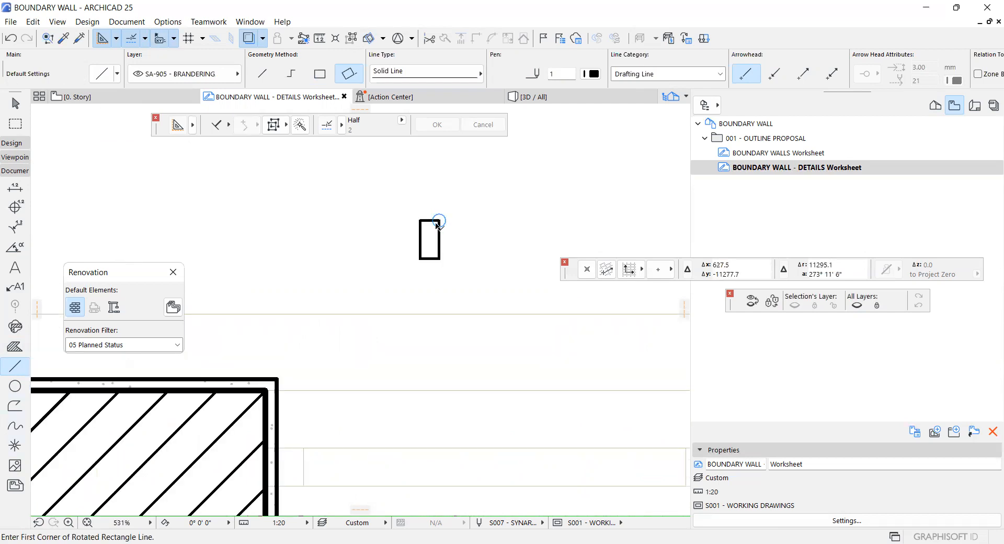
pyautogui.hotkey('ctrl', 'a')
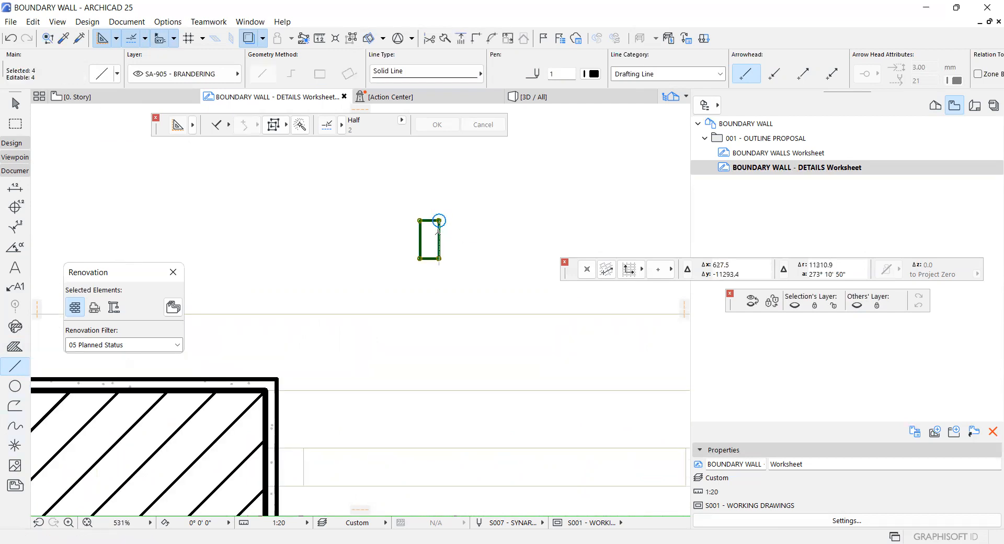
pyautogui.hotkey('ctrl', 'shift', 'd')
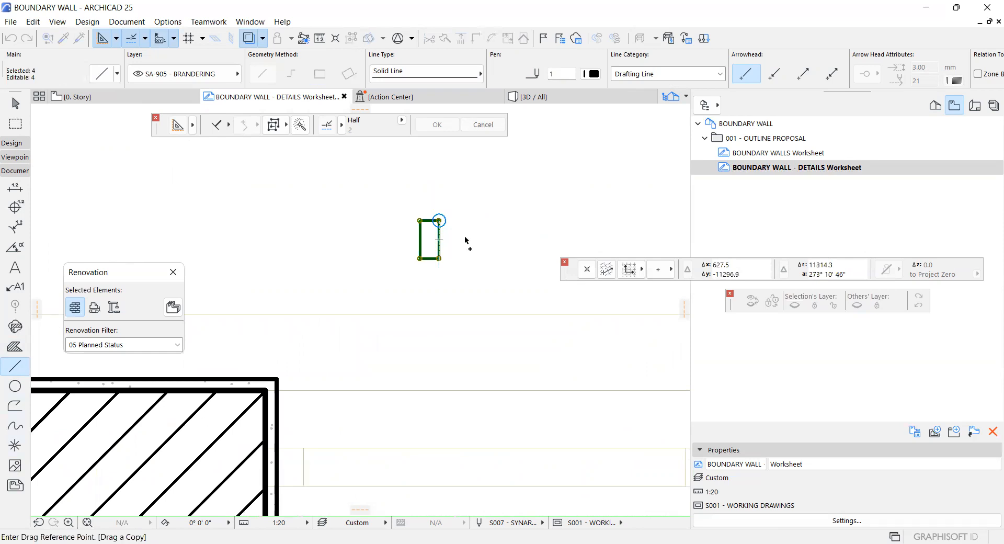
pyautogui.click(440, 236)
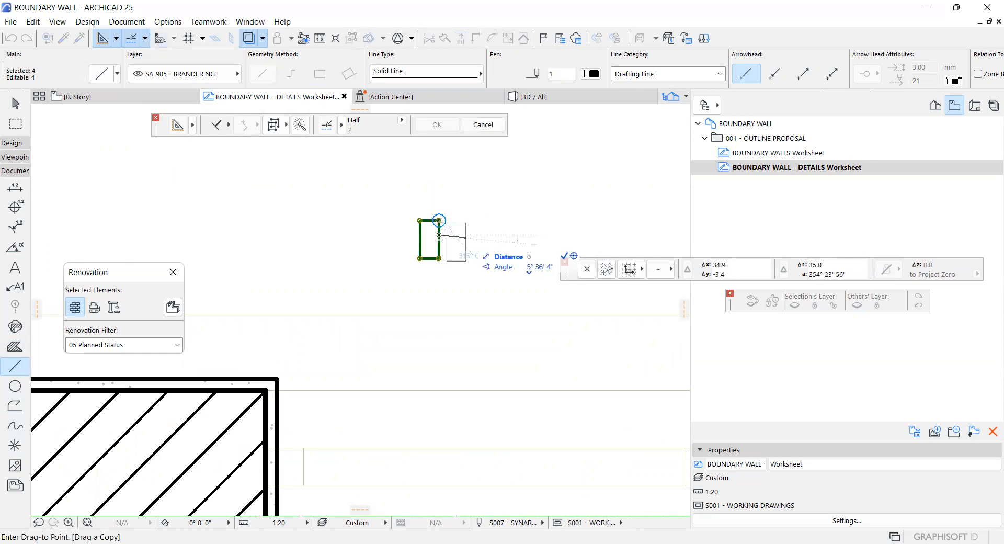
pyautogui.click(438, 224)
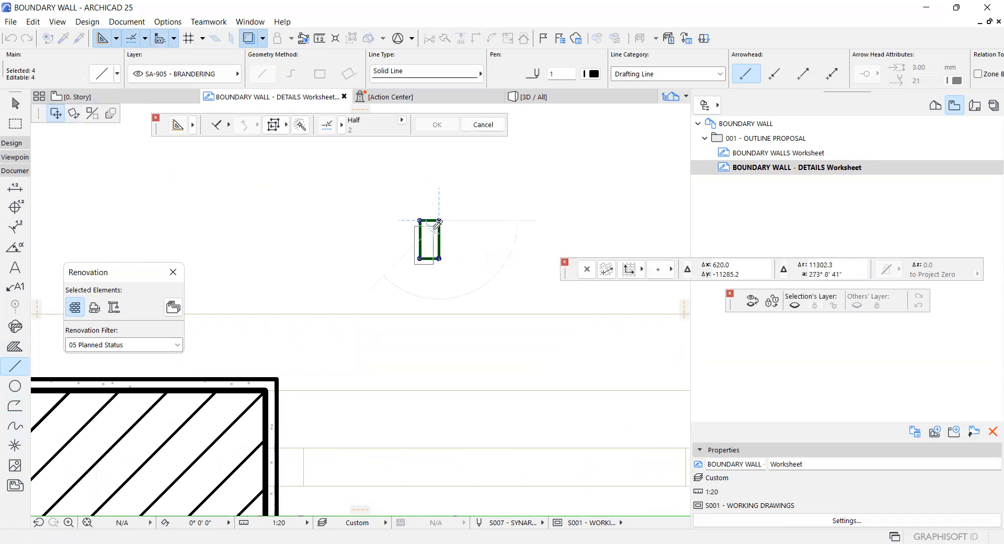
pyautogui.click(439, 230)
# Offset a copy of the small rectangle inward by 3 mm to form a hollow section
pyautogui.scroll(3, 439, 224)
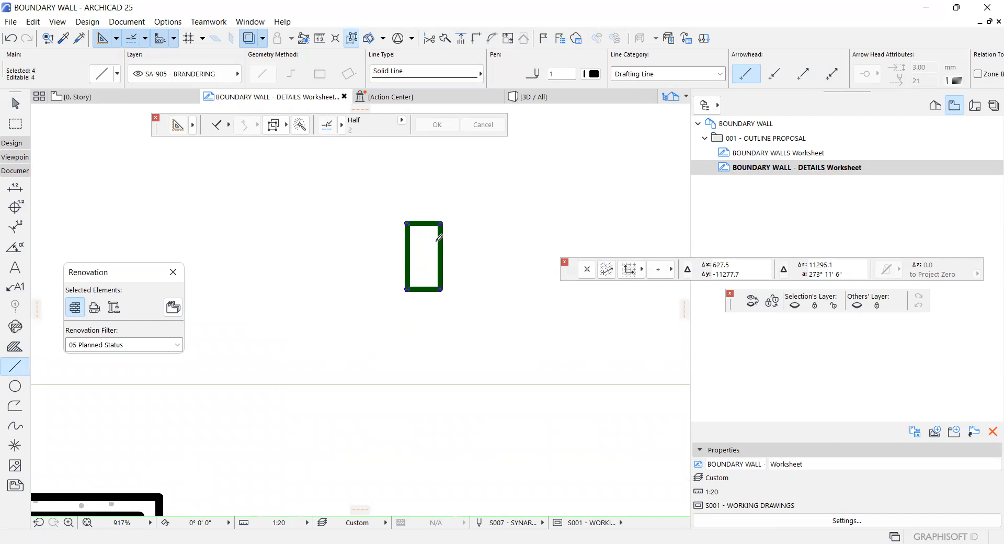
pyautogui.click(439, 238)
pyautogui.write('3')
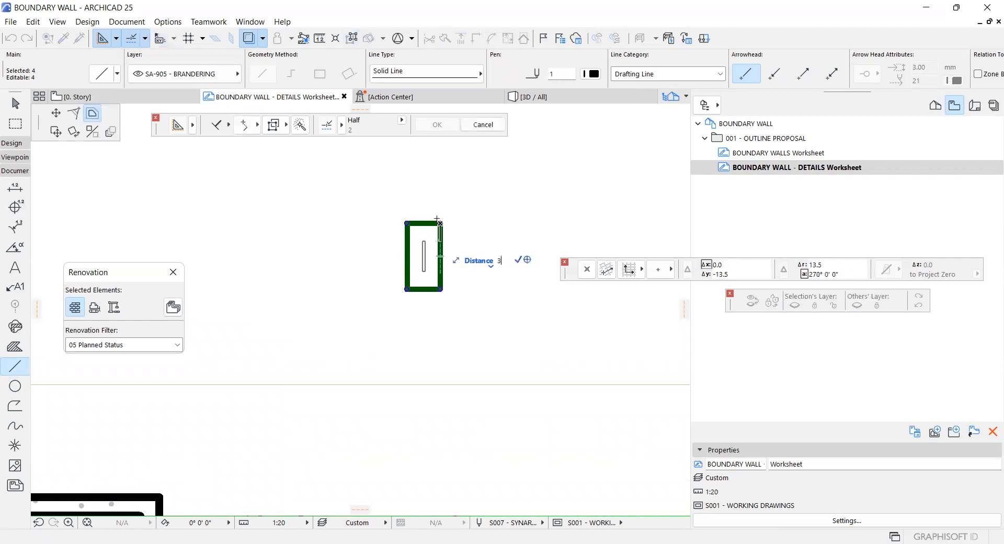
pyautogui.press('Return')
# Turn off the True Line Weight display for the worksheet
pyautogui.rightClick(449, 205)
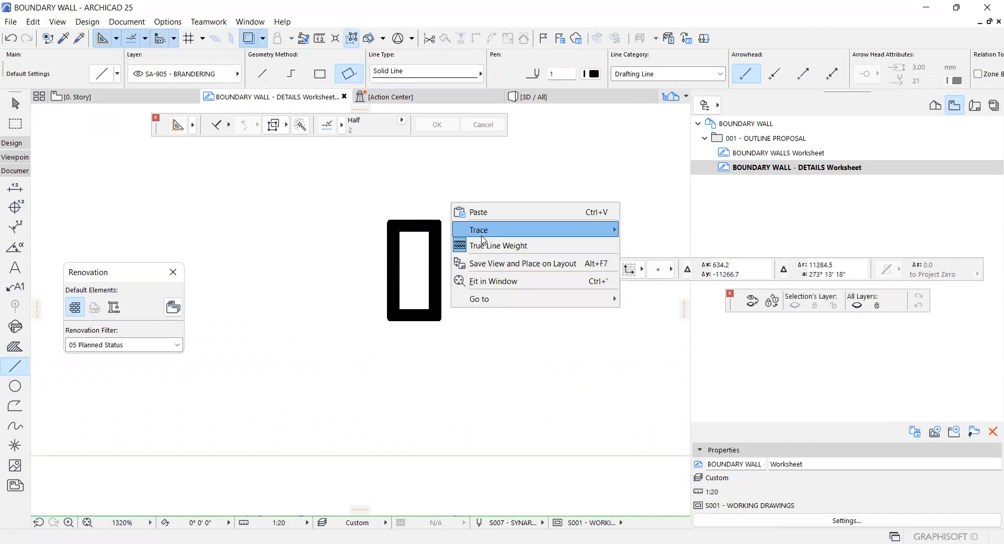
pyautogui.click(482, 244)
pyautogui.scroll(-2, 437, 241)
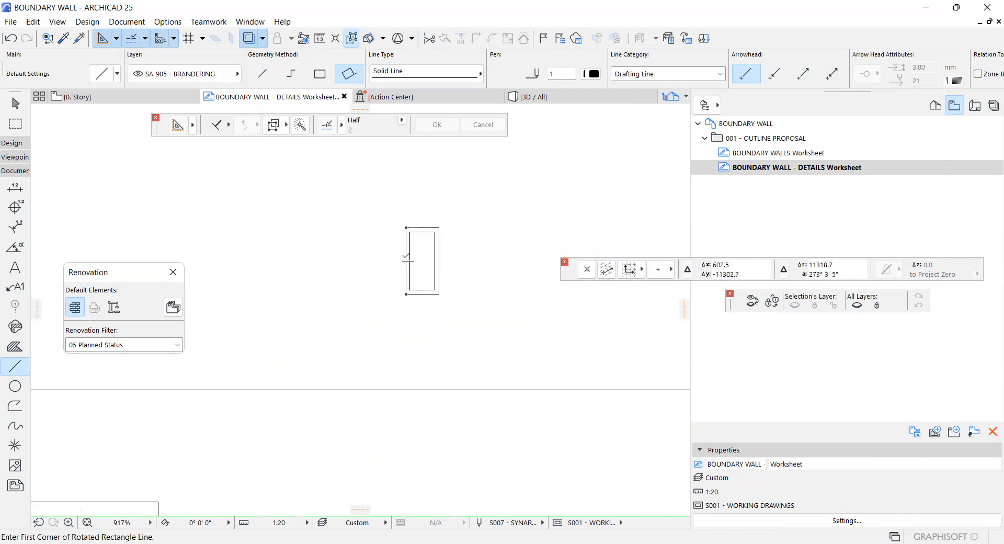
pyautogui.scroll(-2, 408, 256)
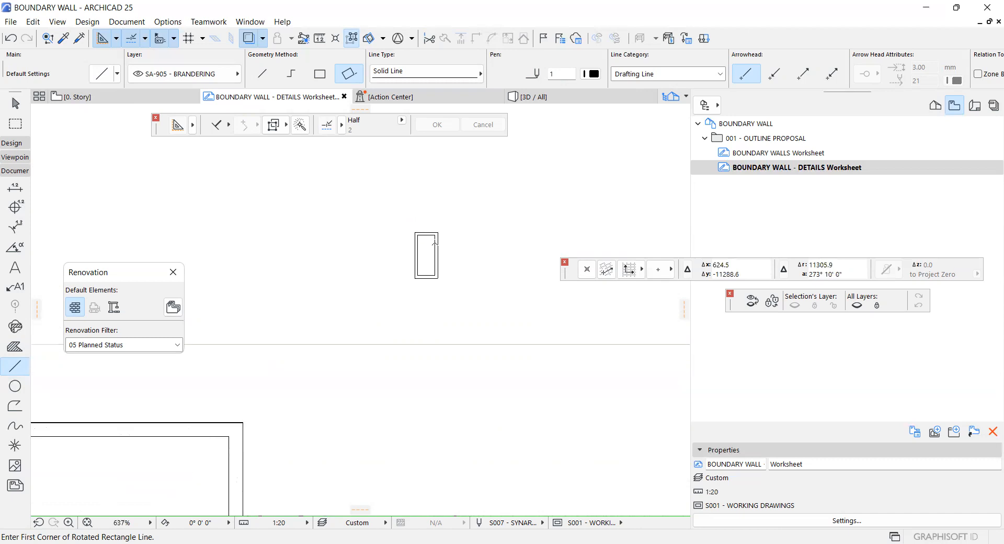
pyautogui.keyDown('shift'); pyautogui.click(436, 256); pyautogui.keyUp('shift')
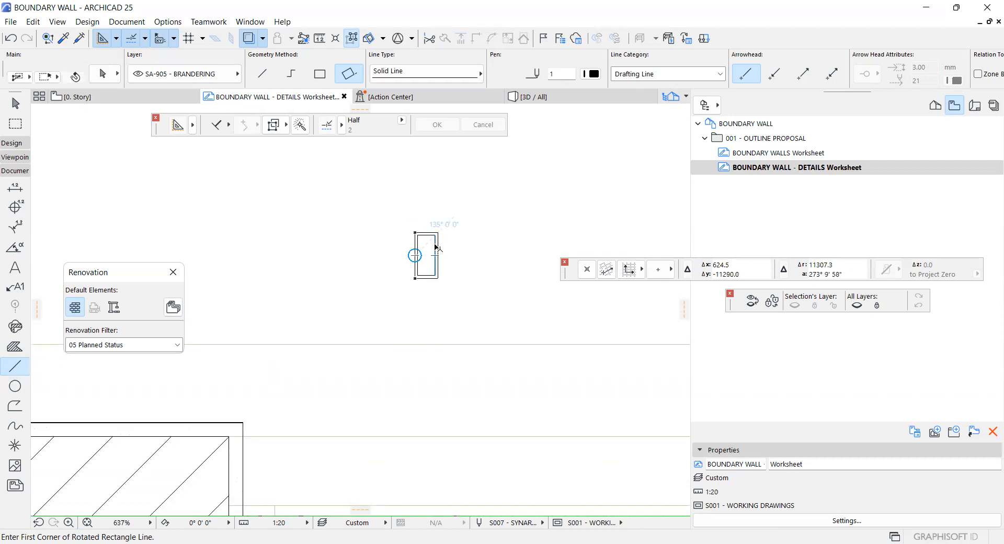
pyautogui.scroll(4, 443, 277)
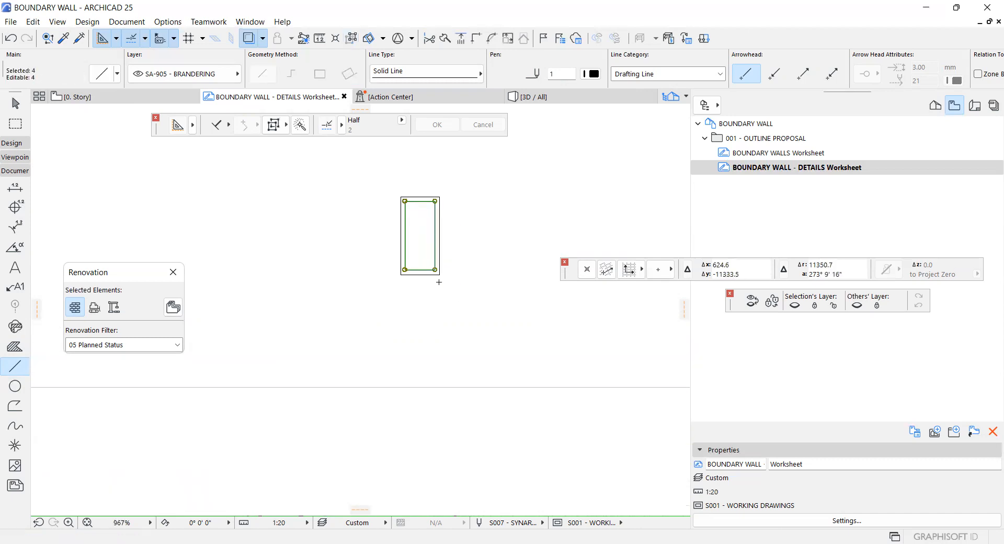
pyautogui.hotkey('ctrl', 'a')
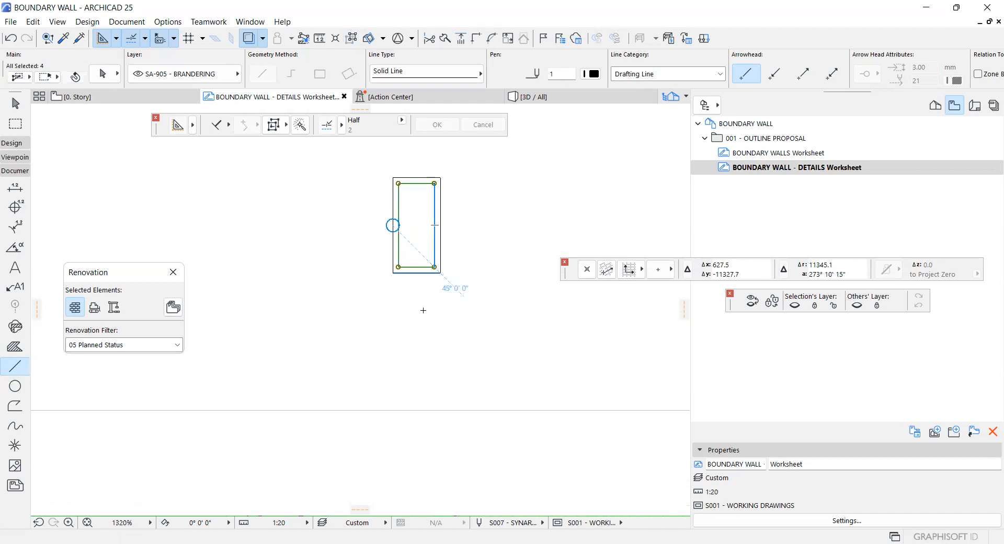
pyautogui.press('Escape')
pyautogui.scroll(-6, 418, 308)
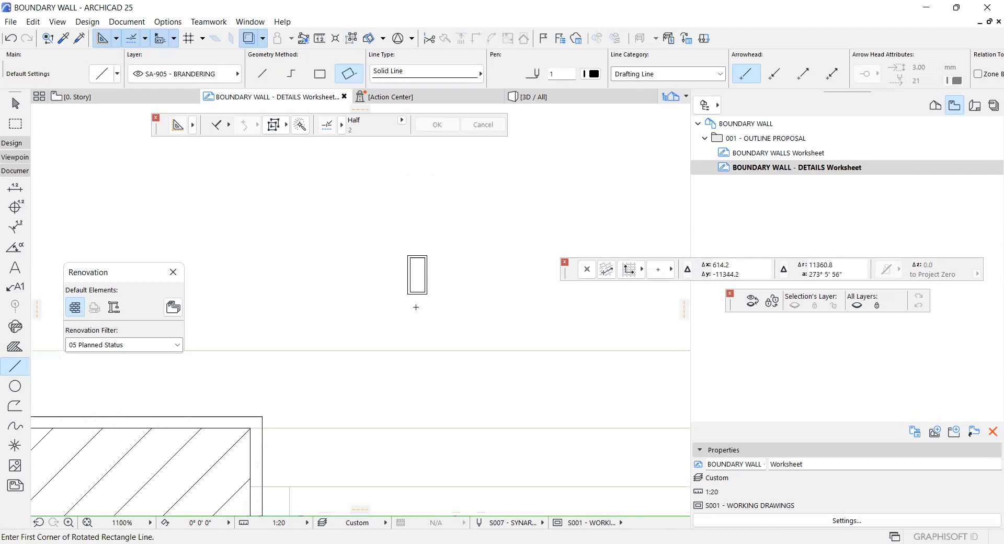
pyautogui.scroll(2, 416, 307)
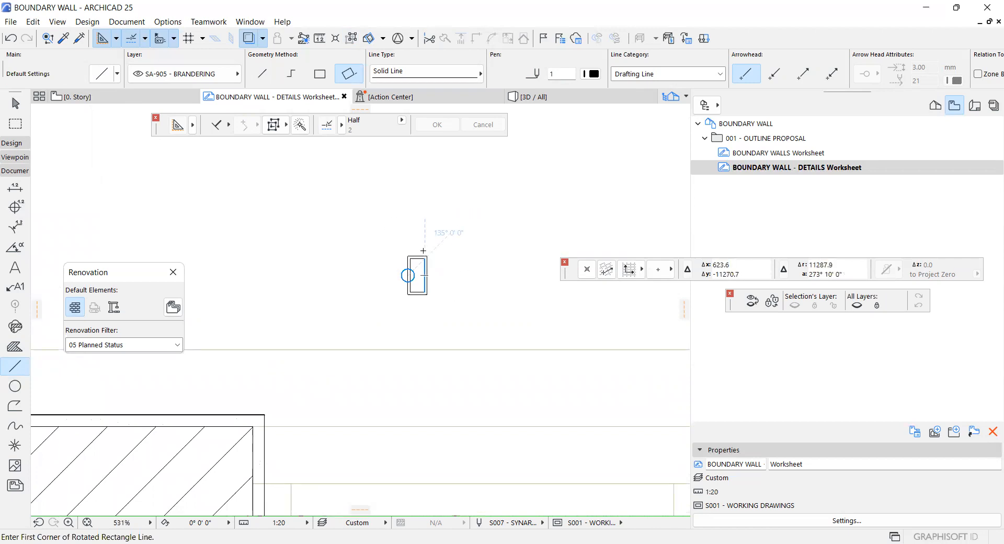
pyautogui.scroll(2, 423, 251)
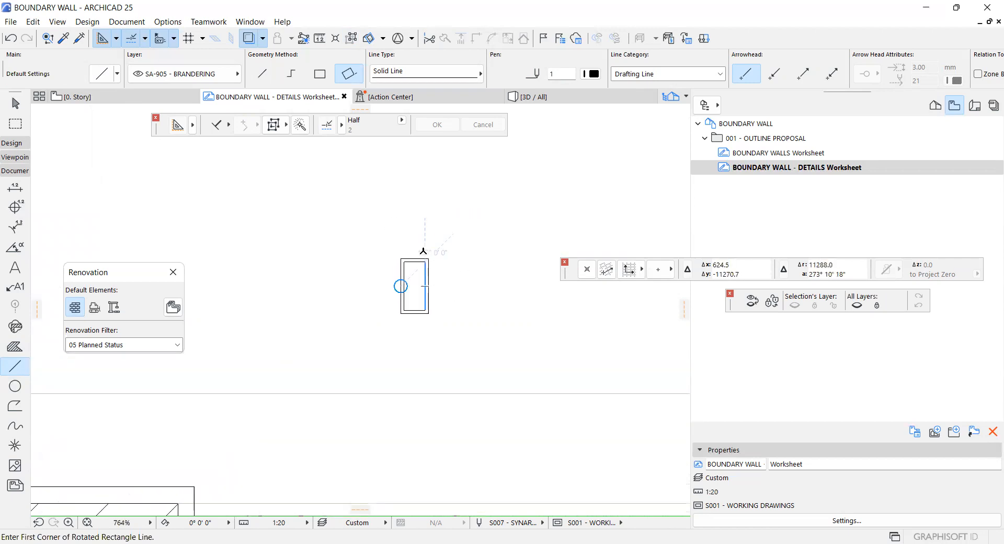
pyautogui.scroll(-4, 359, 336)
pyautogui.scroll(2, 312, 385)
# Pick up the steel 131109 fill settings from a reinforcement bar circle in the concrete column
pyautogui.keyDown('alt'); pyautogui.click(313, 385); pyautogui.keyUp('alt')
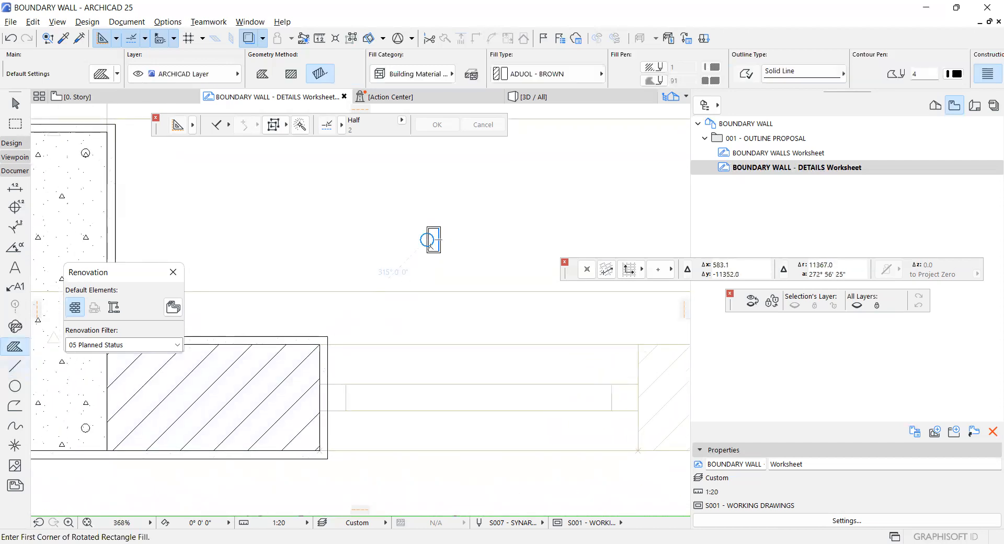
pyautogui.scroll(10, 429, 241)
pyautogui.scroll(-7, 402, 287)
pyautogui.scroll(-6, 399, 282)
pyautogui.scroll(4, 518, 215)
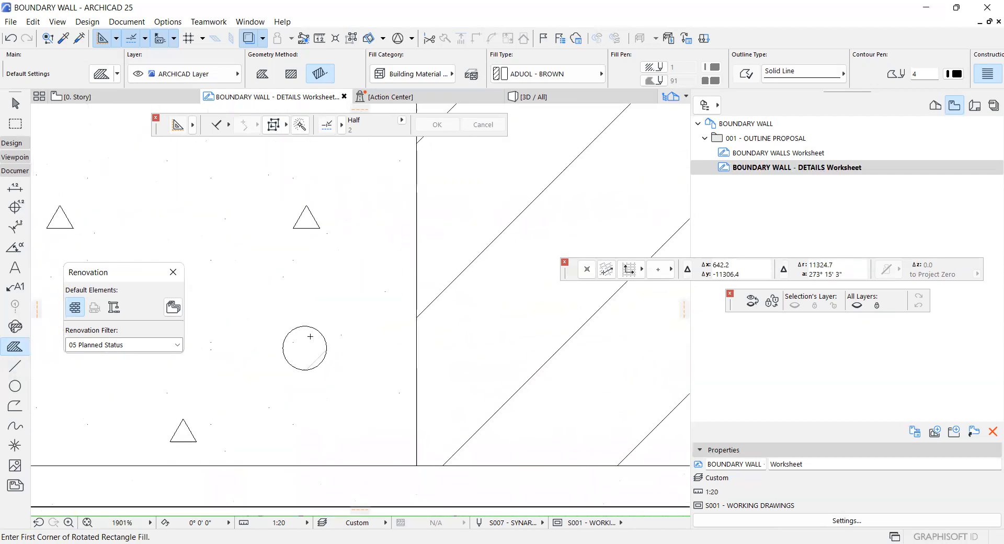
pyautogui.keyDown('alt'); pyautogui.click(311, 336); pyautogui.keyUp('alt')
# Fill the space between the two nested rectangles with the steel 131109 fill and select that fill
pyautogui.scroll(-9, 370, 312)
pyautogui.scroll(12, 370, 312)
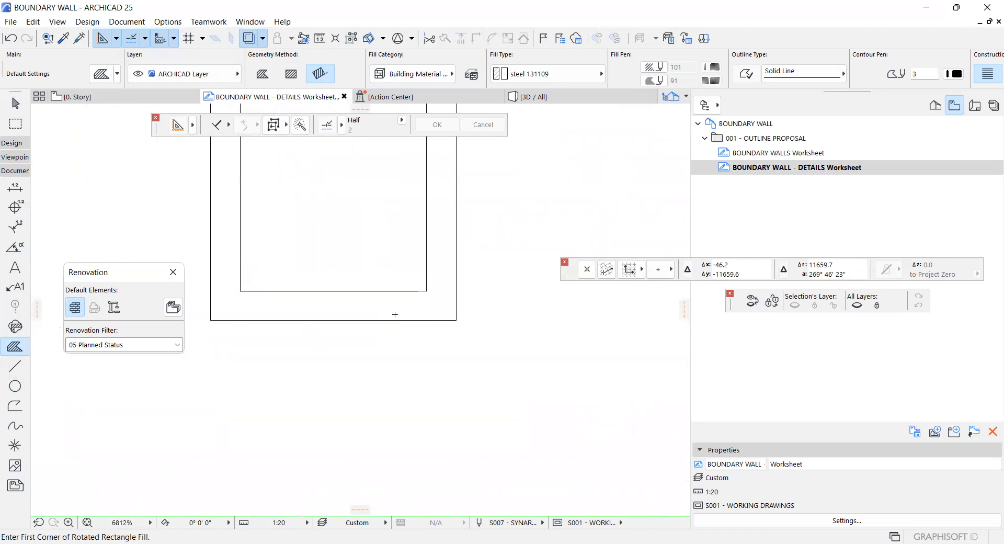
pyautogui.hotkey('ctrl', 'shift', 'z')
pyautogui.scroll(-6, 378, 248)
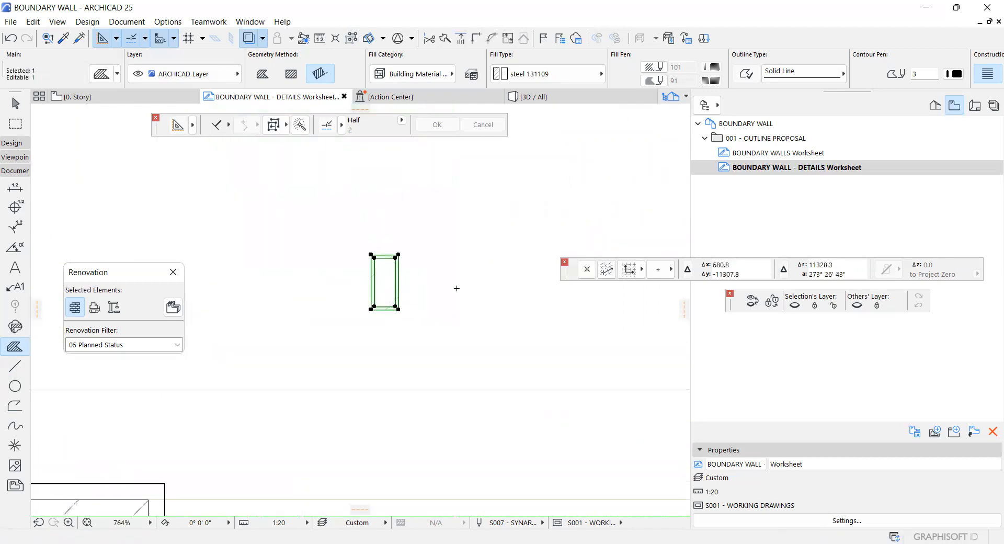
# Set the contour pen of the hollow steel fill to 1
pyautogui.hotkey('ctrl', 't')
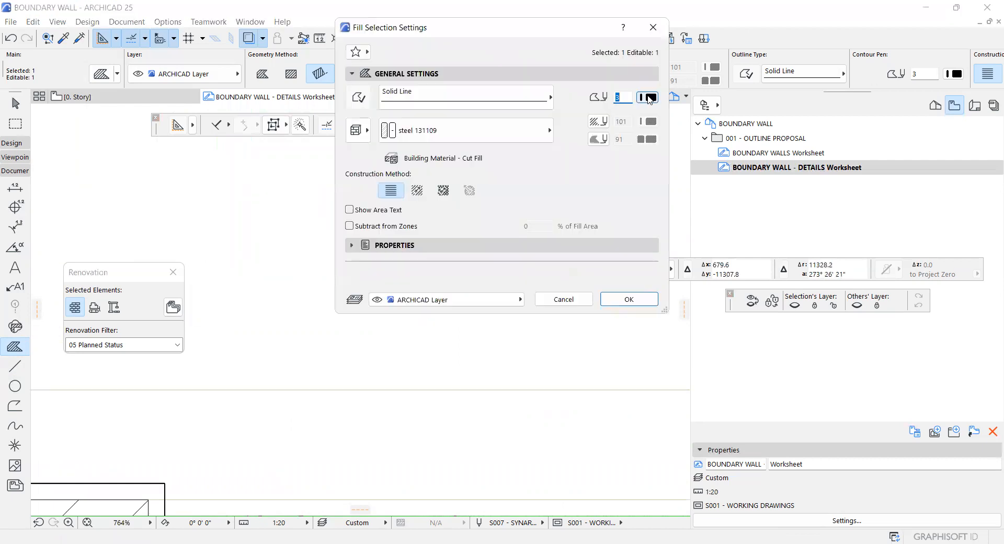
pyautogui.click(651, 97)
pyautogui.click(652, 294)
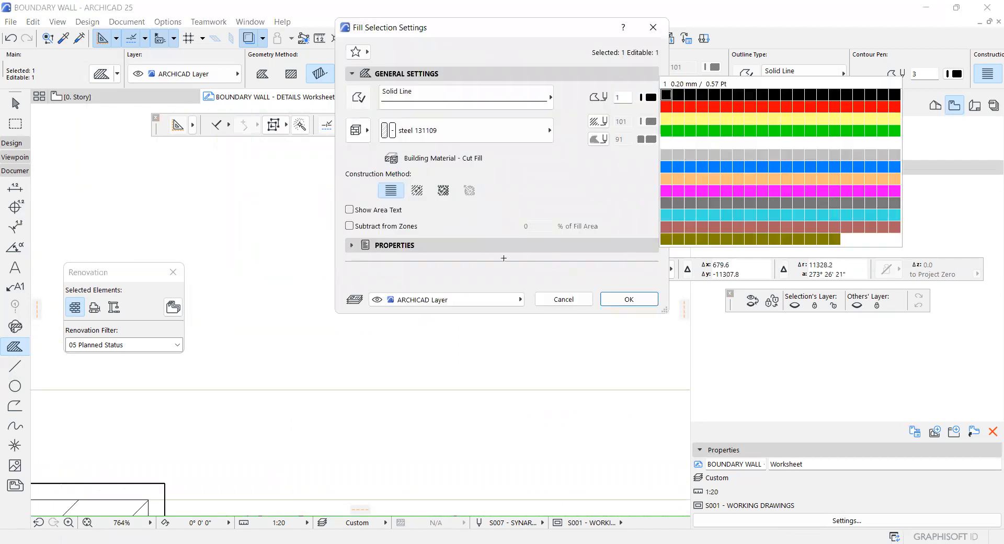
# Move the hollow steel fill by its lower-left corner onto the lower-right corner of the hatched wall stub
pyautogui.scroll(-5, 450, 257)
pyautogui.scroll(3, 439, 275)
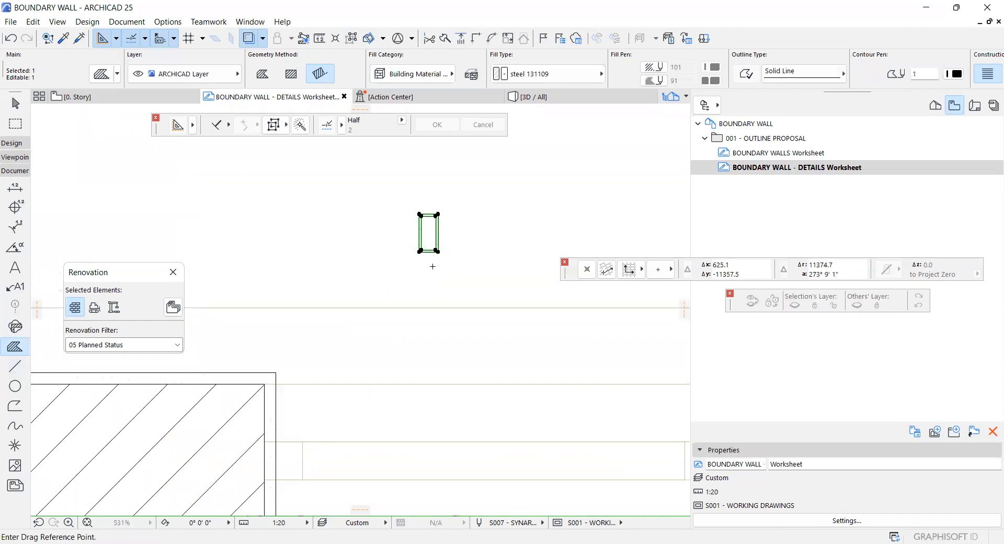
pyautogui.hotkey('ctrl', 'd')
pyautogui.press('Escape')
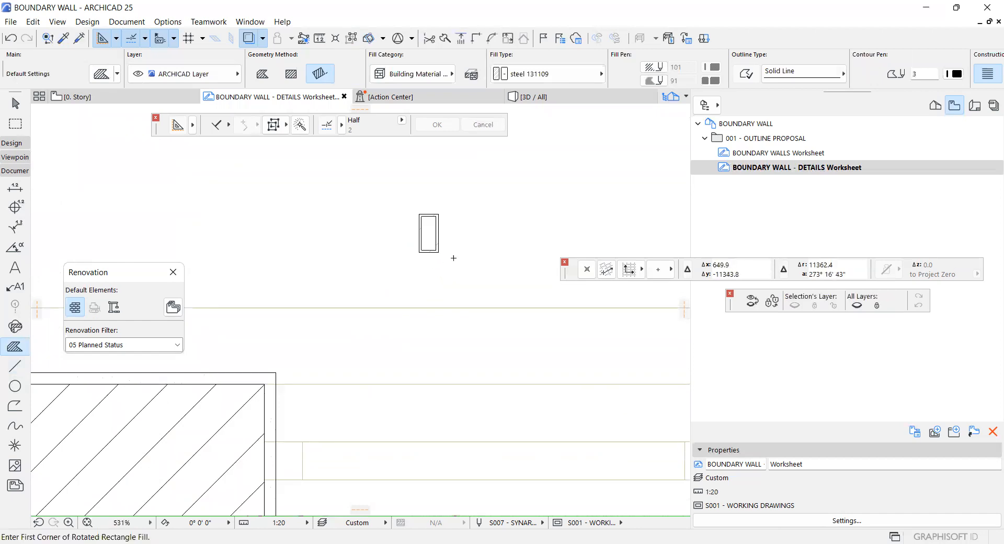
pyautogui.hotkey('ctrl', 'd')
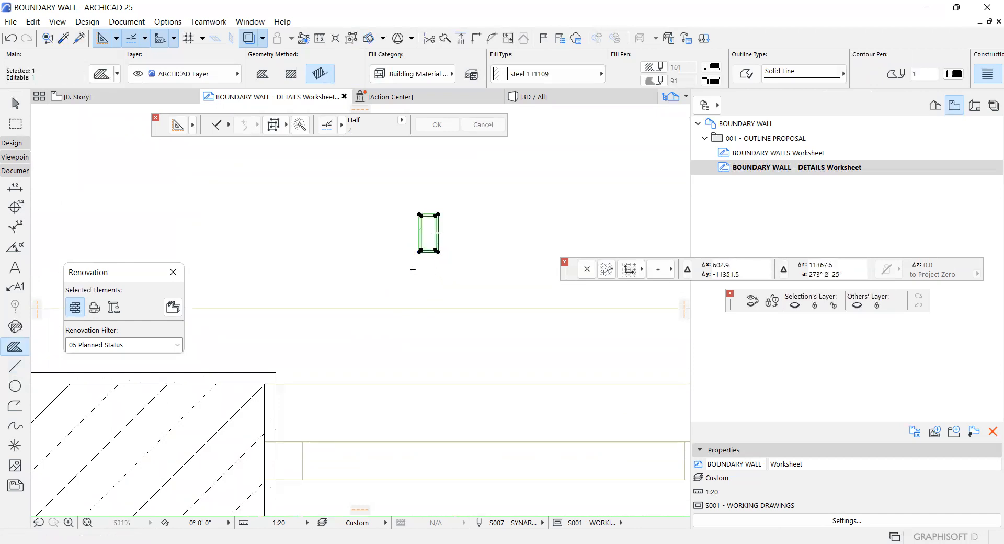
pyautogui.click(420, 252)
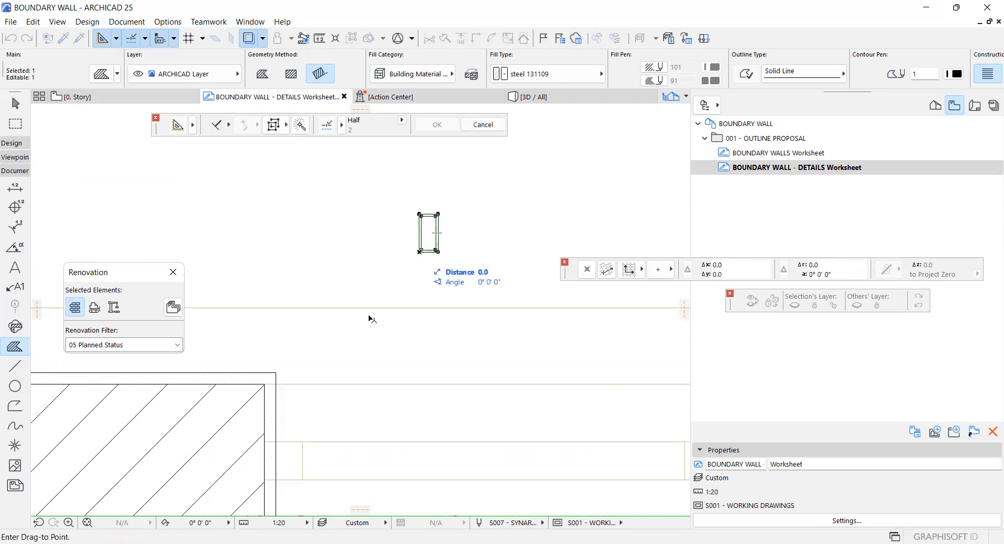
pyautogui.scroll(3, 335, 400)
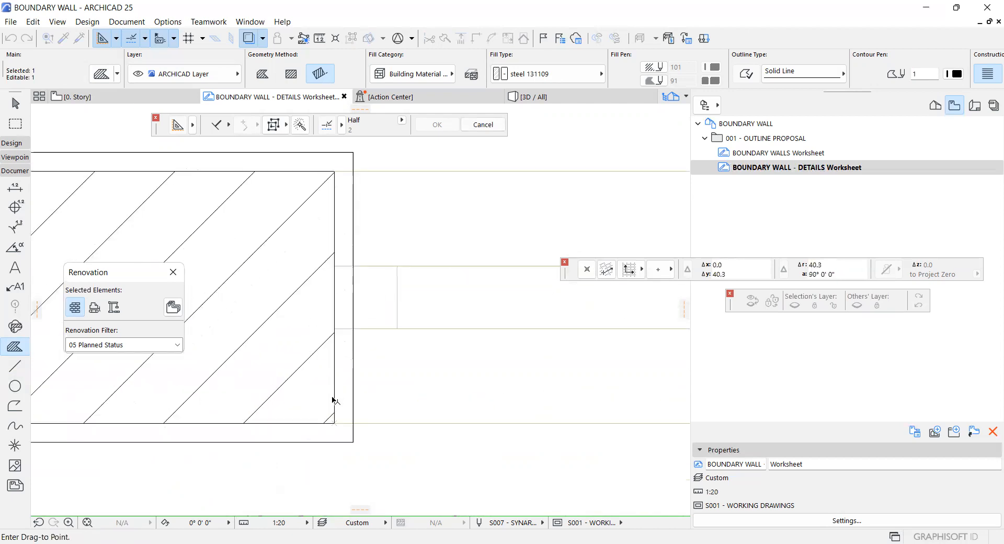
pyautogui.click(334, 425)
# Move the steel fill by its left side's midpoint to the midpoint of the wall stub's end face
pyautogui.hotkey('ctrl', 'd')
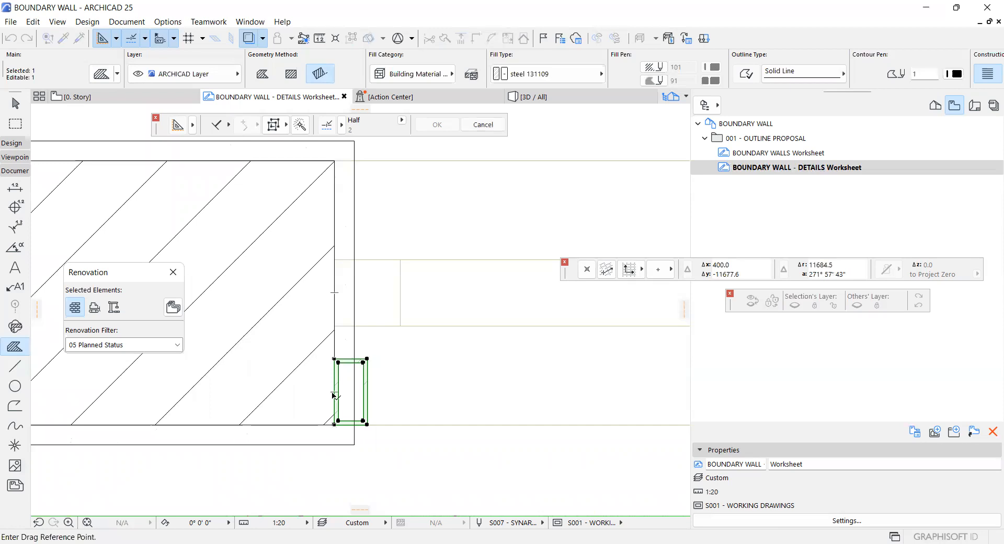
pyautogui.click(335, 392)
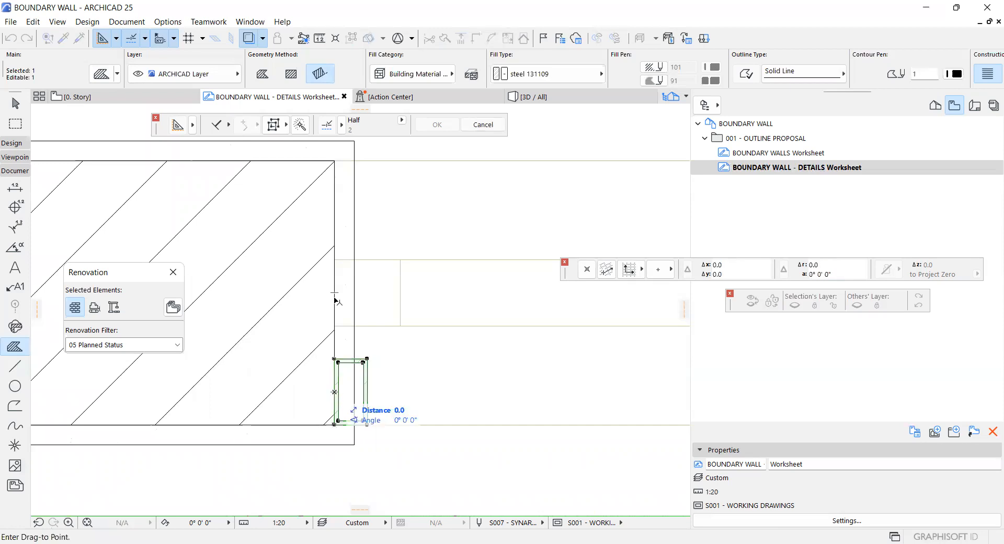
pyautogui.click(335, 293)
pyautogui.press('Escape')
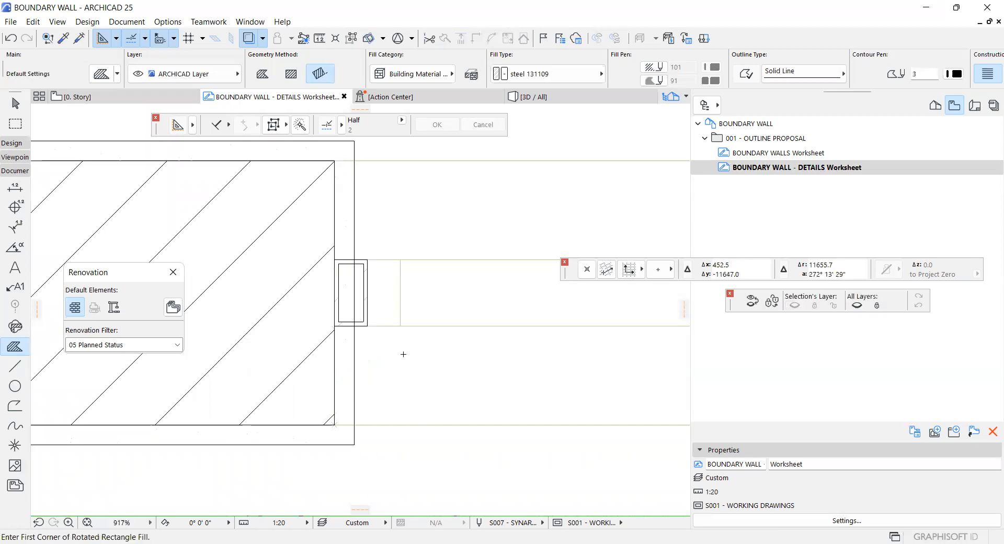
# Move the hollow steel fill off the wall stub's end into the empty drawing area up and to its right
pyautogui.scroll(-3, 350, 353)
pyautogui.scroll(-3, 336, 356)
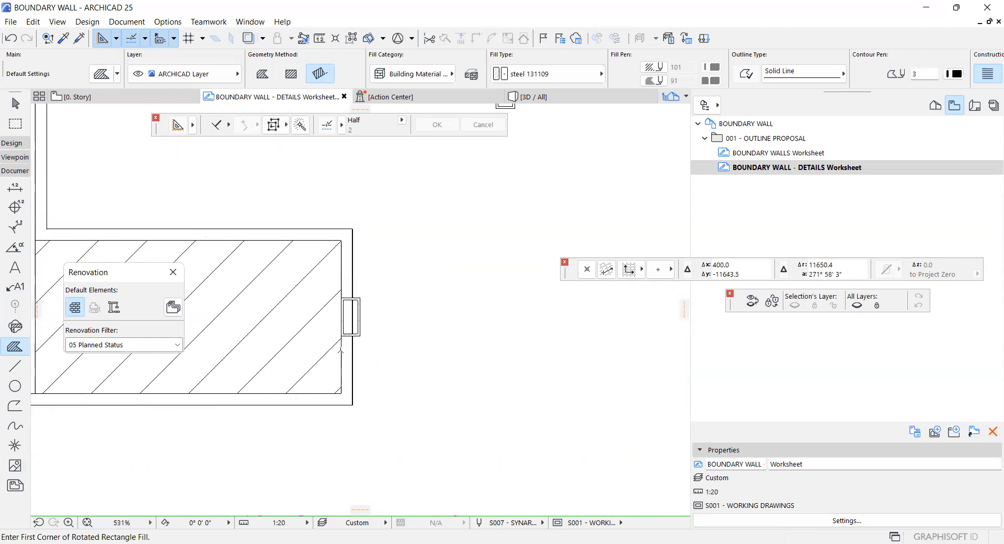
pyautogui.scroll(2, 339, 337)
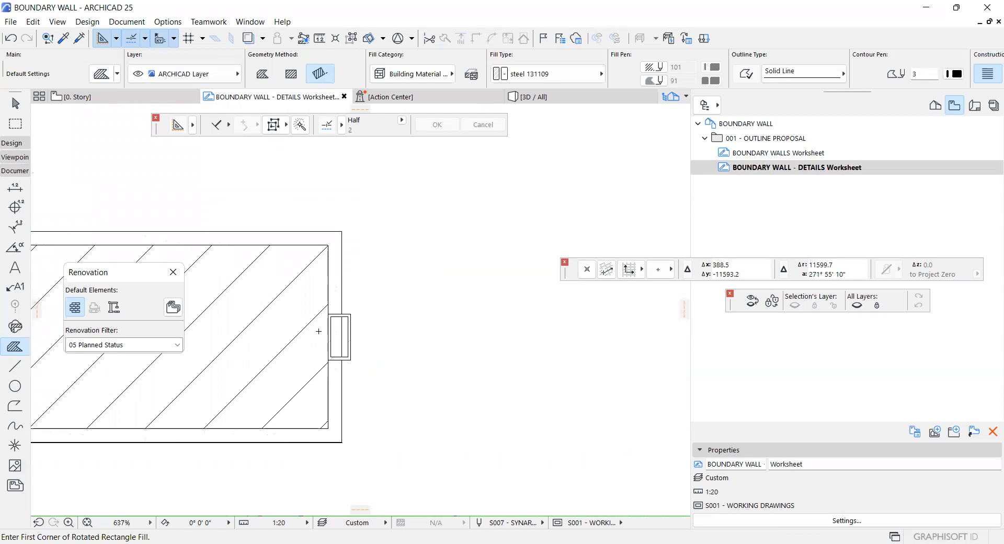
pyautogui.scroll(1, 328, 330)
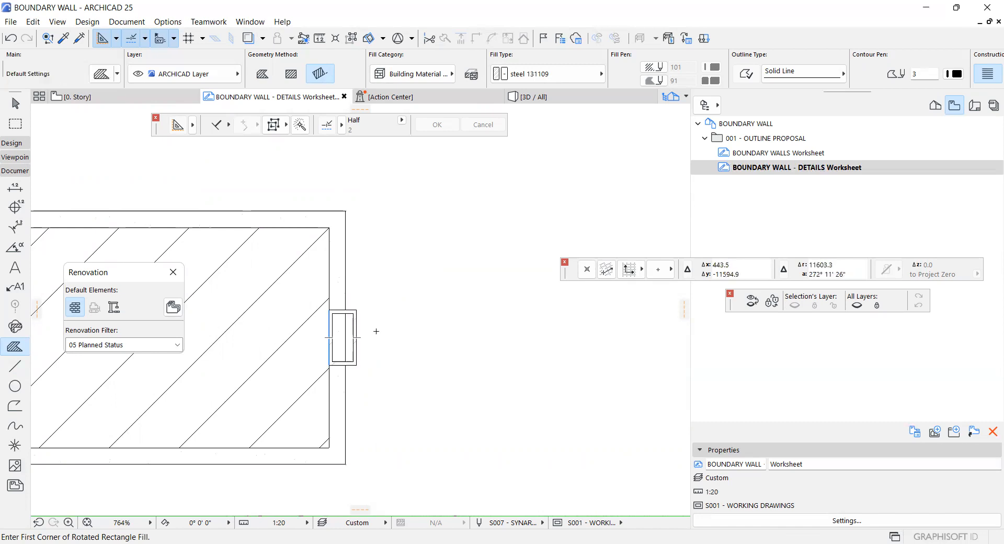
pyautogui.keyDown('shift'); pyautogui.click(357, 310); pyautogui.keyUp('shift')
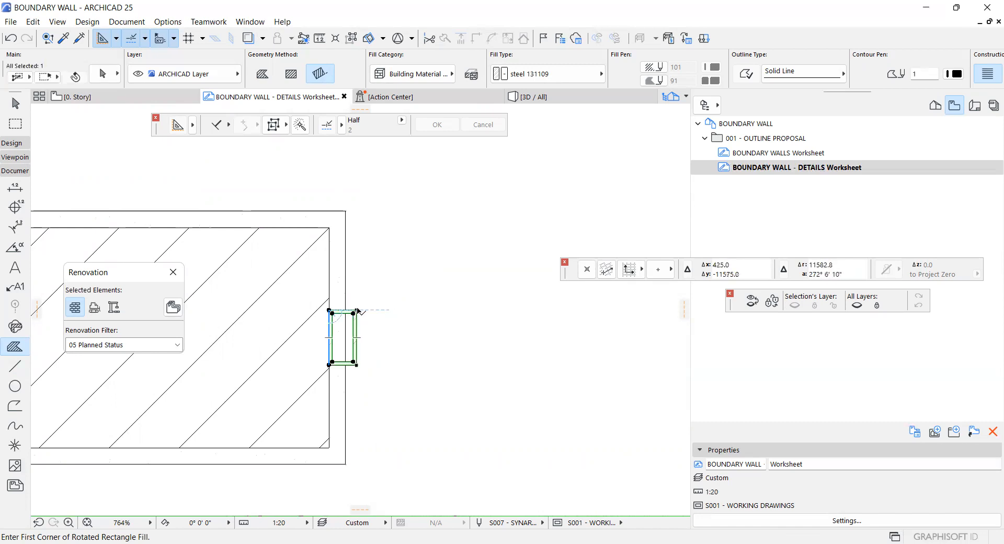
pyautogui.hotkey('ctrl', 'd')
pyautogui.click(355, 340)
pyautogui.scroll(-3, 355, 340)
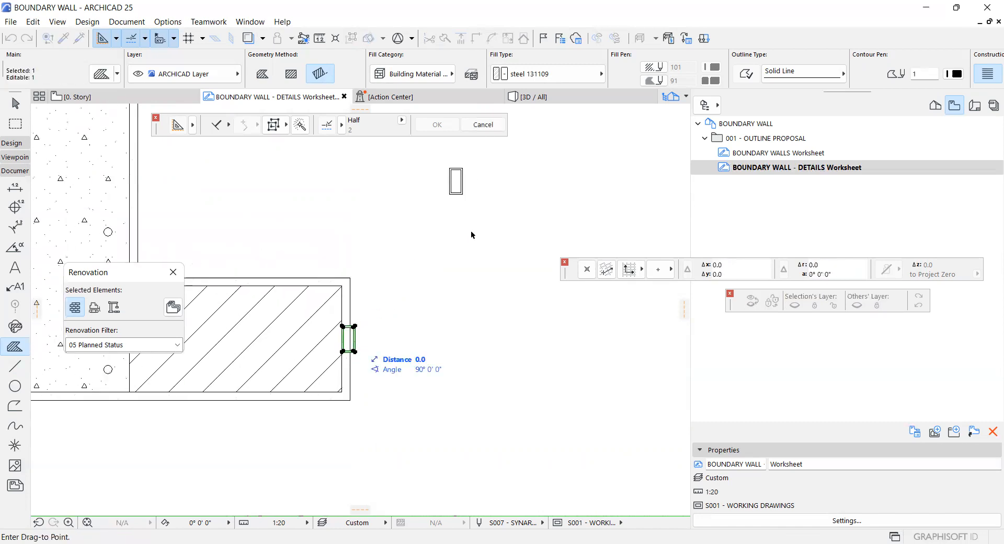
pyautogui.click(472, 232)
# Activate the Line tool with the single-line geometry method
pyautogui.click(16, 367)
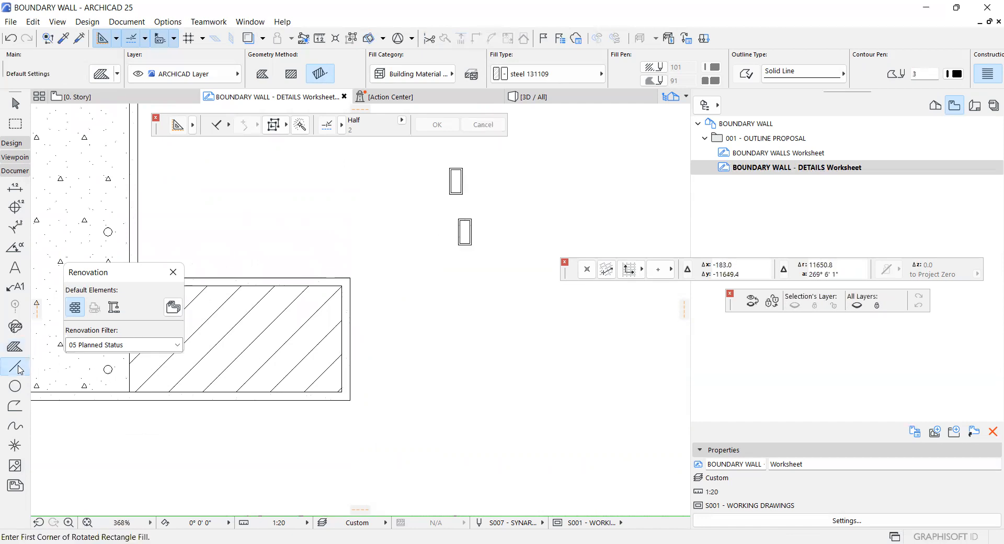
pyautogui.scroll(4, 459, 226)
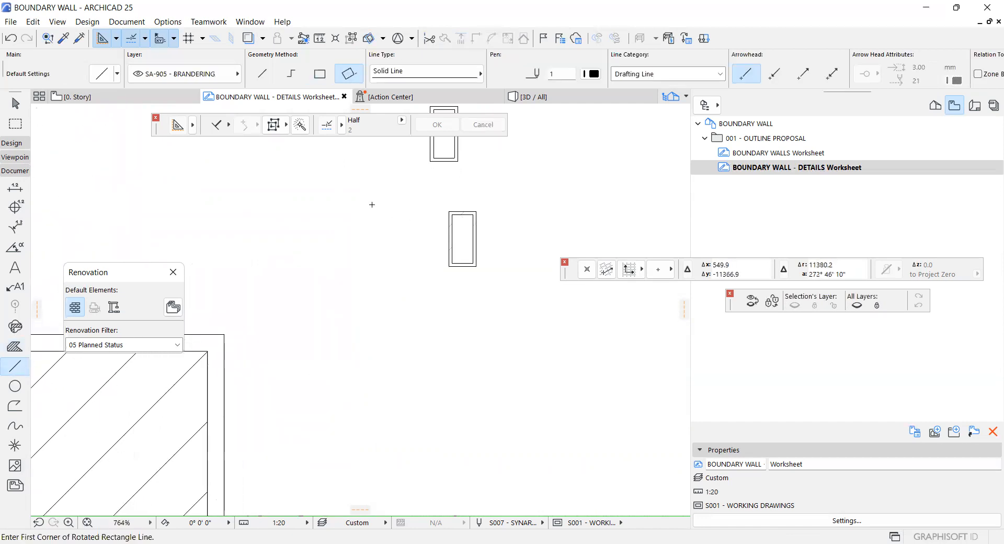
pyautogui.click(262, 73)
pyautogui.scroll(2, 458, 239)
pyautogui.scroll(1, 458, 239)
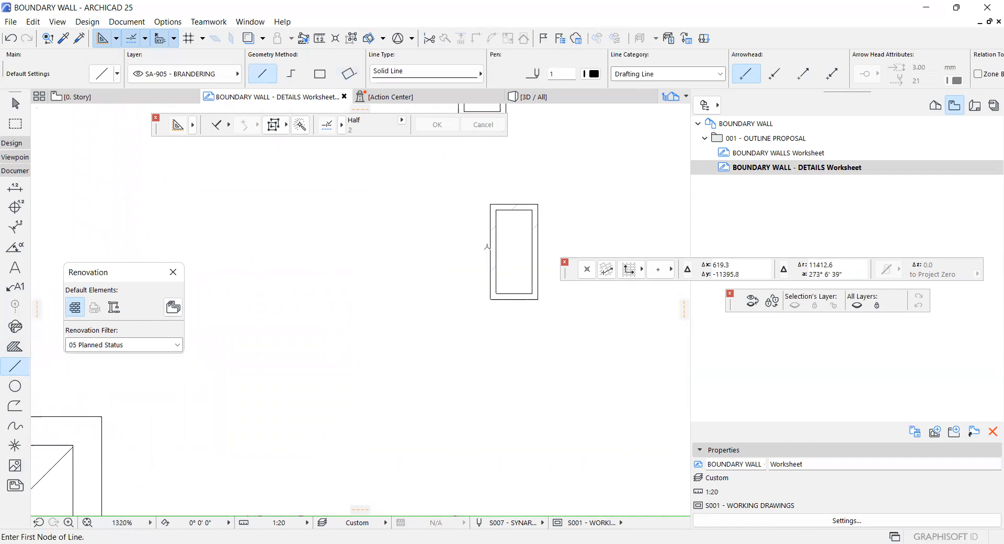
pyautogui.click(490, 248)
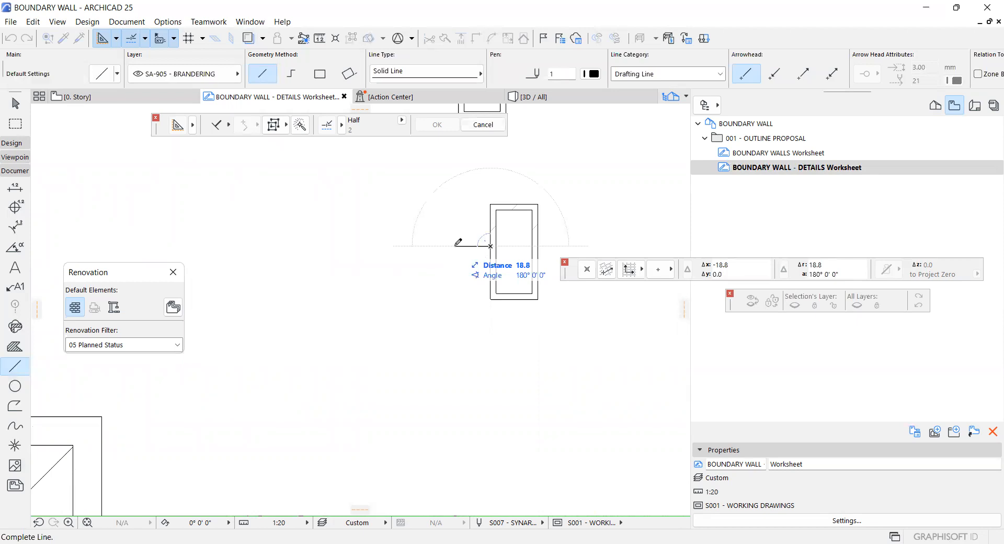
pyautogui.press('Escape')
pyautogui.press('Escape')
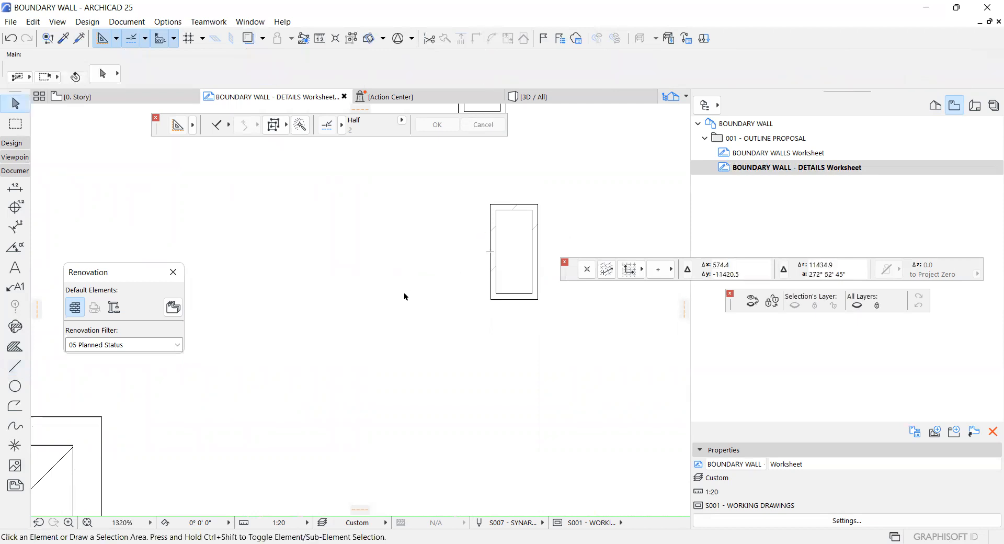
# Draw a short horizontal solid line outward to the left from the midpoint of the hollow section's left side
pyautogui.scroll(-2, 404, 296)
pyautogui.keyDown('alt'); pyautogui.click(447, 172); pyautogui.keyUp('alt')
pyautogui.scroll(3, 444, 251)
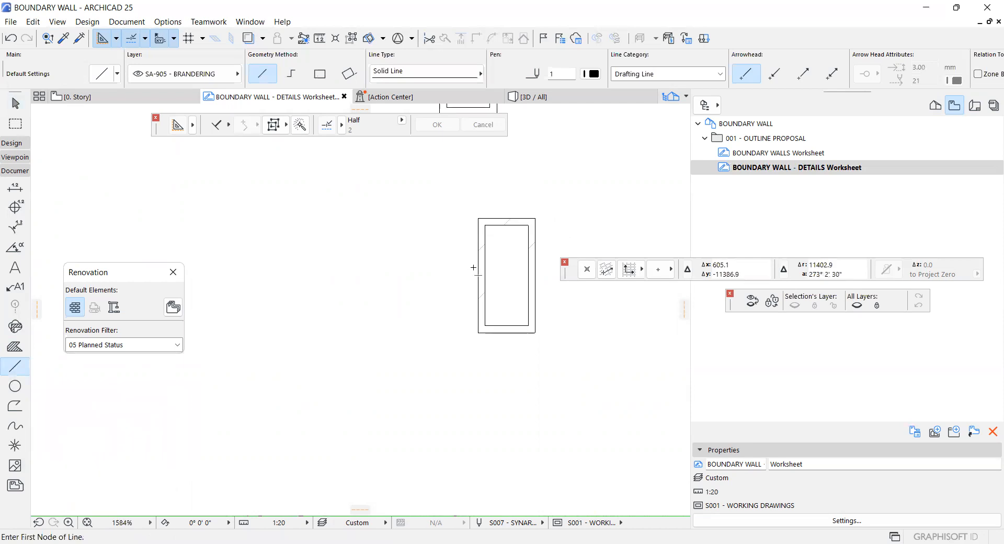
pyautogui.click(478, 275)
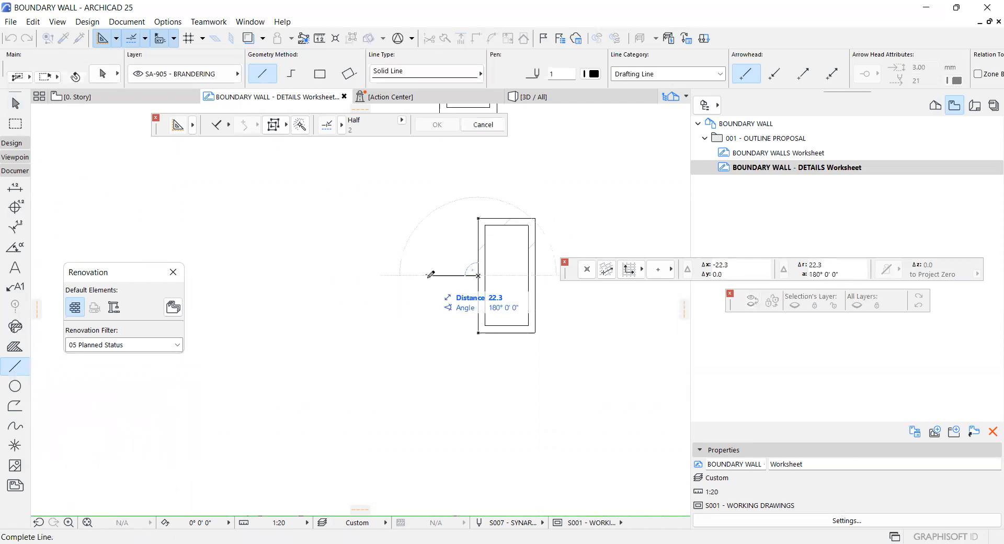
pyautogui.click(412, 275)
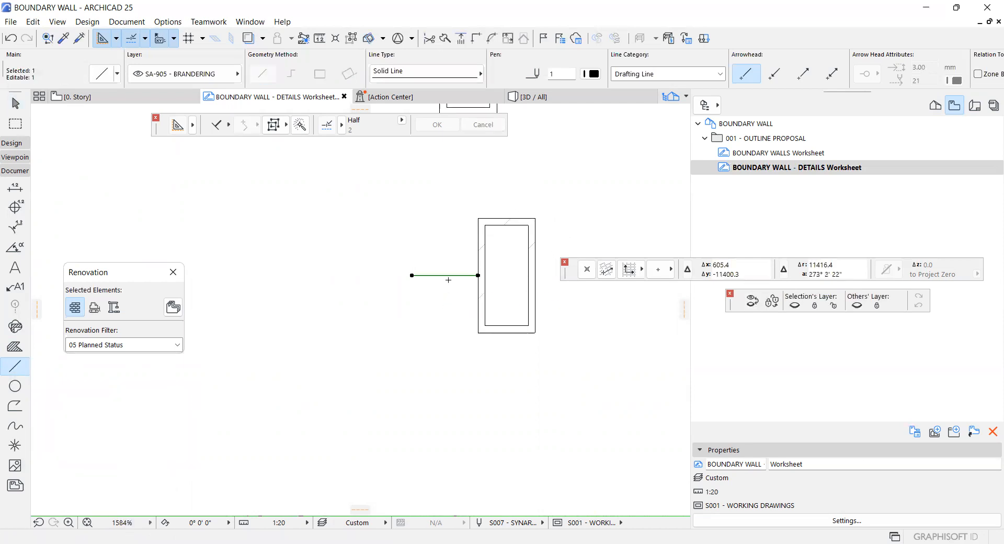
# Try to move the short horizontal line 25 mm straight down
pyautogui.click(449, 275)
pyautogui.write('2')
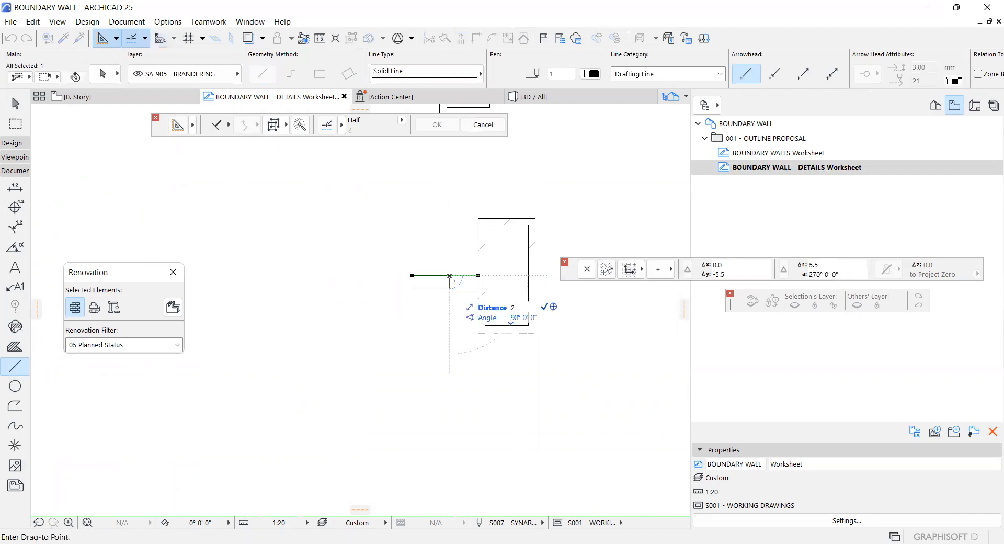
pyautogui.write('5')
pyautogui.press('Return')
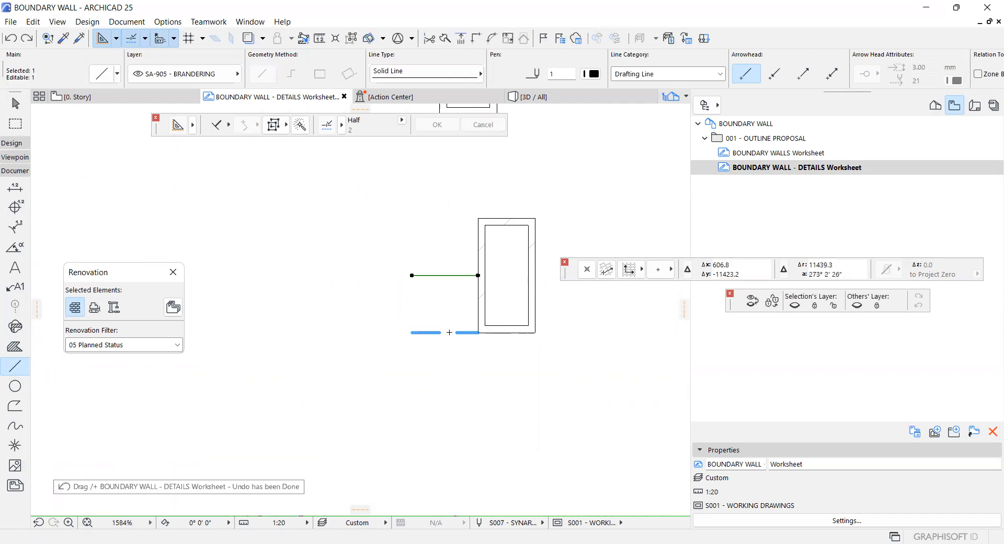
# Move the short horizontal line 12.5 mm down along the hollow section's left side
pyautogui.scroll(2, 449, 333)
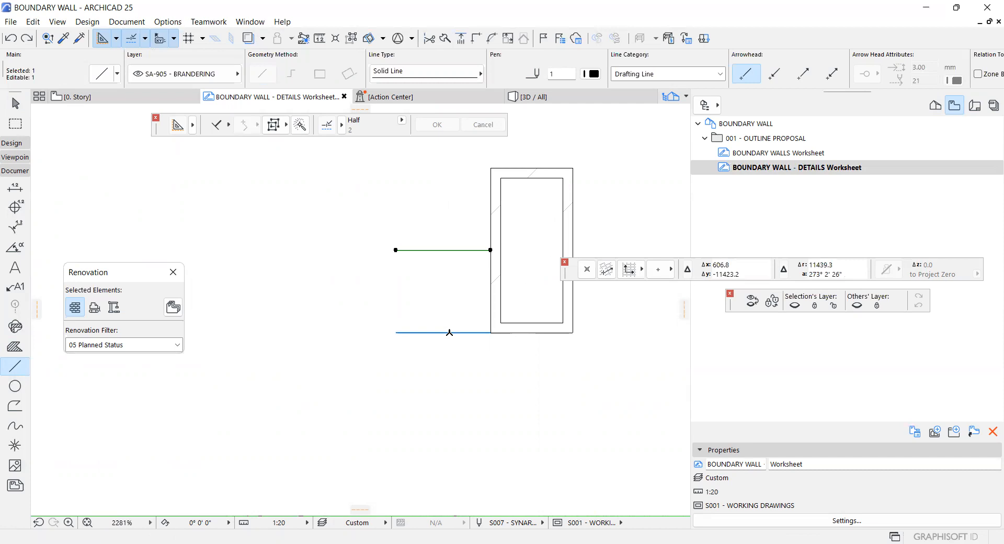
pyautogui.hotkey('ctrl', 'd')
pyautogui.click(451, 286)
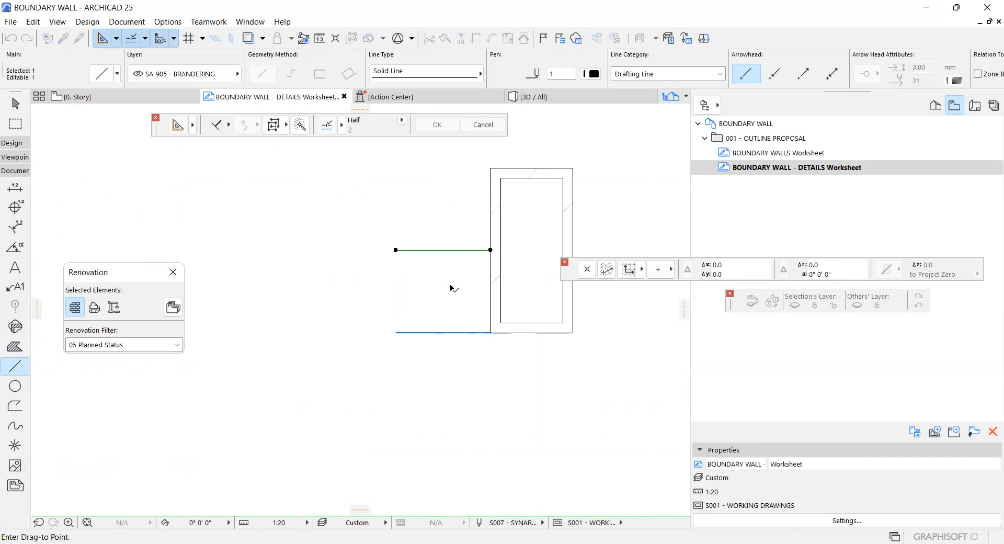
pyautogui.write('12.5')
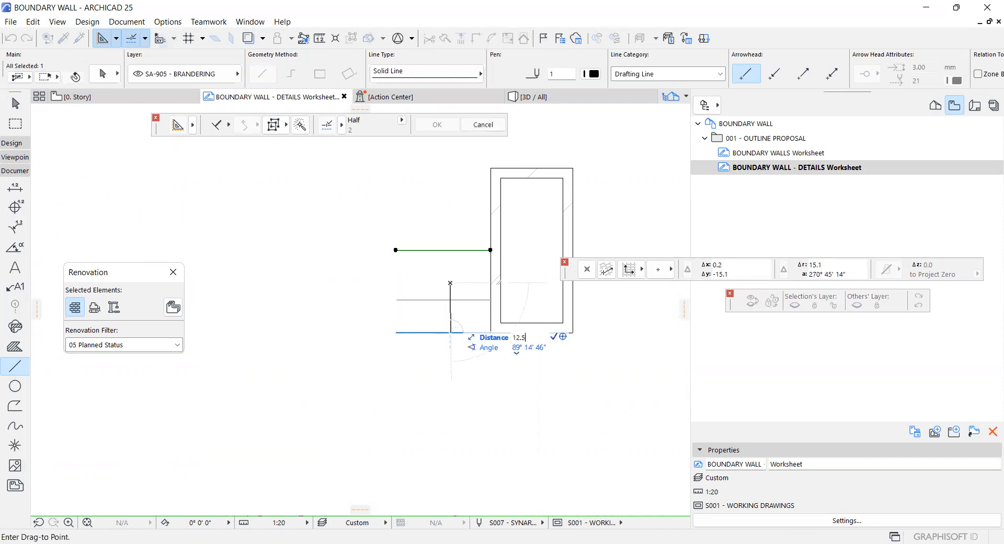
pyautogui.press('Return')
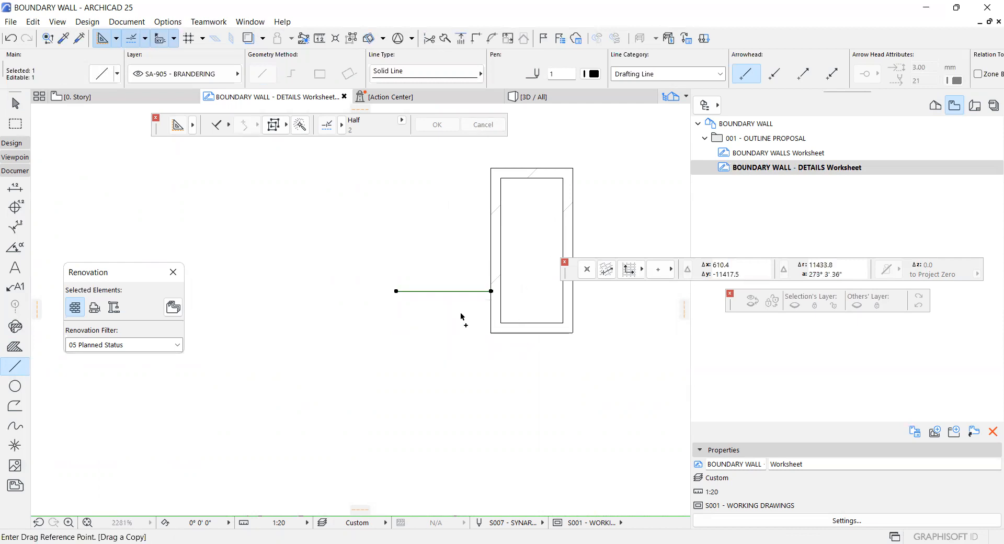
# Copy the horizontal line 25 mm straight up, forming a parallel pair on the hollow section's left side
pyautogui.click(462, 314)
pyautogui.write('25')
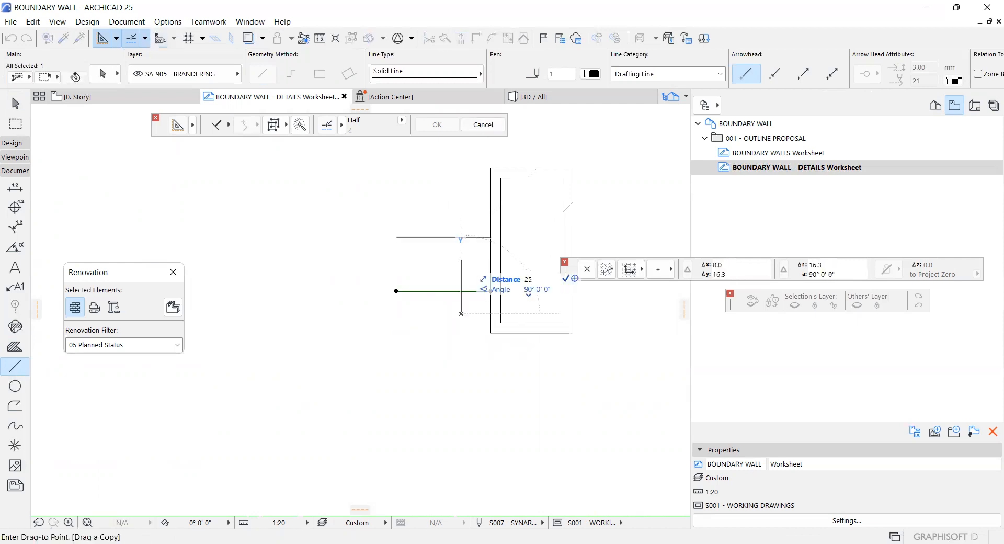
pyautogui.scroll(-3, 477, 308)
pyautogui.press('Return')
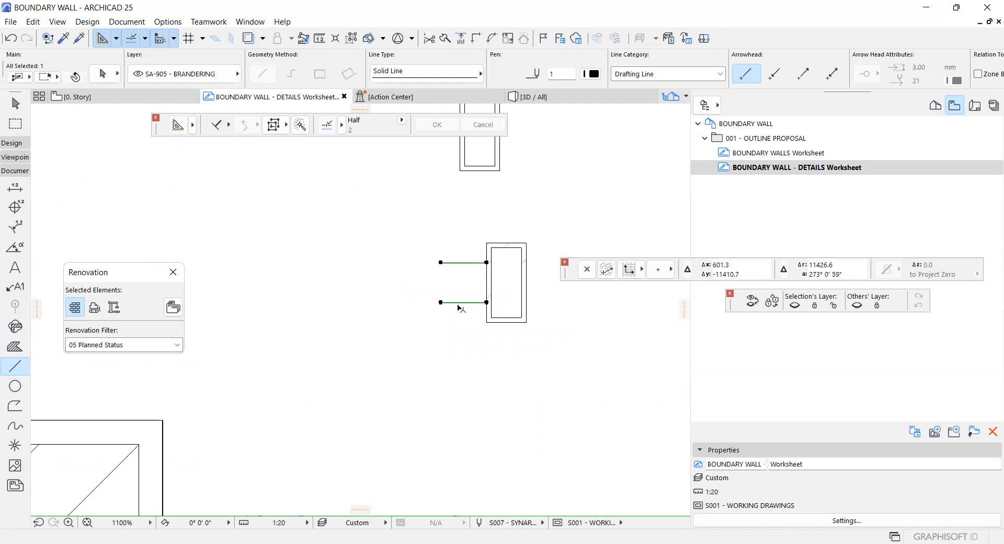
# Extend the left ends of both horizontal lines to a common vertical limit, roughly doubling their length
pyautogui.hotkey('ctrl', '-')
pyautogui.click(388, 309)
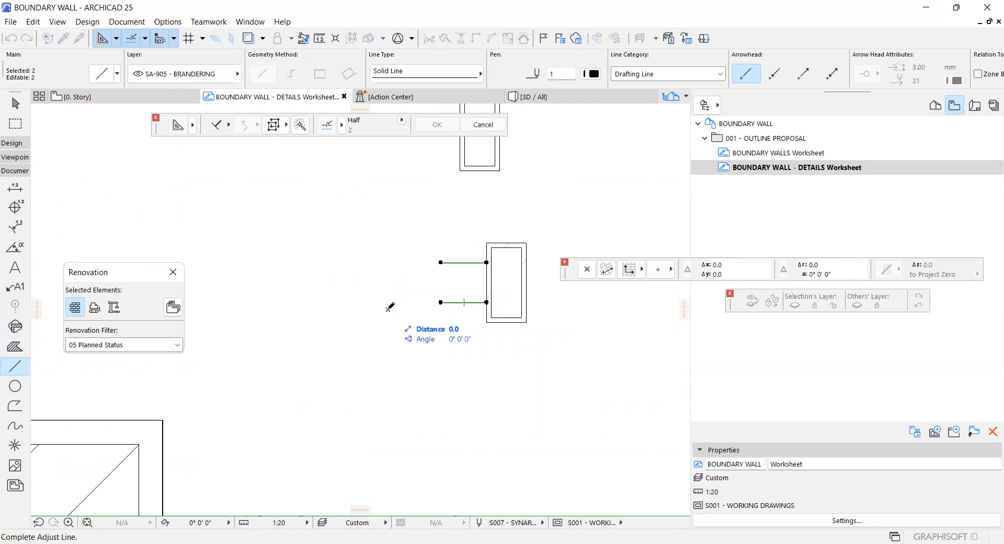
pyautogui.click(386, 209)
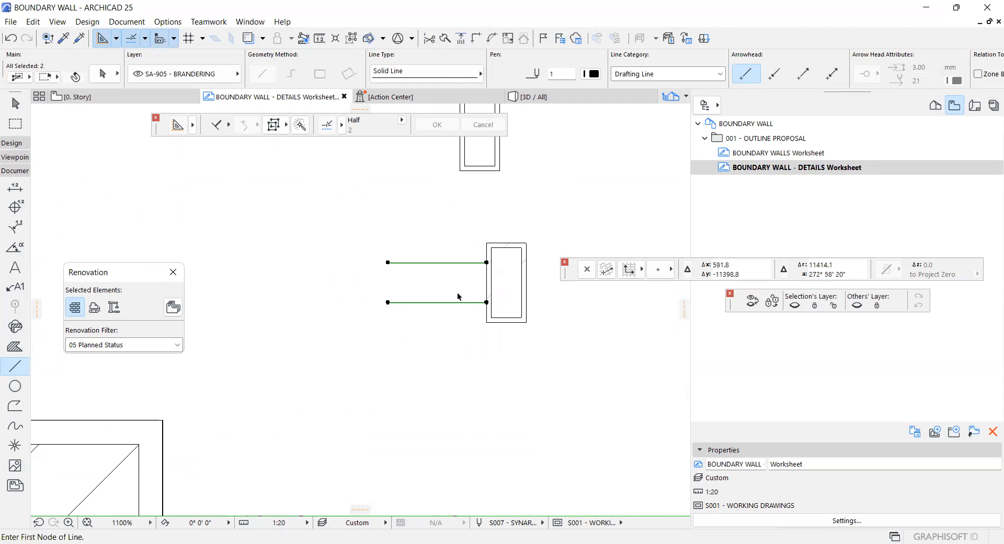
# Copy the pair of lines from the lower line's right endpoint to the upper line's left endpoint
pyautogui.hotkey('ctrl', 'shift', 'd')
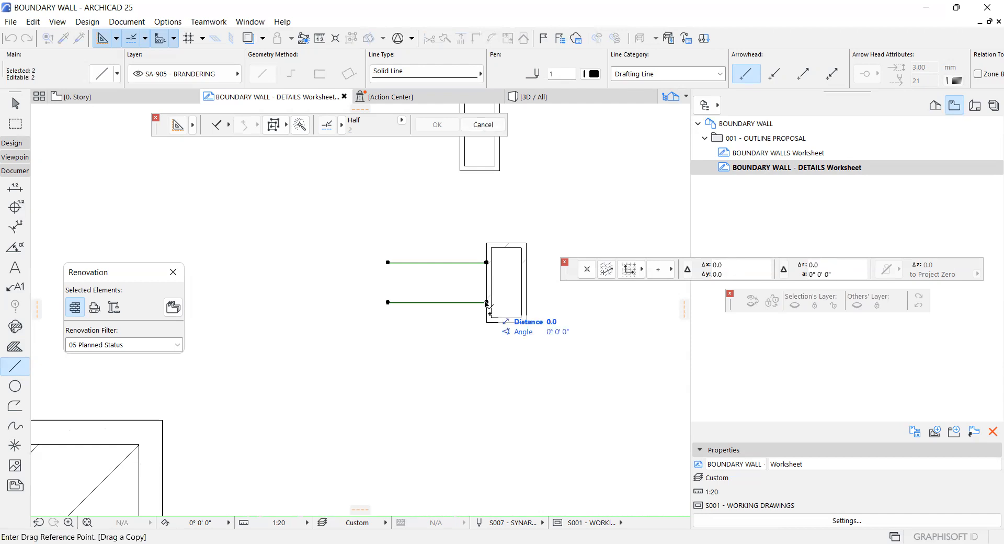
pyautogui.press('Escape')
pyautogui.click(388, 263)
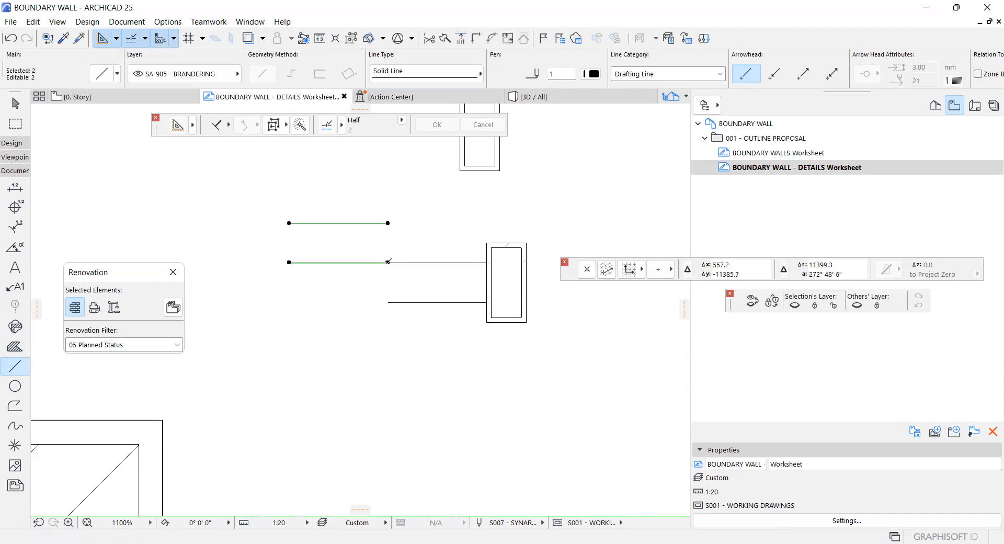
# Rotate the copied pair about the shared endpoint to slope up leftward, and extend its upper line to the horizontal line
pyautogui.hotkey('ctrl', 'e')
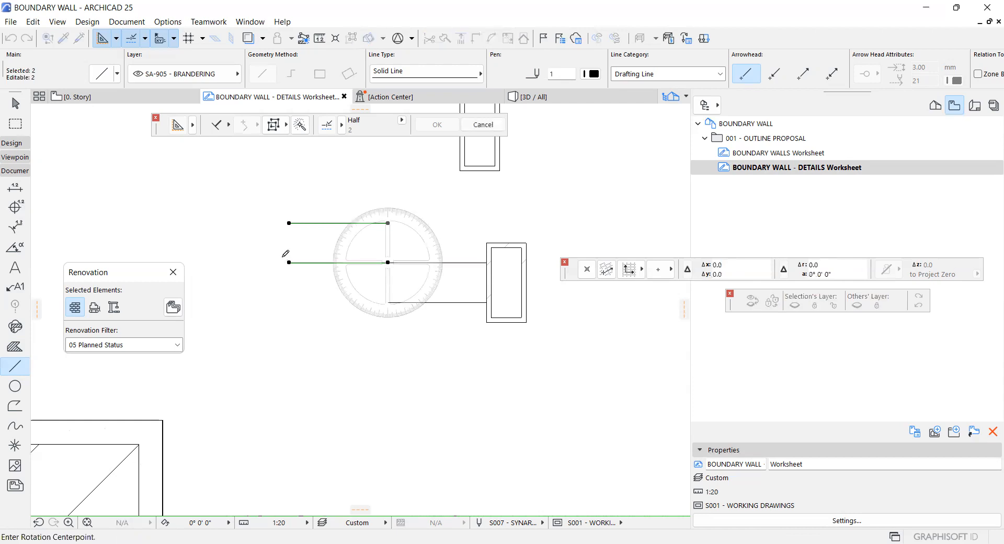
pyautogui.click(300, 217)
pyautogui.keyDown('ctrl'); pyautogui.click(422, 263); pyautogui.keyUp('ctrl')
pyautogui.press('Escape')
# Rotate a copy of the lower sloping line so that it crosses the original at a right angle
pyautogui.keyDown('shift'); pyautogui.click(376, 256); pyautogui.keyUp('shift')
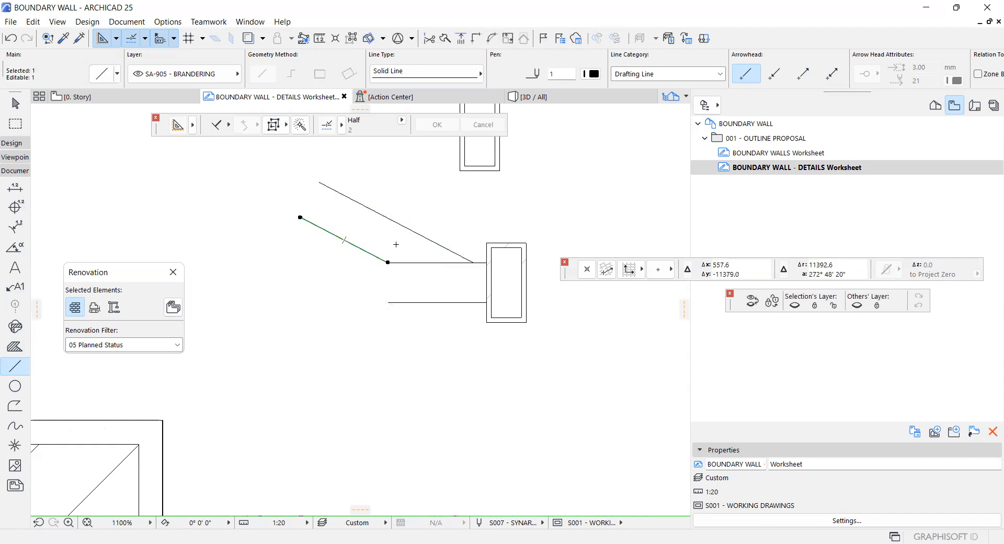
pyautogui.keyDown('shift'); pyautogui.click(409, 234); pyautogui.keyUp('shift')
pyautogui.press('Escape')
pyautogui.press('Escape')
pyautogui.keyDown('shift'); pyautogui.click(325, 231); pyautogui.keyUp('shift')
pyautogui.hotkey('ctrl', 'alt', 'e')
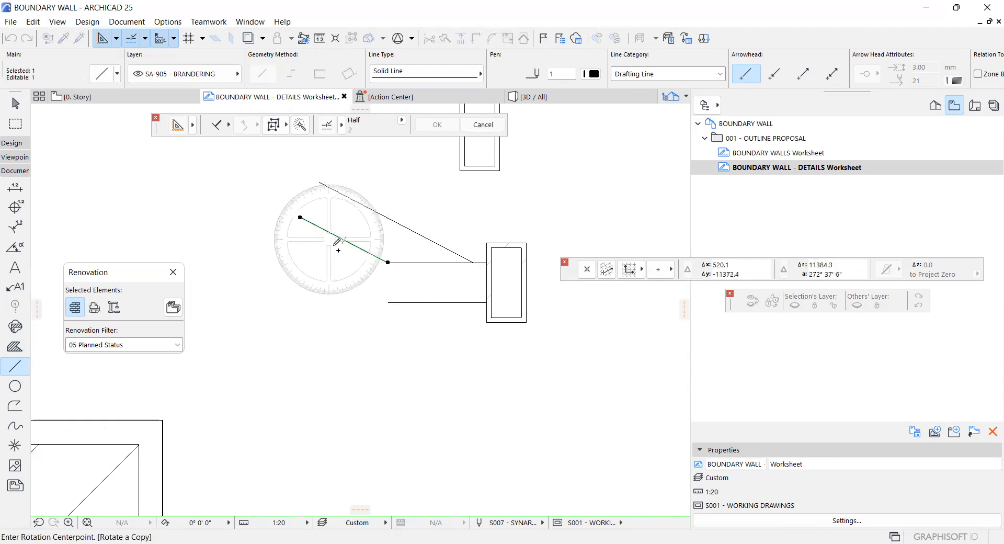
pyautogui.click(338, 327)
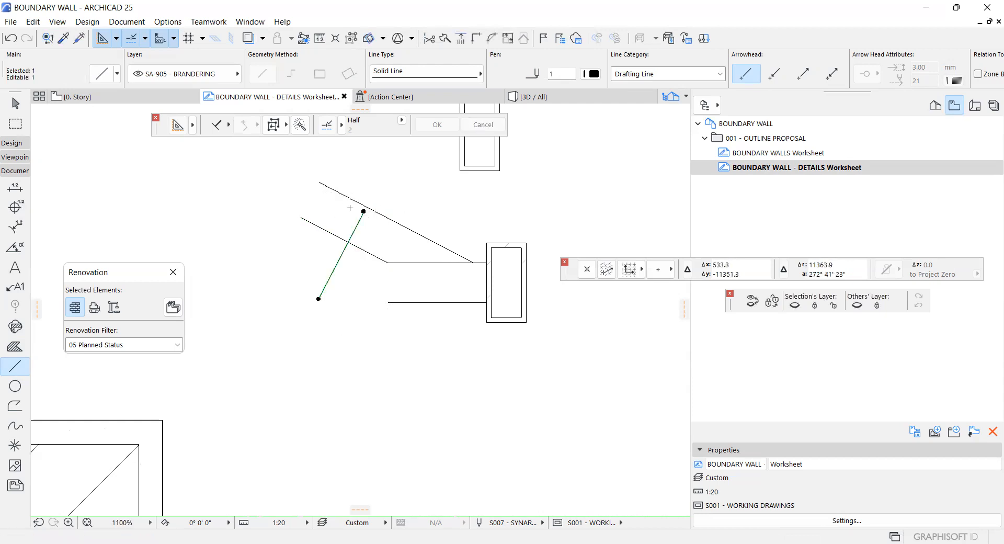
# Trim the two sloping lines and the perpendicular line to each other, closing the end of the splayed leg
pyautogui.keyDown('ctrl'); pyautogui.click(357, 204); pyautogui.keyUp('ctrl')
pyautogui.keyDown('ctrl'); pyautogui.click(332, 234); pyautogui.keyUp('ctrl')
pyautogui.keyDown('ctrl'); pyautogui.click(337, 257); pyautogui.keyUp('ctrl')
# Group the three lines of the splayed leg: both sloping lines and the perpendicular end line
pyautogui.keyDown('shift'); pyautogui.click(365, 251); pyautogui.keyUp('shift')
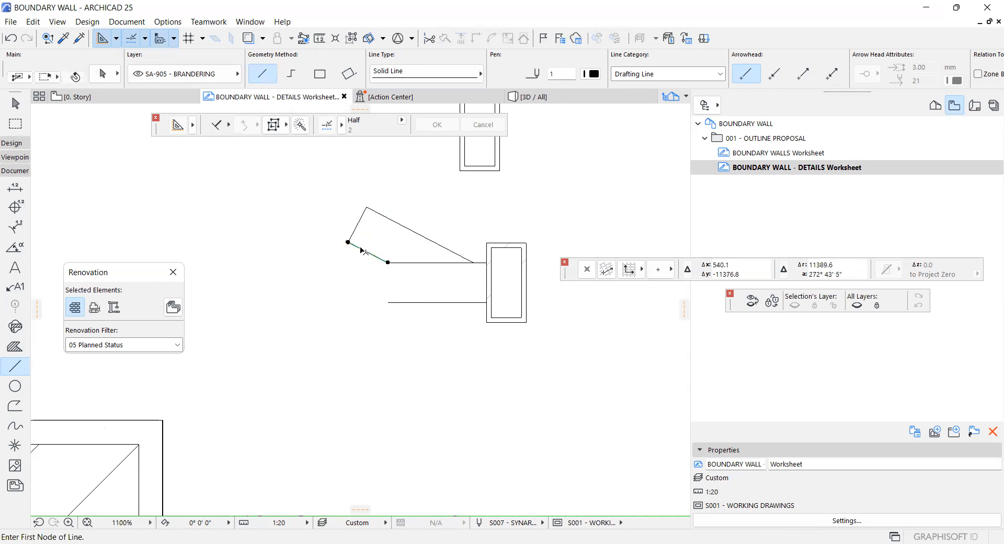
pyautogui.keyDown('shift'); pyautogui.click(412, 232); pyautogui.keyUp('shift')
pyautogui.keyDown('shift'); pyautogui.click(357, 226); pyautogui.keyUp('shift')
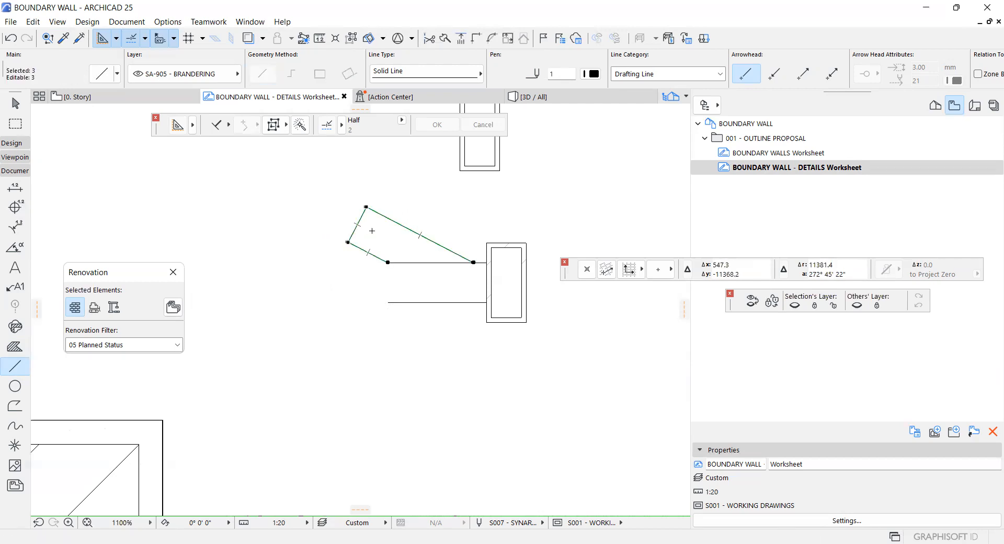
pyautogui.hotkey('ctrl', 'g')
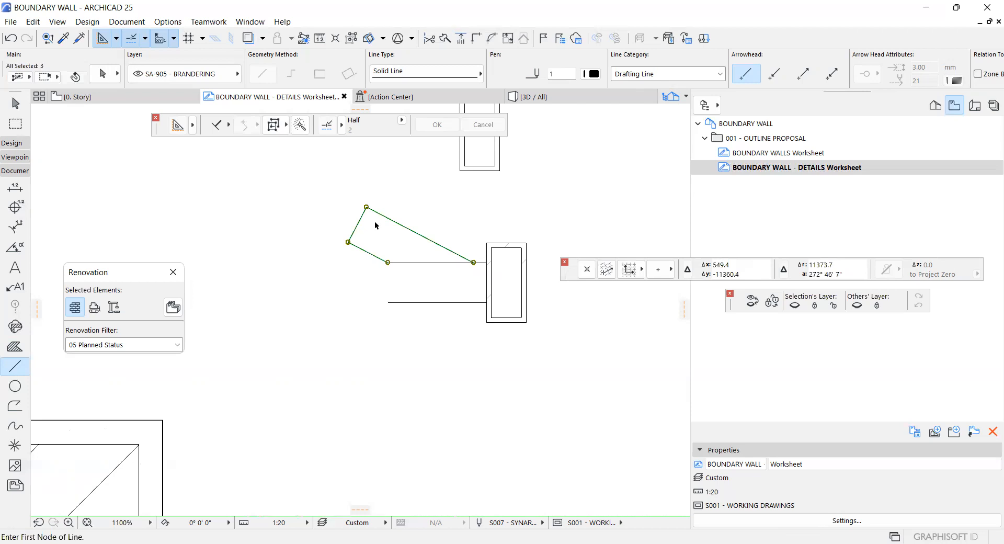
# Mirror a copy of the grouped splayed leg about the horizontal axis through the hollow section's left-side midpoint
pyautogui.hotkey('ctrl', 'shift', 'm')
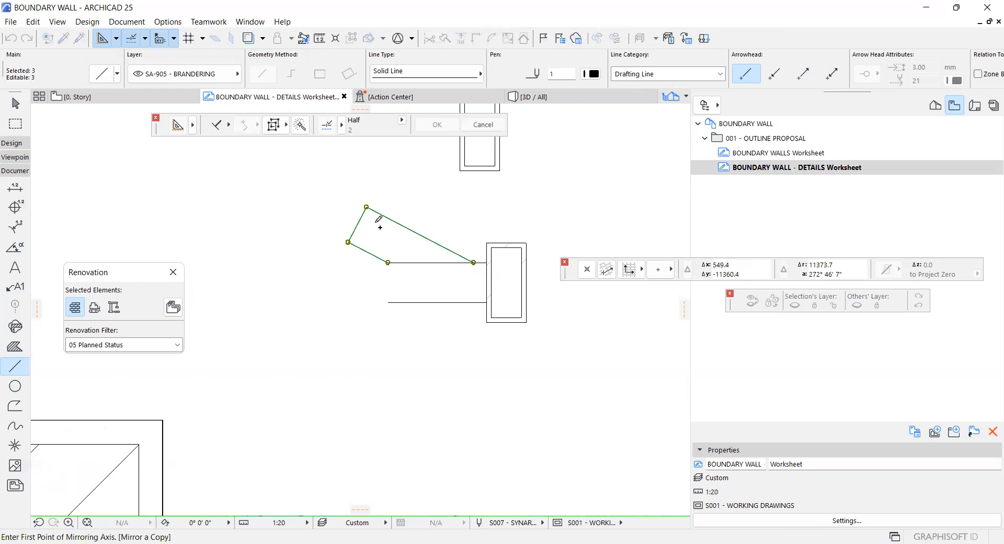
pyautogui.click(486, 282)
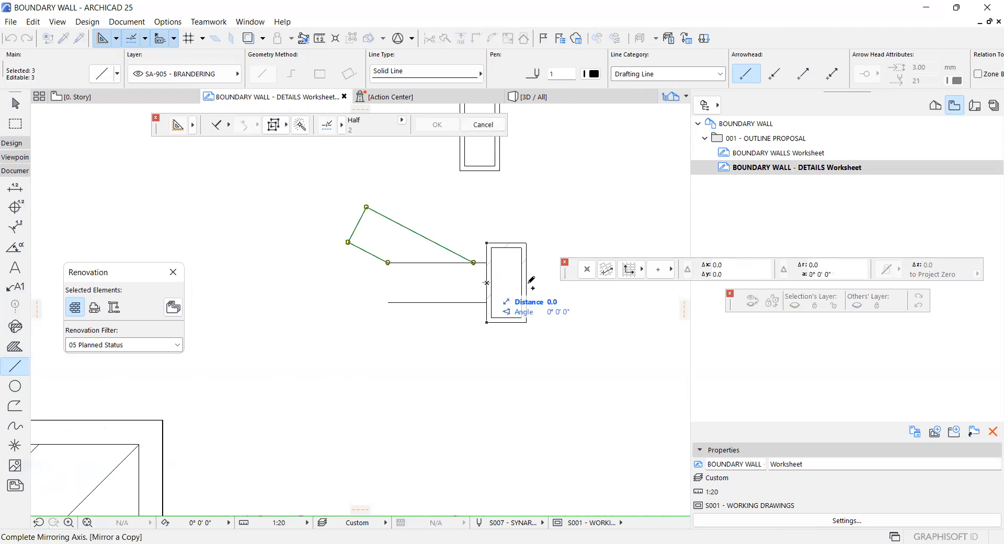
pyautogui.click(419, 282)
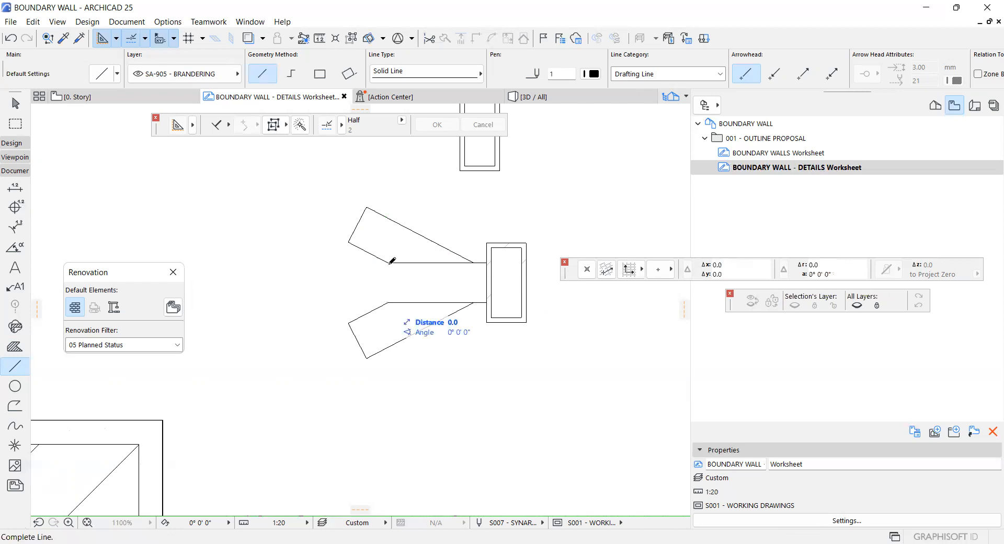
# Close the lug's inner end with a vertical line, then set all the lug lines to the Dashed line type
pyautogui.click(388, 303)
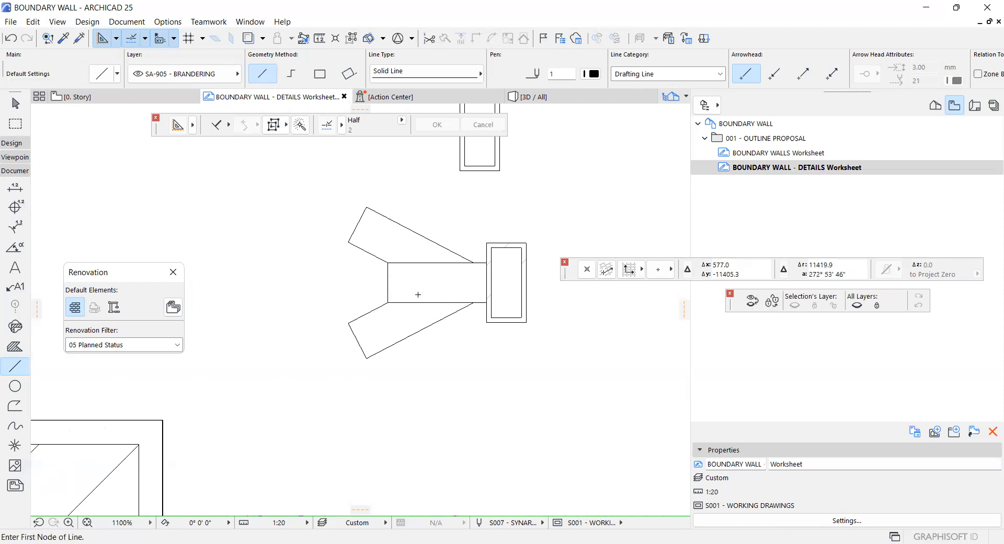
pyautogui.scroll(-2, 418, 295)
pyautogui.keyDown('shift'); pyautogui.click(362, 215); pyautogui.keyUp('shift')
pyautogui.keyDown('shift'); pyautogui.click(457, 354); pyautogui.keyUp('shift')
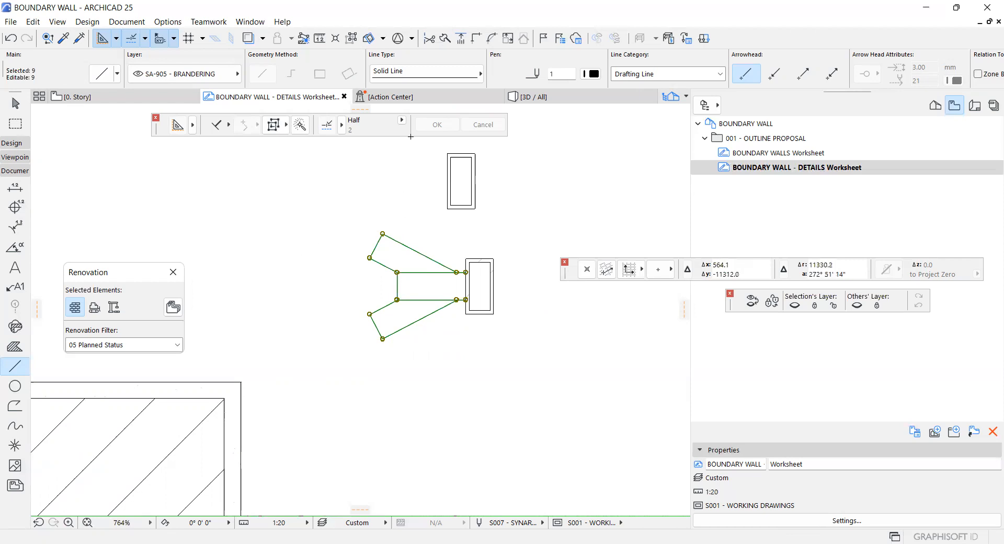
pyautogui.click(594, 74)
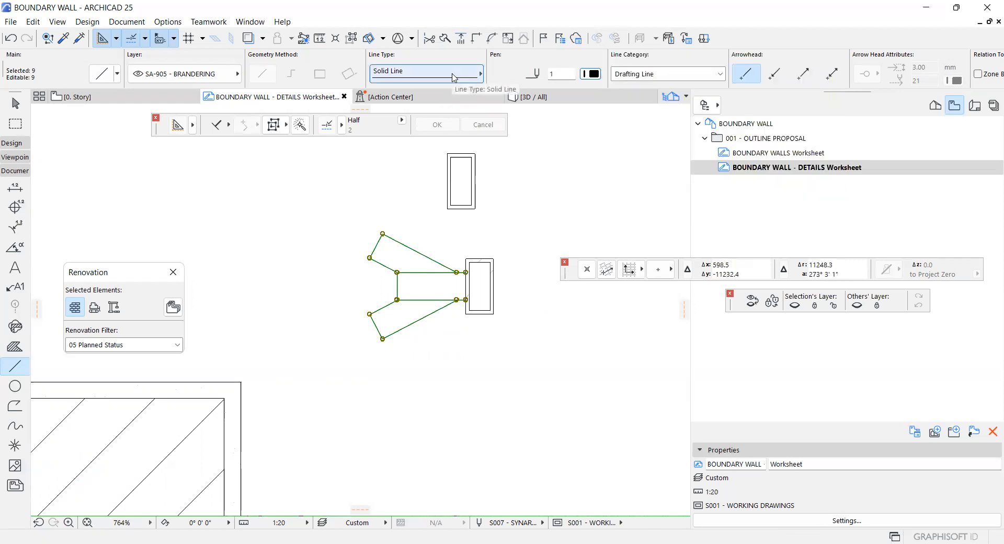
pyautogui.click(454, 76)
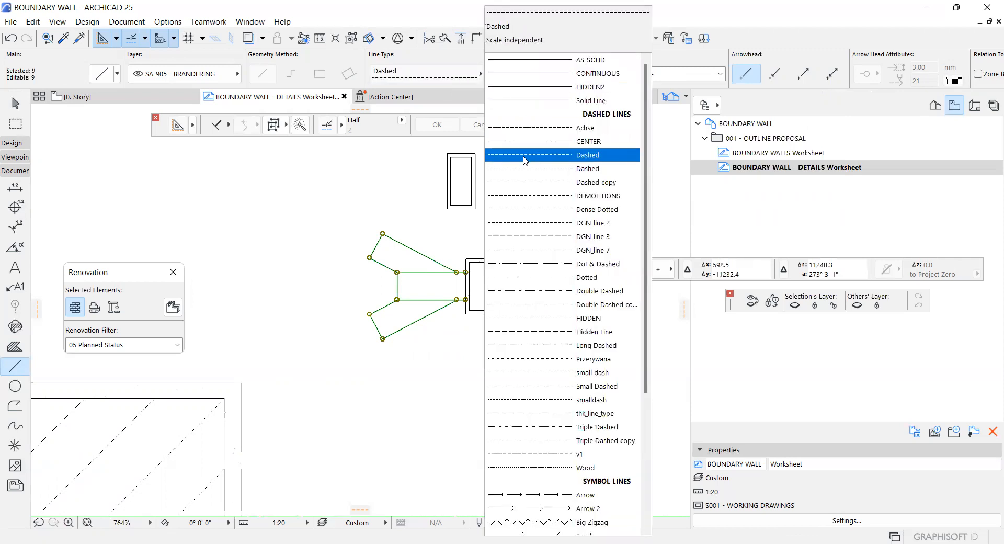
pyautogui.press('Escape')
pyautogui.press('Escape')
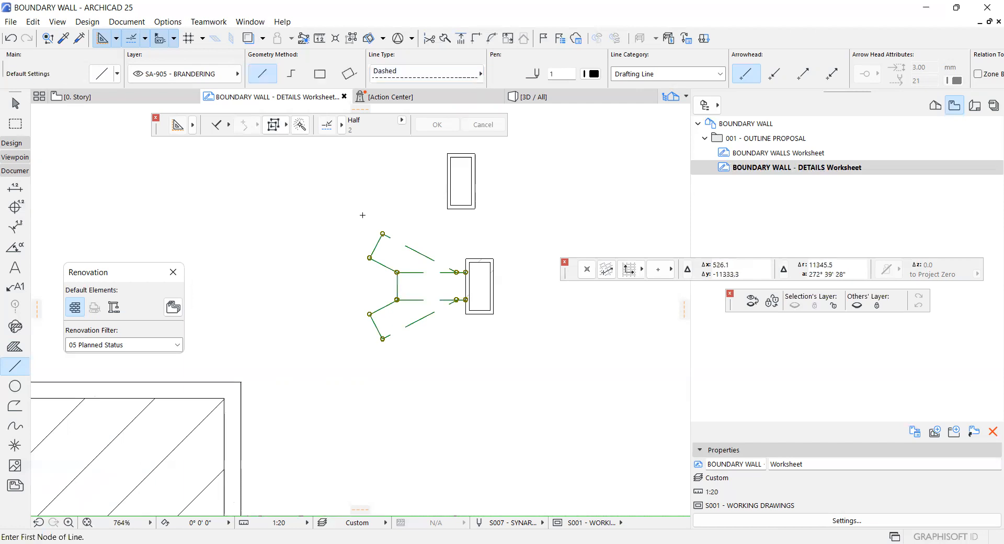
# Move the hollow section with its lug from its left-side midpoint to the midpoint of the wall stub's brick end face
pyautogui.moveTo(349, 217)
pyautogui.mouseDown()
pyautogui.moveTo(473, 342)
pyautogui.moveTo(511, 354)
pyautogui.mouseUp()
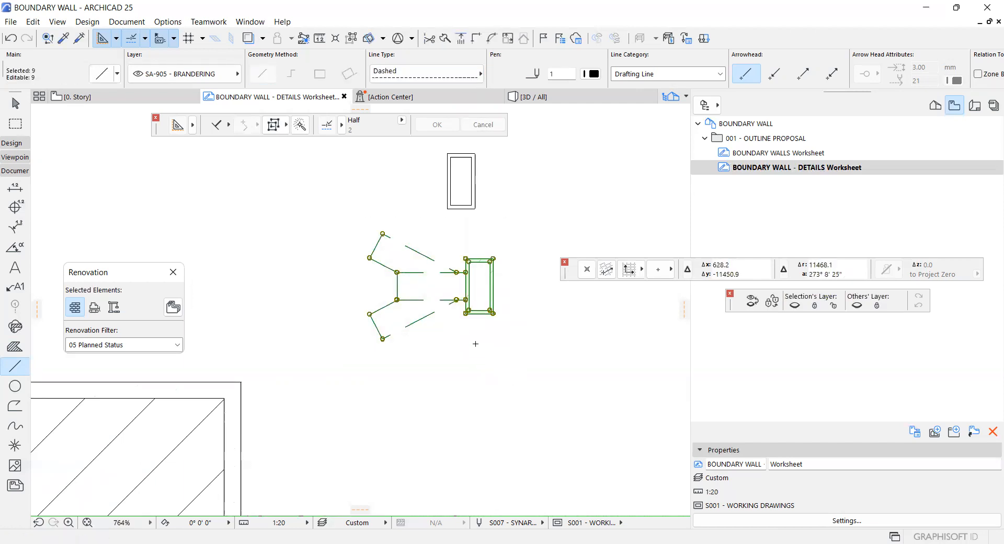
pyautogui.hotkey('ctrl', 'd')
pyautogui.scroll(2, 471, 287)
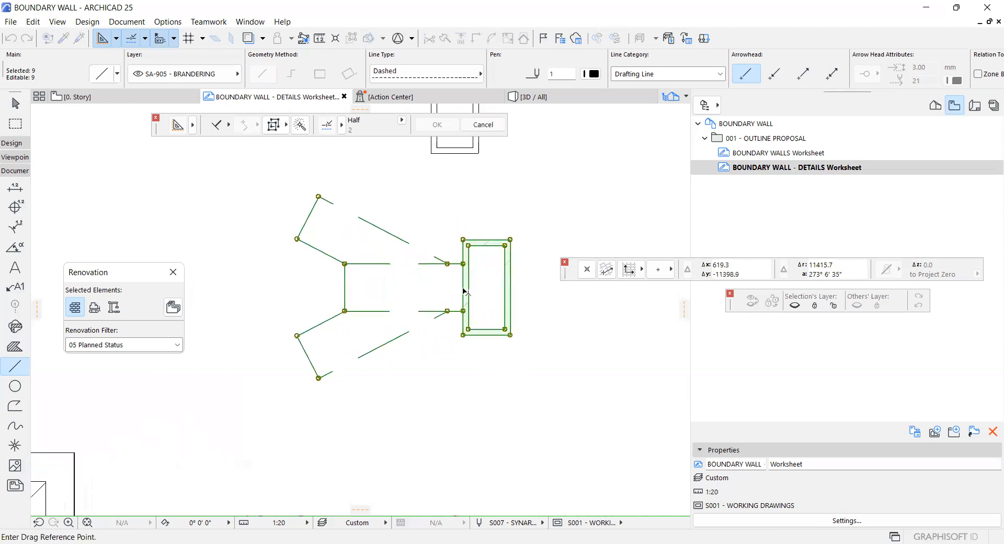
pyautogui.click(463, 288)
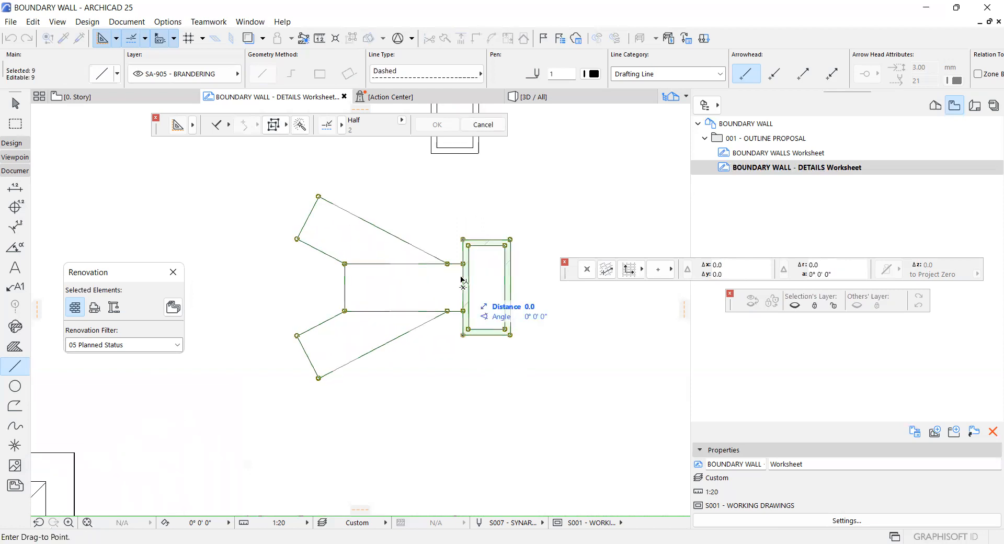
pyautogui.scroll(-4, 462, 281)
pyautogui.scroll(2, 336, 423)
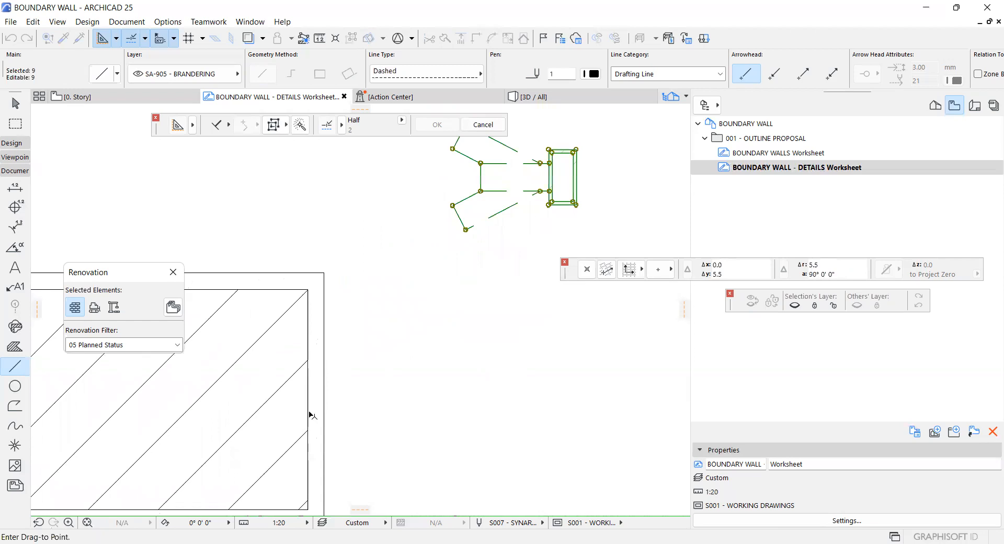
pyautogui.click(310, 403)
pyautogui.press('Escape')
pyautogui.scroll(-2, 357, 356)
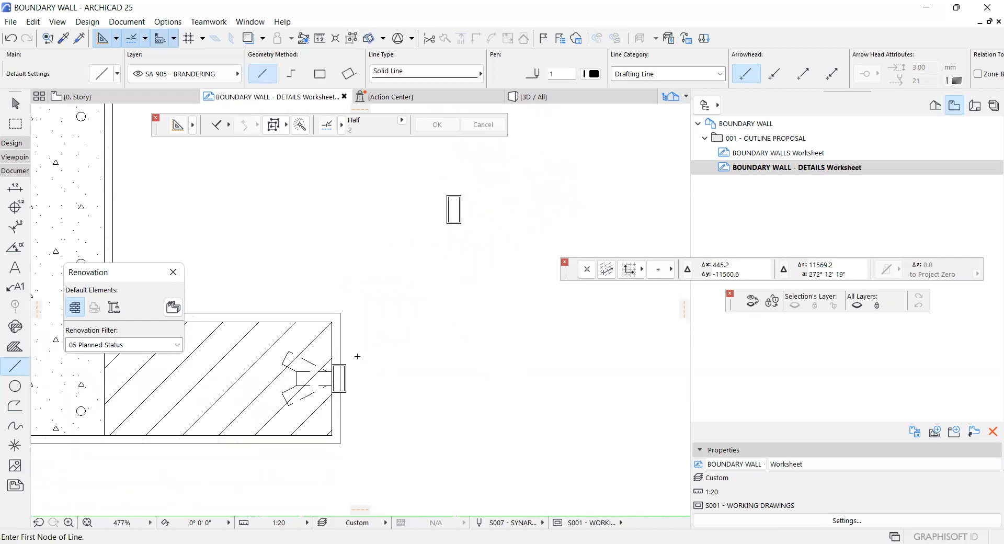
# Display the trace reference and mirror a copy of the stub's brick and mortar fills about the vertical axis through the 600 mm opening's middle
pyautogui.scroll(7, 356, 359)
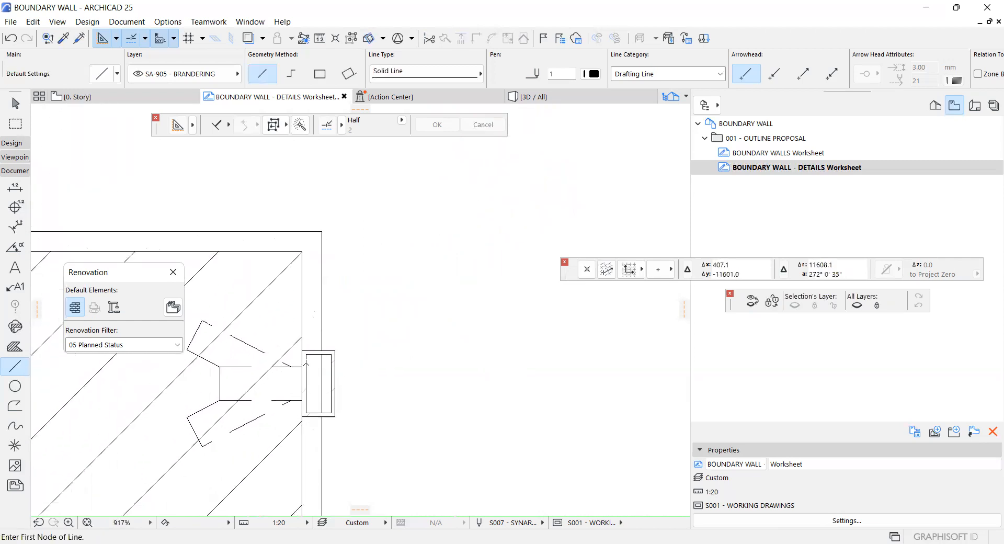
pyautogui.scroll(-7, 297, 353)
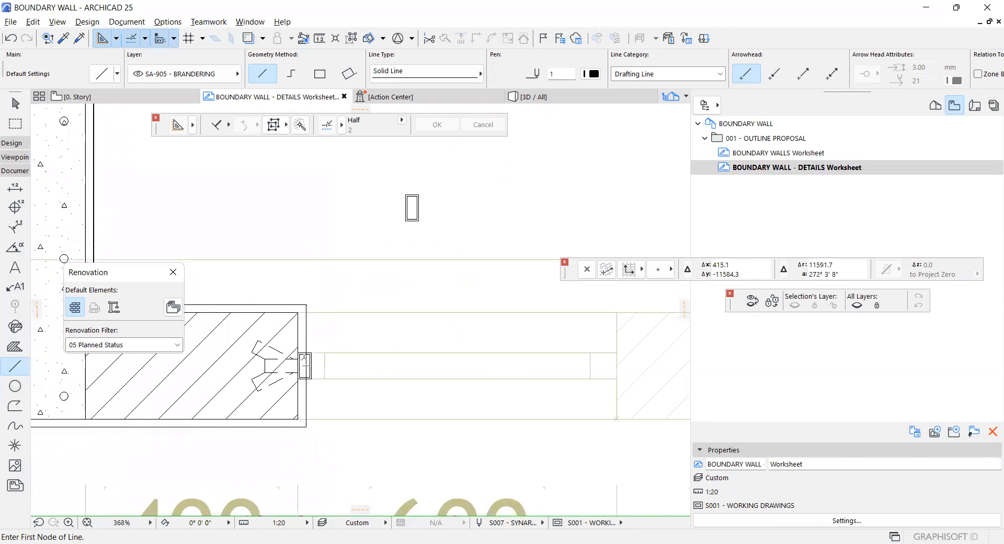
pyautogui.scroll(-4, 369, 354)
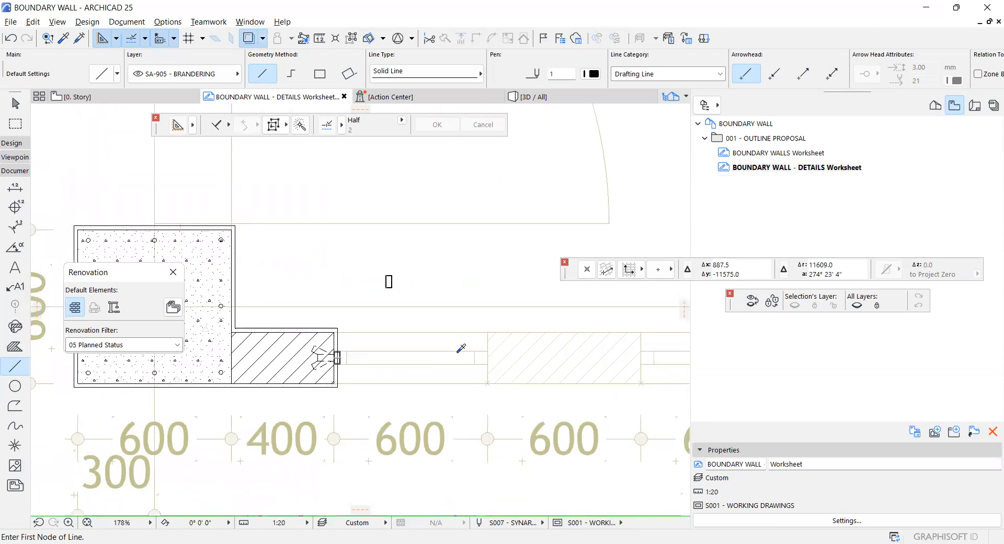
pyautogui.scroll(2, 298, 357)
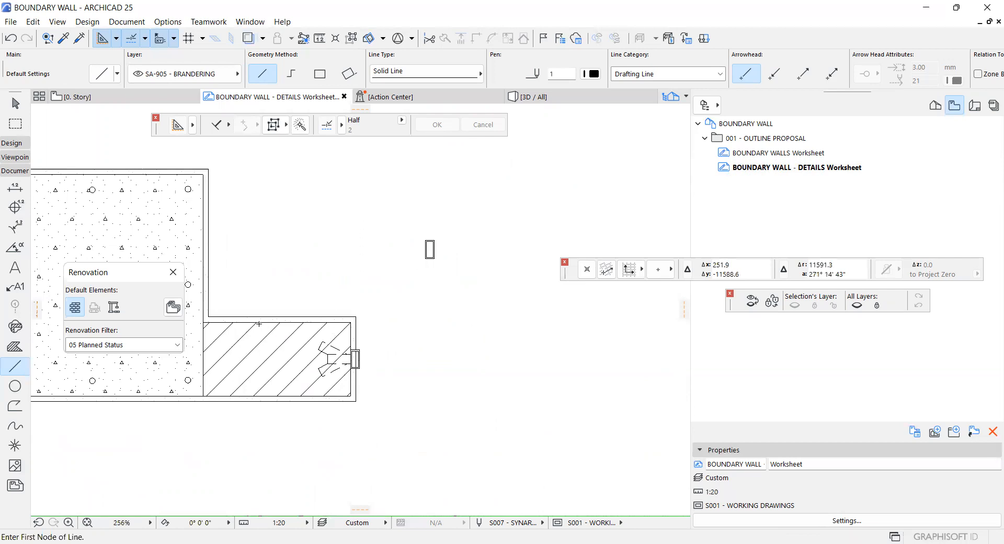
pyautogui.press('Escape')
pyautogui.moveTo(264, 303); pyautogui.dragTo(300, 430)
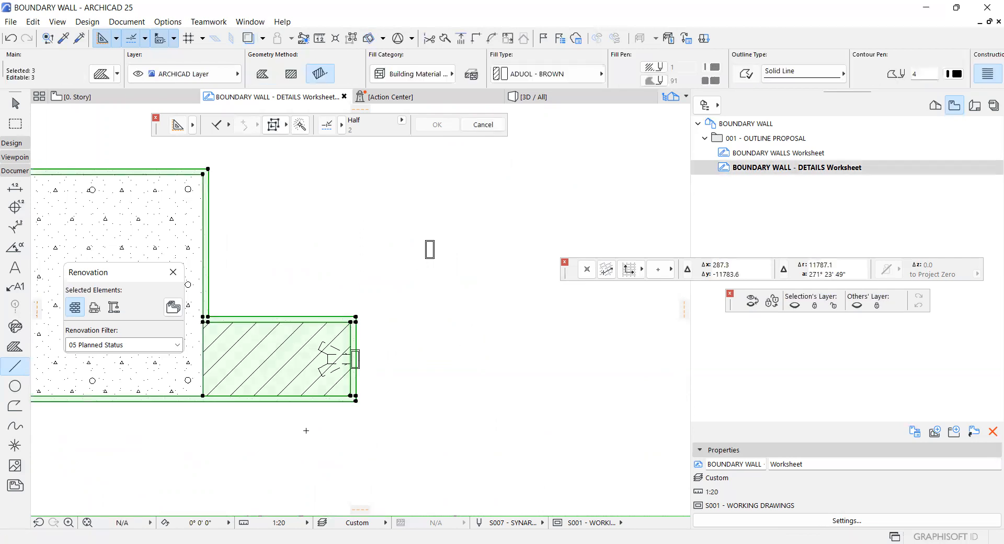
pyautogui.scroll(-1, 300, 431)
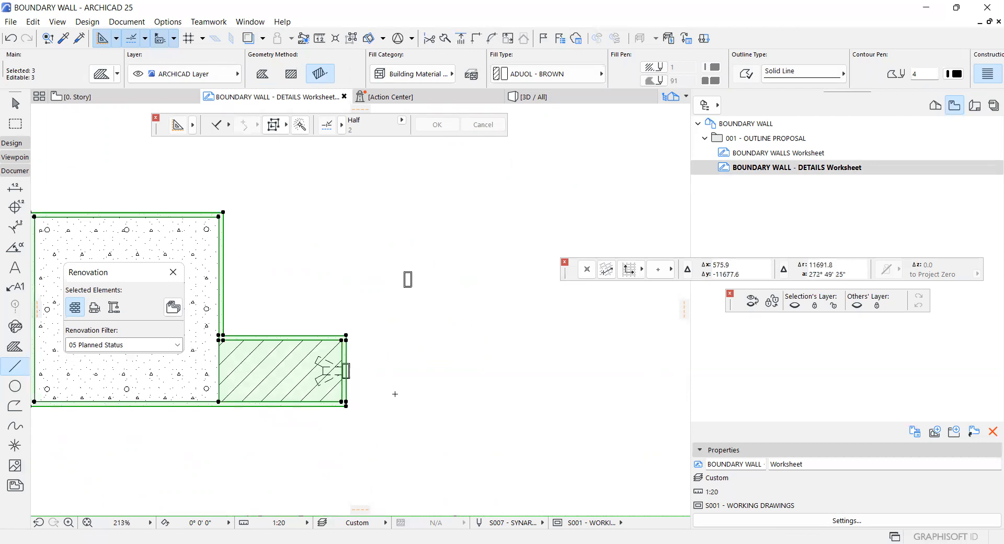
pyautogui.hotkey('alt', 'F2')
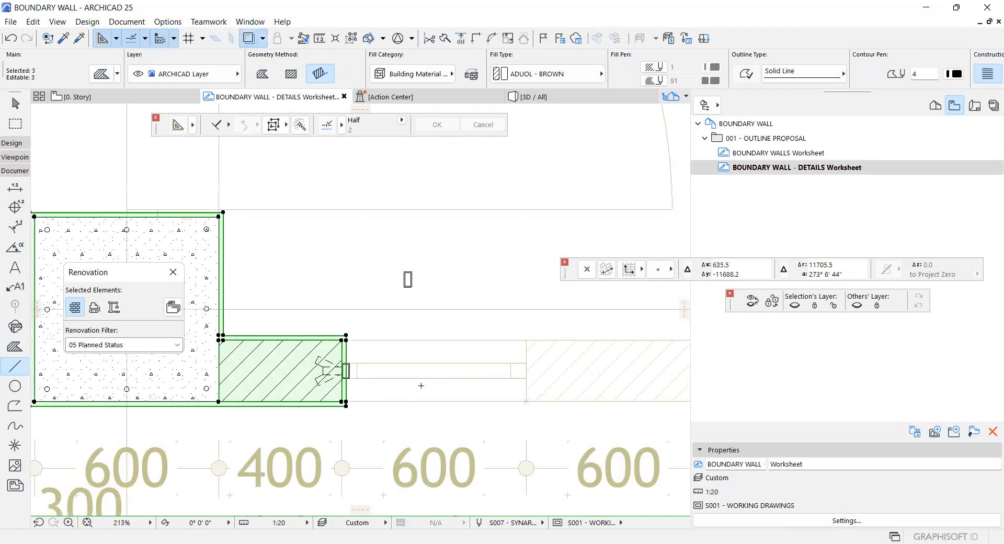
pyautogui.hotkey('ctrl', 'alt', 'm')
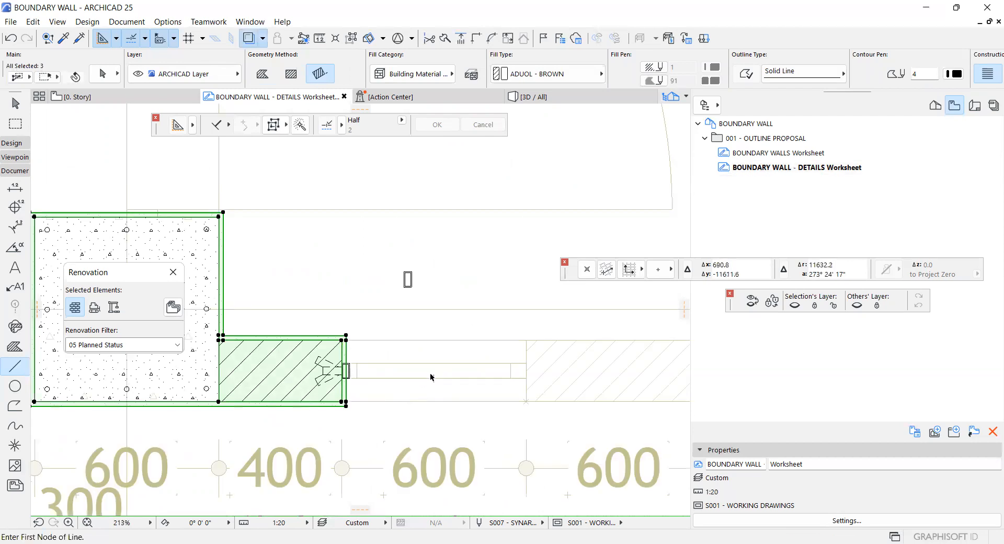
pyautogui.click(436, 376)
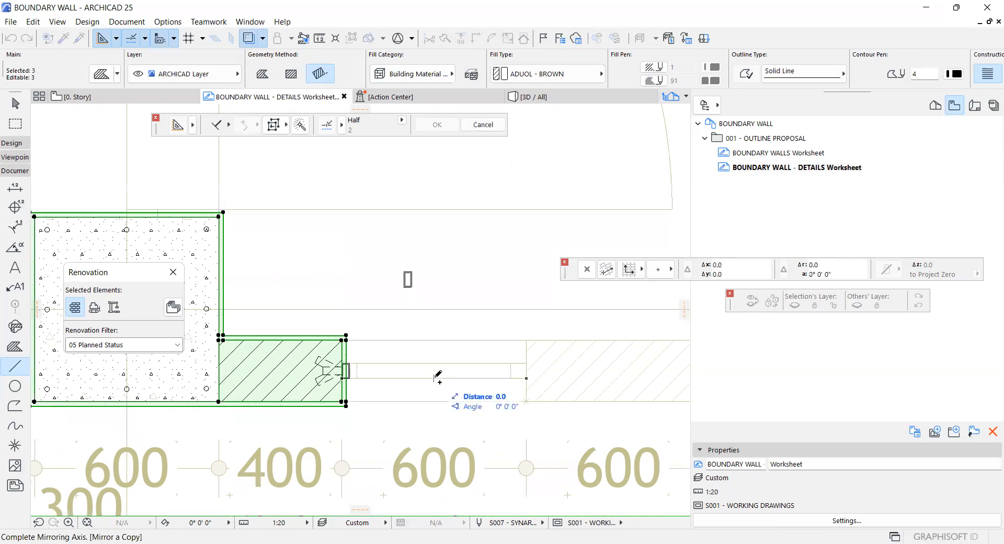
pyautogui.click(445, 336)
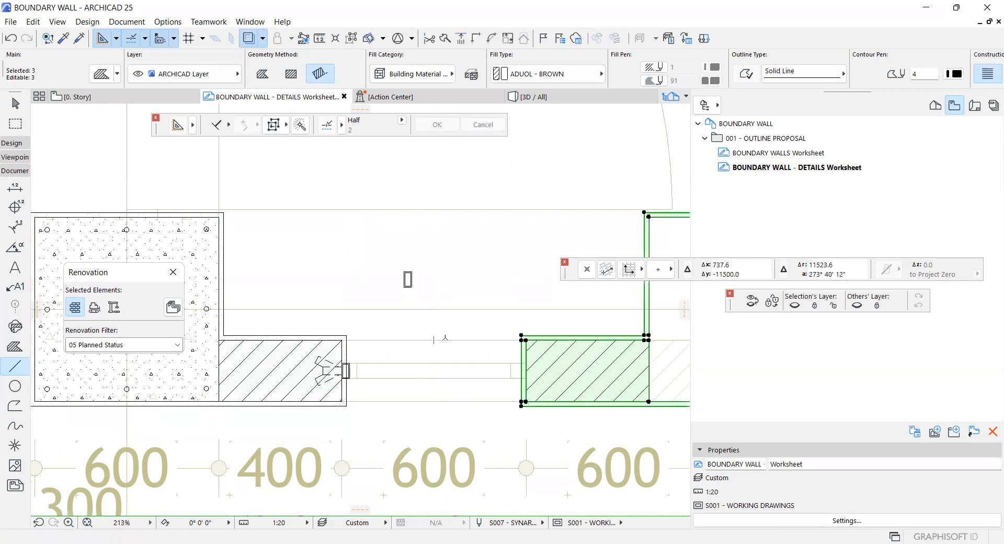
pyautogui.scroll(-3, 418, 349)
pyautogui.scroll(3, 413, 314)
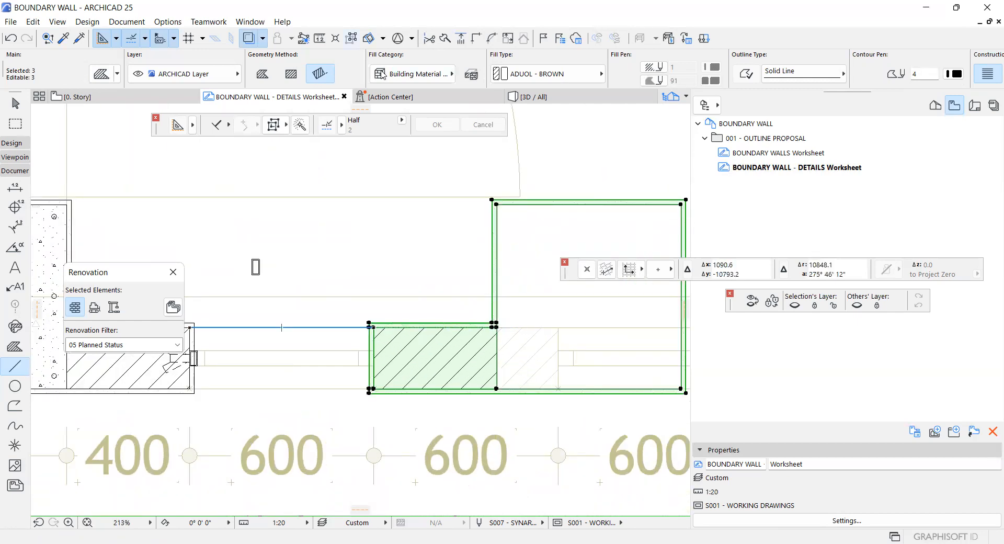
# Split the mirrored fills along a vertical line through the brick stub and delete the portion on the column side
pyautogui.click(33, 22)
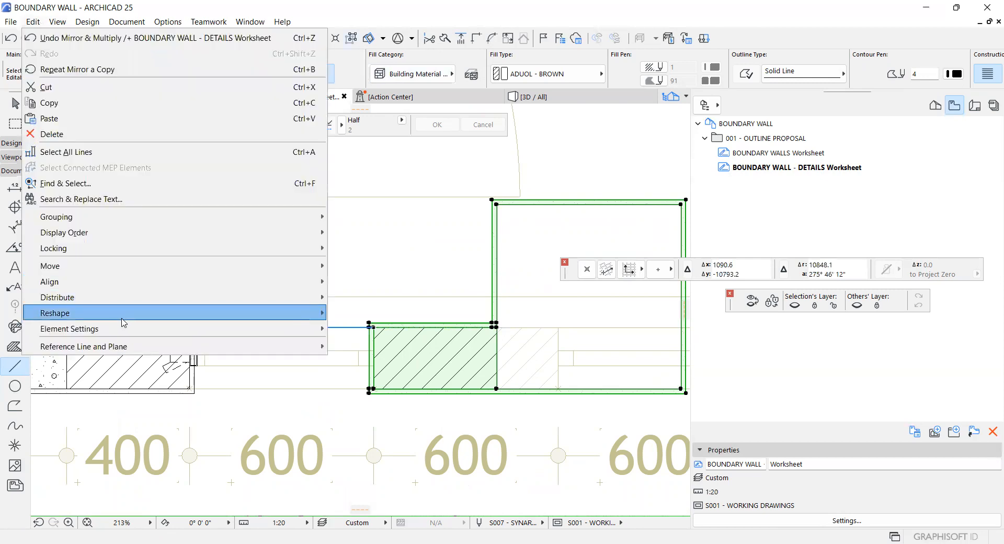
pyautogui.moveTo(126, 316)
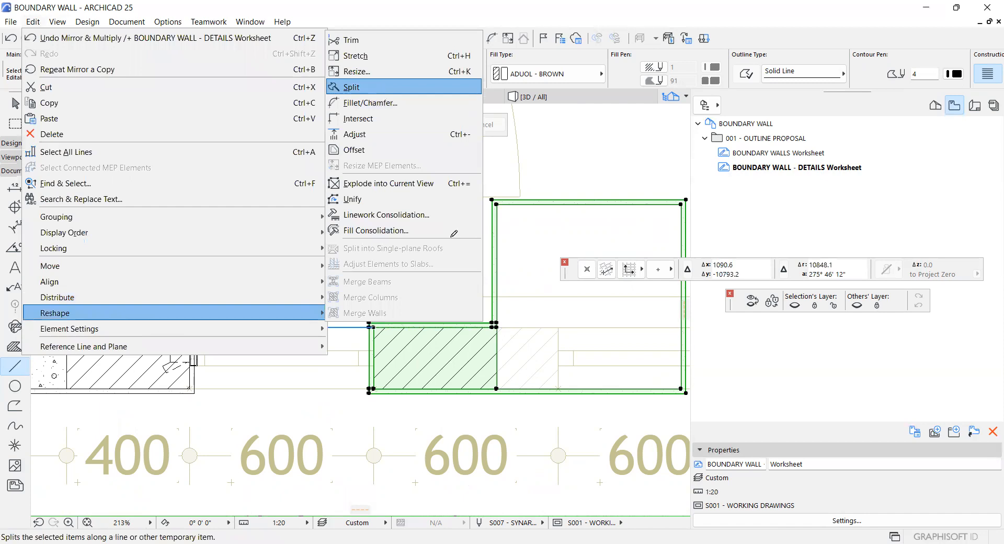
pyautogui.click(355, 86)
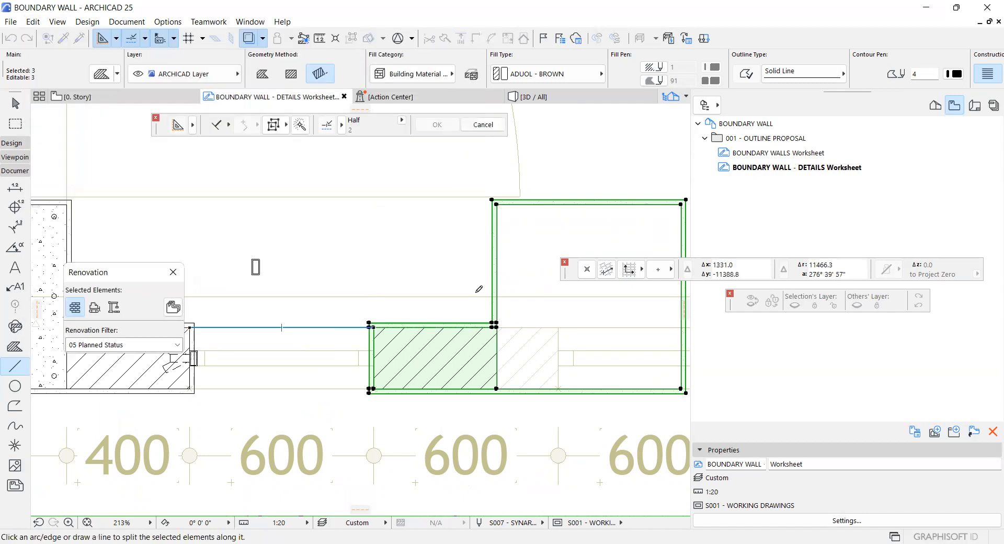
pyautogui.click(483, 425)
pyautogui.click(549, 420)
pyautogui.press('Delete')
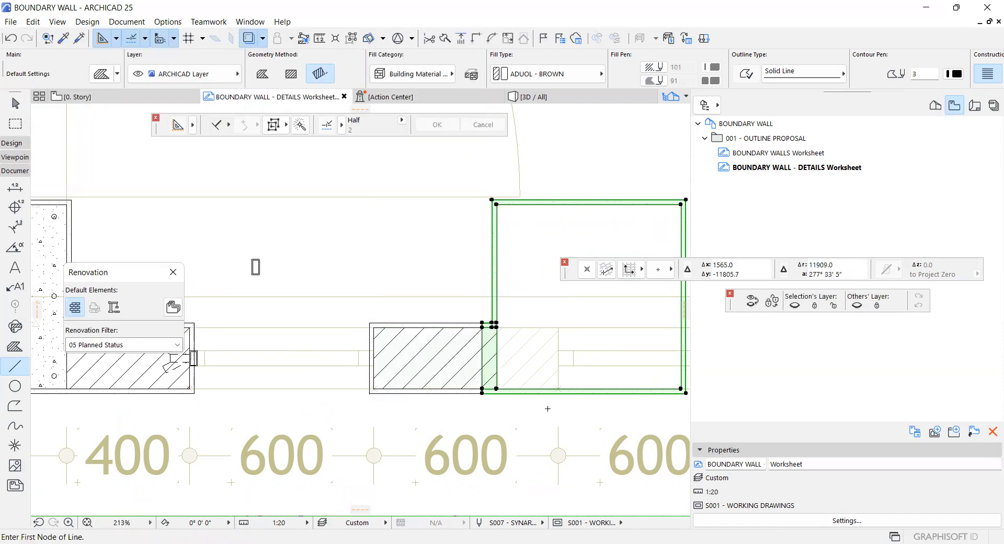
# Extend the mirrored brick fill and its lower mortar strip to the far edge of the traced 600 mm wall segment
pyautogui.scroll(2, 522, 361)
pyautogui.keyDown('shift'); pyautogui.click(464, 366); pyautogui.keyUp('shift')
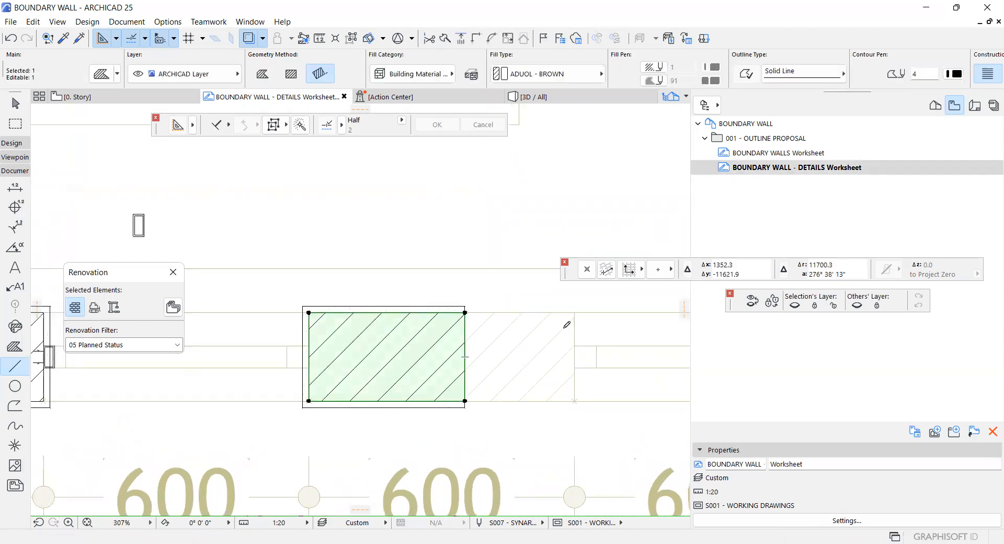
pyautogui.scroll(5, 465, 400)
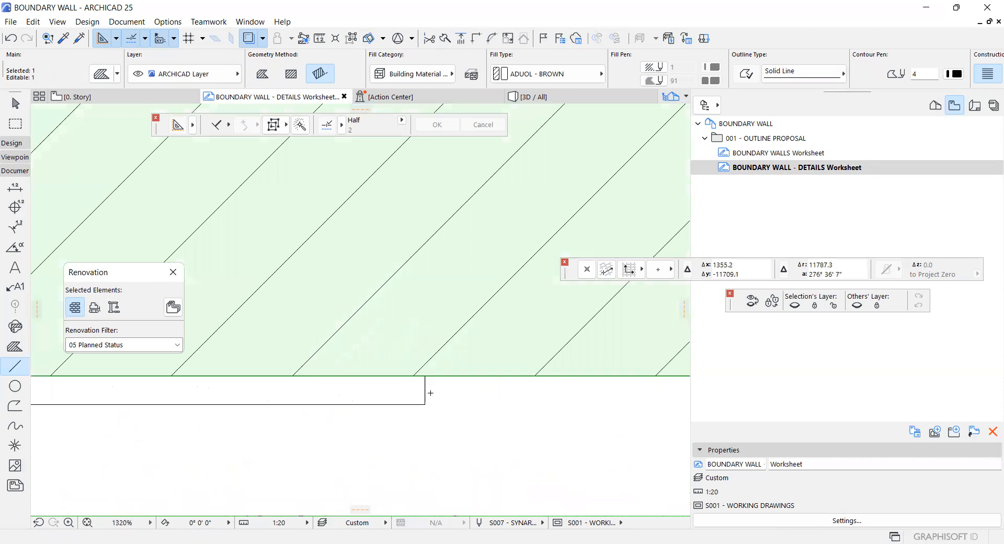
pyautogui.keyDown('shift'); pyautogui.click(426, 392); pyautogui.keyUp('shift')
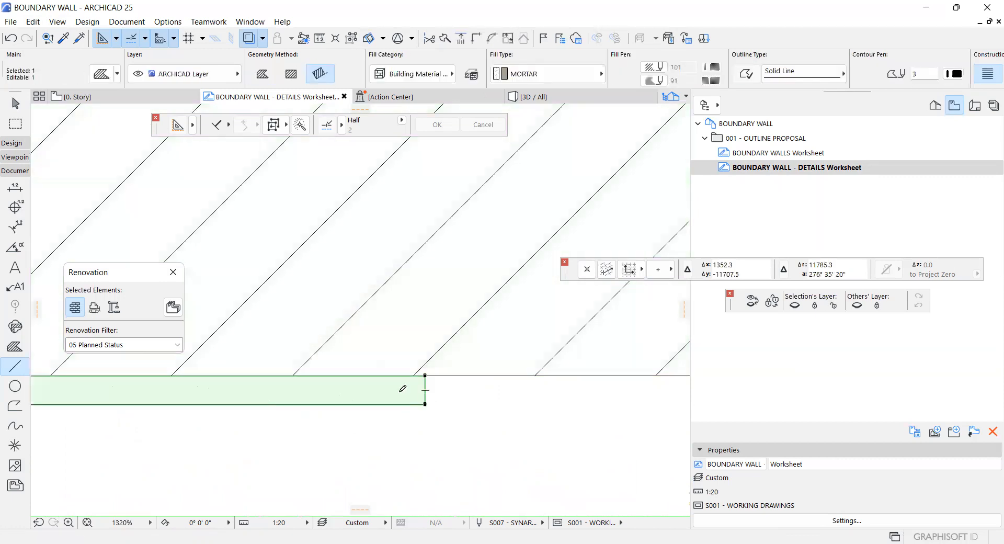
pyautogui.click(425, 391)
pyautogui.scroll(-4, 422, 393)
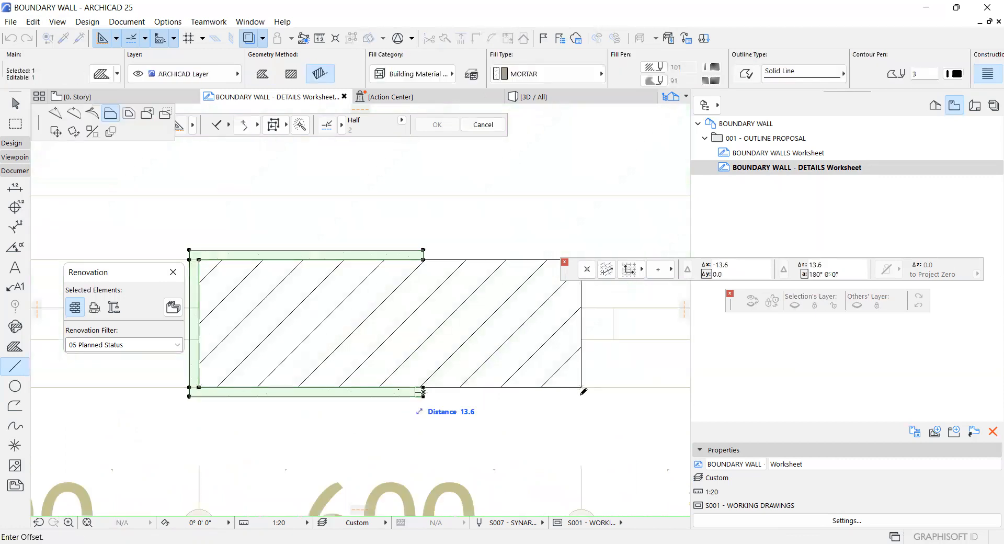
pyautogui.click(583, 390)
pyautogui.click(581, 396)
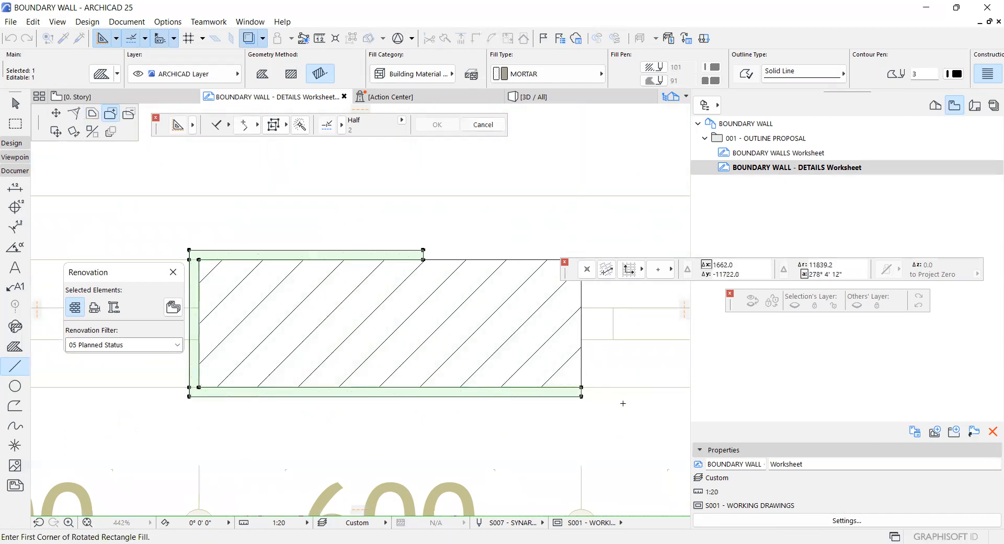
# Add a 15 mm wide mortar strip along the brick segment's open end, up to the upper strip's outer edge
pyautogui.click(581, 396)
pyautogui.write('15')
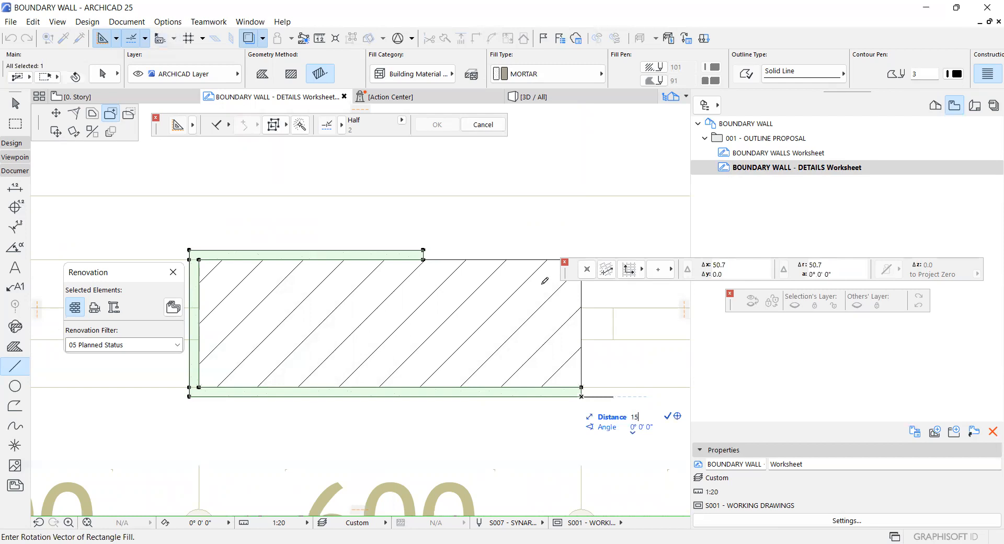
pyautogui.press('Return')
pyautogui.scroll(10, 423, 251)
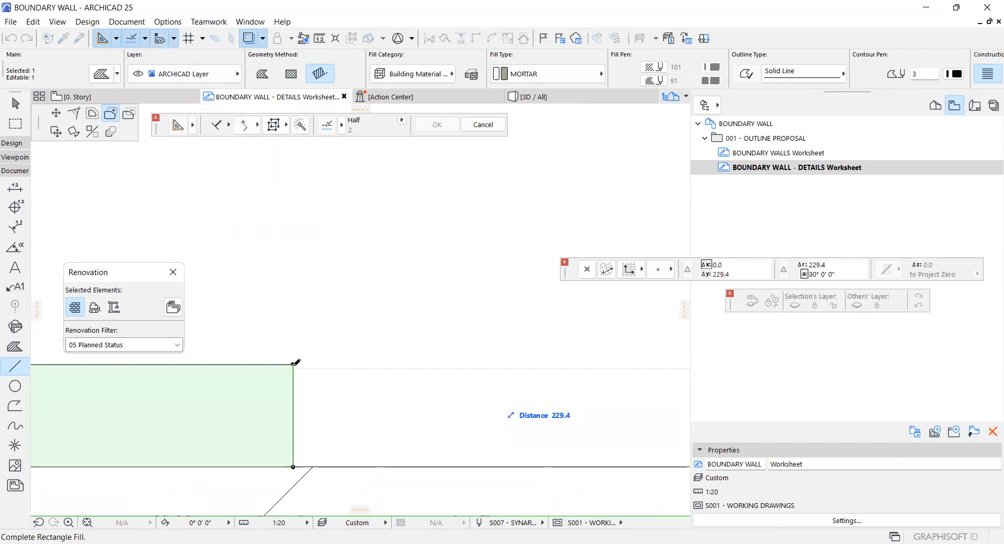
pyautogui.click(293, 365)
pyautogui.scroll(-5, 293, 365)
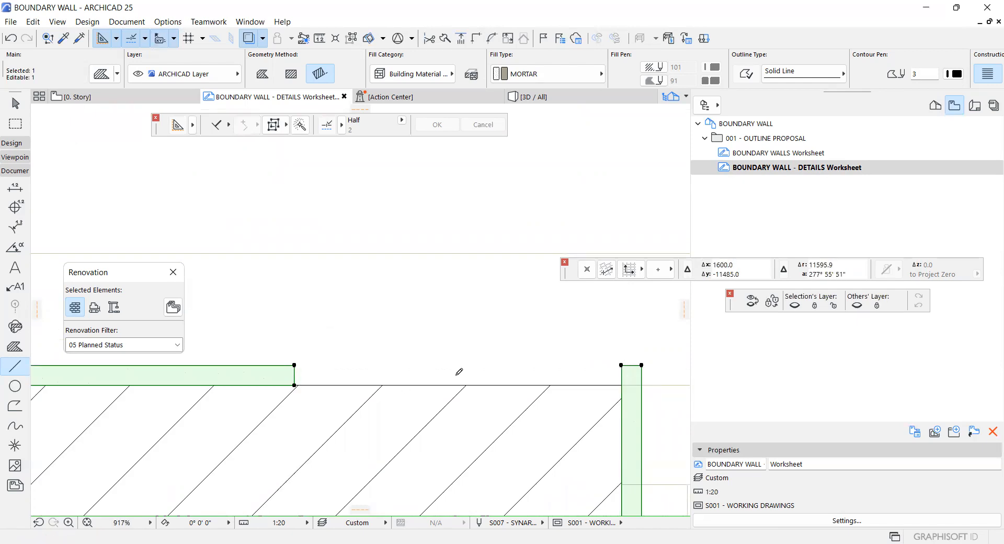
# Add a mortar strip along the upper face from the existing upper strip to the end strip, closing the mortar outline
pyautogui.click(295, 365)
pyautogui.scroll(4, 298, 363)
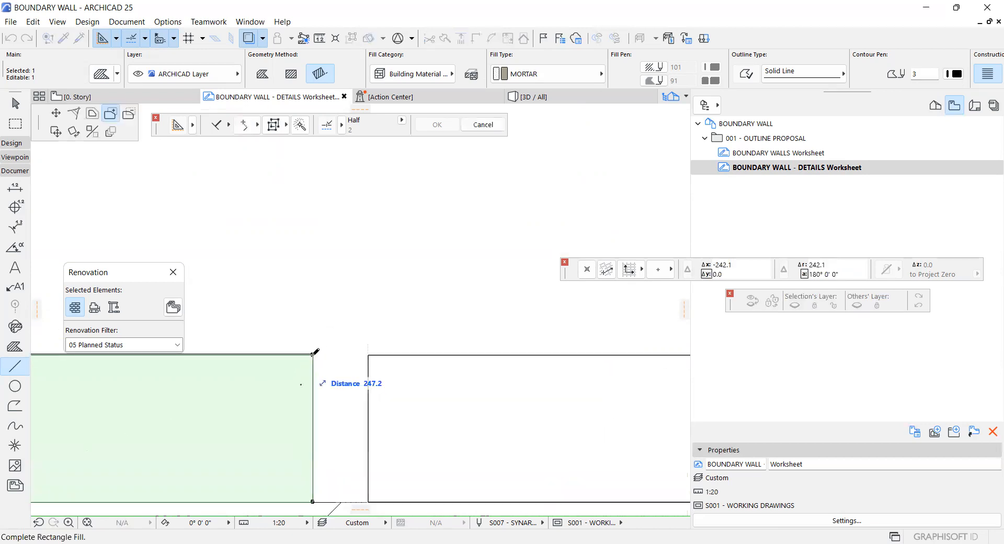
pyautogui.click(307, 333)
pyautogui.scroll(-6, 309, 335)
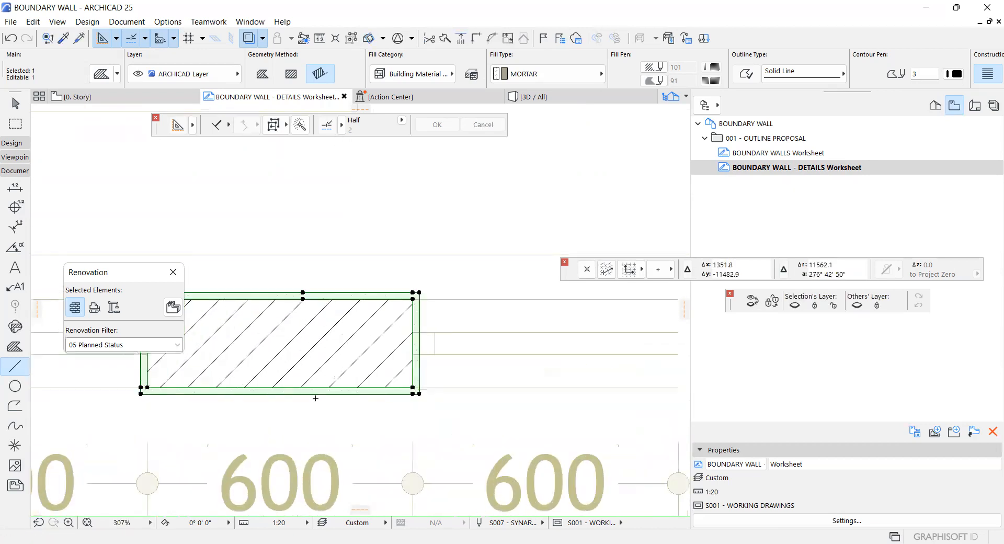
# Extend the lower PAINT - OFFWHITE strip along the brick segment's lower face to the outer corner of the end mortar
pyautogui.press('Escape')
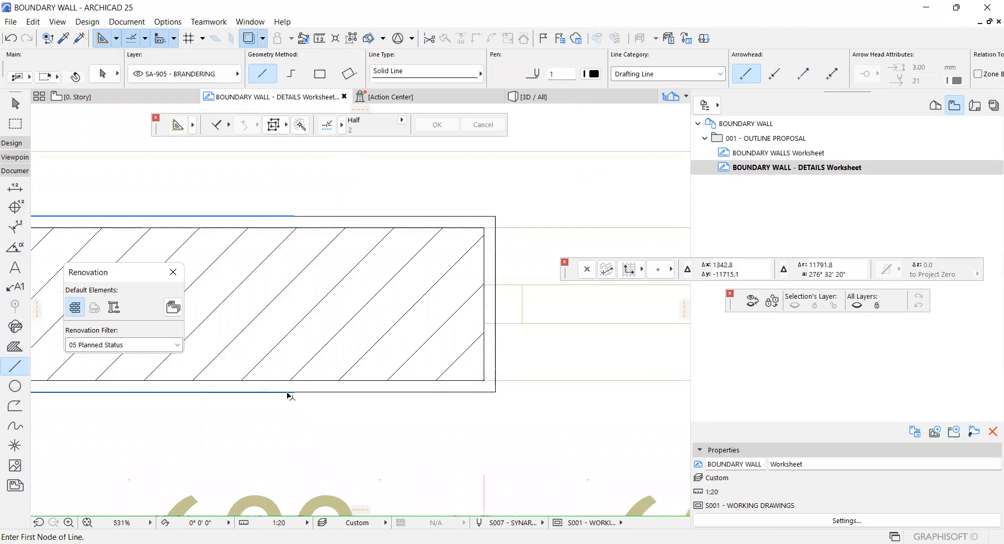
pyautogui.scroll(14, 293, 393)
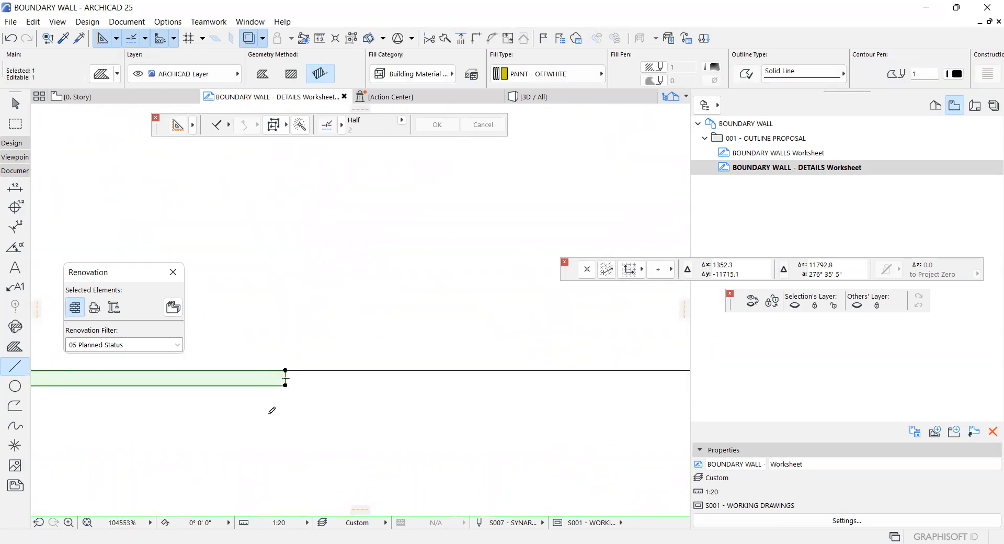
pyautogui.click(285, 379)
pyautogui.scroll(-14, 277, 417)
pyautogui.scroll(5, 465, 417)
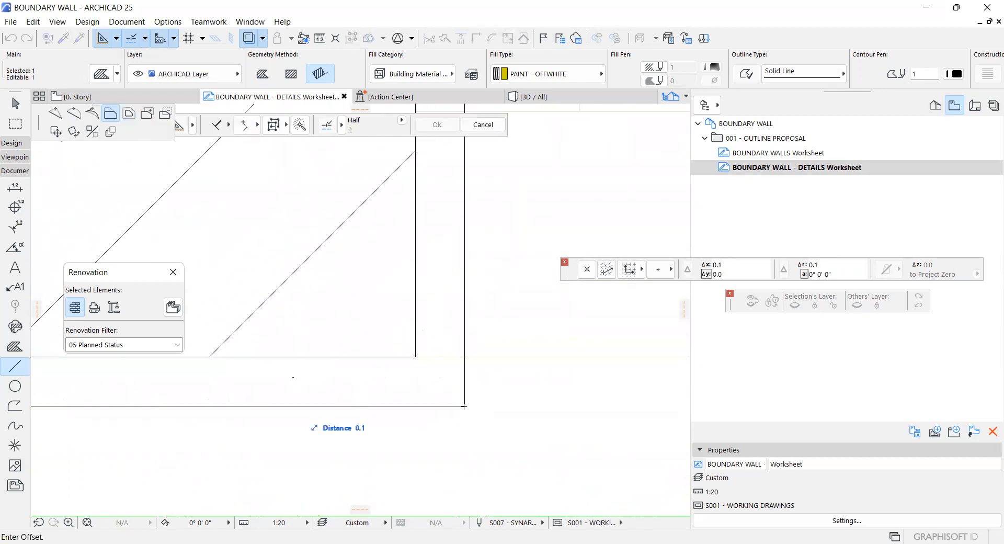
pyautogui.click(465, 407)
pyautogui.scroll(-3, 421, 378)
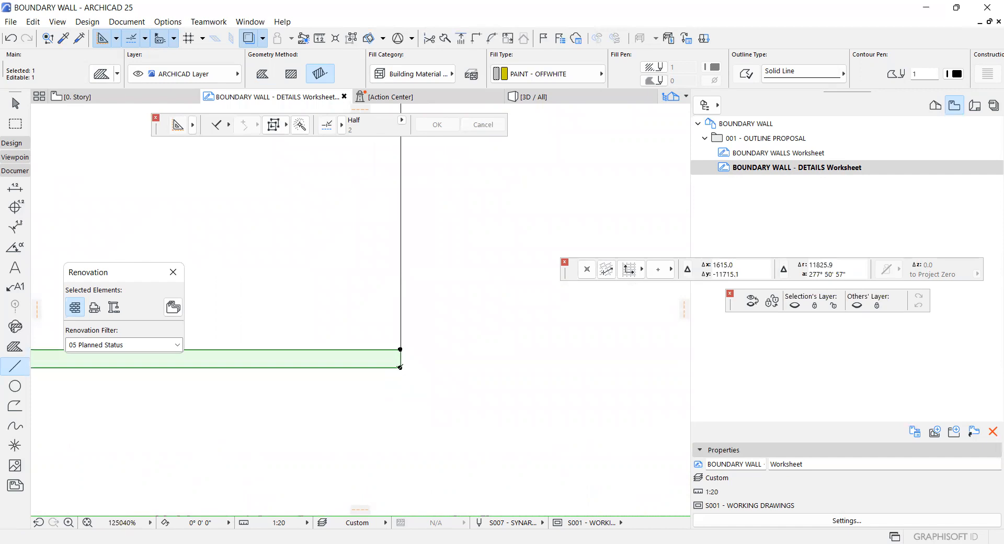
# Add a thin PAINT - OFFWHITE strip along the segment's end, from the lower paint strip's outer corner up to the mortar's upper corner
pyautogui.click(400, 367)
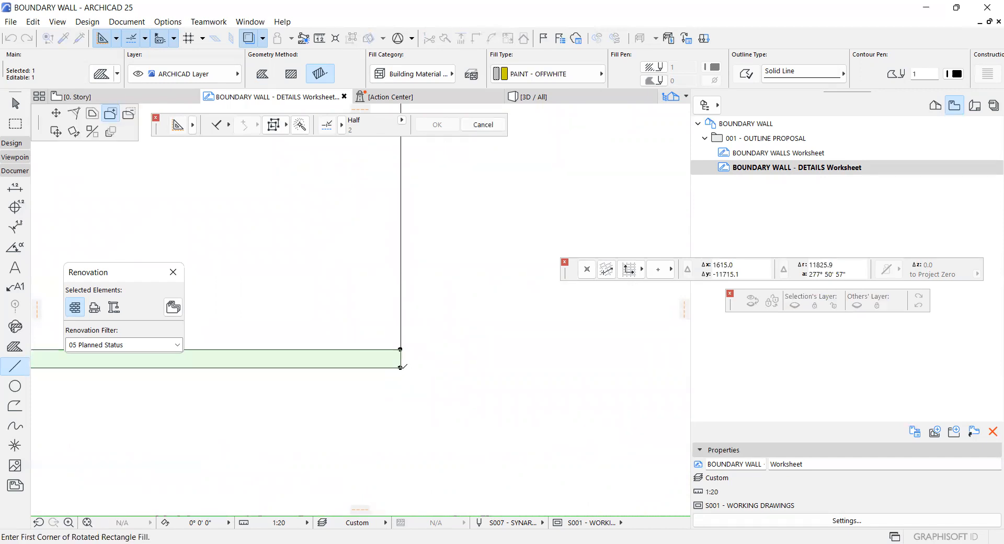
pyautogui.click(400, 367)
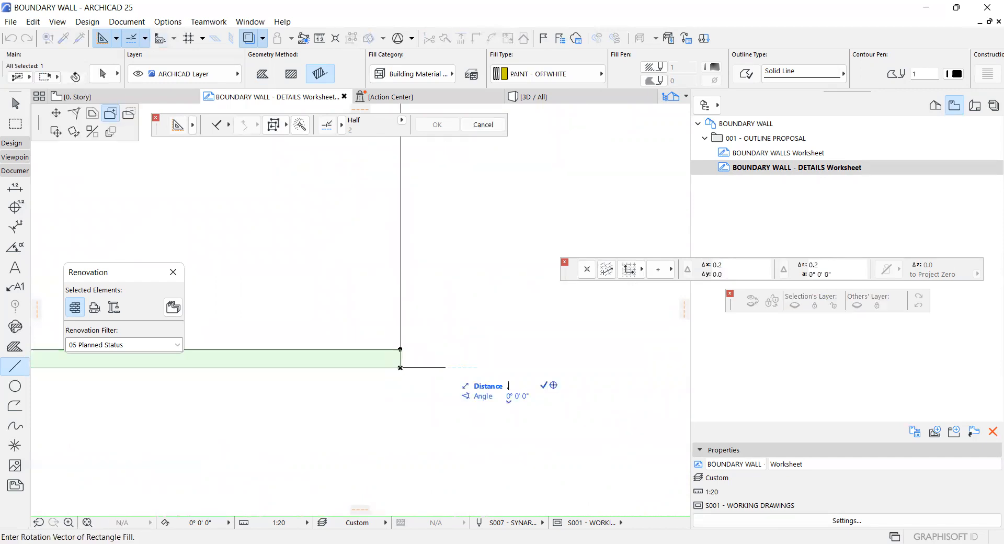
pyautogui.press('Return')
pyautogui.scroll(-12, 404, 433)
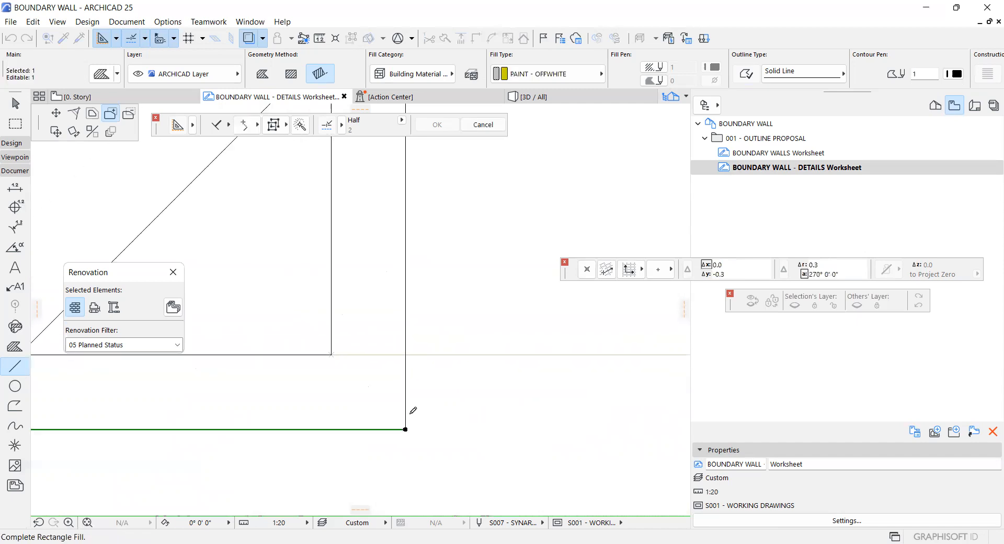
pyautogui.scroll(4, 411, 289)
pyautogui.scroll(3, 402, 334)
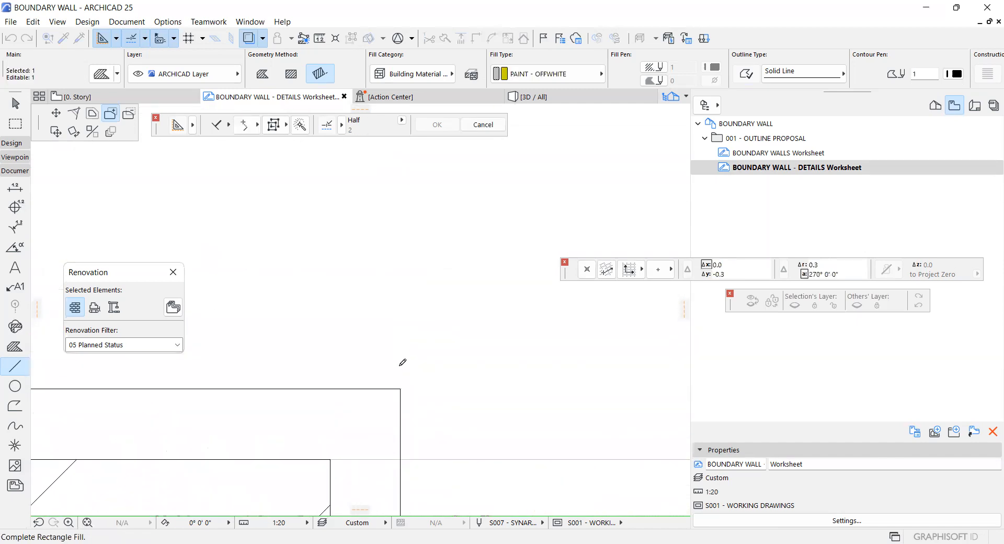
pyautogui.scroll(3, 400, 388)
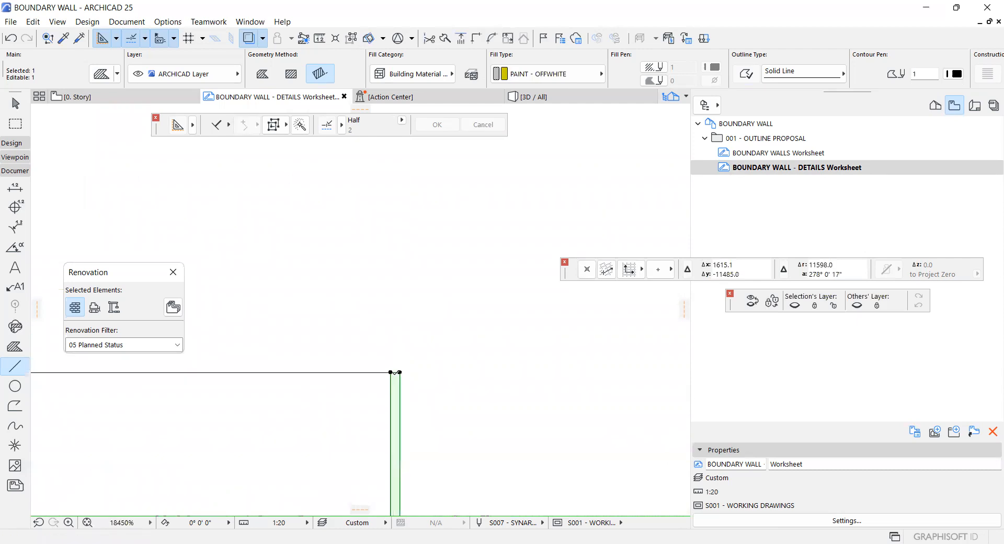
# Stretch the end paint strip up to the outer edge of the existing upper paint strip
pyautogui.scroll(-7, 428, 335)
pyautogui.click(428, 336)
pyautogui.scroll(-4, 428, 337)
pyautogui.scroll(3, 209, 335)
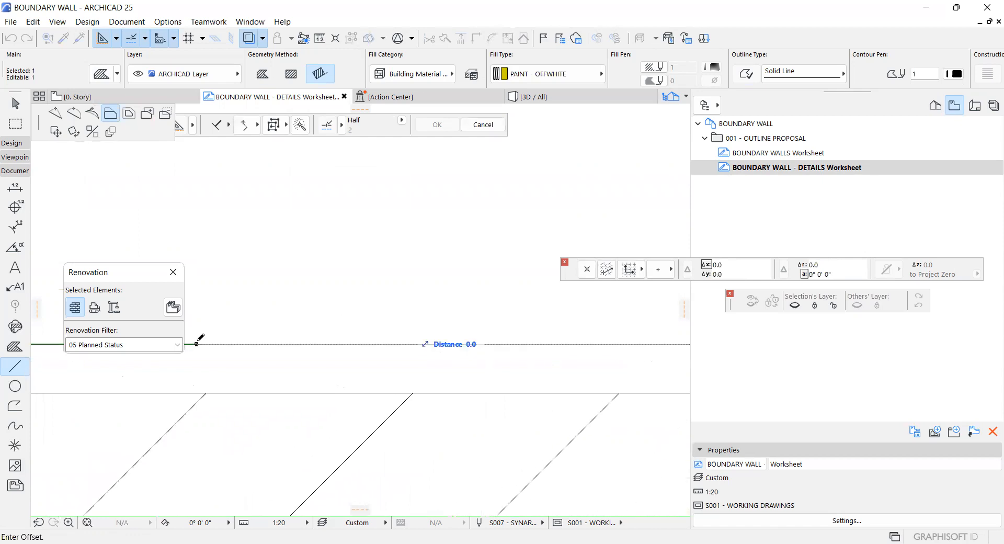
pyautogui.click(196, 344)
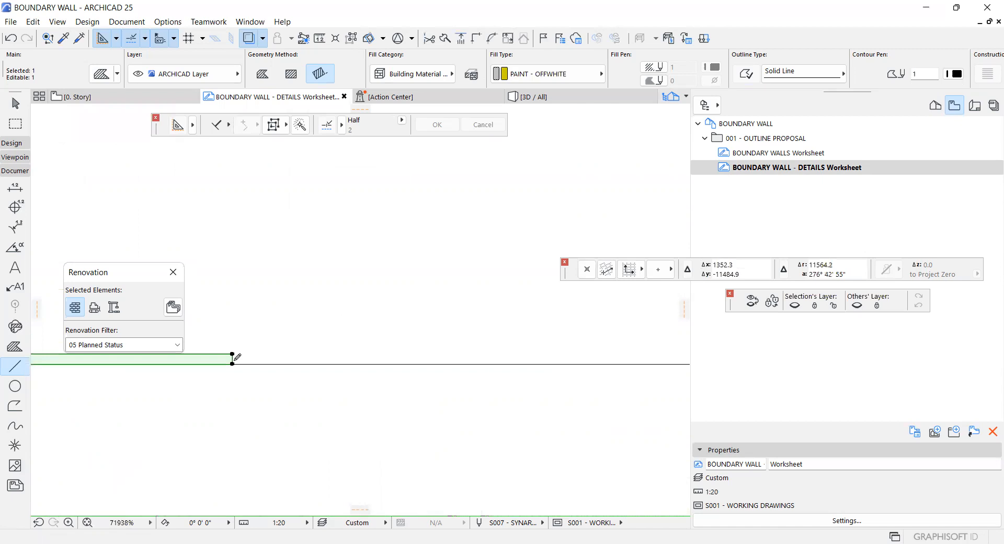
# Add a paint strip along the upper mortar face from the existing upper paint strip to the outer corner of the end strip
pyautogui.click(232, 354)
pyautogui.scroll(-8, 234, 332)
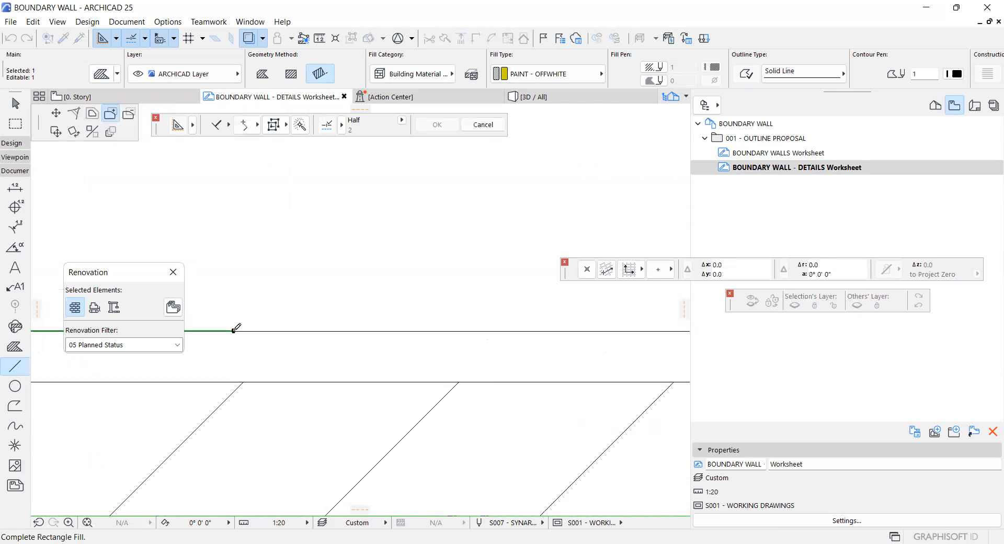
pyautogui.scroll(5, 398, 331)
pyautogui.scroll(8, 359, 300)
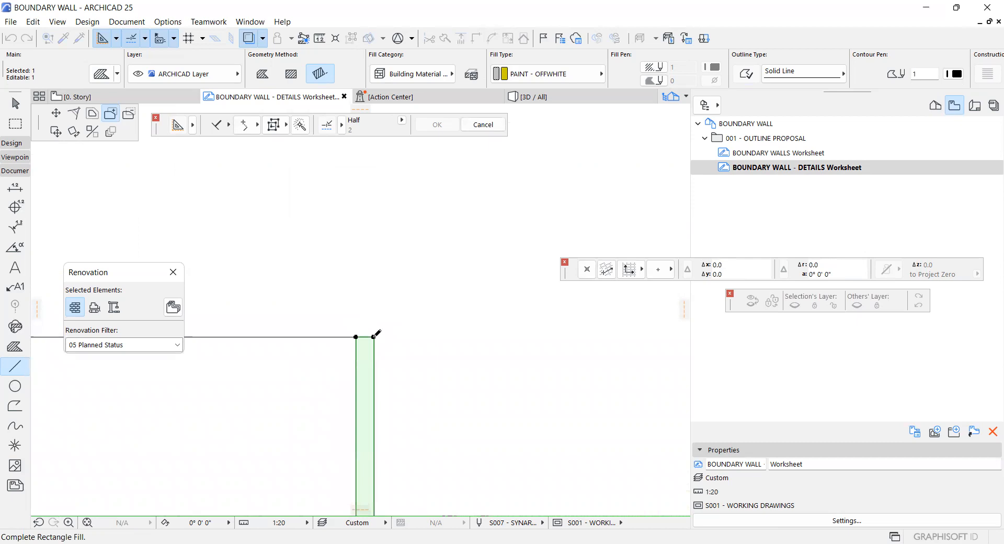
pyautogui.press('Escape')
pyautogui.press('Escape')
pyautogui.scroll(-15, 387, 297)
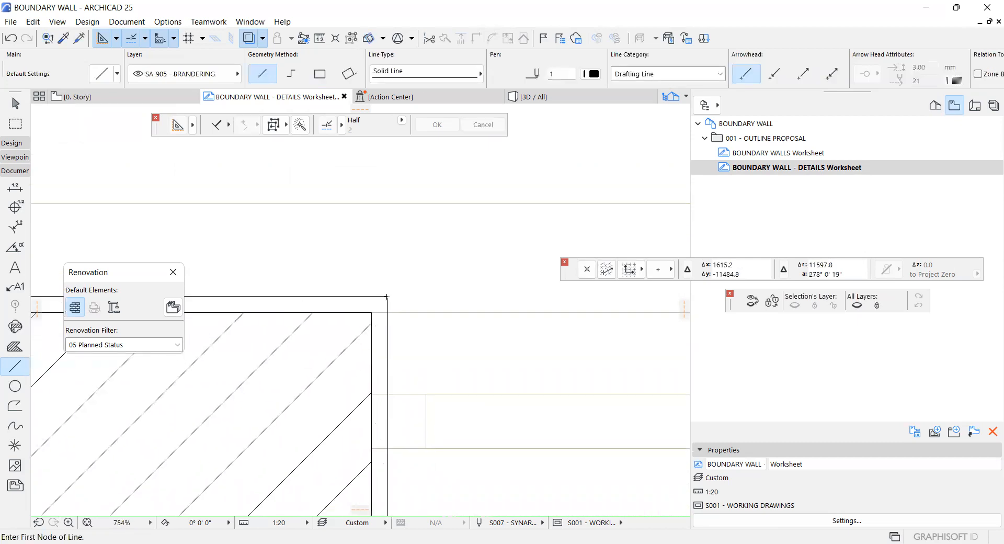
# Mirror a copy of the hollow steel section and its lug about the middle of the 600 mm opening onto the facing brick segment
pyautogui.scroll(-10, 466, 371)
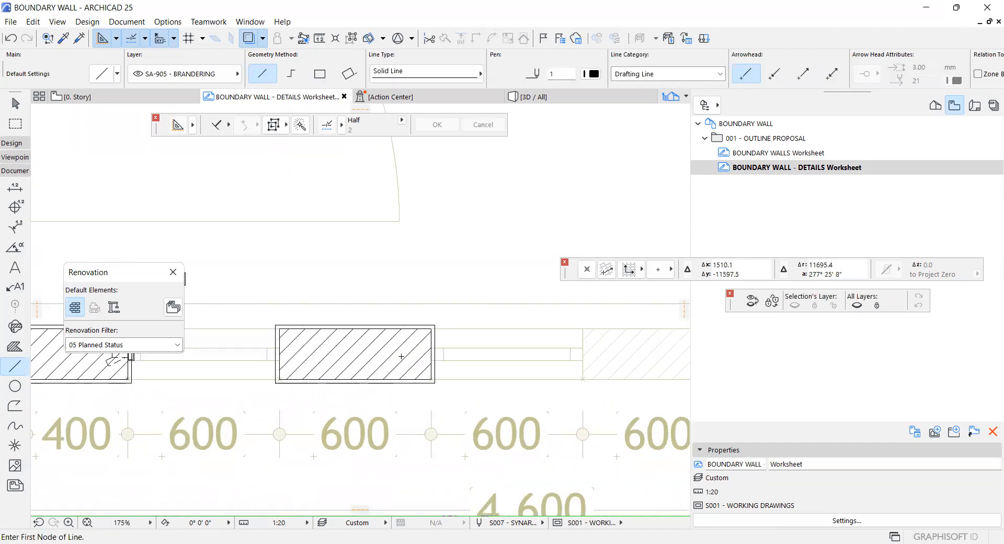
pyautogui.scroll(10, 338, 356)
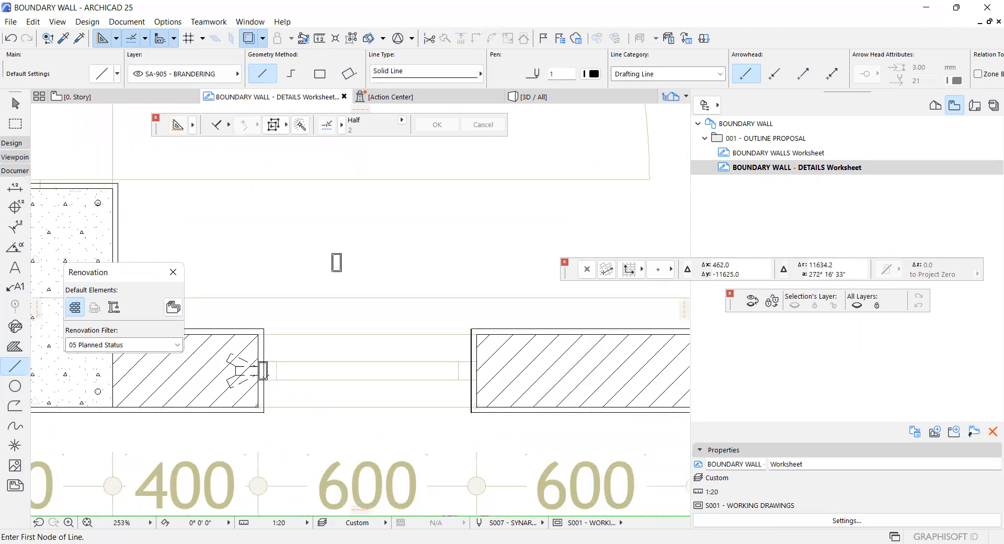
pyautogui.keyDown('shift'); pyautogui.click(257, 378); pyautogui.keyUp('shift')
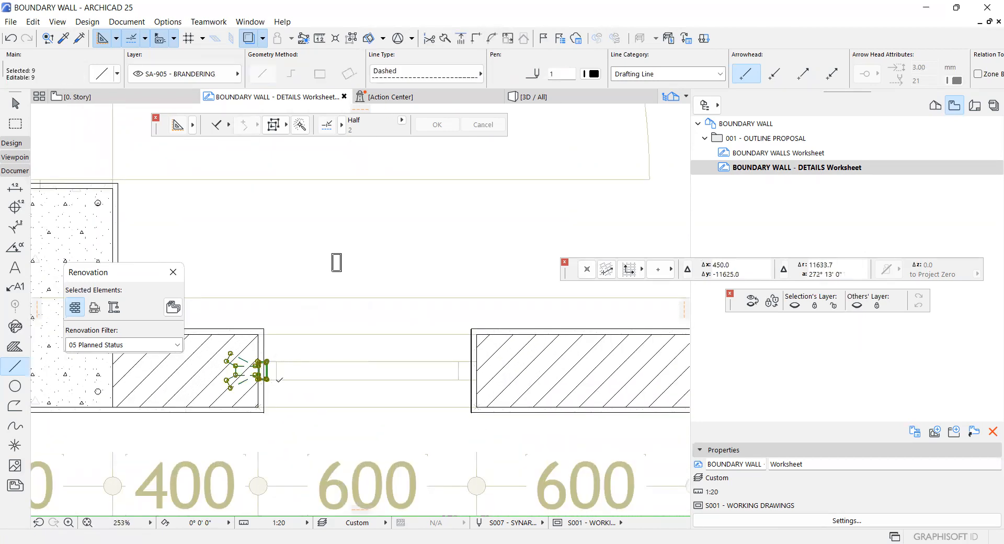
pyautogui.hotkey('ctrl', 'alt', 'm')
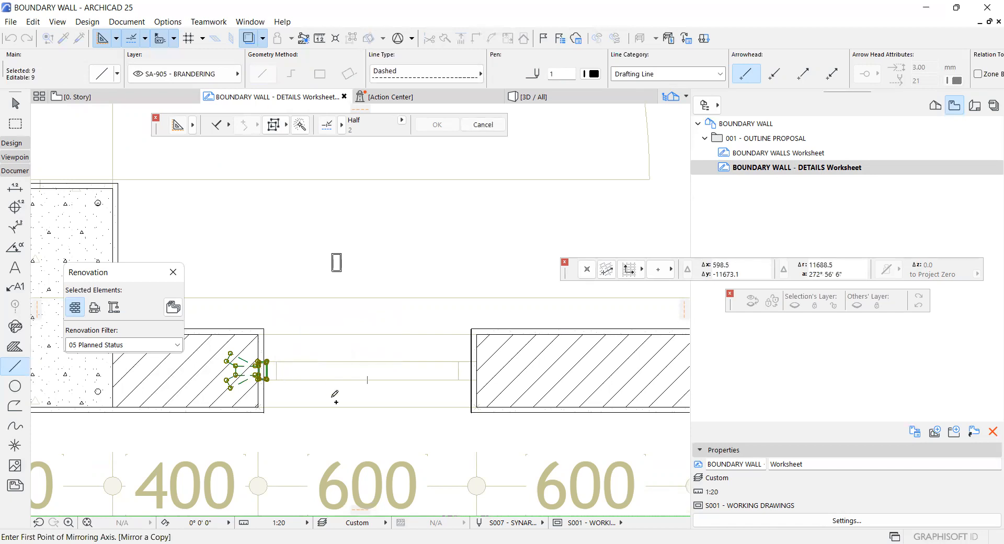
pyautogui.click(367, 379)
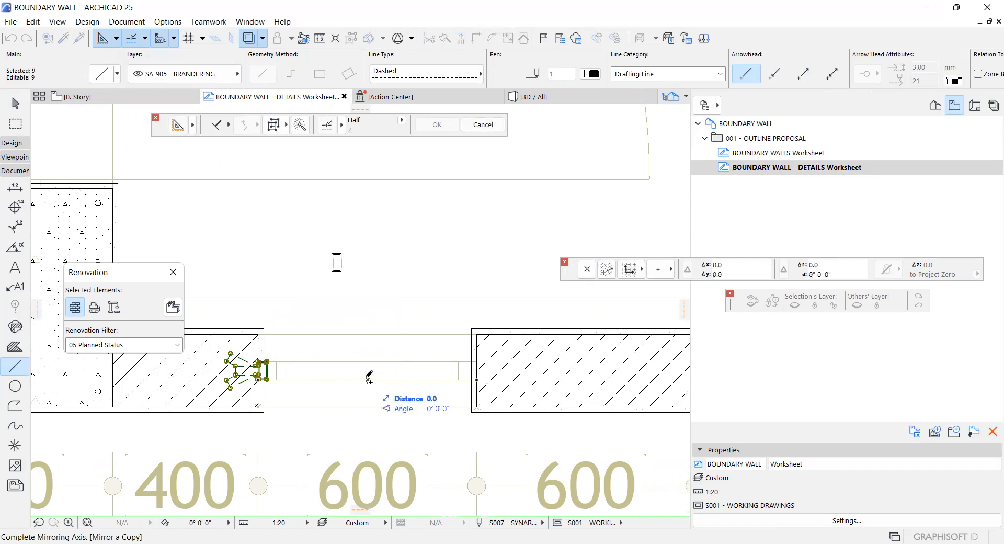
pyautogui.click(376, 341)
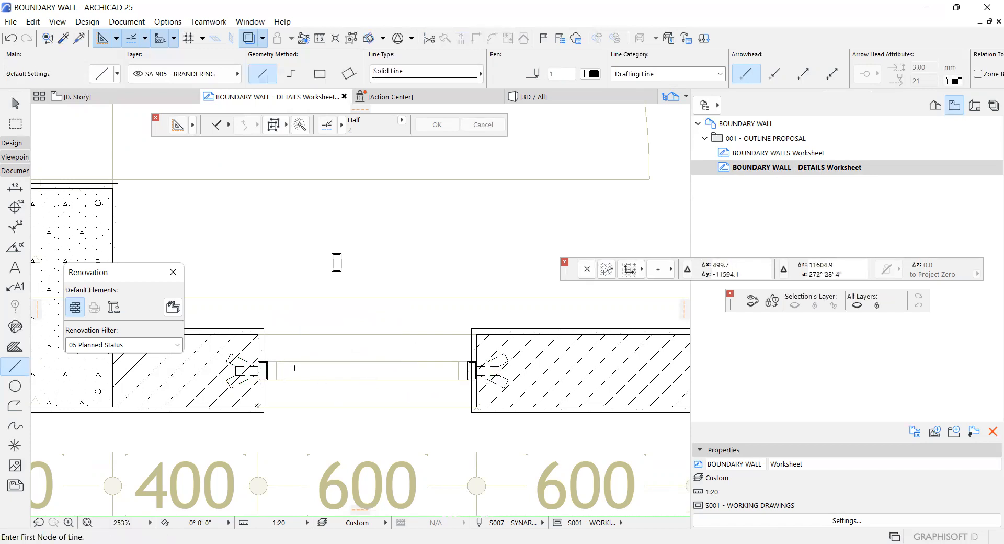
# Draw a 25 mm long, about 3 mm thick steel fill projecting into the opening from the midpoint of the first hollow section's face
pyautogui.scroll(2, 293, 368)
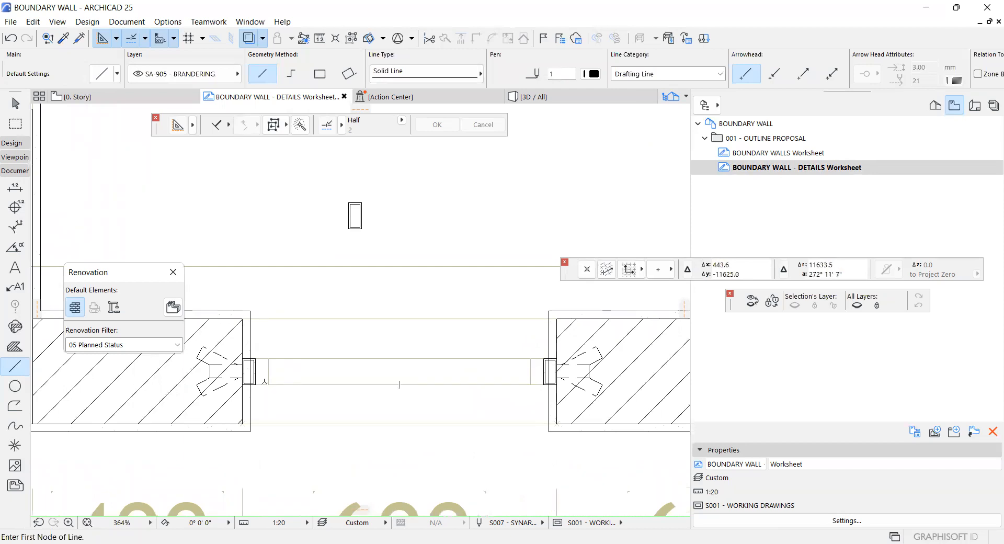
pyautogui.scroll(1, 264, 381)
pyautogui.scroll(4, 265, 380)
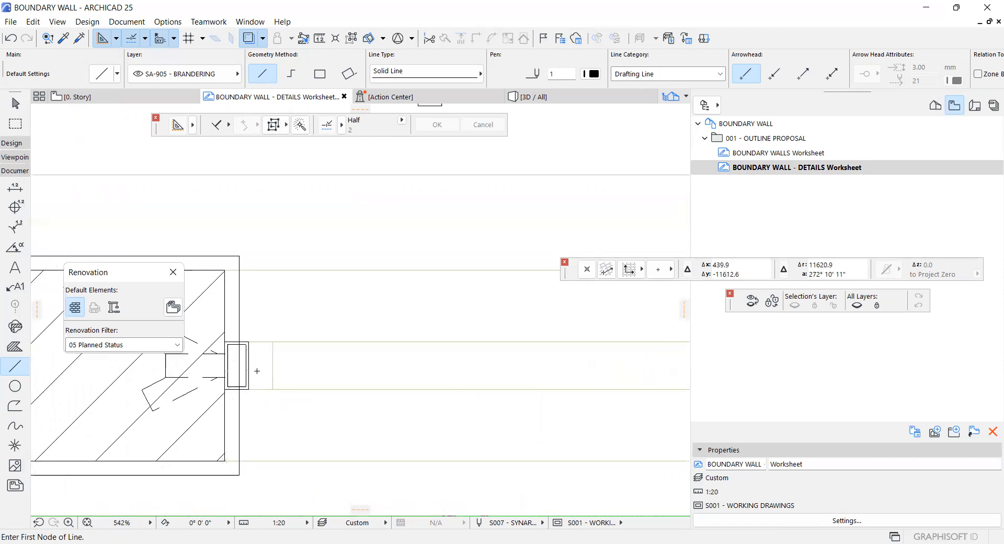
pyautogui.press('f')
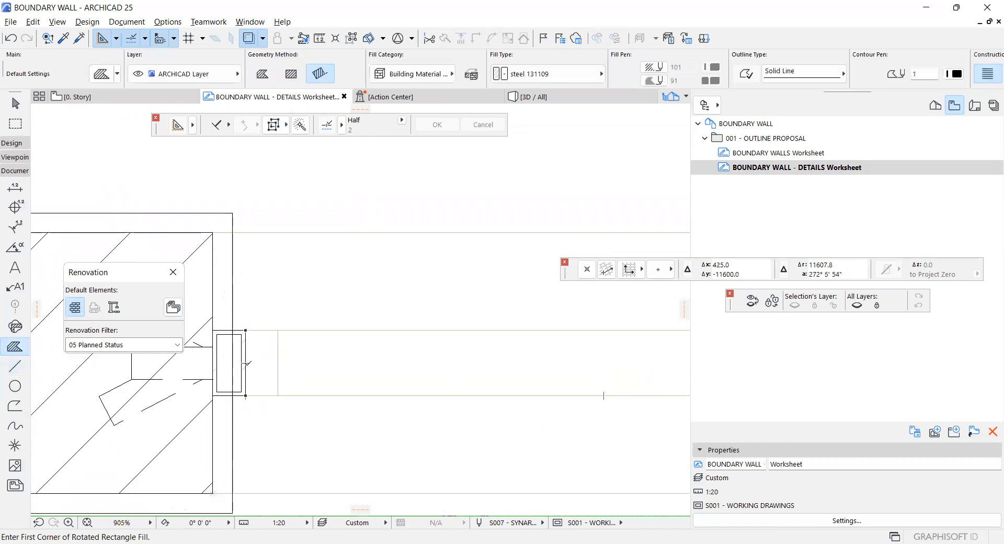
pyautogui.scroll(3, 246, 362)
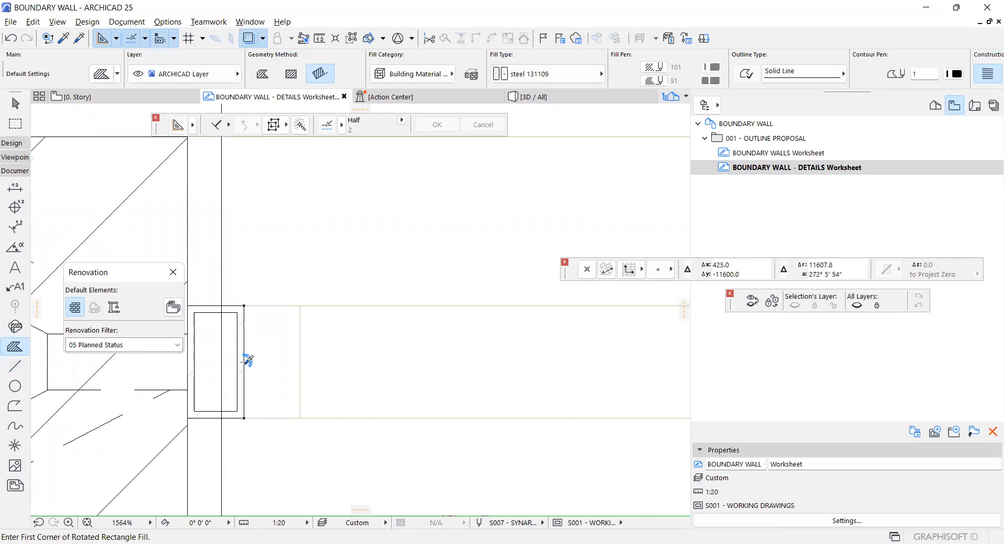
pyautogui.click(246, 361)
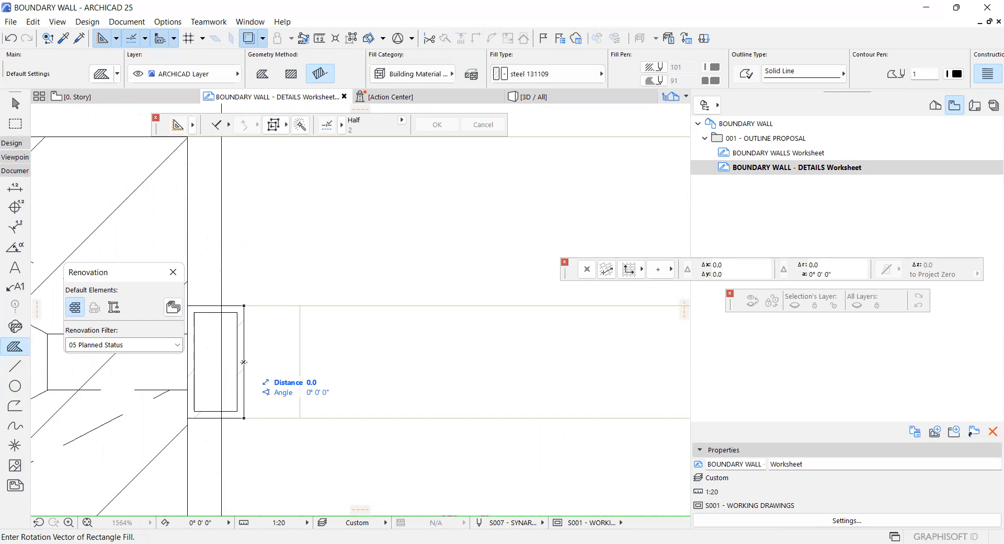
pyautogui.write('25')
pyautogui.press('Return')
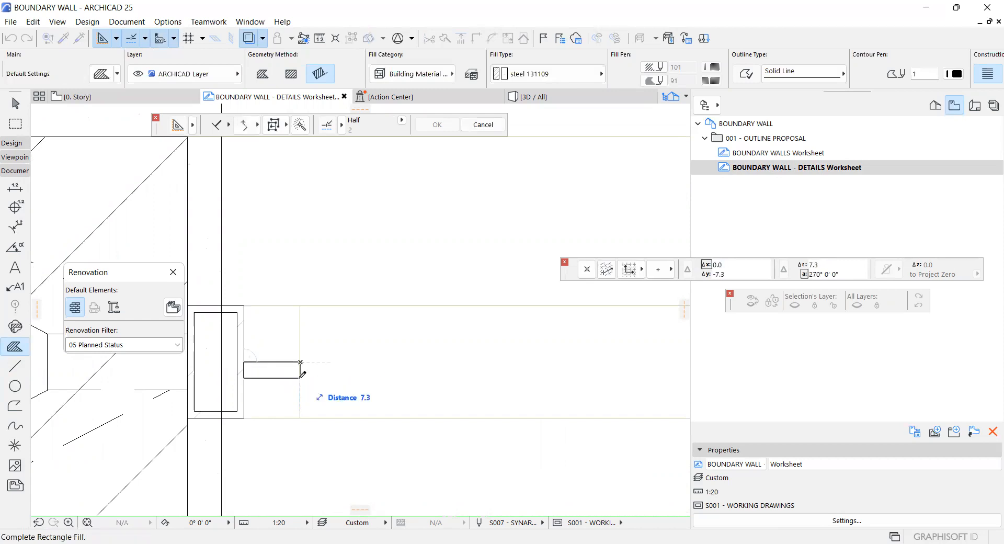
pyautogui.click(300, 369)
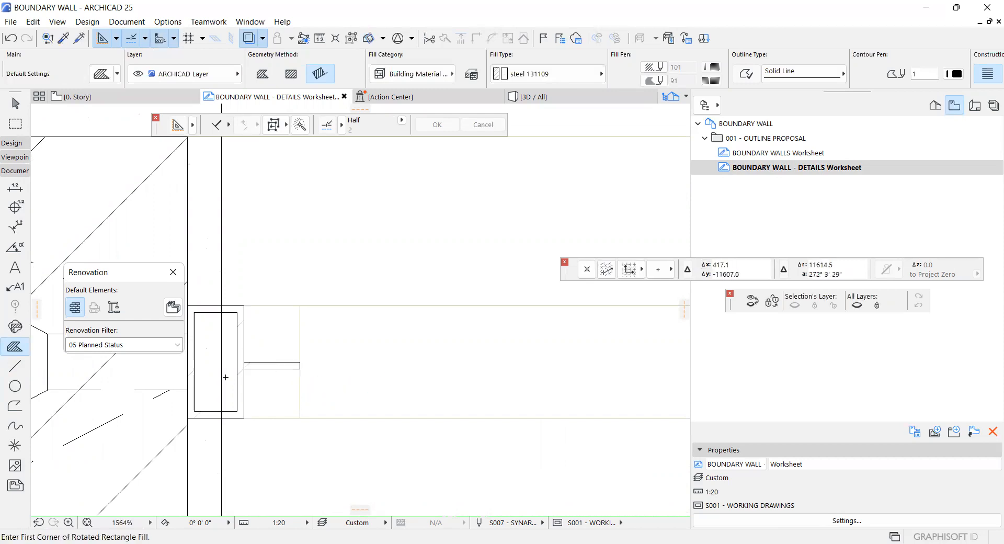
# Copy the 25 mm steel plate to the midpoint of the mirrored hollow section's face, projecting into the opening
pyautogui.scroll(5, 231, 376)
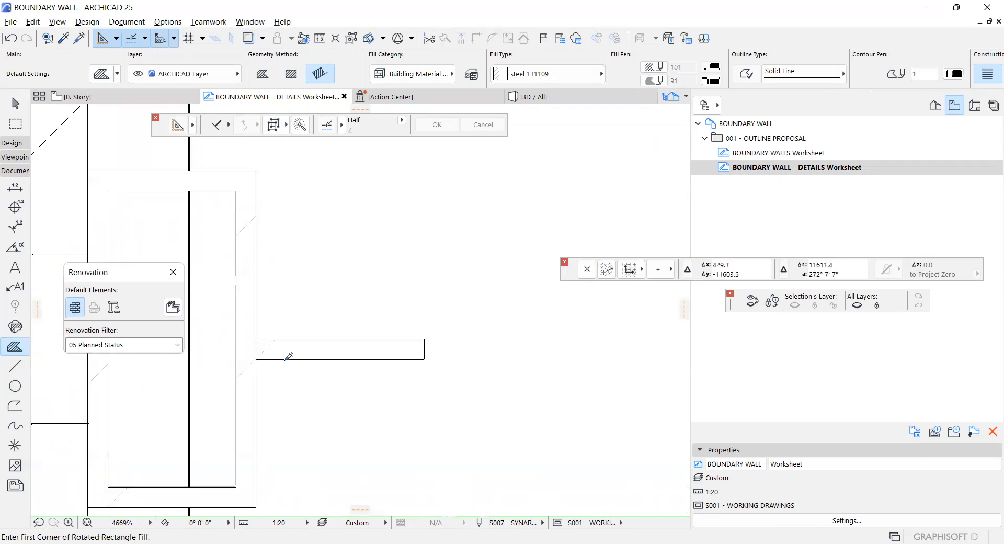
pyautogui.keyDown('shift'); pyautogui.click(290, 361); pyautogui.keyUp('shift')
pyautogui.scroll(-2, 296, 363)
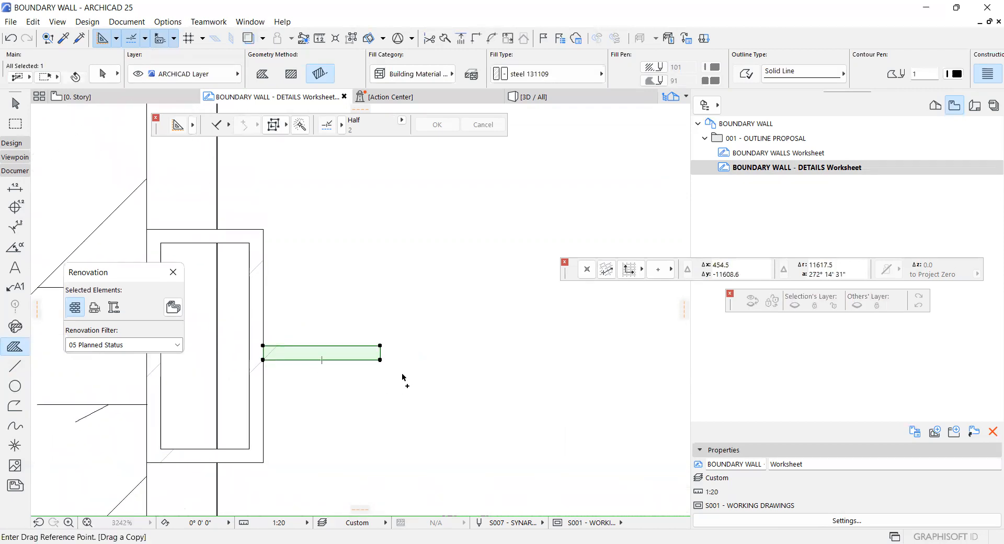
pyautogui.click(381, 360)
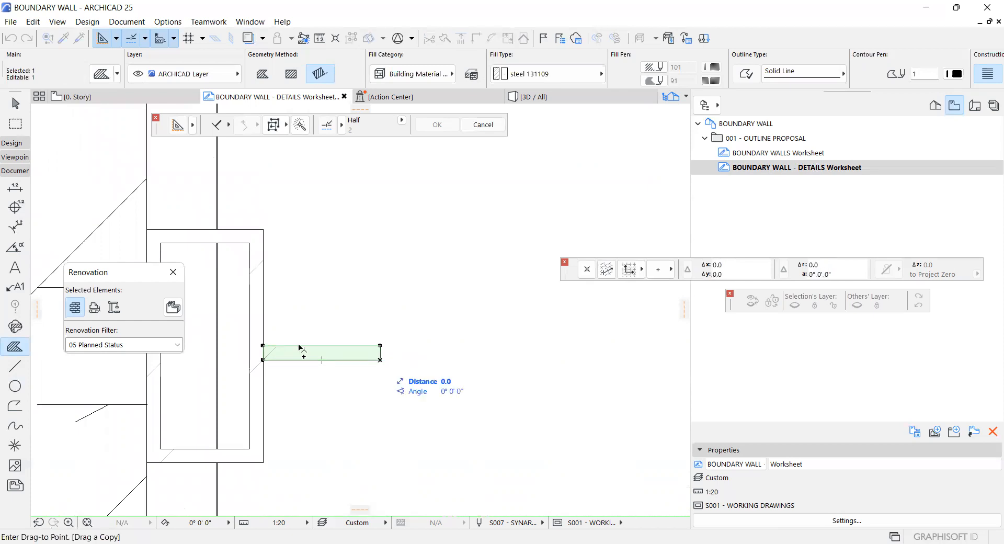
pyautogui.scroll(-6, 299, 347)
pyautogui.scroll(5, 423, 339)
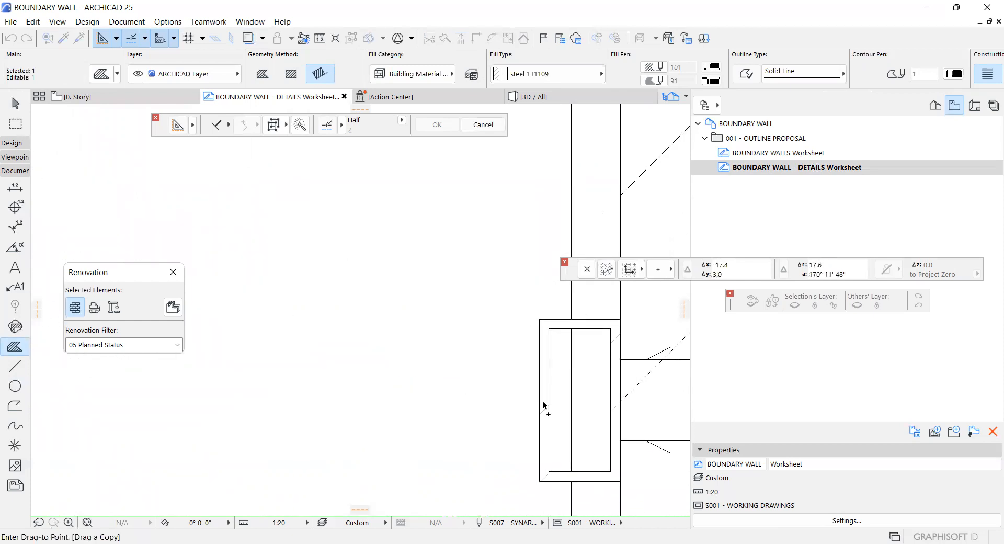
pyautogui.click(543, 401)
pyautogui.scroll(-2, 506, 342)
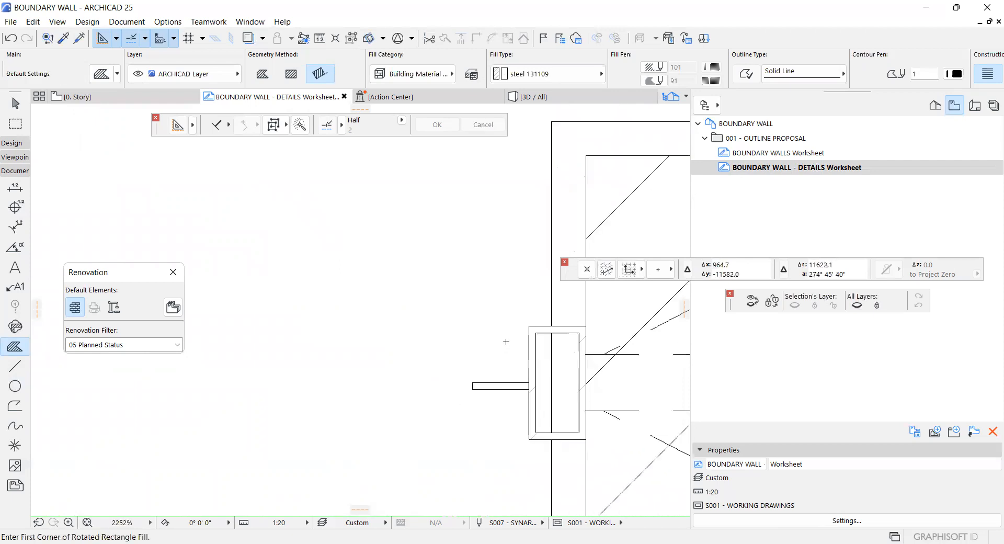
# Draw a thin rectangular fill across the opening between the two hollow sections, directly against the lower faces of the 25 mm plates
pyautogui.scroll(-5, 506, 342)
pyautogui.scroll(-2, 404, 352)
pyautogui.scroll(4, 261, 358)
pyautogui.scroll(4, 334, 357)
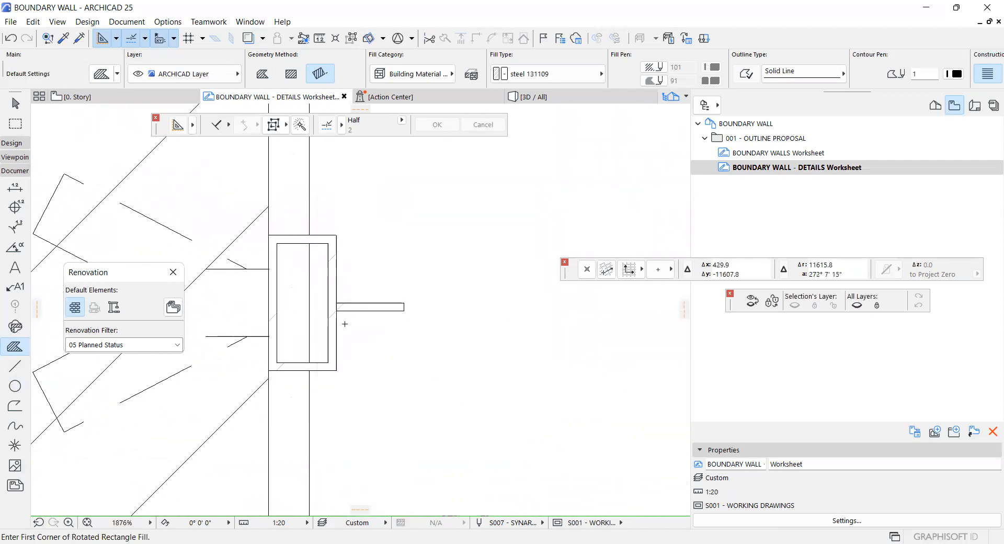
pyautogui.scroll(3, 340, 311)
pyautogui.click(341, 313)
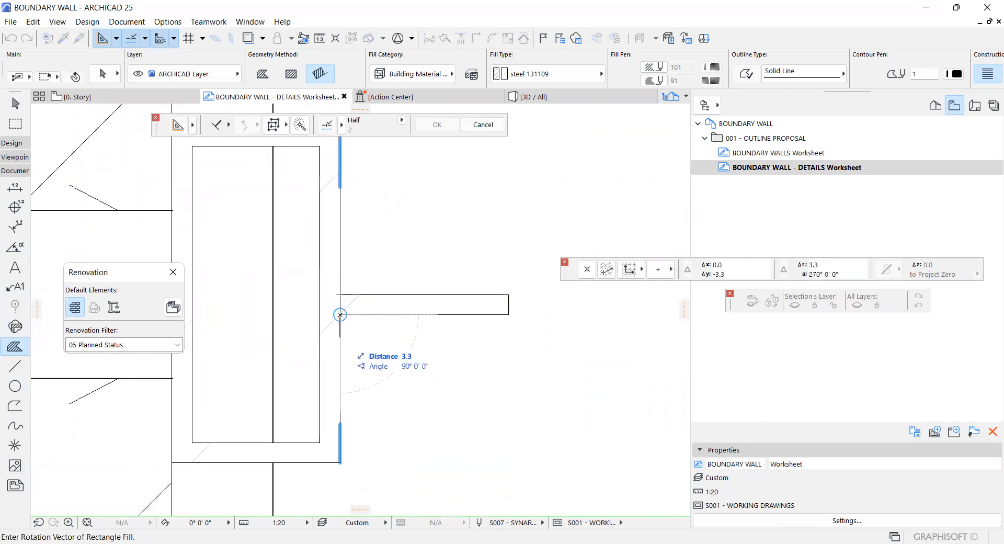
pyautogui.click(285, 328)
pyautogui.scroll(-10, 286, 326)
pyautogui.scroll(7, 515, 327)
pyautogui.scroll(1, 436, 314)
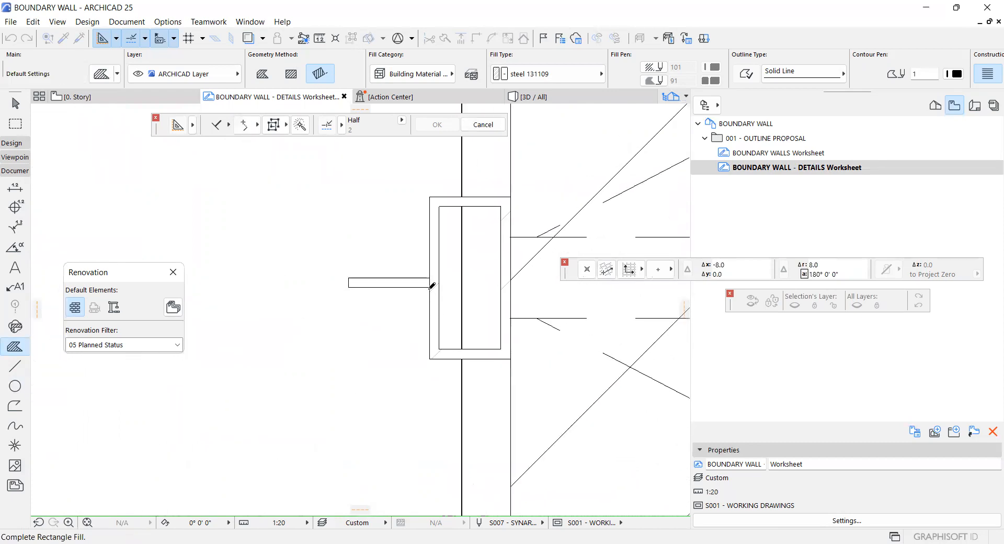
pyautogui.click(377, 300)
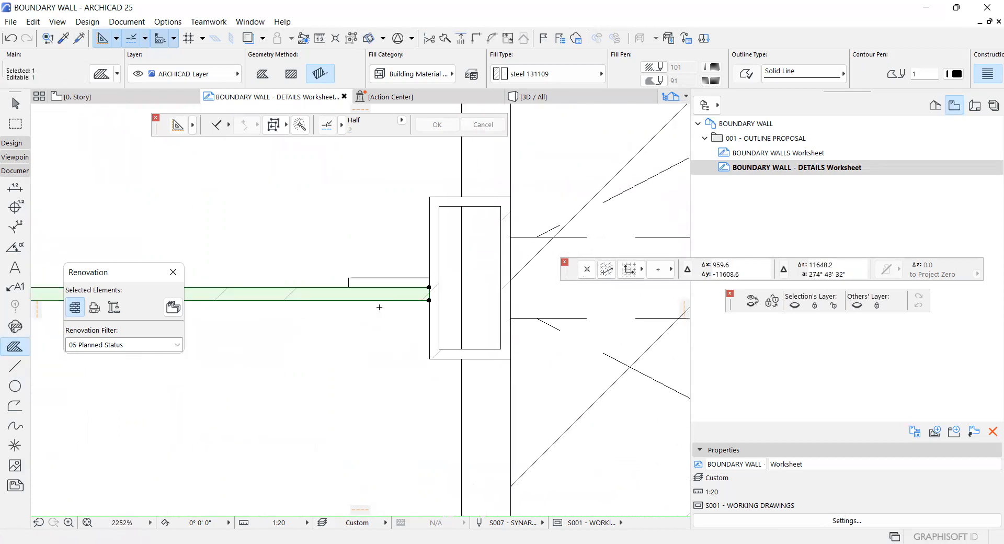
# Set the new strip's fill type to S001 - 005- 002 - CLEAR GLASS
pyautogui.hotkey('ctrl', 't')
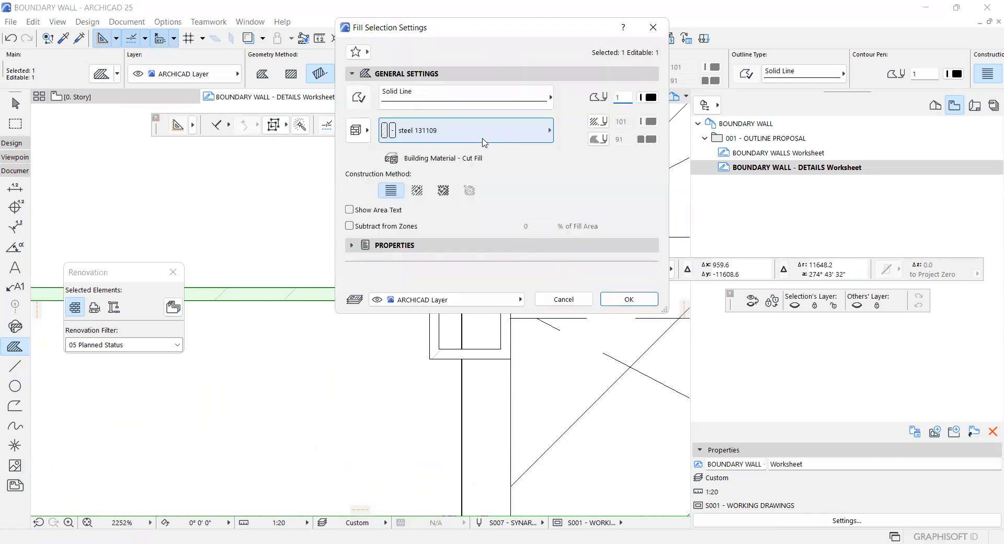
pyautogui.click(485, 143)
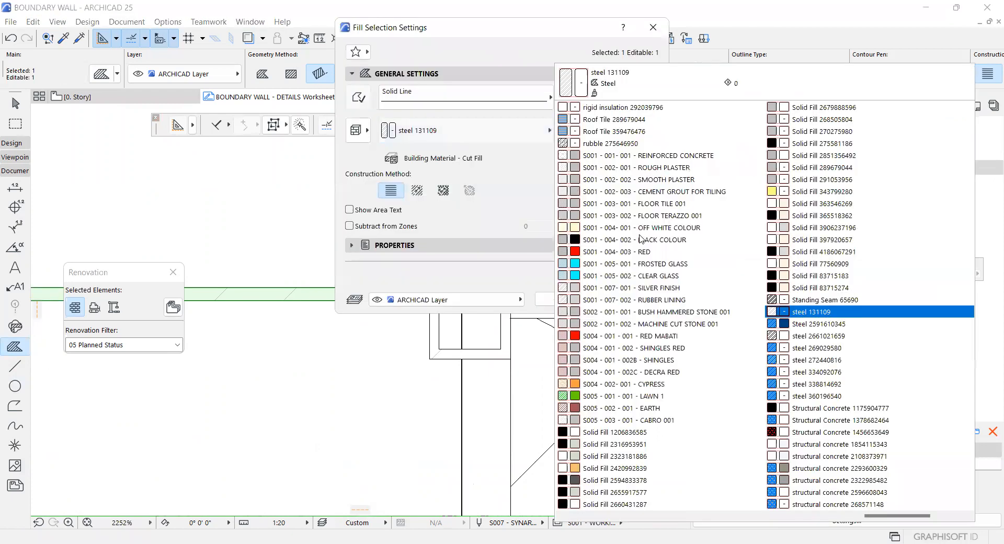
pyautogui.click(669, 278)
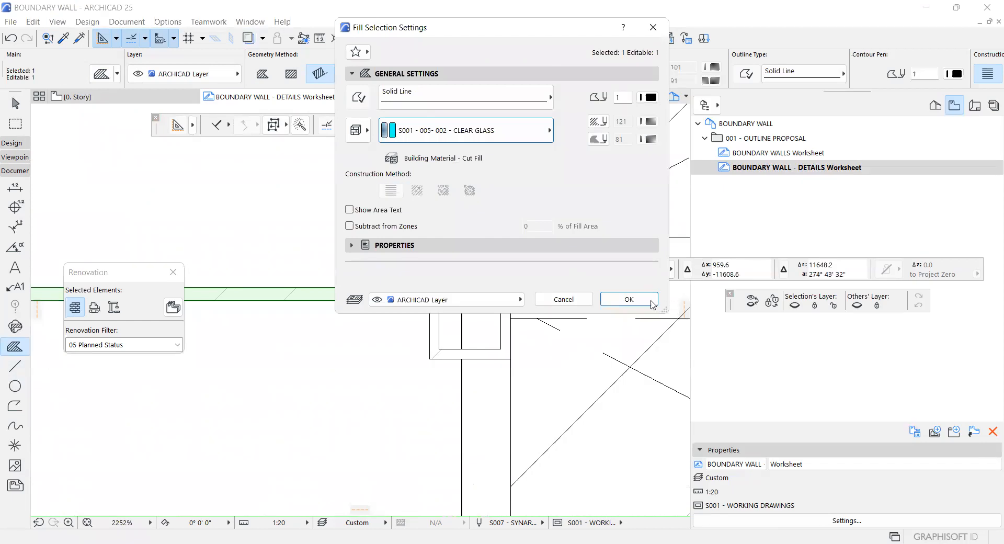
pyautogui.click(645, 303)
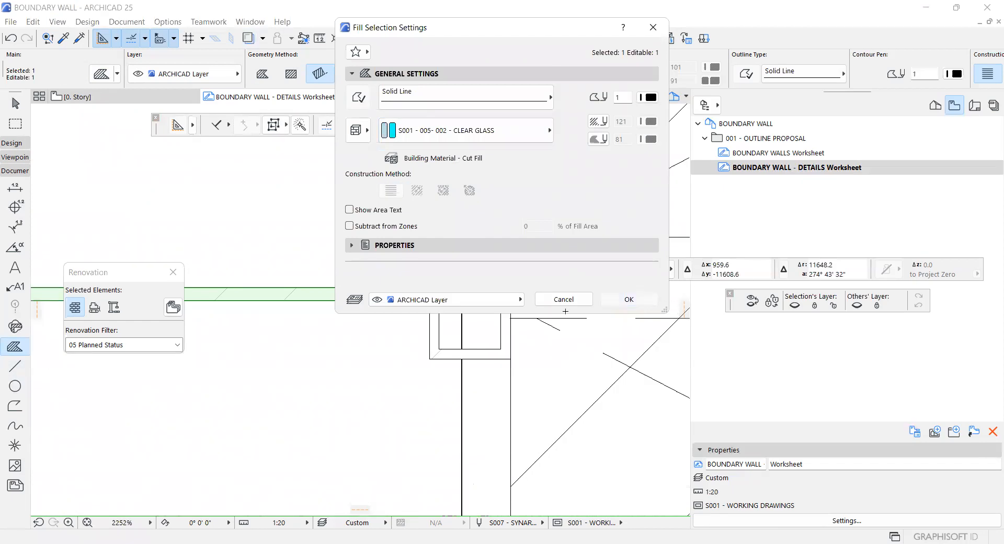
pyautogui.scroll(-5, 506, 318)
pyautogui.press('Escape')
pyautogui.scroll(-2, 361, 285)
pyautogui.scroll(2, 219, 296)
pyautogui.scroll(5, 290, 307)
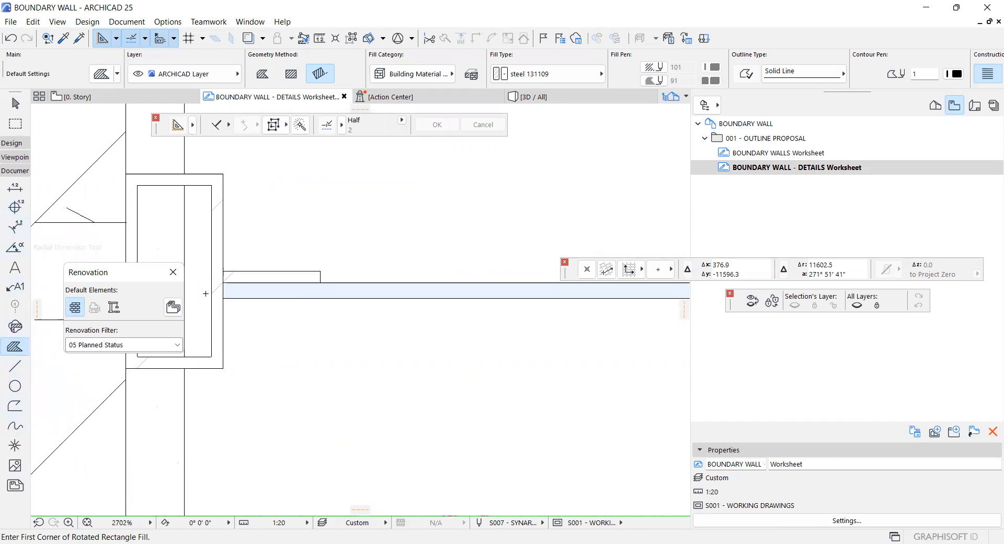
pyautogui.keyDown('alt'); pyautogui.click(292, 299); pyautogui.keyUp('alt')
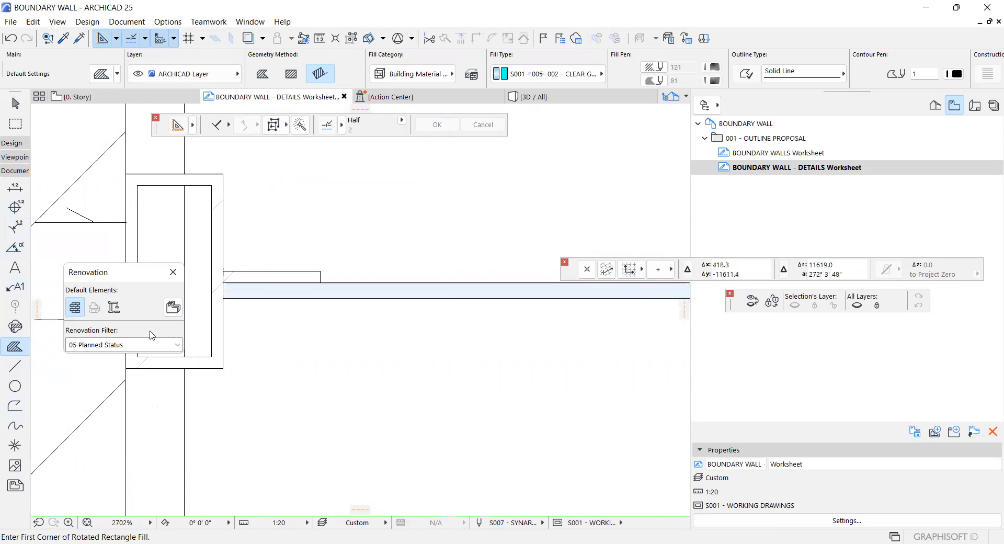
pyautogui.click(226, 294)
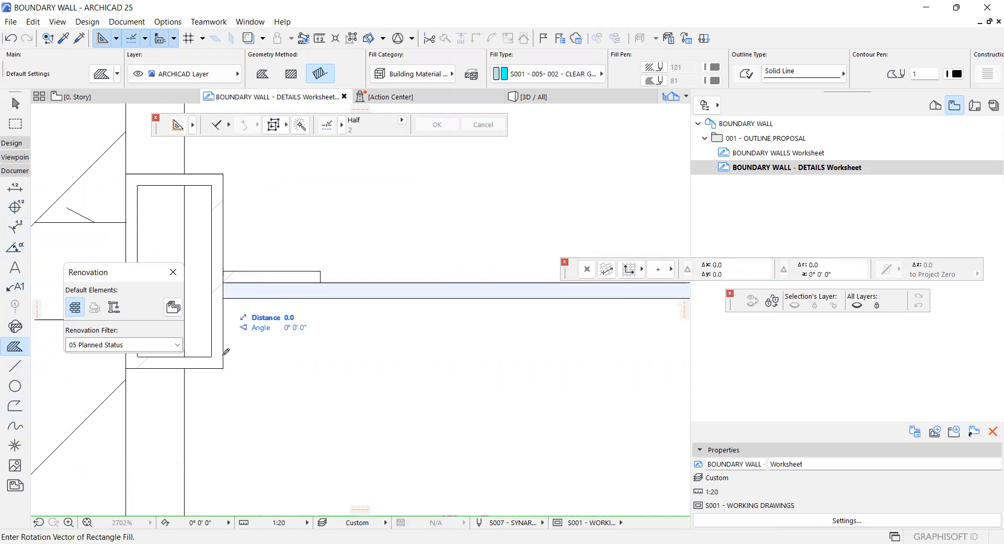
pyautogui.press('Escape')
# Draw a diagonal line from the first hollow section's lower outer corner up to the underside of the glass strip
pyautogui.click(17, 366)
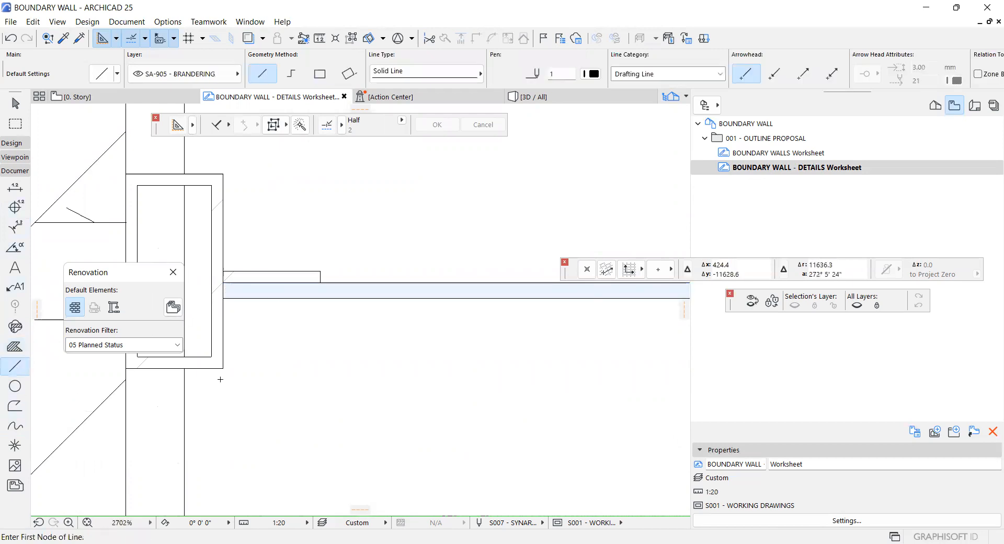
pyautogui.click(222, 368)
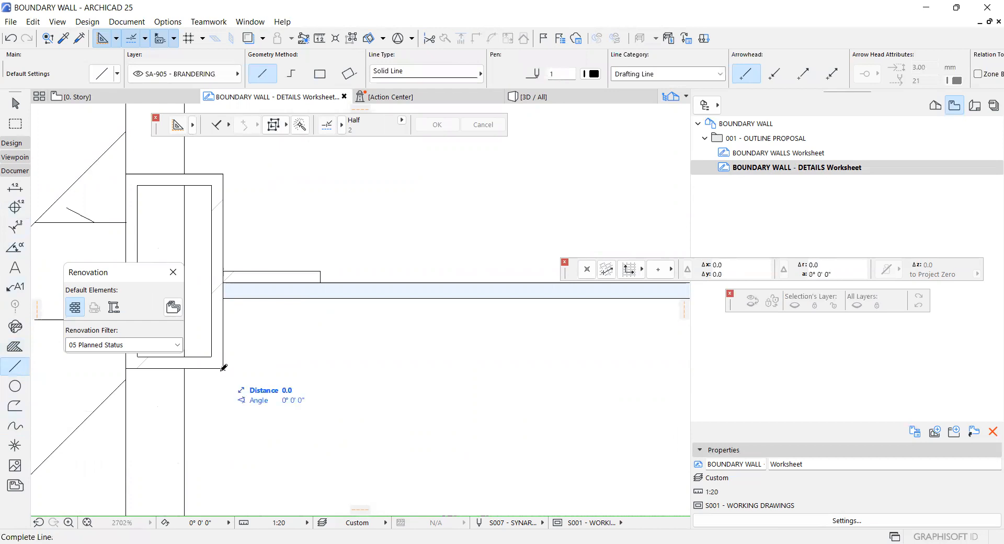
pyautogui.click(293, 298)
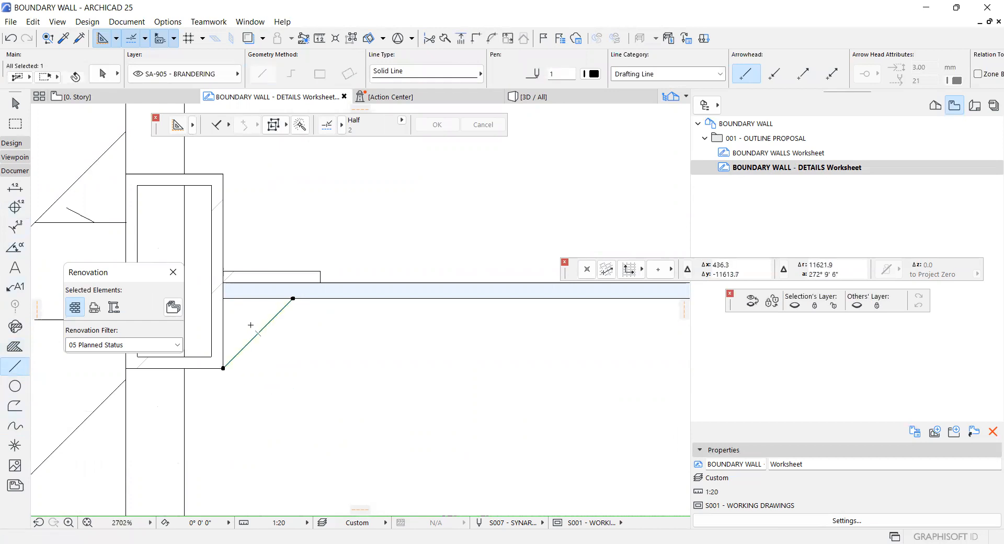
pyautogui.scroll(-3, 233, 327)
pyautogui.scroll(4, 235, 327)
pyautogui.press('Escape')
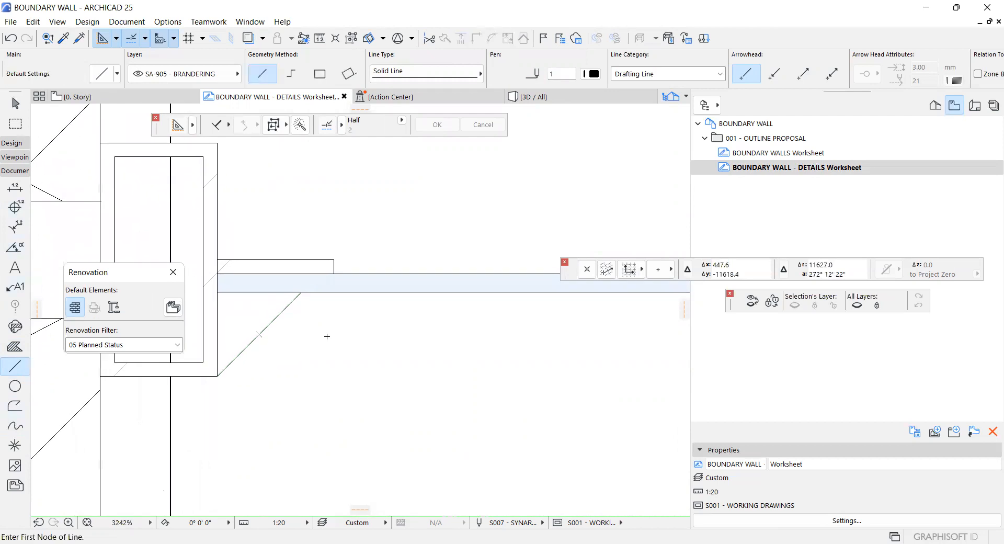
# Fill the triangle between the first hollow section, glass and diagonal line with S001 - 004- 002 - BLACK COLOUR, and select that fill
pyautogui.keyDown('alt'); pyautogui.click(341, 290); pyautogui.keyUp('alt')
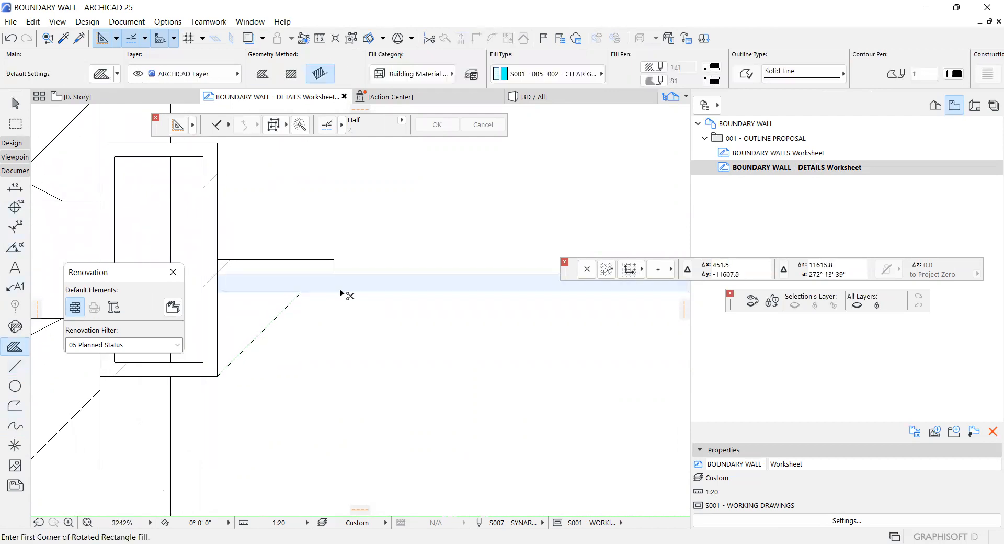
pyautogui.hotkey('ctrl', 't')
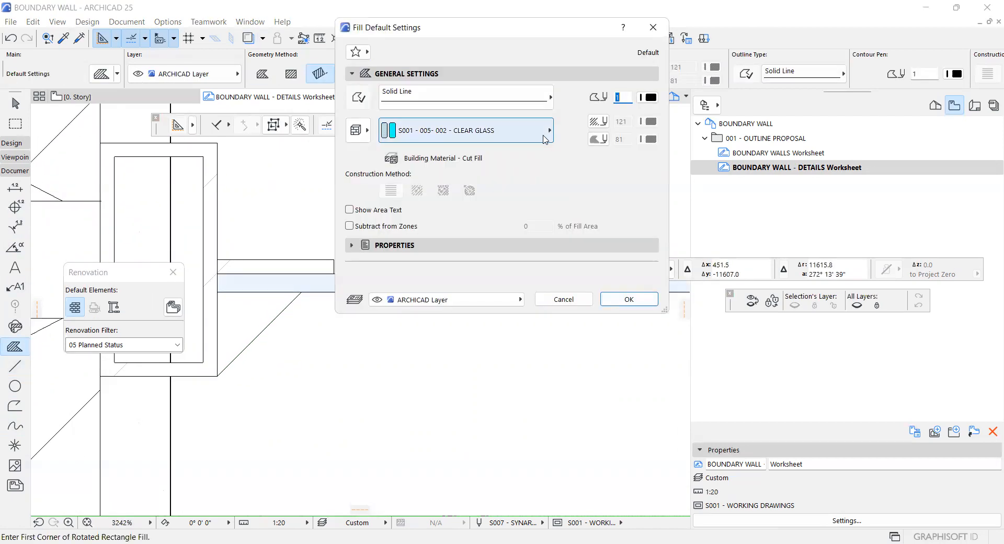
pyautogui.click(545, 139)
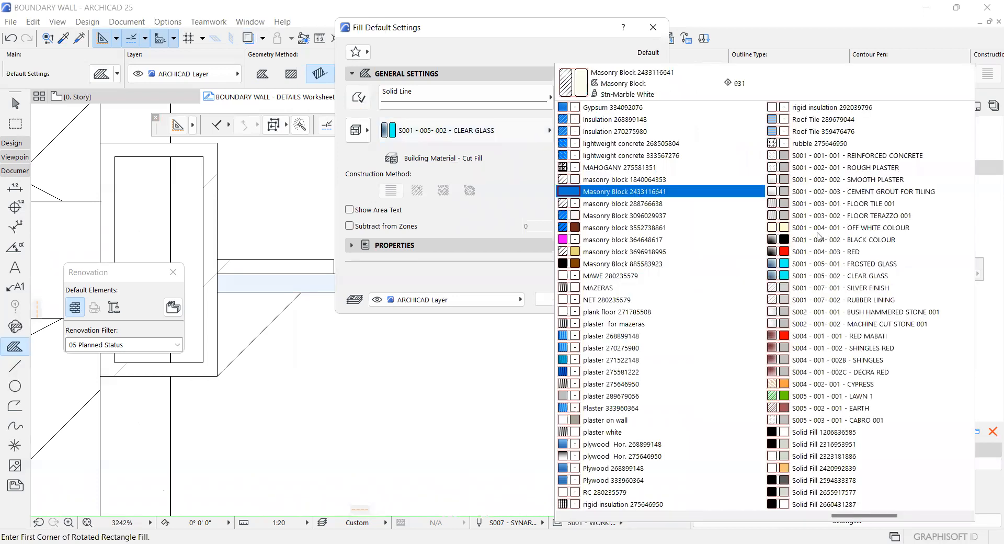
pyautogui.click(846, 240)
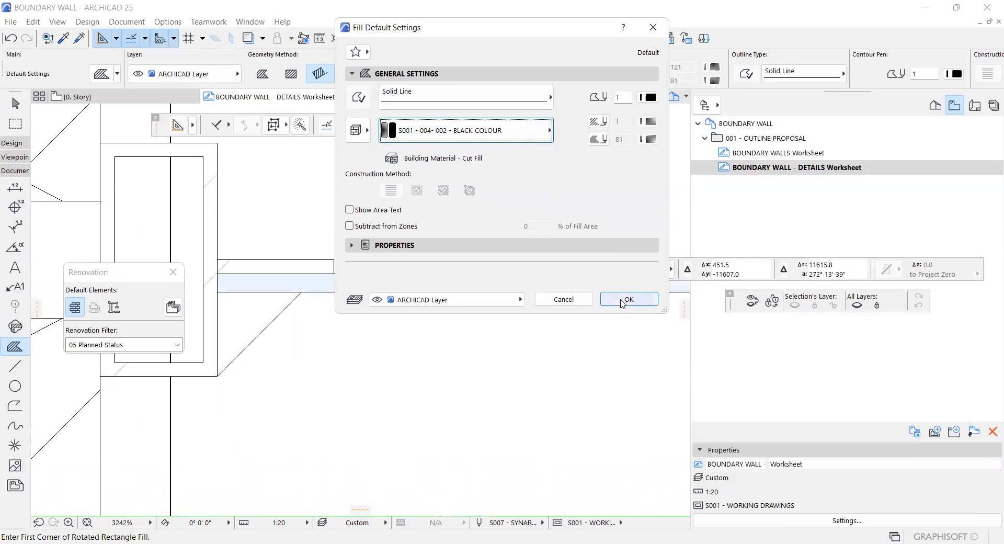
pyautogui.click(622, 300)
pyautogui.press('space')
pyautogui.click(232, 321)
pyautogui.keyDown('shift'); pyautogui.click(236, 325); pyautogui.keyUp('shift')
pyautogui.scroll(-6, 218, 317)
pyautogui.scroll(2, 217, 317)
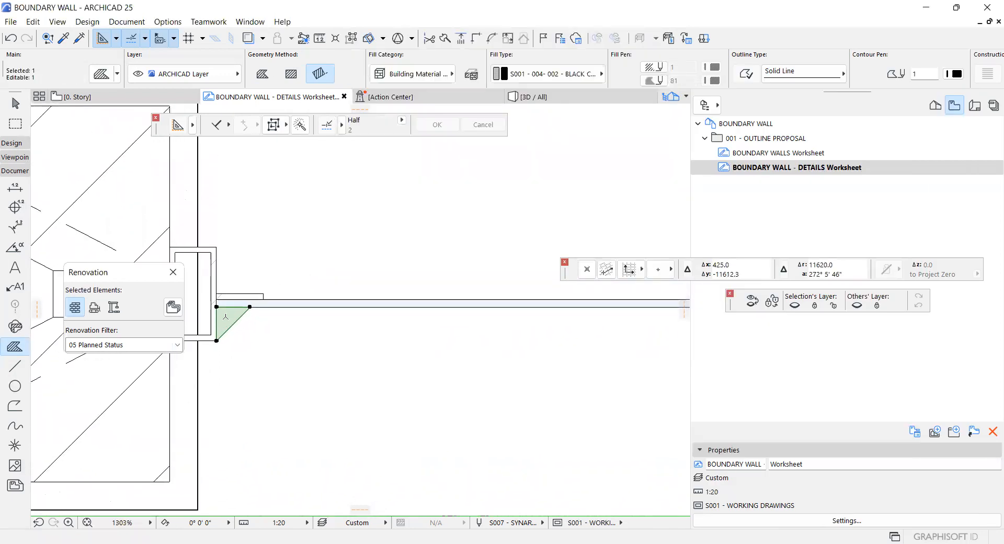
pyautogui.hotkey('ctrl', 'shift', 'm')
pyautogui.scroll(-3, 208, 304)
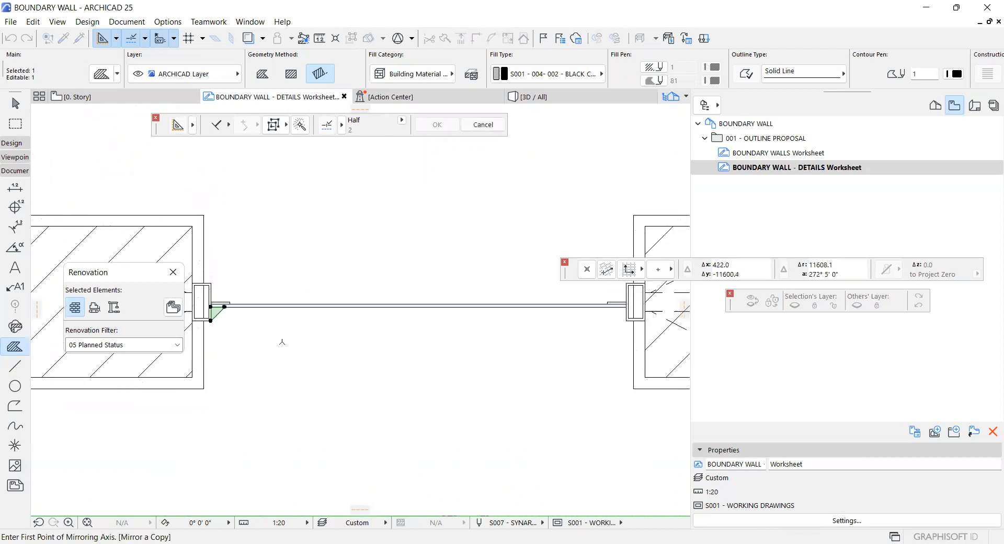
pyautogui.rightClick(404, 273)
pyautogui.click(433, 300)
pyautogui.rightClick(412, 273)
pyautogui.click(434, 332)
pyautogui.rightClick(373, 333)
pyautogui.click(368, 370)
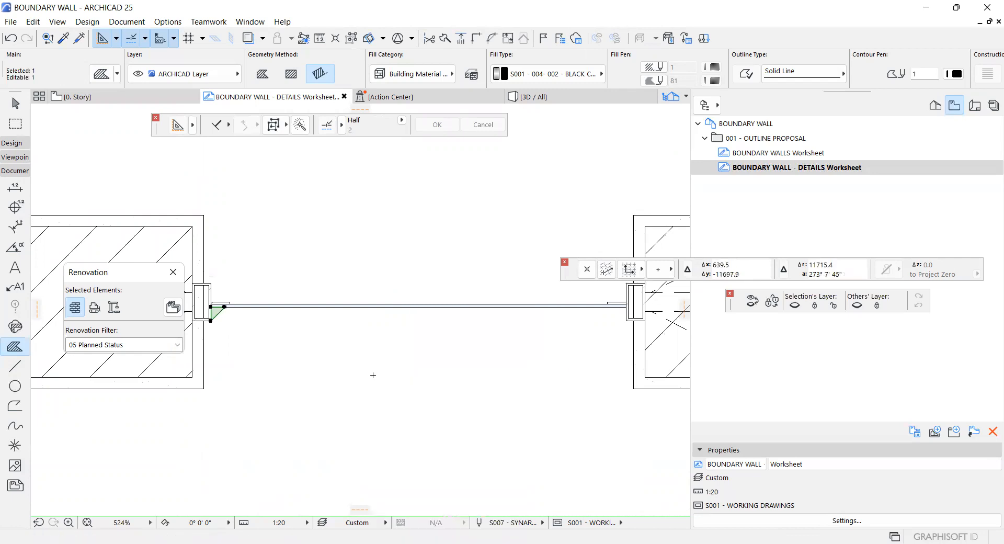
# Mirror a copy of the black triangular fill about the middle of the opening onto the facing hollow section
pyautogui.hotkey('ctrl', 'alt', 'm')
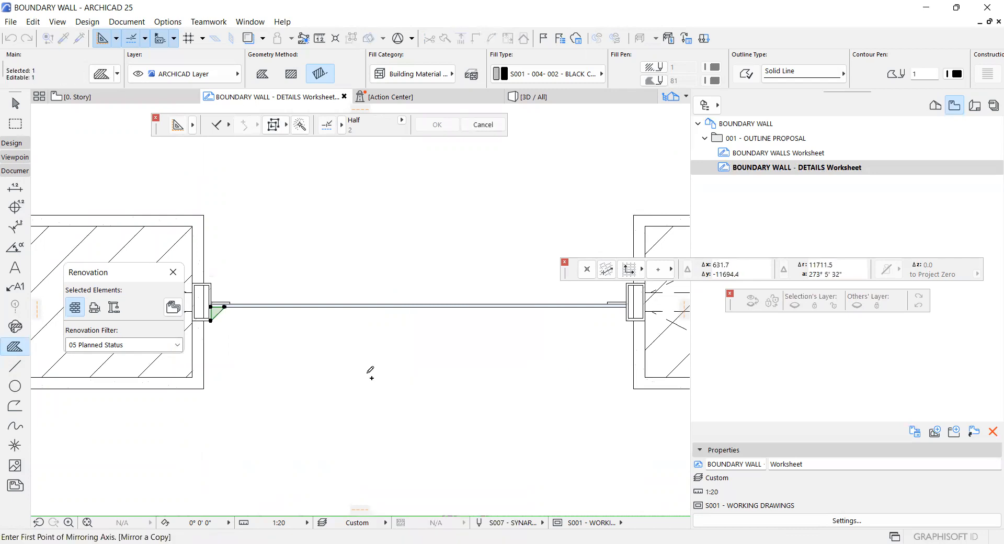
pyautogui.click(421, 306)
pyautogui.click(417, 248)
pyautogui.press('Escape')
pyautogui.scroll(-1, 253, 309)
pyautogui.moveTo(254, 310); pyautogui.dragTo(332, 305, button='middle')
pyautogui.scroll(1, 332, 305)
pyautogui.scroll(2, 332, 305)
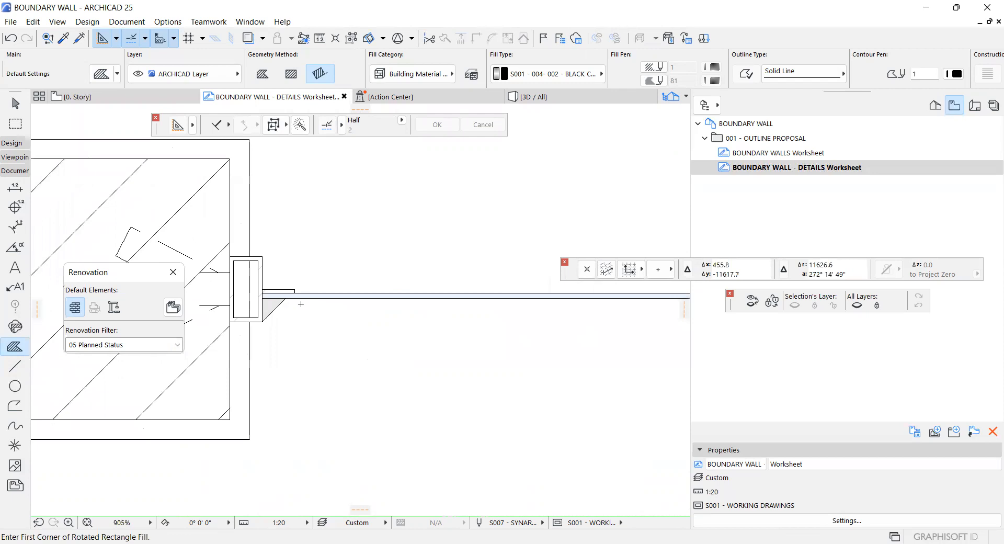
pyautogui.scroll(-3, 421, 191)
pyautogui.scroll(10, 350, 232)
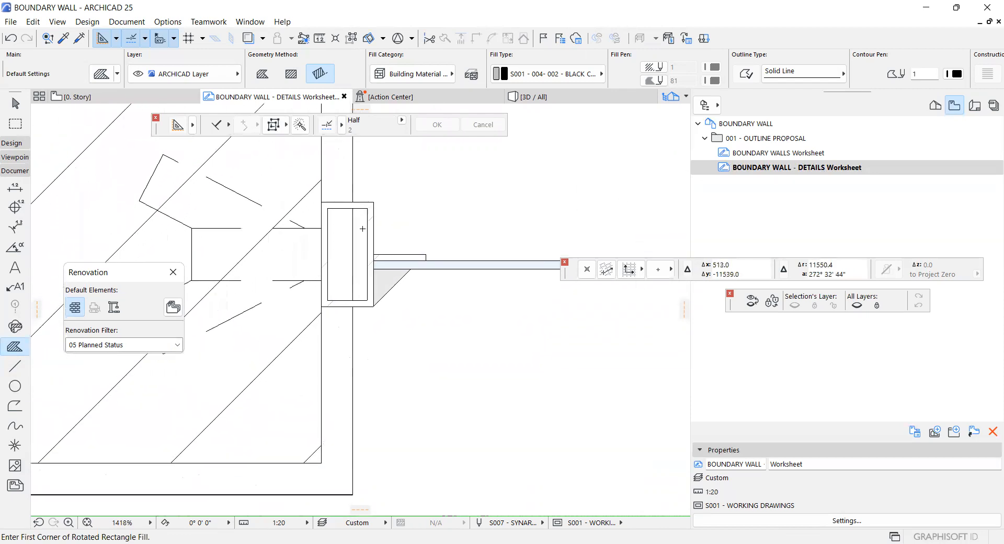
pyautogui.scroll(-1, 292, 277)
pyautogui.scroll(1, 285, 211)
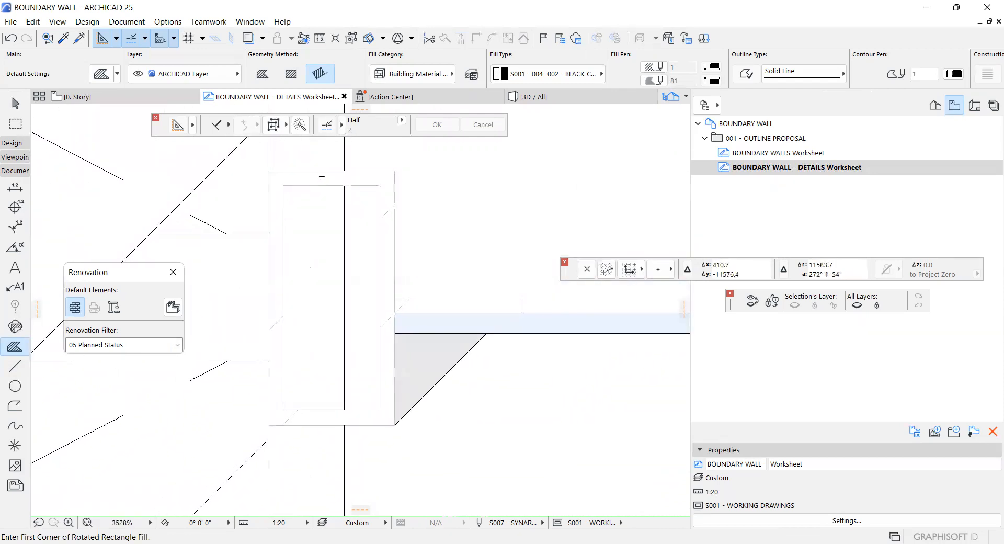
pyautogui.keyDown('shift'); pyautogui.click(333, 217); pyautogui.keyUp('shift')
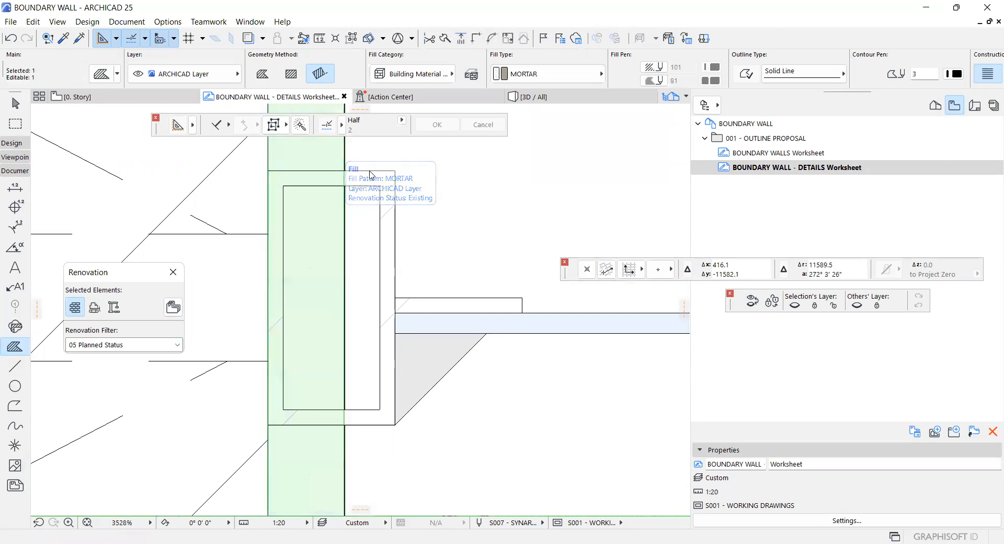
pyautogui.press('Escape')
# Cut a 50 mm high rectangular hole matching the first hollow section's outline out of the mortar and off-white paint fills crossing it
pyautogui.scroll(2, 366, 160)
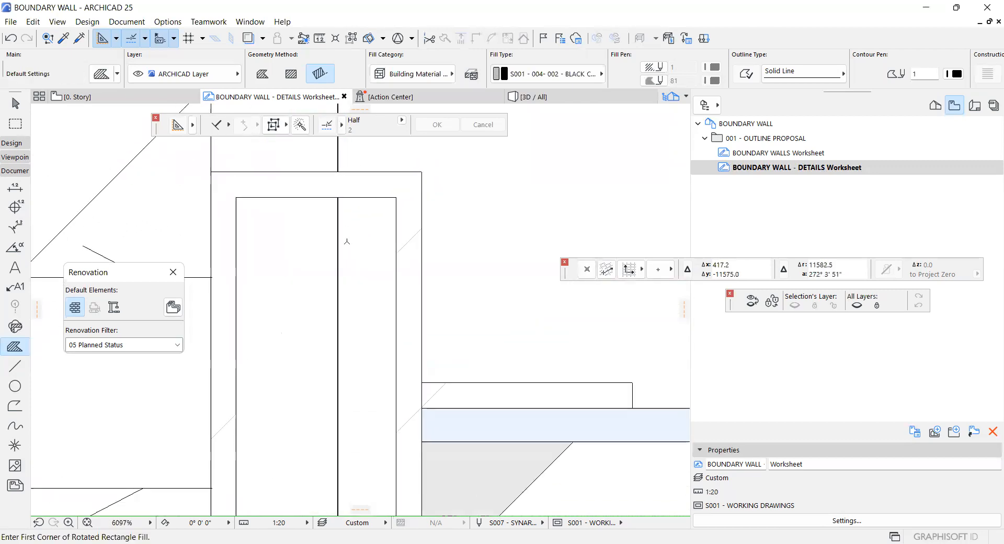
pyautogui.keyDown('shift'); pyautogui.click(329, 266); pyautogui.keyUp('shift')
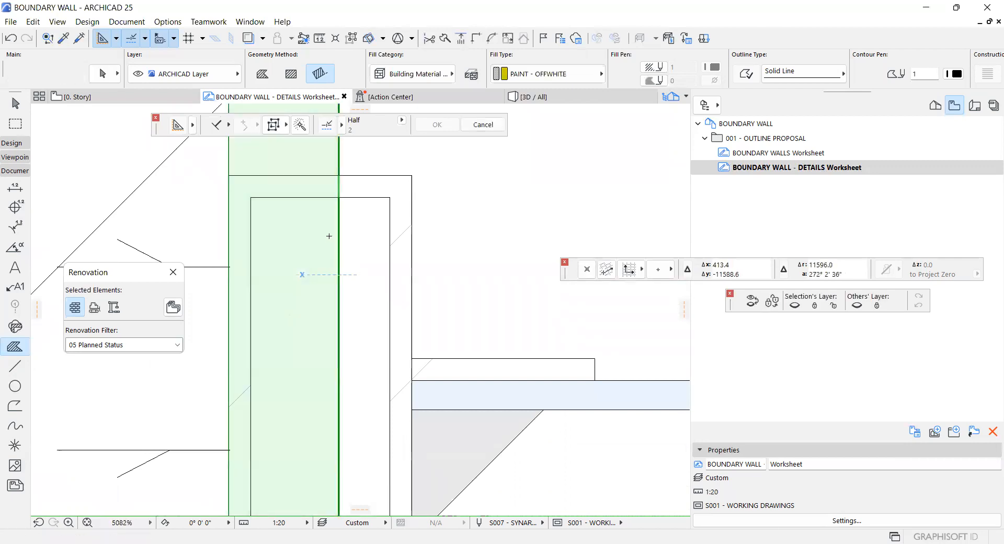
pyautogui.scroll(6, 337, 214)
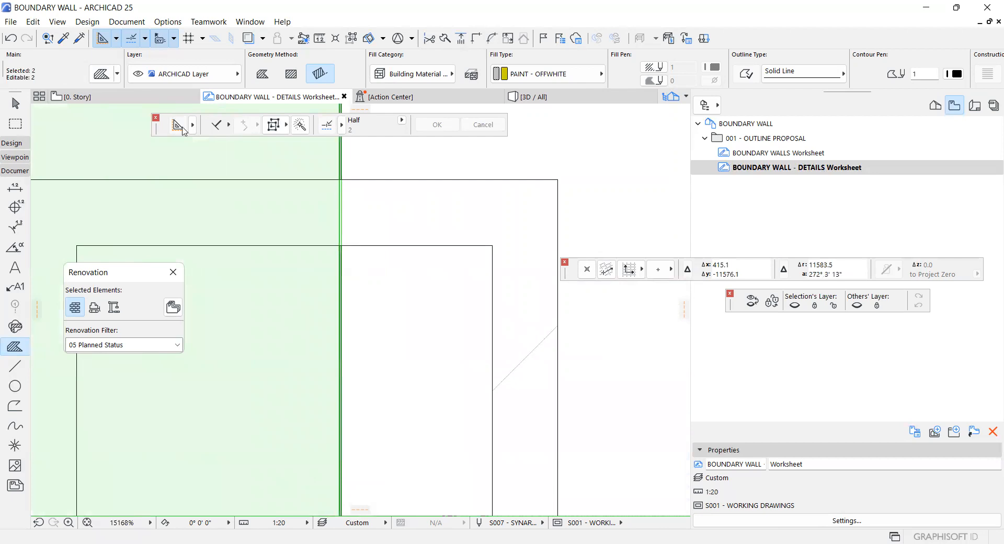
pyautogui.click(181, 128)
pyautogui.scroll(-6, 389, 247)
pyautogui.click(378, 238)
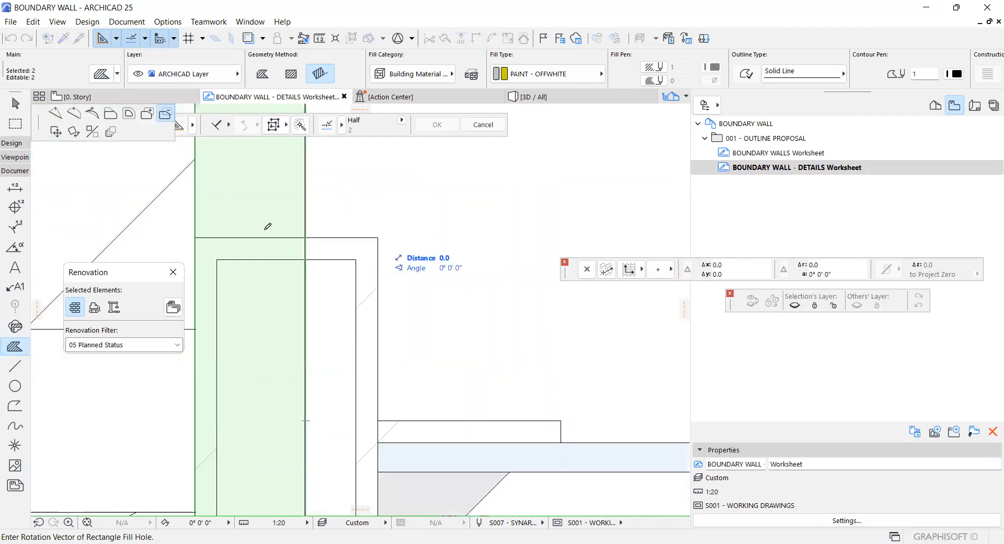
pyautogui.click(142, 238)
pyautogui.scroll(-6, 287, 178)
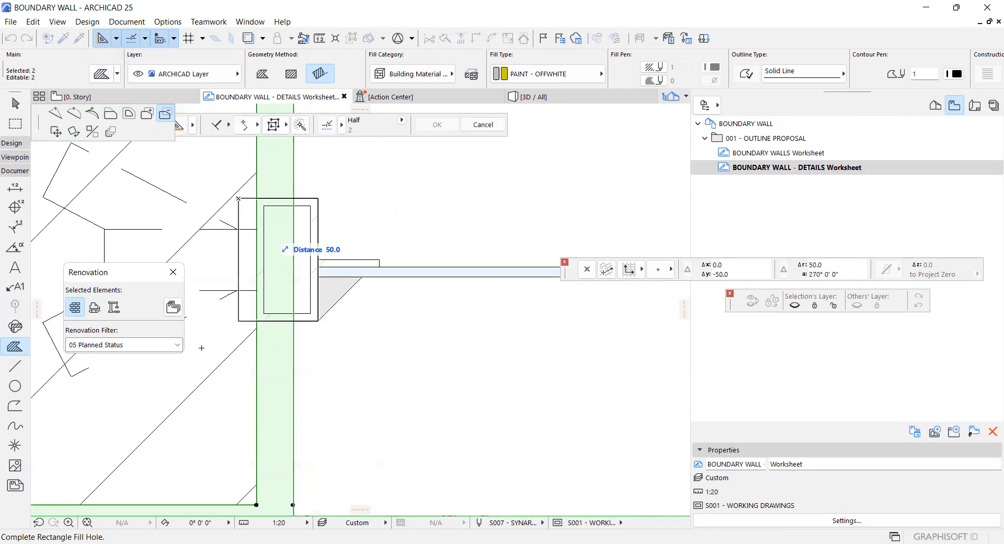
pyautogui.click(256, 320)
pyautogui.scroll(-2, 197, 342)
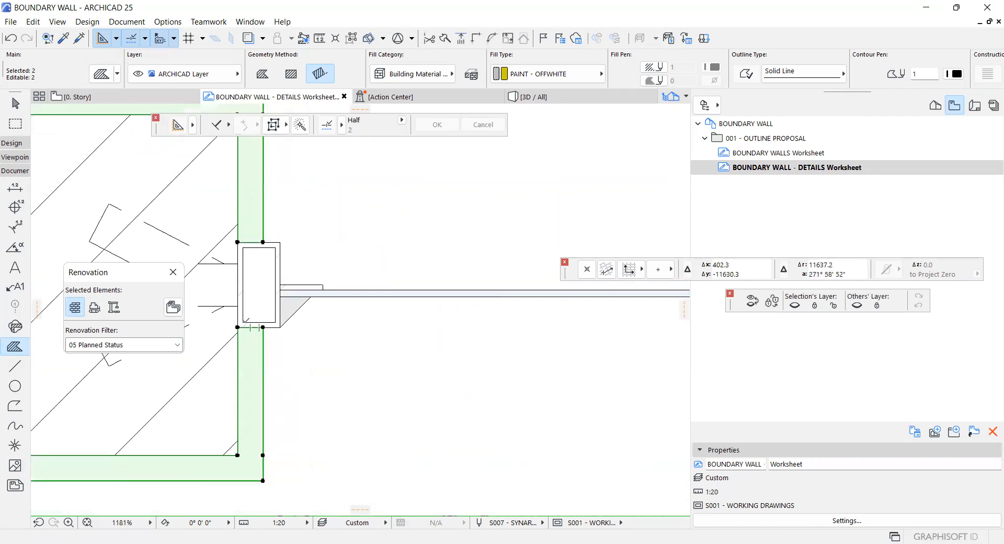
# Cut a rectangular hole matching the facing hollow section's outline out of the mortar and off-white paint fills crossing it
pyautogui.scroll(-9, 328, 327)
pyautogui.scroll(10, 372, 324)
pyautogui.press('Escape')
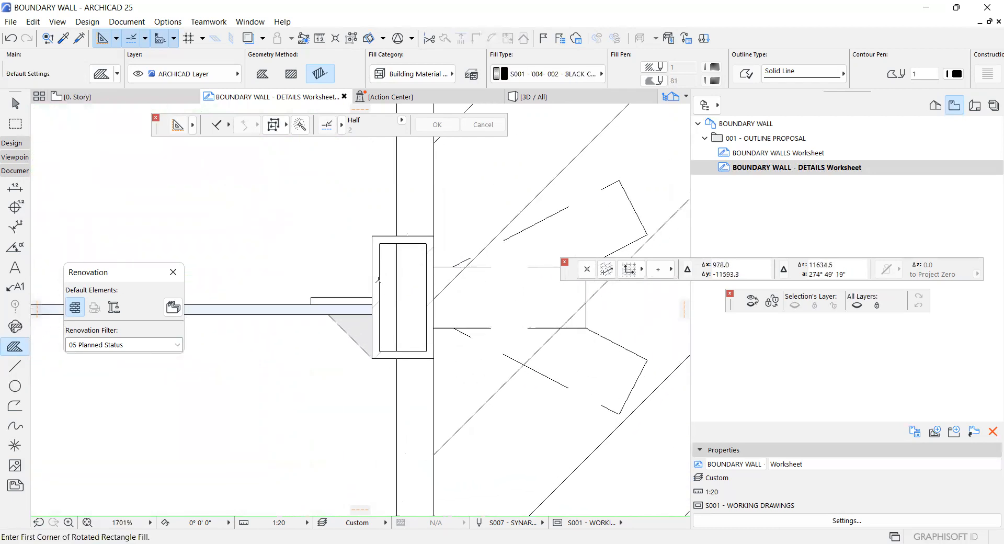
pyautogui.scroll(4, 378, 280)
pyautogui.keyDown('shift'); pyautogui.moveTo(398, 273); pyautogui.dragTo(433, 308); pyautogui.keyUp('shift')
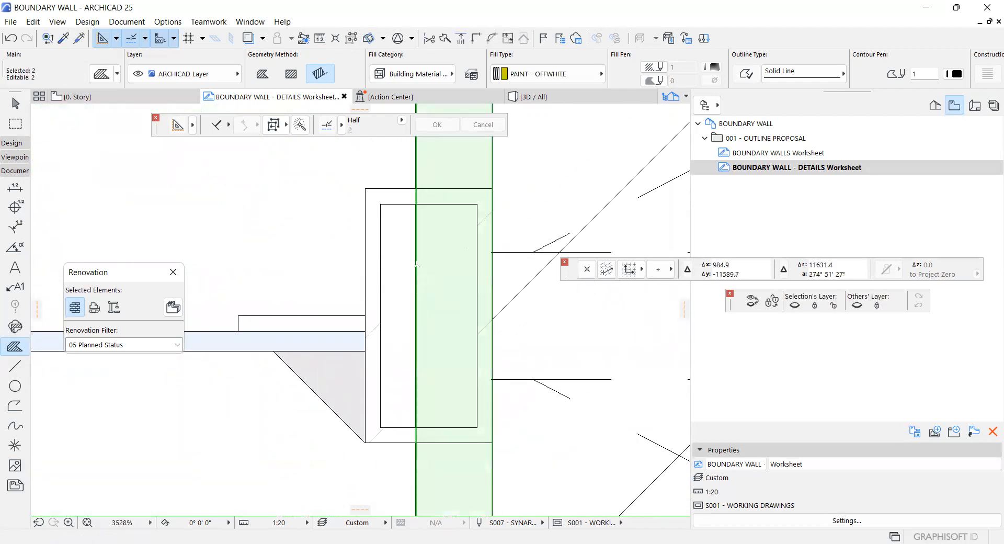
pyautogui.click(416, 316)
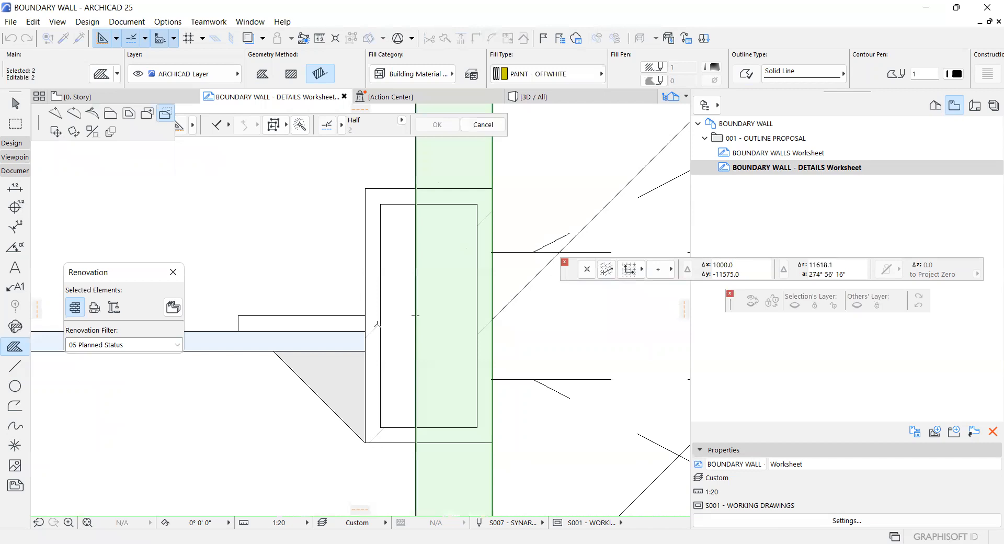
pyautogui.press('Escape')
pyautogui.scroll(-10, 393, 321)
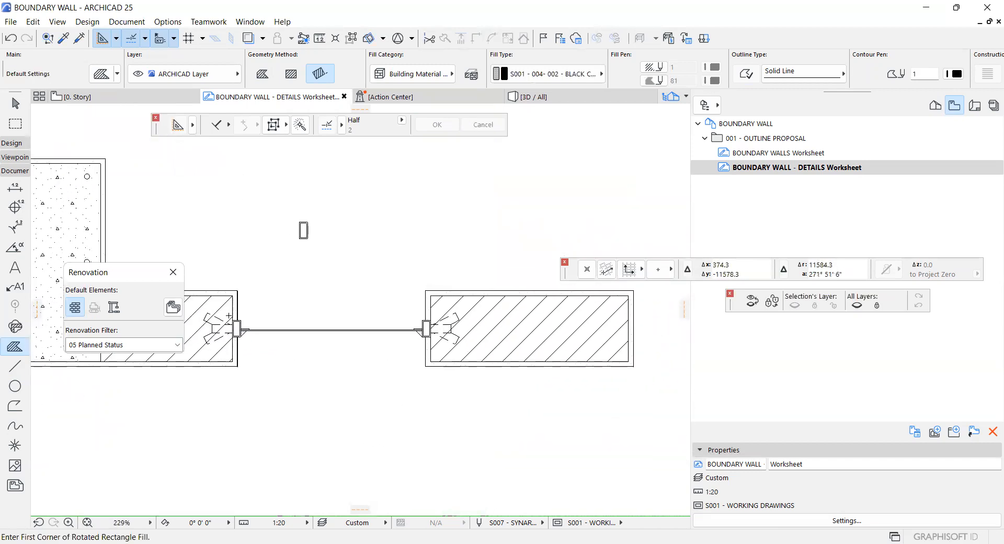
# Preview the first hollow section's junction with true line weights, and return to hairline display
pyautogui.scroll(3, 233, 307)
pyautogui.scroll(3, 235, 316)
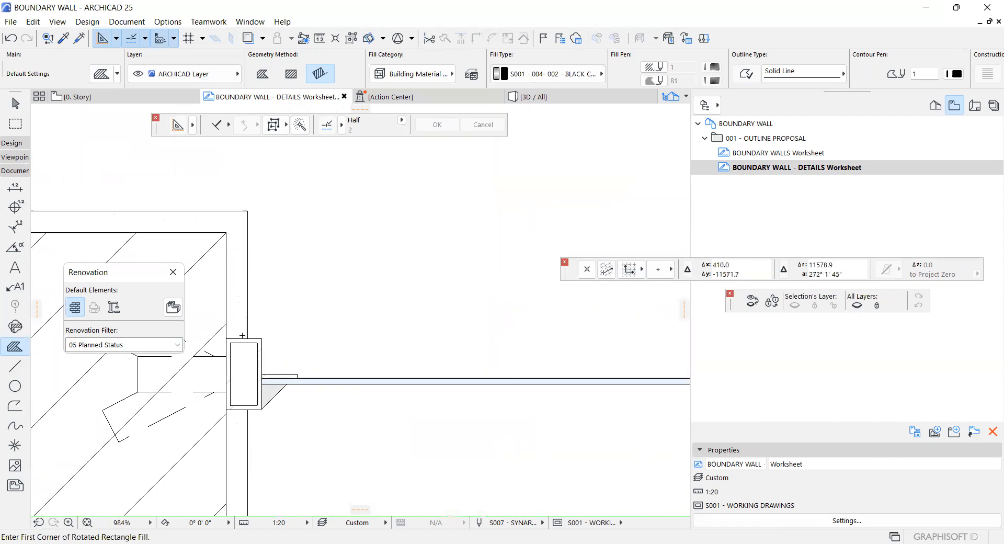
pyautogui.rightClick(339, 291)
pyautogui.click(366, 338)
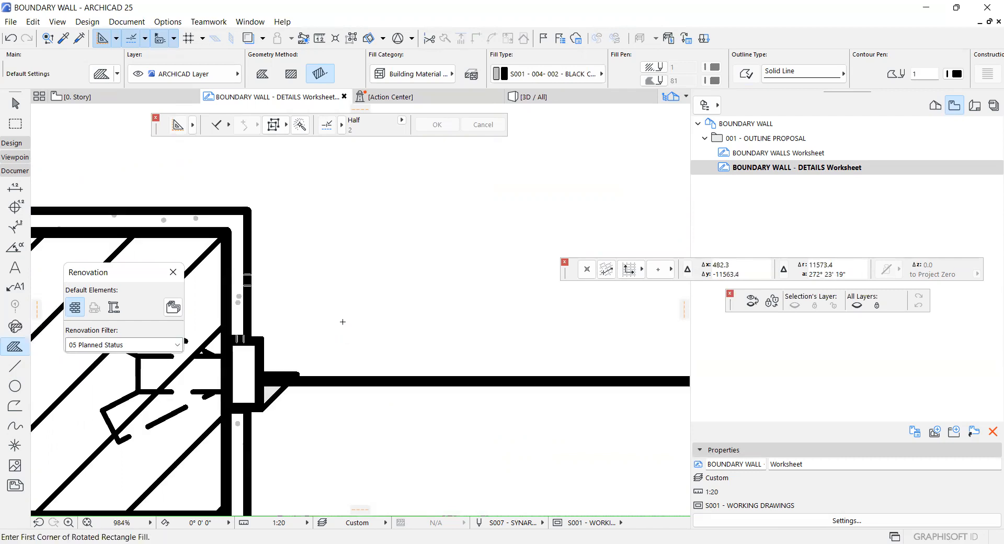
pyautogui.rightClick(342, 293)
pyautogui.click(367, 336)
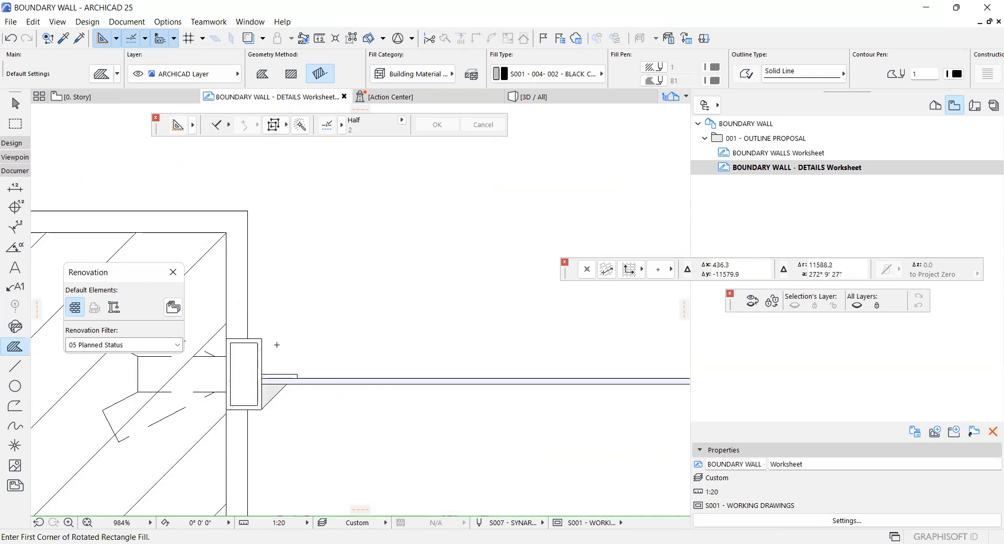
# Draw a horizontal solid line across the opening between the upper inner corners of the two hollow sections
pyautogui.click(15, 366)
pyautogui.click(261, 339)
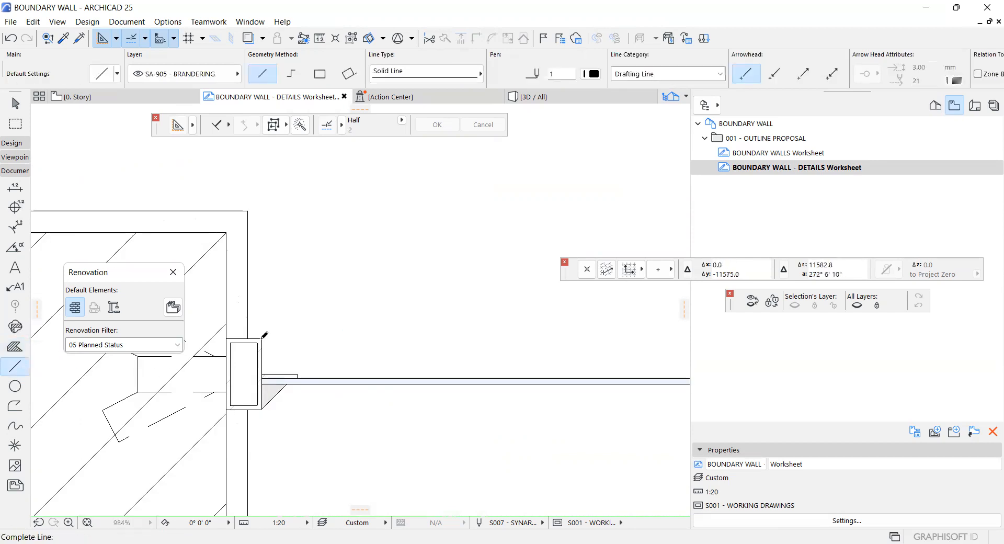
pyautogui.scroll(-3, 274, 343)
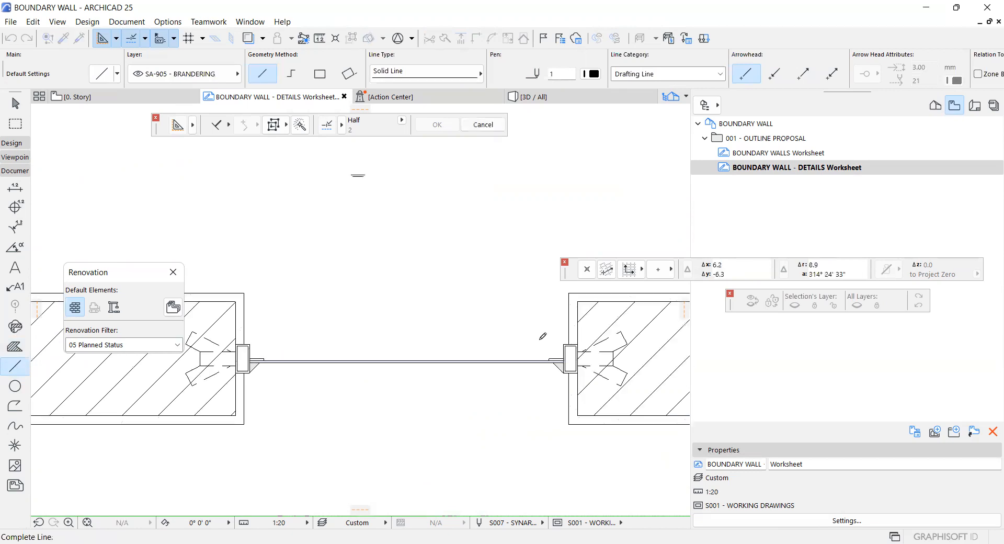
pyautogui.click(597, 349)
# Draw a horizontal line just above the glass, joining the upper corners of the two small end strips
pyautogui.scroll(5, 224, 350)
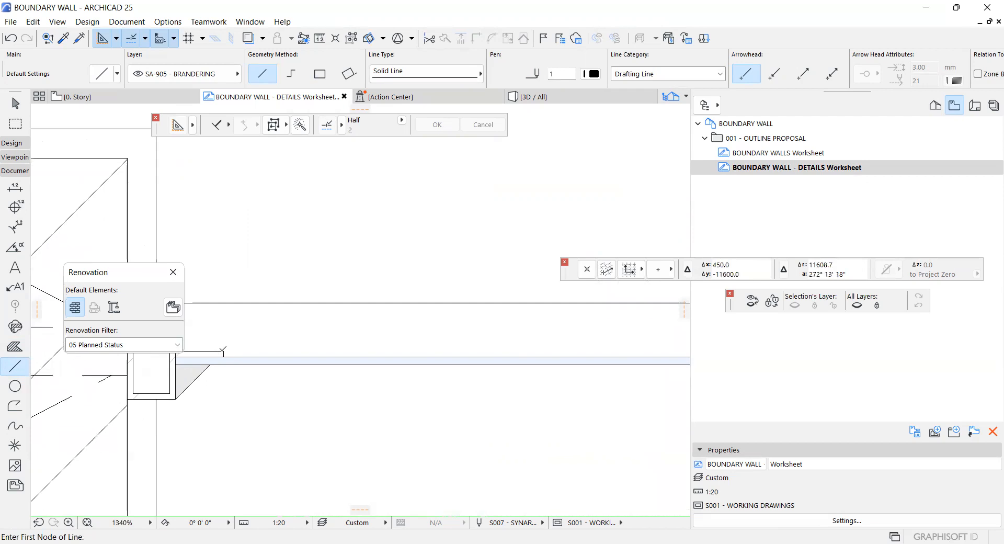
pyautogui.click(224, 351)
pyautogui.scroll(-4, 233, 349)
pyautogui.scroll(4, 512, 348)
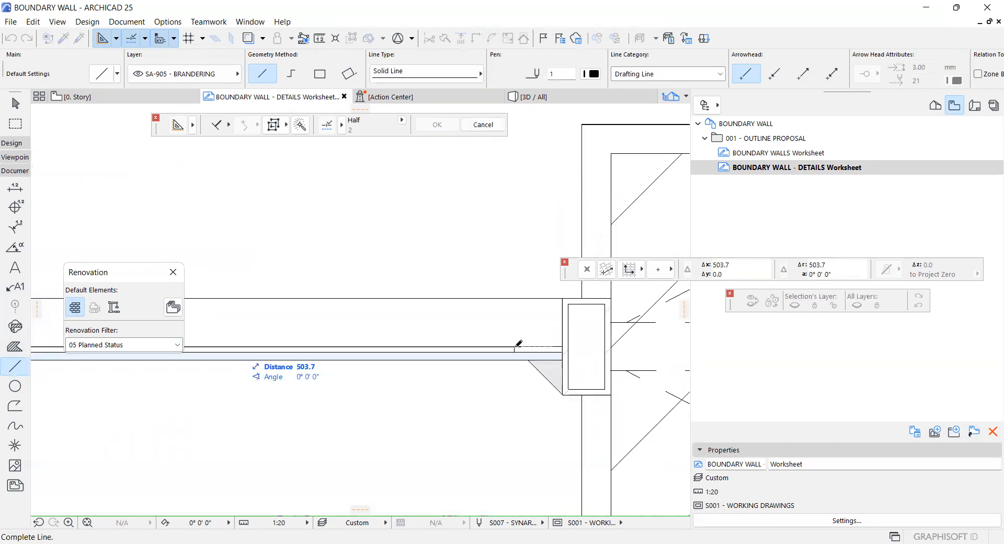
pyautogui.click(516, 346)
# Draw a horizontal line across the opening between the lower inner corners of the two hollow sections
pyautogui.scroll(-4, 515, 347)
pyautogui.scroll(4, 225, 360)
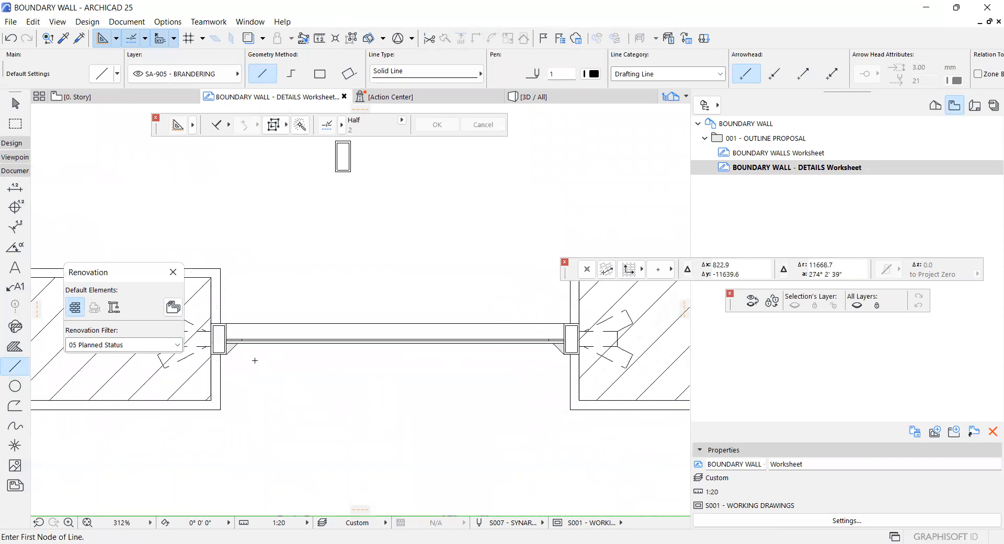
pyautogui.click(220, 346)
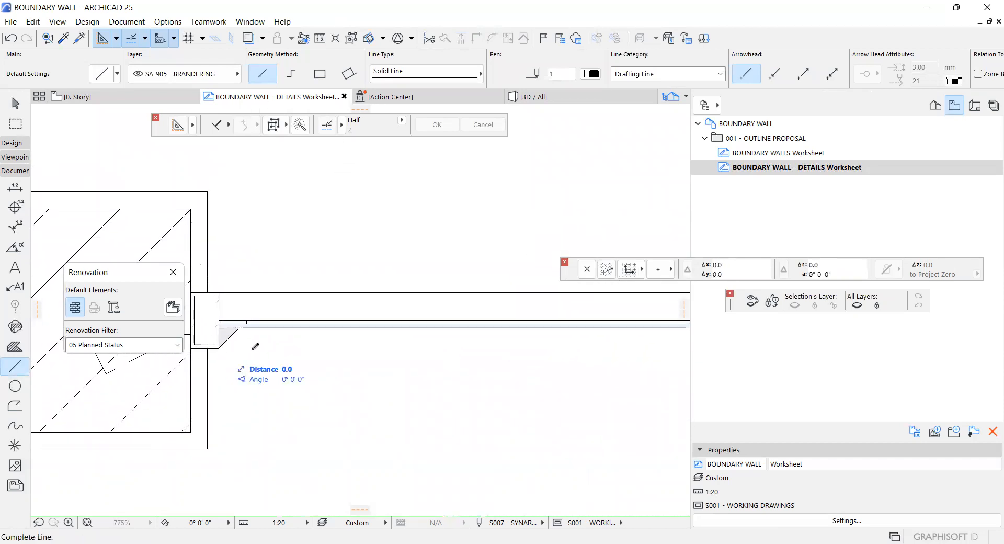
pyautogui.click(593, 347)
# Draw a line across the opening along the wall's upper face, joining the outer paint corners of both brick segments
pyautogui.scroll(-3, 593, 347)
pyautogui.scroll(4, 228, 353)
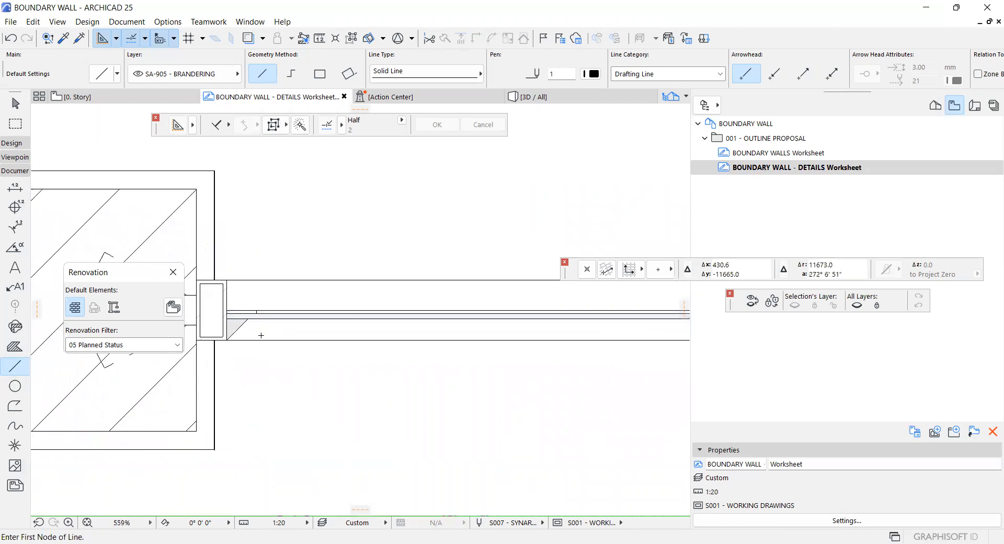
pyautogui.scroll(10, 228, 353)
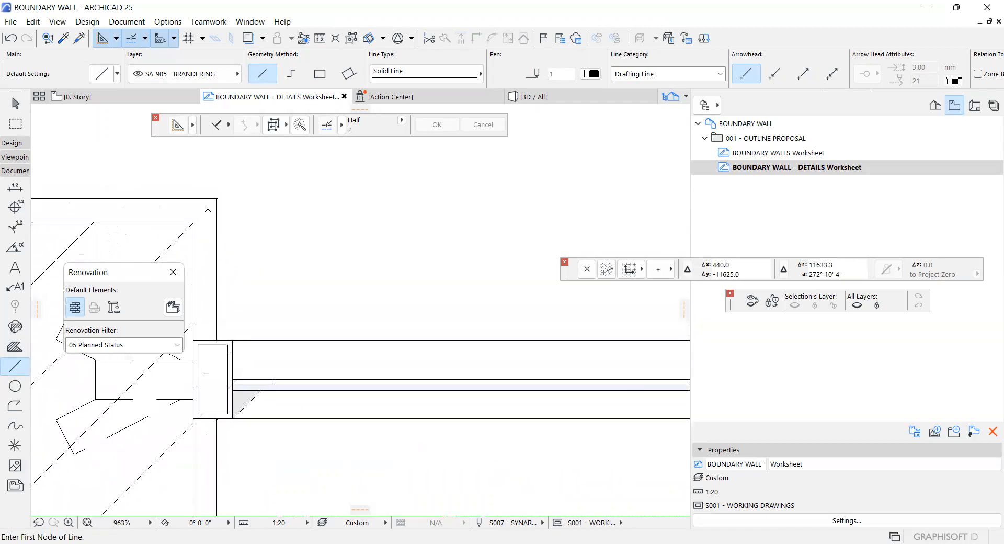
pyautogui.scroll(10, 218, 192)
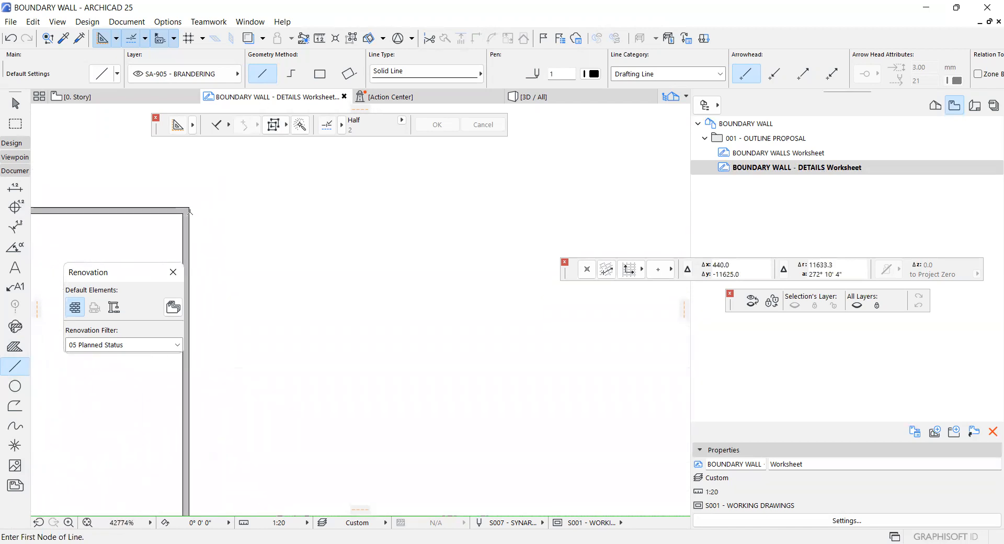
pyautogui.click(207, 210)
pyautogui.scroll(-8, 184, 244)
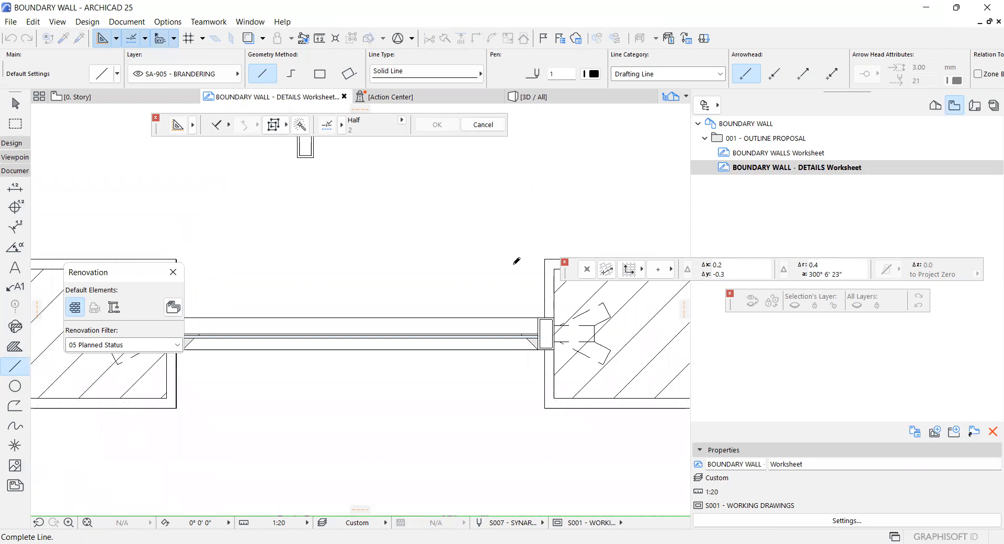
pyautogui.scroll(10, 546, 260)
pyautogui.click(489, 256)
# Draw a line about 570 mm long across the opening along the wall's lower face, joining the outer paint corners
pyautogui.scroll(-14, 429, 235)
pyautogui.scroll(2, 292, 298)
pyautogui.scroll(12, 292, 297)
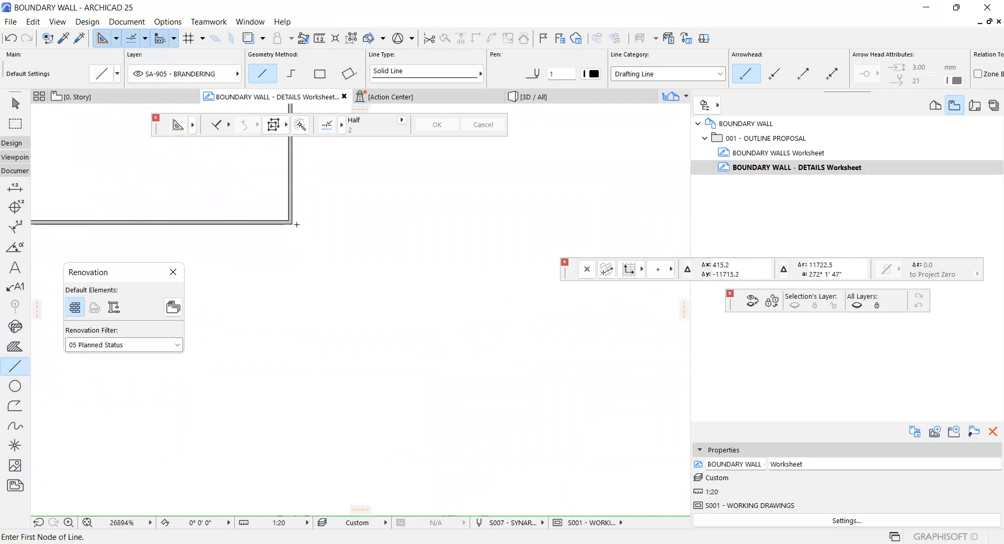
pyautogui.click(294, 235)
pyautogui.scroll(-14, 244, 292)
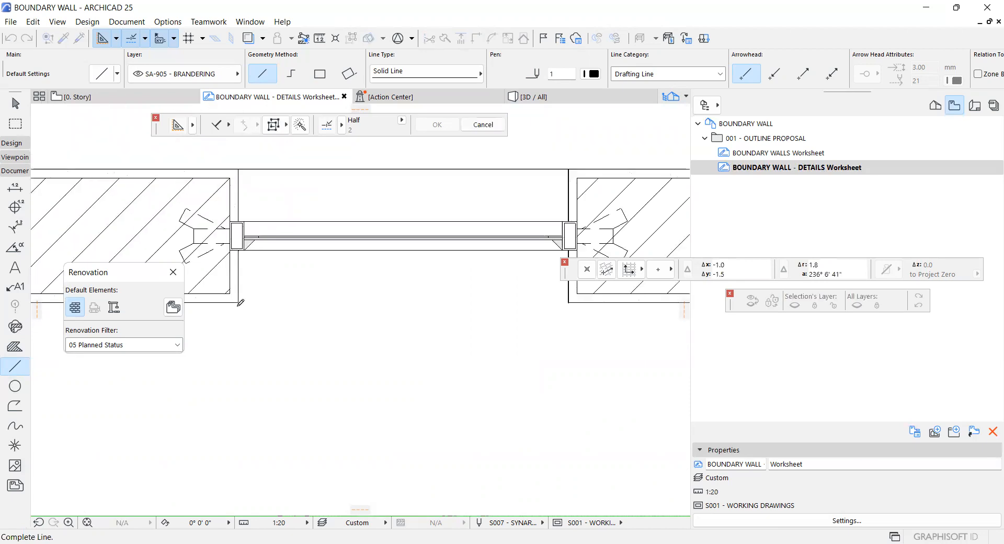
pyautogui.scroll(10, 369, 296)
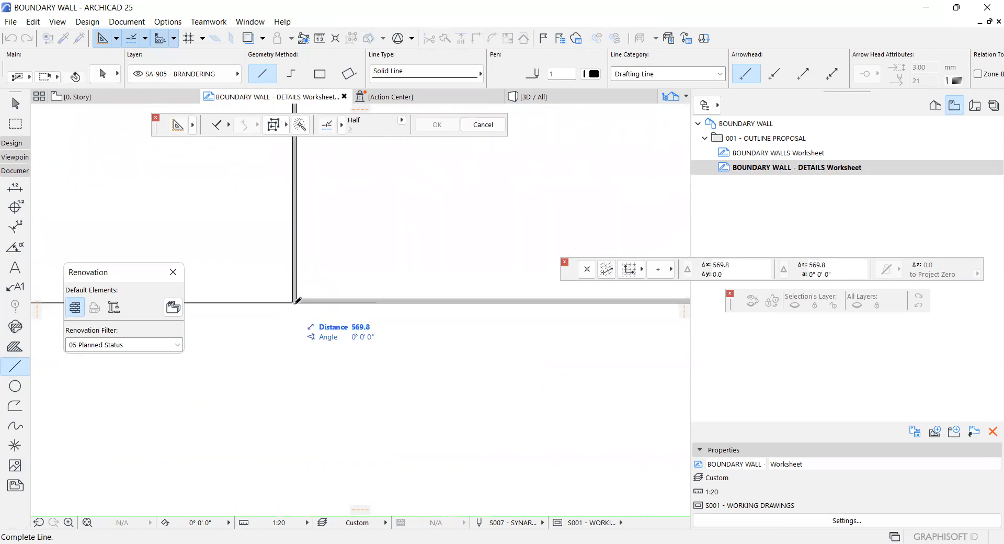
pyautogui.click(295, 301)
# Turn on true line weight display and delete the spare hollow section drawn above the opening
pyautogui.scroll(-10, 368, 357)
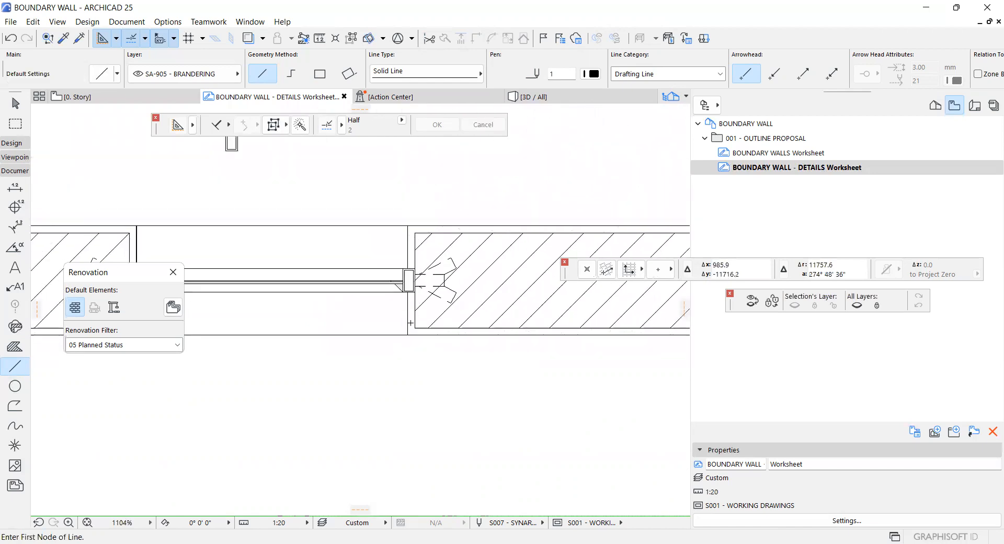
pyautogui.rightClick(368, 358)
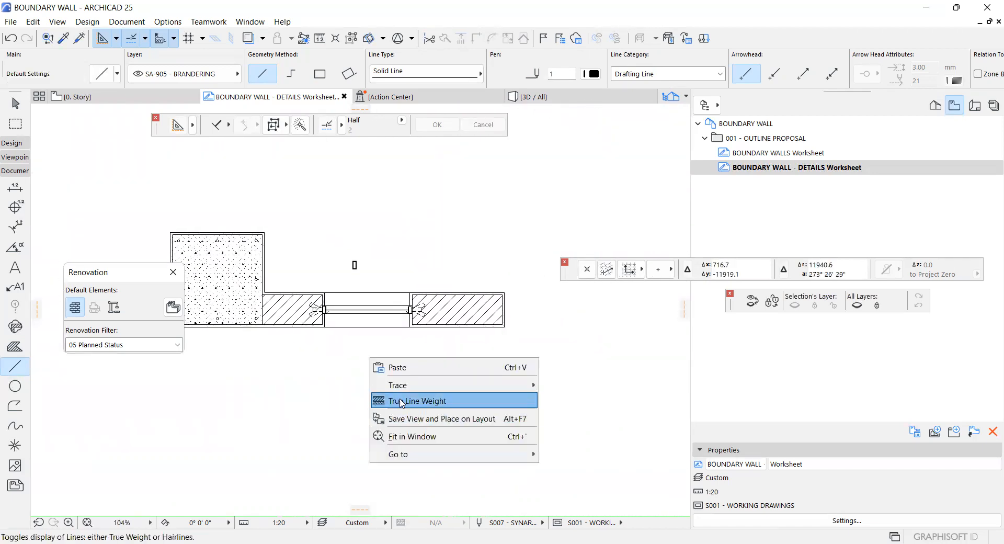
pyautogui.click(403, 401)
pyautogui.scroll(4, 348, 308)
pyautogui.keyDown('shift'); pyautogui.moveTo(343, 204); pyautogui.dragTo(374, 224); pyautogui.keyUp('shift')
pyautogui.press('Delete')
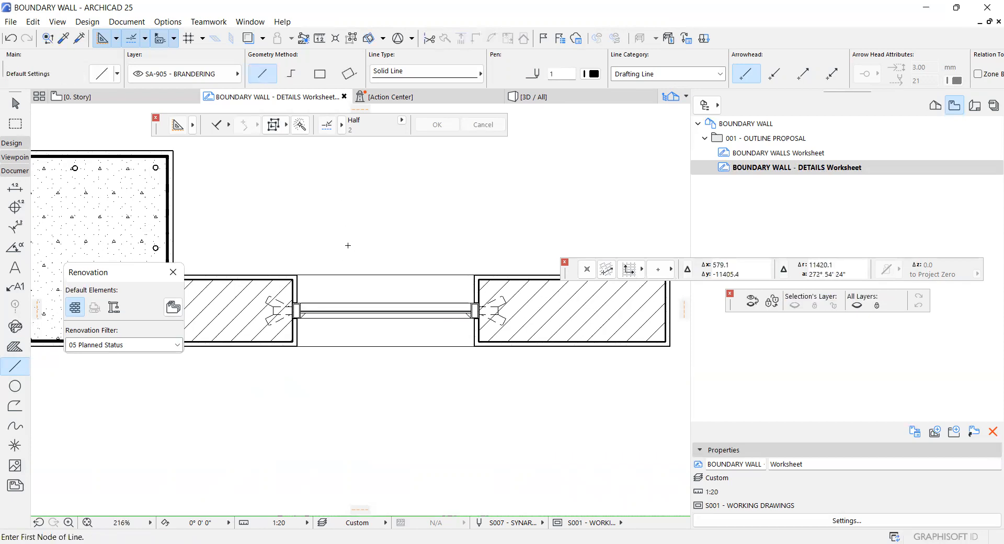
# Display the trace reference to compare the column, brick segment and opening spacing with the plan dimensions, and hide it again
pyautogui.scroll(-4, 346, 248)
pyautogui.scroll(3, 345, 249)
pyautogui.scroll(-3, 322, 253)
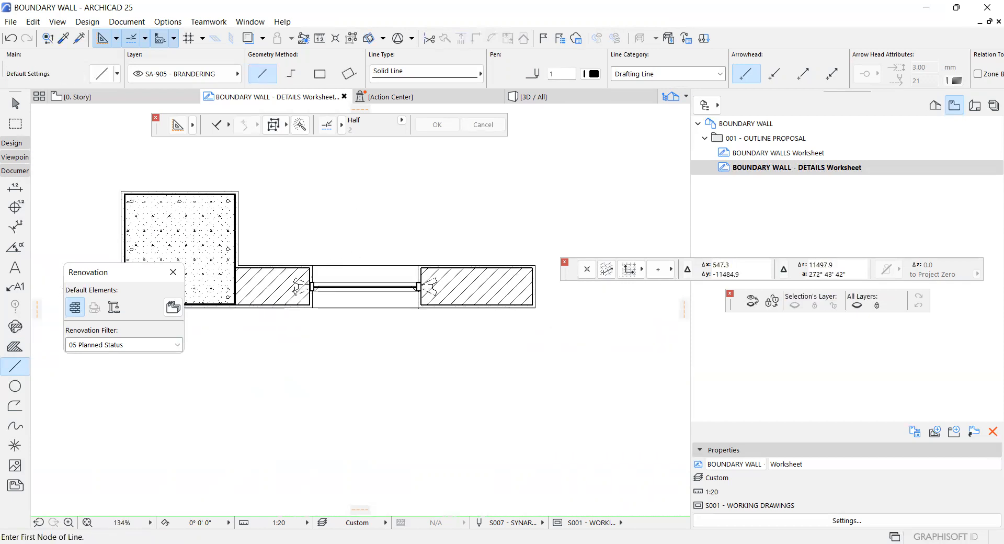
pyautogui.scroll(2, 322, 254)
pyautogui.scroll(-5, 268, 351)
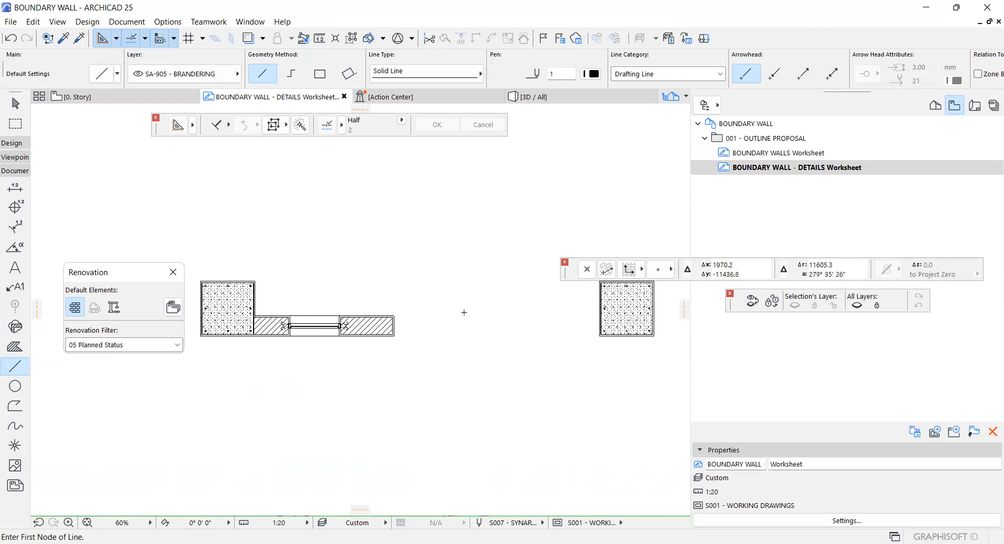
pyautogui.hotkey('alt', 'F2')
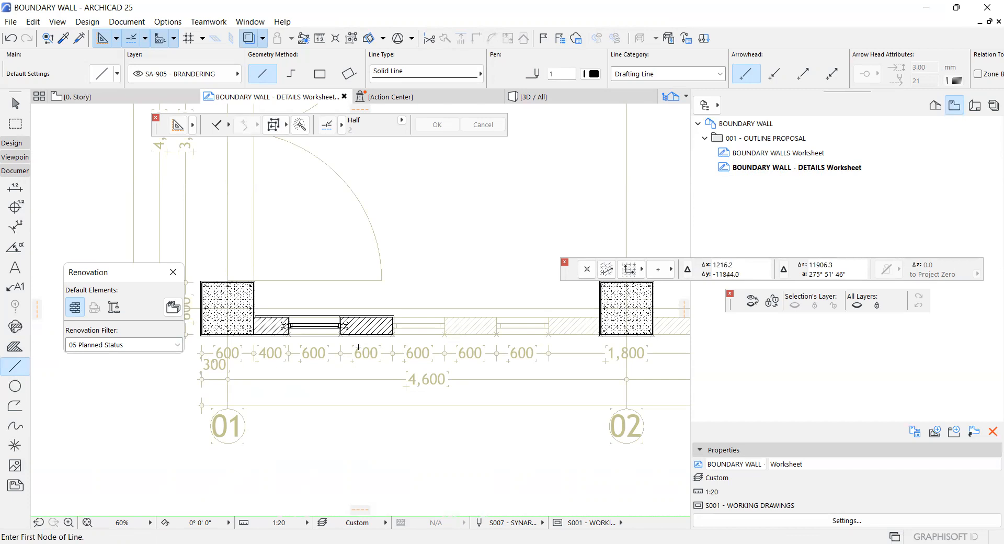
pyautogui.scroll(3, 340, 343)
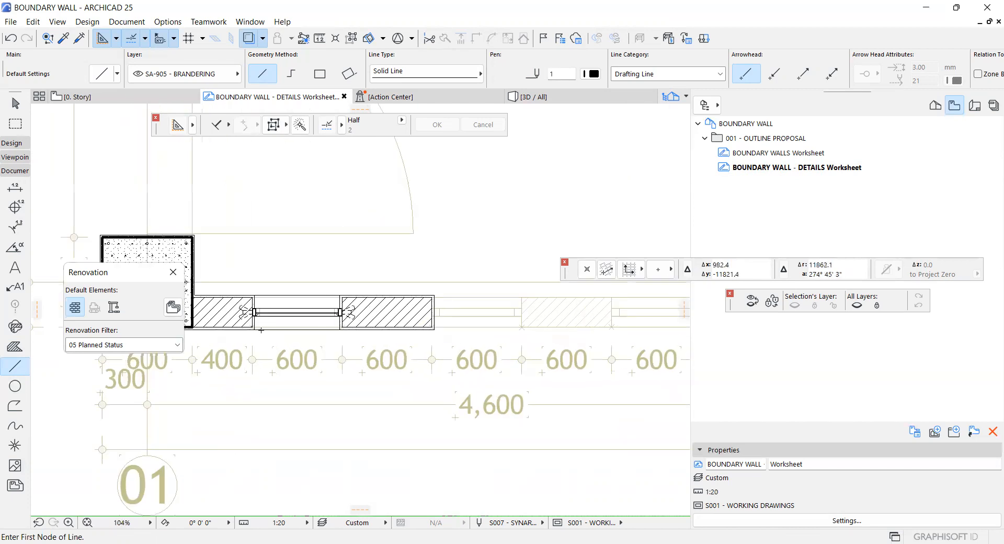
pyautogui.scroll(8, 285, 303)
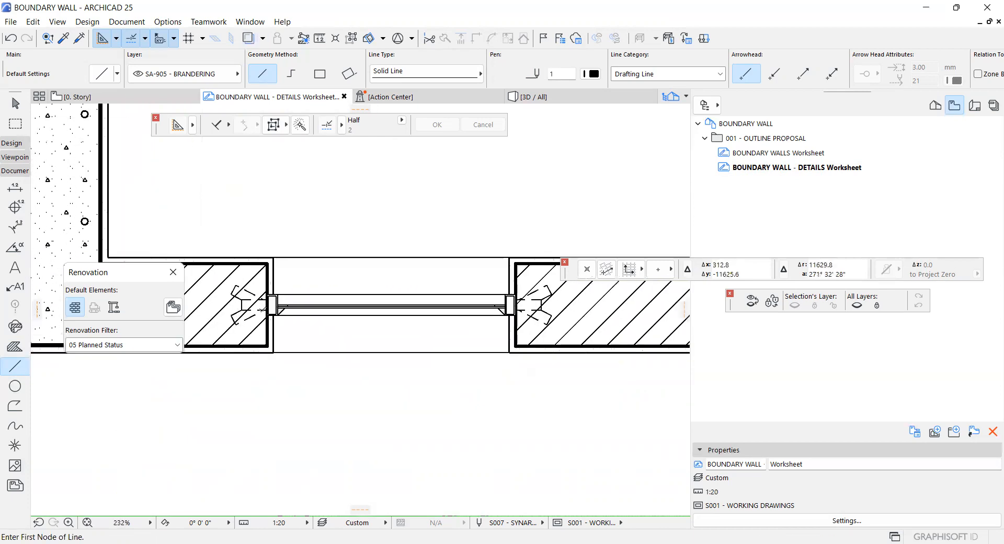
# Turn off true line weight display and clear the selection of the glass fill and hollow section
pyautogui.keyDown('shift'); pyautogui.click(285, 301); pyautogui.keyUp('shift')
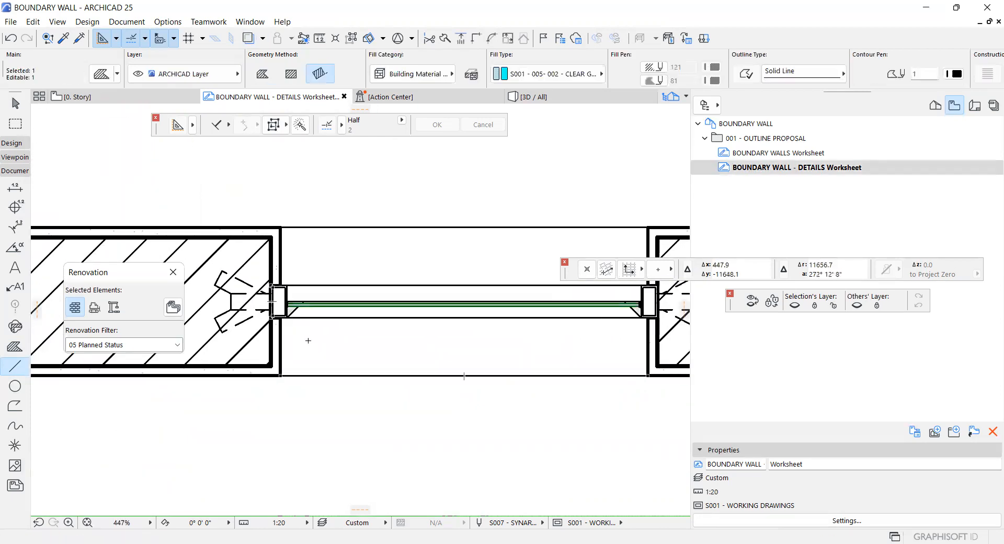
pyautogui.press('Escape')
pyautogui.rightClick(333, 389)
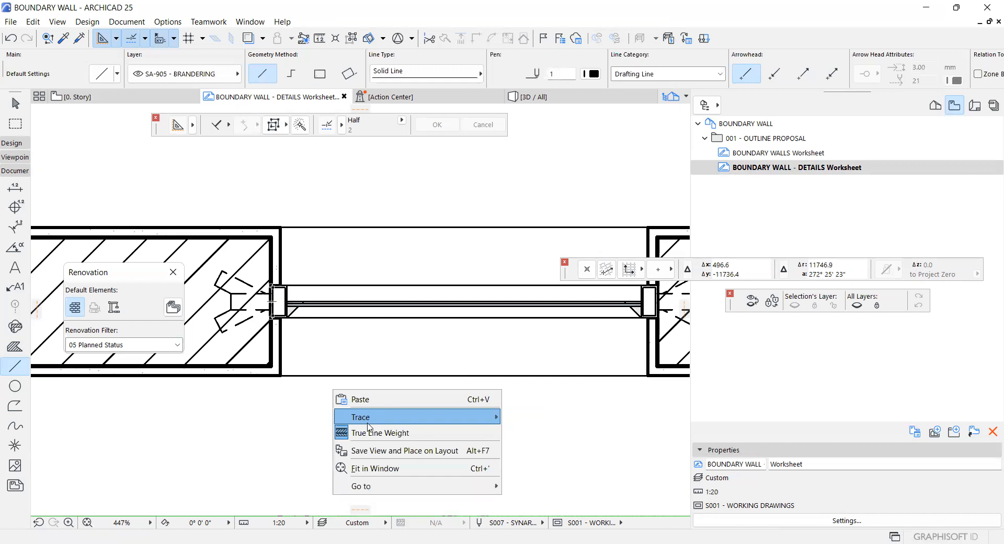
pyautogui.click(351, 432)
pyautogui.scroll(4, 274, 331)
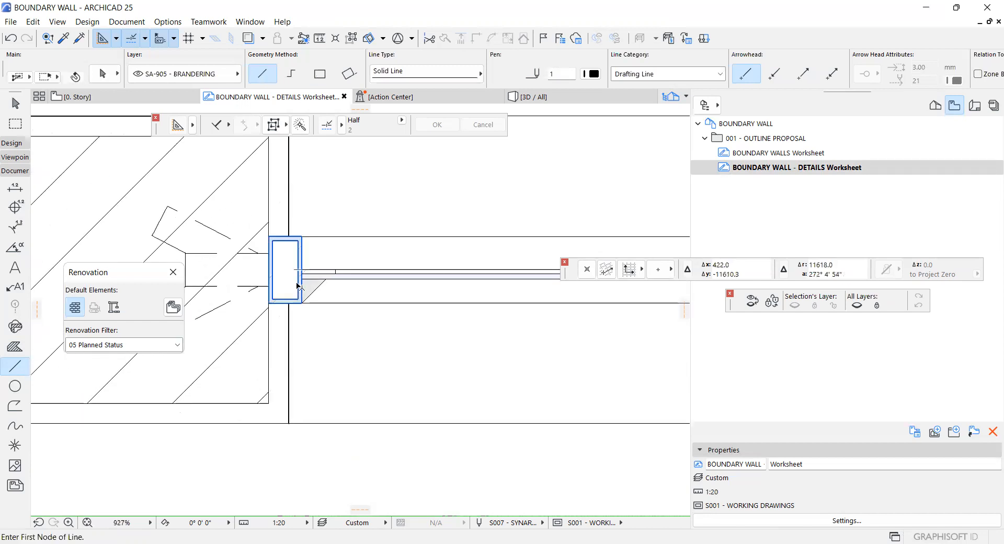
pyautogui.keyDown('shift'); pyautogui.click(300, 289); pyautogui.keyUp('shift')
pyautogui.scroll(-2, 320, 332)
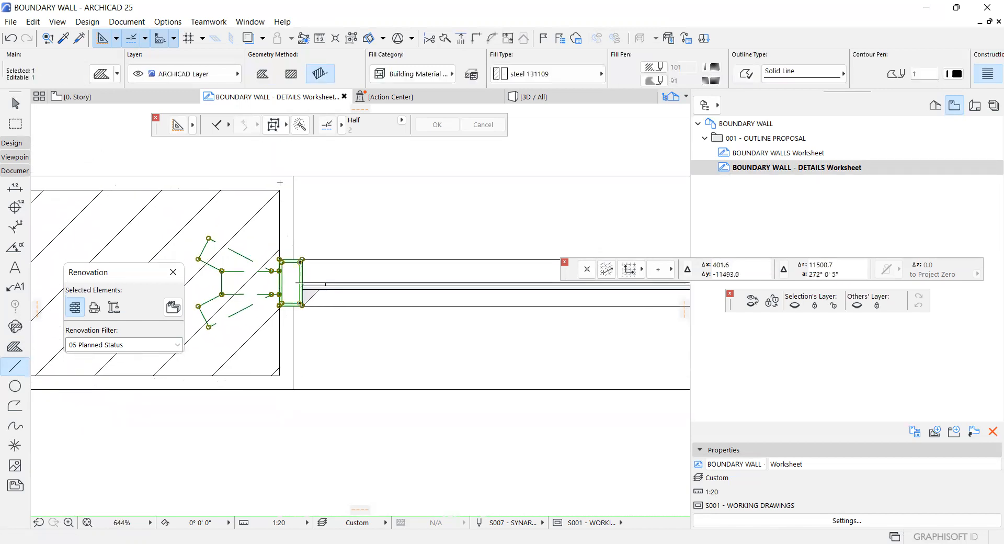
pyautogui.press('Escape')
# Multiply the glazed opening and adjoining brick segment horizontally towards the second column, using Drag with Spread and a spacing of 1200 mm
pyautogui.scroll(2, 294, 167)
pyautogui.keyDown('shift'); pyautogui.moveTo(294, 168); pyautogui.dragTo(314, 243); pyautogui.keyUp('shift')
pyautogui.scroll(-5, 314, 243)
pyautogui.scroll(-5, 305, 294)
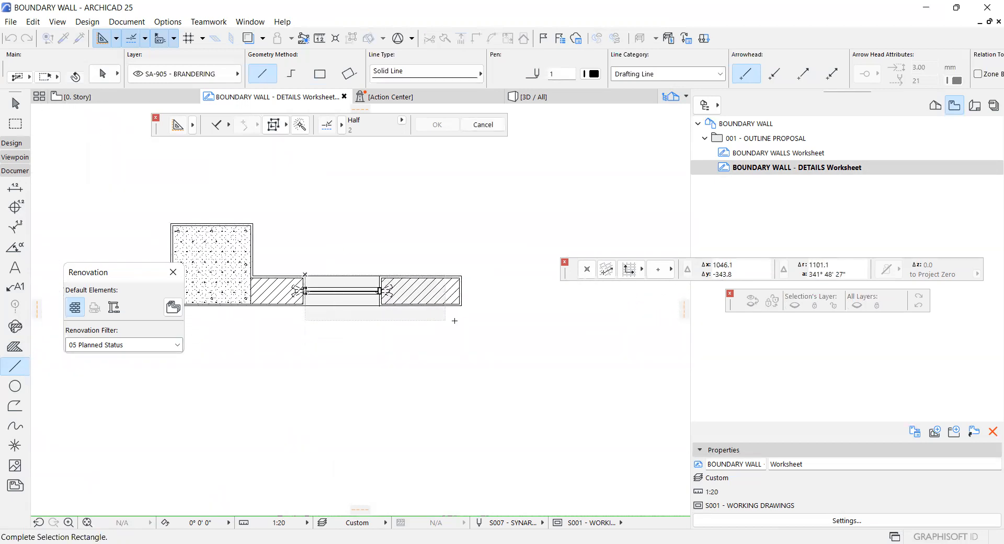
pyautogui.keyDown('shift'); pyautogui.click(486, 317); pyautogui.keyUp('shift')
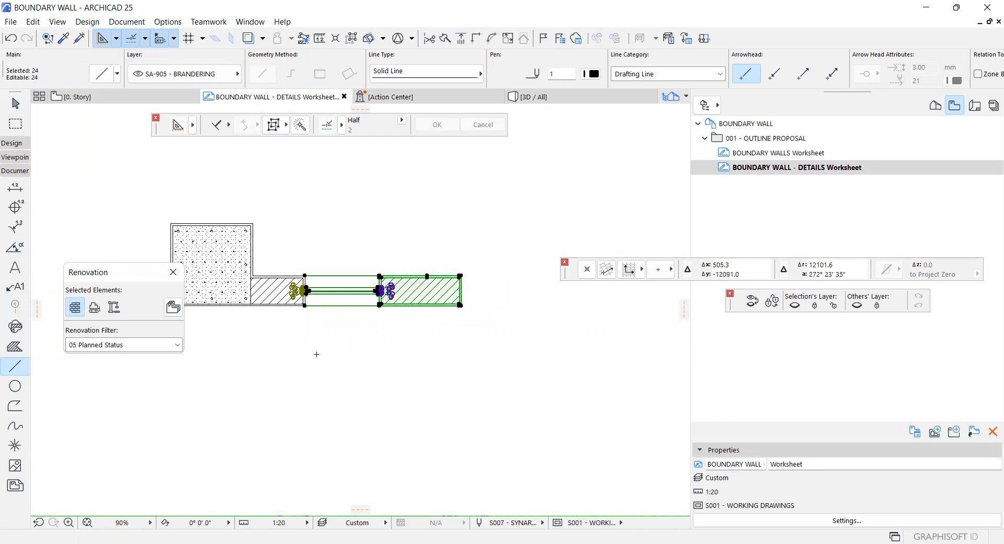
pyautogui.hotkey('ctrl', 'u')
pyautogui.click(556, 206)
pyautogui.moveTo(545, 256); pyautogui.dragTo(488, 258)
pyautogui.write('1200')
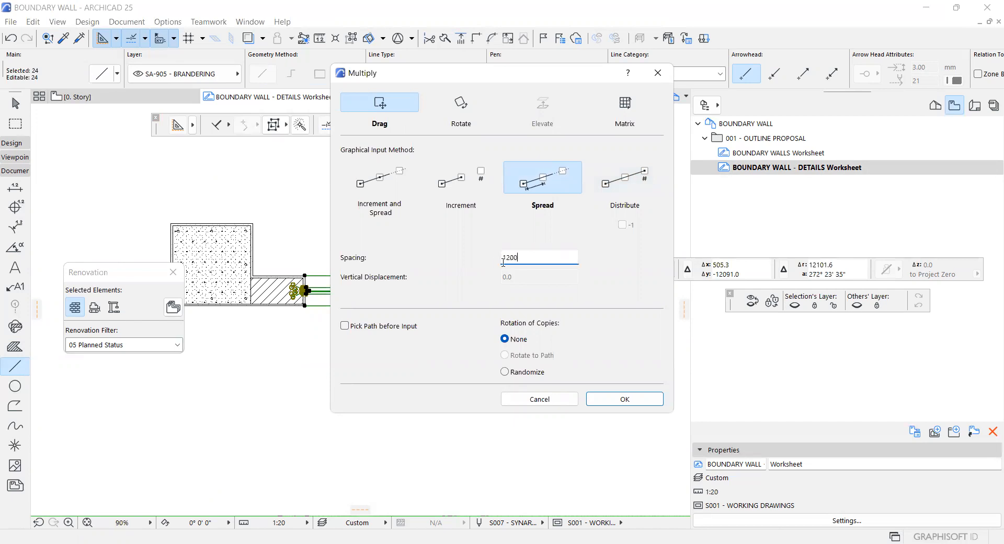
pyautogui.click(624, 401)
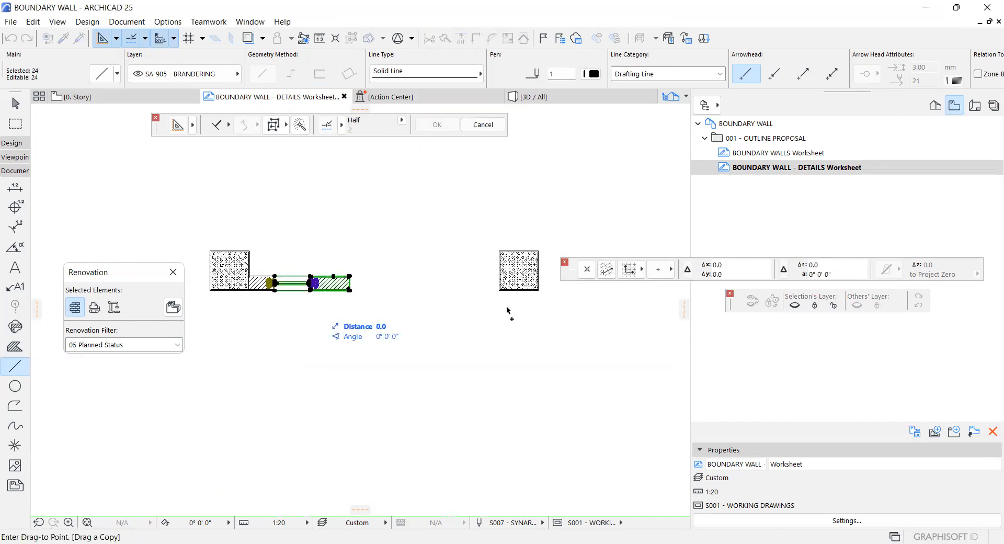
pyautogui.click(512, 374)
# Display the trace reference to compare the multiplied openings and brick segments with the plan dimensions up to the second column, and clear the selection
pyautogui.scroll(3, 456, 288)
pyautogui.scroll(6, 557, 280)
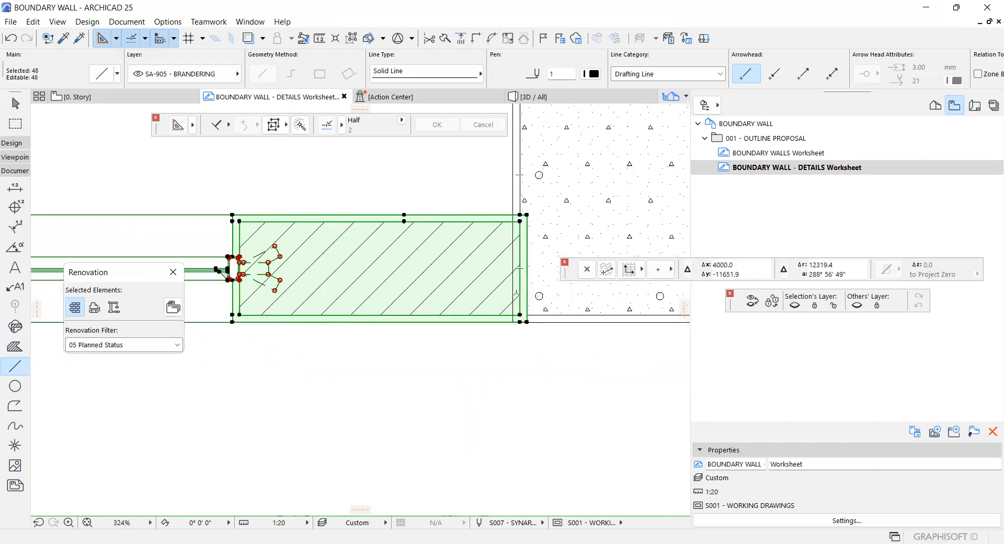
pyautogui.scroll(-3, 517, 293)
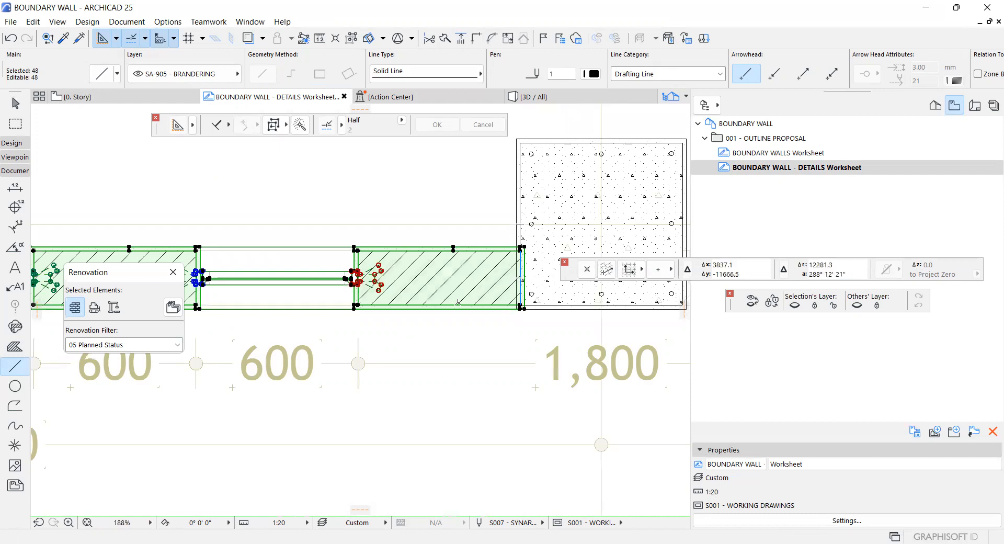
pyautogui.scroll(3, 510, 314)
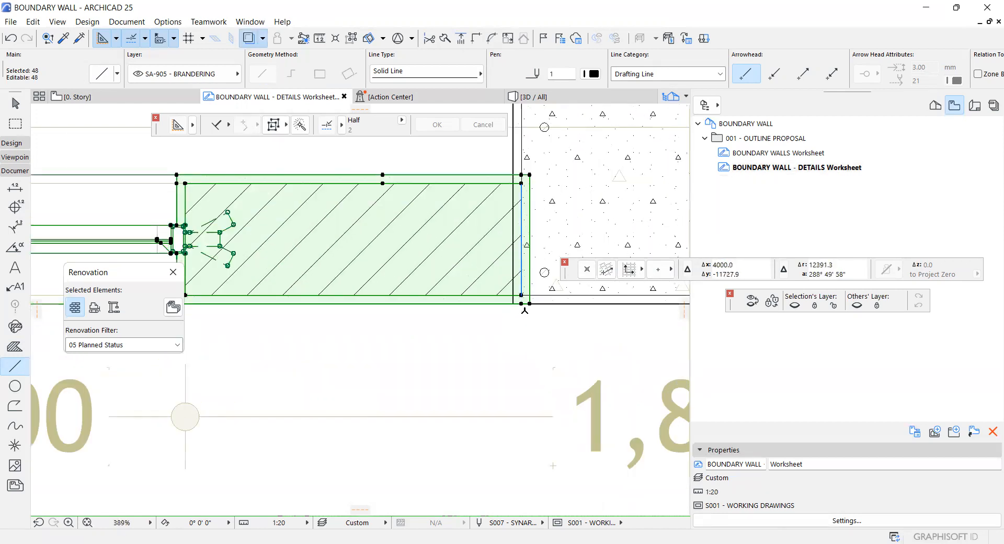
pyautogui.scroll(-2, 524, 311)
pyautogui.scroll(2, 418, 304)
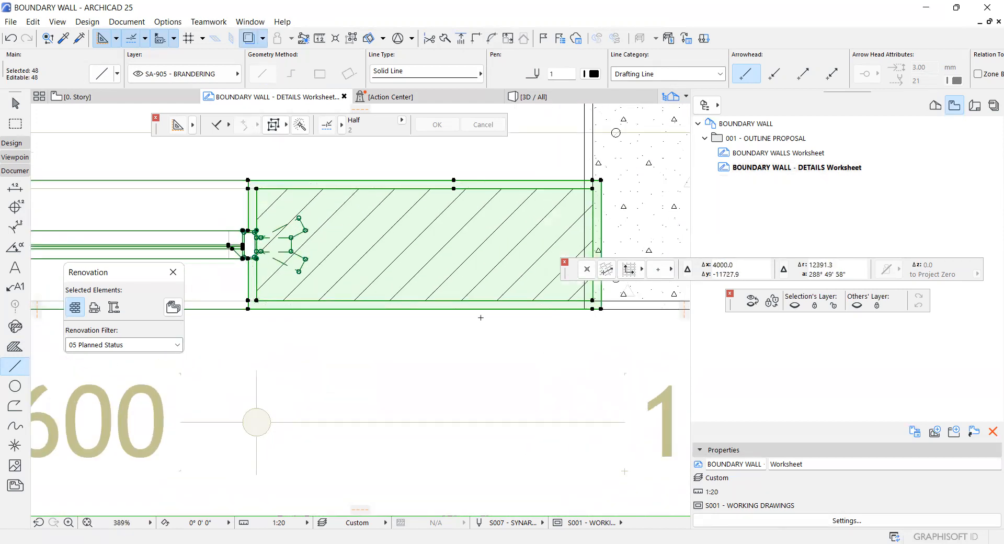
pyautogui.scroll(-3, 481, 318)
pyautogui.scroll(3, 282, 390)
pyautogui.scroll(-2, 282, 389)
pyautogui.scroll(3, 378, 366)
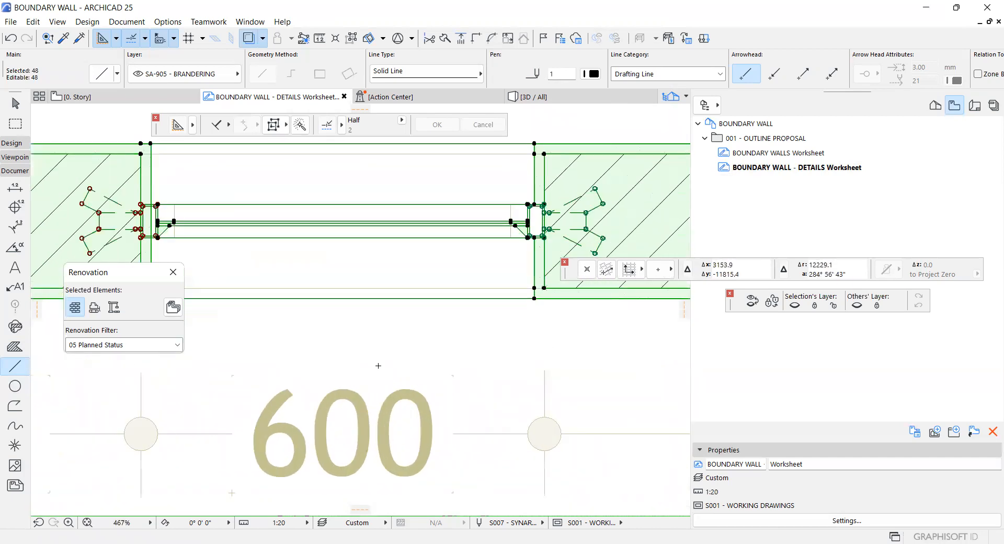
pyautogui.scroll(-3, 378, 366)
pyautogui.scroll(3, 491, 289)
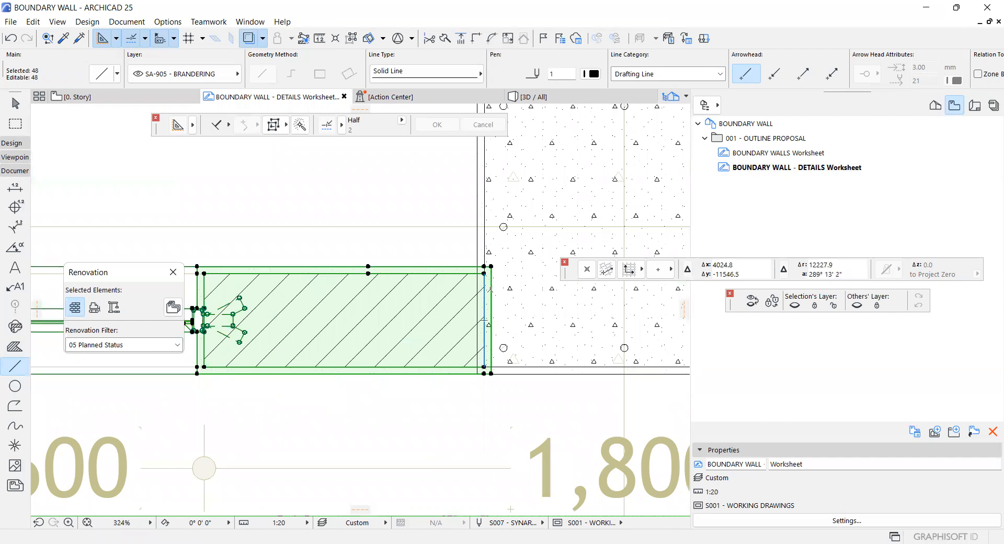
pyautogui.scroll(-5, 490, 290)
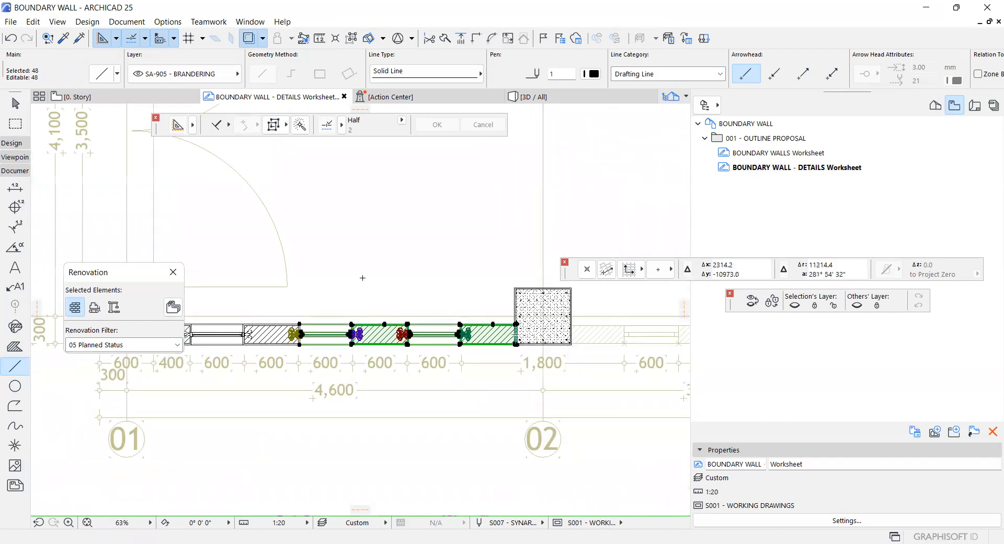
pyautogui.press('Escape')
# Hide the trace reference and cut a rectangular hole in the paint and mortar fills around the steel section starting the second glazed opening
pyautogui.scroll(2, 292, 330)
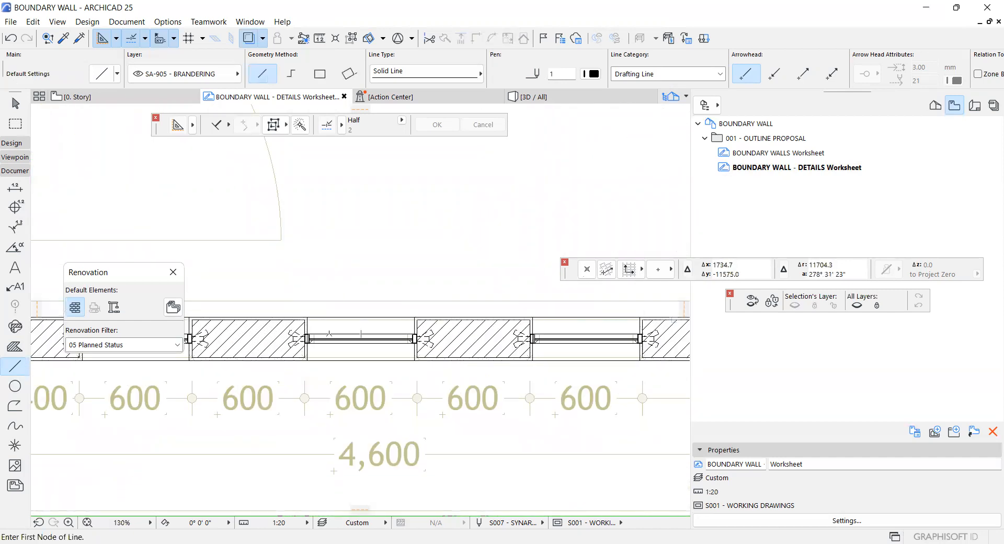
pyautogui.scroll(4, 278, 336)
pyautogui.scroll(3, 277, 337)
pyautogui.scroll(2, 291, 287)
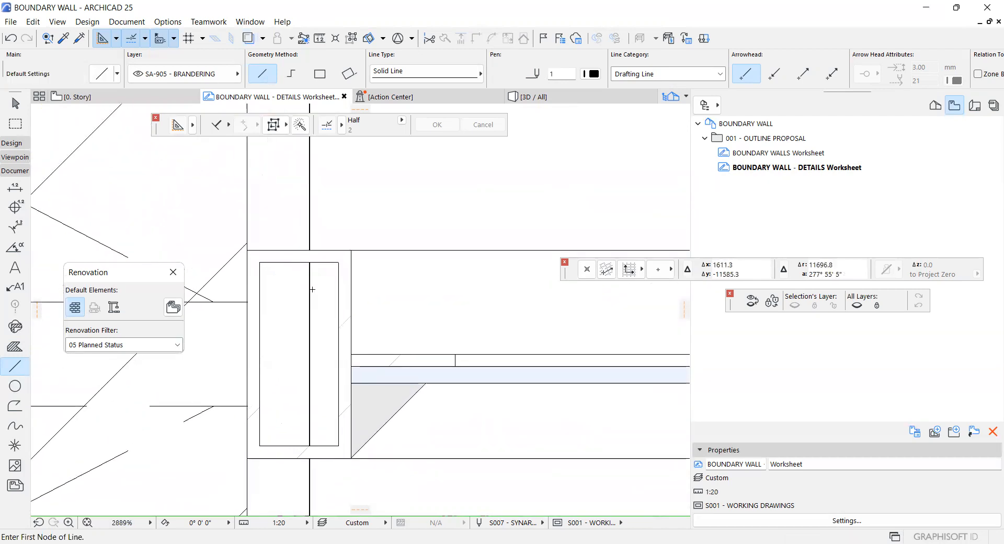
pyautogui.keyDown('shift'); pyautogui.moveTo(319, 287); pyautogui.dragTo(299, 332); pyautogui.keyUp('shift')
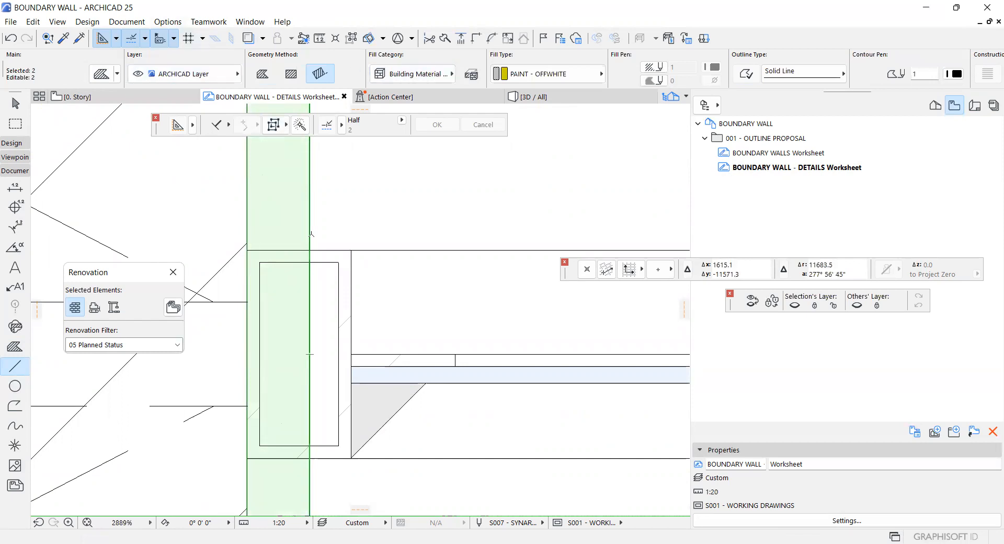
pyautogui.click(249, 201)
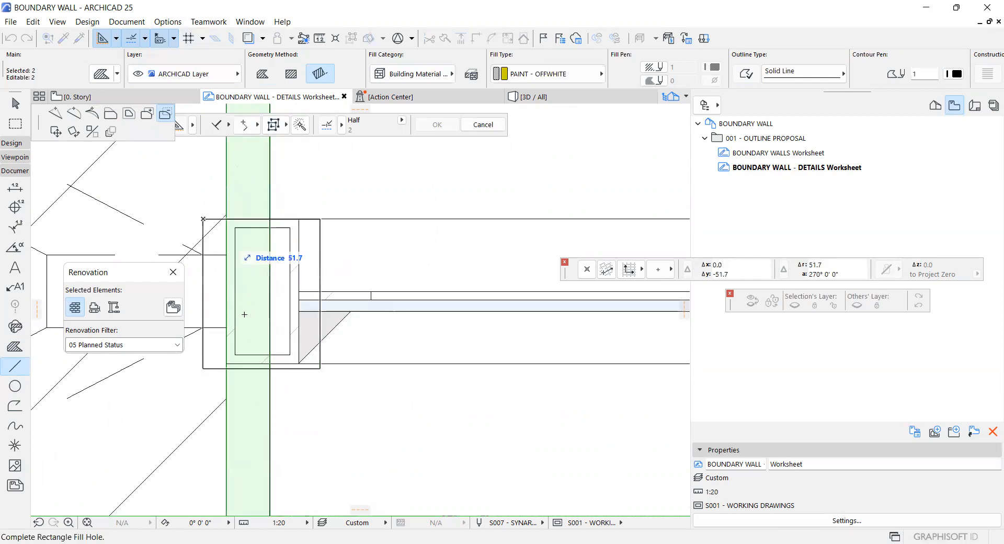
# Inspect the remaining steel section junctions along the wall for paint and mortar fills that overlap the hollow sections
pyautogui.scroll(-9, 243, 315)
pyautogui.scroll(8, 440, 317)
pyautogui.scroll(-7, 455, 323)
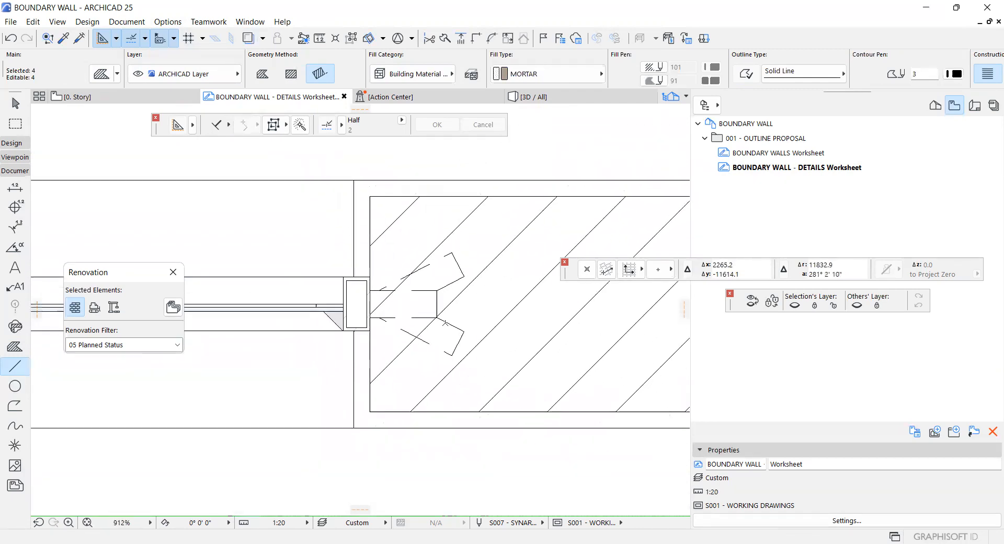
pyautogui.scroll(6, 248, 311)
pyautogui.scroll(-7, 389, 329)
pyautogui.scroll(9, 389, 330)
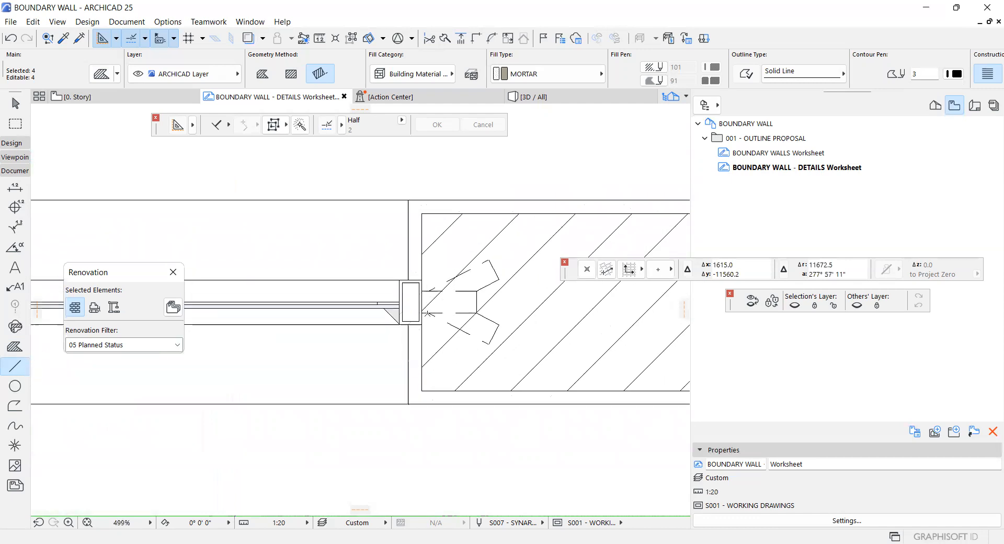
pyautogui.scroll(-2, 414, 326)
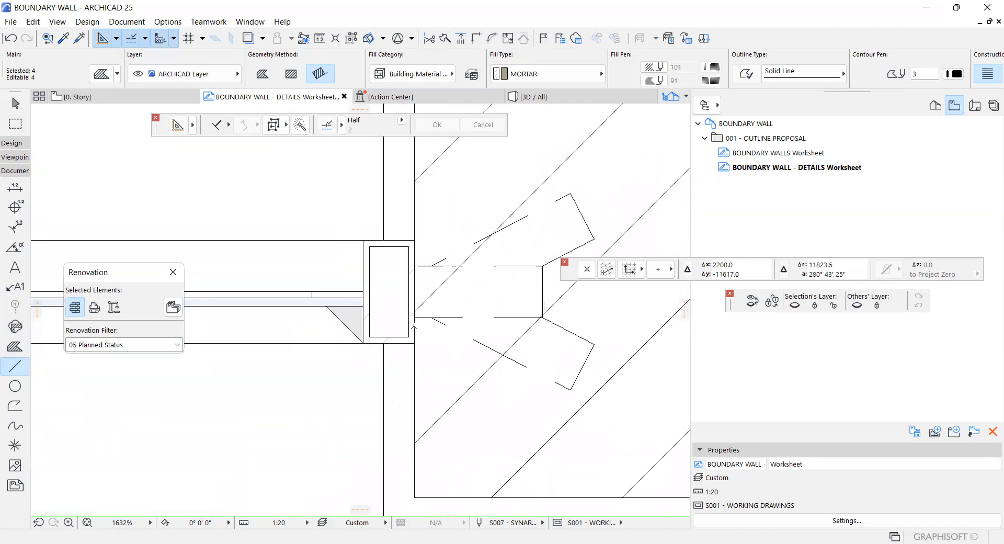
pyautogui.scroll(-8, 410, 323)
pyautogui.scroll(12, 395, 330)
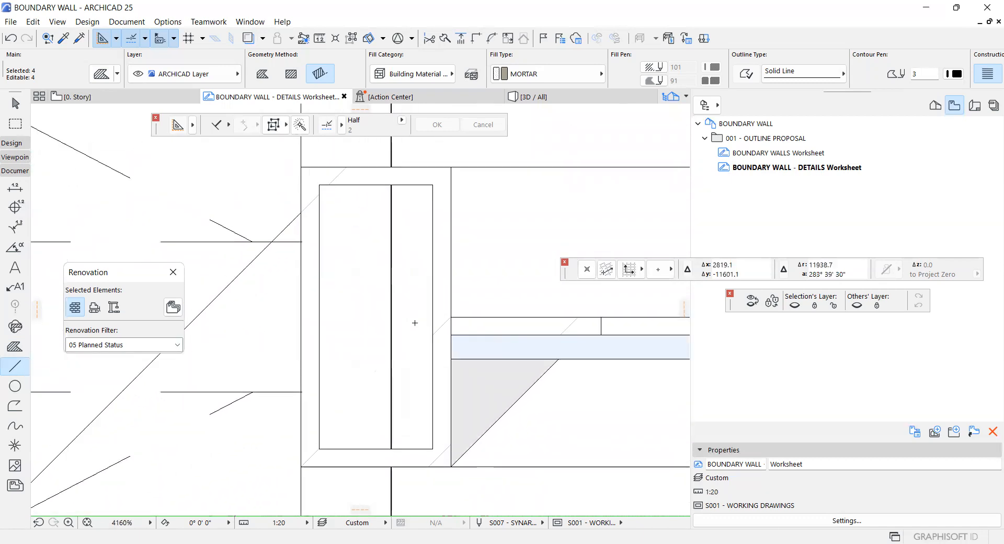
# Cut a rectangular hole in the paint and mortar fills around the steel section starting the third glazed opening, and clear the selection
pyautogui.press('Escape')
pyautogui.keyDown('shift'); pyautogui.moveTo(413, 327); pyautogui.dragTo(377, 289); pyautogui.keyUp('shift')
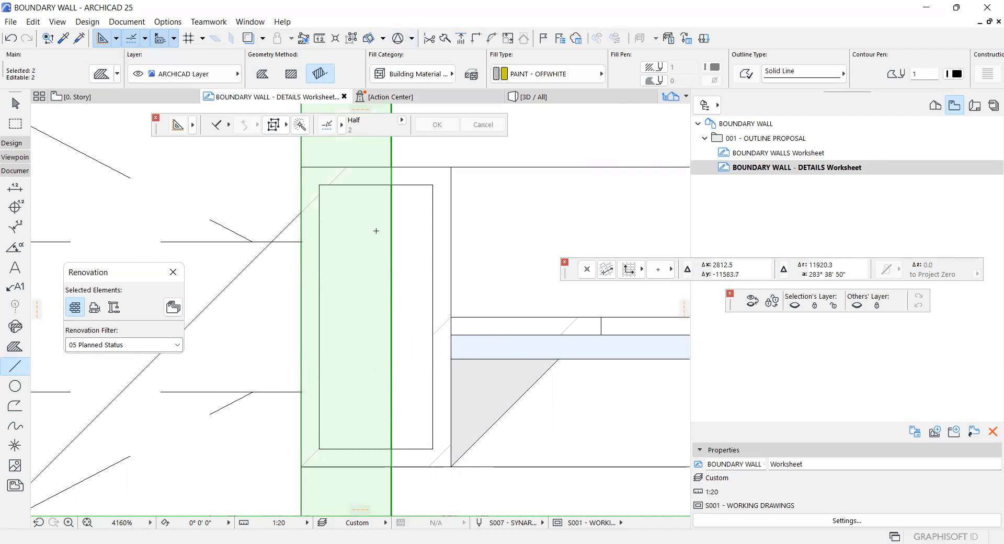
pyautogui.click(476, 167)
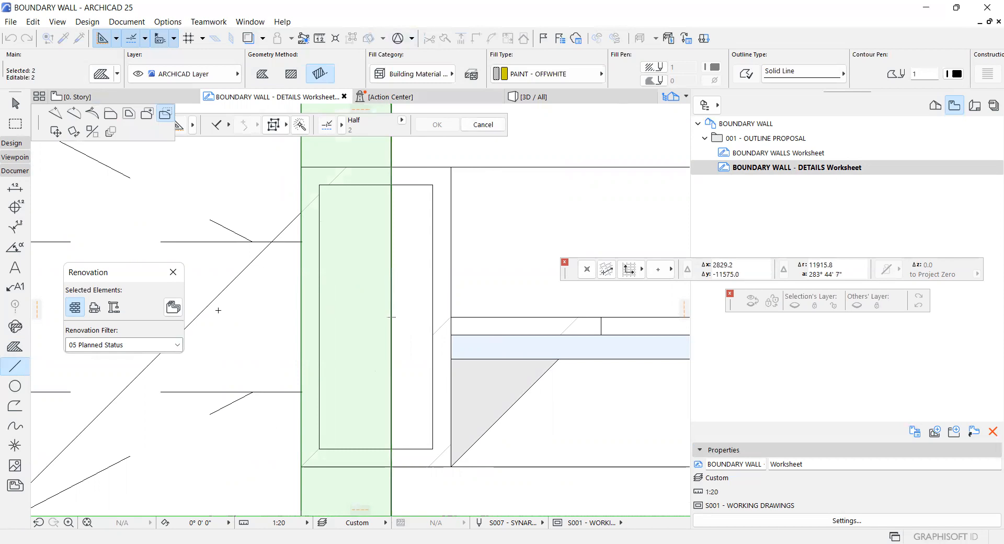
pyautogui.scroll(-5, 218, 310)
pyautogui.press('Escape')
pyautogui.scroll(-3, 291, 352)
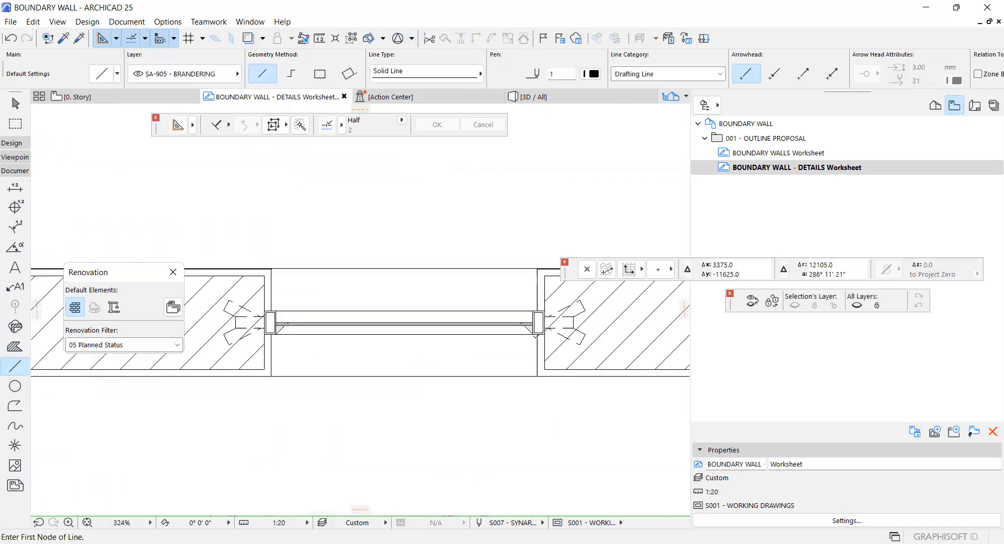
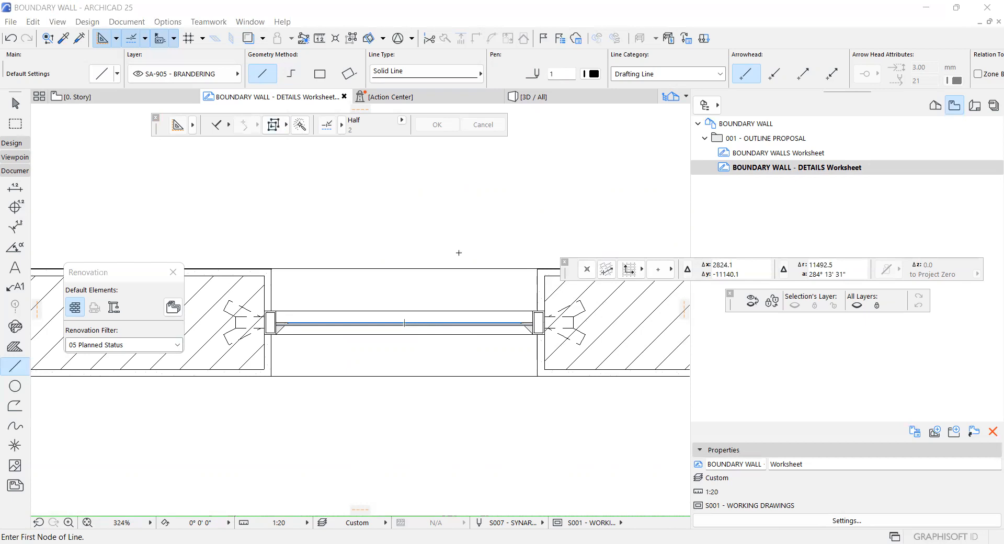
pyautogui.scroll(-4, 414, 231)
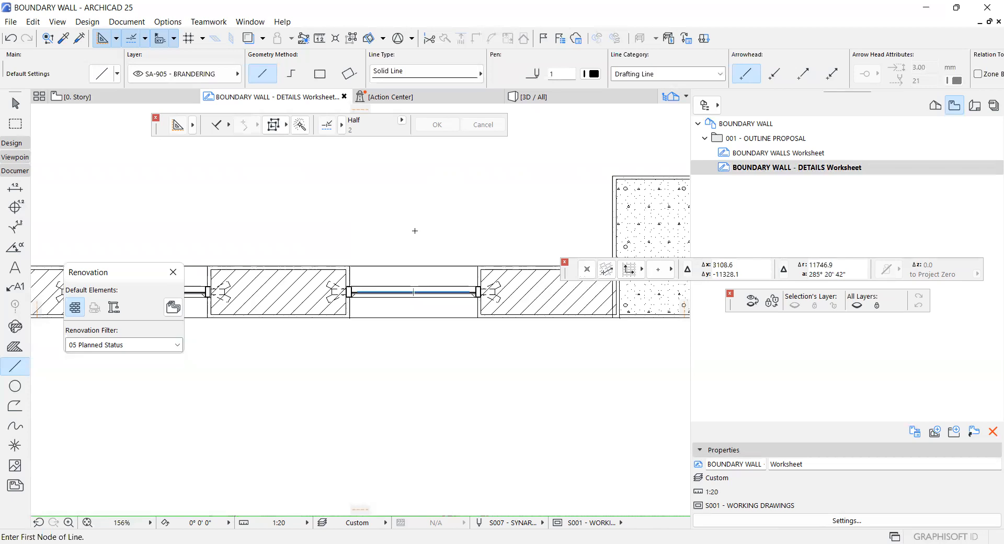
pyautogui.scroll(6, 465, 297)
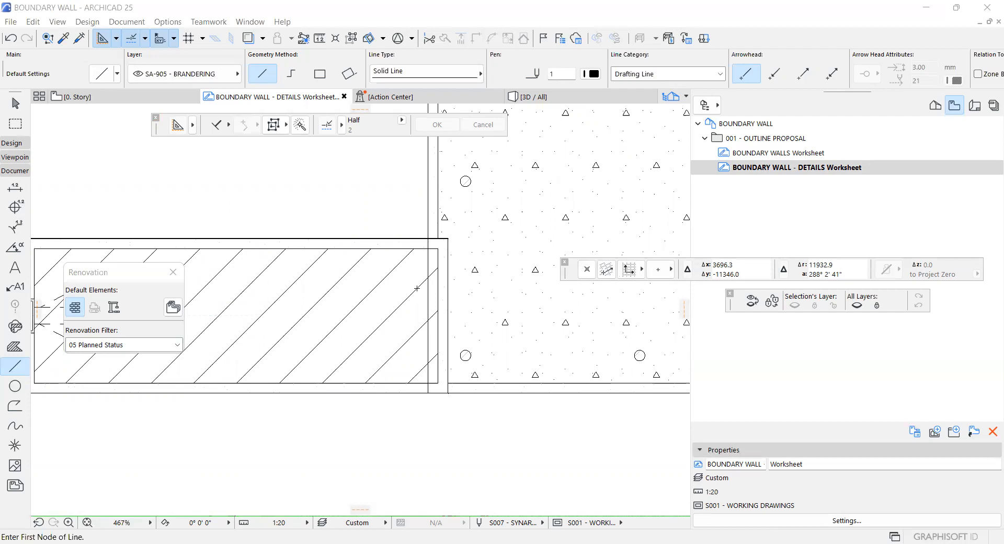
pyautogui.scroll(3, 417, 289)
pyautogui.keyDown('shift'); pyautogui.click(382, 300); pyautogui.keyUp('shift')
pyautogui.keyDown('shift'); pyautogui.click(376, 346); pyautogui.keyUp('shift')
pyautogui.scroll(-1, 376, 346)
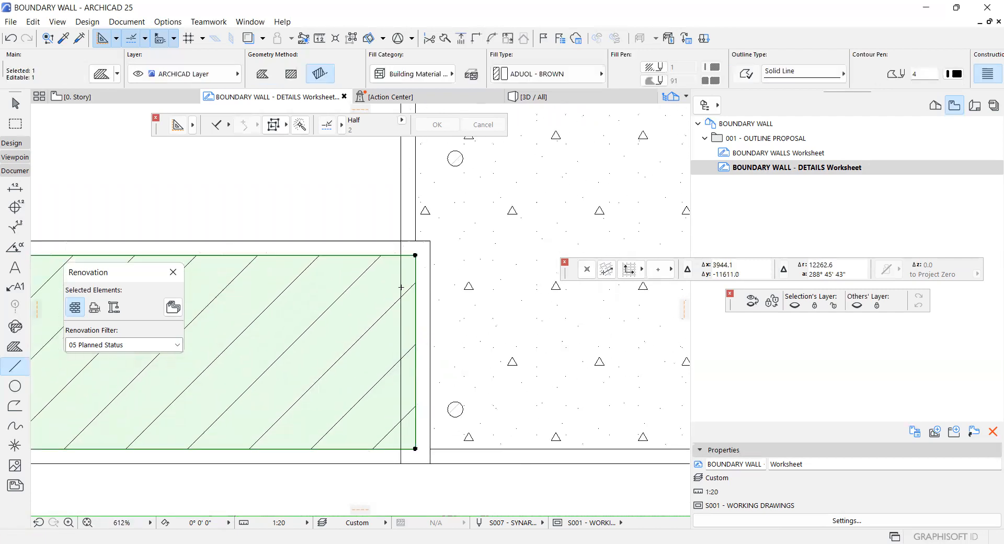
pyautogui.scroll(1, 423, 318)
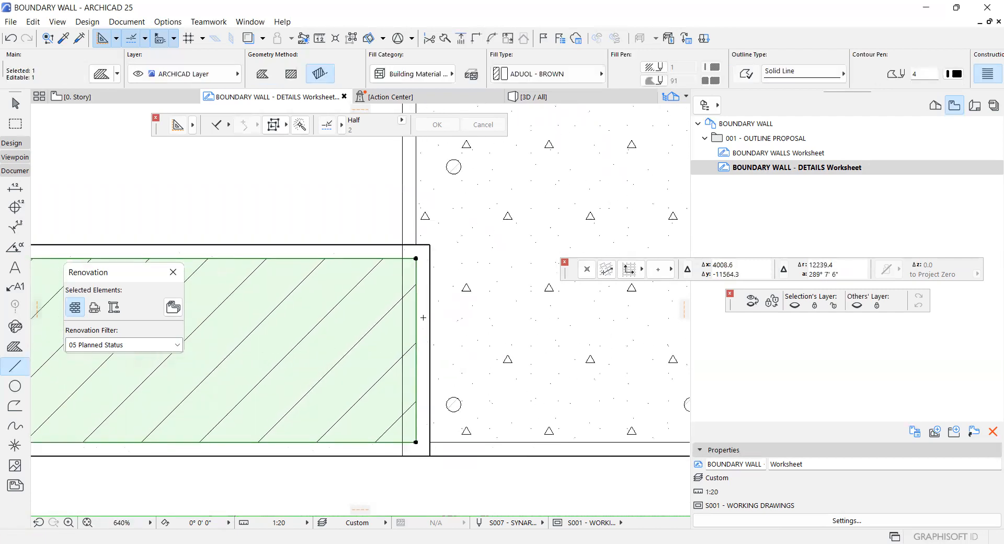
pyautogui.scroll(4, 372, 241)
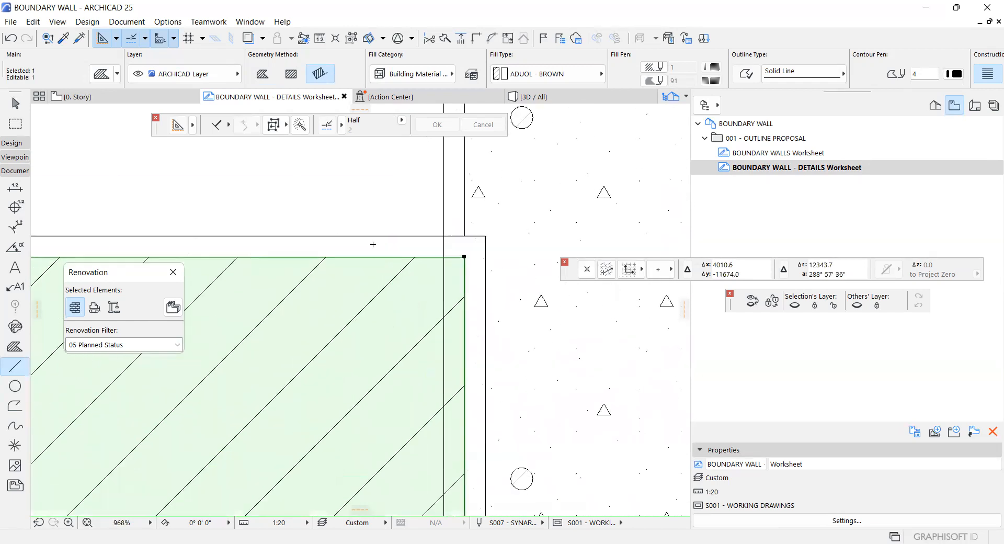
pyautogui.press('Escape')
# Split the paint and mortar fills around the last brick segment along the second column's concrete face, and clear the selection
pyautogui.keyDown('shift'); pyautogui.click(403, 210); pyautogui.keyUp('shift')
pyautogui.keyDown('shift'); pyautogui.click(471, 267); pyautogui.keyUp('shift')
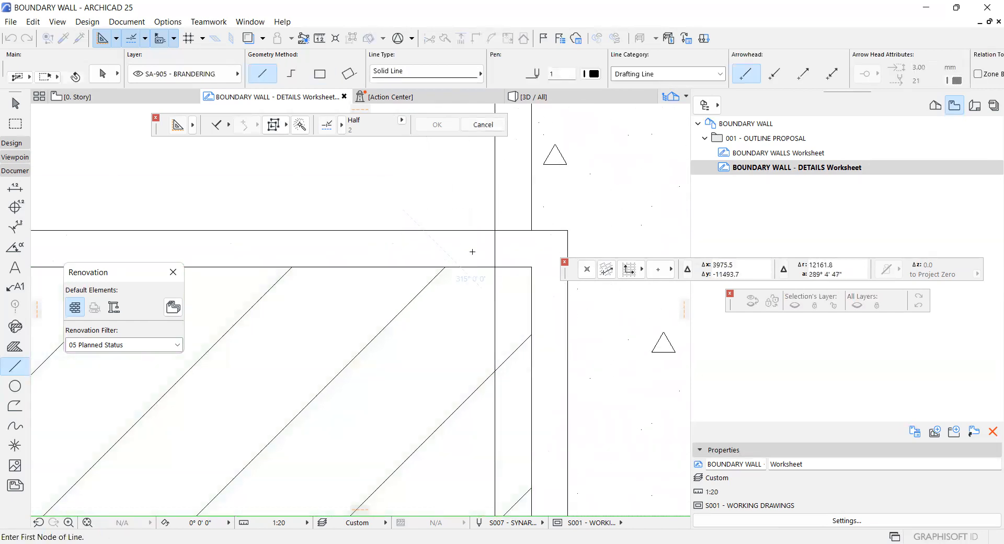
pyautogui.scroll(-11, 420, 295)
pyautogui.scroll(4, 420, 294)
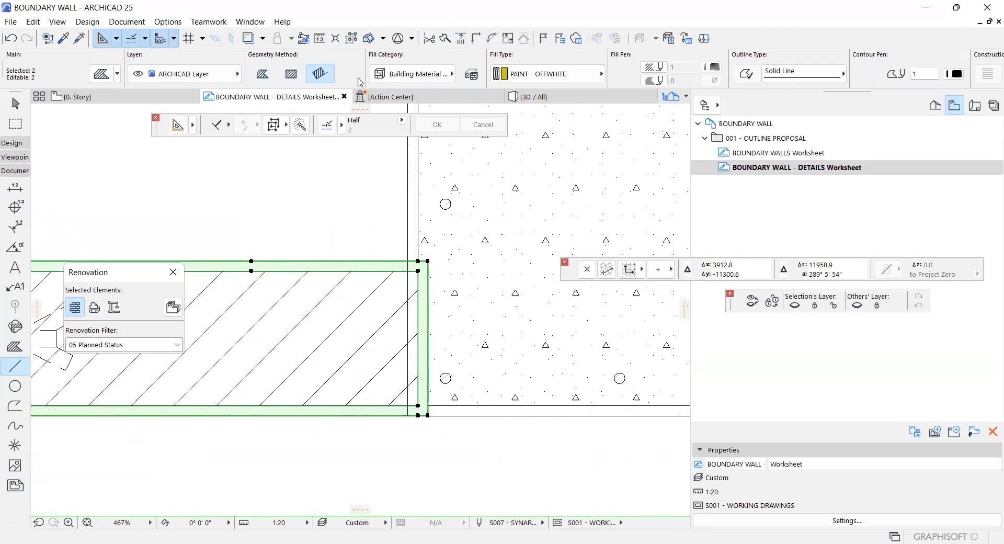
pyautogui.click(36, 22)
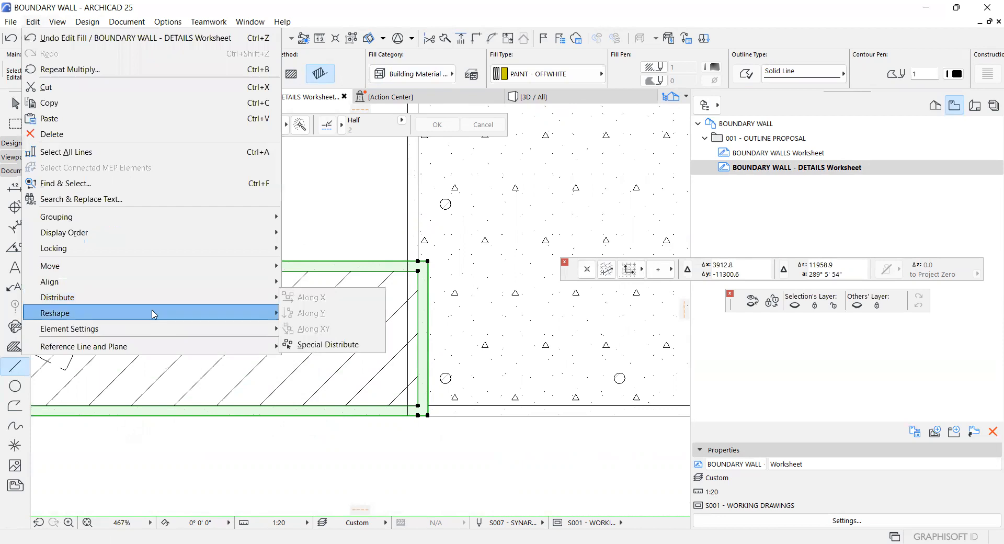
pyautogui.moveTo(328, 142)
pyautogui.click(334, 85)
pyautogui.scroll(4, 397, 220)
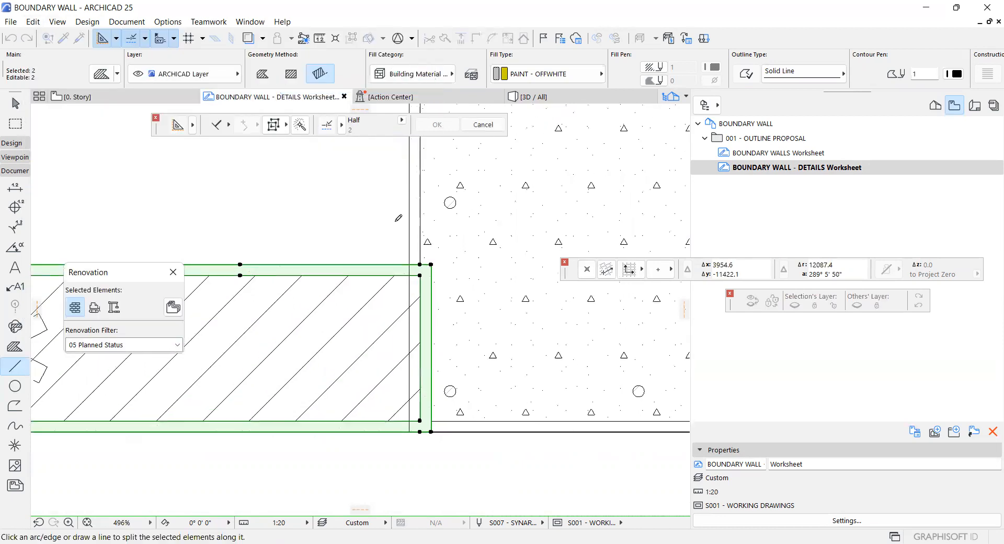
pyautogui.scroll(14, 431, 324)
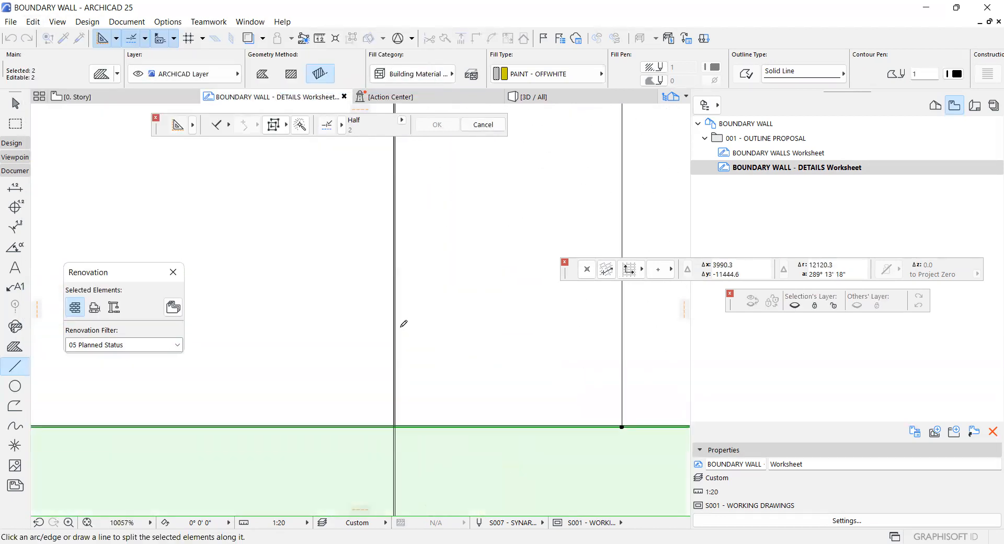
pyautogui.scroll(-14, 391, 322)
pyautogui.click(477, 289)
pyautogui.click(503, 295)
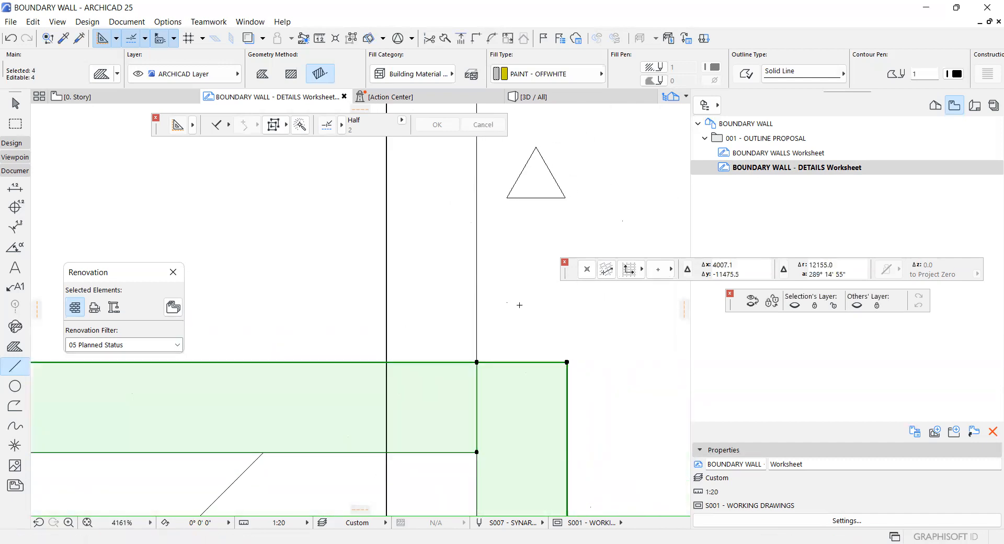
pyautogui.press('Escape')
pyautogui.scroll(-6, 441, 305)
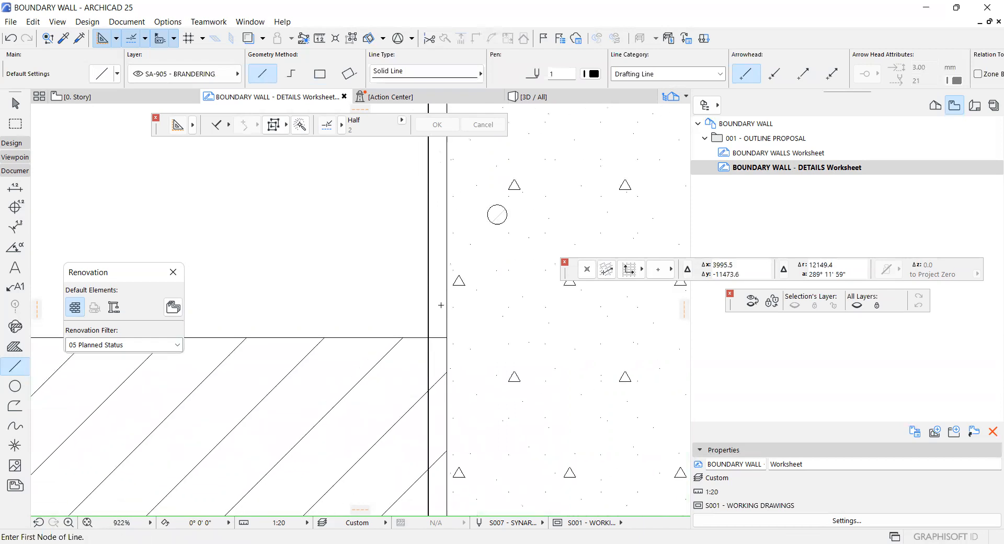
# Undo the latest edits back to before the paint and mortar fills around the last brick segment were split
pyautogui.hotkey('ctrl', 'z')
pyautogui.scroll(-2, 444, 289)
pyautogui.scroll(-1, 444, 289)
pyautogui.hotkey('ctrl', 'z')
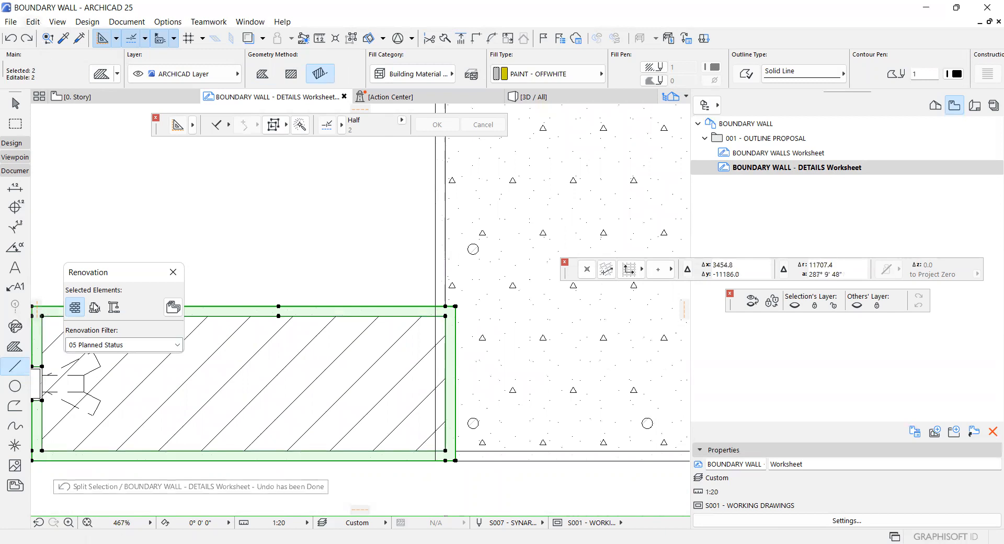
# Split the brick segment's paint and mortar fills along a vertical line just outside the concrete column's face
pyautogui.click(33, 21)
pyautogui.moveTo(174, 313)
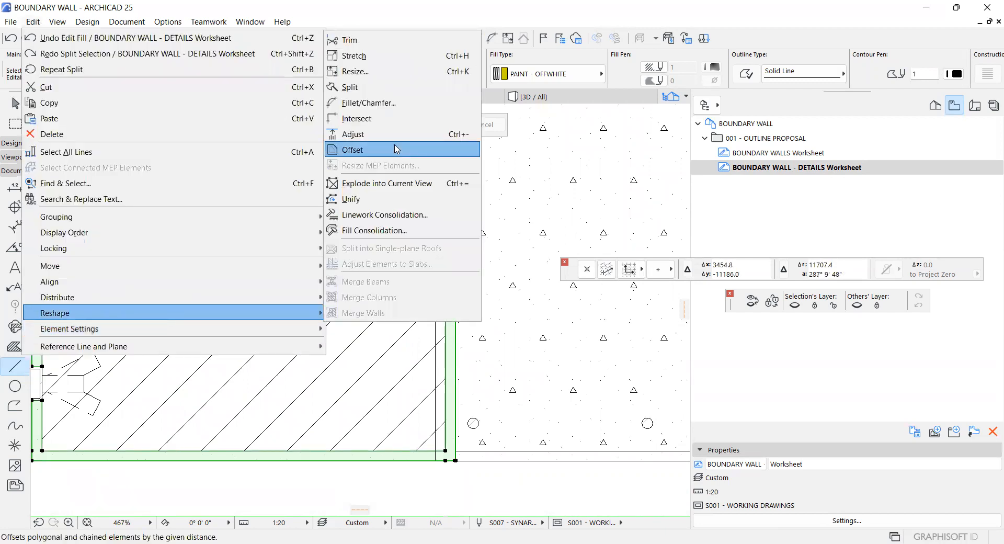
pyautogui.click(361, 87)
pyautogui.scroll(5, 433, 264)
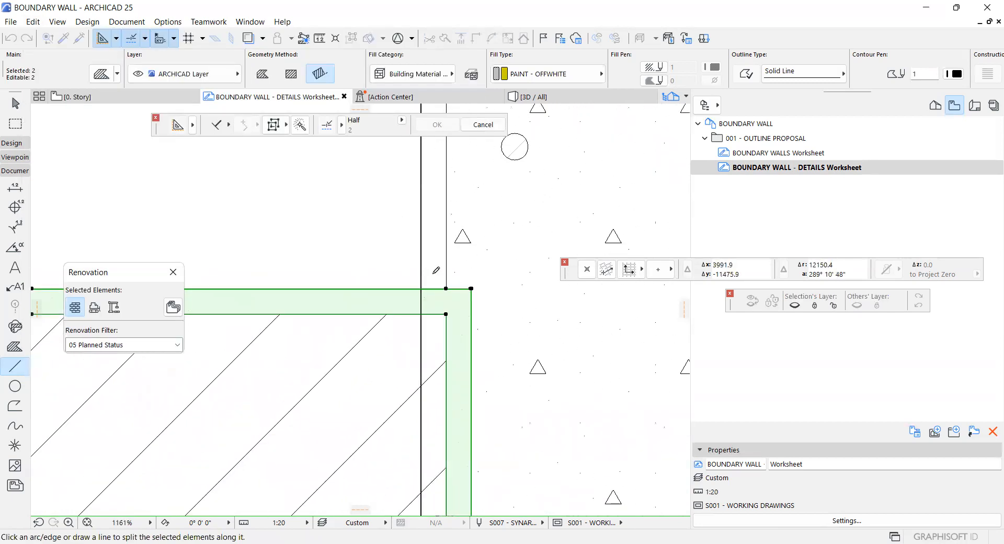
pyautogui.click(432, 273)
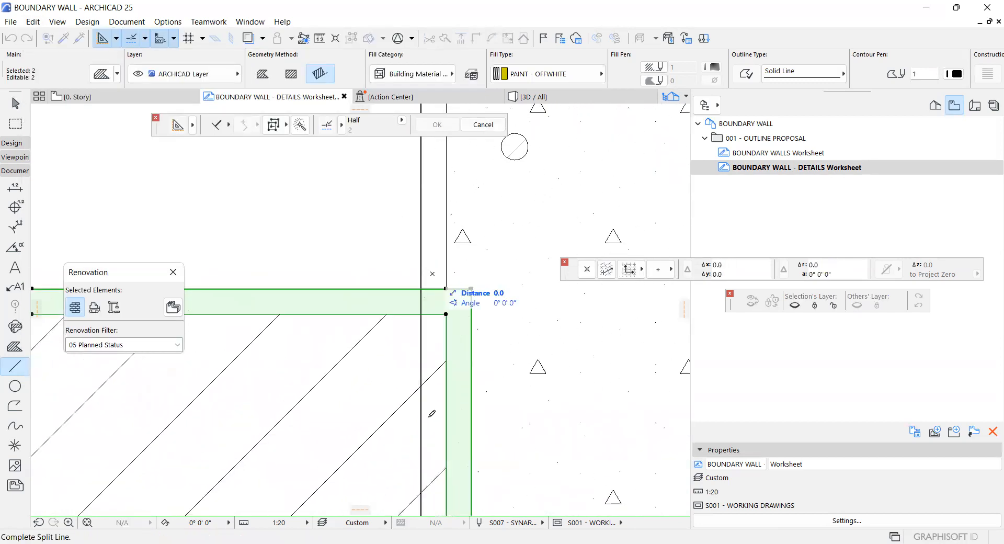
pyautogui.click(459, 410)
pyautogui.scroll(-6, 460, 410)
pyautogui.press('Escape')
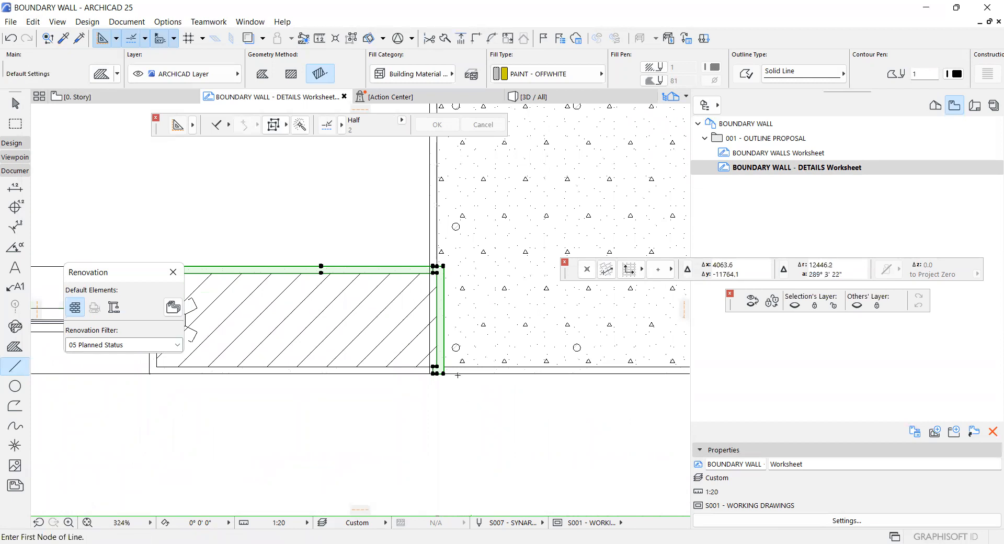
# Undo the deletion of the split paint and mortar pieces around the brick segment and clear the selection
pyautogui.hotkey('ctrl', 'z')
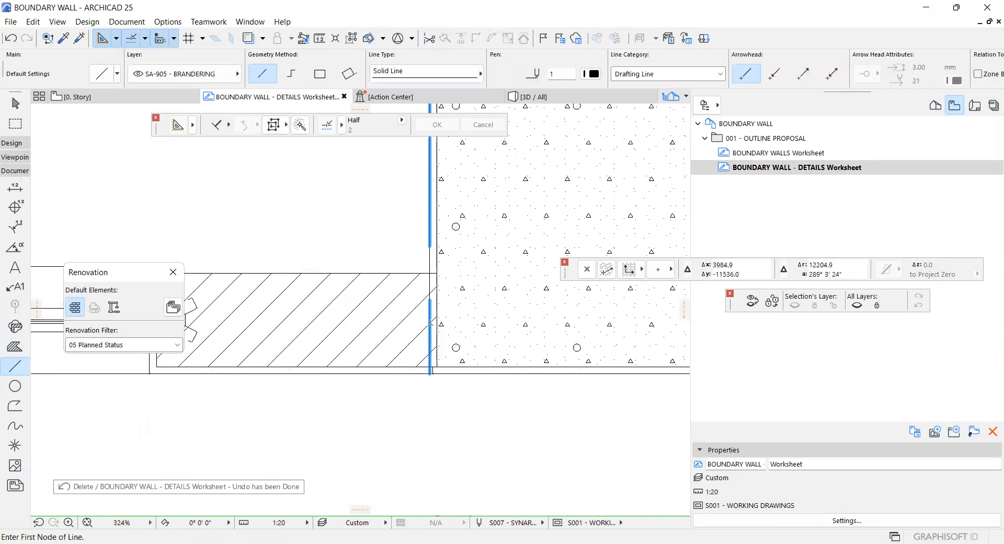
pyautogui.scroll(1, 387, 285)
pyautogui.scroll(6, 408, 247)
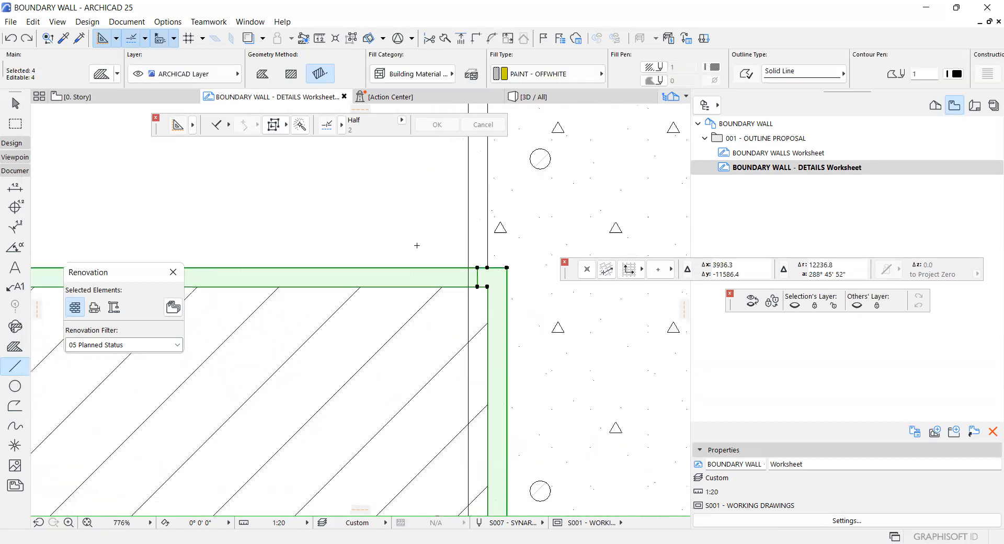
pyautogui.press('Escape')
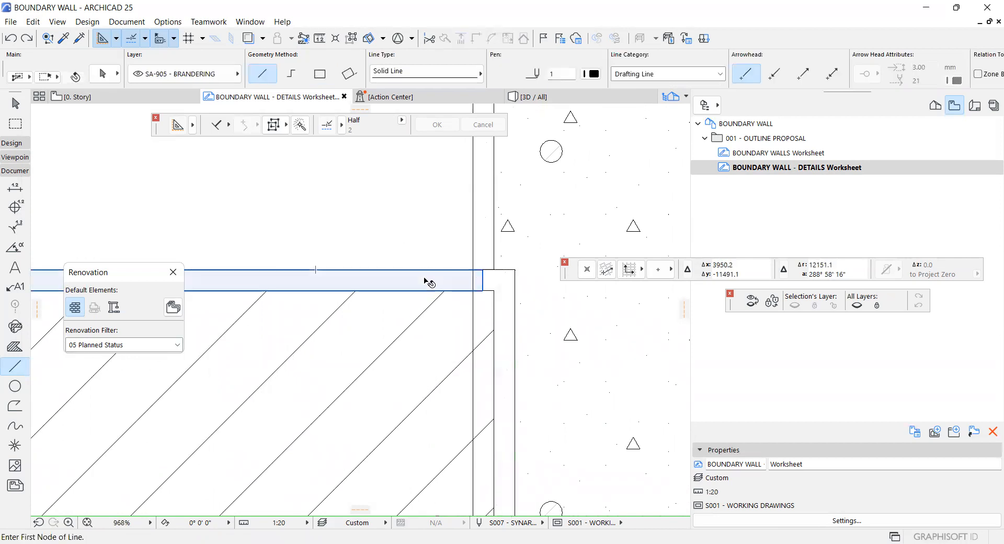
pyautogui.keyDown('shift'); pyautogui.click(429, 279); pyautogui.keyUp('shift')
pyautogui.press('Escape')
pyautogui.scroll(6, 488, 271)
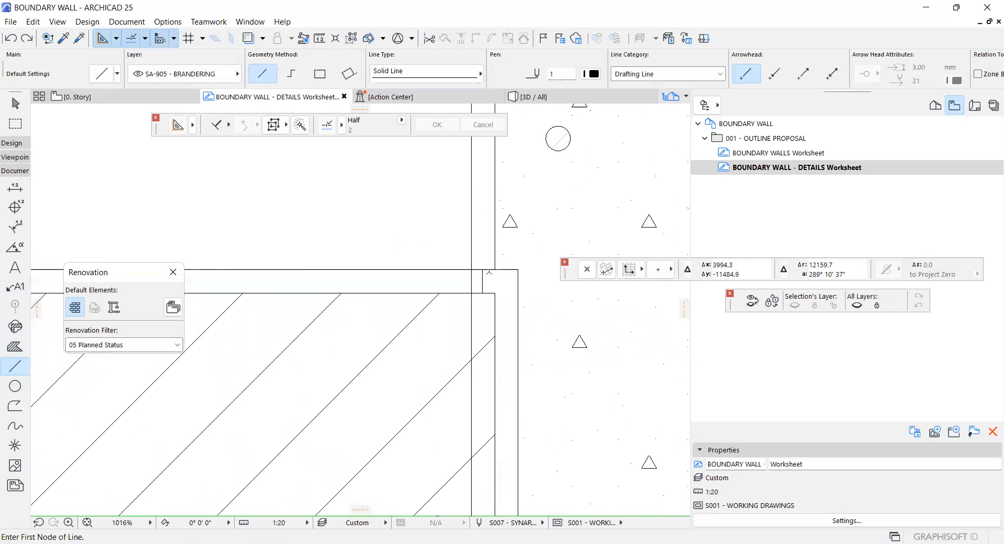
# Delete the split mortar and paint pieces that overlap the concrete column at the end of the brick segment
pyautogui.keyDown('shift'); pyautogui.click(510, 304); pyautogui.keyUp('shift')
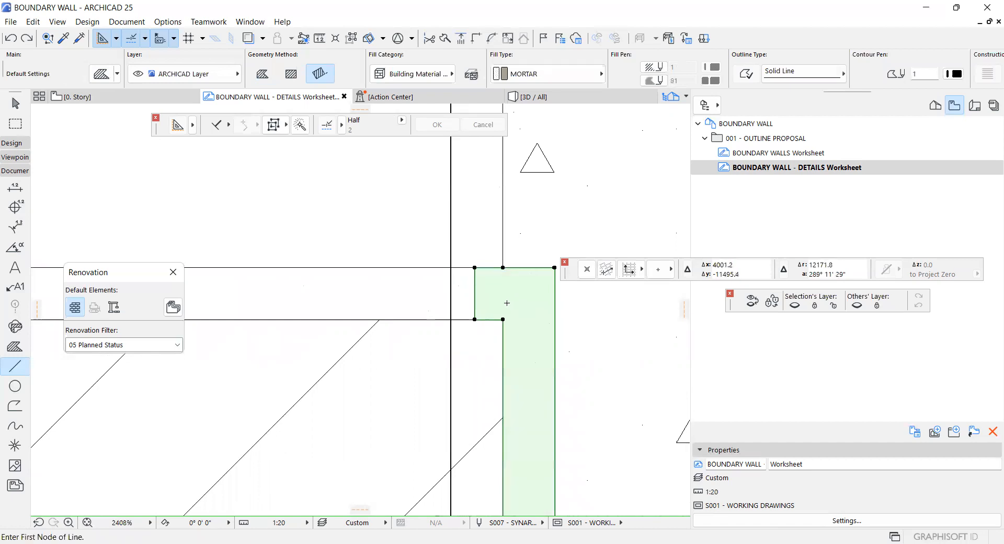
pyautogui.press('Escape')
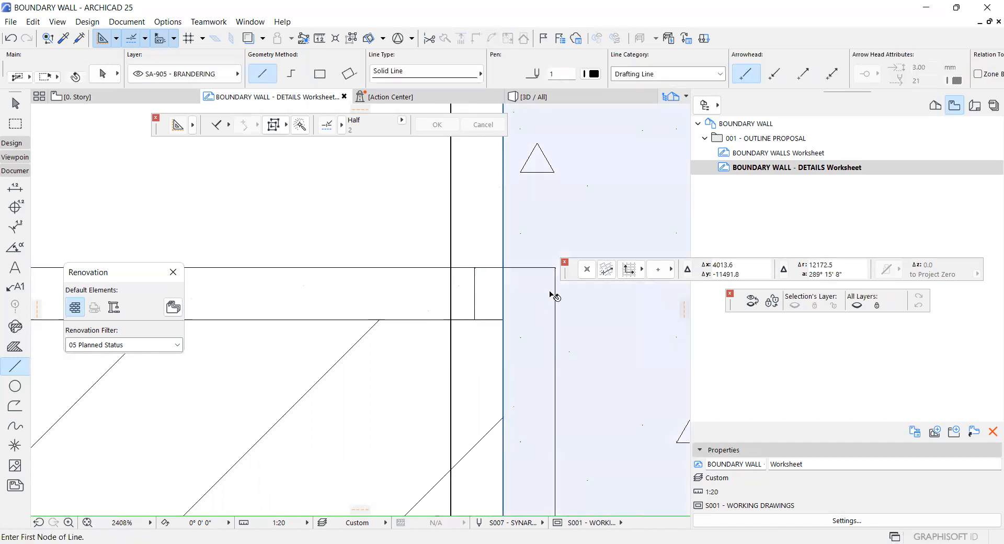
pyautogui.keyDown('shift'); pyautogui.click(519, 285); pyautogui.keyUp('shift')
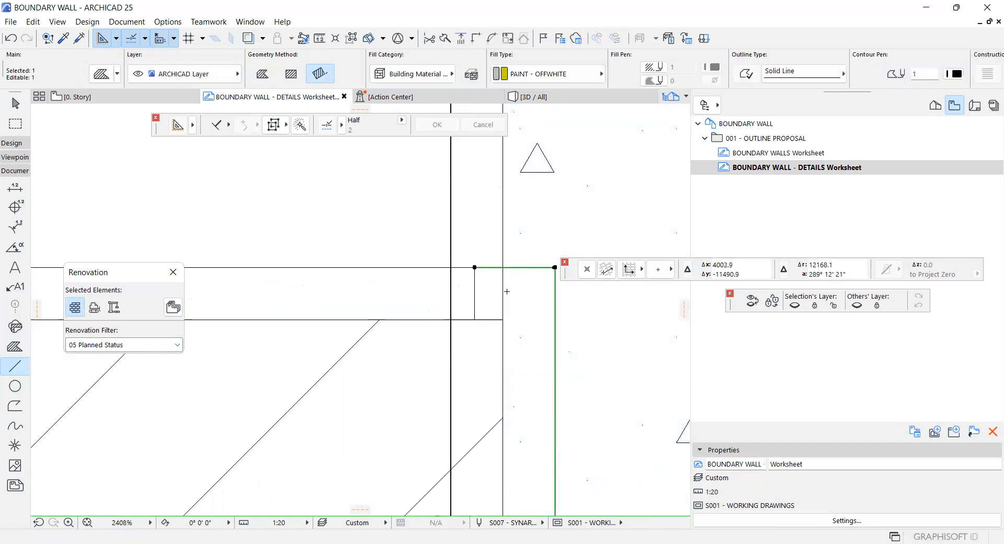
pyautogui.press('Escape')
# Cut the column's paint and mortar fills away along the brick segment's end face and clear the selection
pyautogui.scroll(6, 446, 283)
pyautogui.scroll(-5, 418, 283)
pyautogui.scroll(1, 426, 257)
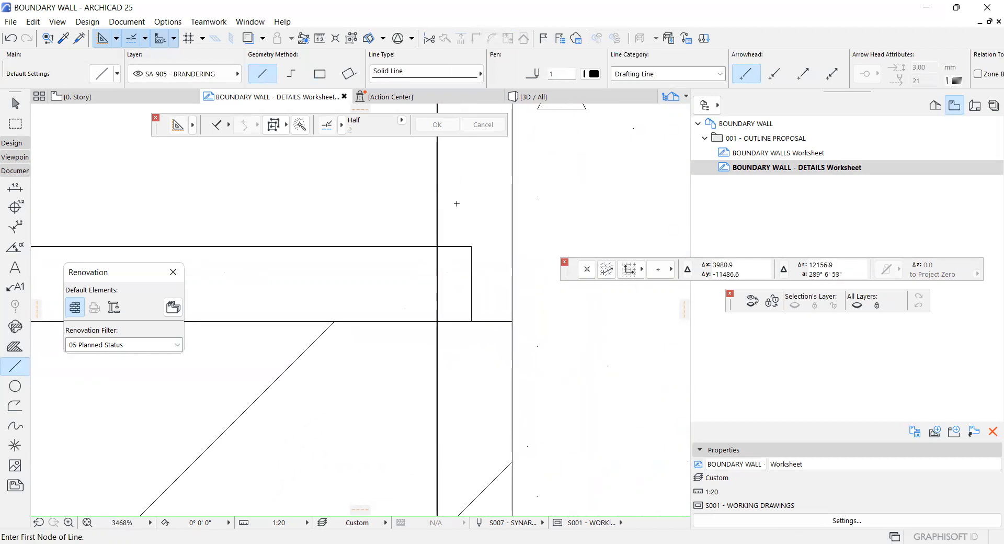
pyautogui.keyDown('shift'); pyautogui.moveTo(406, 185); pyautogui.dragTo(467, 219); pyautogui.keyUp('shift')
pyautogui.scroll(-5, 450, 206)
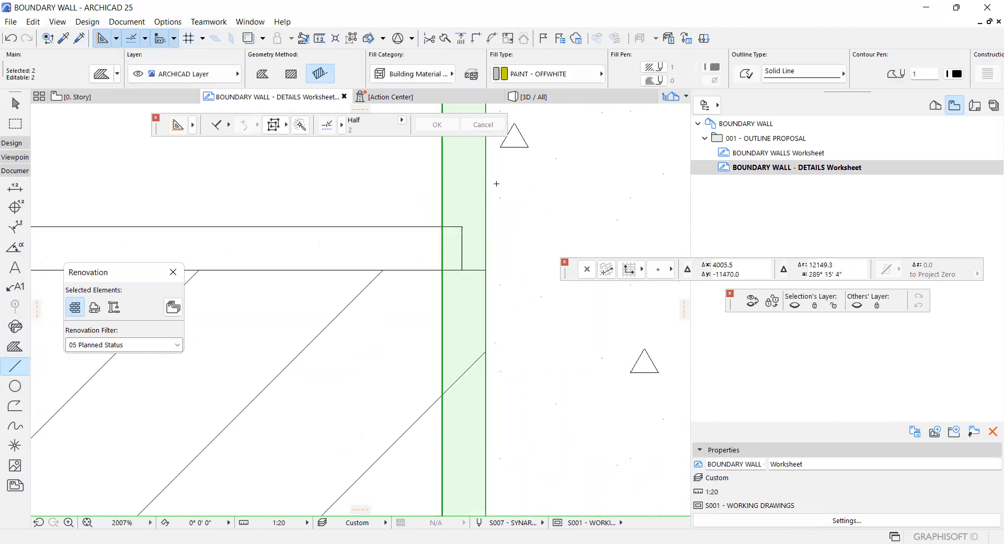
pyautogui.click(441, 179)
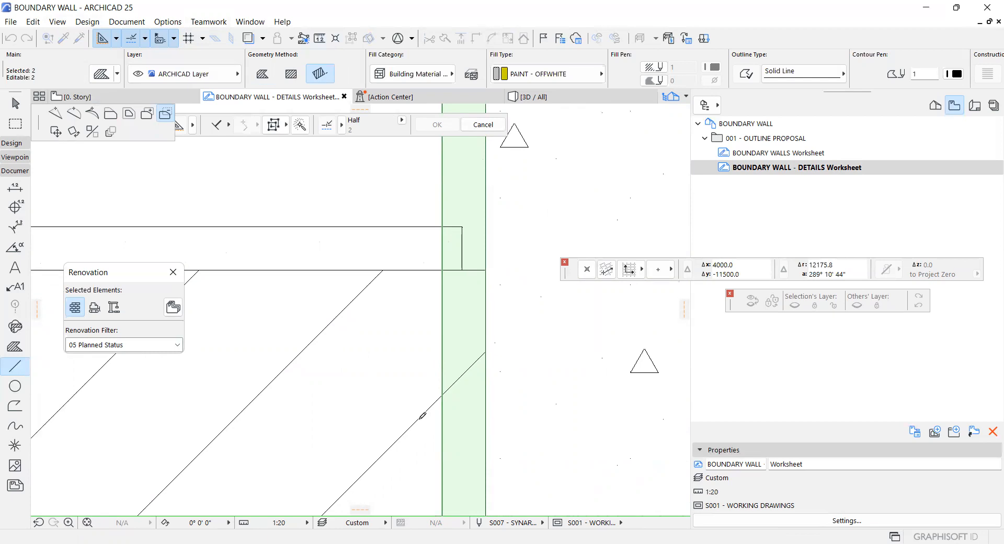
pyautogui.press('Escape')
# Consolidate the mortar above the brick segment with the column's mortar, trimming overlaps and merging identical fills regardless of their outlines
pyautogui.scroll(-2, 378, 466)
pyautogui.scroll(5, 454, 296)
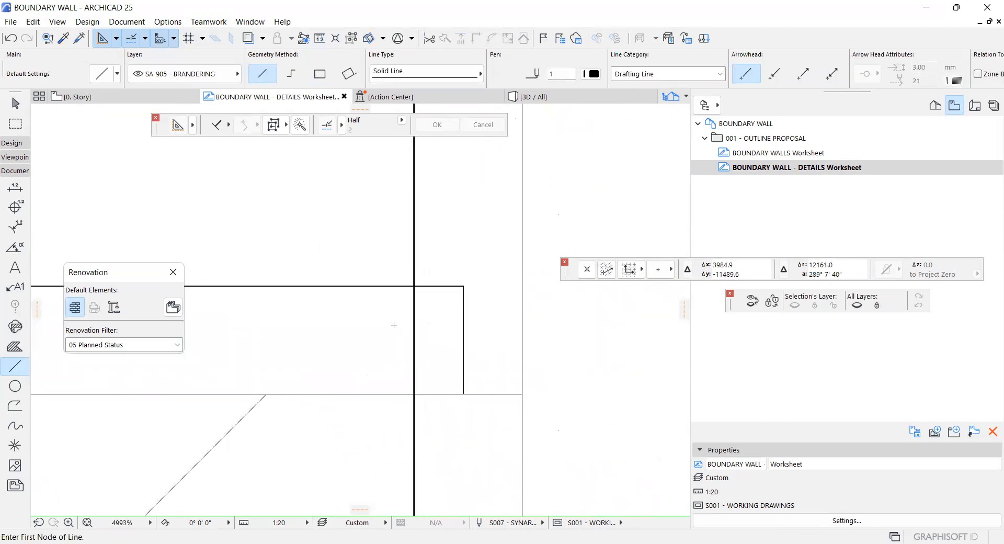
pyautogui.scroll(-2, 387, 326)
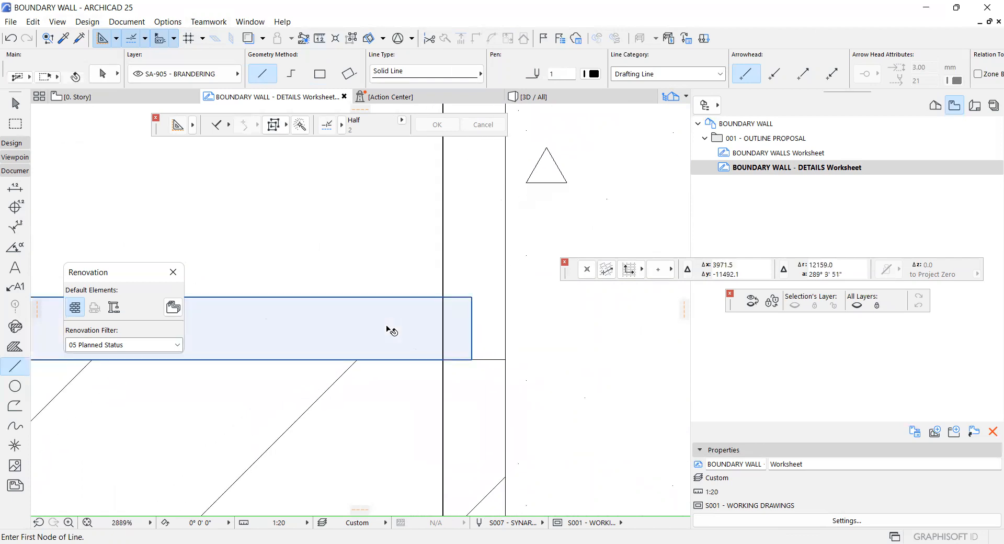
pyautogui.keyDown('shift'); pyautogui.click(387, 326); pyautogui.keyUp('shift')
pyautogui.keyDown('shift'); pyautogui.click(482, 278); pyautogui.keyUp('shift')
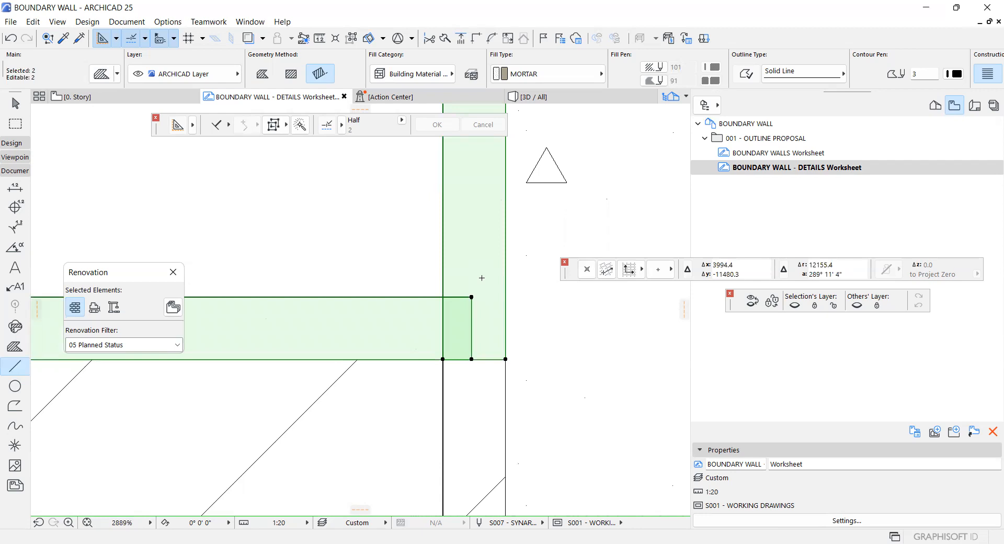
pyautogui.scroll(-1, 481, 278)
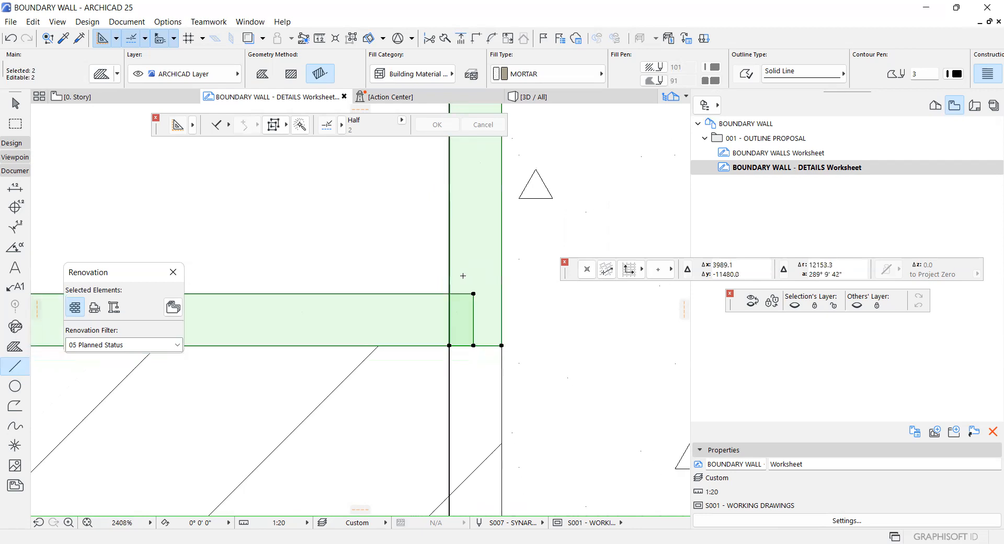
pyautogui.scroll(-3, 493, 296)
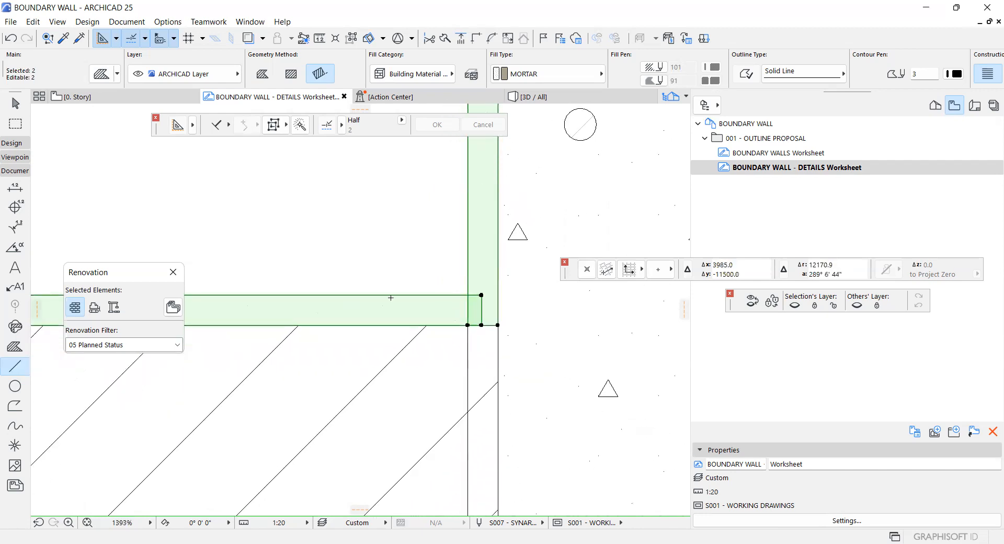
pyautogui.click(32, 23)
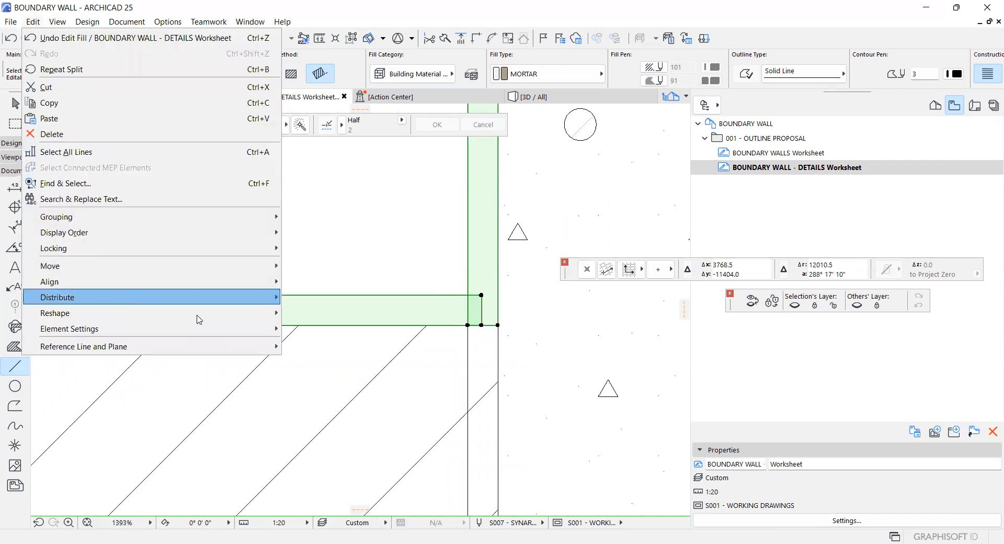
pyautogui.moveTo(201, 315)
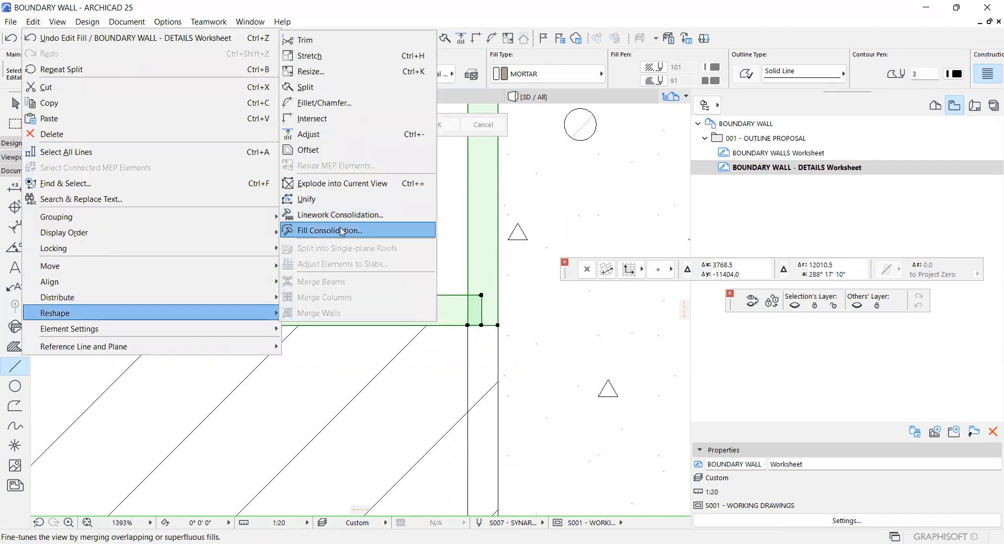
pyautogui.click(342, 231)
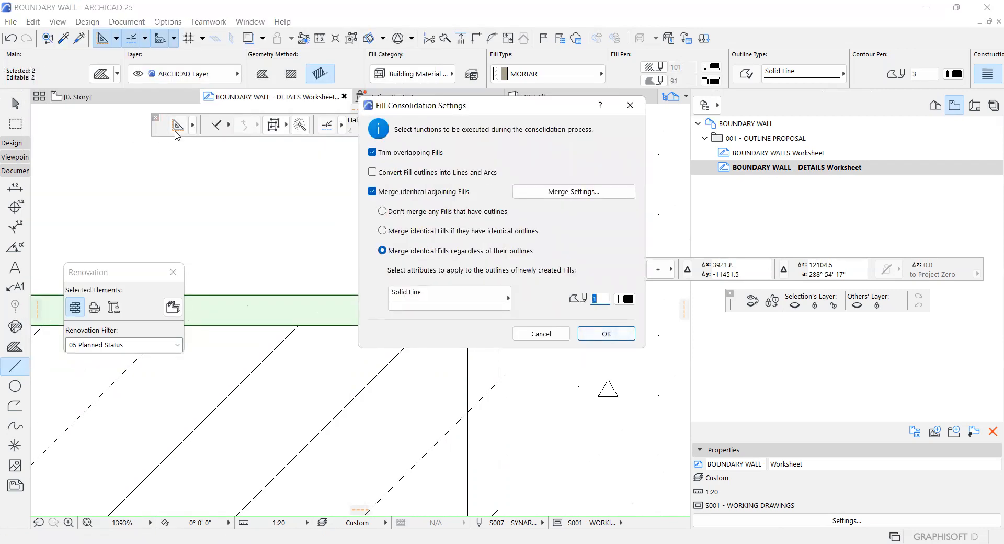
pyautogui.click(596, 335)
# Add the mortar fill along the brick segment's lower edge to the selection and merge it with the column's mortar using Fill Consolidation
pyautogui.scroll(-5, 412, 278)
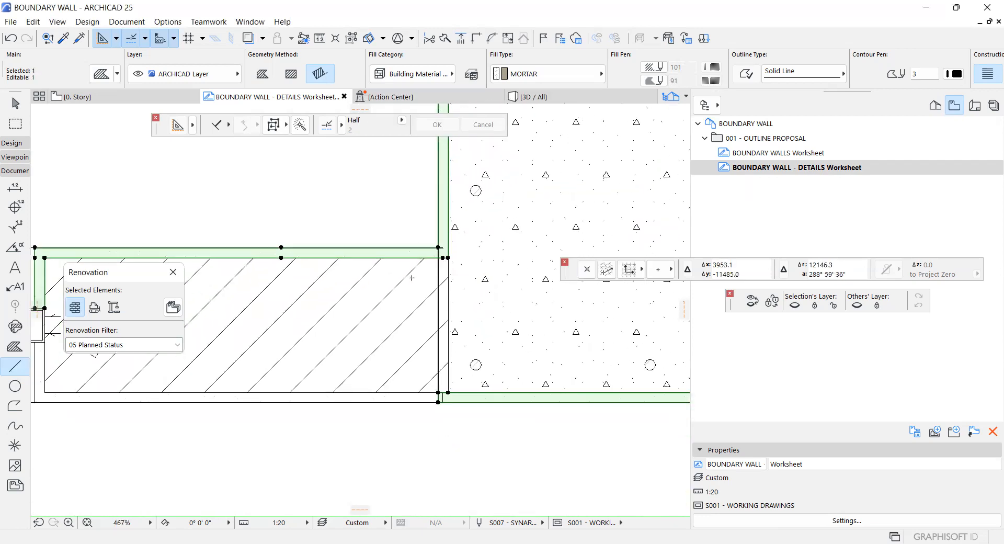
pyautogui.scroll(-3, 413, 295)
pyautogui.scroll(2, 414, 259)
pyautogui.scroll(1, 421, 267)
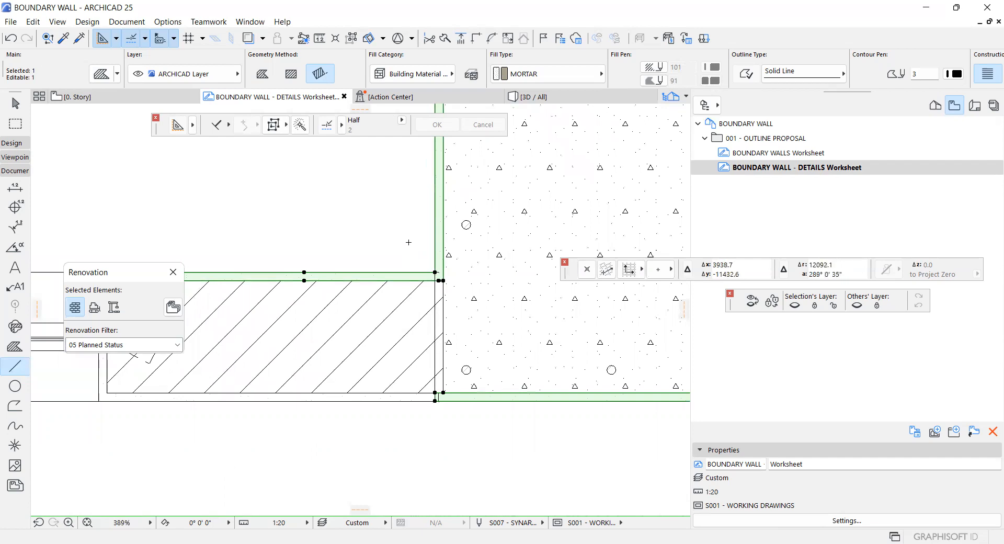
pyautogui.scroll(-3, 414, 255)
pyautogui.scroll(2, 383, 318)
pyautogui.scroll(-2, 404, 315)
pyautogui.scroll(7, 246, 320)
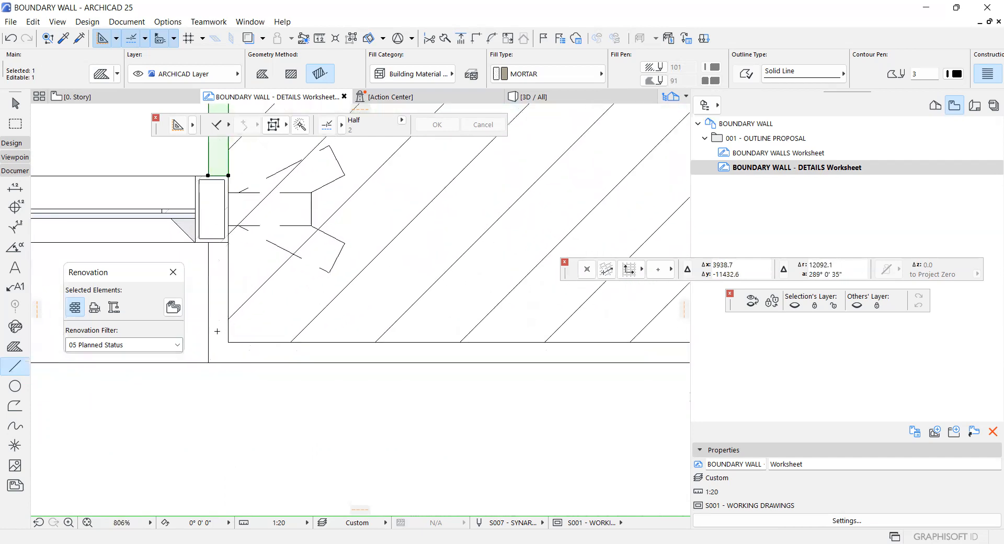
pyautogui.scroll(2, 219, 331)
pyautogui.keyDown('shift'); pyautogui.click(221, 329); pyautogui.keyUp('shift')
pyautogui.scroll(-5, 221, 329)
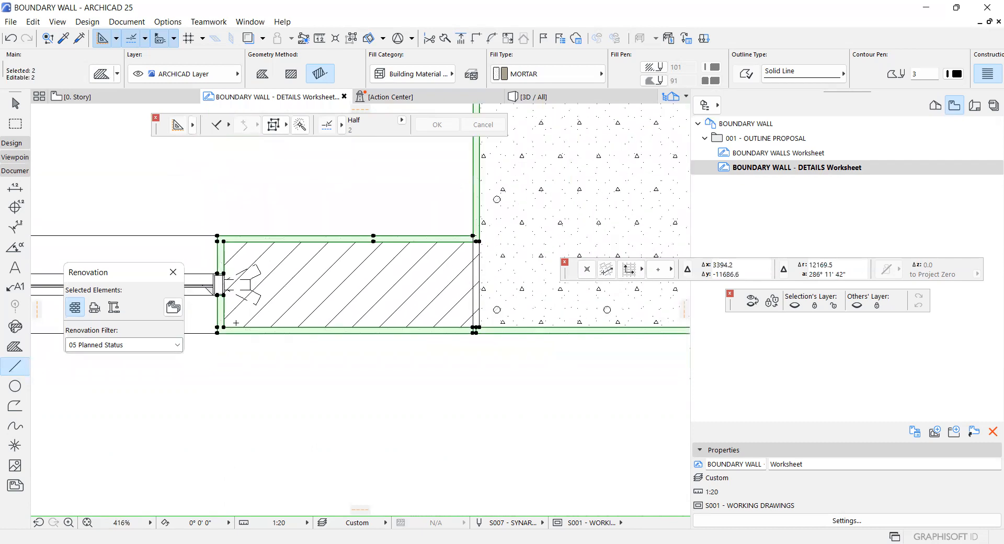
pyautogui.scroll(5, 474, 335)
pyautogui.scroll(3, 415, 306)
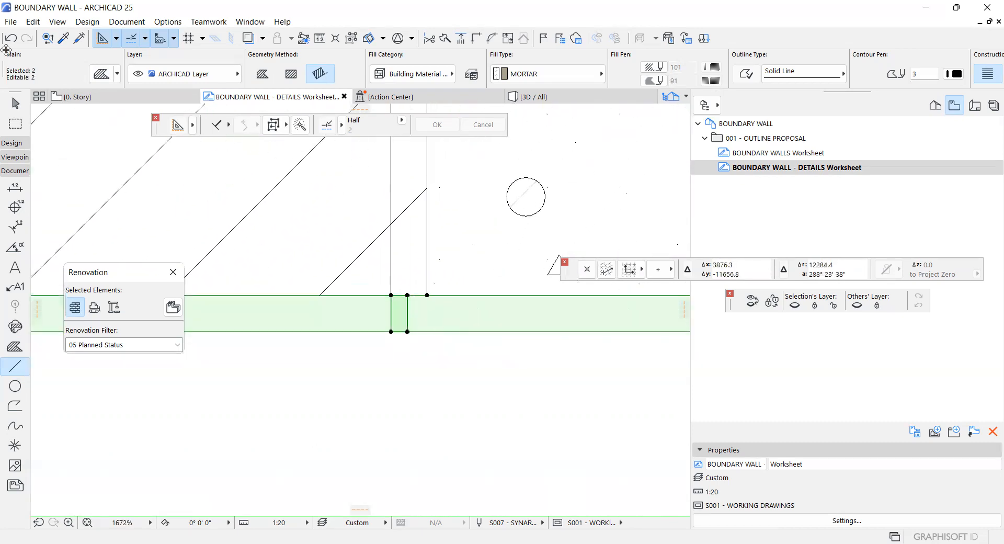
pyautogui.click(33, 23)
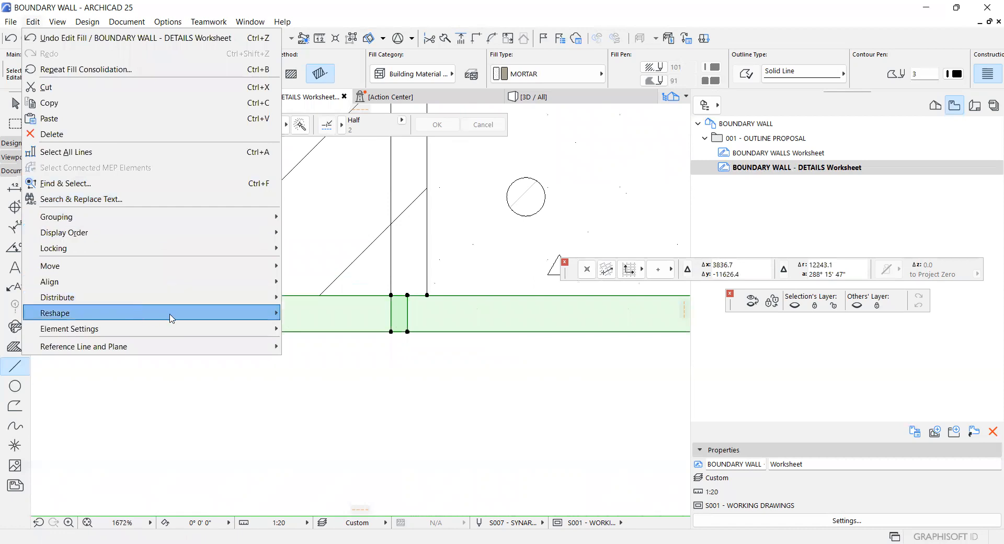
pyautogui.moveTo(171, 314)
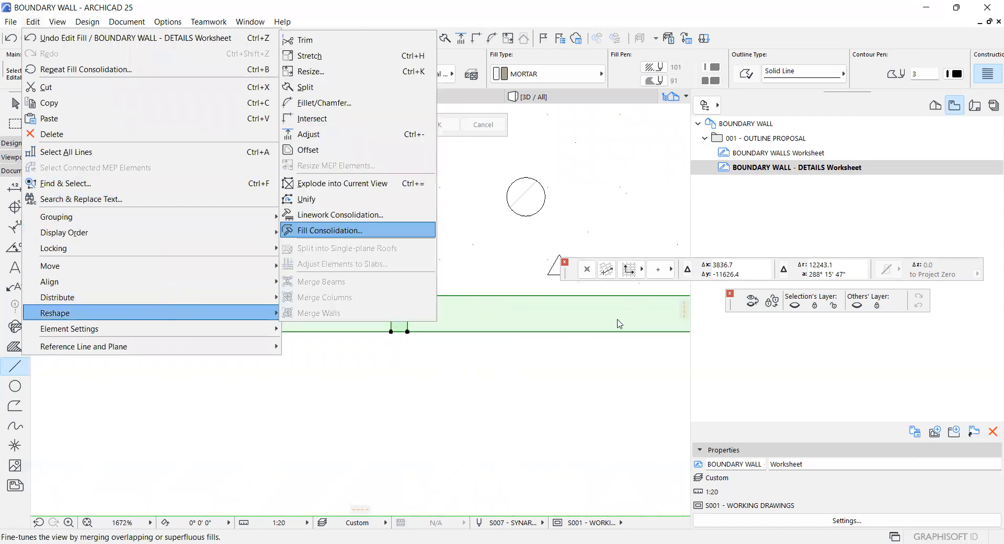
pyautogui.click(420, 363)
# Examine the paint fills below the merged mortar where the brick segment meets the column
pyautogui.scroll(10, 417, 324)
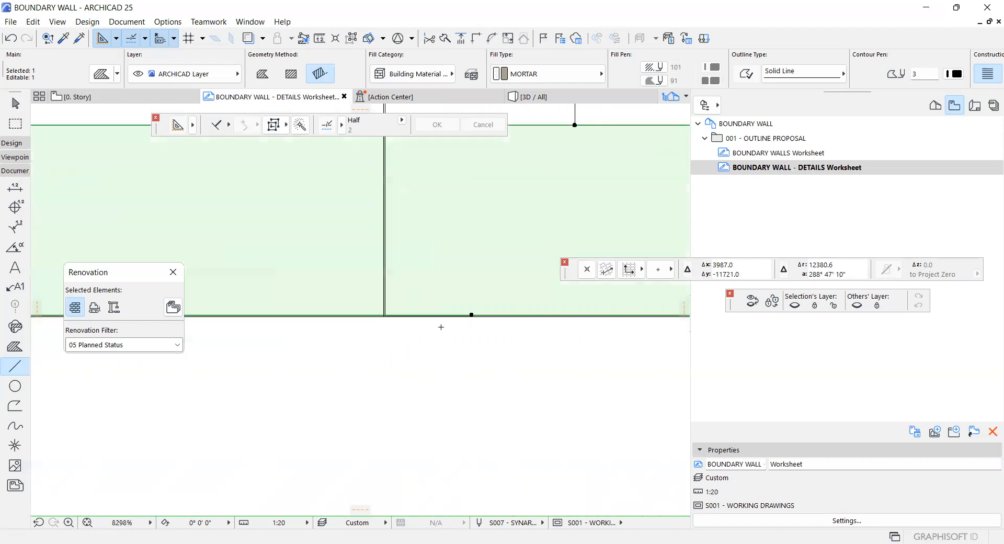
pyautogui.press('Escape')
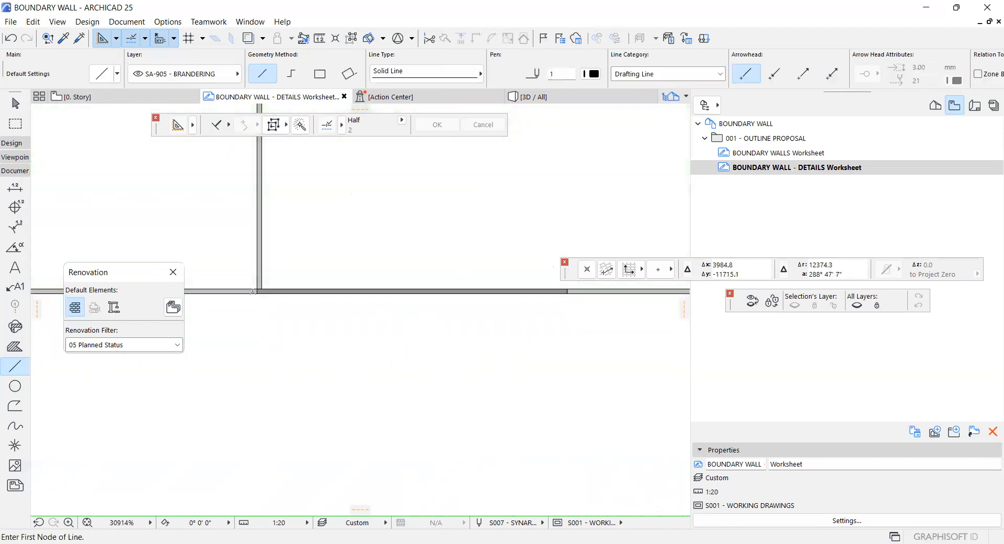
pyautogui.scroll(2, 252, 293)
pyautogui.scroll(-4, 252, 313)
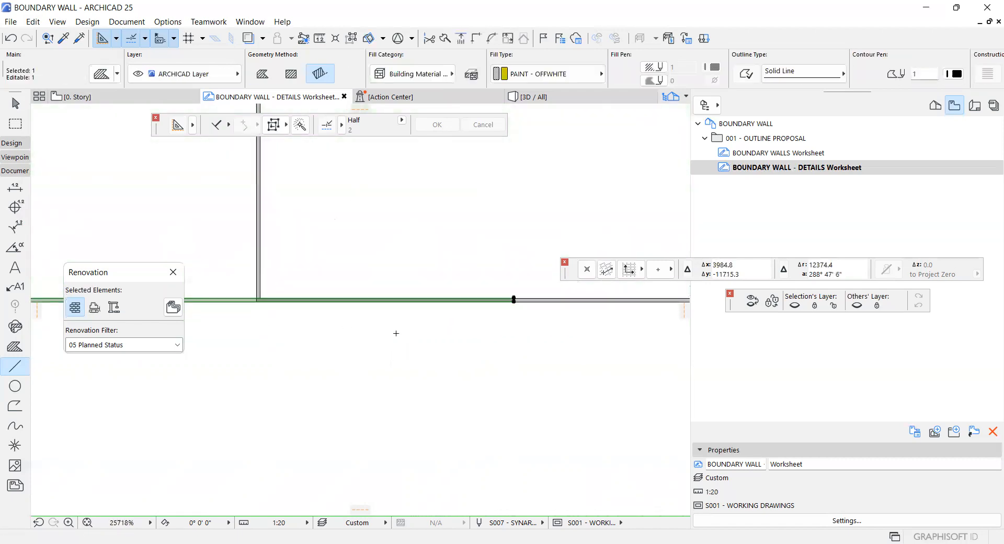
pyautogui.scroll(2, 548, 313)
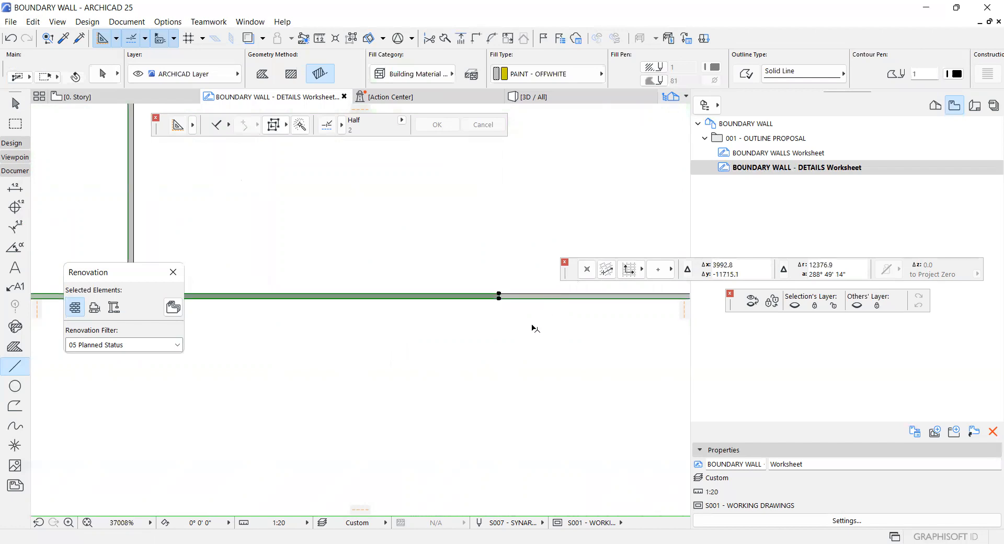
pyautogui.press('Escape')
pyautogui.scroll(2, 530, 320)
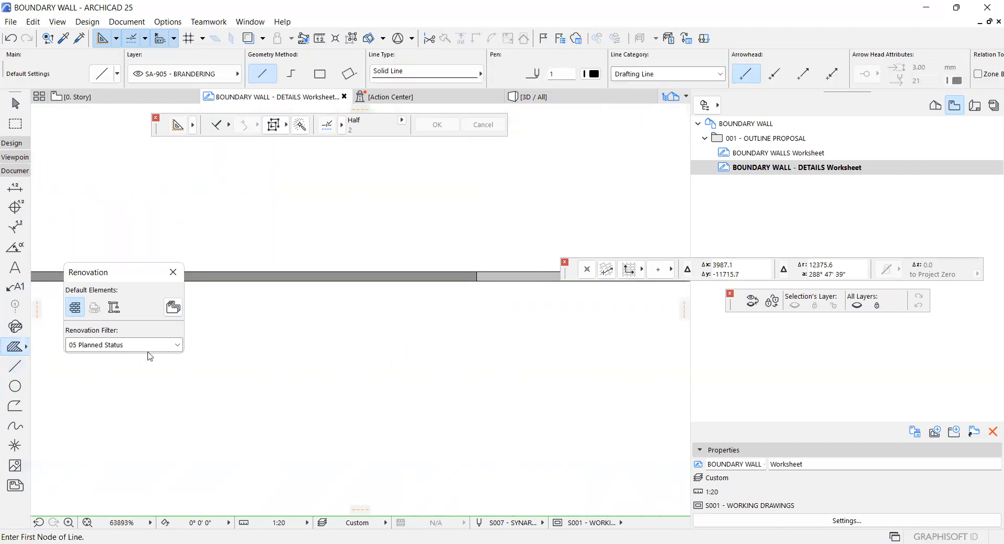
# Select the PAINT - OFFWHITE fills around the column and brick segment and consolidate them, trimming overlaps and merging identical fills regardless of outlines
pyautogui.click(16, 347)
pyautogui.click(495, 281)
pyautogui.keyDown('shift'); pyautogui.click(497, 281); pyautogui.keyUp('shift')
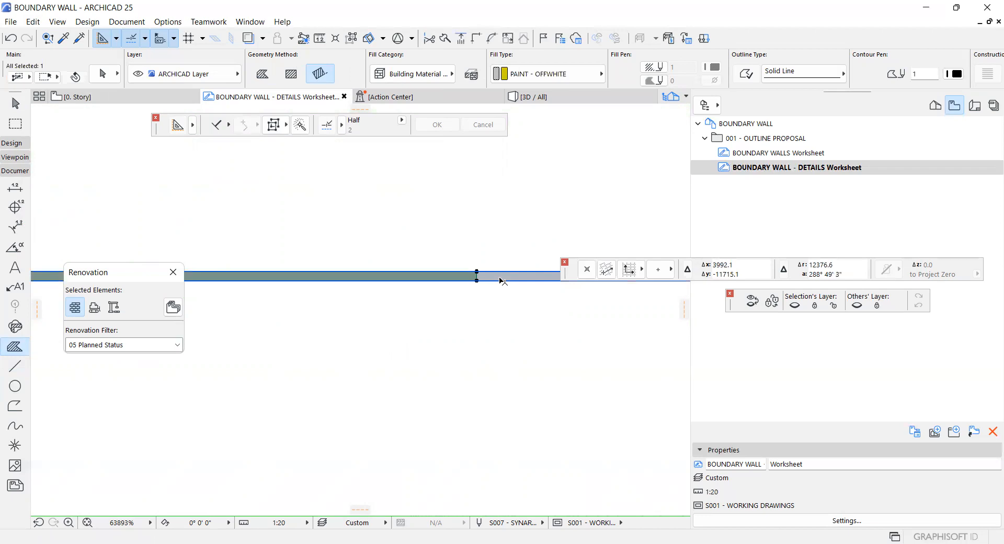
pyautogui.scroll(-9, 478, 370)
pyautogui.scroll(-10, 446, 372)
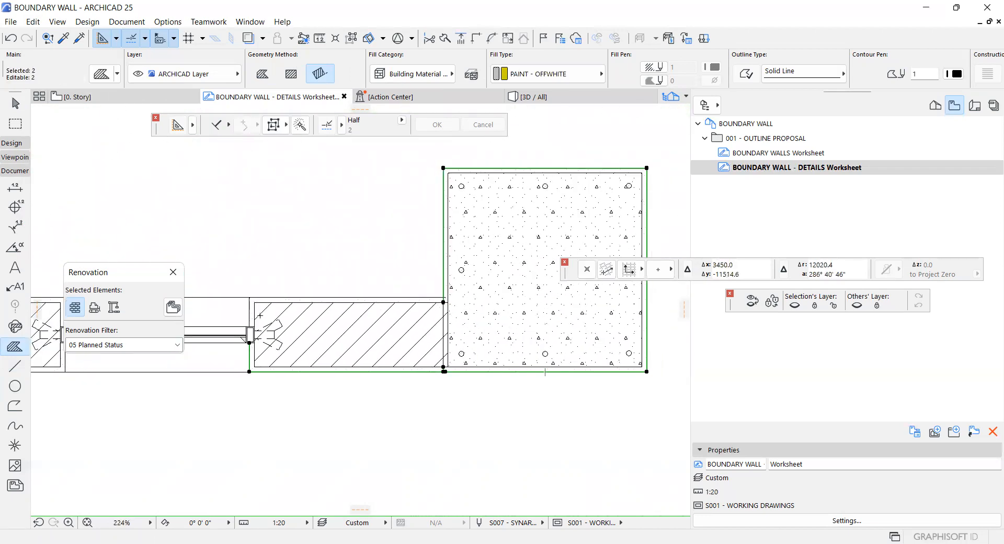
pyautogui.scroll(10, 372, 308)
pyautogui.scroll(12, 271, 304)
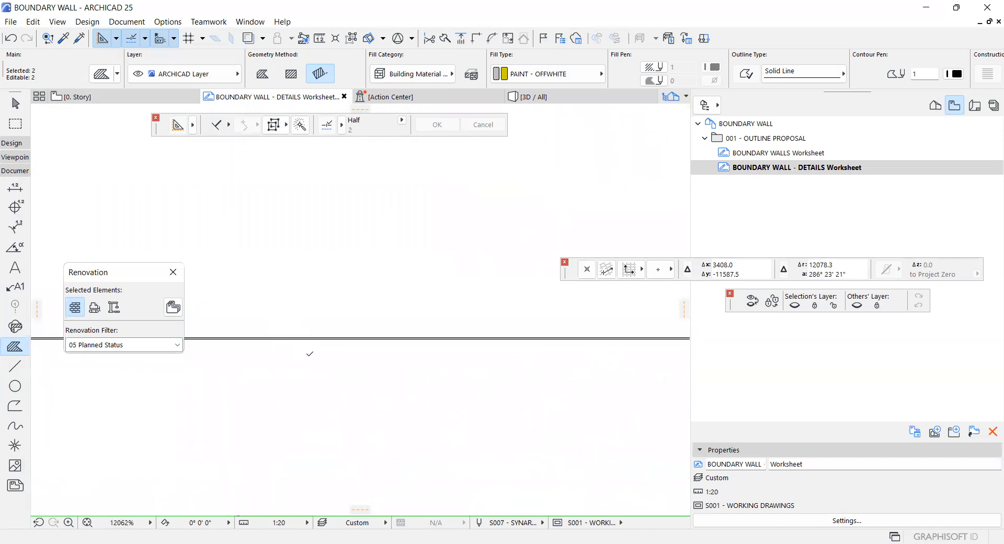
pyautogui.scroll(-20, 289, 352)
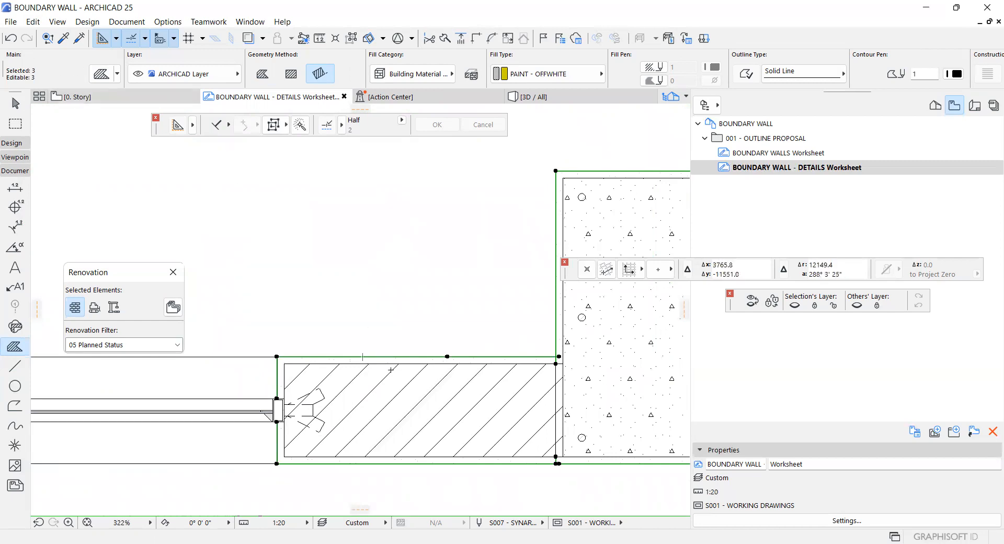
pyautogui.scroll(-3, 300, 349)
pyautogui.scroll(2, 445, 358)
pyautogui.scroll(5, 459, 360)
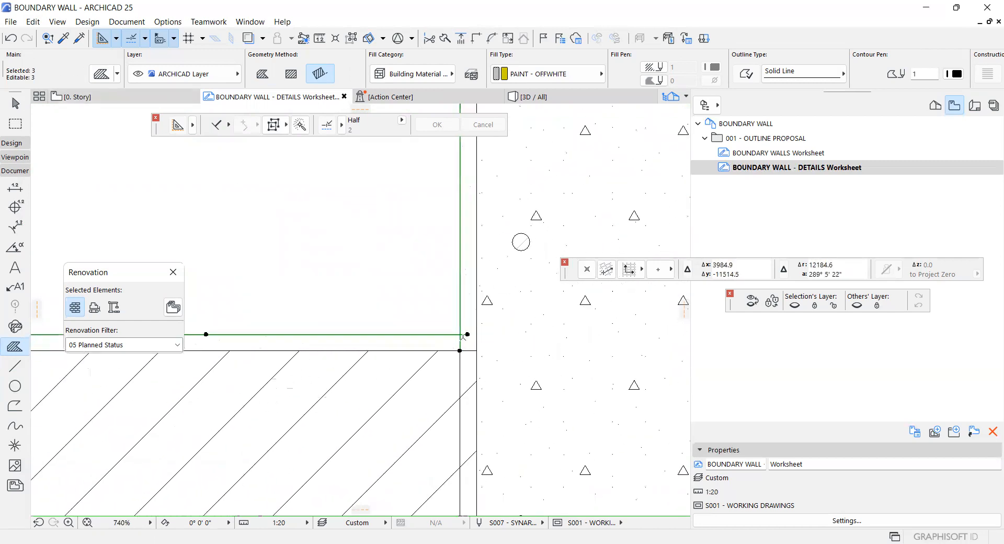
pyautogui.click(33, 22)
pyautogui.moveTo(127, 313)
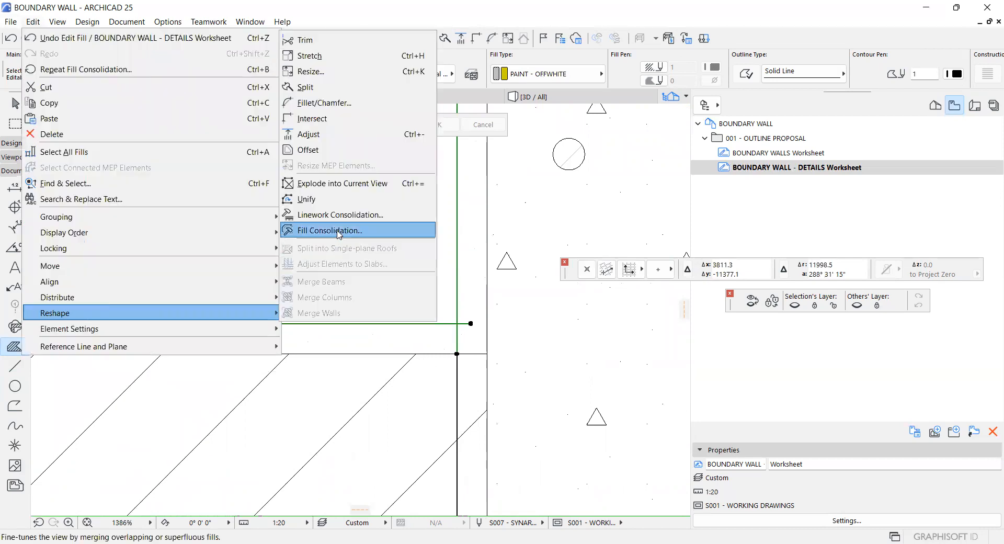
pyautogui.click(338, 234)
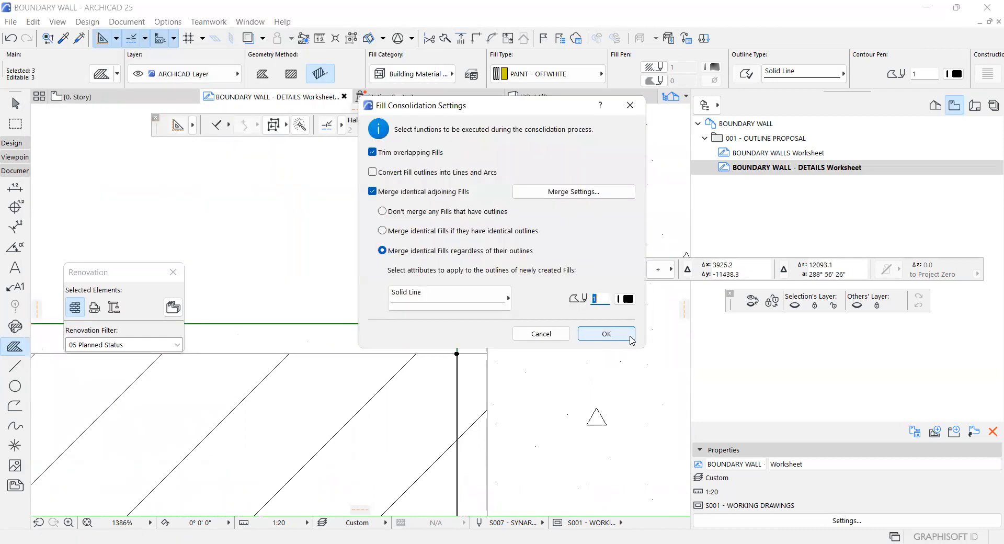
pyautogui.click(606, 333)
# Offset the overhanging end of the merged paint fill above the brick segment back to the outer edge of the column's paint strip
pyautogui.scroll(10, 463, 358)
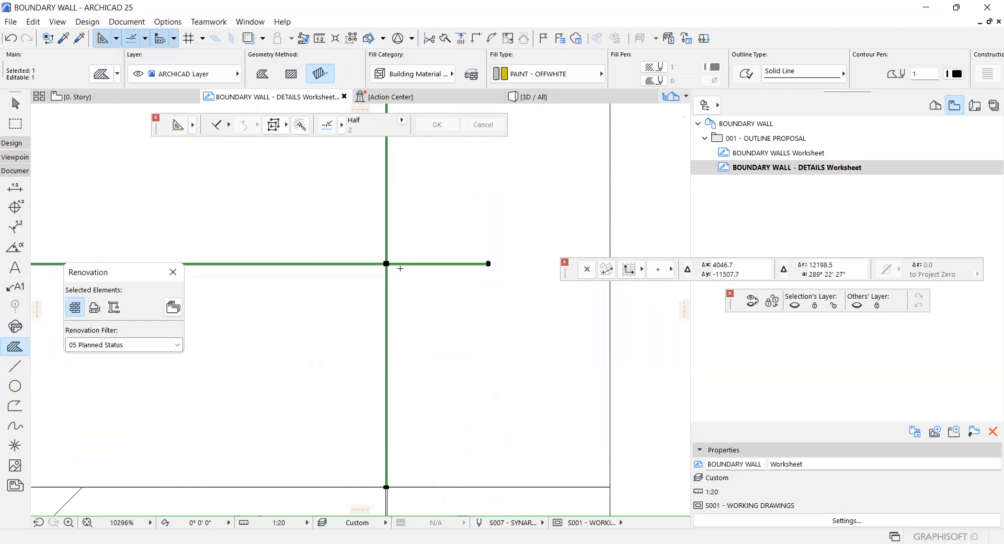
pyautogui.scroll(-4, 390, 290)
pyautogui.scroll(6, 401, 273)
pyautogui.scroll(-3, 425, 272)
pyautogui.scroll(4, 453, 272)
pyautogui.scroll(4, 437, 254)
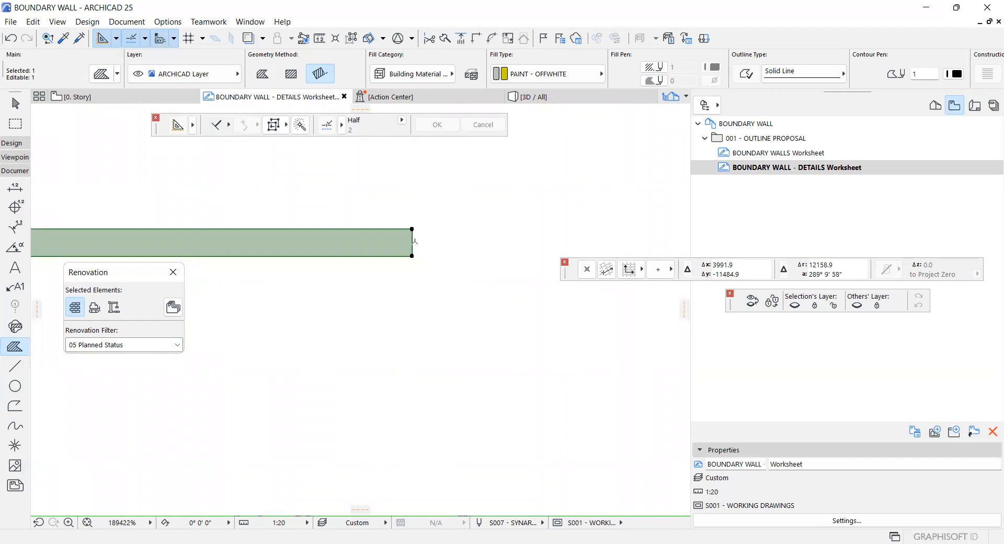
pyautogui.click(412, 242)
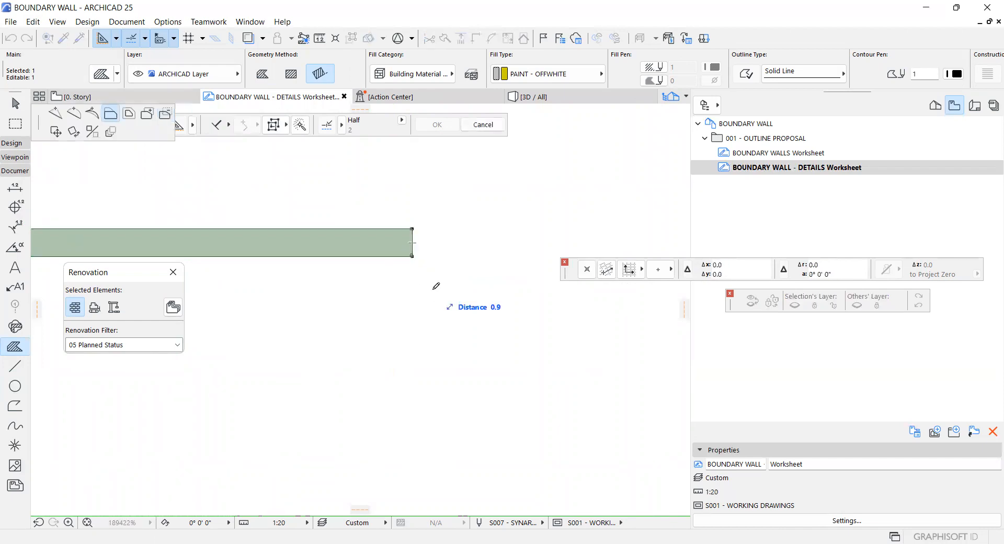
pyautogui.scroll(-3, 383, 287)
pyautogui.scroll(2, 374, 298)
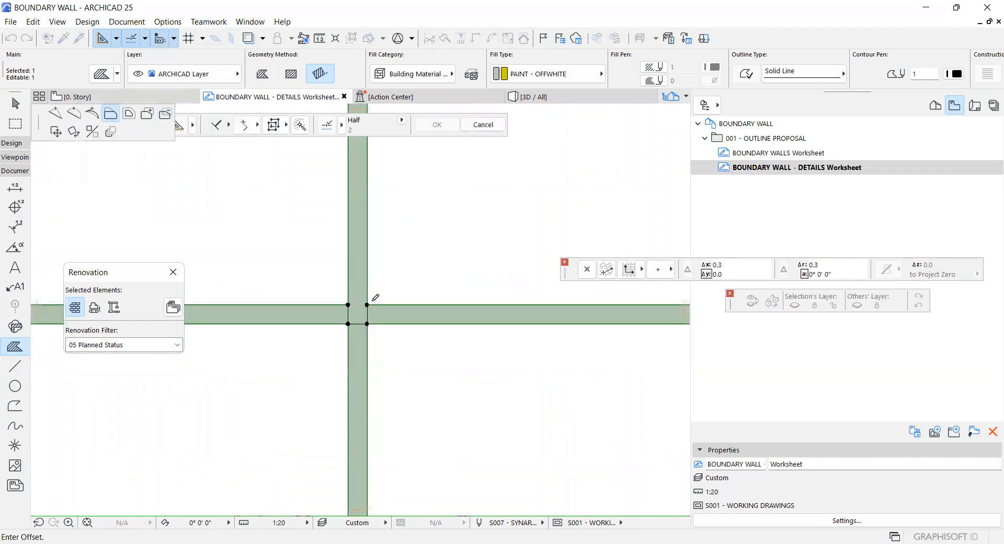
pyautogui.press('Escape')
# Offset the lower end of the column's upper paint strip up to the underside of the horizontal paint strip above the brick segment
pyautogui.scroll(-6, 378, 261)
pyautogui.scroll(6, 375, 361)
pyautogui.scroll(3, 365, 379)
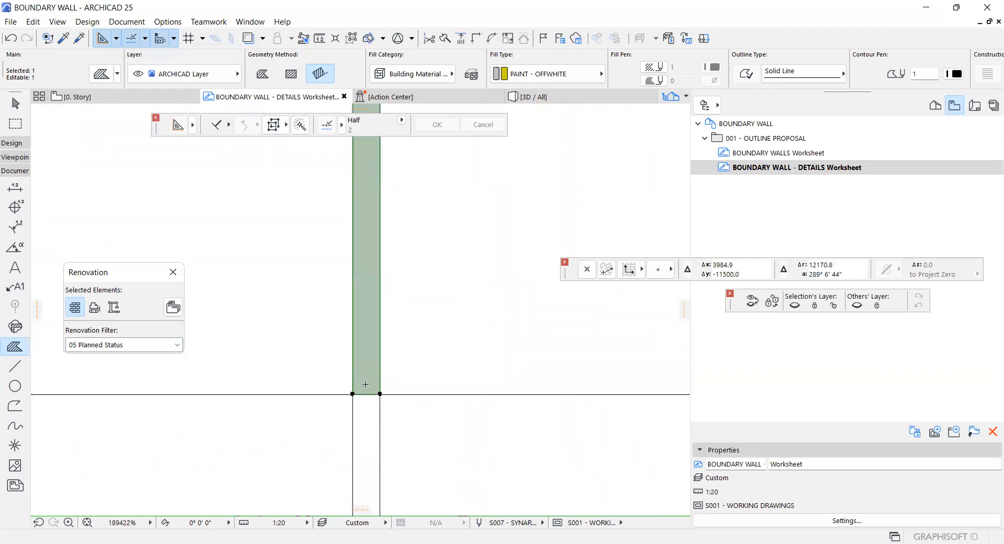
pyautogui.click(365, 393)
pyautogui.scroll(-8, 364, 387)
pyautogui.scroll(7, 366, 335)
pyautogui.scroll(1, 370, 232)
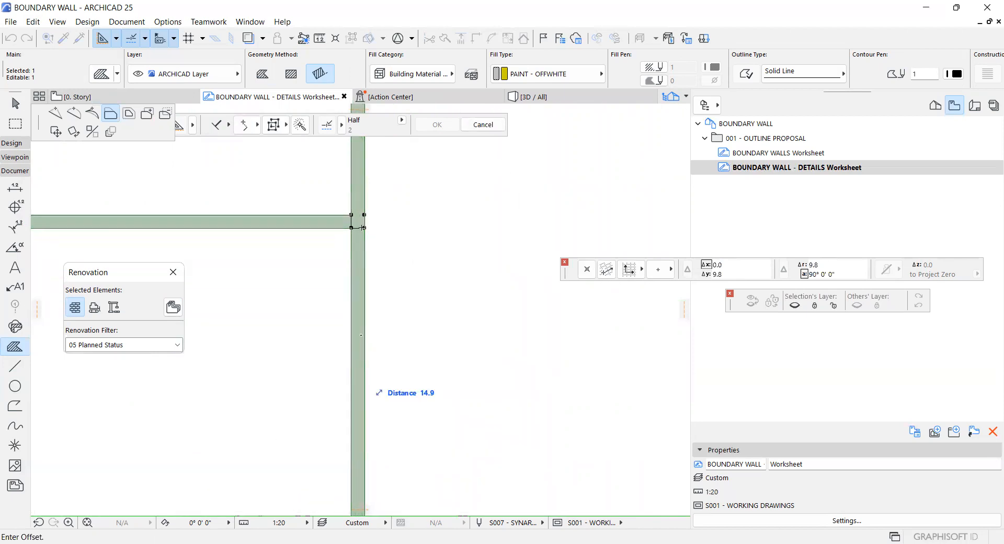
# Offset the upper end of the leftover paint strip between brick and column down to the lower horizontal paint strip and deselect the fill
pyautogui.scroll(-10, 364, 227)
pyautogui.scroll(4, 377, 340)
pyautogui.scroll(5, 378, 341)
pyautogui.scroll(12, 358, 273)
pyautogui.scroll(1, 307, 168)
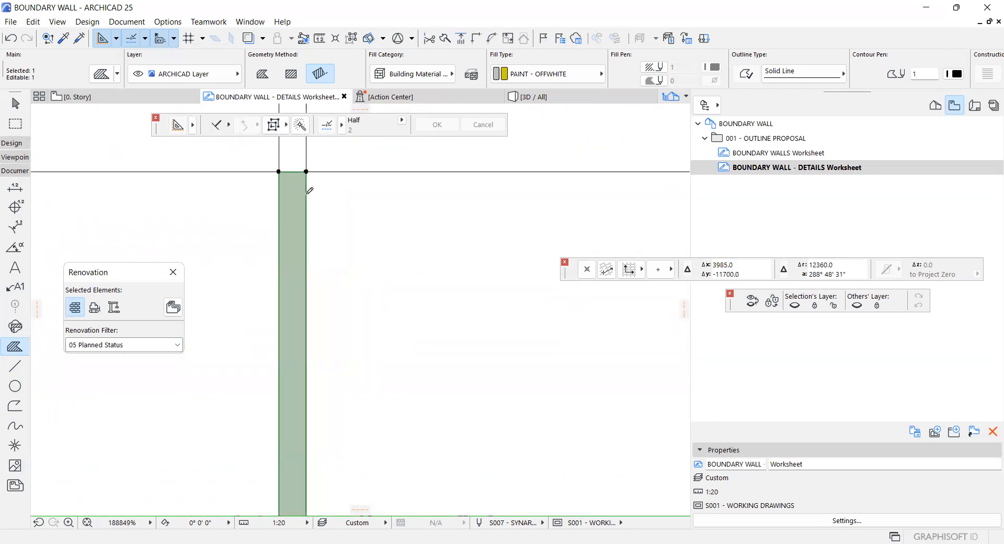
pyautogui.click(300, 172)
pyautogui.scroll(-10, 305, 187)
pyautogui.scroll(7, 303, 268)
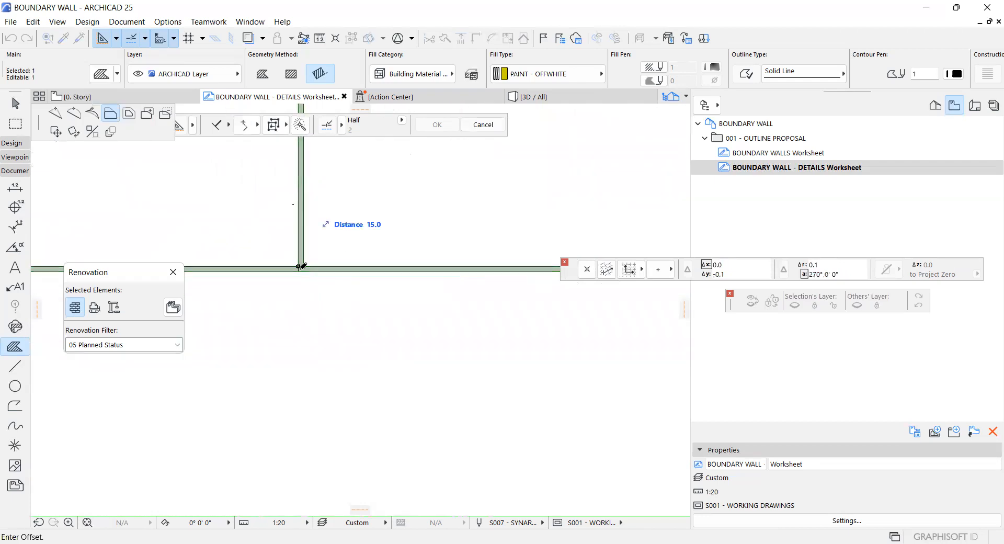
pyautogui.press('Escape')
# Select the leftover grouped lines on the SA-905 - BRANDERING layer where brick meets column and move them to the layer 0 - TO HIDE
pyautogui.scroll(-12, 330, 361)
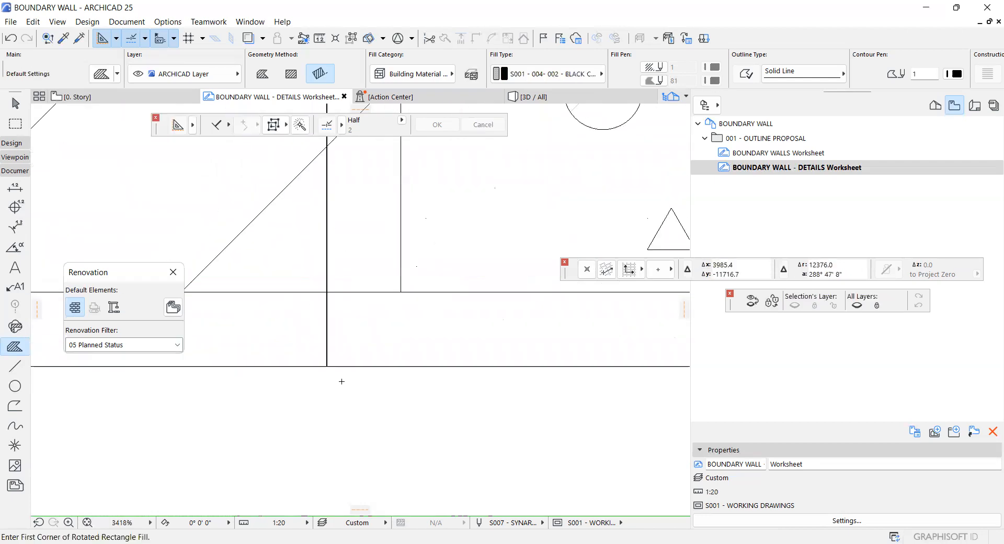
pyautogui.scroll(7, 330, 356)
pyautogui.scroll(4, 377, 370)
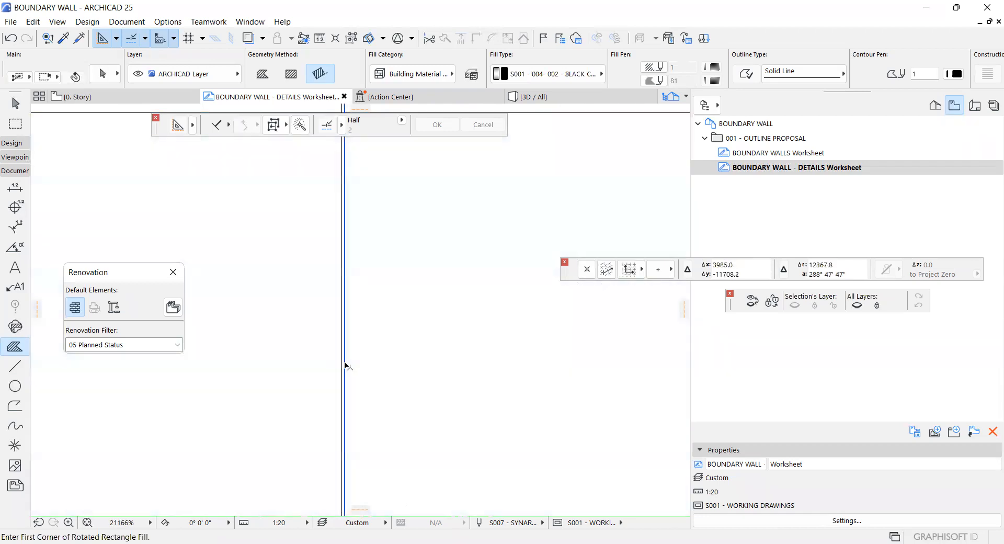
pyautogui.keyDown('shift'); pyautogui.click(345, 363); pyautogui.keyUp('shift')
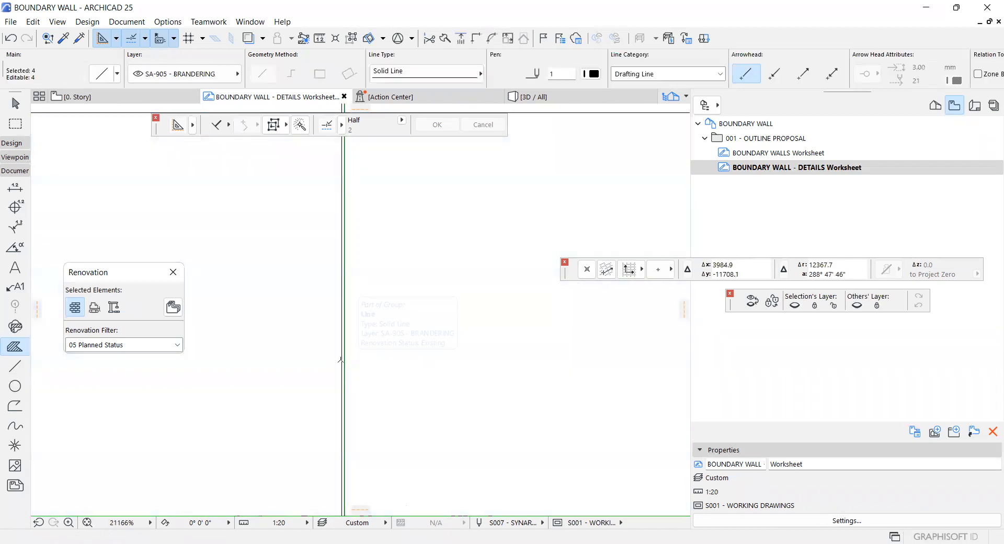
pyautogui.scroll(-5, 343, 364)
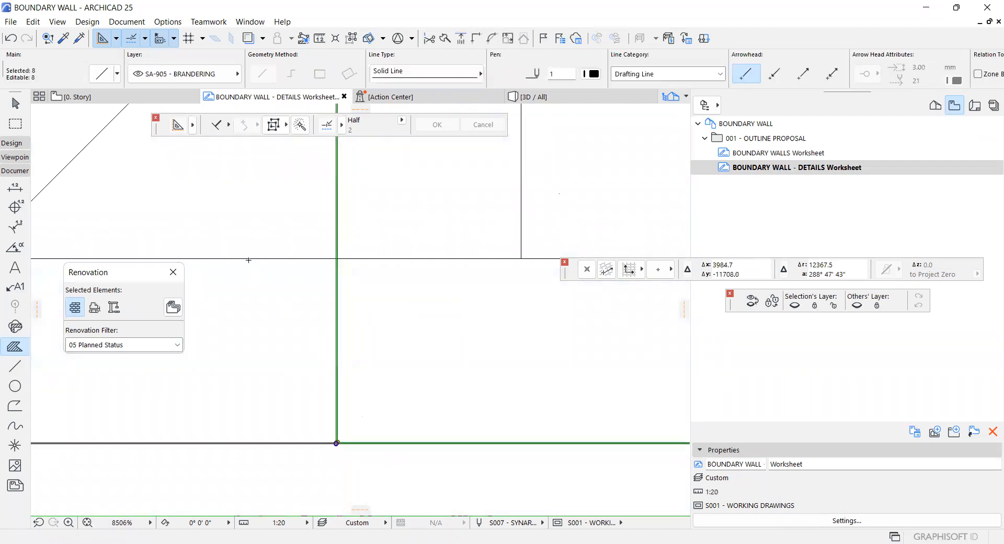
pyautogui.click(199, 81)
pyautogui.moveTo(541, 418); pyautogui.dragTo(546, 68)
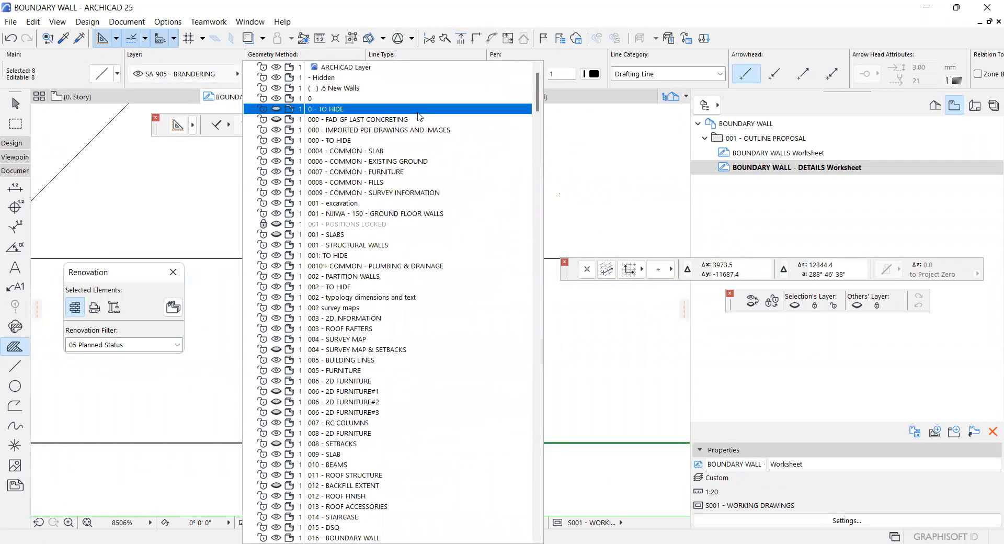
pyautogui.click(418, 111)
# Turn on true line weight display for the wall detail
pyautogui.scroll(-10, 386, 395)
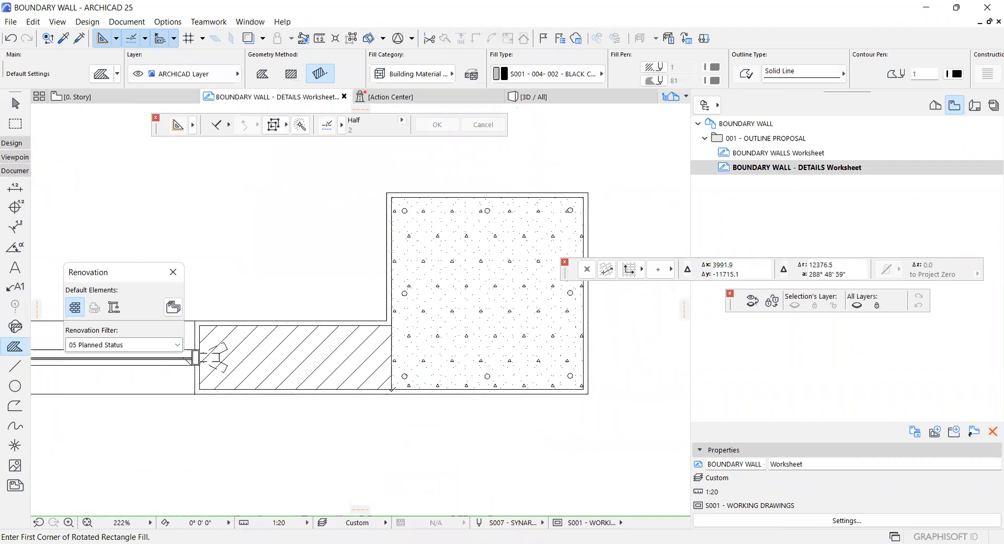
pyautogui.scroll(-4, 427, 298)
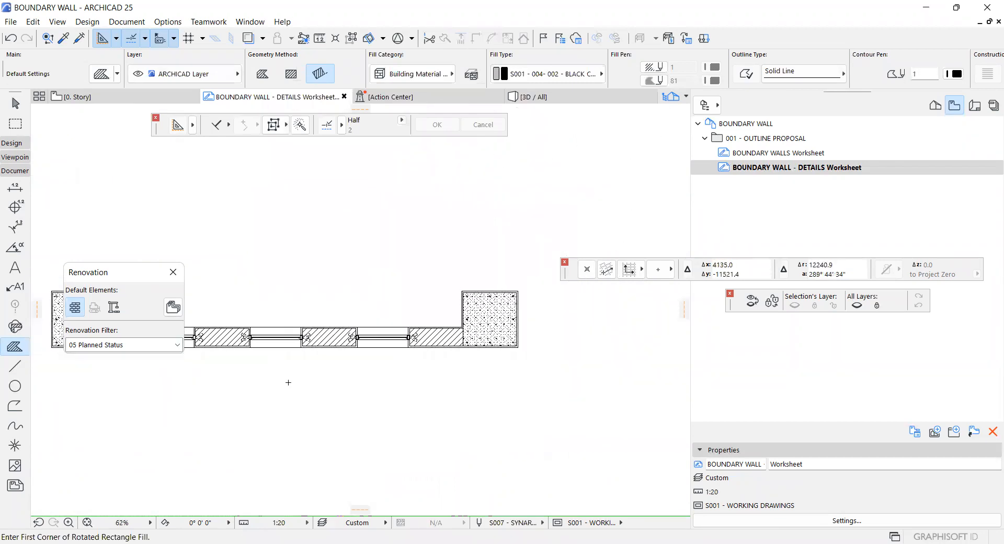
pyautogui.scroll(-1, 351, 382)
pyautogui.scroll(2, 137, 357)
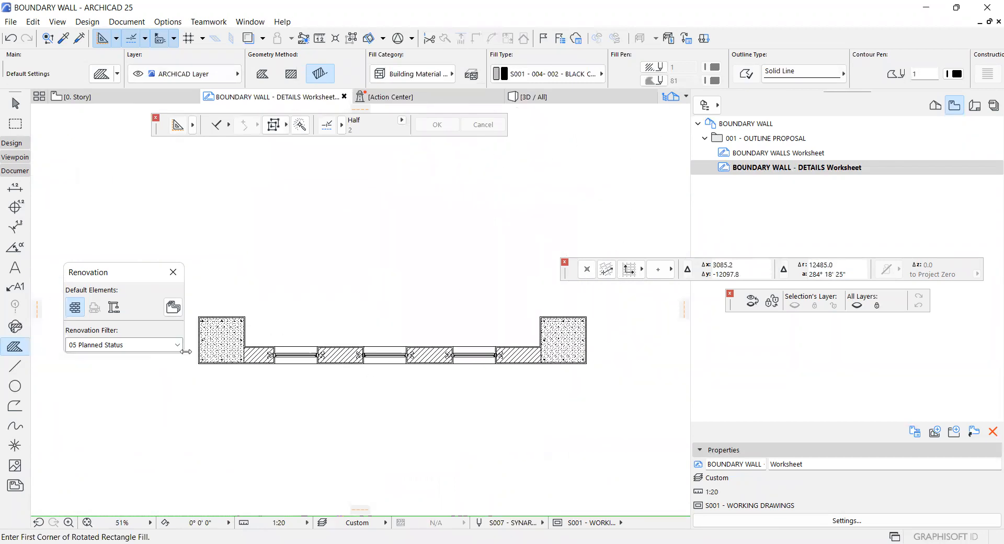
pyautogui.rightClick(338, 245)
pyautogui.click(371, 285)
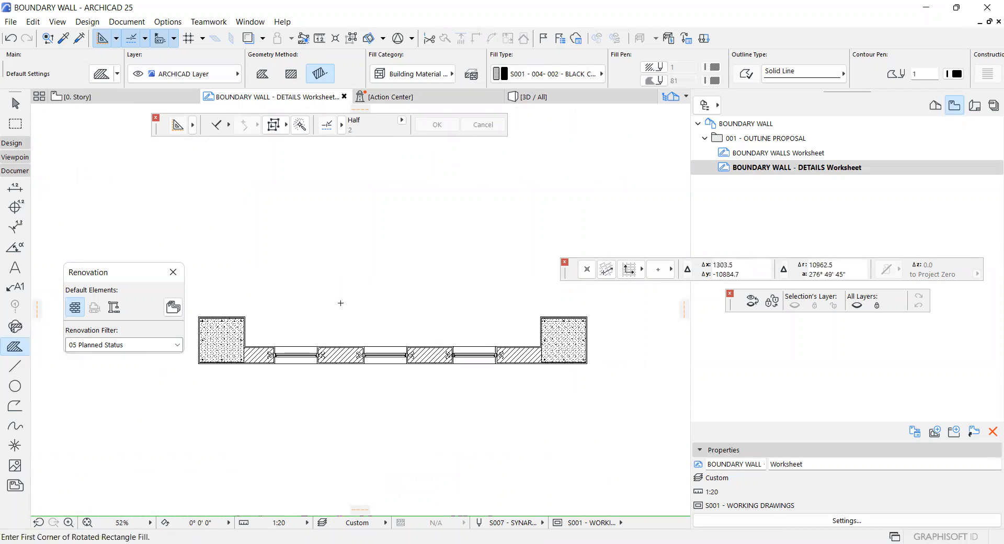
# Compare the column and glazed wall bays with the dimensioned plan using the trace reference, and hide the reference again
pyautogui.scroll(5, 597, 353)
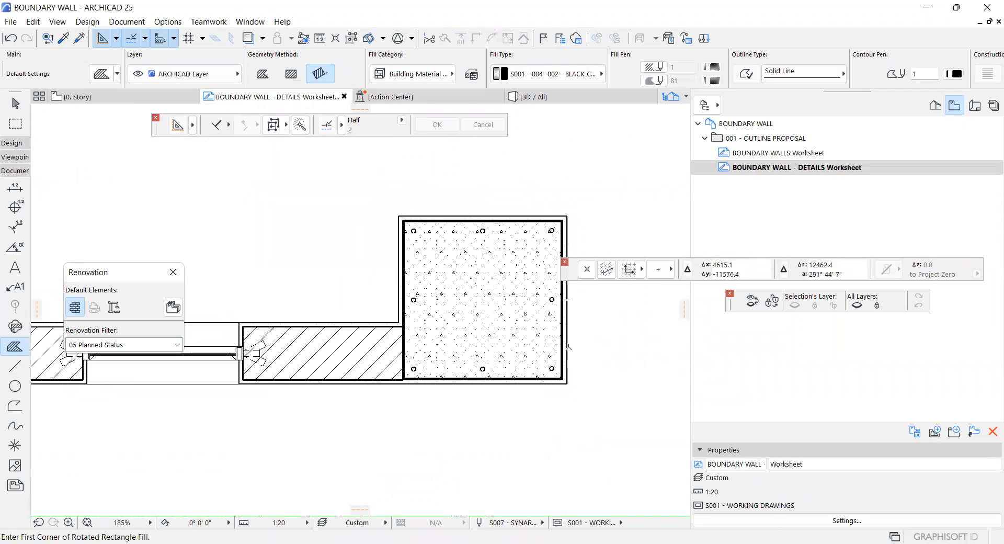
pyautogui.scroll(-1, 403, 390)
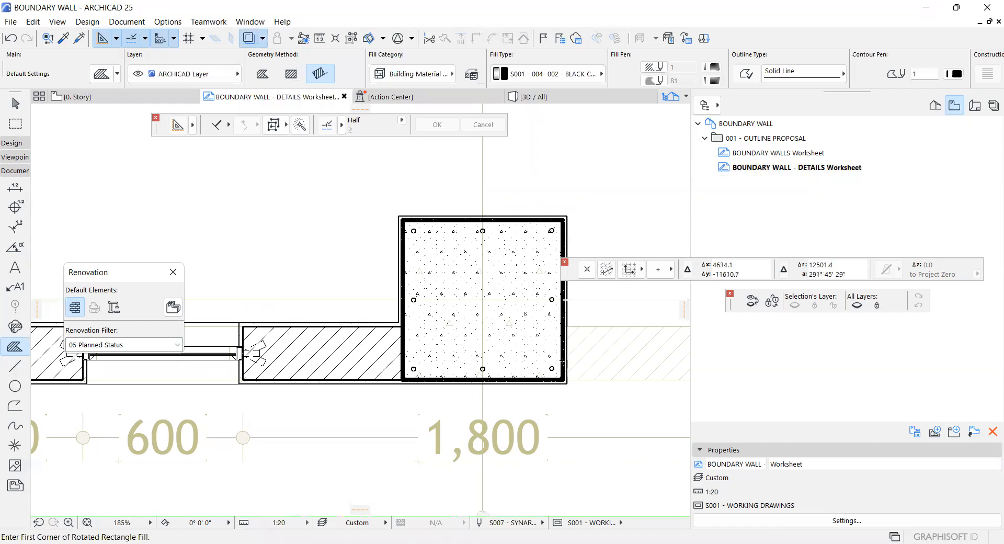
pyautogui.scroll(1, 559, 386)
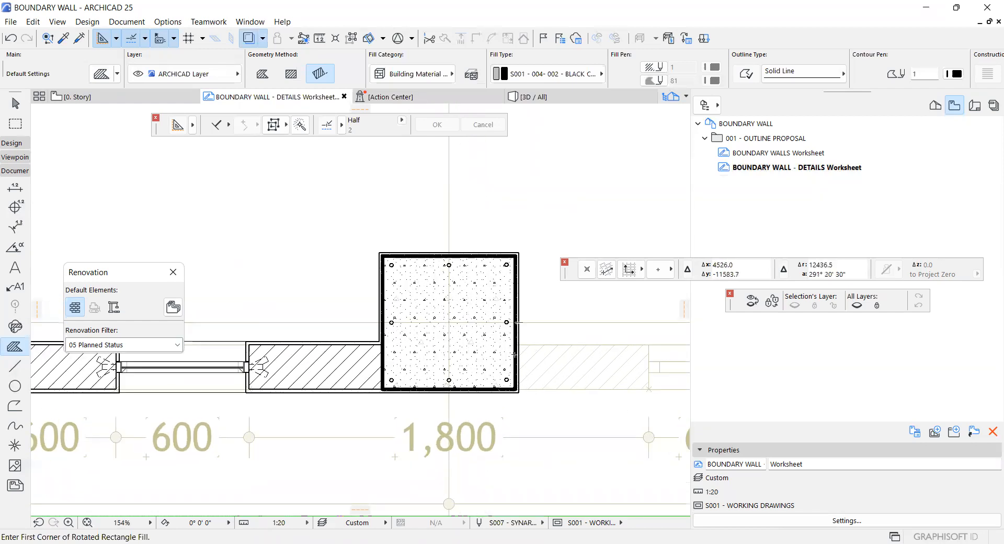
pyautogui.scroll(-4, 559, 386)
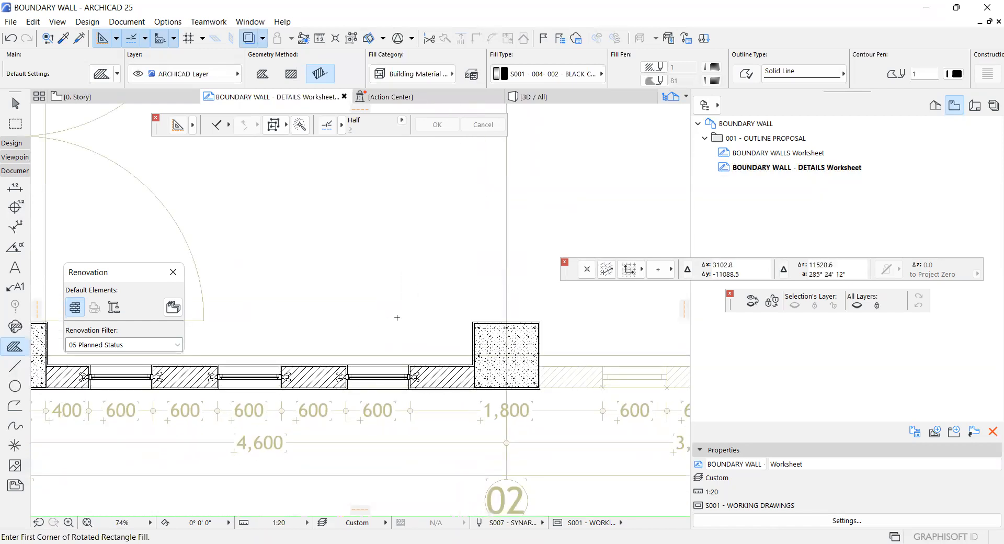
pyautogui.scroll(-2, 397, 337)
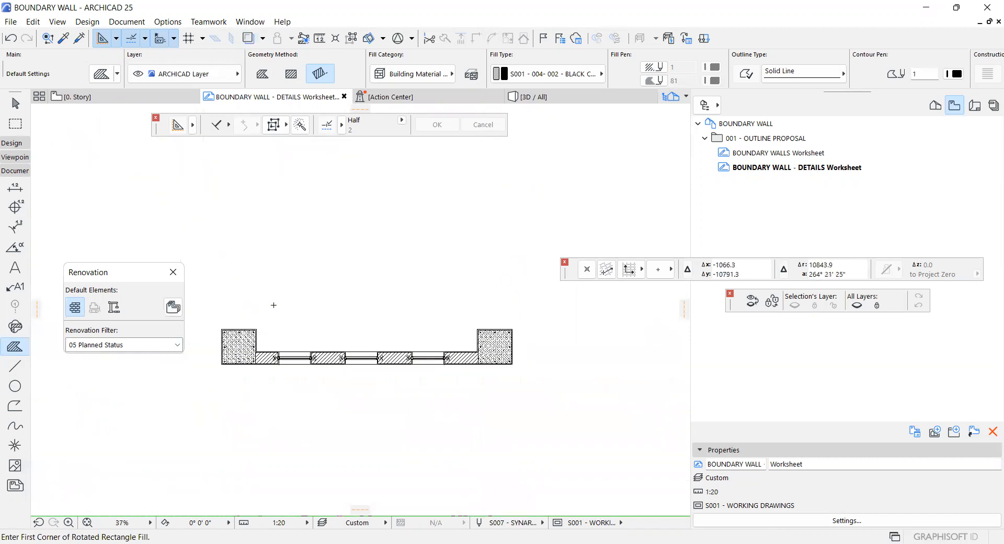
pyautogui.scroll(1, 274, 305)
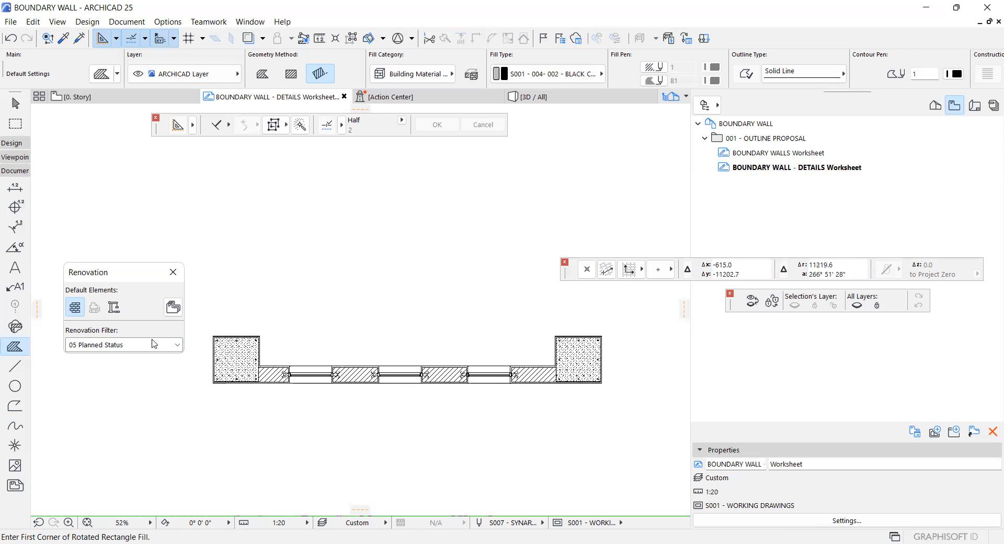
# Draw a long horizontal line above the wall detail and a vertical line crossing it beyond the end column
pyautogui.click(15, 366)
pyautogui.scroll(-2, 298, 315)
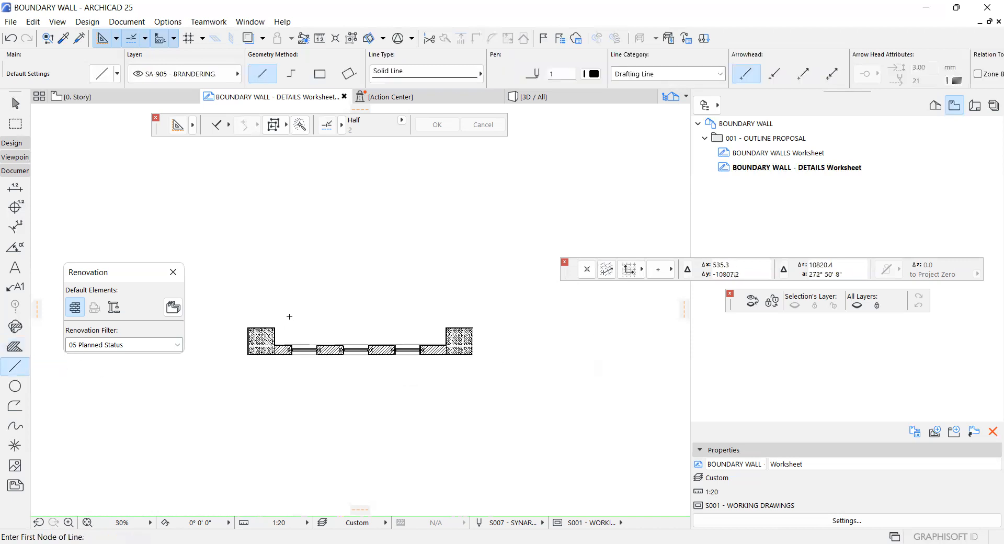
pyautogui.click(257, 303)
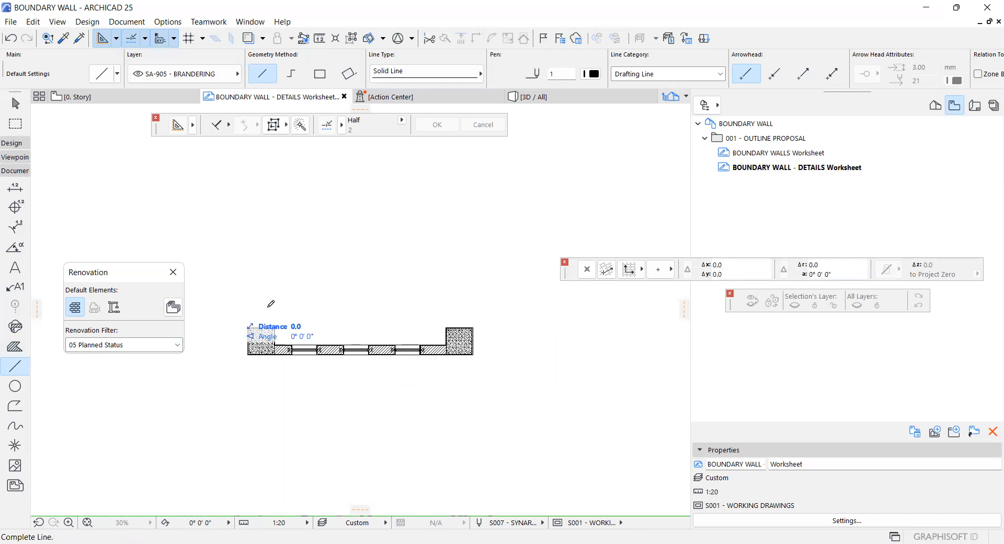
pyautogui.scroll(-2, 395, 325)
pyautogui.click(585, 316)
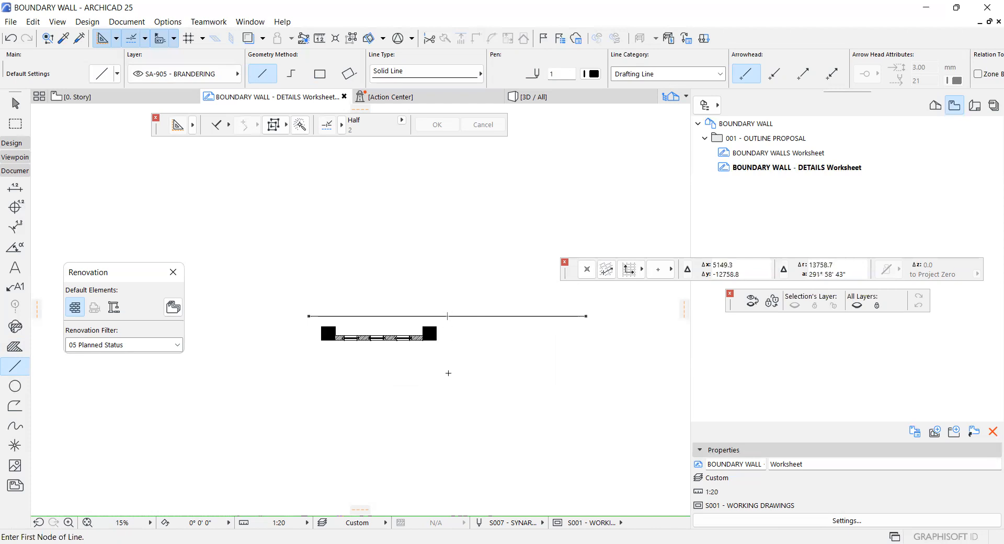
pyautogui.click(450, 400)
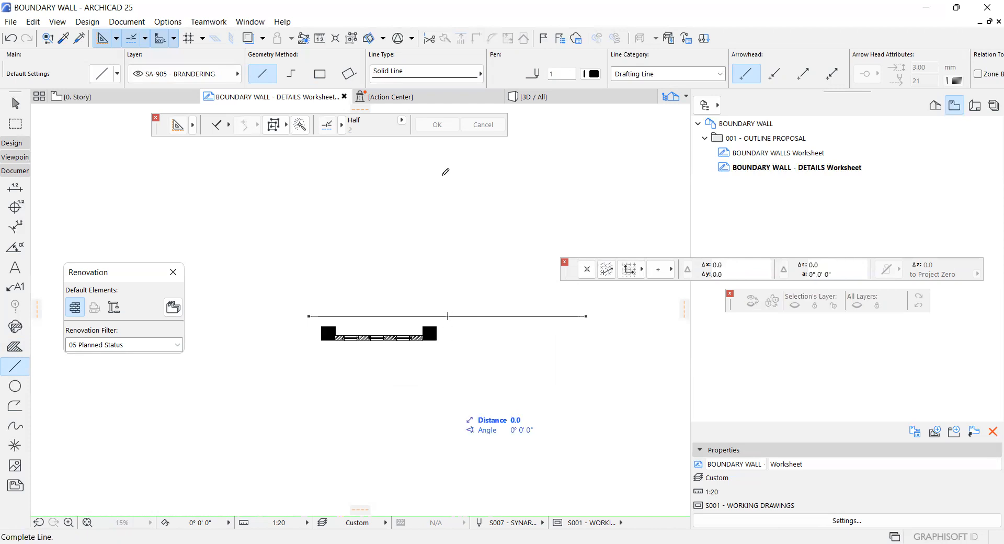
pyautogui.click(448, 175)
pyautogui.scroll(3, 439, 293)
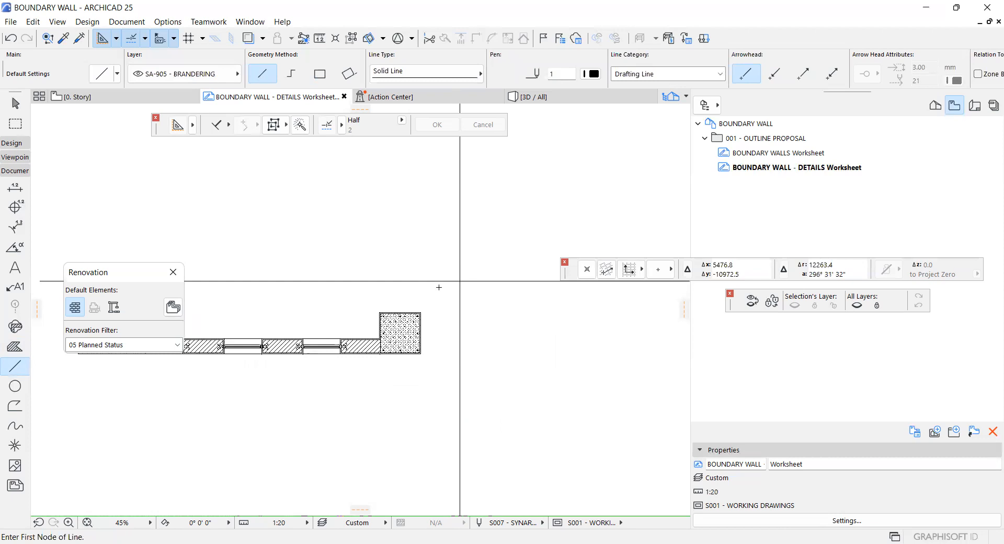
pyautogui.keyDown('shift'); pyautogui.click(441, 282); pyautogui.keyUp('shift')
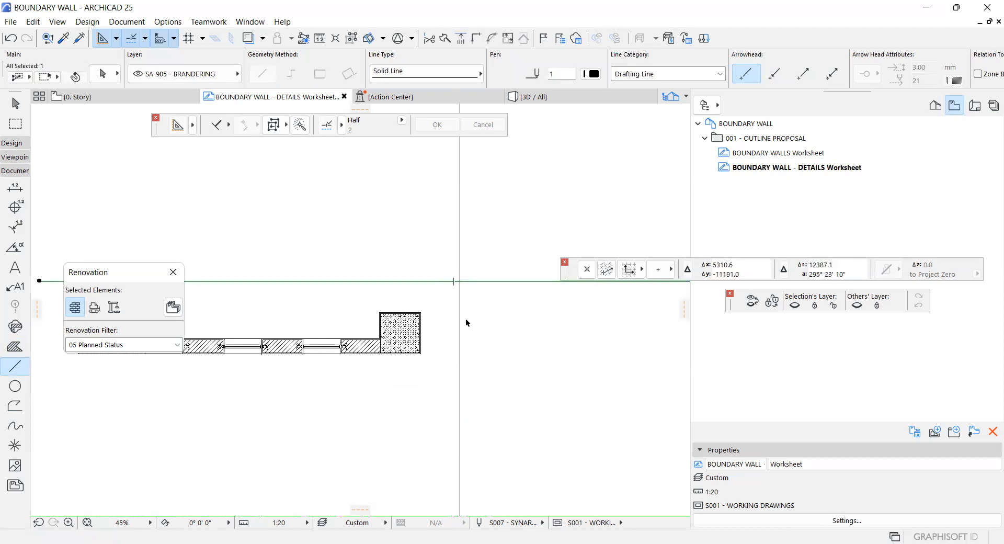
pyautogui.press('Escape')
# Place a text label reading "TOP VIEW" below the wall detail
pyautogui.scroll(-1, 507, 327)
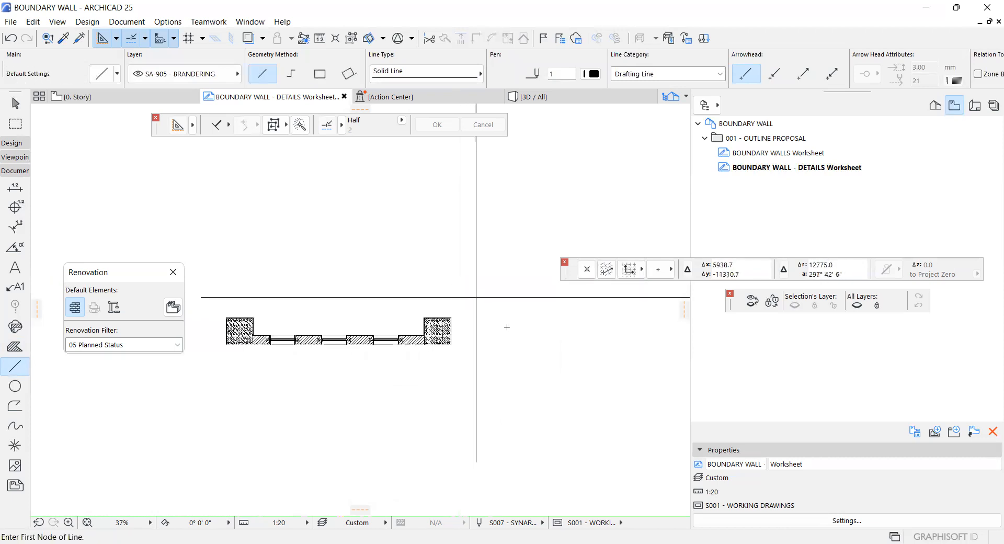
pyautogui.scroll(-2, 507, 327)
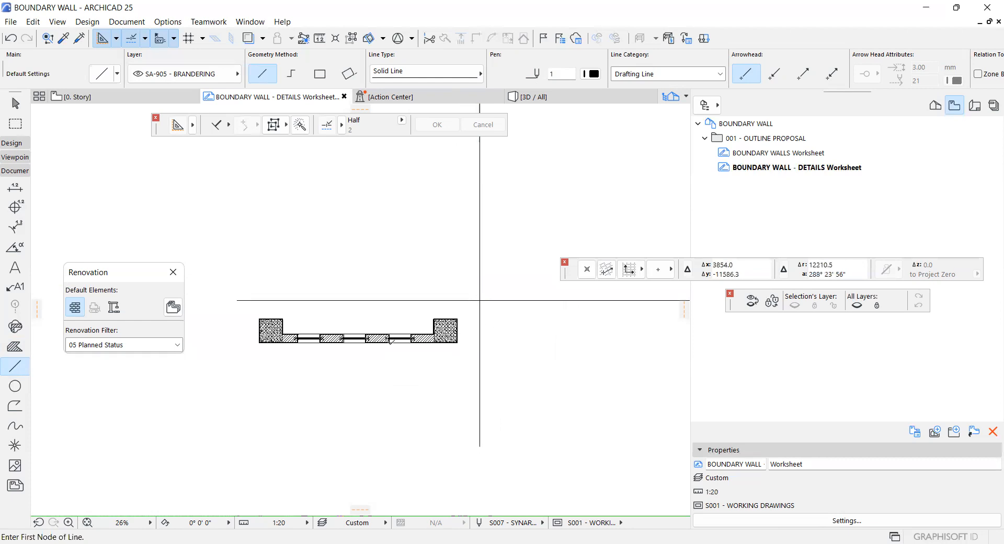
pyautogui.click(14, 267)
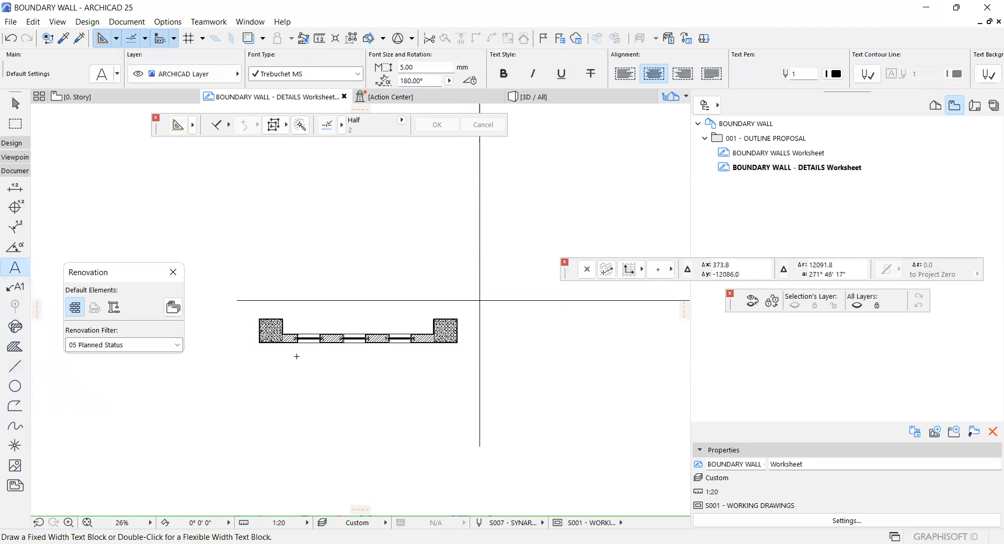
pyautogui.doubleClick(296, 356)
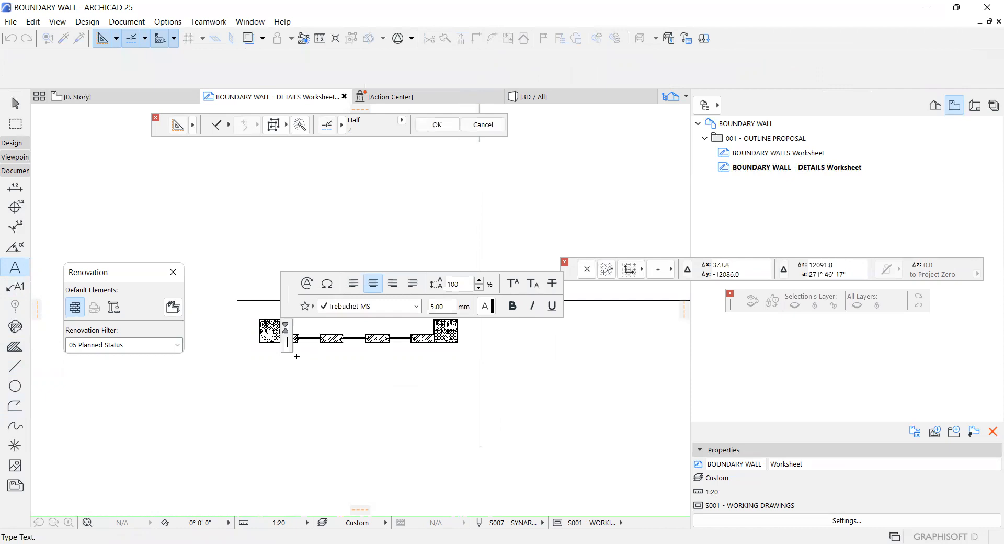
pyautogui.write('TOP VIEW')
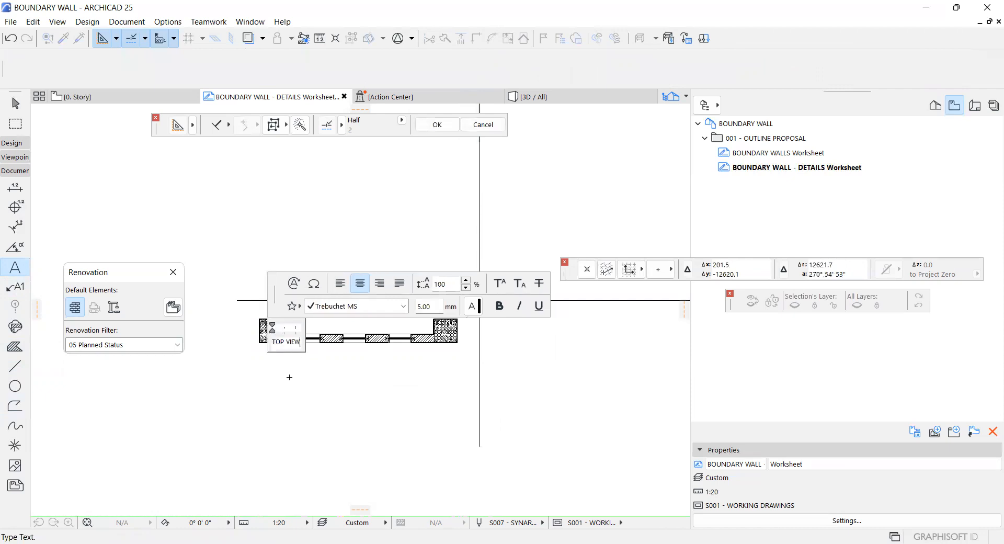
pyautogui.click(296, 357)
# Move the "TOP VIEW" label so it sits centred beneath the wall between the two columns
pyautogui.hotkey('ctrl', 'd')
pyautogui.click(297, 357)
pyautogui.click(360, 356)
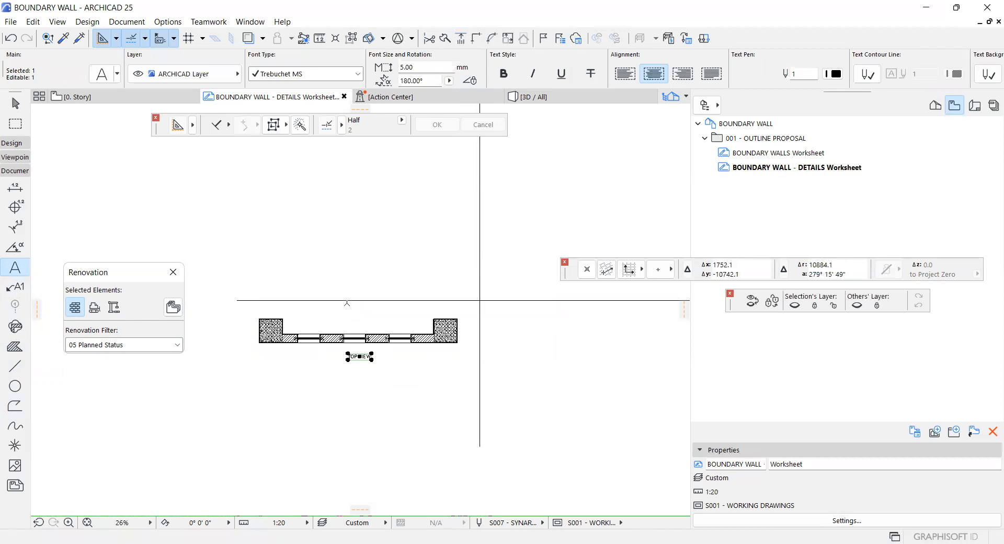
pyautogui.scroll(2, 356, 324)
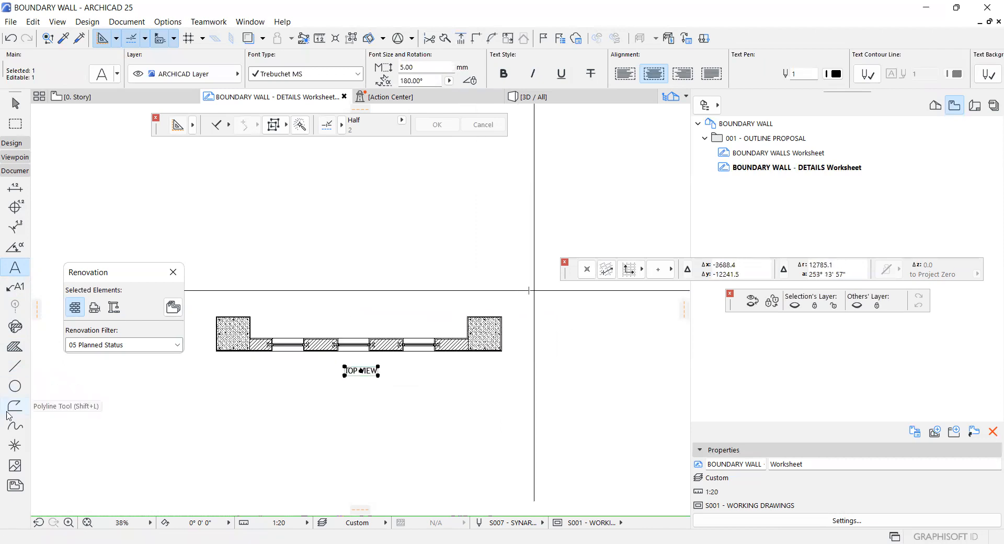
pyautogui.press('Escape')
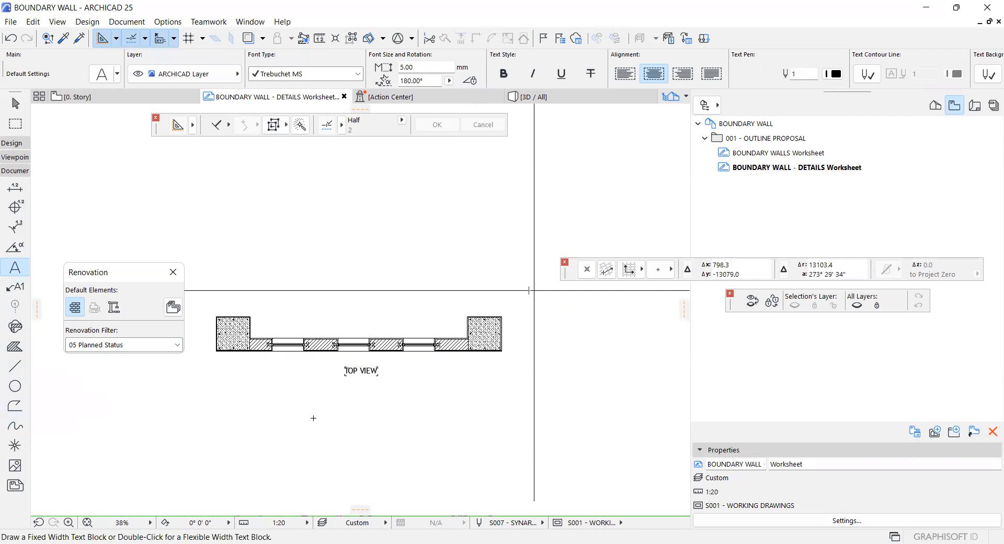
# Draw a diamond-shaped rotated rectangle fill below the "TOP VIEW" label
pyautogui.click(13, 354)
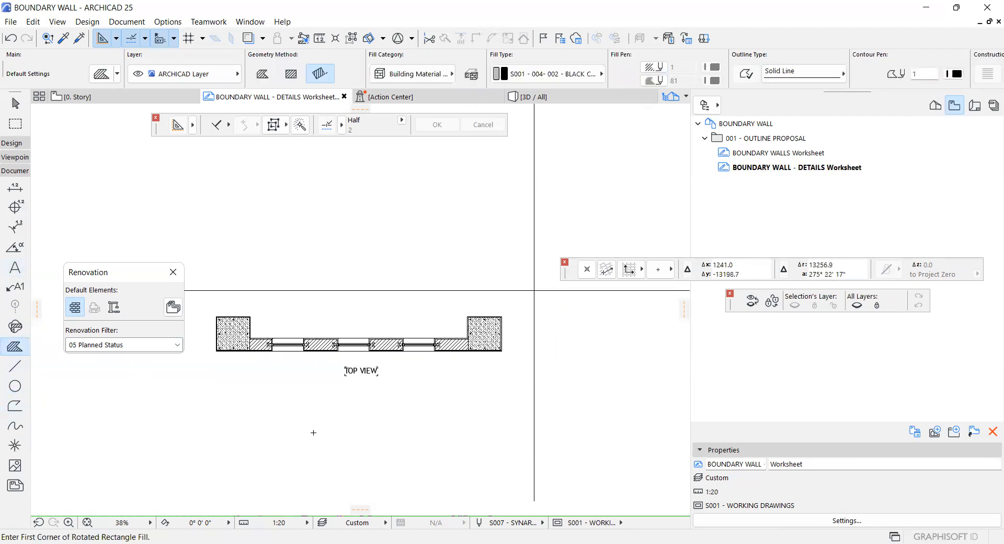
pyautogui.click(303, 438)
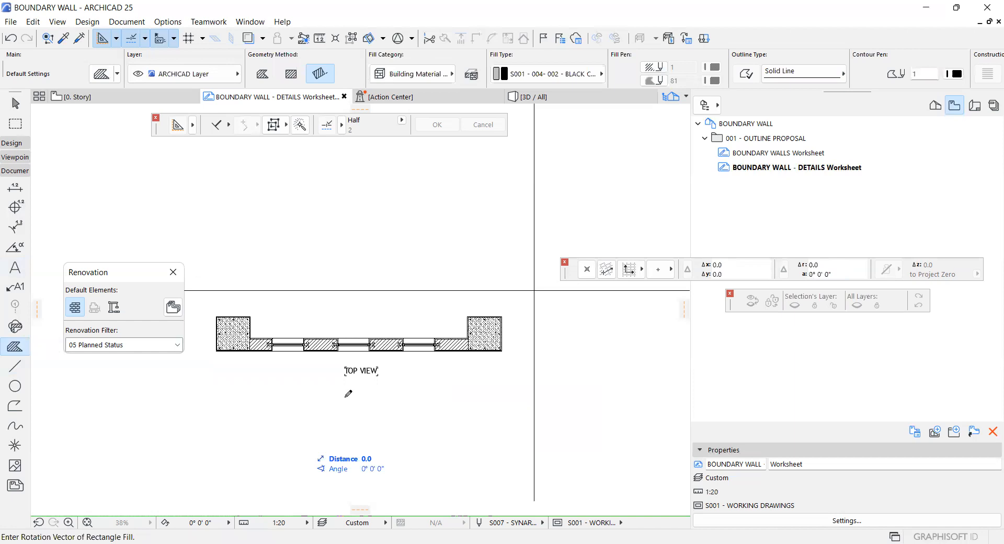
pyautogui.click(384, 436)
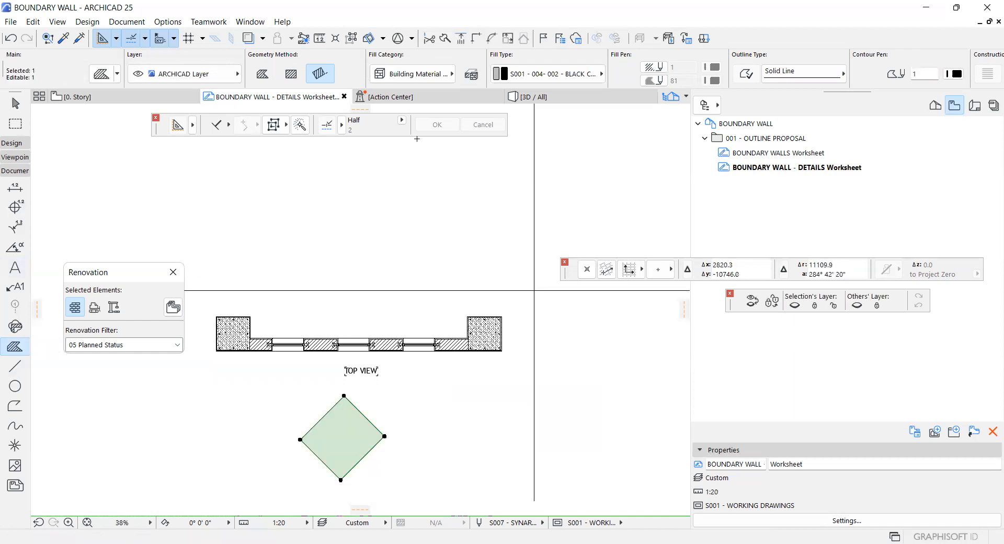
# Split the diamond fill along a horizontal line through its side corner and delete the lower half
pyautogui.click(31, 22)
pyautogui.moveTo(112, 313)
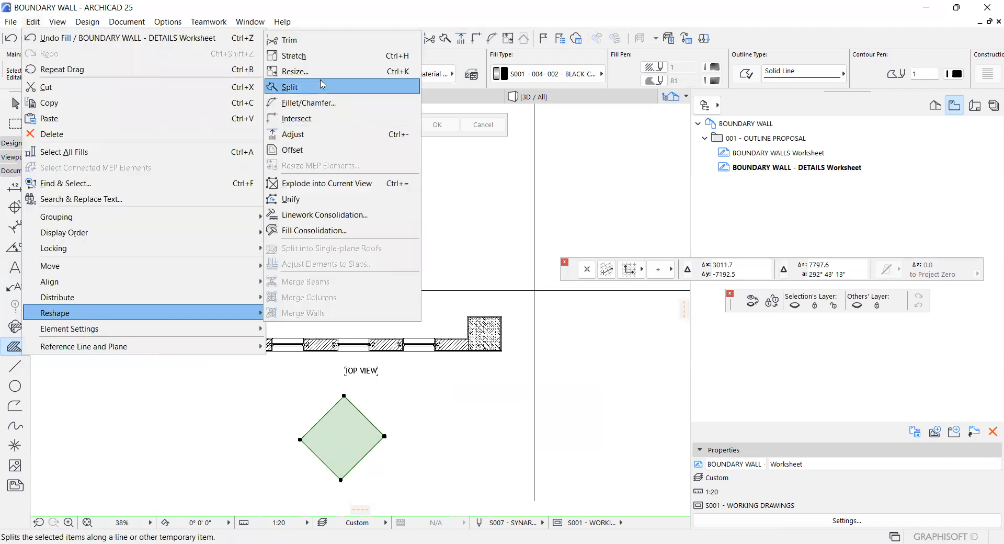
pyautogui.click(322, 85)
pyautogui.click(304, 437)
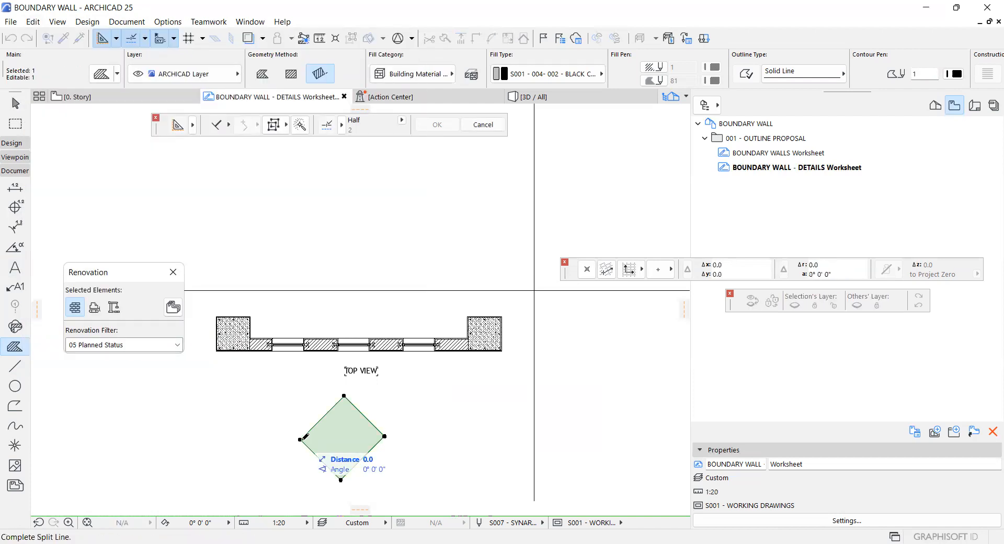
pyautogui.click(410, 435)
pyautogui.click(410, 464)
pyautogui.press('Delete')
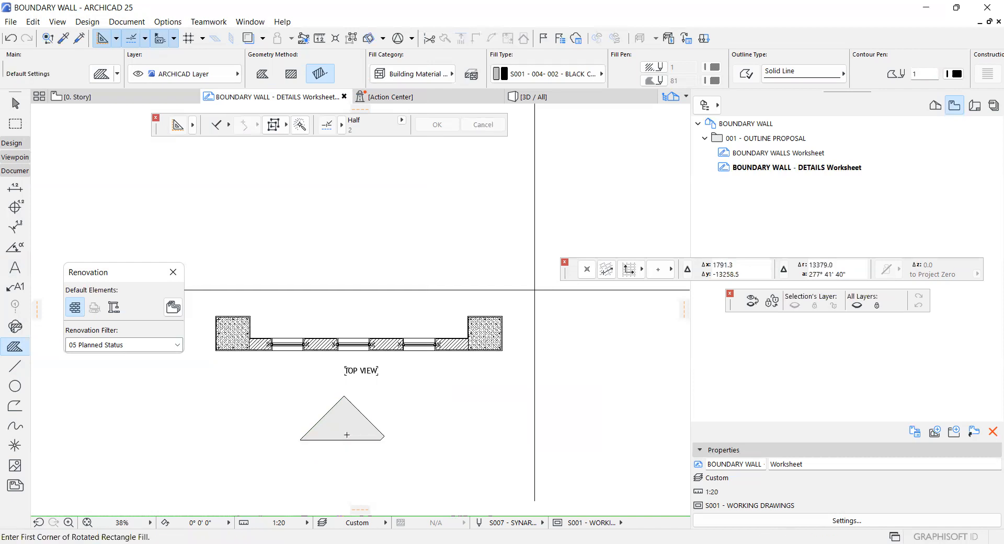
# Clean up the clipped corner of the remaining fill so it forms a clean three-point triangle
pyautogui.scroll(3, 348, 436)
pyautogui.keyDown('shift'); pyautogui.click(369, 445); pyautogui.keyUp('shift')
pyautogui.scroll(4, 416, 443)
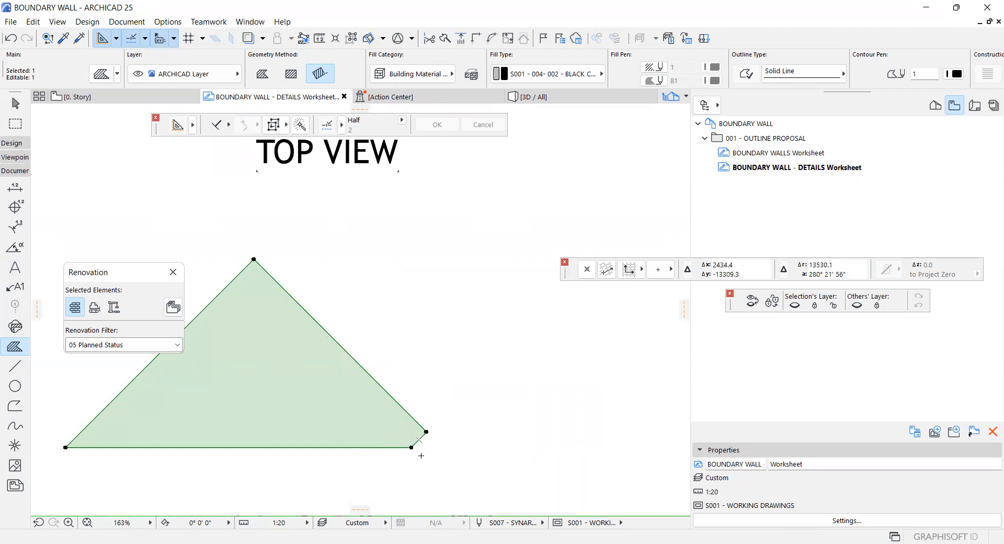
pyautogui.scroll(-7, 421, 456)
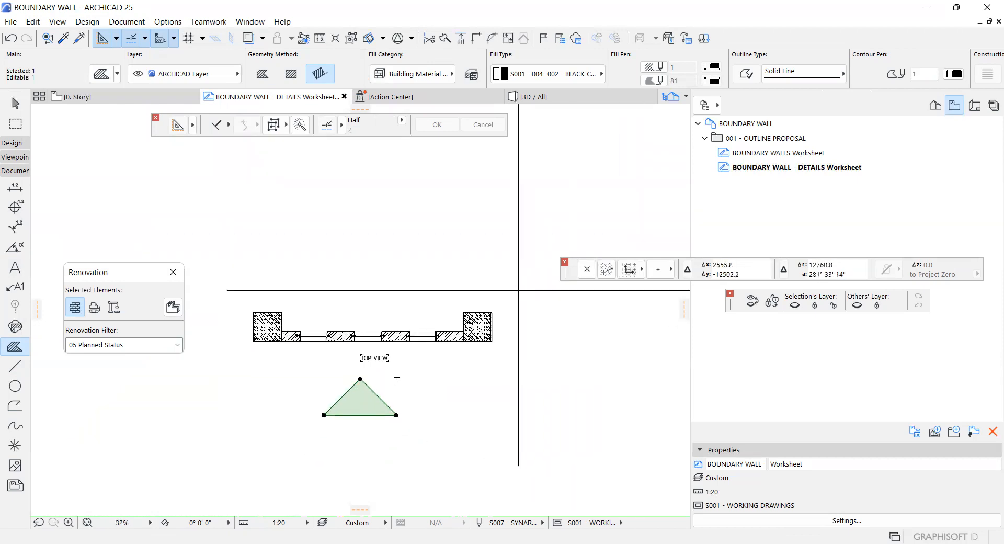
# Deselect the triangular fill below the top view and activate the Line tool
pyautogui.press('Escape')
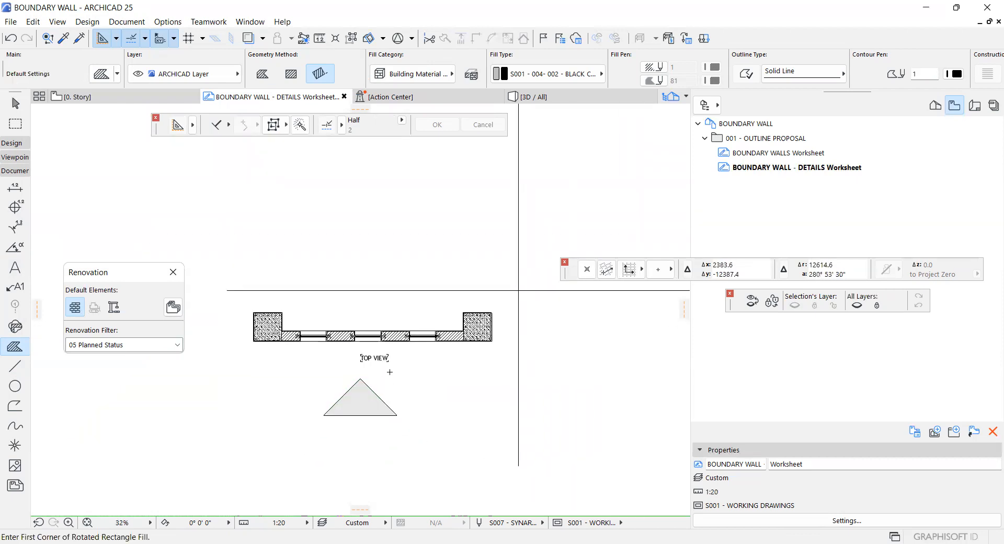
pyautogui.scroll(-2, 364, 379)
pyautogui.scroll(2, 343, 321)
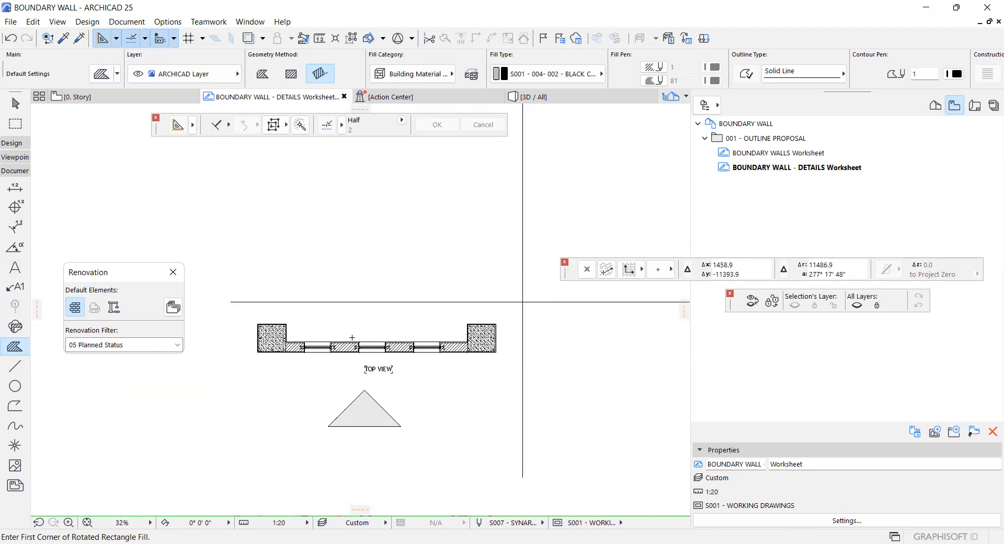
pyautogui.click(15, 366)
# Examine the left column and the adjoining wall sections in the top view
pyautogui.scroll(6, 284, 350)
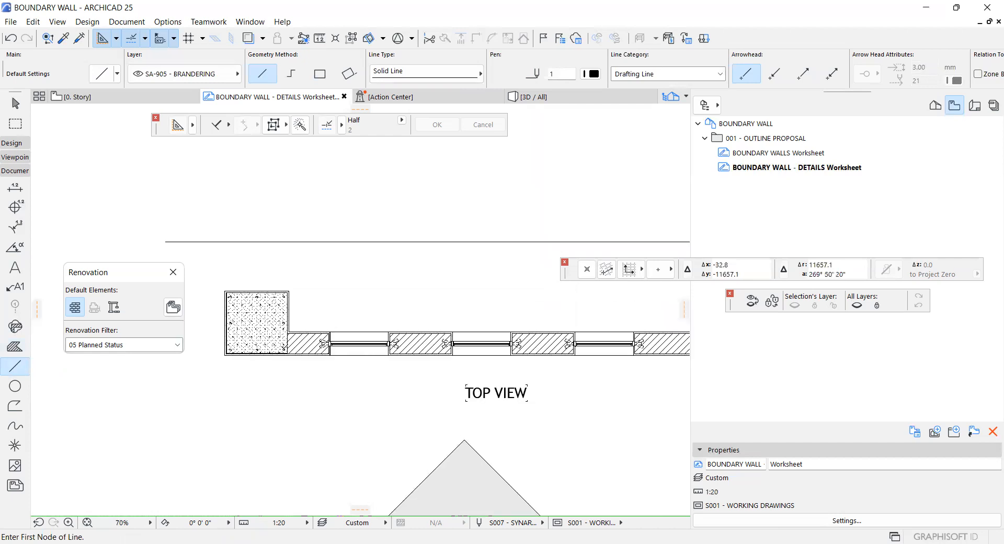
pyautogui.scroll(-3, 284, 348)
pyautogui.scroll(3, 284, 348)
pyautogui.scroll(-1, 314, 329)
pyautogui.scroll(-5, 313, 329)
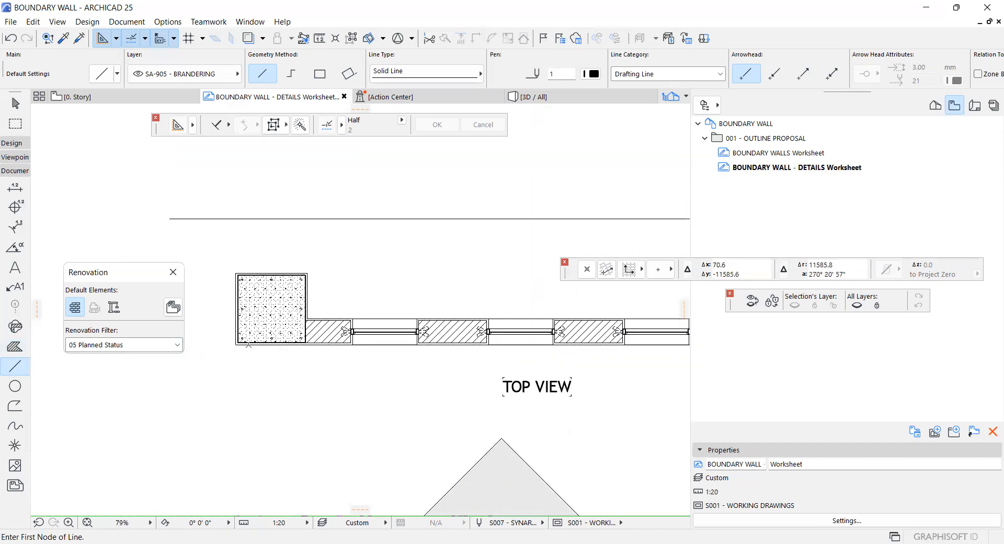
pyautogui.scroll(3, 392, 286)
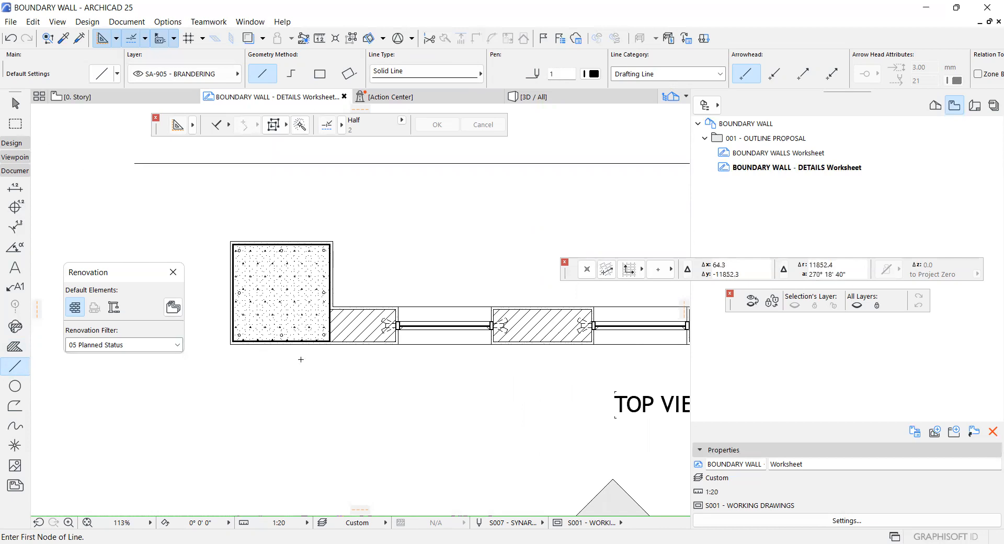
pyautogui.scroll(3, 302, 352)
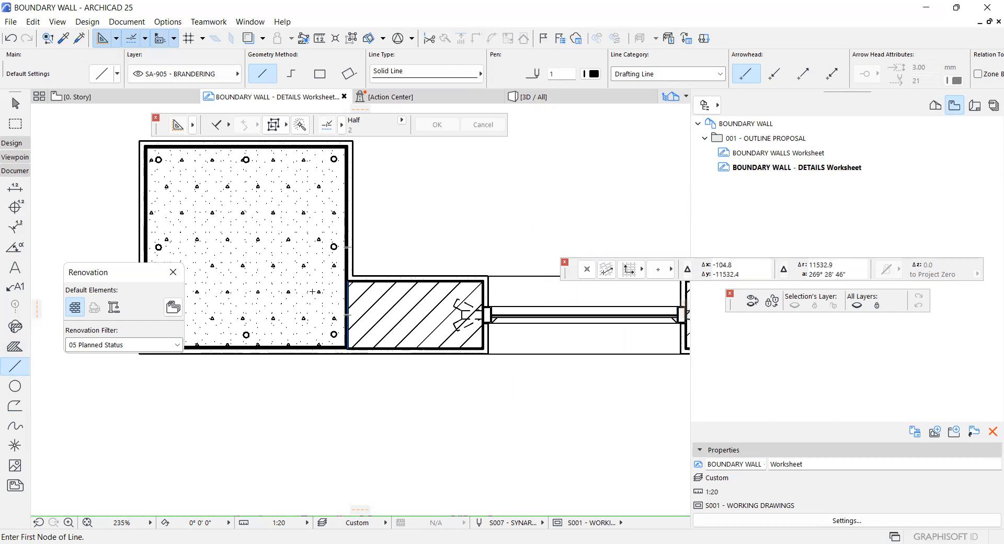
pyautogui.scroll(-3, 310, 299)
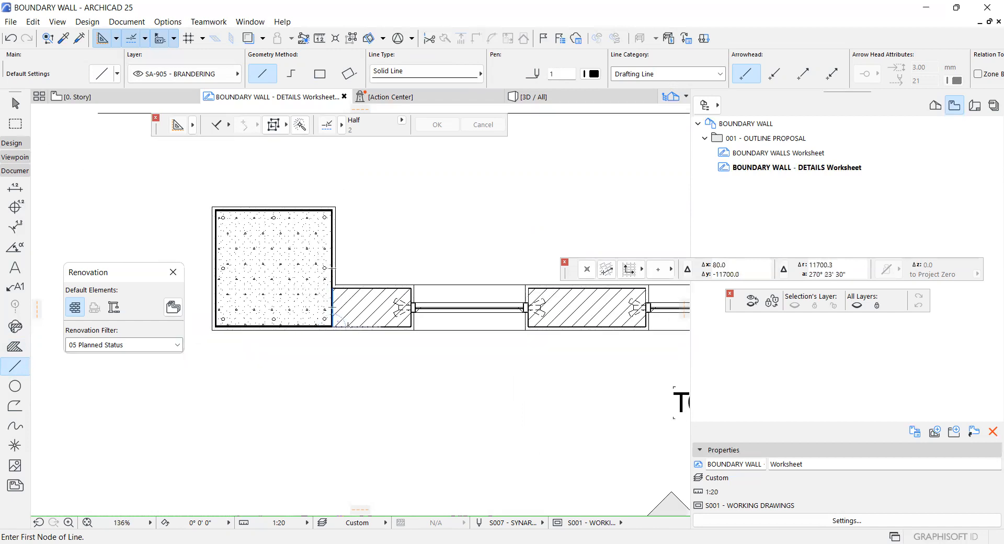
pyautogui.scroll(-2, 325, 328)
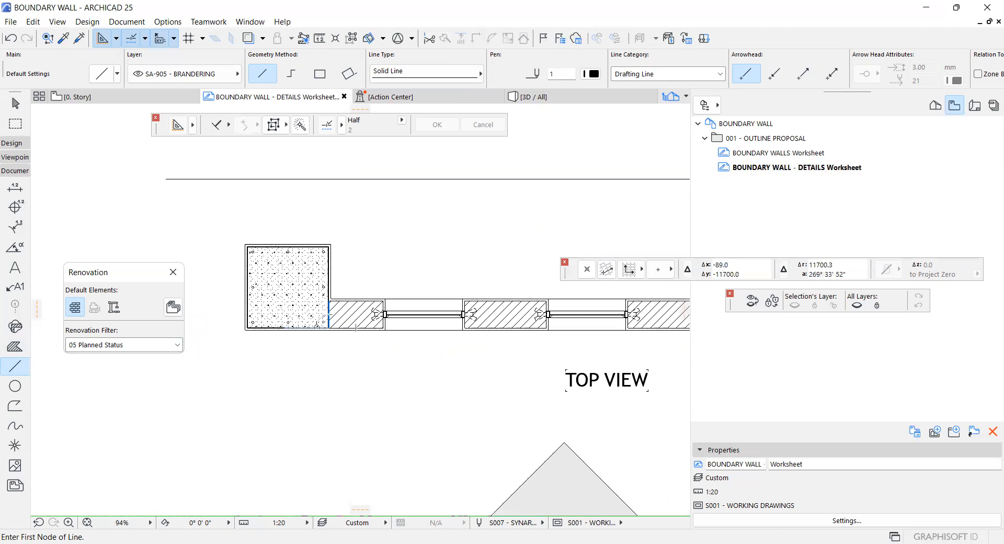
pyautogui.scroll(2, 282, 340)
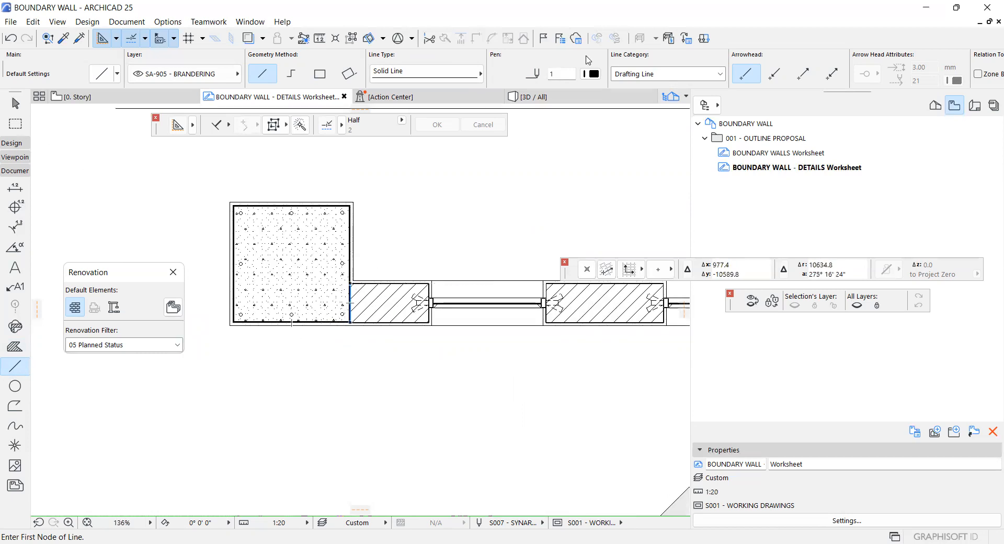
# Draw a vertical projection line with pen 101 upward from the left column's lower outer corner in the top view
pyautogui.click(593, 74)
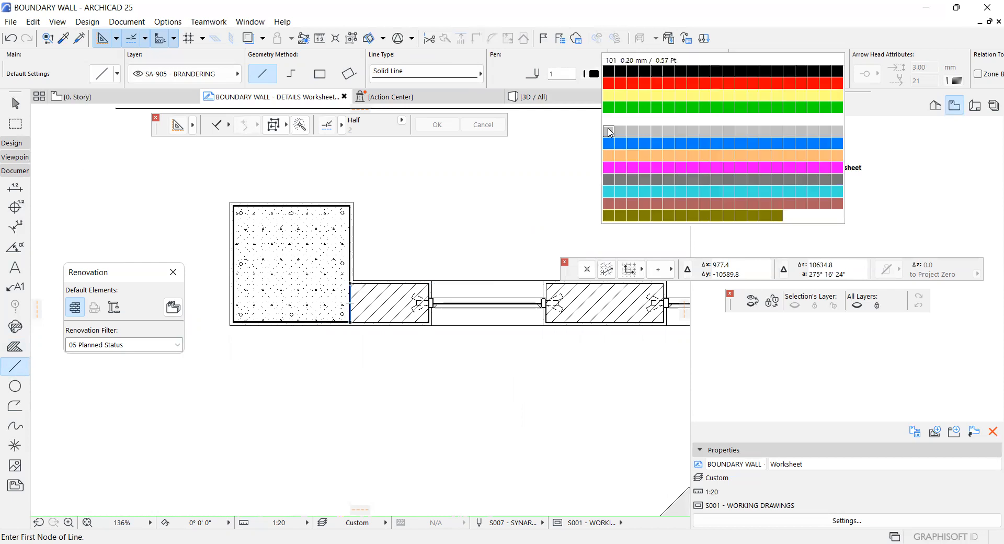
pyautogui.click(608, 129)
pyautogui.scroll(-2, 360, 366)
pyautogui.scroll(1, 290, 345)
pyautogui.scroll(10, 289, 344)
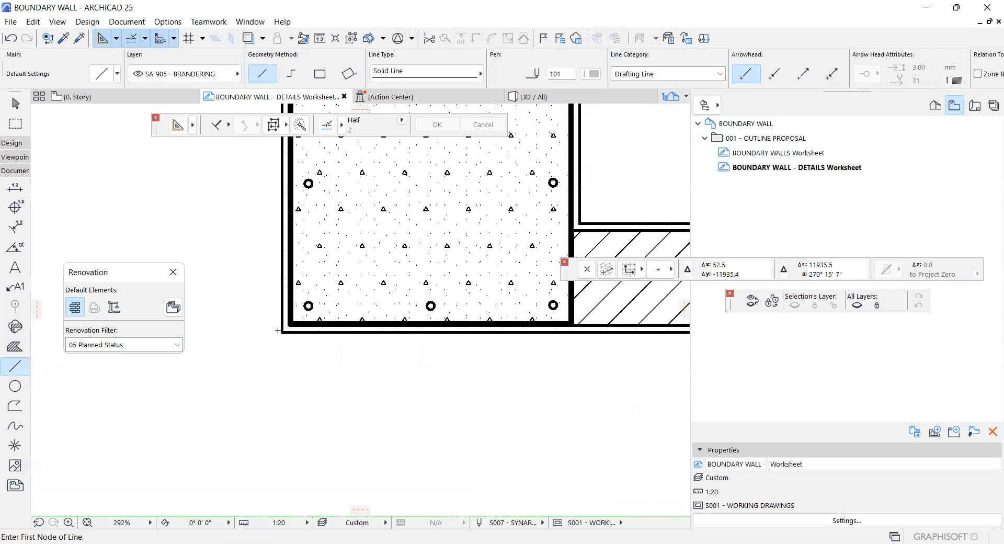
pyautogui.rightClick(281, 366)
pyautogui.click(320, 411)
pyautogui.scroll(12, 298, 343)
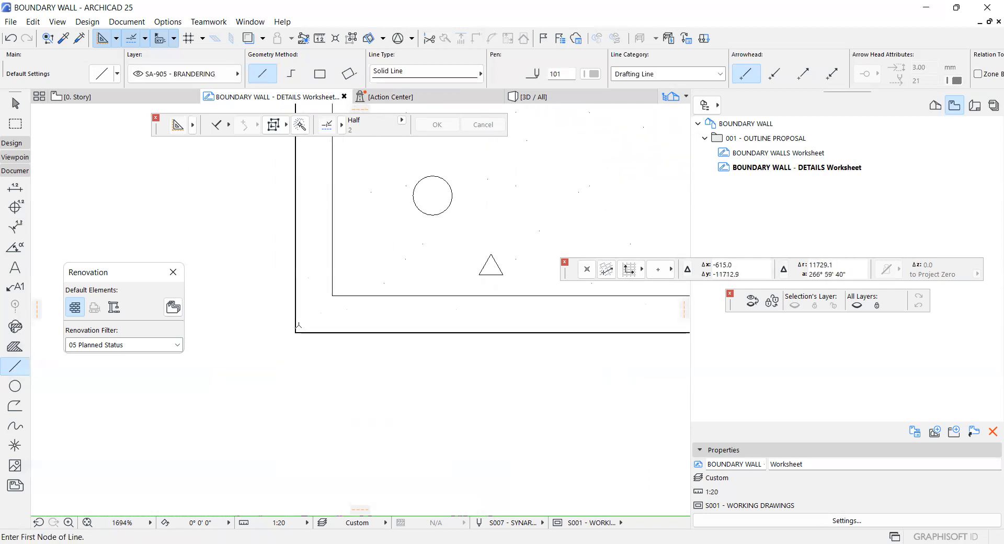
pyautogui.click(299, 344)
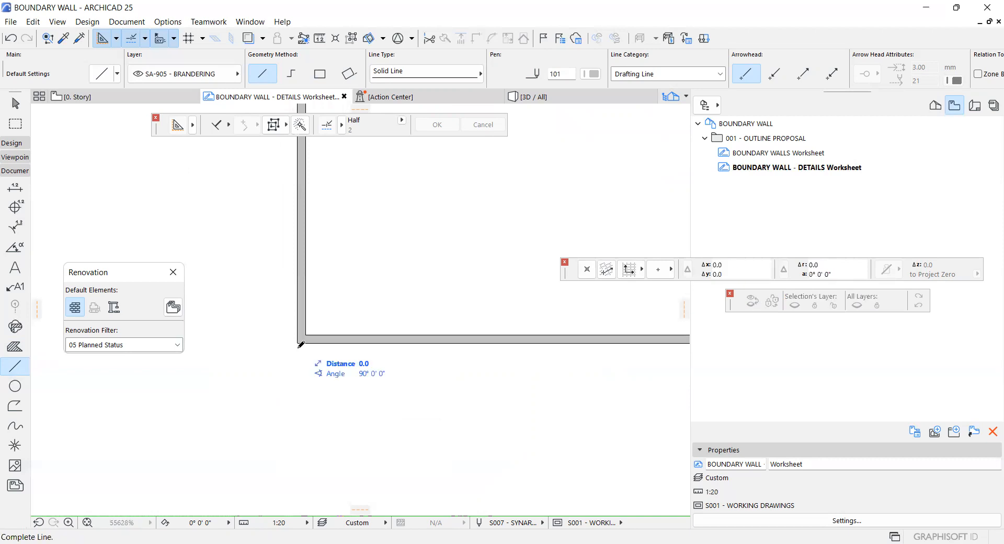
pyautogui.scroll(-12, 282, 404)
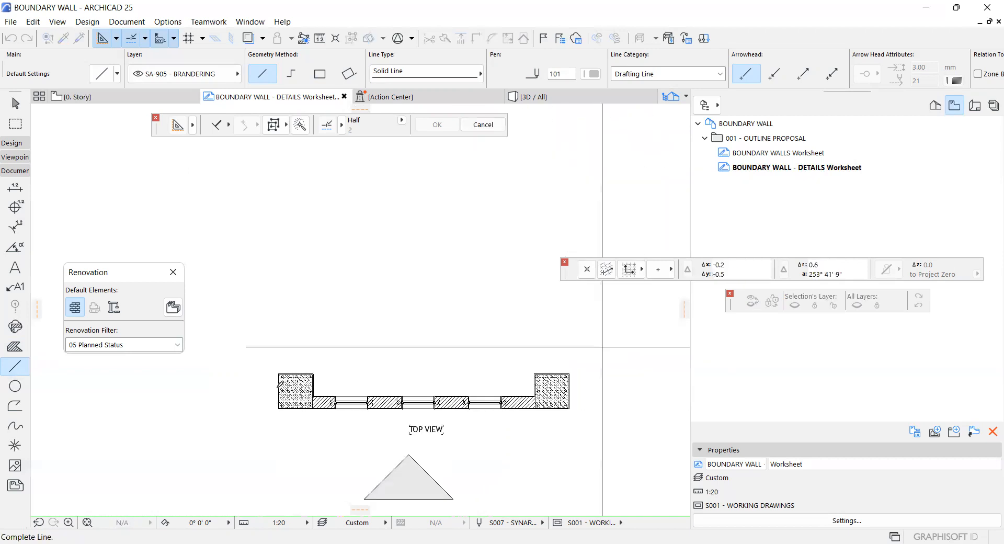
pyautogui.click(279, 204)
# Draw a vertical projection line upward from the left edge of the first wall opening
pyautogui.scroll(12, 358, 421)
pyautogui.scroll(8, 359, 421)
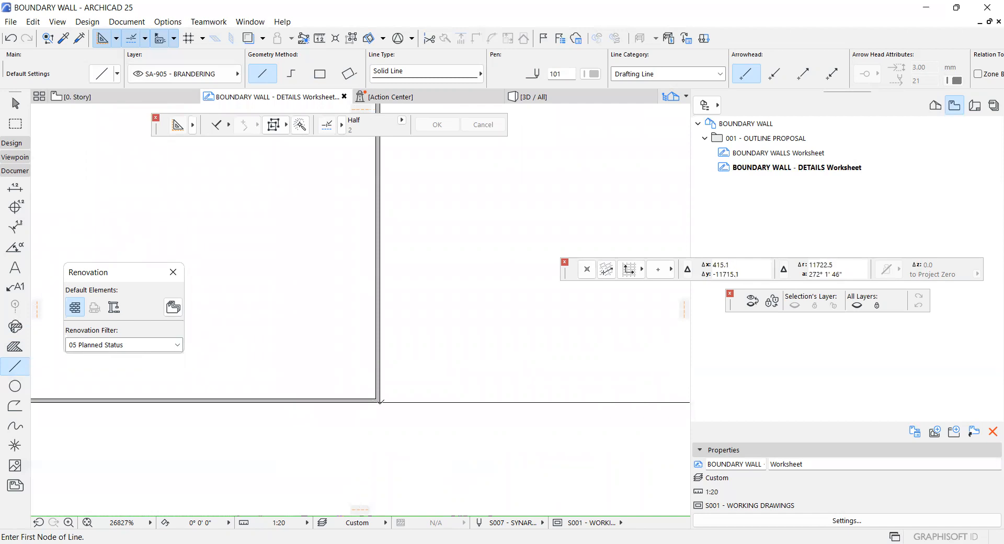
pyautogui.click(380, 402)
pyautogui.scroll(-10, 330, 437)
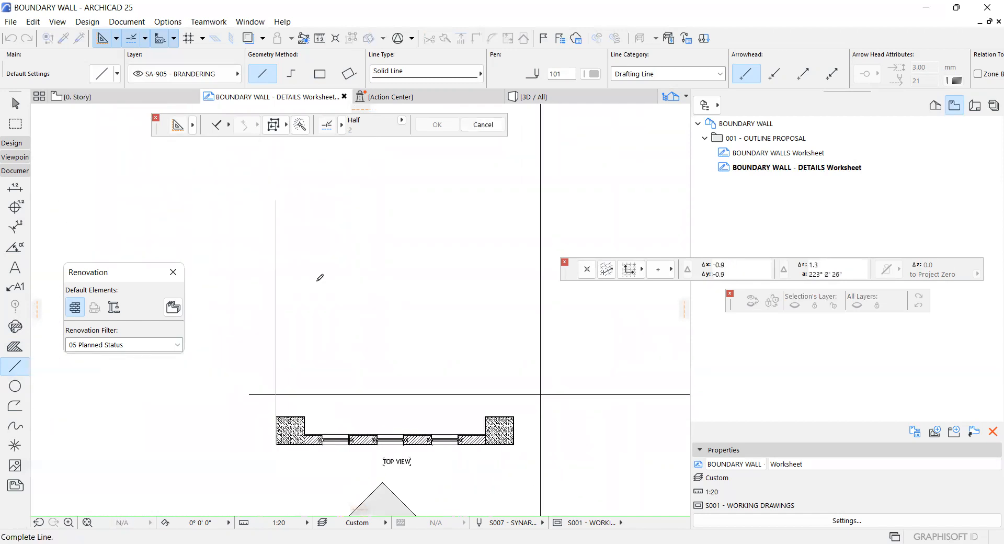
pyautogui.click(321, 196)
# Draw a vertical projection line upward from the right edge of the first wall opening
pyautogui.scroll(6, 351, 382)
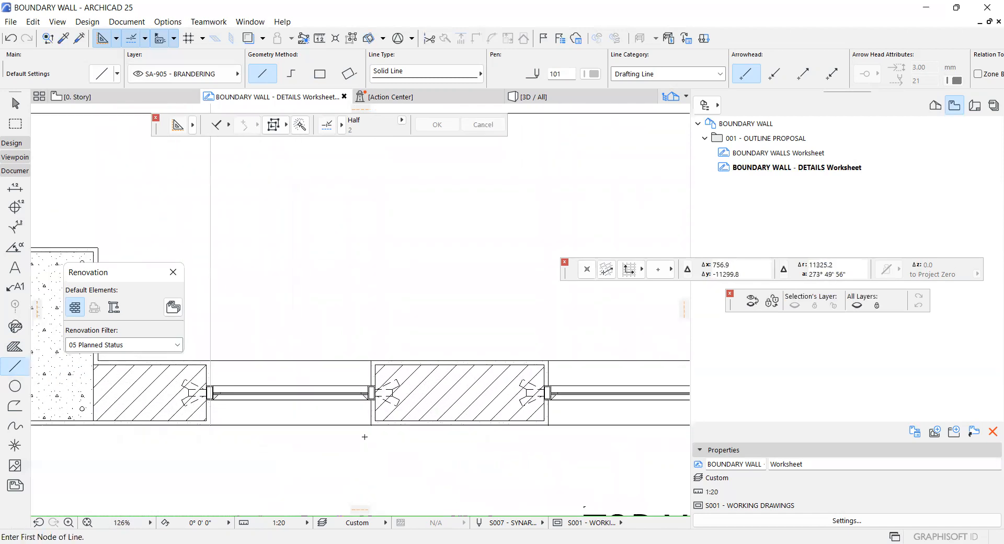
pyautogui.scroll(10, 351, 382)
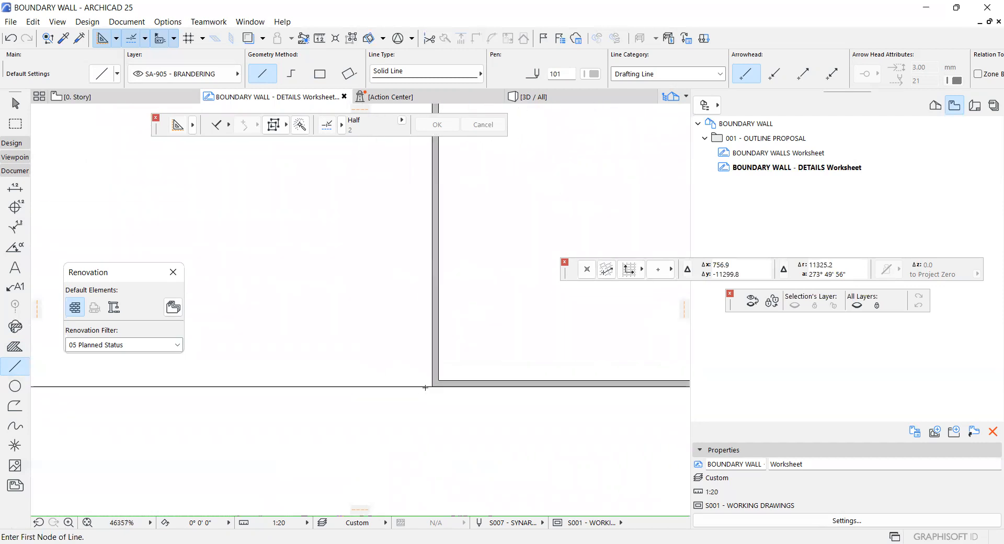
pyautogui.click(432, 383)
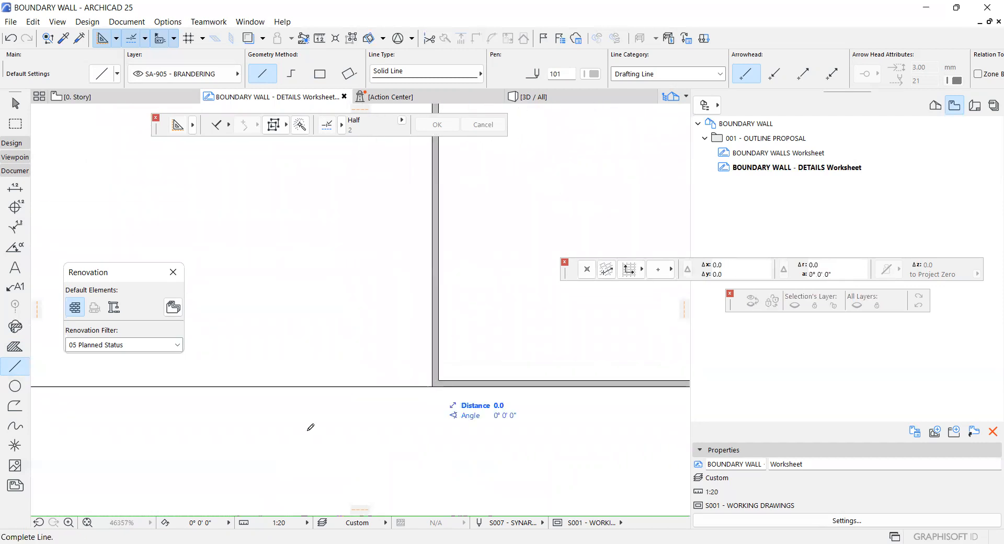
pyautogui.scroll(-10, 310, 428)
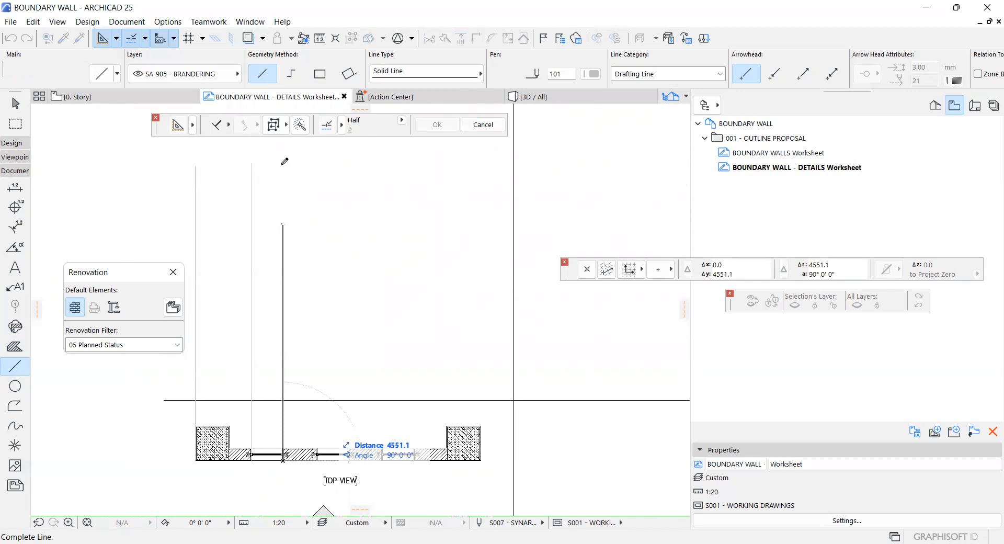
pyautogui.click(330, 343)
# Draw a vertical projection line upward from the left edge of the middle wall opening
pyautogui.scroll(6, 339, 456)
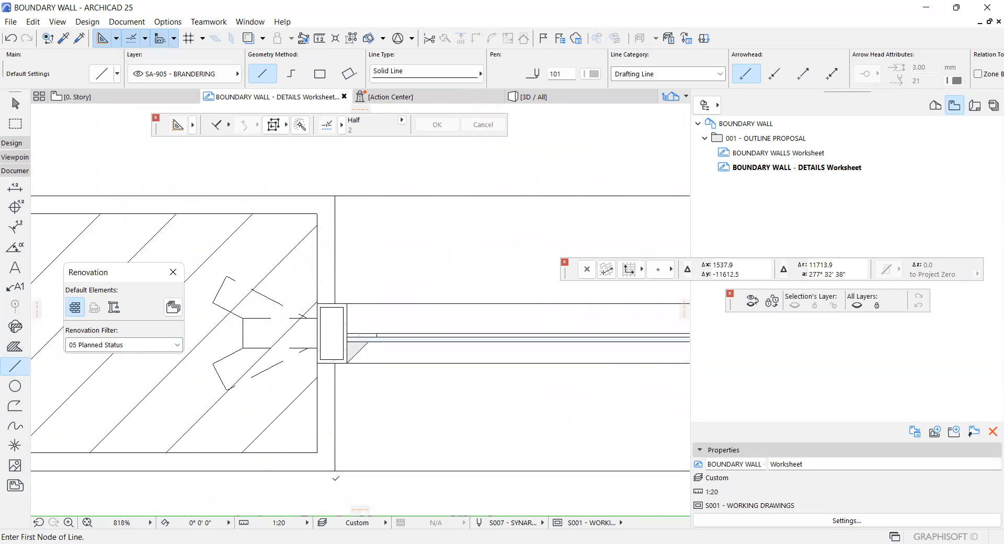
pyautogui.scroll(7, 335, 447)
pyautogui.click(328, 361)
pyautogui.scroll(-8, 316, 426)
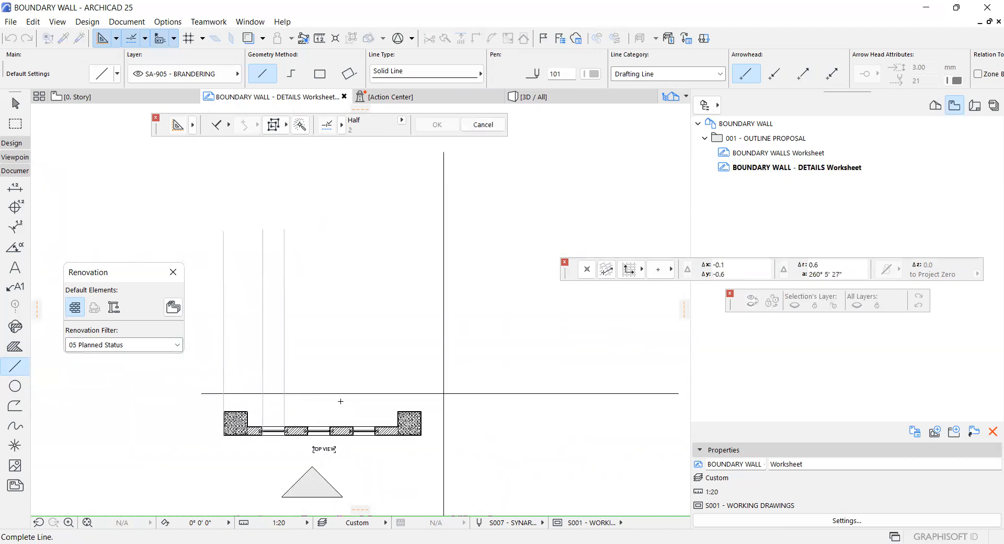
pyautogui.click(340, 401)
# Draw a vertical projection line upward from the right edge of the middle wall opening
pyautogui.scroll(8, 330, 403)
pyautogui.scroll(7, 329, 404)
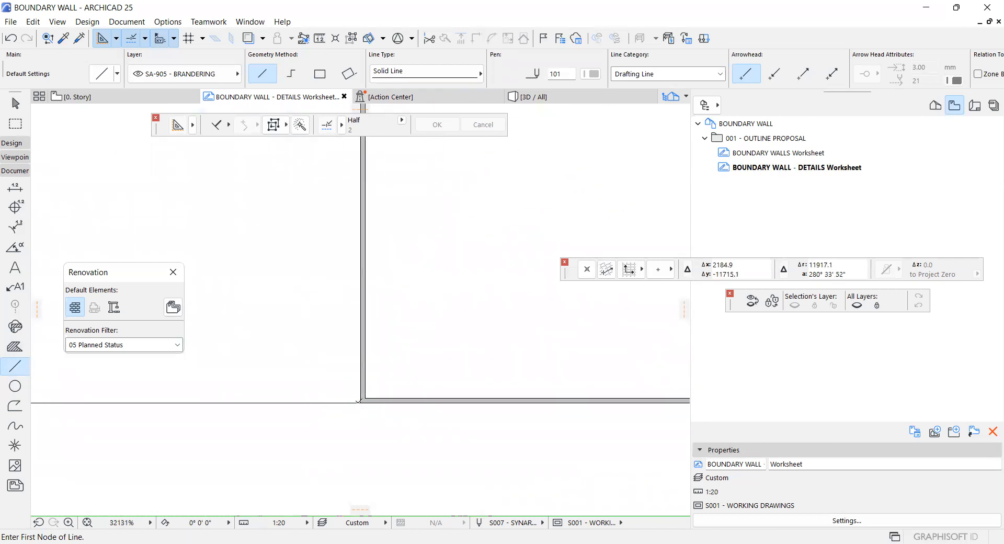
pyautogui.click(358, 401)
pyautogui.scroll(-10, 316, 437)
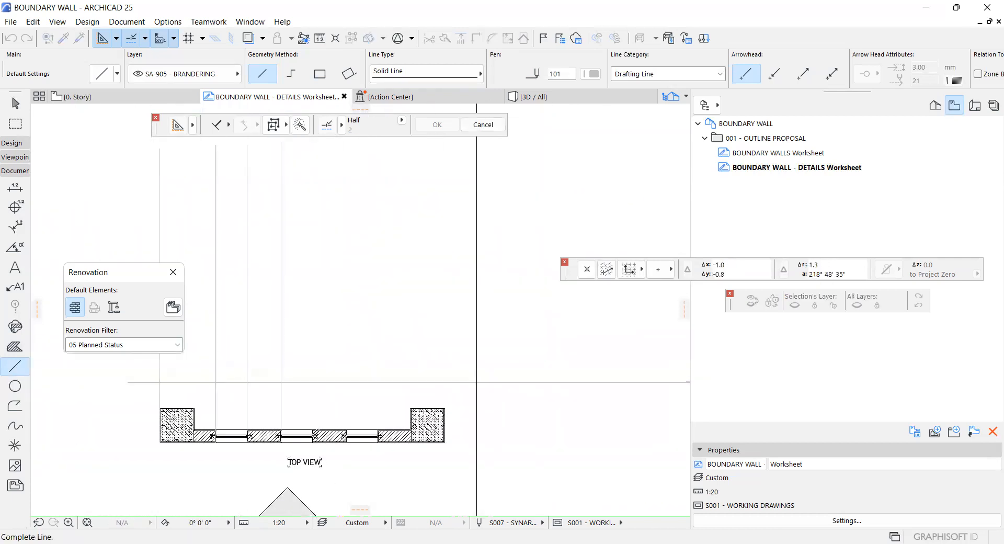
pyautogui.click(313, 145)
# Draw a vertical projection line upward from the left edge of the third wall opening
pyautogui.scroll(9, 344, 445)
pyautogui.scroll(9, 336, 432)
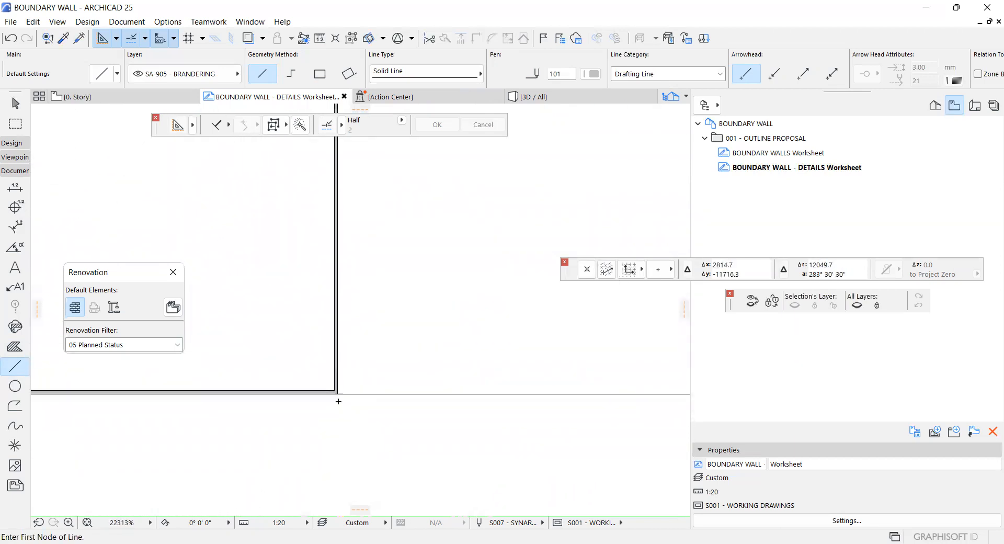
pyautogui.click(340, 404)
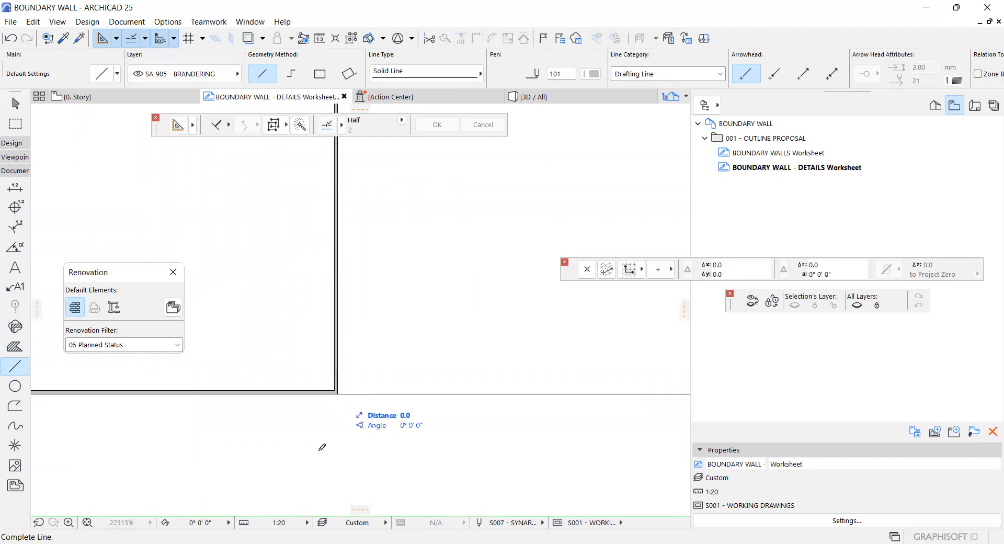
pyautogui.scroll(-9, 322, 447)
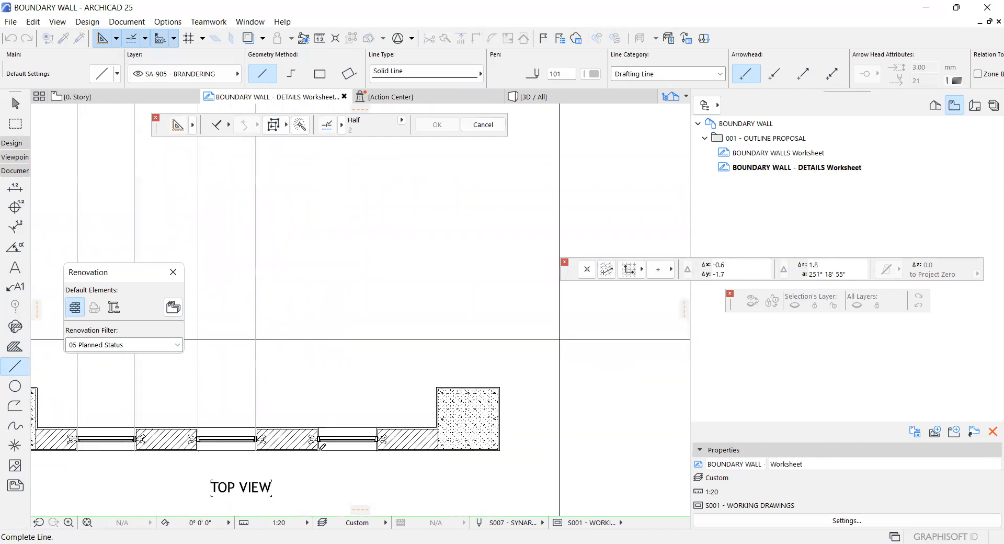
pyautogui.click(316, 258)
# Draw a vertical projection line upward from the right edge of the third wall opening
pyautogui.scroll(14, 340, 456)
pyautogui.scroll(15, 298, 381)
pyautogui.click(324, 344)
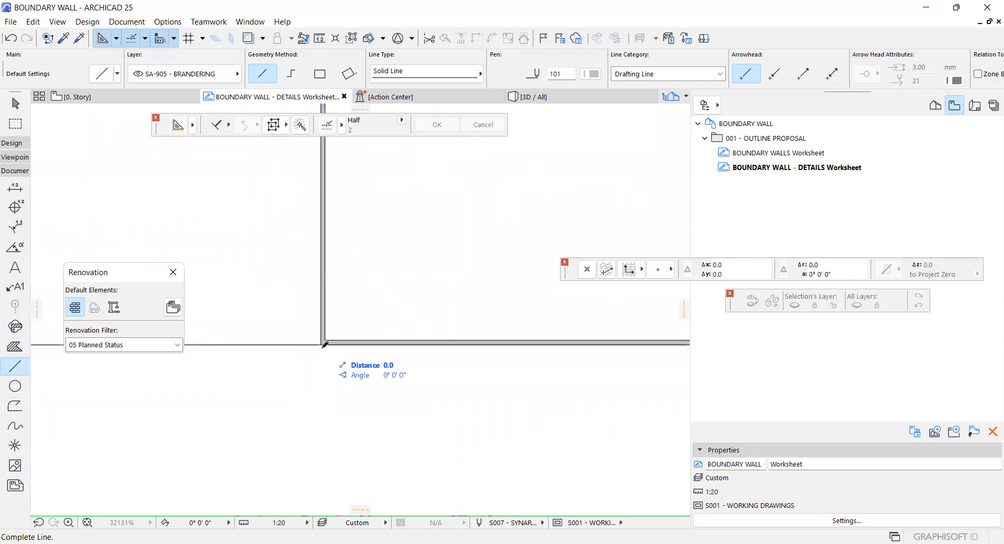
pyautogui.scroll(-14, 315, 450)
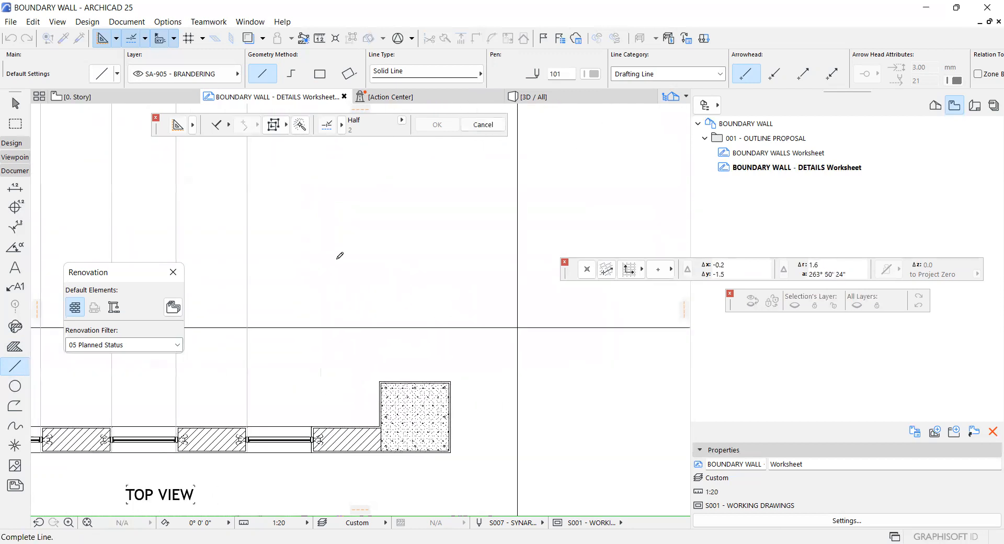
pyautogui.click(363, 240)
# Draw a vertical projection line upward from the right column's lower outer corner in the top view
pyautogui.moveTo(452, 478); pyautogui.dragTo(343, 423, button='middle')
pyautogui.scroll(16, 343, 424)
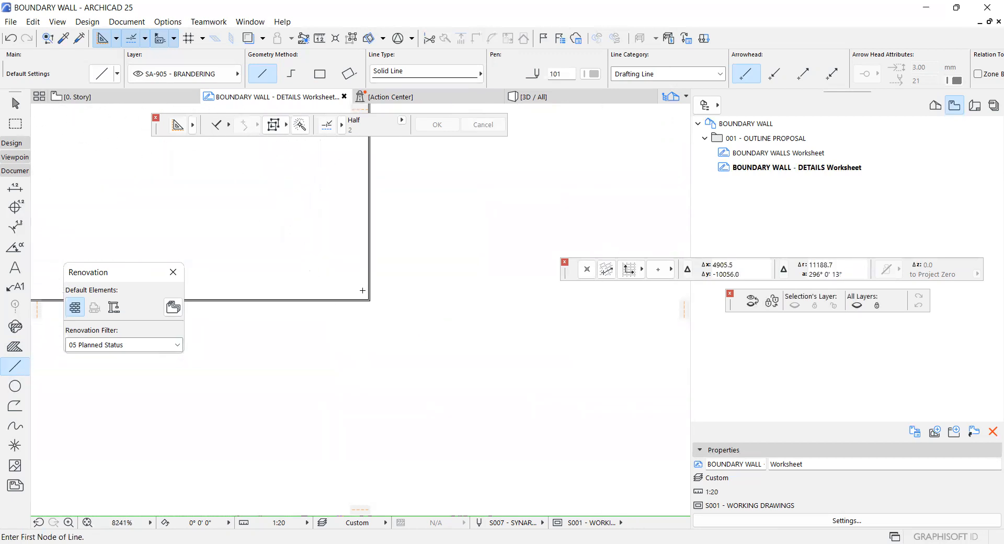
pyautogui.scroll(7, 363, 290)
pyautogui.click(389, 314)
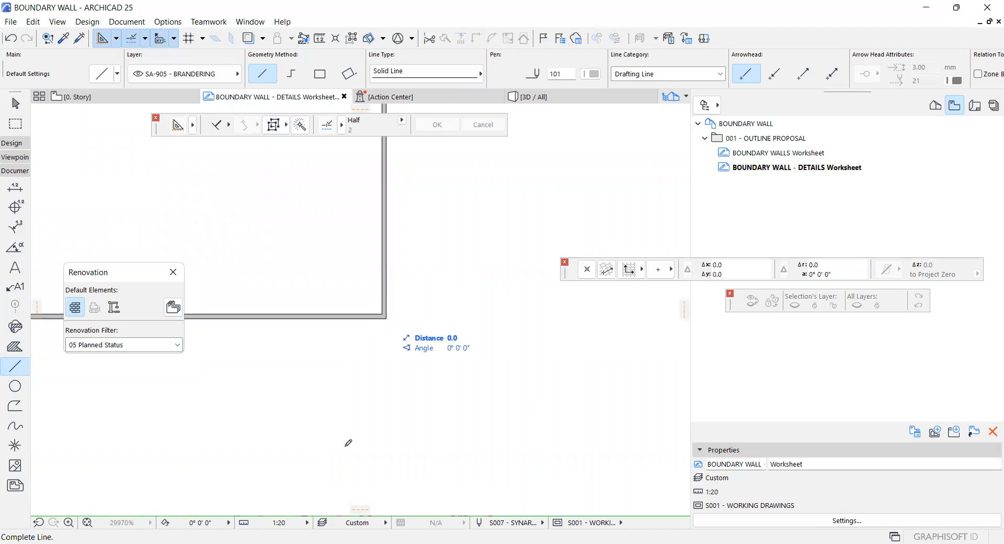
pyautogui.scroll(-12, 348, 443)
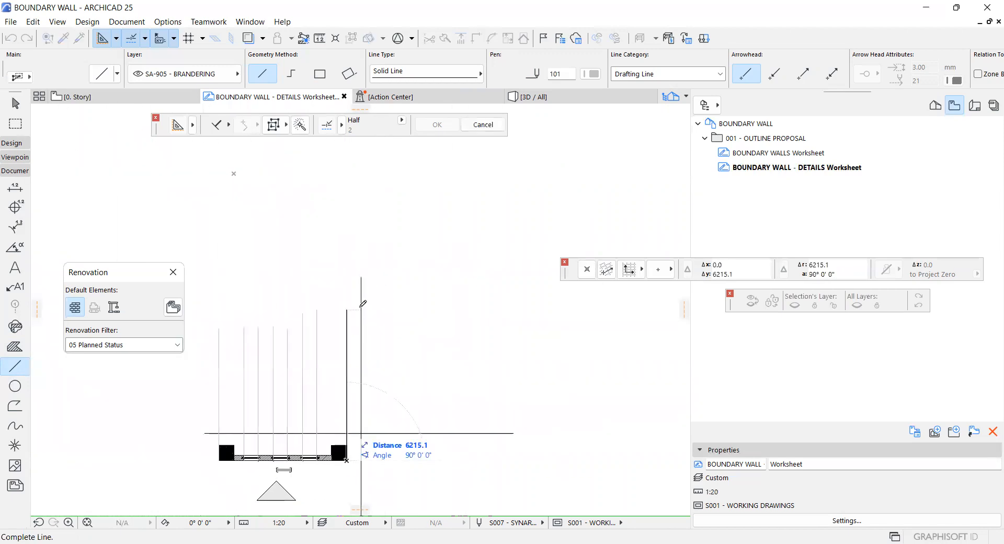
pyautogui.click(351, 301)
pyautogui.scroll(-4, 354, 368)
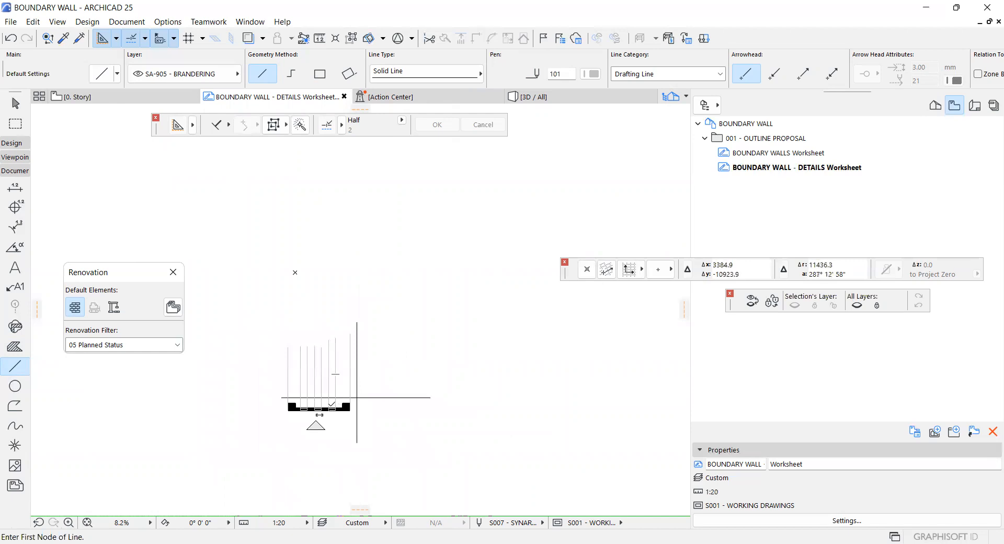
pyautogui.scroll(4, 357, 398)
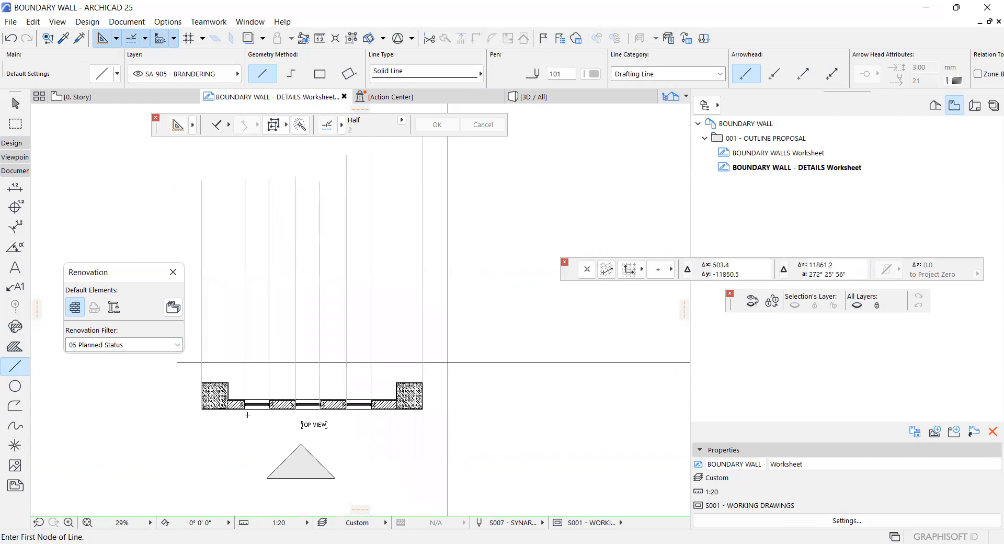
pyautogui.scroll(6, 251, 405)
pyautogui.scroll(5, 256, 397)
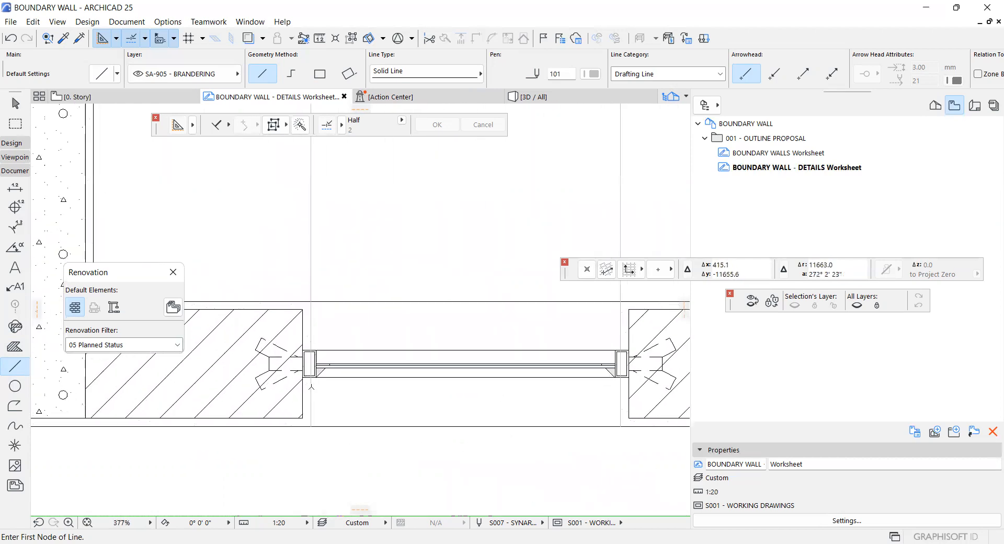
# Select the eight vertical projection lines above the top view and send them to the back of the display order
pyautogui.scroll(-10, 314, 437)
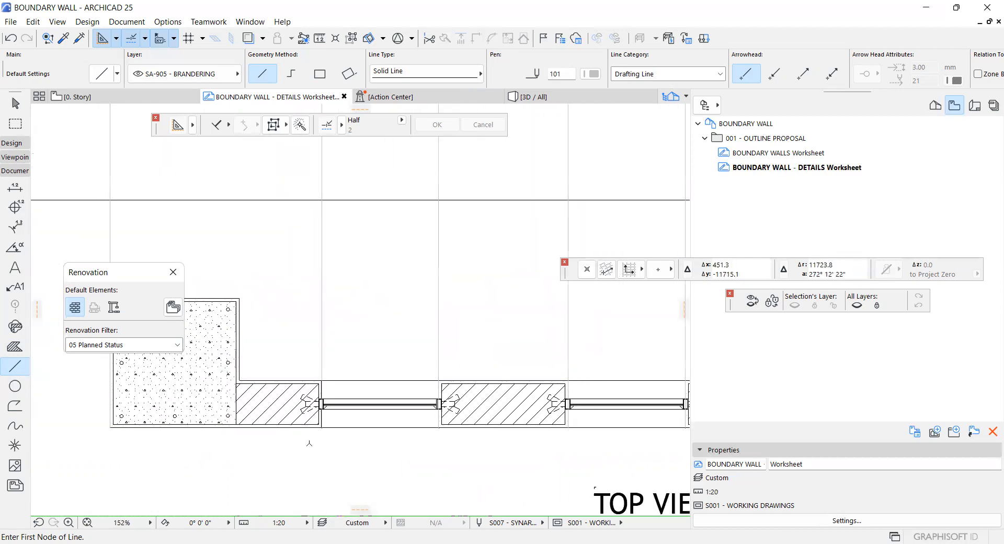
pyautogui.keyDown('shift'); pyautogui.click(389, 288); pyautogui.keyUp('shift')
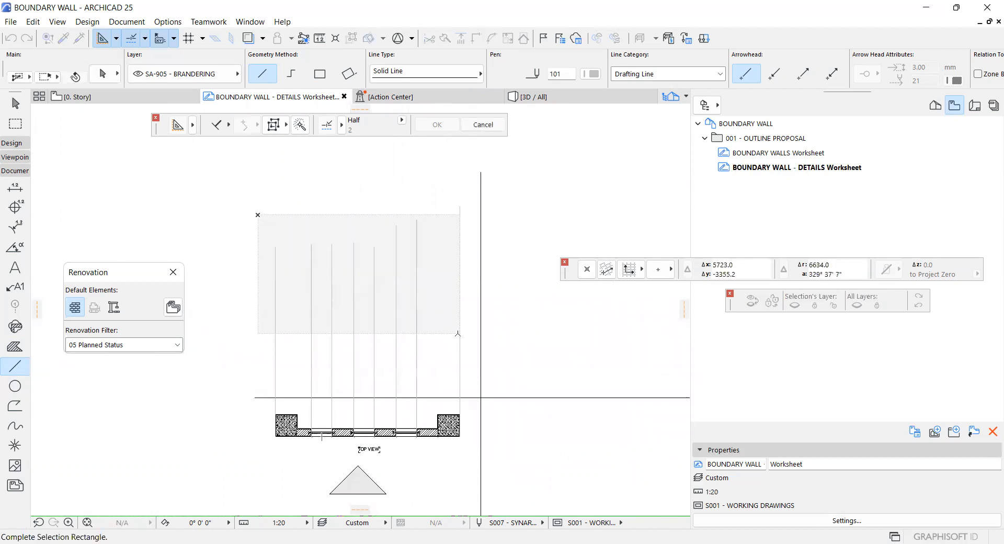
pyautogui.keyDown('shift'); pyautogui.click(463, 341); pyautogui.keyUp('shift')
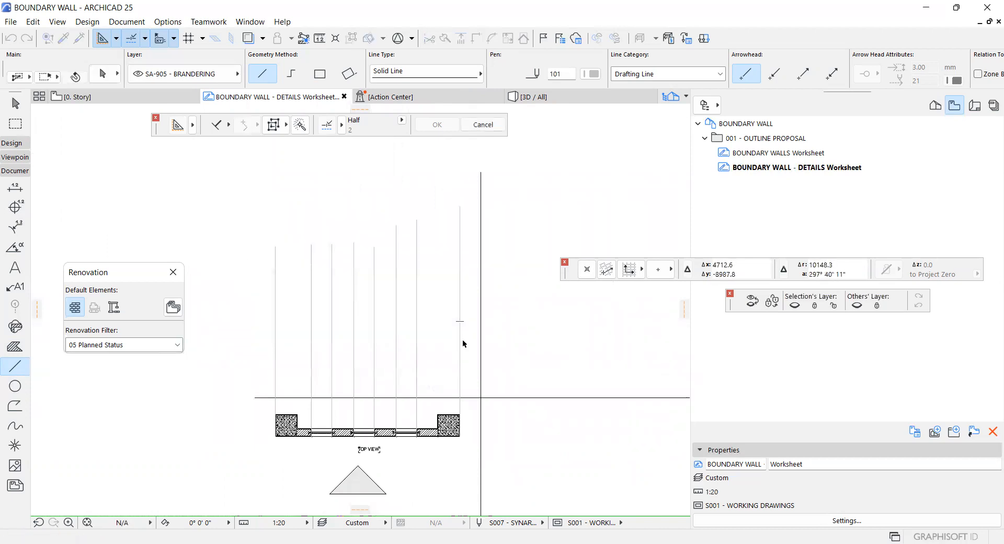
pyautogui.rightClick(311, 201)
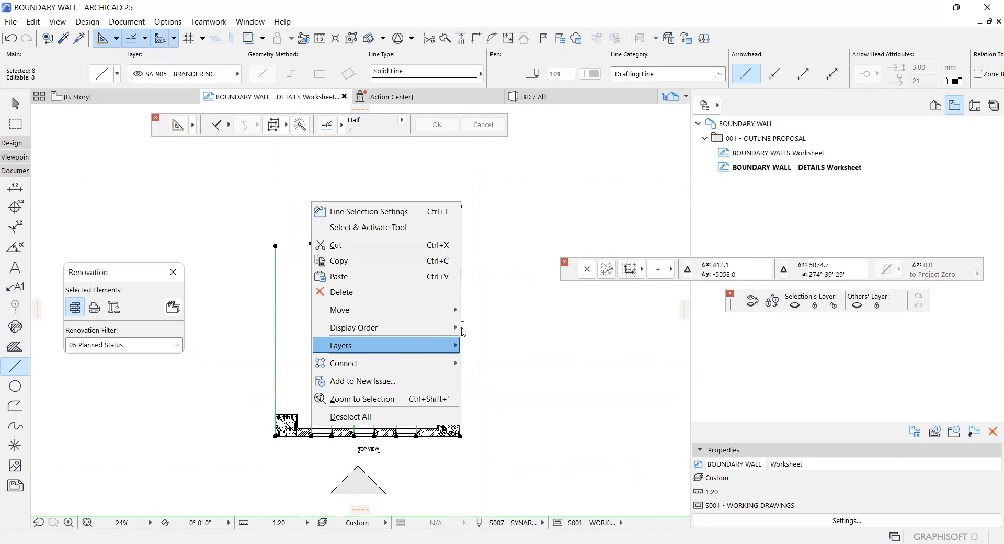
pyautogui.moveTo(454, 328)
pyautogui.click(512, 375)
pyautogui.scroll(8, 292, 400)
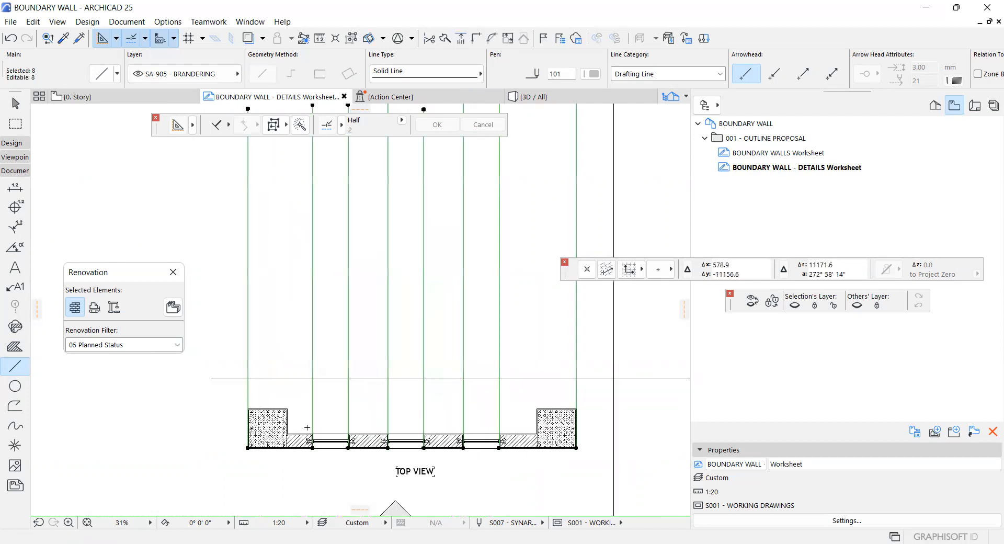
pyautogui.press('Escape')
# Draw a vertical projection line upward from the first opening's left frame at its lower inner corner, where the shaded triangle starts
pyautogui.scroll(10, 314, 460)
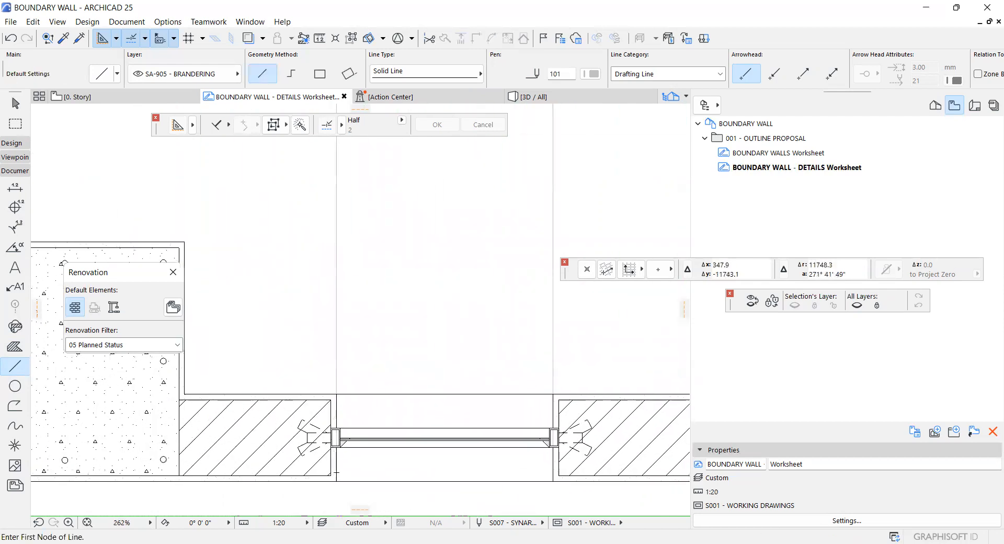
pyautogui.scroll(6, 358, 399)
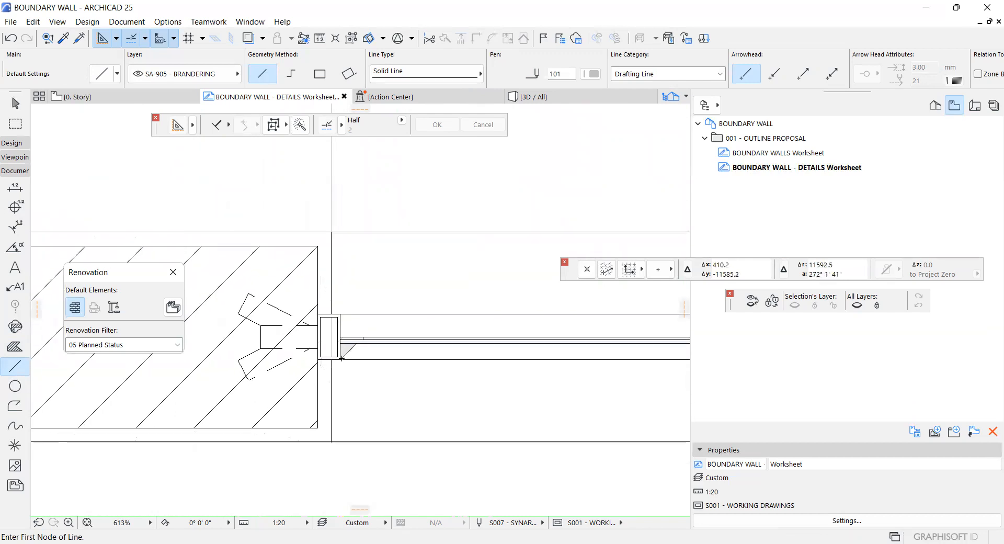
pyautogui.scroll(6, 333, 354)
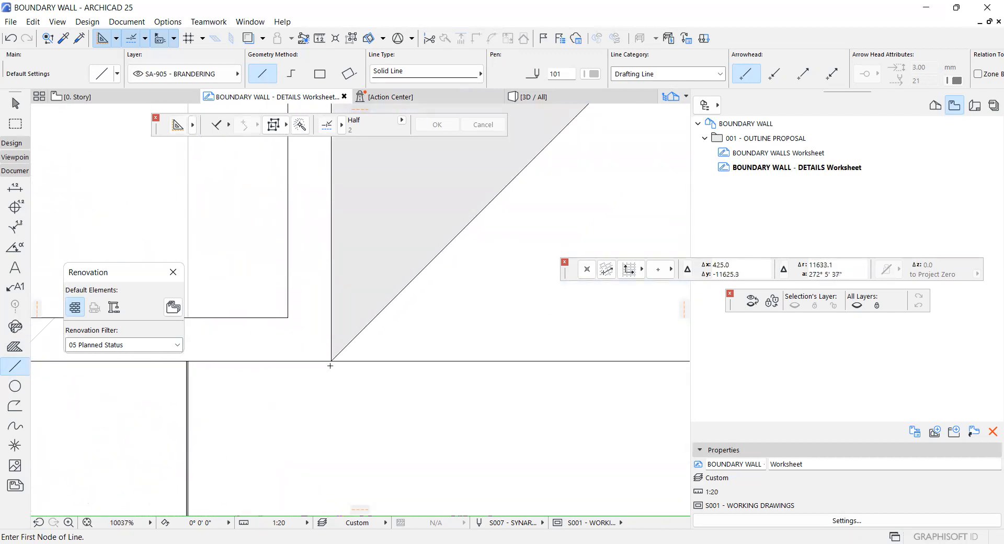
pyautogui.click(331, 360)
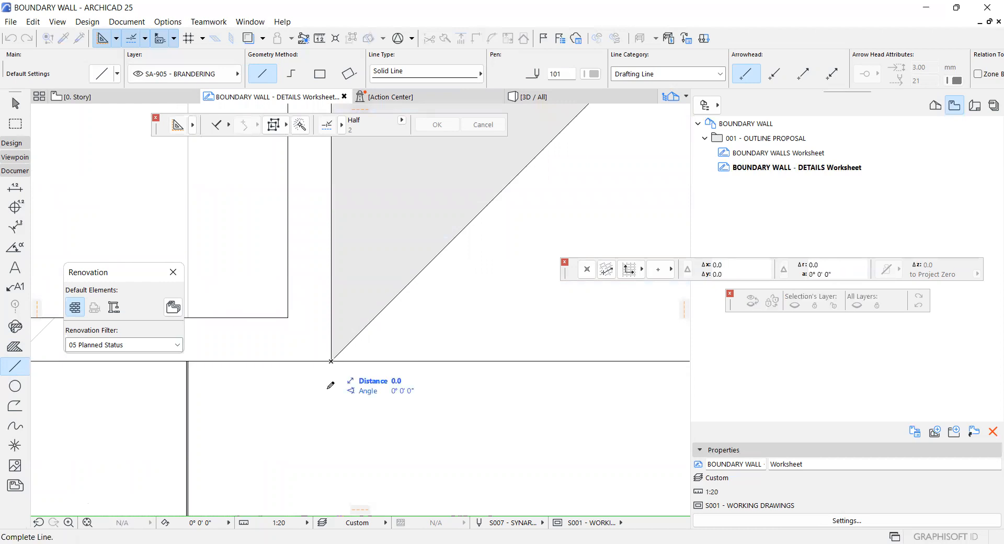
pyautogui.scroll(-8, 331, 385)
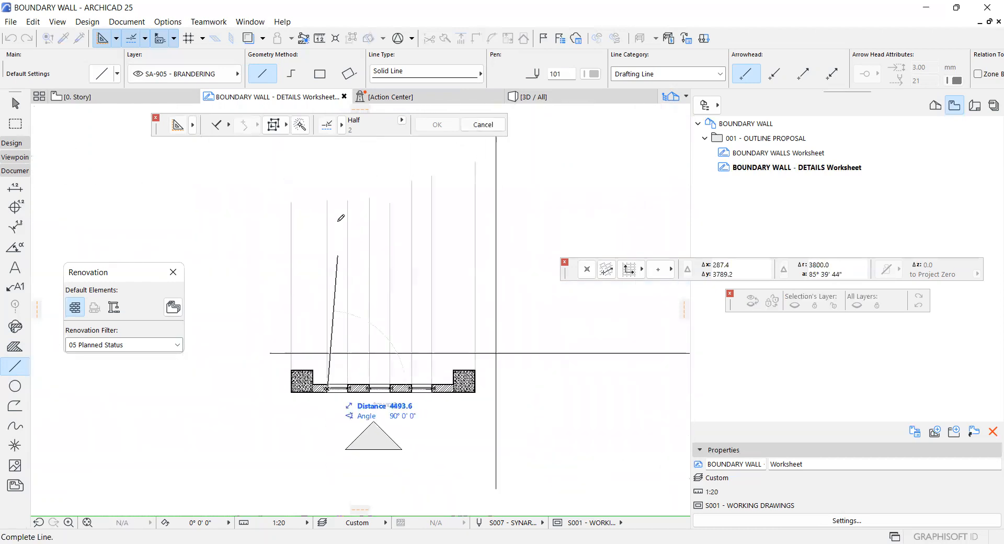
pyautogui.click(334, 203)
# Draw a vertical projection line upward from the lower inner corner of the right frame in the first wall opening
pyautogui.scroll(10, 319, 426)
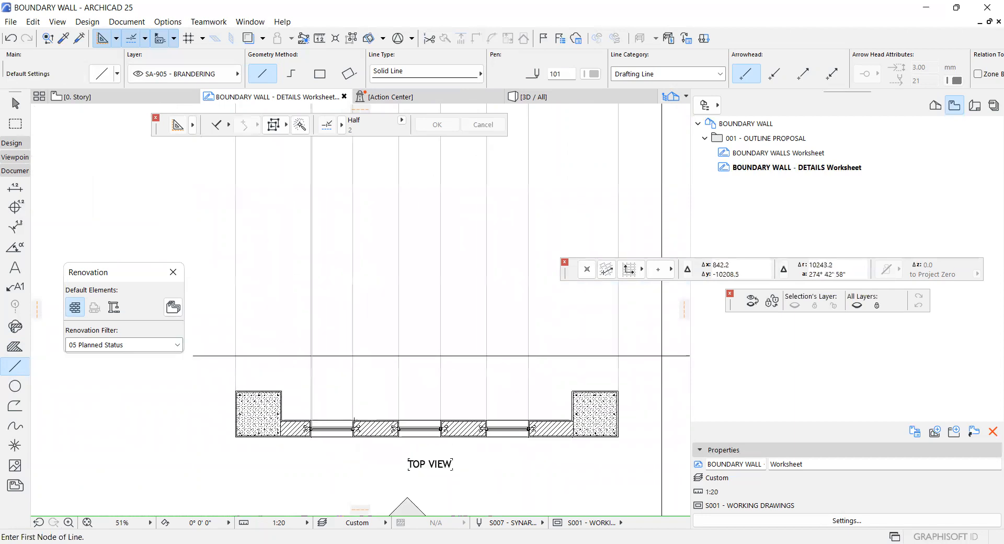
pyautogui.scroll(9, 320, 425)
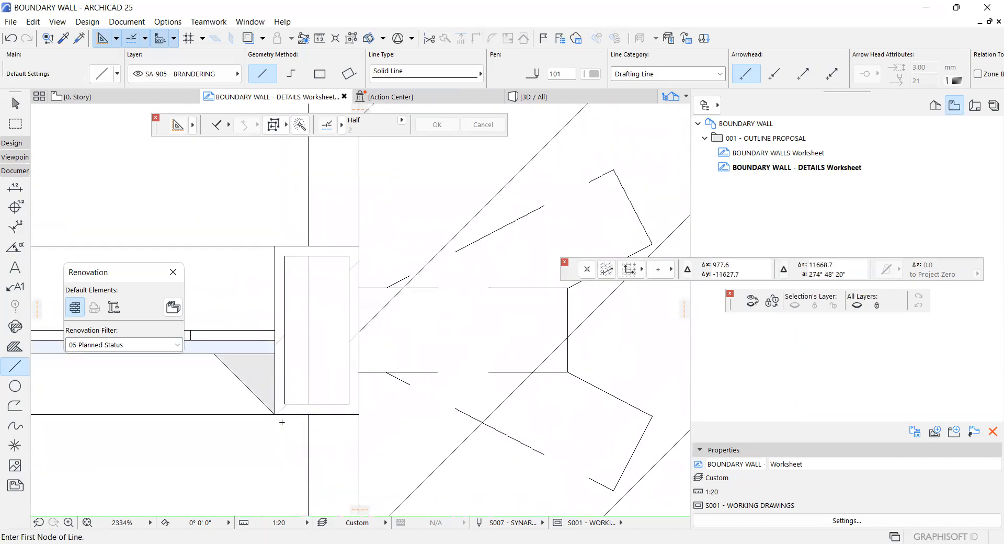
pyautogui.click(279, 412)
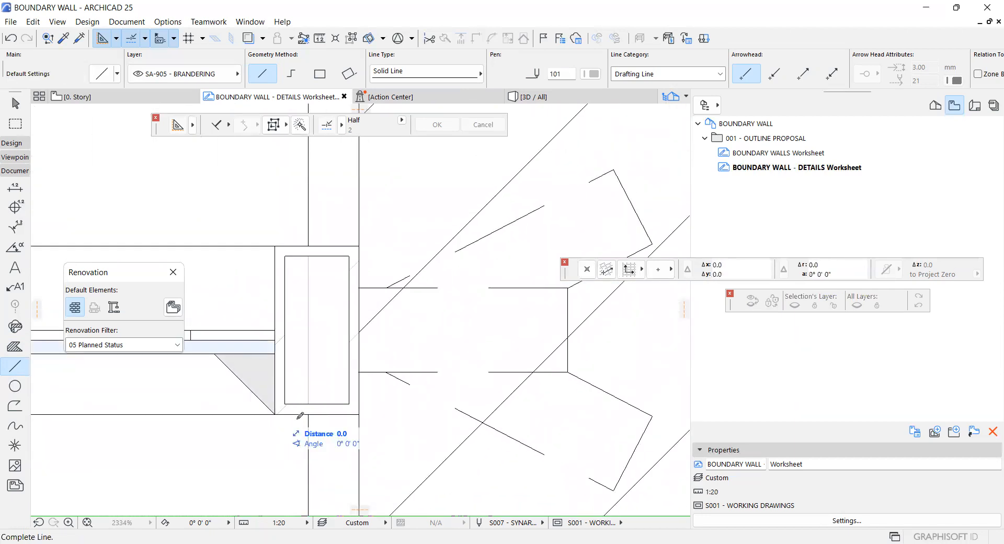
pyautogui.scroll(-10, 301, 416)
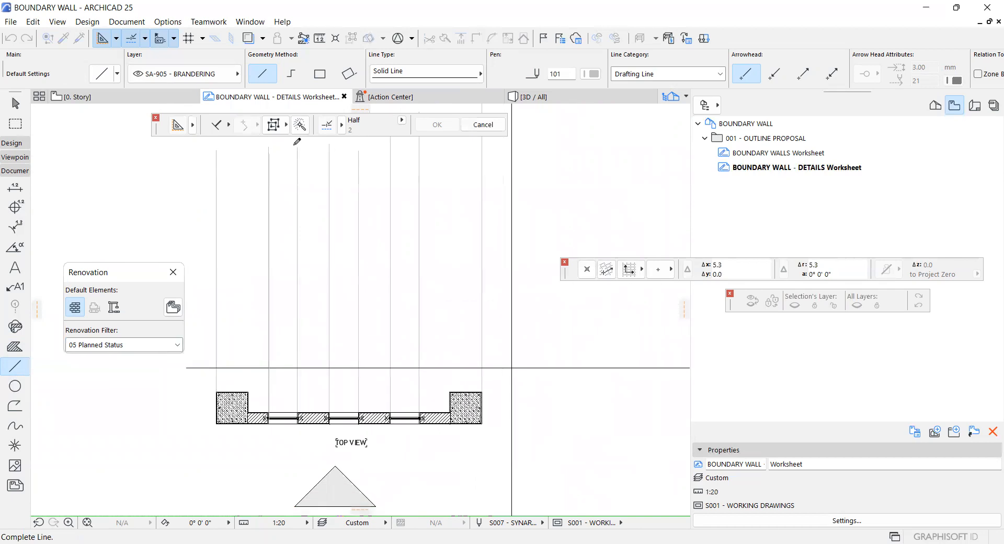
pyautogui.click(297, 142)
# Draw a vertical projection line upward from the inner tip of the left shaded triangle in the first wall opening
pyautogui.scroll(10, 248, 413)
pyautogui.scroll(2, 253, 376)
pyautogui.click(257, 366)
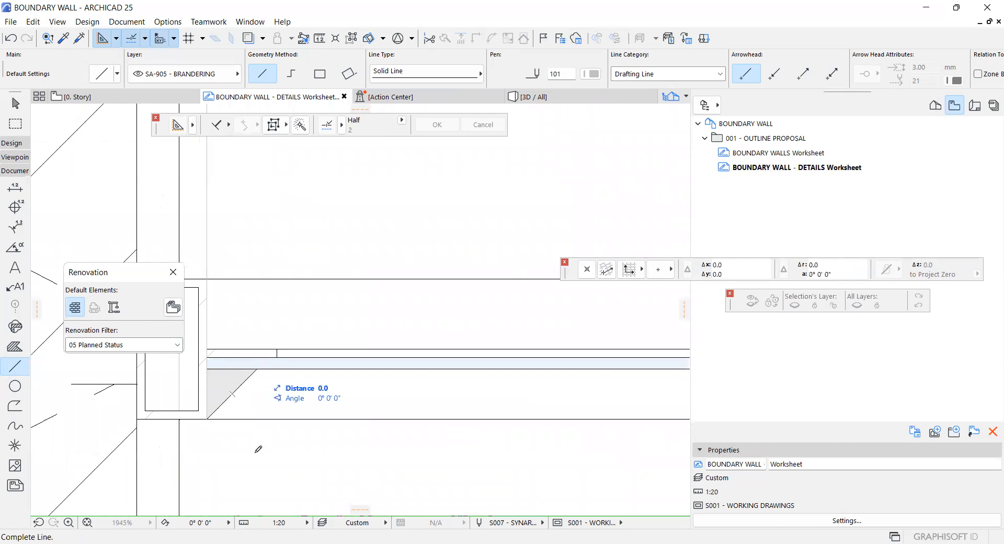
pyautogui.scroll(-5, 259, 449)
pyautogui.scroll(-4, 269, 311)
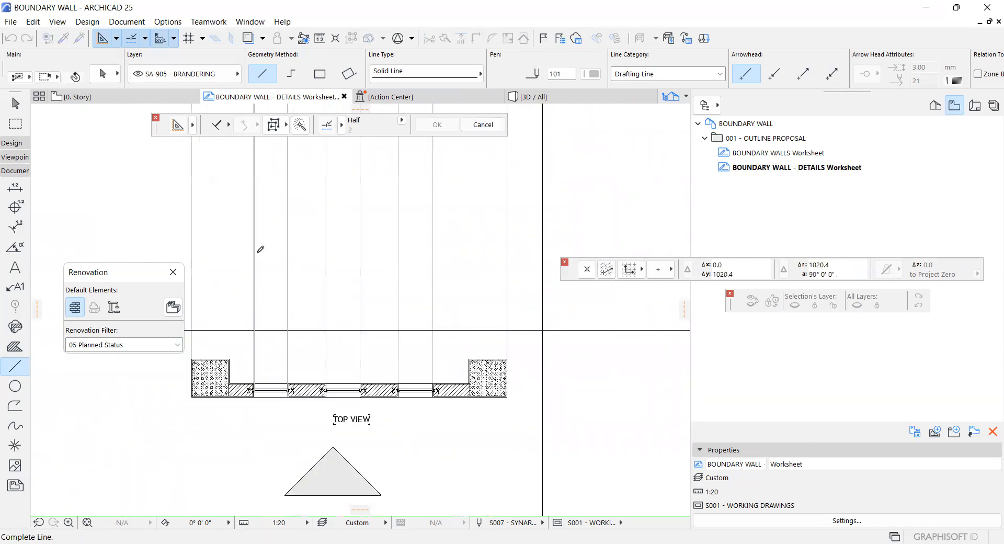
pyautogui.click(270, 161)
# Draw a vertical projection line upward from the inner tip of the right shaded triangle in the first wall opening
pyautogui.scroll(8, 240, 327)
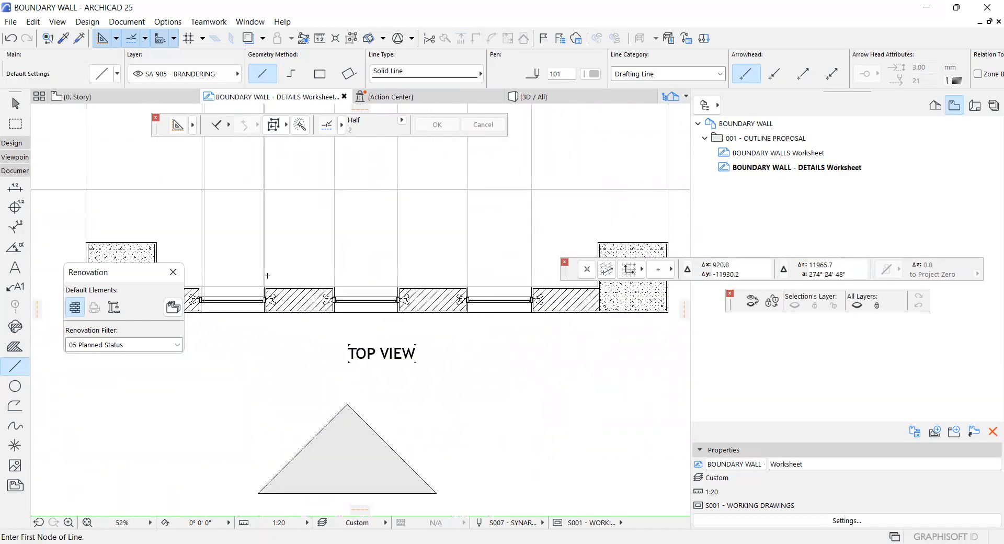
pyautogui.scroll(2, 240, 326)
pyautogui.click(234, 326)
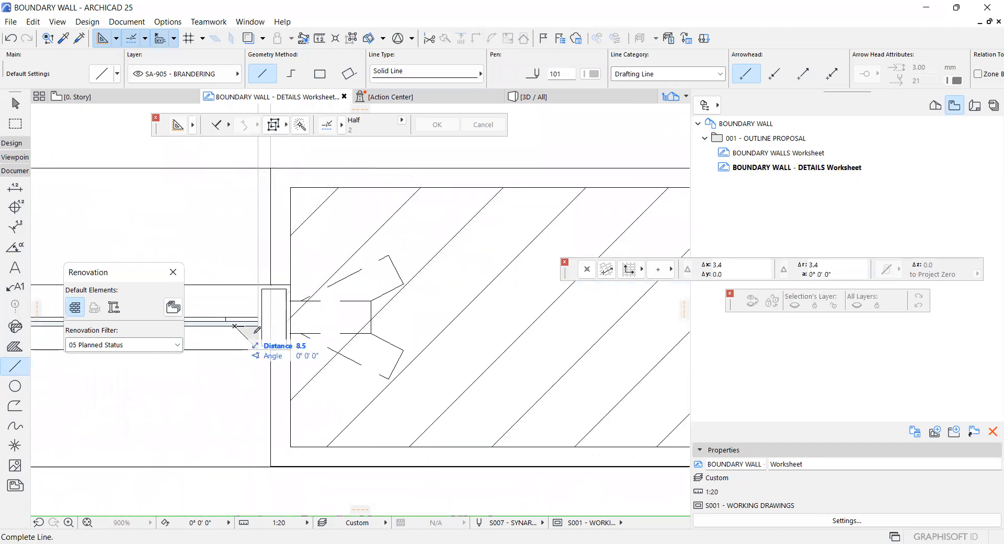
pyautogui.scroll(-10, 334, 418)
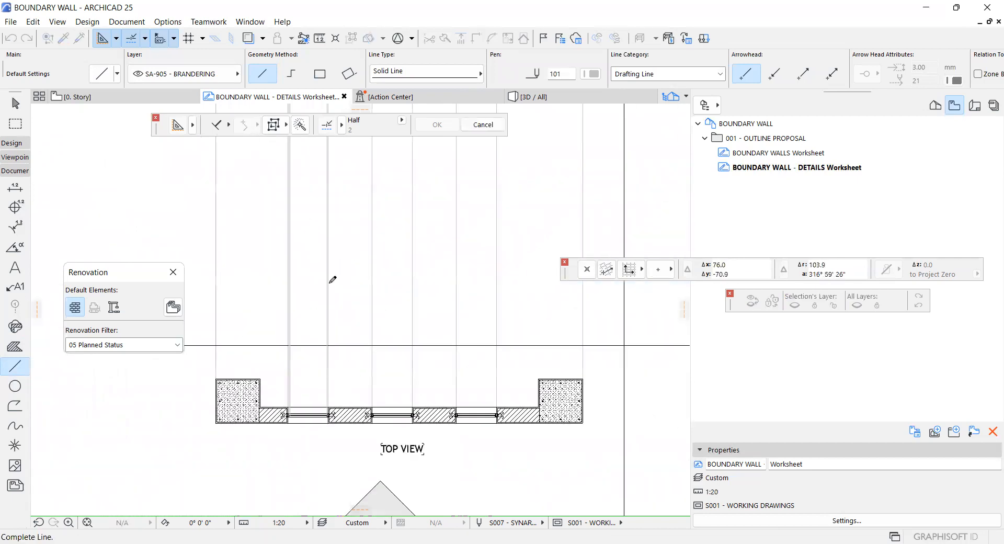
pyautogui.click(320, 188)
pyautogui.scroll(-5, 322, 288)
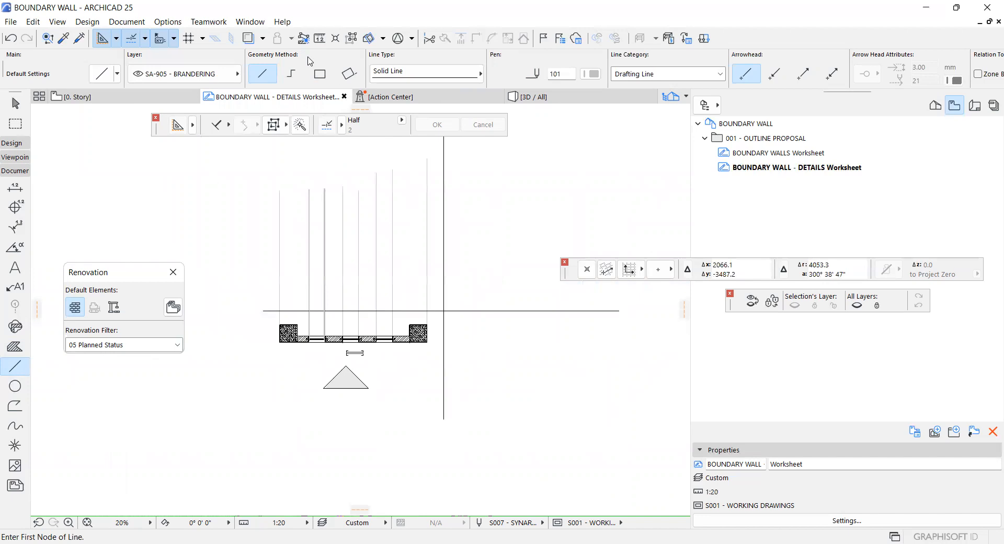
# Examine where the new projection lines meet the frame and triangle corners on both sides of the first wall opening
pyautogui.hotkey('alt', 'Tab')
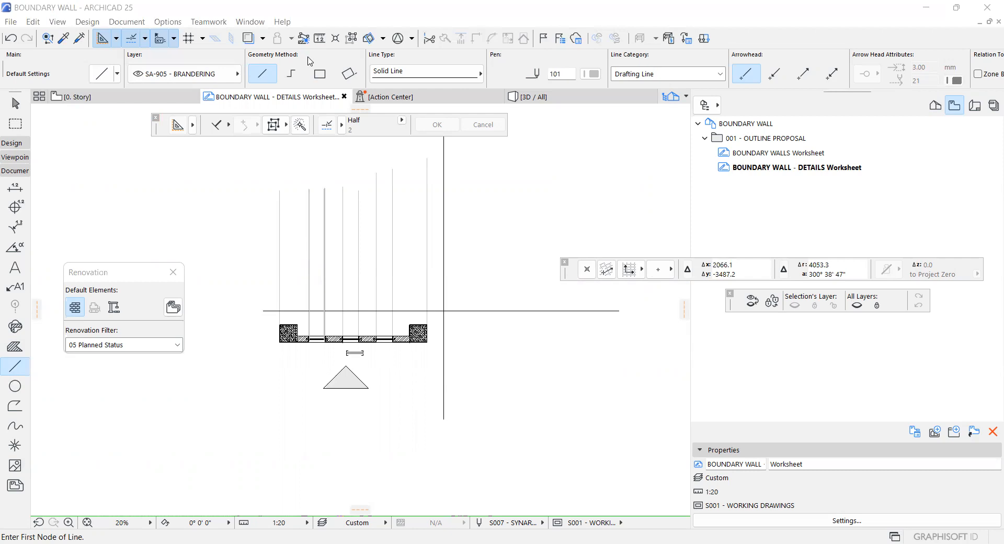
pyautogui.scroll(15, 295, 319)
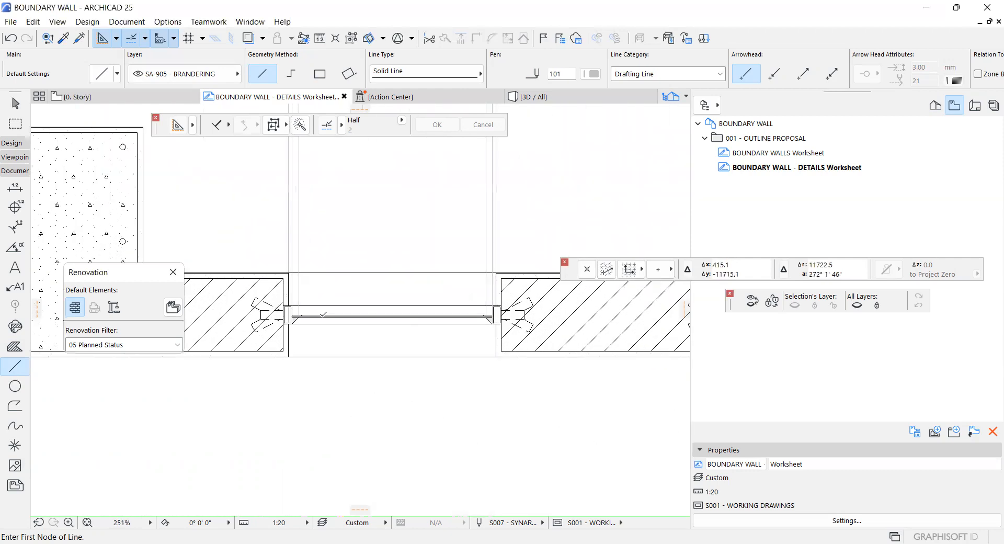
pyautogui.scroll(6, 295, 320)
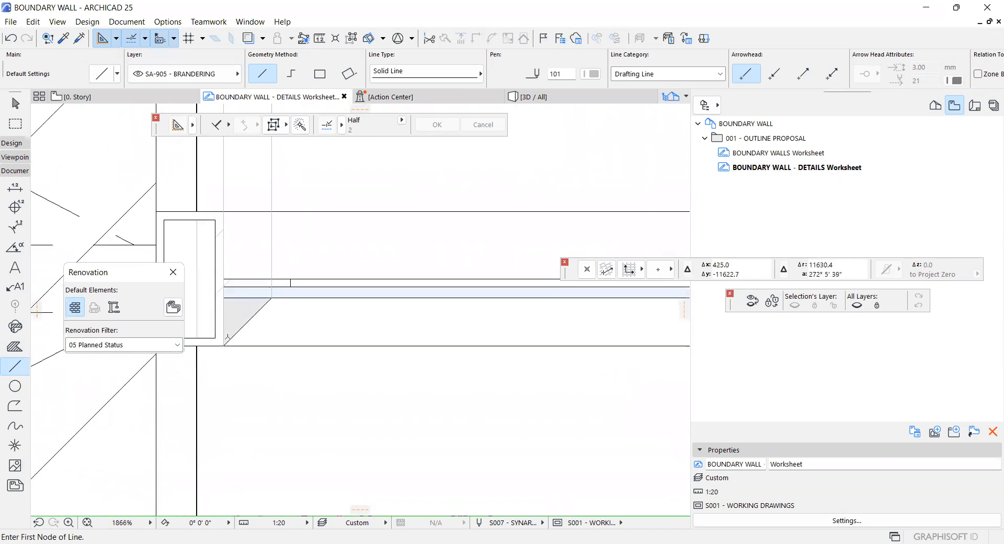
pyautogui.scroll(-8, 227, 343)
pyautogui.scroll(7, 492, 335)
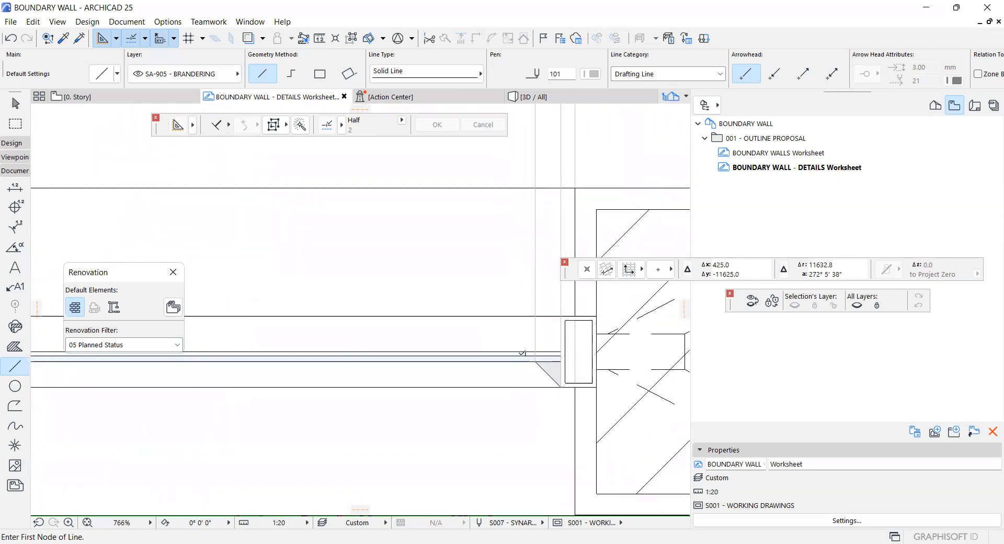
pyautogui.scroll(-8, 558, 362)
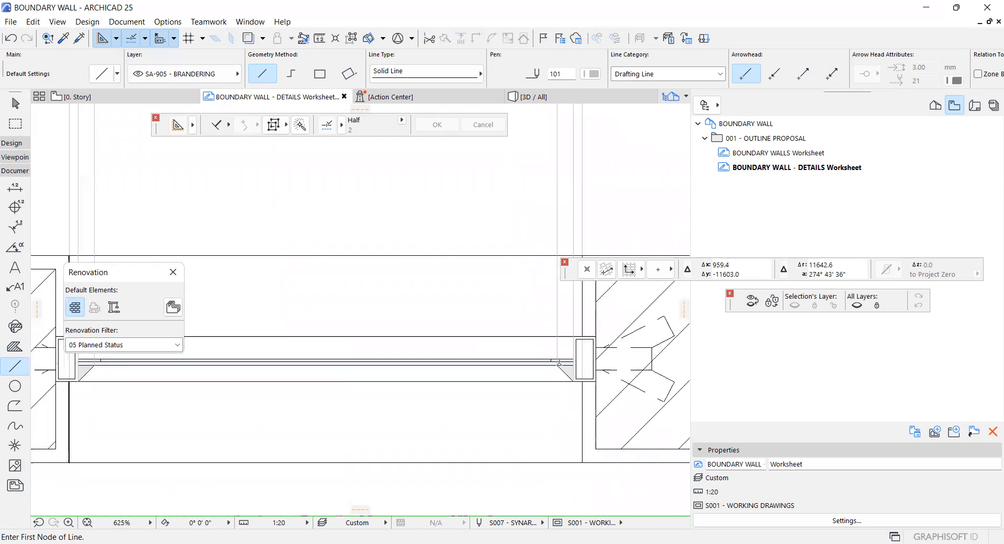
pyautogui.scroll(7, 333, 364)
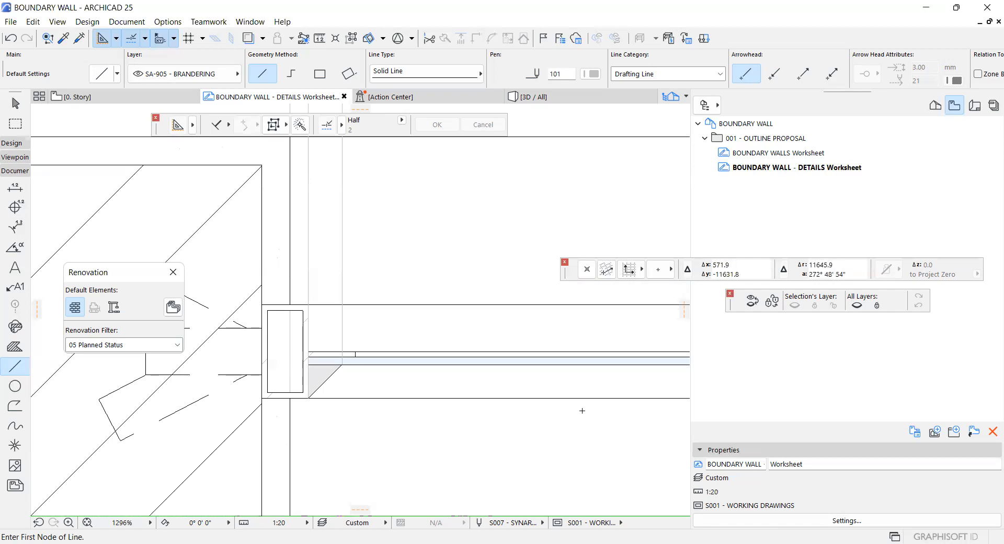
pyautogui.scroll(-3, 393, 423)
# Select the first opening's four inner frame projection lines and multiply them horizontally across the other two openings using Drag with Spread at 1200 spacing
pyautogui.scroll(6, 370, 425)
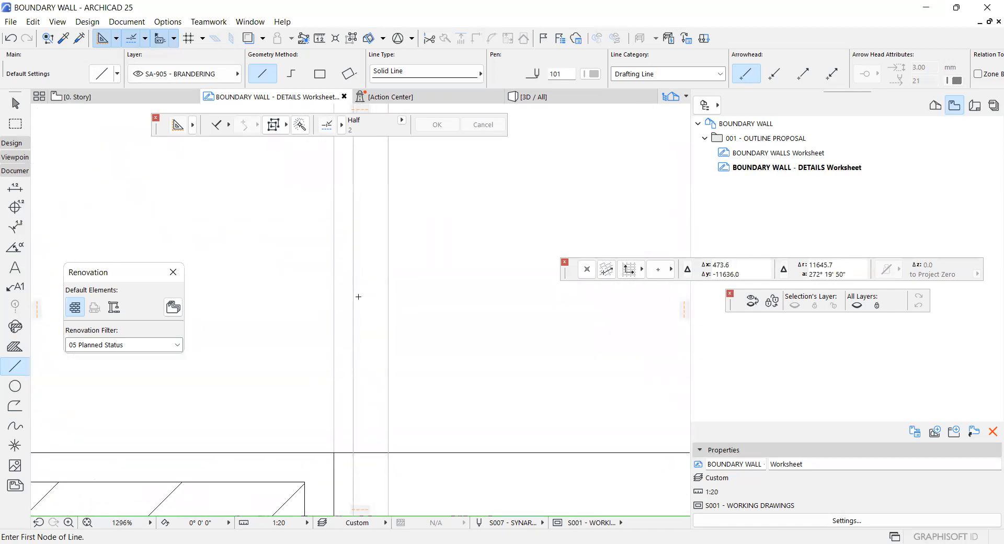
pyautogui.keyDown('shift'); pyautogui.click(337, 261); pyautogui.keyUp('shift')
pyautogui.scroll(-11, 328, 316)
pyautogui.scroll(8, 501, 322)
pyautogui.click(425, 343)
pyautogui.scroll(-9, 407, 302)
pyautogui.scroll(-3, 407, 302)
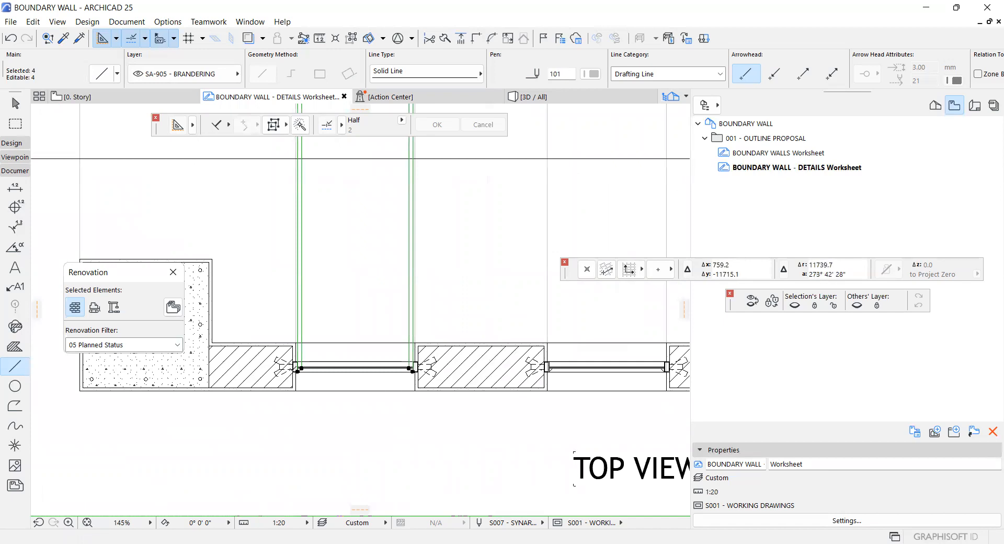
pyautogui.scroll(6, 301, 373)
pyautogui.scroll(12, 280, 378)
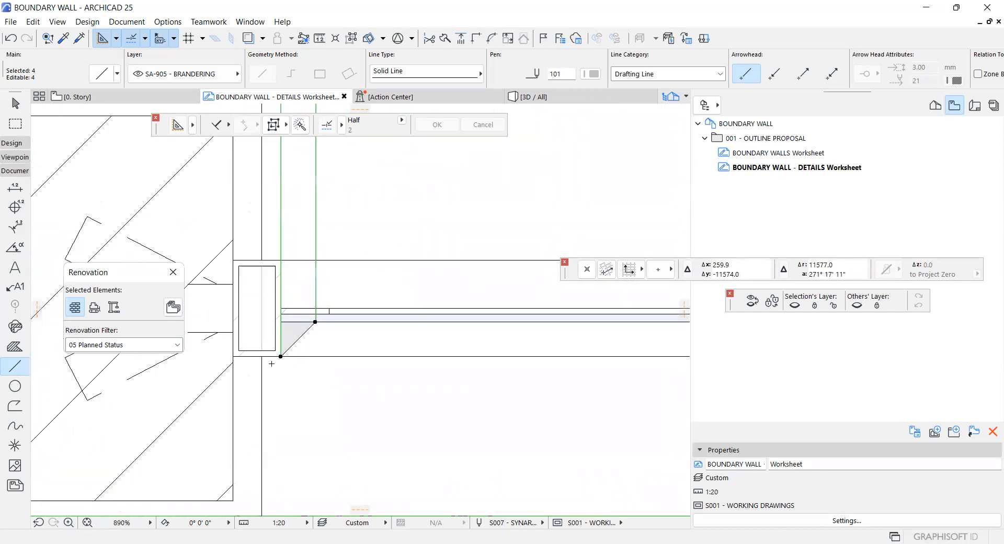
pyautogui.scroll(-20, 288, 352)
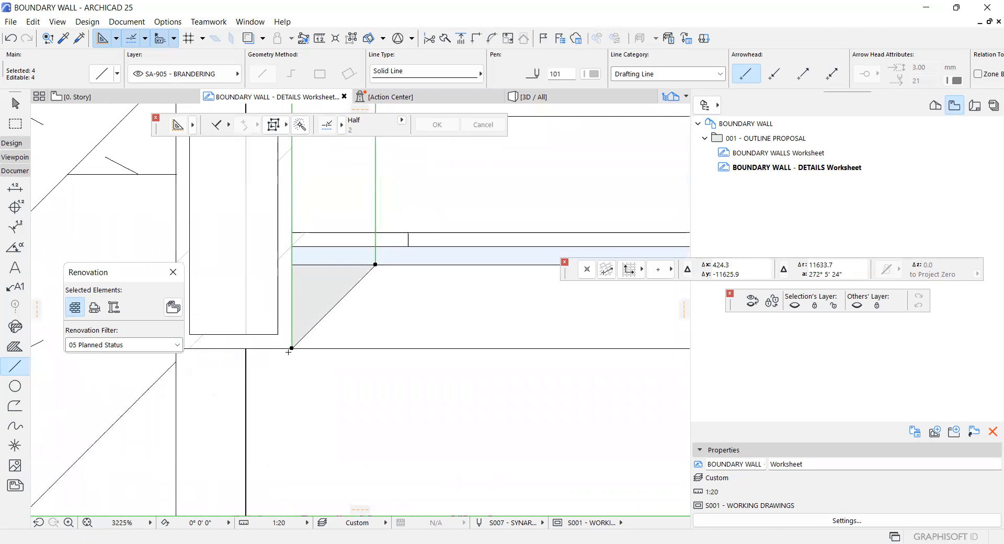
pyautogui.scroll(-4, 278, 383)
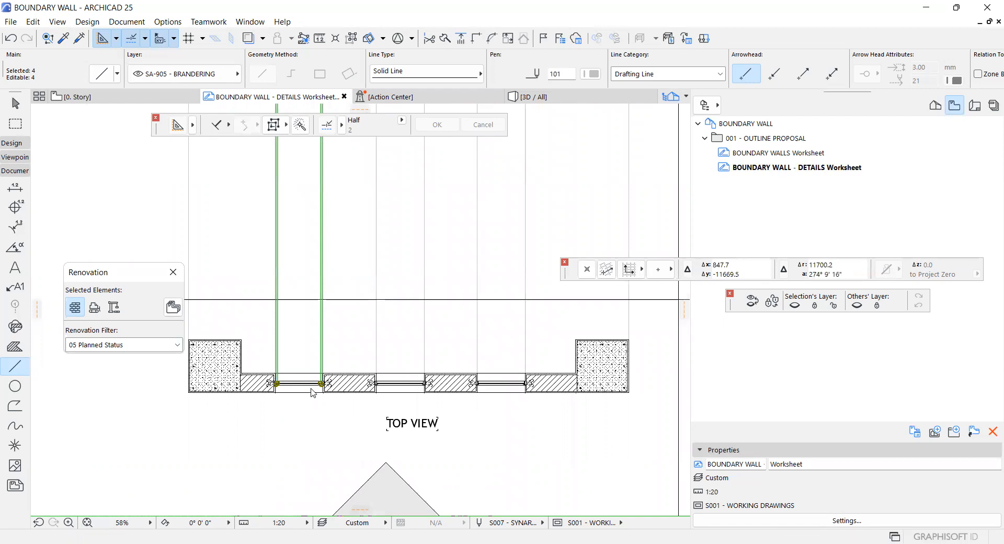
pyautogui.hotkey('ctrl', 'u')
pyautogui.press('Return')
pyautogui.scroll(3, 277, 329)
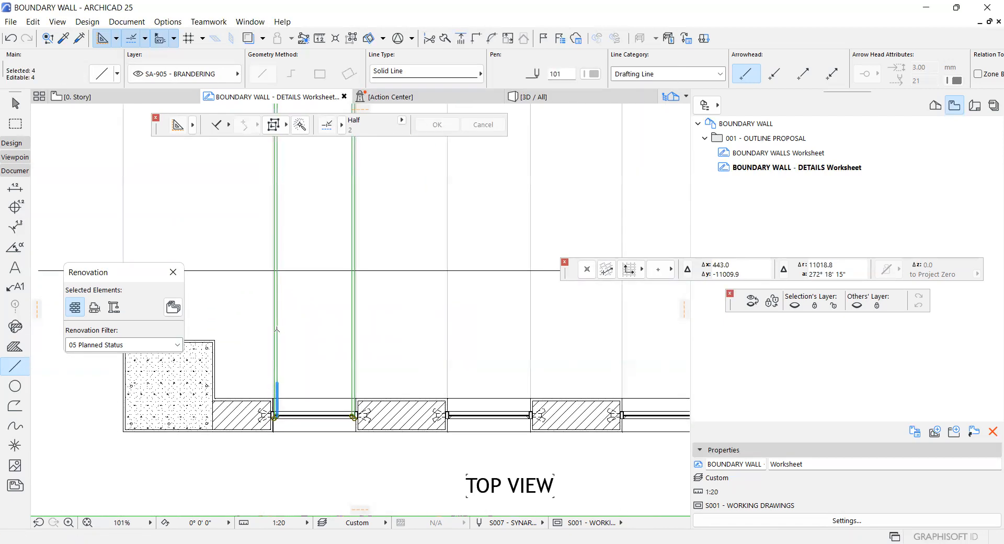
pyautogui.hotkey('ctrl', 'u')
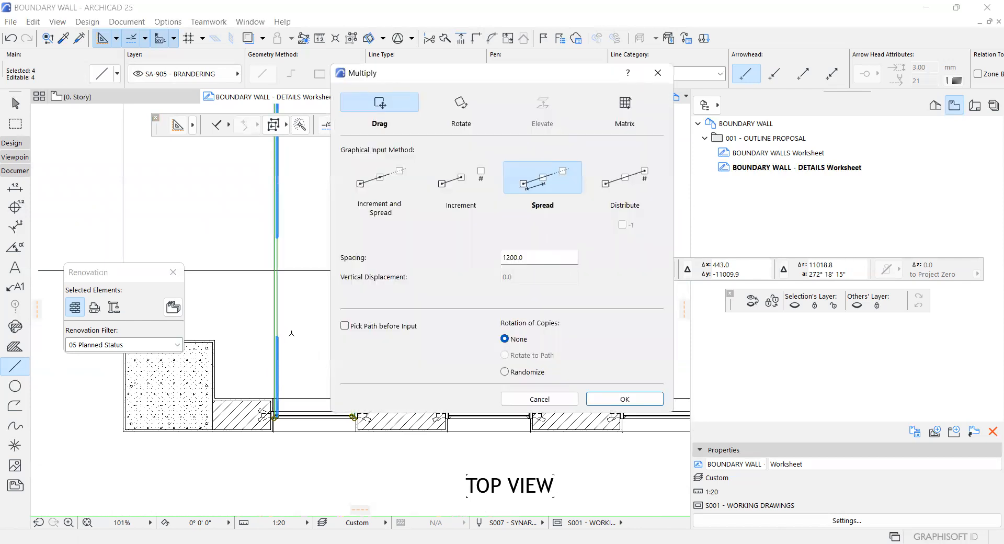
pyautogui.press('Return')
pyautogui.scroll(-2, 281, 342)
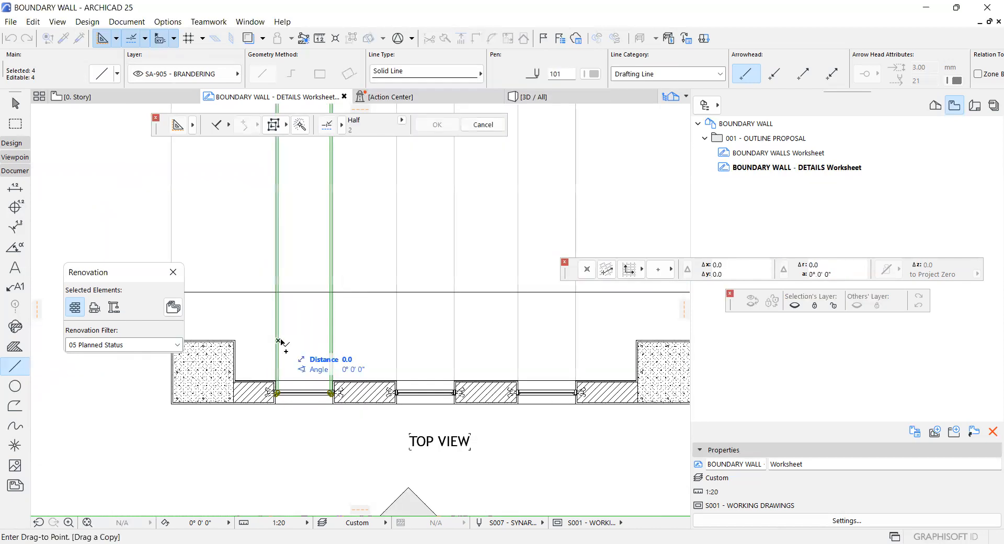
pyautogui.click(570, 349)
pyautogui.scroll(5, 258, 345)
pyautogui.scroll(6, 258, 345)
pyautogui.scroll(5, 356, 362)
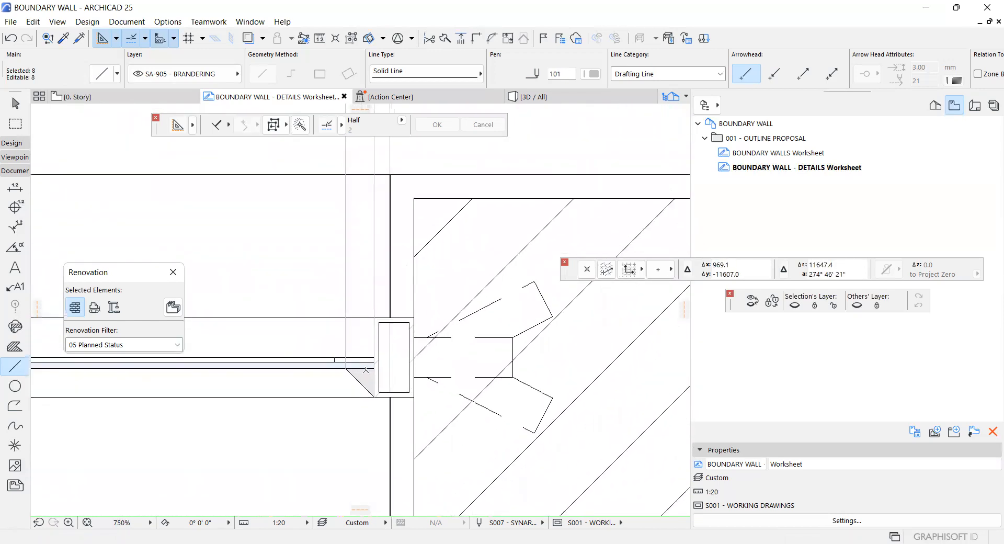
pyautogui.keyDown('shift'); pyautogui.click(394, 356); pyautogui.keyUp('shift')
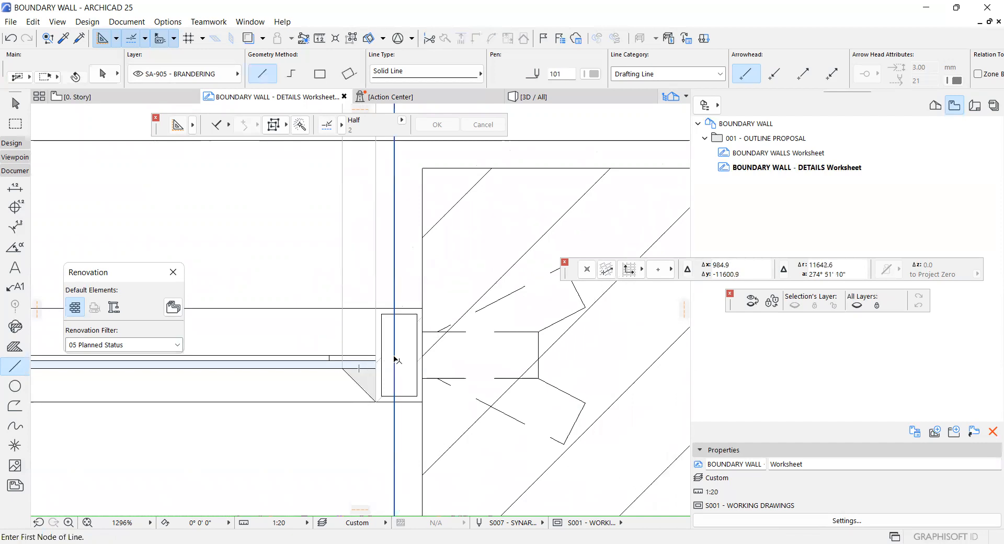
pyautogui.scroll(-5, 368, 306)
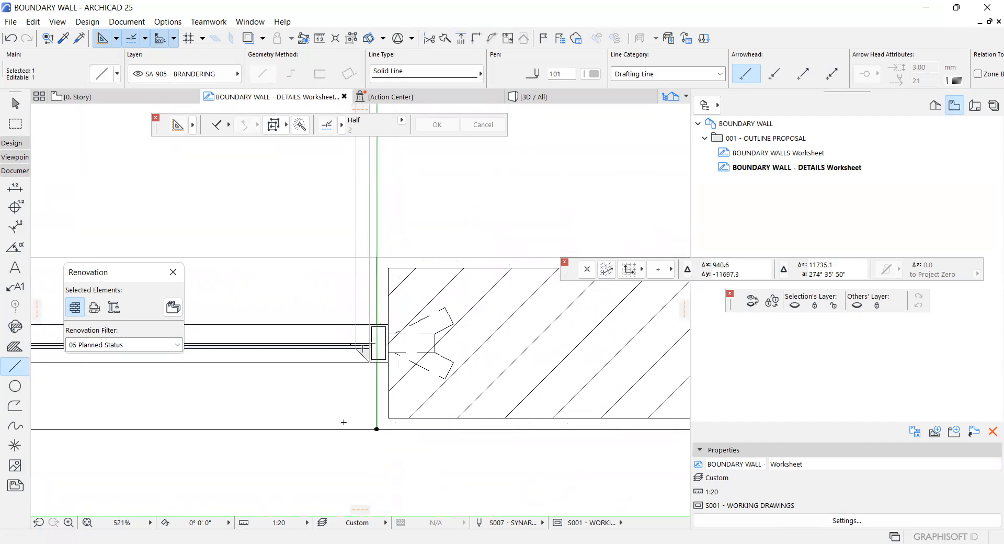
pyautogui.press('Escape')
# Select all the vertical projection lines above the top view and change their display order
pyautogui.scroll(-15, 340, 503)
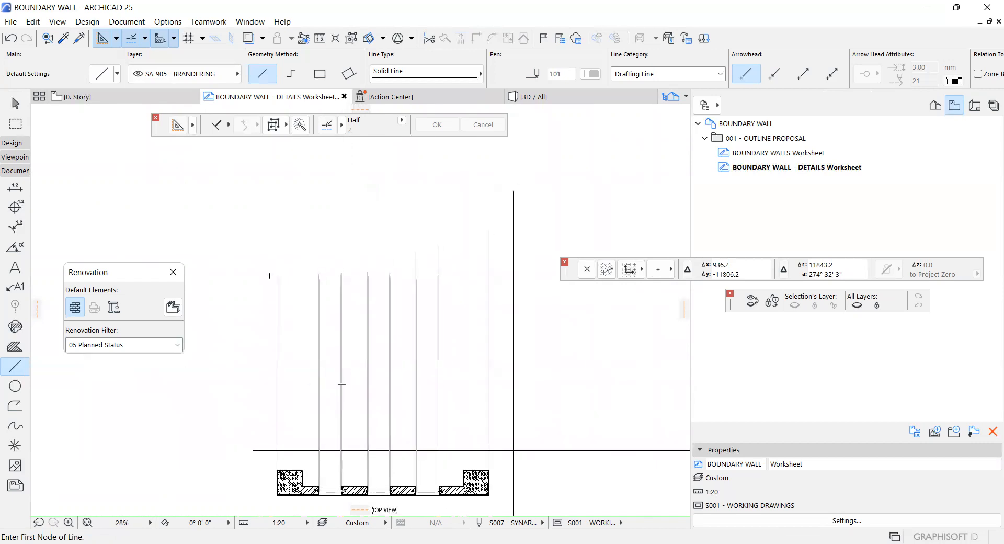
pyautogui.keyDown('shift'); pyautogui.moveTo(251, 198); pyautogui.dragTo(504, 497); pyautogui.keyUp('shift')
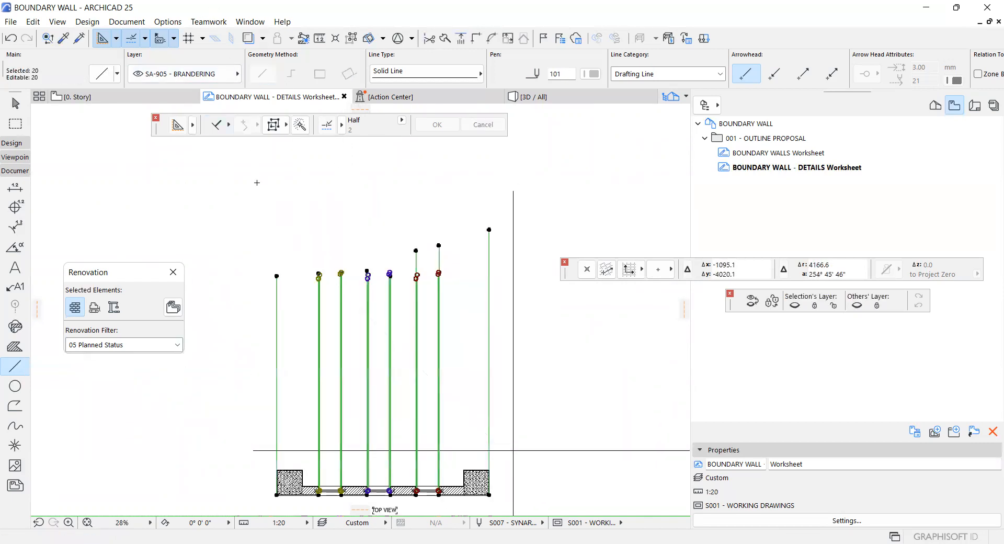
pyautogui.rightClick(257, 182)
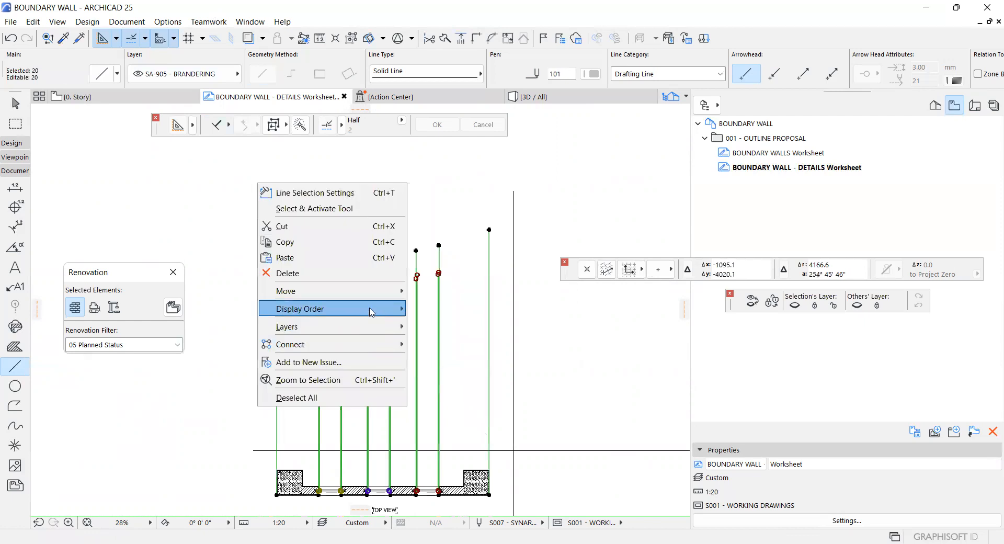
pyautogui.moveTo(372, 312)
pyautogui.click(461, 358)
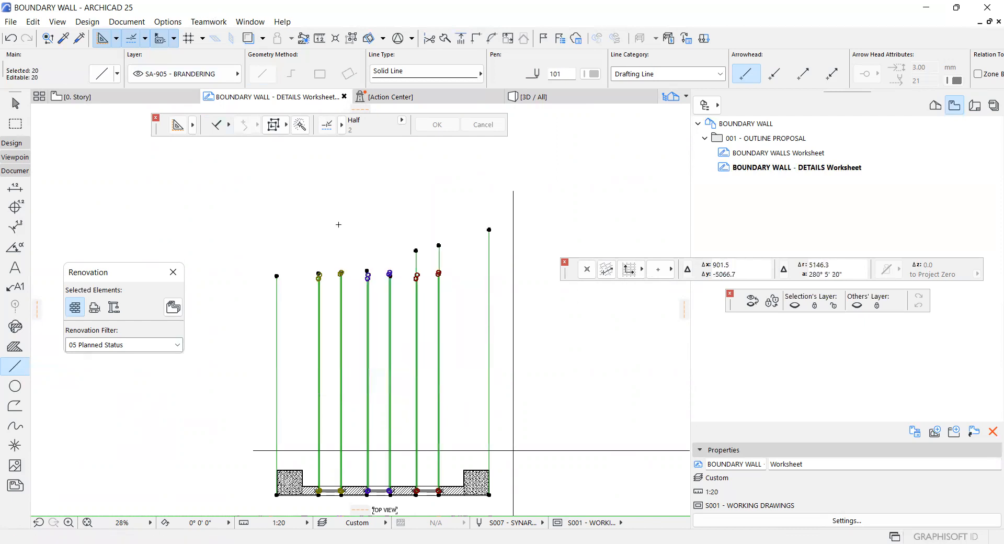
pyautogui.press('Escape')
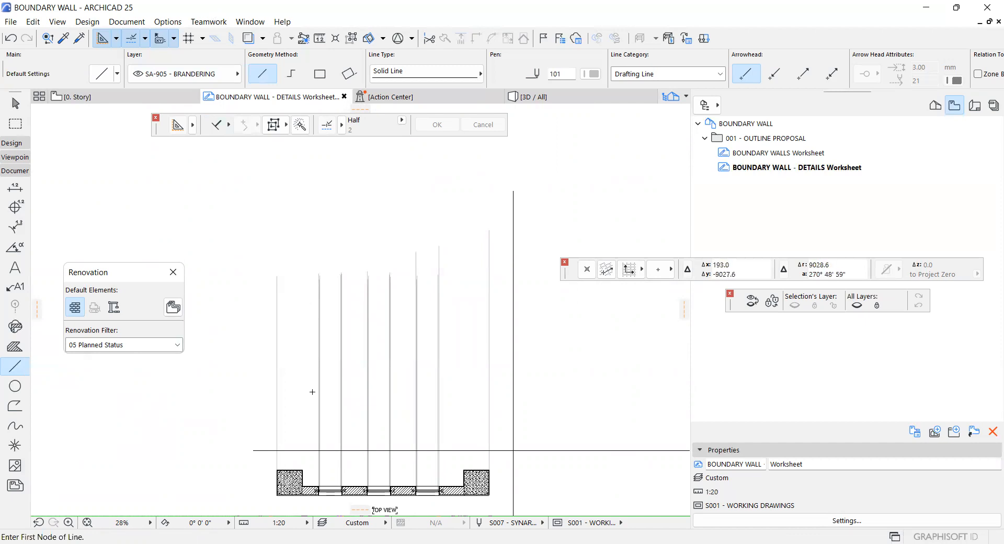
# Draw a horizontal base line above the top view, crossing all the vertical projection lines and extending past both columns
pyautogui.scroll(-2, 319, 387)
pyautogui.scroll(2, 319, 387)
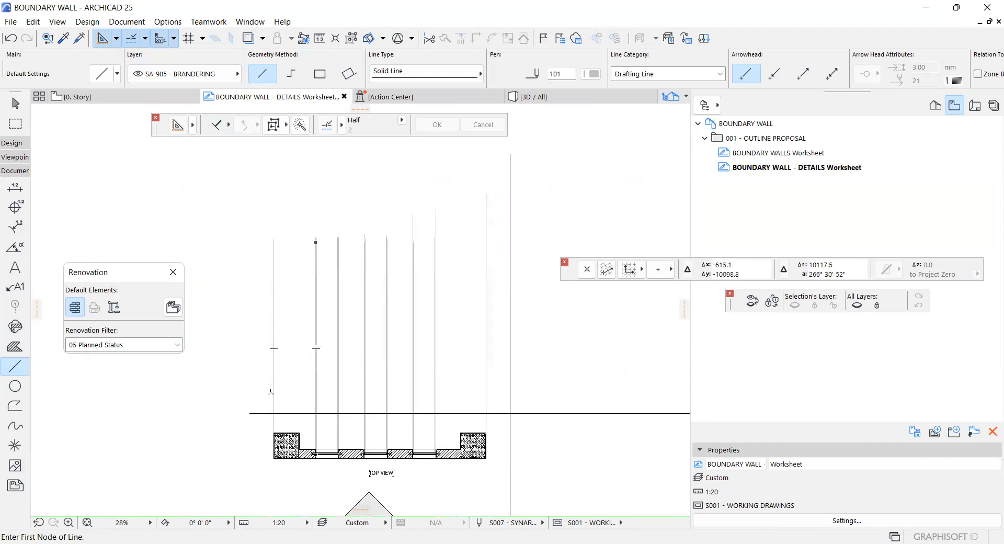
pyautogui.click(239, 374)
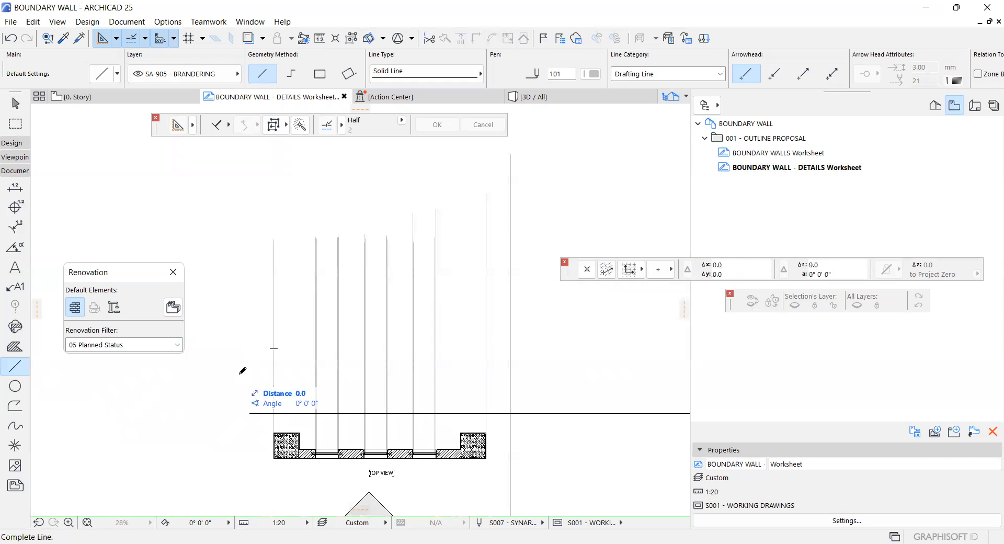
pyautogui.click(502, 374)
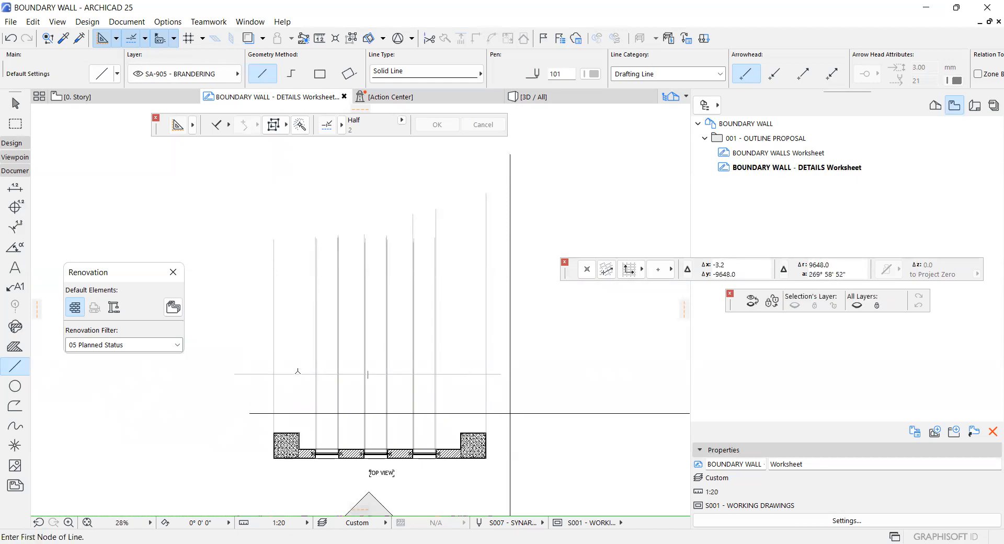
# Drag a copy of the horizontal base line straight up by 2000
pyautogui.scroll(3, 298, 375)
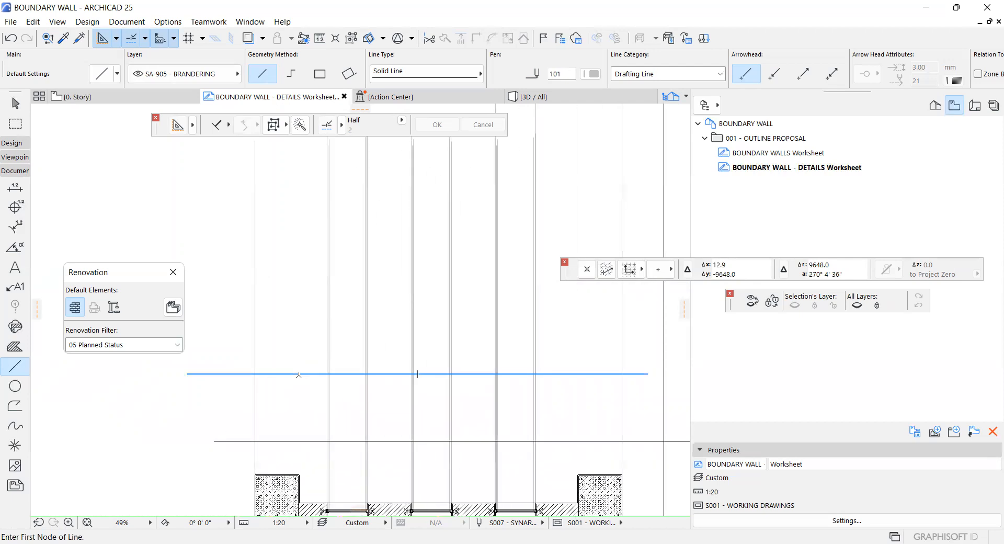
pyautogui.scroll(-2, 298, 375)
pyautogui.click(299, 374)
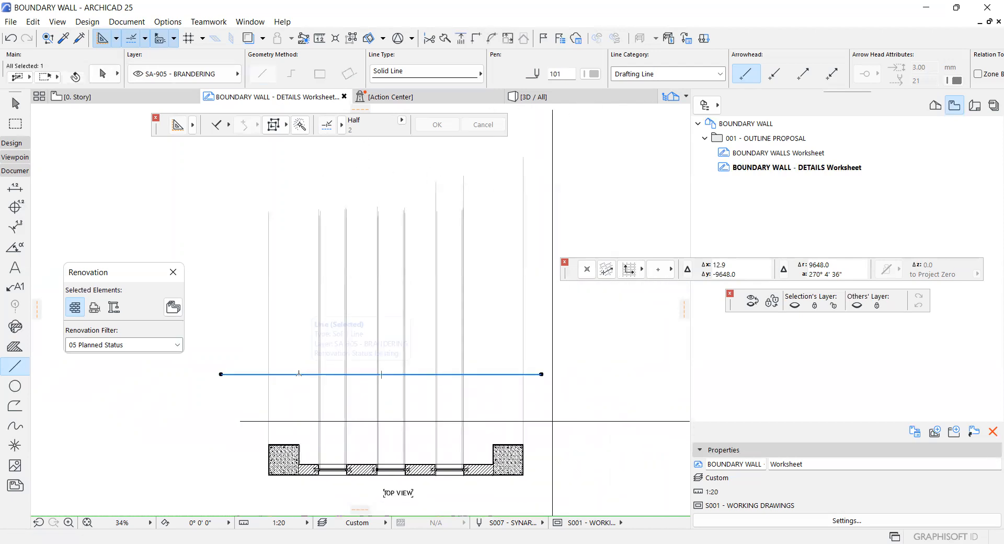
pyautogui.hotkey('ctrl', 'shift', 'd')
pyautogui.click(298, 374)
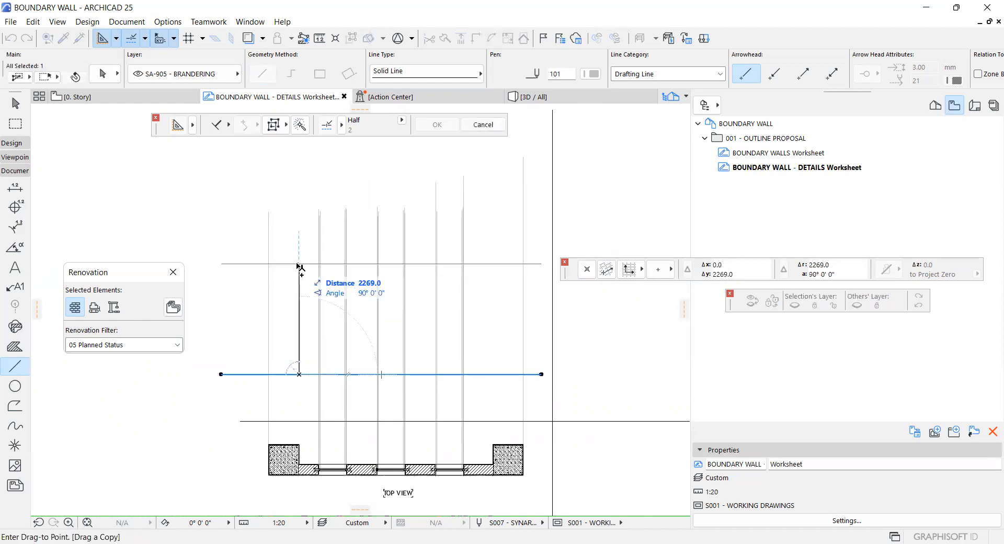
pyautogui.write('2000')
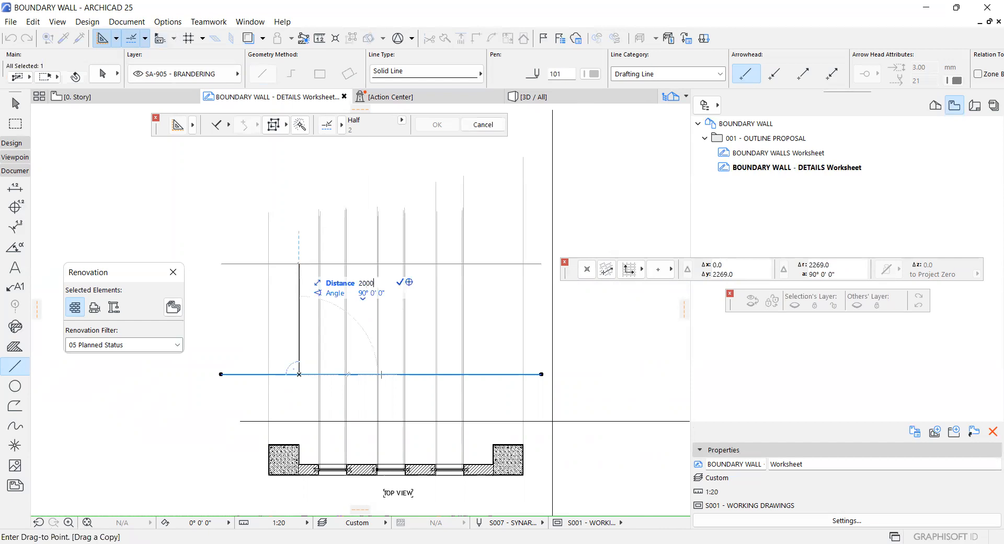
pyautogui.press('Return')
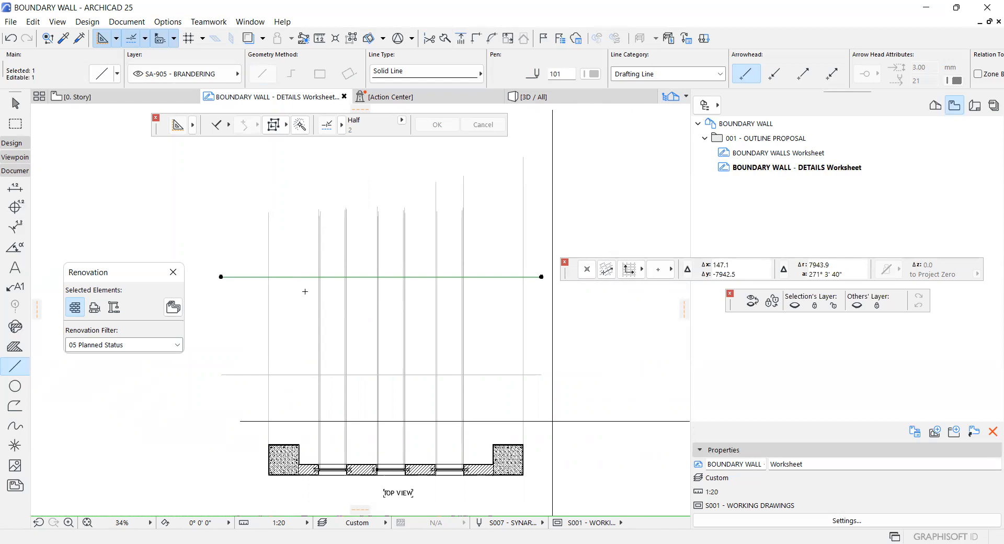
# Drag a copy of the upper horizontal line straight up by 500
pyautogui.hotkey('ctrl', 'shift', 'd')
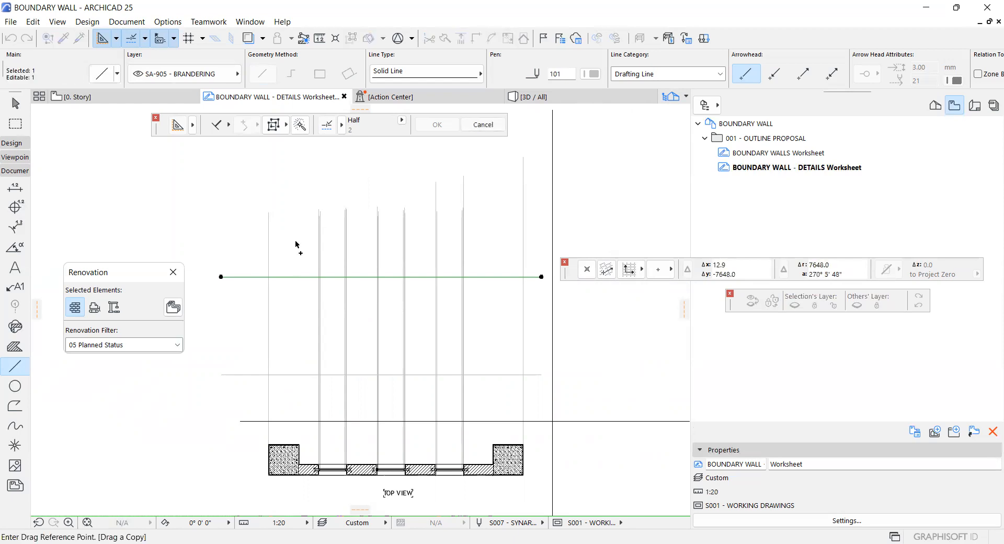
pyautogui.click(300, 277)
pyautogui.write('5')
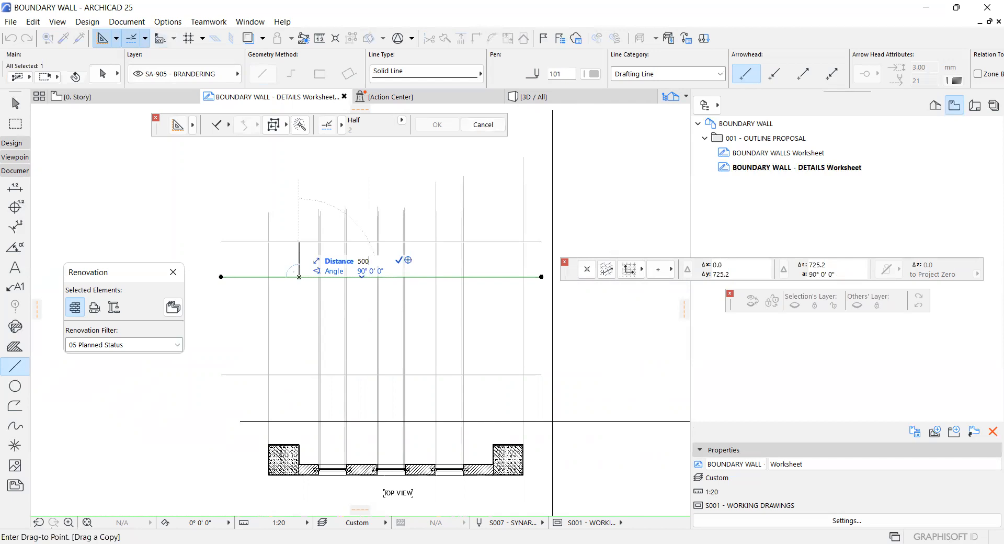
pyautogui.write('00')
pyautogui.press('Return')
pyautogui.press('Escape')
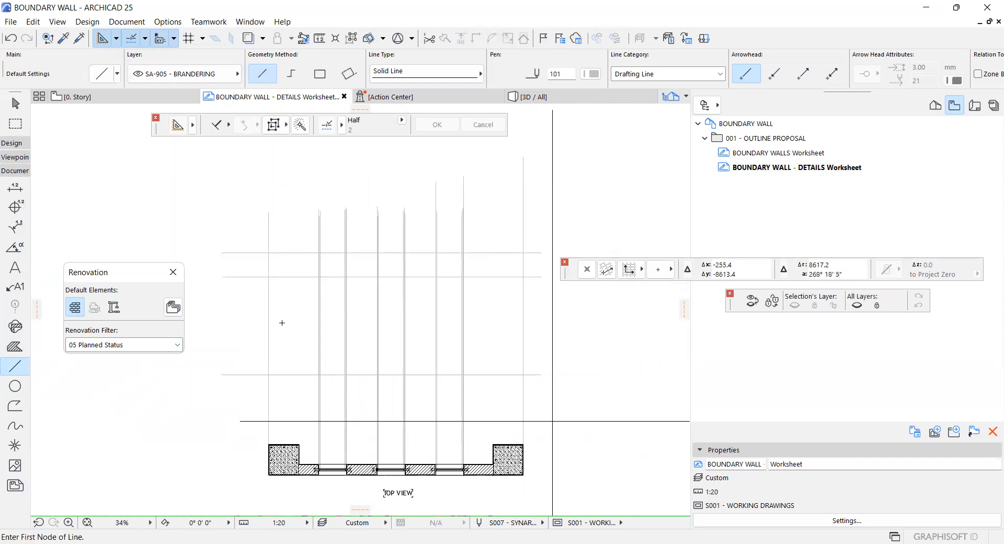
# Draw a vertical projection line upward from the left column's upper inner corner, past the topmost horizontal line
pyautogui.scroll(2, 306, 480)
pyautogui.scroll(8, 306, 480)
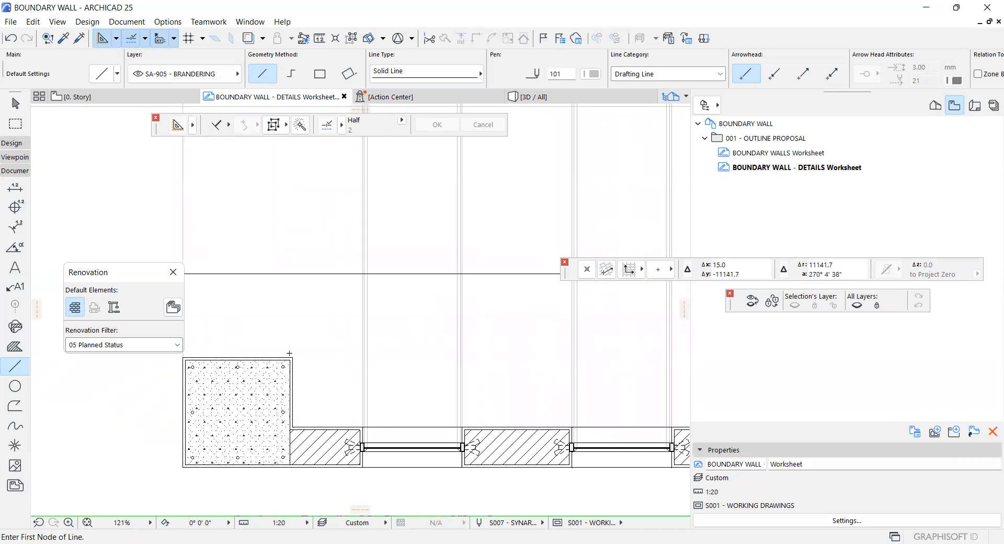
pyautogui.scroll(20, 292, 335)
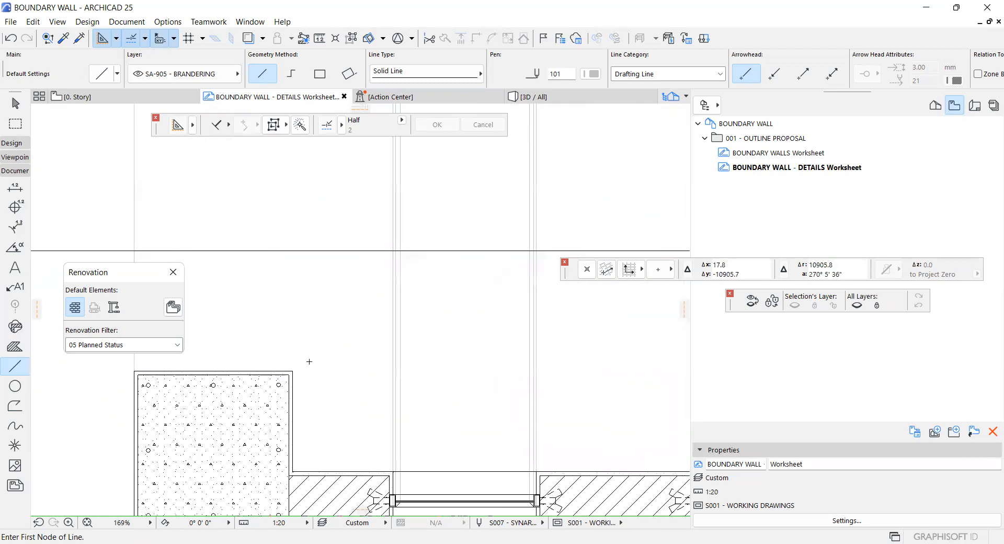
pyautogui.scroll(18, 201, 386)
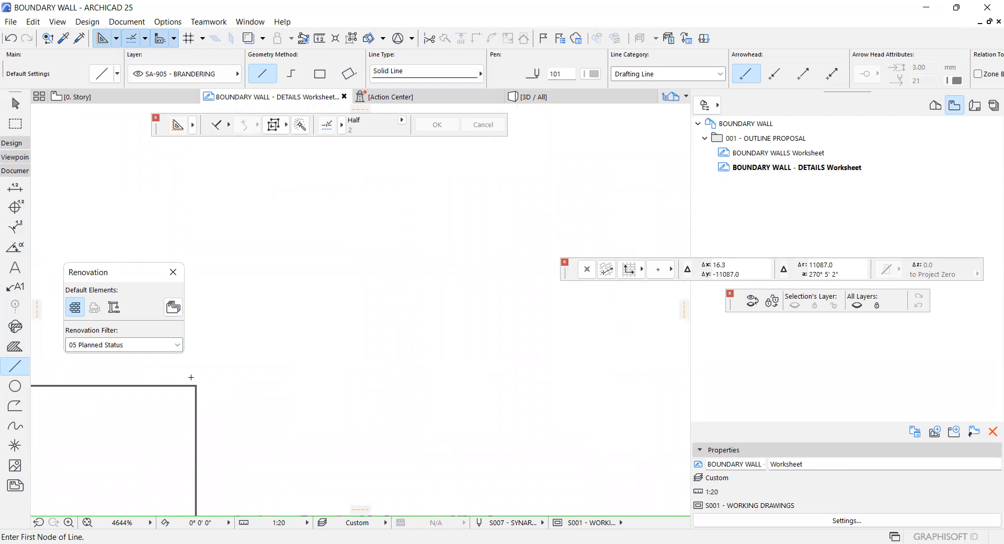
pyautogui.click(207, 417)
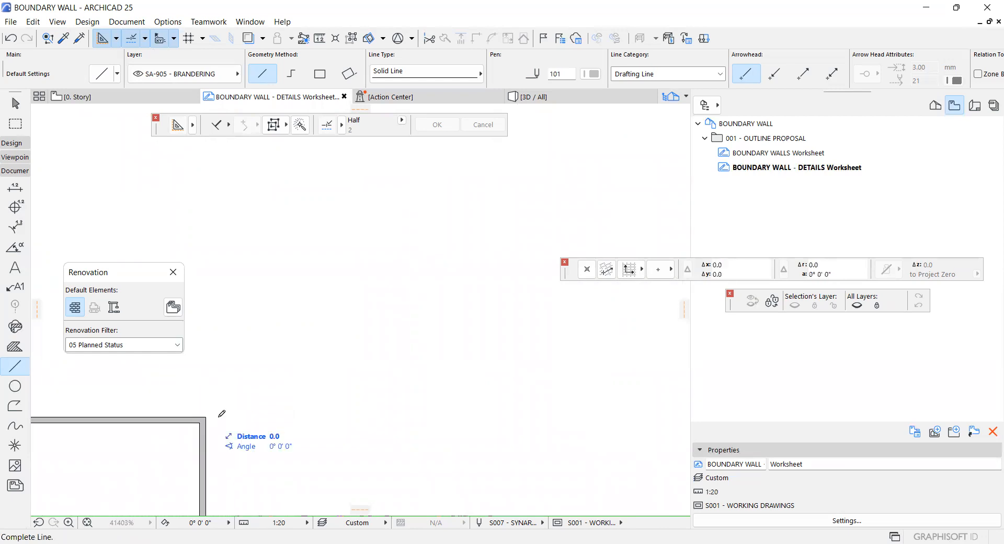
pyautogui.scroll(-15, 313, 431)
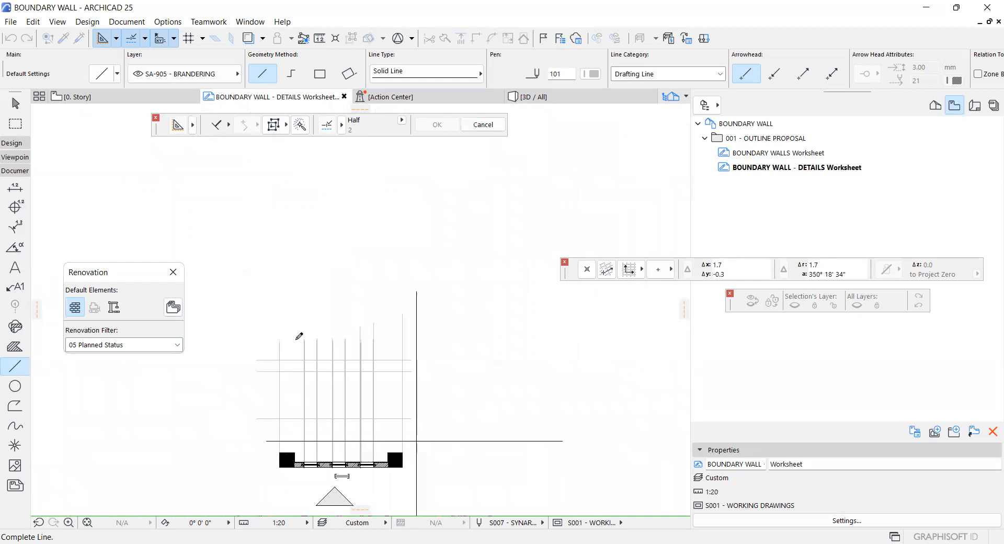
pyautogui.click(295, 340)
# Draw a vertical projection line upward from the right column's upper inner corner, past the topmost horizontal line
pyautogui.scroll(13, 385, 452)
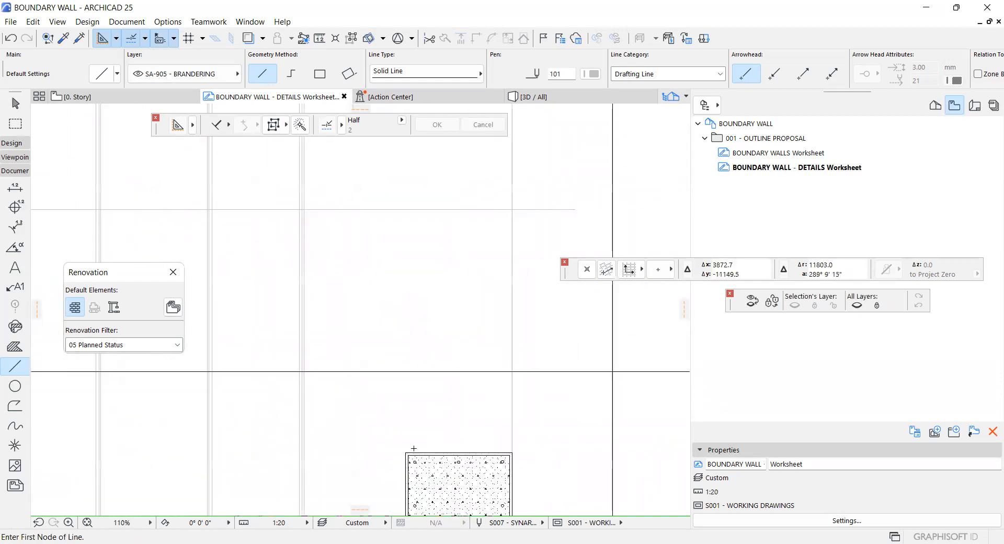
pyautogui.scroll(15, 395, 463)
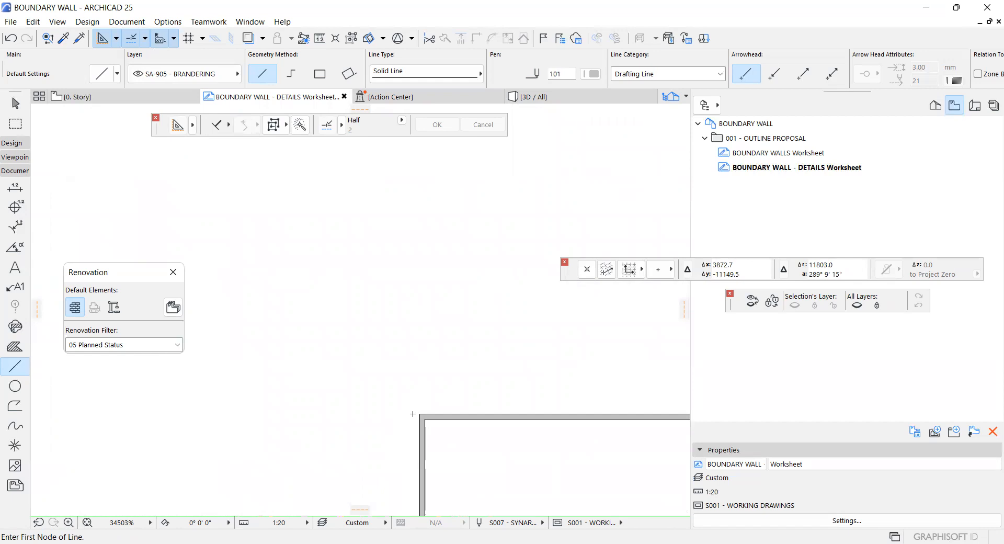
pyautogui.click(420, 412)
pyautogui.scroll(-12, 413, 434)
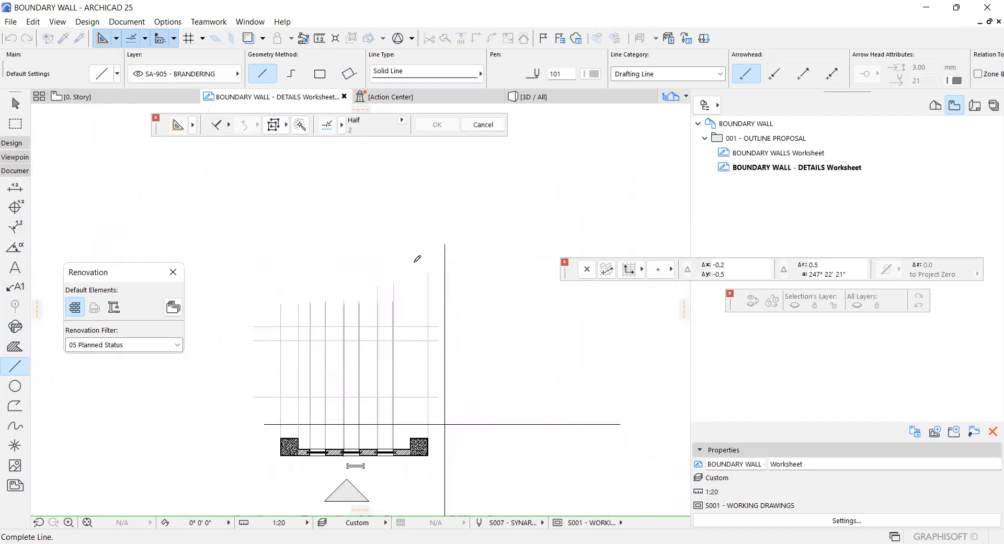
pyautogui.click(411, 263)
# Drag a copy of the middle horizontal line, 2000 above the base line, straight down by 300
pyautogui.scroll(4, 278, 413)
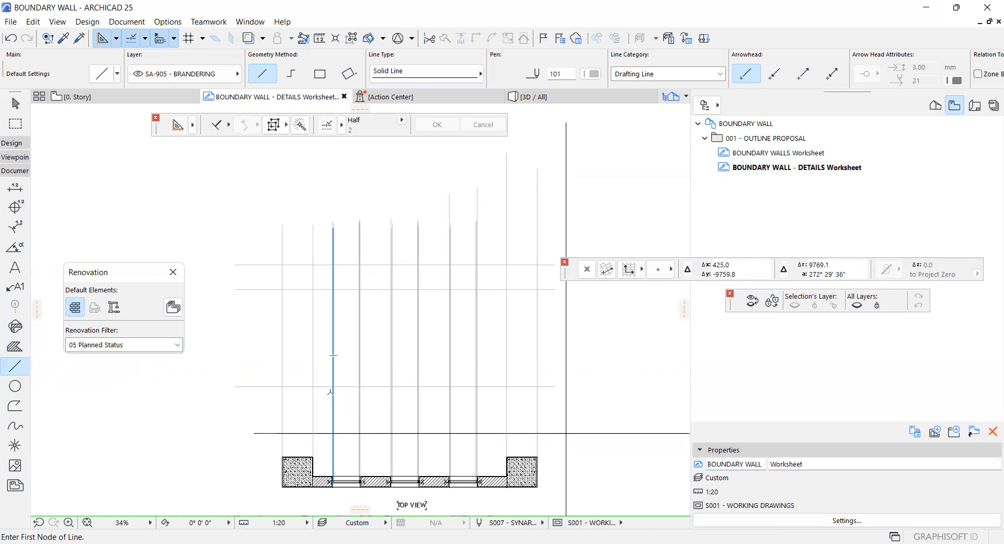
pyautogui.scroll(2, 260, 306)
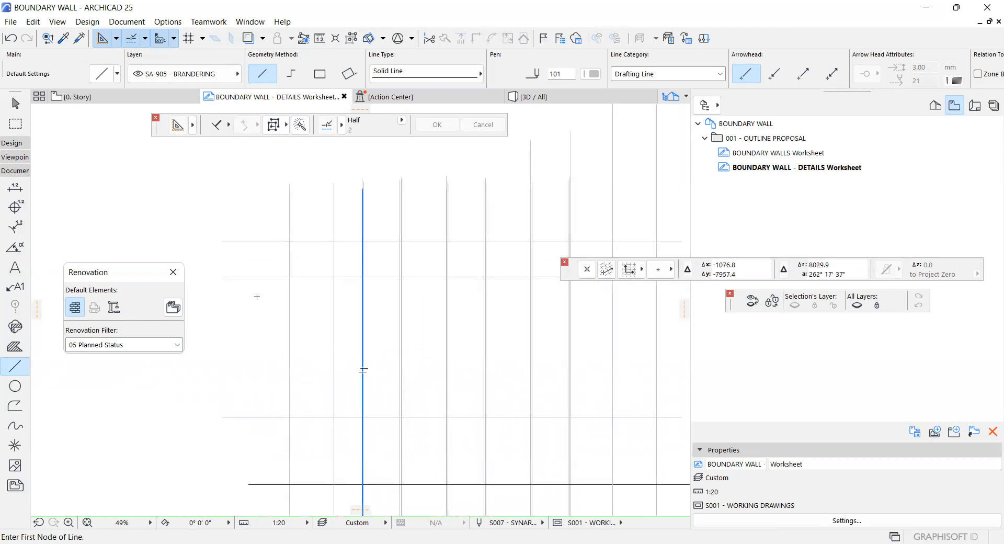
pyautogui.keyDown('shift'); pyautogui.click(260, 280); pyautogui.keyUp('shift')
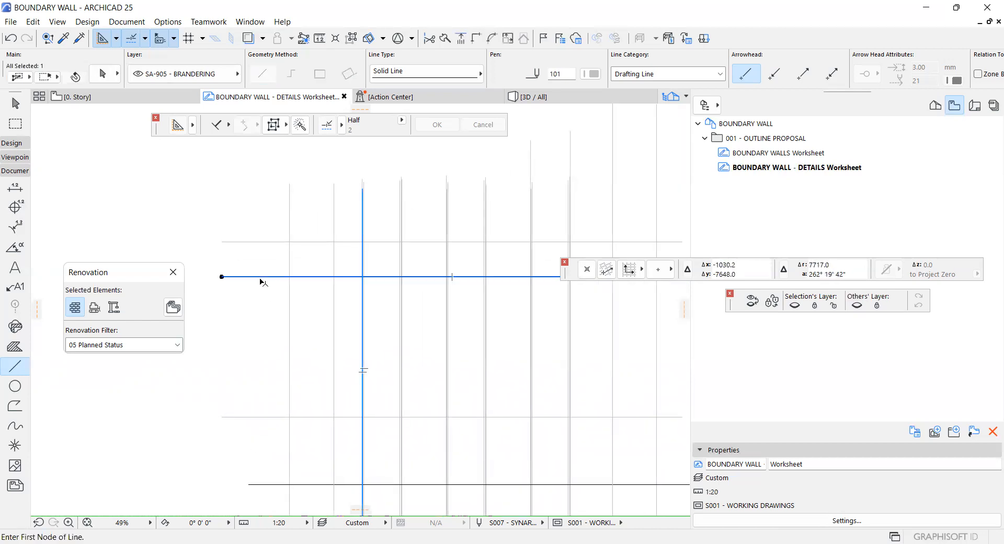
pyautogui.hotkey('ctrl', 'shift', 'd')
pyautogui.click(260, 280)
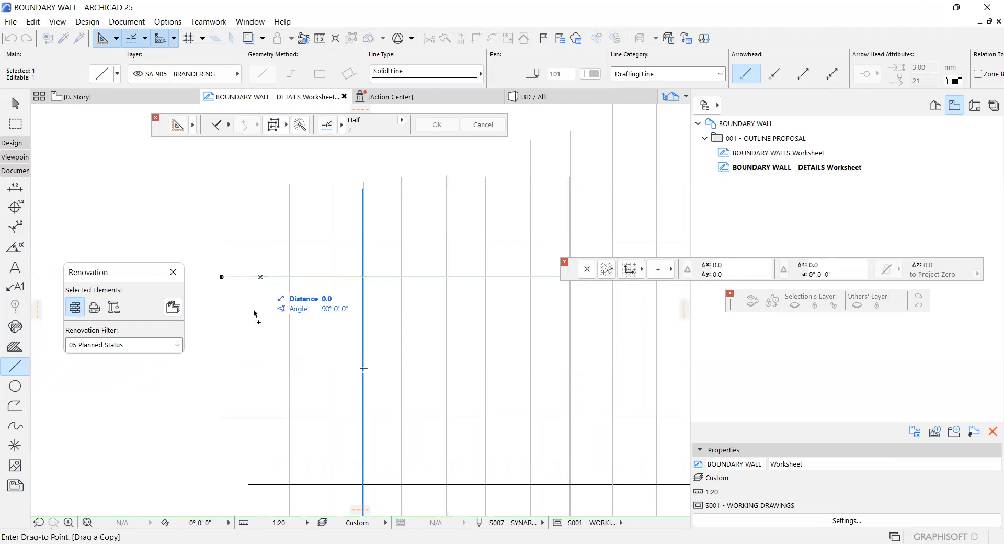
pyautogui.write('3')
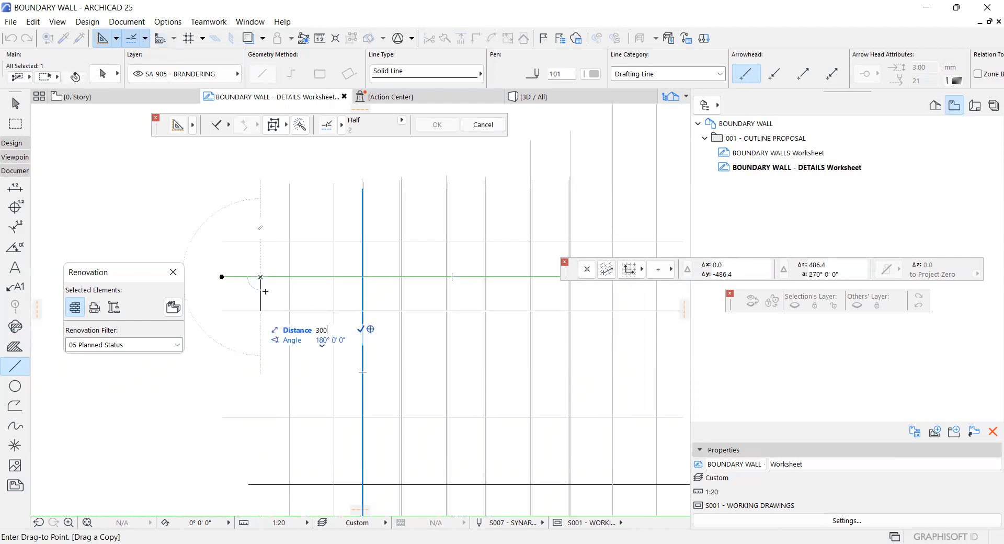
pyautogui.press('Return')
pyautogui.scroll(-1, 266, 293)
pyautogui.press('Escape')
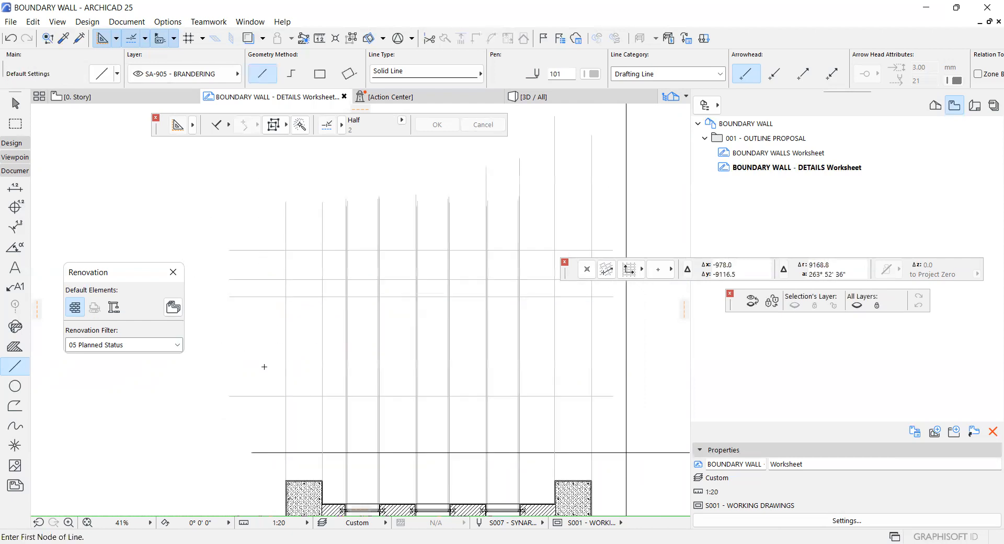
# Drag a copy of the horizontal base line straight up by 1000
pyautogui.keyDown('shift'); pyautogui.click(250, 397); pyautogui.keyUp('shift')
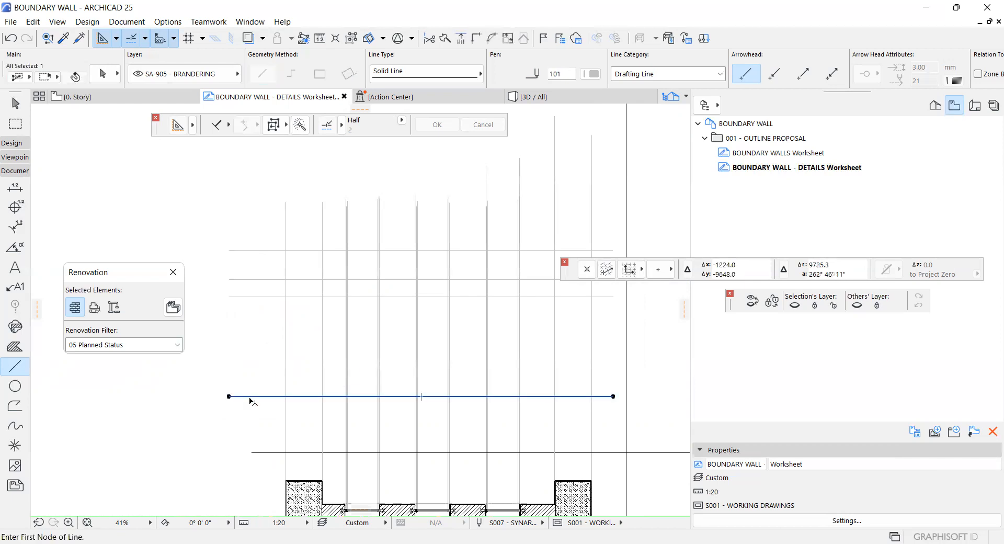
pyautogui.hotkey('ctrl', 'shift', 'd')
pyautogui.click(250, 397)
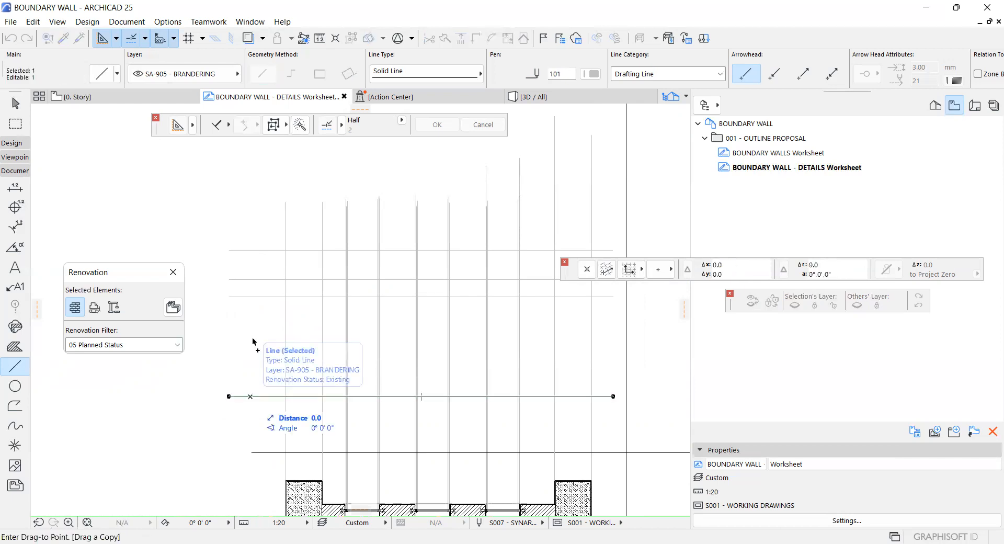
pyautogui.write('1000')
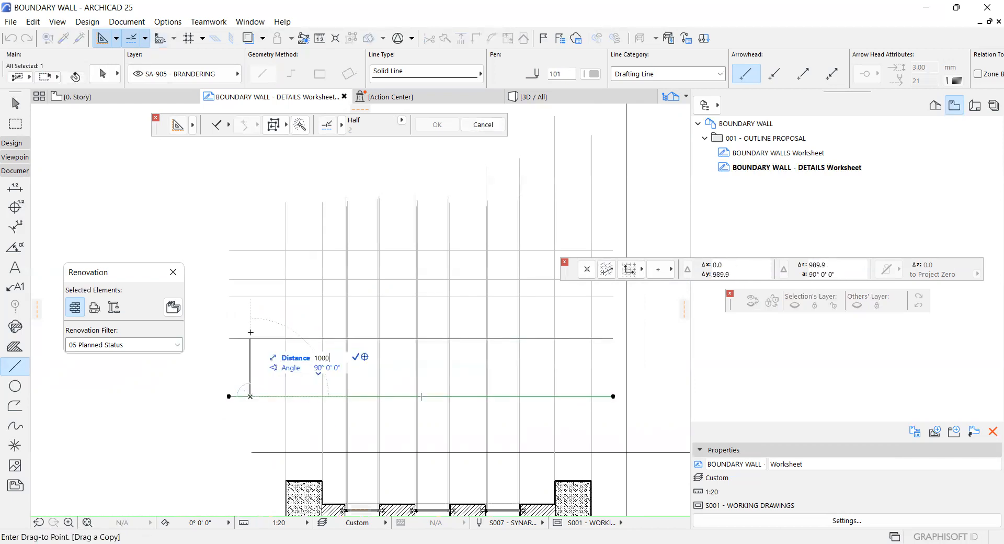
pyautogui.press('Return')
# Place a label with an arrow pointing down to the horizontal base line and set its text to GL
pyautogui.click(15, 286)
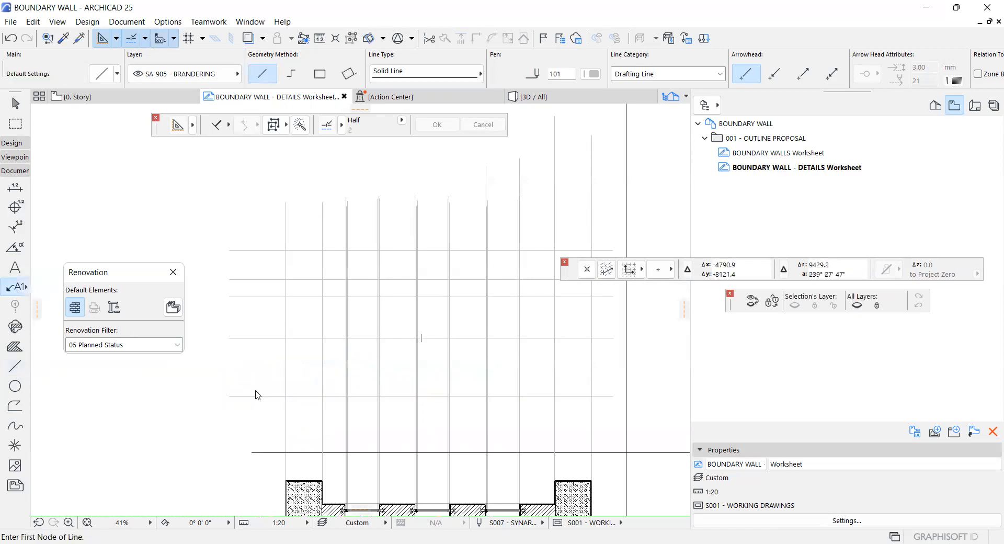
pyautogui.scroll(1, 252, 396)
pyautogui.click(251, 396)
pyautogui.click(251, 377)
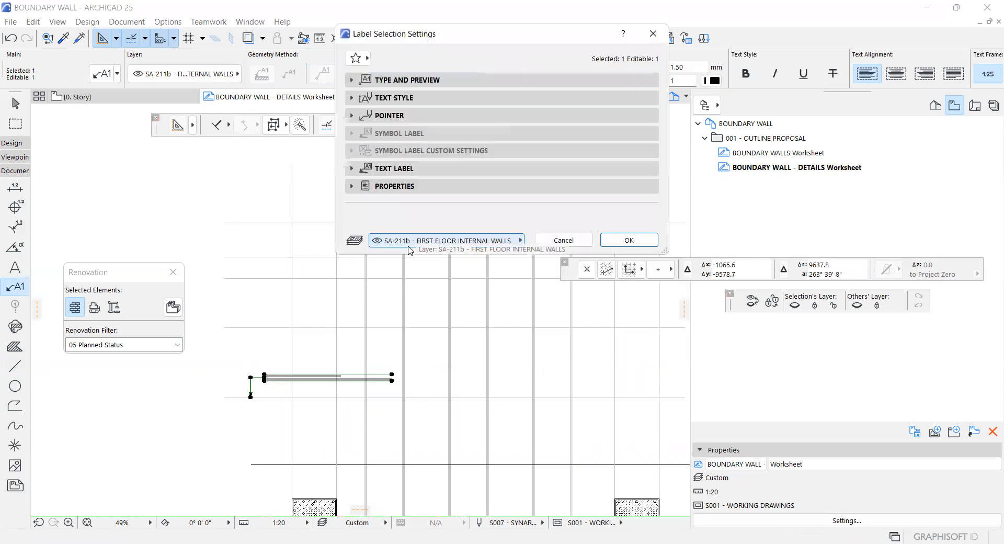
pyautogui.doubleClick(270, 380)
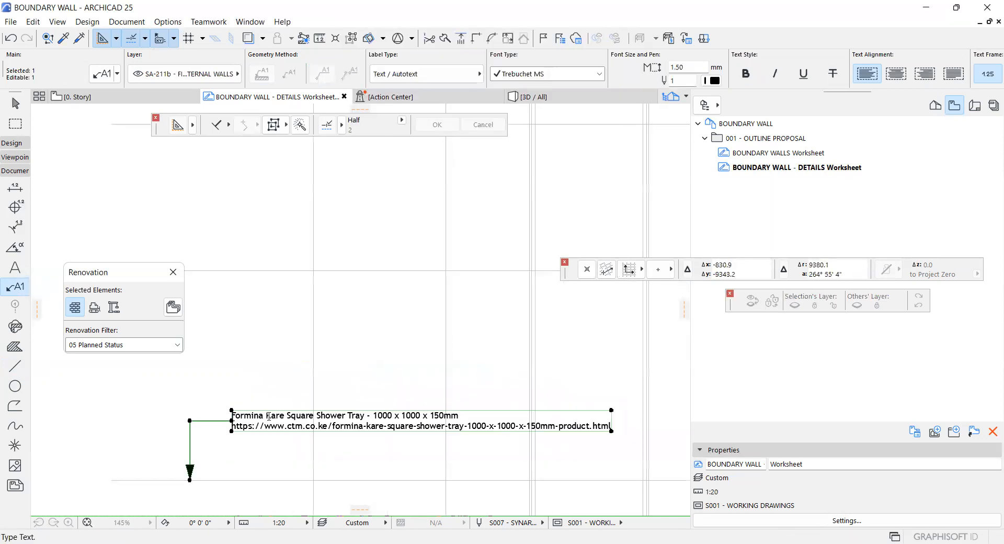
pyautogui.click(277, 417)
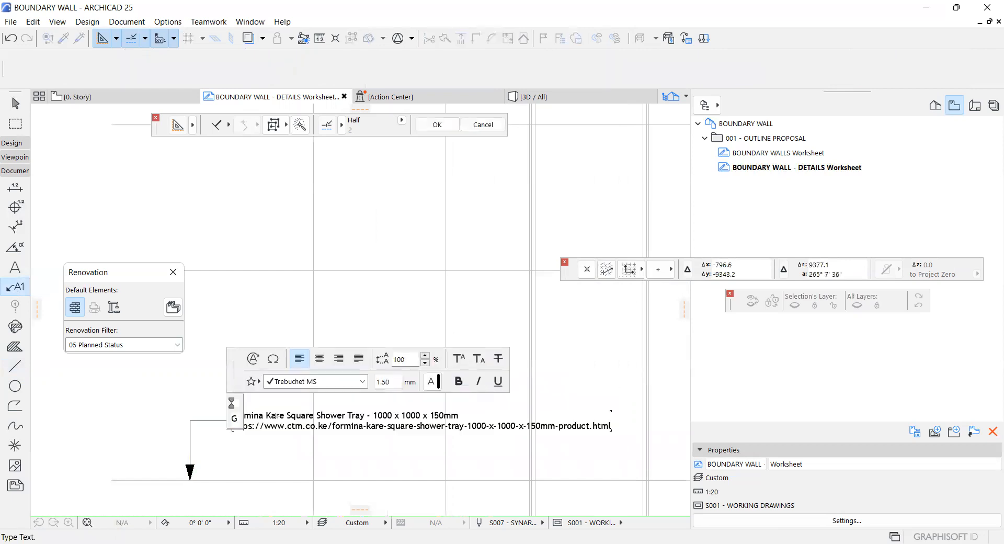
pyautogui.write('L')
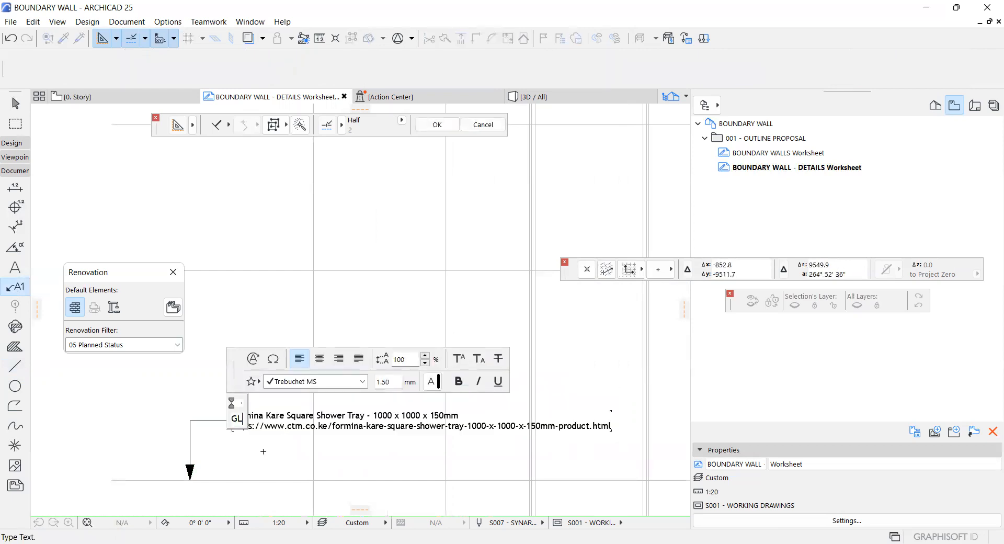
pyautogui.click(180, 431)
# Add a label pointing to the horizontal line 1000 above the base line and set its text to SILL
pyautogui.scroll(-4, 225, 450)
pyautogui.scroll(3, 207, 365)
pyautogui.click(209, 366)
pyautogui.click(208, 314)
pyautogui.click(246, 314)
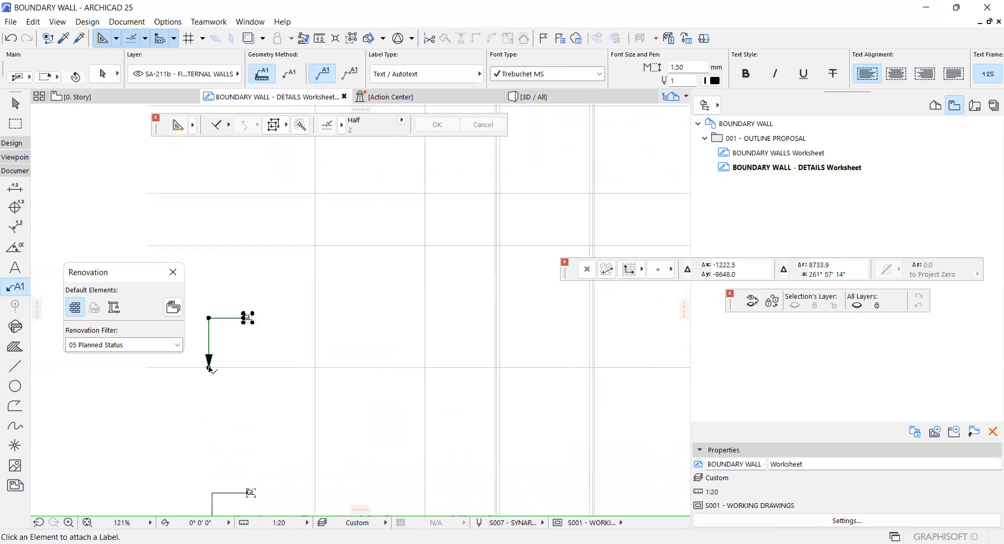
pyautogui.scroll(5, 246, 314)
pyautogui.doubleClick(255, 317)
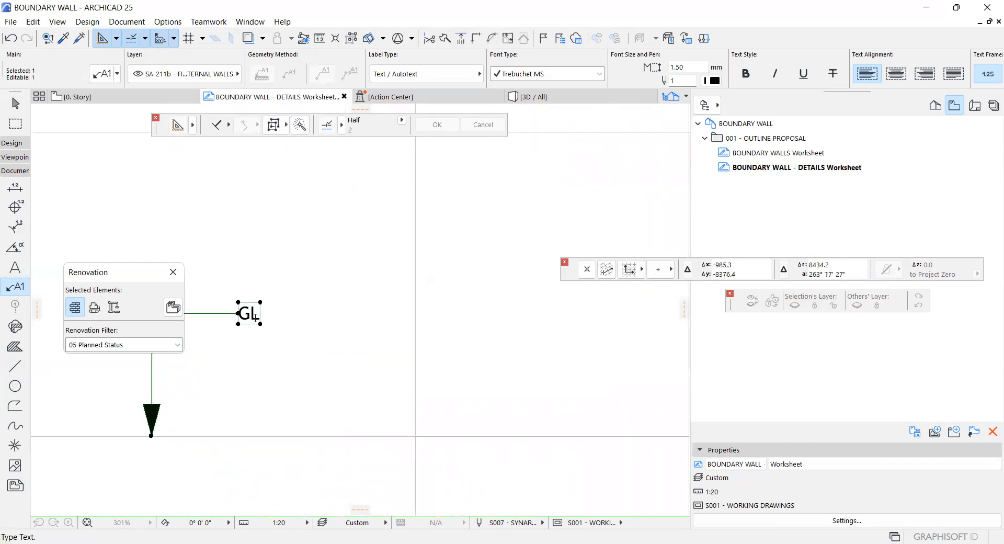
pyautogui.write('SILL')
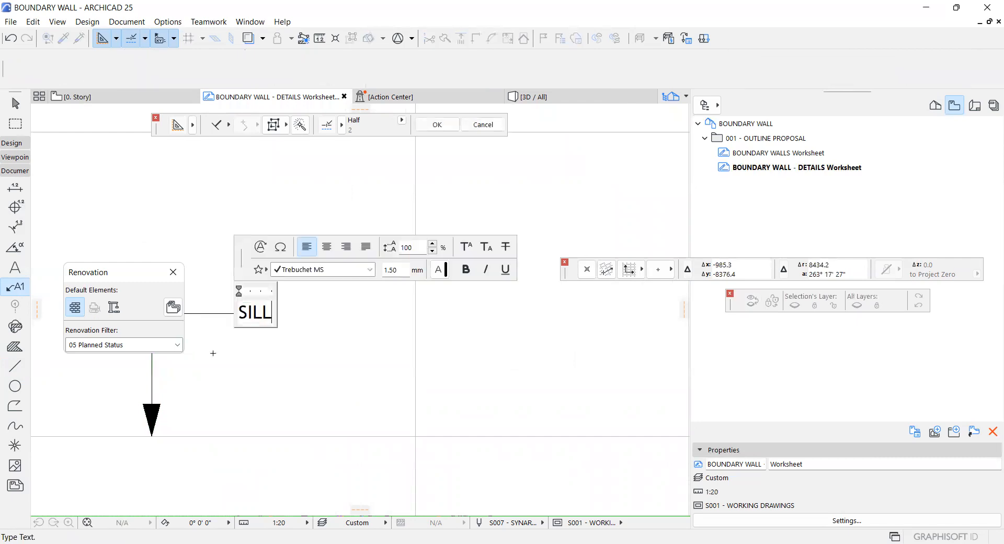
pyautogui.click(218, 420)
# Add a label pointing to the next horizontal line above the sill line and set its text to BEAM BOTTOM
pyautogui.scroll(-8, 220, 420)
pyautogui.scroll(2, 228, 385)
pyautogui.click(234, 377)
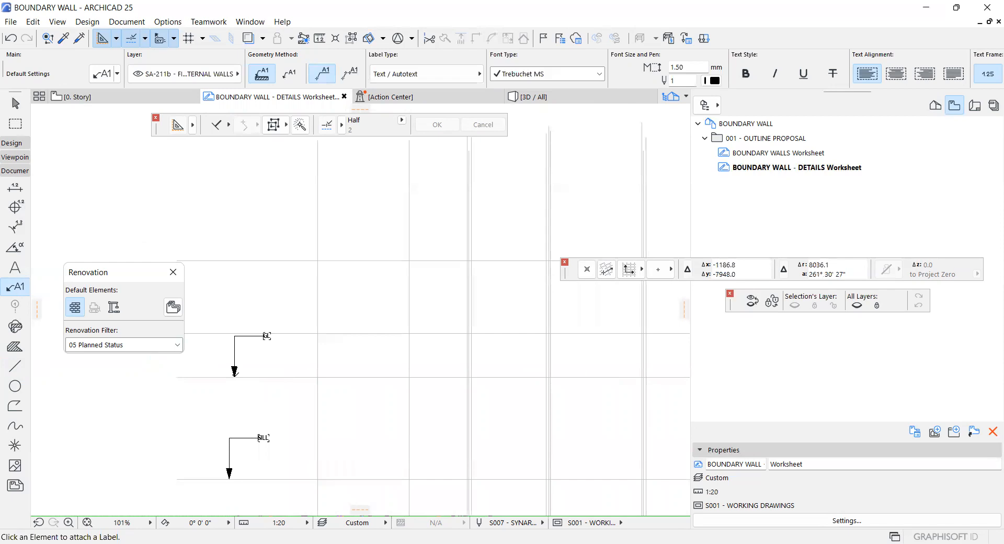
pyautogui.click(267, 336)
pyautogui.scroll(5, 290, 325)
pyautogui.doubleClick(301, 327)
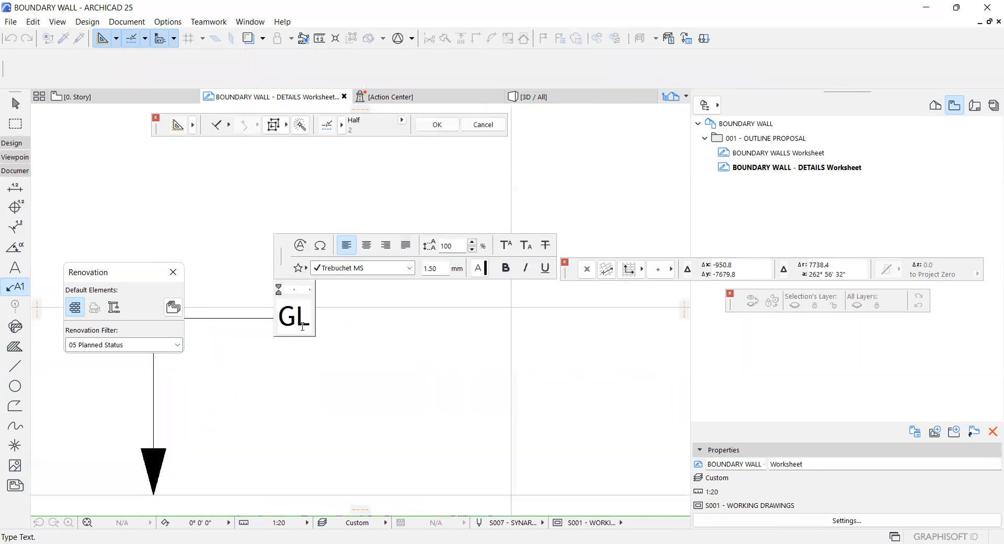
pyautogui.doubleClick(303, 327)
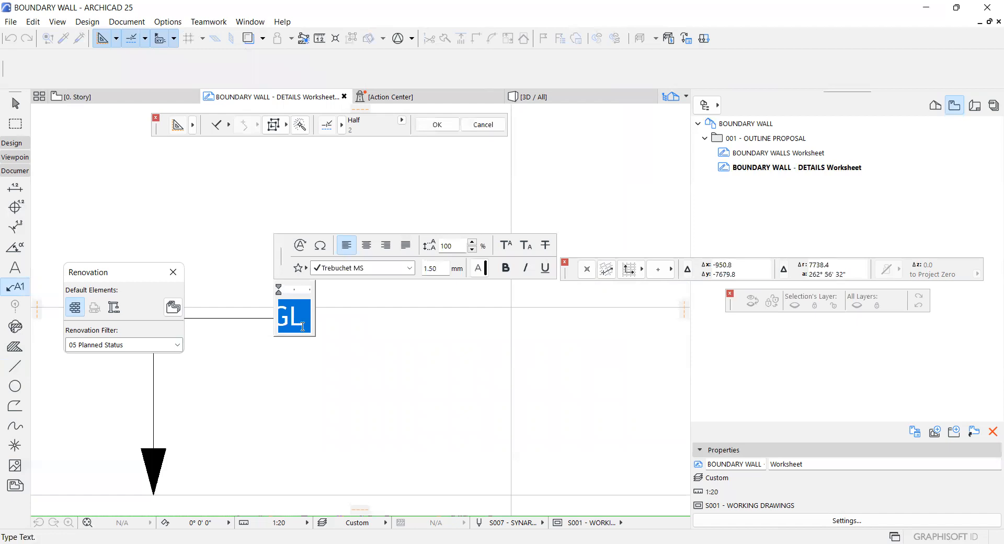
pyautogui.write('BEAM')
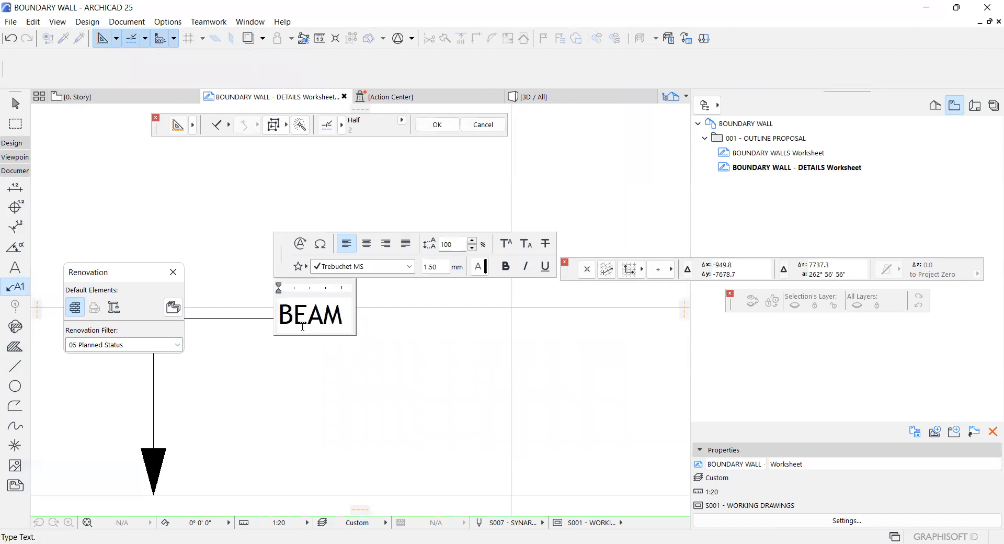
pyautogui.write(' BOTTOM')
pyautogui.click(344, 411)
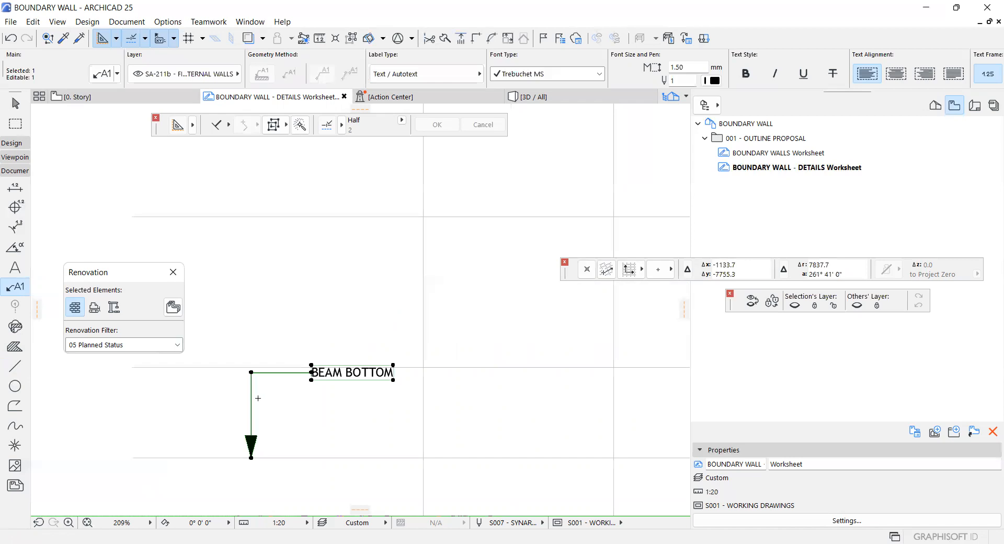
# Add a label pointing to the horizontal line just above the beam bottom line and set its text to TOP
pyautogui.keyDown('alt'); pyautogui.click(251, 373); pyautogui.keyUp('alt')
pyautogui.press('Escape')
pyautogui.click(222, 367)
pyautogui.click(314, 282)
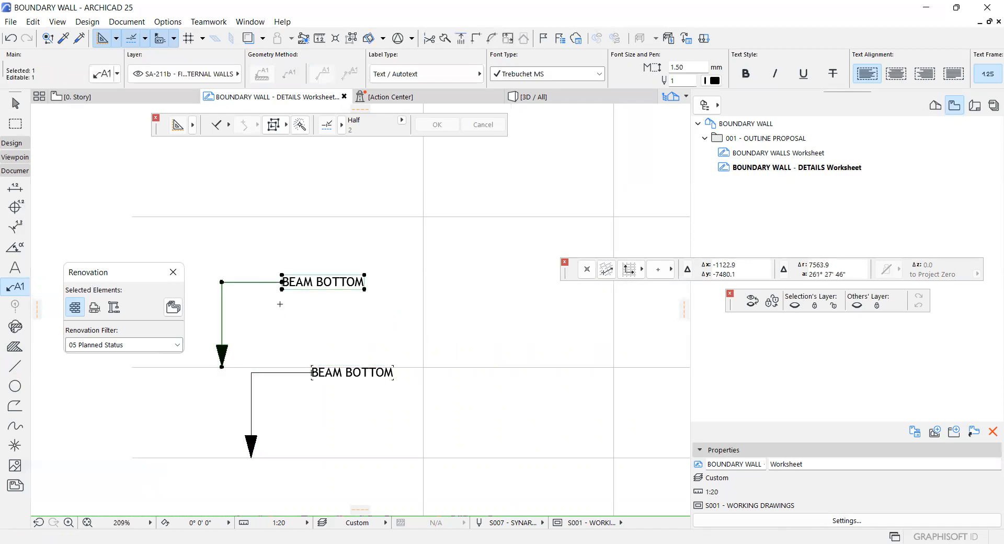
pyautogui.scroll(1, 301, 277)
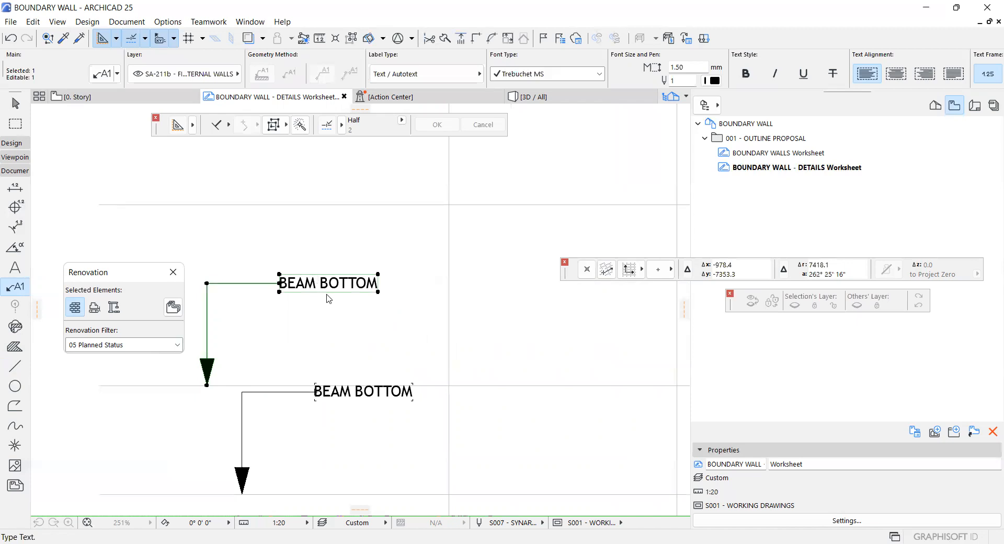
pyautogui.doubleClick(329, 298)
pyautogui.write('TOP')
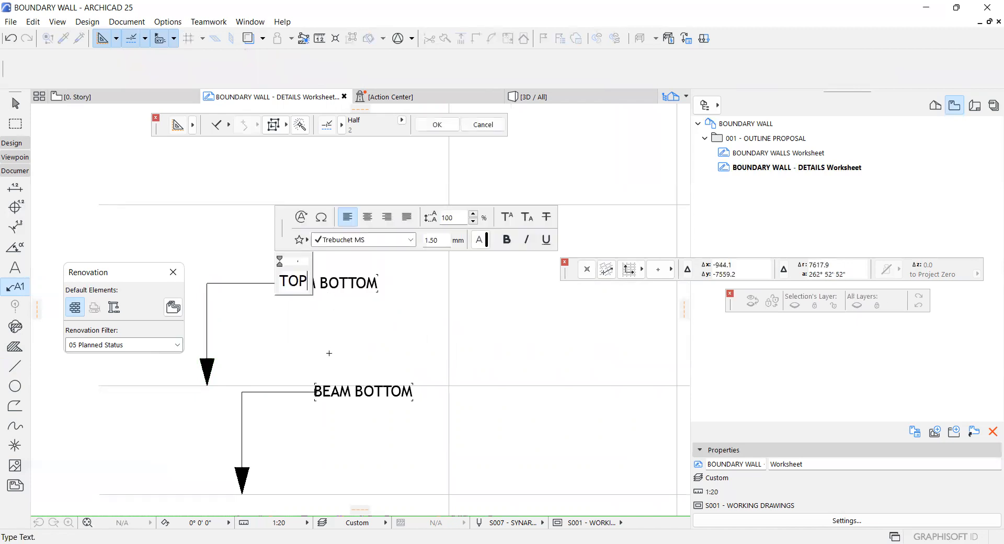
pyautogui.click(329, 352)
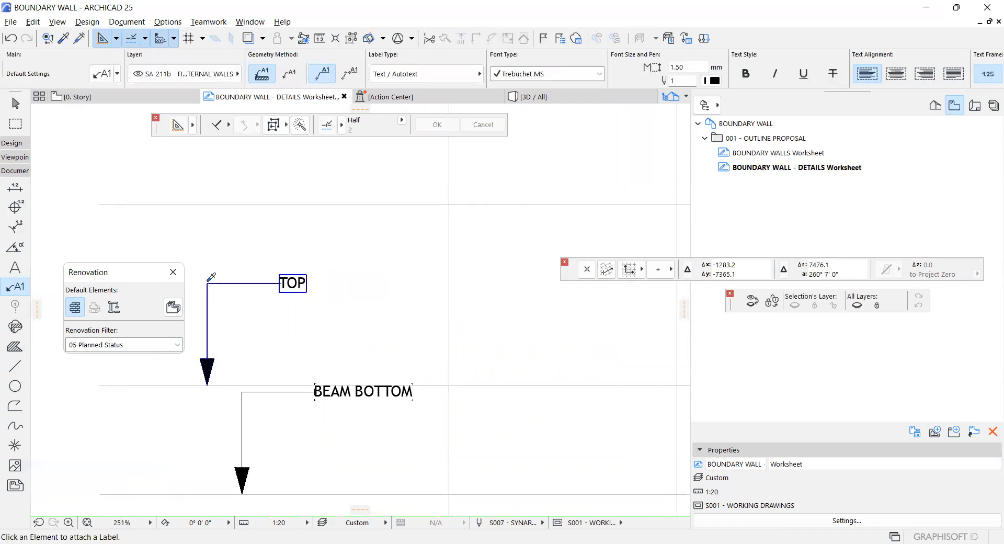
# Add a label pointing to the topmost horizontal line and set its text to COLUMN TOP
pyautogui.keyDown('shift'); pyautogui.click(215, 204); pyautogui.keyUp('shift')
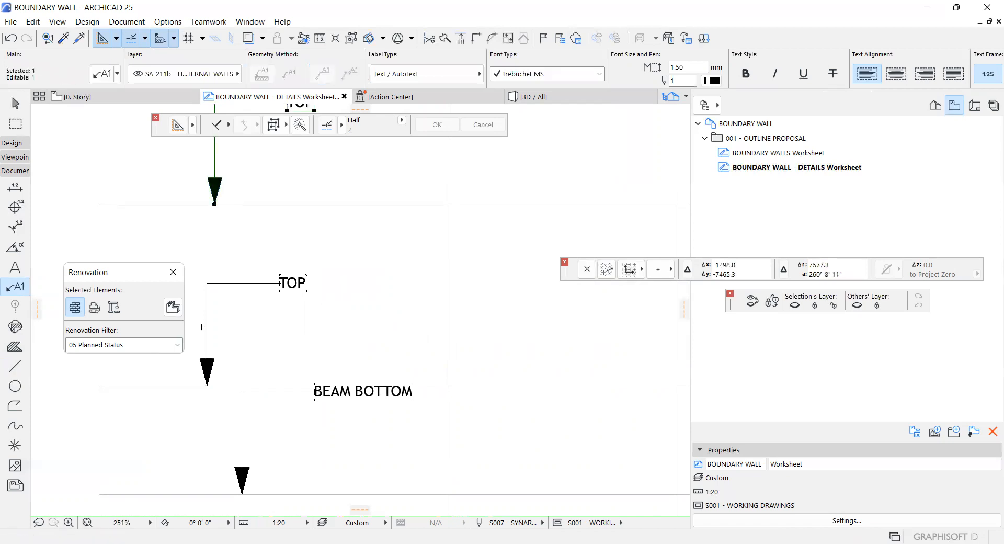
pyautogui.scroll(-2, 202, 331)
pyautogui.scroll(1, 277, 142)
pyautogui.scroll(1, 250, 218)
pyautogui.doubleClick(253, 246)
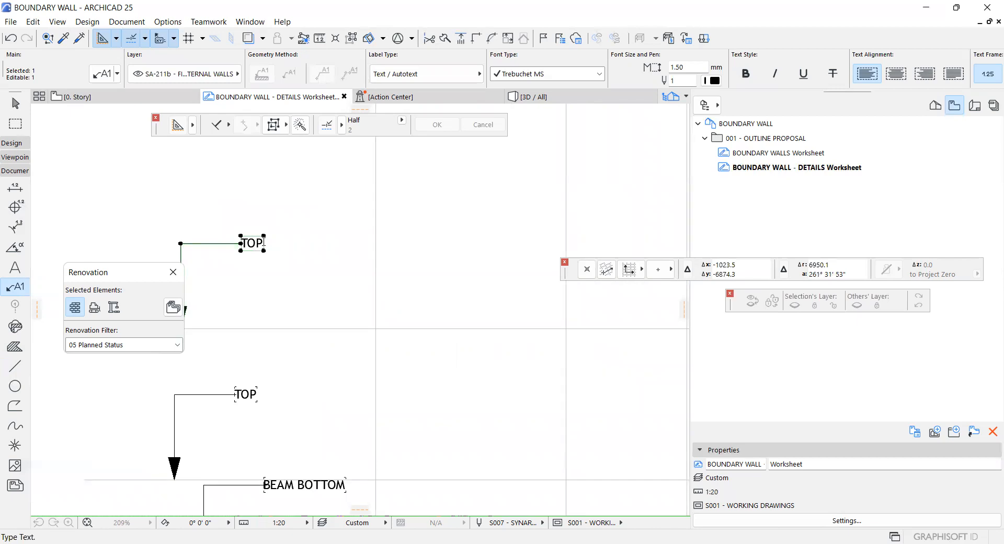
pyautogui.write('COLUMN TOP')
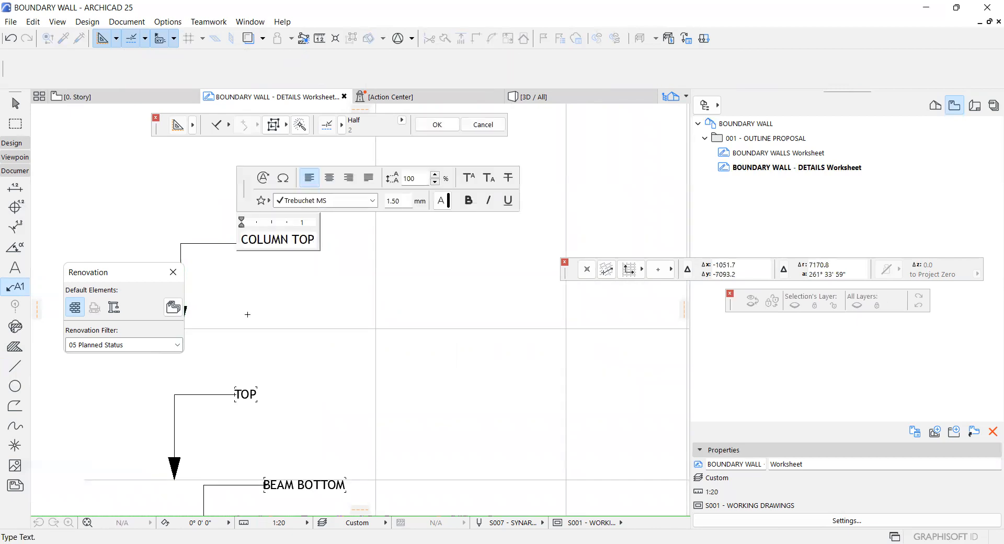
pyautogui.click(259, 300)
# Examine the labelled height lines and the vertical projection lines above the top view
pyautogui.scroll(-10, 268, 309)
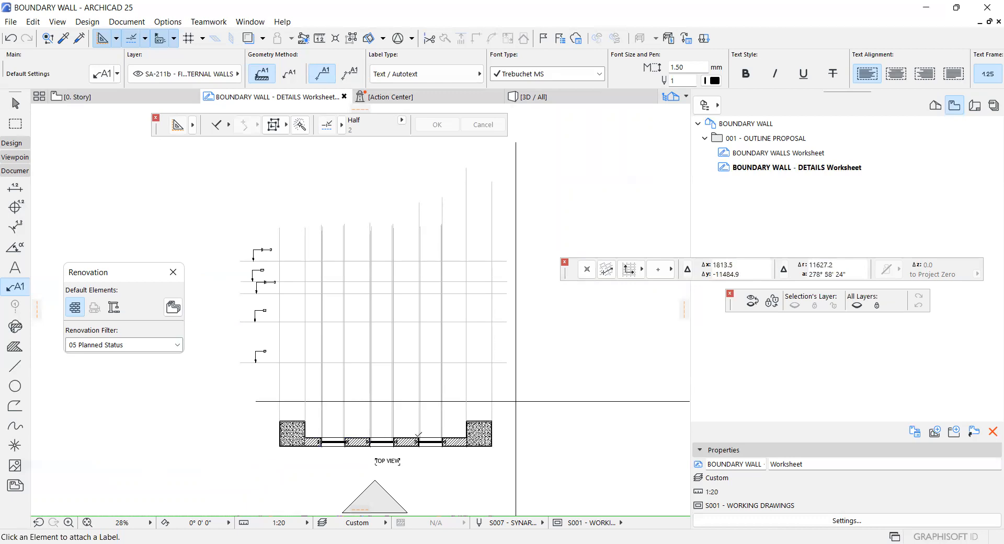
pyautogui.scroll(1, 275, 369)
pyautogui.scroll(4, 275, 369)
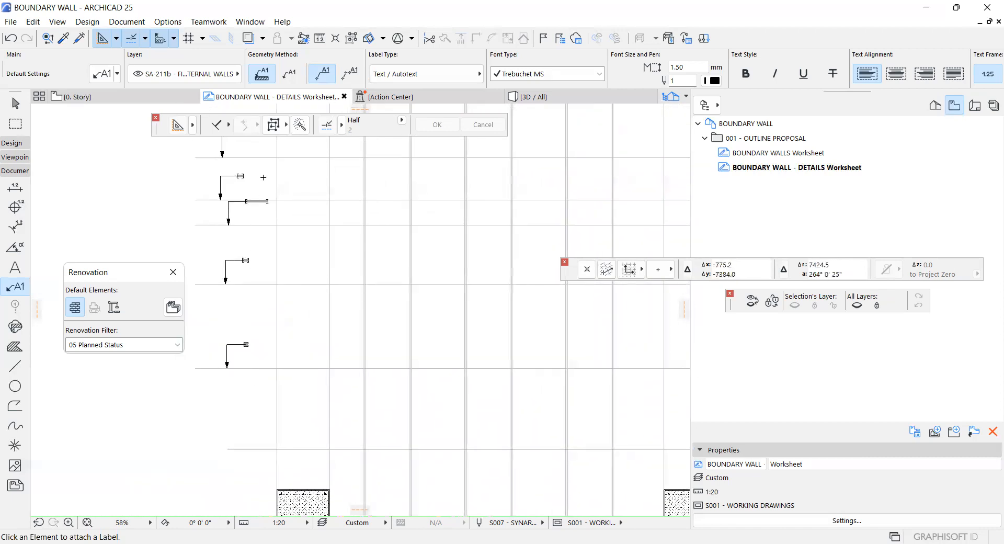
pyautogui.scroll(-3, 265, 176)
pyautogui.scroll(-2, 321, 332)
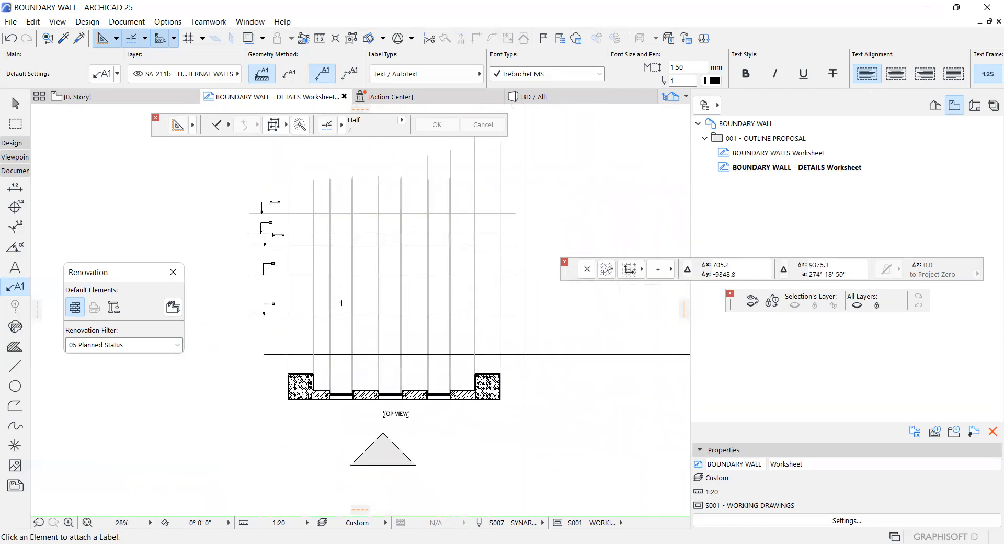
pyautogui.scroll(1, 350, 333)
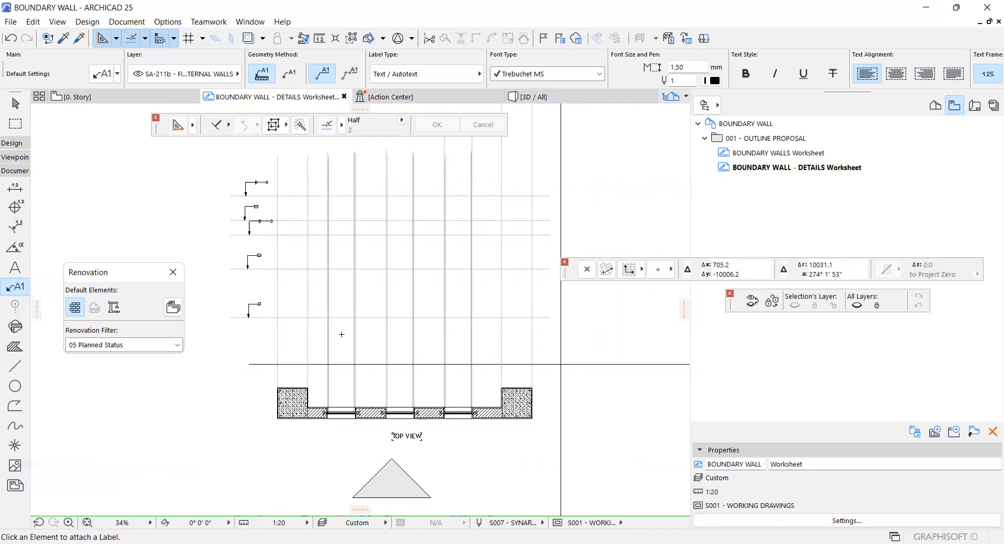
pyautogui.scroll(3, 336, 347)
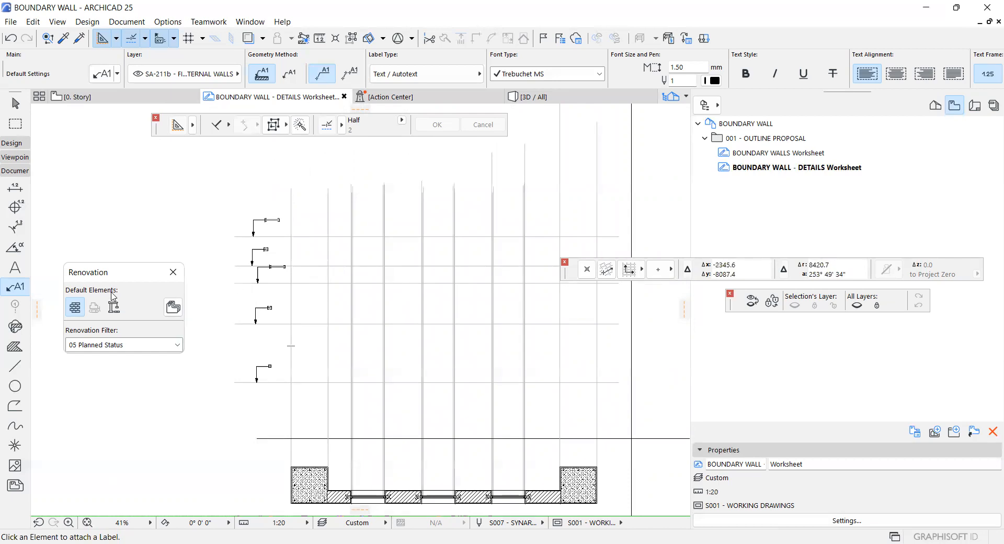
pyautogui.scroll(2, 317, 257)
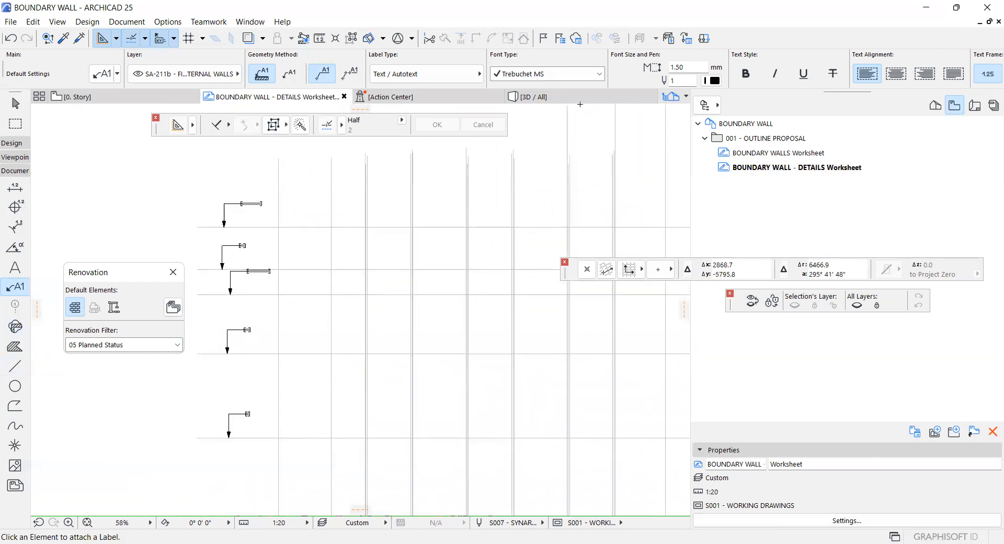
# Pick up the topmost horizontal line's settings for new lines and set their pen to 1
pyautogui.keyDown('alt'); pyautogui.click(308, 227); pyautogui.keyUp('alt')
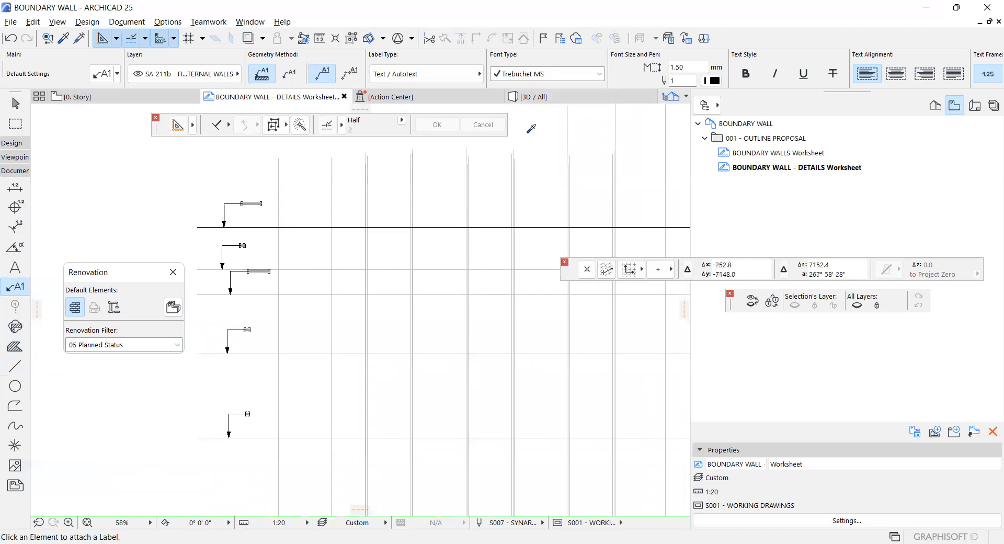
pyautogui.click(592, 74)
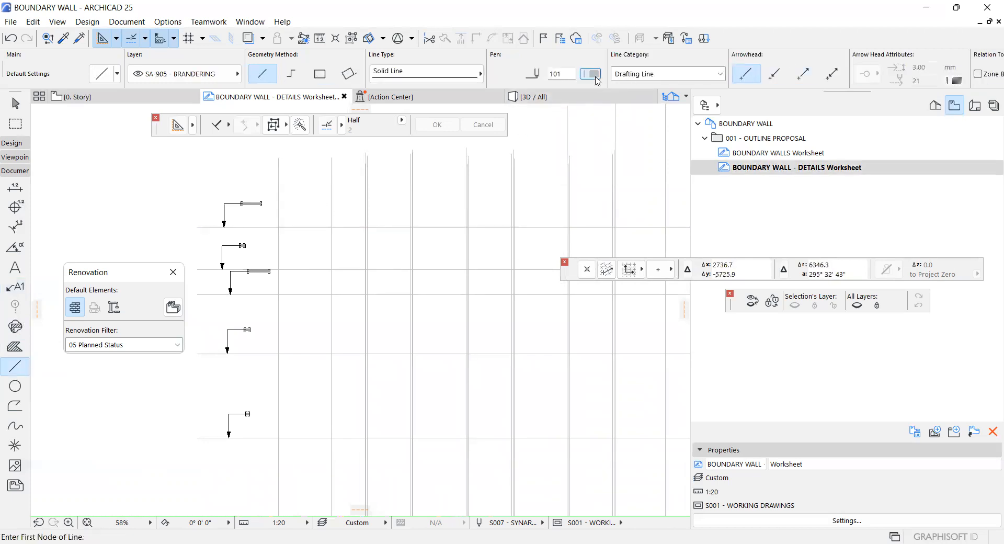
pyautogui.click(609, 71)
pyautogui.scroll(-2, 471, 314)
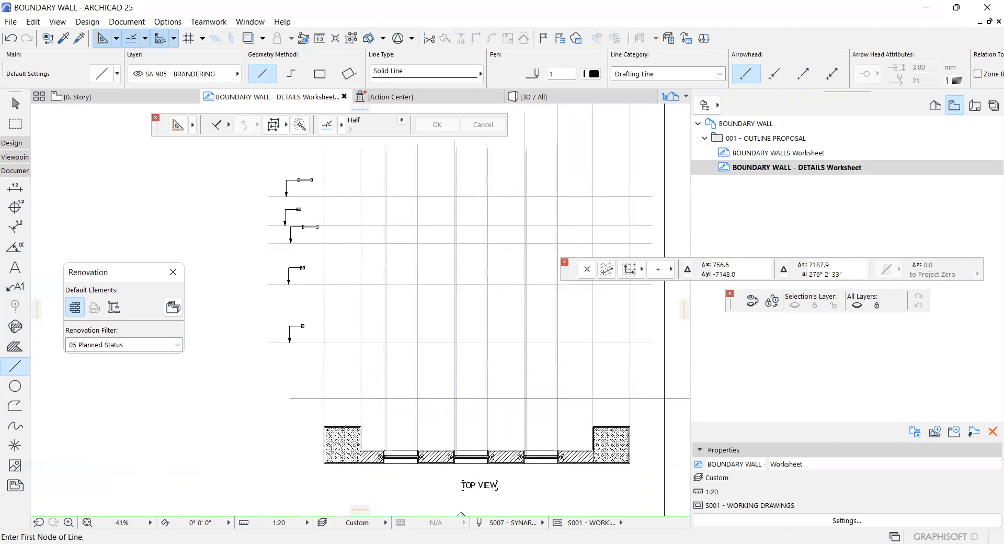
pyautogui.scroll(1, 346, 245)
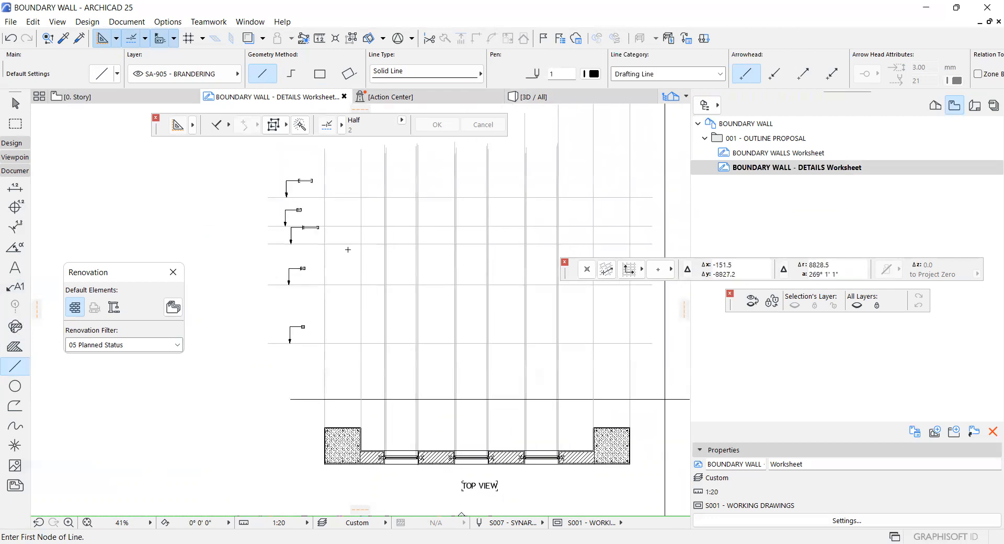
pyautogui.scroll(3, 338, 204)
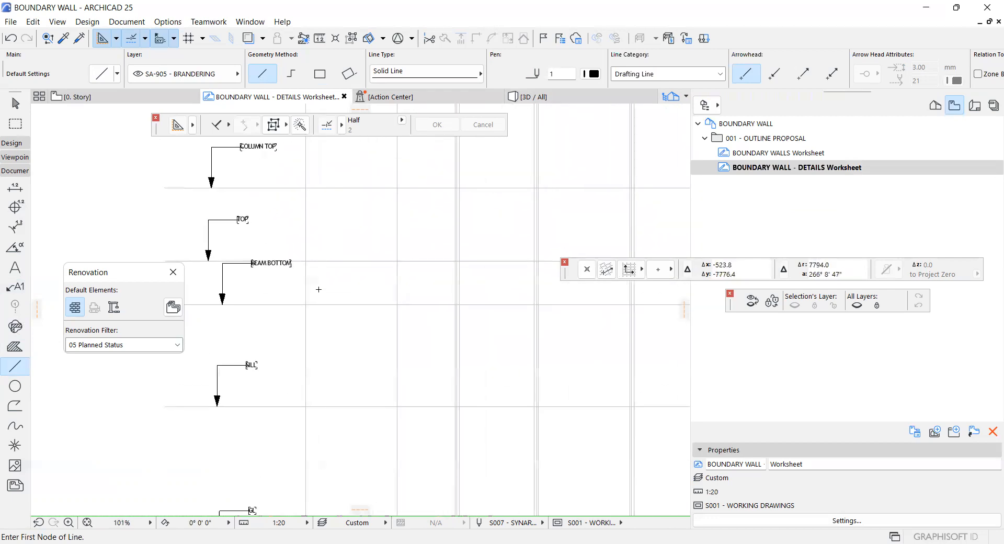
pyautogui.scroll(-1, 304, 273)
pyautogui.scroll(1, 304, 274)
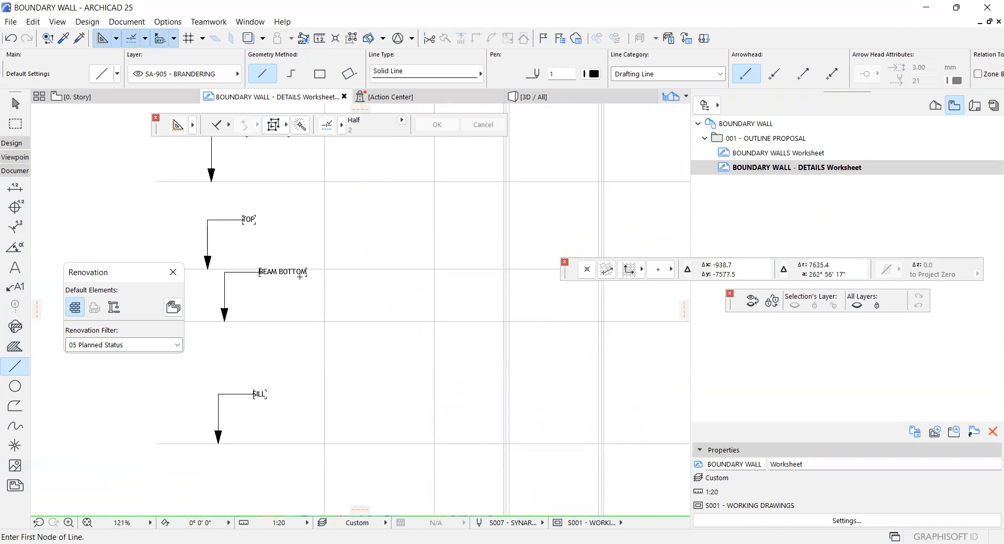
# Draw a rectangle between the first two vertical projection lines, from the TOP height line up to the COLUMN TOP line
pyautogui.click(323, 267)
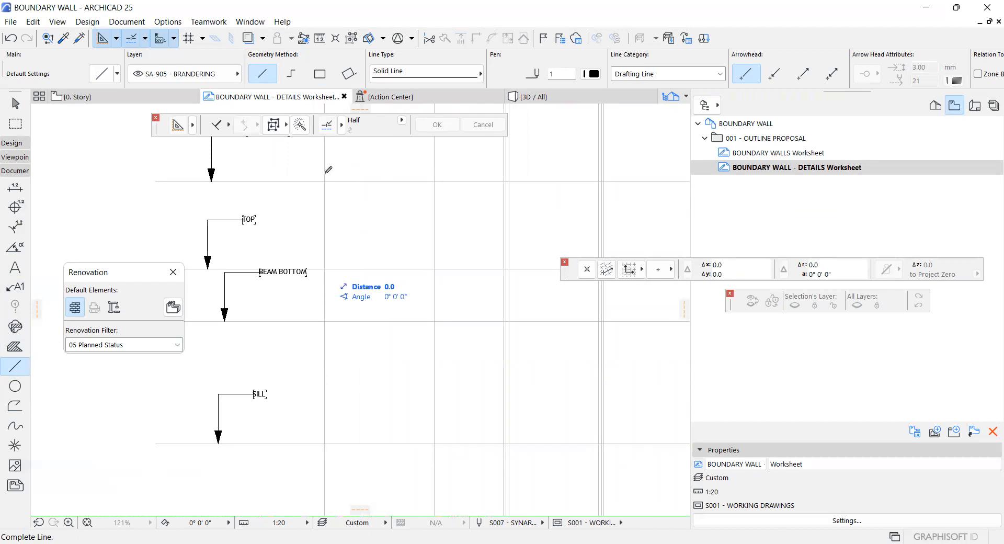
pyautogui.click(432, 180)
pyautogui.scroll(-5, 371, 220)
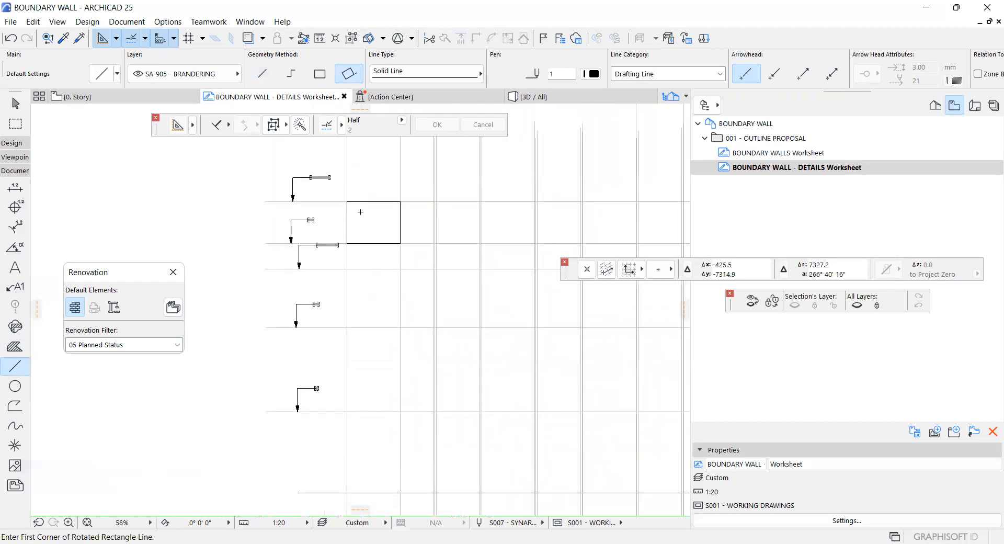
pyautogui.scroll(-2, 357, 210)
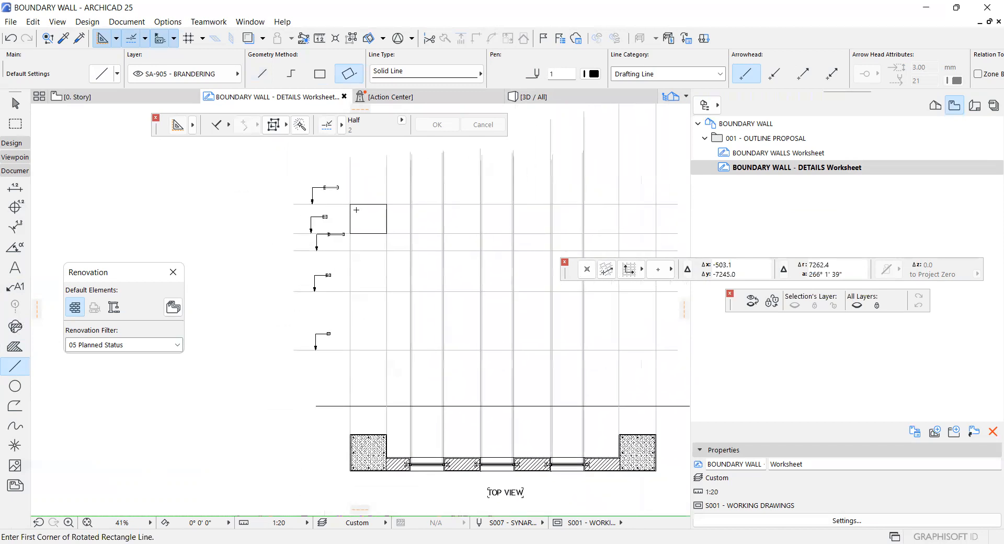
# Draw a rectangle from the column rectangle's lower corner on the TOP line to the next vertical projection line, reaching down to the lowest height line
pyautogui.scroll(2, 387, 240)
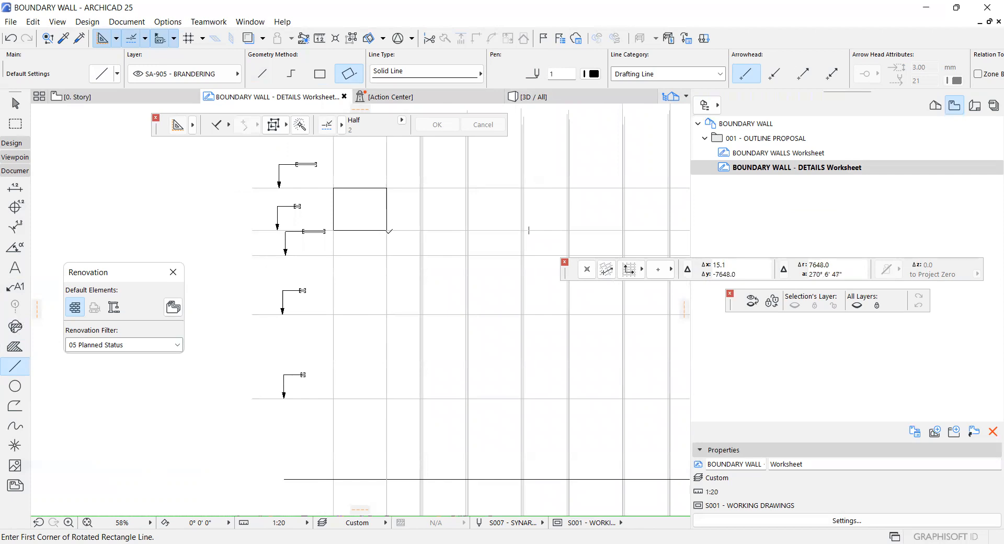
pyautogui.scroll(4, 388, 228)
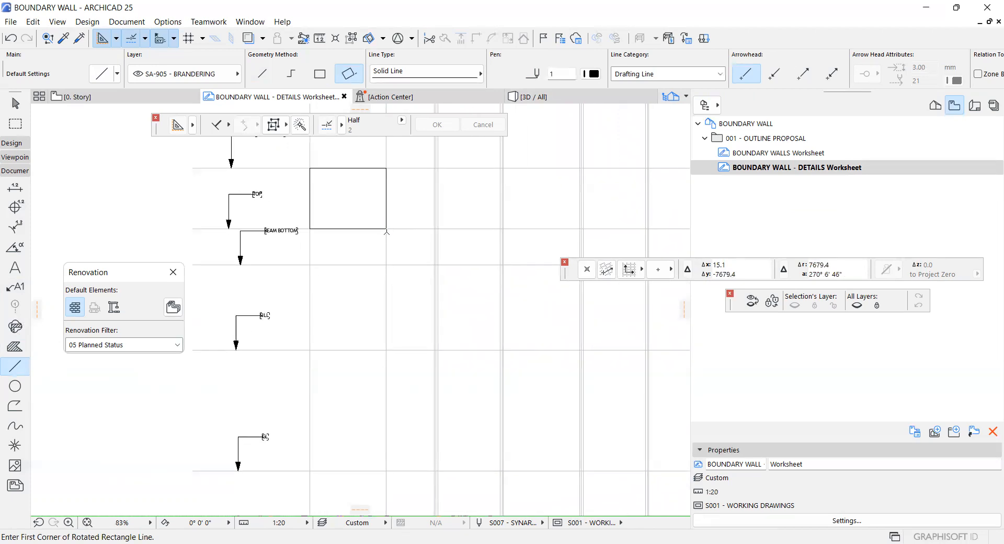
pyautogui.scroll(1, 385, 231)
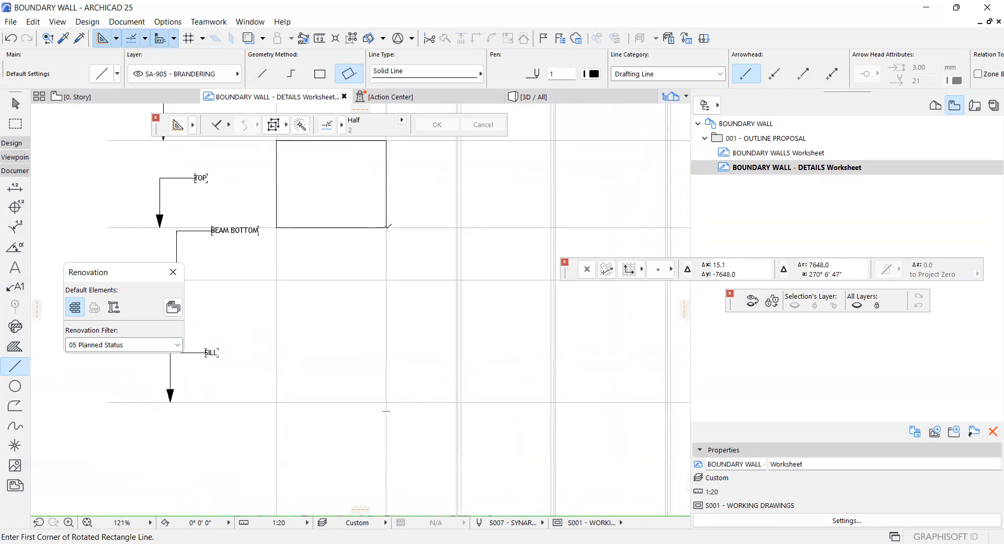
pyautogui.click(387, 226)
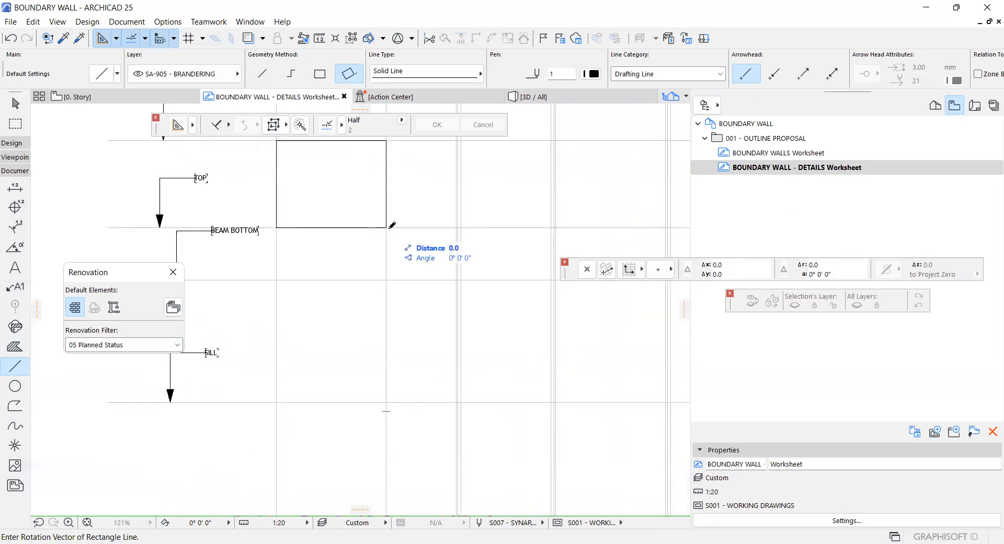
pyautogui.scroll(4, 460, 223)
pyautogui.click(460, 224)
pyautogui.scroll(-9, 431, 200)
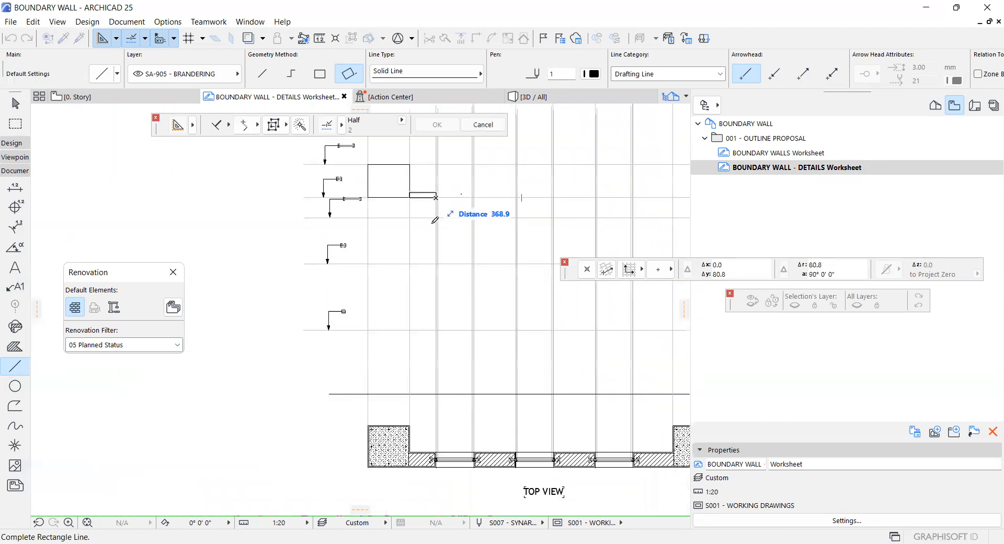
pyautogui.click(438, 331)
# Draw a rectangle between the first two vertical projection lines, from the lowest height line up to the TOP line
pyautogui.scroll(6, 434, 325)
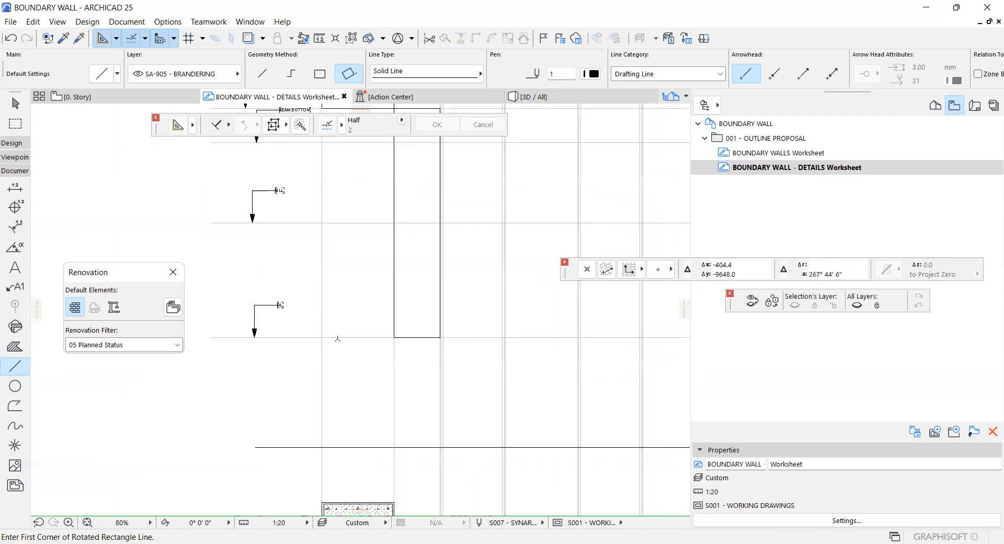
pyautogui.click(322, 338)
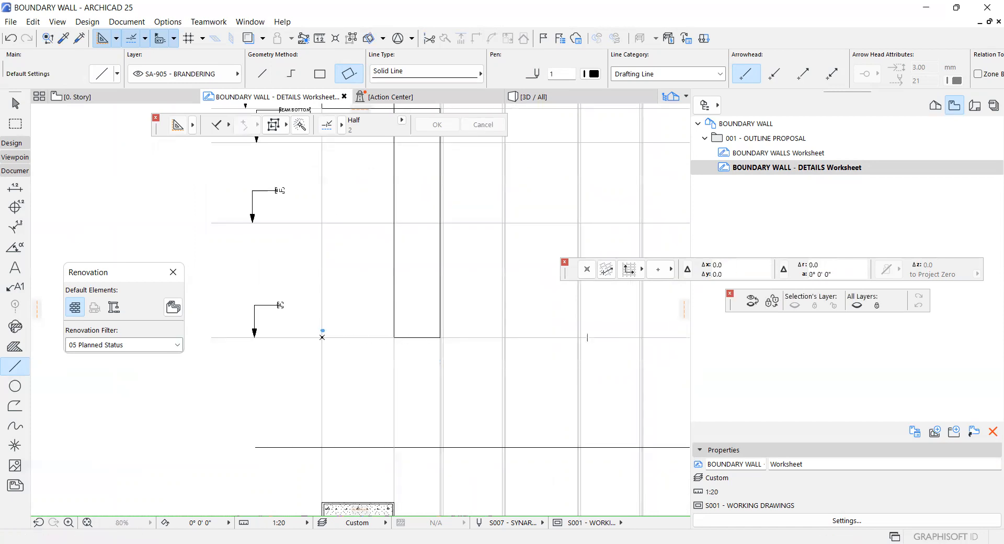
pyautogui.scroll(-6, 327, 249)
pyautogui.scroll(5, 329, 203)
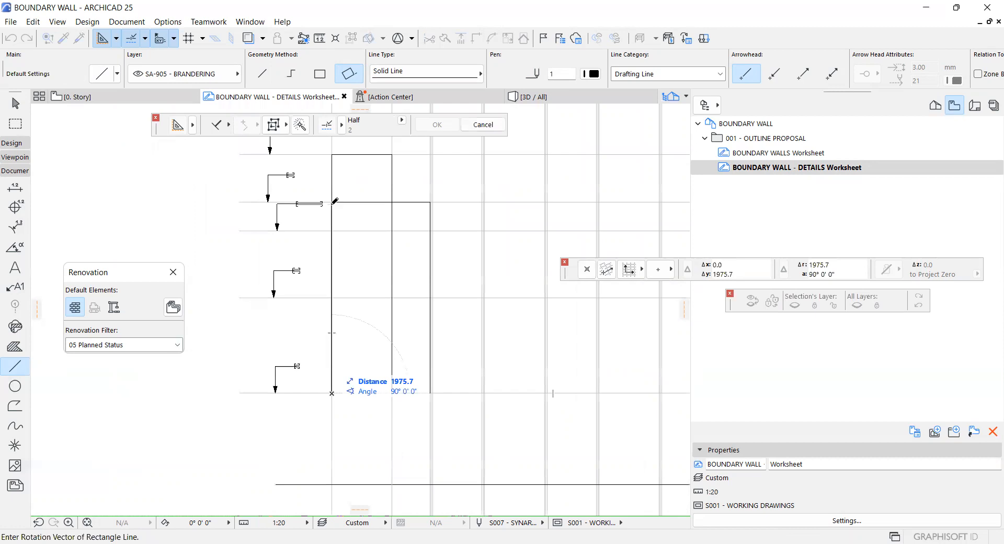
pyautogui.click(394, 197)
# Delete the inner vertical line and the horizontal line across the column at TOP level, merging the rectangles into one outline
pyautogui.scroll(2, 381, 219)
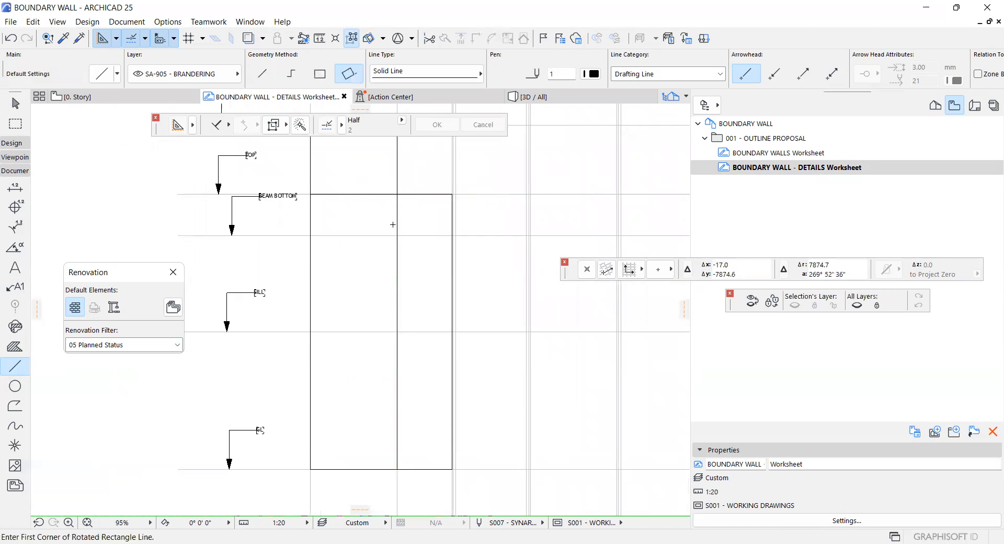
pyautogui.keyDown('shift'); pyautogui.click(394, 225); pyautogui.keyUp('shift')
pyautogui.press('Delete')
pyautogui.scroll(2, 370, 217)
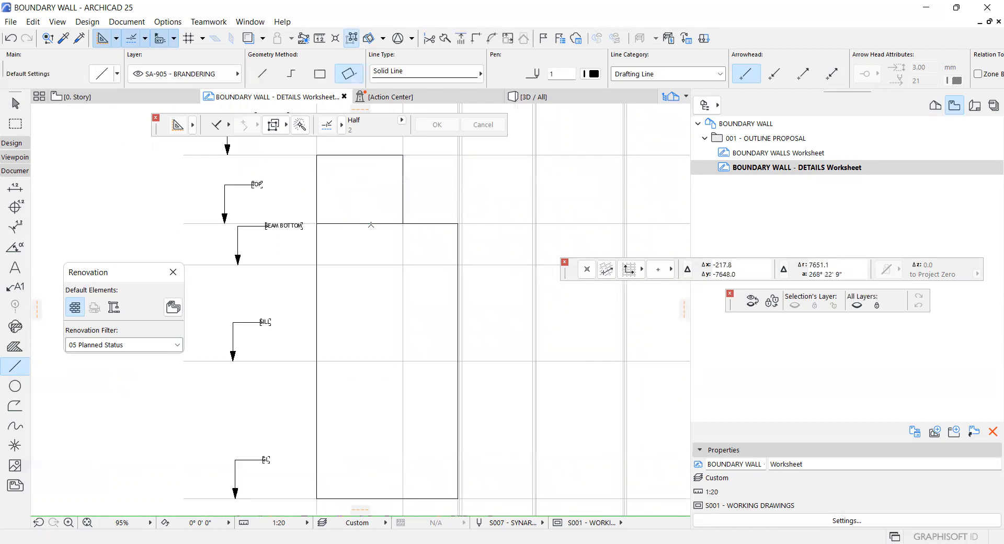
pyautogui.keyDown('shift'); pyautogui.click(371, 225); pyautogui.keyUp('shift')
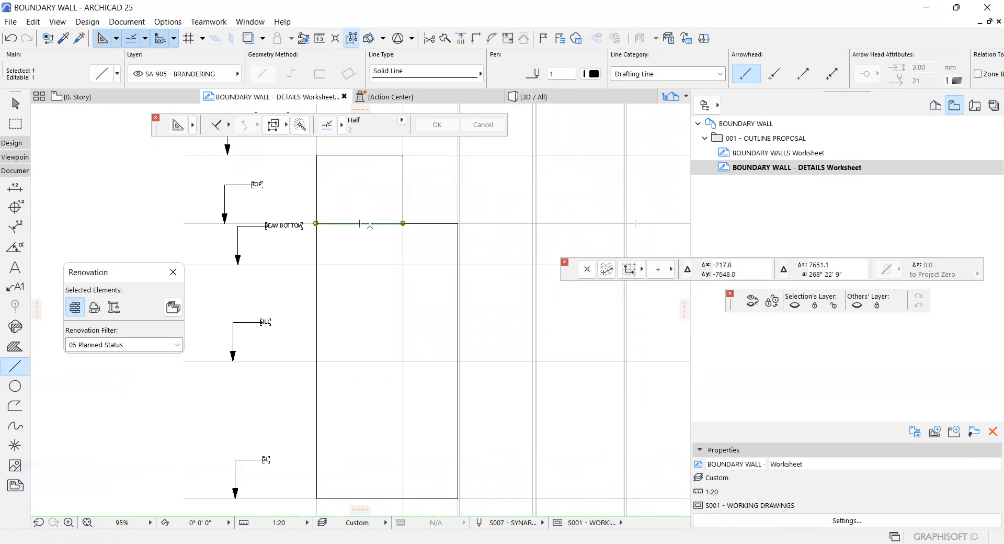
pyautogui.press('Delete')
# Examine the column and wall outline, and compare the adjacent projection lines with the window frame in the top view
pyautogui.scroll(-3, 351, 219)
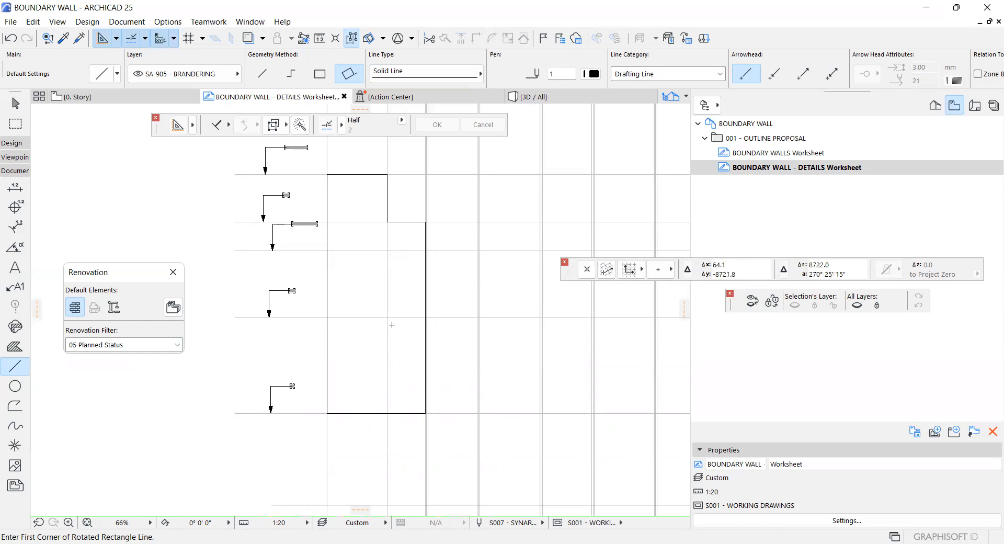
pyautogui.scroll(3, 385, 319)
pyautogui.scroll(3, 377, 254)
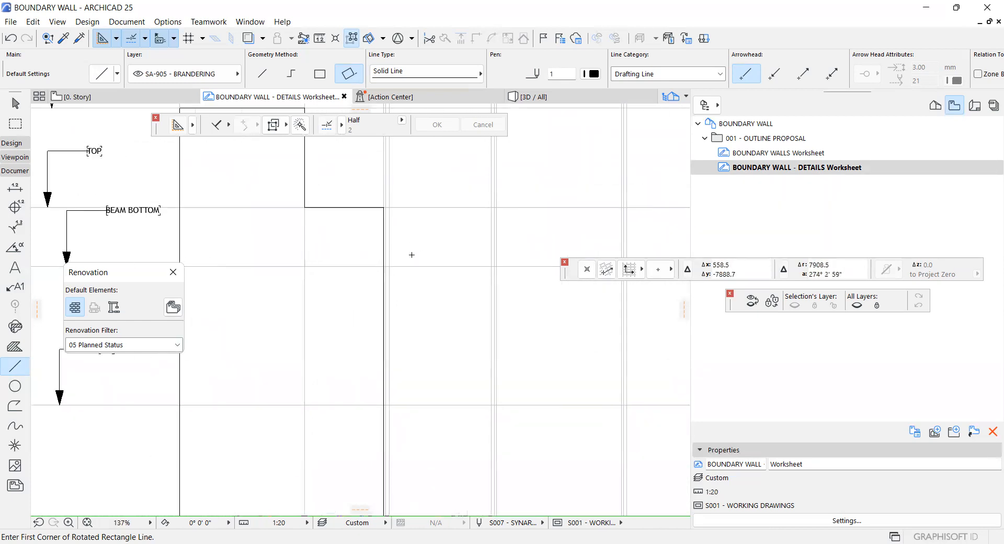
pyautogui.scroll(-4, 406, 314)
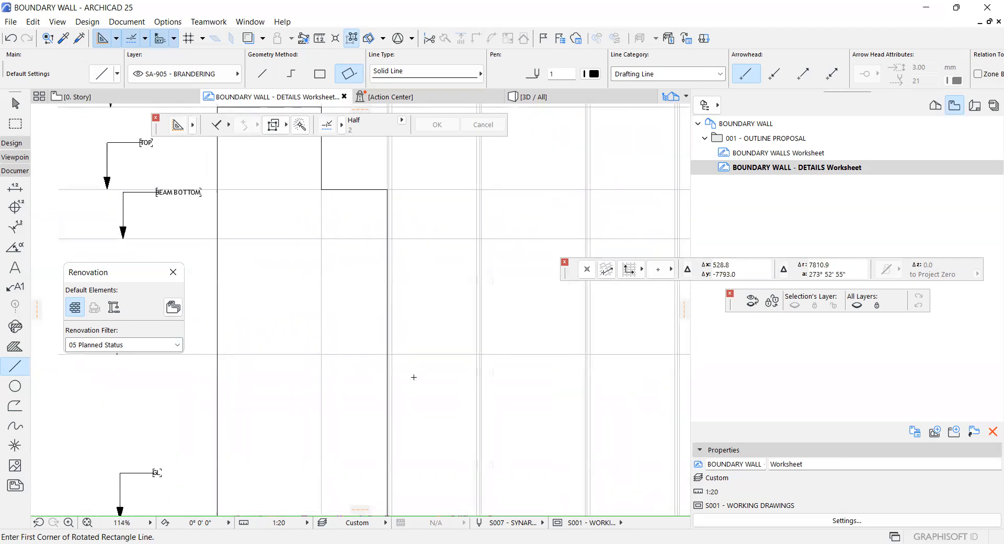
pyautogui.scroll(2, 416, 366)
pyautogui.scroll(-1, 417, 377)
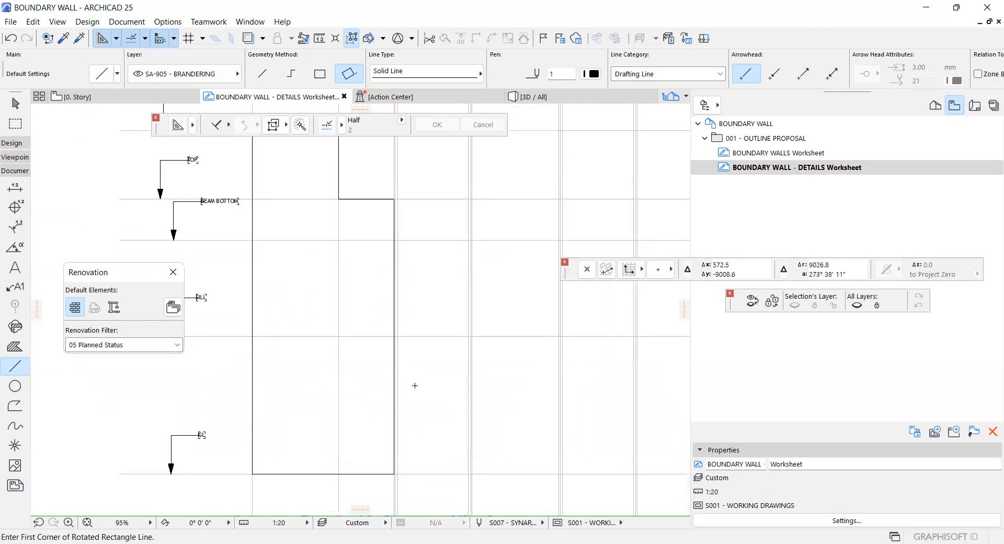
pyautogui.scroll(-5, 407, 255)
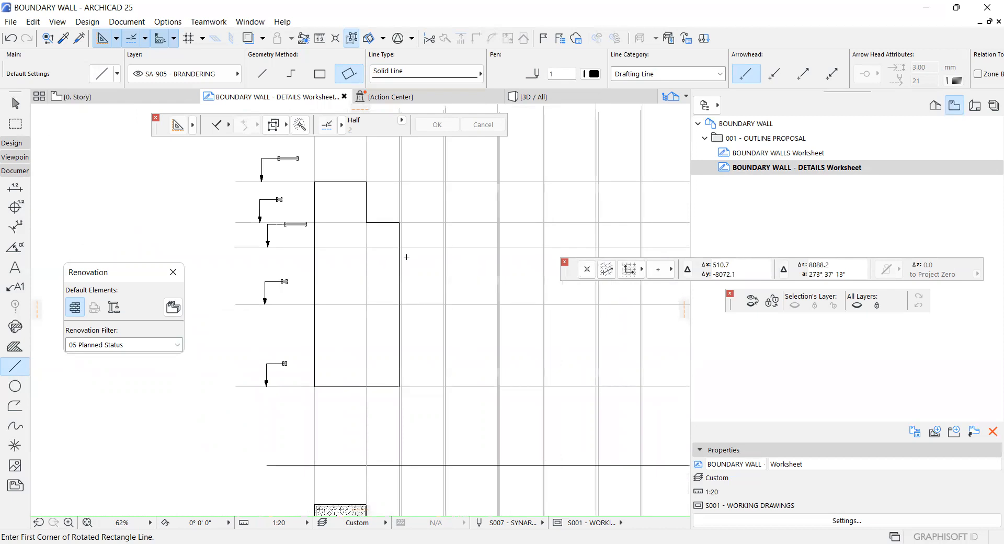
pyautogui.scroll(6, 409, 429)
pyautogui.scroll(8, 392, 387)
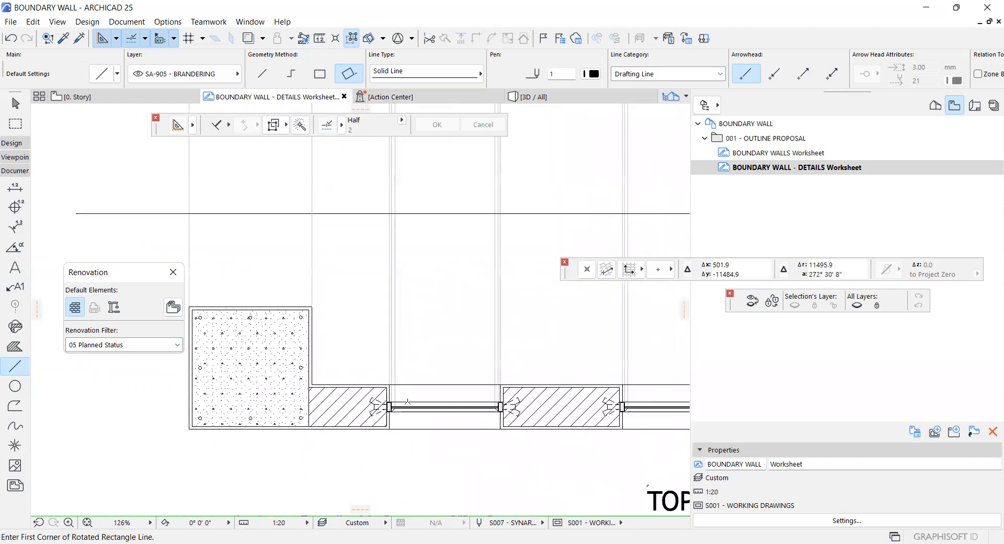
pyautogui.scroll(3, 388, 418)
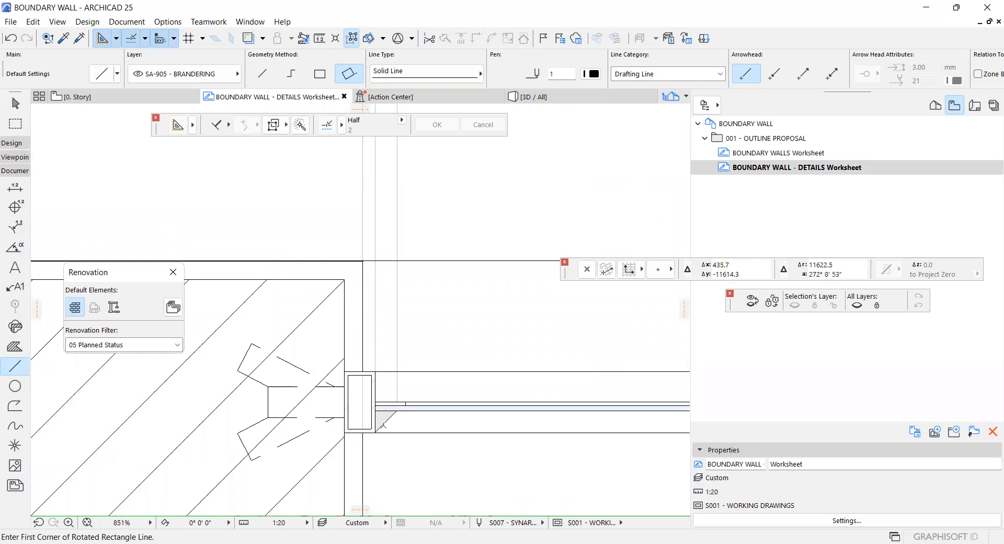
pyautogui.scroll(-12, 385, 403)
pyautogui.scroll(-2, 375, 380)
# Mirror a copy of the first opening's three window-frame projection lines about a diagonal axis at the outline's corner, producing horizontal lines
pyautogui.scroll(4, 386, 286)
pyautogui.scroll(5, 352, 240)
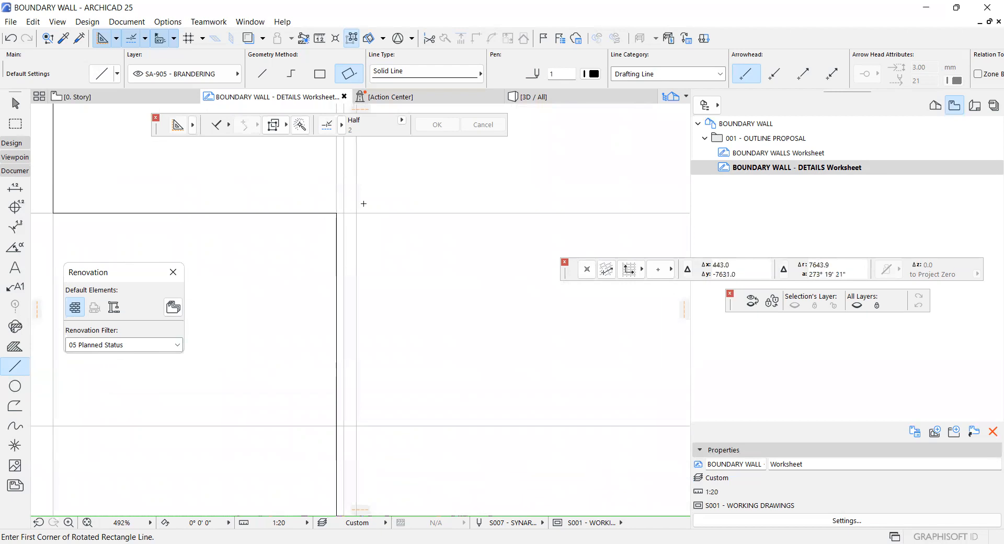
pyautogui.keyDown('shift'); pyautogui.moveTo(331, 178); pyautogui.dragTo(371, 195); pyautogui.keyUp('shift')
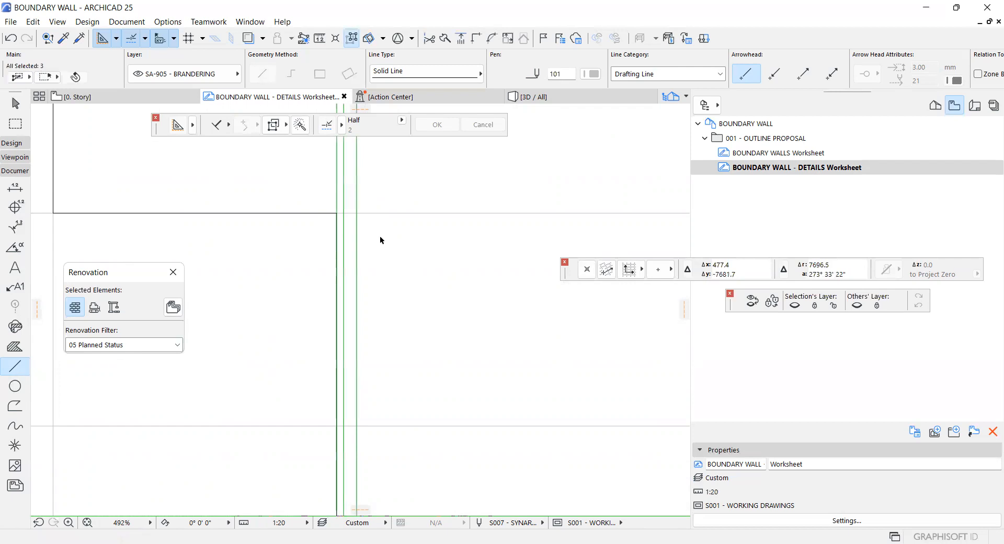
pyautogui.hotkey('ctrl', 'alt', 'm')
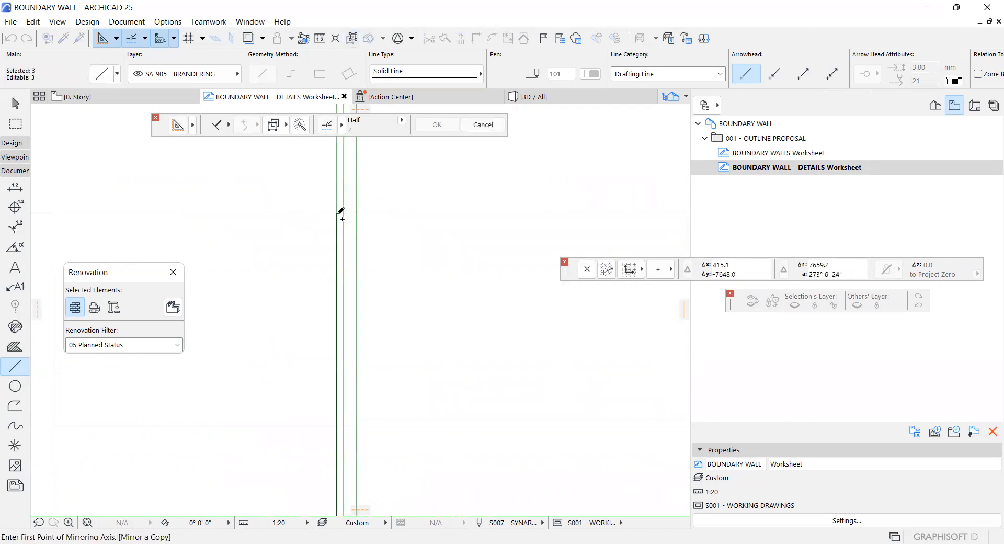
pyautogui.keyDown('shift'); pyautogui.click(438, 276); pyautogui.keyUp('shift')
# Move the three horizontal frame lines down from the TOP line to the BEAM BOTTOM line
pyautogui.scroll(-8, 353, 284)
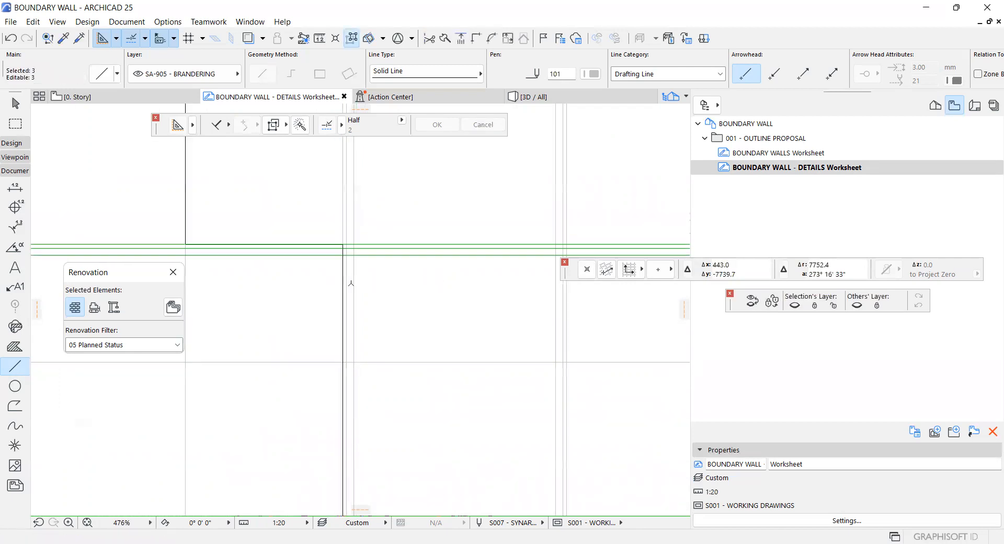
pyautogui.scroll(2, 366, 278)
pyautogui.hotkey('ctrl', 'd')
pyautogui.scroll(3, 271, 277)
pyautogui.scroll(1, 266, 268)
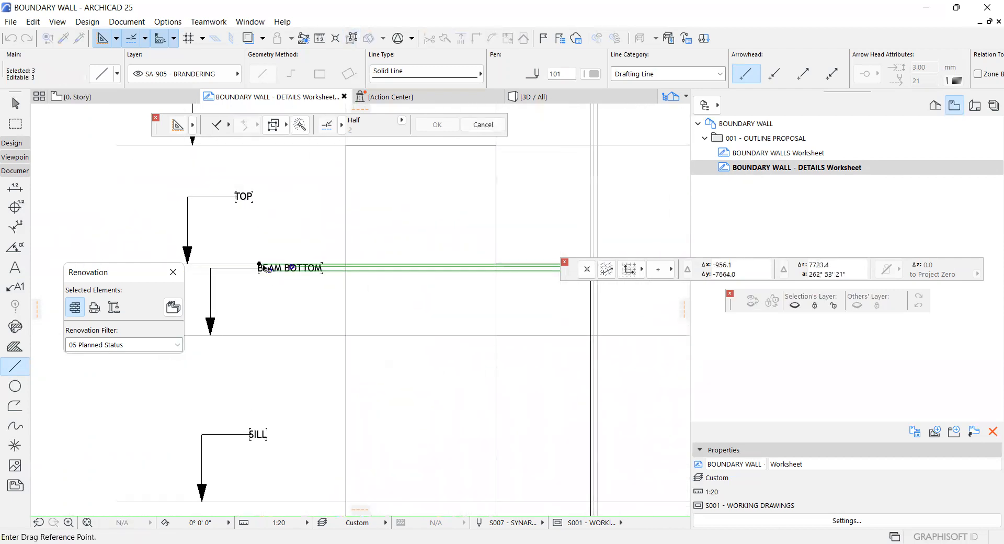
pyautogui.click(260, 266)
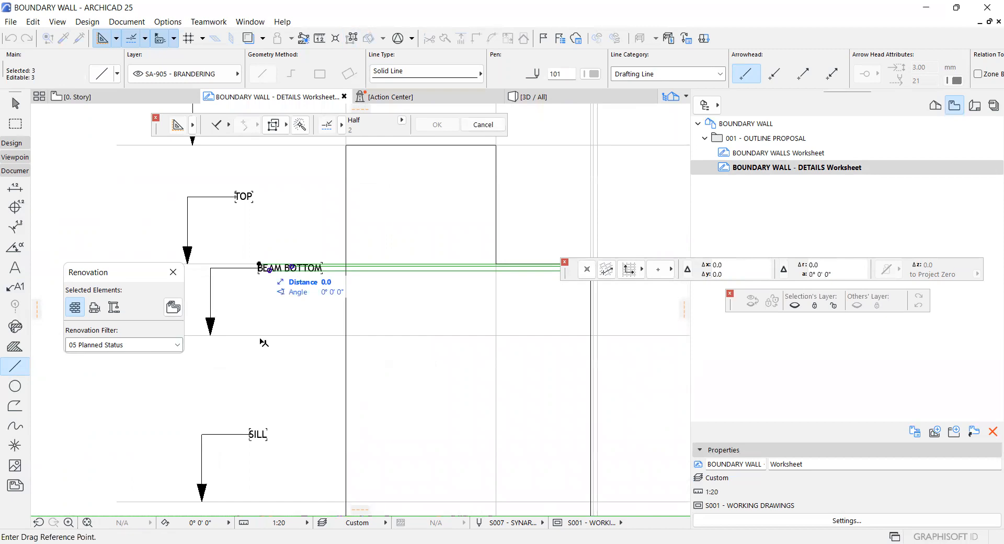
# Extend the far ends of the three horizontal frame lines to a common limit beyond the second column's projection lines
pyautogui.scroll(-5, 261, 338)
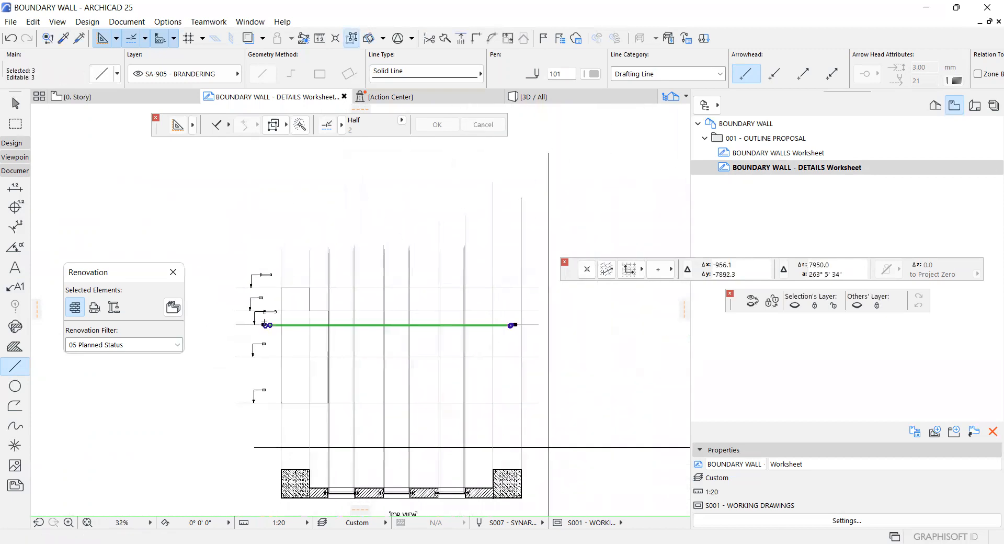
pyautogui.hotkey('ctrl', '-')
pyautogui.click(592, 364)
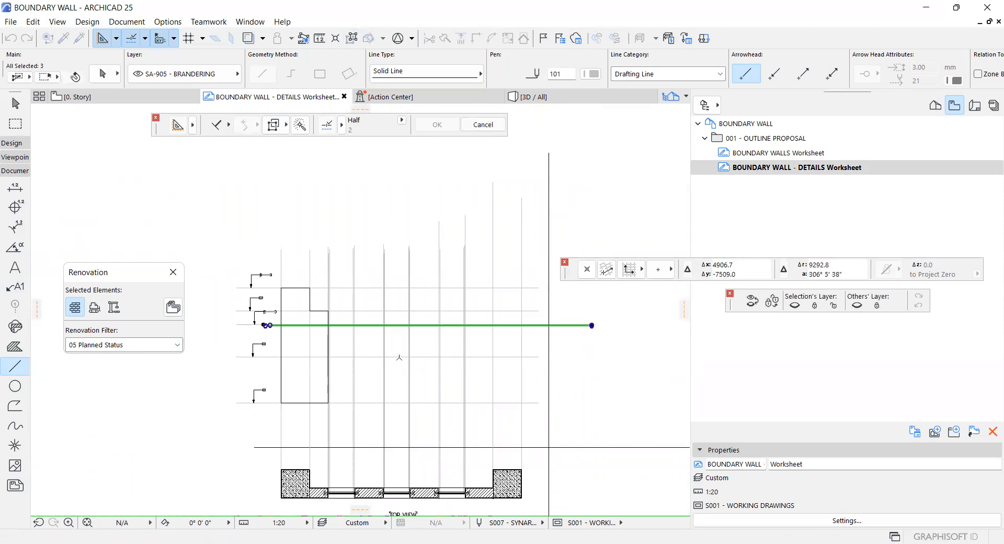
# Mirror a copy of the three horizontal frame lines about a horizontal axis between the BEAM BOTTOM and SILL lines
pyautogui.scroll(4, 293, 345)
pyautogui.scroll(-3, 301, 347)
pyautogui.scroll(3, 333, 350)
pyautogui.hotkey('ctrl', 'alt', 'm')
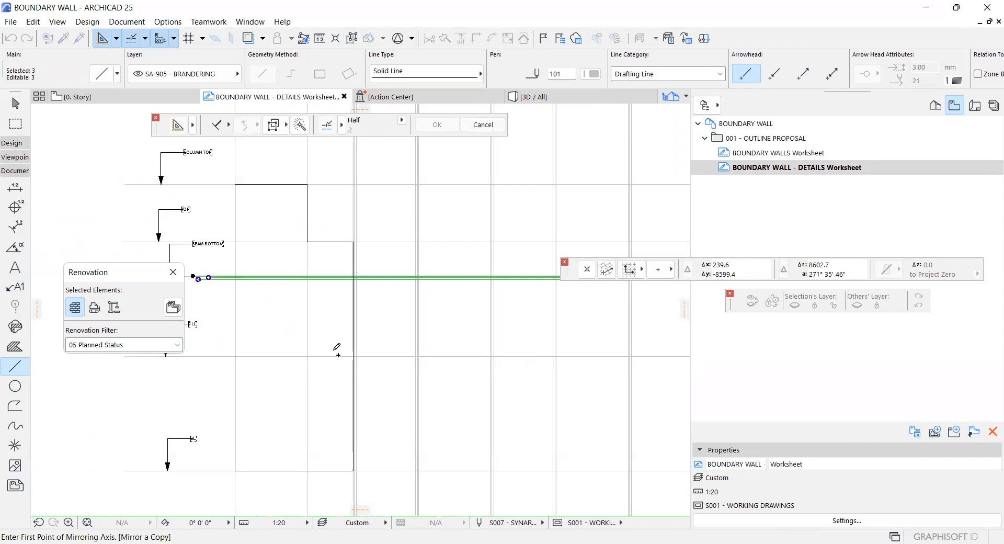
pyautogui.click(337, 314)
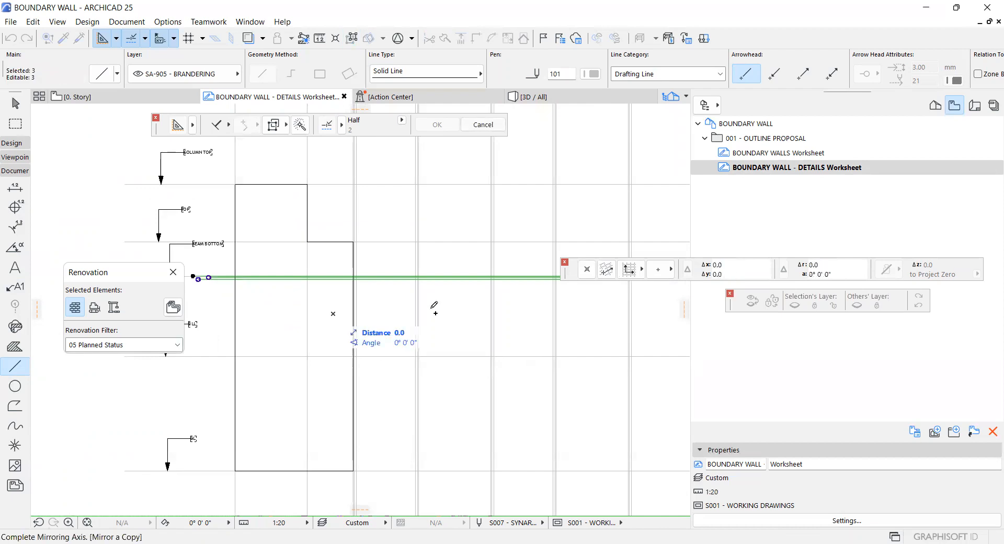
pyautogui.click(381, 357)
# Move the mirrored frame lines down so that their lowest line meets the SILL line, and clear the selection
pyautogui.scroll(9, 379, 356)
pyautogui.hotkey('ctrl', 'd')
pyautogui.scroll(1, 377, 343)
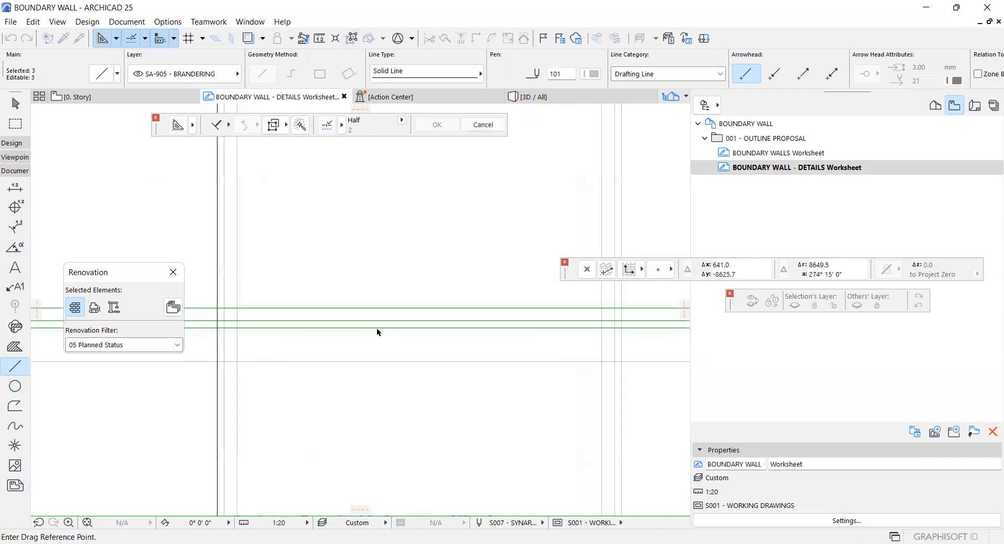
pyautogui.click(379, 332)
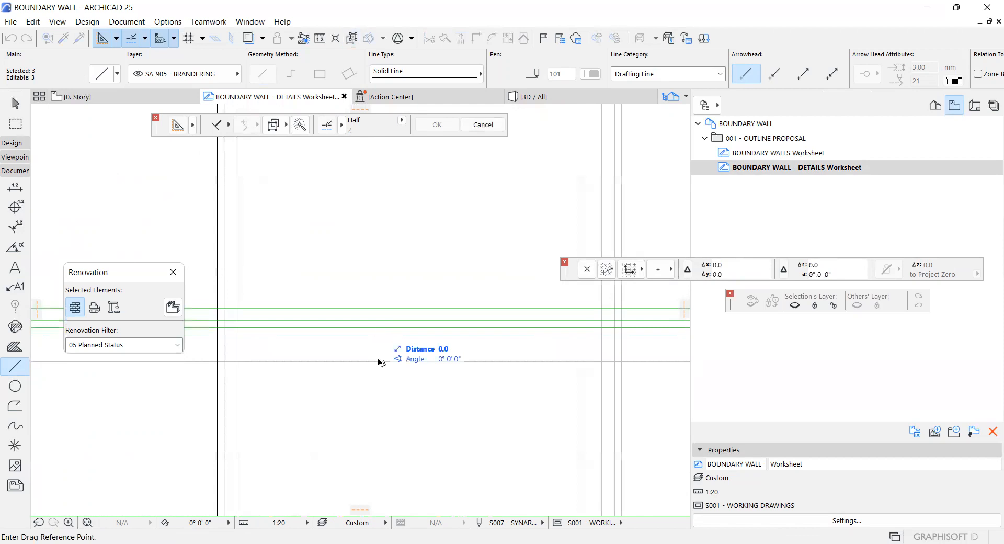
pyautogui.click(379, 361)
pyautogui.scroll(-8, 374, 391)
pyautogui.press('Escape')
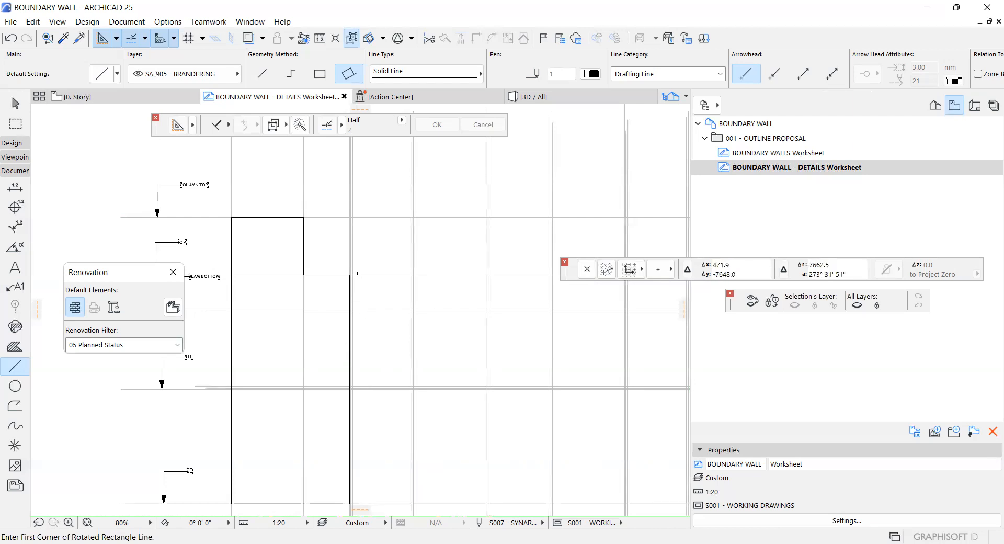
pyautogui.scroll(3, 358, 252)
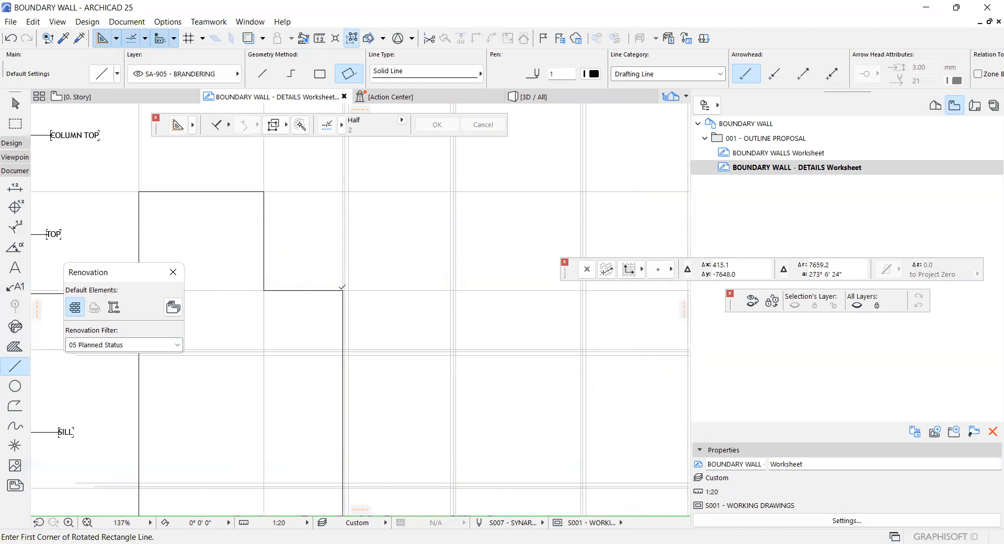
# Draw the beam as a rectangle between the TOP and BEAM BOTTOM lines, from the first wall segment's edge to the second column
pyautogui.click(344, 286)
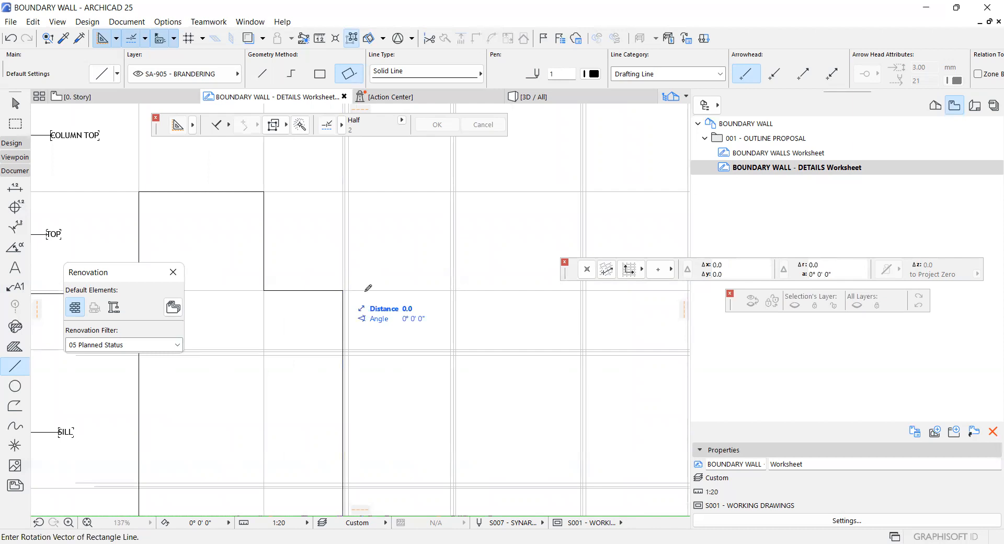
pyautogui.scroll(-5, 451, 290)
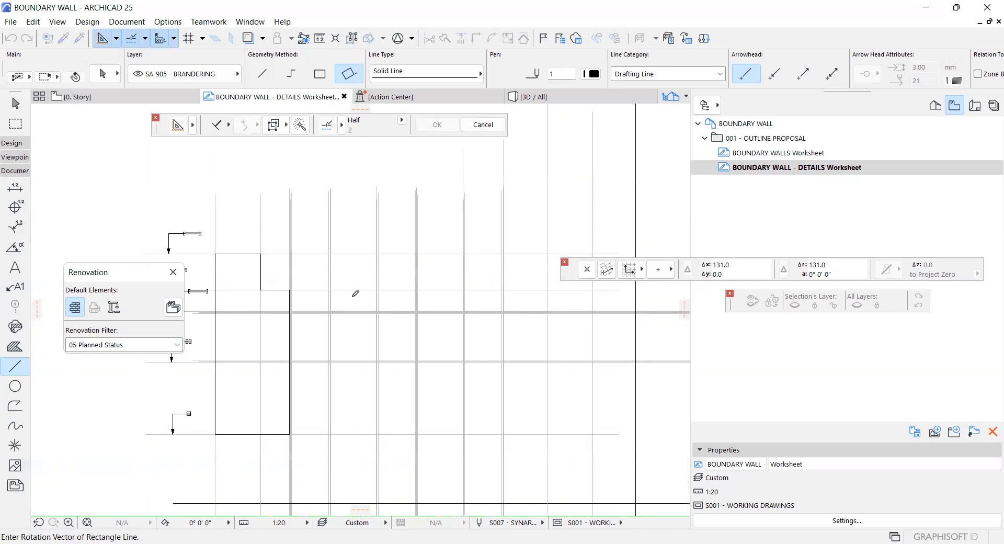
pyautogui.click(356, 294)
pyautogui.scroll(5, 355, 294)
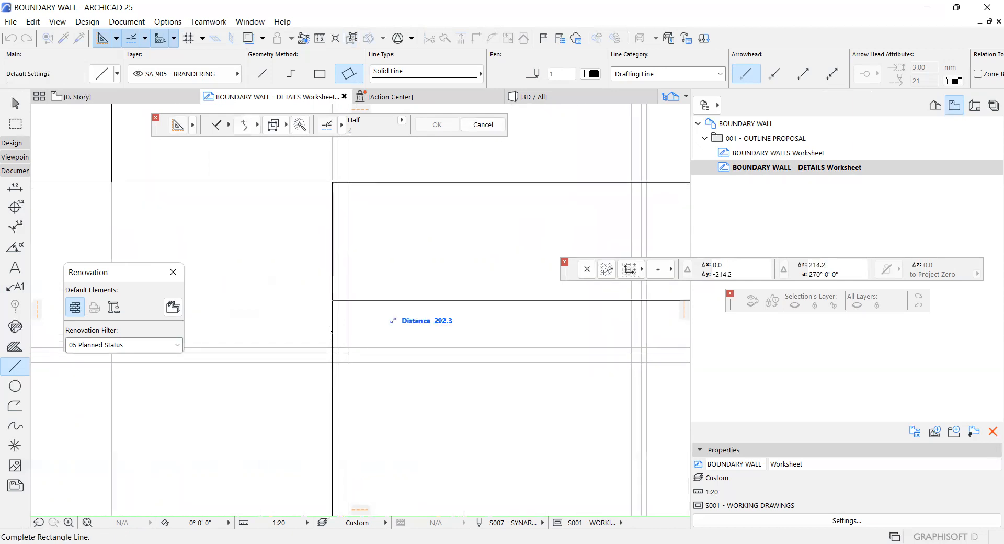
pyautogui.click(330, 330)
# Restore the last deleted edge, then trim away the overlapping vertical edges between the beam and the first wall segment
pyautogui.press('Escape')
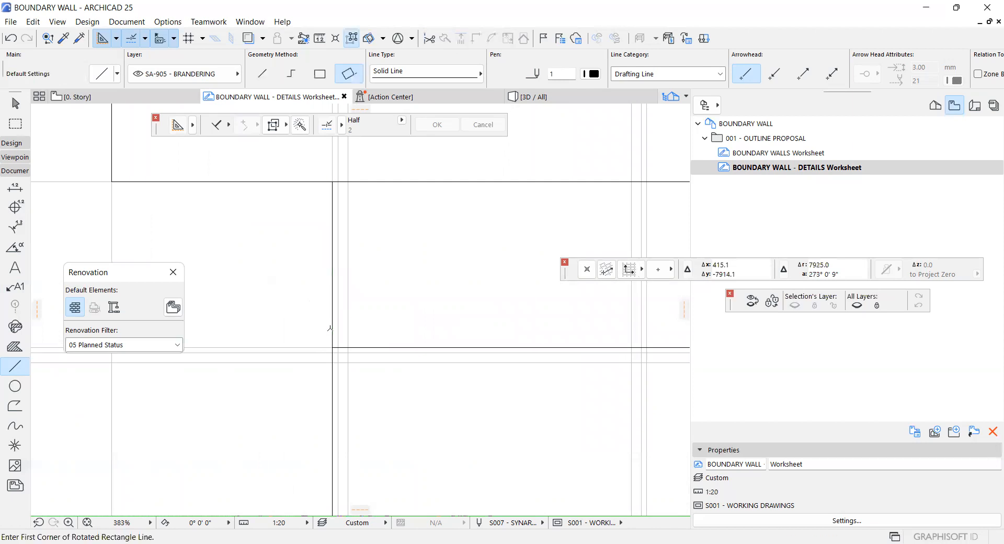
pyautogui.hotkey('ctrl', 'z')
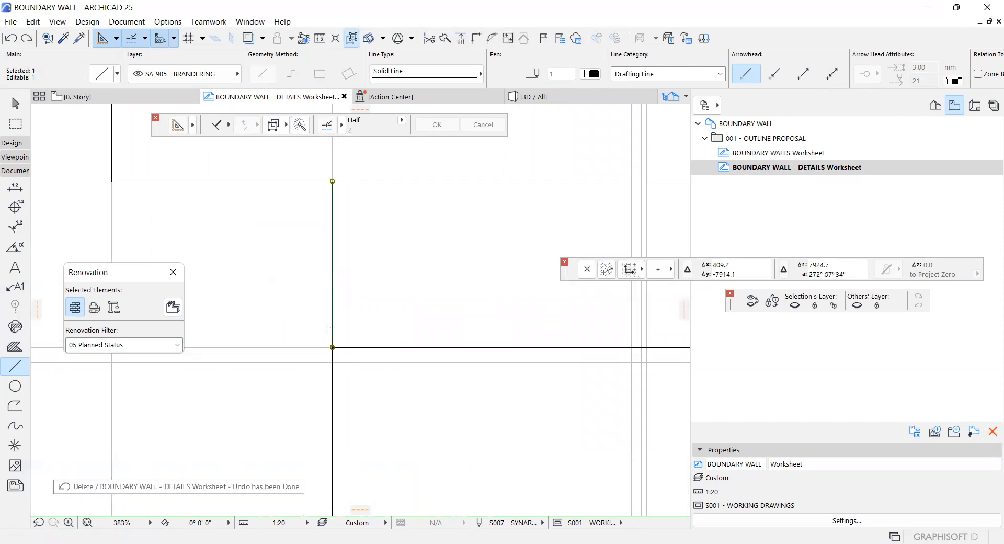
pyautogui.press('Escape')
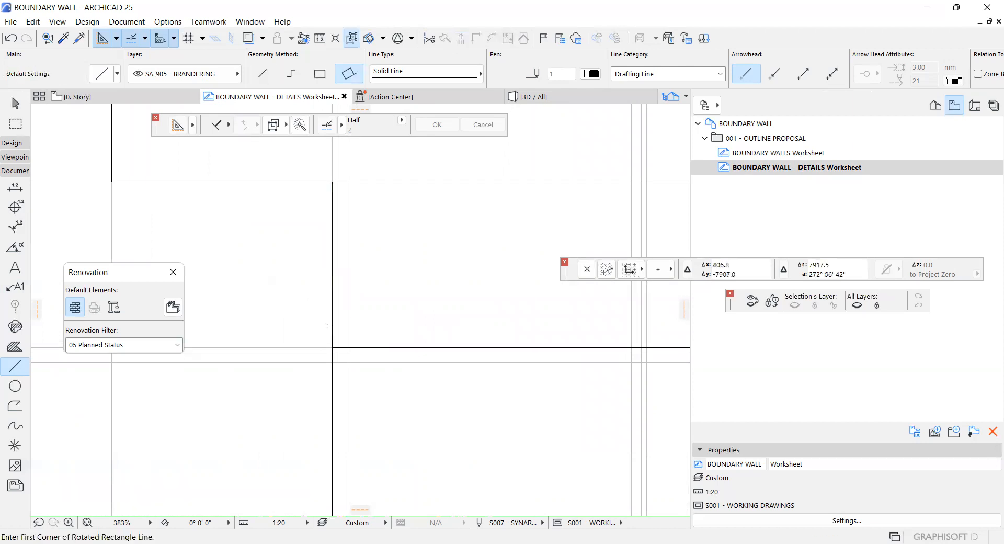
pyautogui.keyDown('shift'); pyautogui.click(334, 327); pyautogui.keyUp('shift')
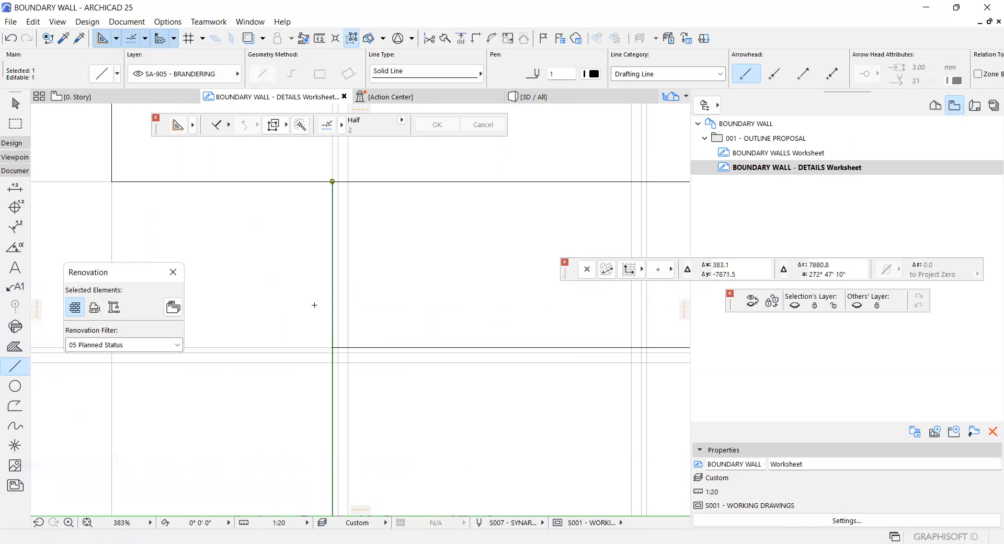
pyautogui.click(359, 345)
pyautogui.press('Escape')
pyautogui.scroll(-6, 316, 282)
pyautogui.scroll(-1, 316, 282)
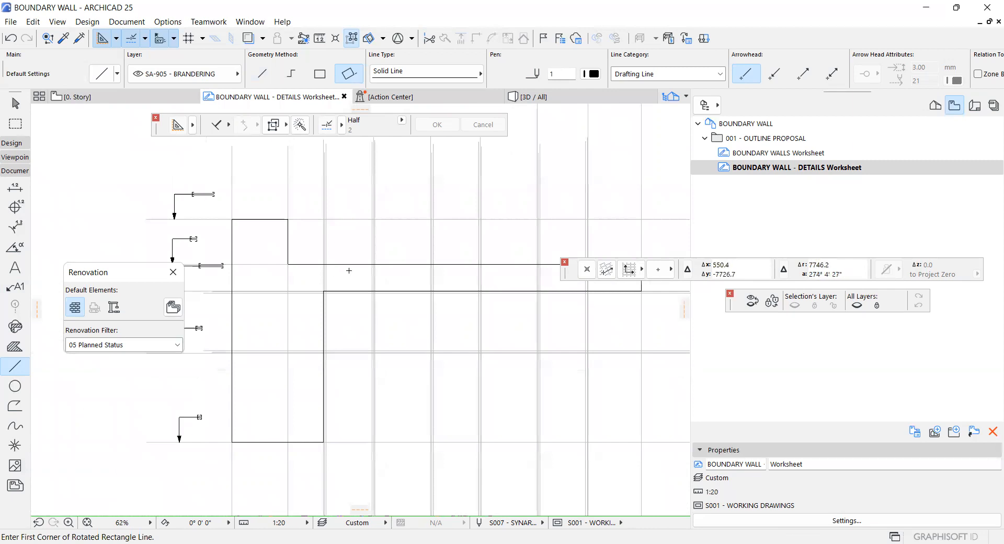
# Draw the lower wall as a rectangle between the SILL and lowest height lines, from the first window's edge to the second column
pyautogui.scroll(2, 335, 361)
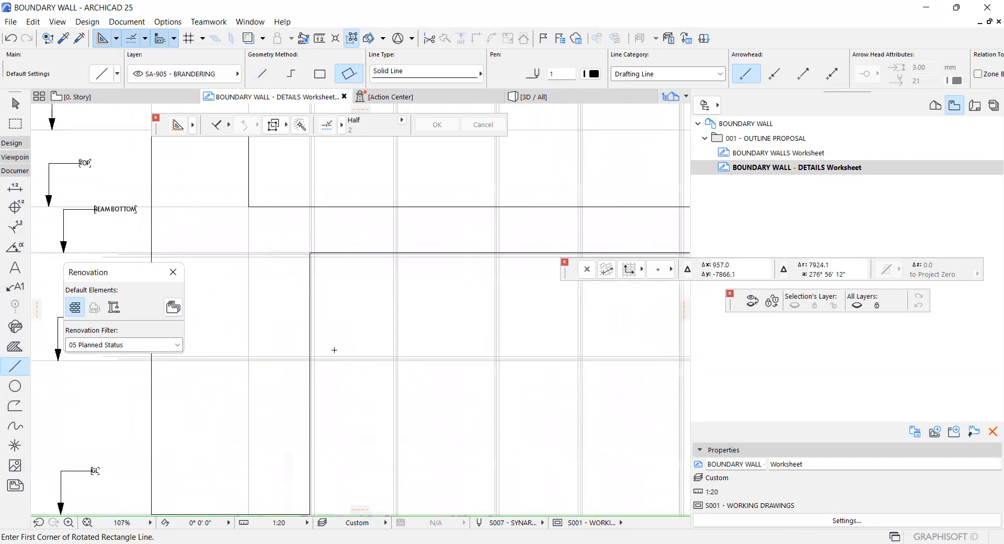
pyautogui.scroll(-4, 325, 433)
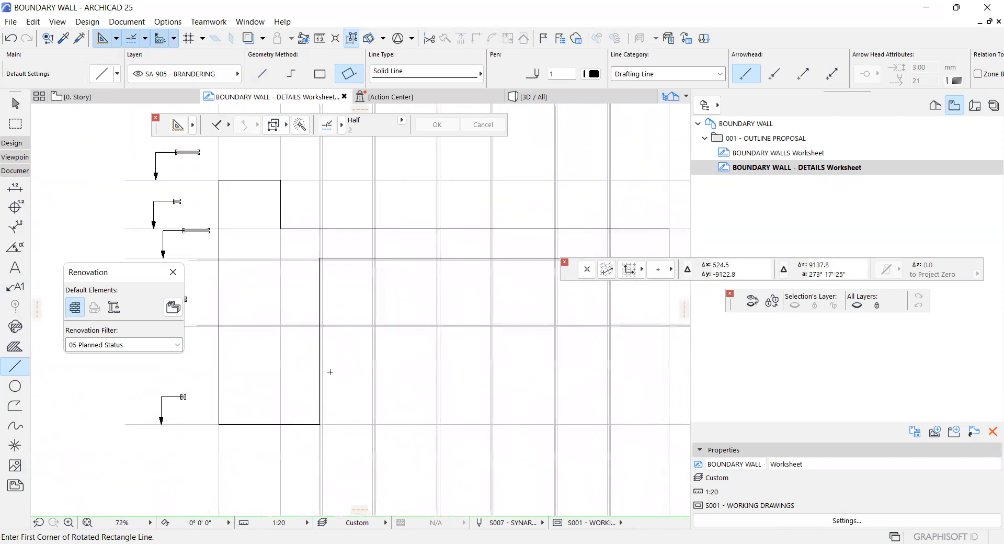
pyautogui.scroll(5, 335, 454)
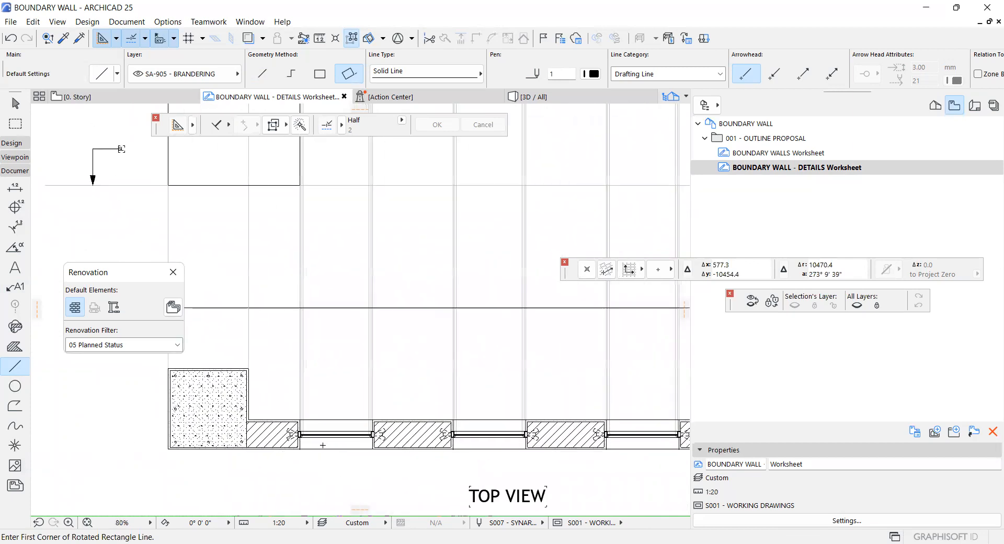
pyautogui.scroll(1, 337, 448)
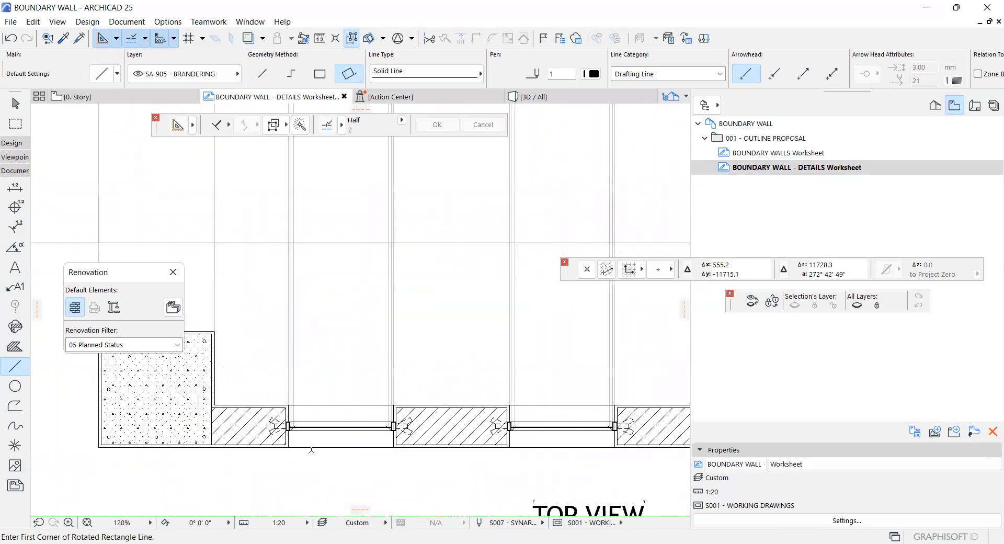
pyautogui.scroll(-3, 343, 446)
pyautogui.scroll(6, 319, 287)
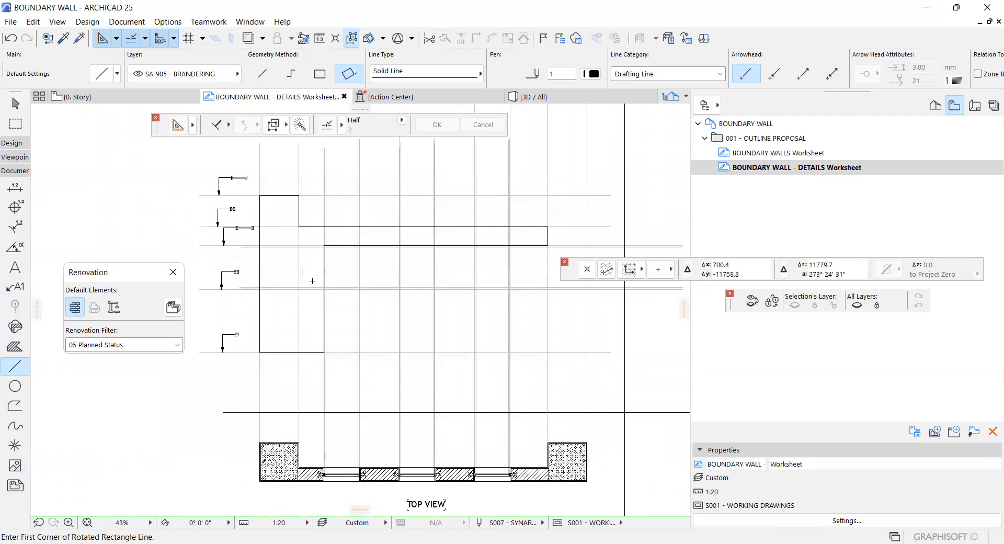
pyautogui.scroll(4, 327, 297)
pyautogui.click(329, 298)
pyautogui.scroll(-4, 337, 289)
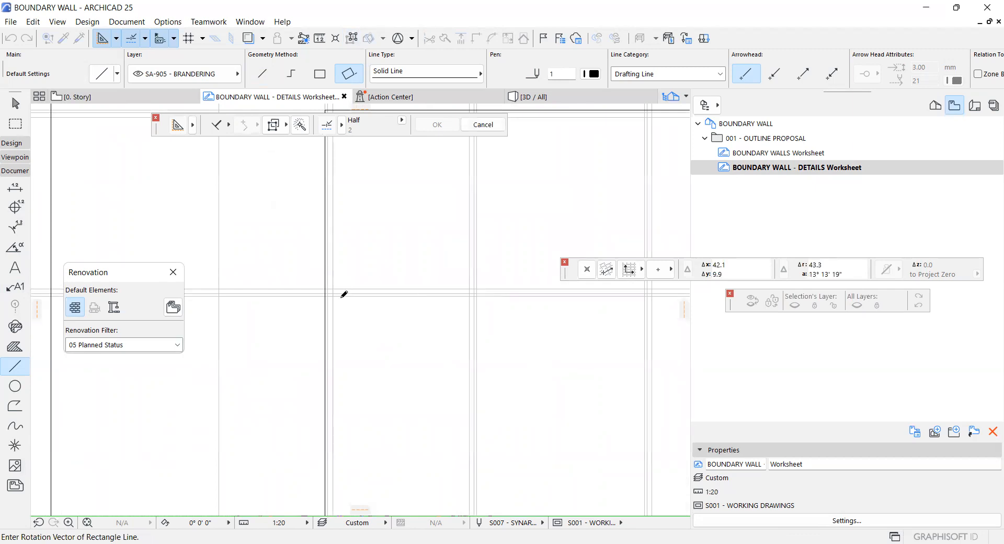
pyautogui.scroll(-2, 451, 301)
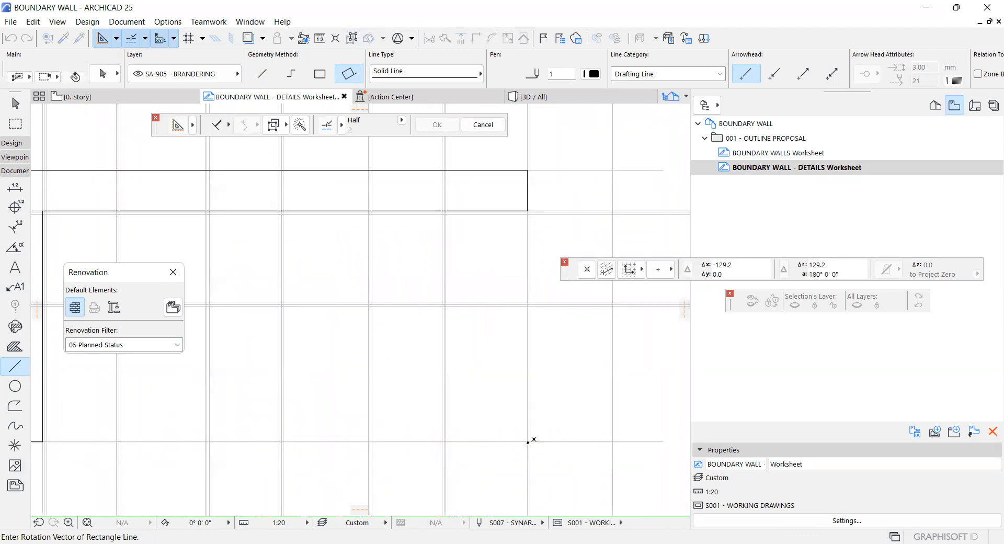
pyautogui.click(528, 442)
pyautogui.scroll(-3, 525, 403)
pyautogui.scroll(1, 251, 373)
# Remove the overlapping vertical edges where the lower wall meets the first wall segment below the SILL line
pyautogui.scroll(8, 257, 376)
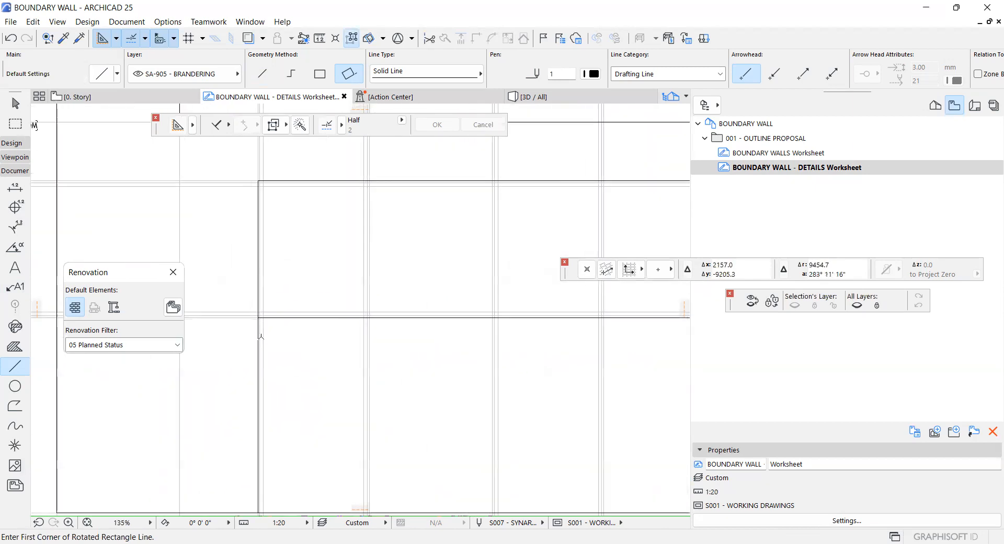
pyautogui.keyDown('shift'); pyautogui.click(260, 328); pyautogui.keyUp('shift')
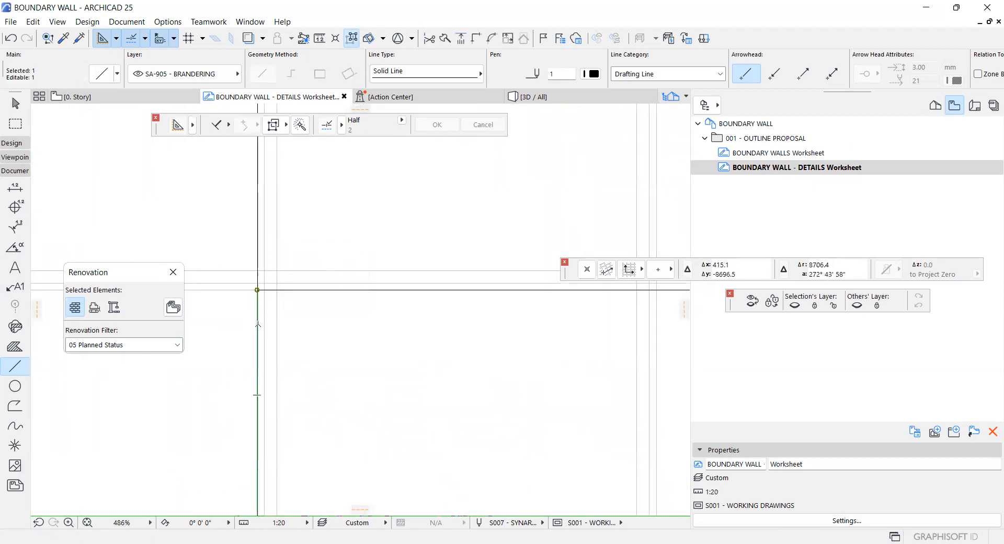
pyautogui.press('Escape')
pyautogui.keyDown('shift'); pyautogui.click(258, 325); pyautogui.keyUp('shift')
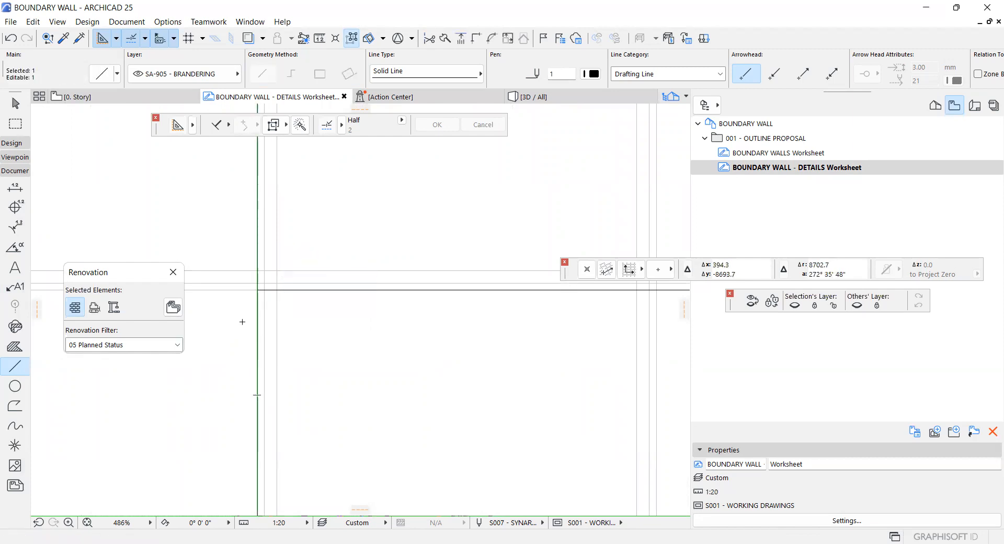
pyautogui.keyDown('ctrl'); pyautogui.click(300, 291); pyautogui.keyUp('ctrl')
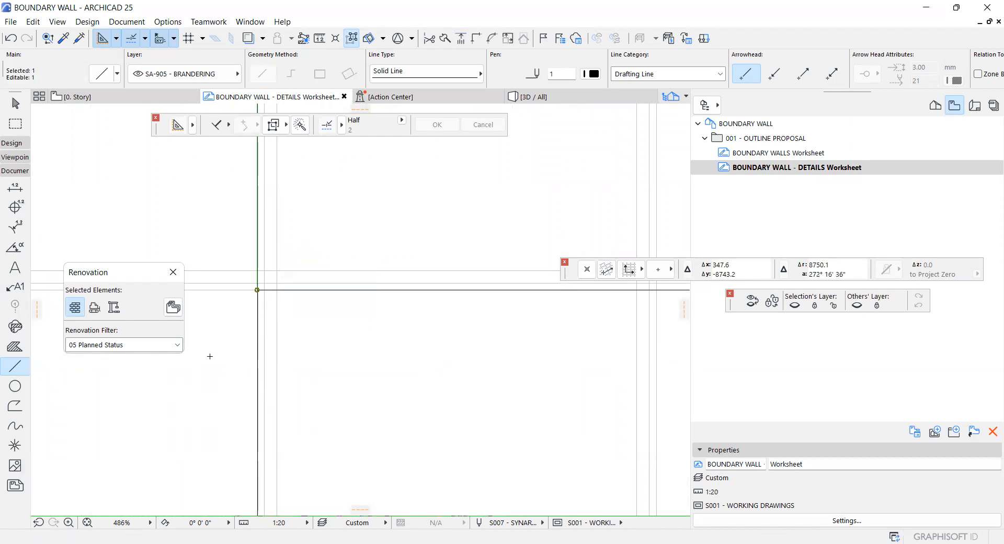
pyautogui.press('Escape')
pyautogui.keyDown('shift'); pyautogui.click(256, 352); pyautogui.keyUp('shift')
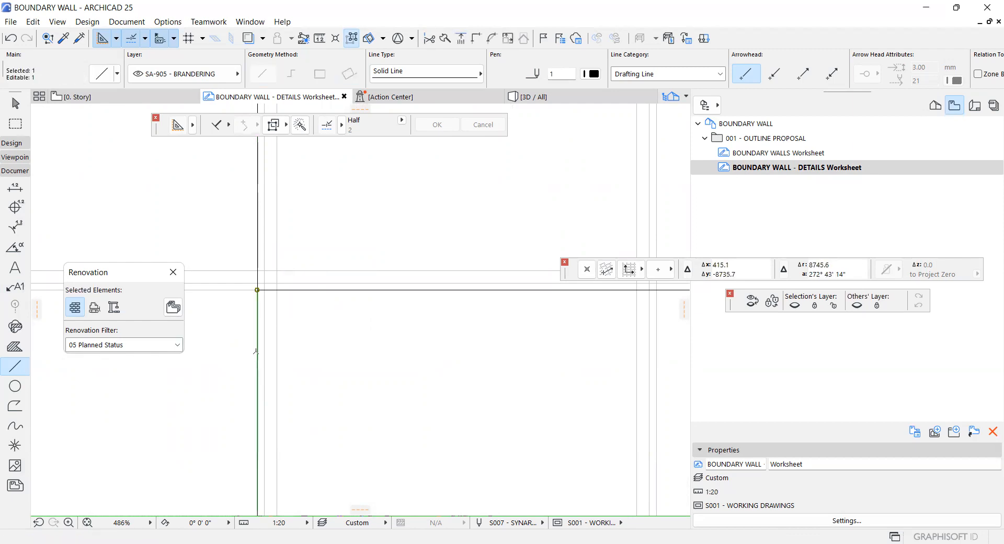
pyautogui.press('Escape')
pyautogui.scroll(-9, 269, 324)
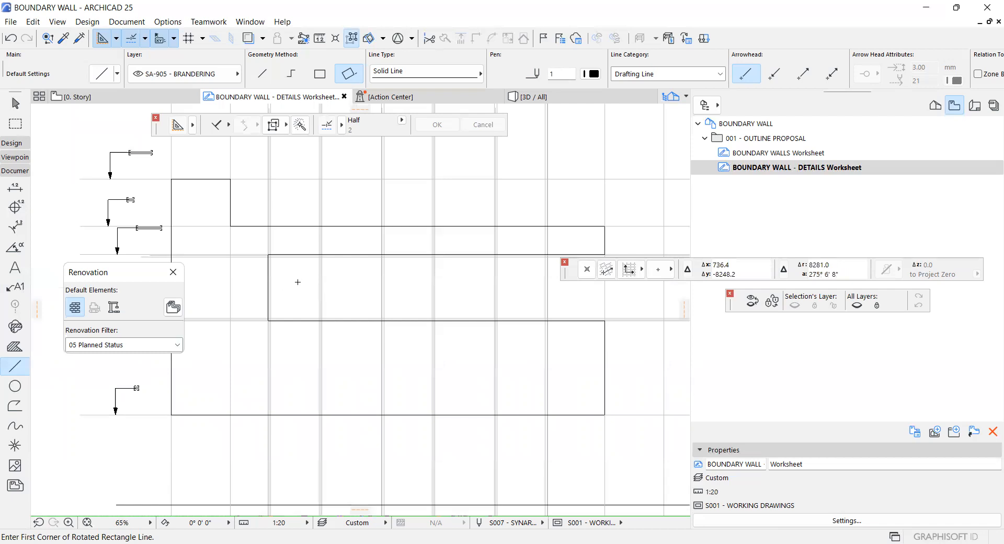
# Draw a rectangle for the wall segment between the first and second windows, from the BEAM BOTTOM line to the SILL line
pyautogui.scroll(-4, 298, 282)
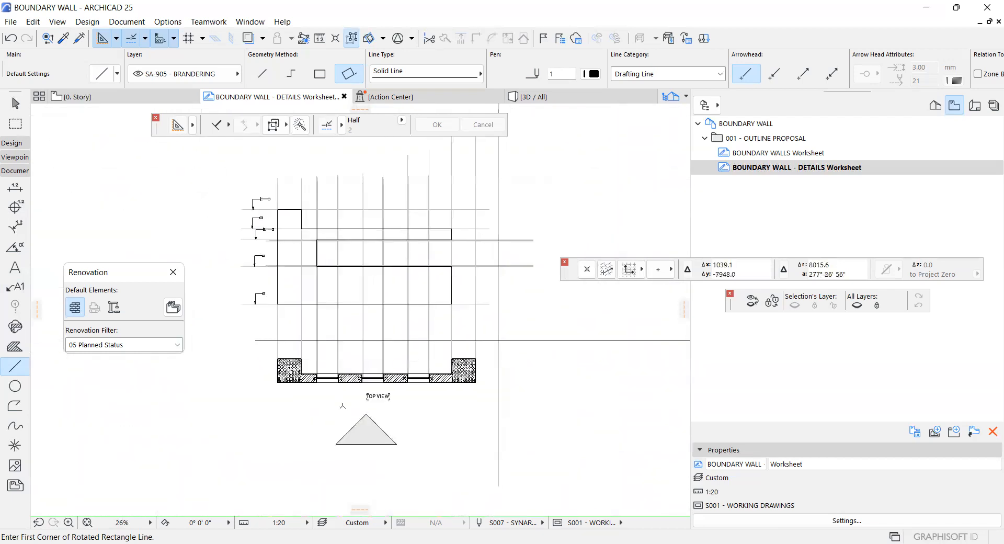
pyautogui.scroll(9, 392, 380)
pyautogui.scroll(-4, 325, 273)
pyautogui.scroll(3, 326, 212)
pyautogui.scroll(4, 326, 212)
pyautogui.click(318, 199)
pyautogui.scroll(-5, 322, 218)
pyautogui.scroll(3, 325, 349)
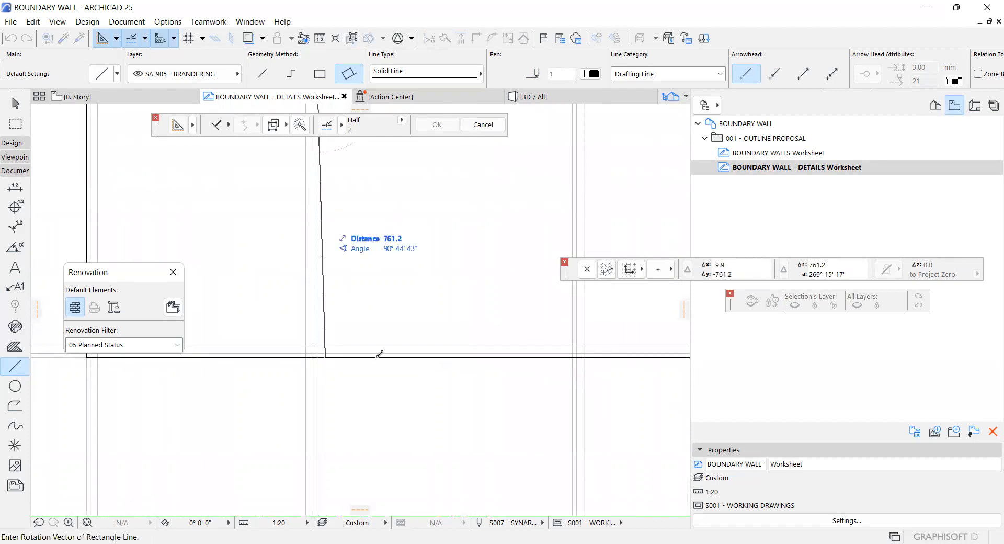
pyautogui.click(579, 352)
pyautogui.scroll(-4, 325, 404)
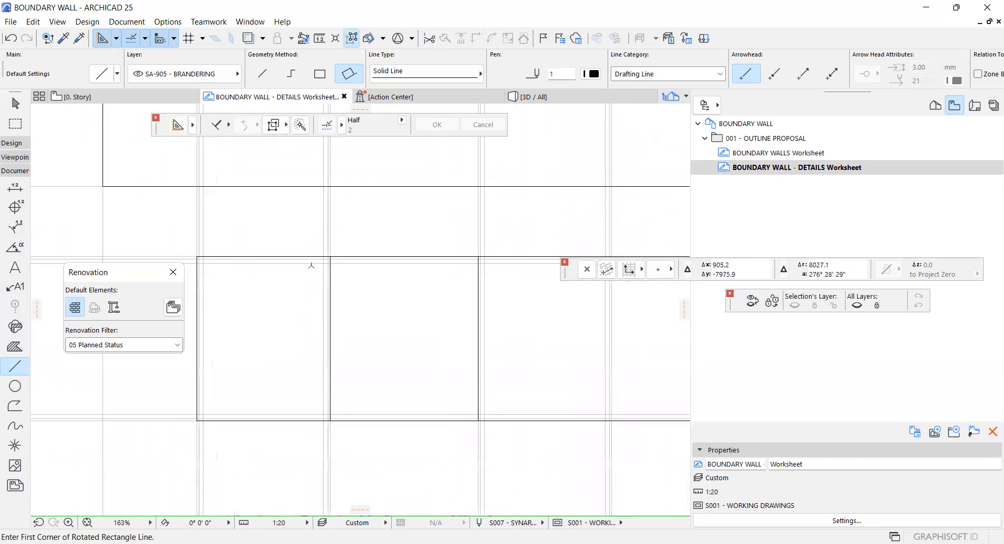
# Remove the overlapping horizontal edges along the BEAM BOTTOM line where the wall segment between the first two windows meets the beam
pyautogui.scroll(3, 325, 257)
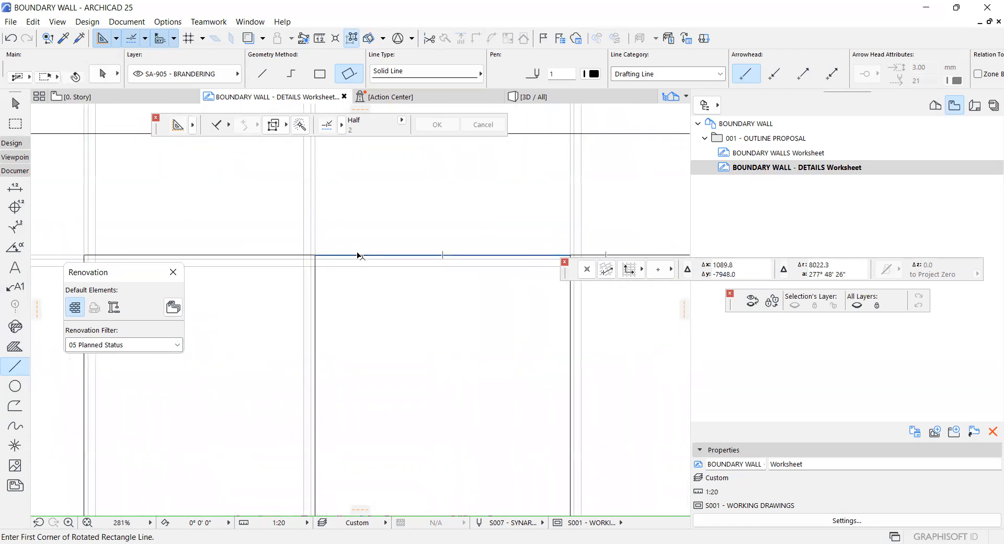
pyautogui.keyDown('shift'); pyautogui.click(360, 256); pyautogui.keyUp('shift')
pyautogui.scroll(-3, 328, 274)
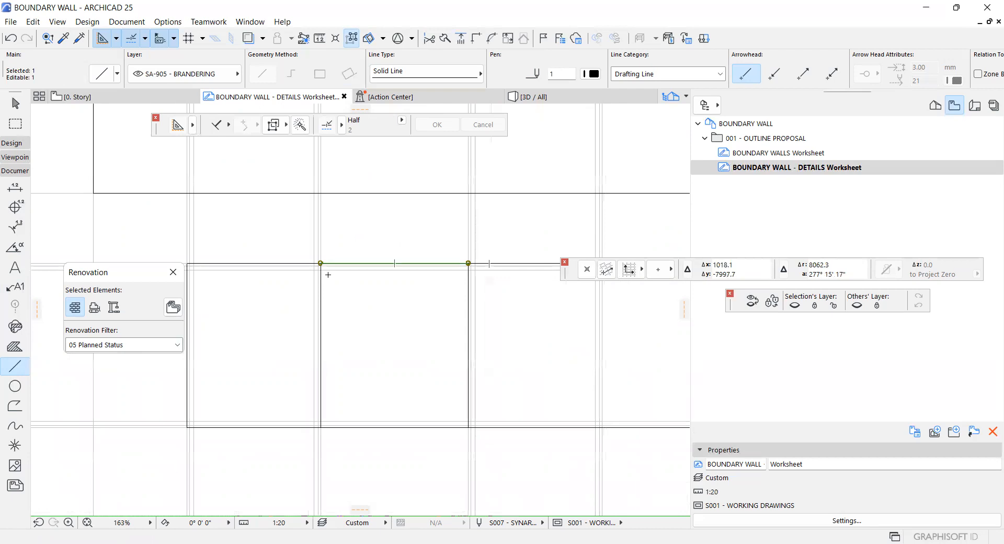
pyautogui.press('Escape')
pyautogui.scroll(3, 348, 267)
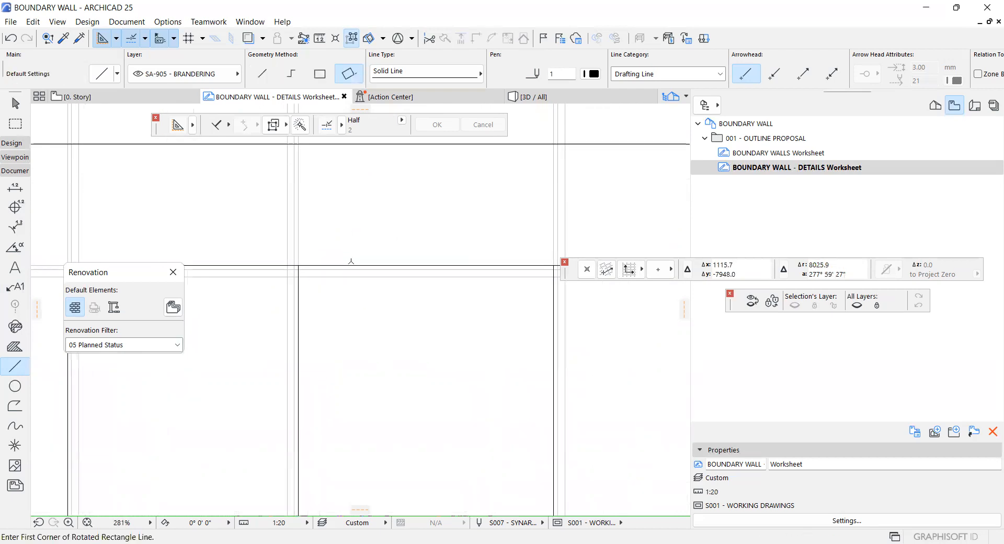
pyautogui.keyDown('shift'); pyautogui.click(358, 266); pyautogui.keyUp('shift')
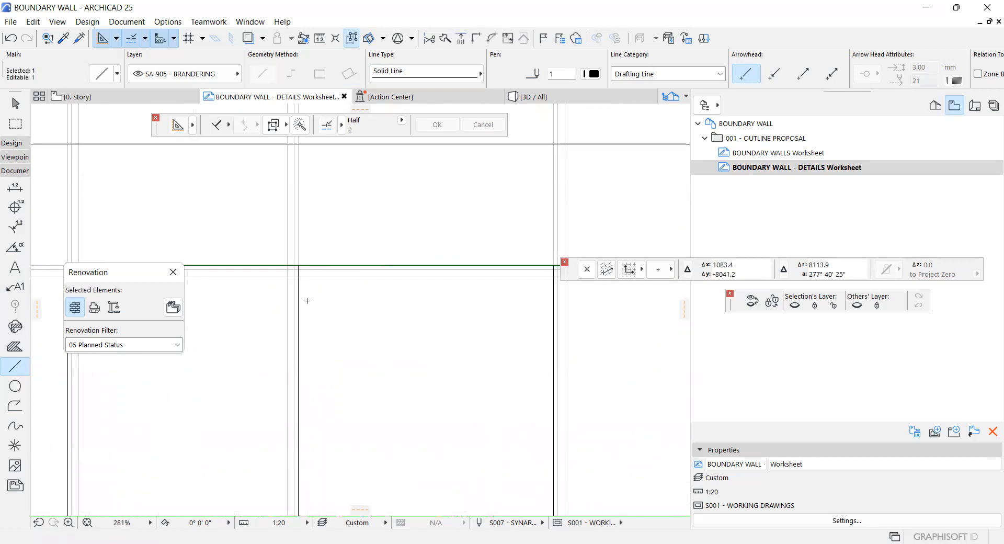
pyautogui.press('Escape')
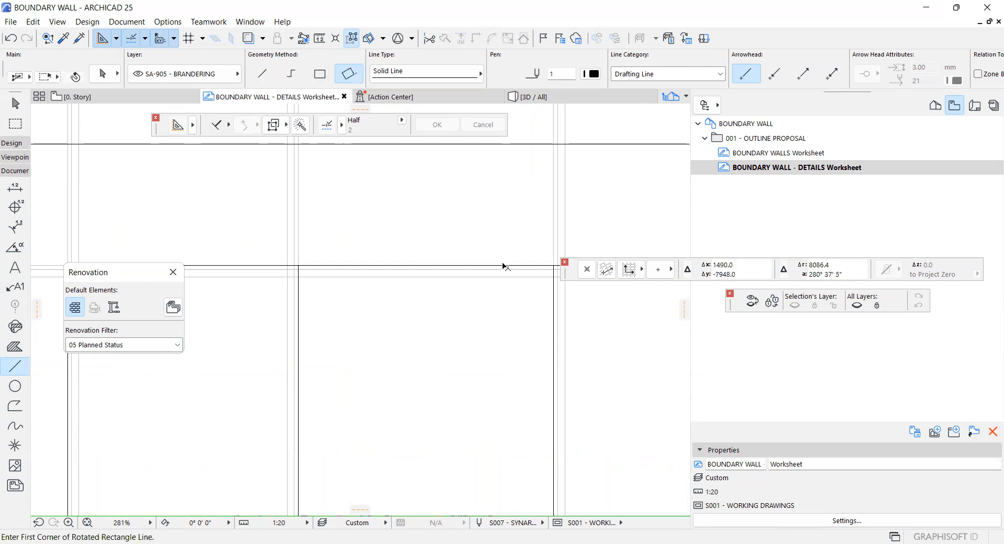
pyautogui.keyDown('shift'); pyautogui.click(505, 266); pyautogui.keyUp('shift')
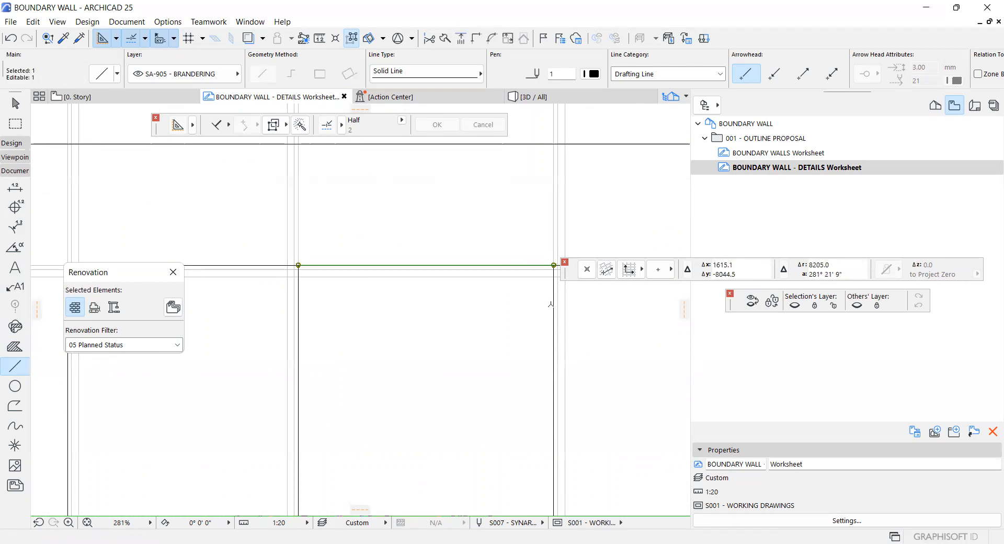
pyautogui.press('Escape')
pyautogui.scroll(-5, 386, 251)
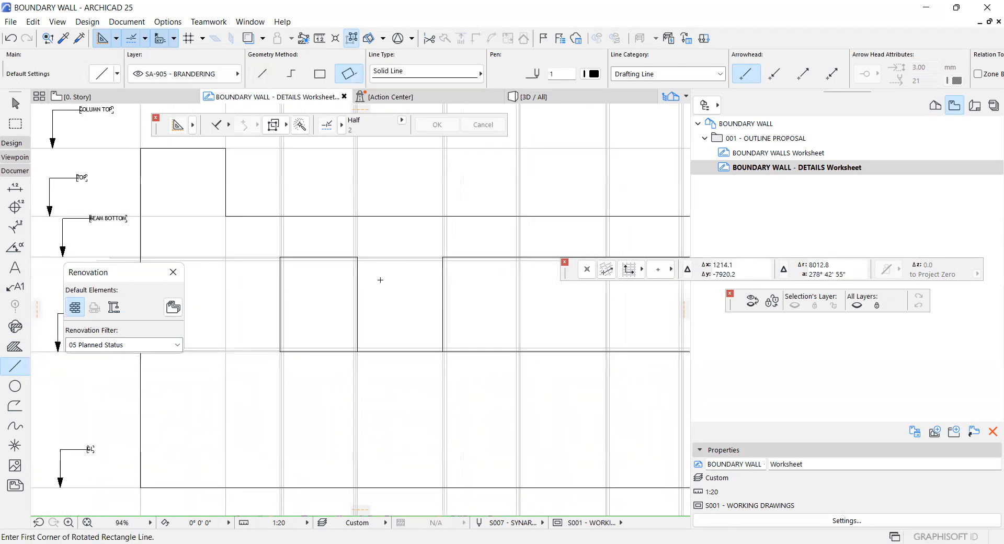
# Remove the overlapping horizontal edges along the SILL line where the wall segment between the first two windows meets the lower wall
pyautogui.scroll(7, 376, 336)
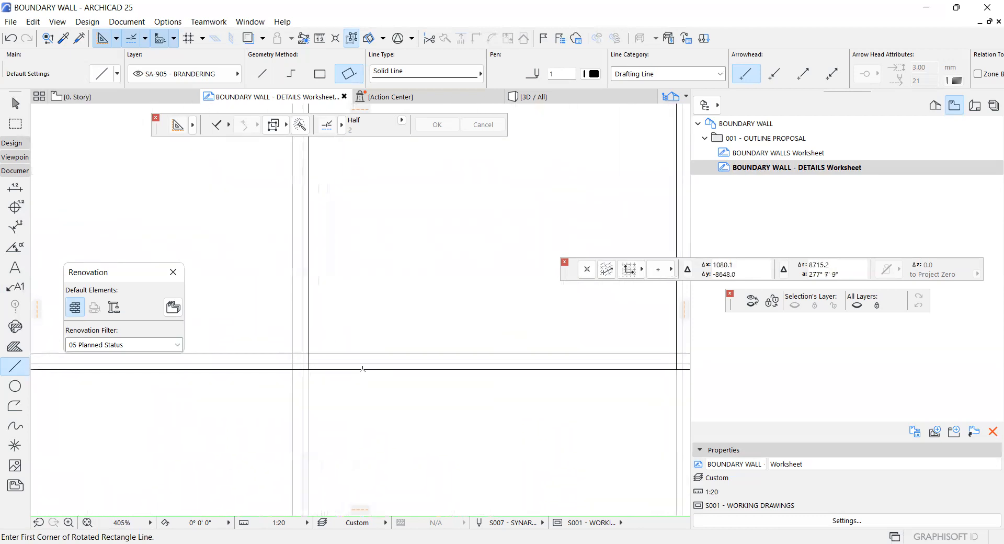
pyautogui.keyDown('shift'); pyautogui.click(363, 369); pyautogui.keyUp('shift')
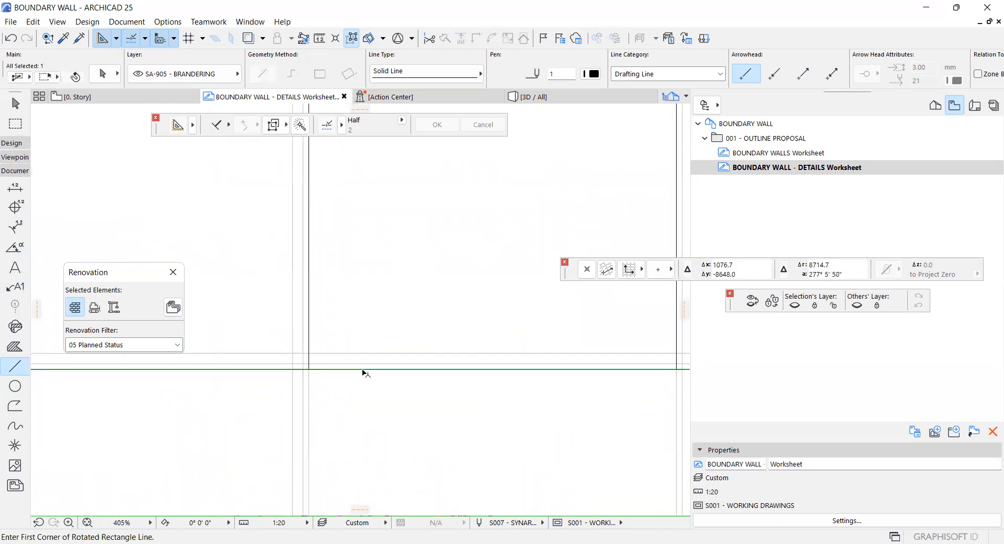
pyautogui.click(306, 332)
pyautogui.press('Escape')
pyautogui.keyDown('shift'); pyautogui.click(333, 369); pyautogui.keyUp('shift')
pyautogui.scroll(-2, 333, 369)
pyautogui.scroll(1, 588, 356)
pyautogui.click(568, 372)
pyautogui.press('Escape')
pyautogui.scroll(-3, 446, 395)
pyautogui.scroll(-3, 286, 311)
pyautogui.scroll(-2, 286, 311)
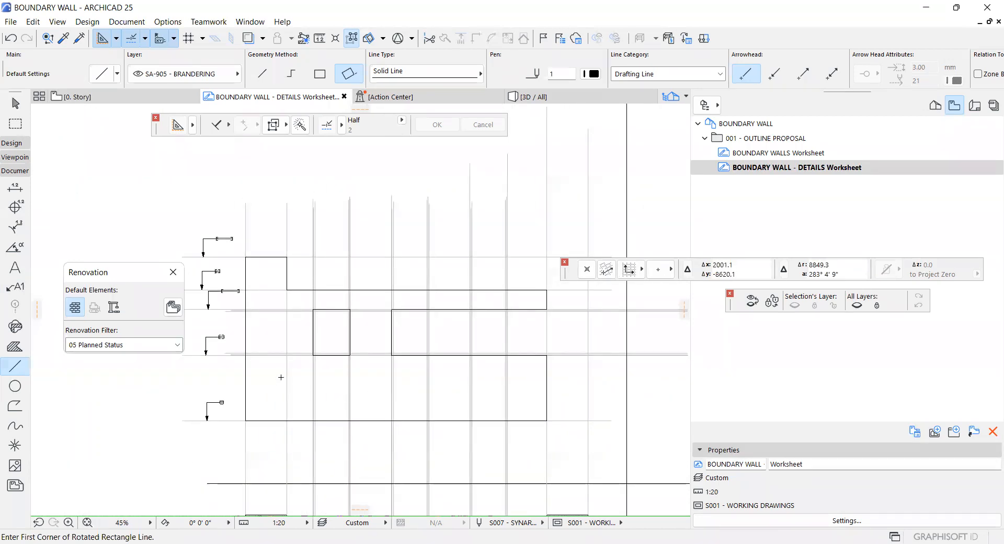
pyautogui.scroll(1, 278, 356)
pyautogui.scroll(2, 400, 322)
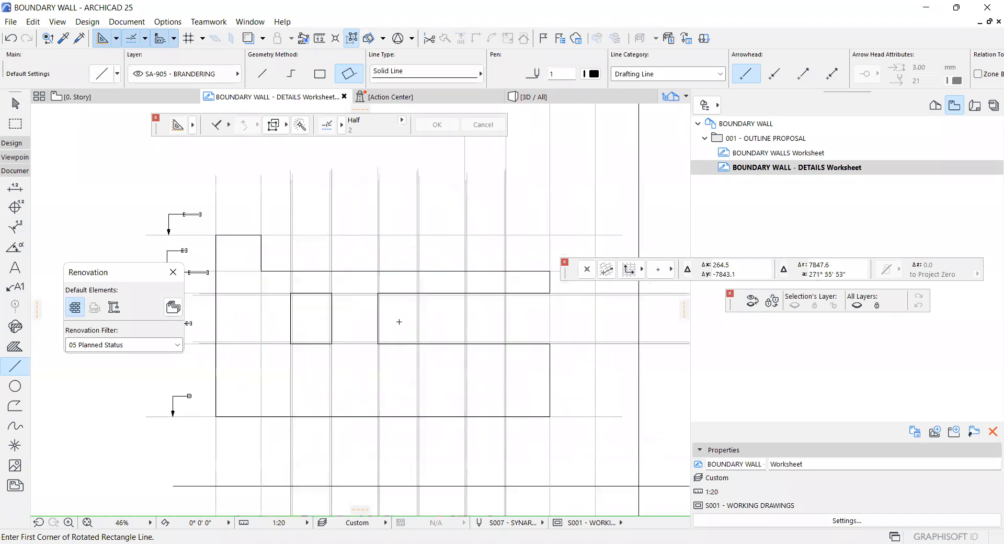
pyautogui.scroll(6, 403, 334)
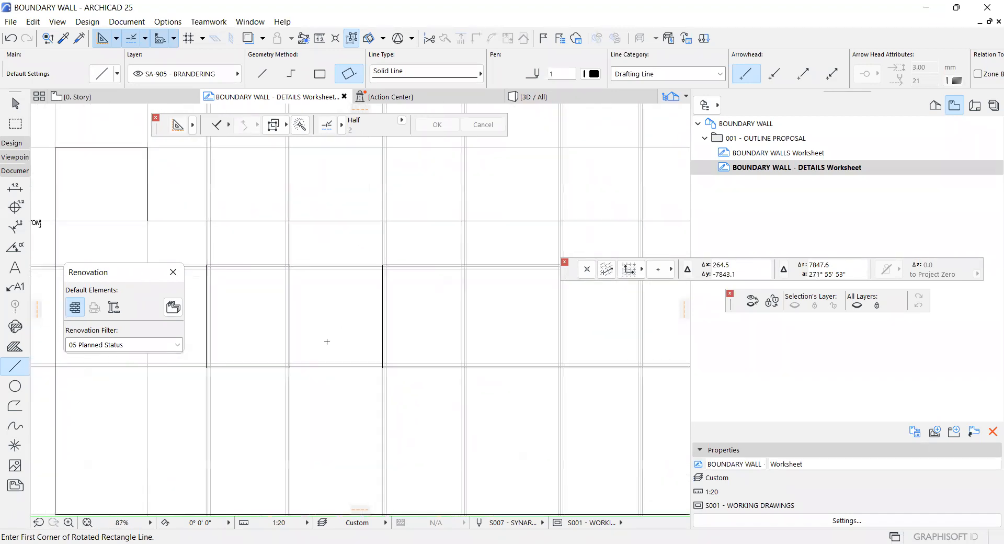
pyautogui.keyDown('shift'); pyautogui.click(276, 375); pyautogui.keyUp('shift')
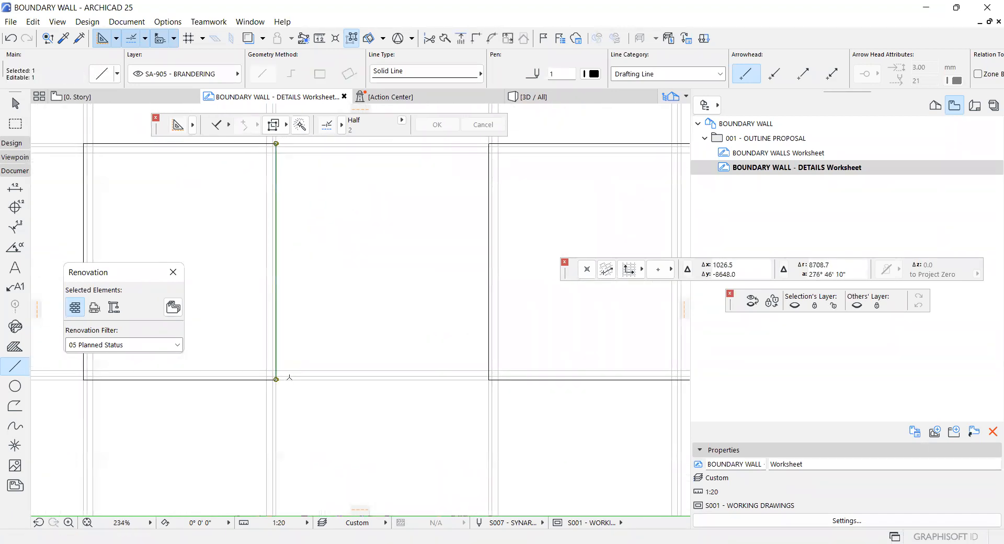
pyautogui.scroll(-2, 285, 370)
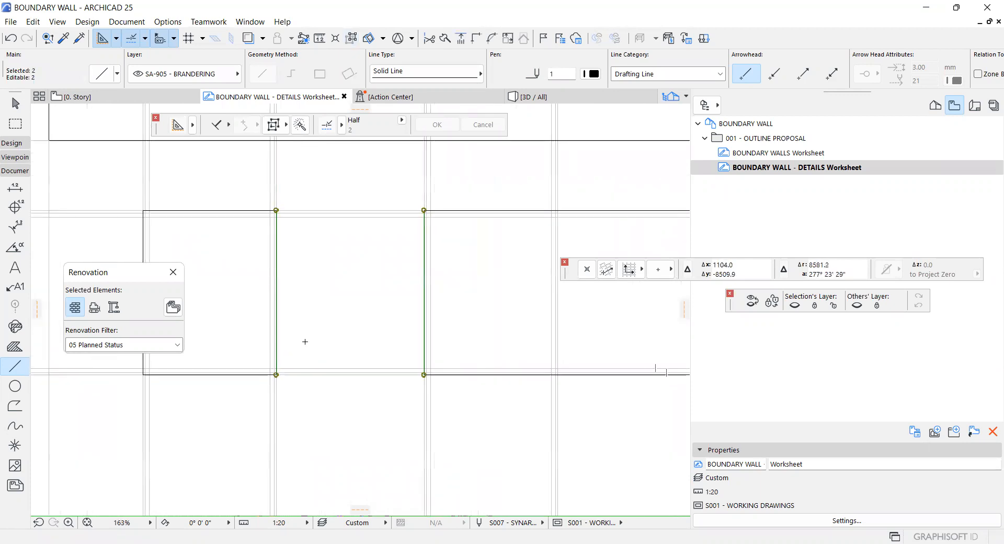
pyautogui.press('Escape')
# Draw a rectangle for the wall segment between the second and third windows, from the BEAM BOTTOM line to the SILL line
pyautogui.scroll(6, 279, 365)
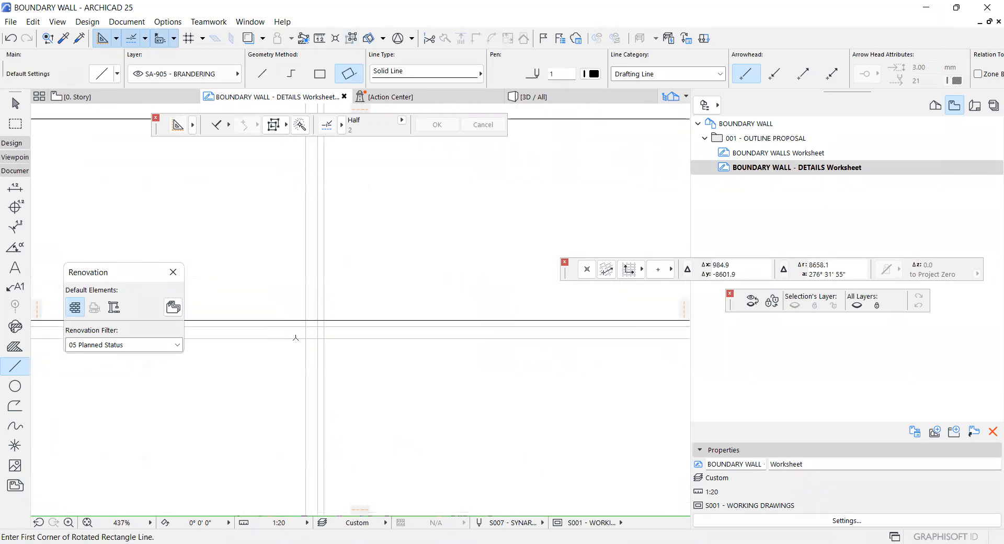
pyautogui.click(328, 320)
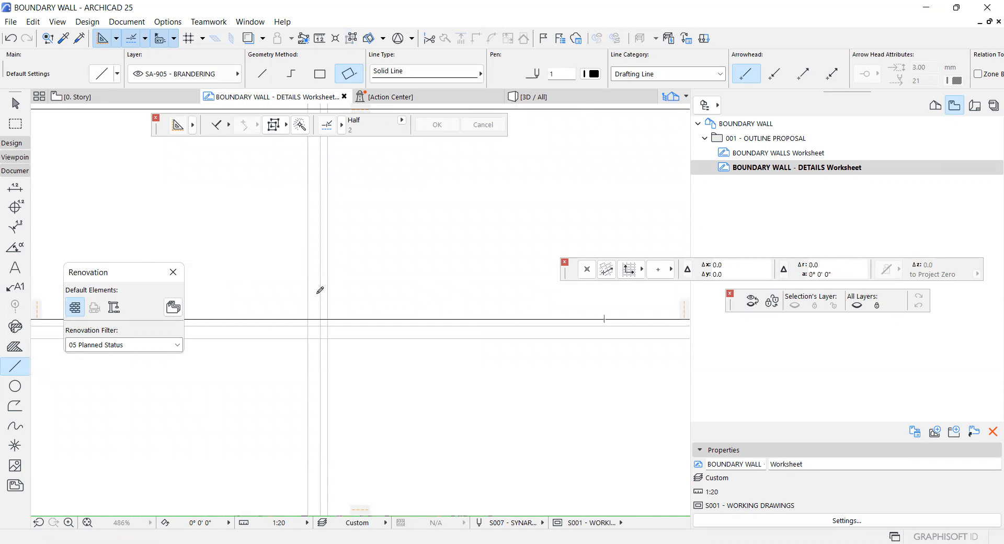
pyautogui.scroll(-7, 318, 293)
pyautogui.scroll(4, 425, 293)
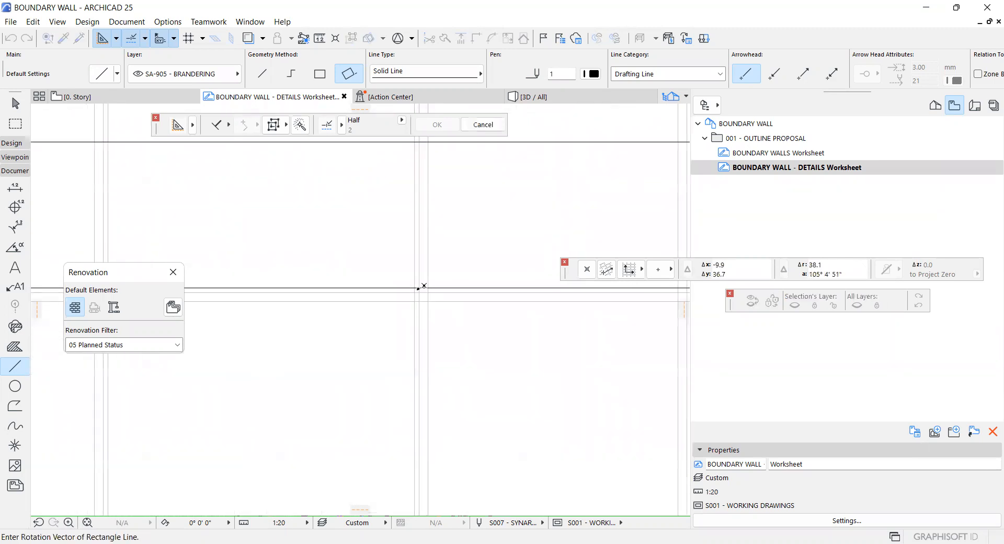
pyautogui.click(416, 288)
pyautogui.scroll(-6, 405, 362)
pyautogui.scroll(7, 436, 425)
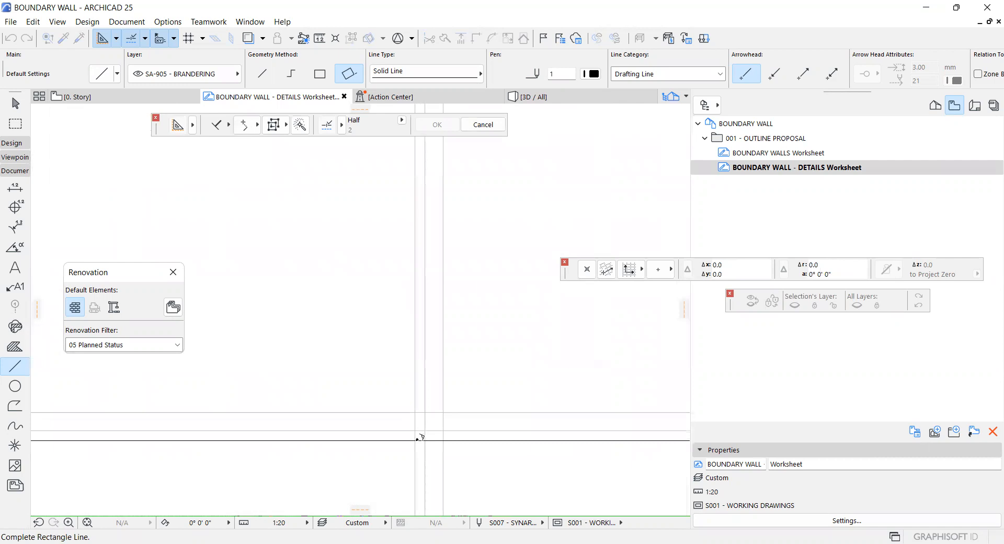
pyautogui.click(418, 439)
pyautogui.scroll(-4, 408, 408)
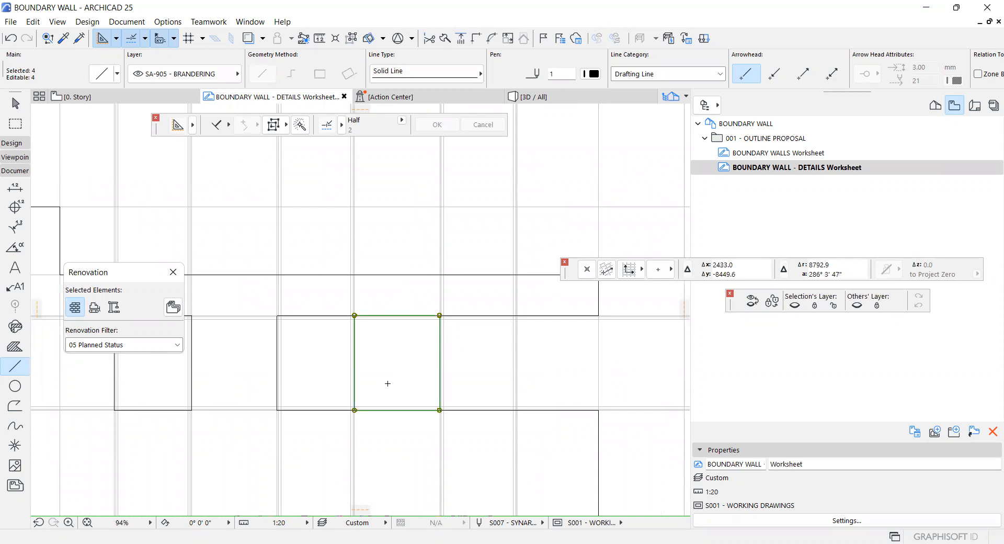
pyautogui.press('Escape')
# Suspend grouping and delete the upper edge of the new wall segment rectangle along the BEAM BOTTOM line
pyautogui.scroll(4, 376, 318)
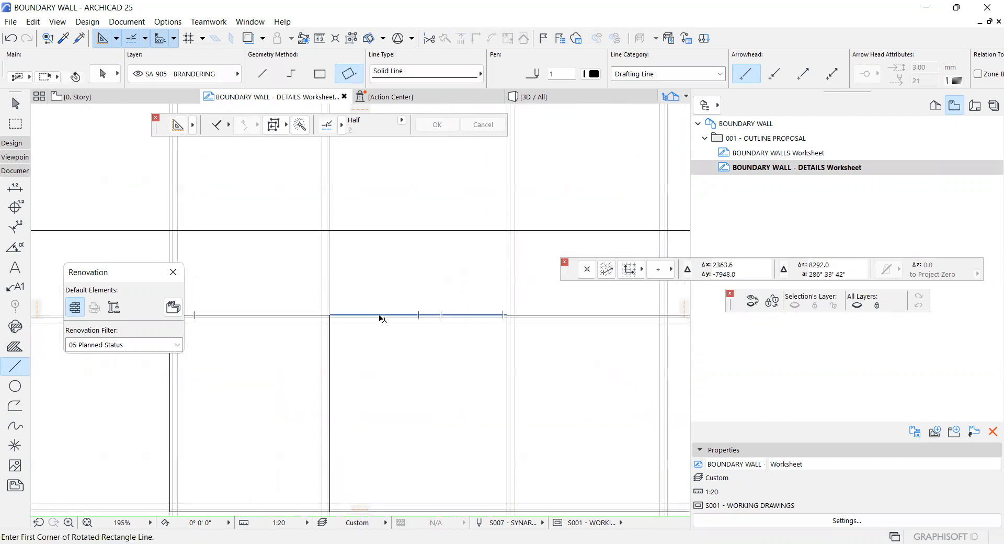
pyautogui.keyDown('shift'); pyautogui.click(379, 315); pyautogui.keyUp('shift')
pyautogui.hotkey('alt', 'g')
pyautogui.press('Escape')
pyautogui.scroll(3, 379, 316)
pyautogui.keyDown('shift'); pyautogui.click(383, 316); pyautogui.keyUp('shift')
pyautogui.press('Delete')
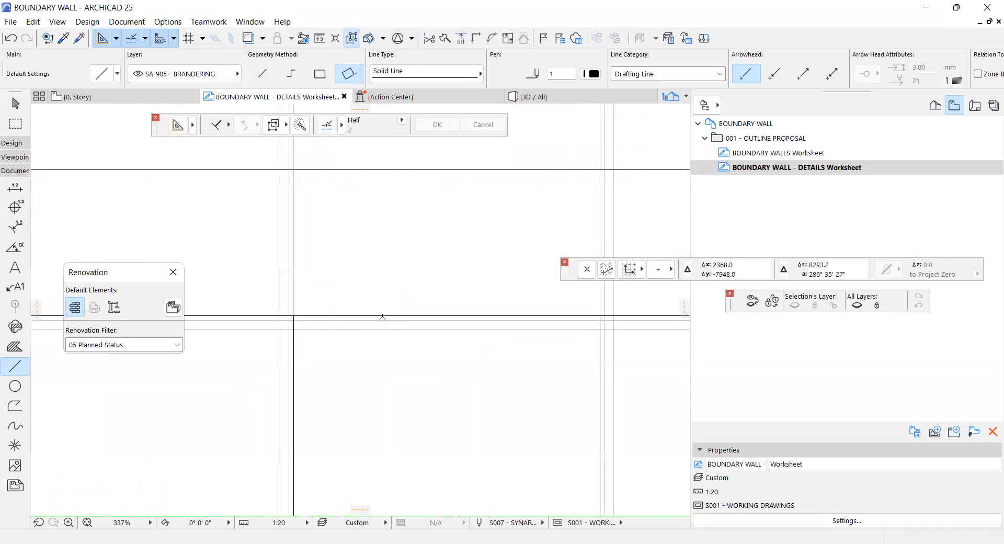
# Trim away the beam's lower edge where it overlaps the wall segment between the second and third windows
pyautogui.keyDown('shift'); pyautogui.click(382, 316); pyautogui.keyUp('shift')
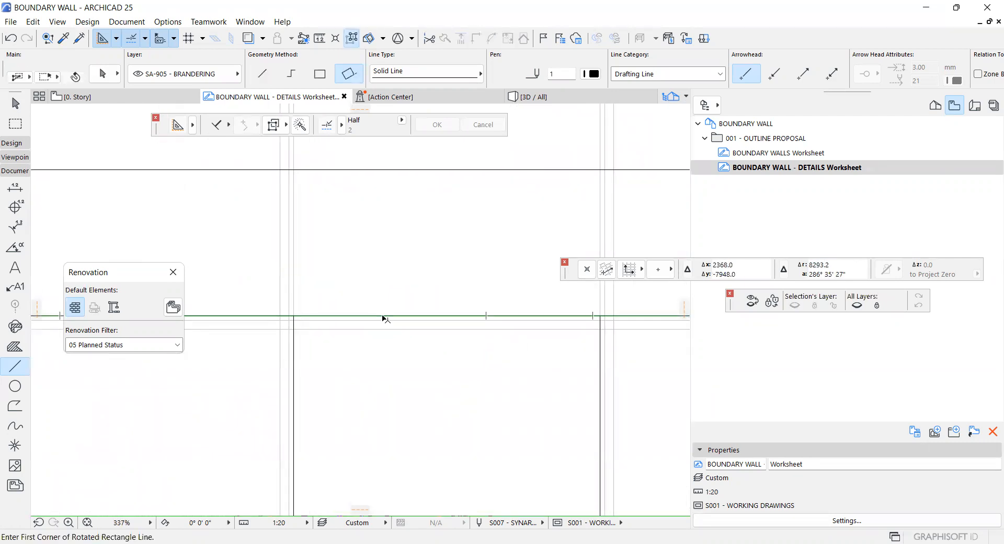
pyautogui.press('Escape')
pyautogui.keyDown('shift'); pyautogui.click(317, 317); pyautogui.keyUp('shift')
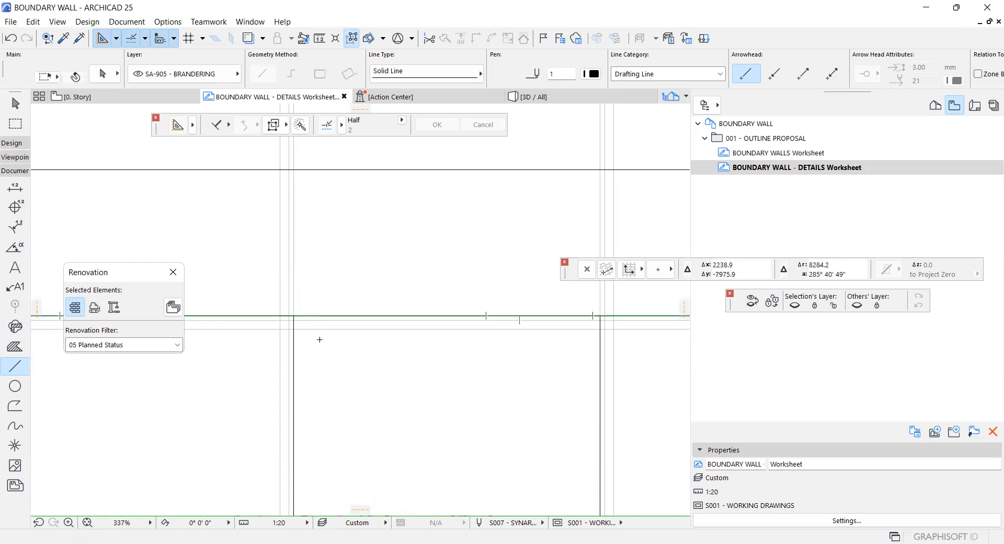
pyautogui.scroll(-2, 340, 343)
pyautogui.press('Escape')
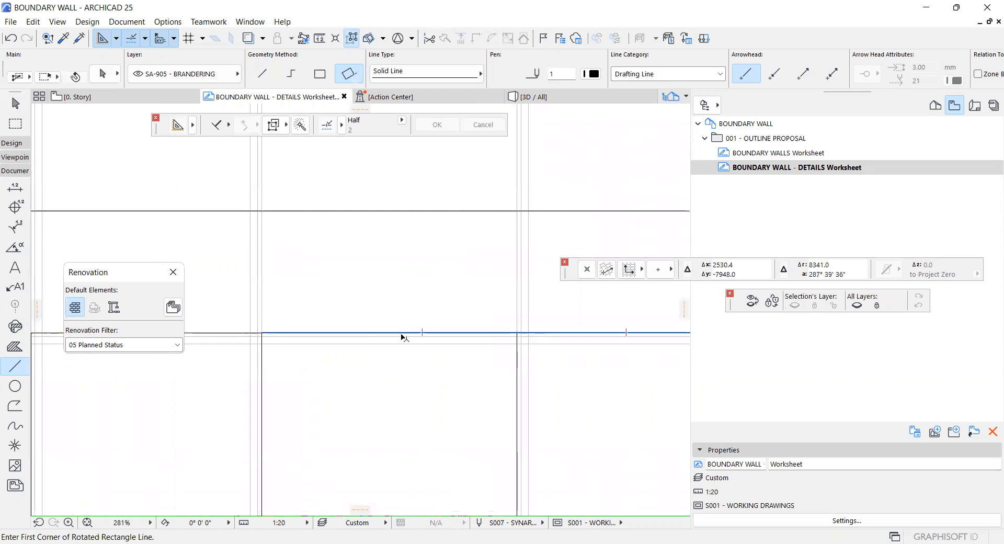
pyautogui.keyDown('shift'); pyautogui.click(403, 335); pyautogui.keyUp('shift')
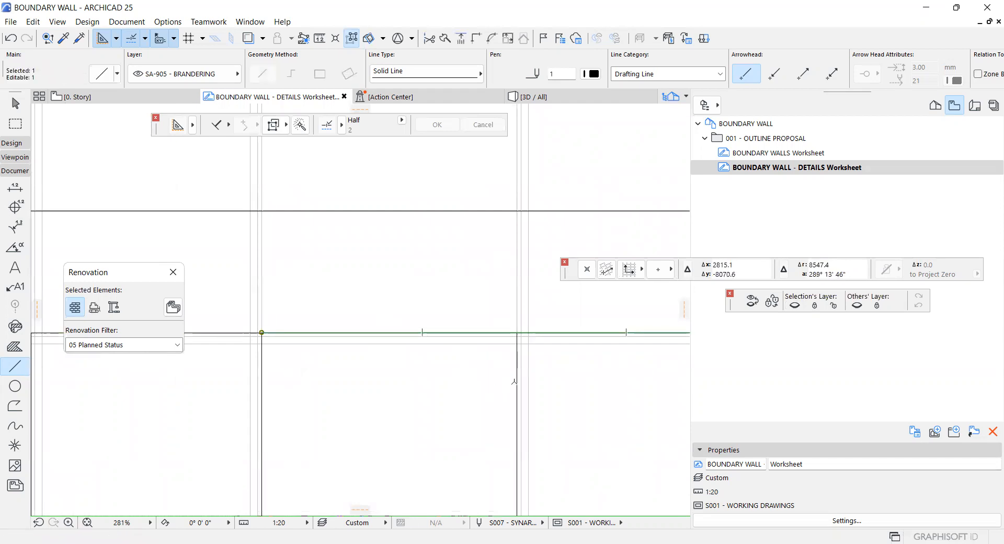
pyautogui.press('Escape')
# Remove the overlapping horizontal edges along the SILL line where the wall segment between the second and third windows meets the lower wall
pyautogui.scroll(-7, 414, 356)
pyautogui.scroll(7, 341, 392)
pyautogui.keyDown('shift'); pyautogui.click(346, 396); pyautogui.keyUp('shift')
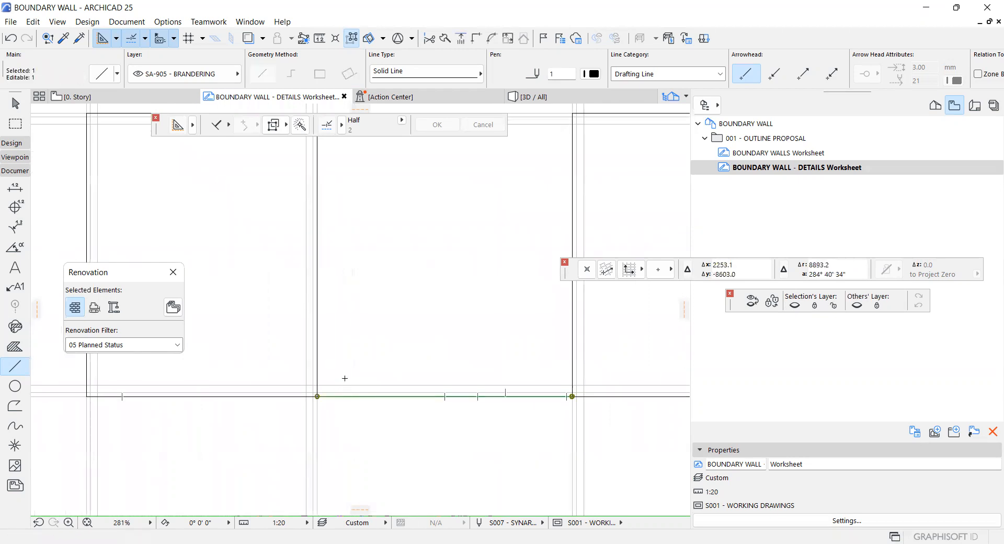
pyautogui.press('Escape')
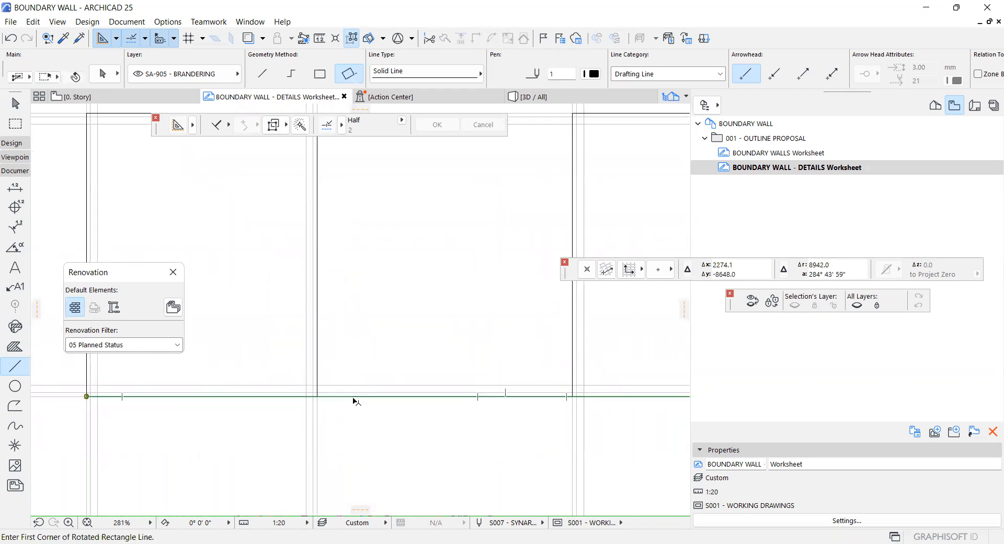
pyautogui.keyDown('shift'); pyautogui.click(354, 397); pyautogui.keyUp('shift')
pyautogui.click(319, 354)
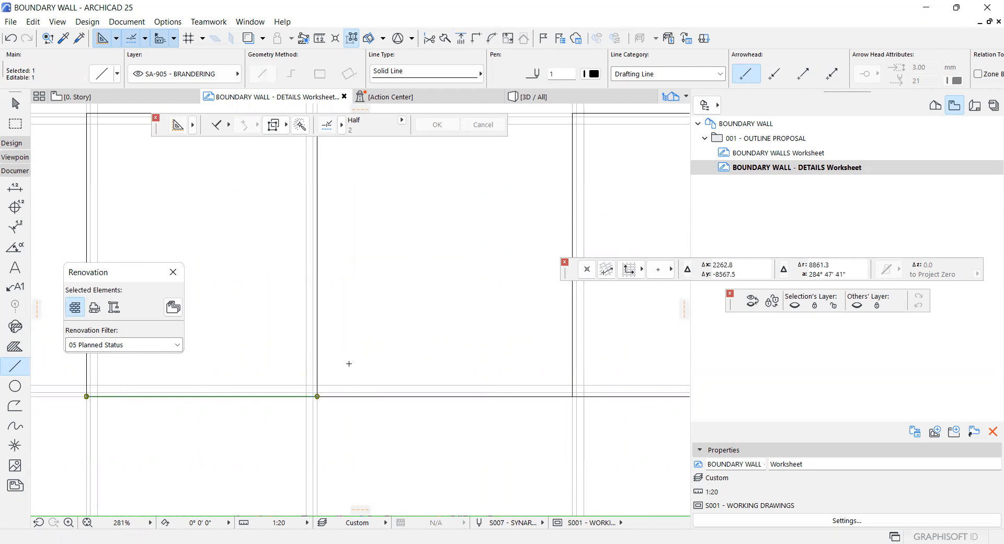
pyautogui.press('Escape')
pyautogui.keyDown('shift'); pyautogui.click(354, 398); pyautogui.keyUp('shift')
pyautogui.keyDown('ctrl'); pyautogui.click(571, 335); pyautogui.keyUp('ctrl')
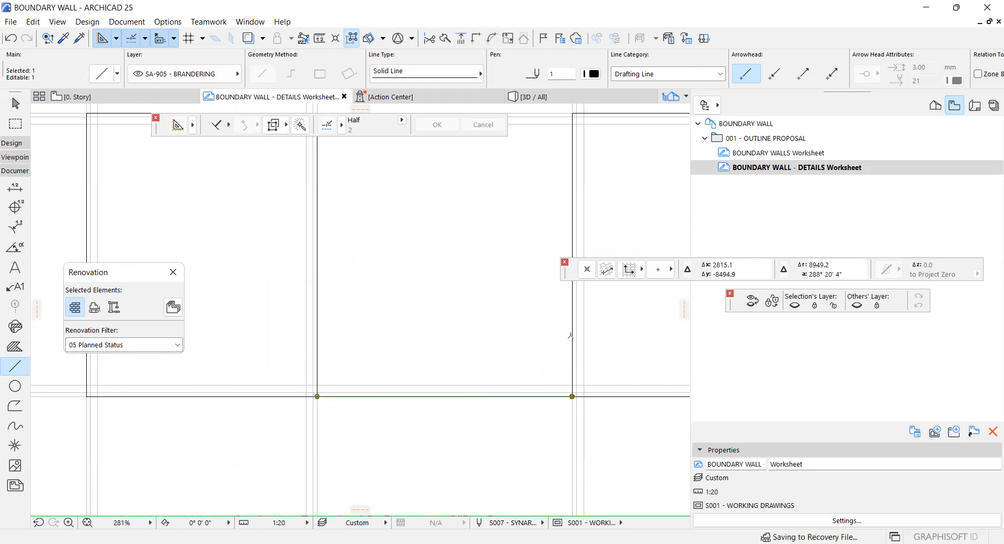
pyautogui.press('Delete')
# Draw a rectangle for the last wall segment, from the third window to the beam's right end, between the BEAM BOTTOM and SILL lines
pyautogui.scroll(-5, 348, 390)
pyautogui.scroll(-1, 428, 374)
pyautogui.scroll(7, 462, 342)
pyautogui.scroll(1, 430, 306)
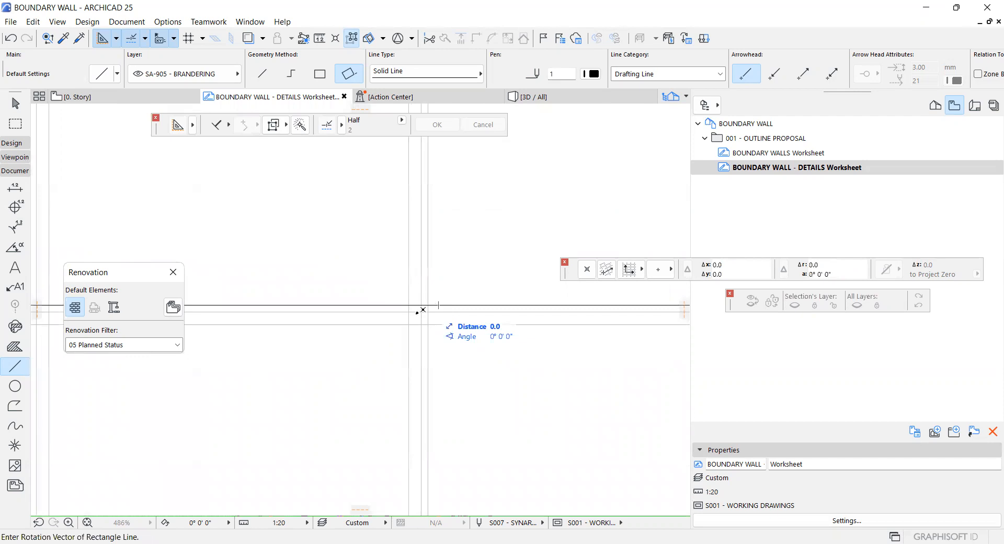
pyautogui.scroll(-3, 424, 309)
pyautogui.scroll(5, 433, 299)
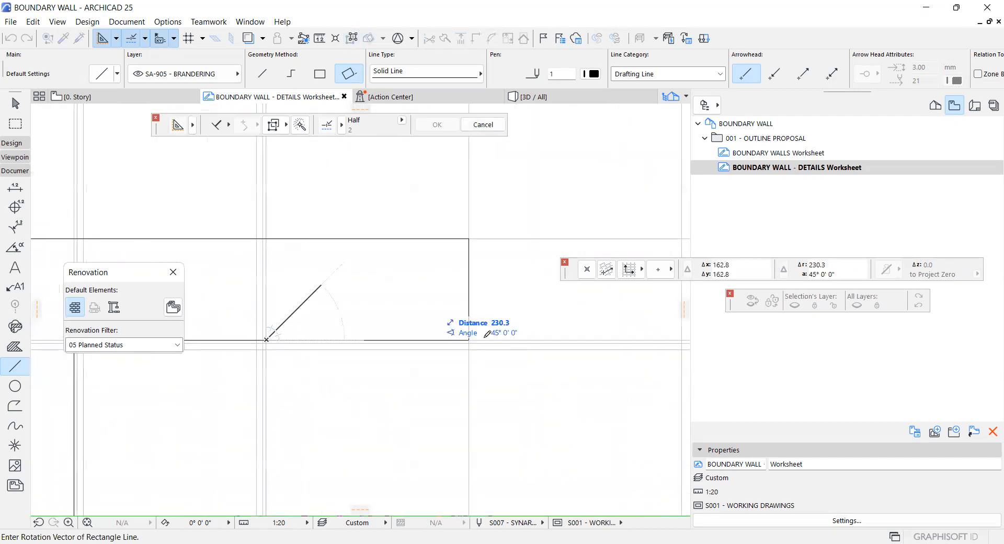
pyautogui.click(470, 320)
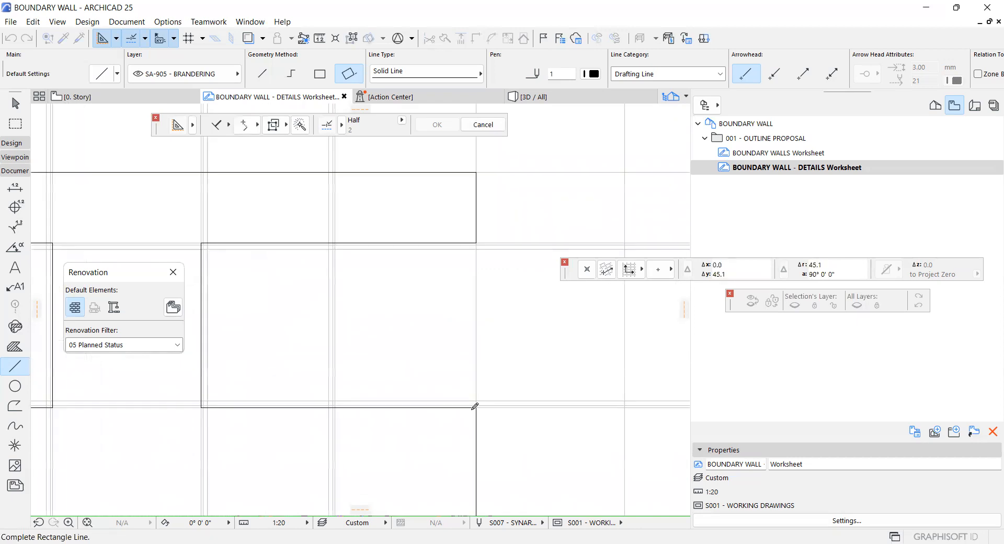
pyautogui.click(484, 403)
pyautogui.scroll(4, 464, 382)
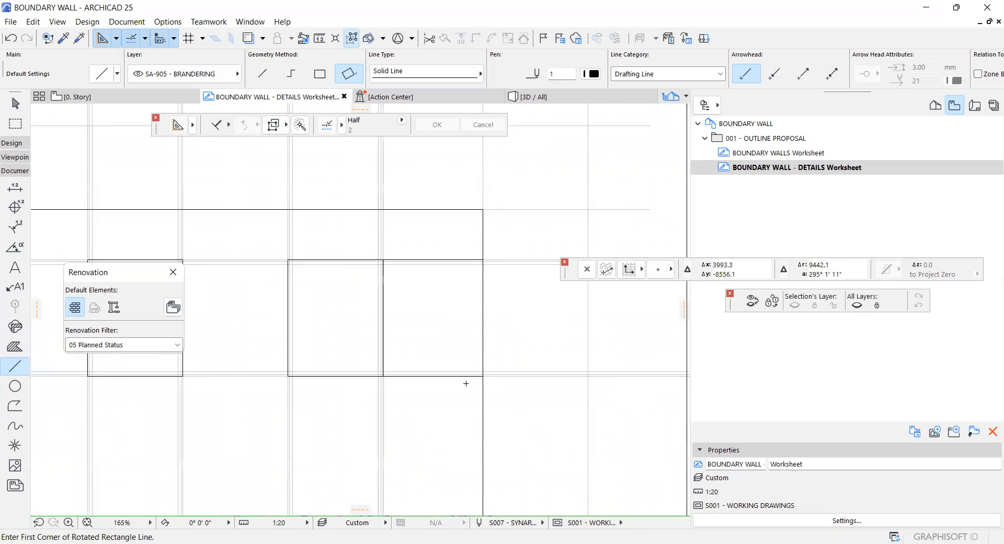
# Remove the overlapping horizontal edges along the BEAM BOTTOM line where the last wall segment meets the beam
pyautogui.scroll(4, 423, 297)
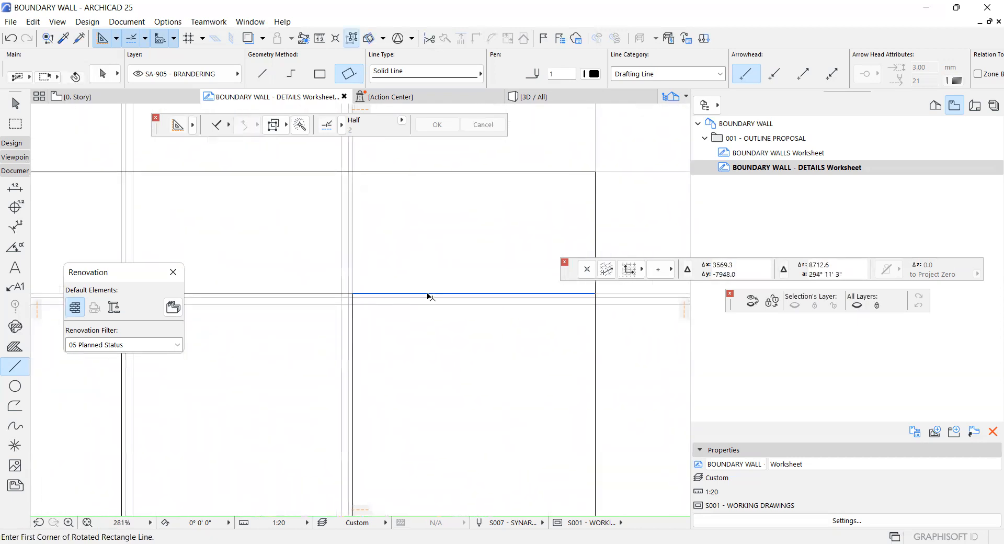
pyautogui.keyDown('shift'); pyautogui.click(428, 293); pyautogui.keyUp('shift')
pyautogui.keyDown('ctrl'); pyautogui.click(354, 347); pyautogui.keyUp('ctrl')
pyautogui.press('Escape')
pyautogui.keyDown('shift'); pyautogui.click(407, 294); pyautogui.keyUp('shift')
pyautogui.press('Escape')
# Remove the overlapping horizontal edges along the SILL line where the last wall segment meets the lower wall
pyautogui.scroll(-10, 416, 337)
pyautogui.scroll(-2, 418, 356)
pyautogui.scroll(10, 421, 369)
pyautogui.scroll(3, 426, 363)
pyautogui.keyDown('shift'); pyautogui.click(420, 357); pyautogui.keyUp('shift')
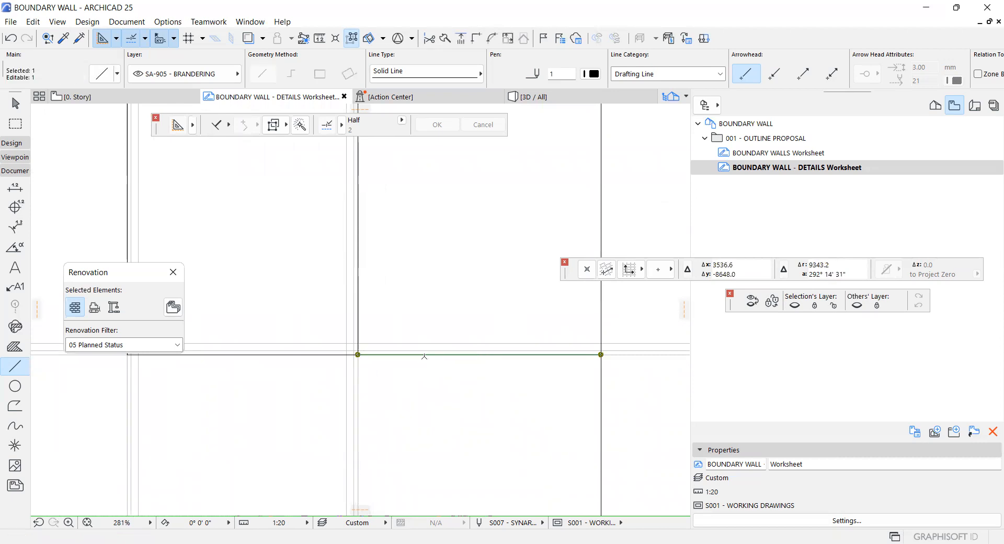
pyautogui.press('Delete')
pyautogui.keyDown('shift'); pyautogui.click(433, 357); pyautogui.keyUp('shift')
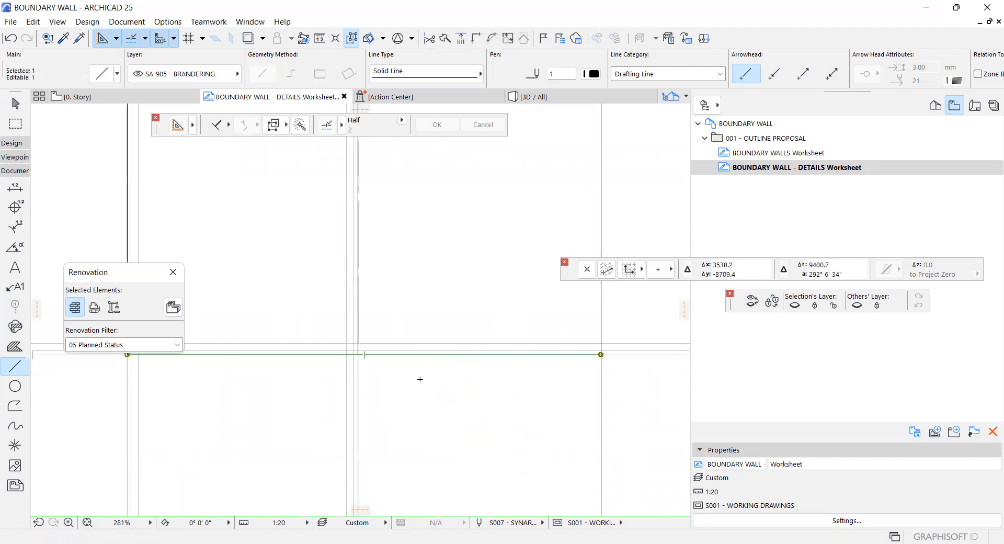
pyautogui.doubleClick(358, 299)
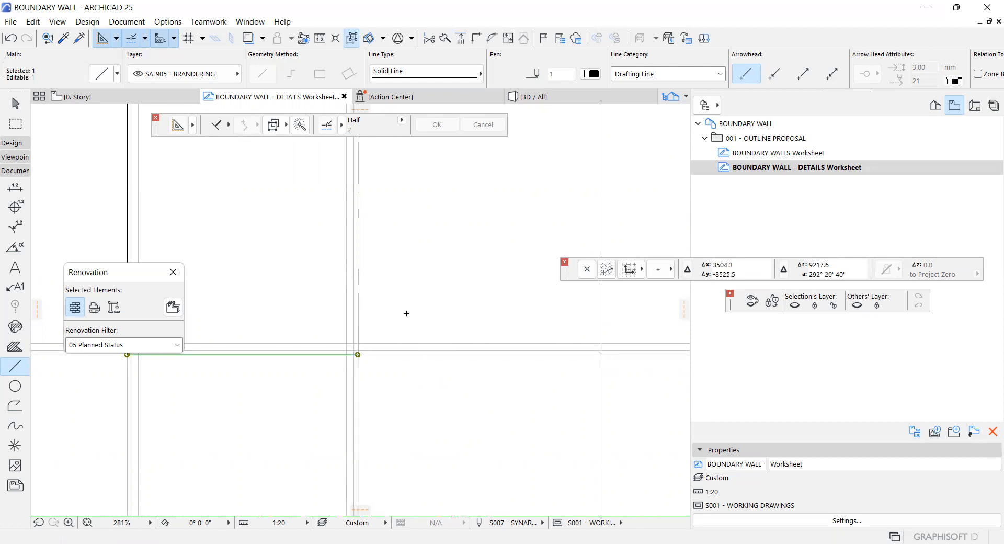
pyautogui.keyDown('shift'); pyautogui.click(409, 355); pyautogui.keyUp('shift')
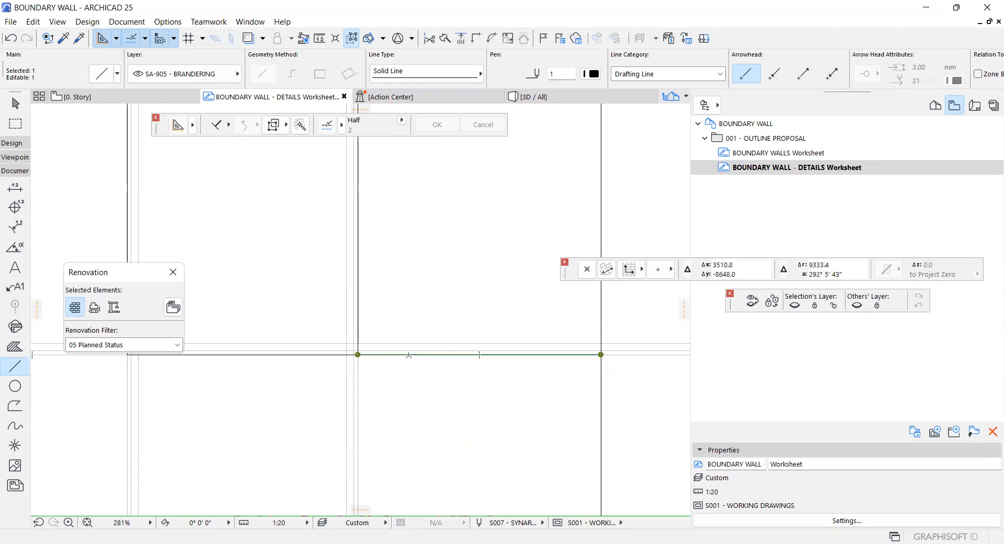
pyautogui.press('Escape')
# Draw a rectangle for the right column, from the lower wall's bottom right corner up to the column-top projection line
pyautogui.scroll(-10, 398, 353)
pyautogui.scroll(-1, 386, 343)
pyautogui.scroll(1, 370, 346)
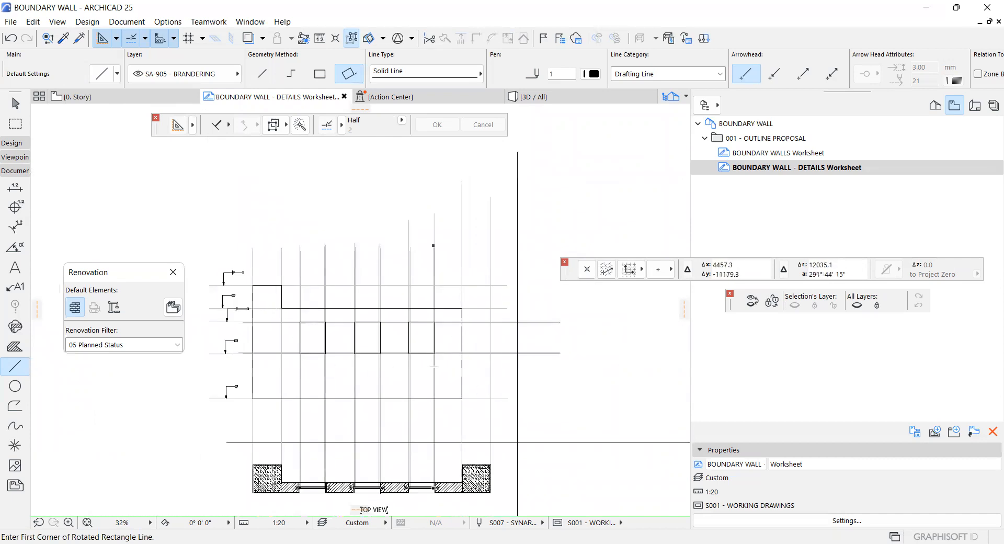
pyautogui.click(462, 398)
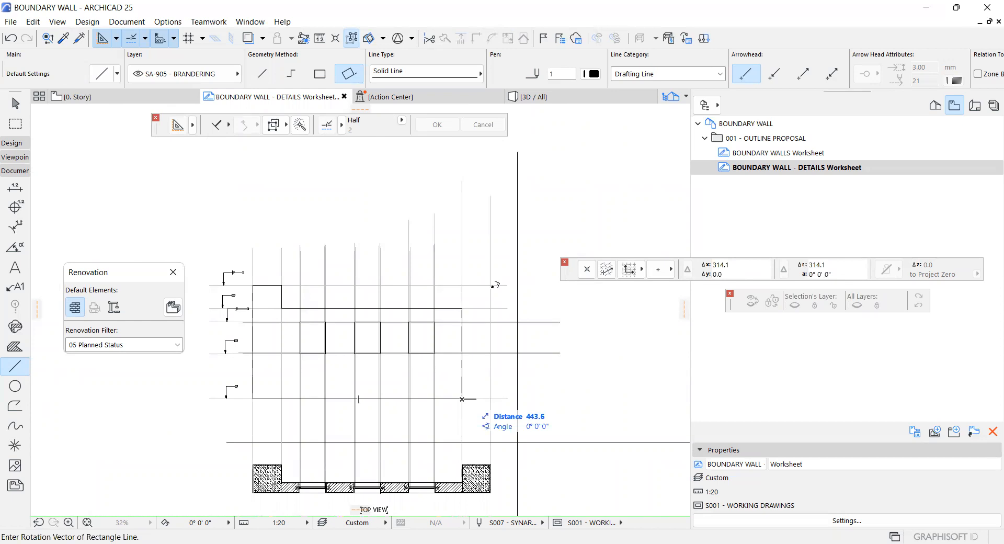
pyautogui.click(491, 399)
pyautogui.click(491, 286)
pyautogui.scroll(2, 473, 303)
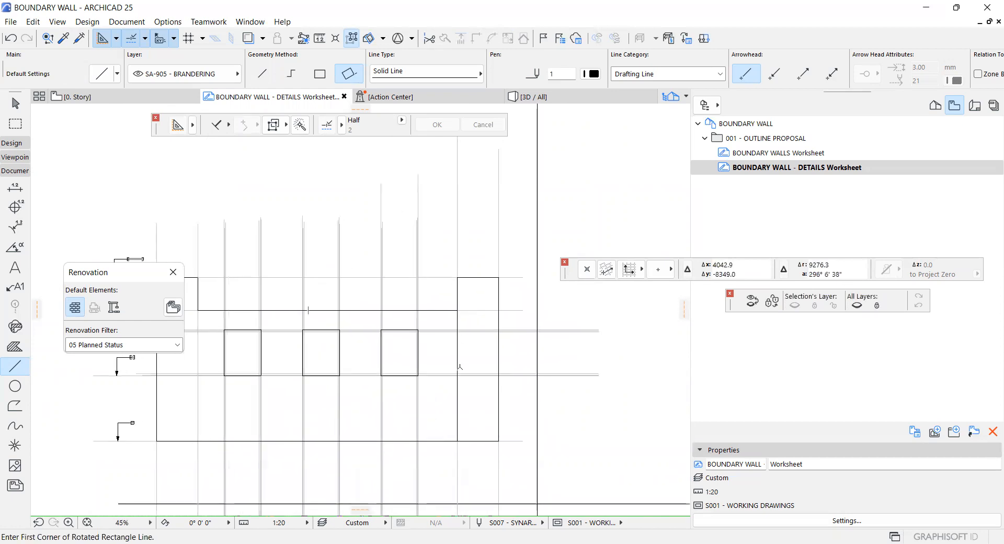
# Delete the duplicate vertical edges of the last wall segment, beam and lower wall along the right column's inner side
pyautogui.keyDown('shift'); pyautogui.click(457, 358); pyautogui.keyUp('shift')
pyautogui.press('Delete')
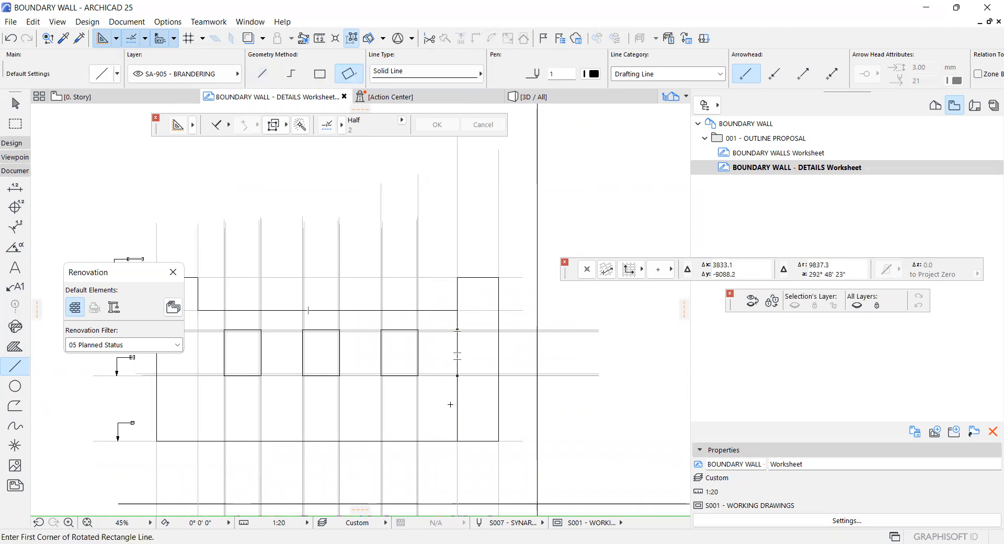
pyautogui.keyDown('shift'); pyautogui.click(458, 411); pyautogui.keyUp('shift')
pyautogui.scroll(4, 458, 308)
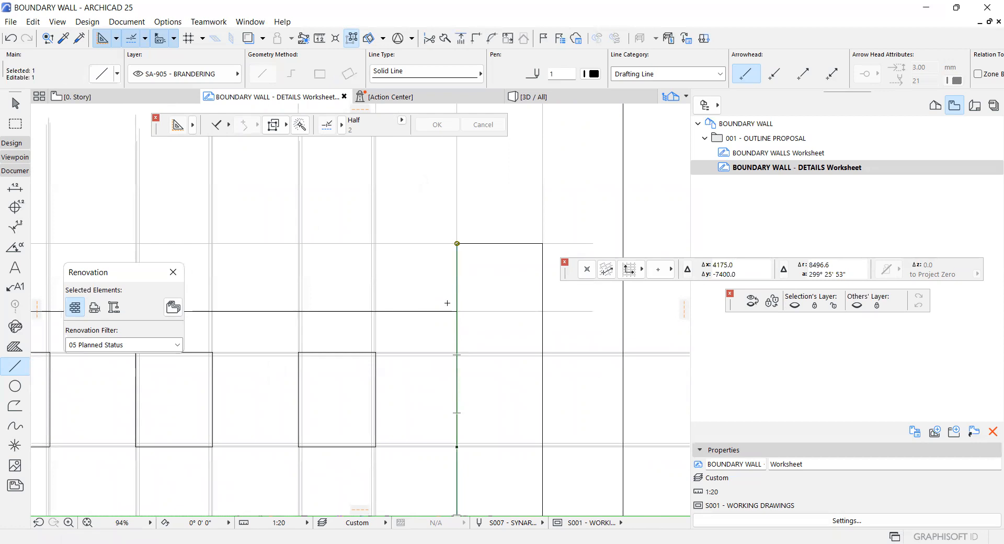
pyautogui.keyDown('shift'); pyautogui.click(458, 328); pyautogui.keyUp('shift')
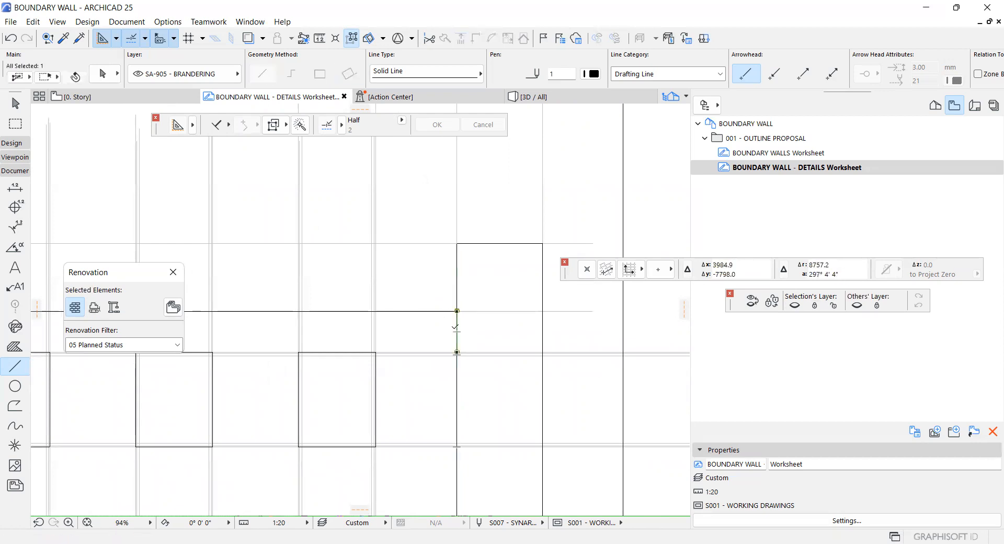
pyautogui.scroll(-3, 468, 297)
pyautogui.keyDown('shift'); pyautogui.click(462, 436); pyautogui.keyUp('shift')
pyautogui.press('Escape')
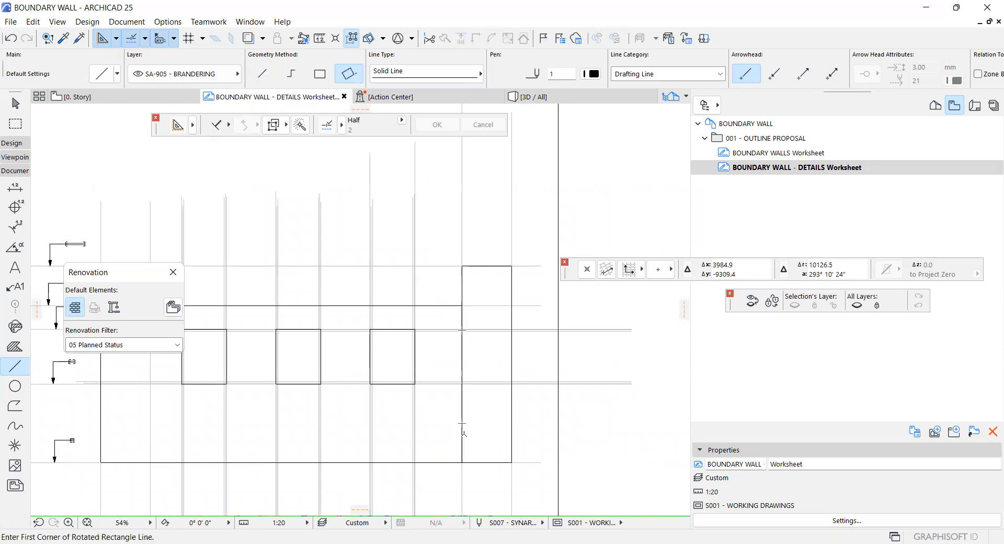
pyautogui.scroll(-4, 475, 381)
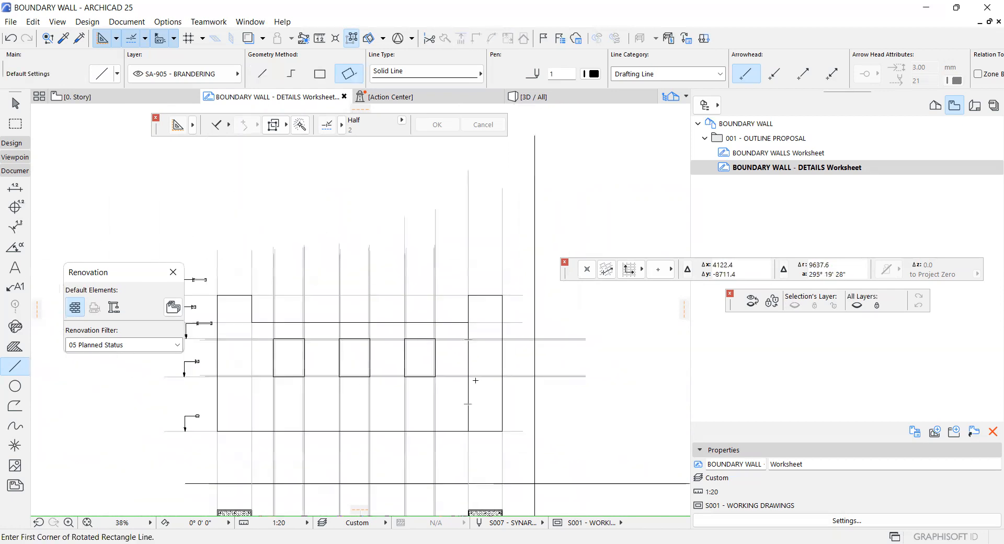
# Delete the remaining vertical edges along the right column's inner side between the beam and the lower wall's base
pyautogui.scroll(2, 474, 379)
pyautogui.keyDown('shift'); pyautogui.click(468, 403); pyautogui.keyUp('shift')
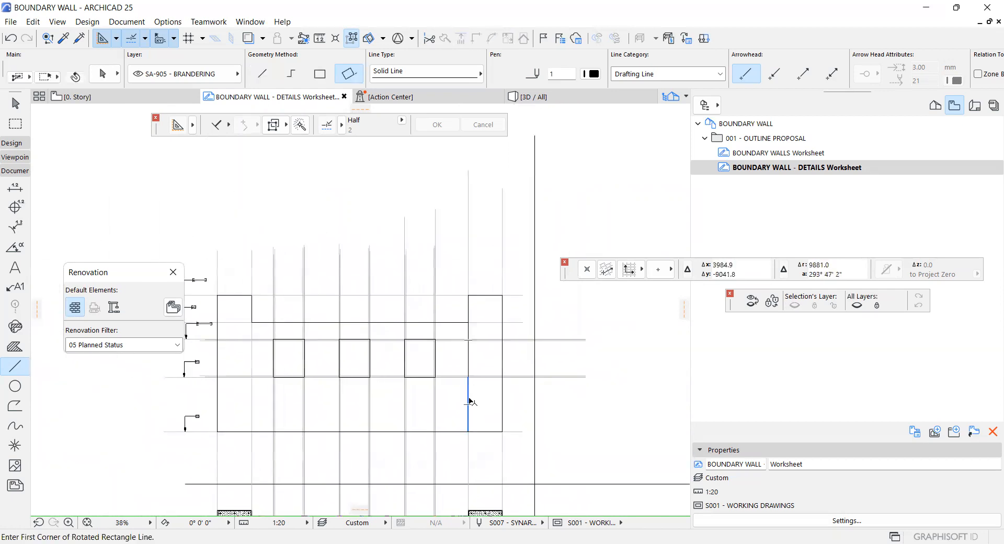
pyautogui.press('Escape')
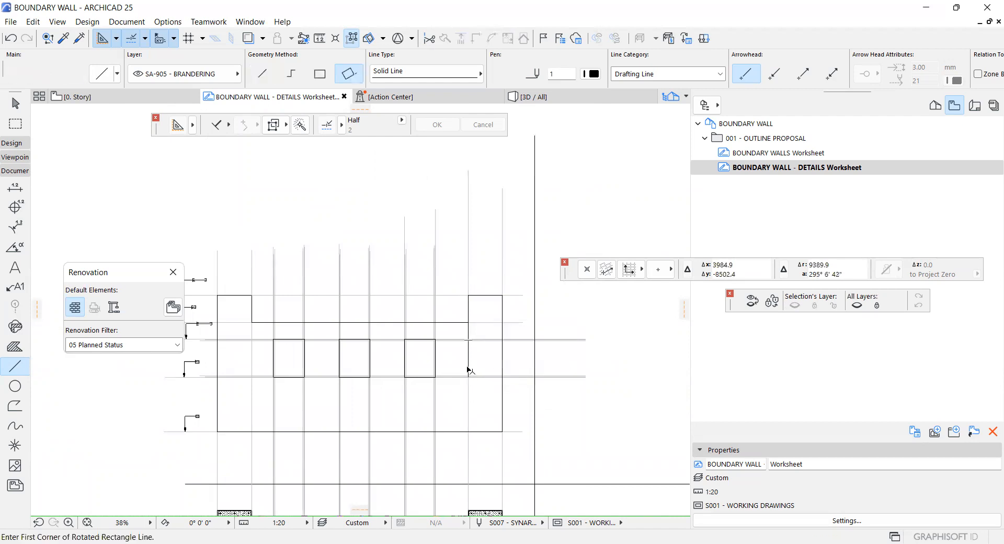
pyautogui.keyDown('shift'); pyautogui.click(468, 369); pyautogui.keyUp('shift')
pyautogui.press('Escape')
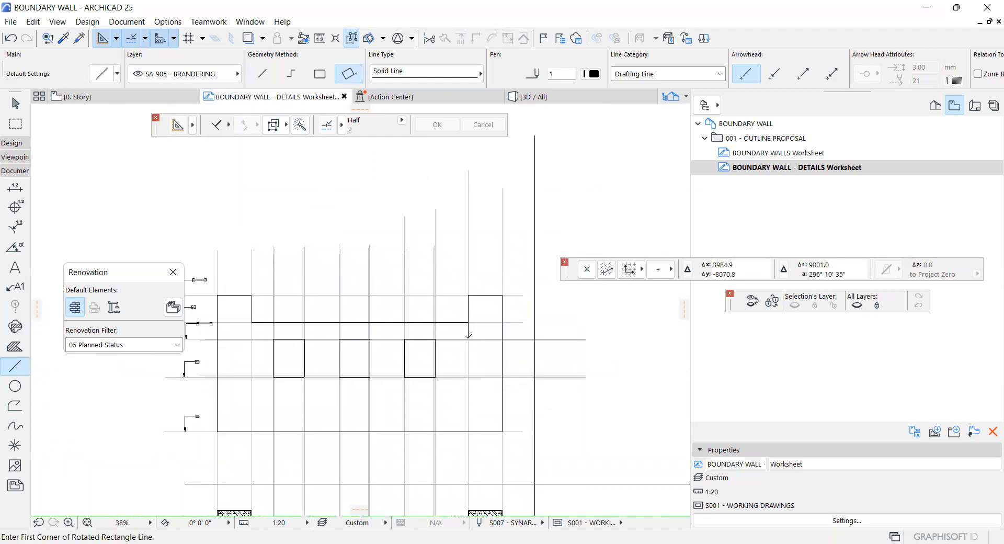
pyautogui.scroll(3, 469, 338)
pyautogui.keyDown('shift'); pyautogui.click(469, 337); pyautogui.keyUp('shift')
pyautogui.press('Escape')
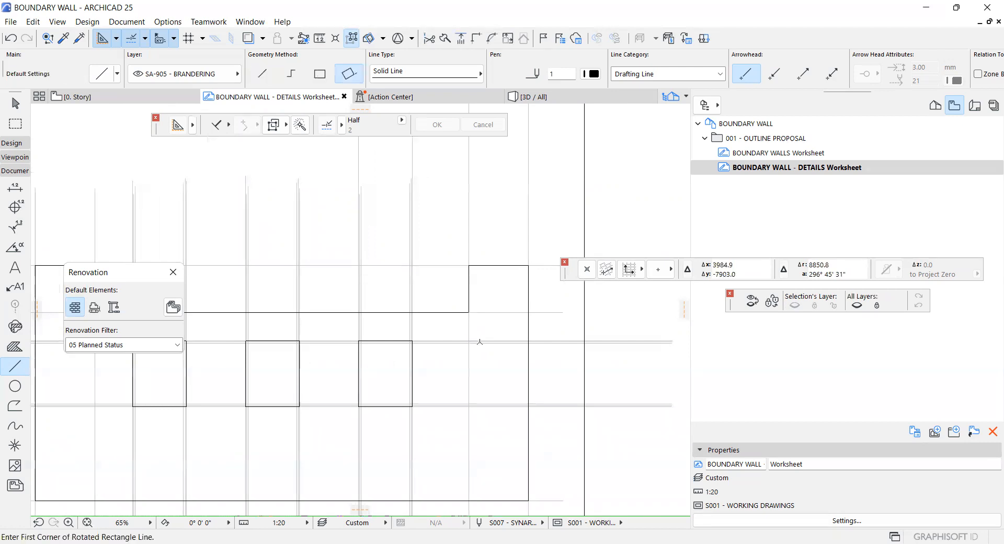
# Select all vertical and horizontal projection lines of the elevation and reassign them to a hidden layer
pyautogui.scroll(-5, 412, 393)
pyautogui.scroll(1, 409, 264)
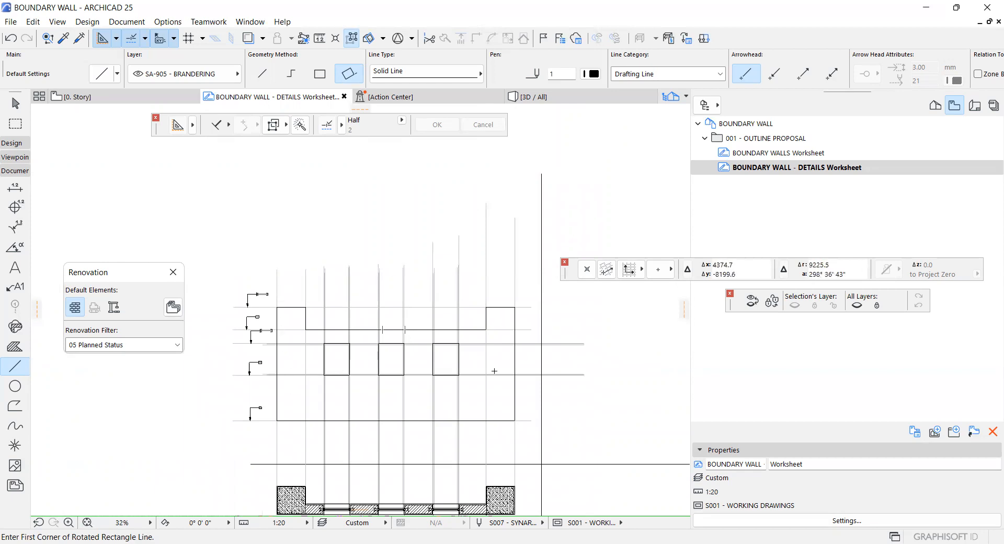
pyautogui.scroll(-2, 466, 375)
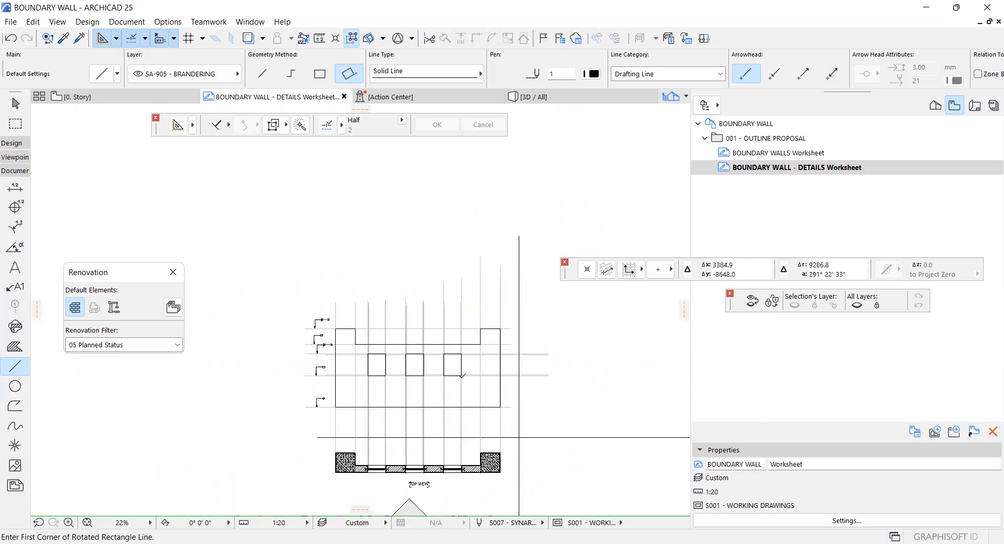
pyautogui.scroll(-1, 462, 375)
pyautogui.scroll(3, 416, 346)
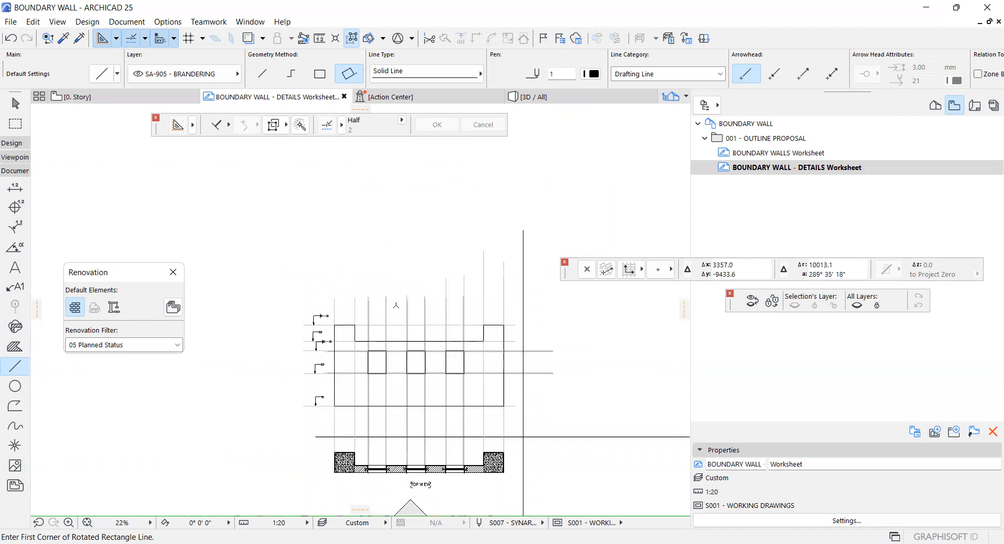
pyautogui.keyDown('shift'); pyautogui.moveTo(289, 267); pyautogui.dragTo(550, 312); pyautogui.keyUp('shift')
pyautogui.keyDown('shift'); pyautogui.click(550, 312); pyautogui.keyUp('shift')
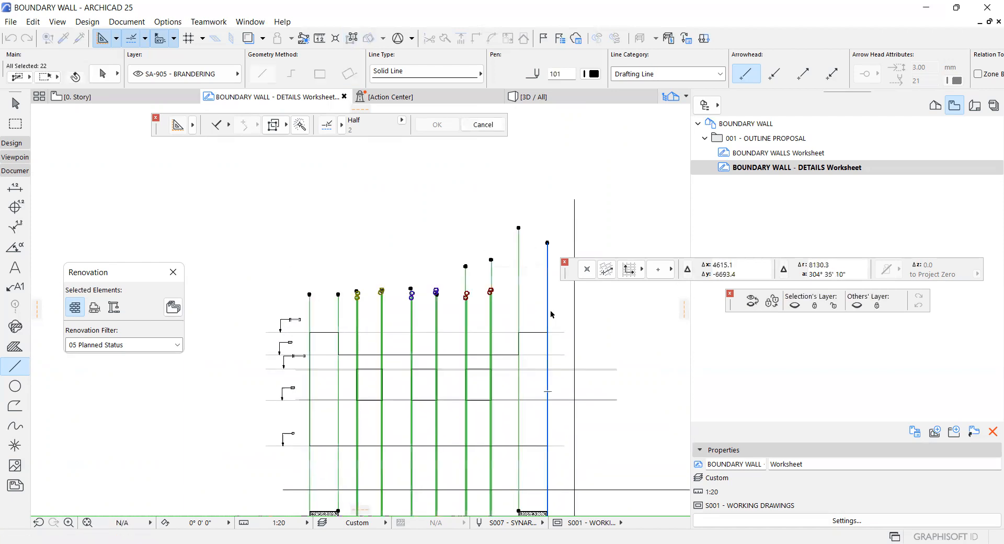
pyautogui.keyDown('shift'); pyautogui.click(557, 325); pyautogui.keyUp('shift')
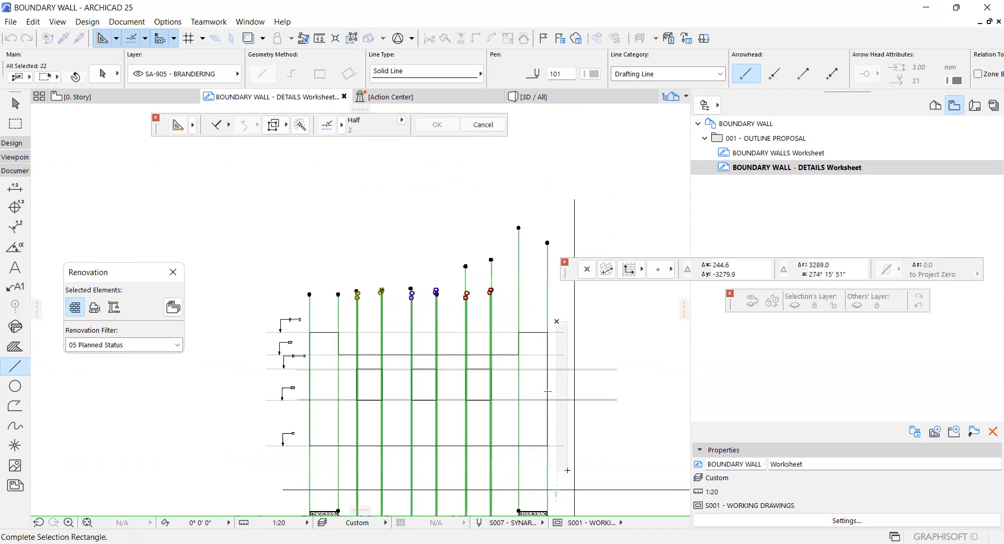
pyautogui.keyDown('shift'); pyautogui.click(569, 476); pyautogui.keyUp('shift')
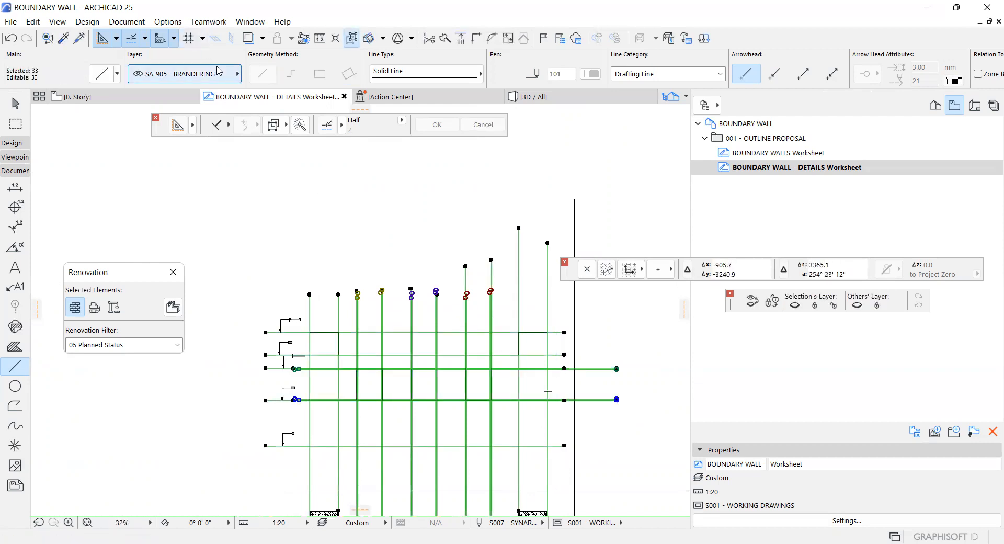
pyautogui.moveTo(538, 390); pyautogui.dragTo(538, 91)
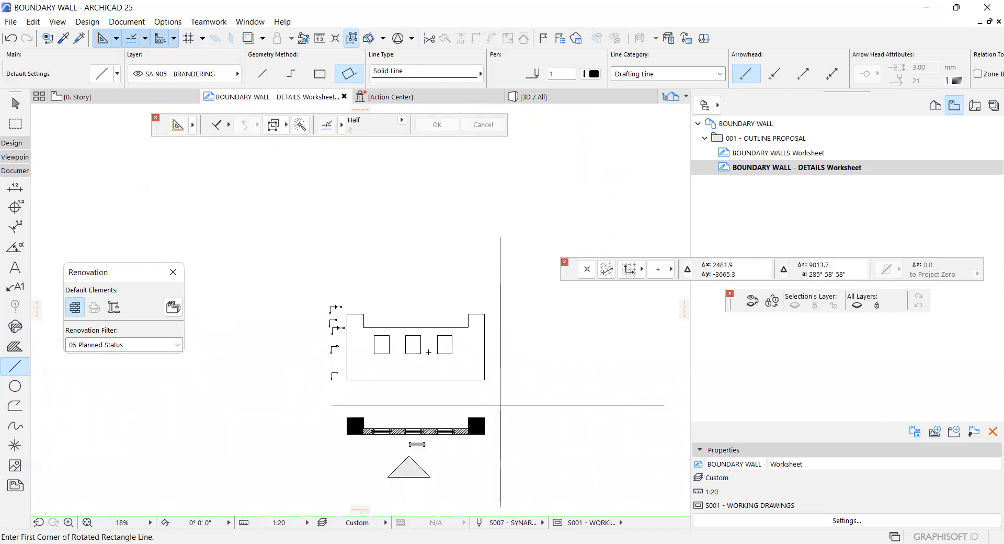
# Check the cleaned elevation outline, and undo the projection lines' layer change
pyautogui.scroll(2, 428, 352)
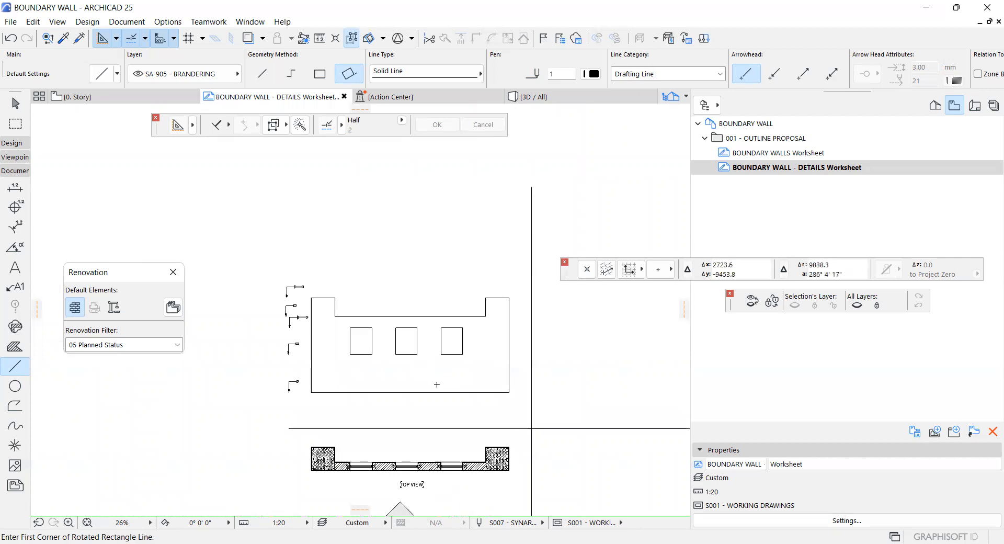
pyautogui.scroll(1, 407, 409)
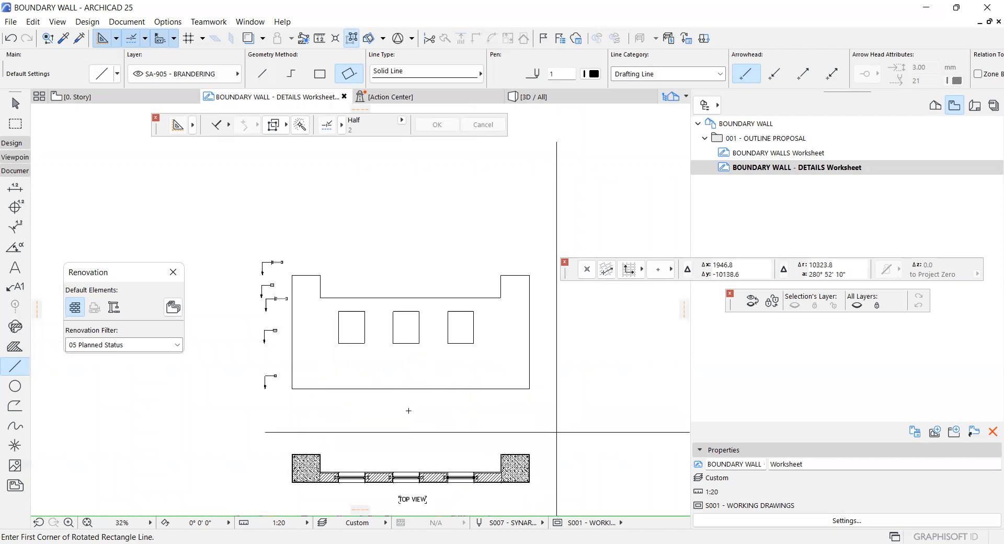
pyautogui.scroll(1, 364, 393)
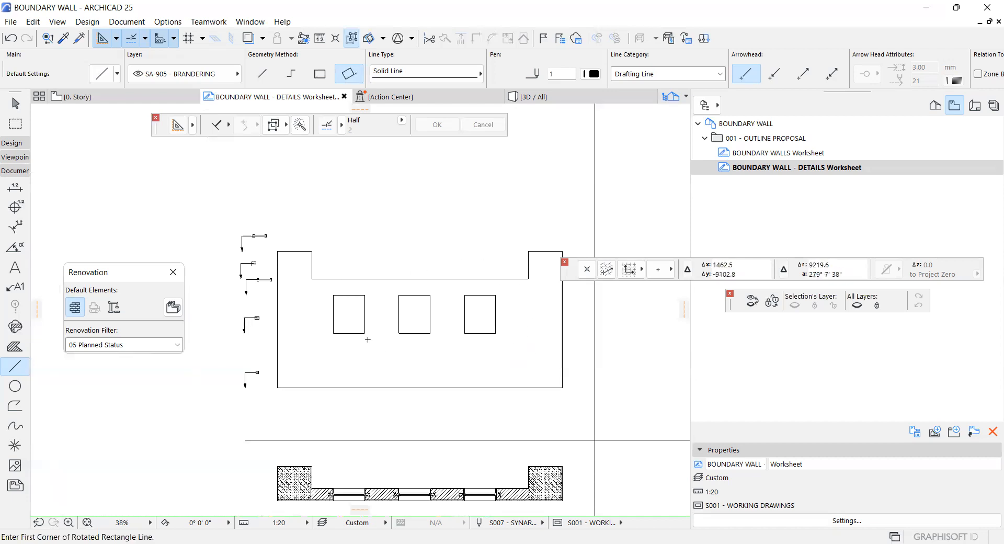
pyautogui.scroll(-2, 365, 310)
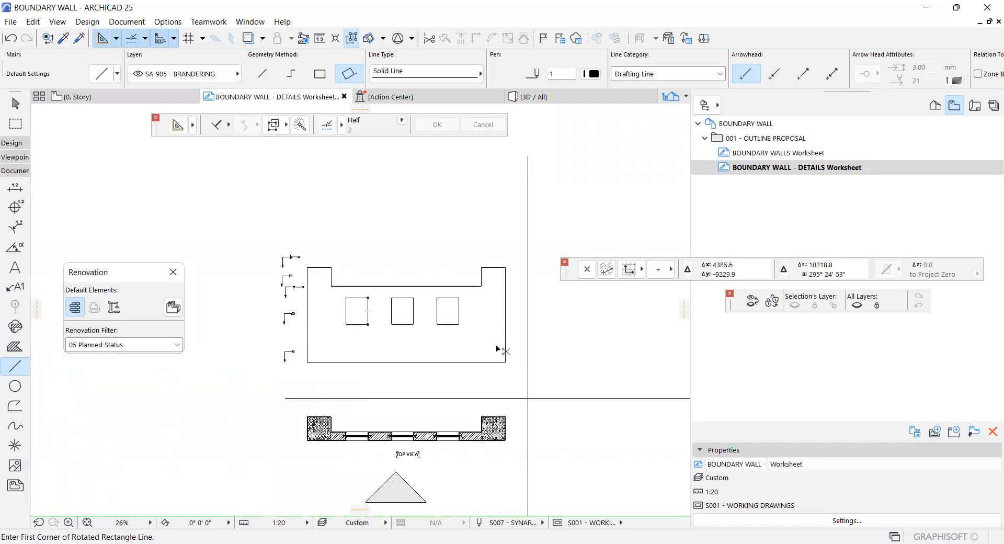
pyautogui.hotkey('ctrl', 'z')
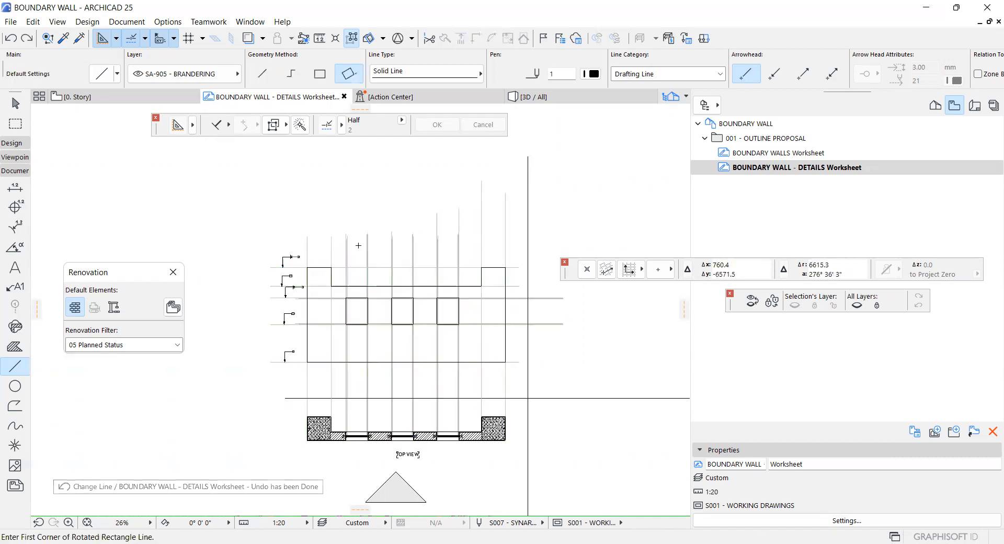
# Try to draw a pen 101 rectangle inside the left window opening along the first inner set of projection lines
pyautogui.scroll(10, 358, 246)
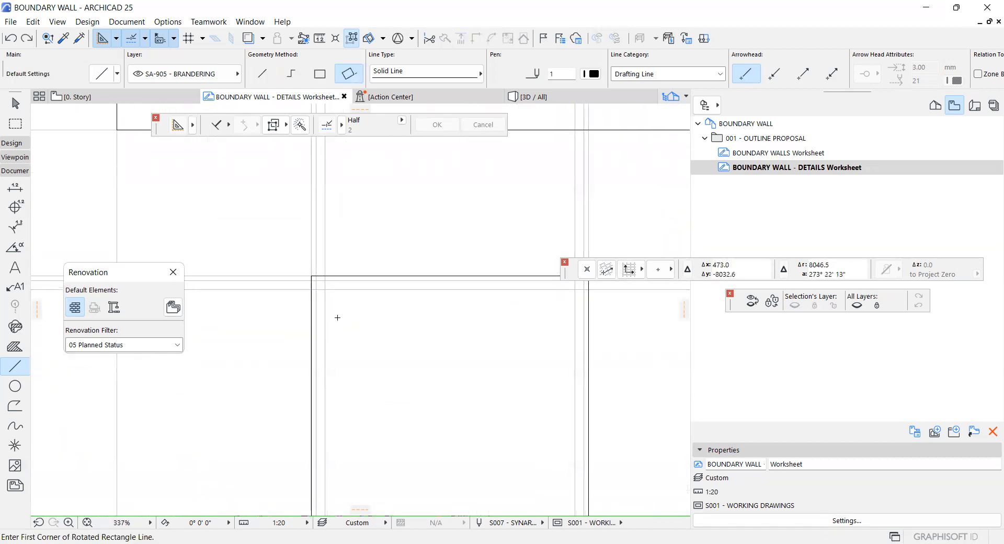
pyautogui.scroll(3, 316, 279)
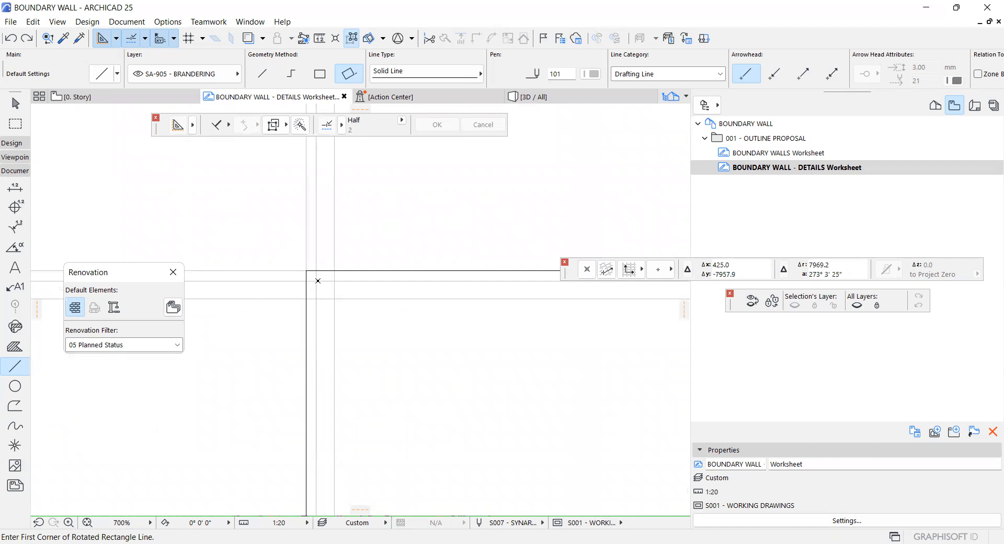
pyautogui.click(331, 291)
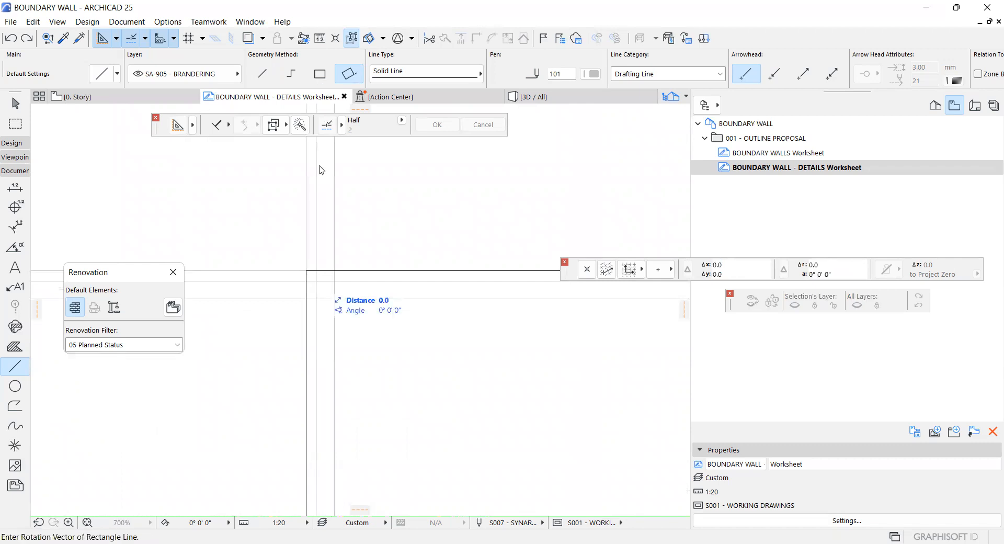
pyautogui.click(320, 74)
pyautogui.scroll(-6, 334, 203)
pyautogui.scroll(5, 416, 346)
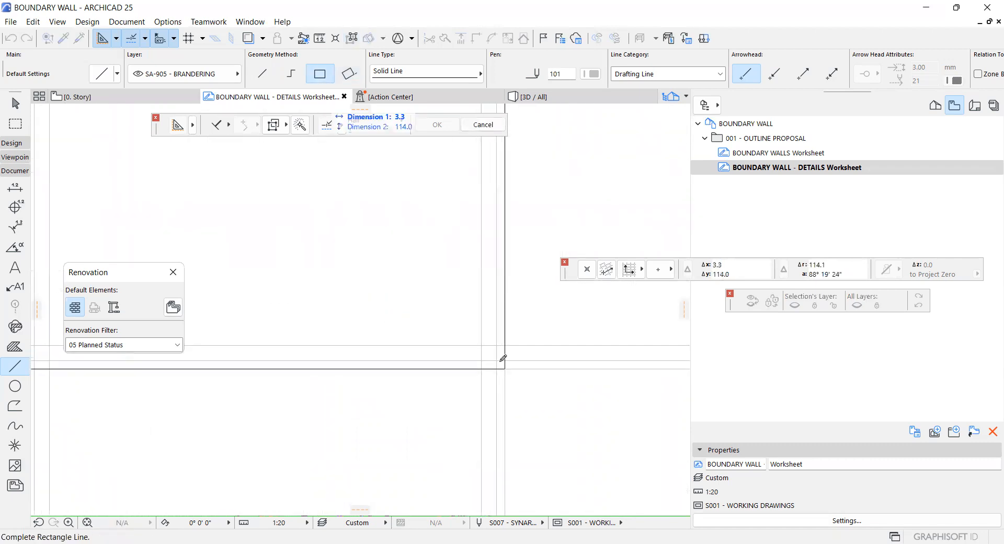
pyautogui.click(497, 360)
pyautogui.scroll(-5, 486, 376)
pyautogui.keyDown('shift'); pyautogui.click(473, 399); pyautogui.keyUp('shift')
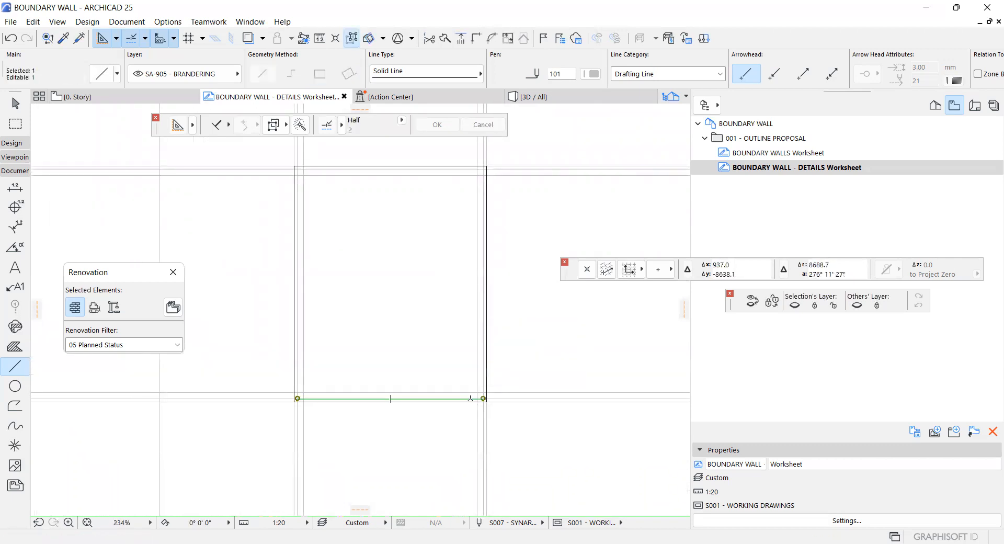
pyautogui.hotkey('ctrl', 'z')
# Draw a solid pen 1 rectangle inside the left window opening, corner to corner on the first inner projection lines
pyautogui.scroll(-4, 415, 332)
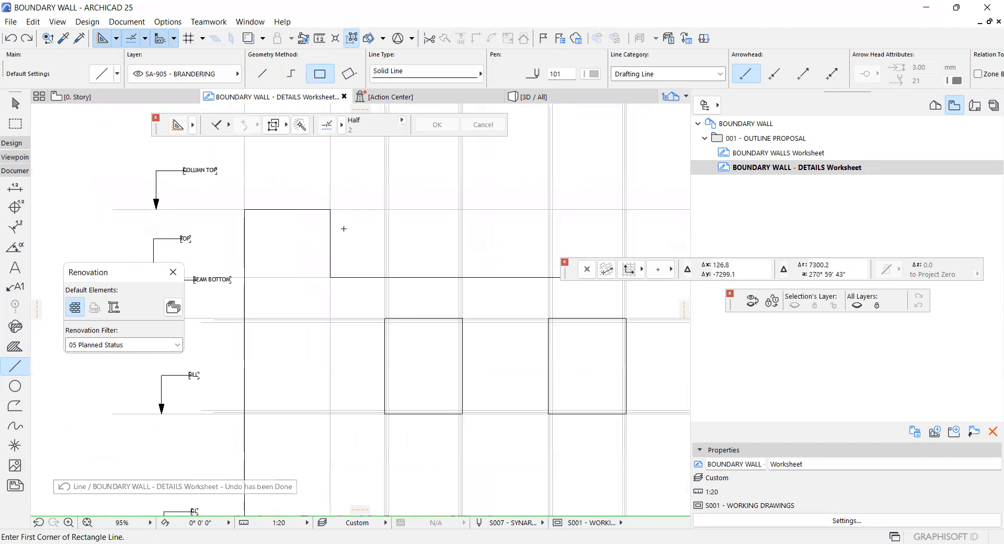
pyautogui.scroll(2, 337, 231)
pyautogui.scroll(4, 417, 361)
pyautogui.scroll(2, 417, 361)
pyautogui.click(491, 369)
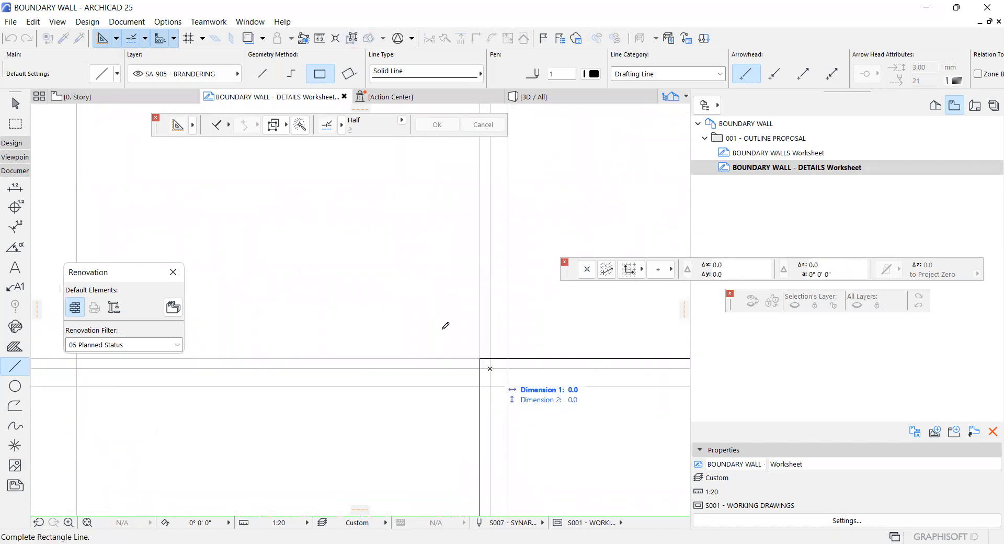
pyautogui.scroll(-5, 442, 330)
pyautogui.scroll(3, 531, 450)
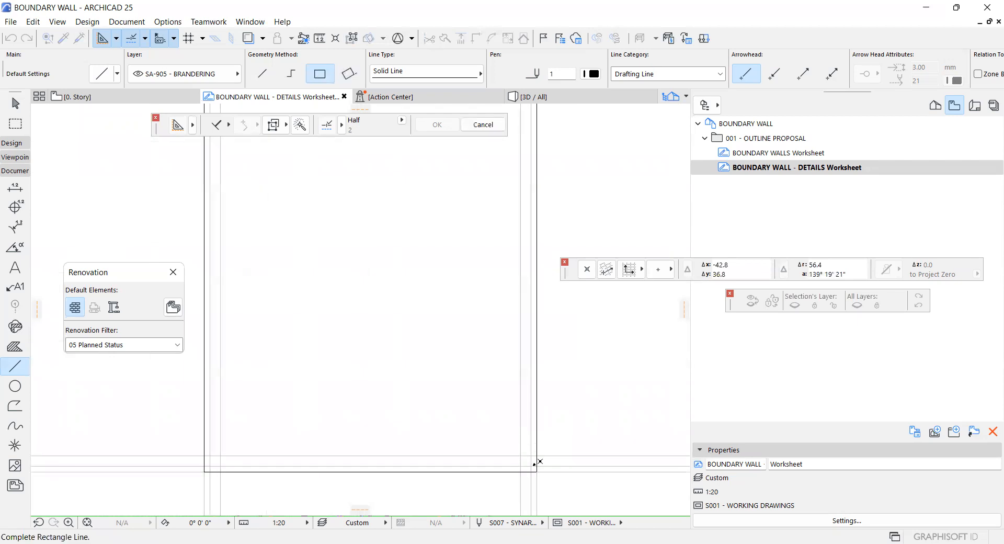
pyautogui.click(535, 462)
# Draw the innermost frame rectangle of the left window between opposite corners of the innermost projection lines
pyautogui.scroll(-3, 415, 372)
pyautogui.scroll(5, 273, 262)
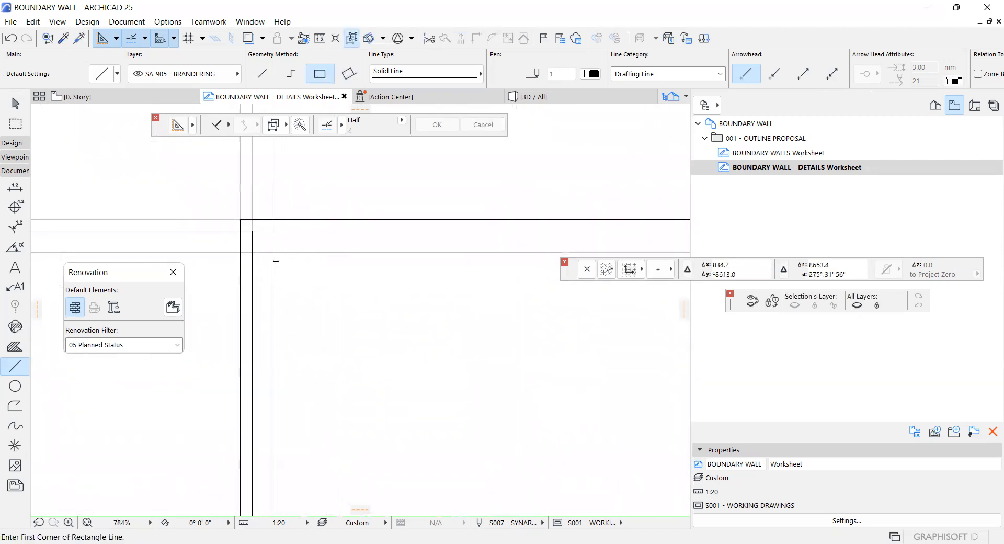
pyautogui.click(273, 251)
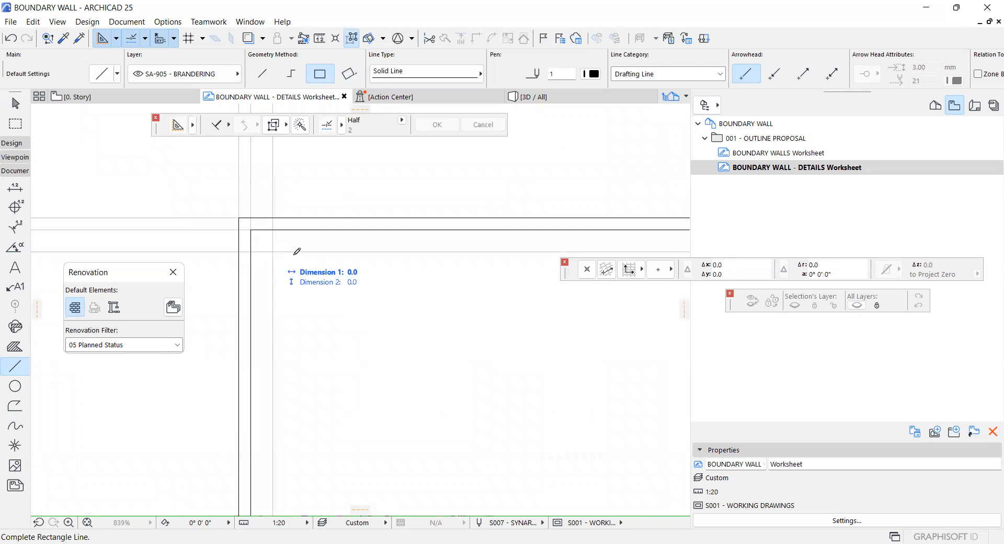
pyautogui.scroll(-3, 408, 339)
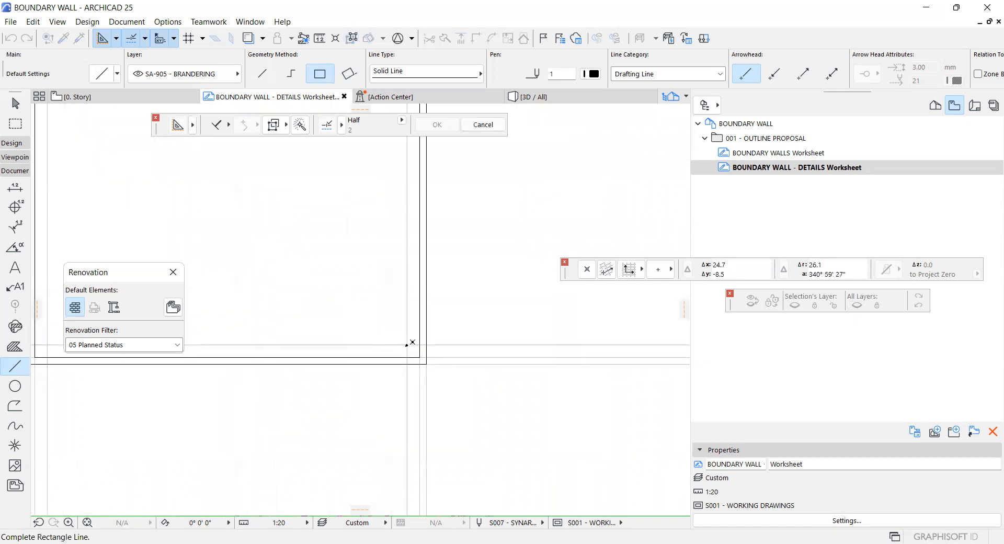
pyautogui.click(408, 345)
# Draw single diagonal mitre lines at the left window frame's two lower corners, joining the middle and innermost rectangles
pyautogui.scroll(-2, 419, 356)
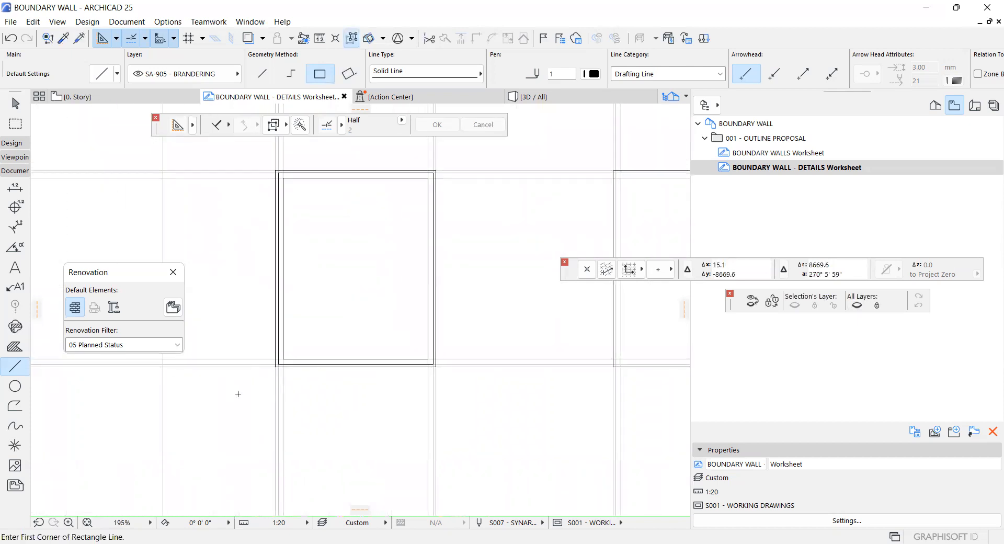
pyautogui.scroll(5, 278, 363)
pyautogui.click(317, 362)
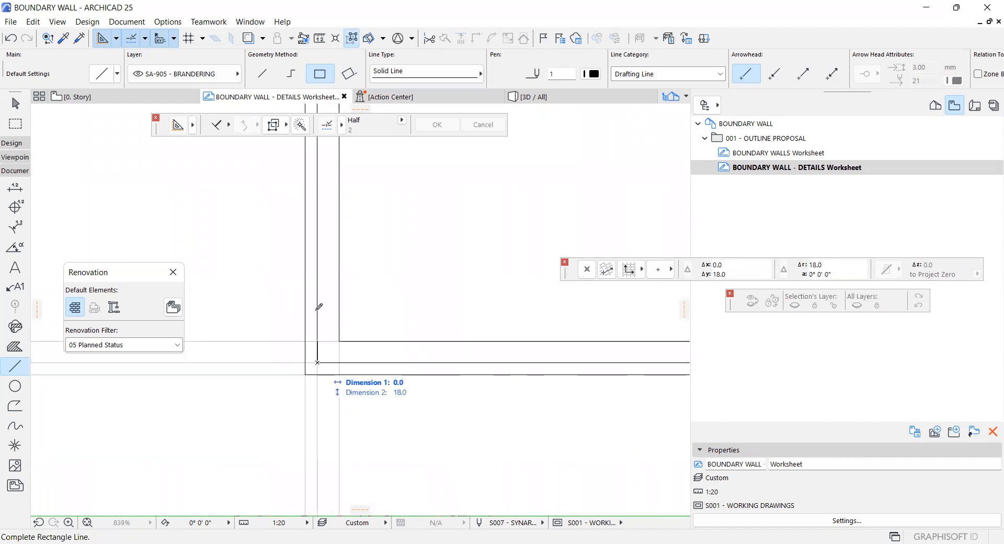
pyautogui.click(263, 74)
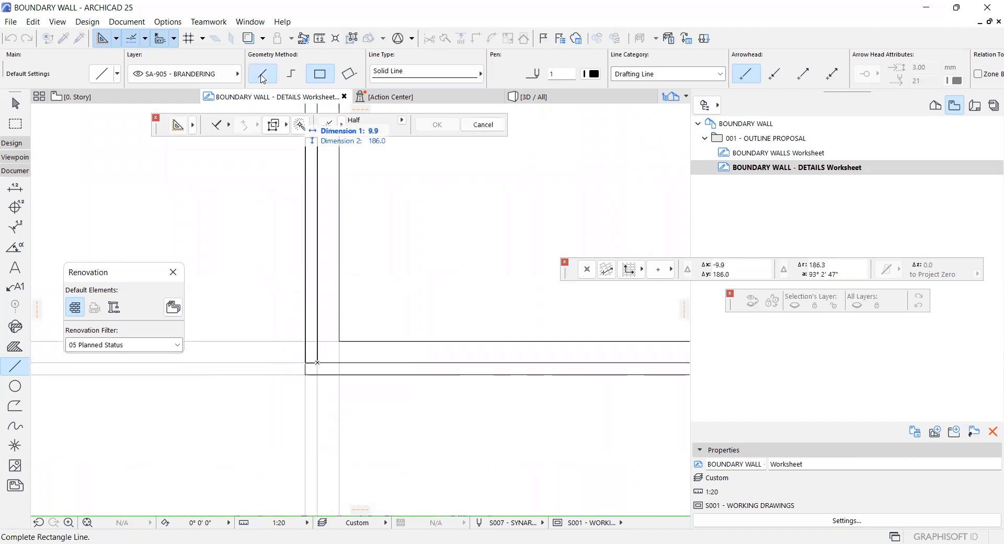
pyautogui.click(339, 341)
pyautogui.scroll(-6, 304, 375)
pyautogui.scroll(7, 604, 366)
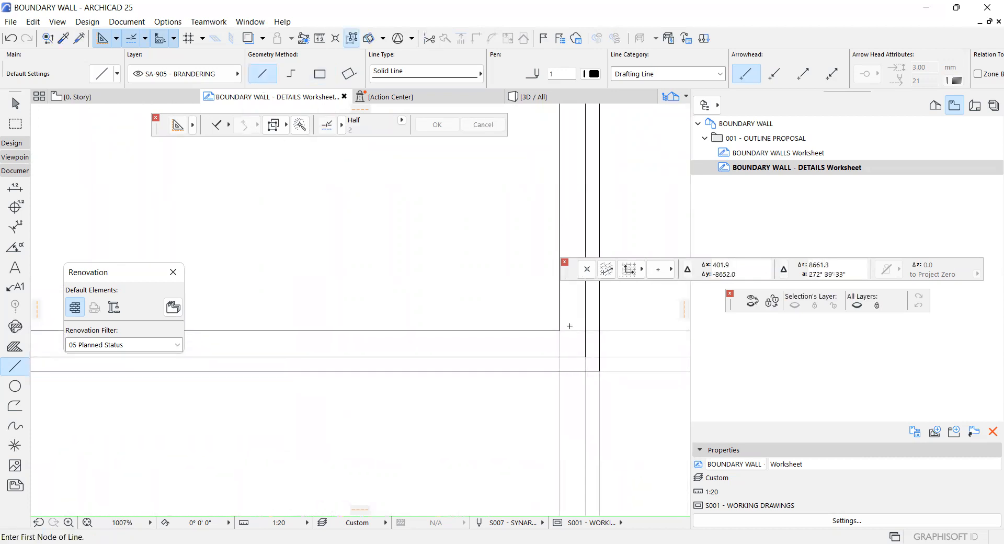
pyautogui.click(582, 351)
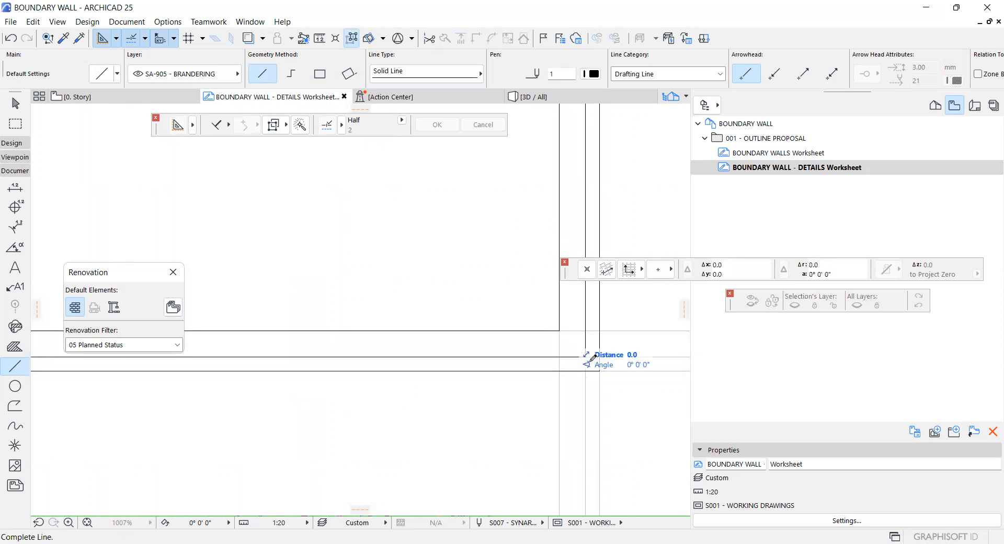
pyautogui.press('Escape')
# Draw single diagonal mitre lines at the left window frame's two upper corners, joining the innermost and middle rectangles
pyautogui.scroll(-7, 447, 465)
pyautogui.scroll(7, 377, 352)
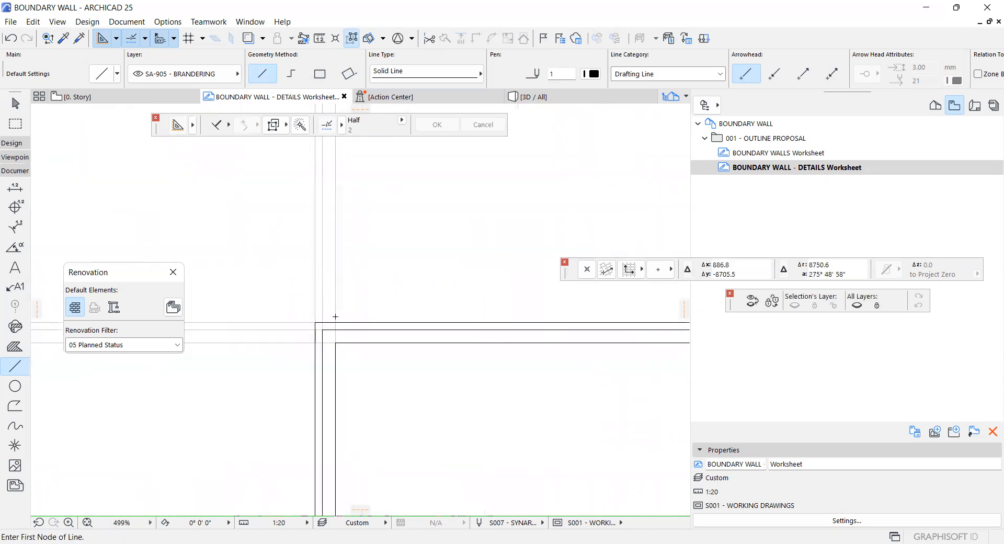
pyautogui.click(336, 365)
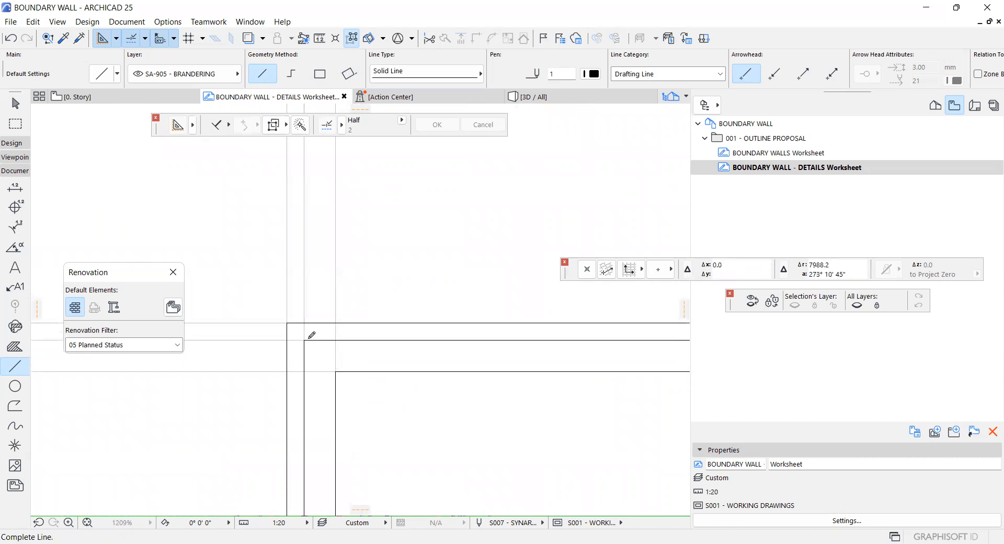
pyautogui.click(287, 323)
pyautogui.scroll(-8, 261, 334)
pyautogui.scroll(6, 530, 348)
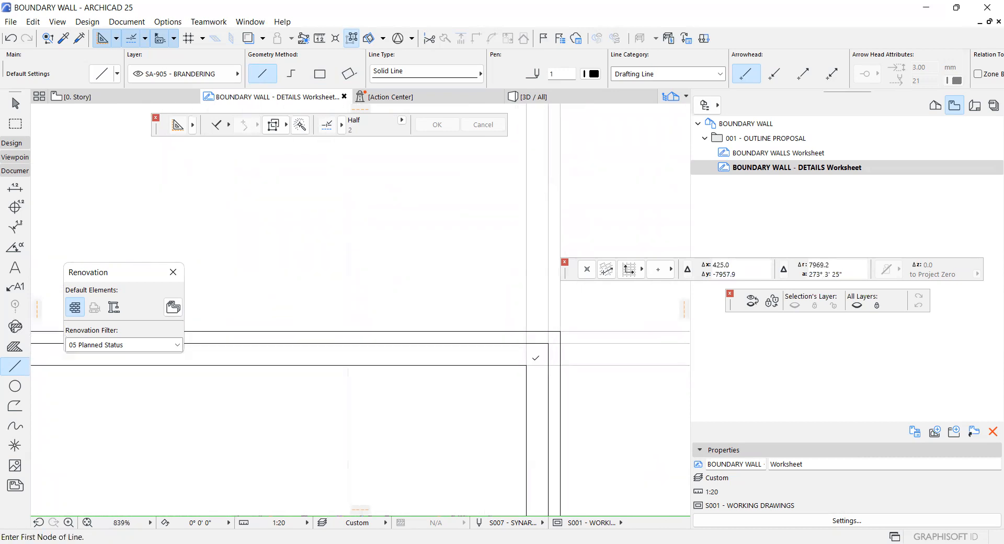
pyautogui.click(526, 365)
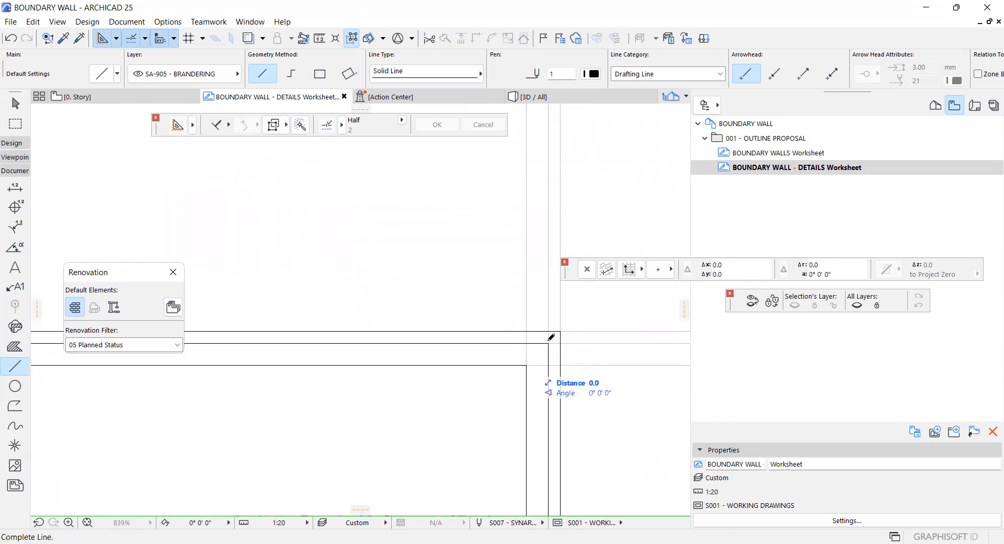
pyautogui.click(543, 352)
# Multiply the left window's middle and innermost frame rectangles with their four mitre lines onto the other two windows, using Drag and Spread at 1200 spacing
pyautogui.scroll(-5, 544, 340)
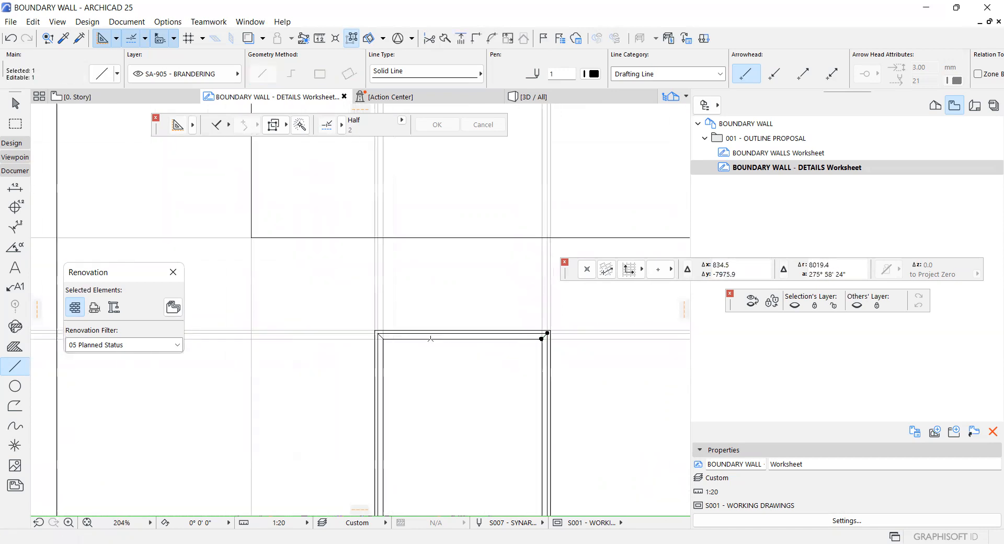
pyautogui.scroll(5, 355, 338)
pyautogui.keyDown('shift'); pyautogui.click(378, 332); pyautogui.keyUp('shift')
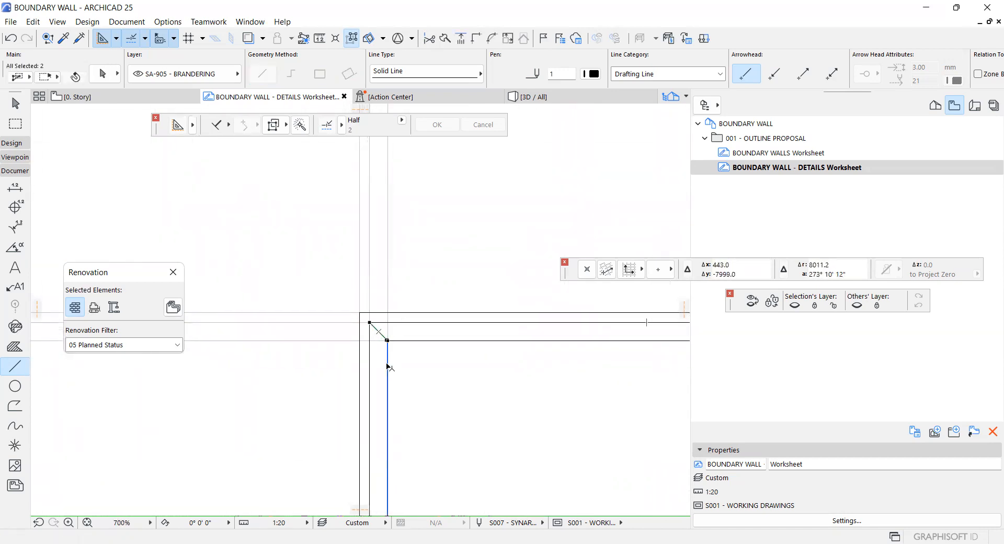
pyautogui.keyDown('shift'); pyautogui.click(388, 365); pyautogui.keyUp('shift')
pyautogui.scroll(-2, 388, 330)
pyautogui.hotkey('ctrl', 'g')
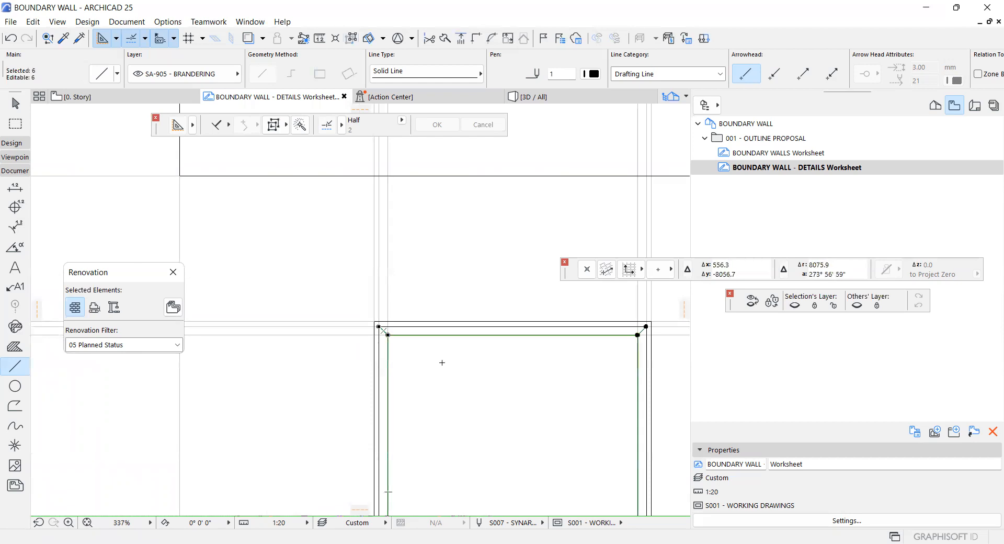
pyautogui.scroll(-2, 436, 311)
pyautogui.scroll(-2, 435, 311)
pyautogui.scroll(6, 381, 440)
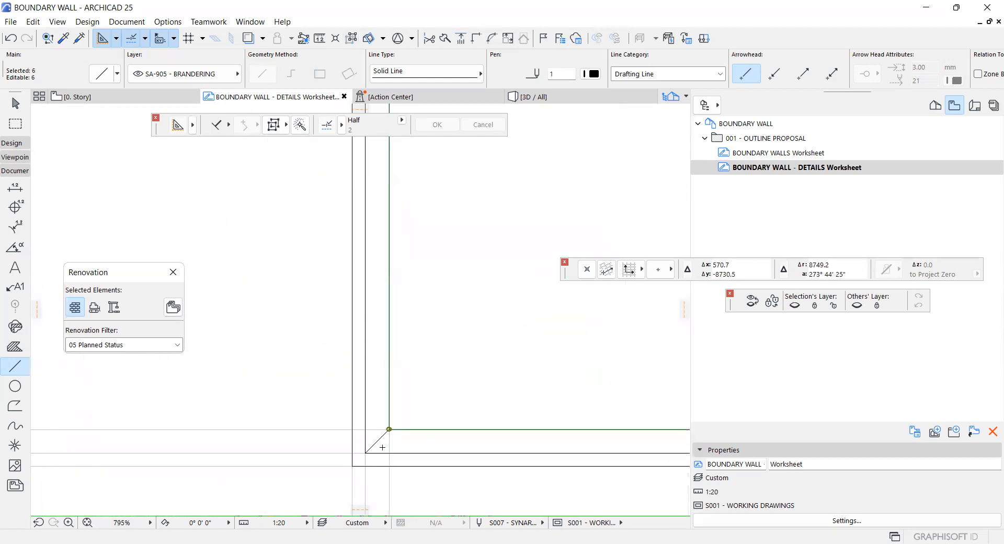
pyautogui.keyDown('shift'); pyautogui.click(381, 440); pyautogui.keyUp('shift')
pyautogui.scroll(-6, 381, 440)
pyautogui.scroll(6, 510, 431)
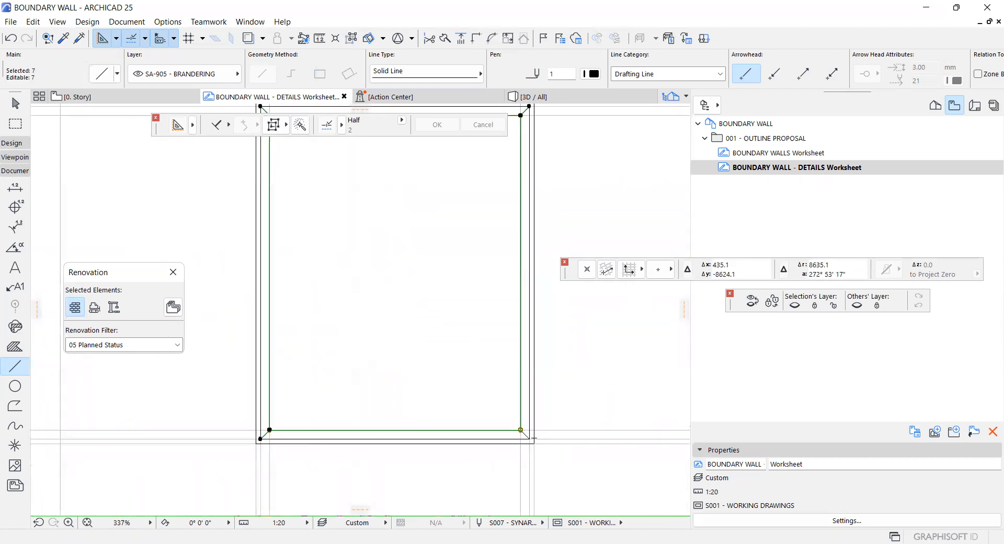
pyautogui.scroll(1, 510, 431)
pyautogui.keyDown('shift'); pyautogui.click(474, 443); pyautogui.keyUp('shift')
pyautogui.keyDown('shift'); pyautogui.click(474, 444); pyautogui.keyUp('shift')
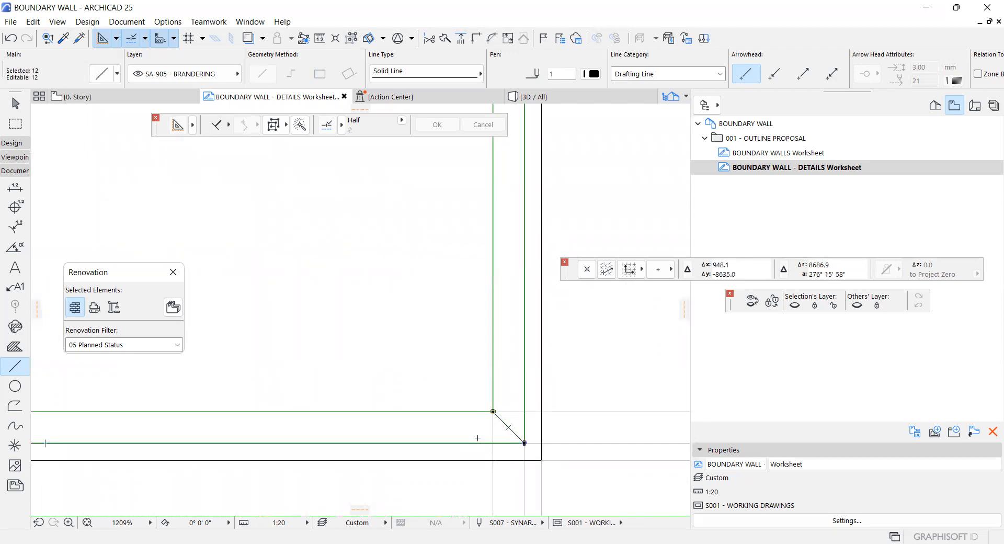
pyautogui.scroll(-10, 444, 389)
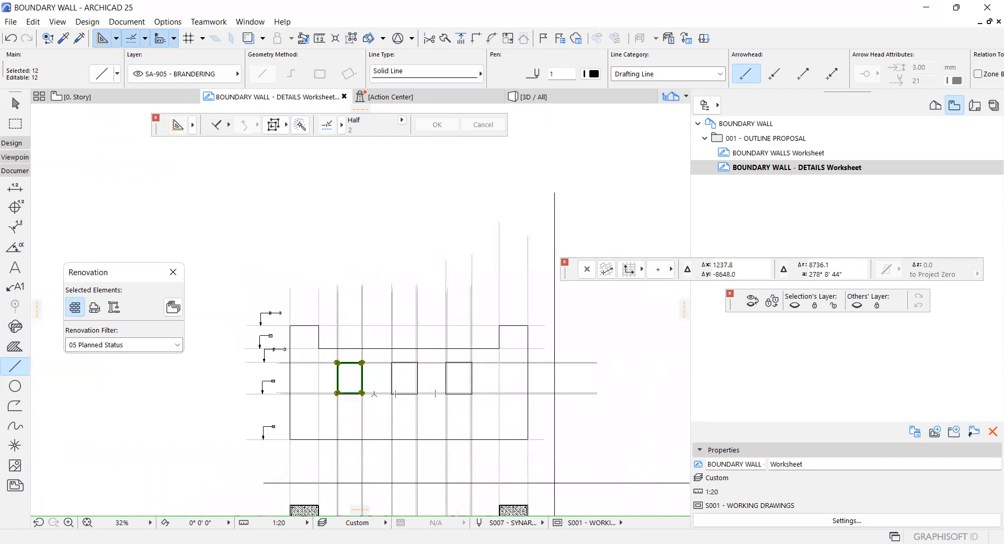
pyautogui.hotkey('ctrl', 'u')
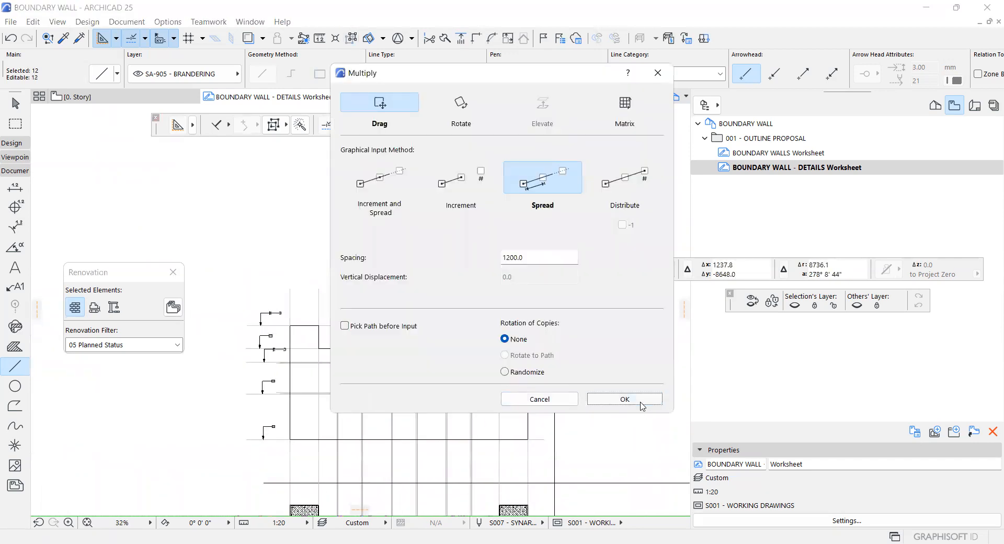
pyautogui.click(487, 410)
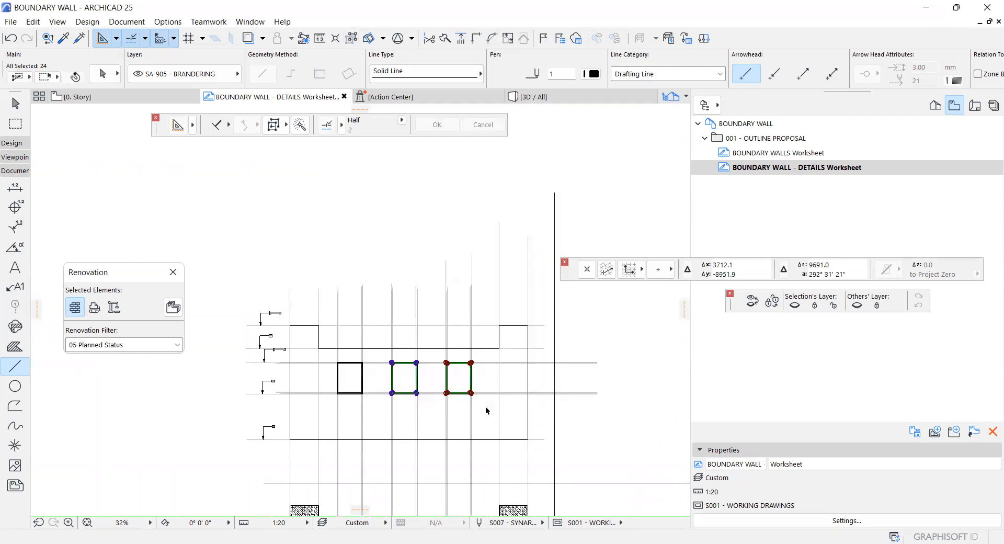
pyautogui.press('Escape')
# Examine the three window frames in the elevation and their alignment with the top view
pyautogui.scroll(4, 339, 391)
pyautogui.scroll(8, 342, 349)
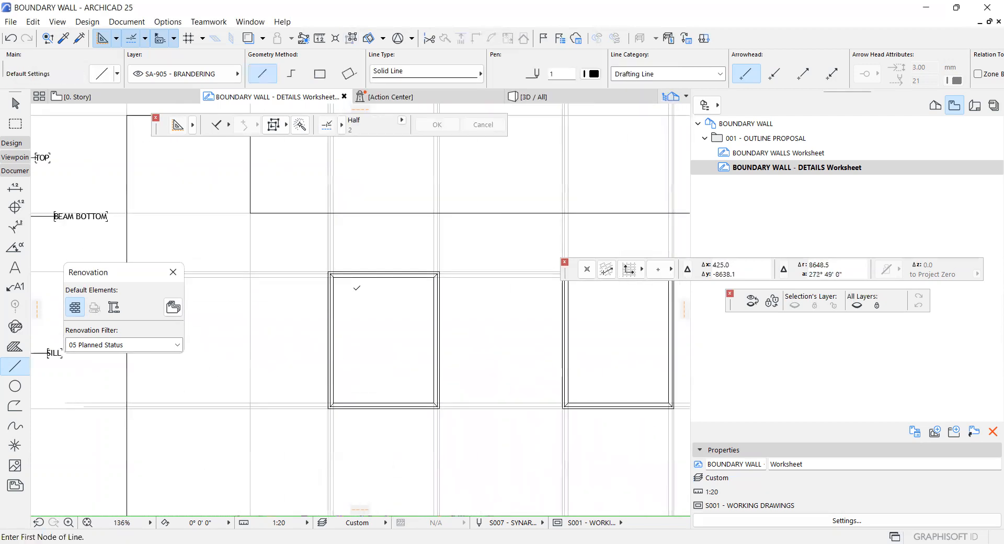
pyautogui.scroll(-5, 330, 329)
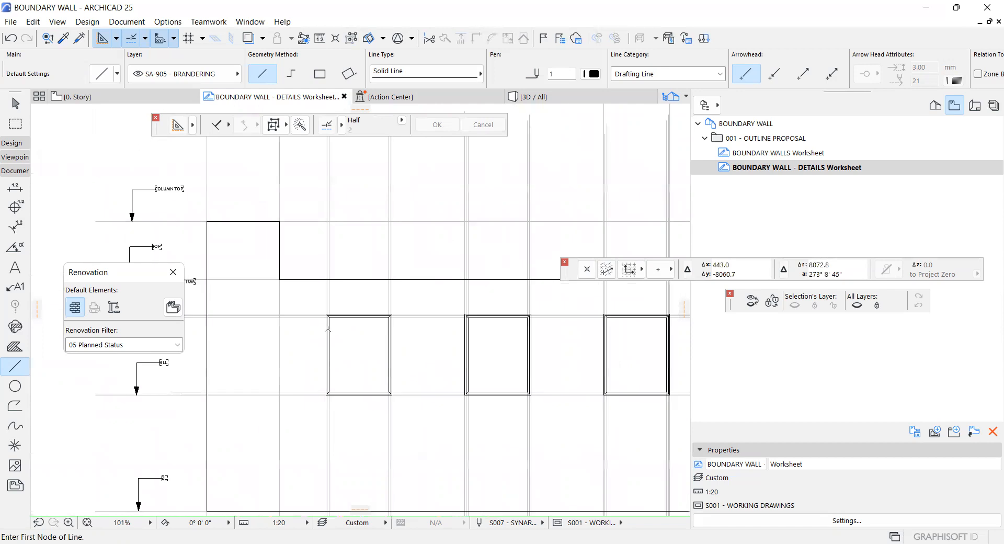
pyautogui.scroll(-7, 328, 287)
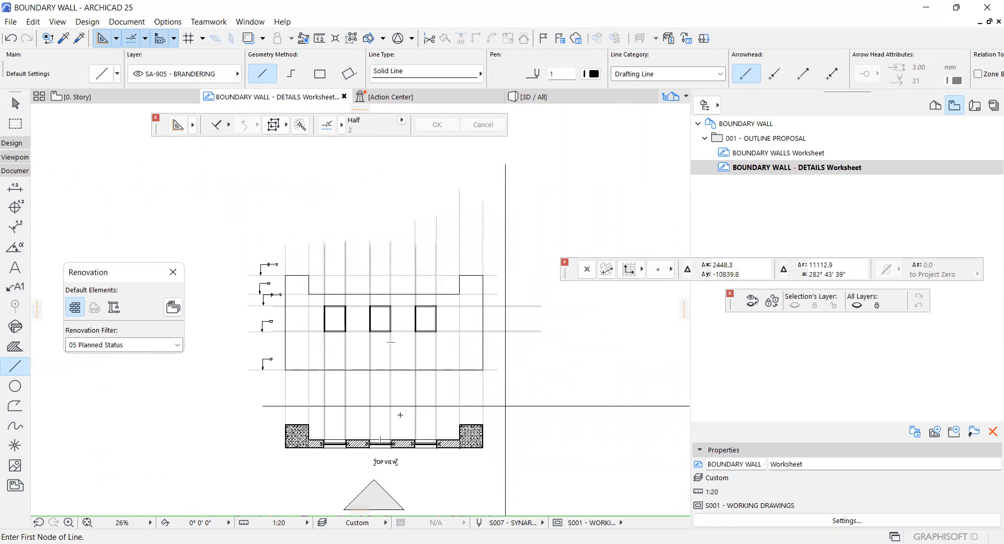
pyautogui.scroll(3, 322, 299)
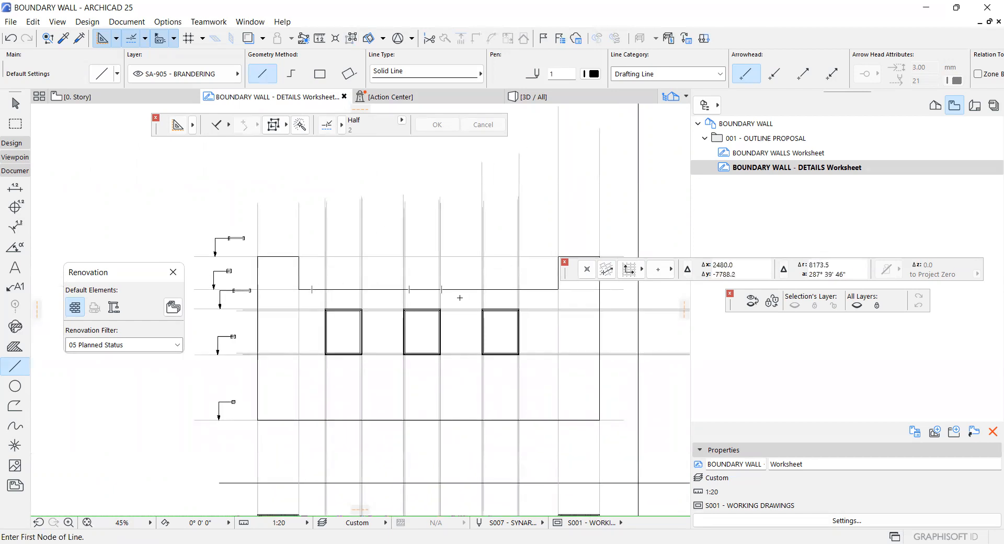
pyautogui.scroll(-4, 460, 298)
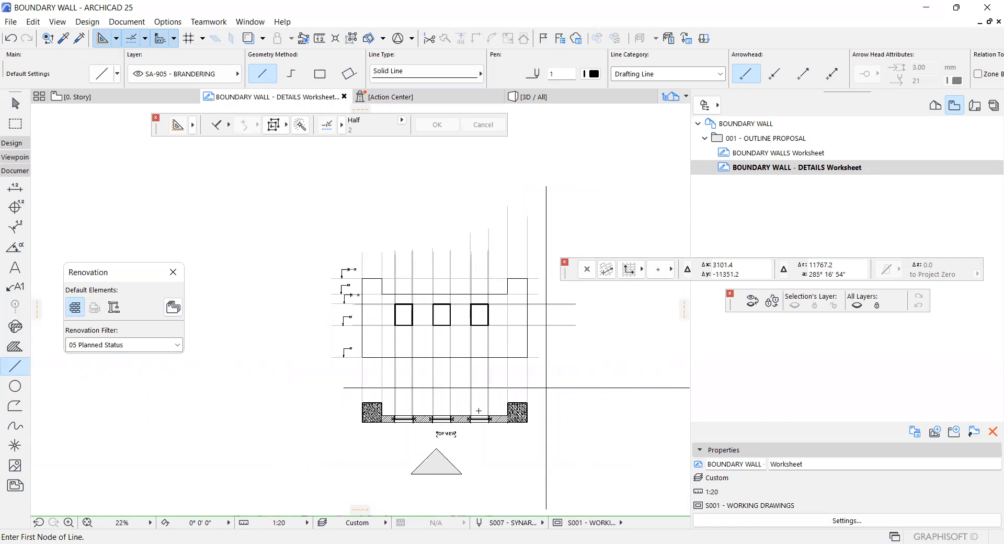
pyautogui.scroll(3, 479, 410)
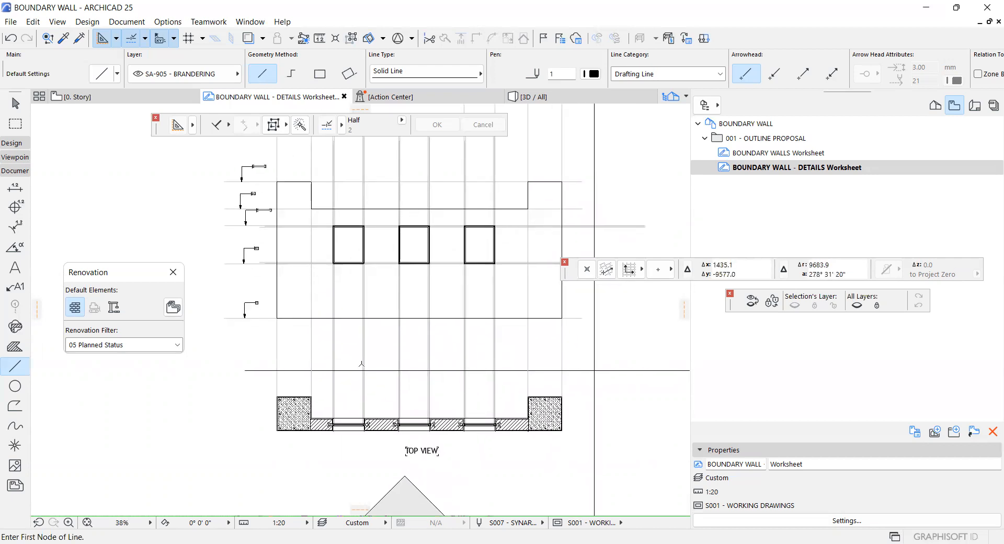
pyautogui.scroll(-3, 350, 395)
pyautogui.scroll(4, 325, 320)
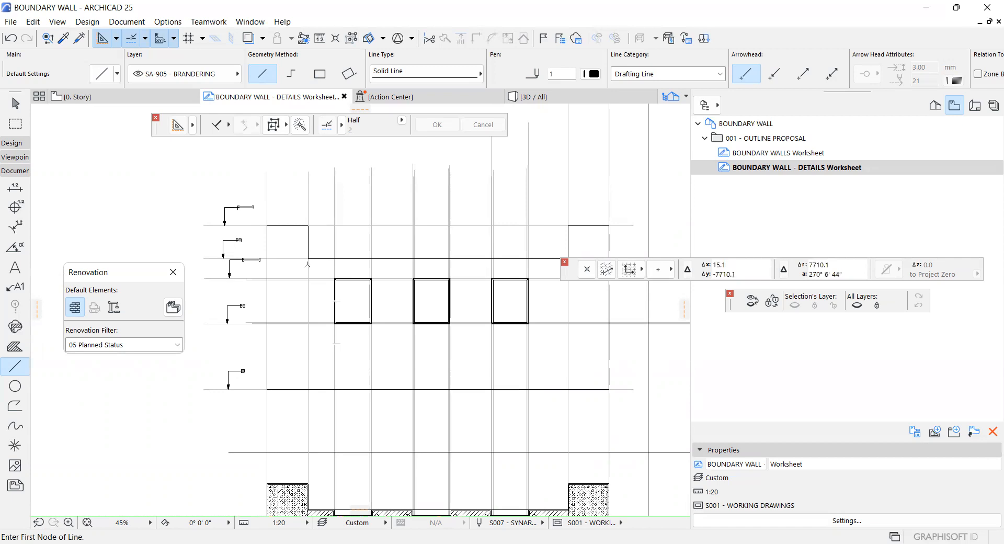
pyautogui.scroll(-2, 318, 270)
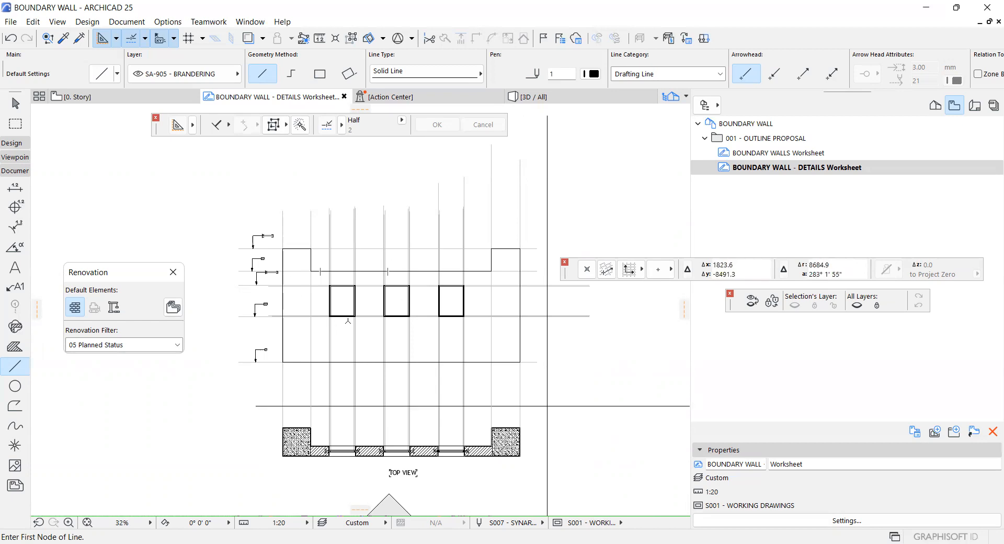
pyautogui.scroll(-1, 348, 321)
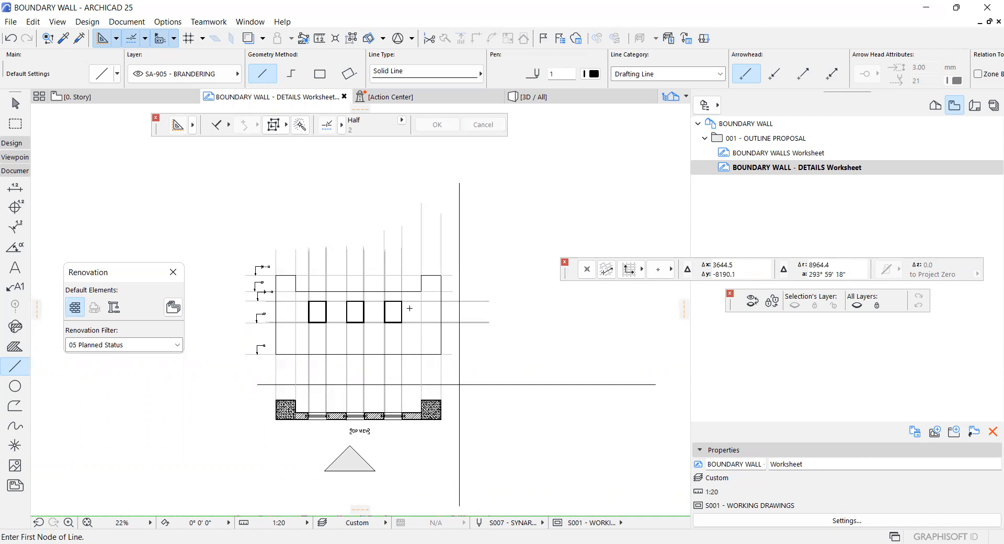
pyautogui.scroll(2, 325, 484)
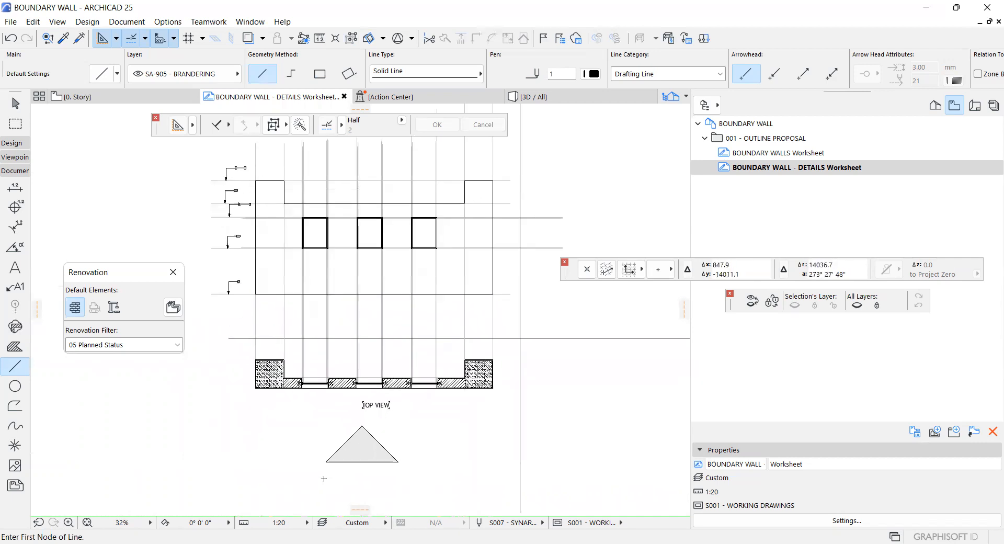
# Copy the large triangle below the top view to the empty space left of the wall and rotate the copy 90° clockwise
pyautogui.keyDown('shift'); pyautogui.click(326, 463); pyautogui.keyUp('shift')
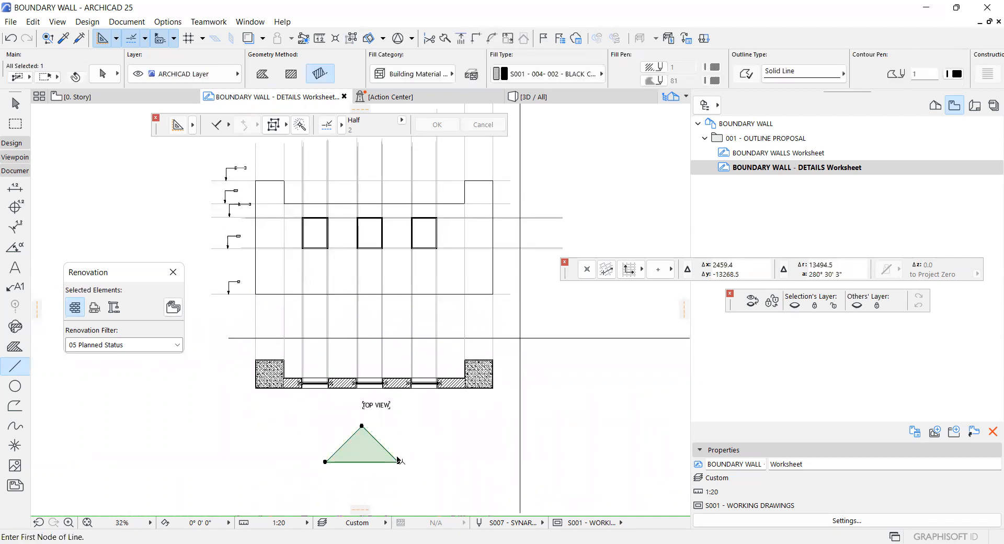
pyautogui.hotkey('ctrl', 'shift', 'e')
pyautogui.press('Escape')
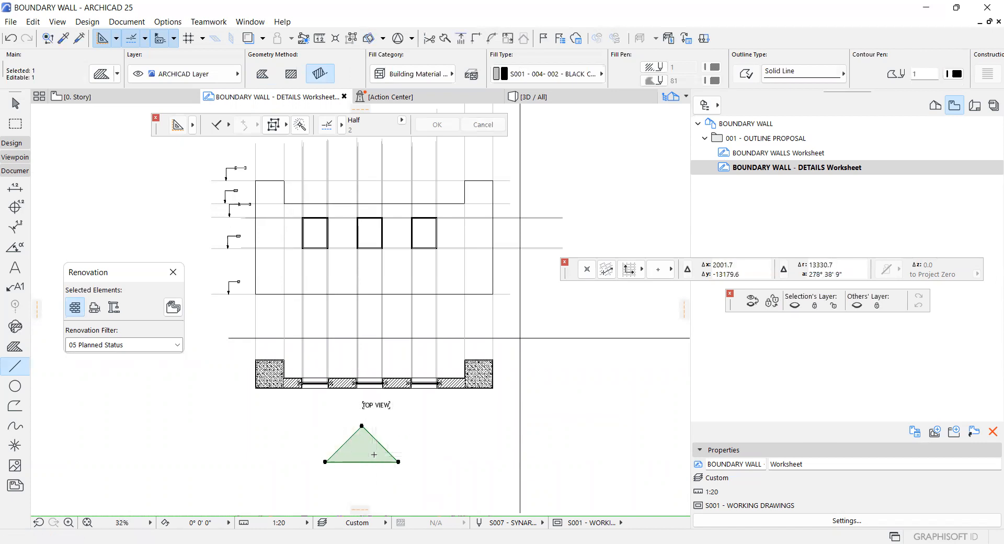
pyautogui.hotkey('ctrl', 'shift', 'd')
pyautogui.click(373, 460)
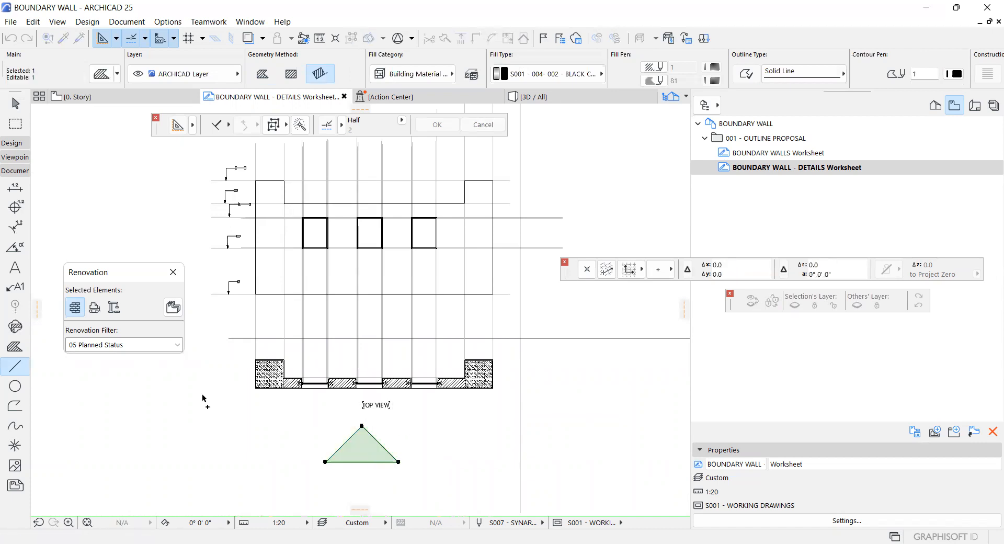
pyautogui.click(202, 398)
pyautogui.hotkey('ctrl', 'shift', 'e')
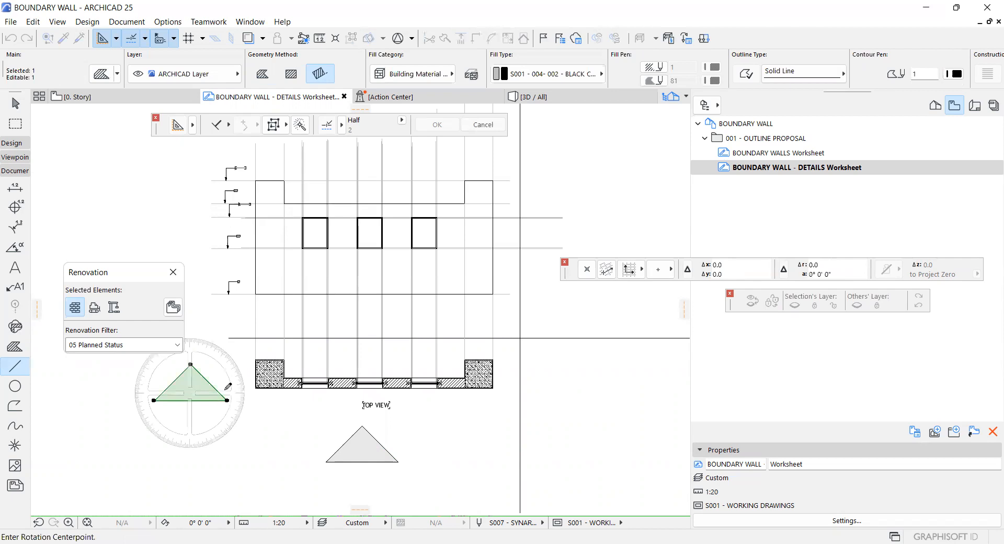
pyautogui.click(190, 459)
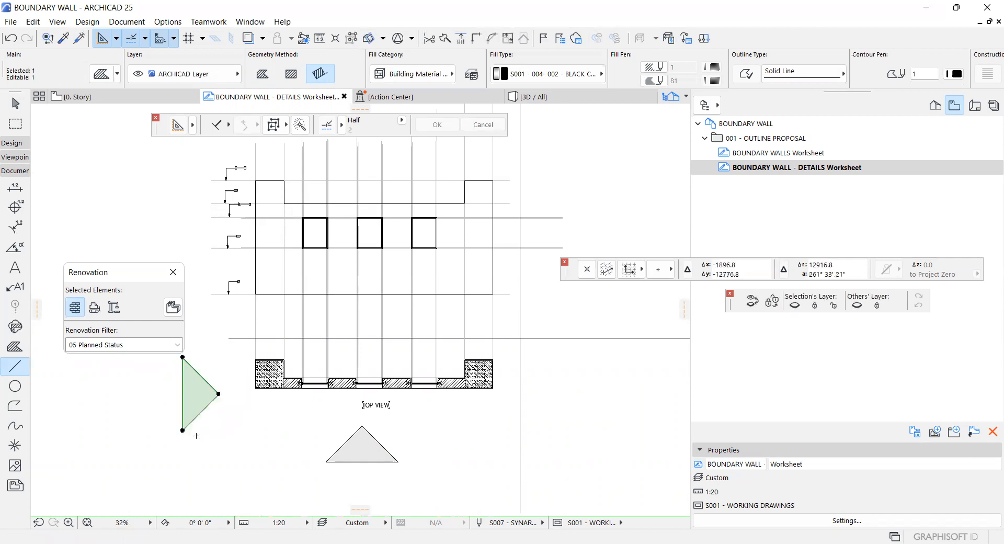
# Move the rotated triangle between the elevation and the top view and resize it to a quarter of its size from its upper corner
pyautogui.hotkey('ctrl', 'd')
pyautogui.click(193, 398)
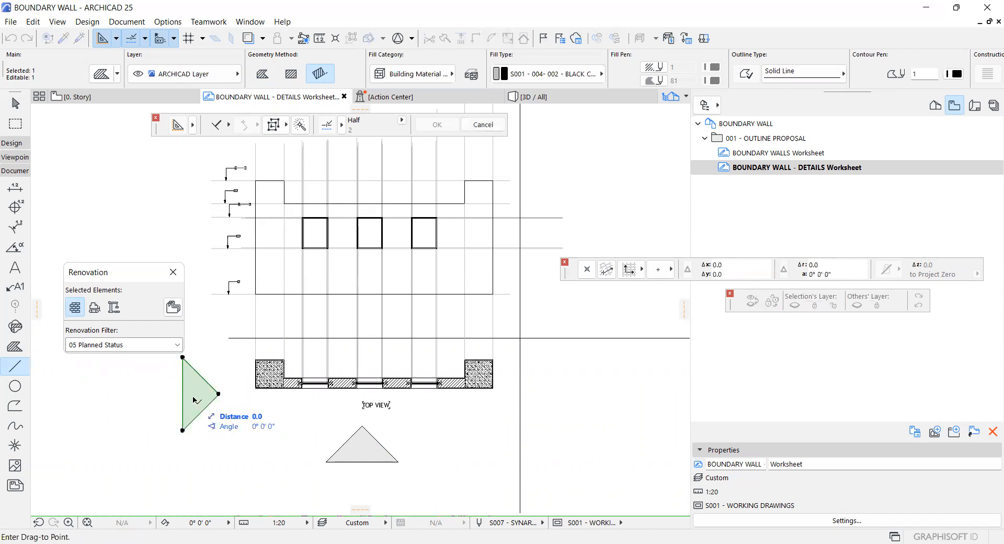
pyautogui.click(373, 337)
pyautogui.scroll(3, 374, 339)
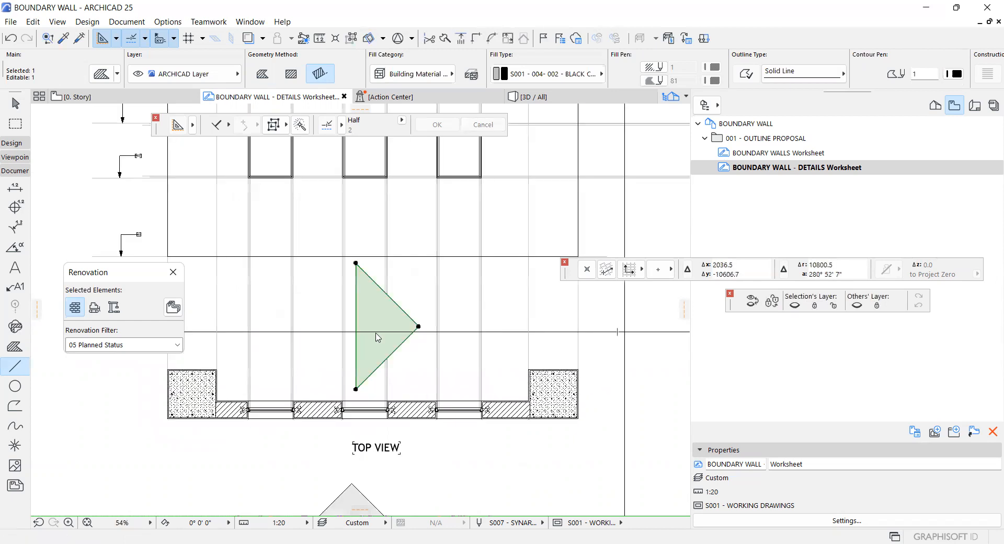
pyautogui.hotkey('ctrl', 'k')
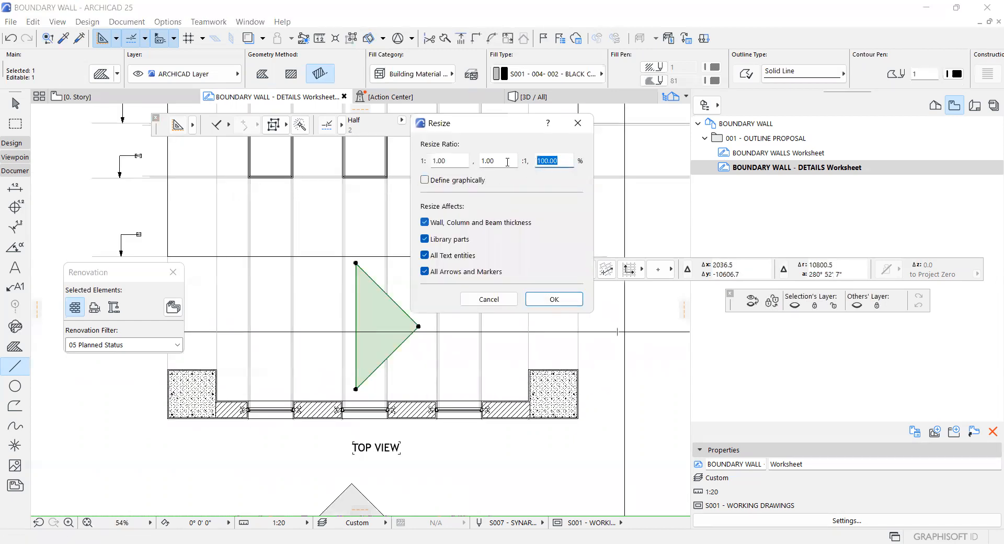
pyautogui.write('2')
pyautogui.press('Return')
pyautogui.click(357, 263)
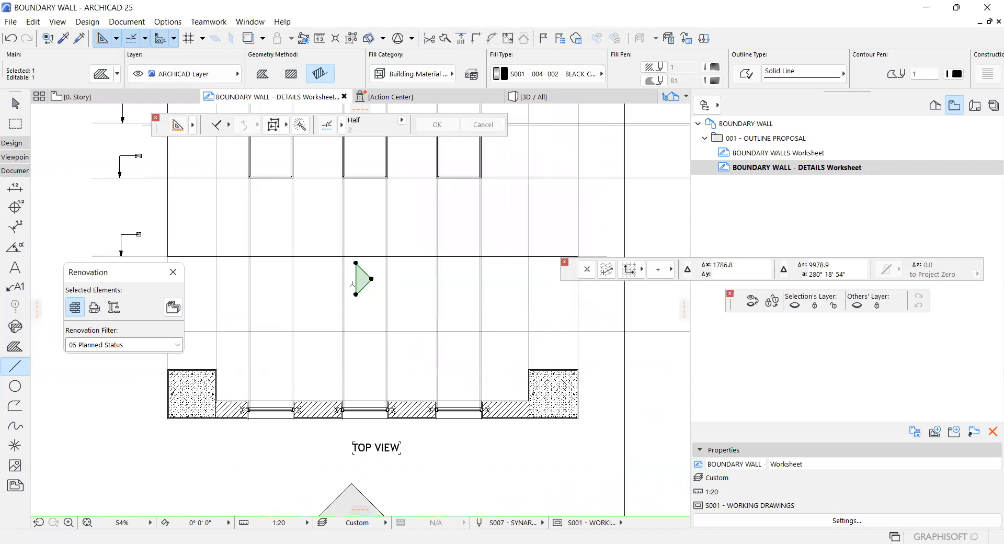
# Move the small triangle just above the middle window in the top view and place a copy of it below the wall
pyautogui.hotkey('ctrl', 'd')
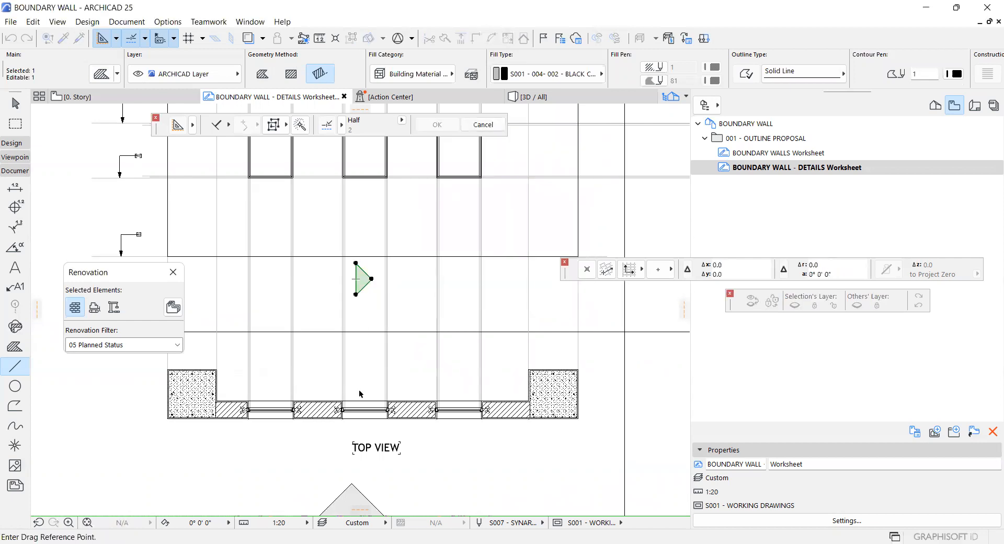
pyautogui.scroll(-4, 369, 346)
pyautogui.click(364, 362)
pyautogui.hotkey('ctrl', 'shift', 'd')
pyautogui.scroll(3, 364, 362)
pyautogui.scroll(1, 364, 362)
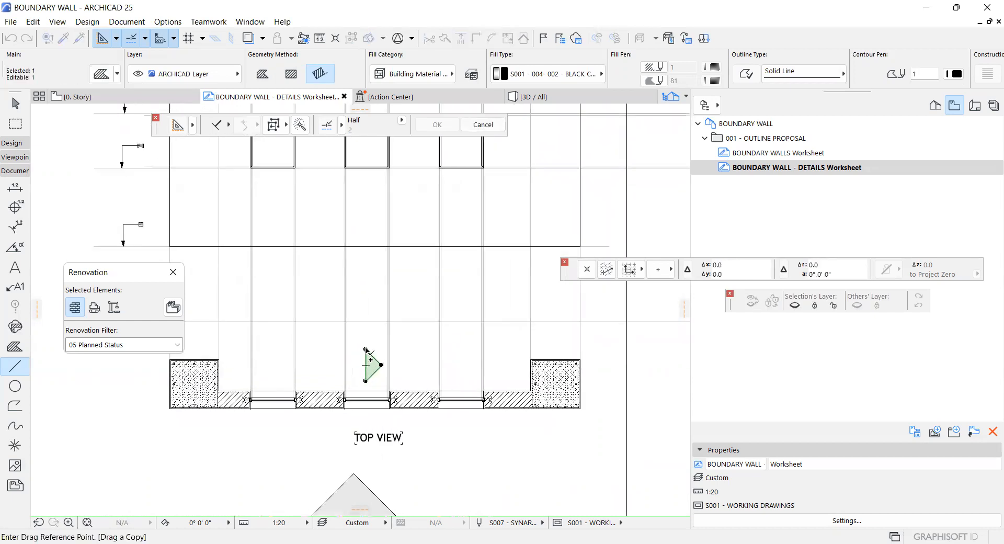
pyautogui.press('Escape')
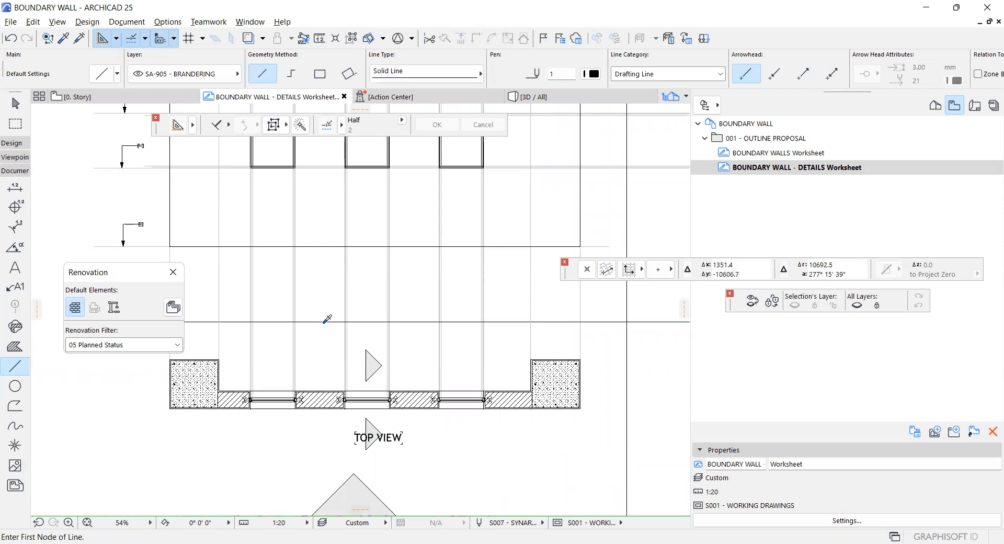
# Draw a vertical line joining the lower corner of the small triangle below the wall to the upper corner of the one above it
pyautogui.click(367, 448)
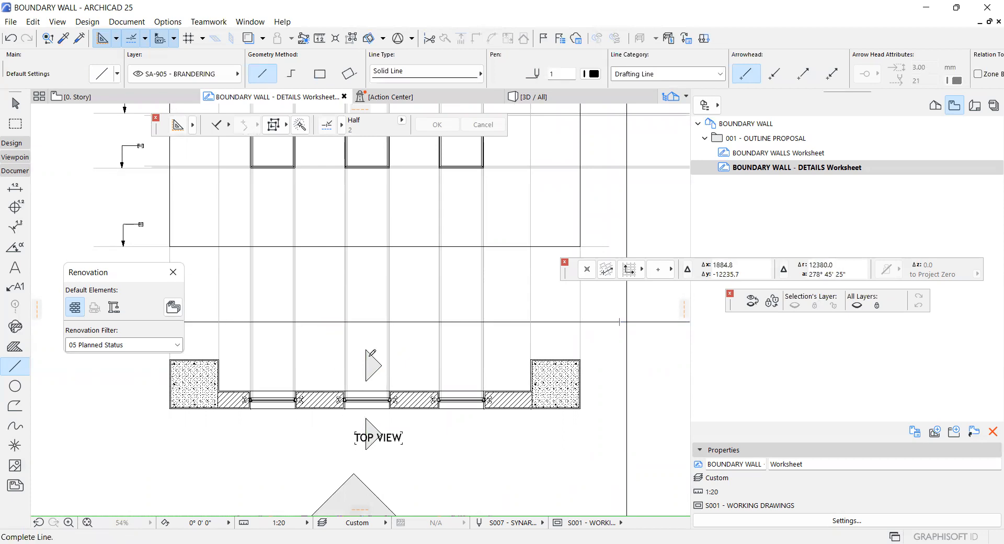
pyautogui.press('Escape')
# Move the small triangle above the middle window straight up, farther from the wall in the top view
pyautogui.scroll(-5, 370, 347)
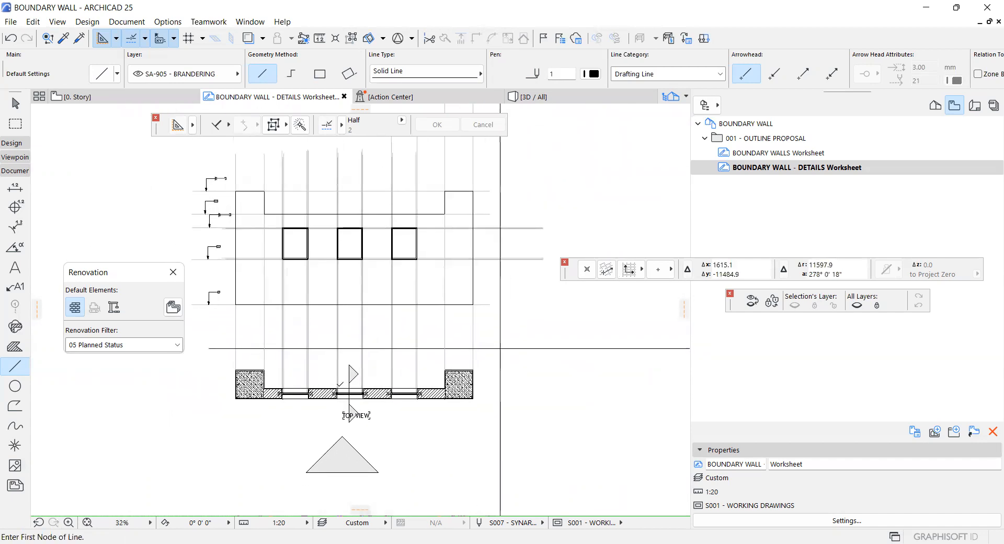
pyautogui.scroll(4, 451, 360)
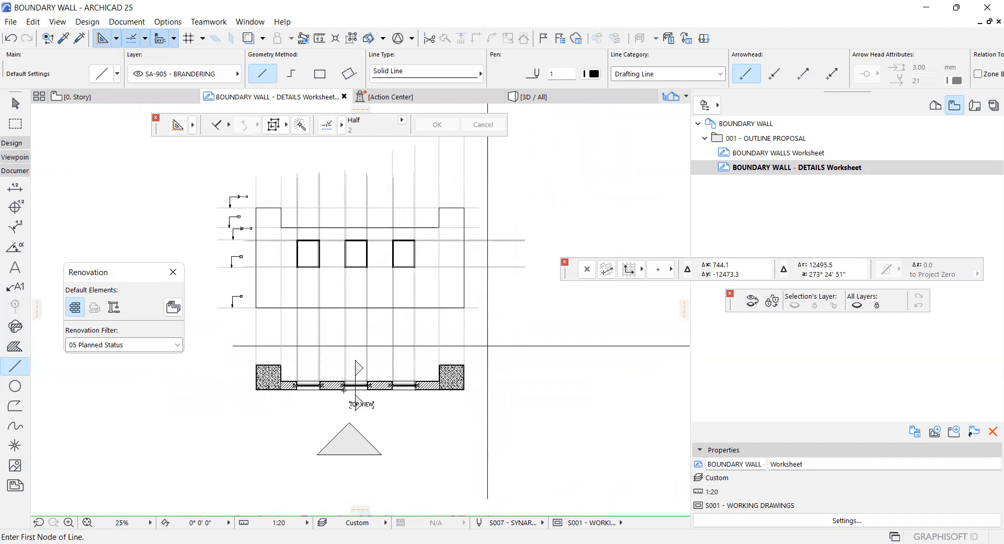
pyautogui.keyDown('shift'); pyautogui.click(370, 359); pyautogui.keyUp('shift')
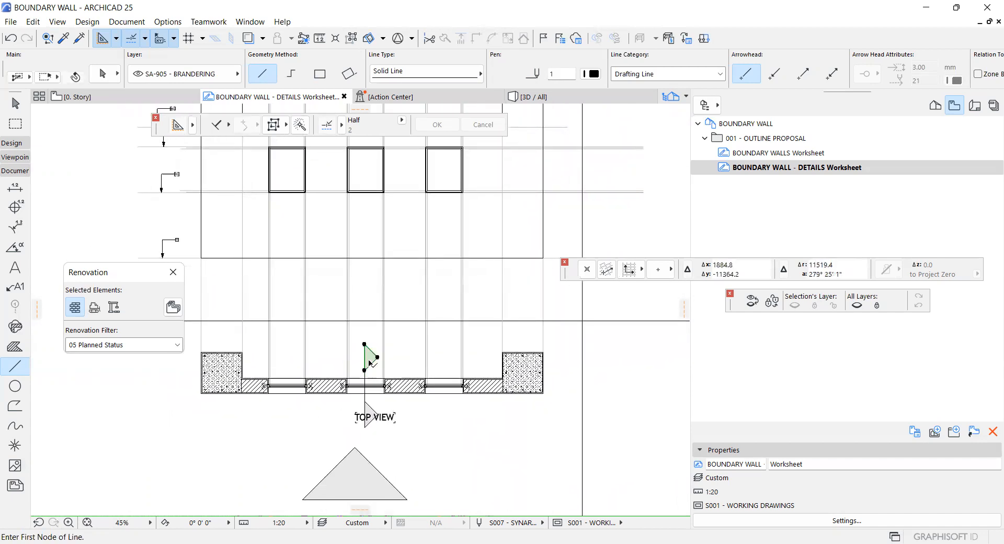
pyautogui.hotkey('ctrl', 'd')
pyautogui.click(371, 358)
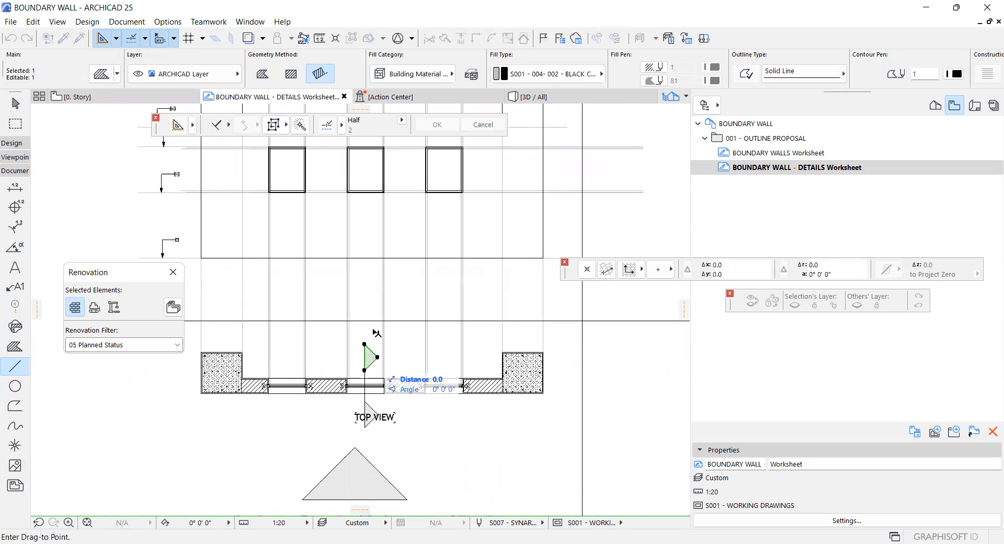
pyautogui.click(372, 325)
# Extend the vertical line through the middle window up to the upper corner of the raised triangle
pyautogui.keyDown('shift'); pyautogui.click(365, 344); pyautogui.keyUp('shift')
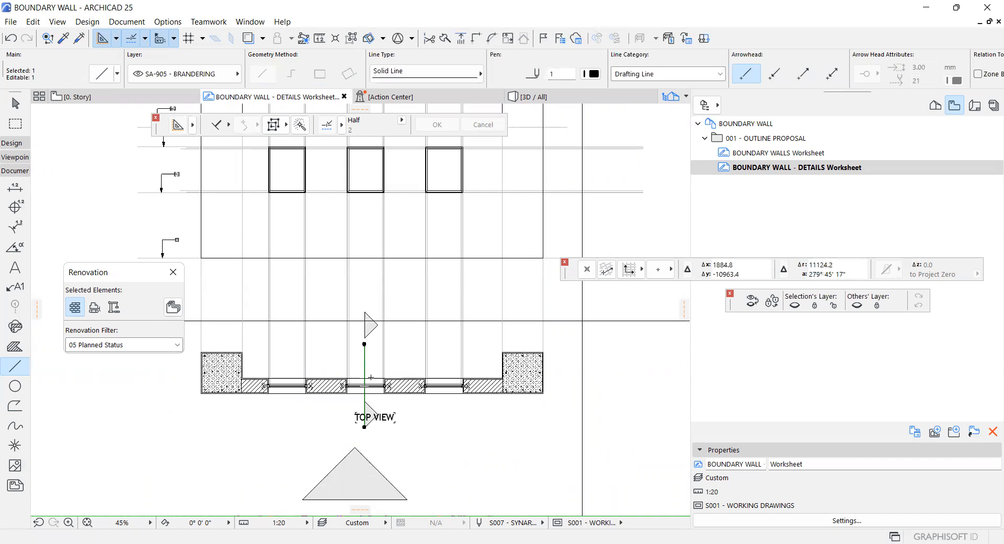
pyautogui.scroll(5, 371, 377)
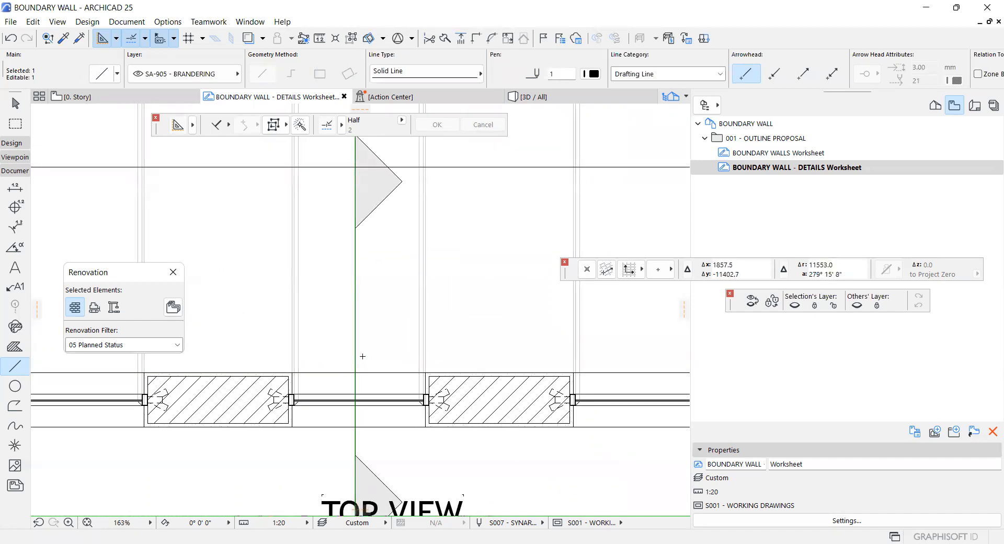
pyautogui.scroll(-5, 337, 399)
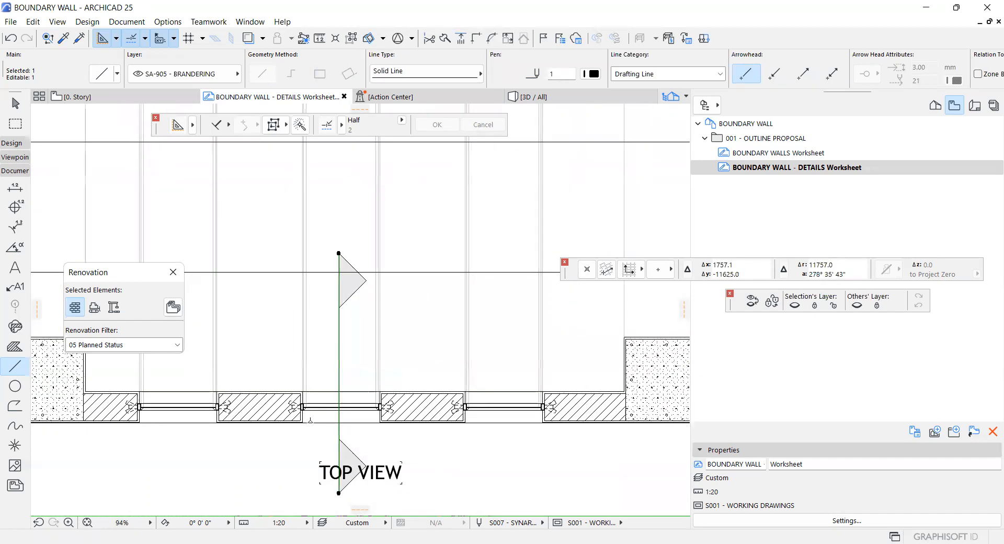
pyautogui.scroll(3, 478, 369)
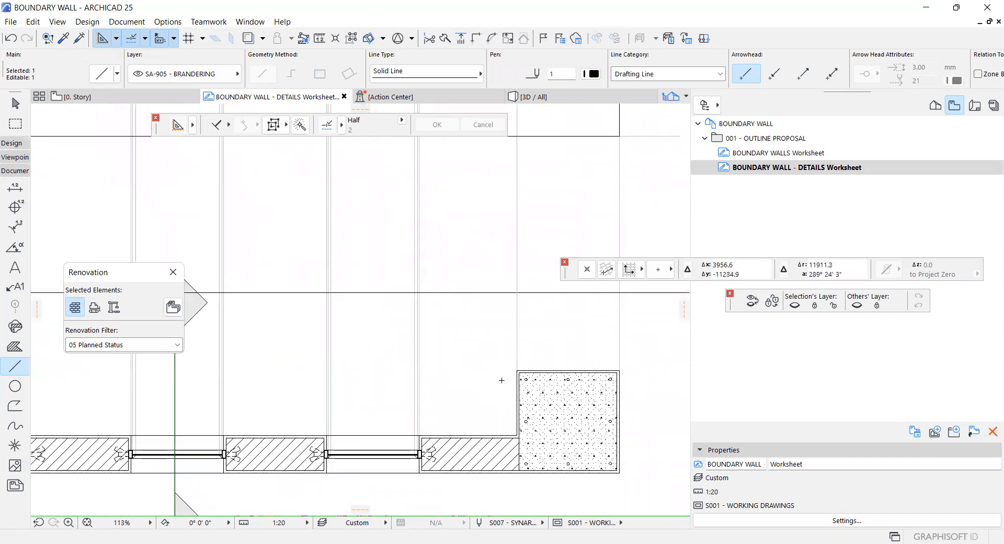
pyautogui.scroll(-4, 283, 395)
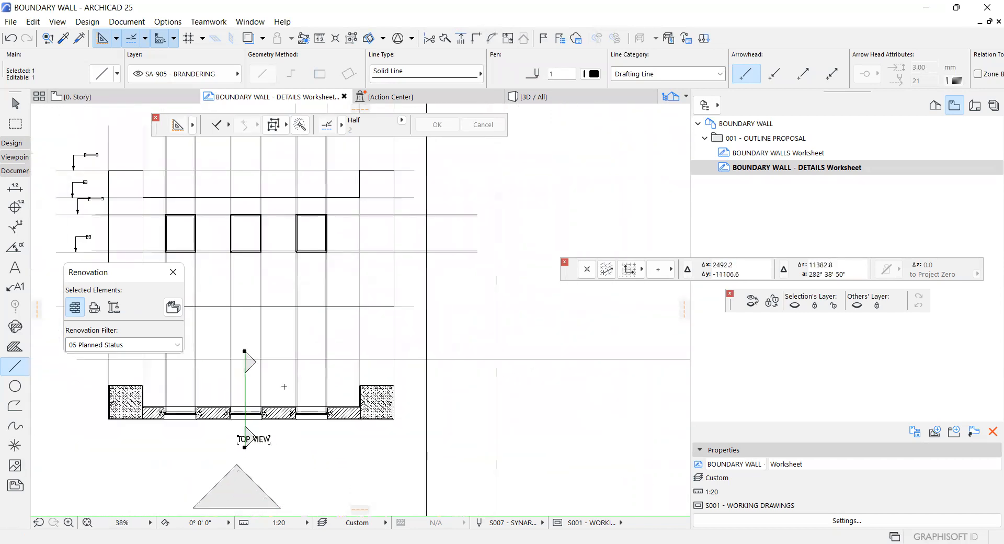
# Draw a 45-degree projection line downward from the intersection of the vertical and horizontal reference lines beside the top view
pyautogui.press('Escape')
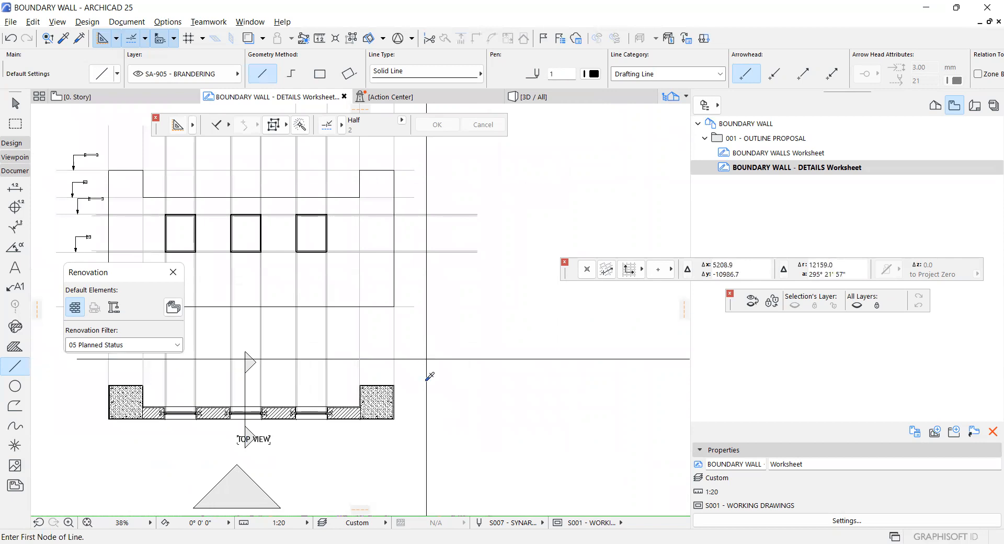
pyautogui.click(428, 360)
pyautogui.scroll(-3, 440, 360)
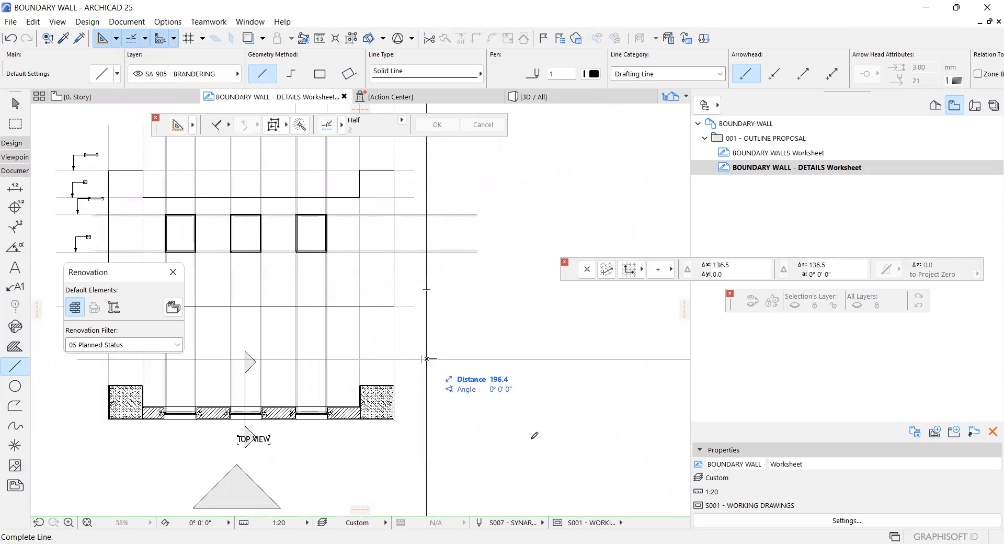
pyautogui.click(541, 453)
pyautogui.scroll(3, 464, 368)
pyautogui.scroll(1, 464, 368)
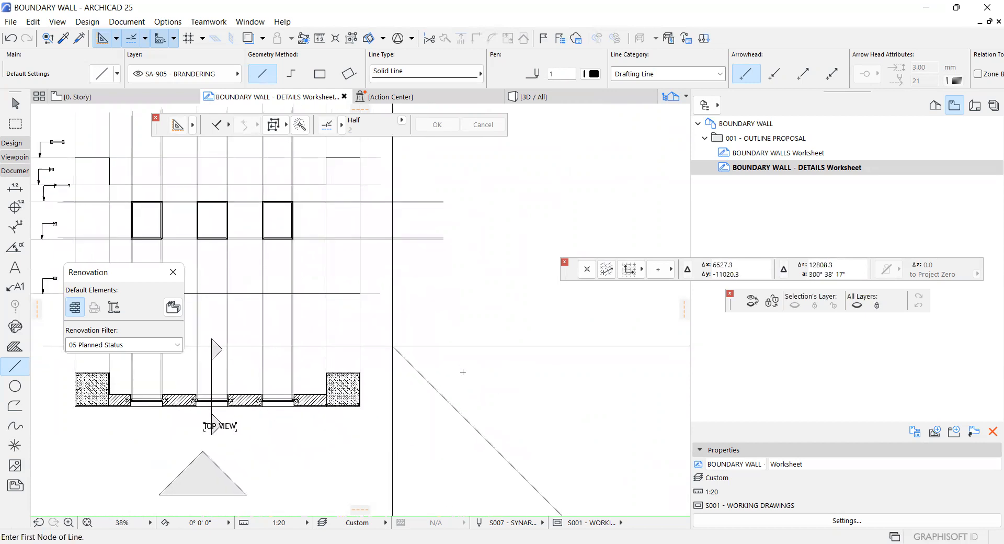
pyautogui.scroll(-2, 360, 391)
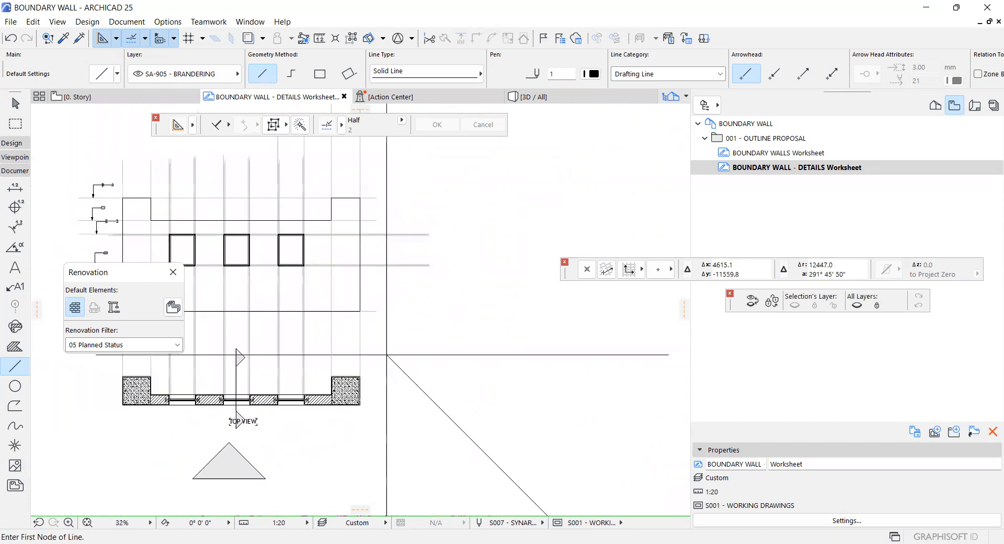
pyautogui.scroll(2, 360, 391)
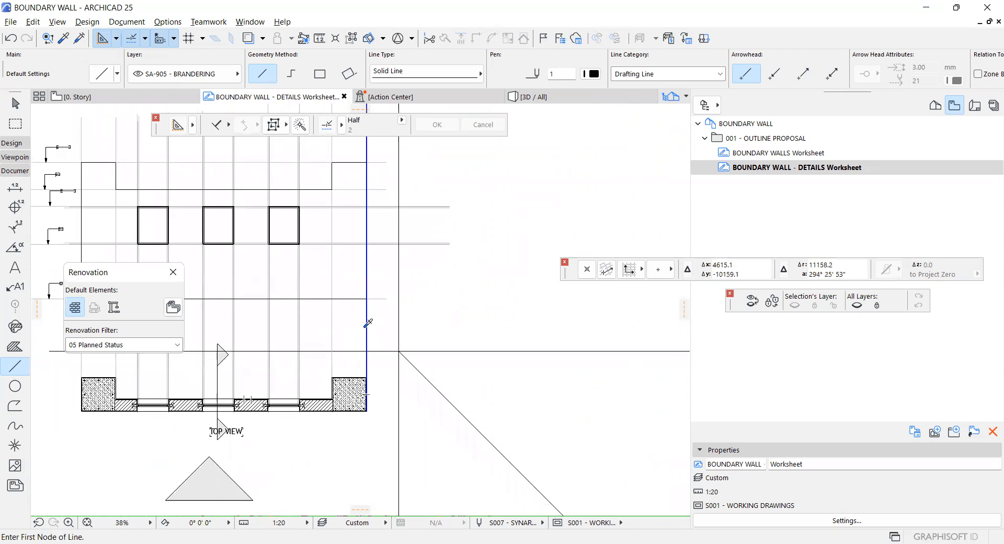
# Using thin pen 101 lines, project the wall's upper face in the top view across to the 45-degree line and vertically upward
pyautogui.scroll(3, 236, 393)
pyautogui.scroll(3, 235, 393)
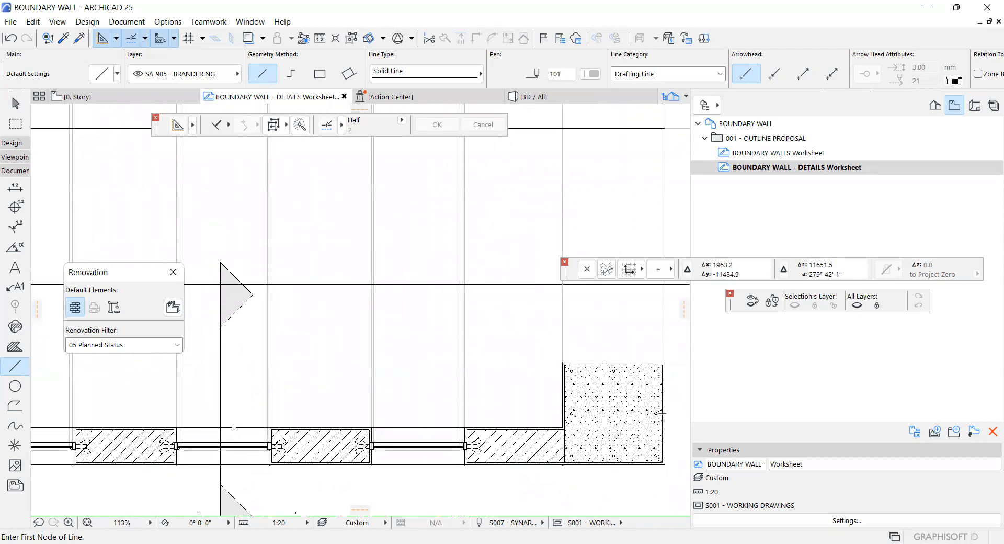
pyautogui.click(234, 427)
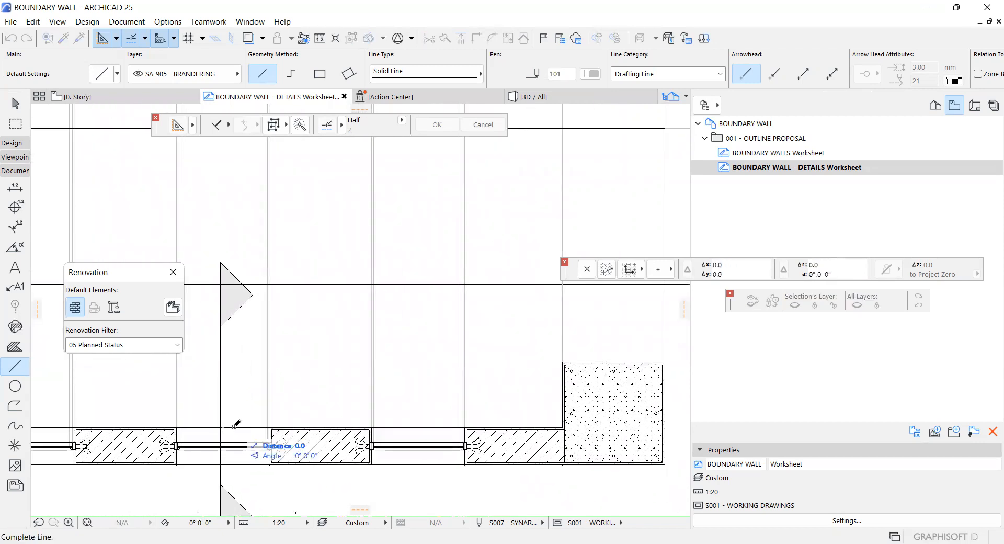
pyautogui.click(561, 419)
pyautogui.scroll(-4, 561, 419)
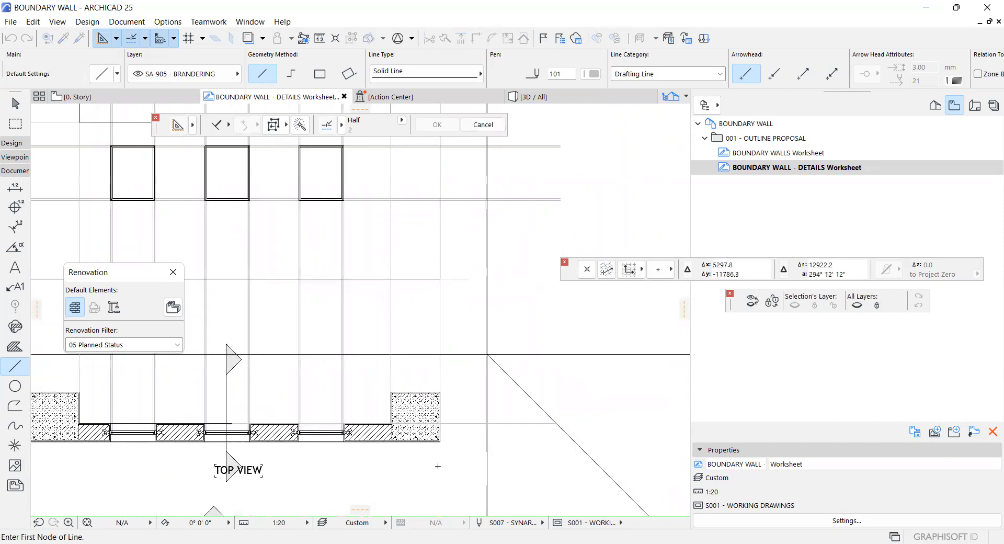
pyautogui.click(556, 422)
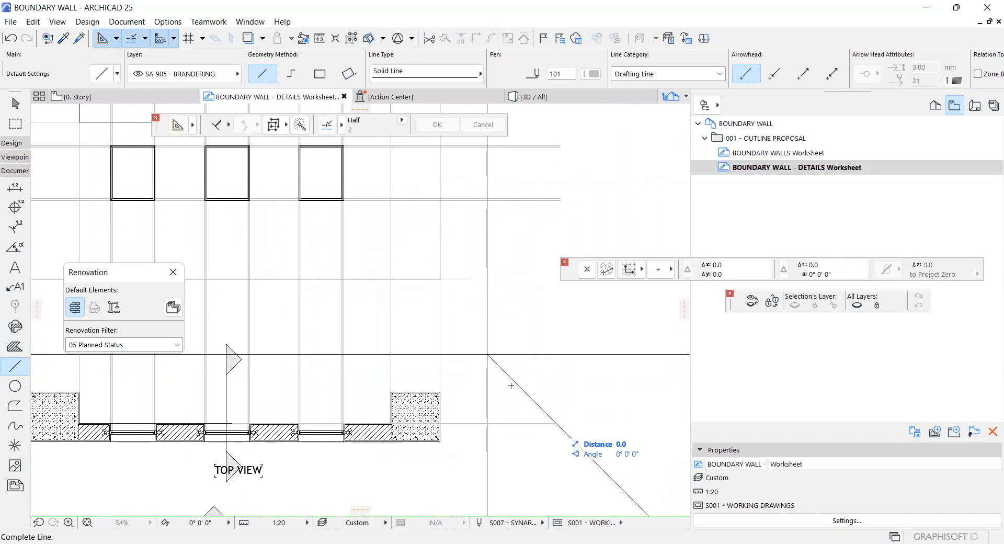
pyautogui.press('Escape')
# Project the wall's lower face in the top view across to the 45-degree line and up beside the elevation
pyautogui.moveTo(237, 442); pyautogui.dragTo(358, 436, button='middle')
pyautogui.scroll(5, 358, 435)
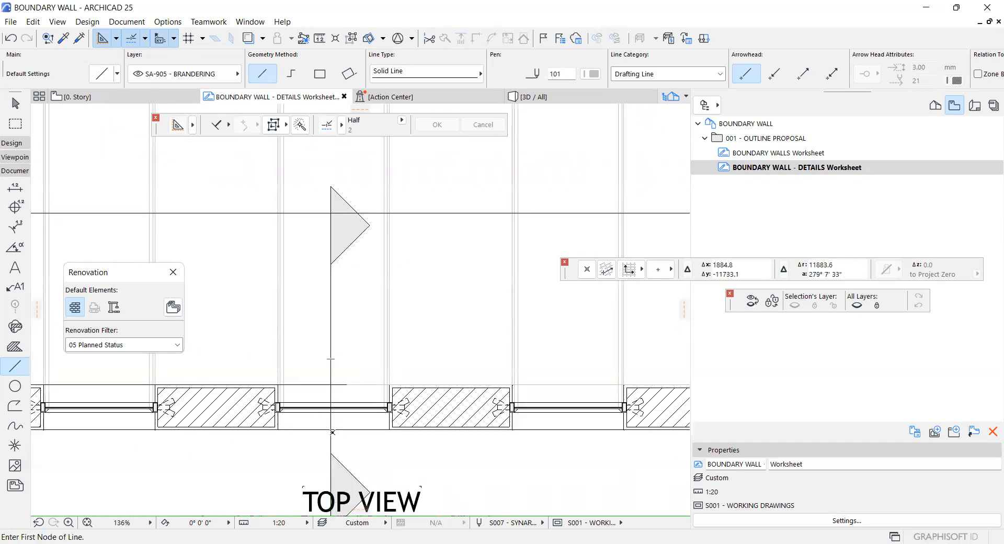
pyautogui.click(331, 430)
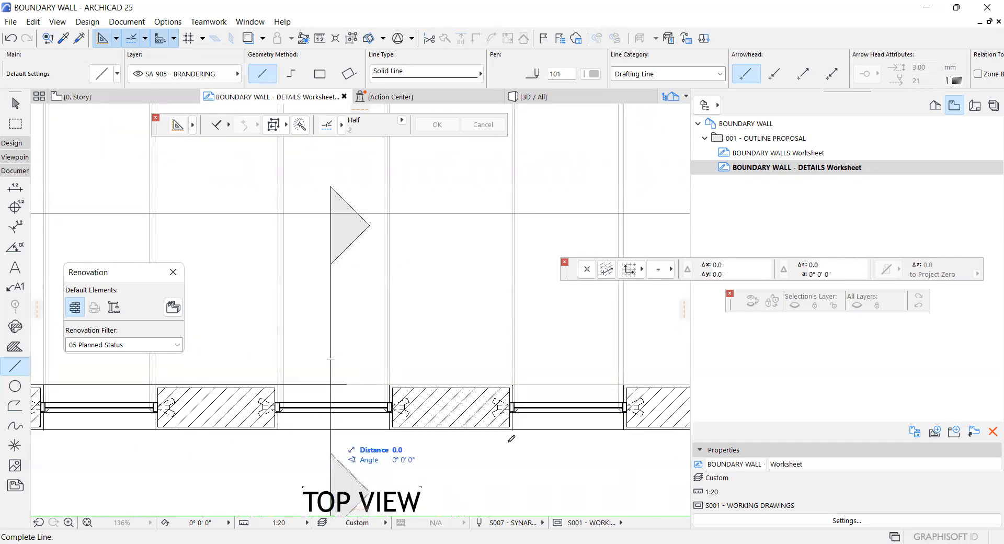
pyautogui.scroll(-7, 565, 428)
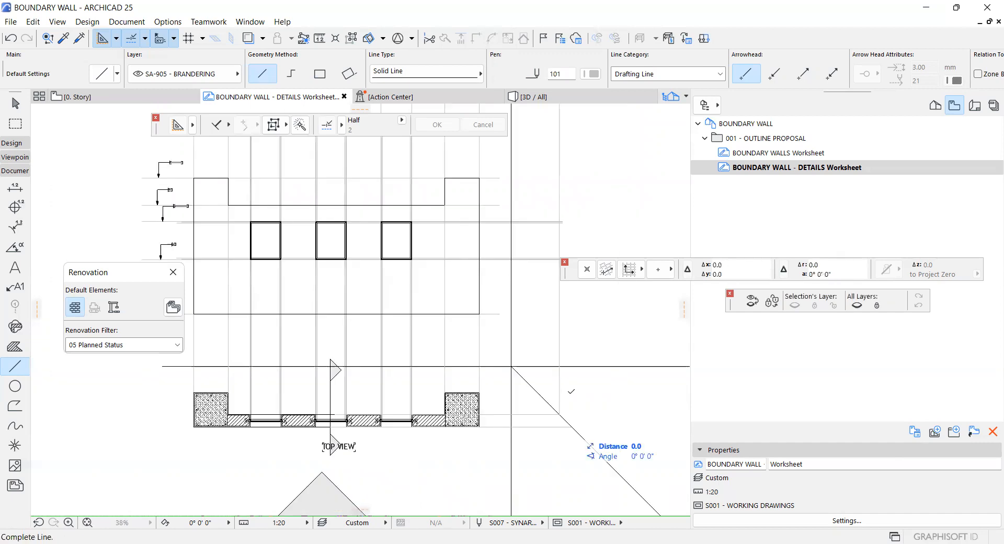
pyautogui.click(572, 126)
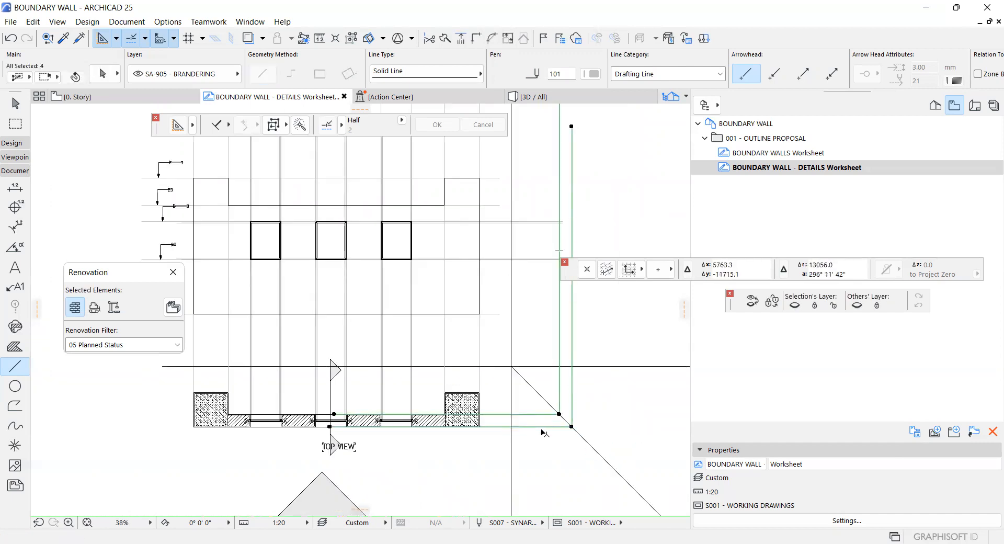
# Select the four new projection lines and send them to the back of the display order
pyautogui.hotkey('ctrl', 'a')
pyautogui.rightClick(539, 447)
pyautogui.moveTo(601, 348)
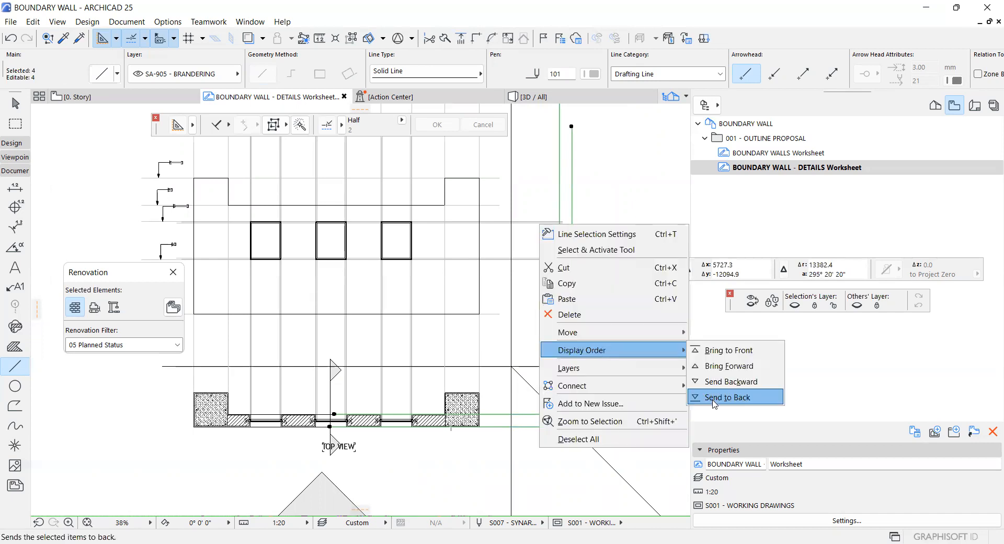
pyautogui.click(733, 396)
pyautogui.press('Escape')
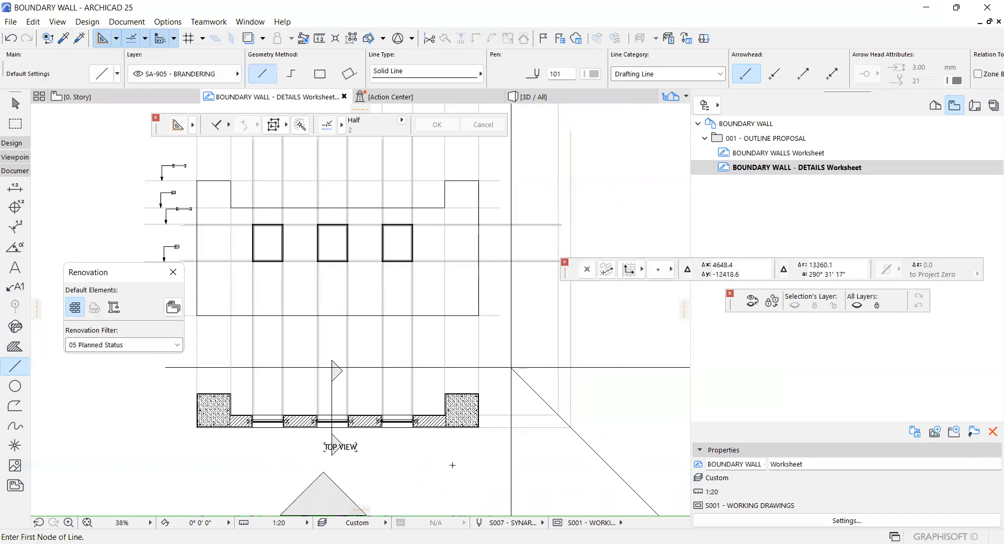
# Select the construction lines of the elevation's openings and base, and extend them with Adjust past the vertical projection lines
pyautogui.scroll(-3, 449, 469)
pyautogui.scroll(3, 495, 401)
pyautogui.scroll(3, 366, 386)
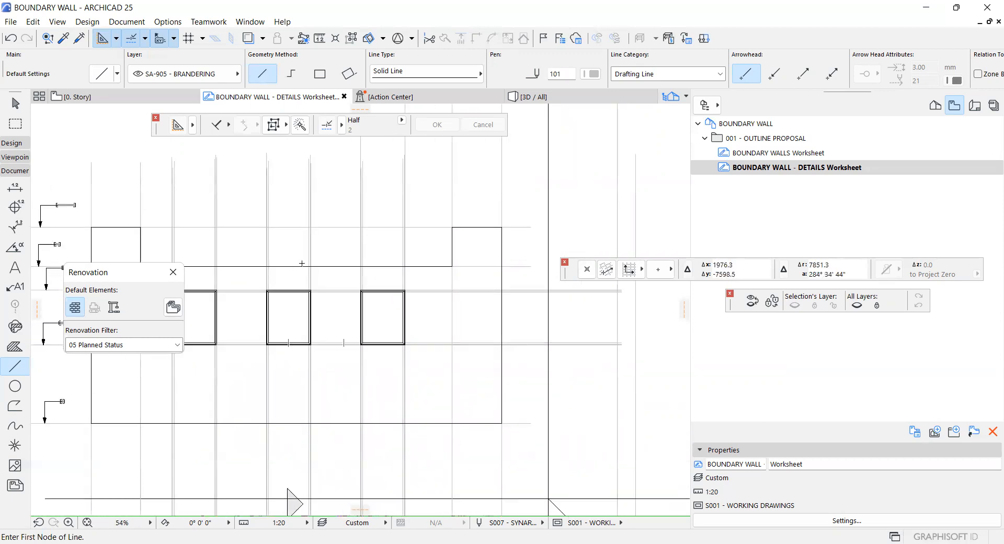
pyautogui.scroll(2, 296, 276)
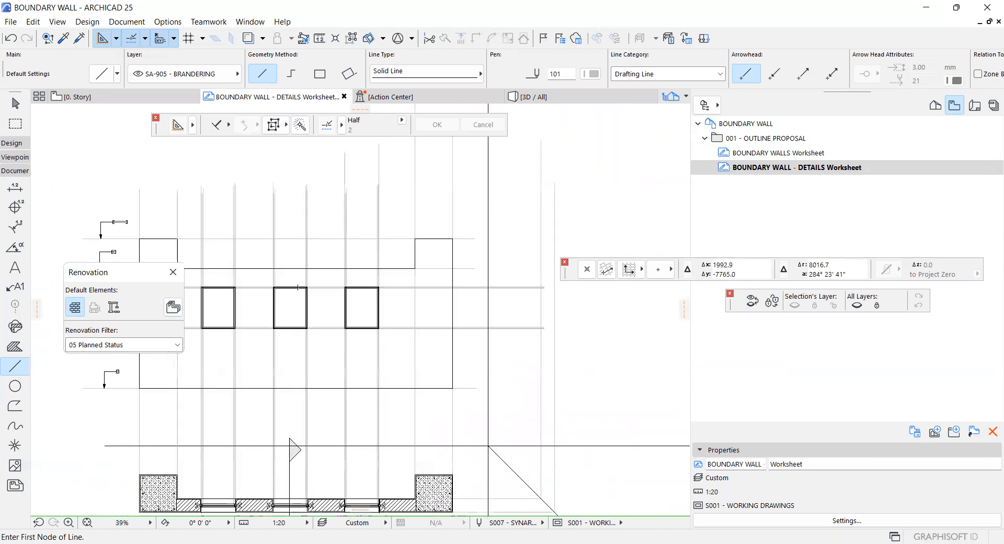
pyautogui.scroll(-2, 293, 334)
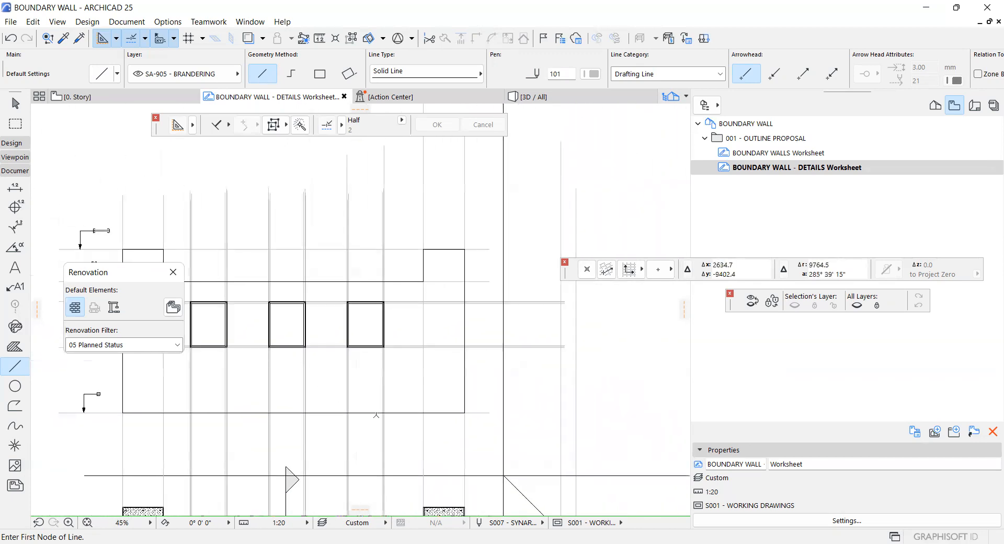
pyautogui.keyDown('shift'); pyautogui.click(482, 414); pyautogui.keyUp('shift')
pyautogui.press('Escape')
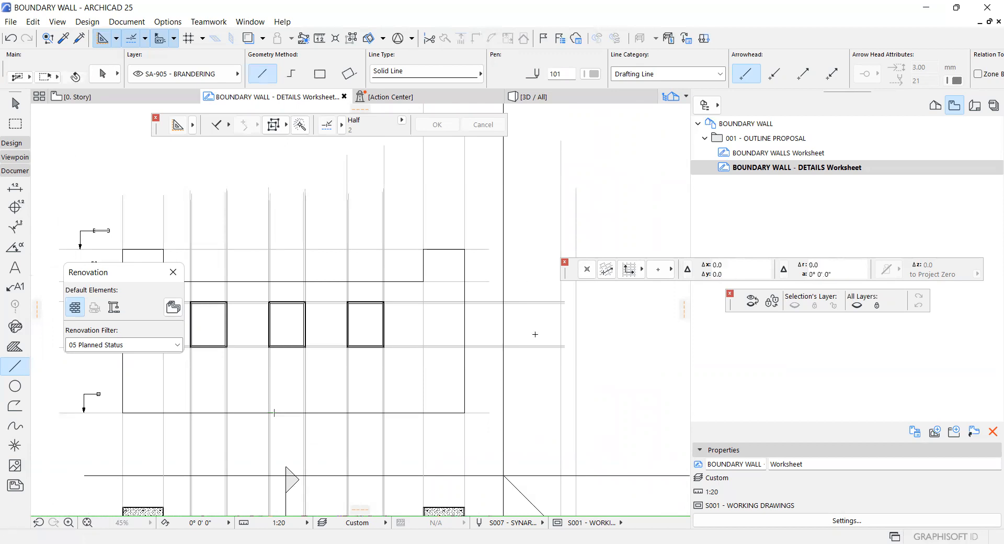
pyautogui.keyDown('shift'); pyautogui.moveTo(539, 279); pyautogui.dragTo(529, 365); pyautogui.keyUp('shift')
pyautogui.keyDown('shift'); pyautogui.click(489, 413); pyautogui.keyUp('shift')
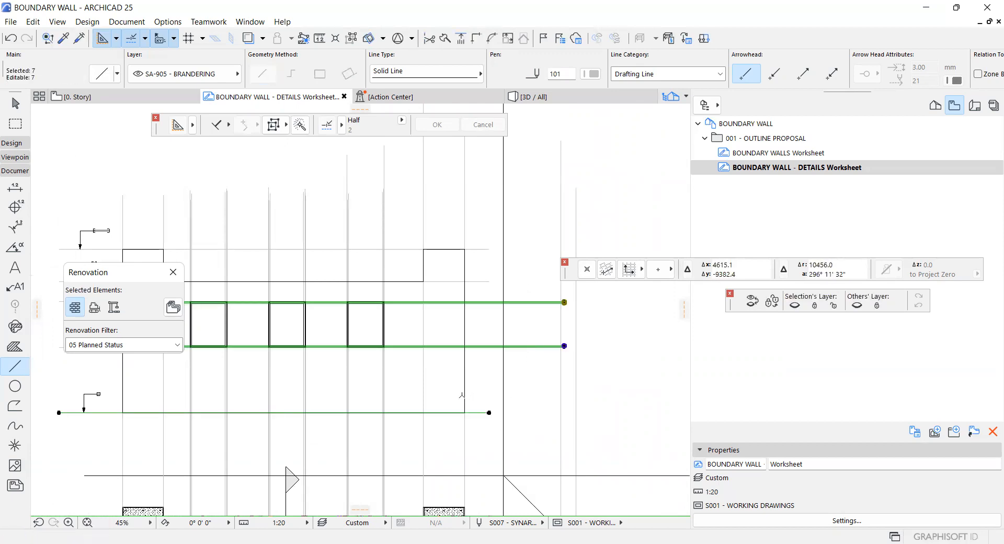
pyautogui.scroll(-3, 462, 395)
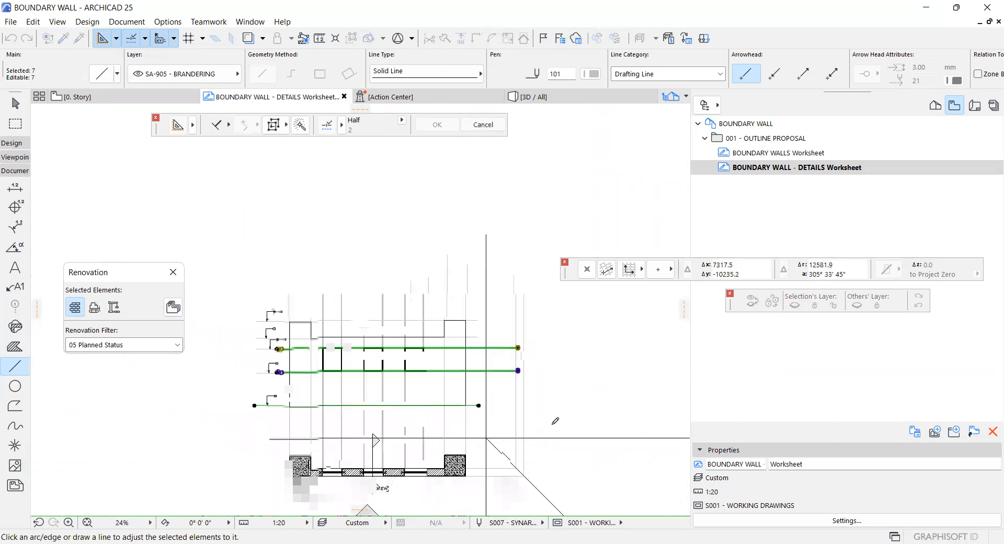
pyautogui.scroll(-1, 558, 366)
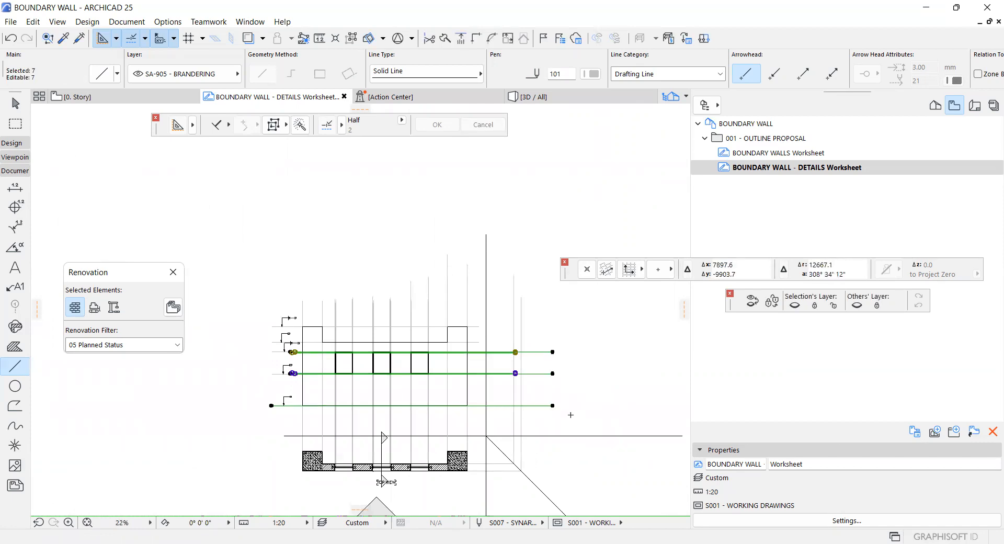
pyautogui.press('Escape')
# Pick up the line settings of the elevation's solid black outline, with pen 1
pyautogui.scroll(3, 515, 414)
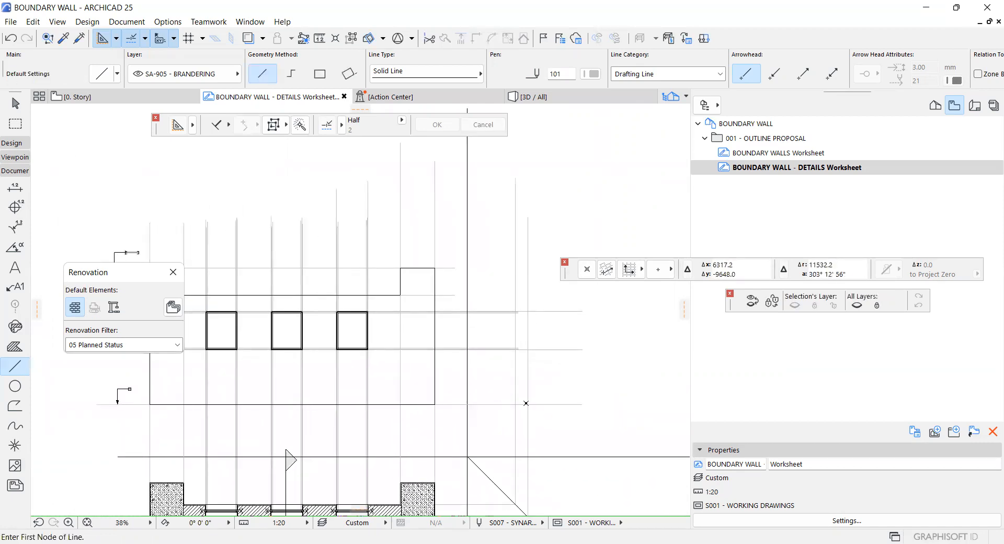
pyautogui.scroll(3, 450, 393)
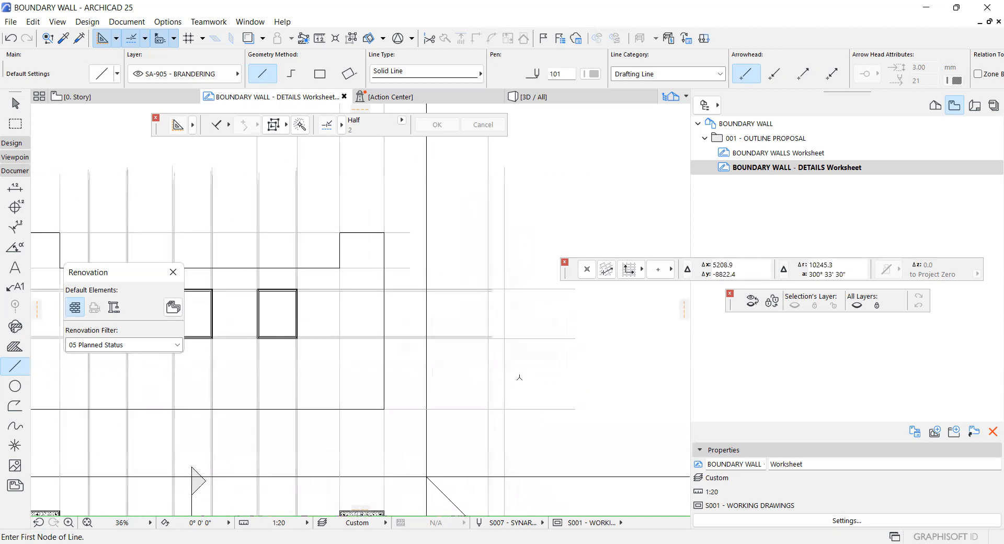
pyautogui.keyDown('alt'); pyautogui.click(401, 409); pyautogui.keyUp('alt')
pyautogui.scroll(3, 499, 390)
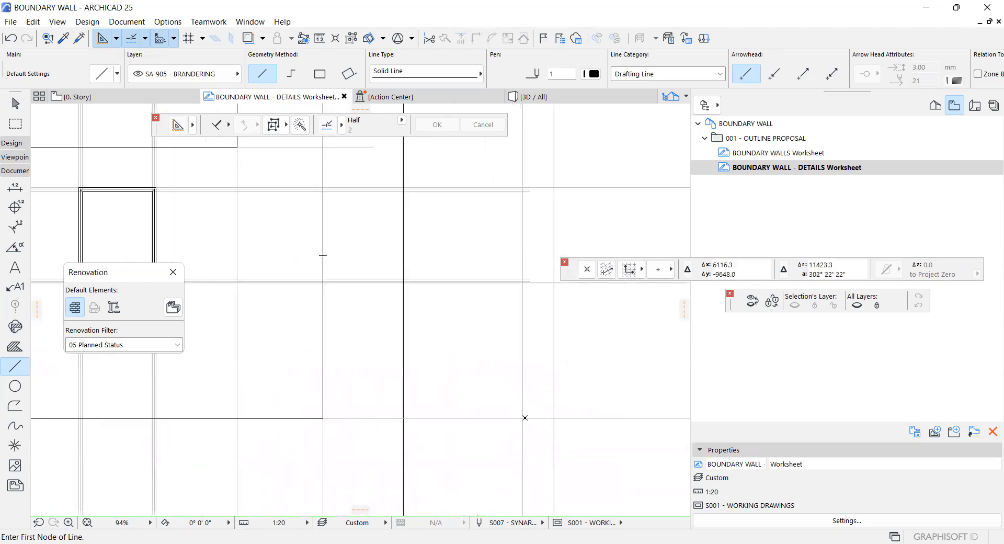
pyautogui.click(525, 408)
pyautogui.scroll(4, 525, 280)
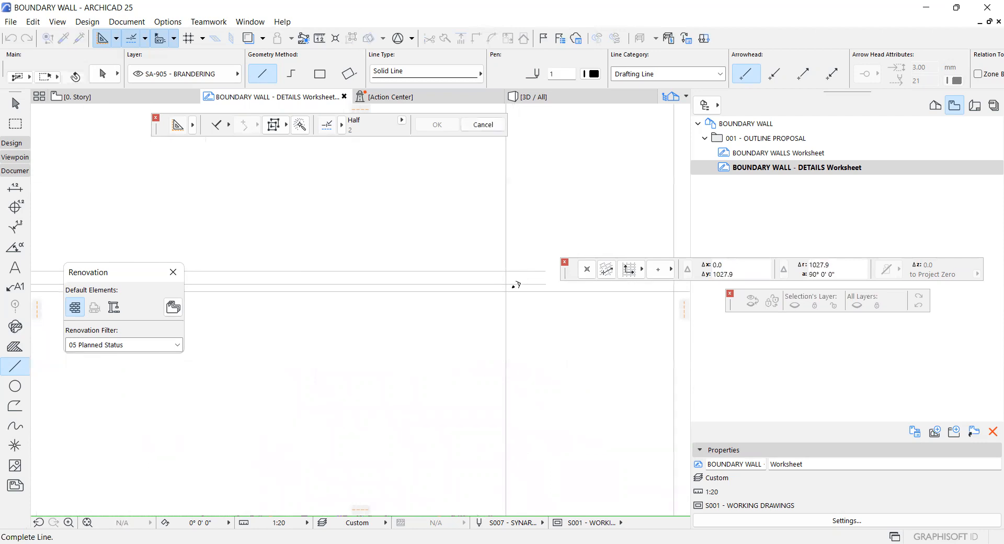
pyautogui.click(513, 288)
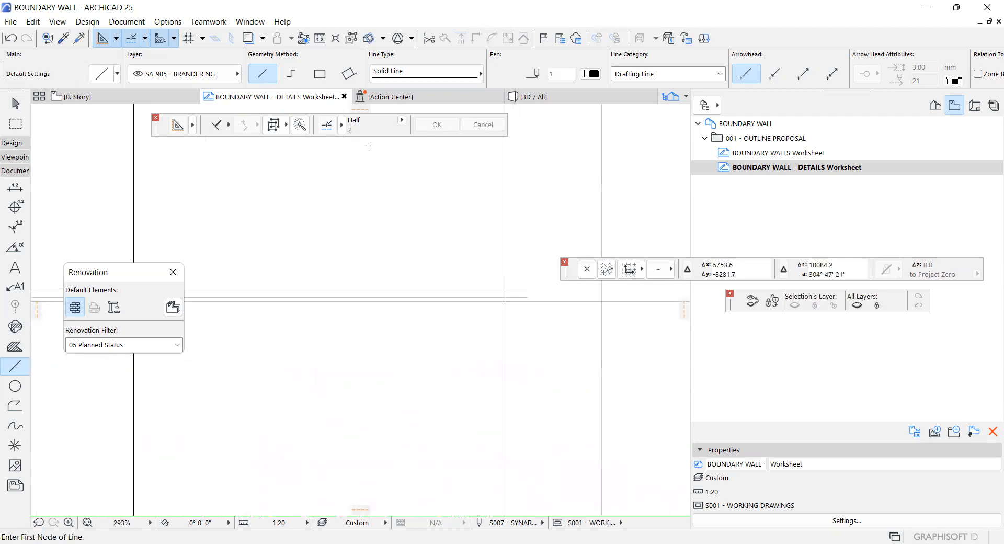
pyautogui.hotkey('ctrl', 'z')
# Draw a rectangle of lines between the two vertical projection lines, from the base line up to the openings' sill line
pyautogui.click(320, 74)
pyautogui.scroll(-6, 458, 387)
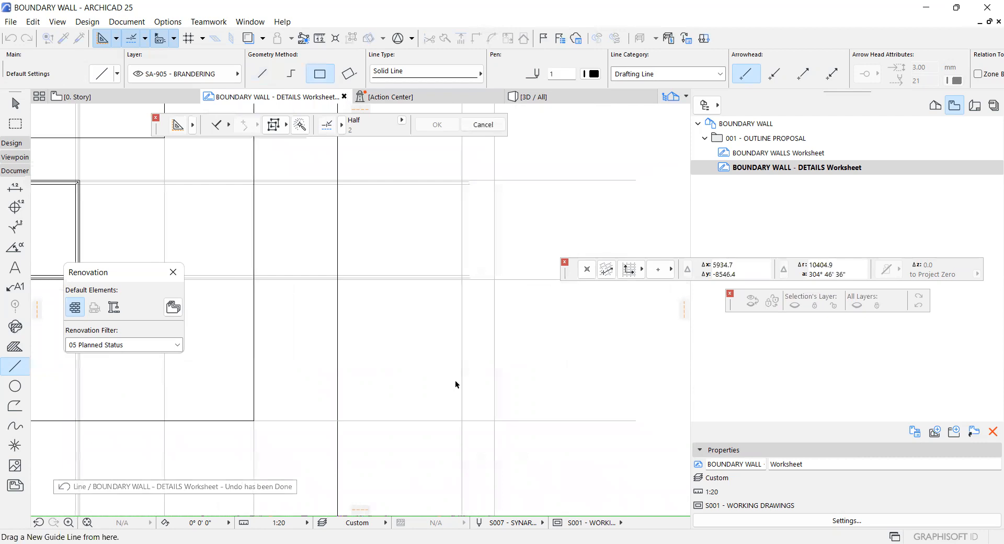
pyautogui.click(464, 416)
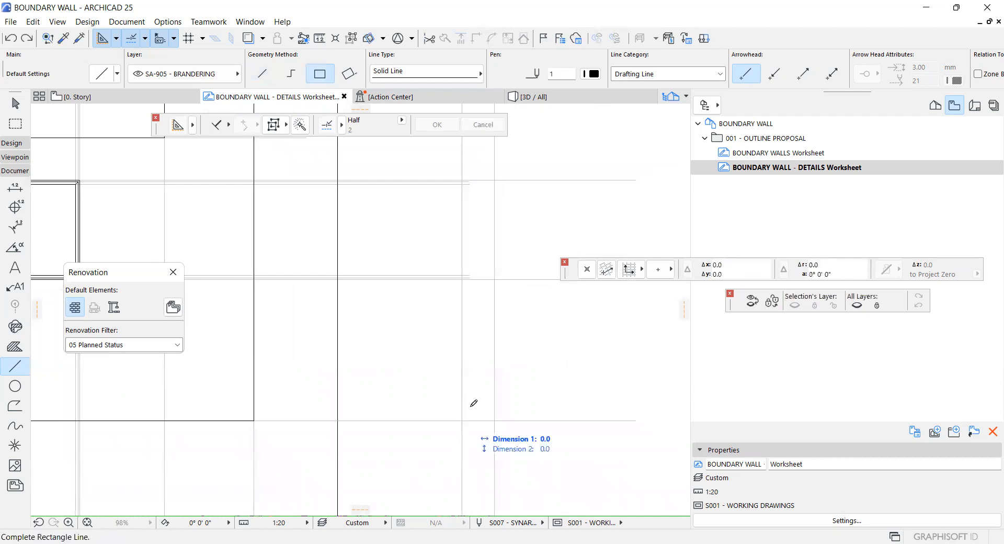
pyautogui.click(493, 279)
# Pick up the diagonal wall hatch from the top view and fill the new section rectangle with it
pyautogui.scroll(-6, 491, 313)
pyautogui.scroll(8, 275, 471)
pyautogui.keyDown('alt'); pyautogui.click(283, 438); pyautogui.keyUp('alt')
pyautogui.scroll(-5, 365, 390)
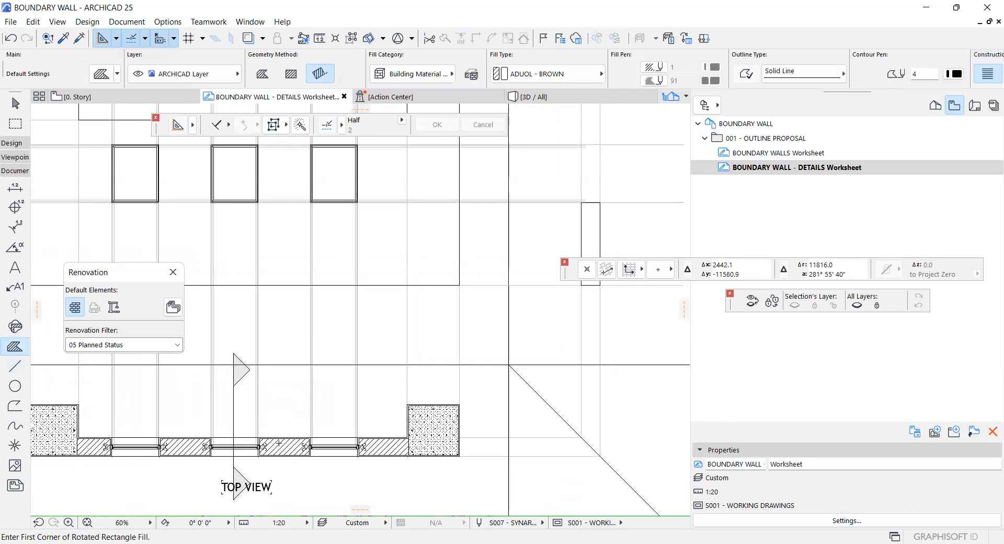
pyautogui.scroll(1, 365, 389)
pyautogui.click(366, 393)
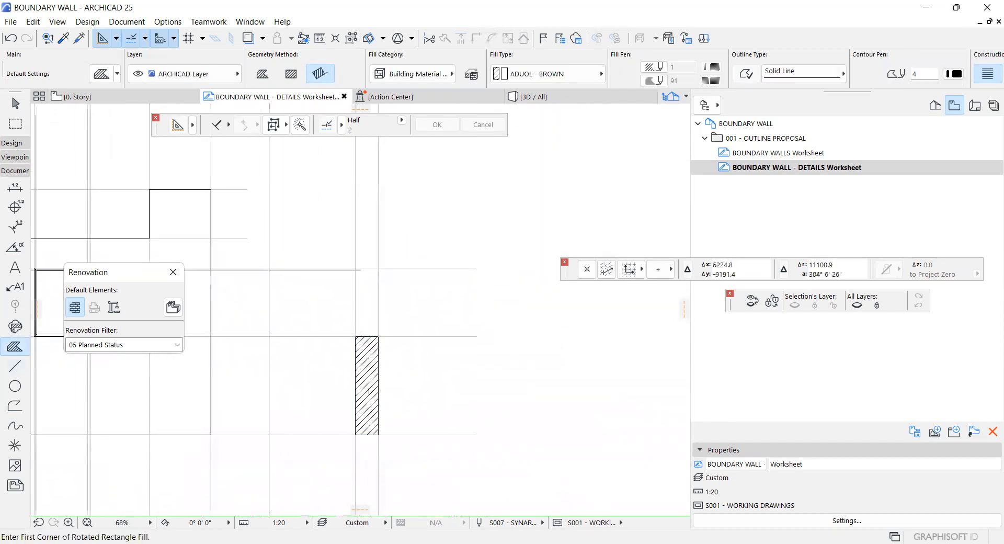
pyautogui.scroll(-5, 449, 384)
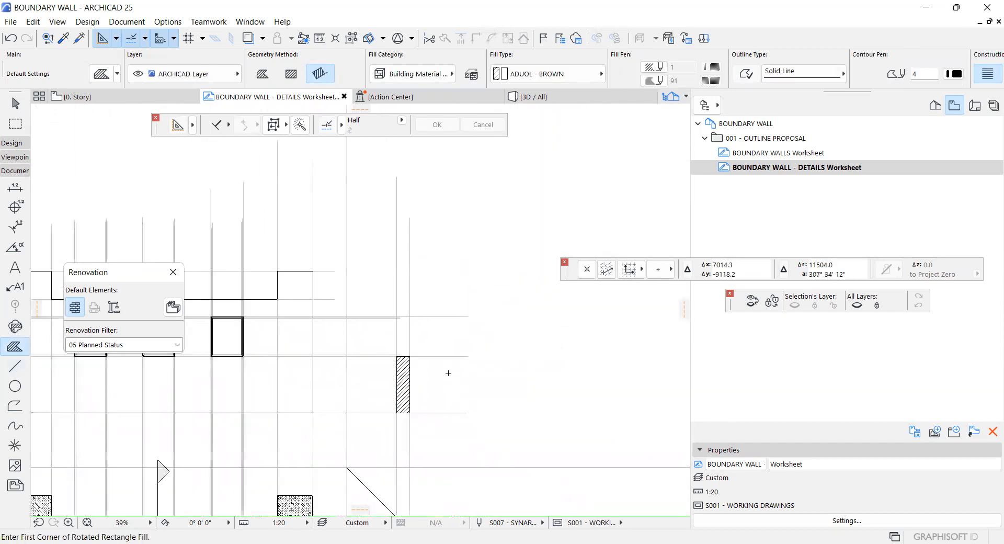
pyautogui.scroll(-2, 448, 383)
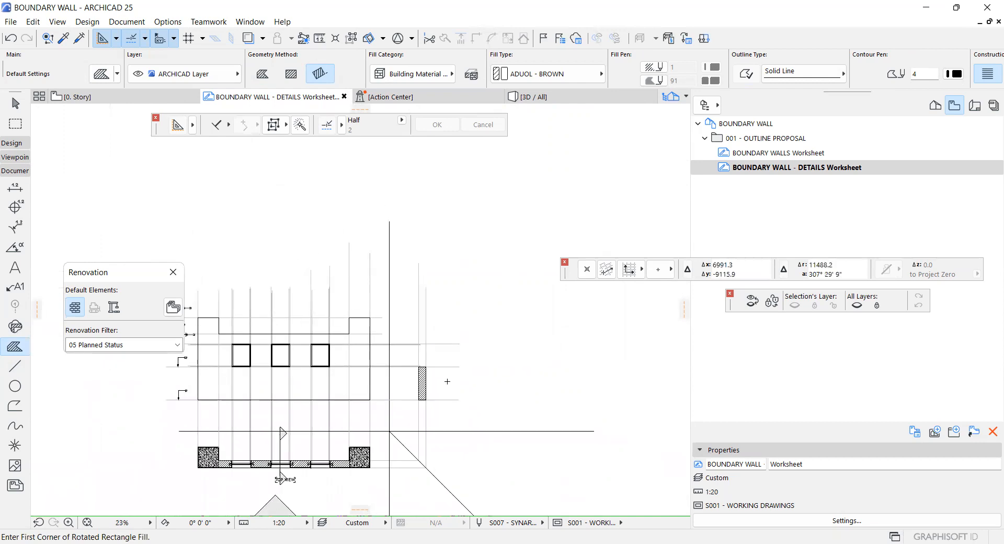
pyautogui.scroll(10, 288, 477)
pyautogui.scroll(4, 216, 398)
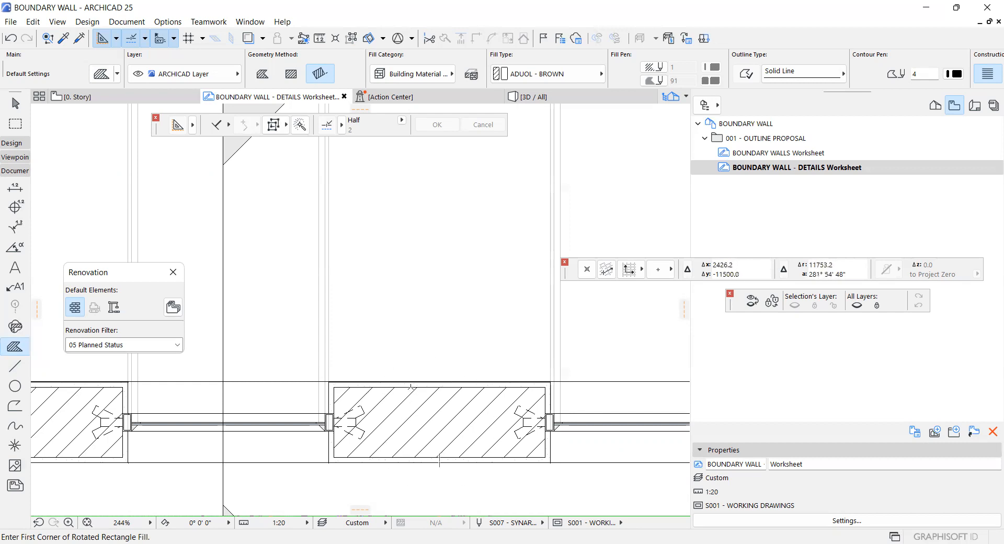
pyautogui.scroll(-5, 380, 461)
pyautogui.scroll(1, 503, 440)
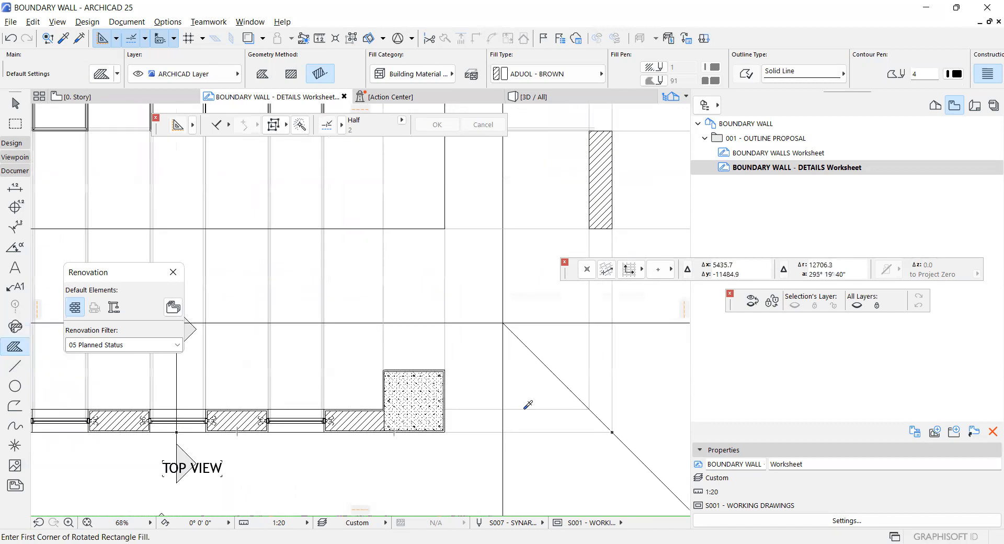
pyautogui.press('l')
pyautogui.scroll(2, 234, 422)
pyautogui.scroll(2, 233, 422)
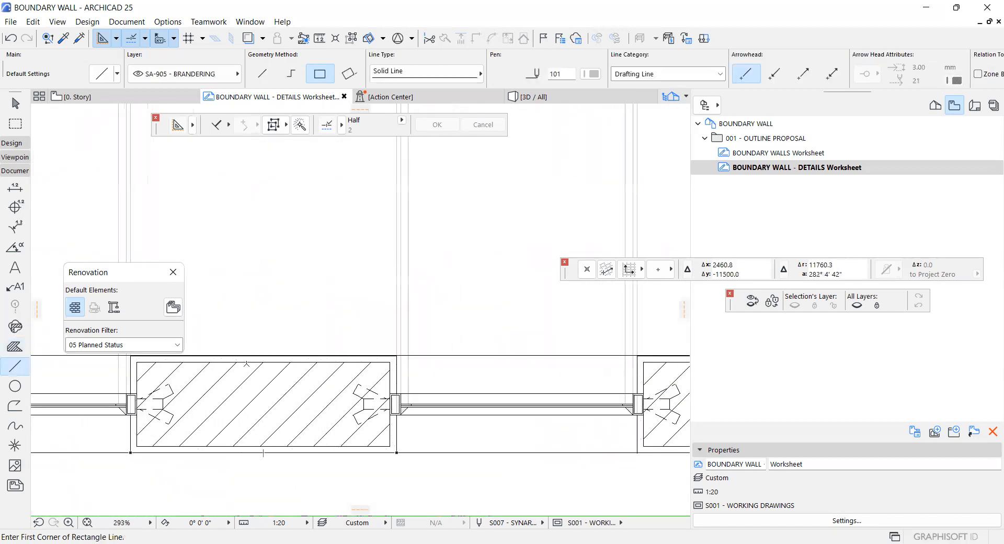
pyautogui.click(250, 359)
pyautogui.scroll(-2, 250, 359)
pyautogui.scroll(-1, 250, 359)
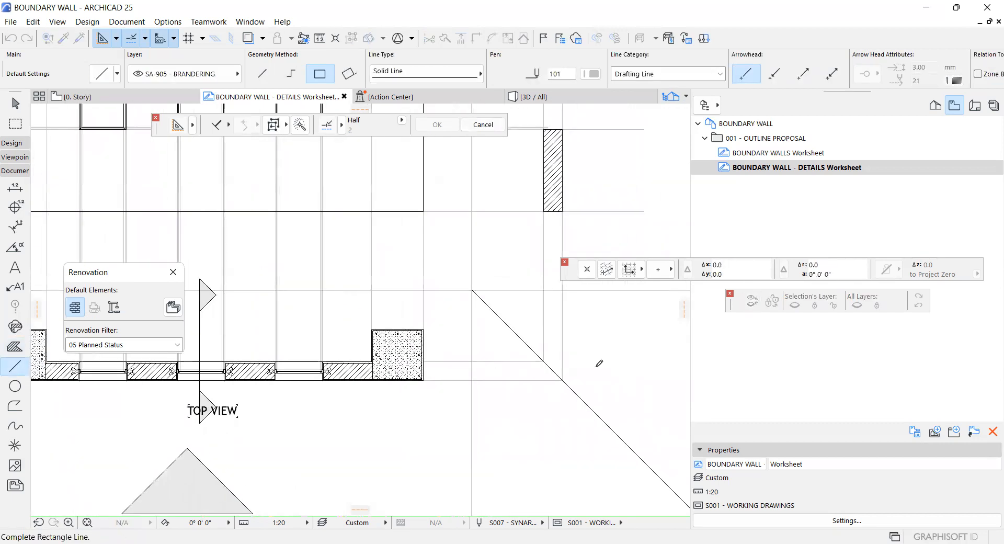
pyautogui.press('Escape')
pyautogui.scroll(5, 238, 379)
pyautogui.click(238, 352)
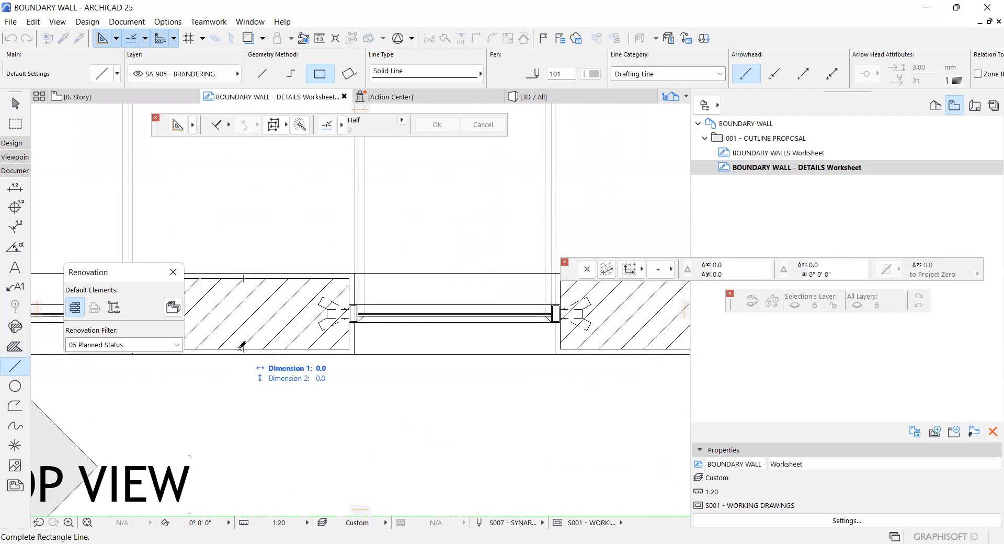
pyautogui.scroll(-3, 507, 345)
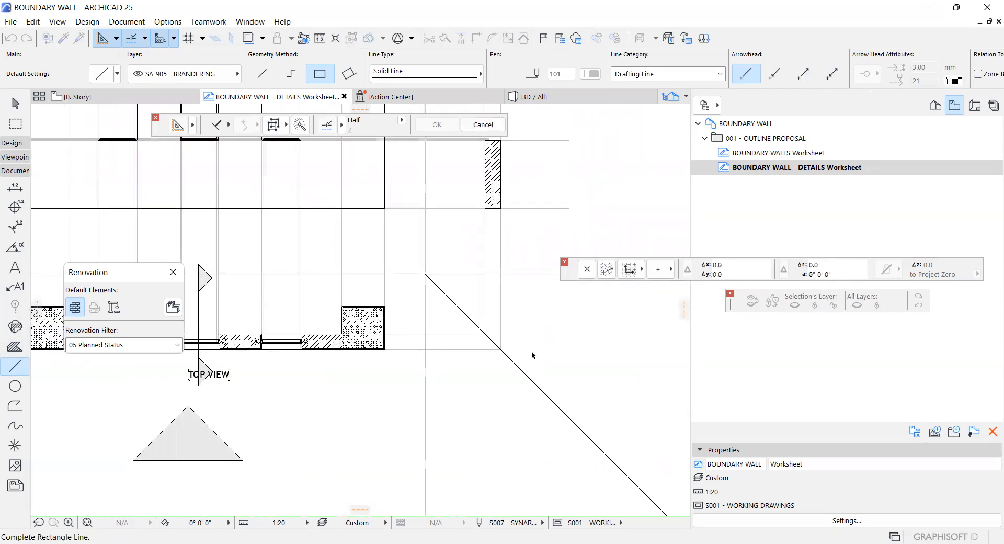
pyautogui.press('Escape')
pyautogui.scroll(6, 475, 331)
pyautogui.scroll(-7, 508, 334)
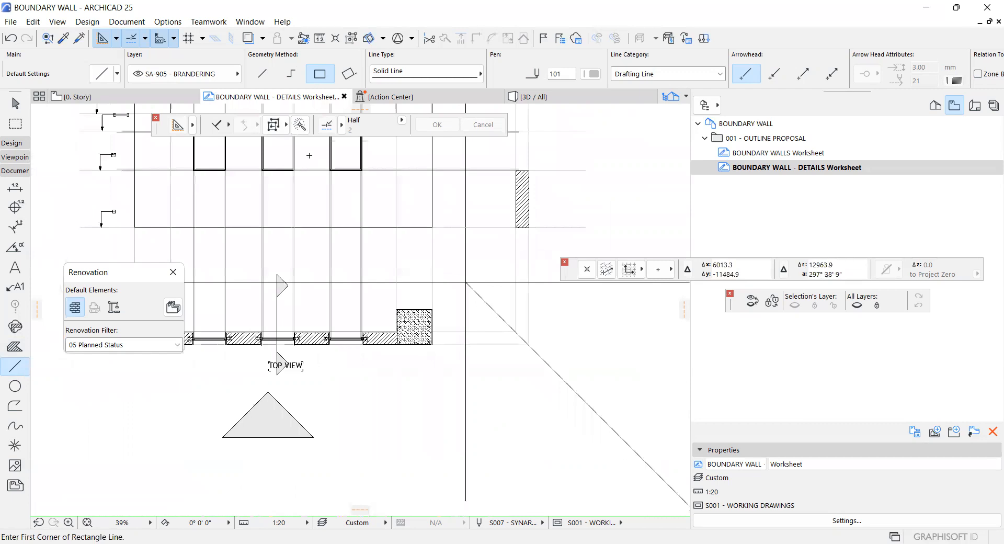
# Draw single horizontal lines from the upper and lower edges of the top view wall's hatch to past the diagonal projection line
pyautogui.click(262, 74)
pyautogui.scroll(7, 291, 340)
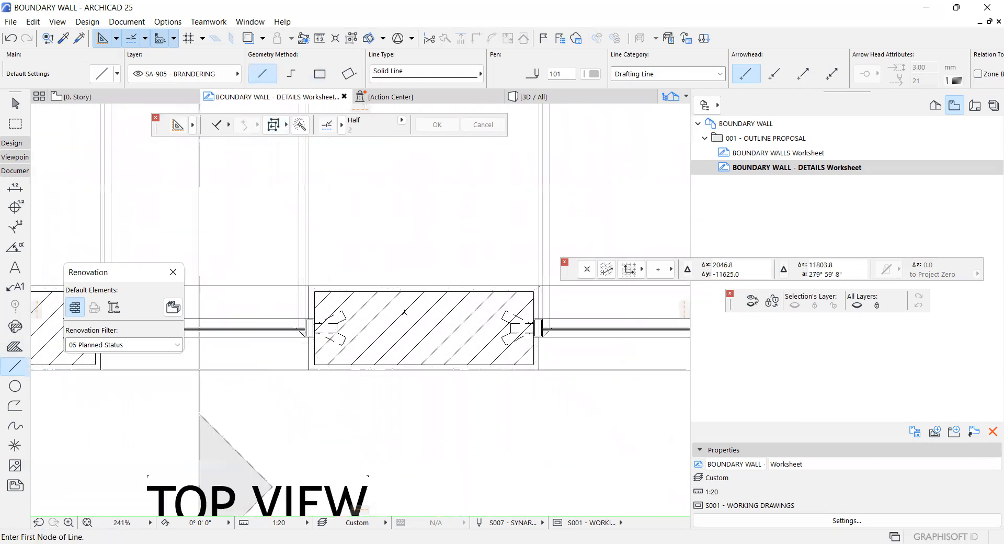
pyautogui.scroll(2, 405, 313)
pyautogui.click(395, 280)
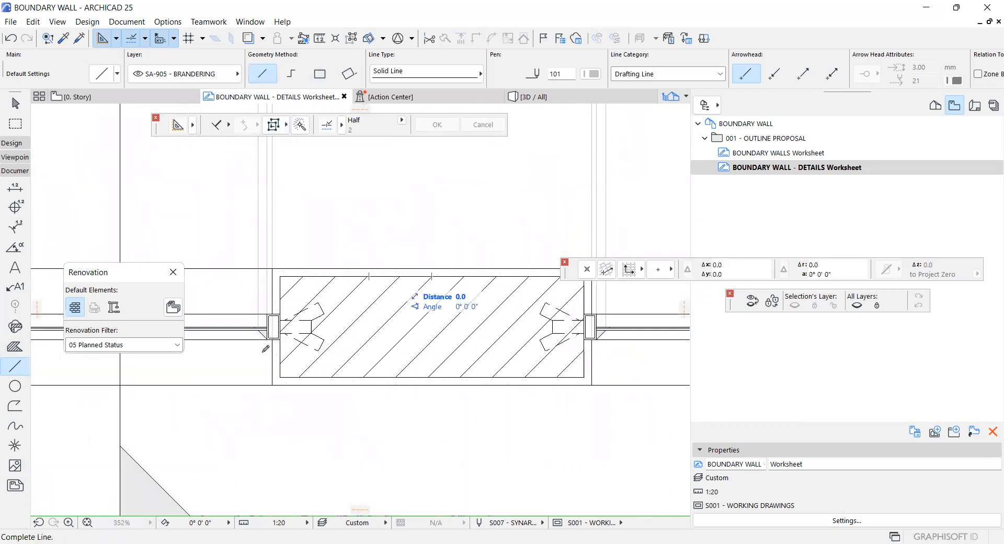
pyautogui.scroll(-5, 266, 349)
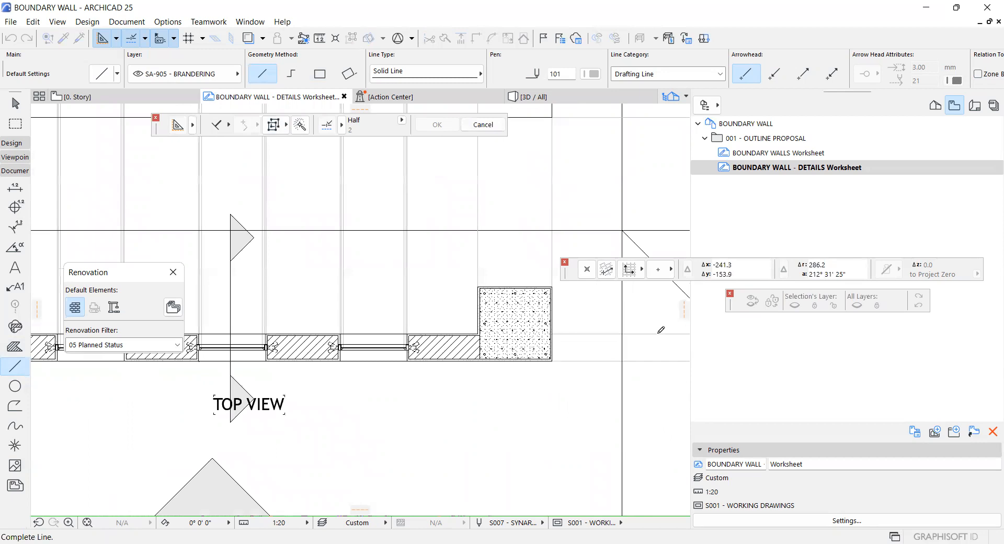
pyautogui.keyDown('shift'); pyautogui.click(607, 350); pyautogui.keyUp('shift')
pyautogui.scroll(5, 296, 355)
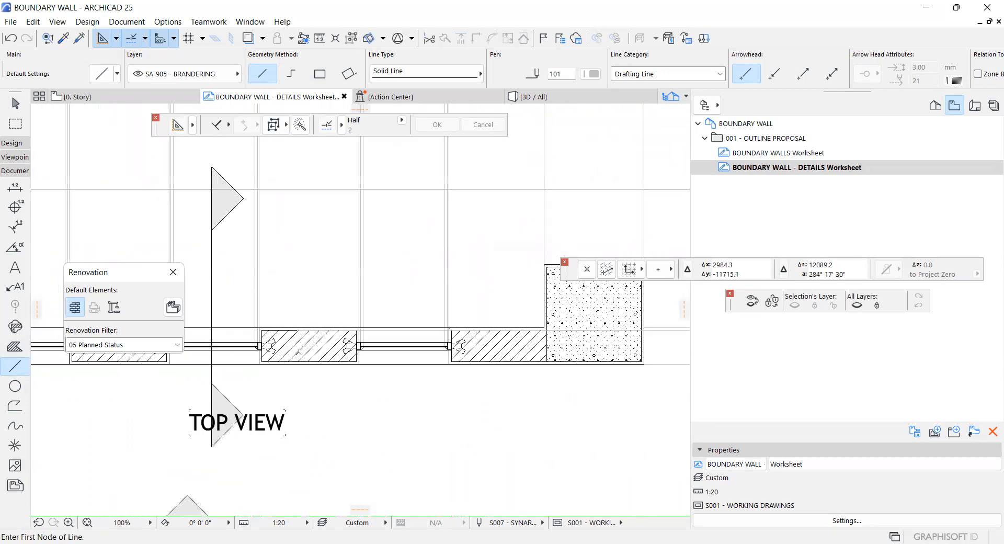
pyautogui.click(317, 370)
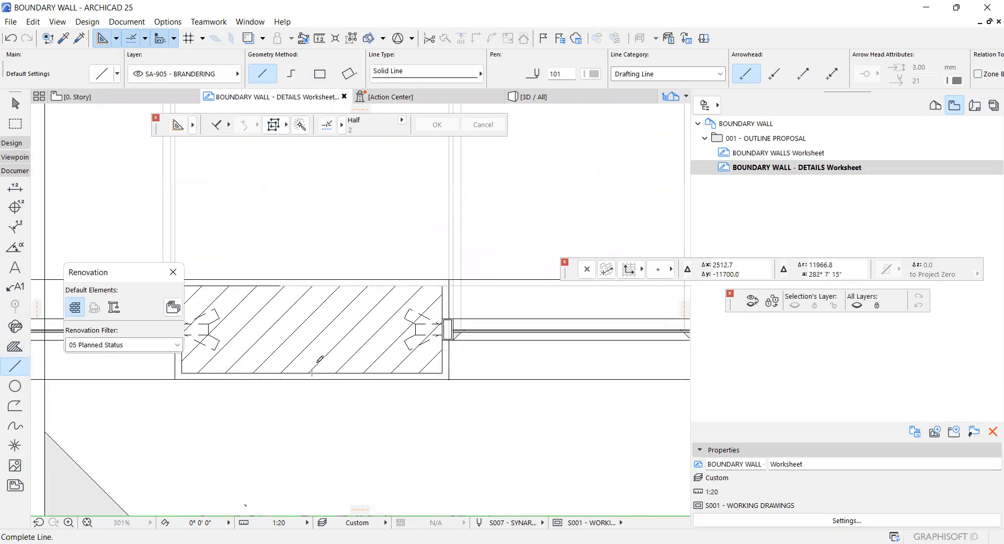
pyautogui.scroll(-5, 316, 370)
pyautogui.keyDown('shift'); pyautogui.click(666, 360); pyautogui.keyUp('shift')
pyautogui.scroll(5, 324, 361)
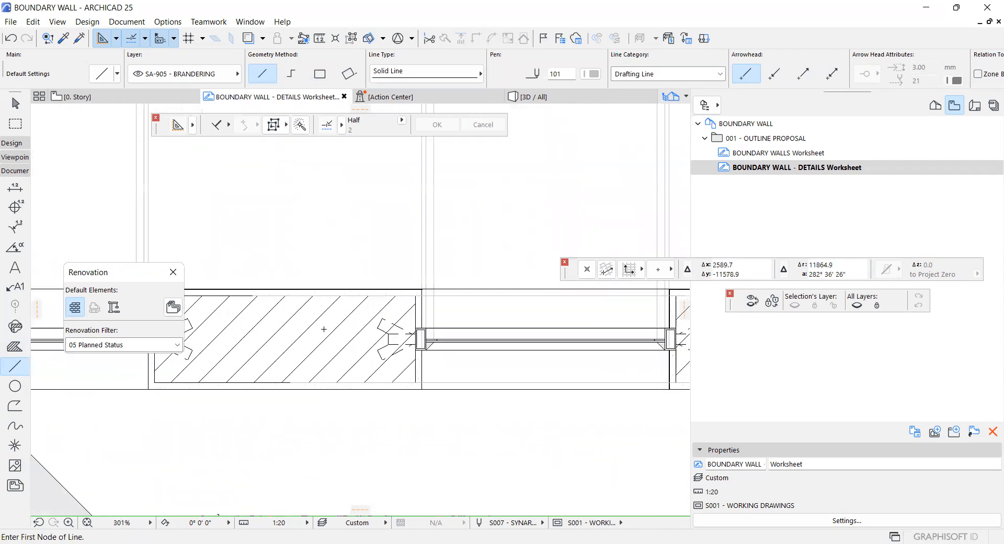
# Draw horizontal lines along the wall's outer lower and upper faces in the top view, extending past the diagonal projection line
pyautogui.scroll(5, 323, 329)
pyautogui.scroll(5, 315, 371)
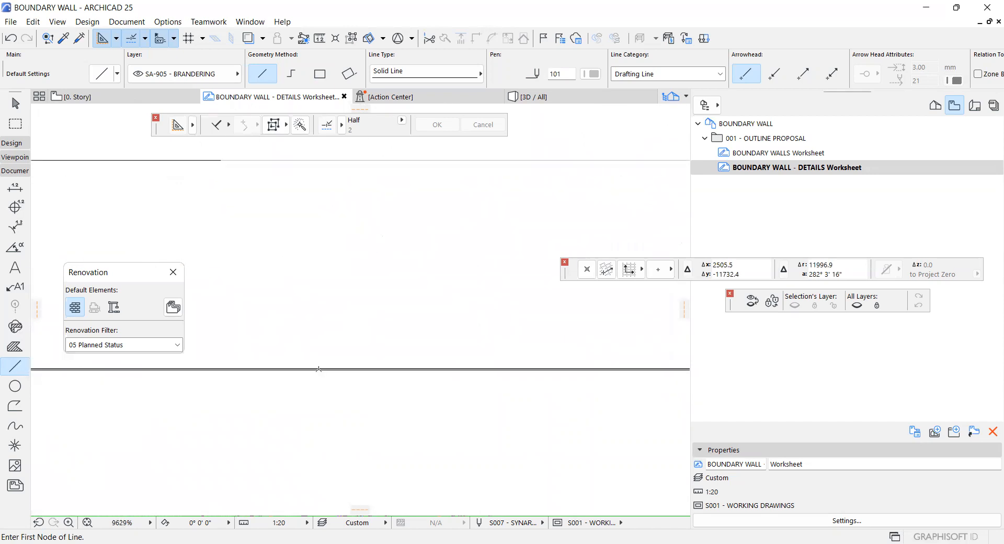
pyautogui.click(320, 368)
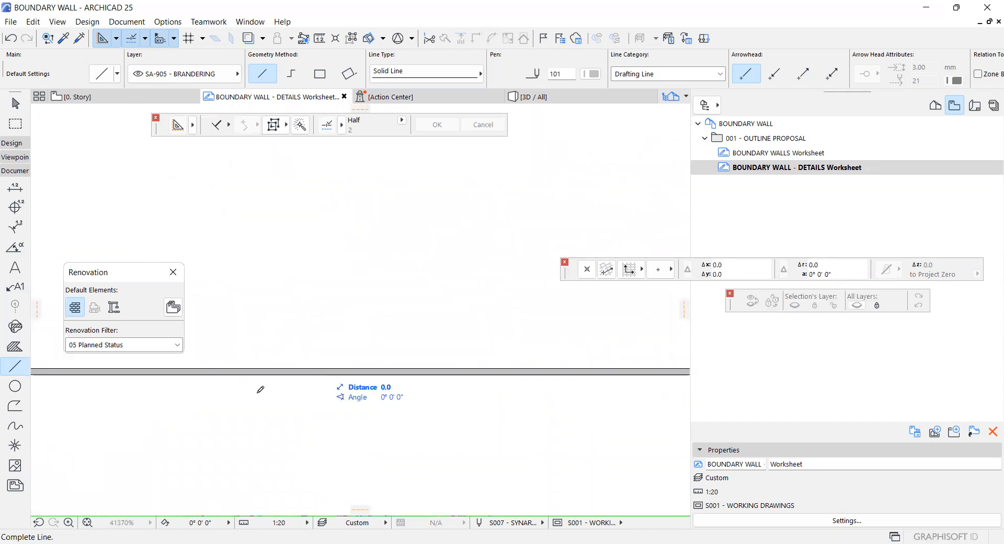
pyautogui.scroll(-5, 260, 390)
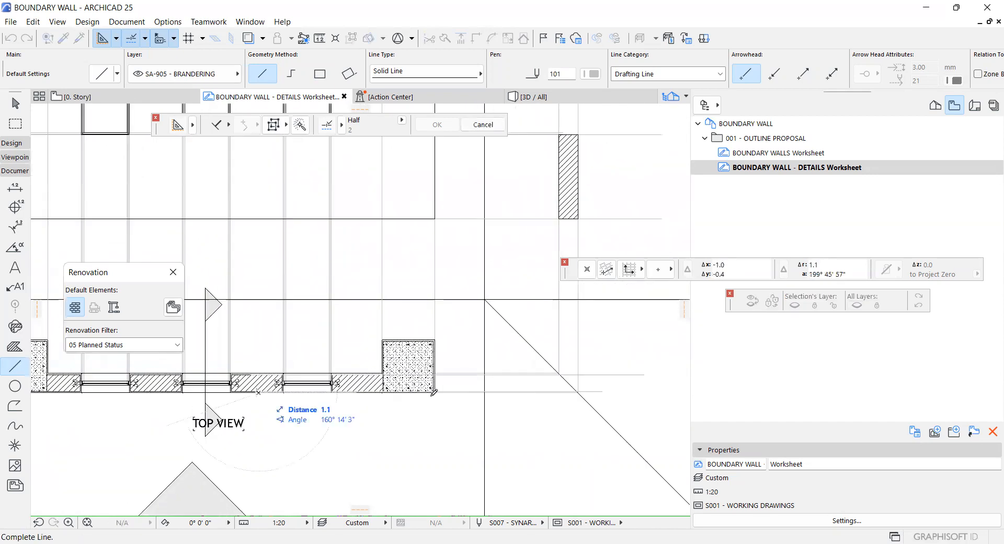
pyautogui.click(608, 392)
pyautogui.scroll(5, 196, 403)
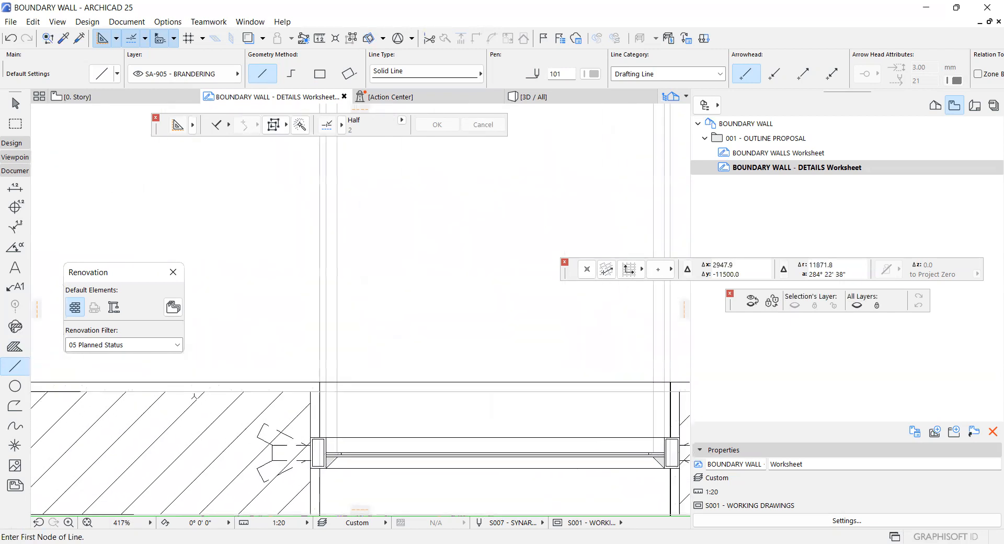
pyautogui.scroll(10, 196, 402)
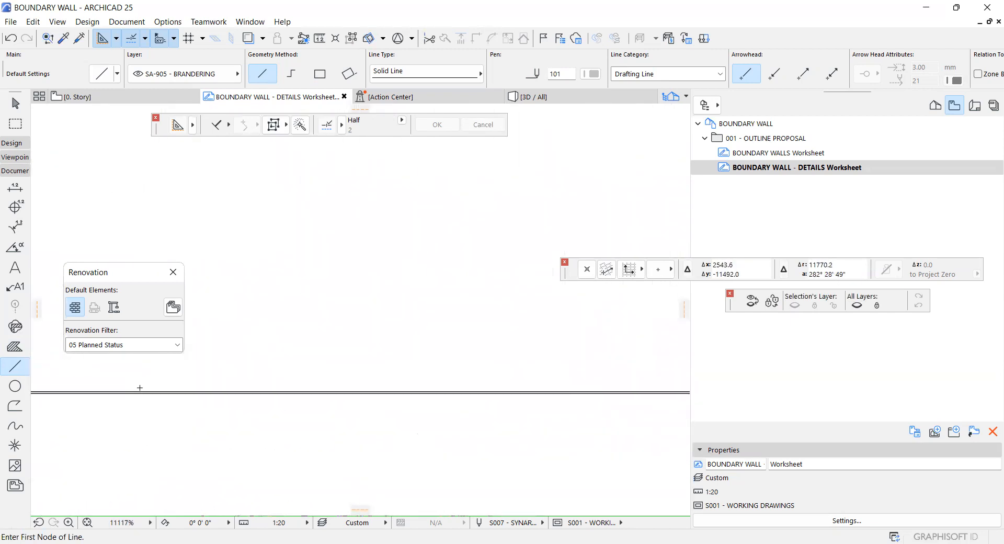
pyautogui.click(141, 395)
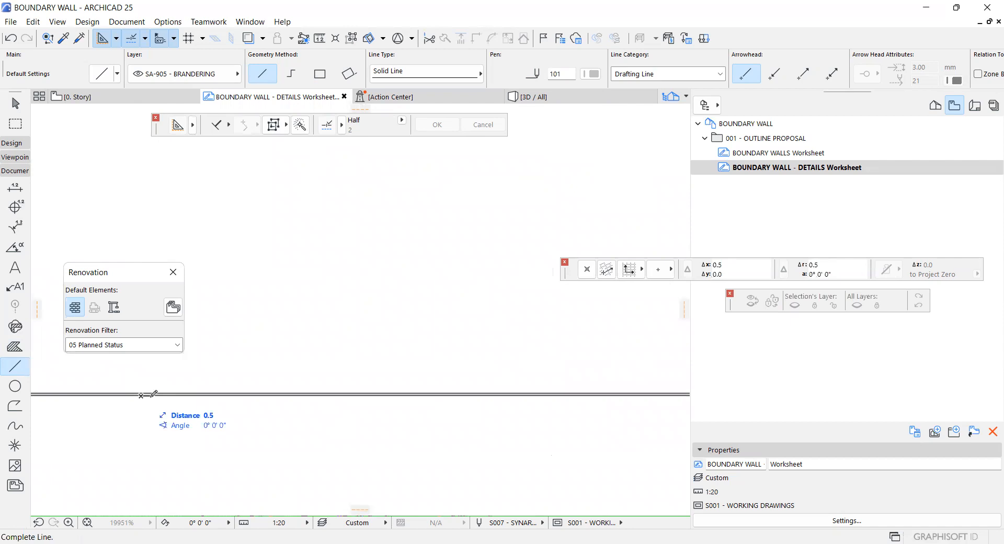
pyautogui.scroll(-10, 154, 394)
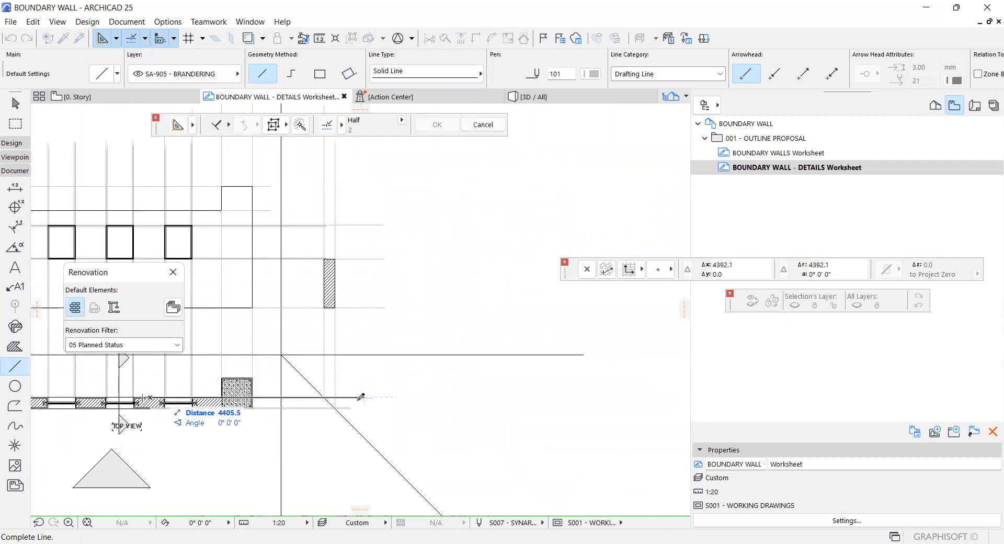
pyautogui.click(331, 401)
pyautogui.scroll(5, 293, 382)
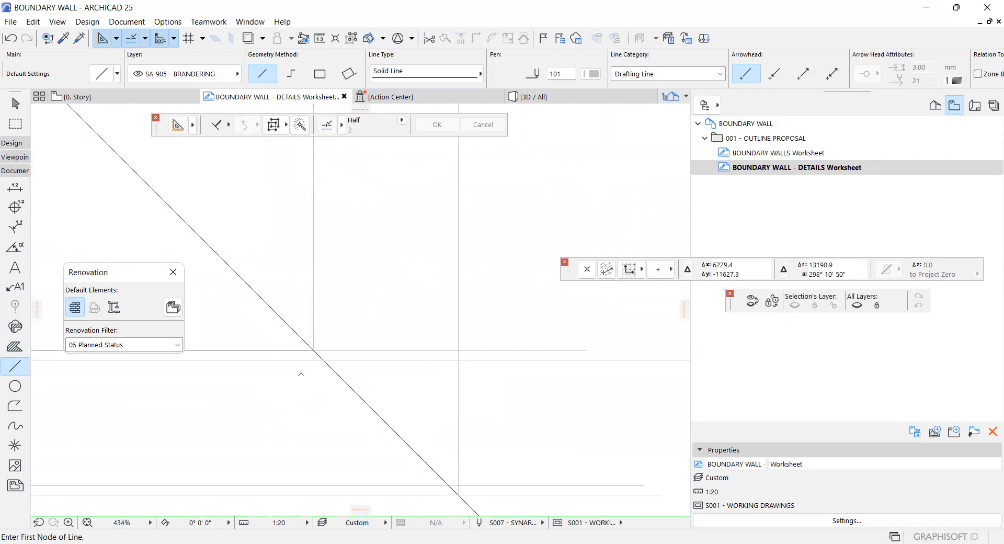
# Select the four horizontal wall projection lines and mirror a copy of them about the diagonal into the section area
pyautogui.scroll(5, 324, 322)
pyautogui.keyDown('shift'); pyautogui.click(400, 275); pyautogui.keyUp('shift')
pyautogui.scroll(-8, 327, 321)
pyautogui.keyDown('shift'); pyautogui.click(343, 347); pyautogui.keyUp('shift')
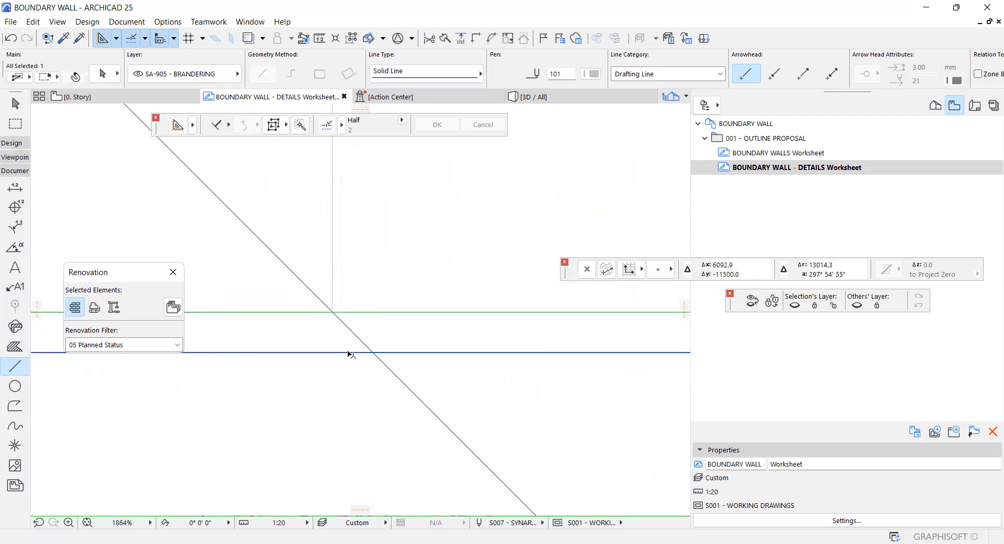
pyautogui.scroll(6, 457, 414)
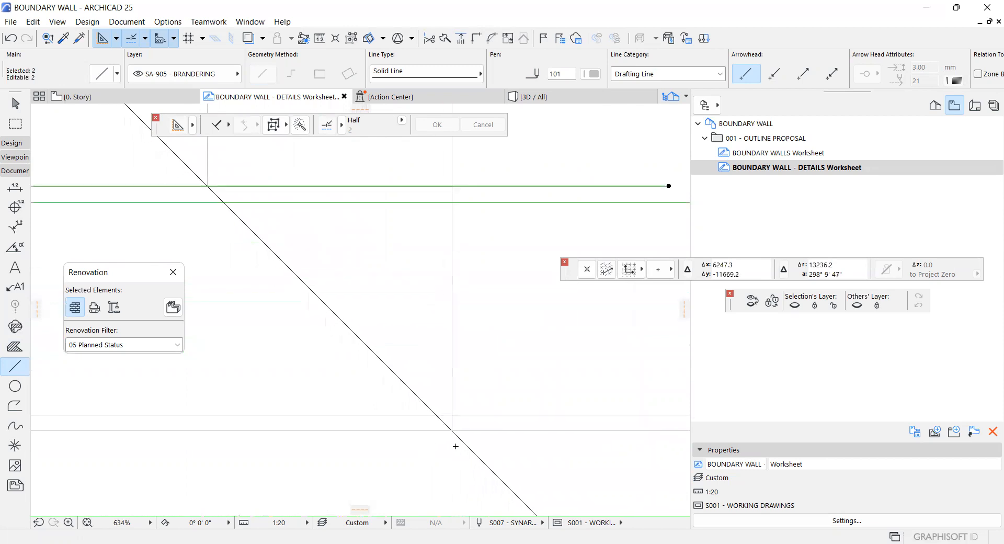
pyautogui.scroll(6, 460, 382)
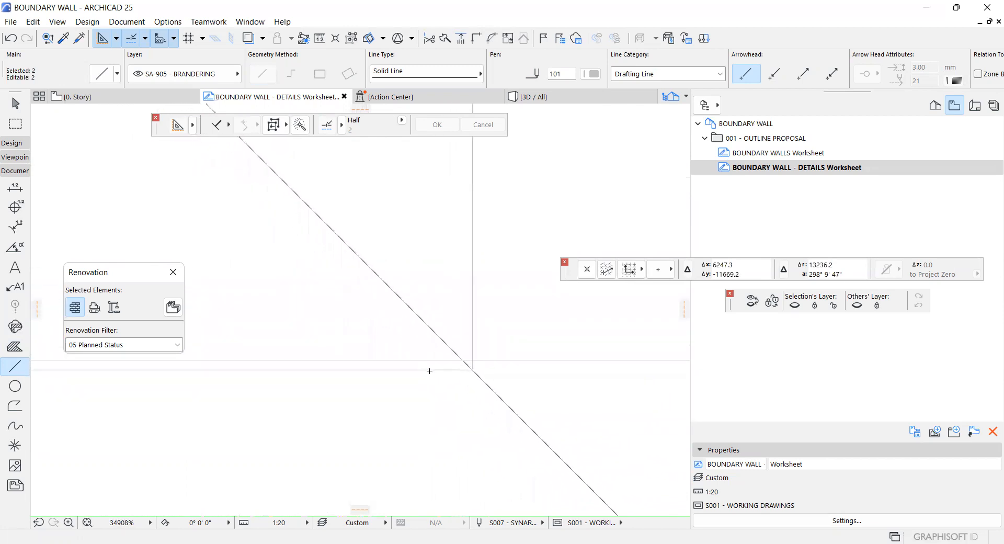
pyautogui.keyDown('shift'); pyautogui.click(424, 360); pyautogui.keyUp('shift')
pyautogui.scroll(-7, 406, 452)
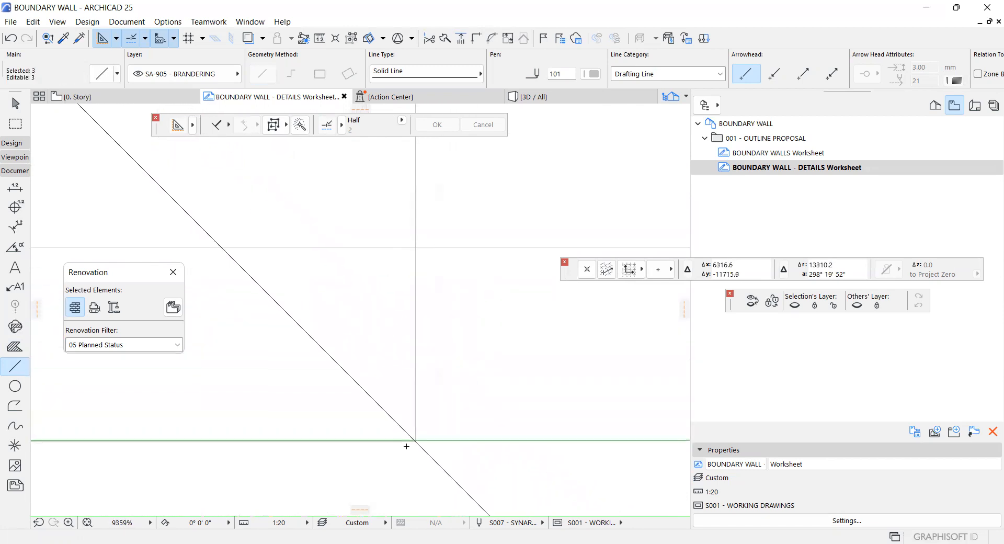
pyautogui.keyDown('shift'); pyautogui.click(367, 361); pyautogui.keyUp('shift')
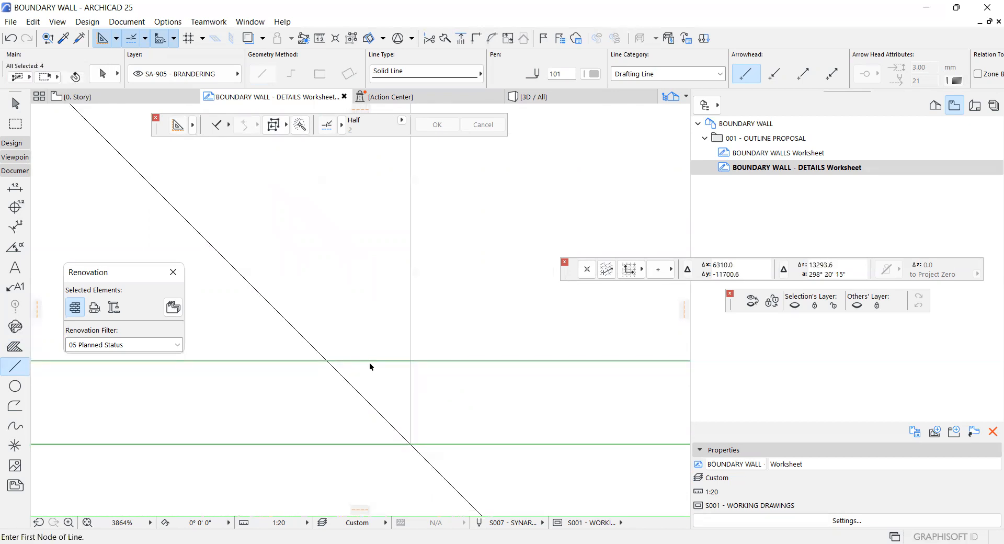
pyautogui.hotkey('ctrl', 'shift', 'm')
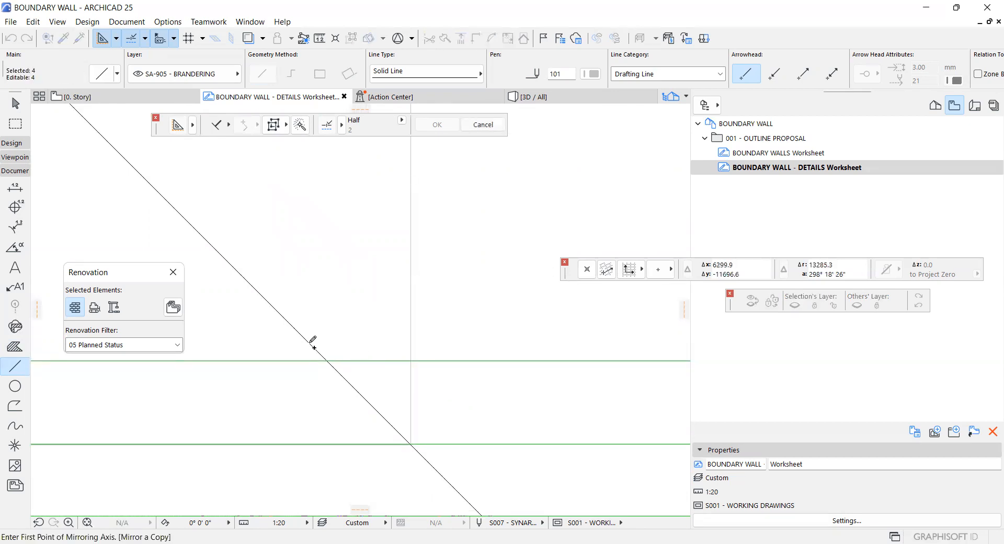
pyautogui.click(312, 348)
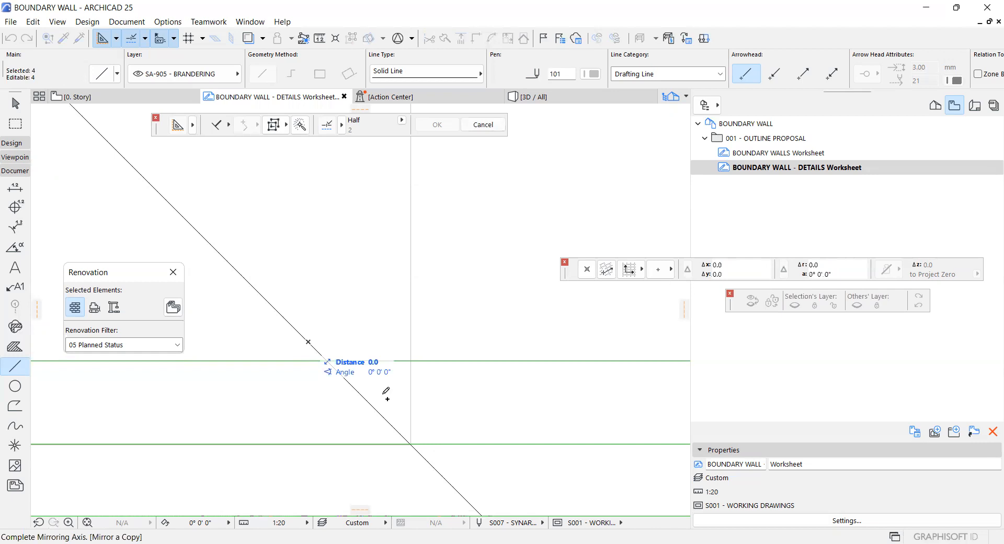
pyautogui.scroll(-5, 387, 399)
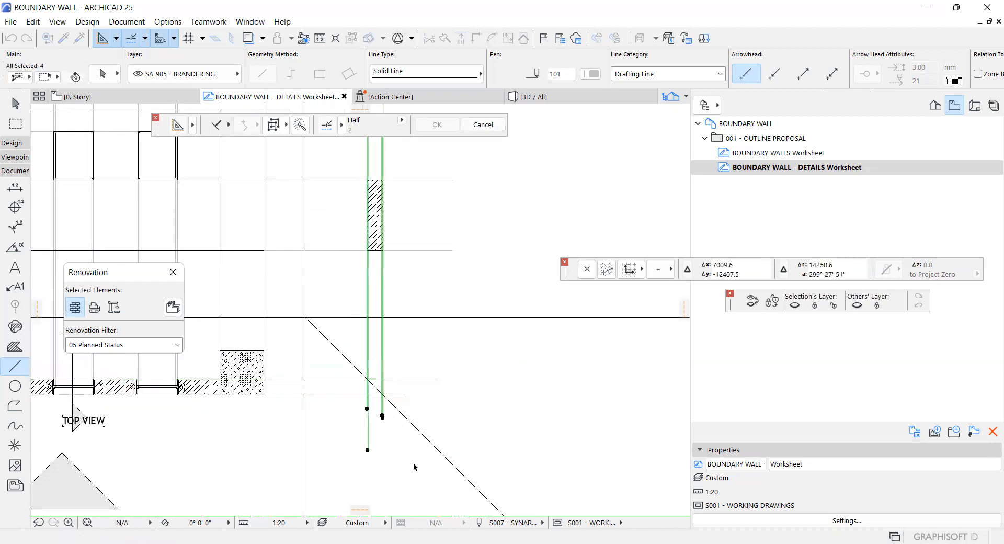
pyautogui.scroll(-4, 406, 477)
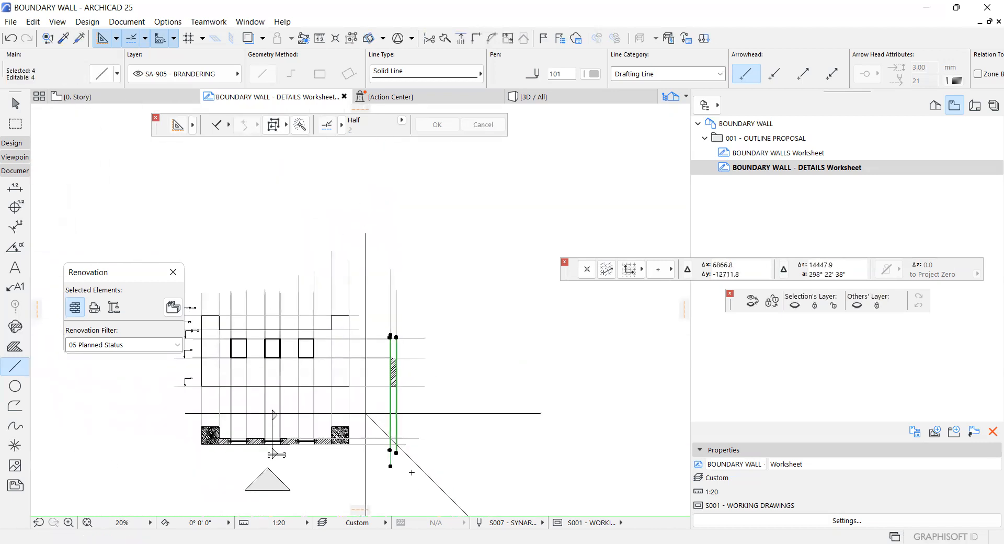
# Delete the diagonal hatch fill from the section rectangle between the vertical projection lines
pyautogui.scroll(10, 397, 369)
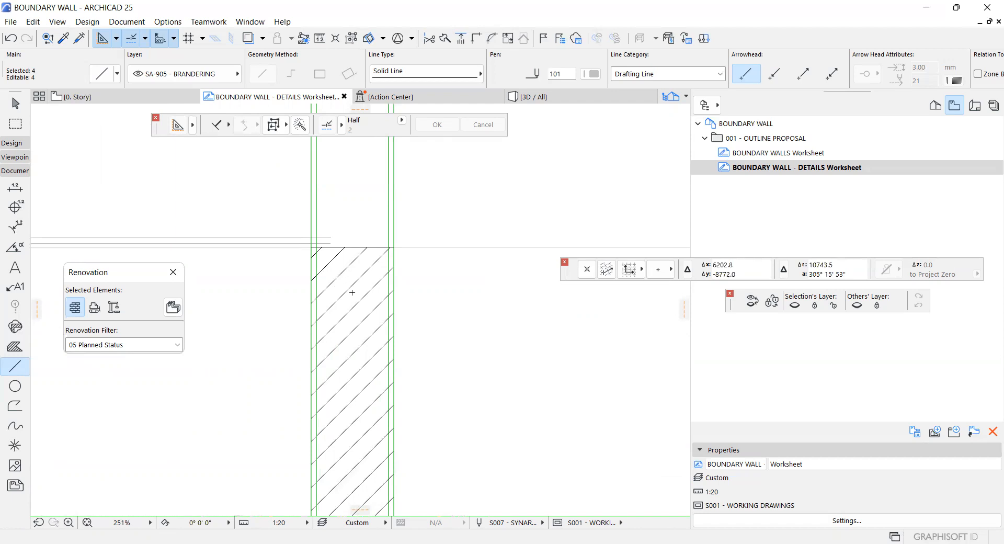
pyautogui.scroll(-3, 352, 292)
pyautogui.keyDown('shift'); pyautogui.click(354, 294); pyautogui.keyUp('shift')
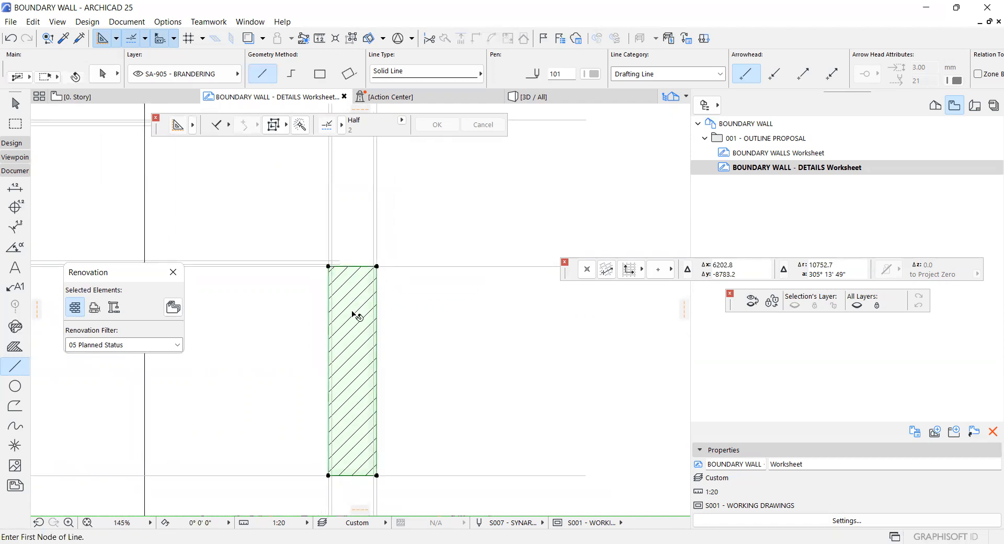
pyautogui.scroll(-2, 358, 316)
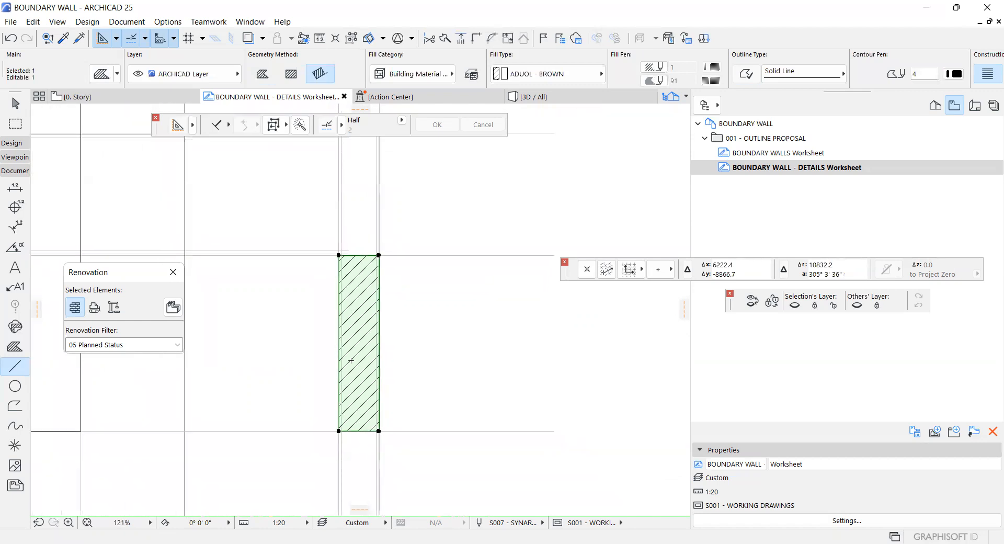
pyautogui.scroll(3, 350, 377)
pyautogui.scroll(-2, 345, 398)
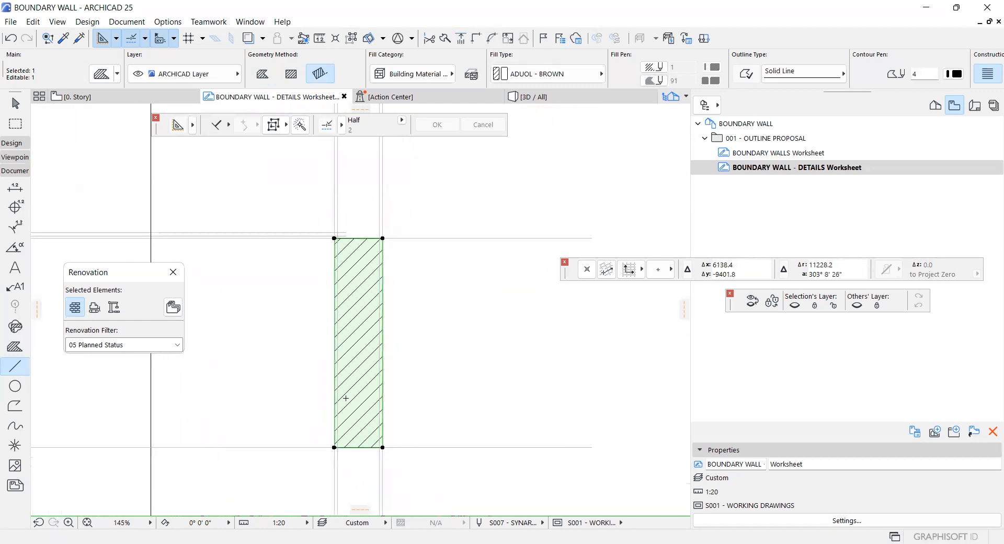
pyautogui.press('Delete')
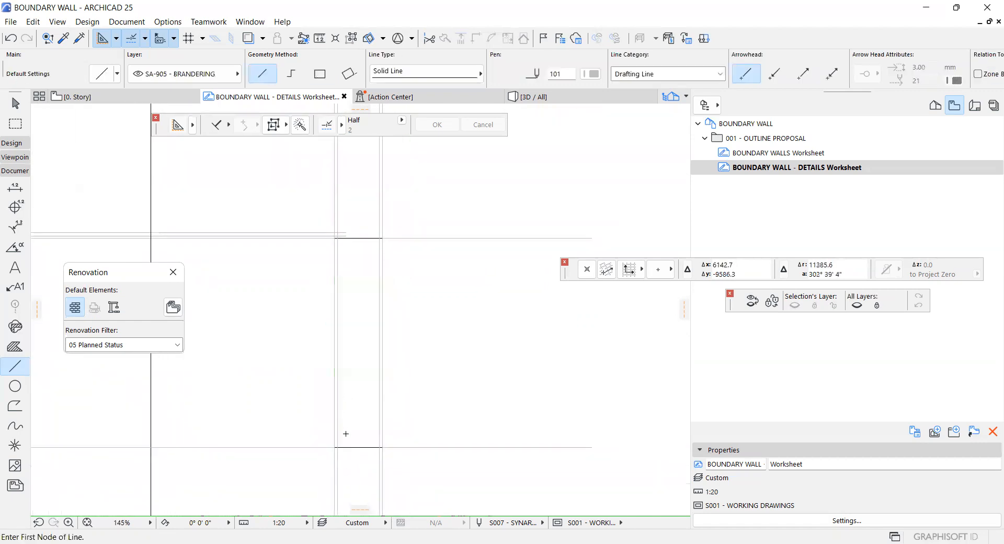
pyautogui.scroll(4, 343, 449)
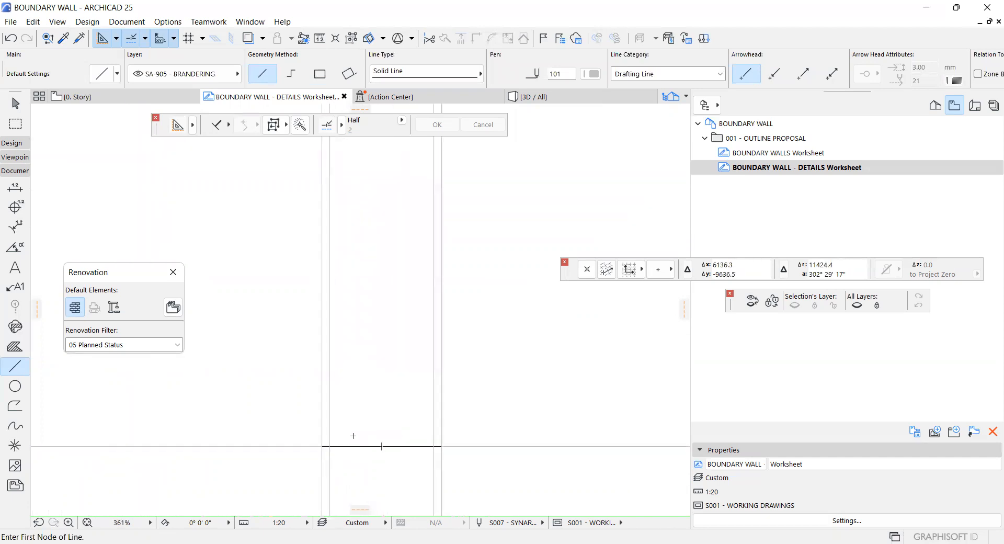
pyautogui.scroll(-3, 356, 438)
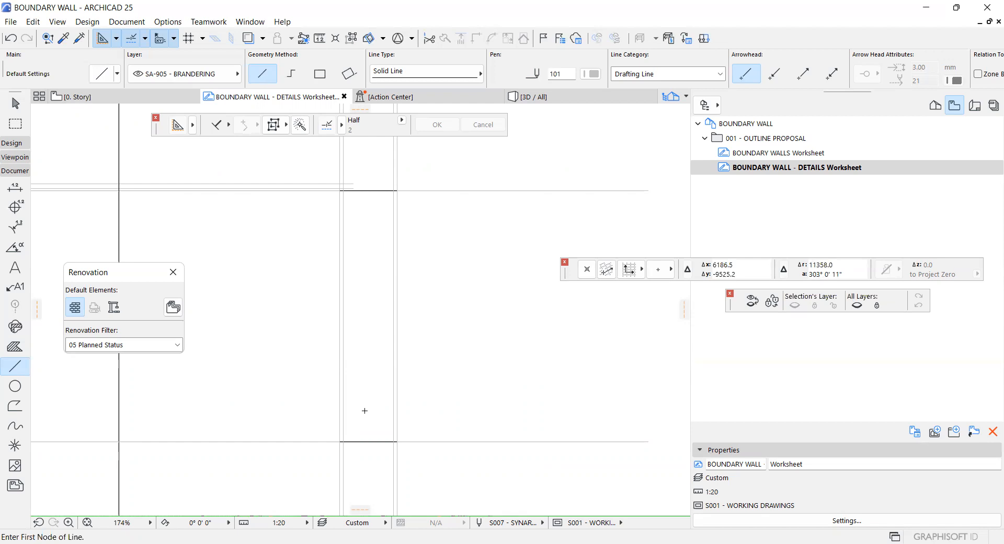
# Draw a thin rectangular fill along the section's base line, spanning between the two inner vertical projection lines
pyautogui.click(15, 346)
pyautogui.scroll(1, 377, 447)
pyautogui.scroll(5, 303, 414)
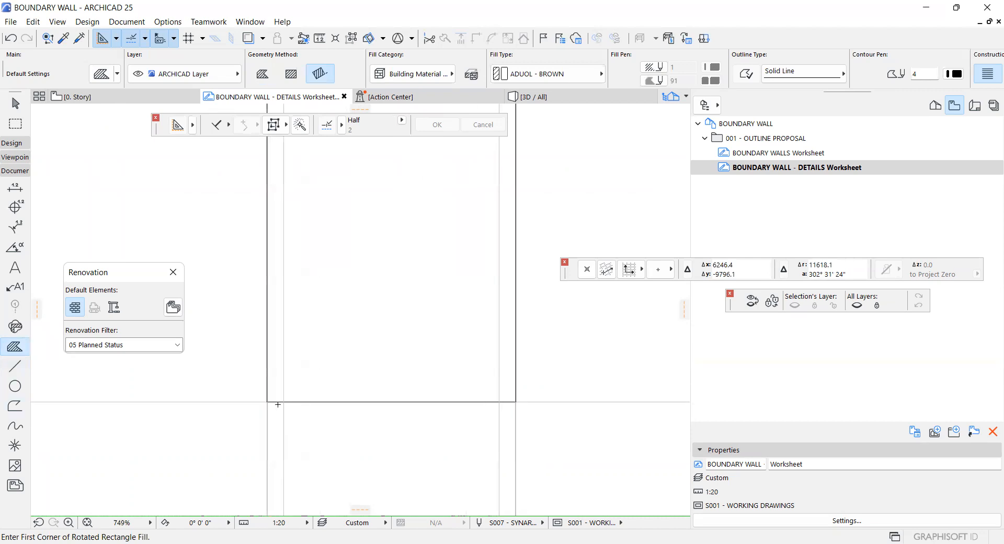
pyautogui.scroll(2, 267, 399)
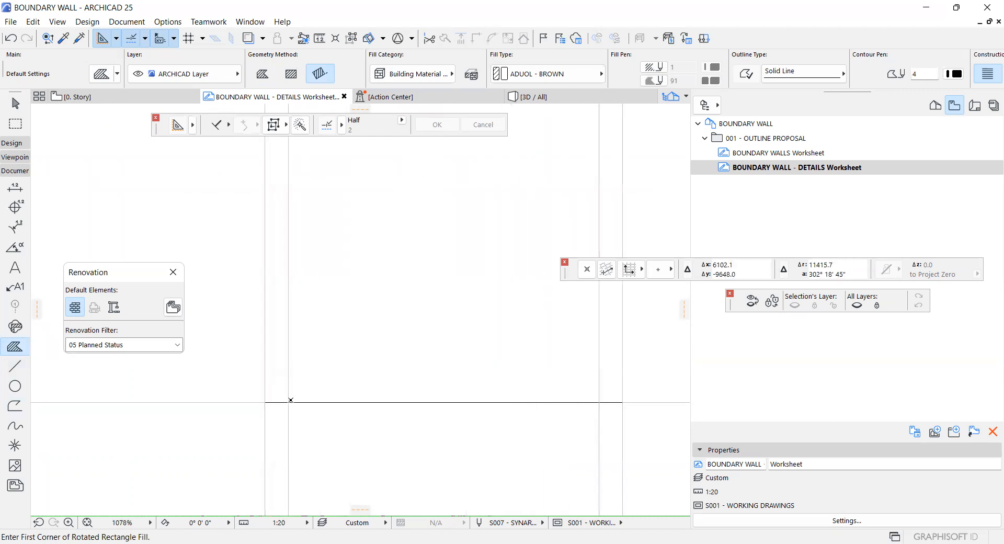
pyautogui.click(290, 400)
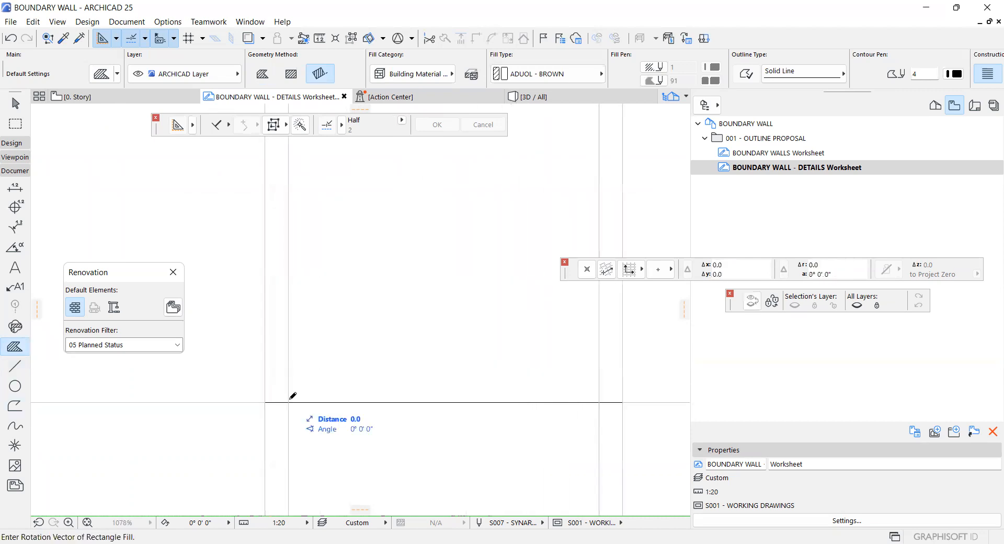
pyautogui.click(600, 394)
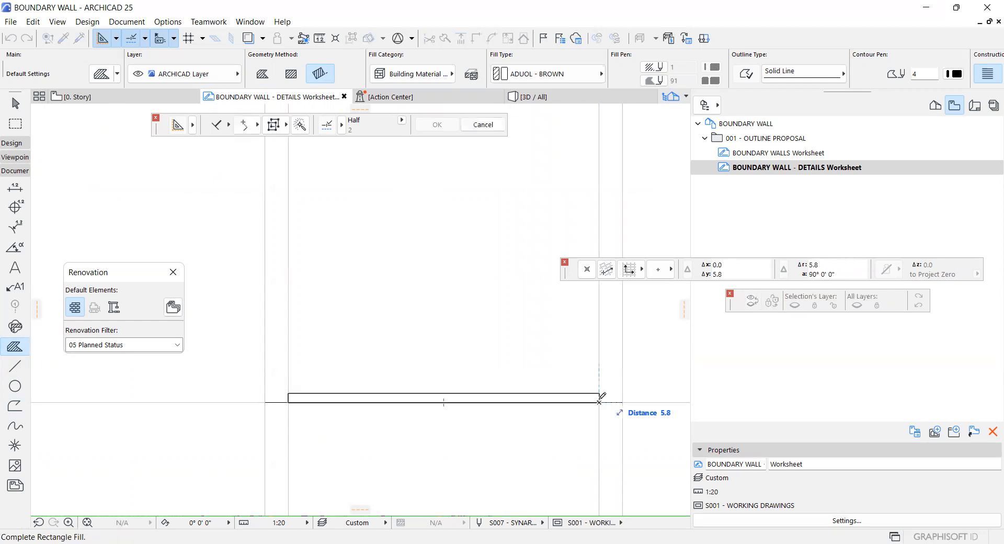
pyautogui.click(600, 401)
# Change the thin base fill's building material to SEME - DPC
pyautogui.hotkey('ctrl', 'a')
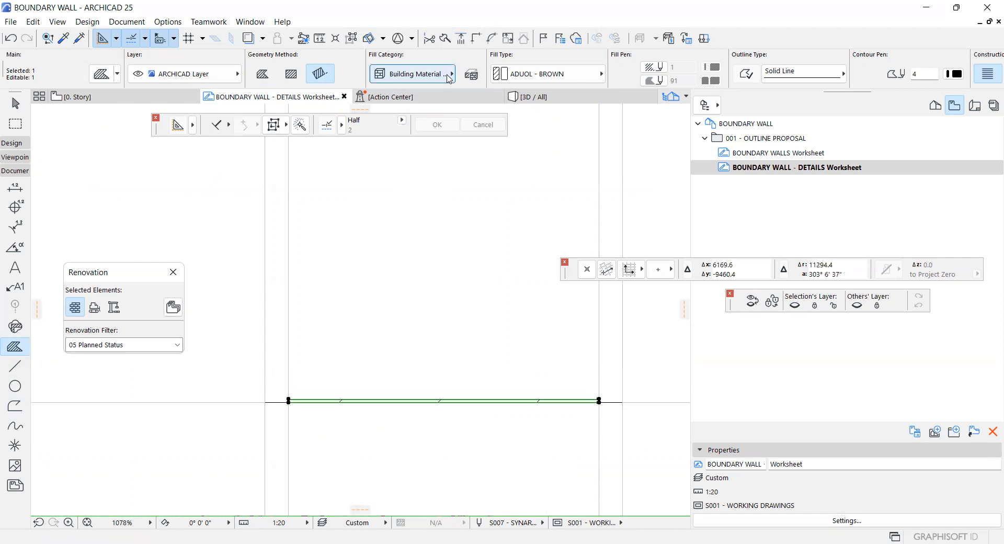
pyautogui.click(549, 77)
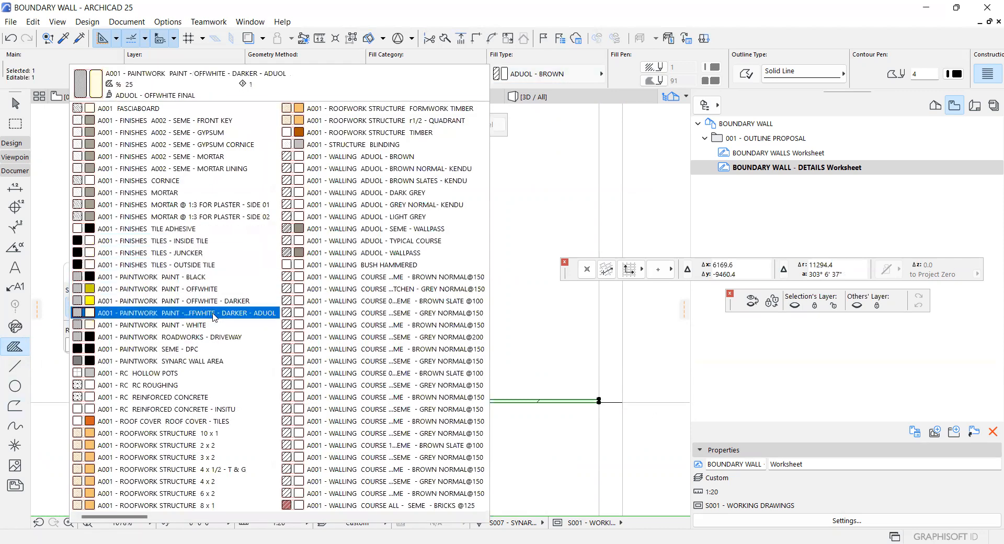
pyautogui.click(204, 349)
pyautogui.press('Escape')
pyautogui.scroll(-2, 344, 397)
pyautogui.scroll(1, 338, 378)
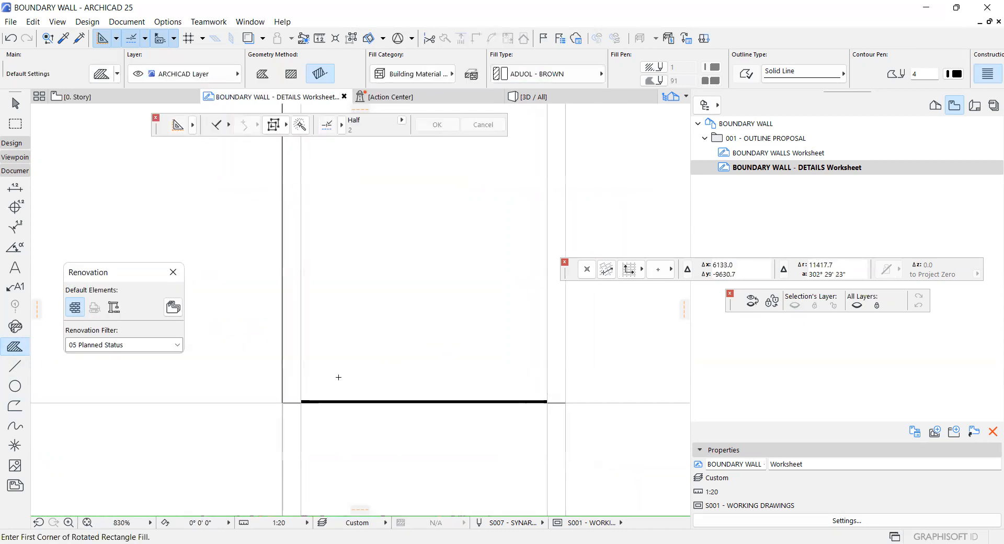
# Draw a horizontal line from the DPC fill's upper left corner to well past the wall's right face, using the projection lines' settings
pyautogui.keyDown('alt'); pyautogui.click(299, 354); pyautogui.keyUp('alt')
pyautogui.scroll(-3, 434, 392)
pyautogui.scroll(2, 358, 391)
pyautogui.scroll(2, 362, 390)
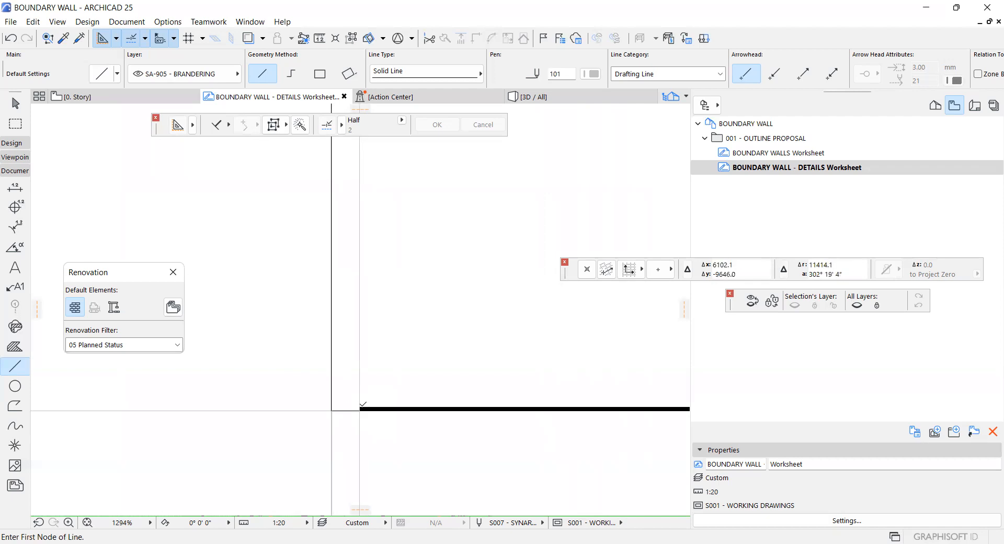
pyautogui.click(360, 408)
pyautogui.scroll(-6, 340, 382)
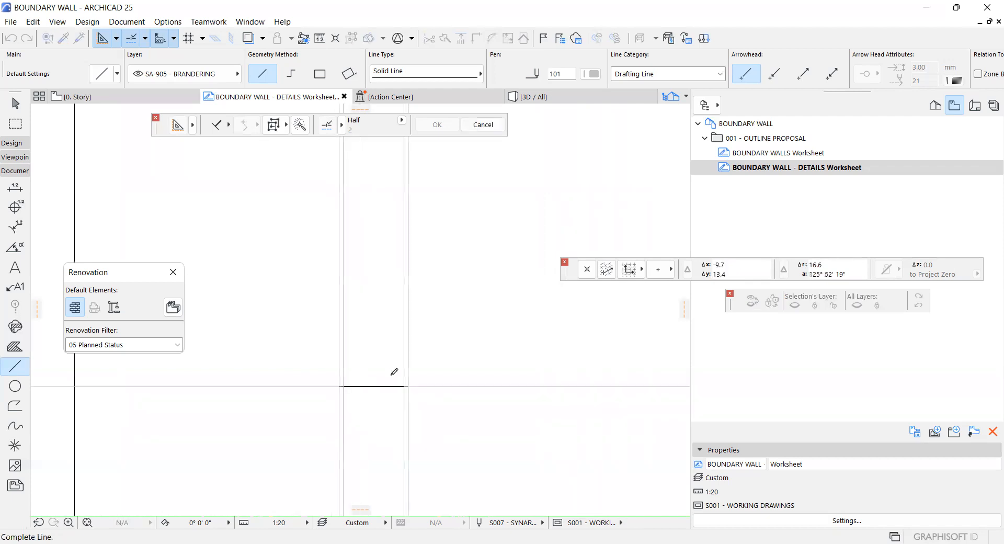
pyautogui.click(547, 386)
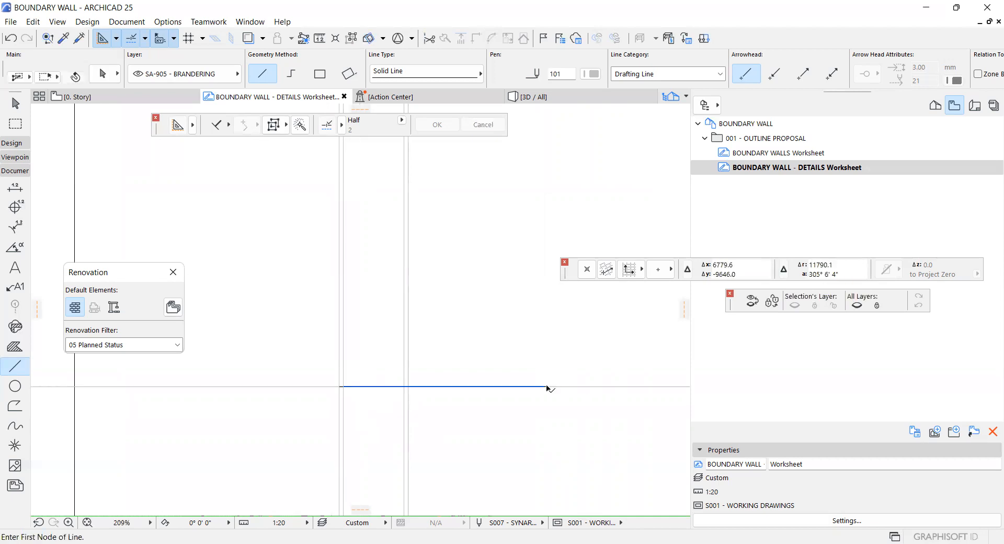
# Copy the horizontal DPC line 200 mm upward, and copy the resulting line another 15 mm upward to form a mortar joint
pyautogui.hotkey('ctrl', 'shift', 'd')
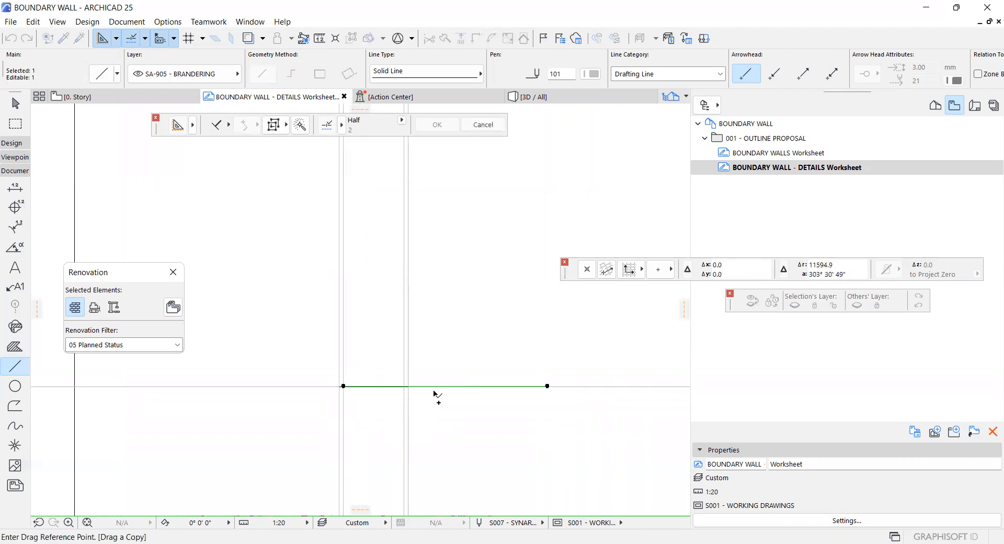
pyautogui.click(434, 386)
pyautogui.write('200')
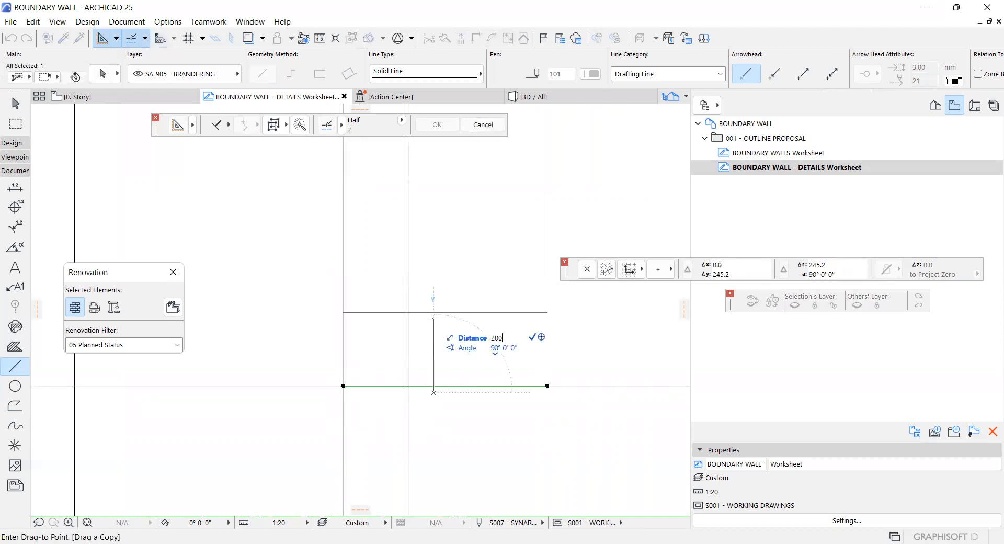
pyautogui.press('Return')
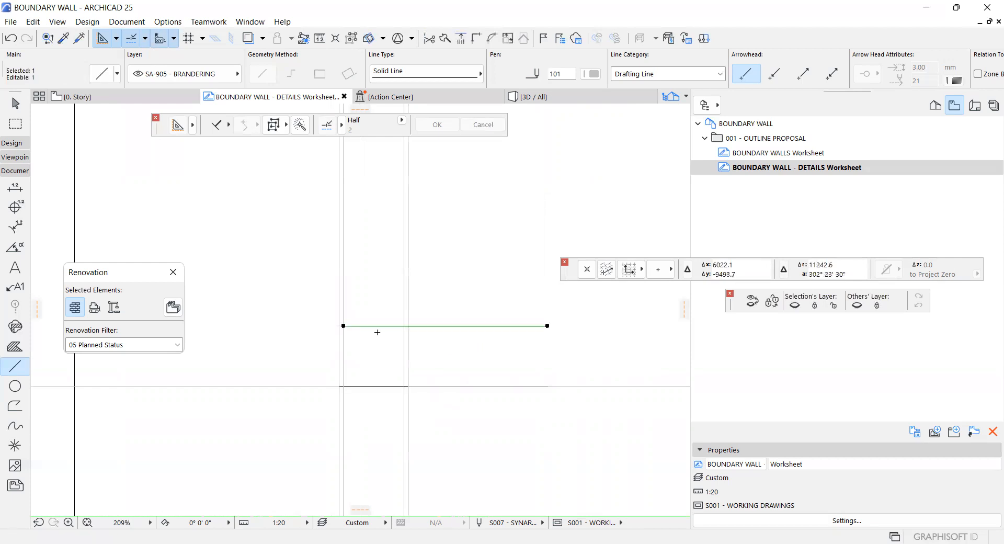
pyautogui.scroll(2, 377, 332)
pyautogui.hotkey('ctrl', 'shift', 'd')
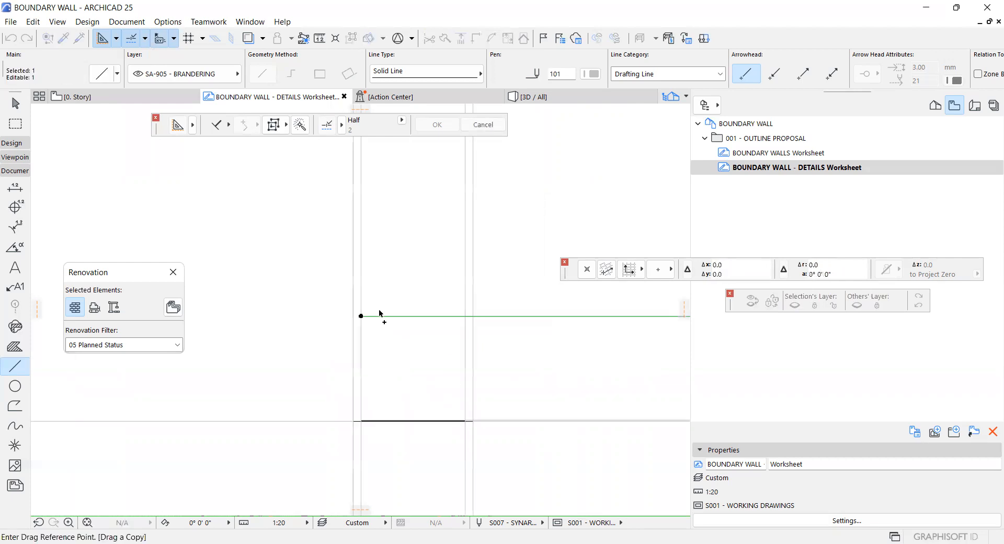
pyautogui.click(380, 316)
pyautogui.write('15')
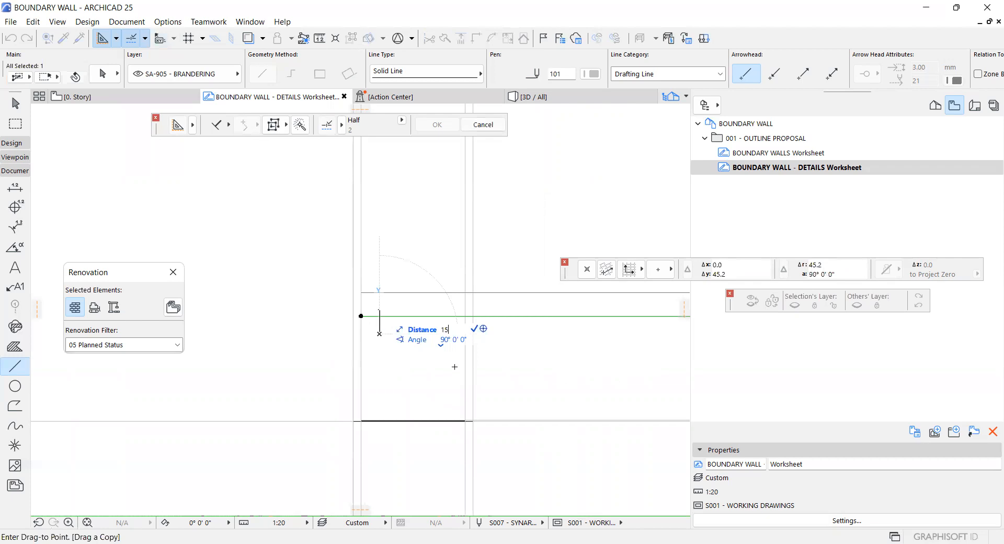
pyautogui.press('Return')
# Extend the DPC line and the joint's upper line to a vertical limit well beyond the wall's left face using Adjust
pyautogui.scroll(-2, 455, 367)
pyautogui.keyDown('shift'); pyautogui.click(560, 396); pyautogui.keyUp('shift')
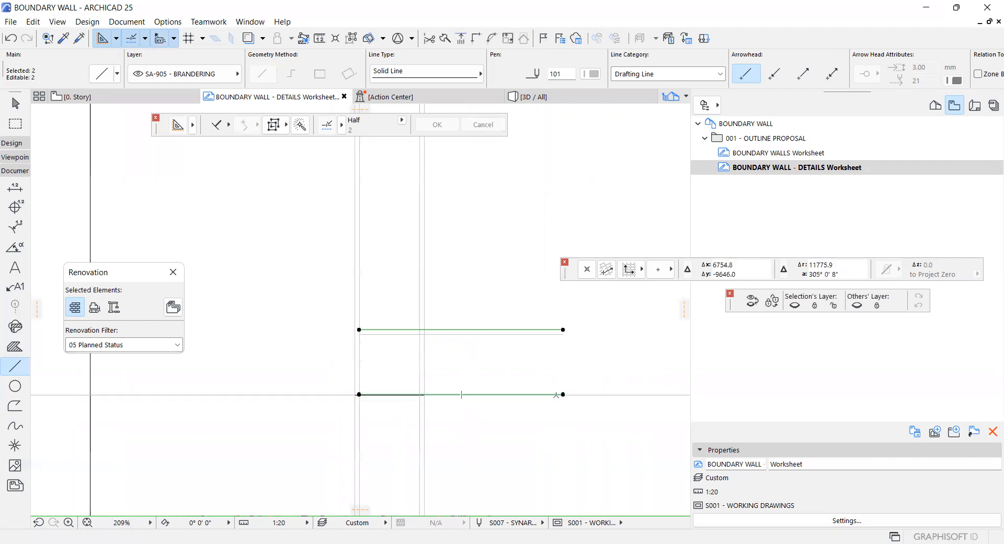
pyautogui.hotkey('ctrl', '-')
pyautogui.scroll(-3, 550, 395)
pyautogui.click(351, 424)
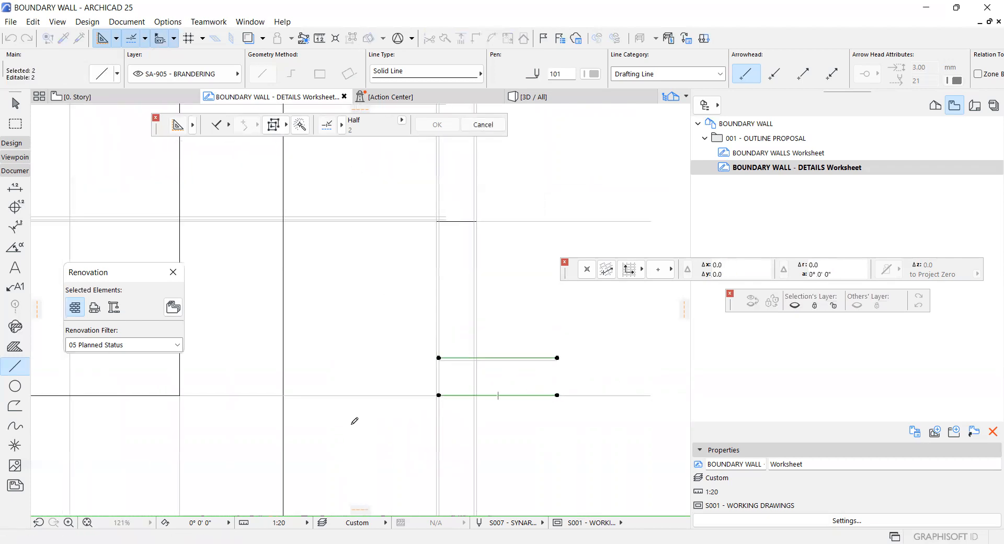
pyautogui.click(342, 315)
pyautogui.scroll(5, 460, 381)
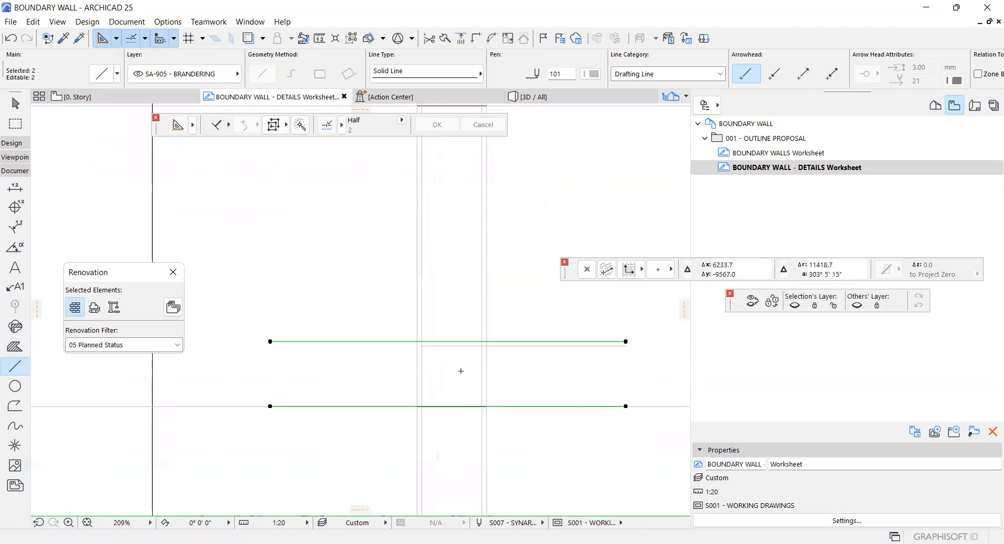
# Adjust the joint's lower line together with the other two lines to a shared vertical limit left of the wall
pyautogui.scroll(-2, 335, 345)
pyautogui.scroll(2, 384, 339)
pyautogui.keyDown('shift'); pyautogui.click(382, 334); pyautogui.keyUp('shift')
pyautogui.scroll(-2, 395, 340)
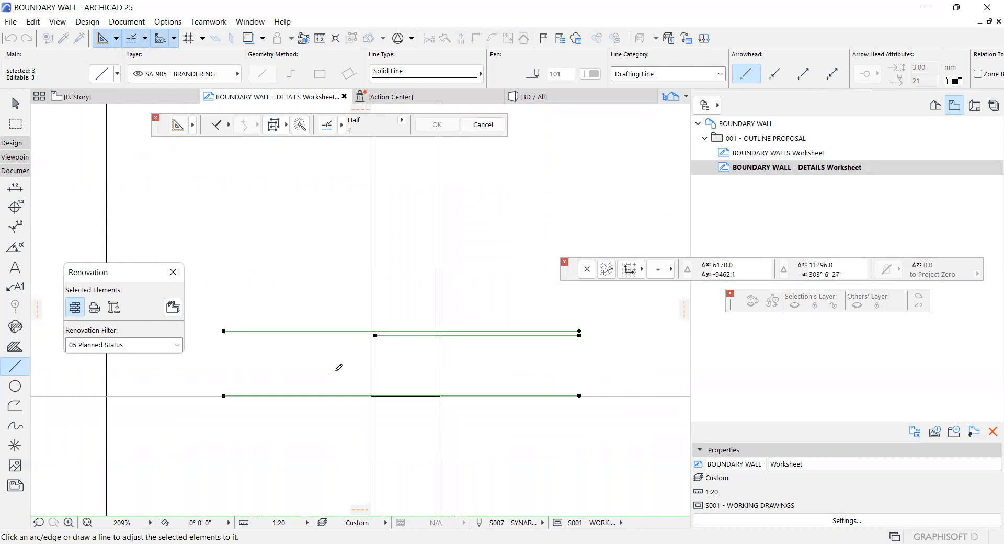
pyautogui.click(236, 424)
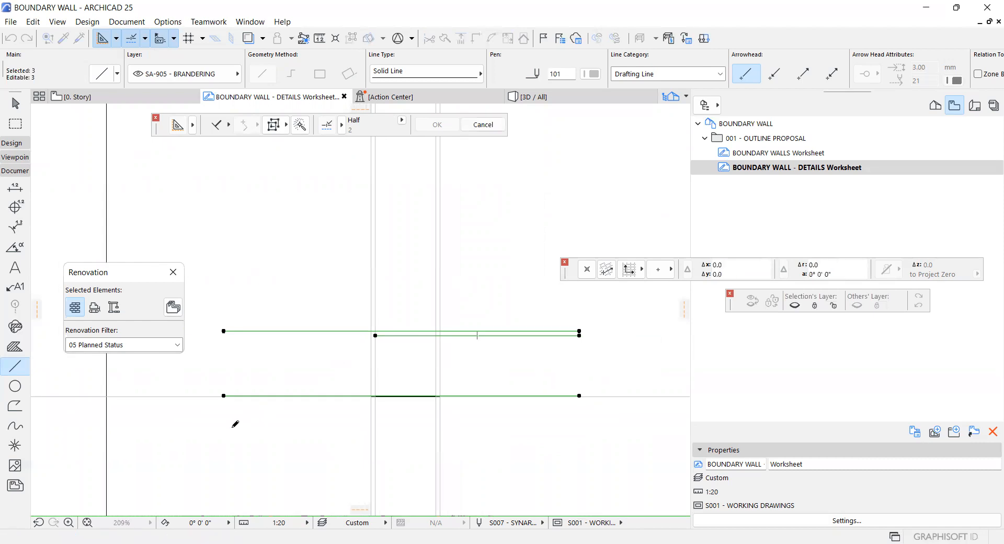
pyautogui.click(232, 291)
pyautogui.press('Escape')
# Multiply the pair of mortar joint lines upward at 215 mm spacing, past the section's upper horizontal line
pyautogui.keyDown('shift'); pyautogui.moveTo(229, 310); pyautogui.dragTo(275, 349); pyautogui.keyUp('shift')
pyautogui.scroll(-3, 291, 369)
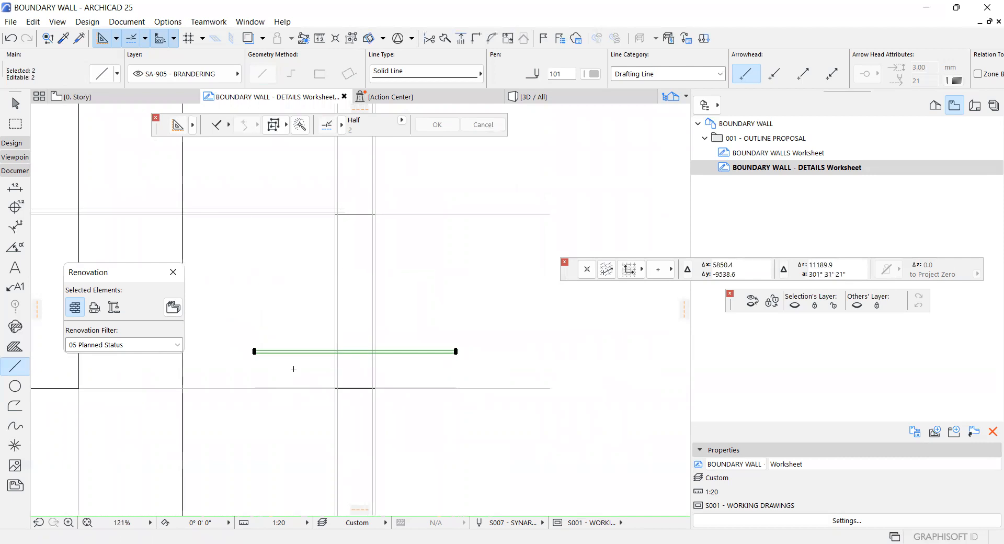
pyautogui.hotkey('ctrl', 'u')
pyautogui.hotkey('ctrl', 'a')
pyautogui.write('21')
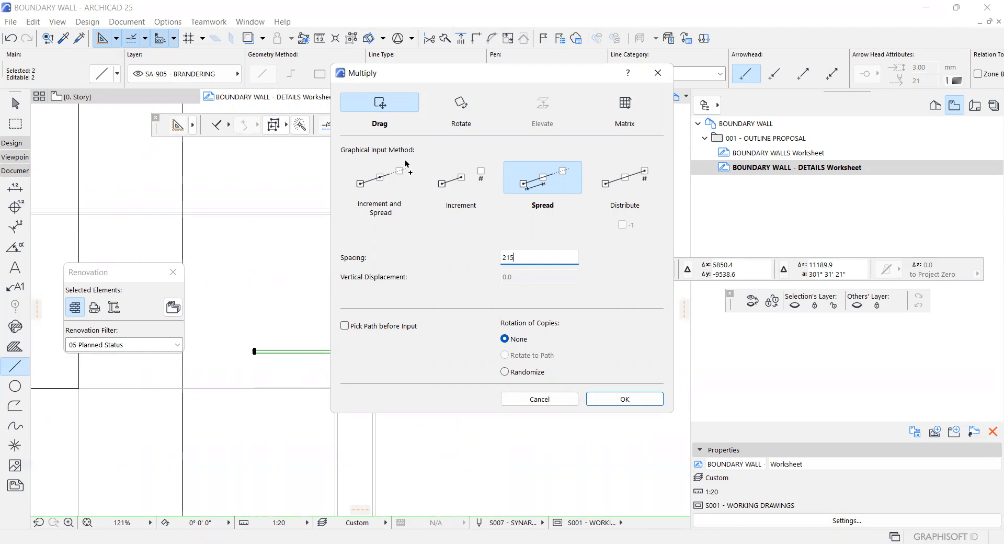
pyautogui.write('5')
pyautogui.press('Return')
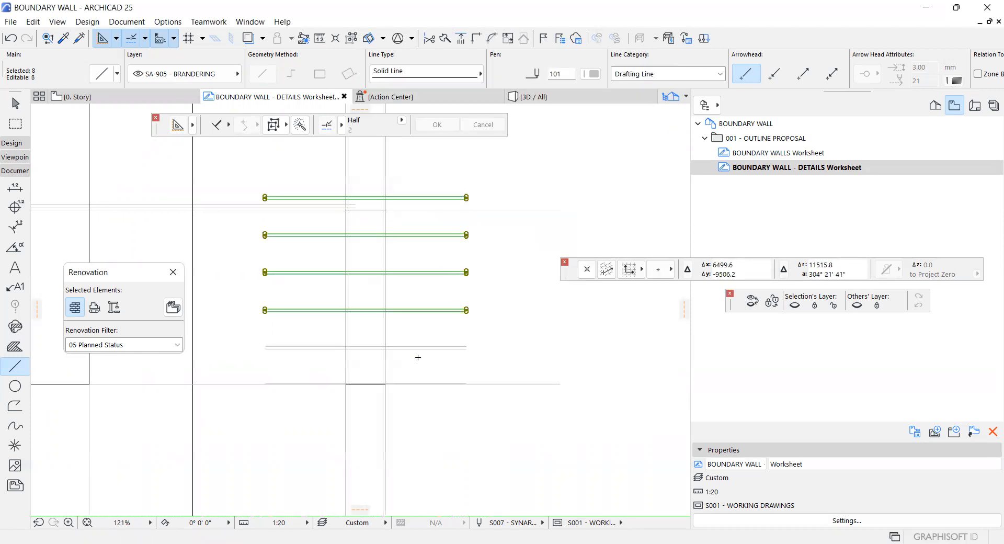
pyautogui.press('Escape')
pyautogui.scroll(-5, 421, 347)
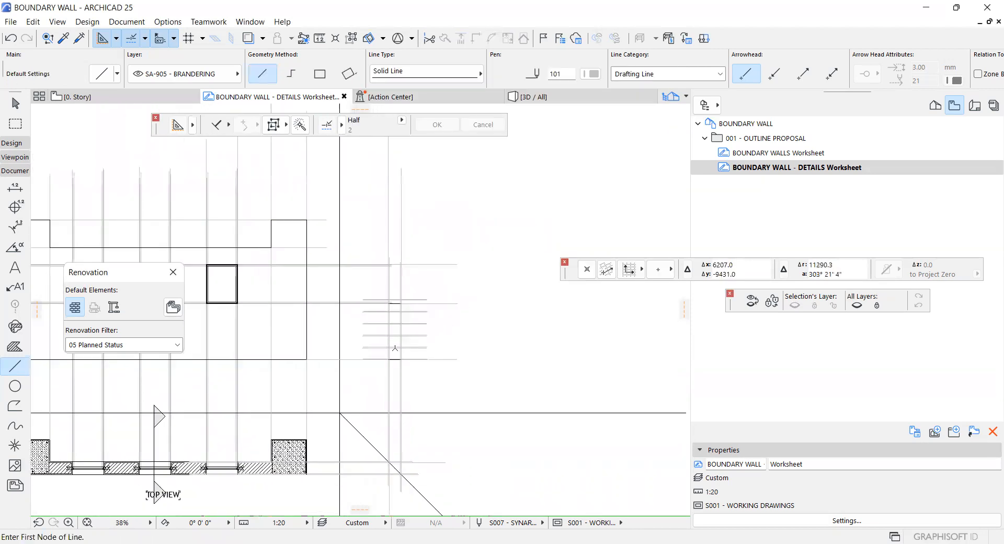
pyautogui.scroll(4, 127, 438)
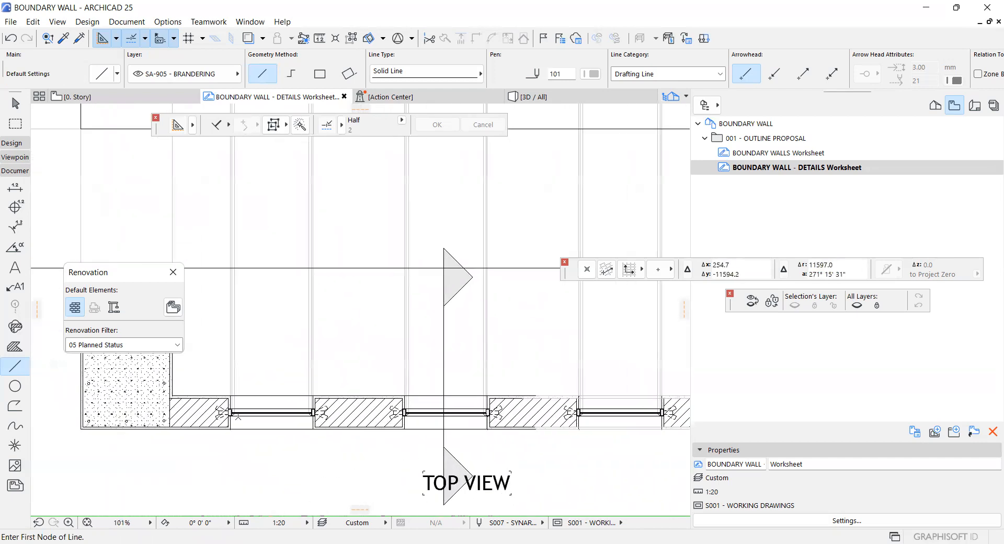
pyautogui.keyDown('alt'); pyautogui.click(351, 413); pyautogui.keyUp('alt')
pyautogui.scroll(-7, 351, 413)
pyautogui.scroll(7, 497, 346)
pyautogui.scroll(12, 374, 362)
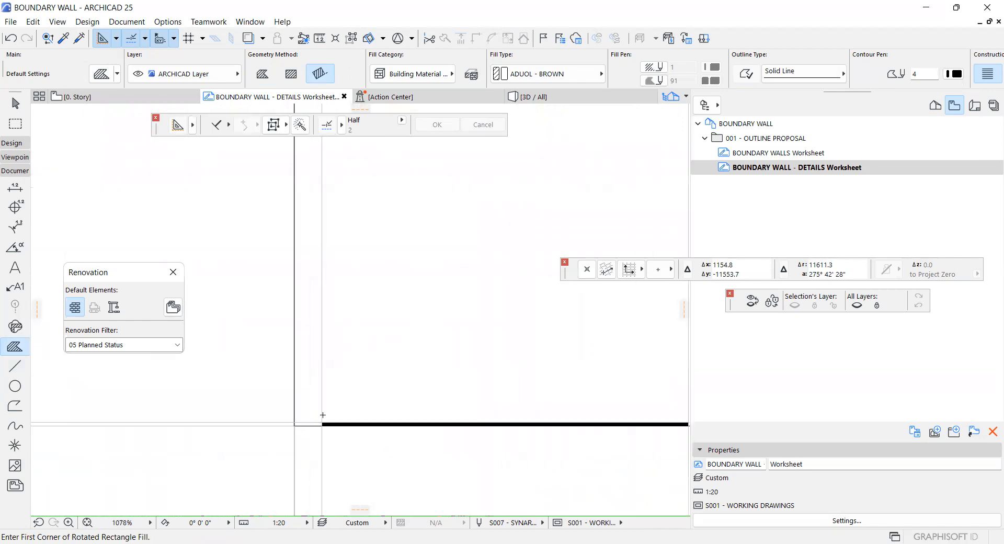
pyautogui.click(324, 422)
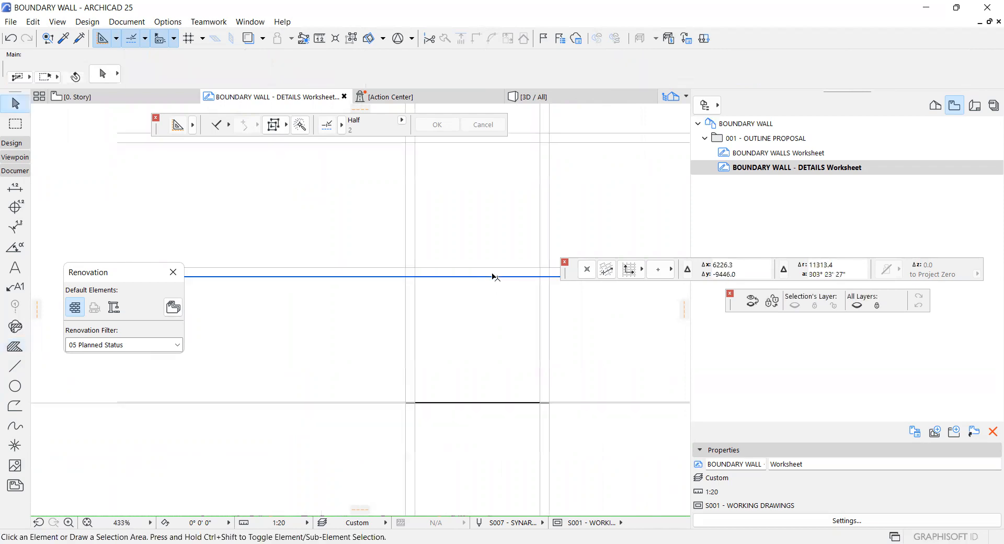
# Select all five pairs of mortar joint lines in the section and move them 15 mm upward
pyautogui.click(425, 285)
pyautogui.scroll(-2, 423, 362)
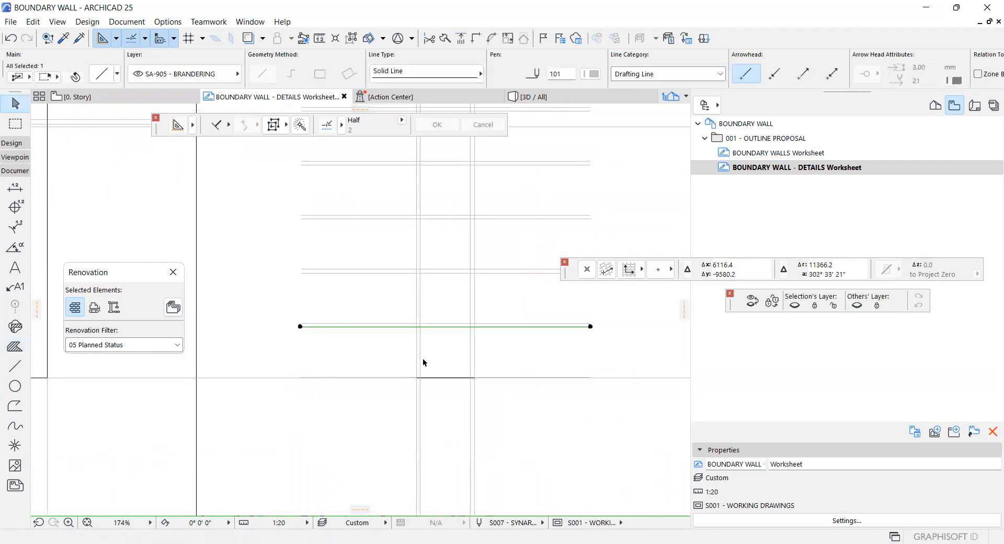
pyautogui.keyDown('shift'); pyautogui.click(444, 323); pyautogui.keyUp('shift')
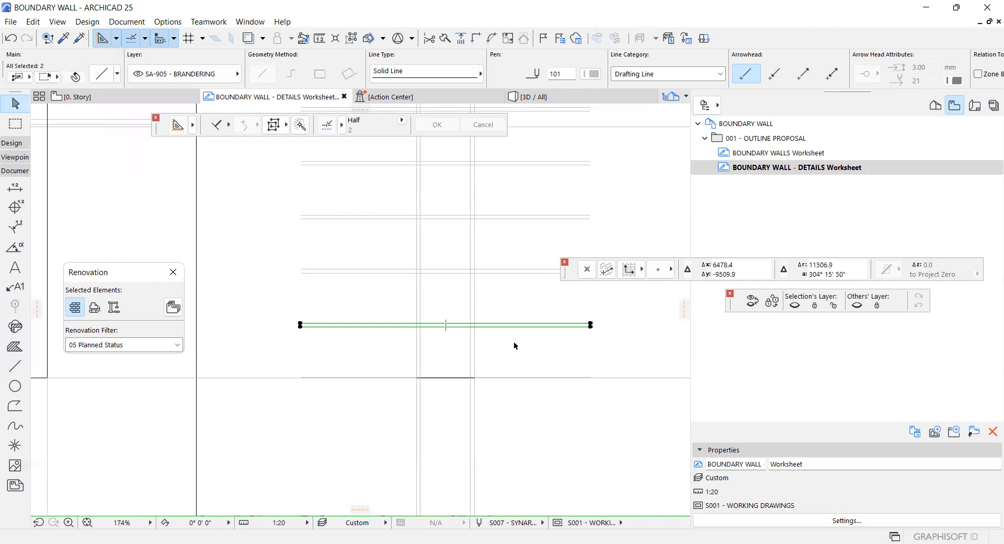
pyautogui.click(390, 340)
pyautogui.scroll(-3, 390, 340)
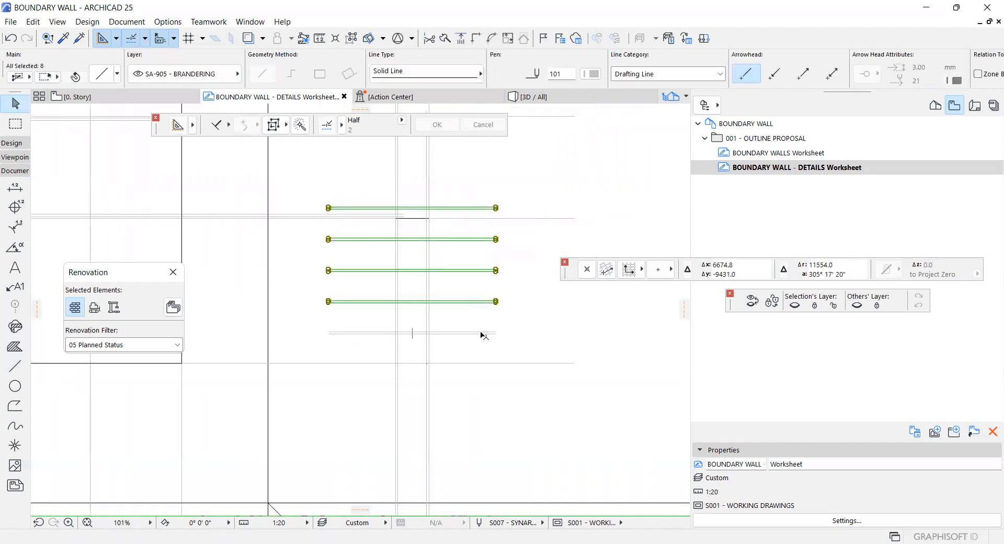
pyautogui.scroll(3, 481, 331)
pyautogui.keyDown('shift'); pyautogui.moveTo(482, 322); pyautogui.dragTo(498, 341); pyautogui.keyUp('shift')
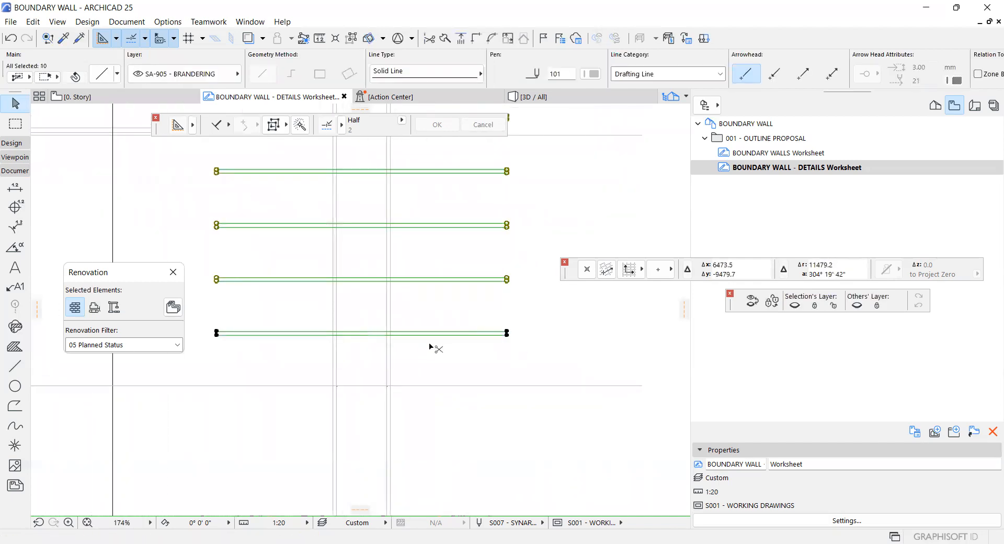
pyautogui.scroll(7, 364, 392)
pyautogui.hotkey('ctrl', 'd')
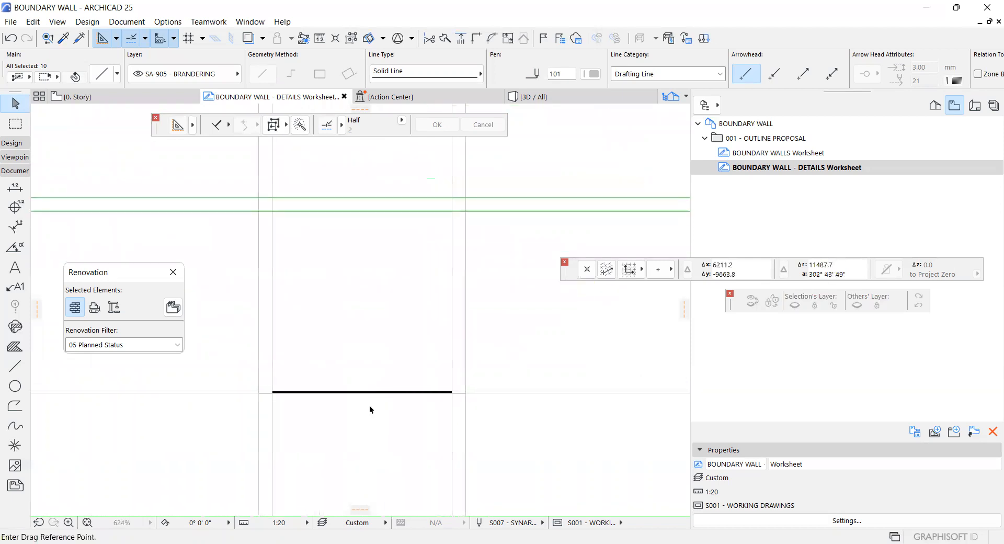
pyautogui.click(368, 380)
pyautogui.write('15')
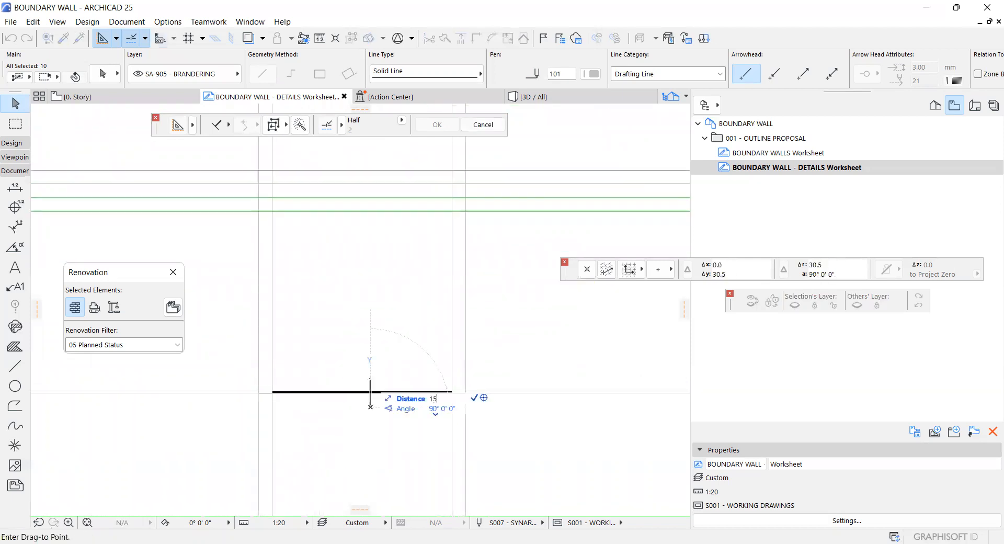
pyautogui.press('Return')
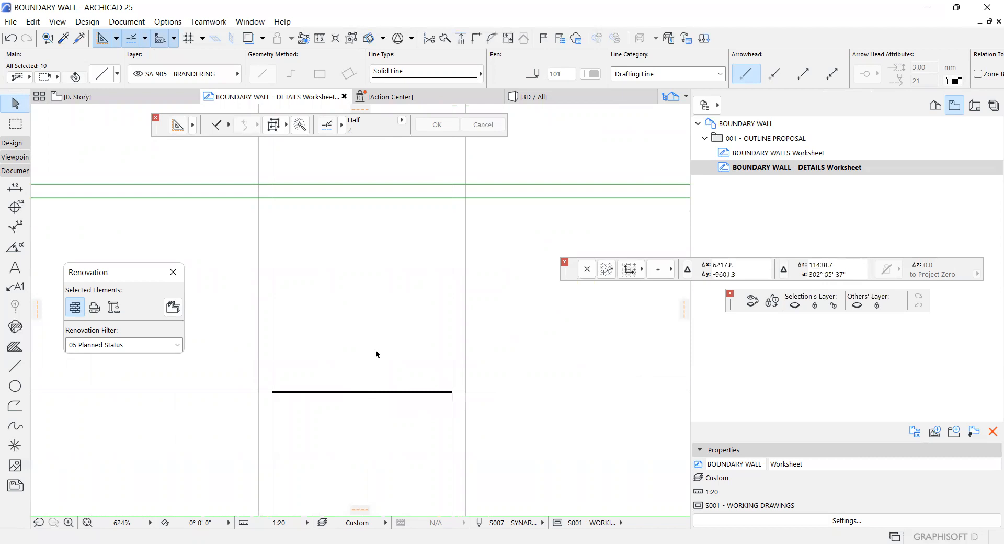
pyautogui.press('Escape')
pyautogui.scroll(-2, 376, 342)
pyautogui.moveTo(367, 220); pyautogui.dragTo(394, 278)
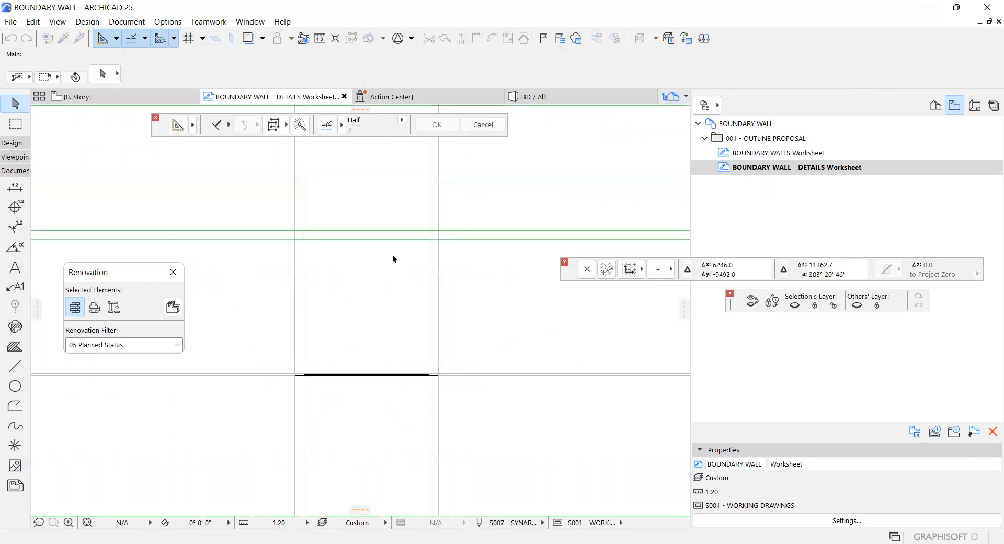
pyautogui.hotkey('ctrl', 'd')
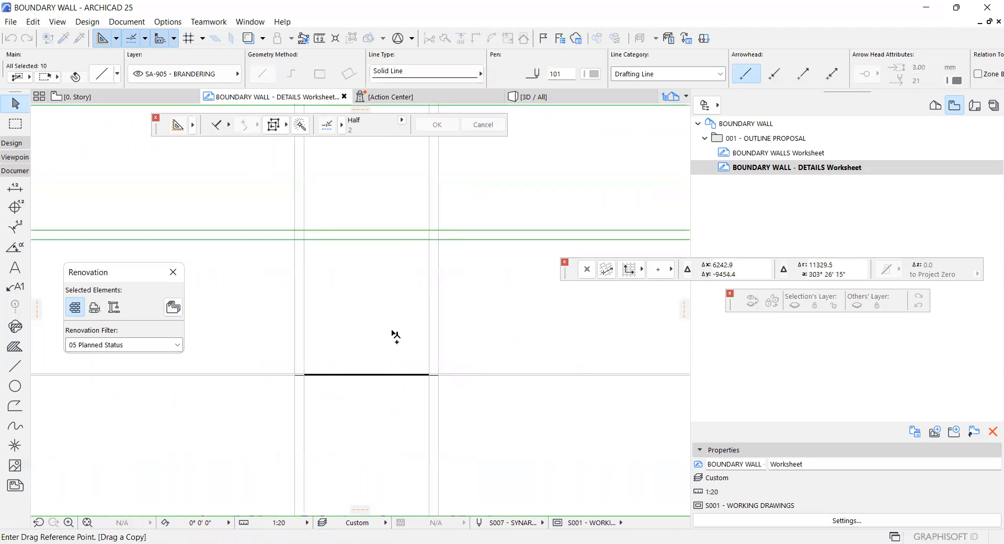
pyautogui.press('Escape')
pyautogui.press('Escape')
# Copy the lowest pair of mortar joint lines 215 mm downward, just above the DPC line
pyautogui.moveTo(376, 219); pyautogui.dragTo(399, 284)
pyautogui.hotkey('ctrl', 'd')
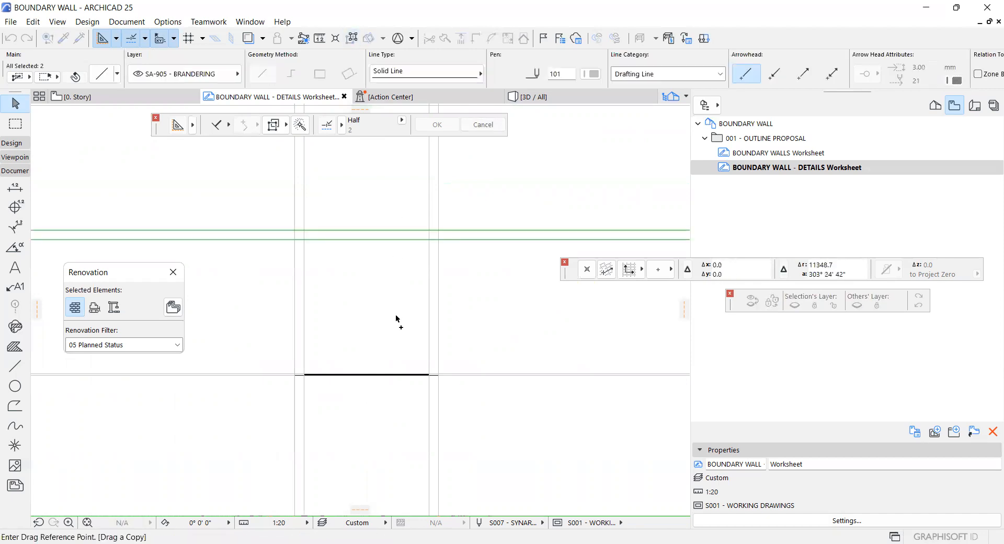
pyautogui.click(396, 267)
pyautogui.write('215')
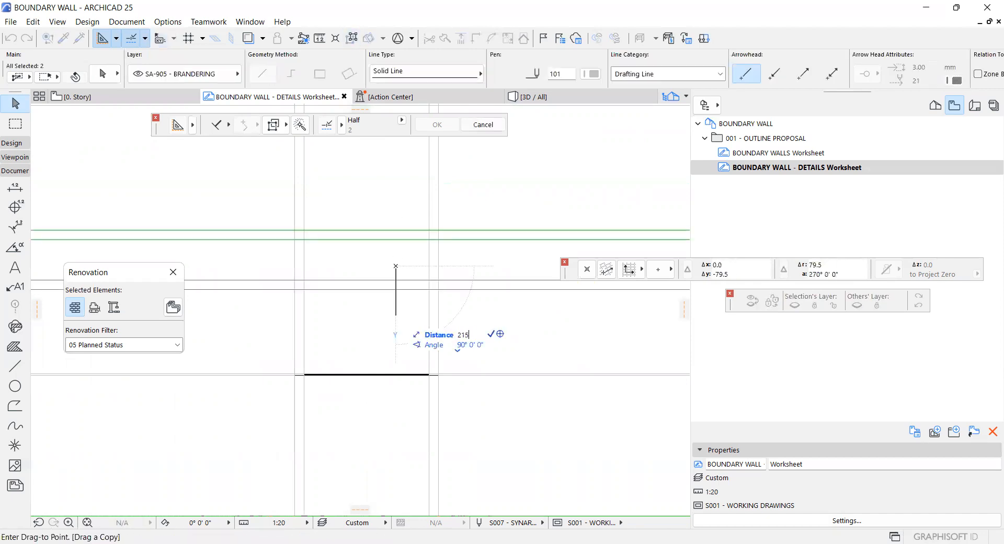
pyautogui.press('Return')
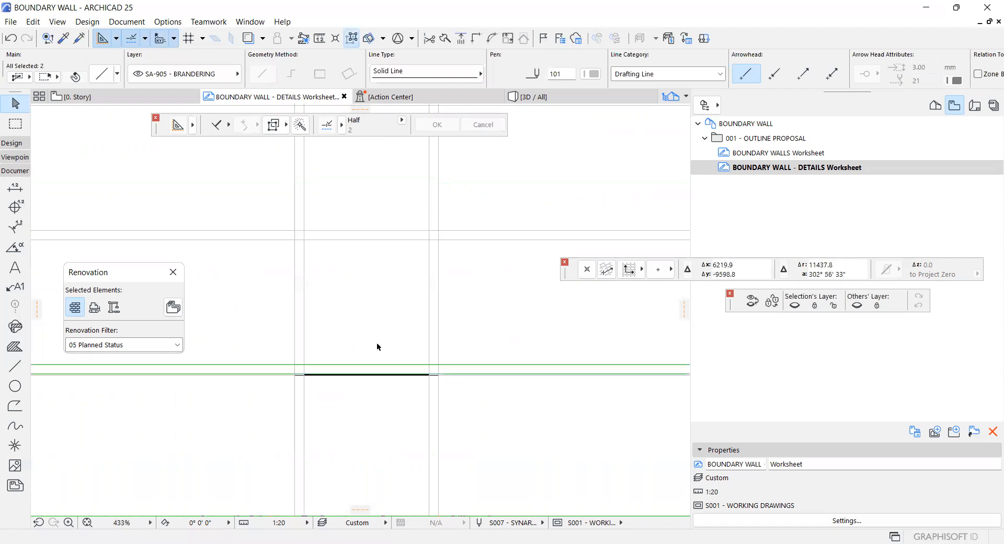
pyautogui.press('Escape')
# Pick up the MORTAR fill settings from the top view and fill the bed joint above the DPC between the inner wall lines
pyautogui.scroll(-8, 382, 329)
pyautogui.scroll(-1, 355, 381)
pyautogui.scroll(10, 231, 426)
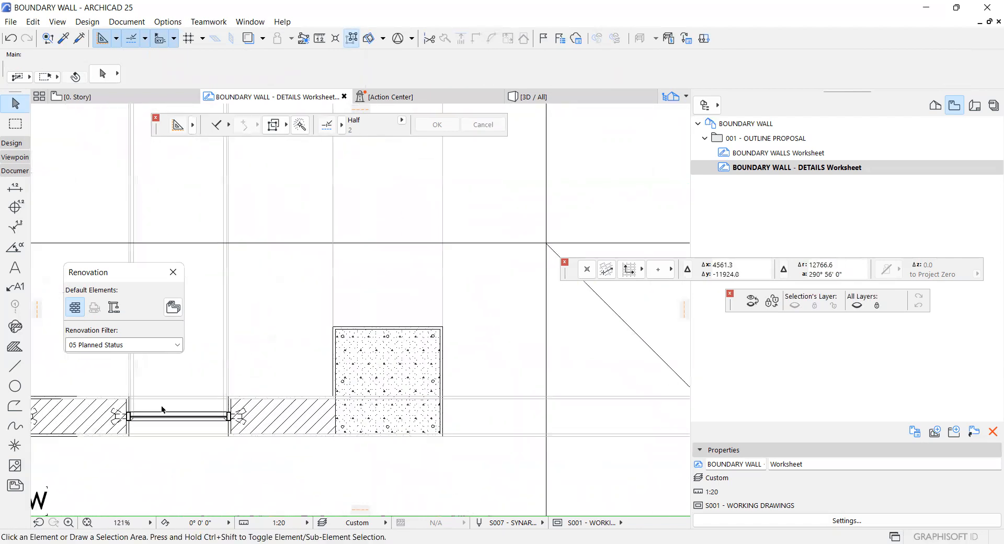
pyautogui.scroll(-3, 307, 406)
pyautogui.scroll(2, 139, 418)
pyautogui.scroll(9, 139, 419)
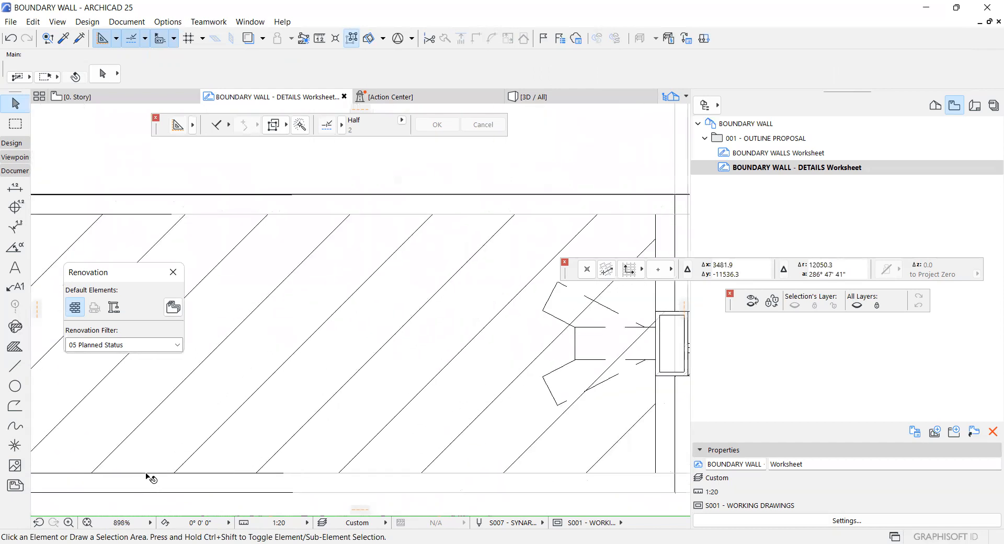
pyautogui.keyDown('alt'); pyautogui.click(167, 479); pyautogui.keyUp('alt')
pyautogui.scroll(-19, 167, 479)
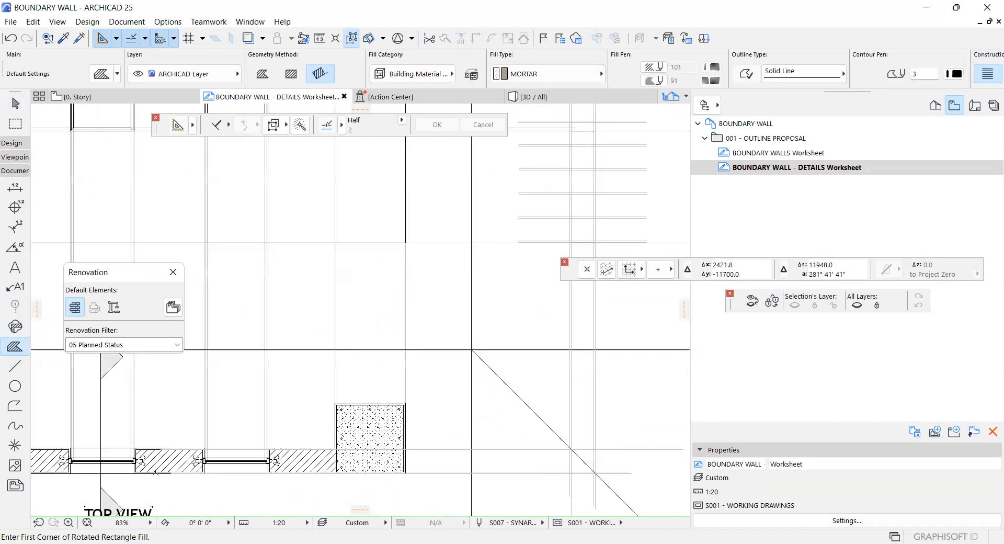
pyautogui.scroll(19, 150, 480)
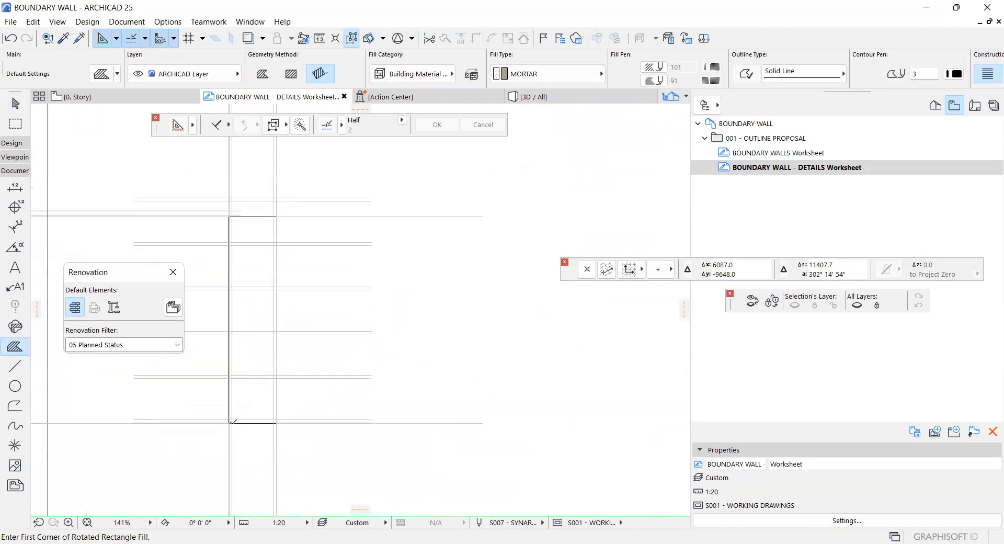
pyautogui.scroll(1, 236, 414)
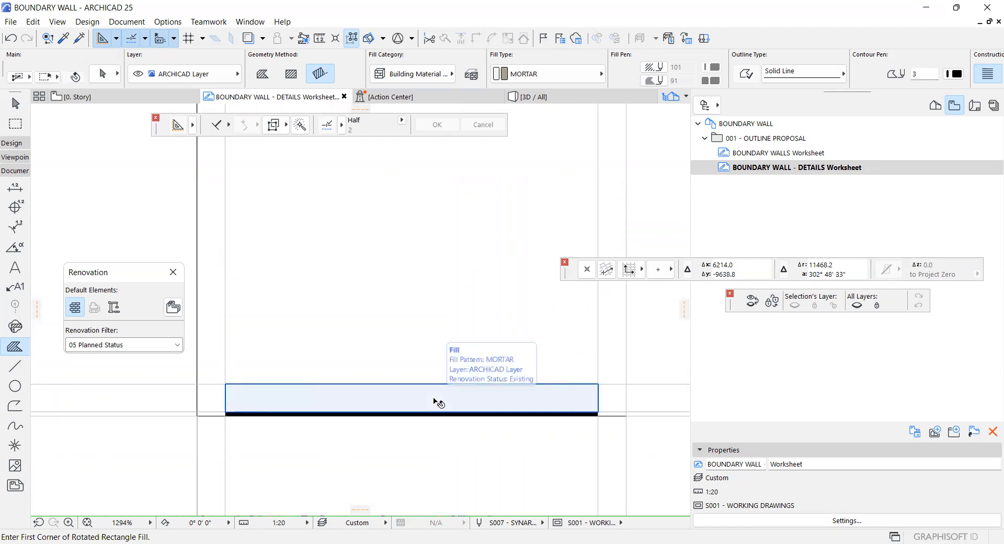
pyautogui.keyDown('shift'); pyautogui.click(439, 403); pyautogui.keyUp('shift')
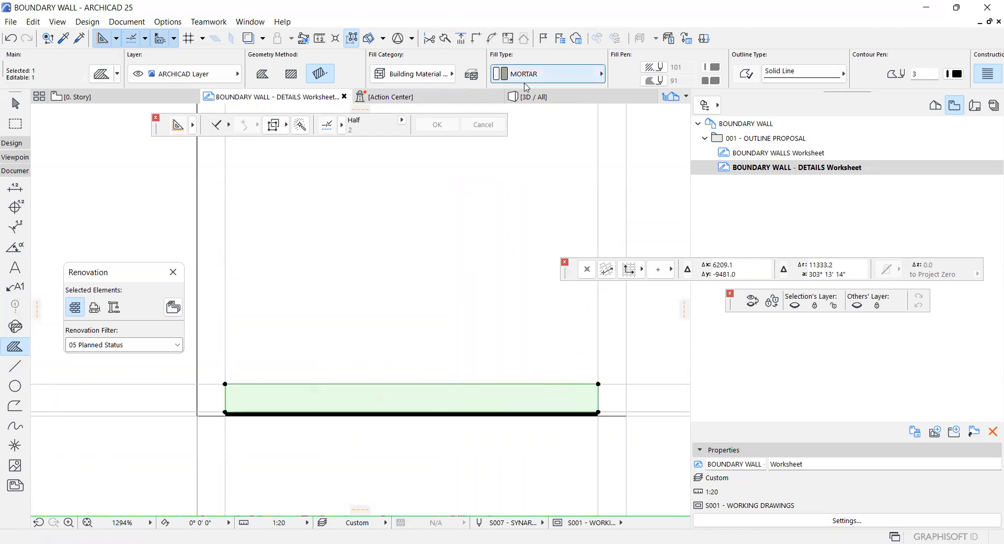
# Draw a rectangular ADUOL - BROWN brick fill between the two lowest mortar joints, matching the brick hatch in the top view
pyautogui.scroll(-10, 420, 344)
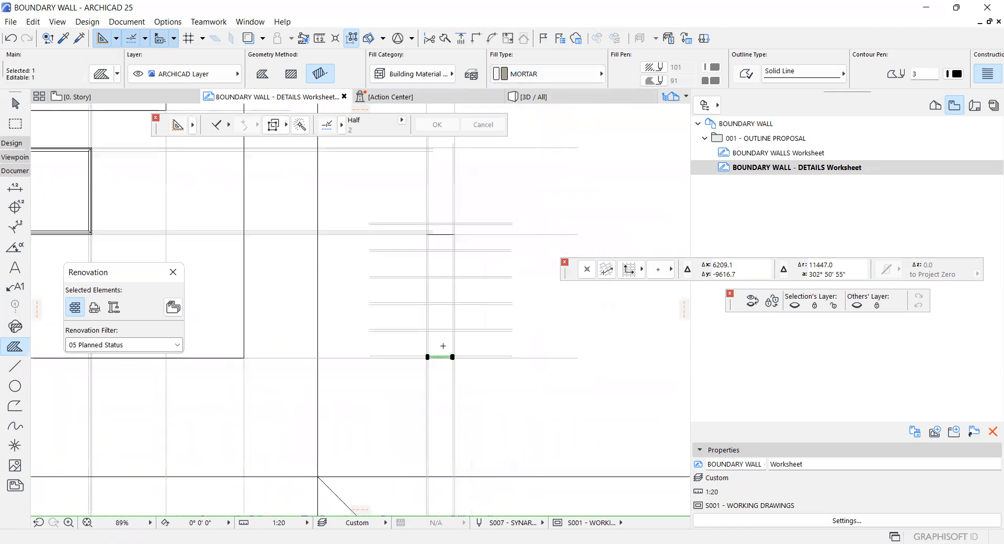
pyautogui.scroll(4, 236, 463)
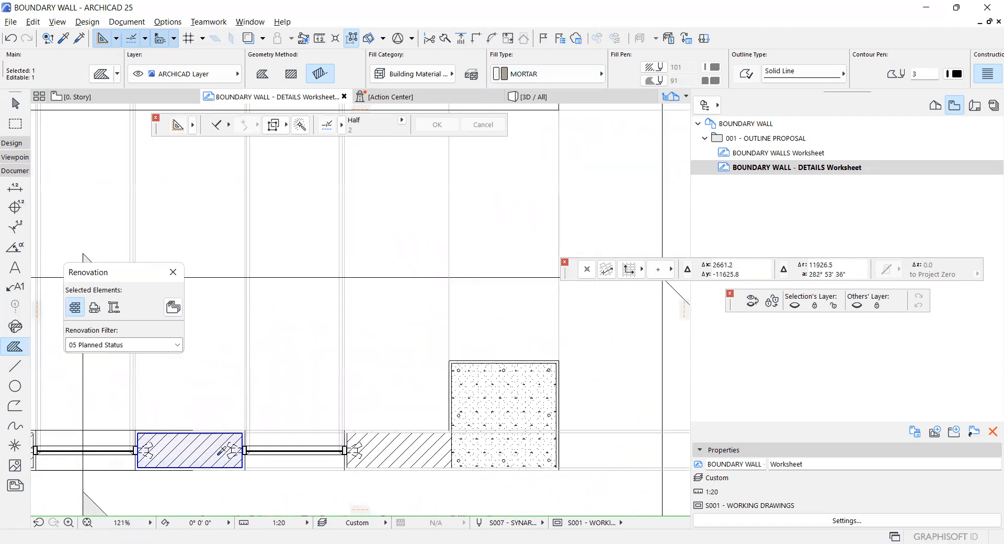
pyautogui.scroll(5, 327, 399)
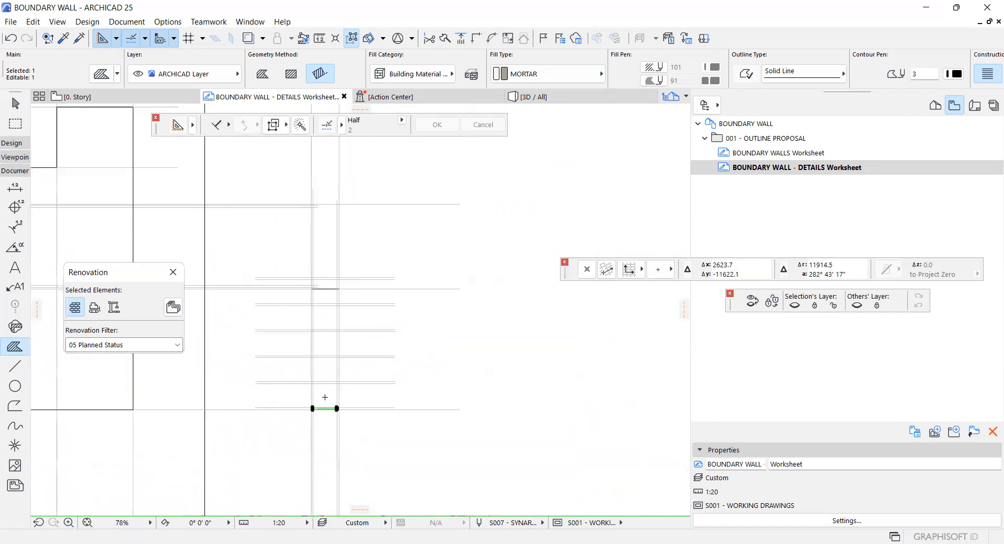
pyautogui.press('Escape')
pyautogui.click(274, 436)
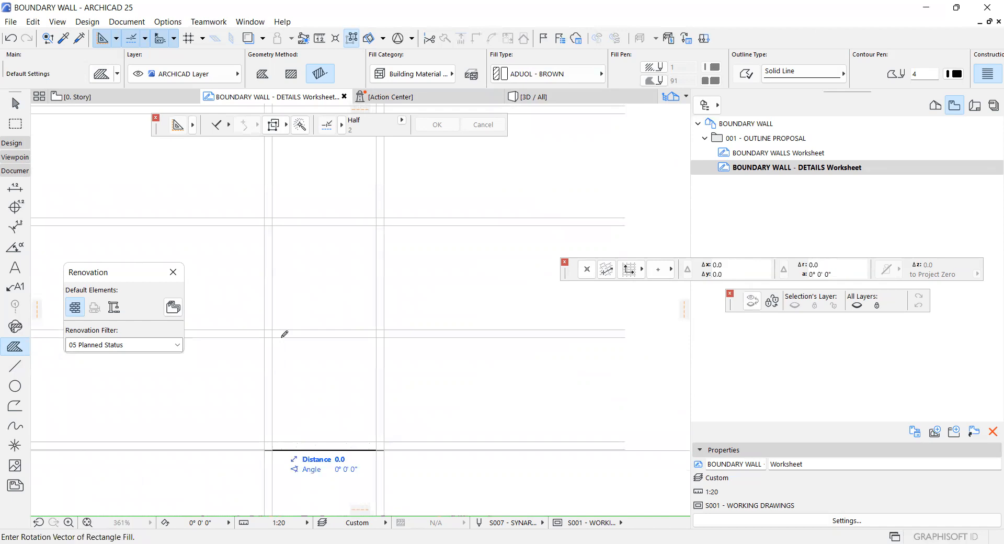
pyautogui.click(376, 334)
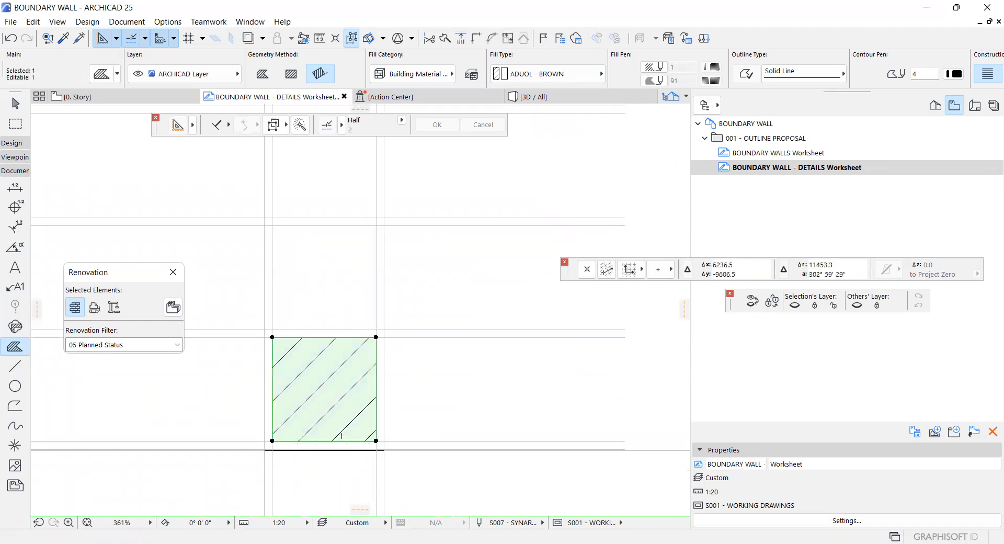
# Examine the brick and mortar fills in the section and compare them with the brick hatching in the top view
pyautogui.scroll(4, 345, 442)
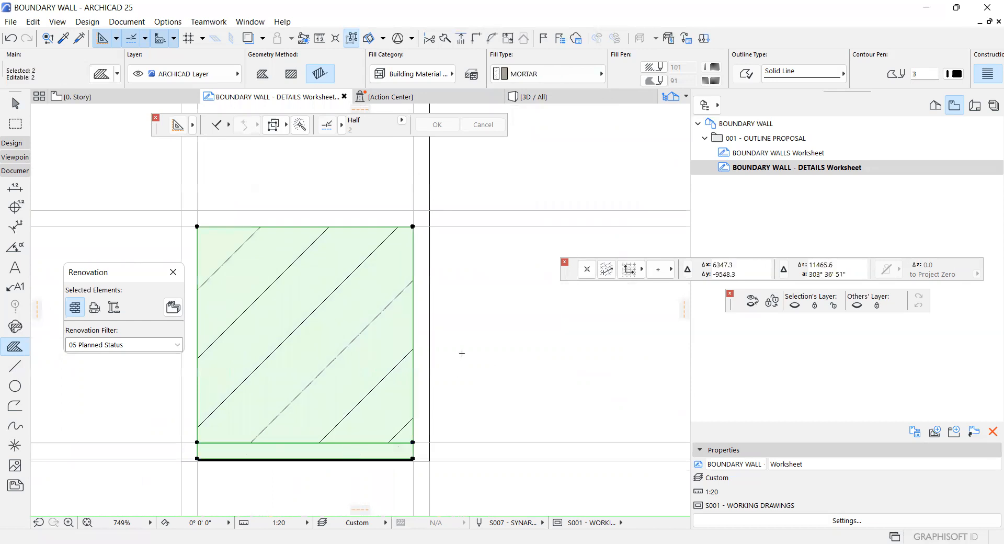
pyautogui.press('Escape')
pyautogui.keyDown('shift'); pyautogui.click(350, 355); pyautogui.keyUp('shift')
pyautogui.scroll(-8, 500, 331)
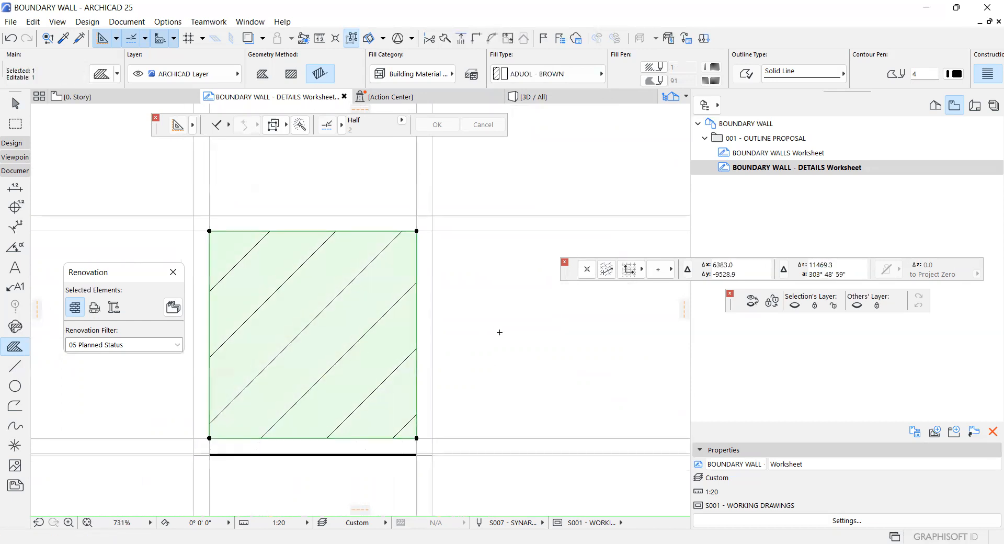
pyautogui.scroll(-3, 428, 376)
pyautogui.scroll(2, 345, 382)
pyautogui.moveTo(345, 381); pyautogui.dragTo(356, 334, button='middle')
pyautogui.scroll(-2, 355, 333)
pyautogui.scroll(4, 311, 427)
pyautogui.scroll(3, 315, 410)
pyautogui.scroll(-8, 371, 349)
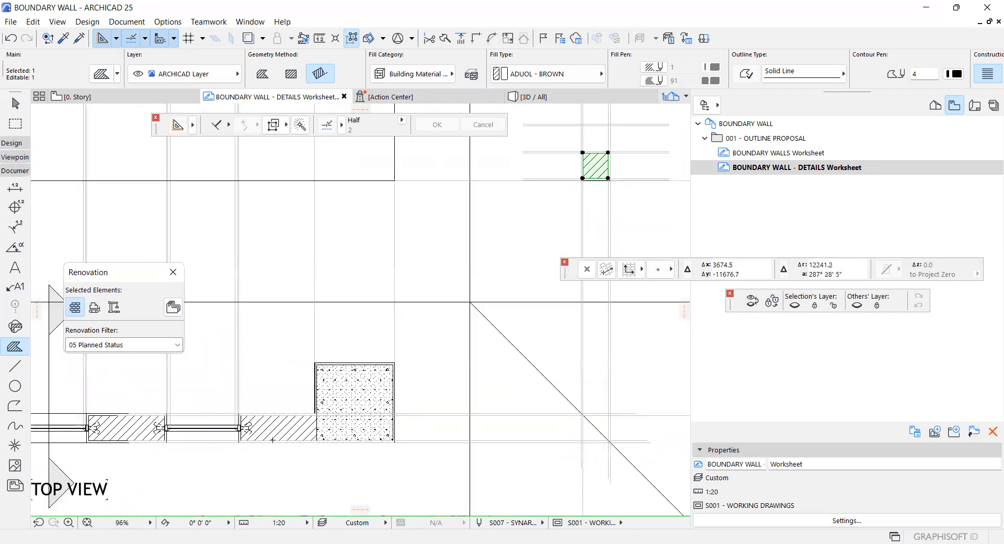
pyautogui.scroll(9, 361, 369)
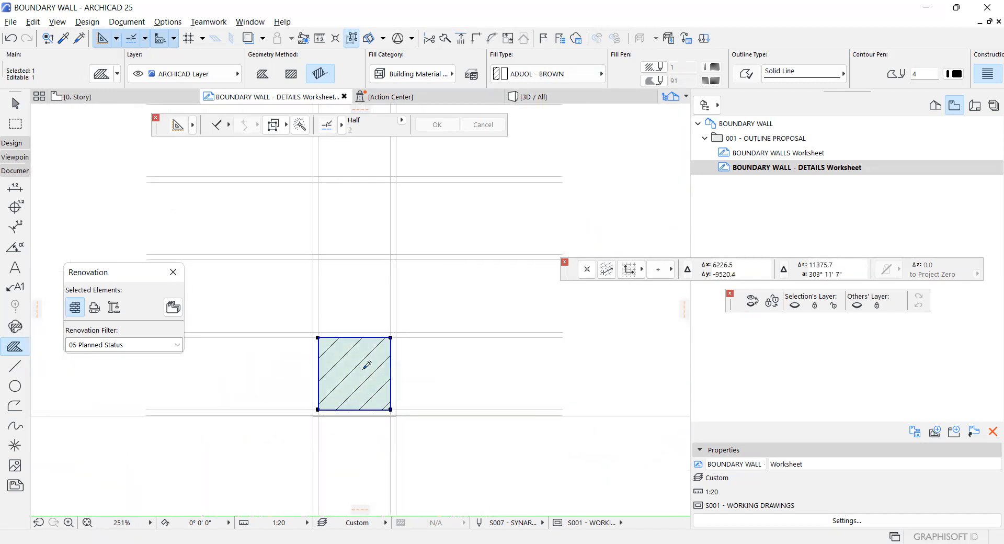
pyautogui.scroll(3, 368, 396)
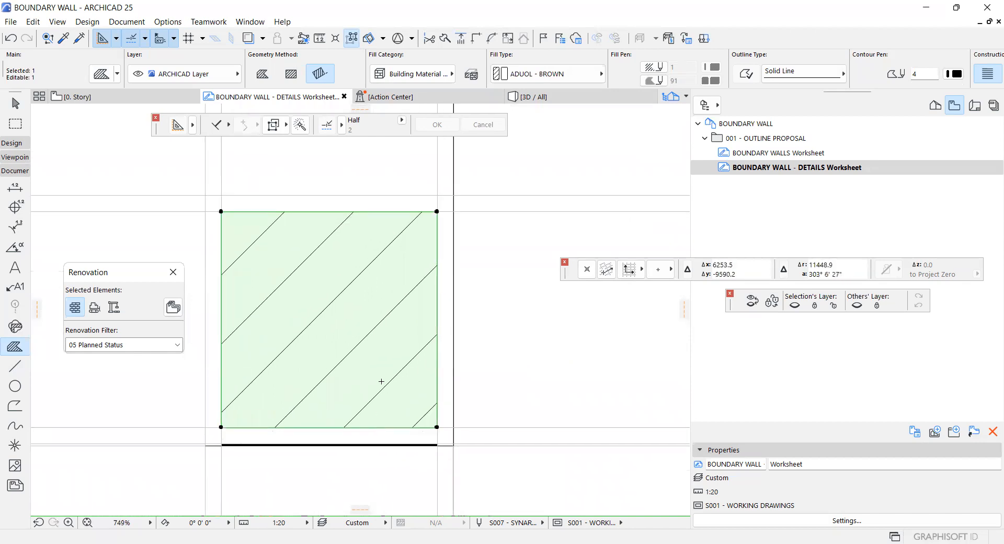
pyautogui.press('Escape')
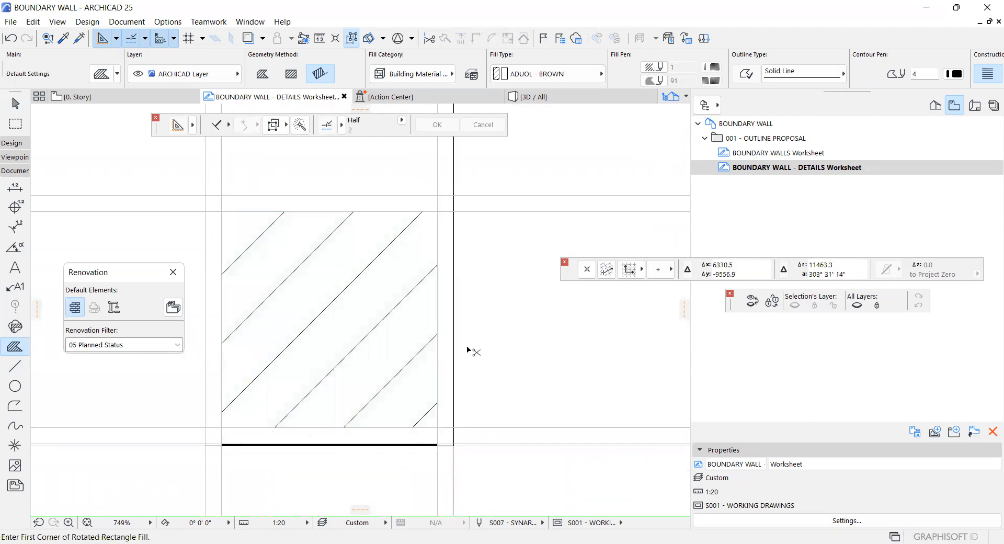
# Find and select all lines drawn with pen 101 and send them to the back of the display order
pyautogui.hotkey('ctrl', 'f')
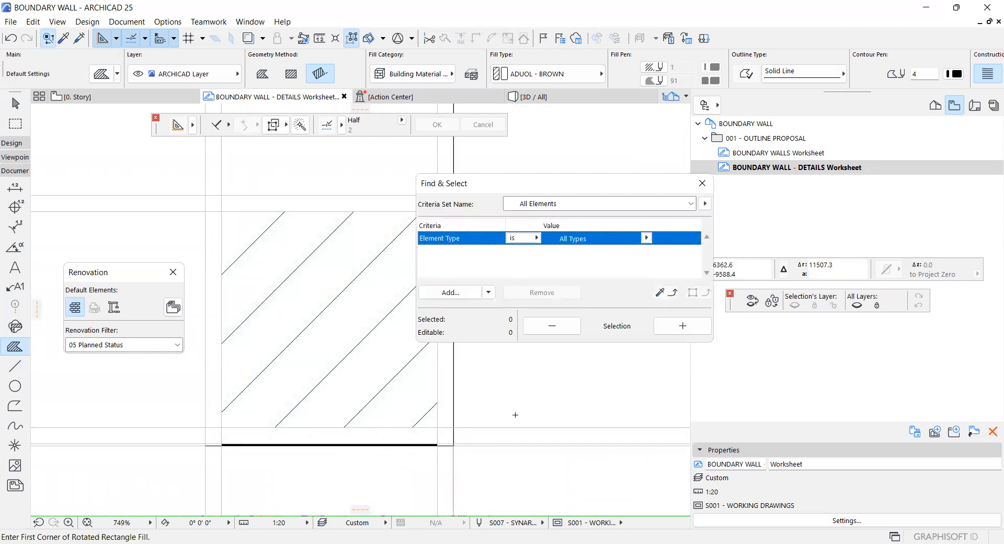
pyautogui.keyDown('alt'); pyautogui.click(522, 427); pyautogui.keyUp('alt')
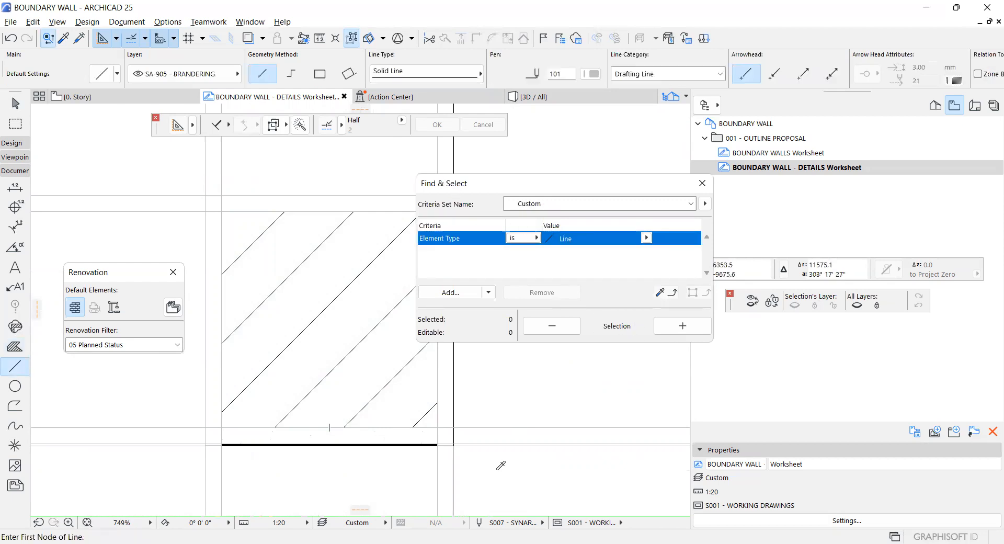
pyautogui.click(450, 292)
pyautogui.write('PEN')
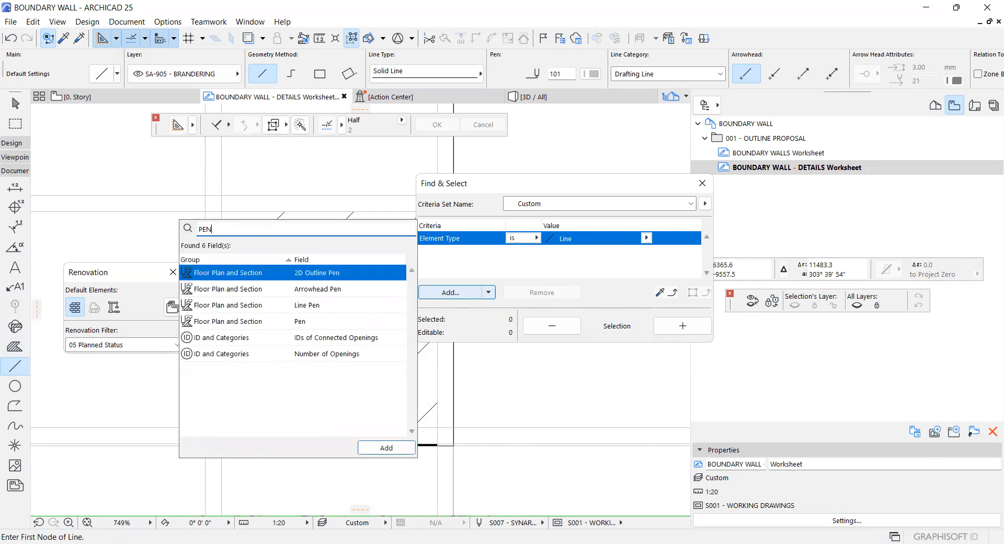
pyautogui.doubleClick(334, 322)
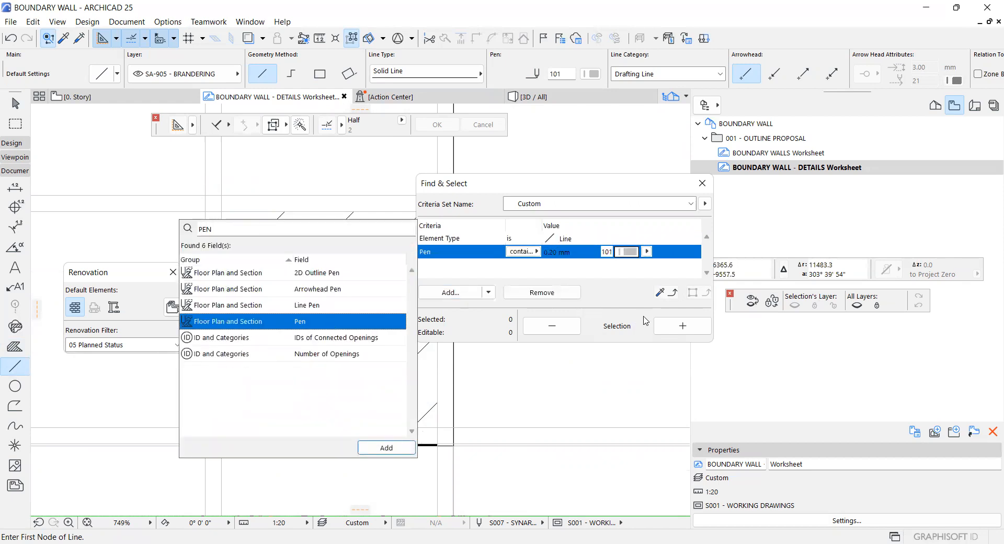
pyautogui.click(669, 326)
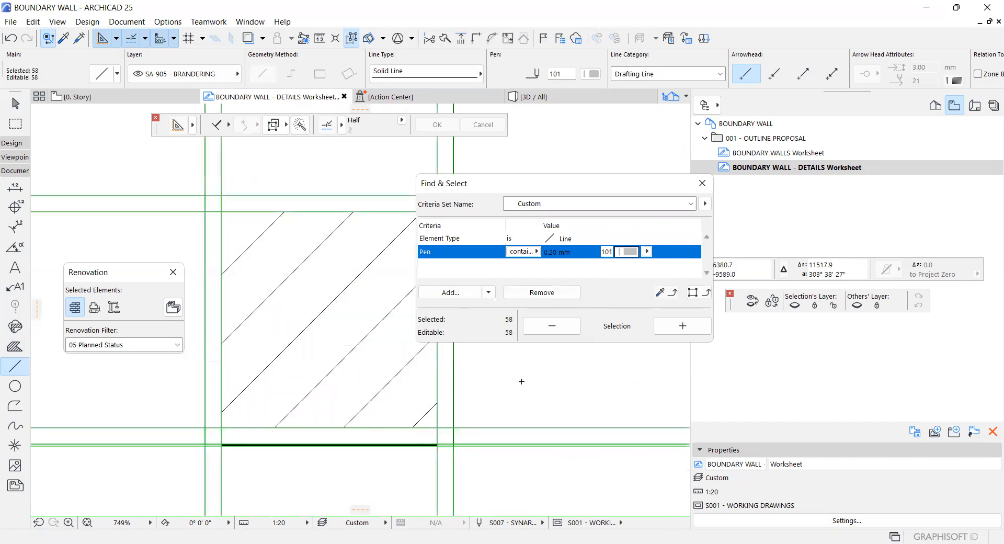
pyautogui.rightClick(586, 359)
pyautogui.moveTo(601, 284)
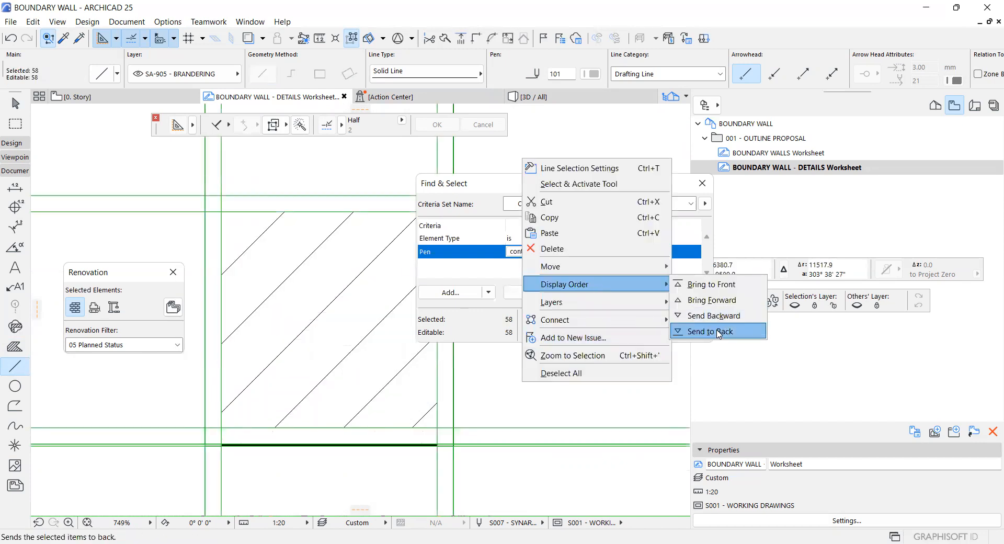
pyautogui.click(709, 332)
pyautogui.press('Escape')
# Turn on true line weight display to show the section's pen thicknesses
pyautogui.scroll(5, 232, 410)
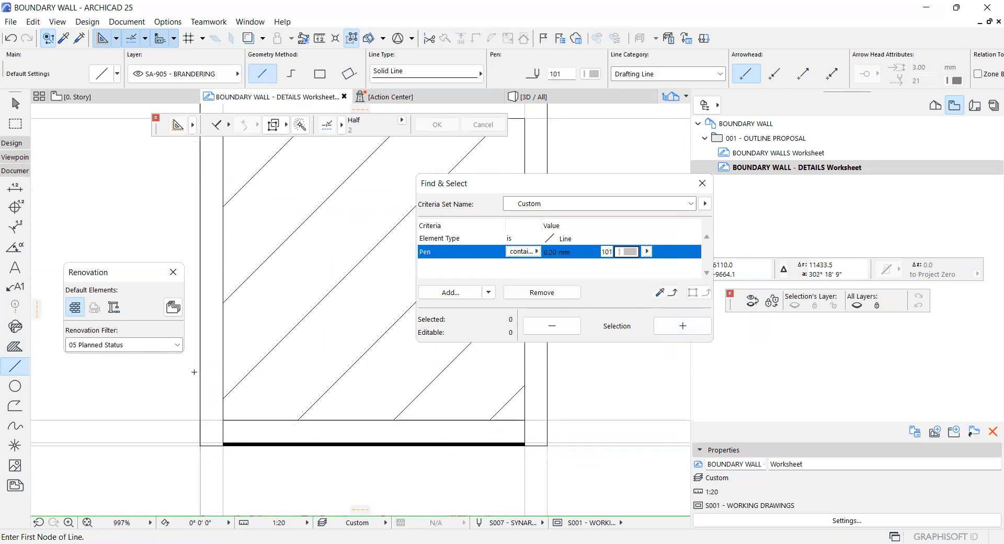
pyautogui.scroll(-5, 232, 409)
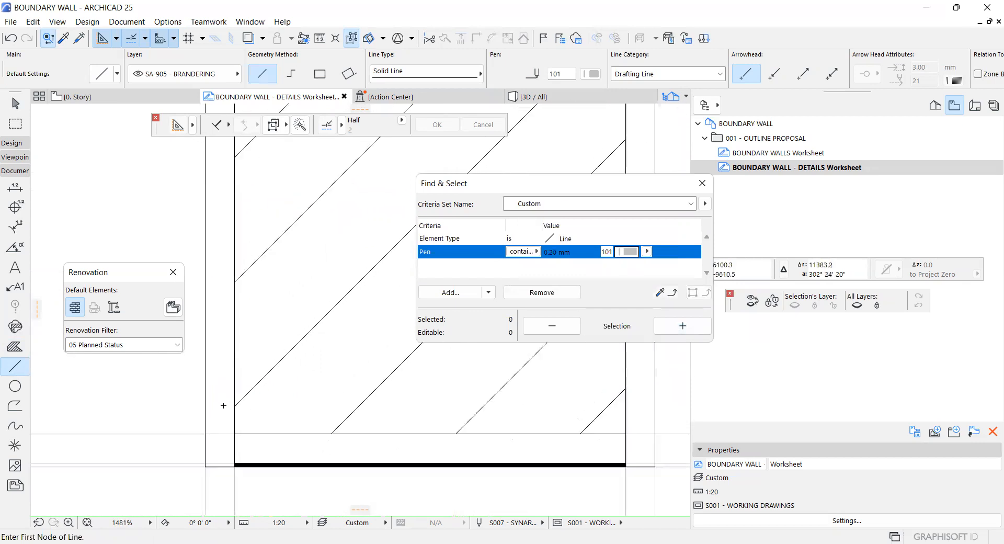
pyautogui.rightClick(531, 390)
pyautogui.click(573, 435)
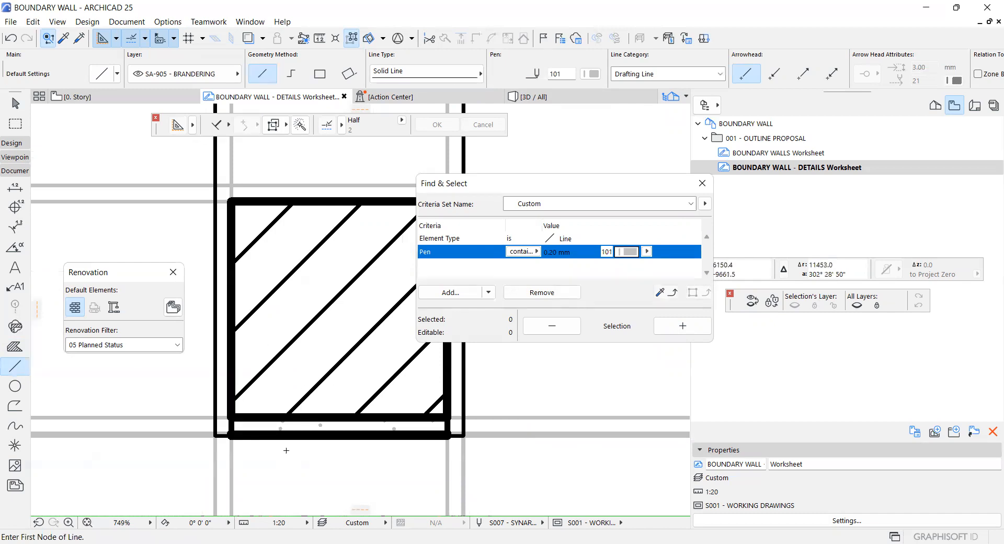
# Set the contour pen of the mortar fill above the DPC to pen 1
pyautogui.keyDown('shift'); pyautogui.click(306, 428); pyautogui.keyUp('shift')
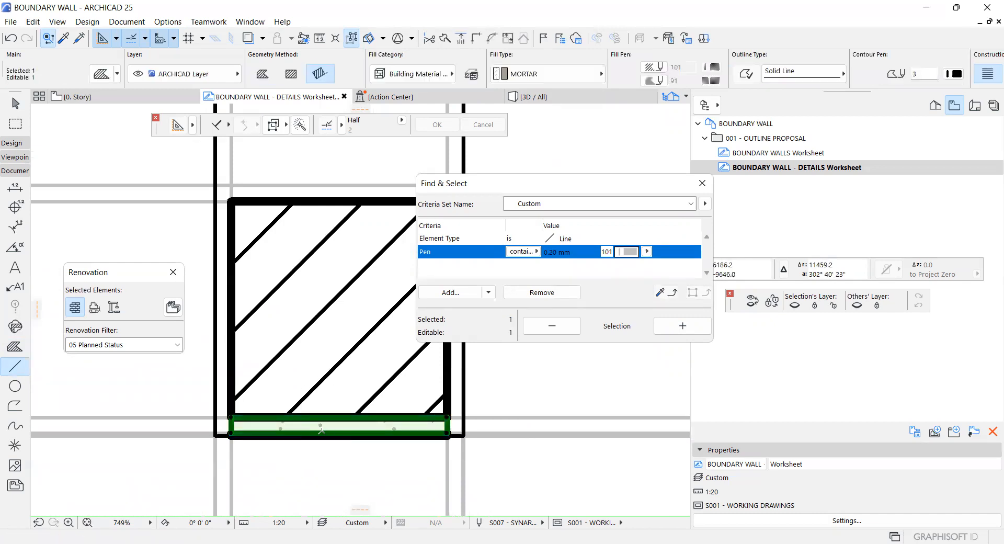
pyautogui.hotkey('ctrl', 't')
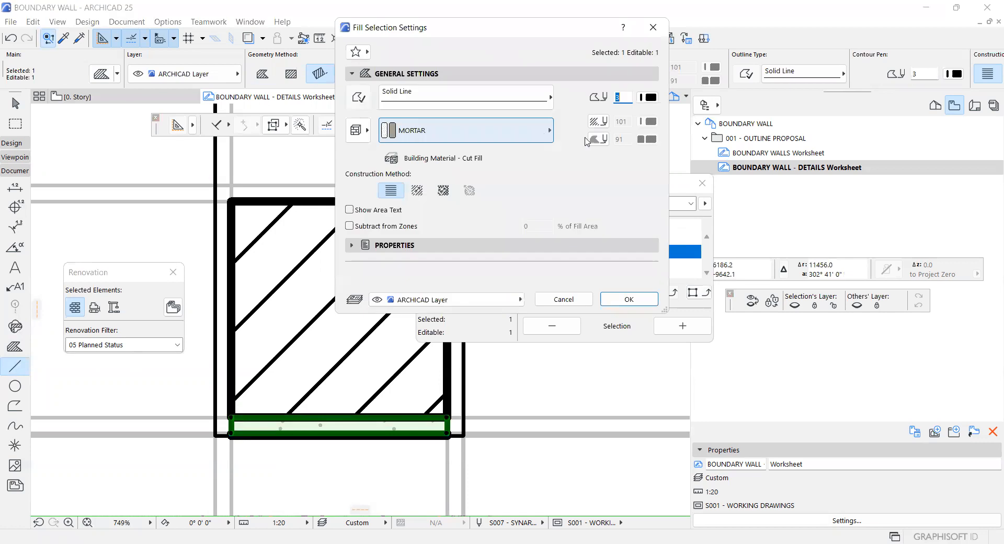
pyautogui.click(651, 97)
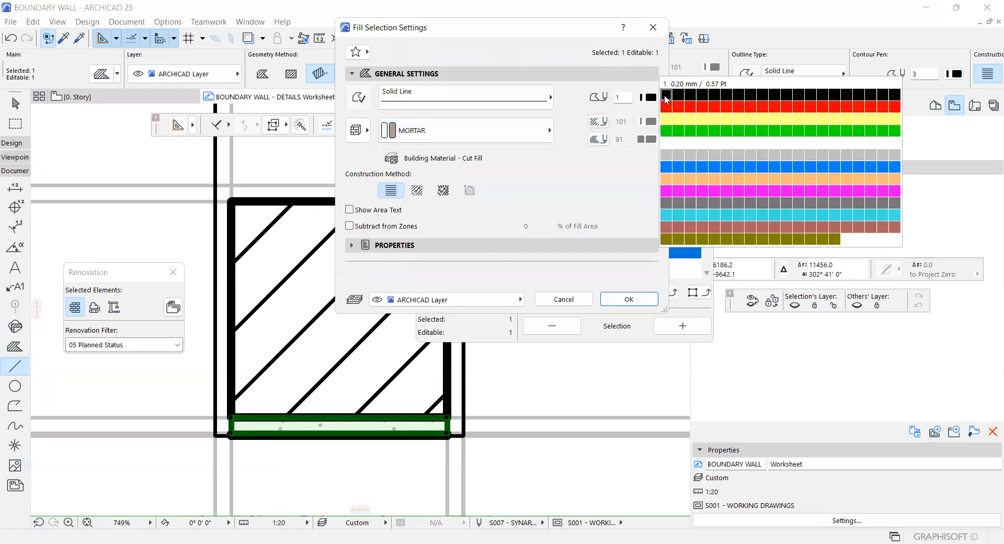
pyautogui.click(642, 295)
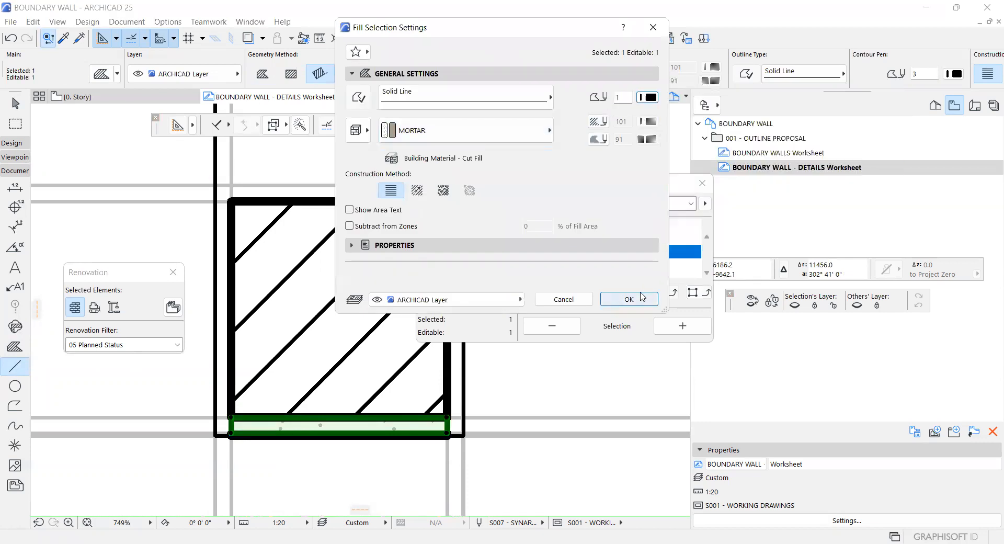
# Check the contour pen of the brick fill above the mortar joint in its pen palette
pyautogui.press('Escape')
pyautogui.click(332, 357)
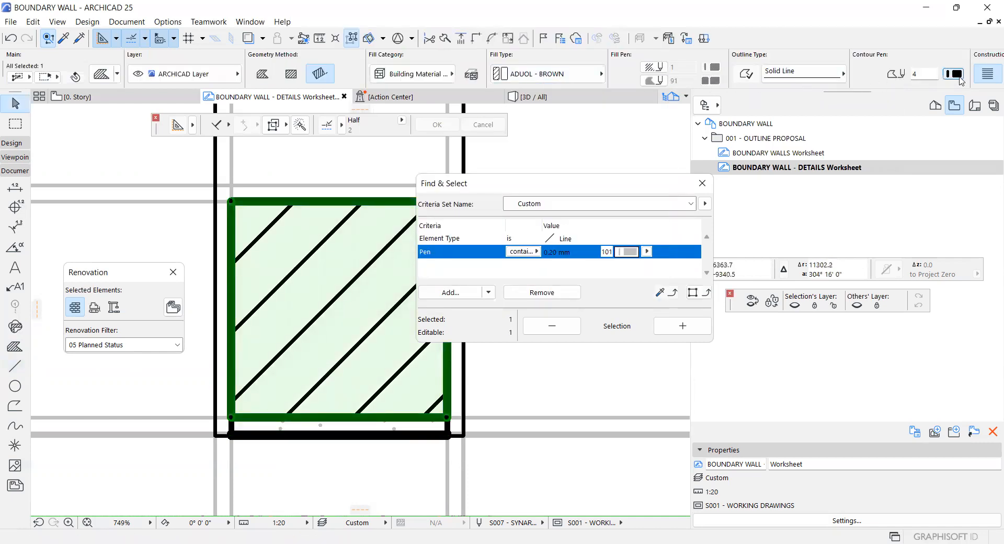
pyautogui.click(956, 73)
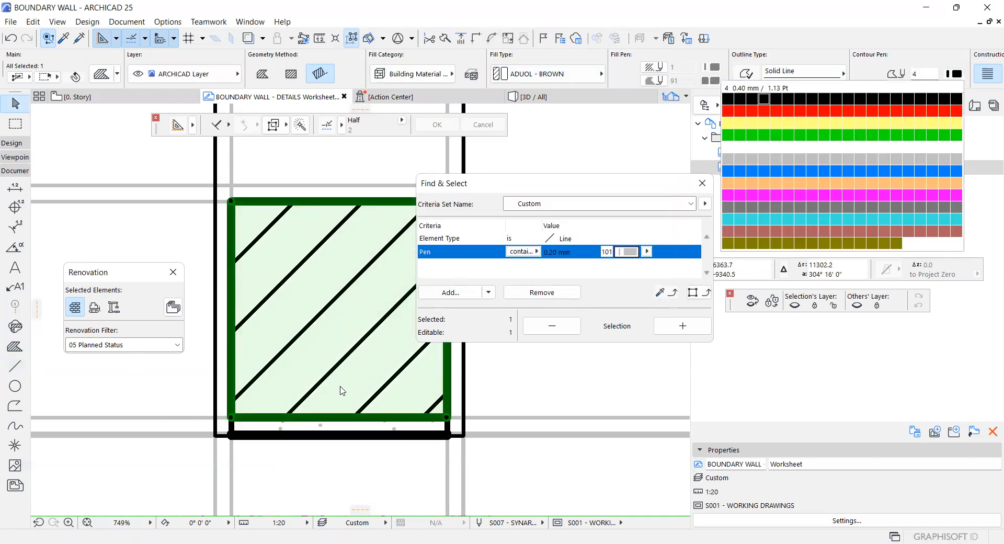
pyautogui.click(241, 492)
# Multiply the lowest brick and mortar fills together up the wall section, using drag and spread with a spacing of 215
pyautogui.scroll(-4, 241, 492)
pyautogui.scroll(3, 252, 392)
pyautogui.scroll(-2, 255, 405)
pyautogui.click(264, 428)
pyautogui.scroll(5, 253, 474)
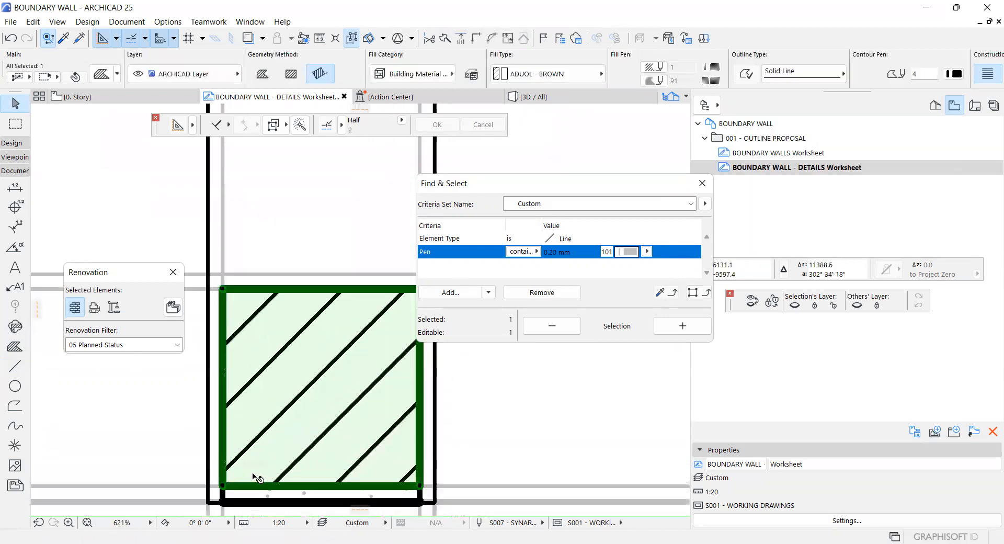
pyautogui.keyDown('shift'); pyautogui.click(255, 509); pyautogui.keyUp('shift')
pyautogui.scroll(-11, 254, 509)
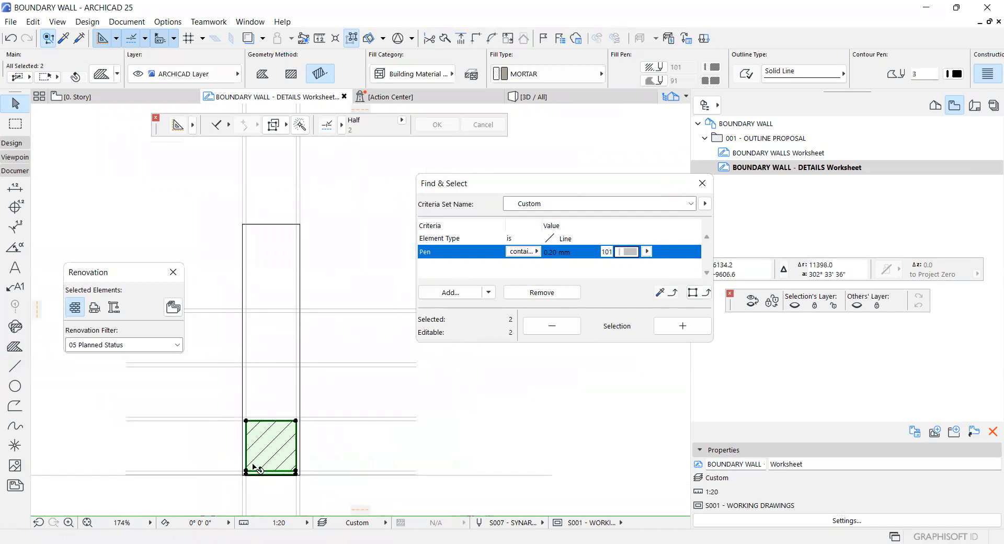
pyautogui.hotkey('ctrl', 'u')
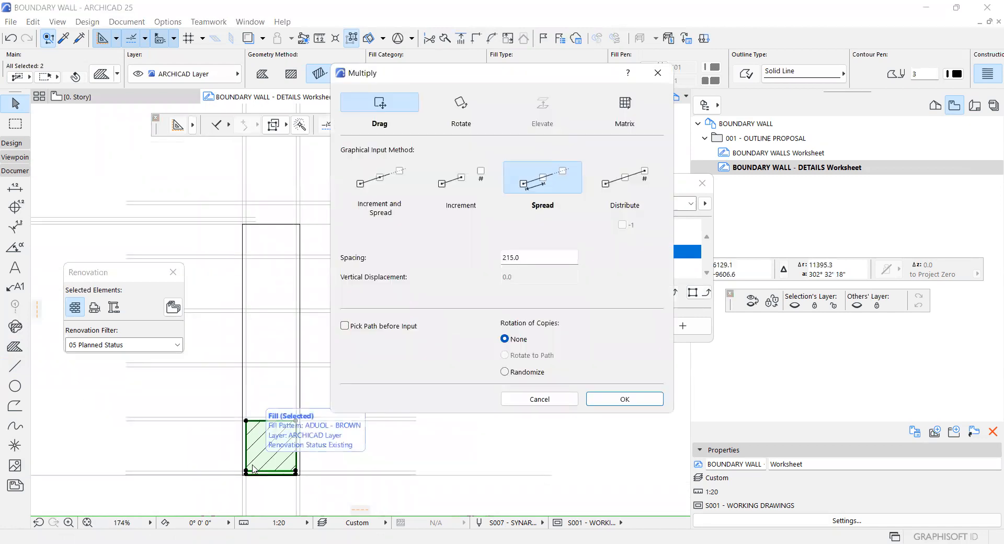
pyautogui.click(625, 400)
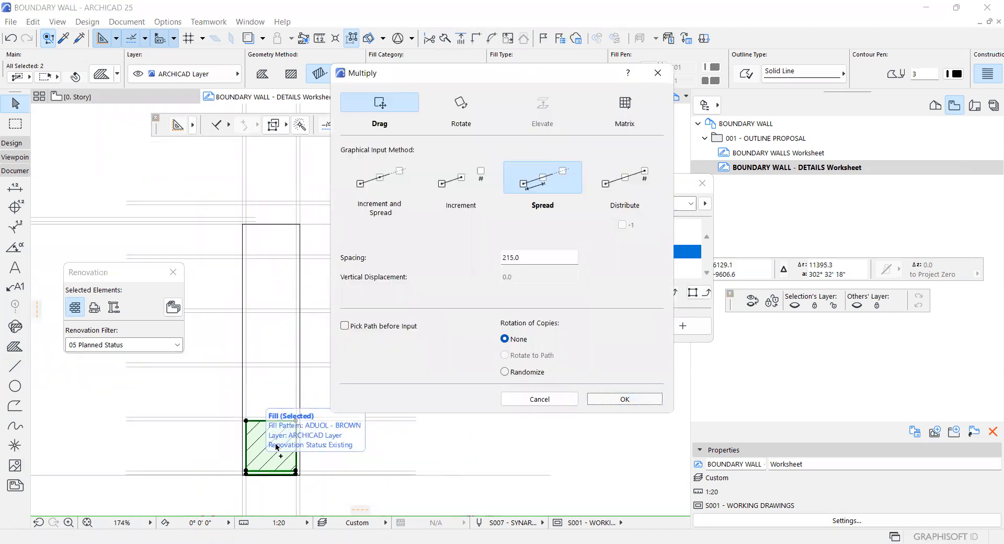
pyautogui.click(287, 219)
pyautogui.scroll(-6, 325, 321)
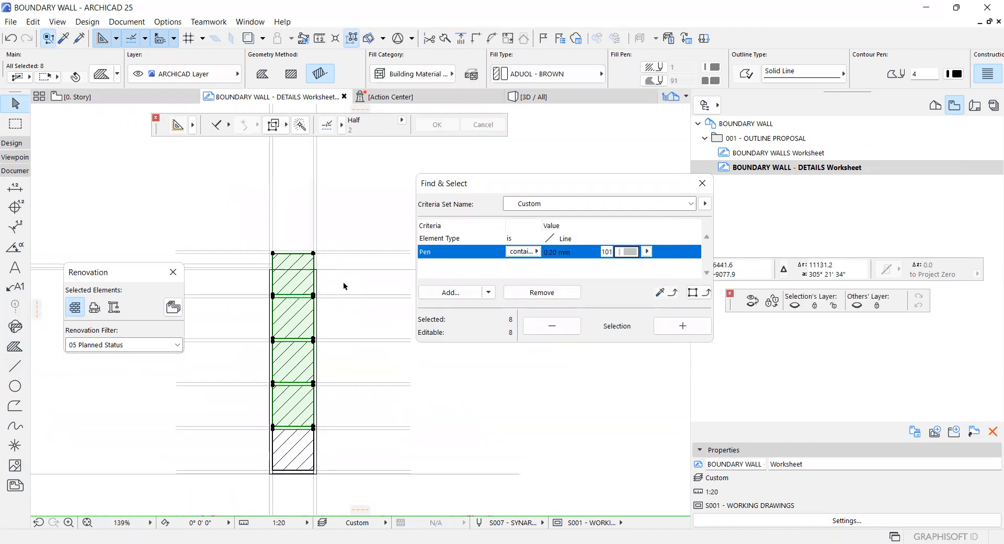
# Split the topmost brick fill along the wall's top line and delete the portion above it
pyautogui.scroll(6, 332, 289)
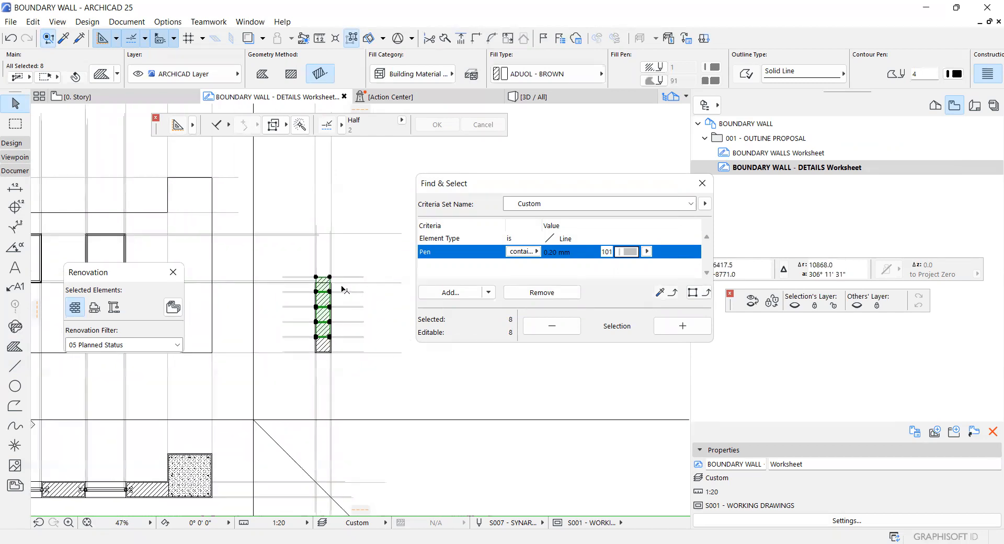
pyautogui.scroll(4, 325, 283)
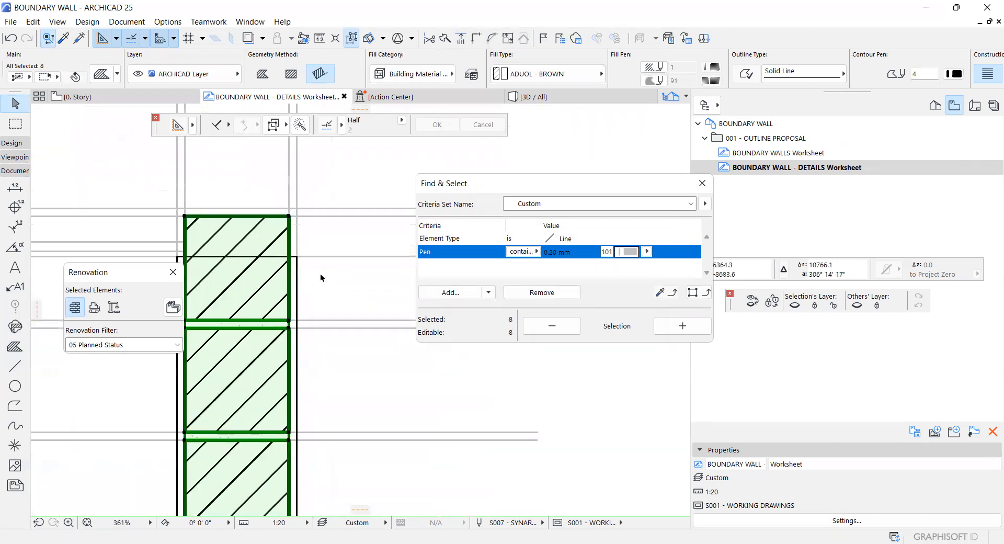
pyautogui.click(320, 273)
pyautogui.click(276, 279)
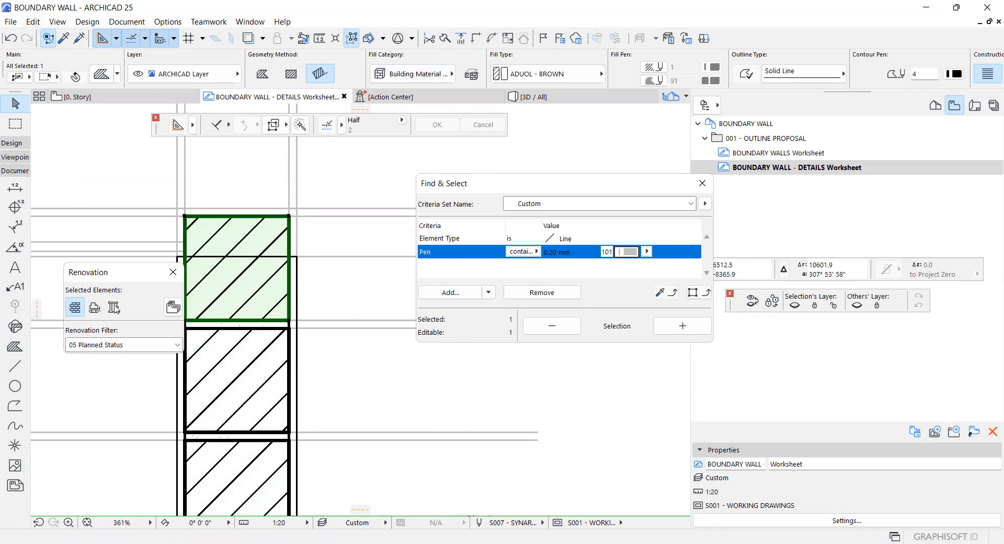
pyautogui.hotkey('alt', 'e')
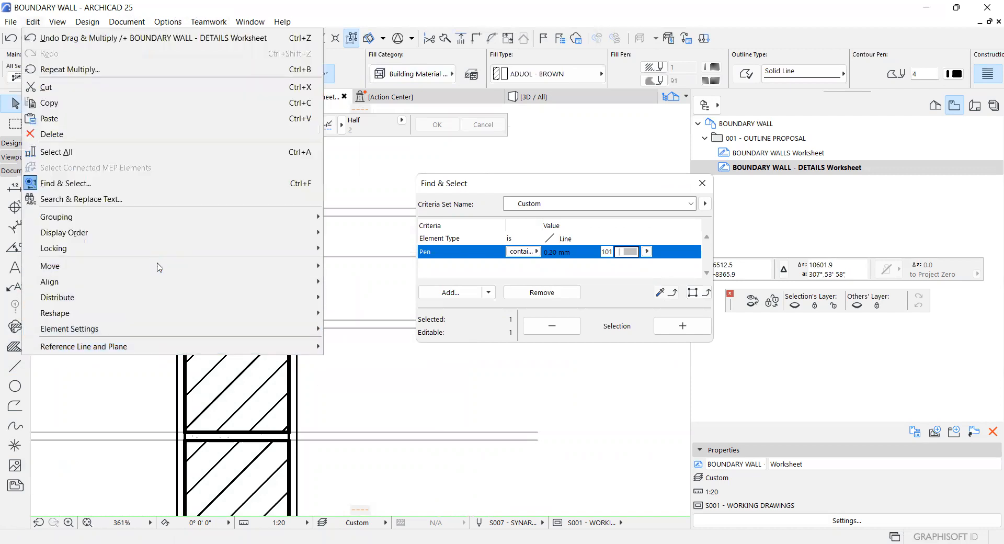
pyautogui.moveTo(213, 319)
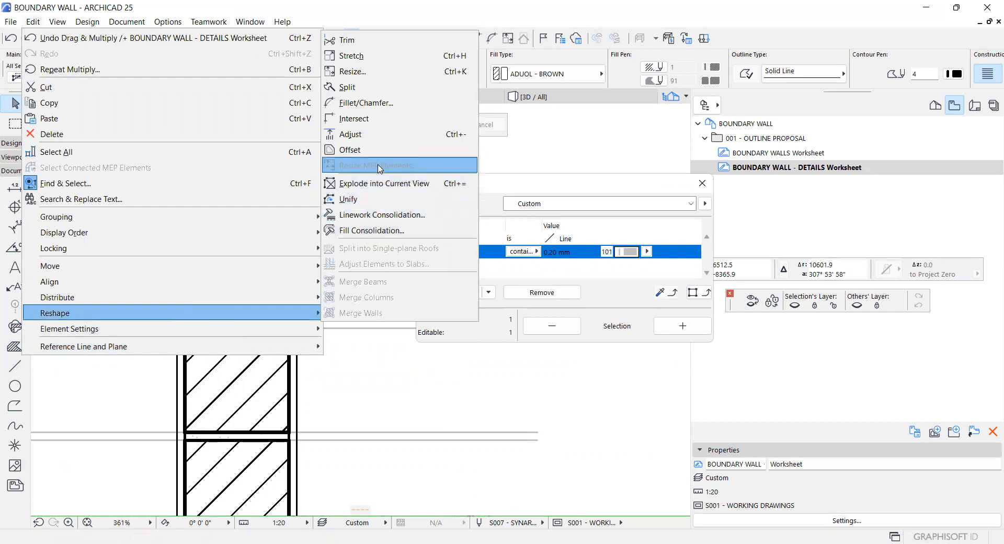
pyautogui.click(378, 88)
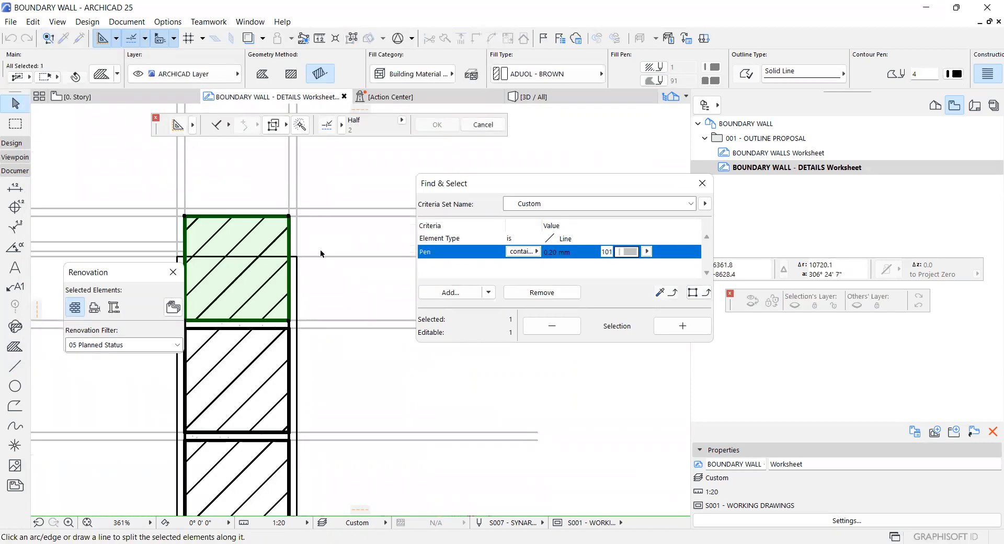
pyautogui.scroll(-12, 324, 296)
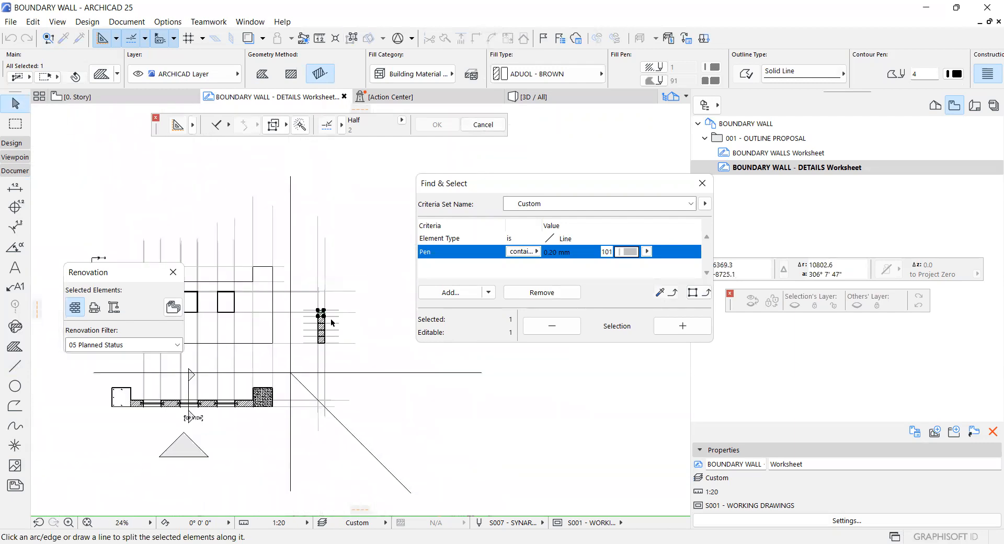
pyautogui.scroll(7, 323, 318)
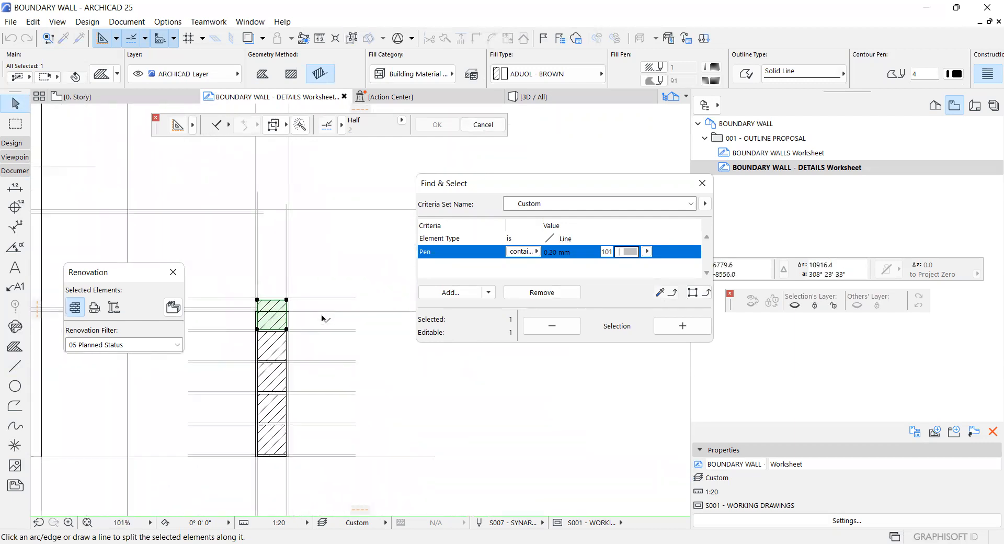
pyautogui.click(324, 312)
pyautogui.click(332, 271)
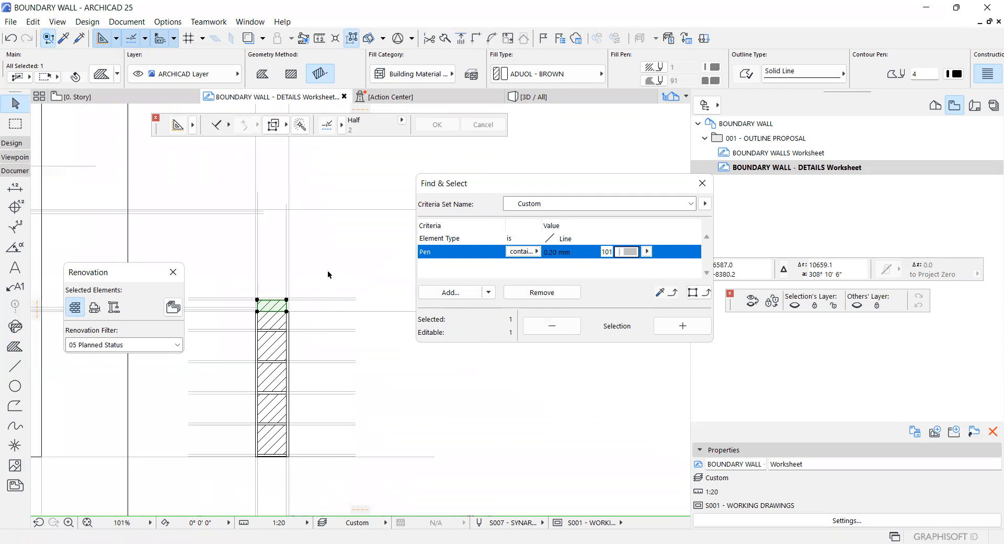
pyautogui.click(329, 307)
# Pick up the steel 131109 fill settings from the steel between the brick piers in the top view
pyautogui.scroll(5, 256, 451)
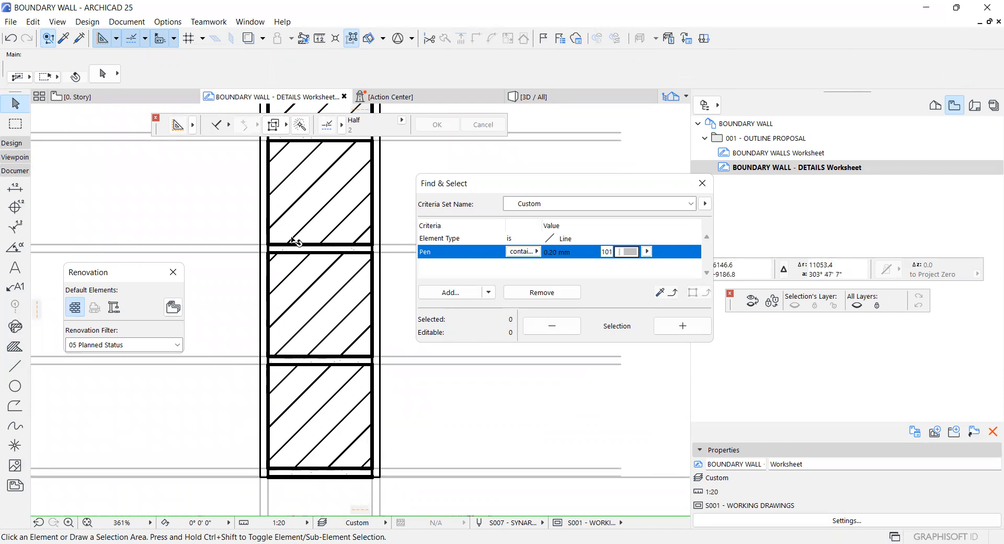
pyautogui.scroll(-3, 314, 362)
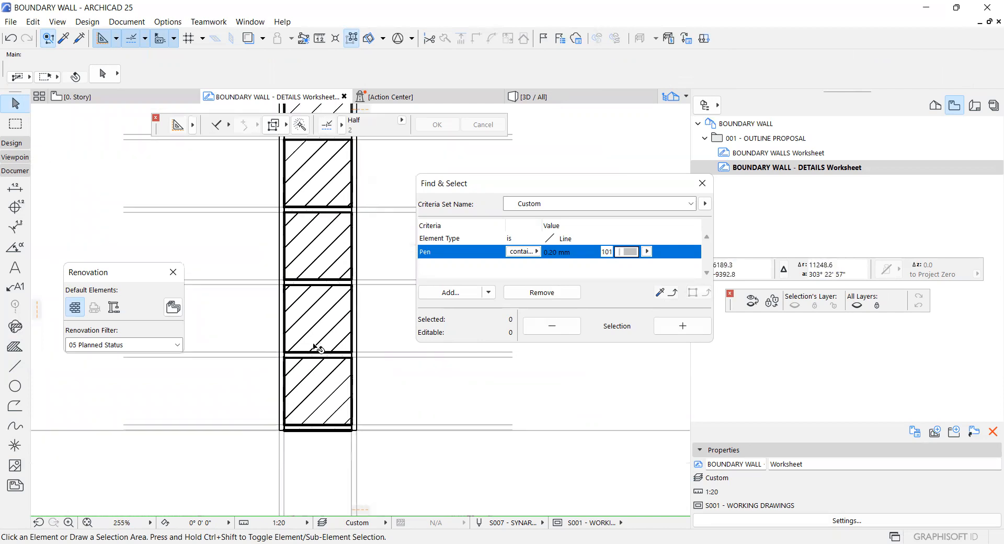
pyautogui.scroll(-1, 322, 408)
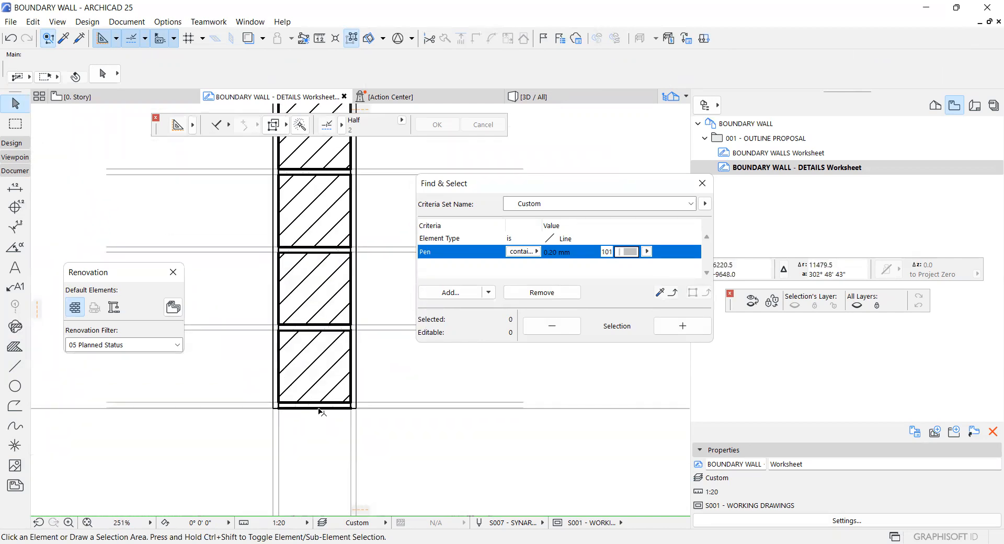
pyautogui.scroll(-5, 326, 390)
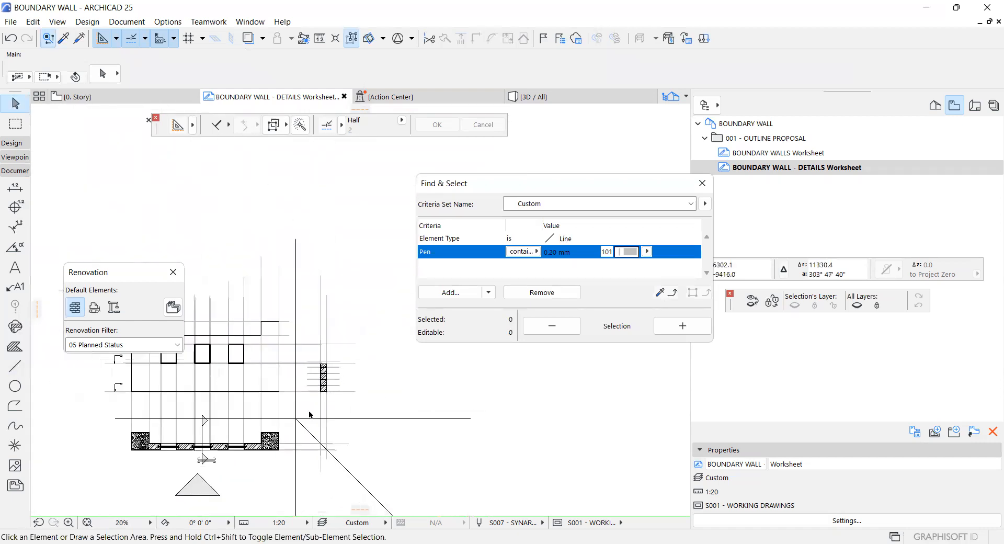
pyautogui.scroll(5, 171, 445)
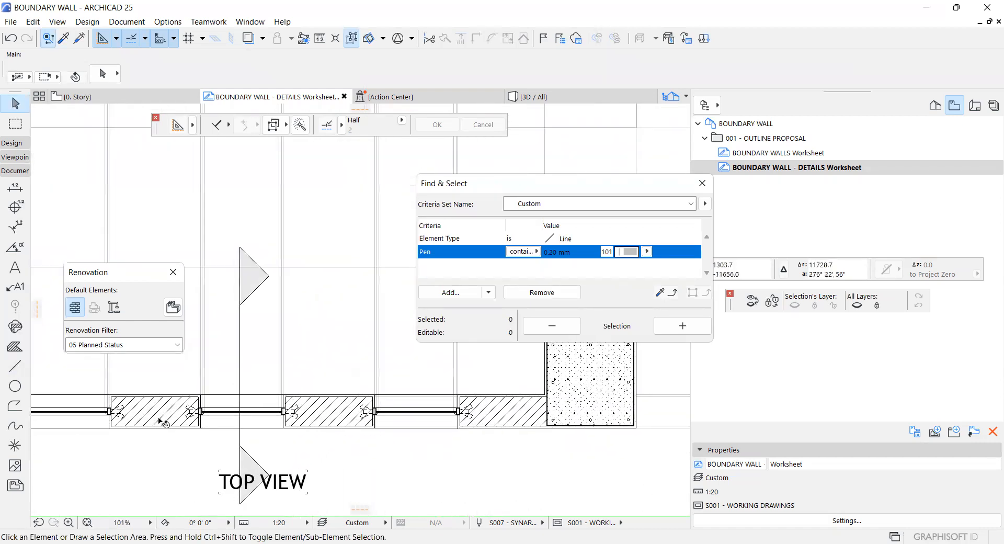
pyautogui.scroll(10, 105, 416)
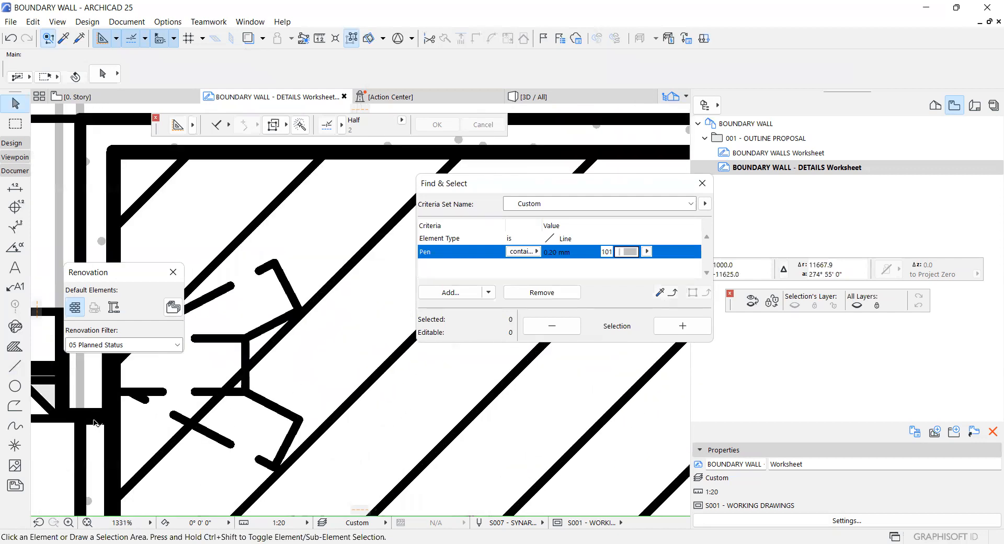
pyautogui.keyDown('alt'); pyautogui.click(99, 425); pyautogui.keyUp('alt')
# Draw a small horizontal steel fill 2 mm thick in the mortar joint between the two lowest bricks of the section
pyautogui.scroll(-15, 101, 422)
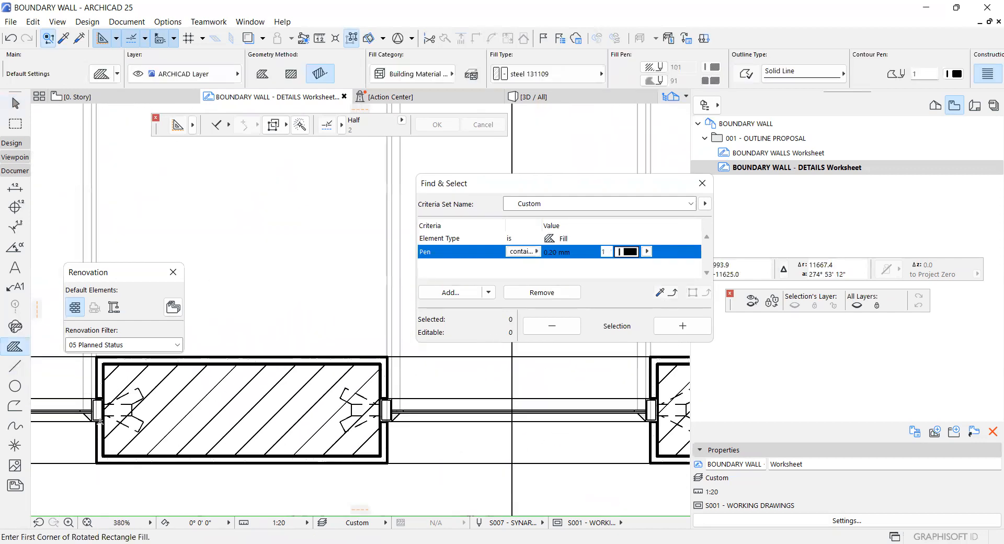
pyautogui.scroll(13, 260, 369)
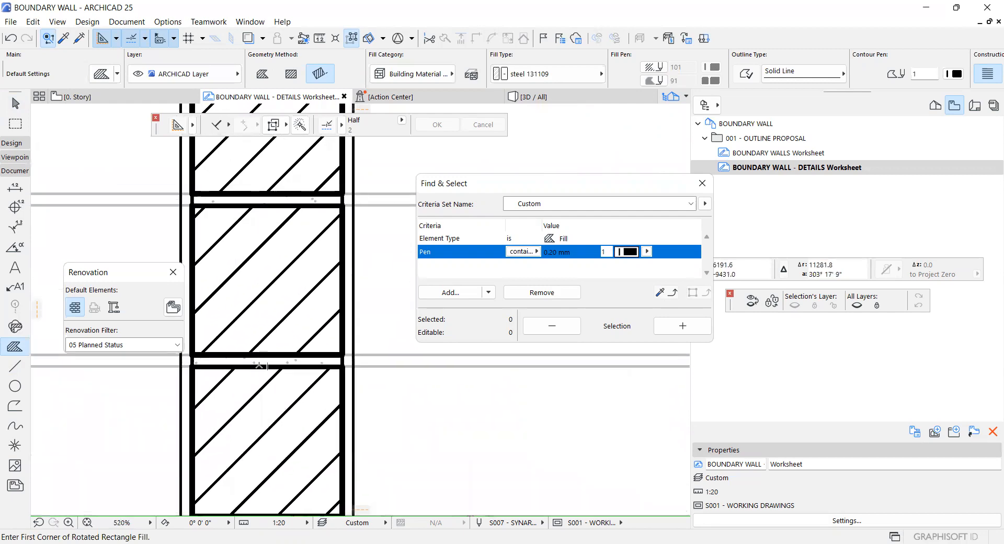
pyautogui.scroll(2, 260, 368)
pyautogui.click(264, 360)
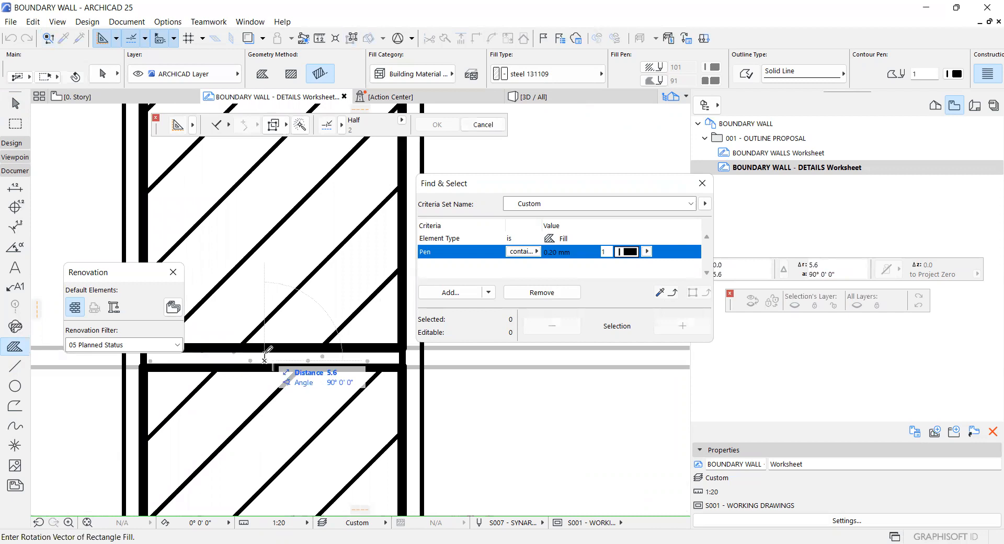
pyautogui.write('2')
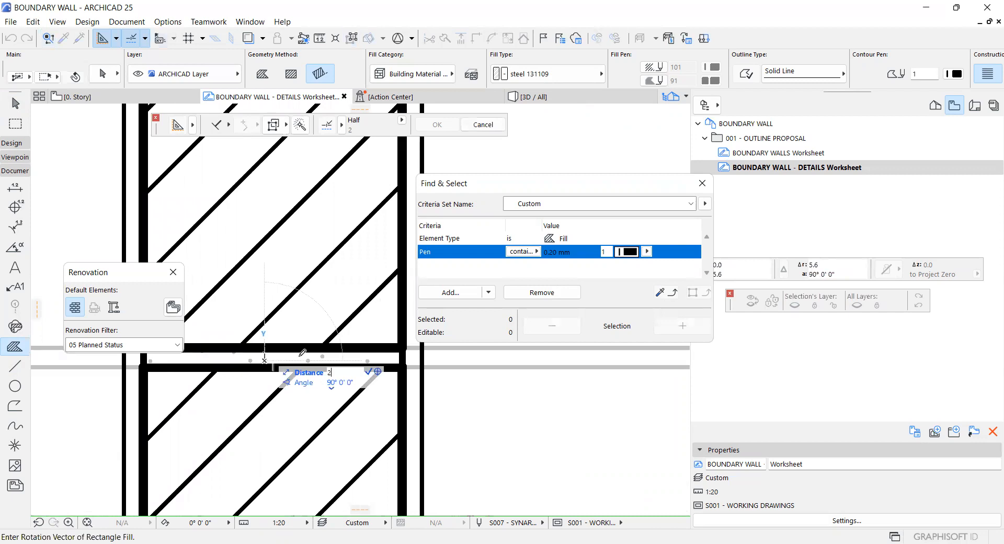
pyautogui.press('Return')
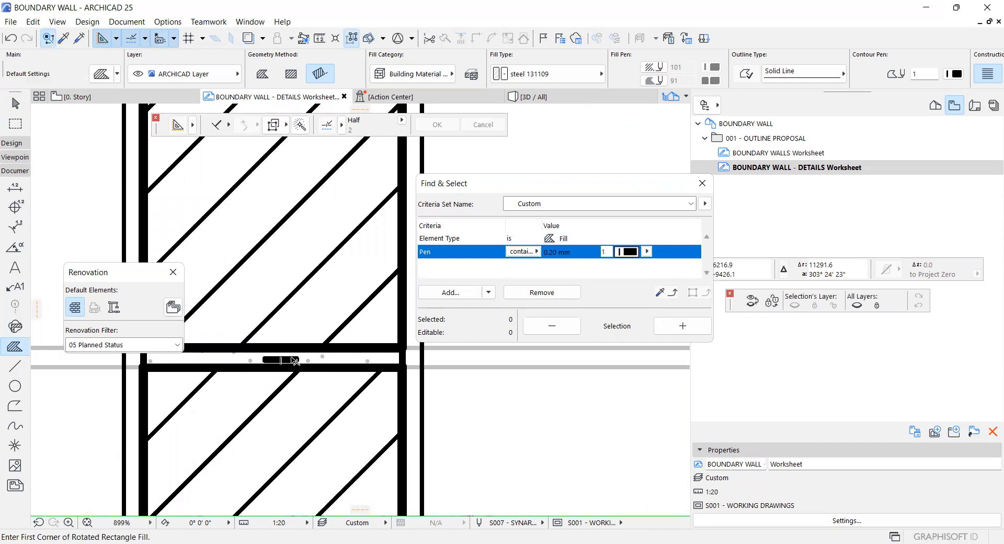
# Move the small steel fill into place at the middle of the mortar joint
pyautogui.press('shift')
pyautogui.keyDown('shift'); pyautogui.click(278, 360); pyautogui.keyUp('shift')
pyautogui.scroll(3, 279, 360)
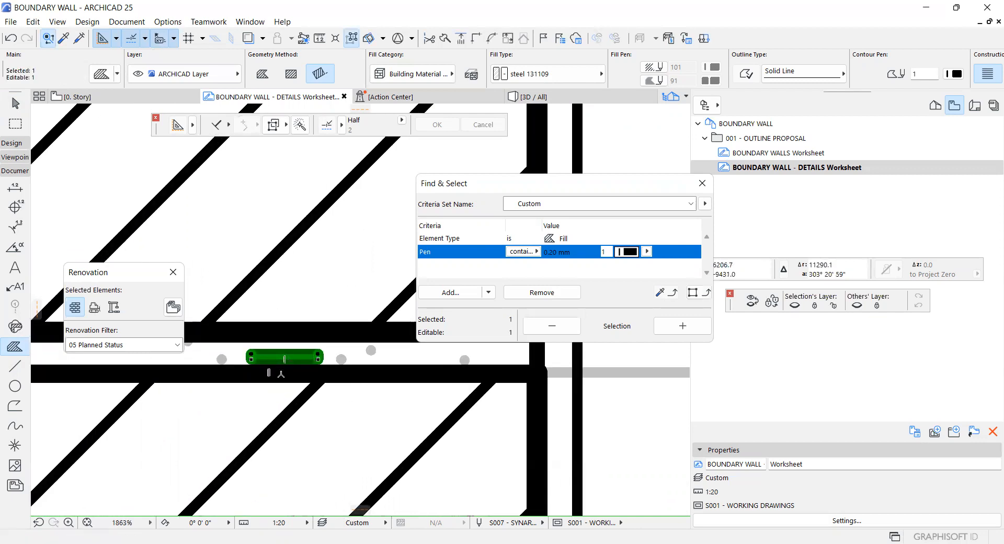
pyautogui.hotkey('ctrl', 'd')
pyautogui.click(284, 361)
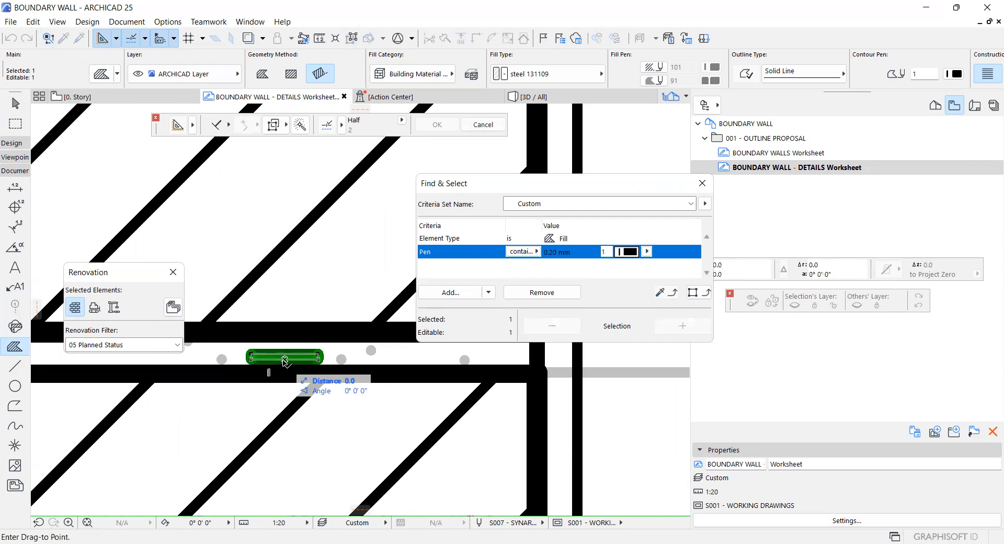
pyautogui.keyDown('shift'); pyautogui.click(267, 370); pyautogui.keyUp('shift')
pyautogui.scroll(-4, 301, 366)
pyautogui.scroll(3, 291, 364)
pyautogui.hotkey('ctrl', 'd')
pyautogui.scroll(1, 284, 358)
pyautogui.scroll(1, 287, 359)
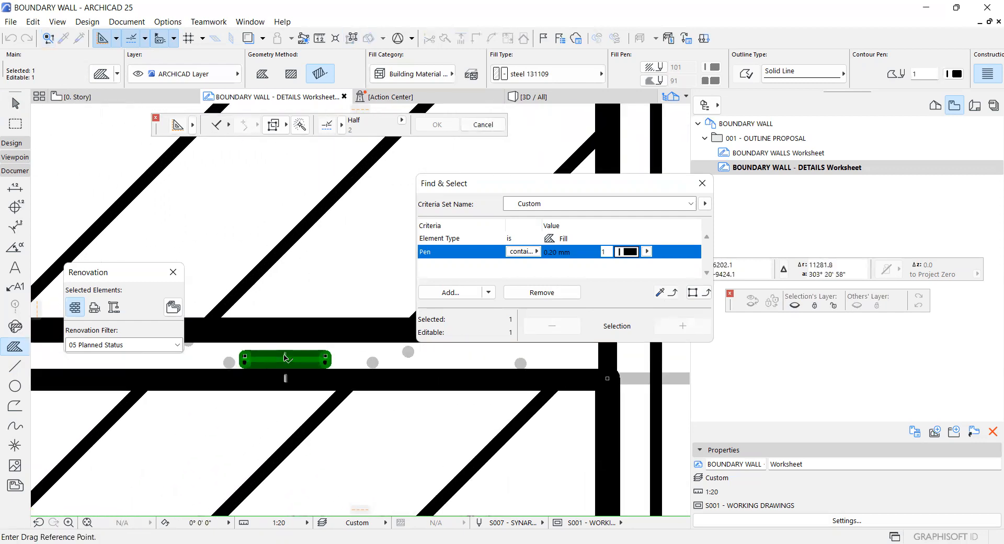
pyautogui.scroll(-6, 286, 356)
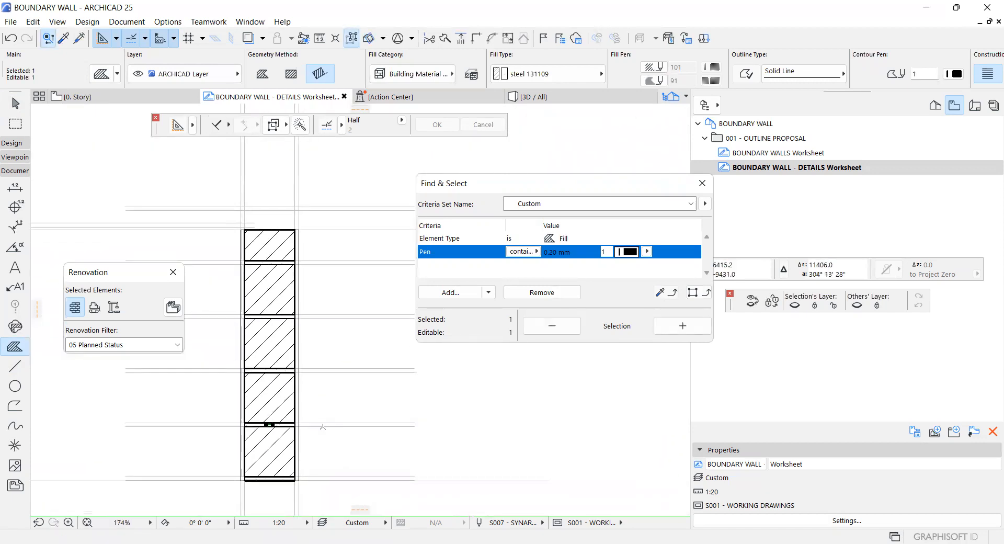
# Multiply the steel fill upward to the alternate mortar joint, using drag and spread with a spacing of 430
pyautogui.hotkey('ctrl', 'u')
pyautogui.click(563, 256)
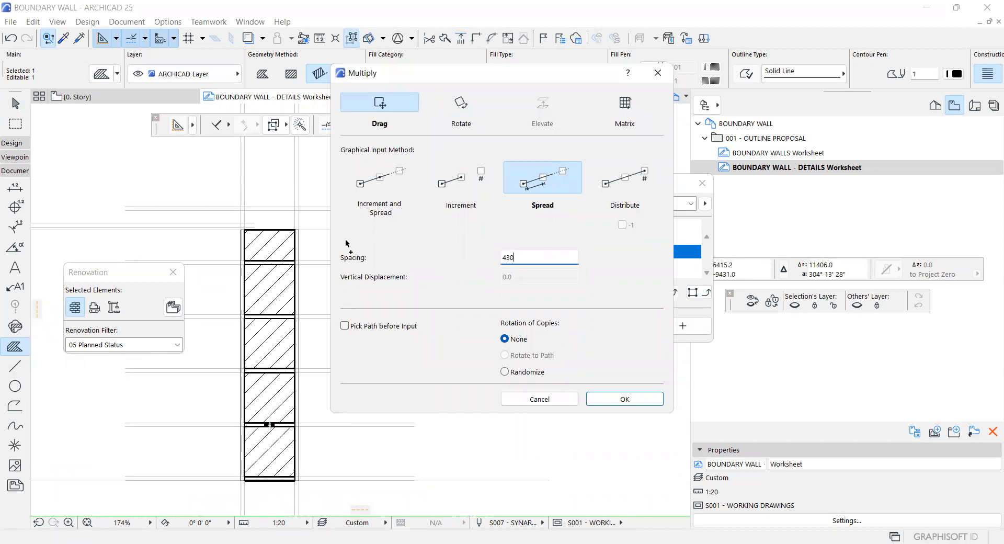
pyautogui.press('Return')
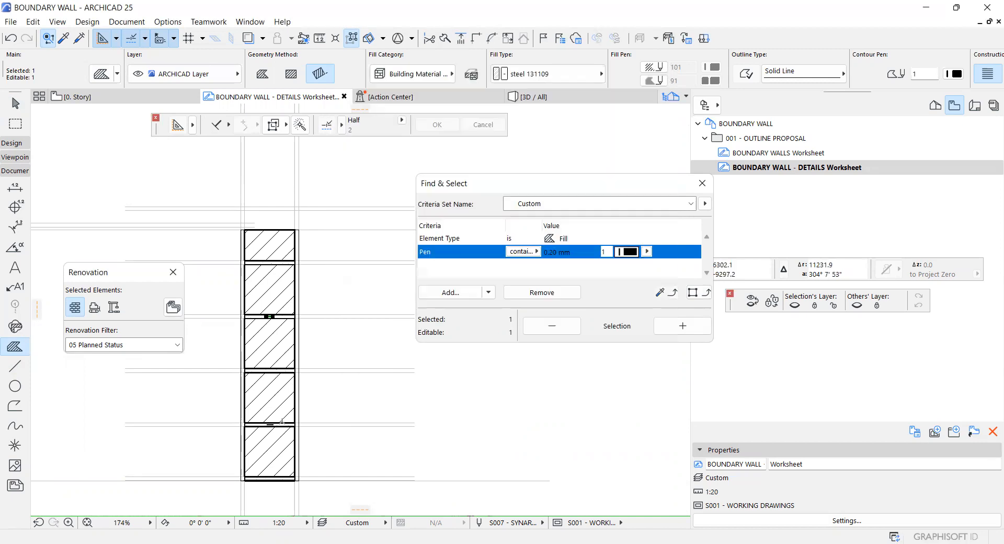
pyautogui.click(270, 426)
pyautogui.press('Escape')
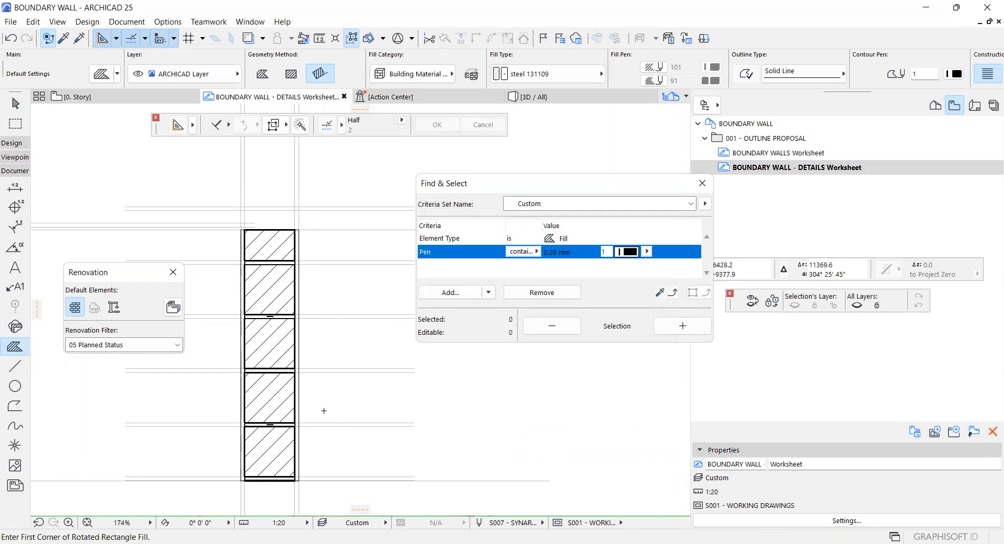
pyautogui.scroll(-2, 314, 413)
pyautogui.scroll(2, 259, 428)
pyautogui.scroll(-2, 285, 430)
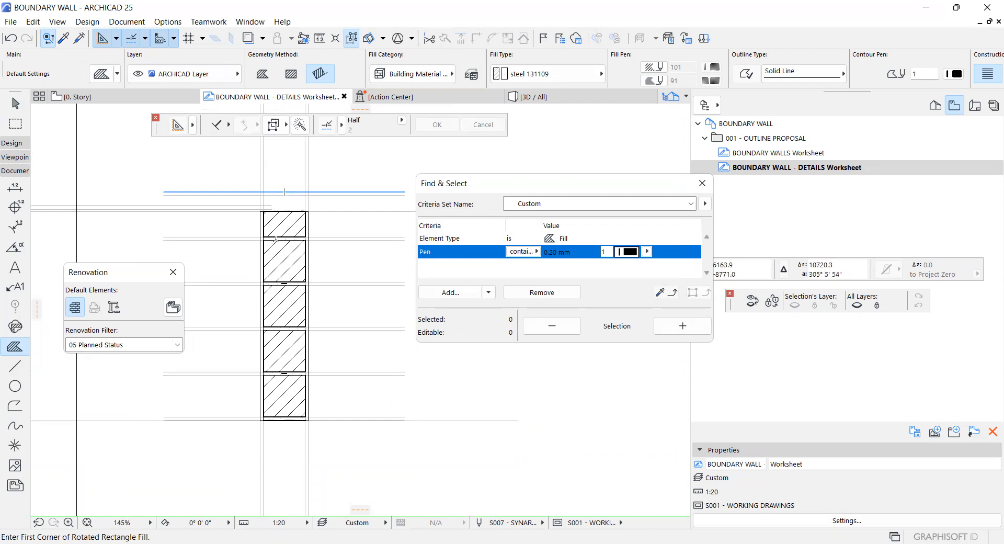
# Turn off the true line weight display while inspecting the lower corner of the wall section
pyautogui.scroll(2, 257, 215)
pyautogui.scroll(2, 257, 214)
pyautogui.scroll(-2, 267, 195)
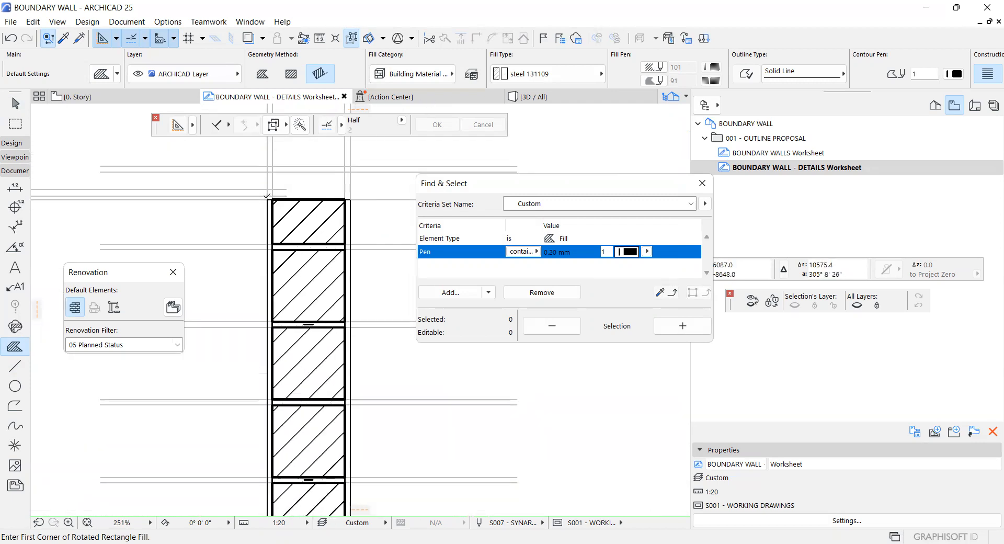
pyautogui.scroll(8, 307, 380)
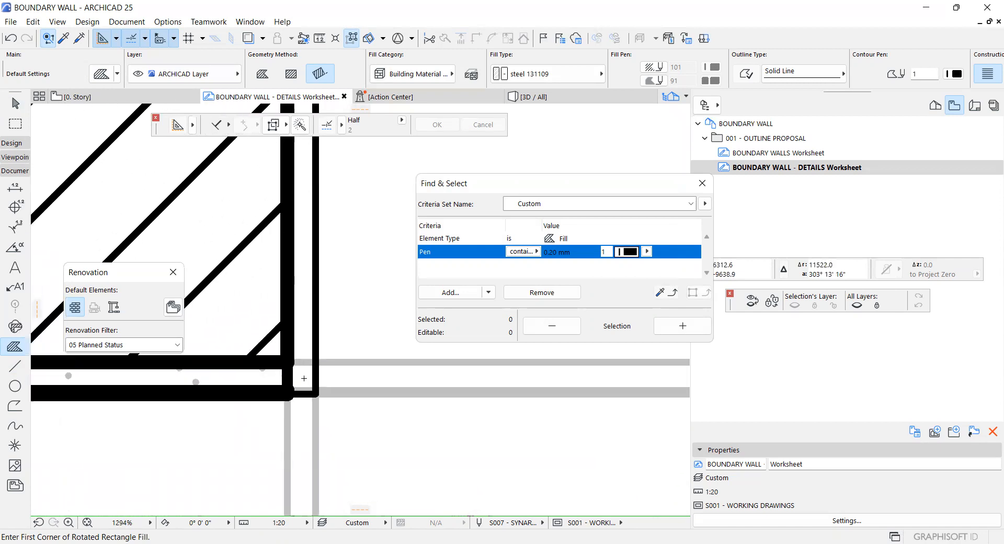
pyautogui.scroll(-2, 303, 378)
pyautogui.scroll(-3, 336, 306)
pyautogui.rightClick(335, 301)
pyautogui.click(357, 337)
# Pick up the MORTAR fill settings from the mortar layer of the wall in the top view
pyautogui.scroll(12, 342, 380)
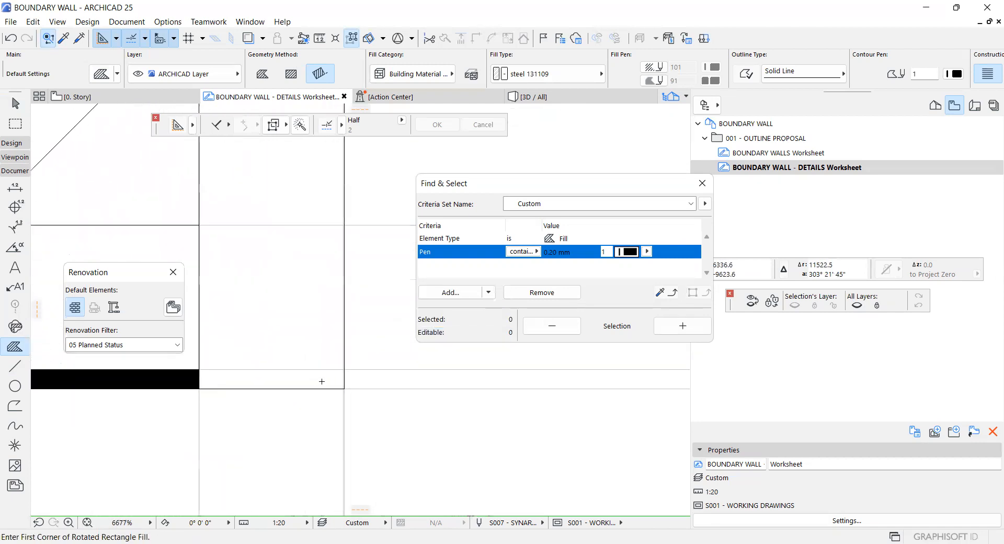
pyautogui.scroll(3, 356, 382)
pyautogui.scroll(-4, 359, 386)
pyautogui.scroll(-15, 316, 407)
pyautogui.scroll(-9, 301, 380)
pyautogui.scroll(8, 228, 431)
pyautogui.scroll(10, 287, 445)
pyautogui.scroll(-12, 240, 439)
pyautogui.scroll(14, 290, 415)
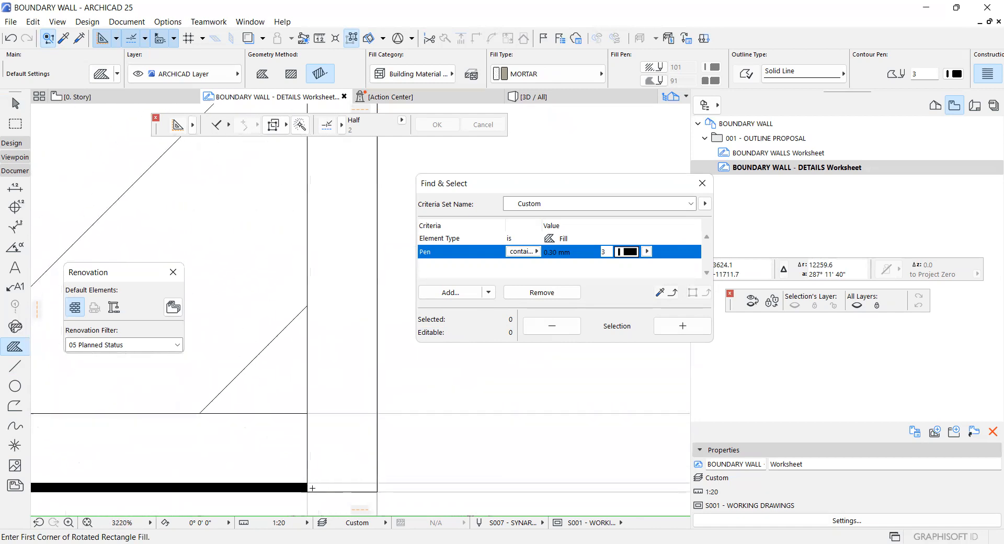
# Draw a vertical mortar fill along the right outer face of the wall section, from its base to its top
pyautogui.click(309, 488)
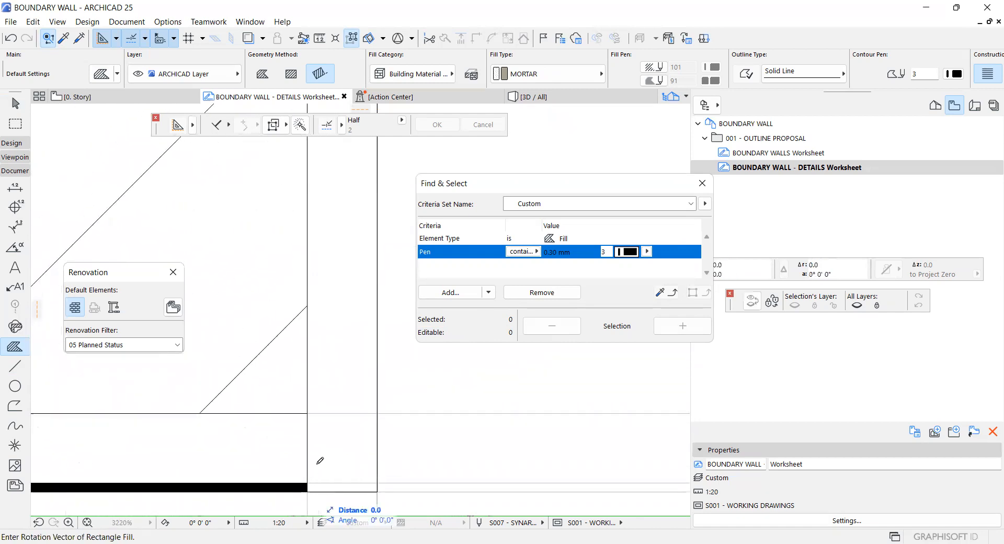
pyautogui.scroll(-5, 319, 416)
pyautogui.scroll(5, 317, 243)
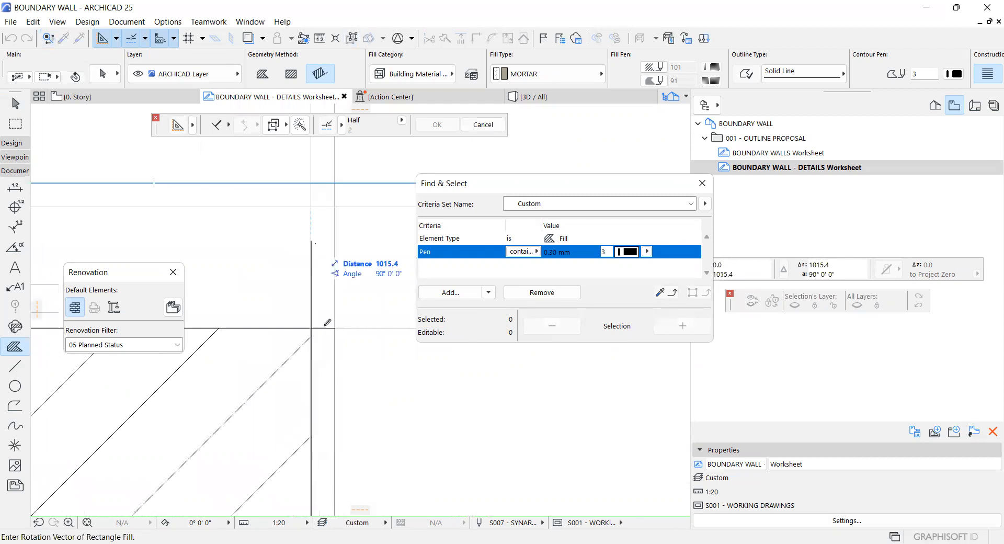
pyautogui.click(337, 325)
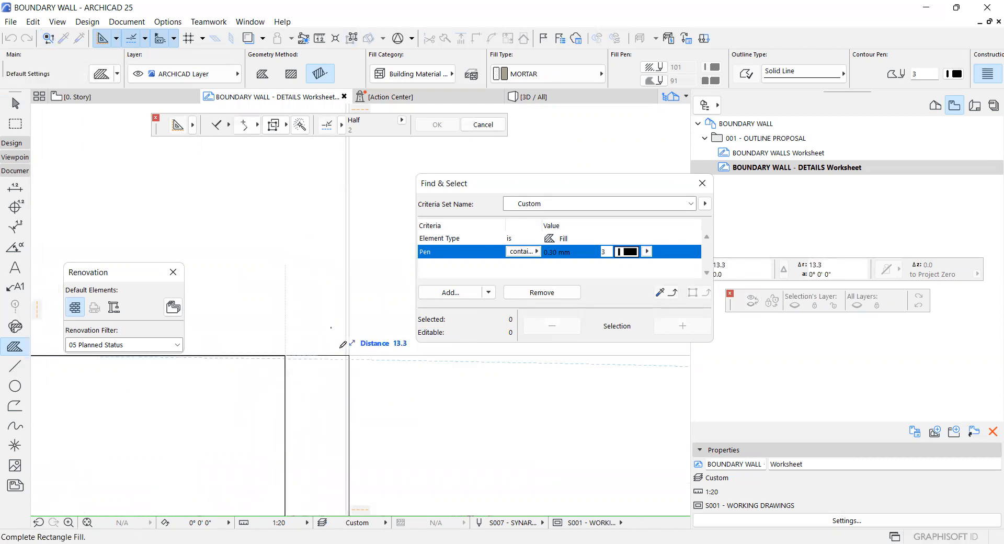
pyautogui.click(346, 350)
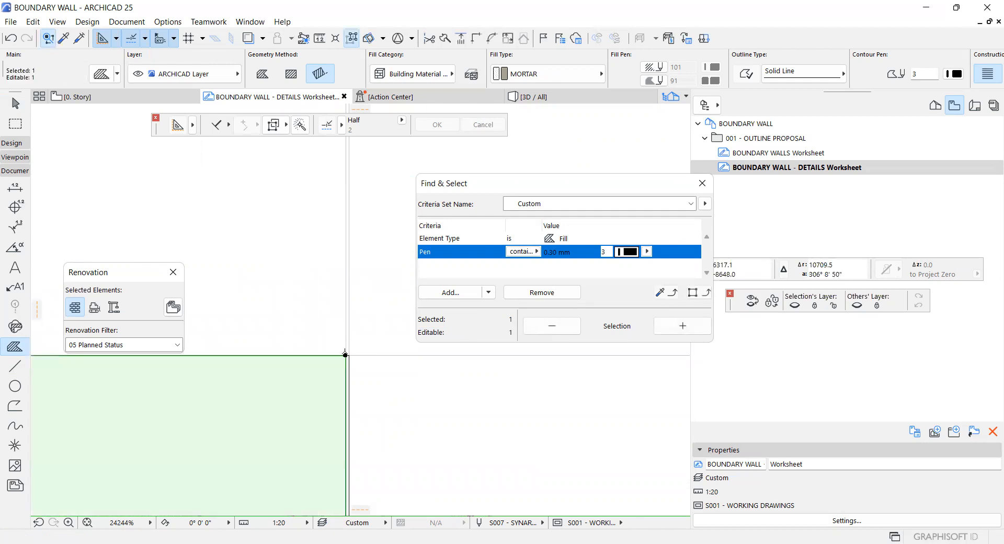
# Draw a 15 mm thick mortar fill across the top of the wall section, spanning its full width
pyautogui.press('Escape')
pyautogui.keyDown('shift'); pyautogui.click(346, 355); pyautogui.keyUp('shift')
pyautogui.click(111, 114)
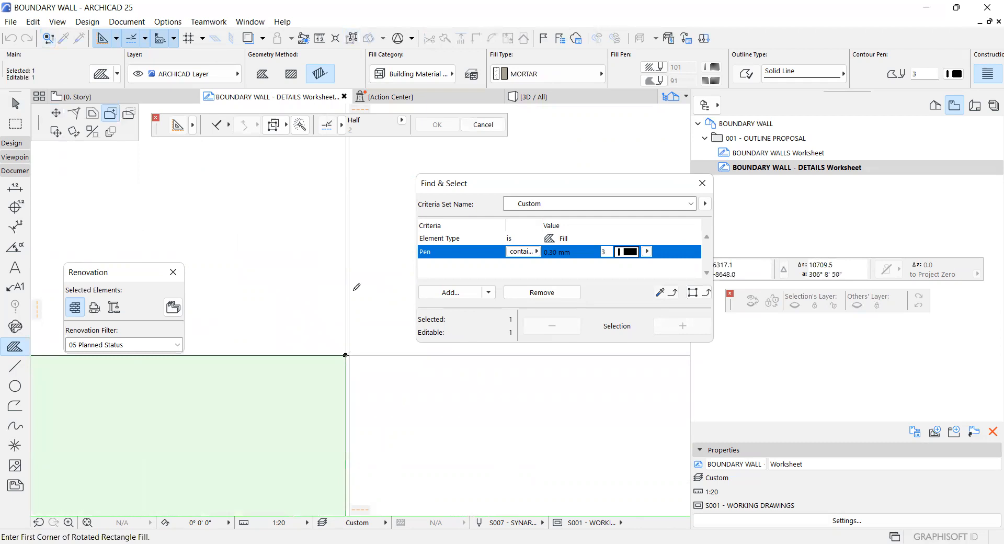
pyautogui.click(349, 355)
pyautogui.scroll(-8, 374, 309)
pyautogui.scroll(2, 374, 296)
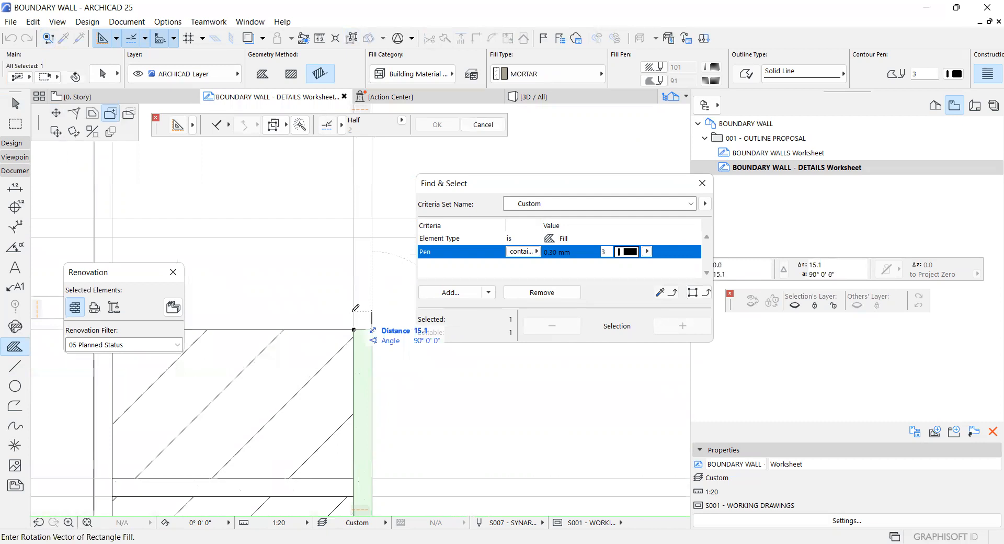
pyautogui.write('15')
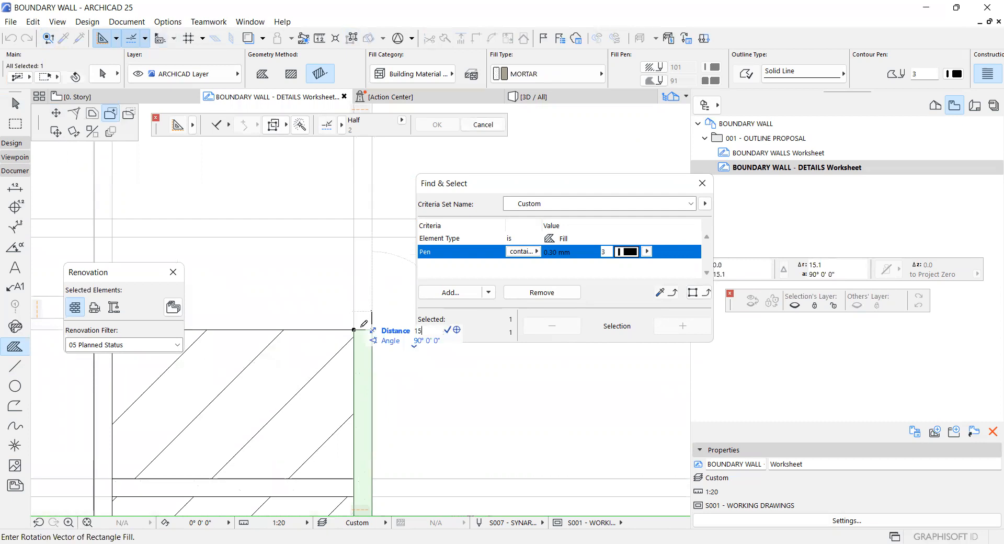
pyautogui.press('Return')
pyautogui.scroll(-5, 271, 325)
pyautogui.scroll(10, 230, 318)
pyautogui.scroll(5, 253, 310)
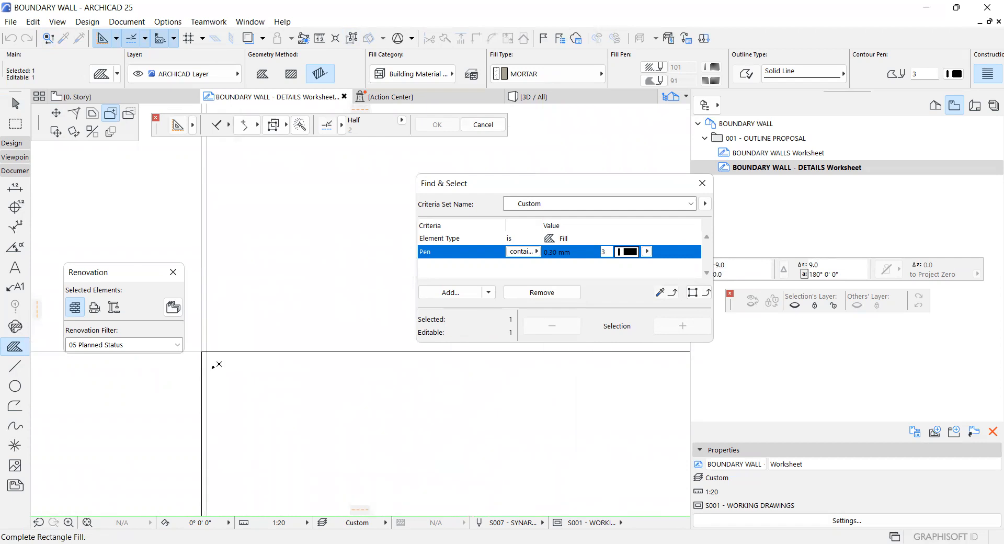
pyautogui.click(211, 367)
pyautogui.click(210, 367)
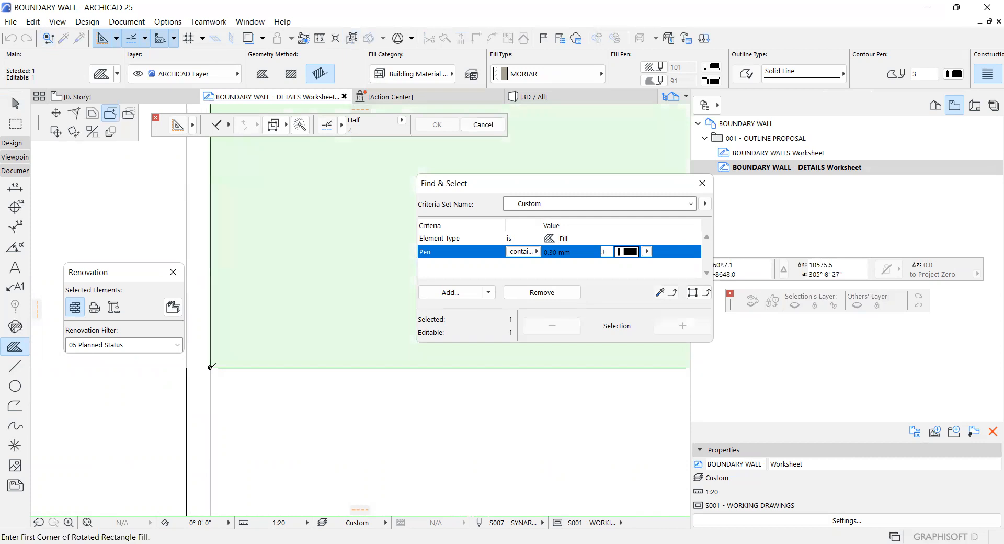
# Draw a vertical mortar fill down the left outer face of the section to the wall's base
pyautogui.click(208, 366)
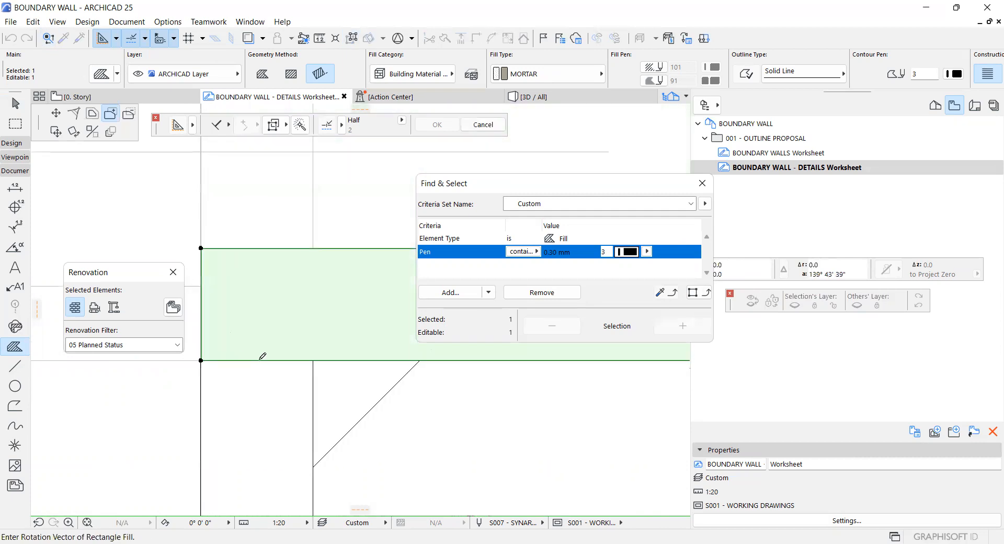
pyautogui.click(298, 313)
pyautogui.scroll(-15, 298, 312)
pyautogui.scroll(8, 300, 374)
pyautogui.scroll(5, 293, 394)
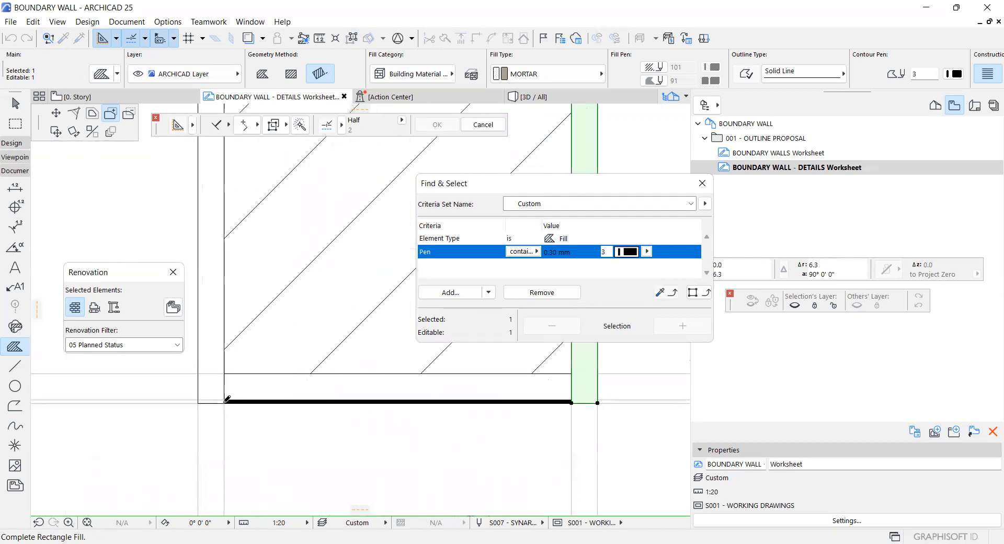
# Check the mortar fills around the section with true line weights shown, and return to thin lines
pyautogui.rightClick(263, 436)
pyautogui.click(292, 474)
pyautogui.scroll(-3, 329, 334)
pyautogui.scroll(-6, 329, 333)
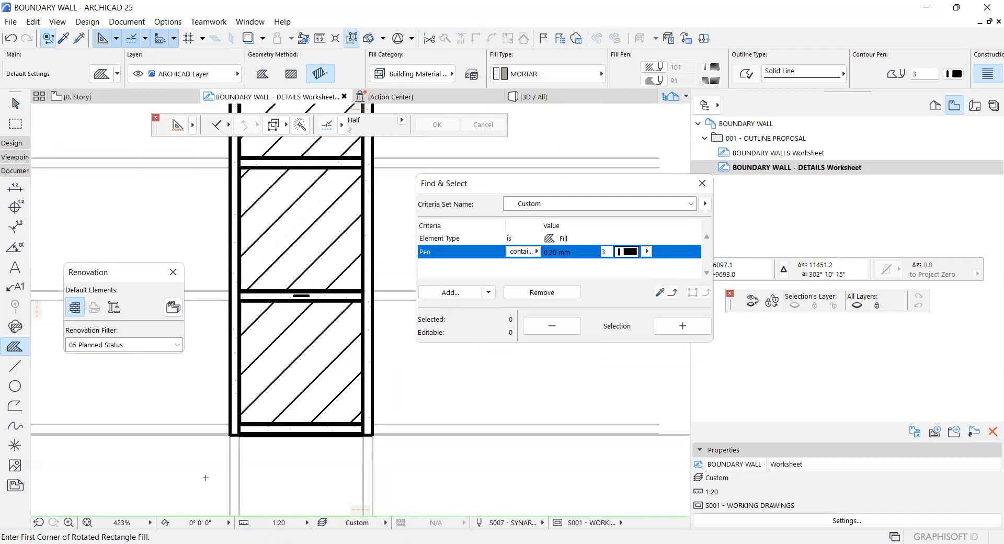
pyautogui.scroll(5, 269, 360)
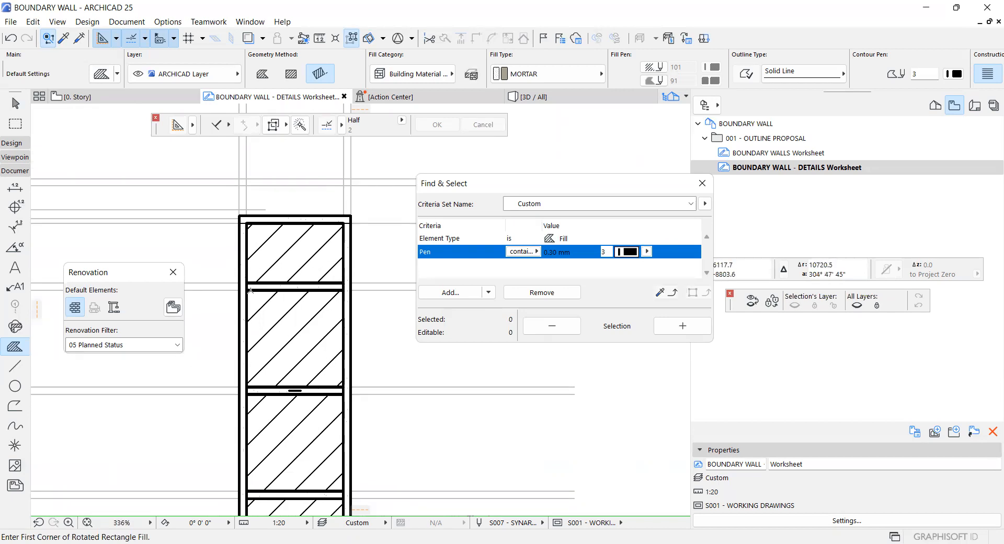
pyautogui.rightClick(370, 305)
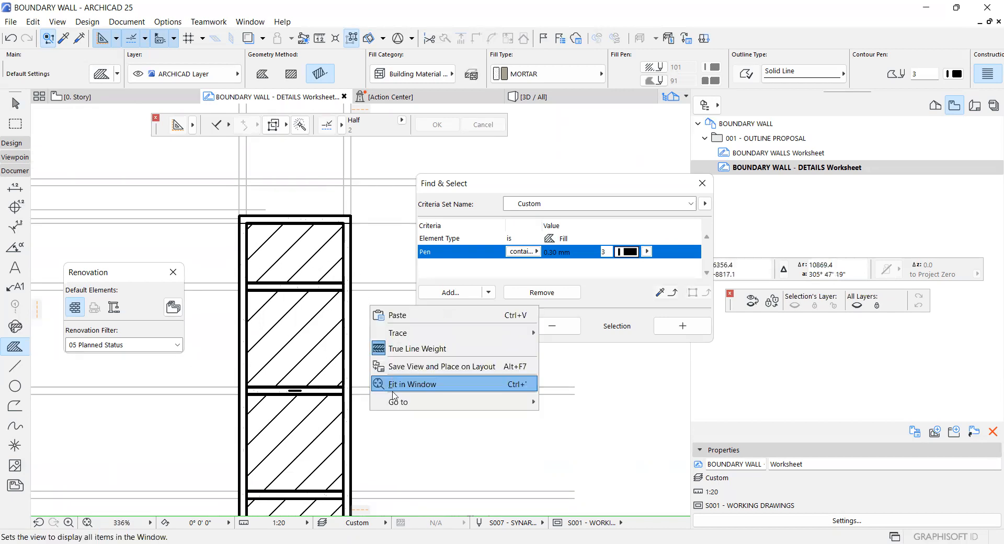
pyautogui.click(400, 349)
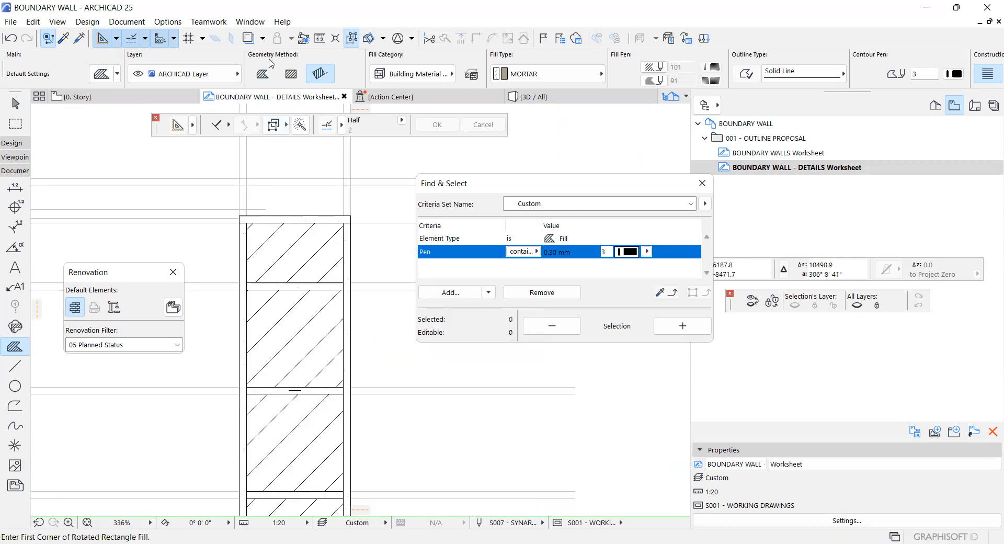
# Pick up the PAINT - OFFWHITE fill settings from the thin paint layer in the top view
pyautogui.scroll(-10, 335, 314)
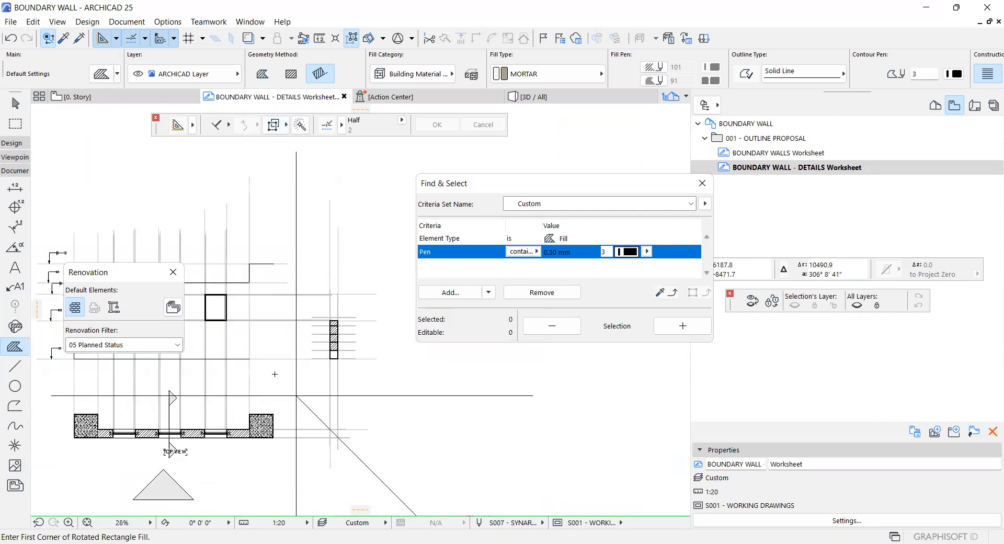
pyautogui.scroll(10, 215, 432)
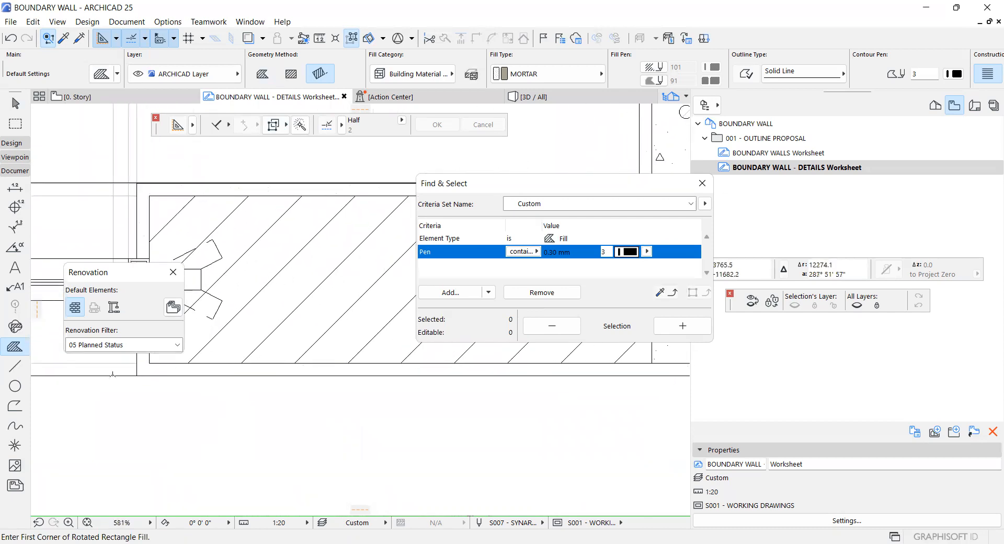
pyautogui.scroll(12, 253, 275)
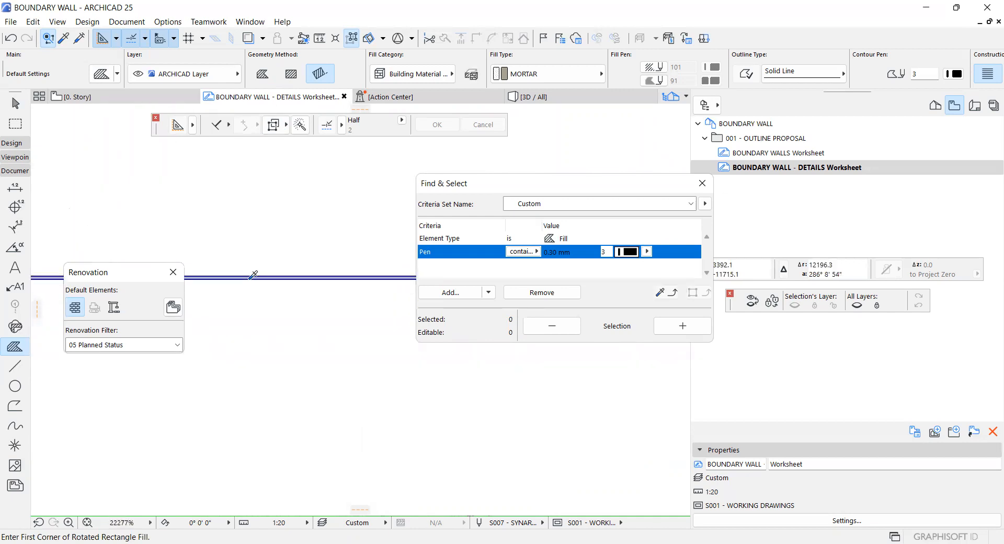
pyautogui.keyDown('alt'); pyautogui.click(254, 275); pyautogui.keyUp('alt')
pyautogui.scroll(-18, 253, 275)
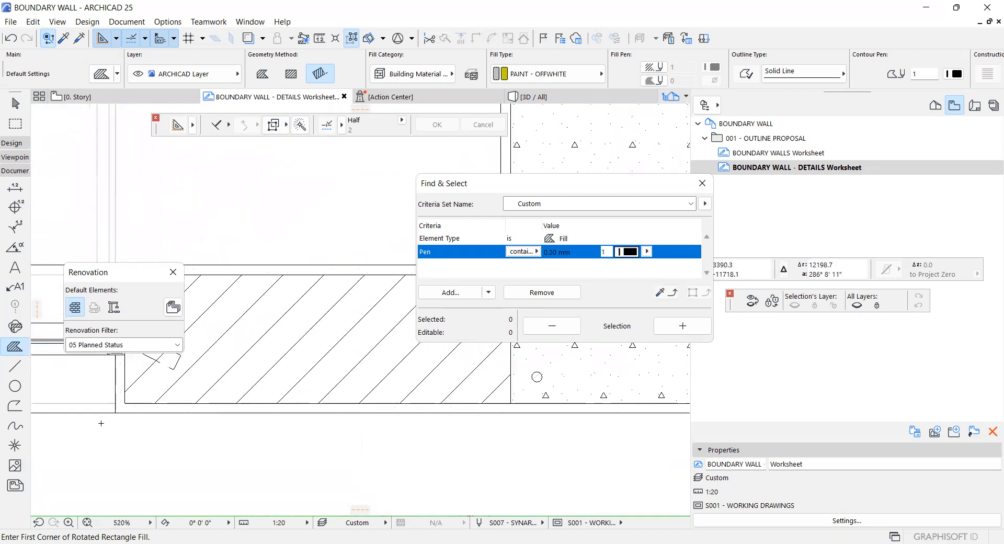
# Draw a thin vertical off-white paint fill against the right mortar face over the full height of the section
pyautogui.scroll(5, 264, 352)
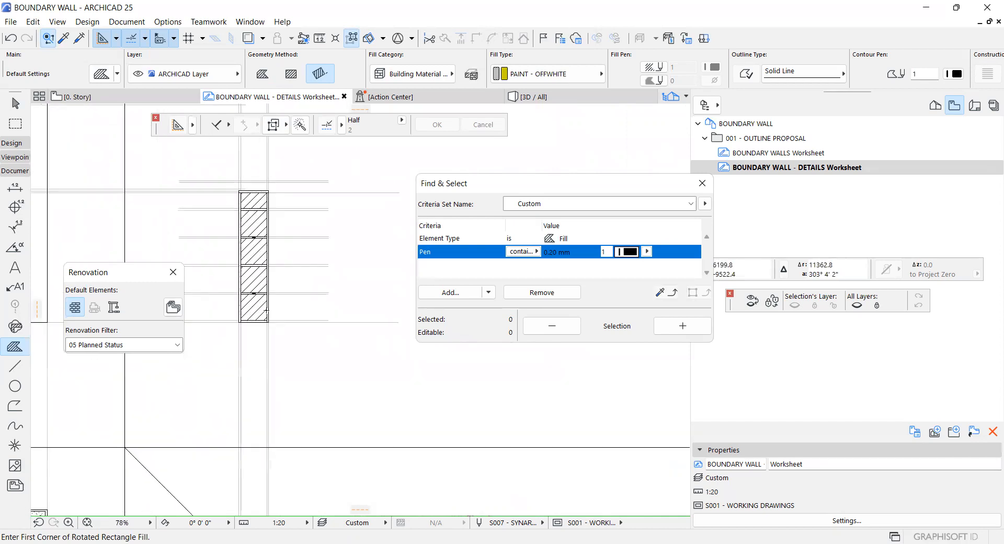
pyautogui.scroll(15, 264, 352)
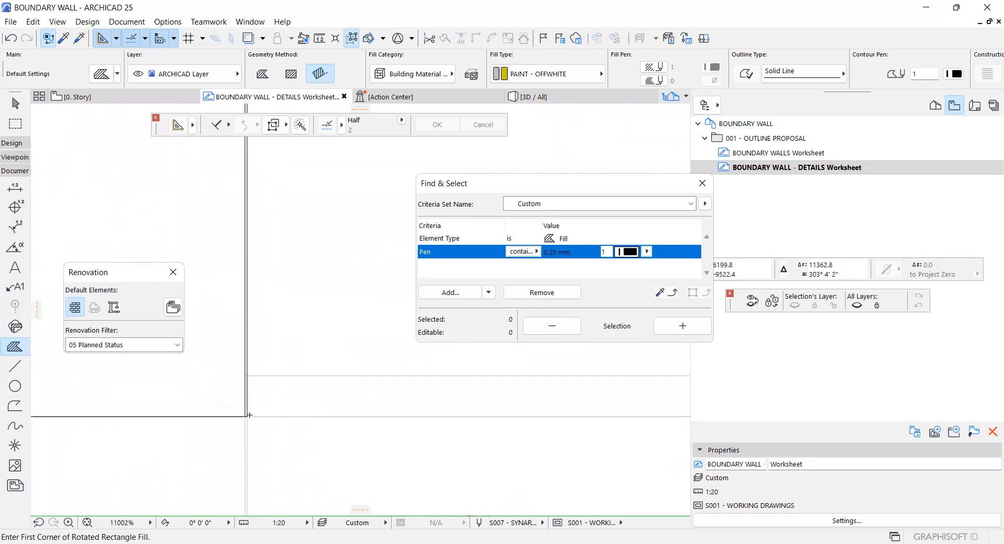
pyautogui.click(240, 420)
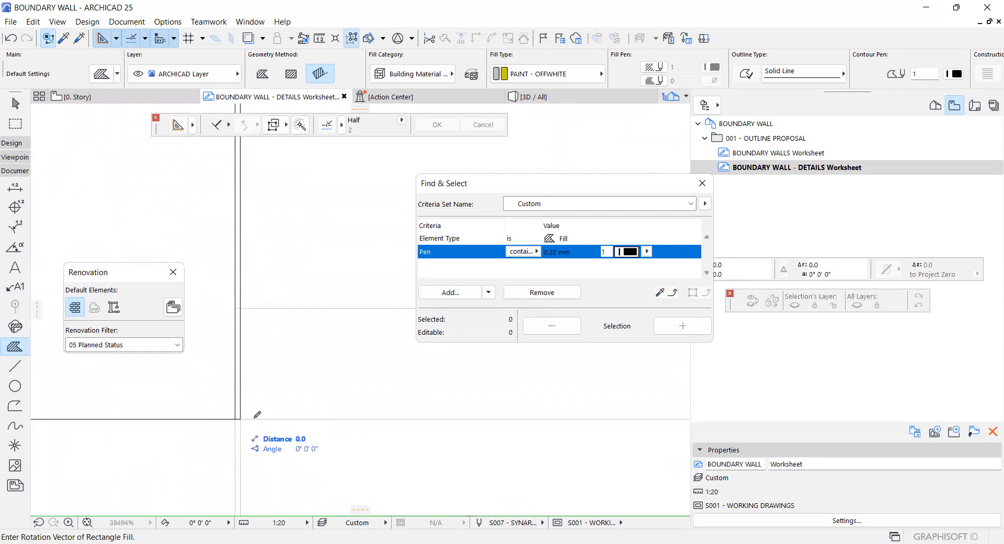
pyautogui.click(250, 465)
pyautogui.scroll(-15, 251, 465)
pyautogui.scroll(12, 248, 348)
pyautogui.scroll(7, 261, 318)
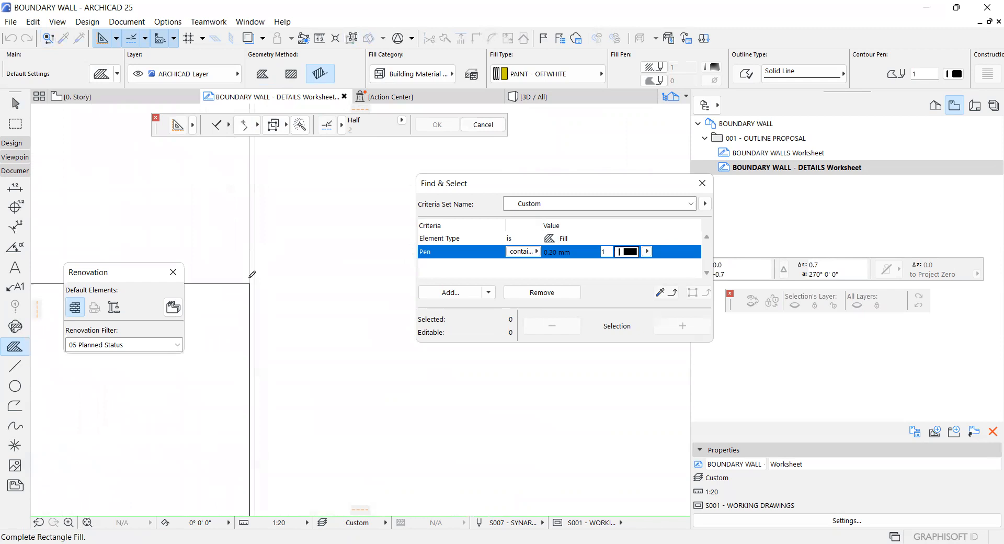
pyautogui.click(252, 278)
pyautogui.scroll(4, 253, 277)
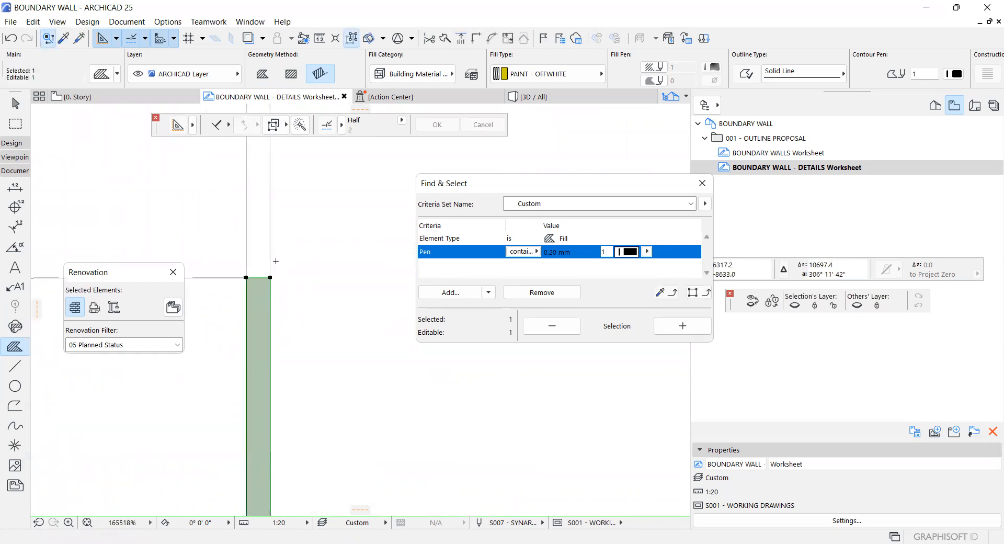
# Draw a 0.1 mm thick off-white paint fill across the top of the section's mortar layer
pyautogui.click(270, 277)
pyautogui.click(270, 277)
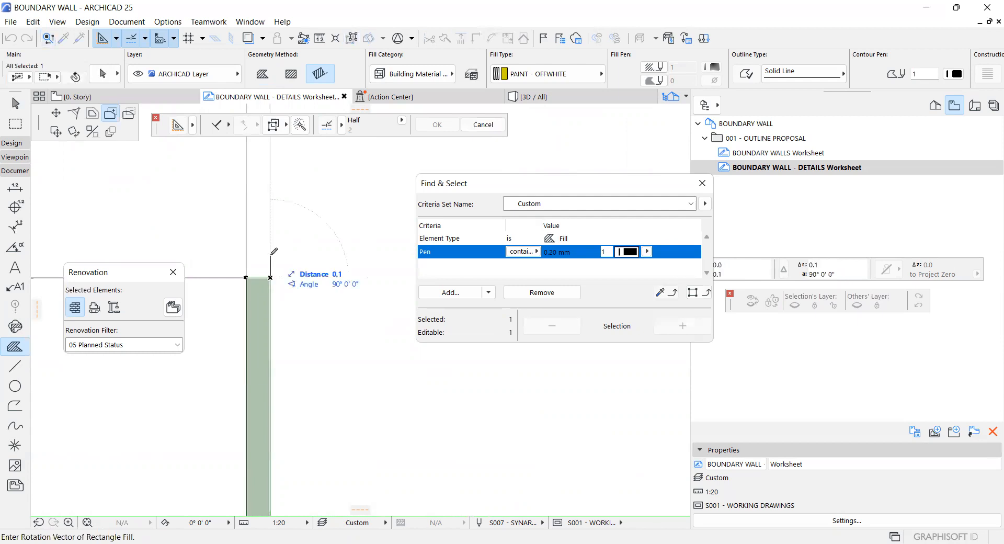
pyautogui.press('Tab')
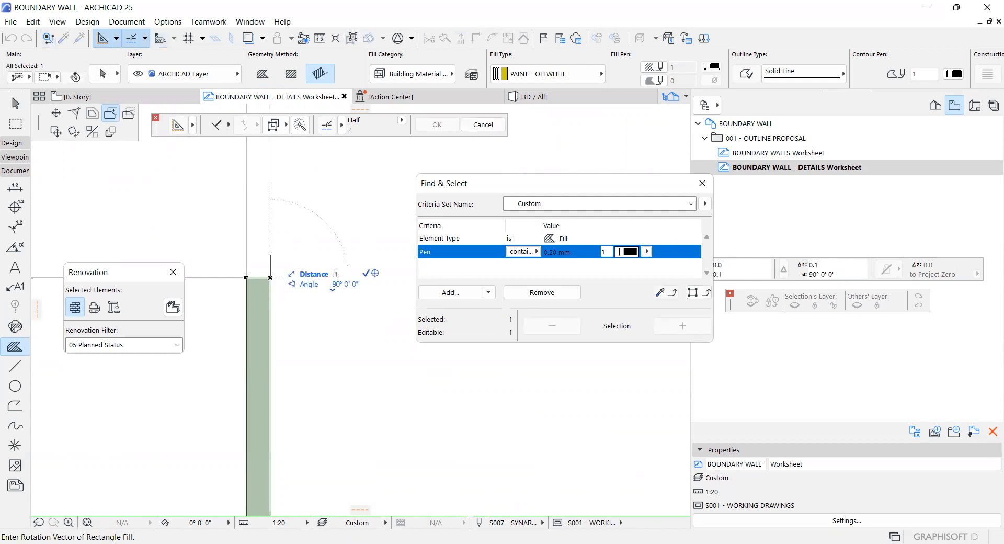
pyautogui.write('.1')
pyautogui.press('Return')
pyautogui.scroll(5, 232, 267)
pyautogui.scroll(10, 232, 267)
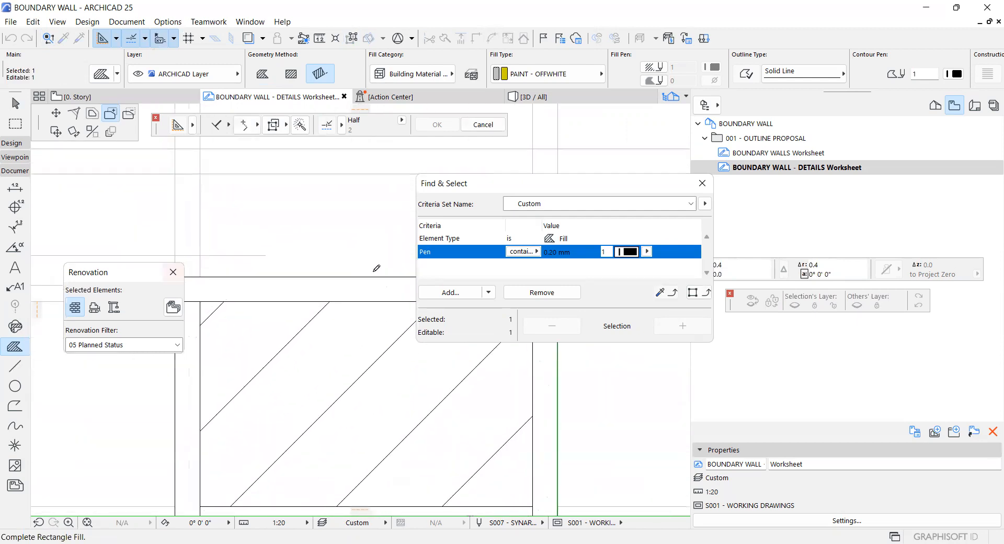
pyautogui.scroll(2, 290, 284)
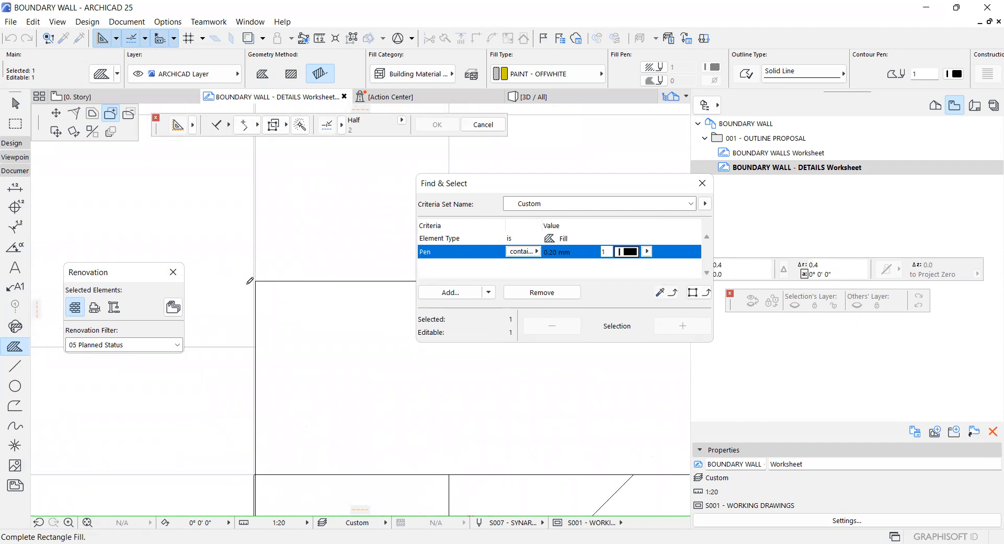
pyautogui.scroll(2, 268, 275)
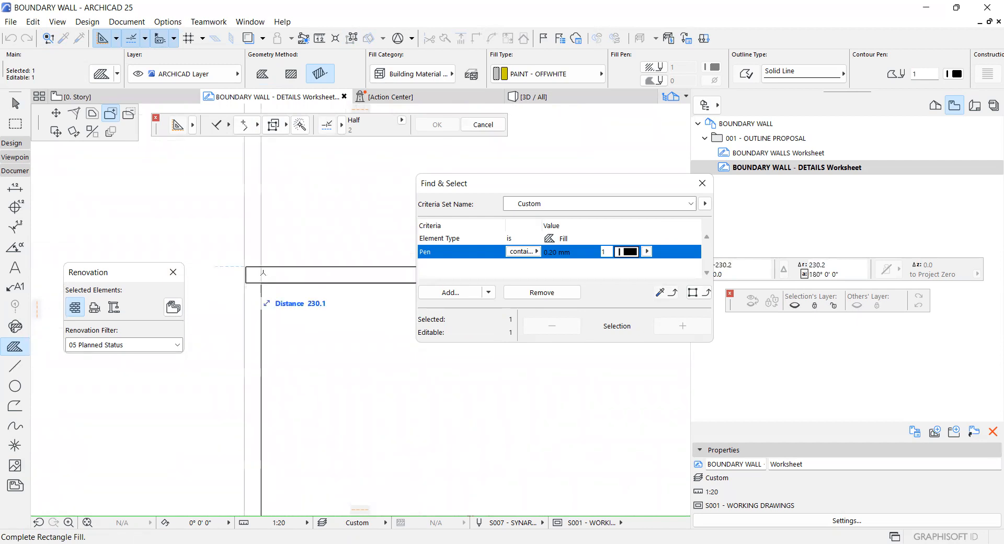
pyautogui.click(261, 267)
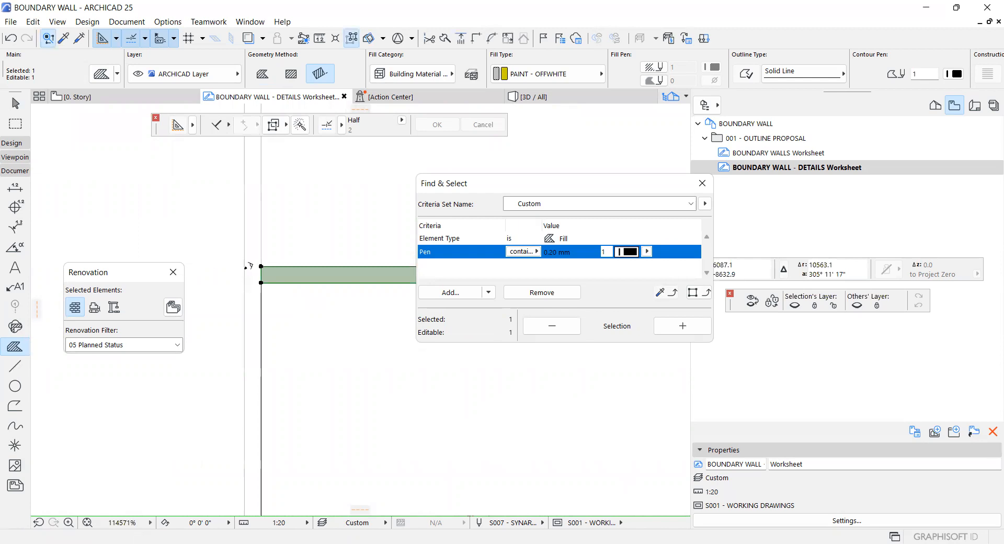
# Draw a thin vertical off-white paint fill against the left mortar face over the full height of the section
pyautogui.click(244, 245)
pyautogui.scroll(-10, 244, 244)
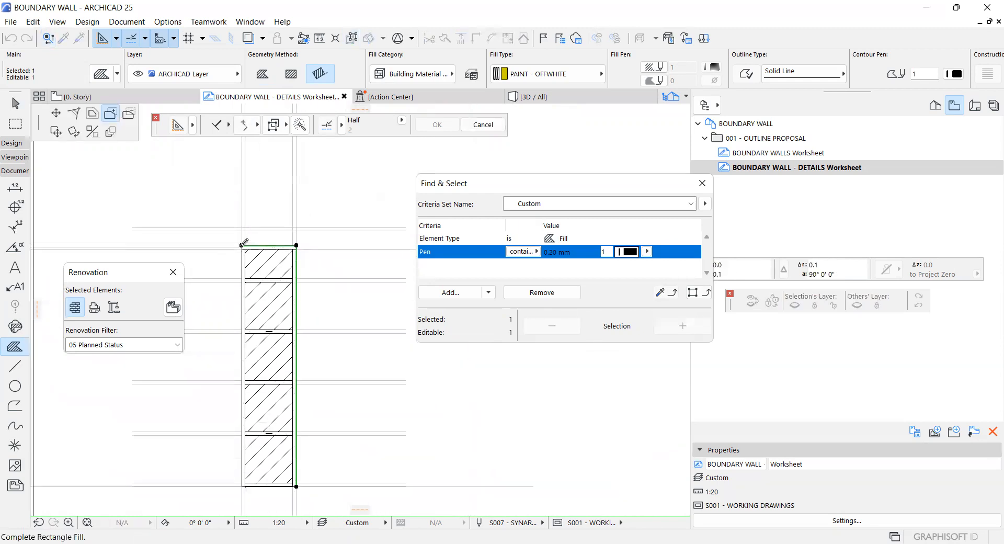
pyautogui.scroll(5, 251, 389)
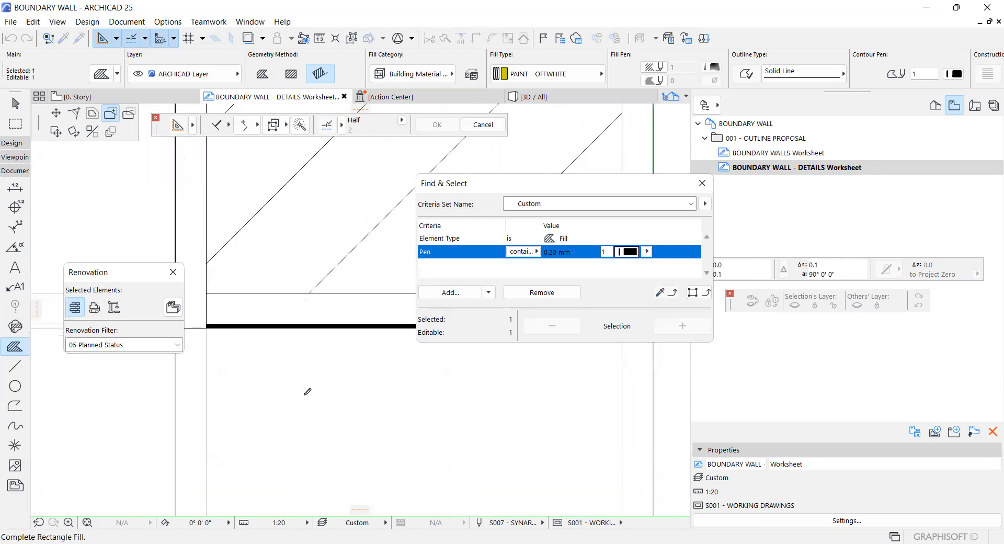
pyautogui.scroll(3, 226, 334)
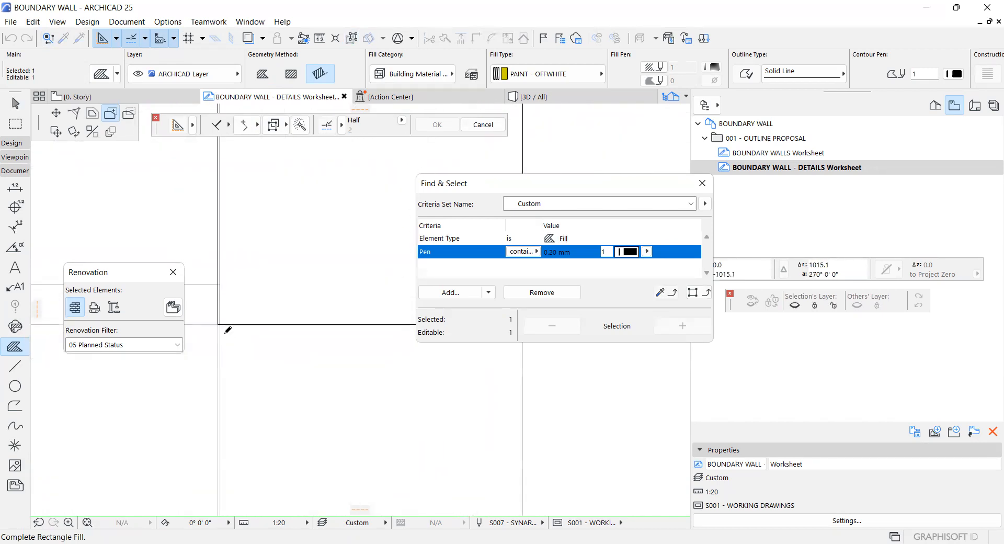
pyautogui.click(217, 427)
pyautogui.scroll(-10, 216, 440)
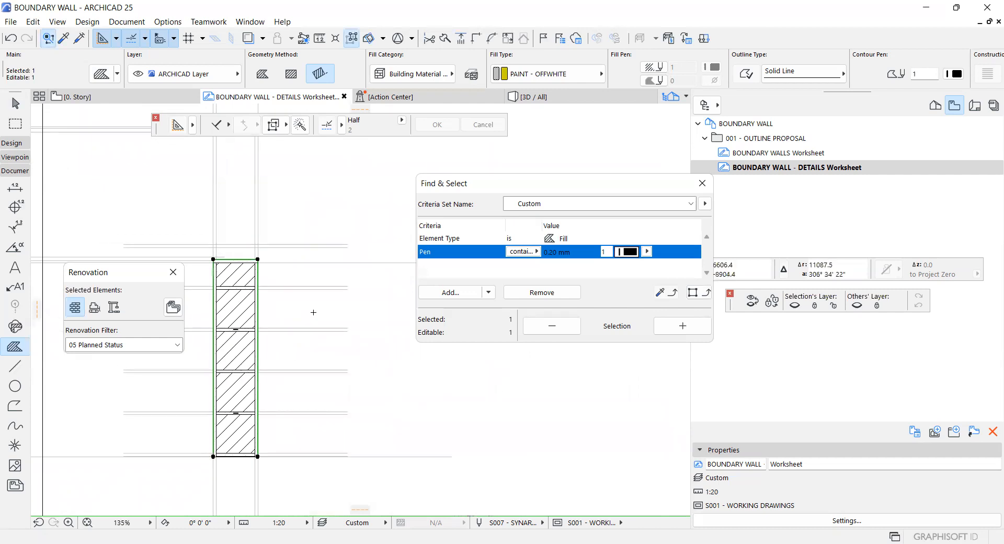
pyautogui.press('Escape')
# Pick up the REINFORCED CONCRETE fill settings from the right pier in the top view
pyautogui.scroll(-4, 293, 314)
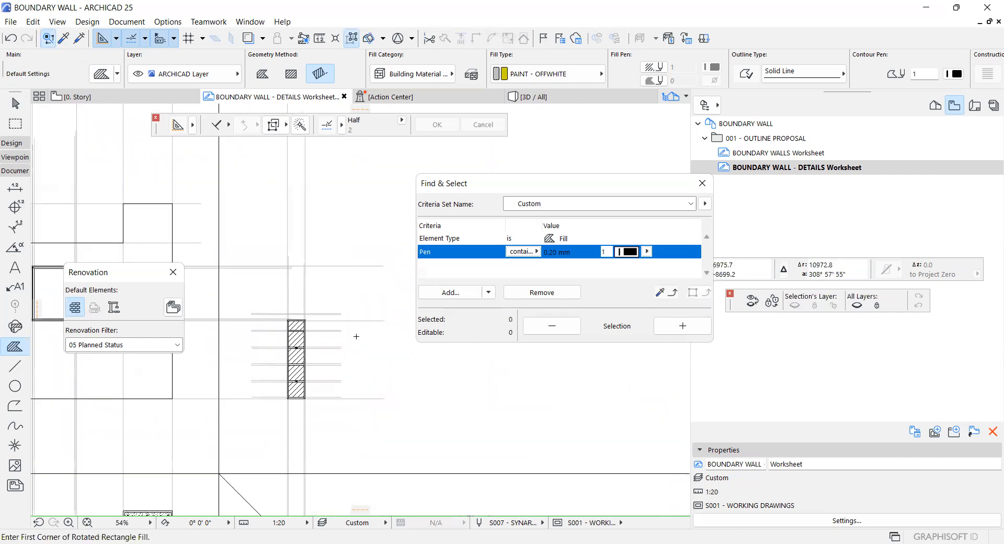
pyautogui.scroll(-4, 341, 359)
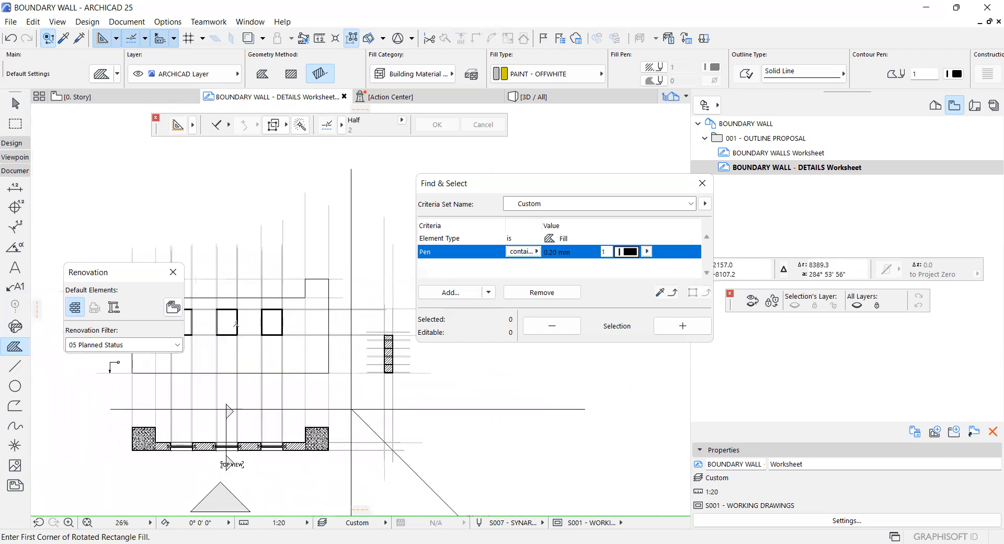
pyautogui.scroll(6, 301, 299)
pyautogui.scroll(-5, 301, 299)
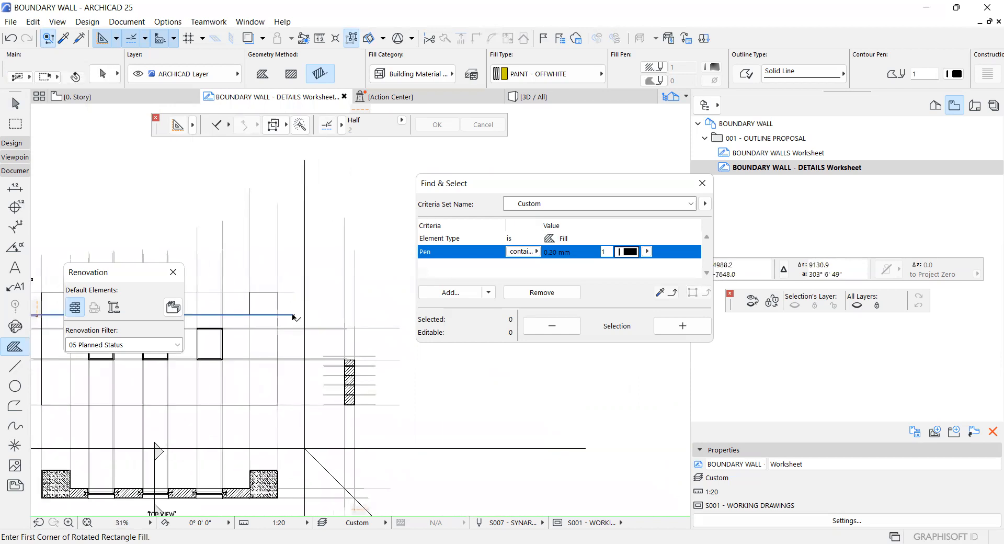
pyautogui.click(294, 315)
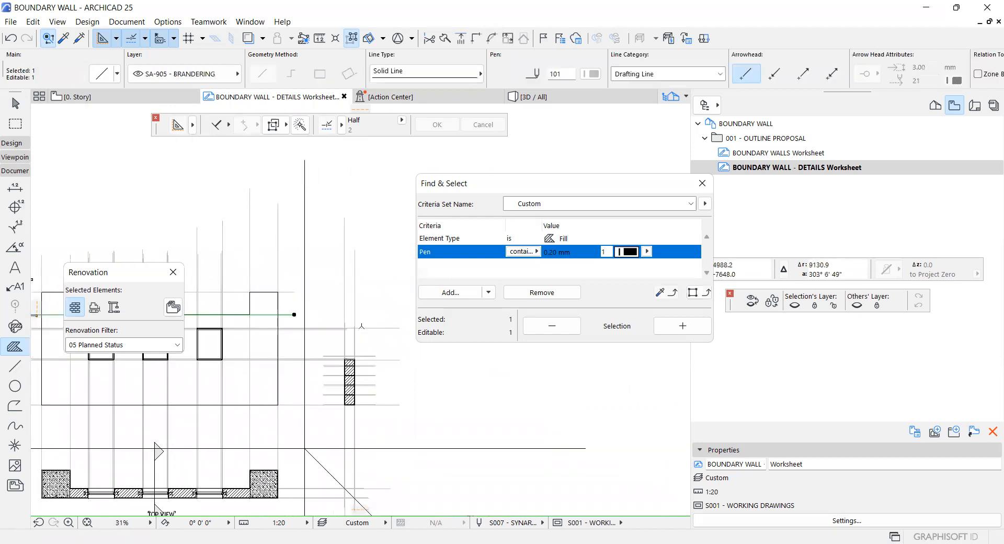
pyautogui.press('Escape')
pyautogui.scroll(2, 299, 444)
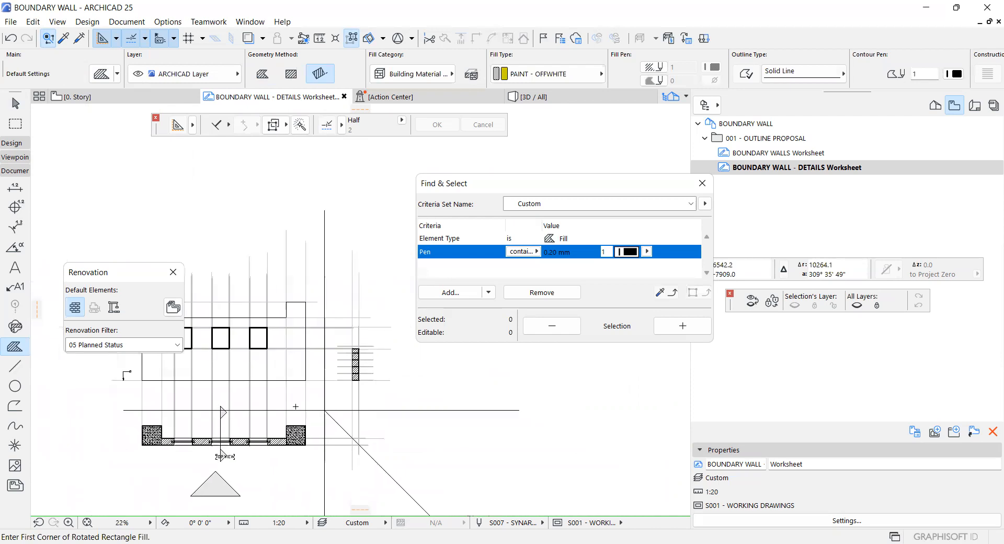
pyautogui.keyDown('alt'); pyautogui.click(299, 445); pyautogui.keyUp('alt')
pyautogui.scroll(7, 299, 445)
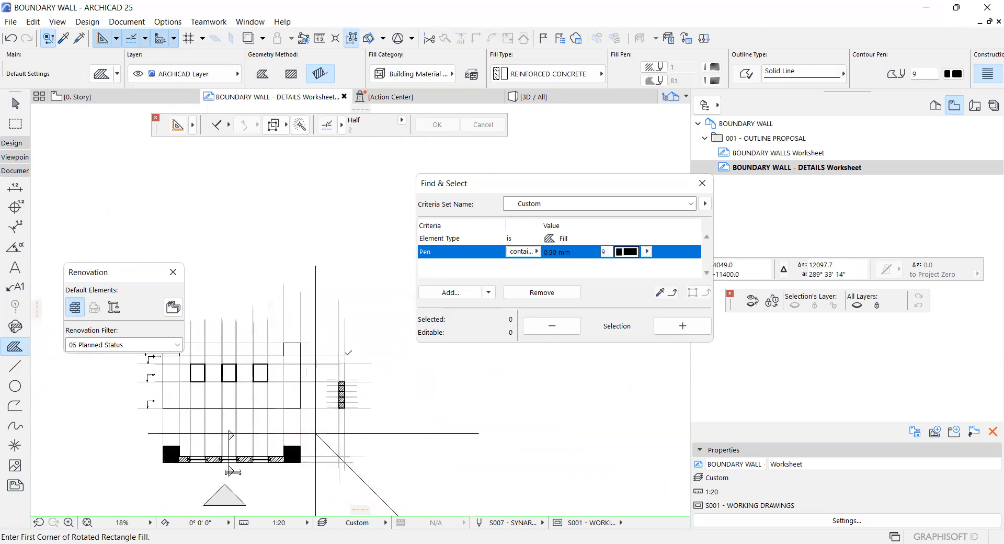
# Draw a rectangular reinforced concrete fill between the projected guide lines directly above the brick section
pyautogui.scroll(7, 298, 389)
pyautogui.click(249, 418)
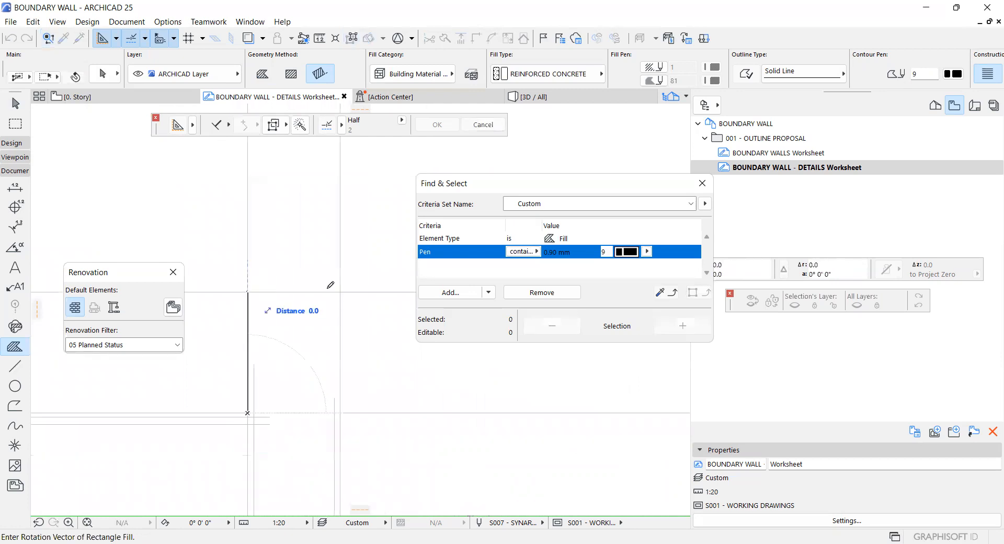
pyautogui.click(341, 289)
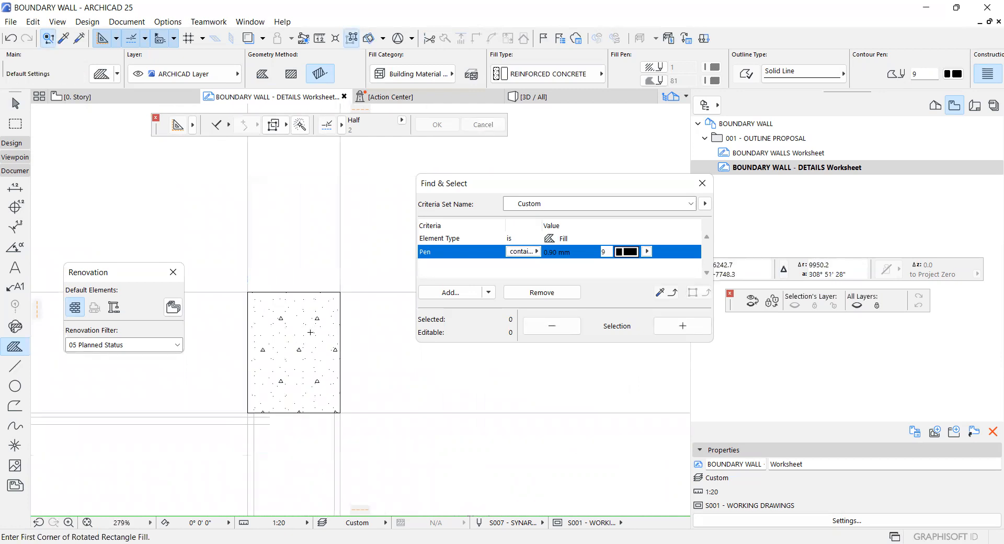
pyautogui.keyDown('shift'); pyautogui.click(311, 332); pyautogui.keyUp('shift')
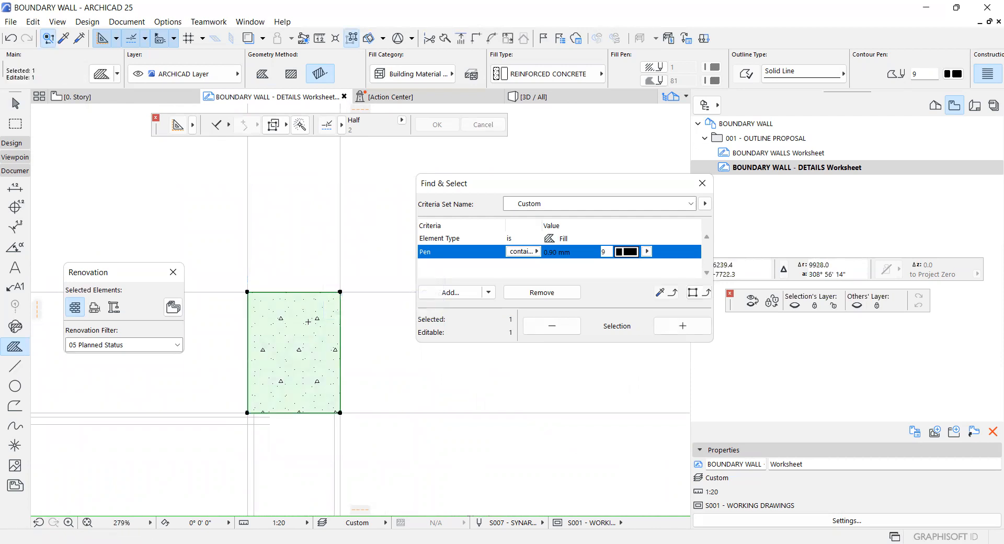
pyautogui.press('Escape')
pyautogui.scroll(-10, 308, 322)
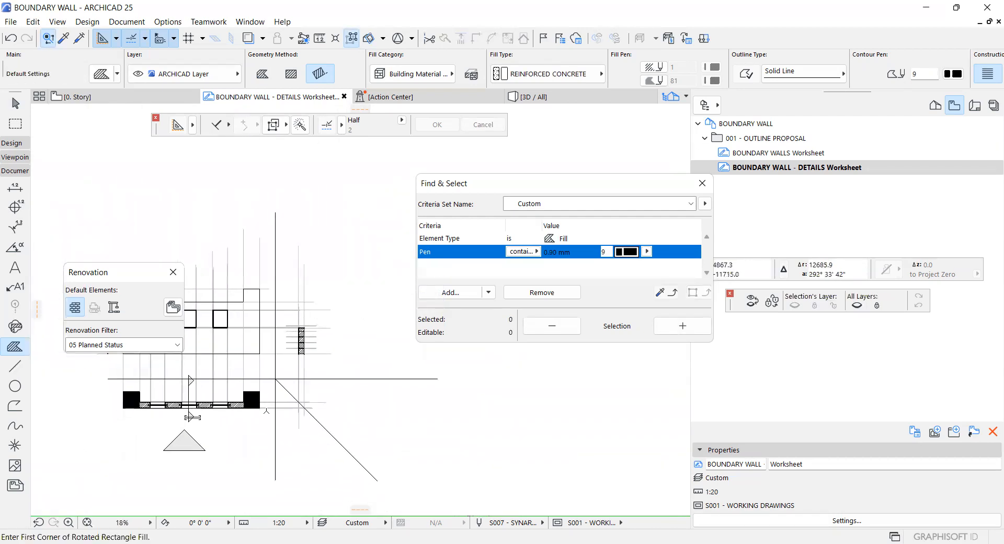
pyautogui.scroll(5, 255, 396)
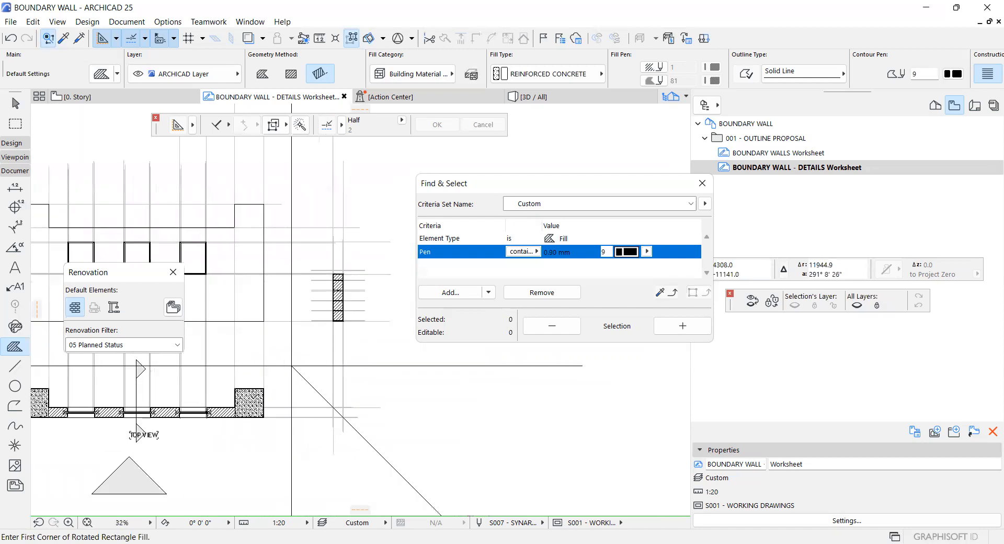
pyautogui.keyDown('shift'); pyautogui.click(255, 398); pyautogui.keyUp('shift')
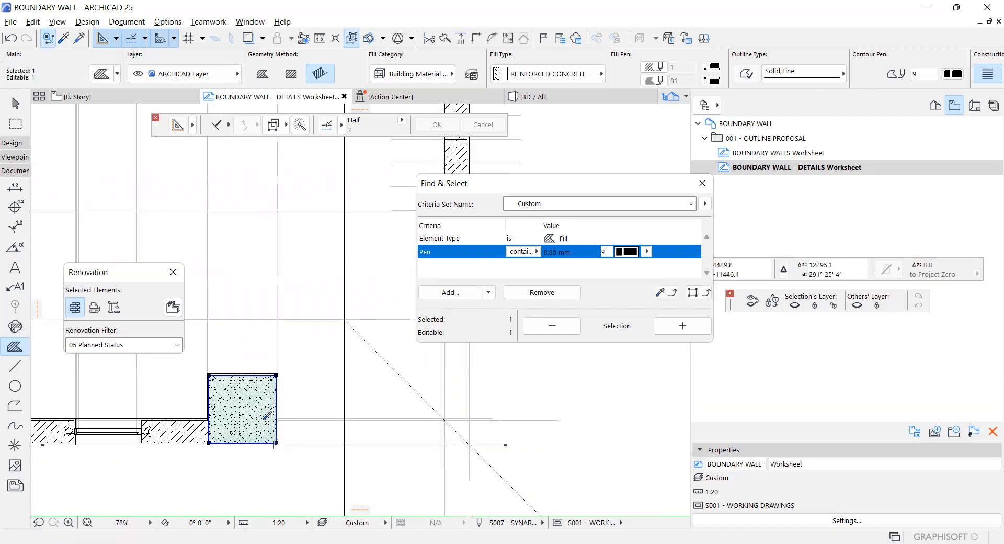
pyautogui.press('Escape')
pyautogui.keyDown('shift'); pyautogui.click(274, 398); pyautogui.keyUp('shift')
pyautogui.press('Escape')
pyautogui.scroll(3, 313, 388)
pyautogui.scroll(-2, 313, 389)
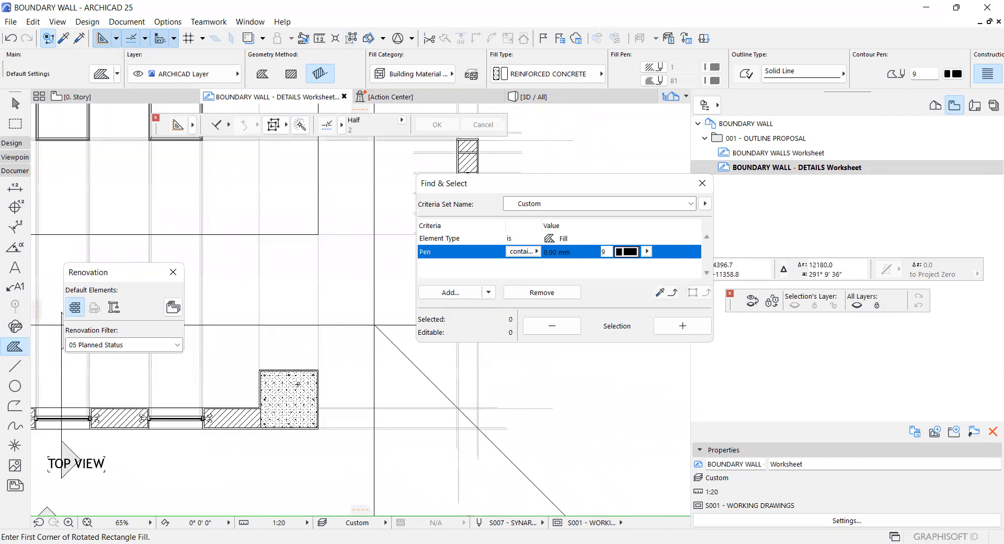
# Copy the right pier's concrete, mortar and off-white paint fills from the top view to the empty area above the section
pyautogui.scroll(2, 258, 367)
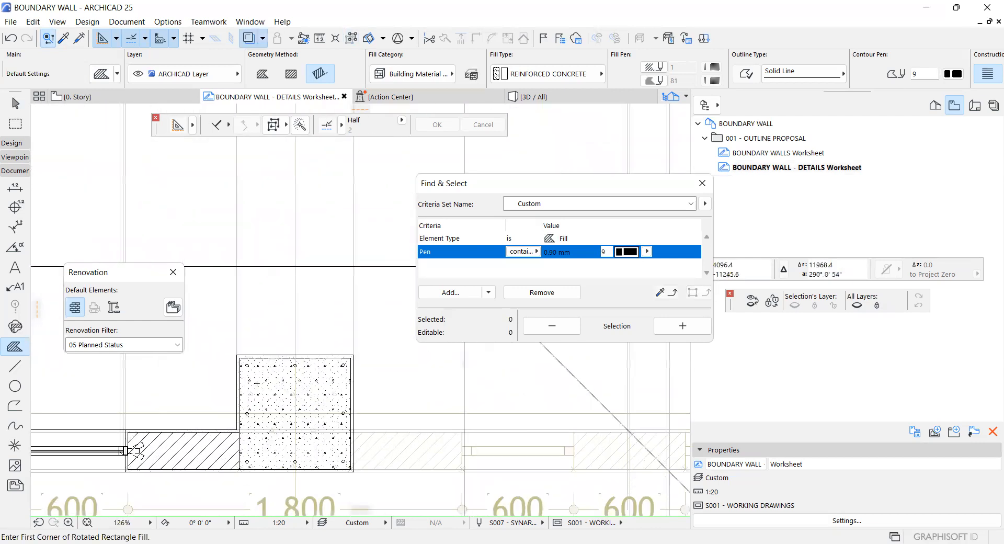
pyautogui.scroll(3, 258, 362)
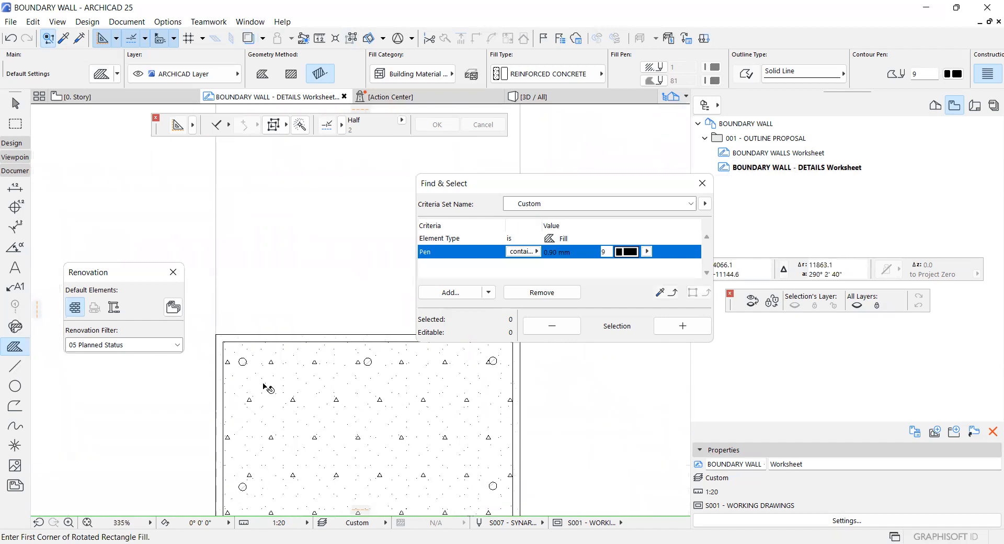
pyautogui.keyDown('shift'); pyautogui.click(262, 385); pyautogui.keyUp('shift')
pyautogui.scroll(2, 263, 386)
pyautogui.scroll(3, 238, 347)
pyautogui.keyDown('shift'); pyautogui.click(263, 295); pyautogui.keyUp('shift')
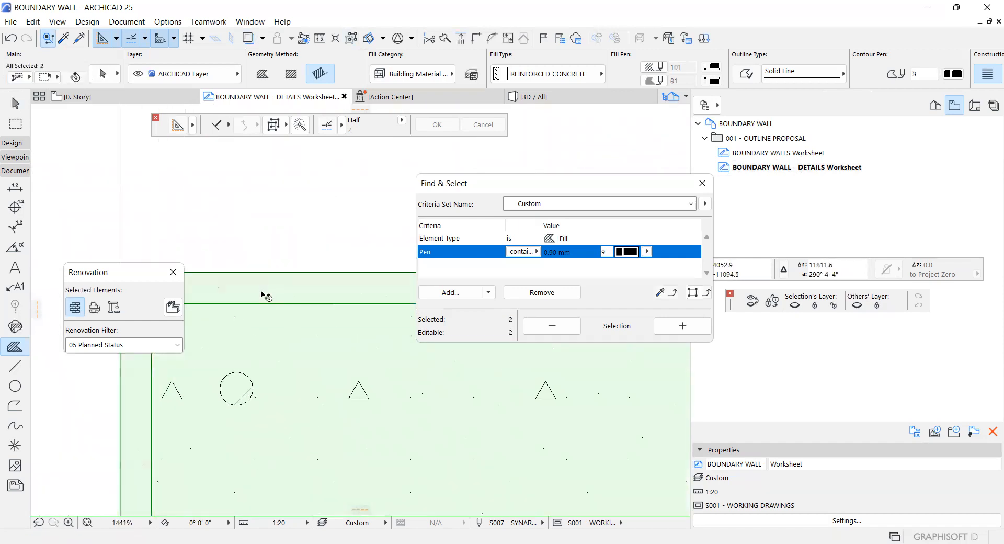
pyautogui.scroll(-3, 352, 343)
pyautogui.scroll(2, 243, 304)
pyautogui.scroll(10, 256, 348)
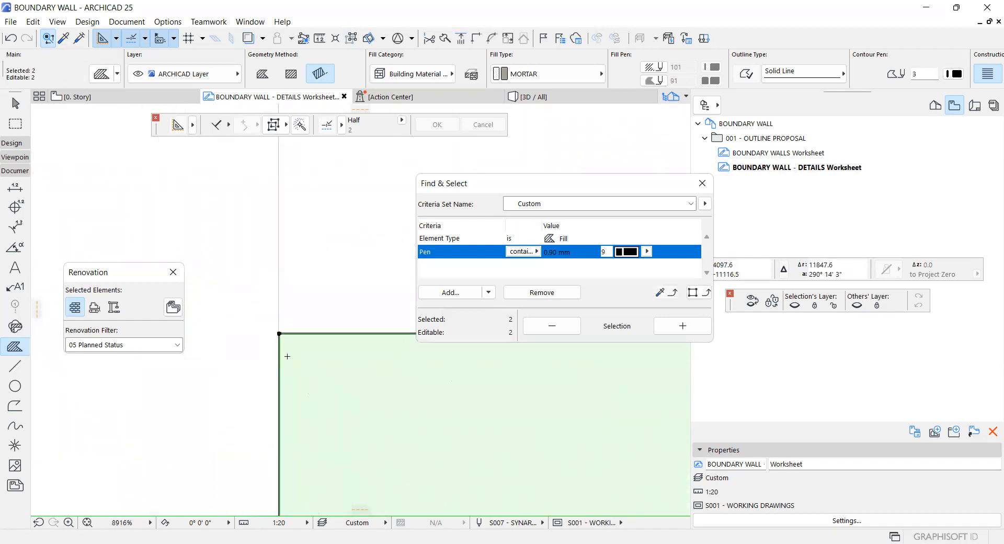
pyautogui.keyDown('shift'); pyautogui.click(256, 348); pyautogui.keyUp('shift')
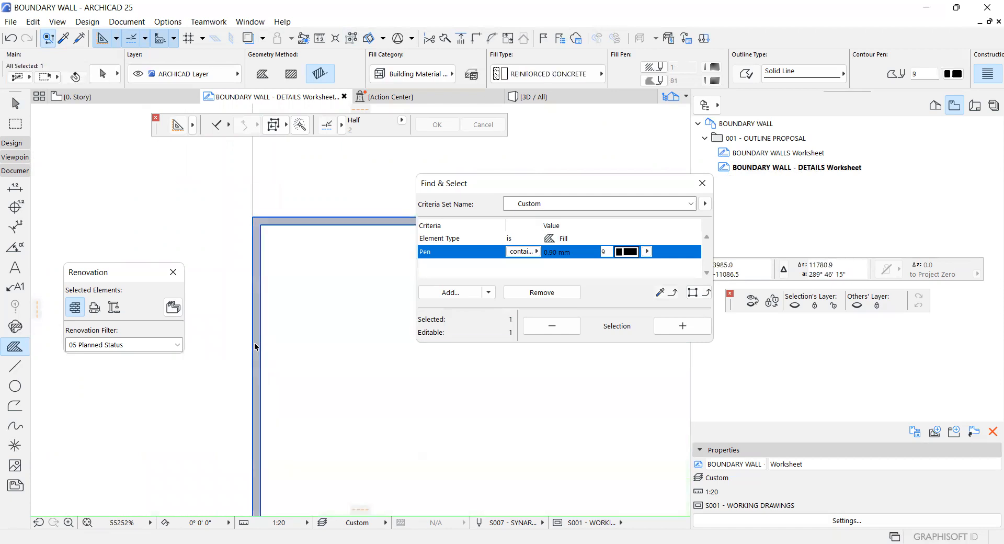
pyautogui.keyDown('shift'); pyautogui.click(254, 346); pyautogui.keyUp('shift')
pyautogui.keyDown('shift'); pyautogui.click(293, 369); pyautogui.keyUp('shift')
pyautogui.scroll(-9, 249, 349)
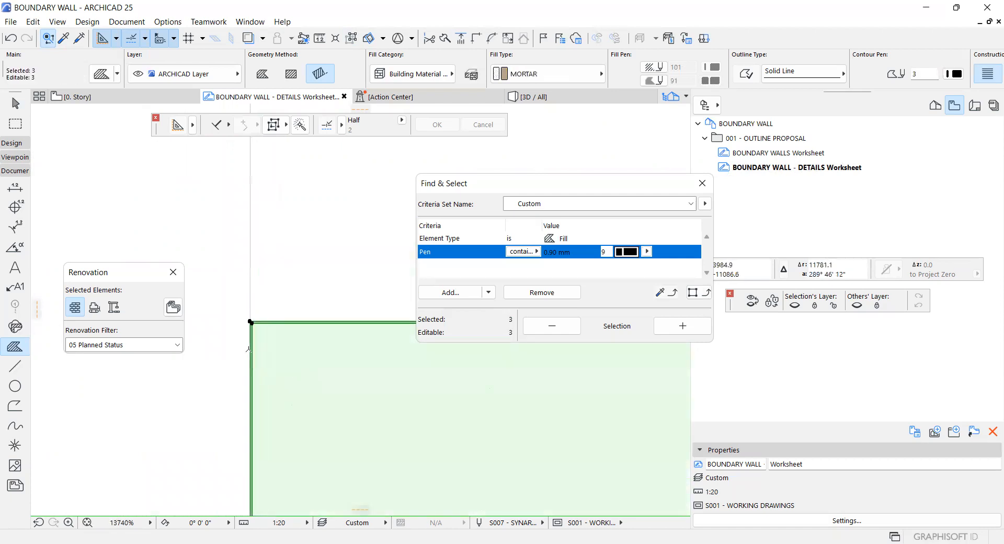
pyautogui.scroll(-10, 249, 348)
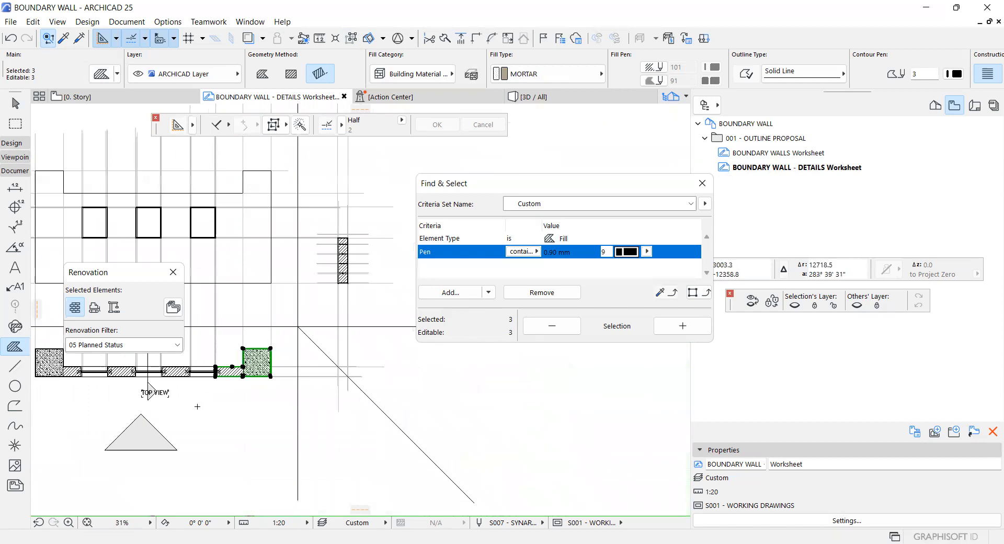
pyautogui.scroll(2, 237, 281)
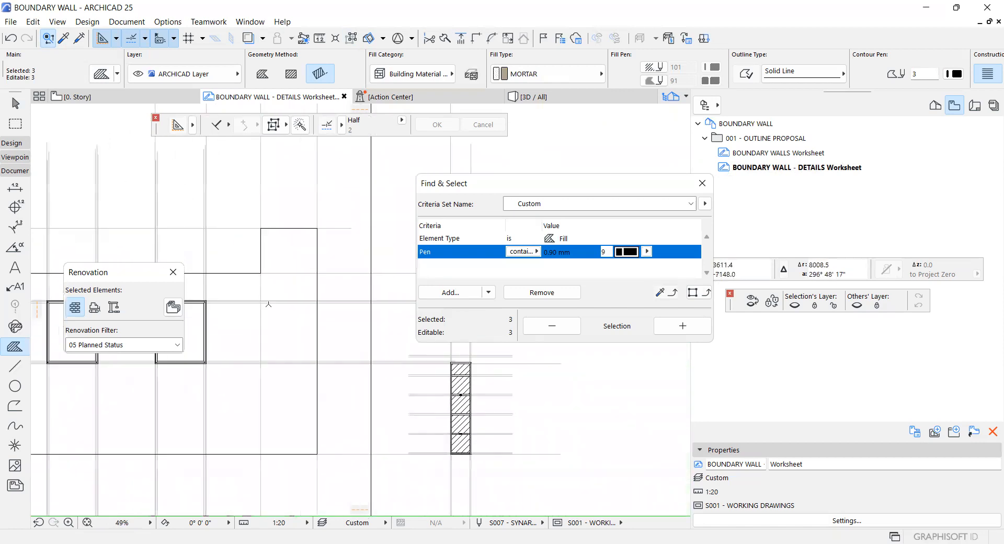
pyautogui.scroll(1, 237, 281)
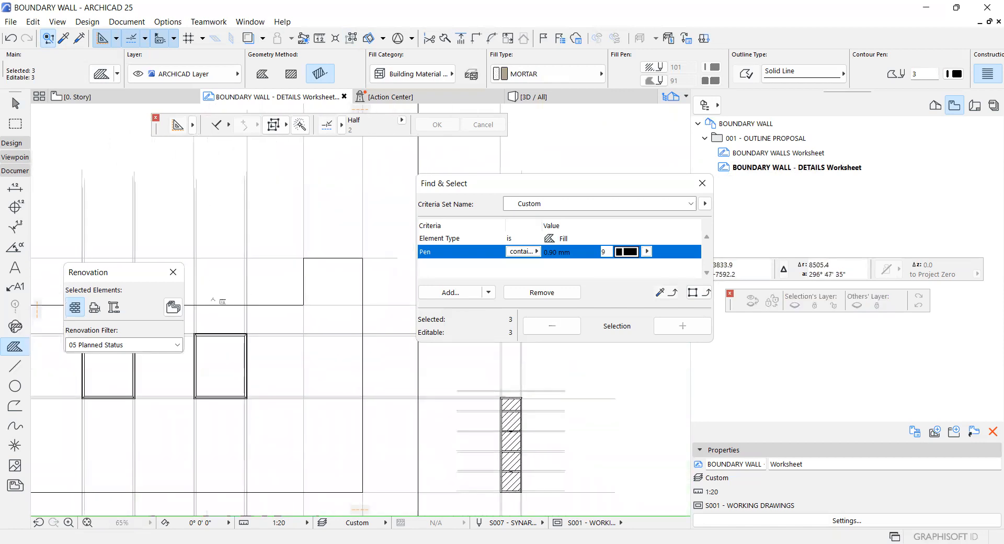
pyautogui.press('m')
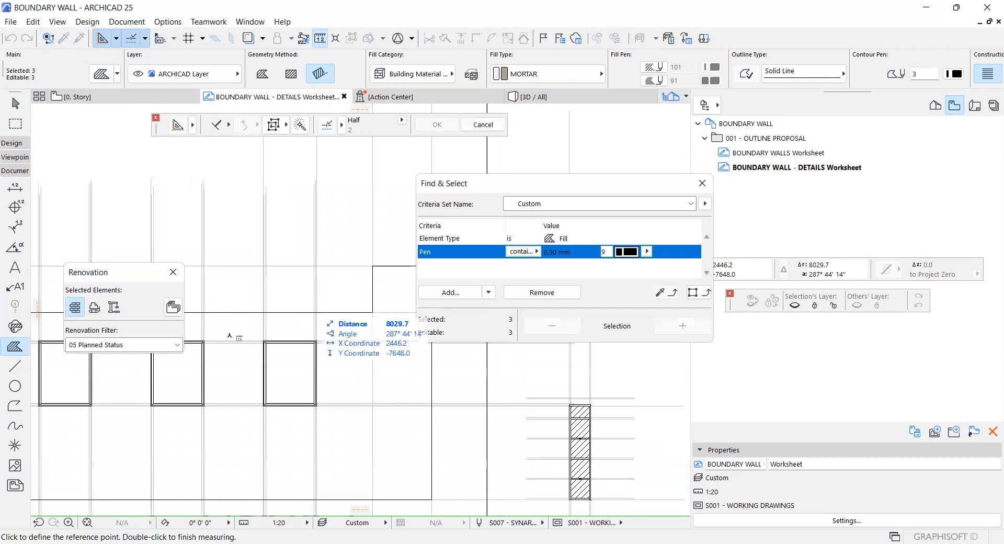
pyautogui.scroll(-3, 236, 320)
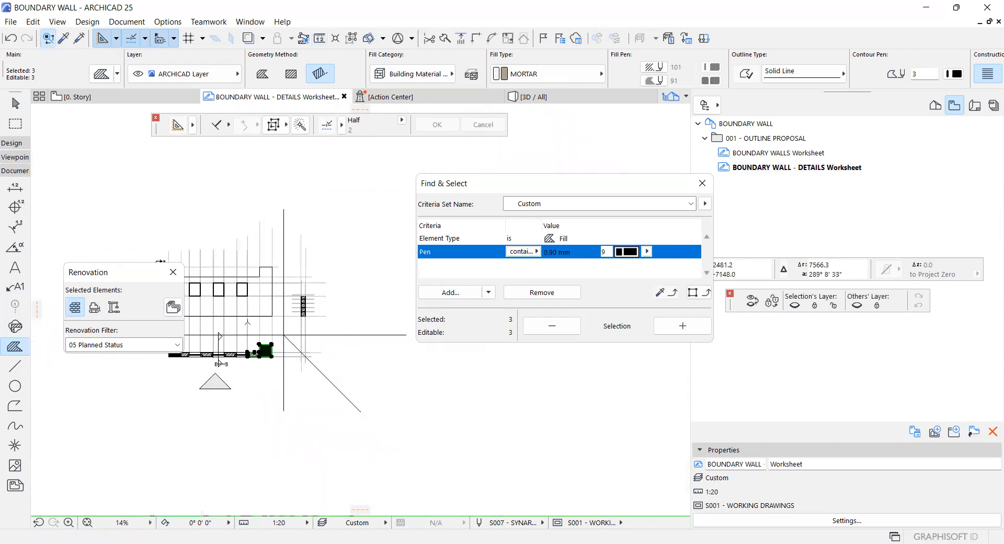
pyautogui.hotkey('ctrl', 'd')
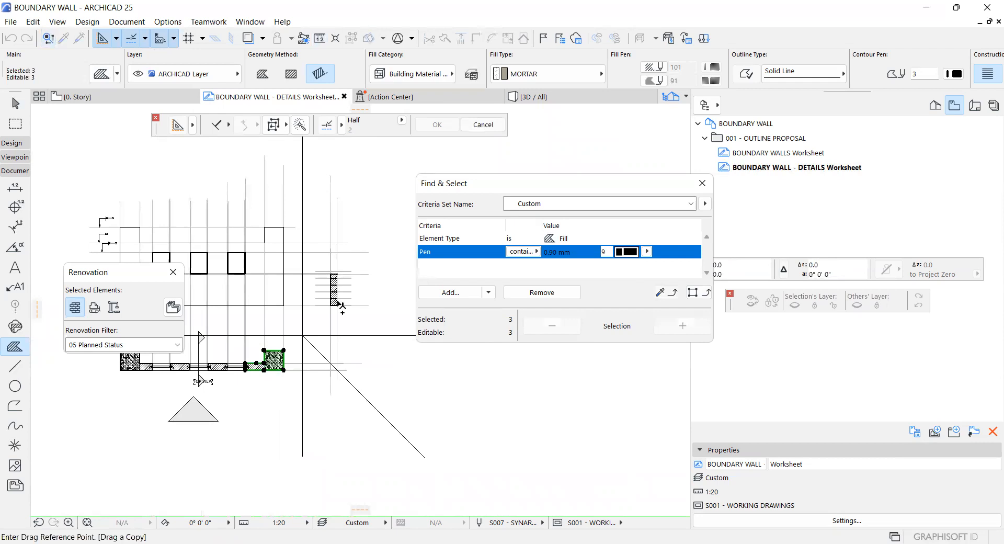
pyautogui.scroll(2, 276, 295)
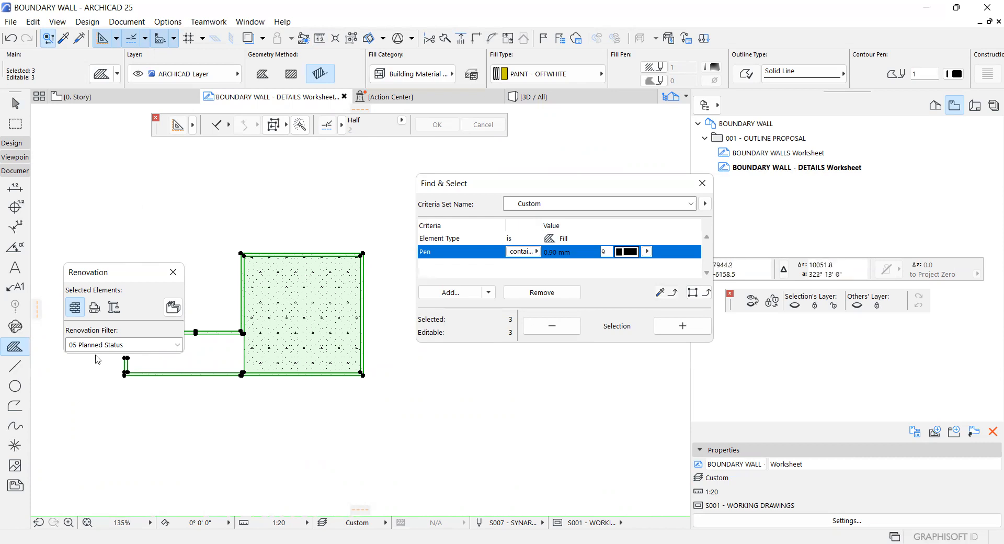
# Draw a vertical solid line through the copied pier, a short distance inside its right edge
pyautogui.click(15, 366)
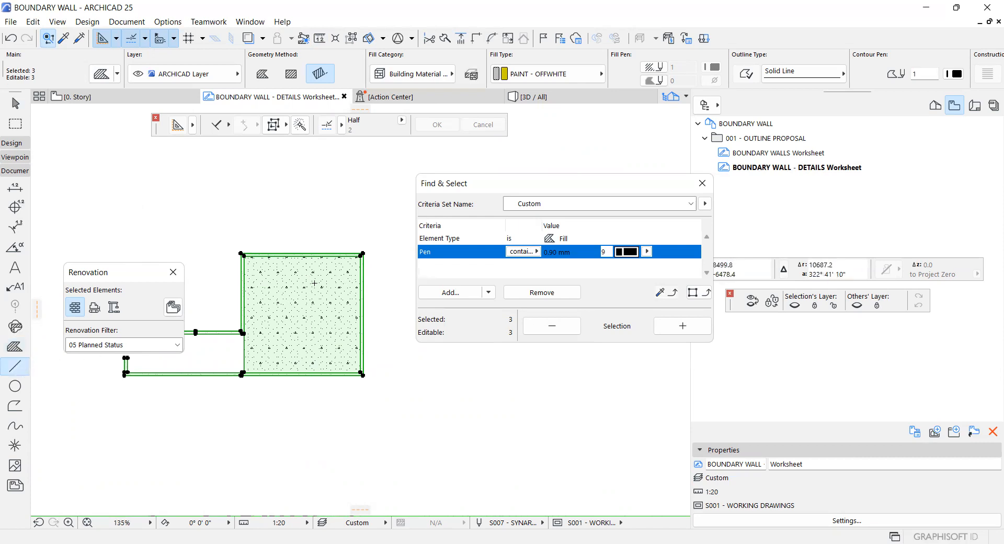
pyautogui.scroll(4, 362, 290)
pyautogui.click(355, 285)
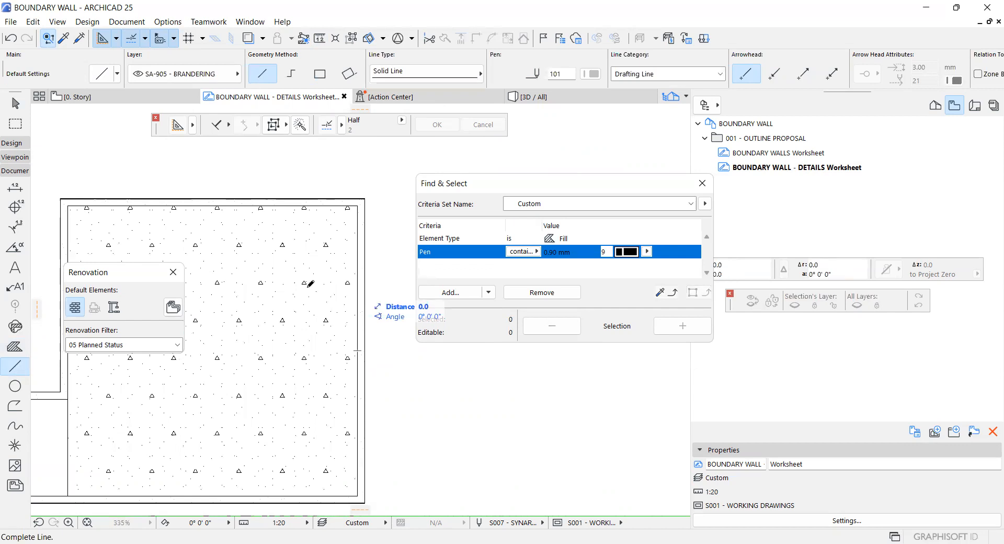
pyautogui.press('Escape')
# Split the copied pier's concrete, mortar and paint fills along the vertical line and delete the portion left of it
pyautogui.scroll(-7, 303, 212)
pyautogui.keyDown('shift'); pyautogui.moveTo(197, 207); pyautogui.dragTo(293, 323); pyautogui.keyUp('shift')
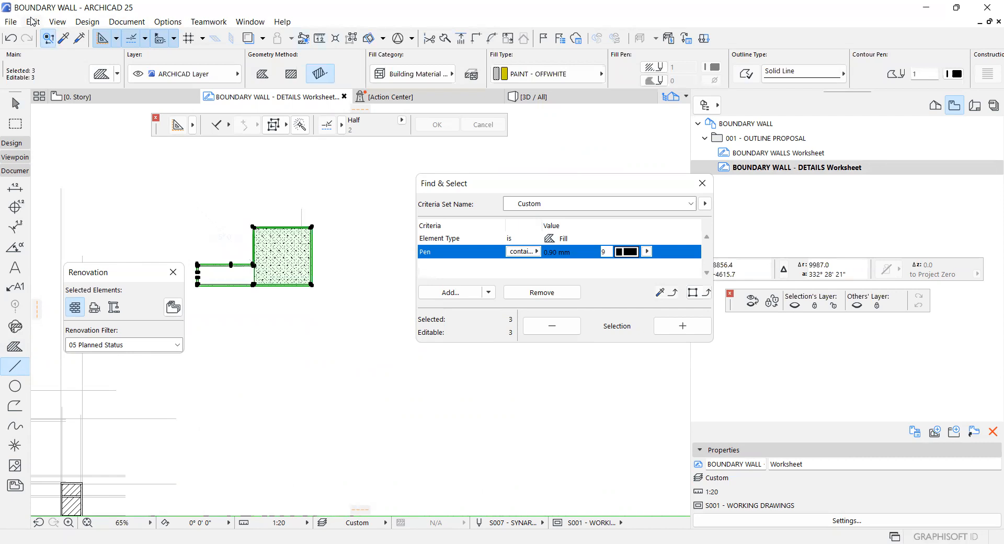
pyautogui.hotkey('alt', 'e')
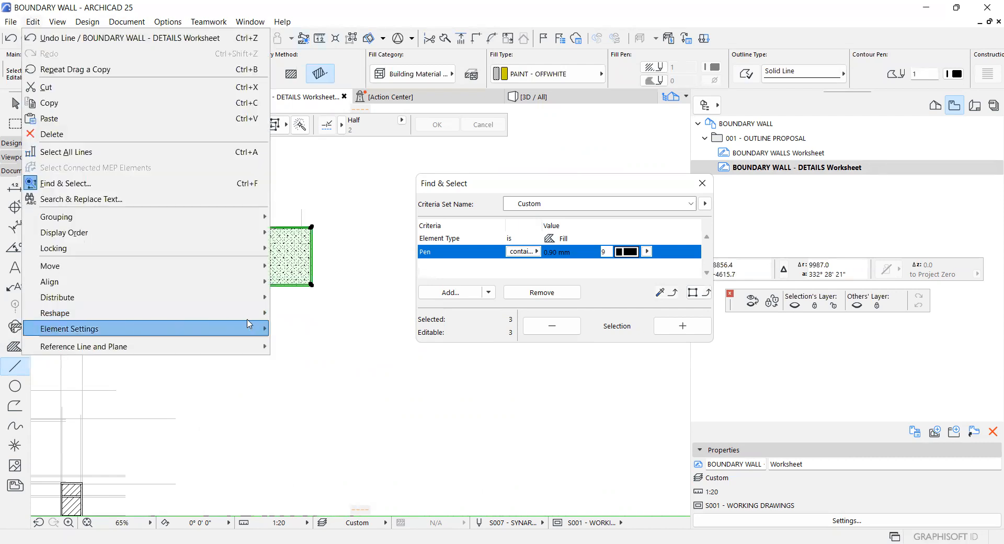
pyautogui.moveTo(251, 312)
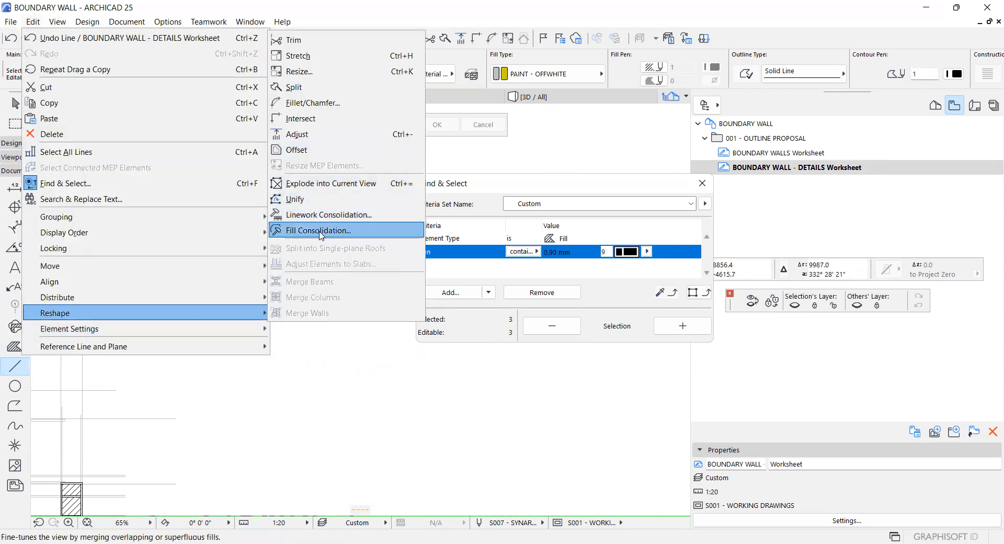
pyautogui.click(297, 87)
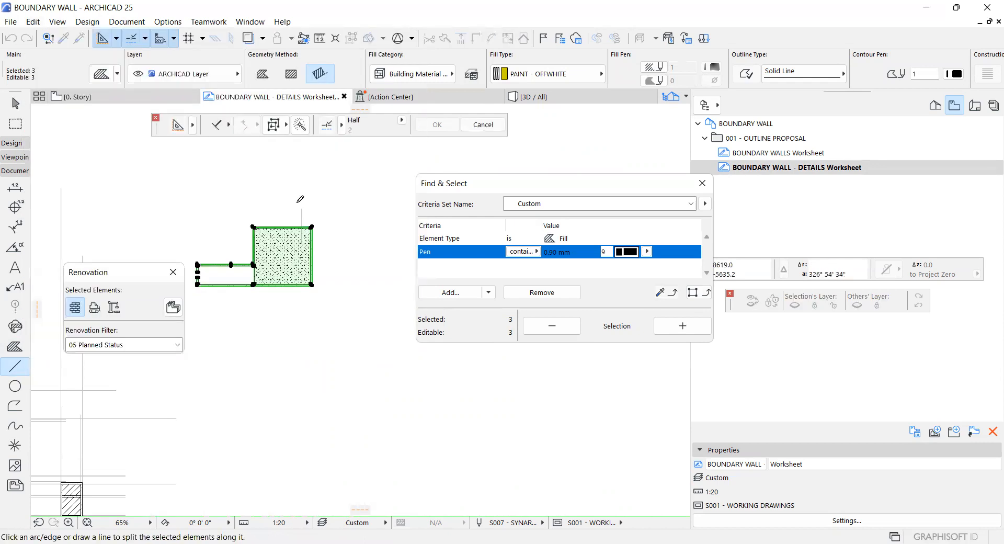
pyautogui.click(303, 207)
pyautogui.keyDown('shift'); pyautogui.click(291, 335); pyautogui.keyUp('shift')
pyautogui.click(267, 339)
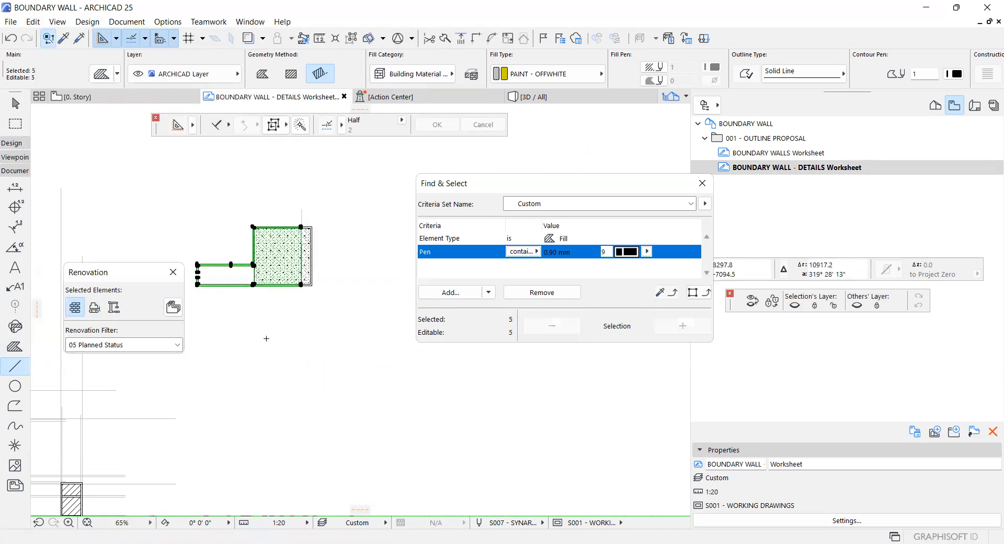
pyautogui.press('Delete')
pyautogui.scroll(5, 271, 266)
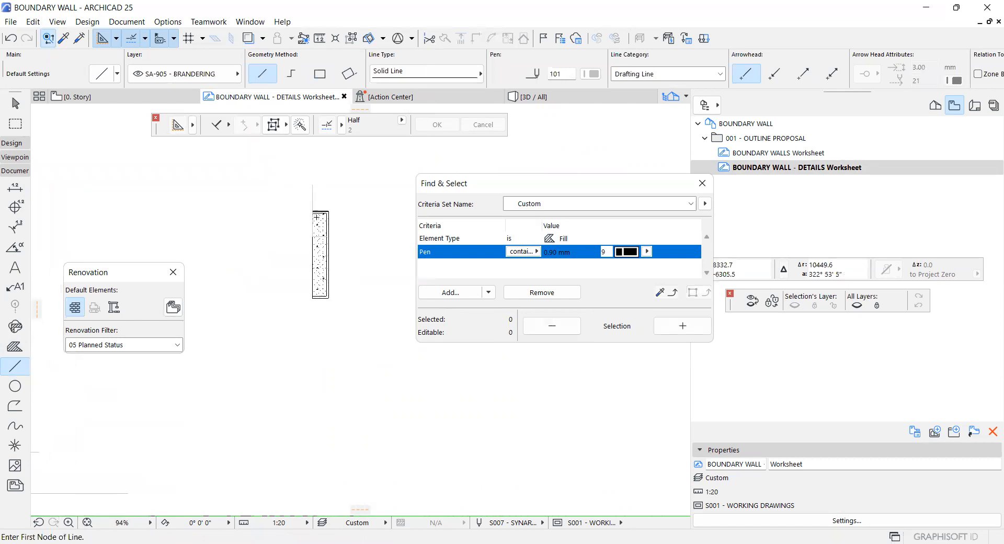
pyautogui.scroll(-2, 260, 261)
pyautogui.scroll(2, 300, 234)
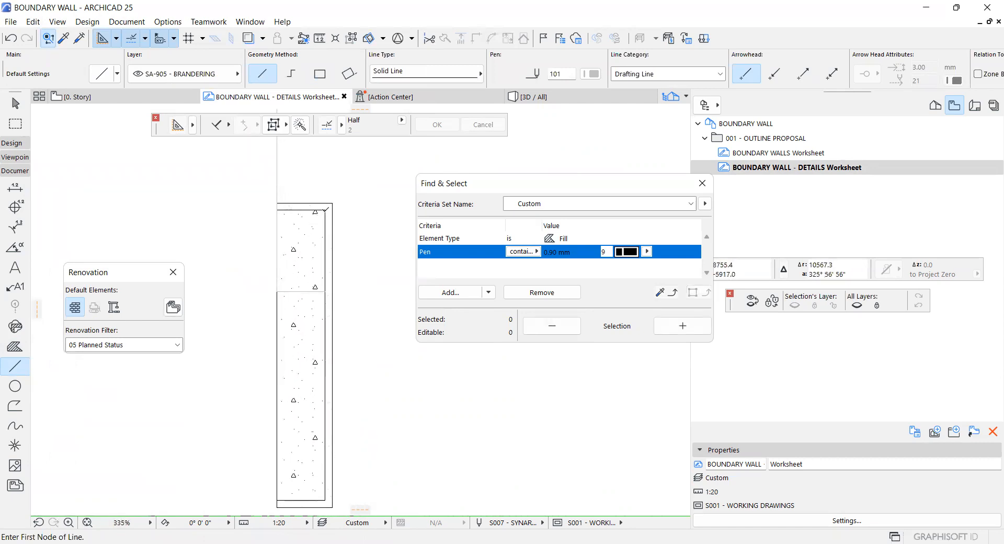
pyautogui.click(326, 214)
pyautogui.scroll(-1, 319, 334)
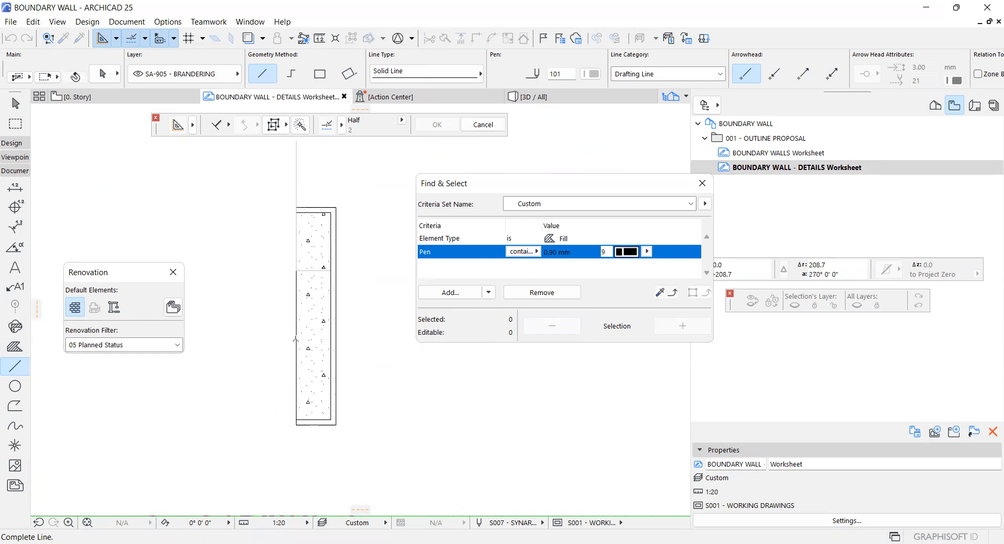
pyautogui.scroll(-1, 295, 339)
pyautogui.press('Escape')
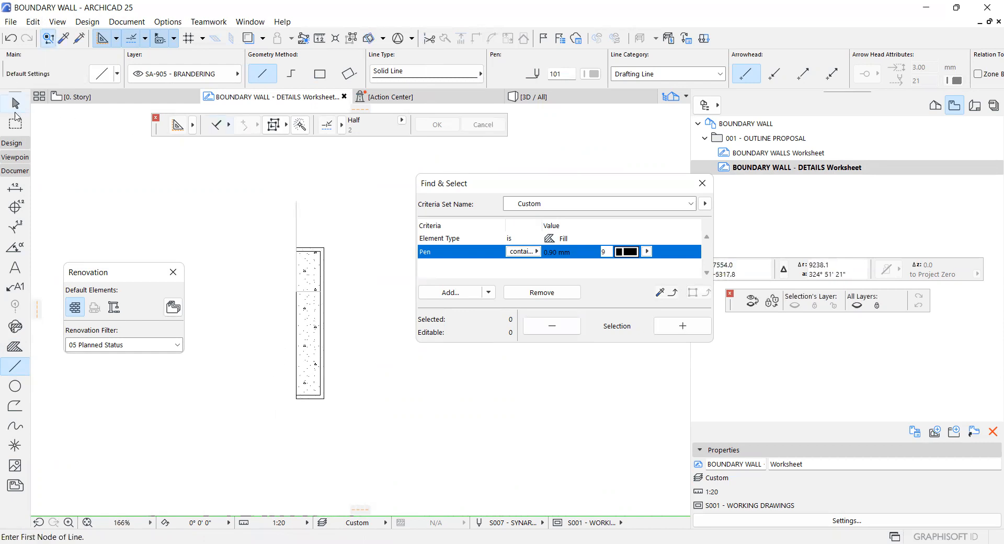
# Shorten the remaining pier strip by stretching its lower end 300 mm upward with a marquee around that end
pyautogui.click(15, 122)
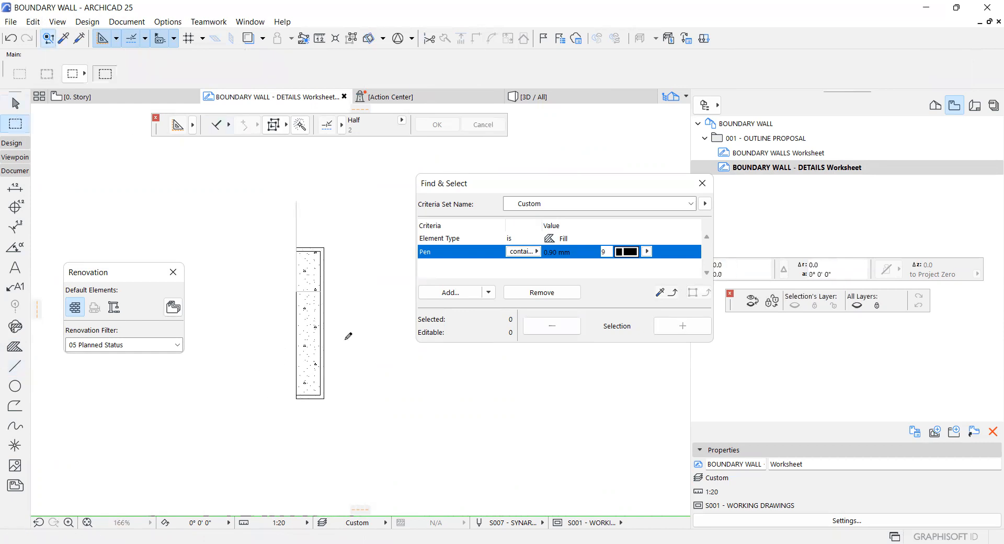
pyautogui.click(342, 369)
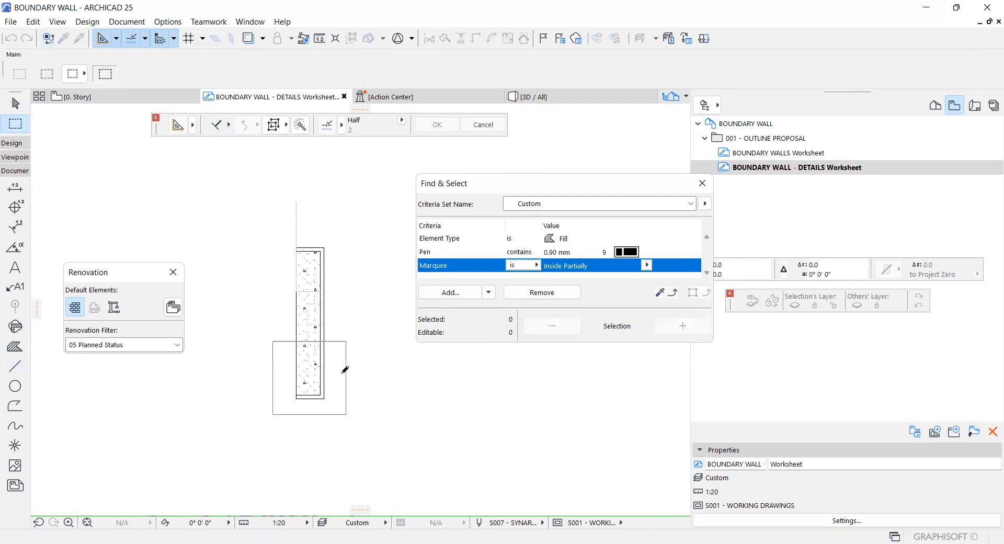
pyautogui.click(342, 373)
pyautogui.write('300')
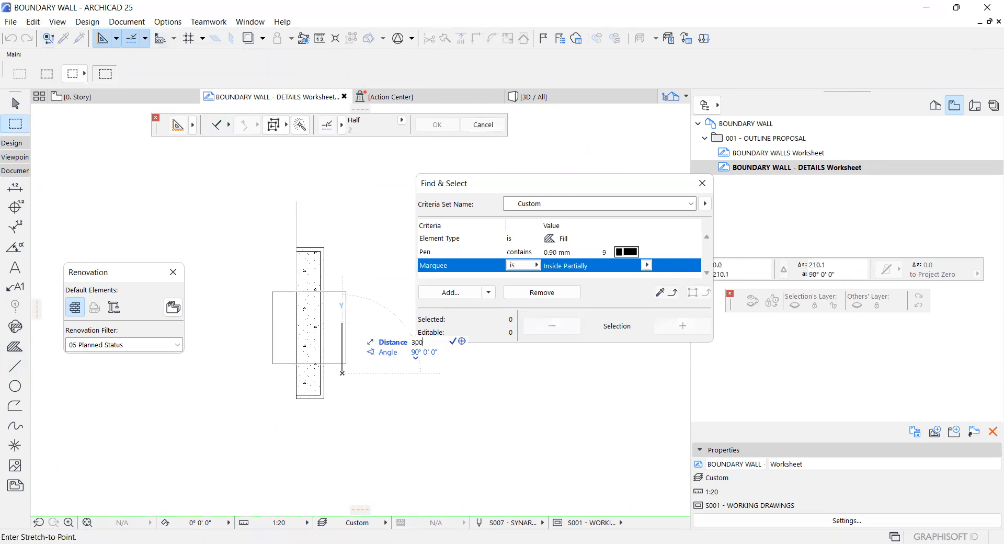
pyautogui.press('Return')
pyautogui.press('Escape')
pyautogui.press('Escape')
# Delete the horizontal line across the strip and the vertical line along its left edge
pyautogui.scroll(1, 329, 281)
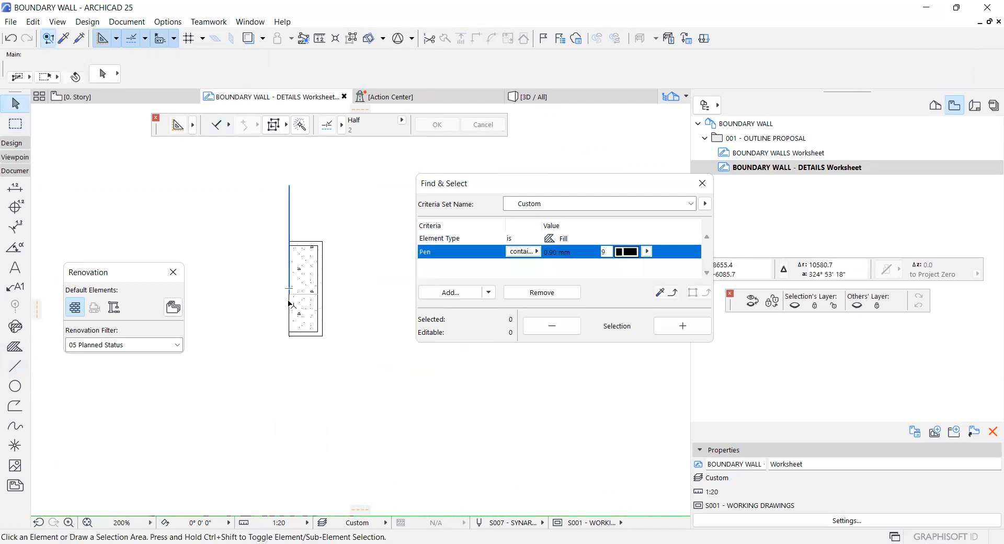
pyautogui.click(289, 303)
pyautogui.click(303, 294)
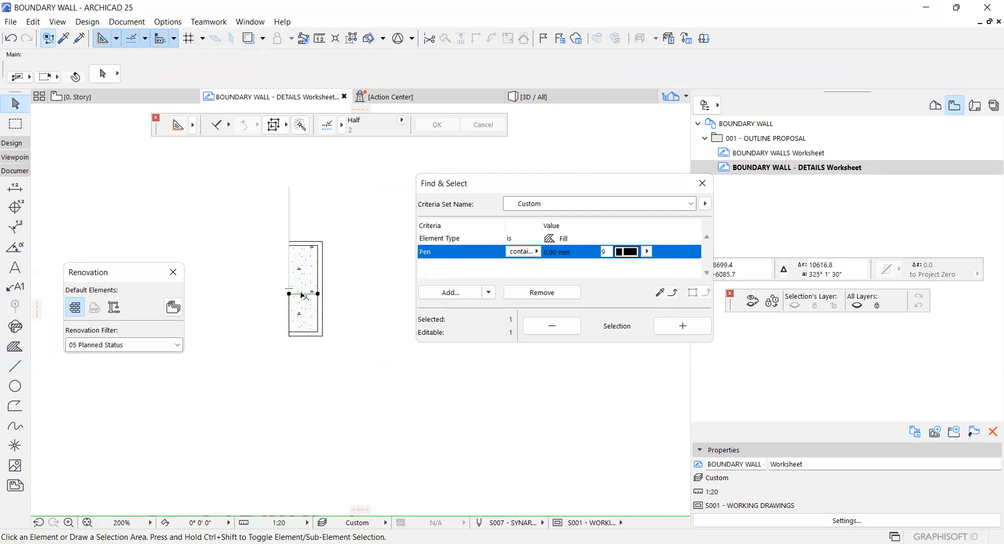
pyautogui.keyDown('shift'); pyautogui.click(286, 211); pyautogui.keyUp('shift')
pyautogui.press('Delete')
# Mirror a copy of the strip's three fills about its vertical left edge
pyautogui.moveTo(280, 224); pyautogui.dragTo(328, 356)
pyautogui.hotkey('ctrl', 'alt', 'm')
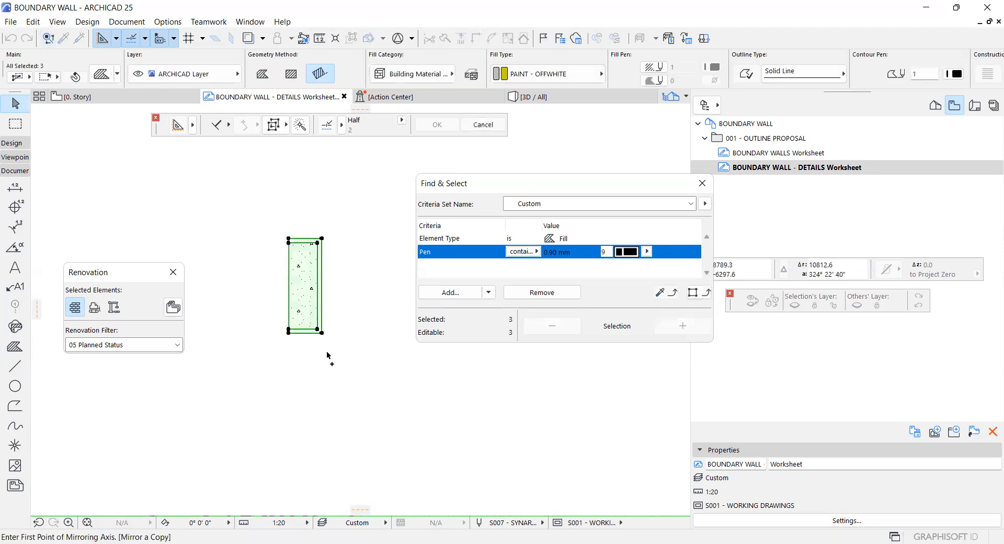
pyautogui.click(288, 332)
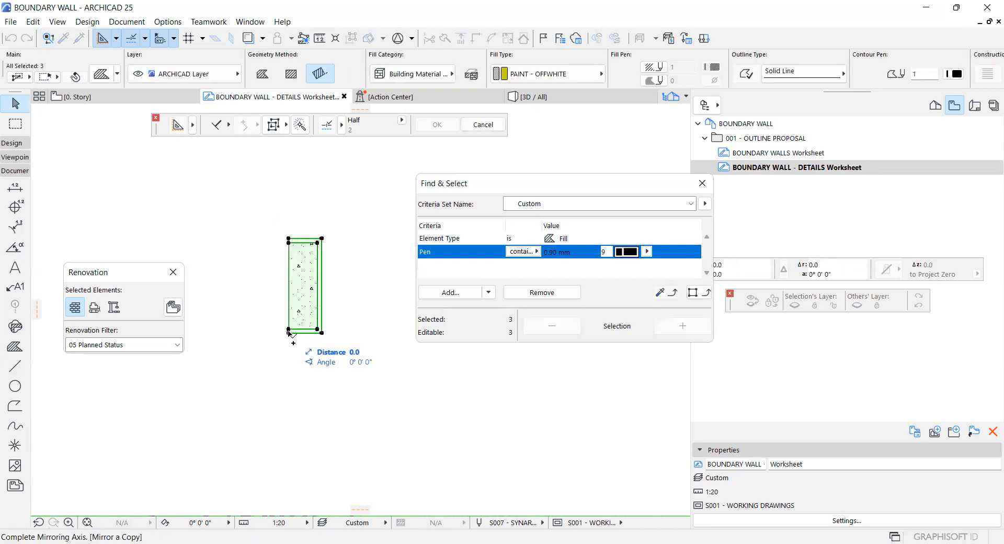
pyautogui.click(287, 260)
pyautogui.scroll(2, 243, 240)
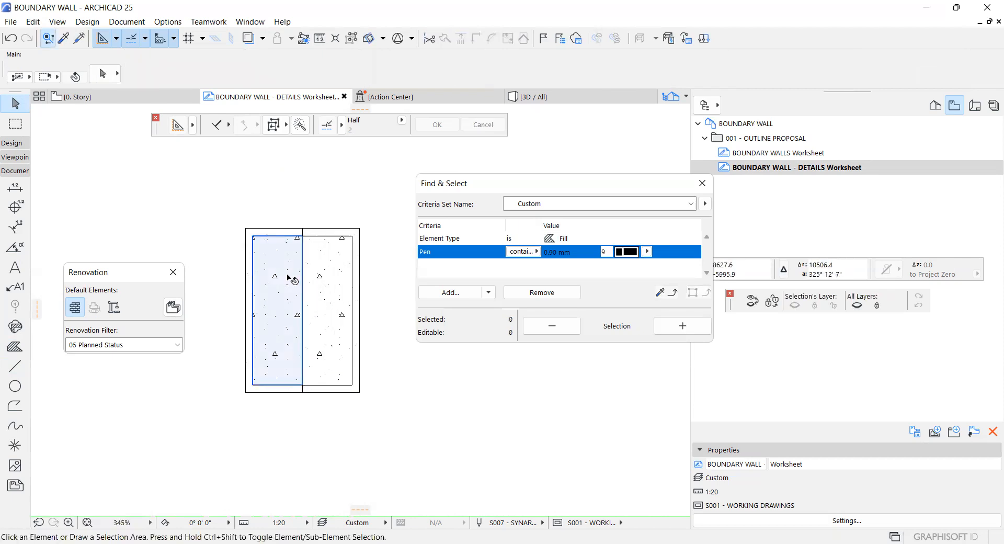
# Merge the two adjoining reinforced concrete fills into one with Fill Consolidation
pyautogui.click(289, 277)
pyautogui.keyDown('shift'); pyautogui.click(324, 280); pyautogui.keyUp('shift')
pyautogui.rightClick(321, 278)
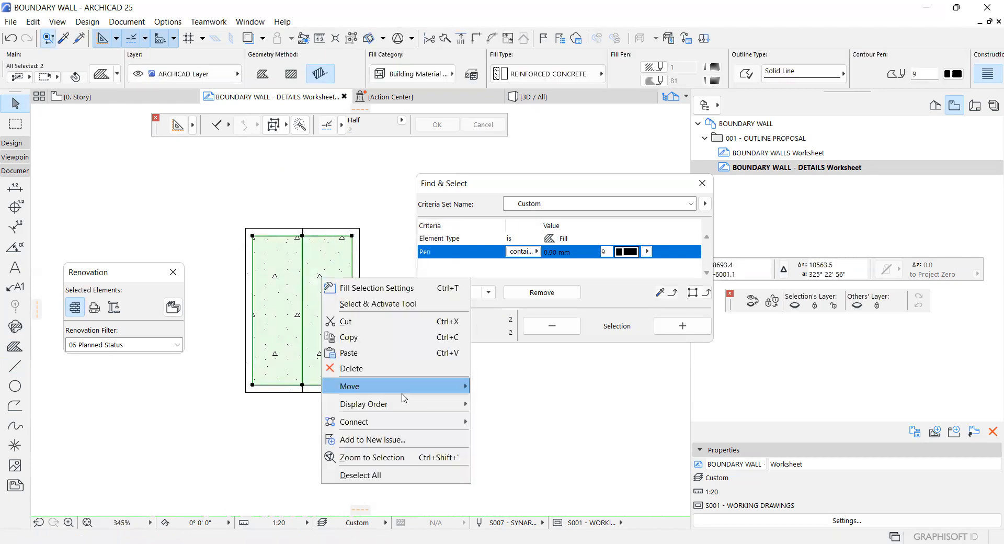
pyautogui.press('Escape')
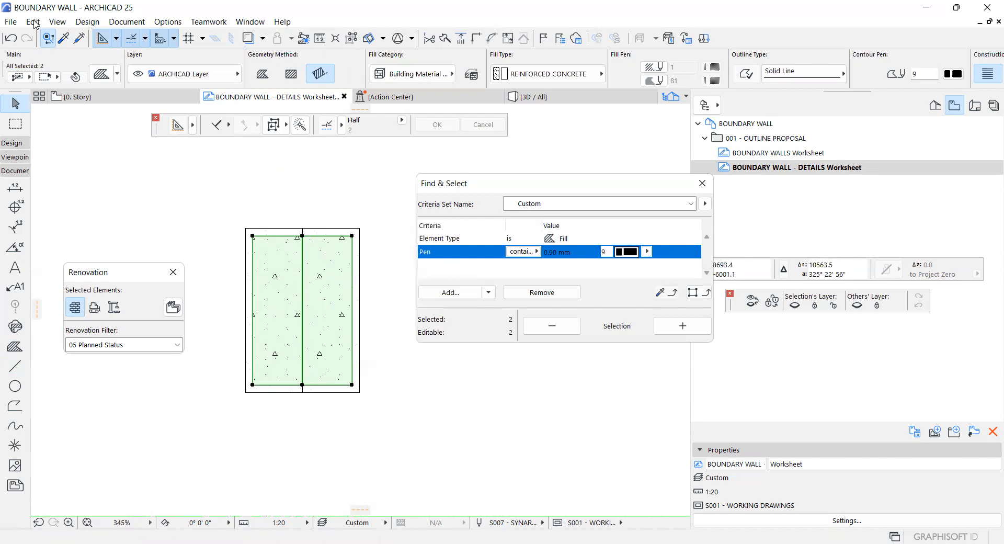
pyautogui.click(34, 22)
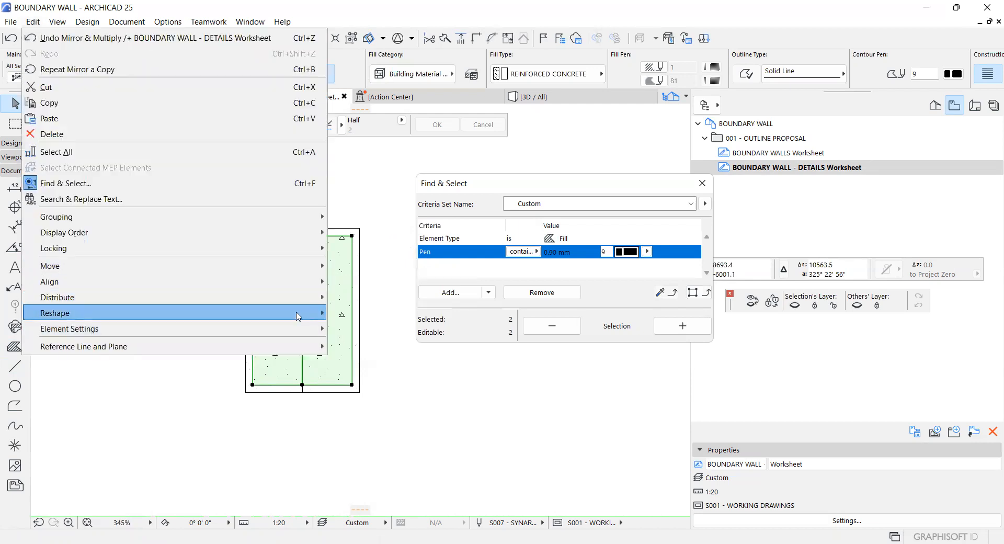
pyautogui.moveTo(298, 316)
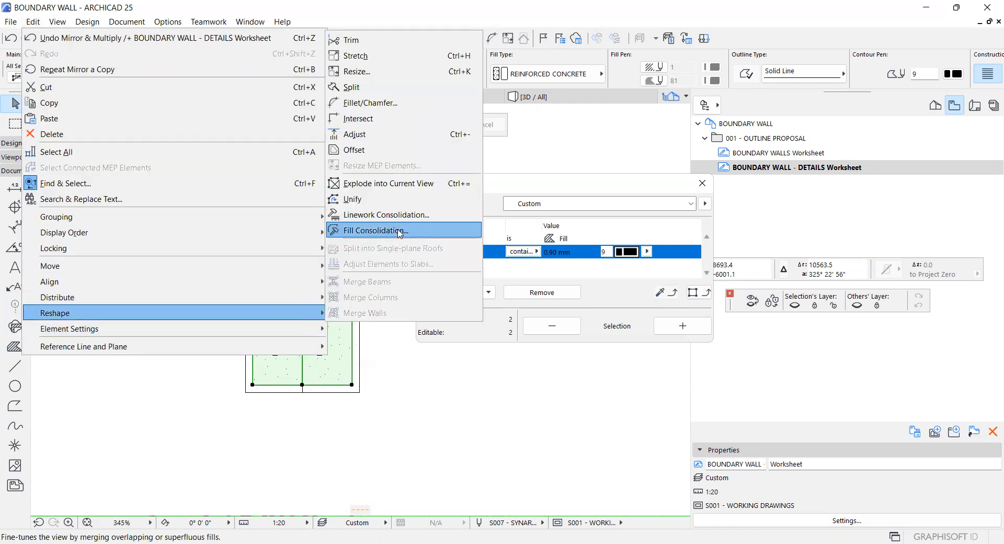
pyautogui.click(592, 335)
# Merge the original and mirrored mortar fills around the concrete with Fill Consolidation
pyautogui.scroll(7, 261, 228)
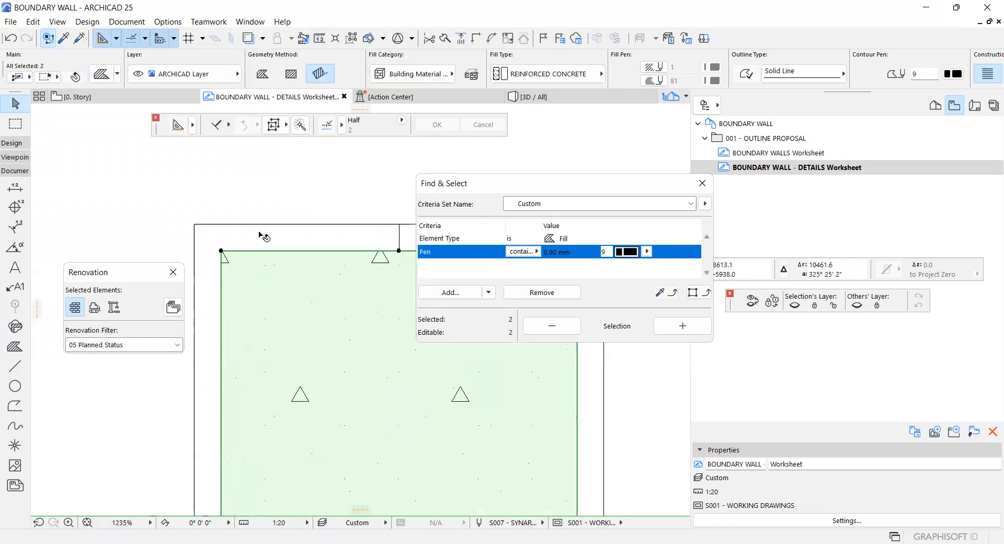
pyautogui.click(261, 236)
pyautogui.scroll(3, 215, 254)
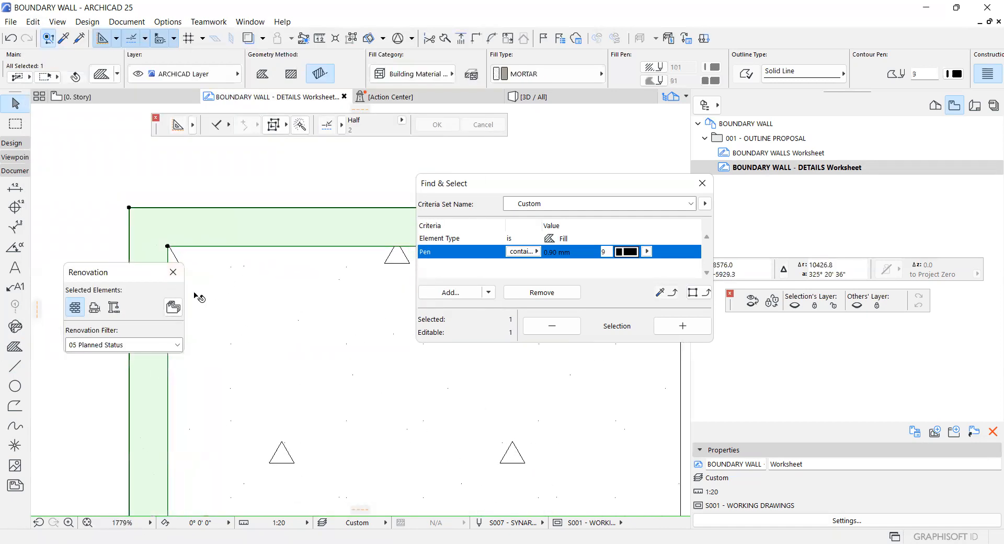
pyautogui.scroll(-2, 194, 293)
pyautogui.scroll(3, 342, 267)
pyautogui.keyDown('shift'); pyautogui.click(376, 231); pyautogui.keyUp('shift')
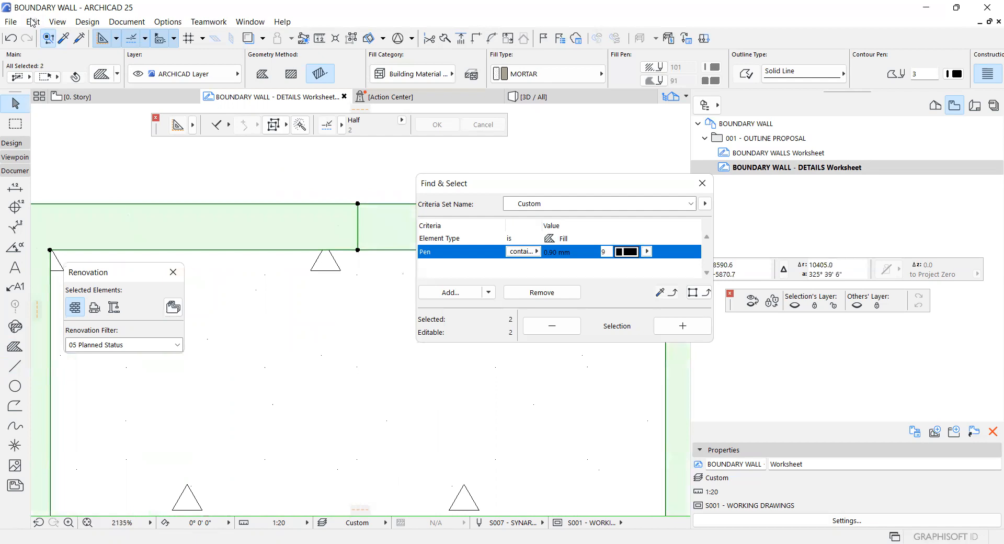
pyautogui.click(32, 22)
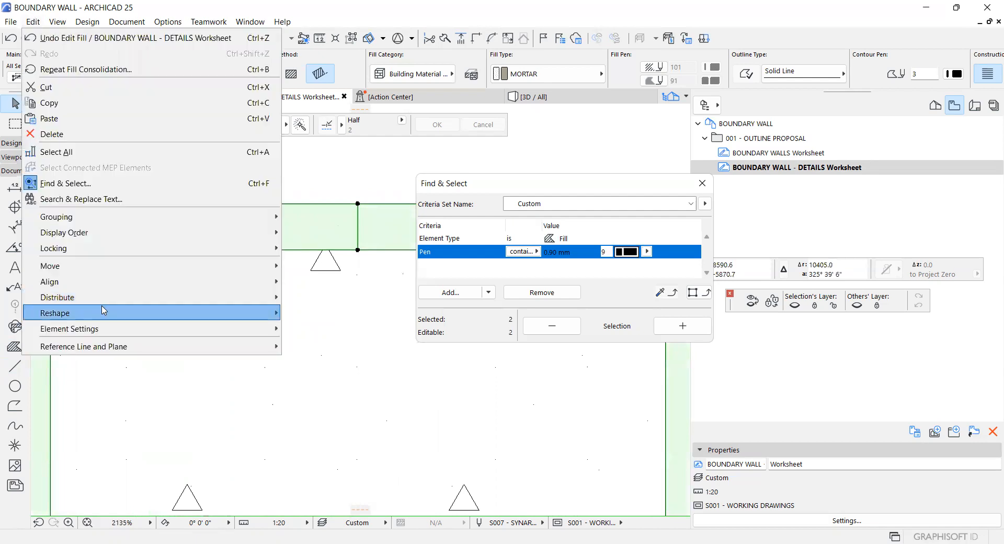
pyautogui.moveTo(199, 313)
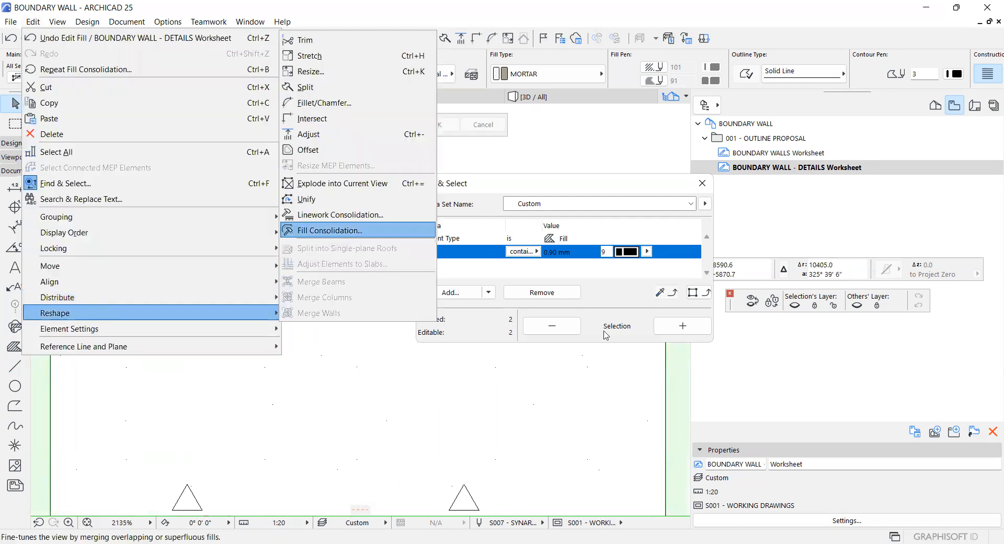
pyautogui.click(360, 230)
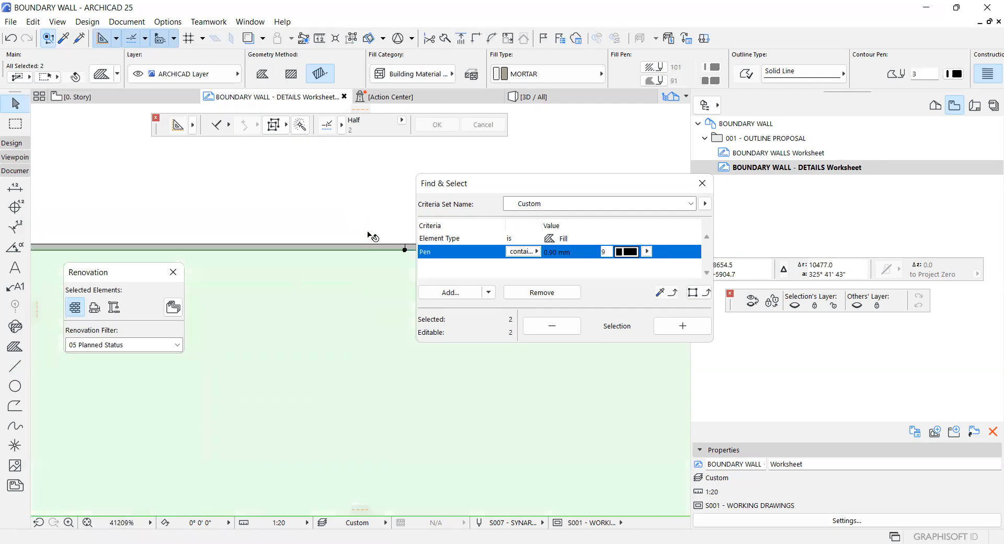
# Merge the two thin off-white paint fills along the outer edge with Fill Consolidation
pyautogui.scroll(3, 371, 232)
pyautogui.click(366, 253)
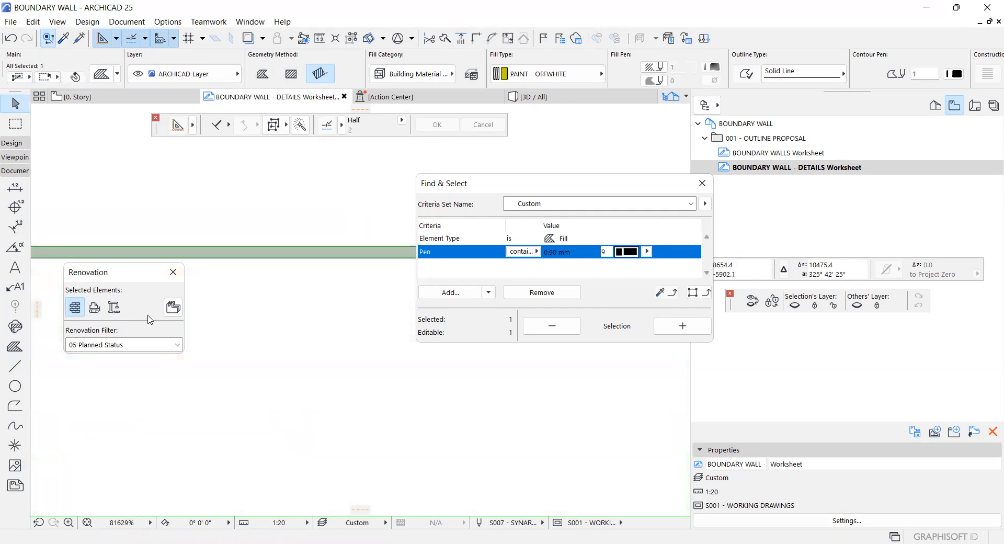
pyautogui.scroll(-3, 218, 334)
pyautogui.scroll(4, 283, 305)
pyautogui.keyDown('shift'); pyautogui.click(315, 320); pyautogui.keyUp('shift')
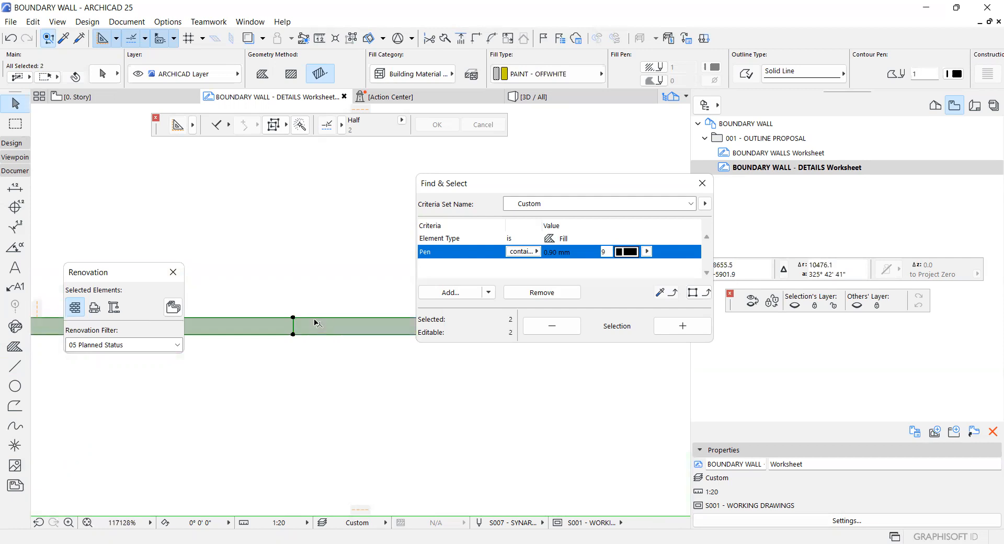
pyautogui.click(33, 21)
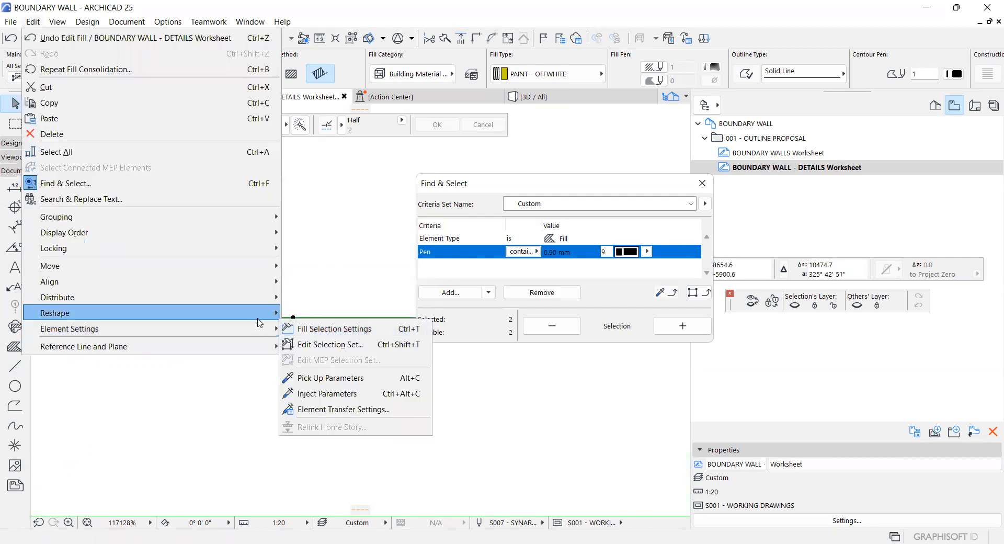
pyautogui.moveTo(260, 322)
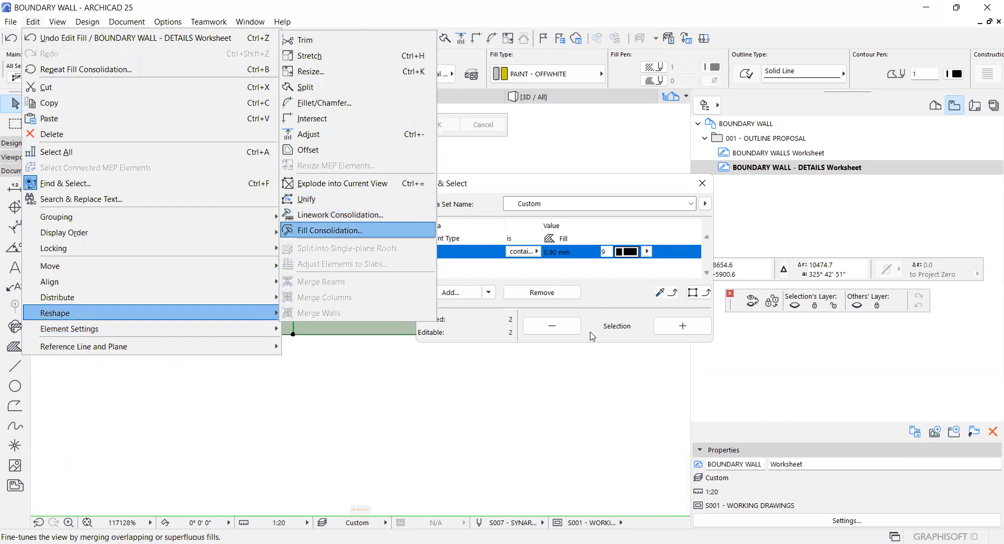
pyautogui.press('Escape')
pyautogui.press('Escape')
pyautogui.scroll(-15, 273, 278)
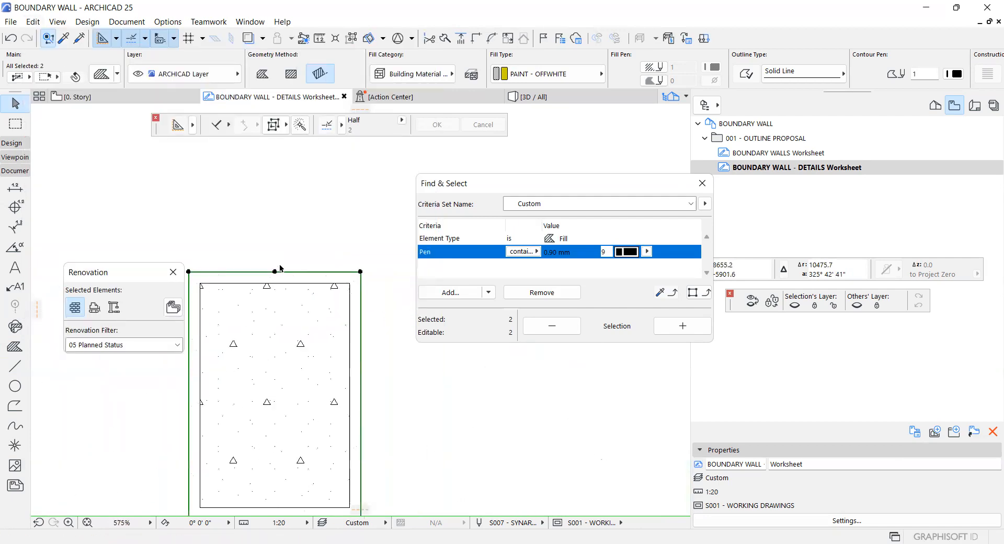
# Move the concrete block with its mortar and paint fills onto the section above the brick, aligning its lower-left mortar corner with the construction-line intersection
pyautogui.scroll(-8, 341, 366)
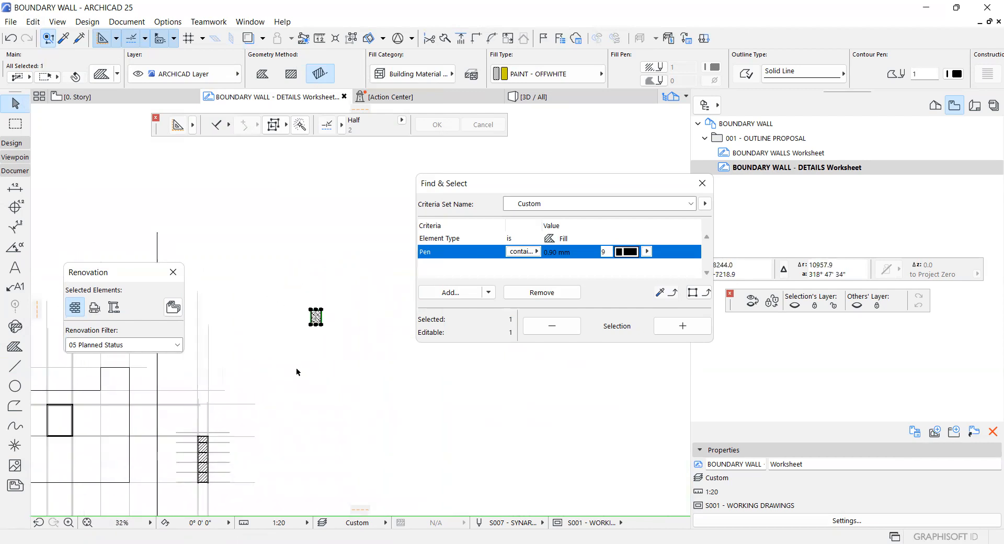
pyautogui.moveTo(293, 321); pyautogui.dragTo(335, 343)
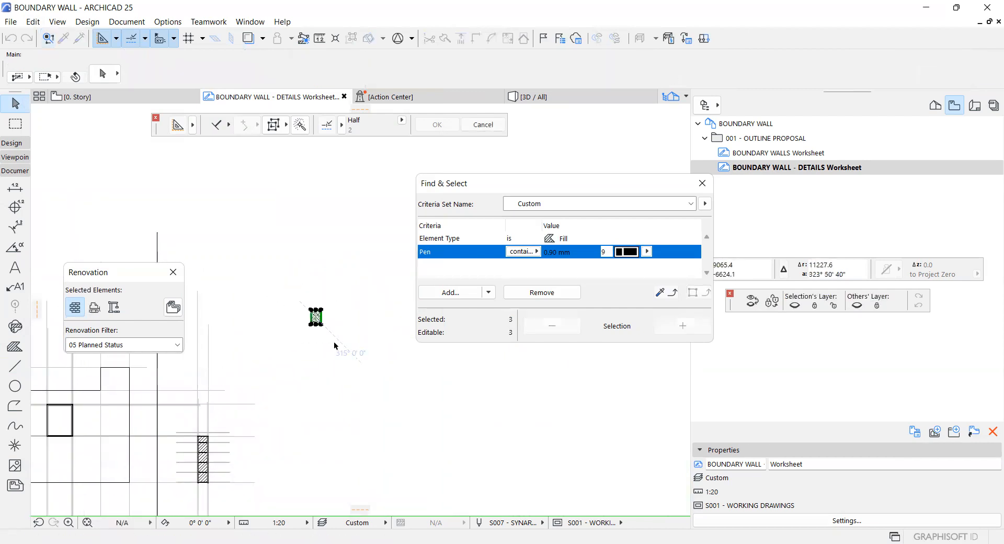
pyautogui.scroll(10, 312, 328)
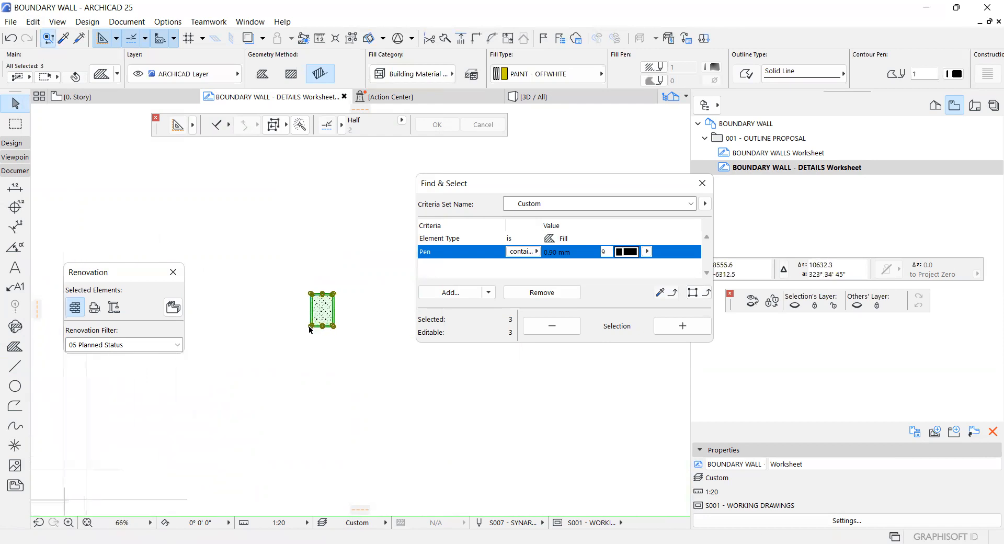
pyautogui.scroll(3, 318, 321)
pyautogui.hotkey('ctrl', 'd')
pyautogui.scroll(2, 308, 320)
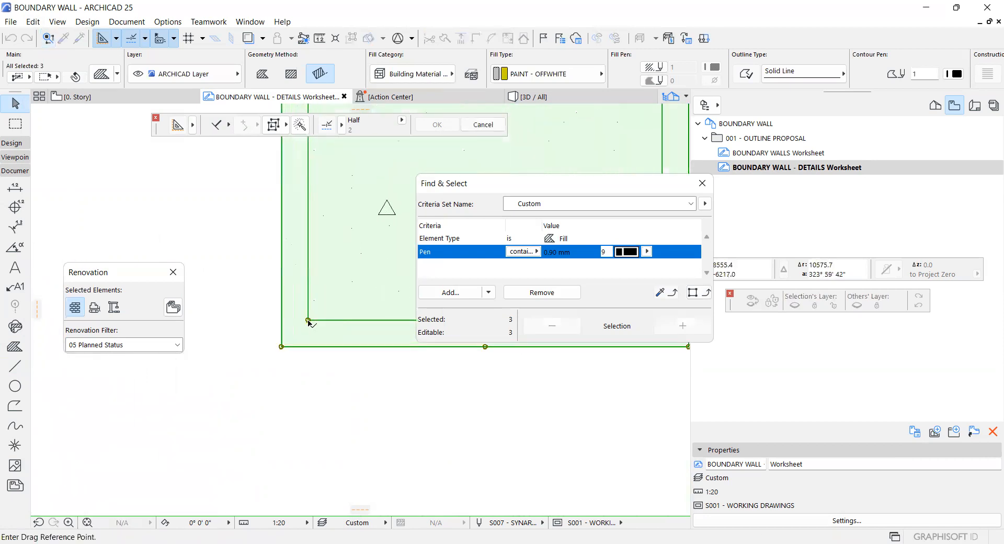
pyautogui.click(309, 320)
pyautogui.scroll(-15, 328, 309)
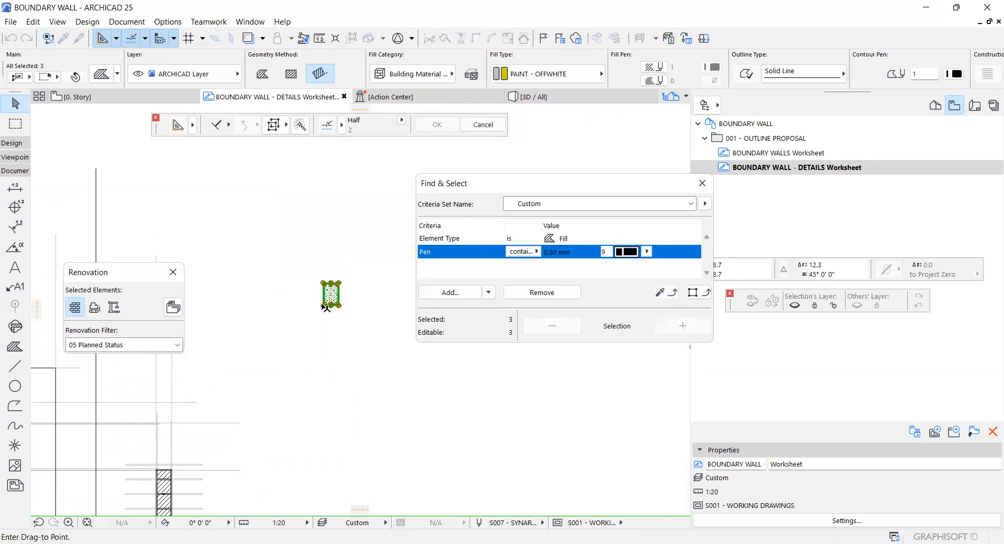
pyautogui.scroll(10, 265, 367)
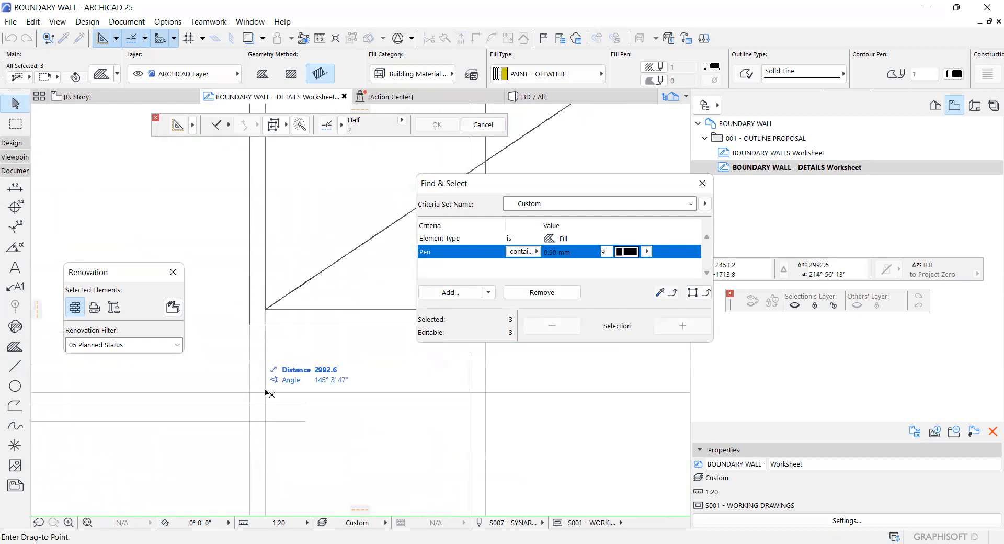
pyautogui.click(266, 393)
pyautogui.scroll(-4, 328, 407)
pyautogui.scroll(-7, 326, 338)
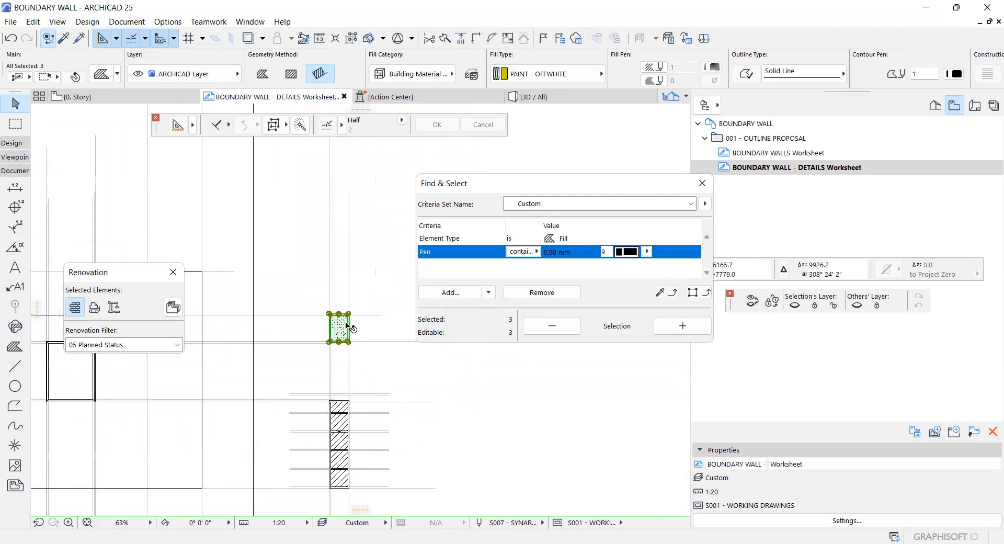
pyautogui.click(359, 283)
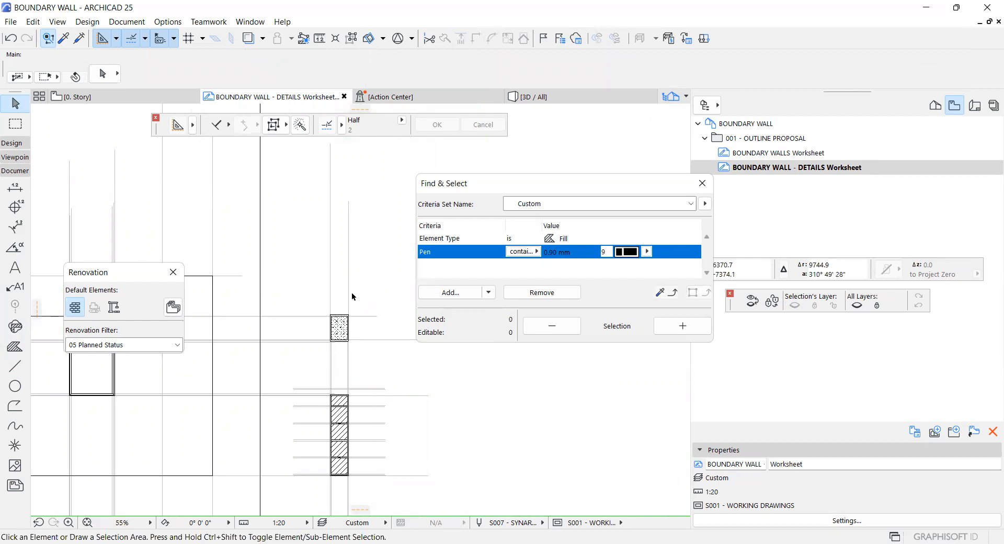
pyautogui.scroll(-3, 374, 313)
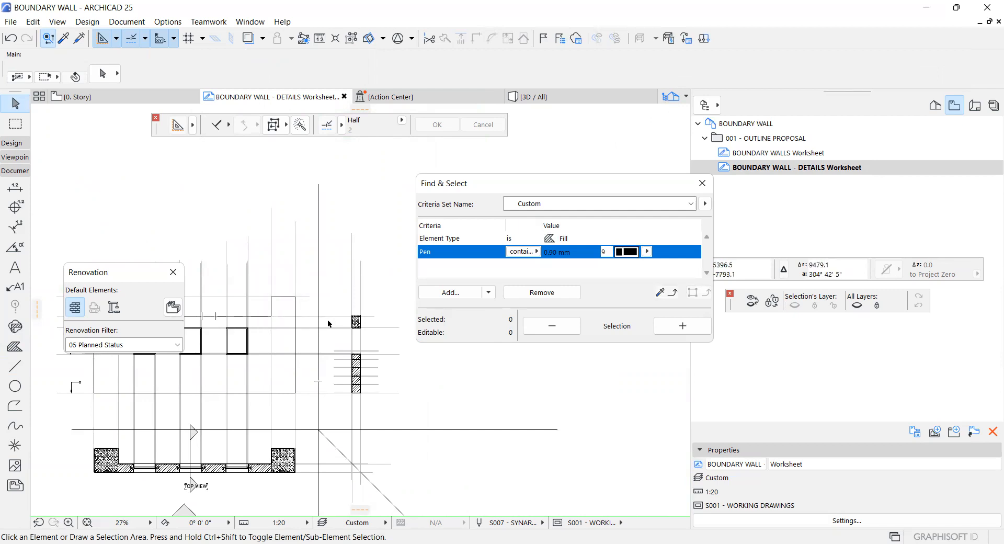
pyautogui.scroll(5, 328, 324)
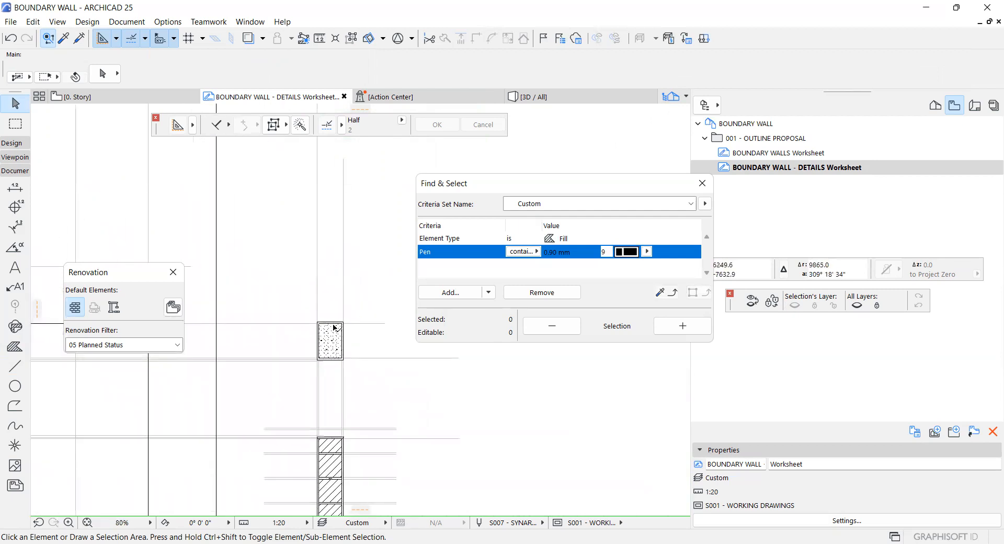
pyautogui.keyDown('alt'); pyautogui.click(336, 339); pyautogui.keyUp('alt')
pyautogui.scroll(3, 334, 323)
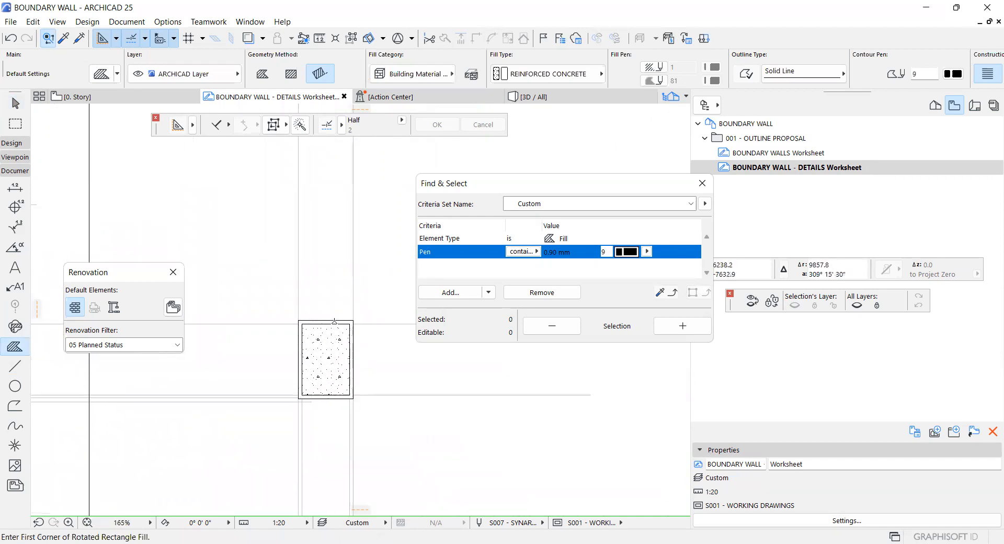
pyautogui.click(331, 318)
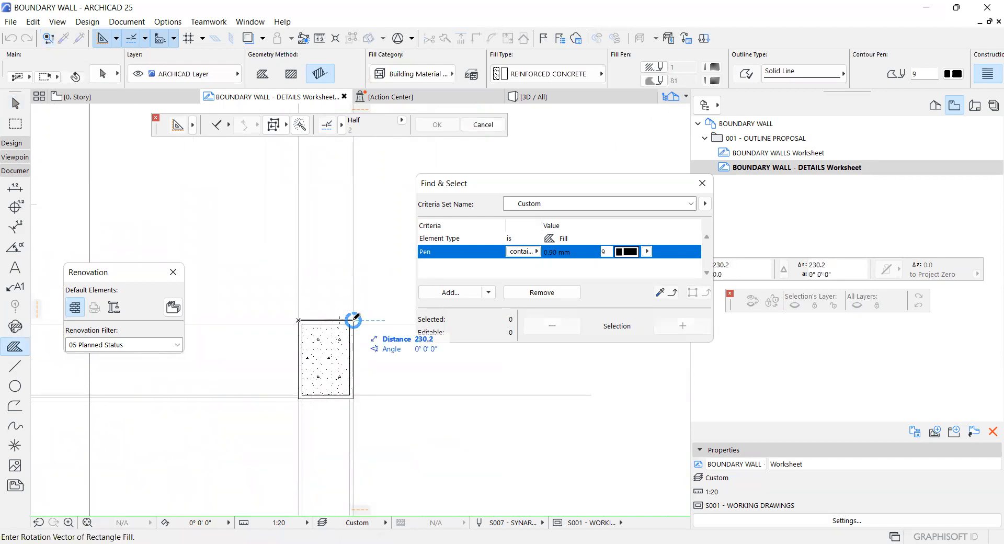
pyautogui.scroll(3, 355, 319)
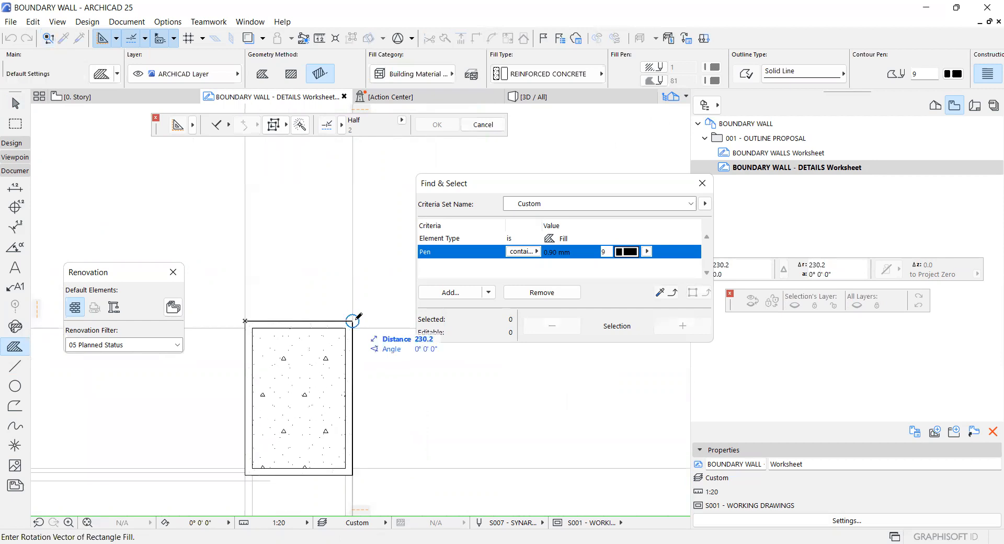
pyautogui.click(366, 322)
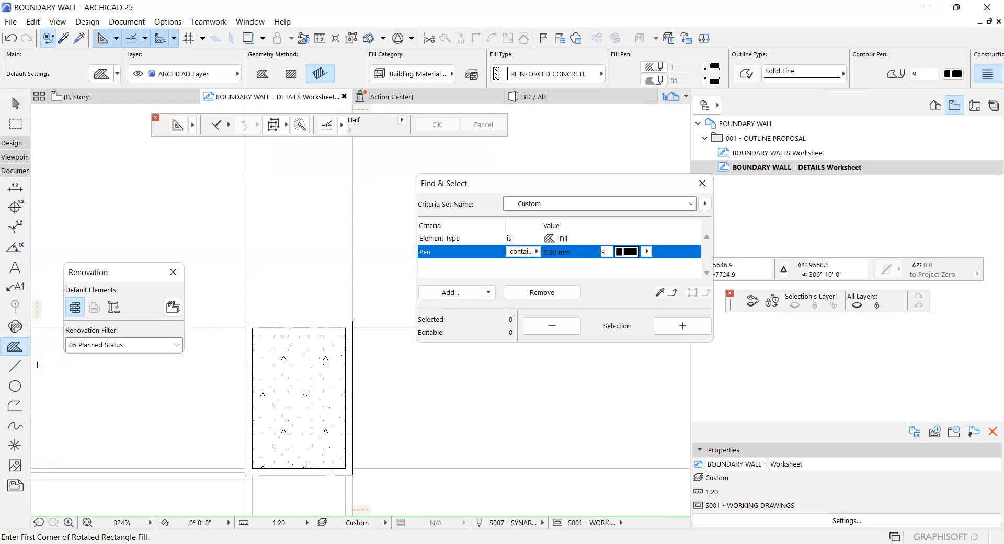
# Draw a rectangle of lines 280 mm wide and 50 mm high just above the concrete block
pyautogui.click(18, 370)
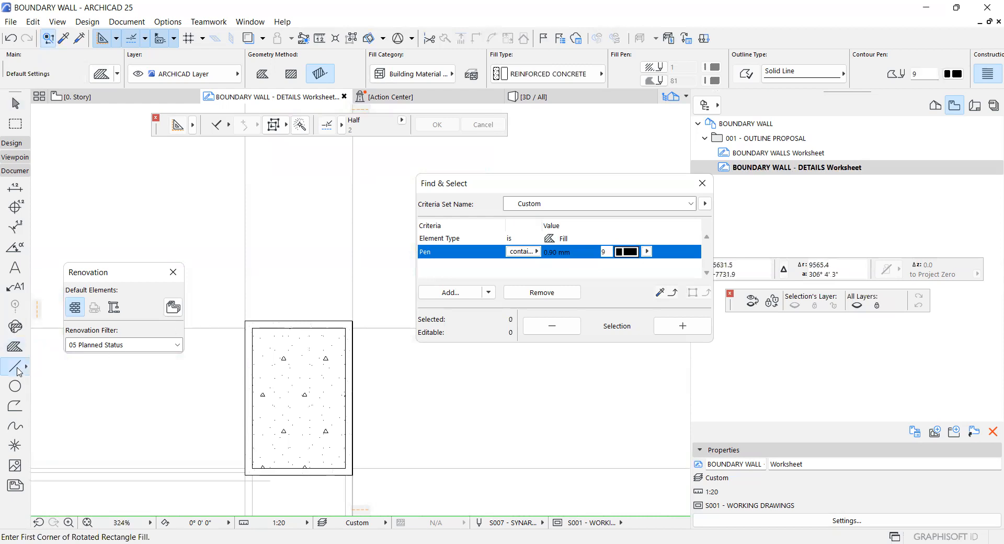
pyautogui.click(213, 306)
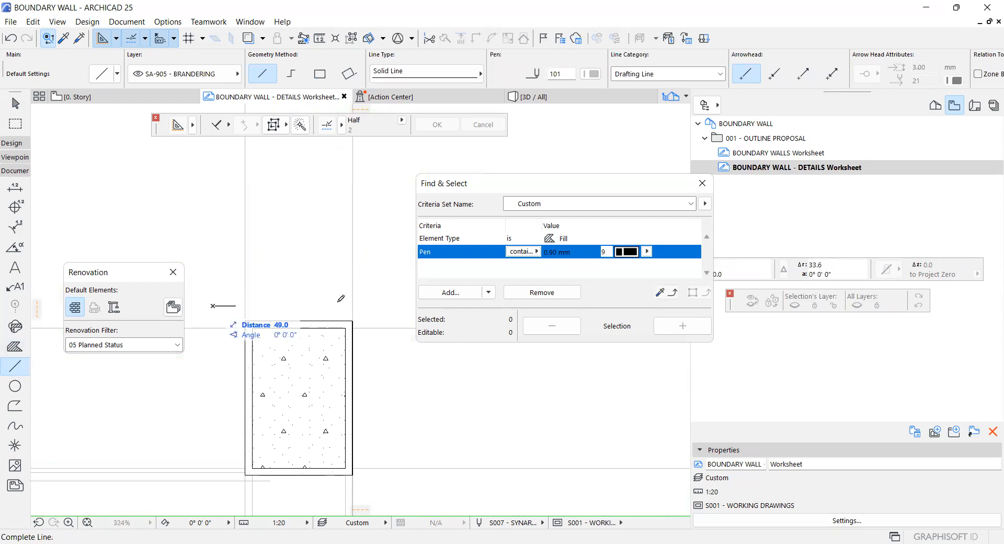
pyautogui.write('280')
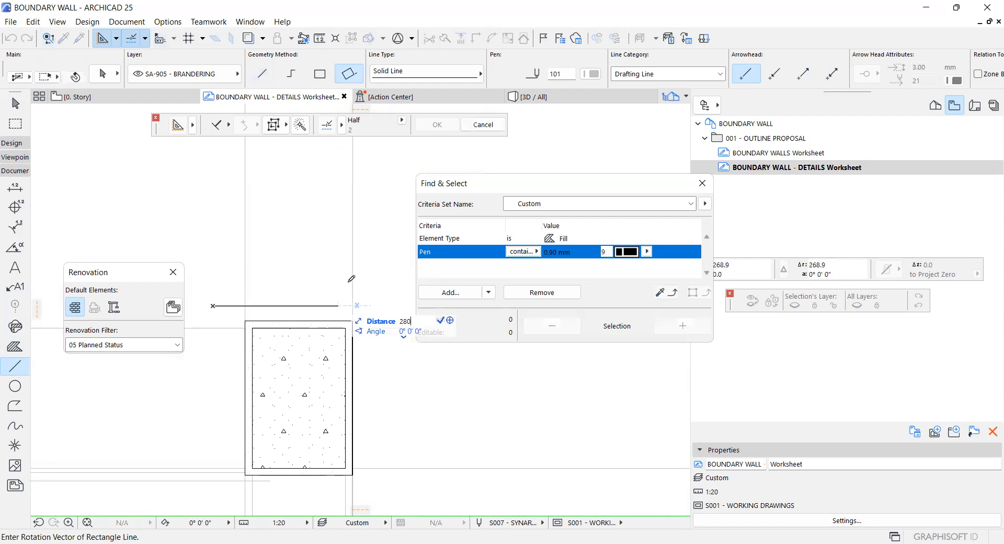
pyautogui.press('Return')
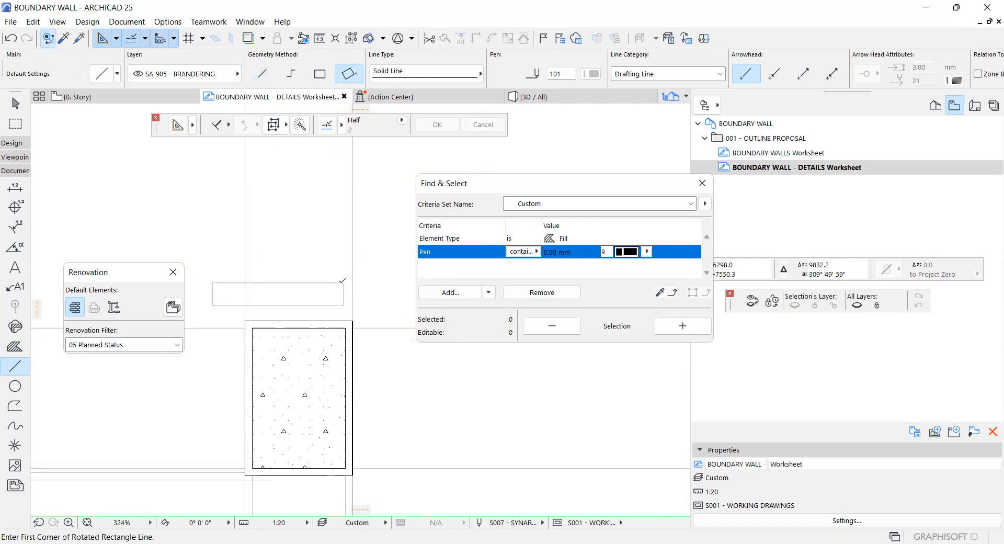
# Suspend grouping on the rectangle above the block and lower its top edge to half the height
pyautogui.keyDown('shift'); pyautogui.click(343, 283); pyautogui.keyUp('shift')
pyautogui.scroll(1, 271, 289)
pyautogui.scroll(1, 272, 289)
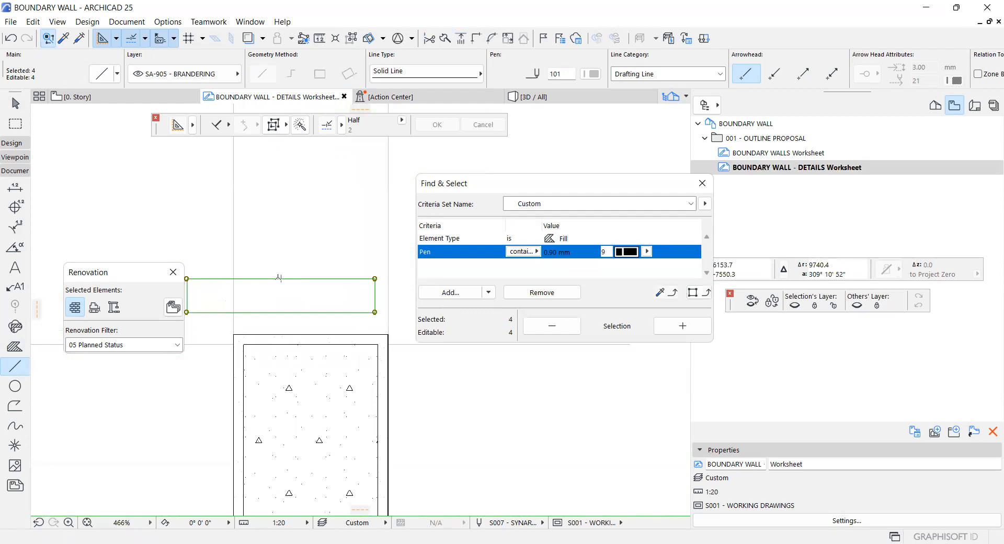
pyautogui.hotkey('alt', 'g')
pyautogui.click(289, 312)
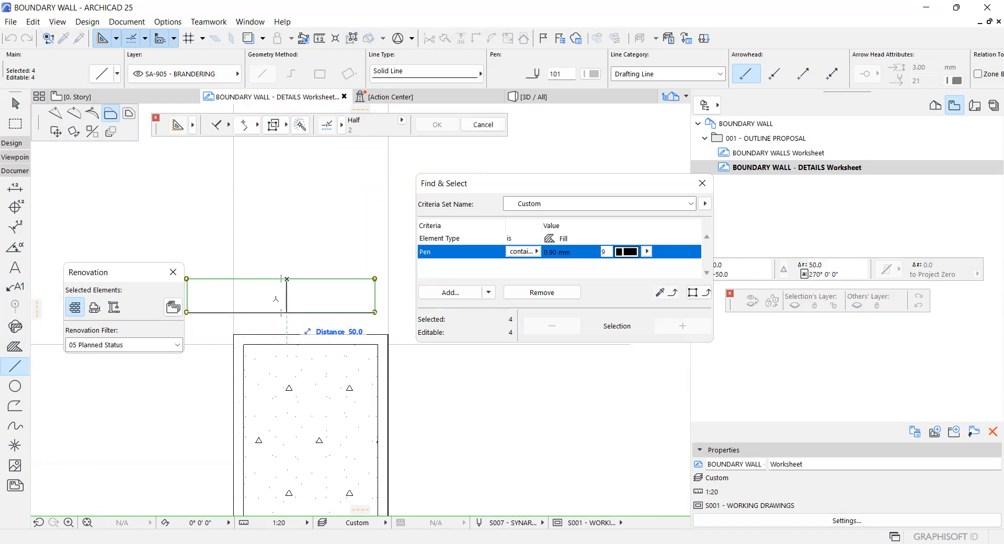
pyautogui.click(281, 295)
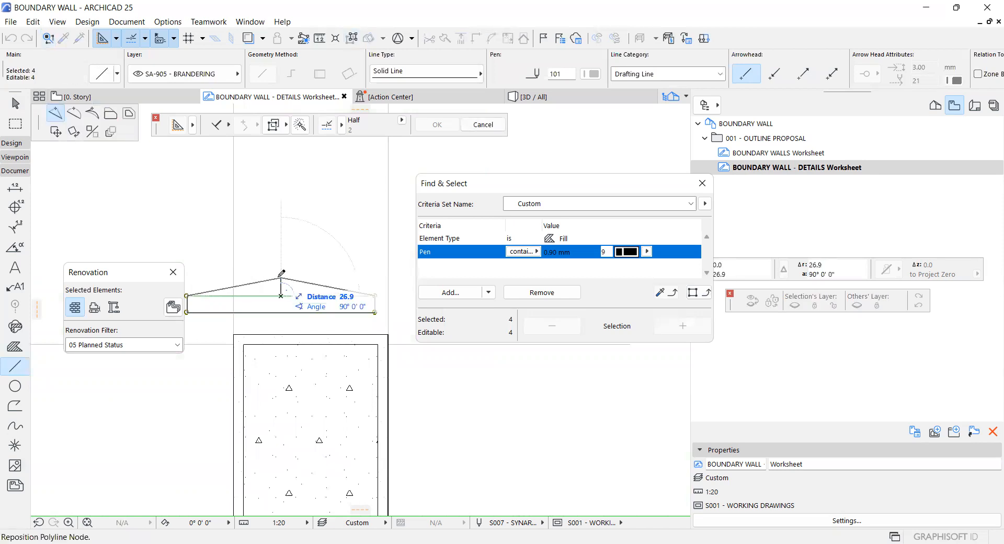
# Raise a new node at the midpoint of the top edge by 25 mm to form a peaked coping
pyautogui.write('2')
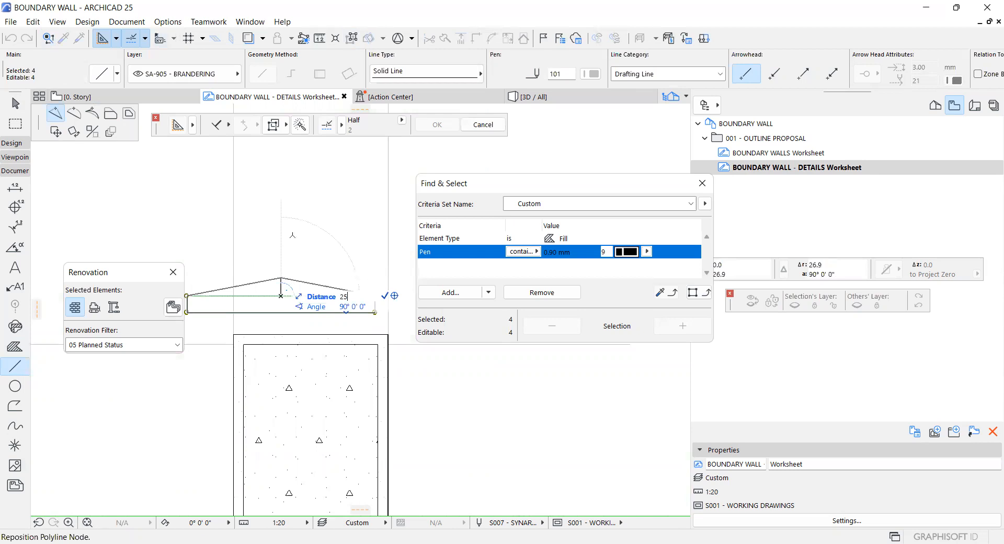
pyautogui.write('5')
pyautogui.press('Return')
pyautogui.scroll(-3, 283, 296)
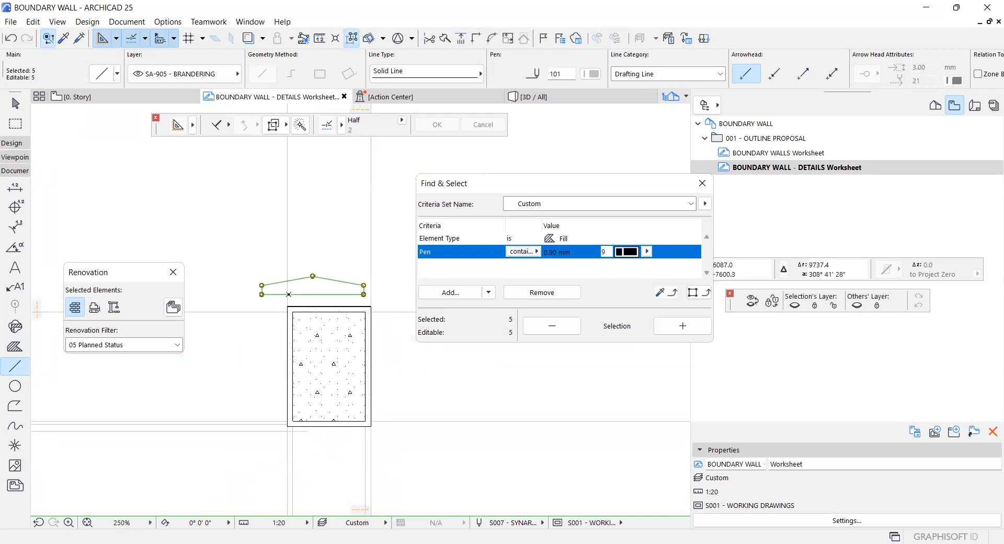
pyautogui.scroll(10, 290, 294)
pyautogui.press('Escape')
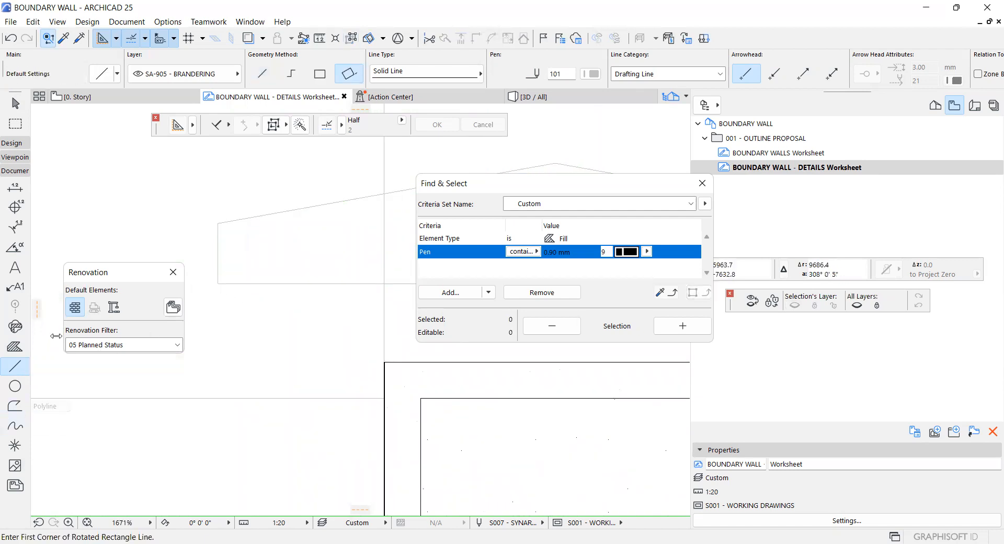
# Draw a circle of radius 2 mm on the coping's bottom edge near the left corner and move it one radius inward
pyautogui.click(15, 386)
pyautogui.scroll(2, 225, 288)
pyautogui.click(233, 276)
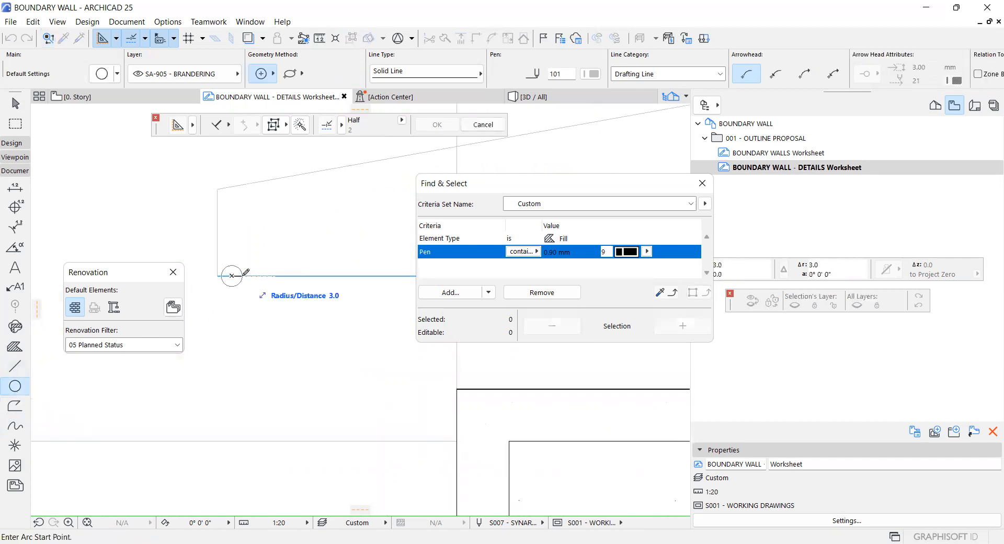
pyautogui.write('2')
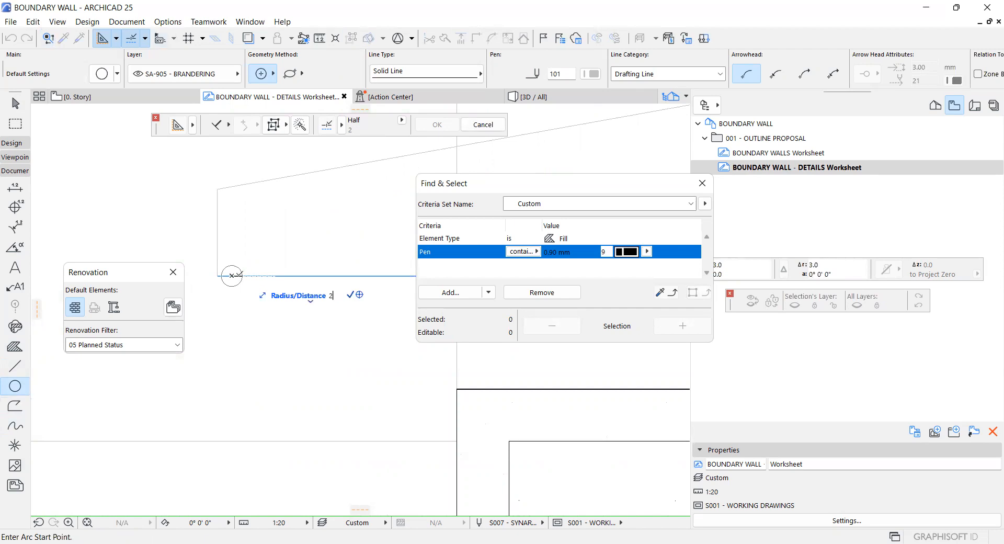
pyautogui.press('Return')
pyautogui.hotkey('ctrl', 'd')
pyautogui.click(239, 275)
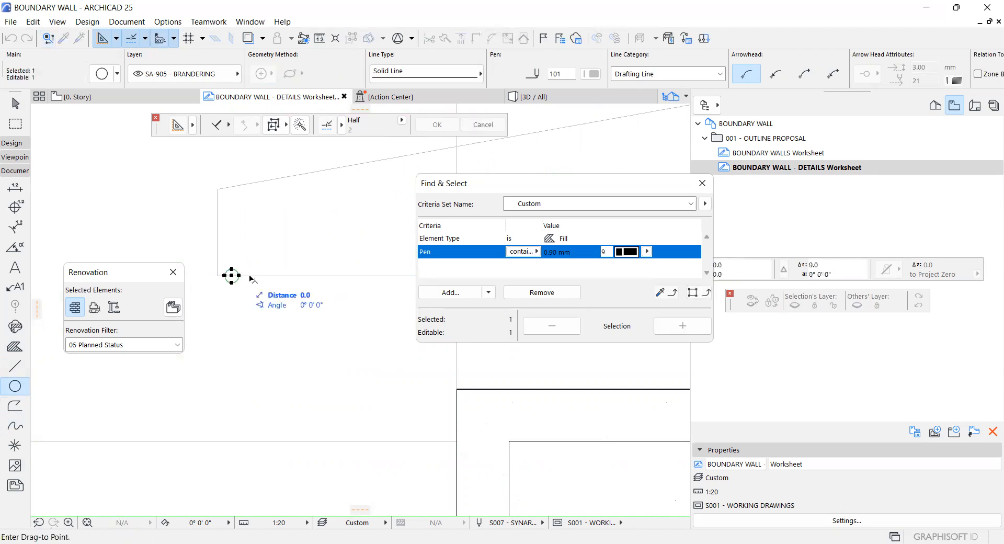
pyautogui.click(238, 275)
pyautogui.scroll(-5, 224, 284)
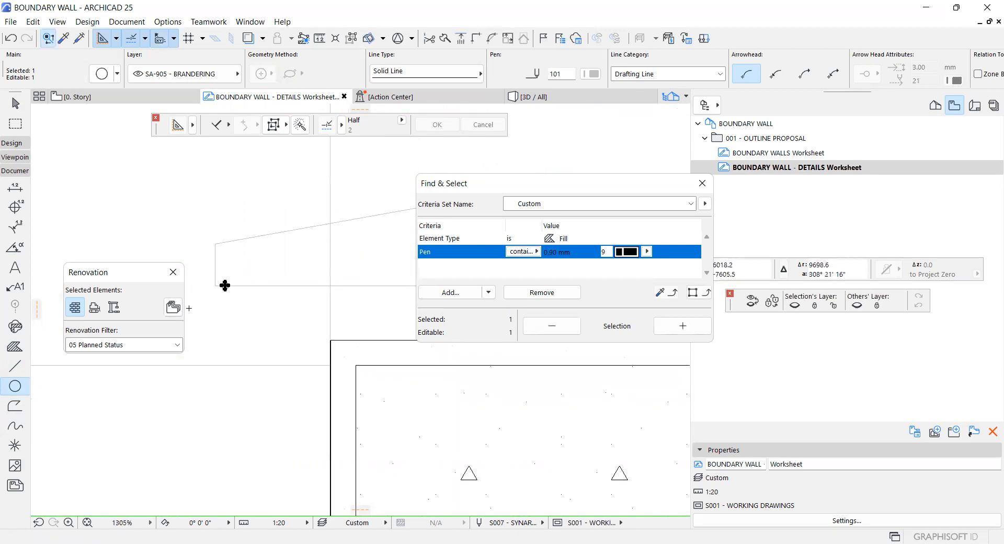
# Mirror a copy of the small circle about the vertical axis through the coping's peak
pyautogui.hotkey('ctrl', 'alt', 'm')
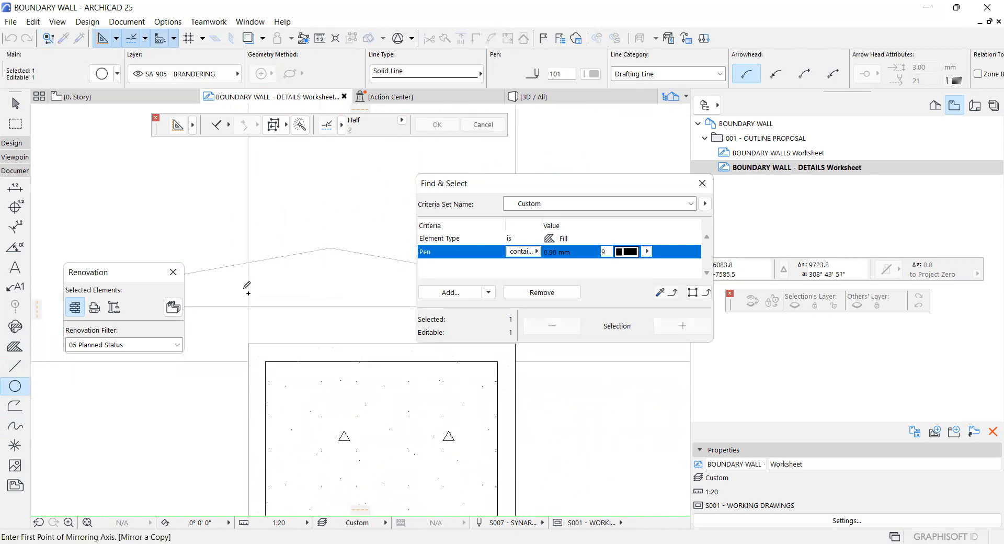
pyautogui.click(338, 247)
pyautogui.click(313, 302)
pyautogui.scroll(-4, 312, 301)
# Trim away the lower halves of both small circles below the coping's bottom edge to leave semicircular drip grooves
pyautogui.scroll(8, 265, 300)
pyautogui.scroll(-2, 262, 301)
pyautogui.scroll(6, 240, 293)
pyautogui.scroll(2, 232, 291)
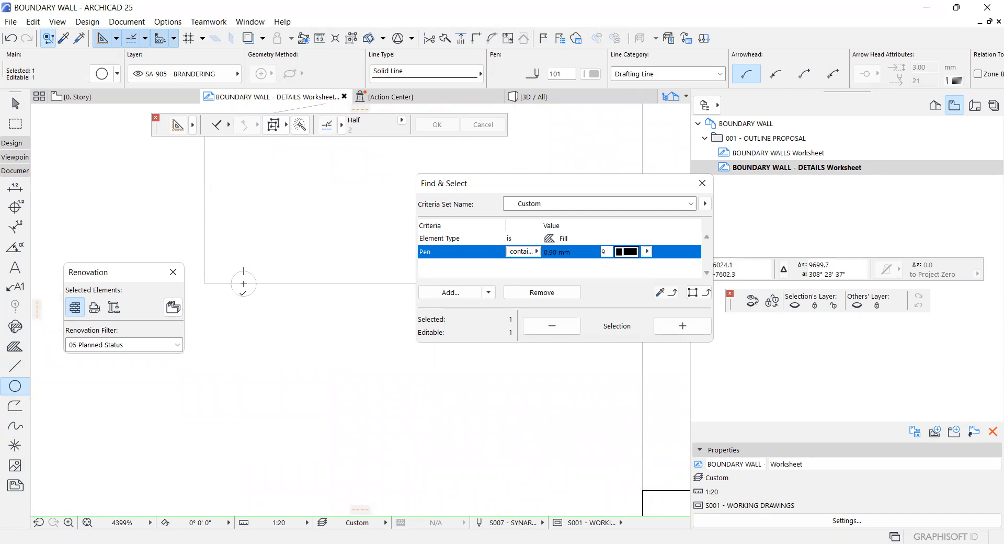
pyautogui.press('Escape')
pyautogui.scroll(5, 261, 313)
pyautogui.keyDown('ctrl'); pyautogui.click(259, 301); pyautogui.keyUp('ctrl')
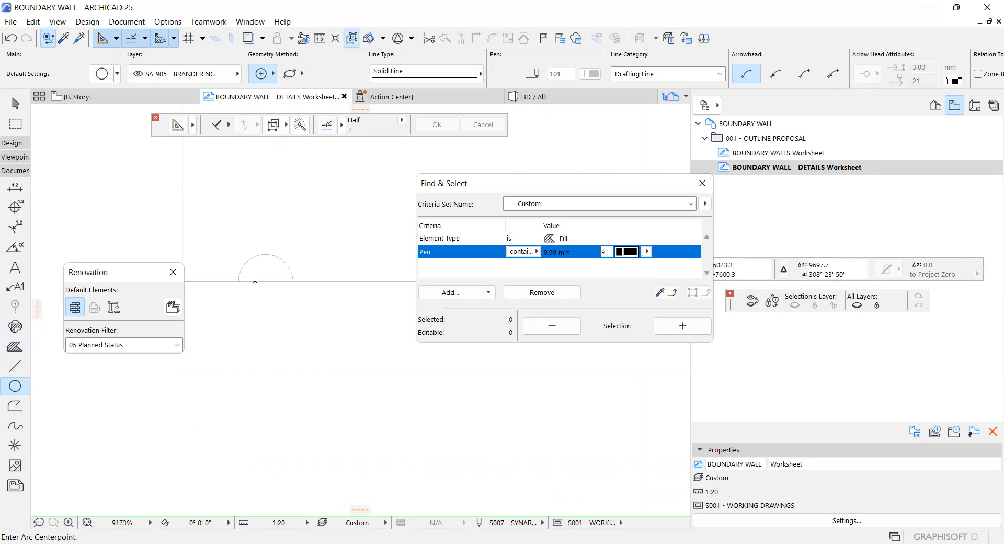
pyautogui.scroll(-15, 256, 285)
pyautogui.scroll(15, 233, 309)
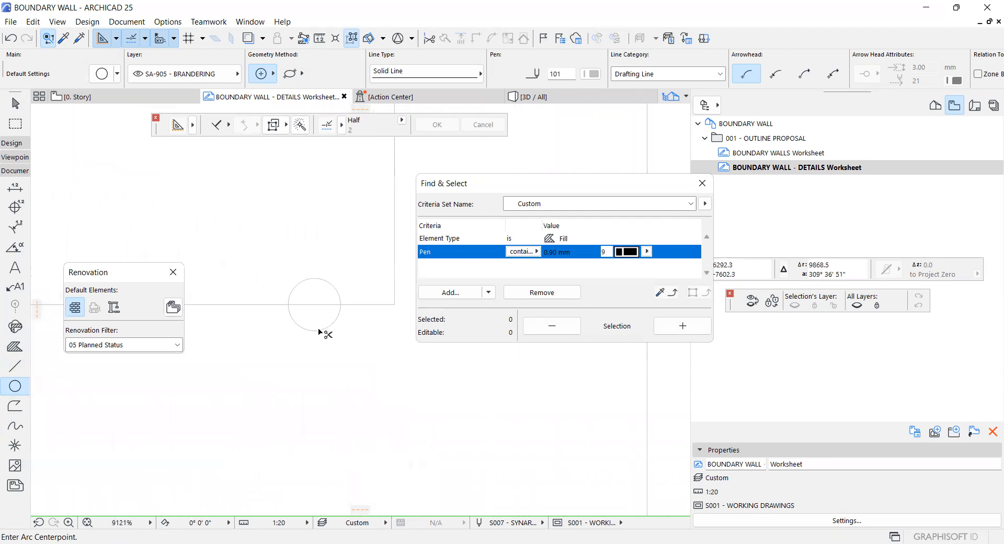
pyautogui.scroll(-10, 335, 320)
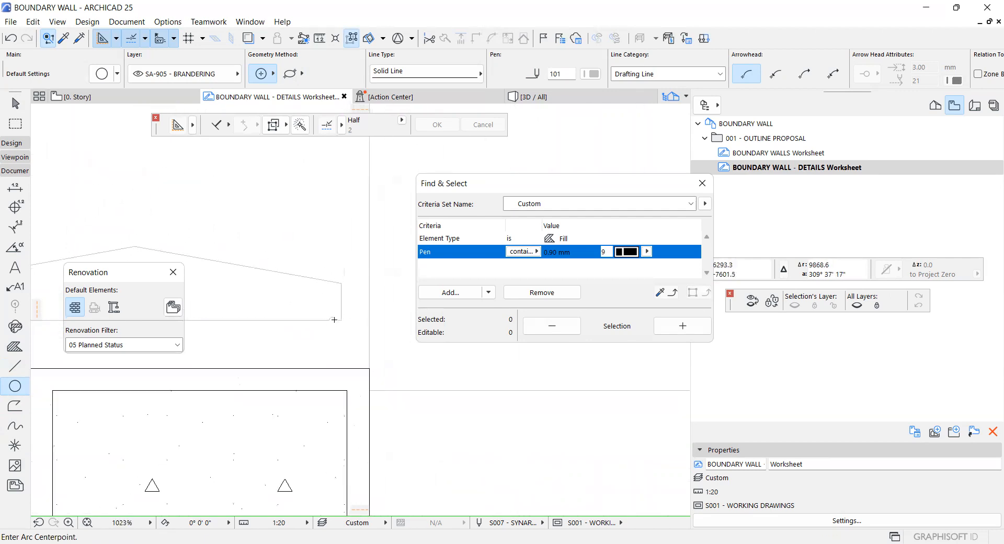
# Re-enable element grouping and select the complete peaked coping outline together with its two drip groove arcs
pyautogui.keyDown('shift'); pyautogui.click(334, 319); pyautogui.keyUp('shift')
pyautogui.keyDown('shift'); pyautogui.click(341, 318); pyautogui.keyUp('shift')
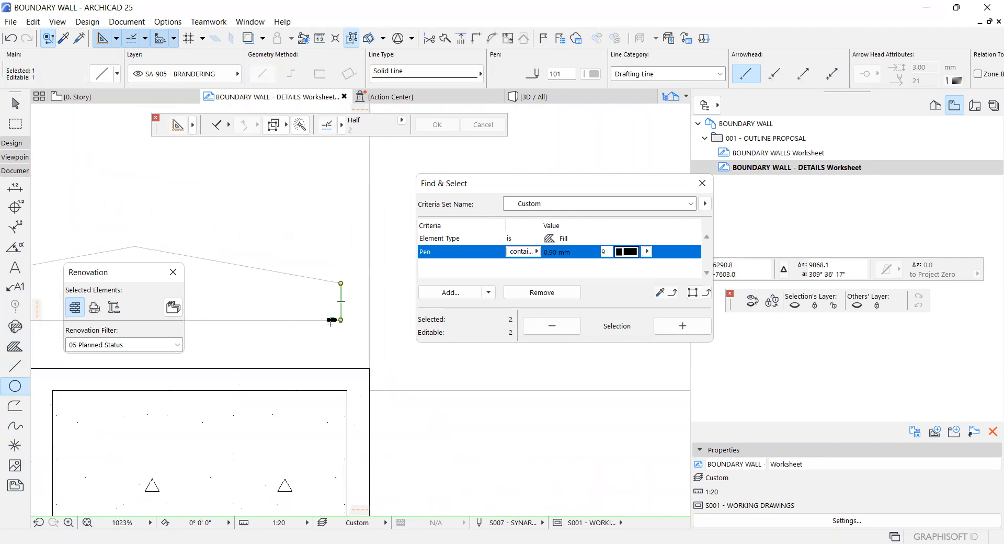
pyautogui.hotkey('alt', 'g')
pyautogui.scroll(-5, 395, 300)
pyautogui.scroll(6, 226, 308)
pyautogui.scroll(4, 238, 304)
pyautogui.keyDown('shift'); pyautogui.click(241, 300); pyautogui.keyUp('shift')
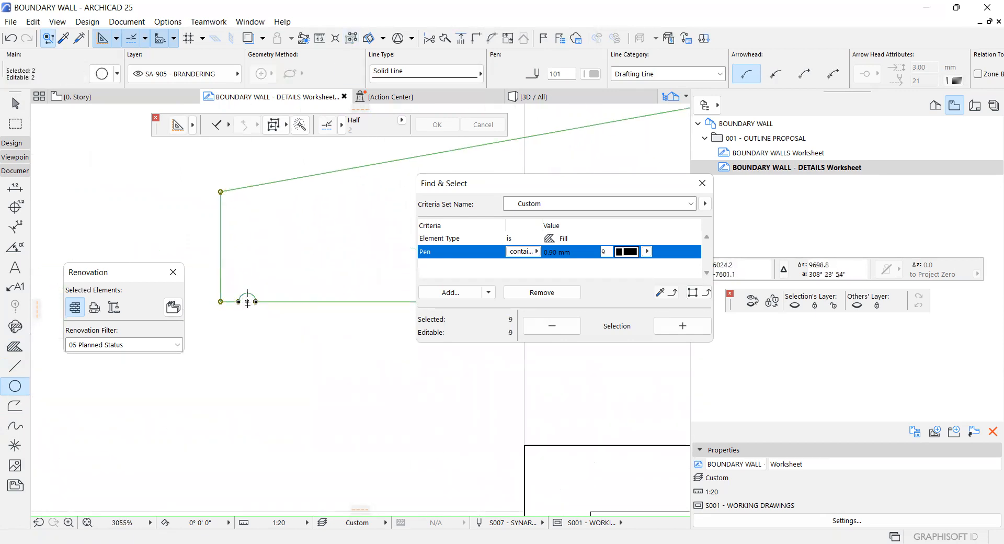
# Move the coping by the midpoint of its bottom edge down to the midpoint of the concrete block's top edge
pyautogui.scroll(-10, 234, 328)
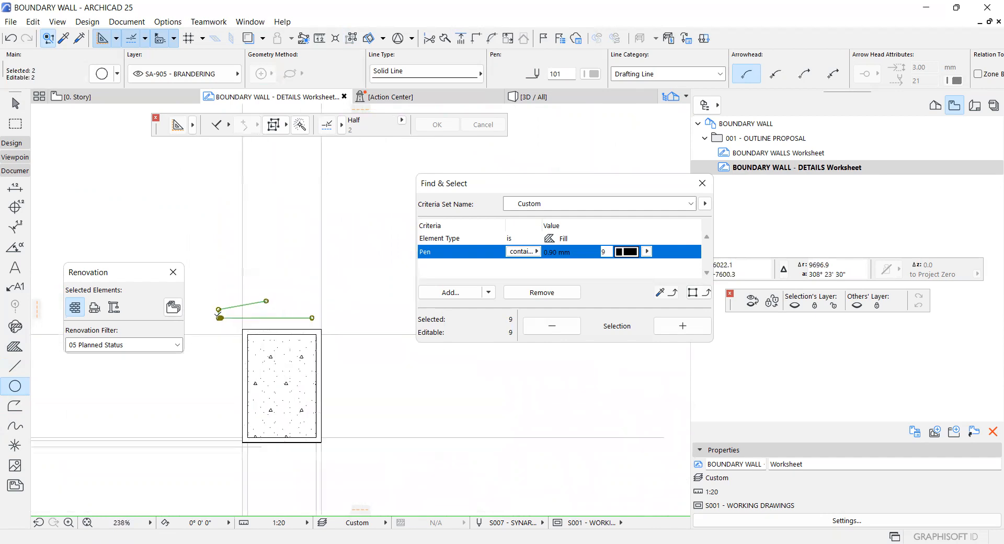
pyautogui.scroll(2, 251, 316)
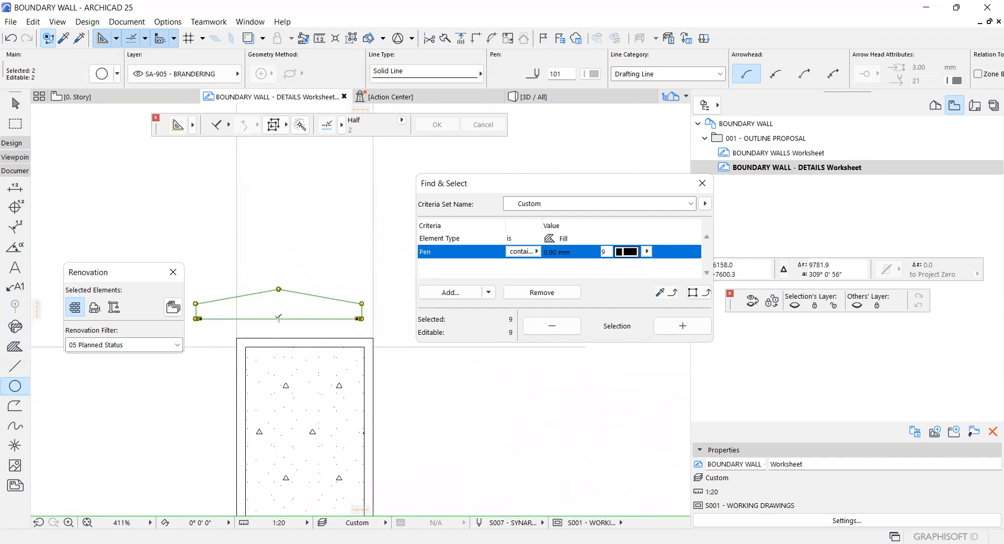
pyautogui.hotkey('ctrl', 'd')
pyautogui.click(279, 319)
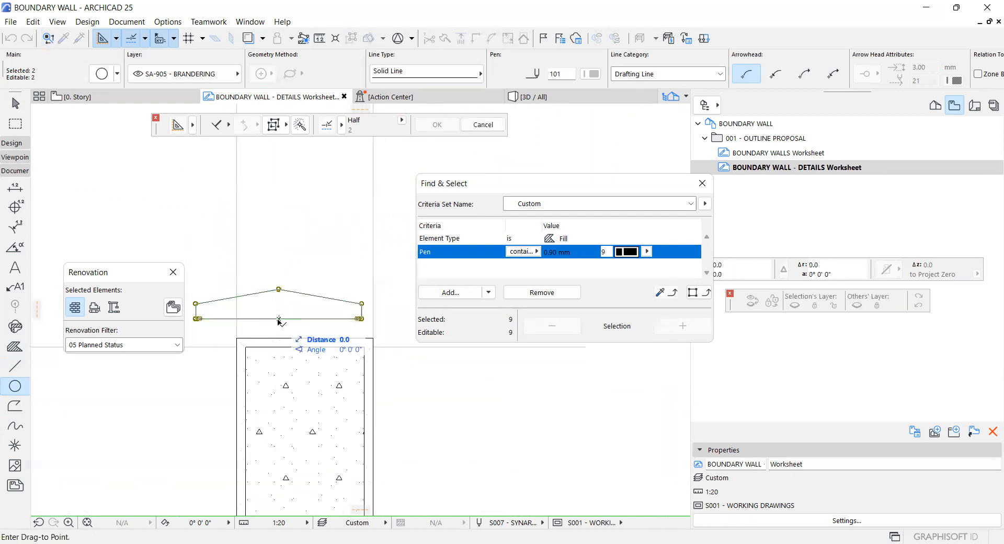
pyautogui.click(305, 347)
# Raise the coping vertically by 15.1 mm so its bottom edge rests on the outer paint face above the block
pyautogui.scroll(3, 308, 347)
pyautogui.scroll(-3, 297, 332)
pyautogui.scroll(-2, 278, 328)
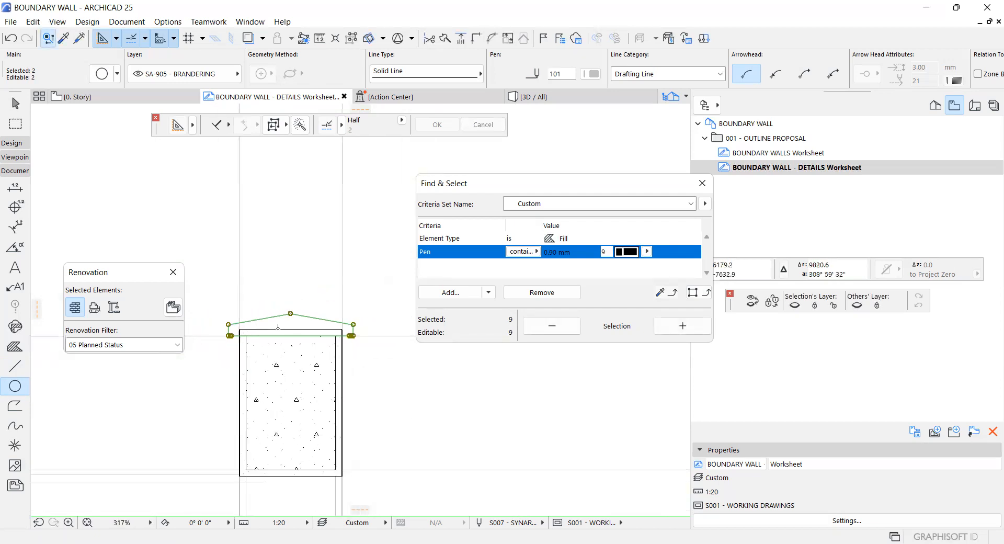
pyautogui.scroll(-1, 278, 328)
pyautogui.scroll(10, 278, 328)
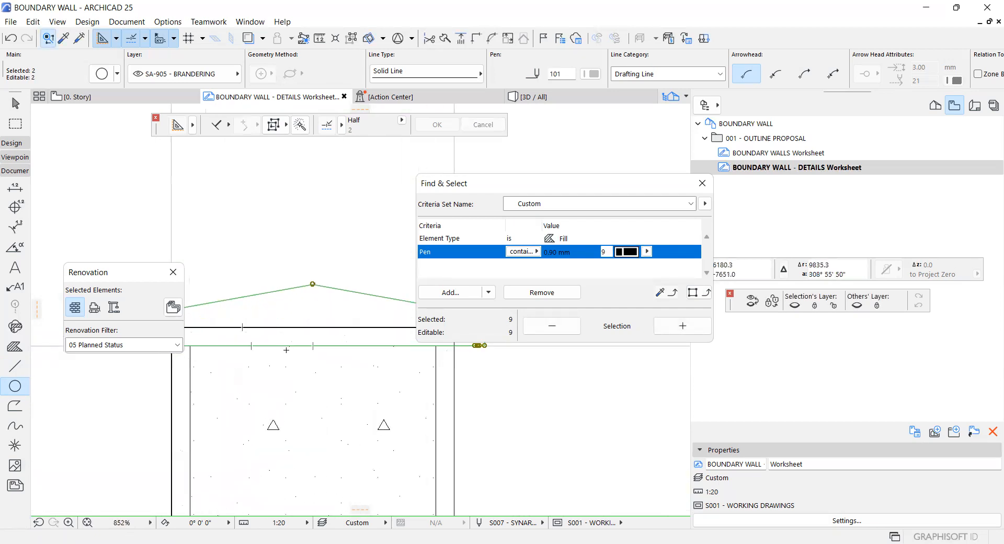
pyautogui.hotkey('ctrl', 'd')
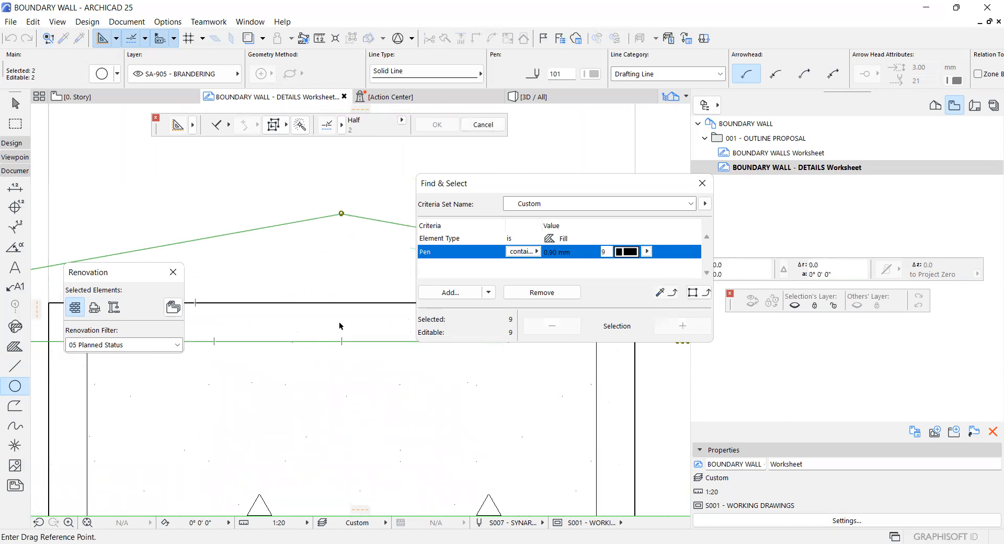
pyautogui.click(336, 321)
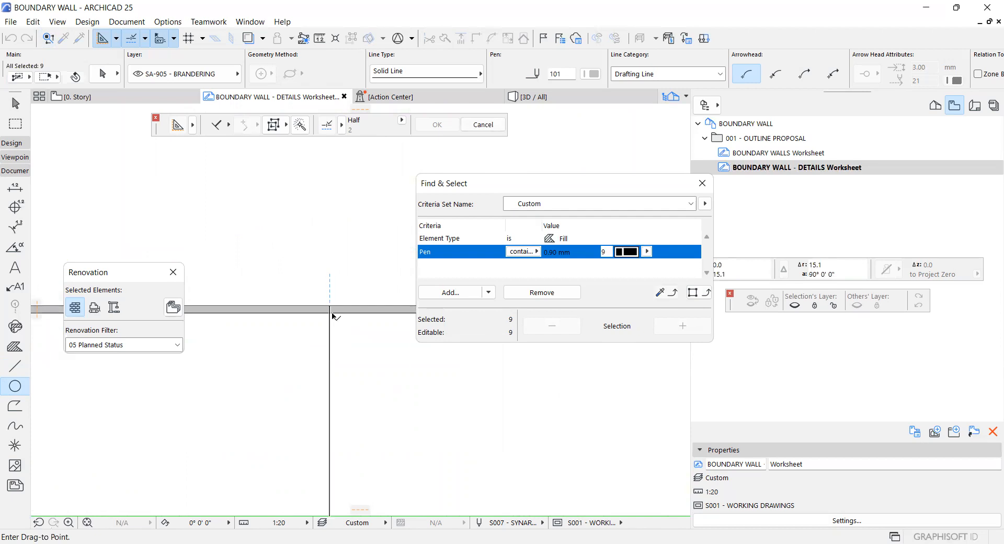
pyautogui.scroll(-15, 309, 328)
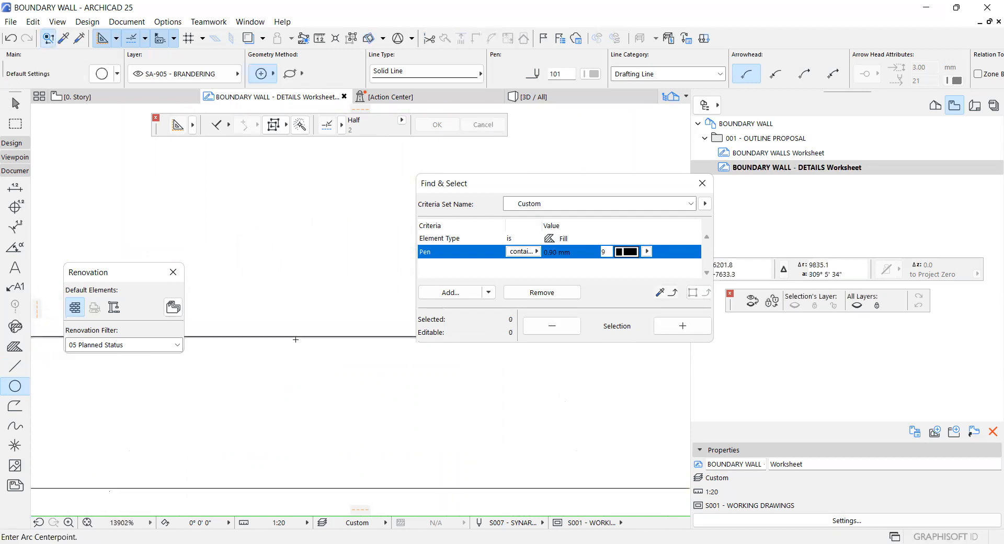
# Try to pick out the thin PAINT - OFFWHITE fill strip along the wall's outer right face
pyautogui.scroll(9, 365, 360)
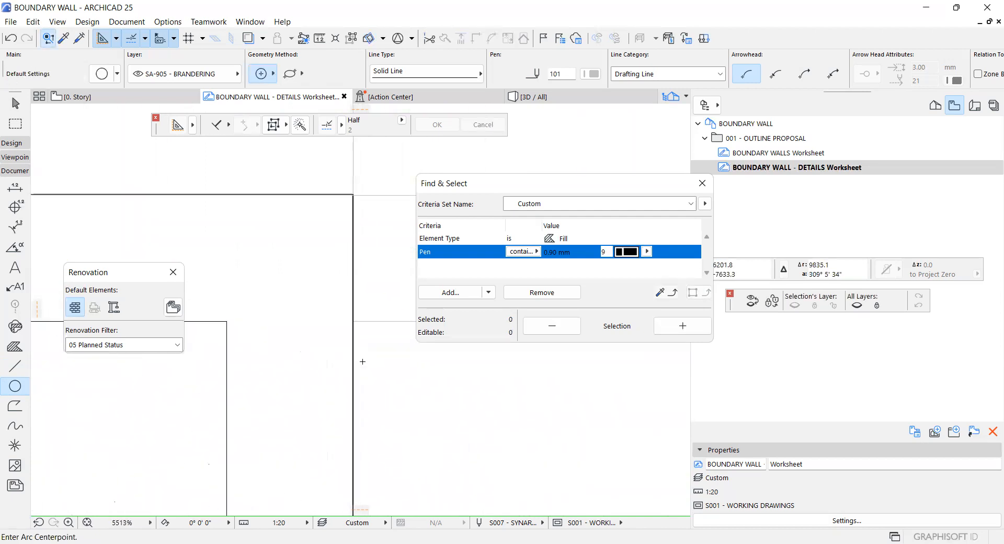
pyautogui.keyDown('shift'); pyautogui.click(341, 352); pyautogui.keyUp('shift')
pyautogui.scroll(6, 342, 394)
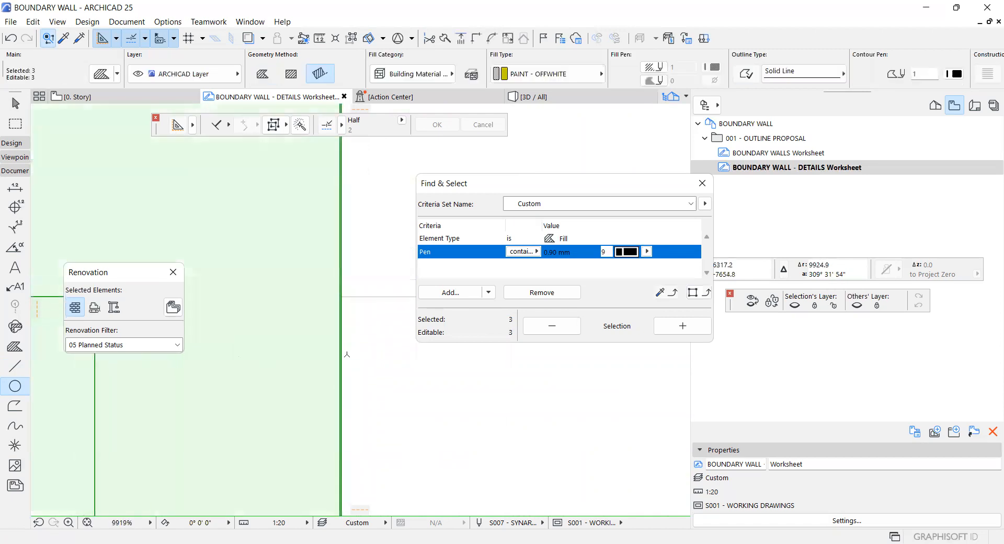
pyautogui.press('Escape')
pyautogui.keyDown('shift'); pyautogui.click(331, 351); pyautogui.keyUp('shift')
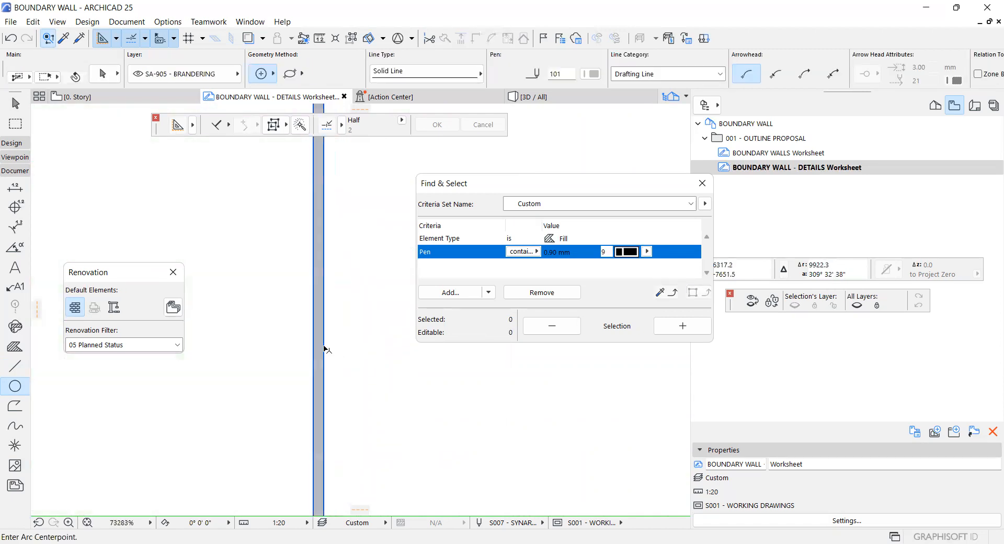
pyautogui.scroll(-4, 333, 389)
pyautogui.scroll(-2, 333, 389)
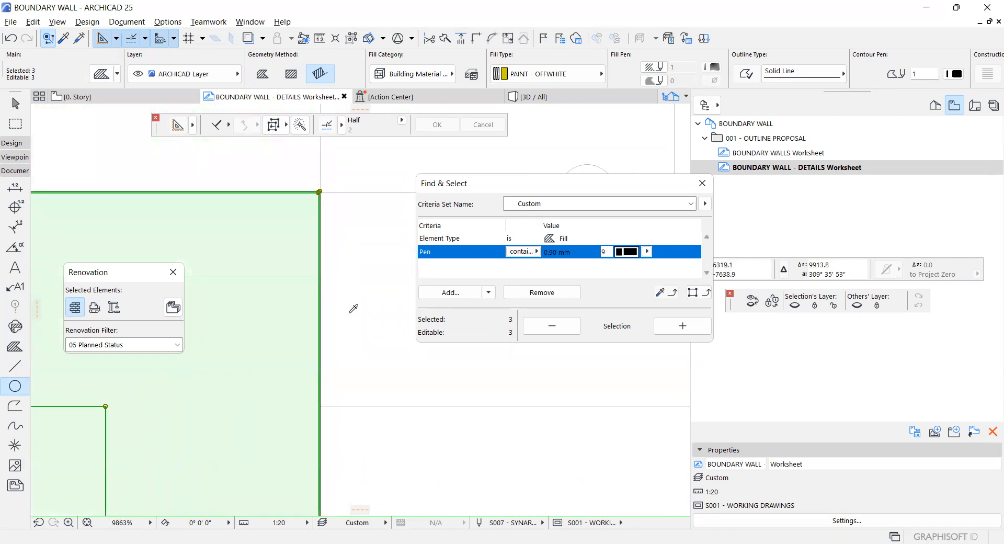
pyautogui.press('Escape')
pyautogui.scroll(5, 314, 287)
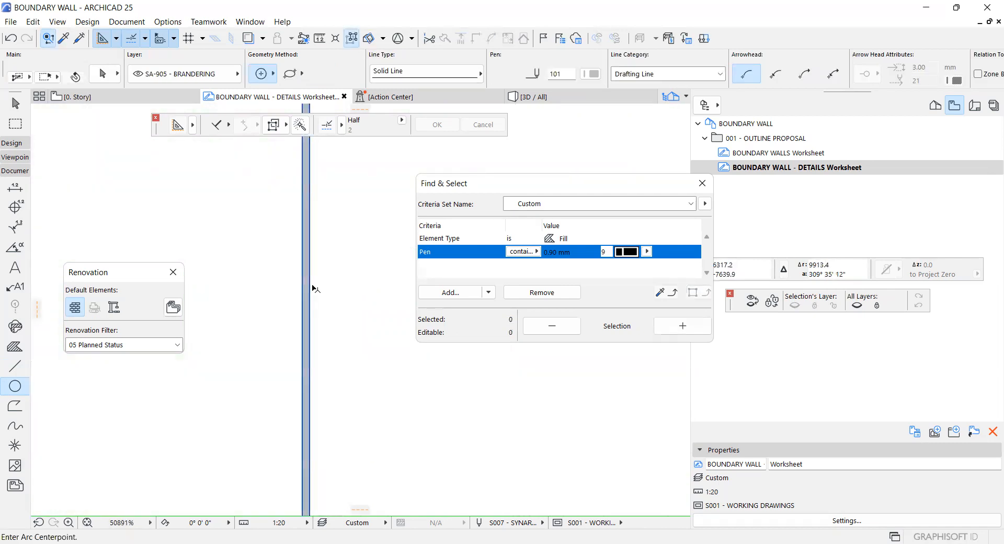
# Split the thin PAINT - OFFWHITE fill on the column's outer face along the coping's underside line
pyautogui.keyDown('shift'); pyautogui.click(312, 288); pyautogui.keyUp('shift')
pyautogui.scroll(-8, 313, 287)
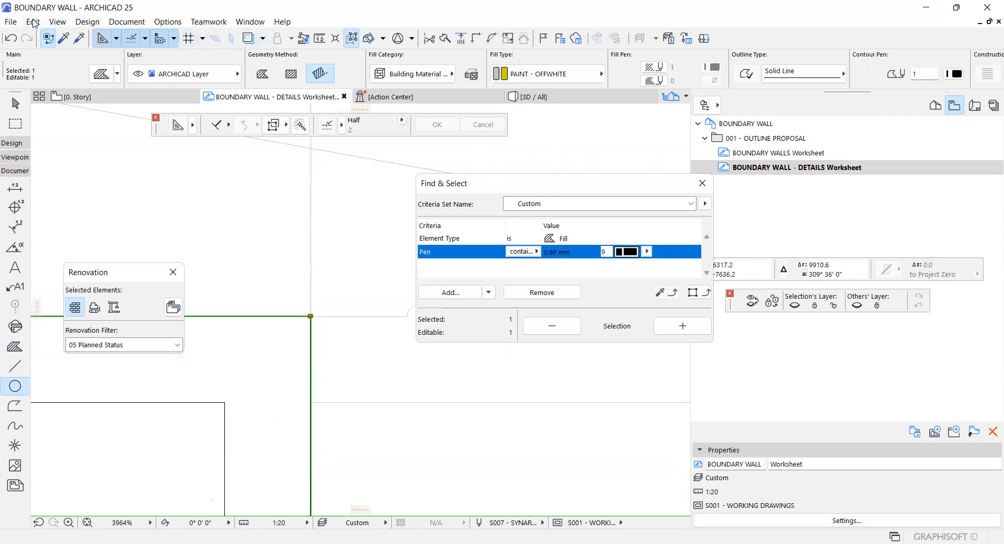
pyautogui.click(33, 22)
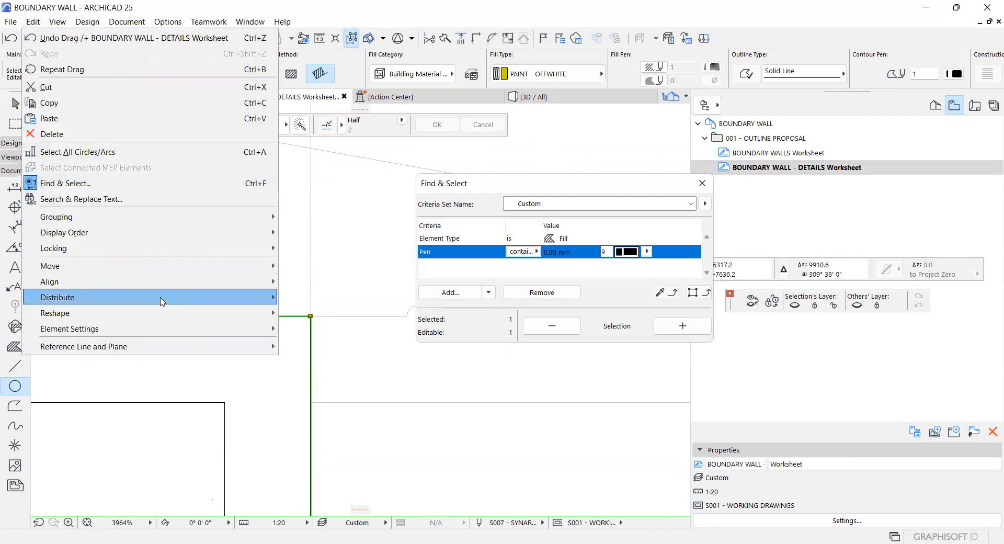
pyautogui.moveTo(188, 316)
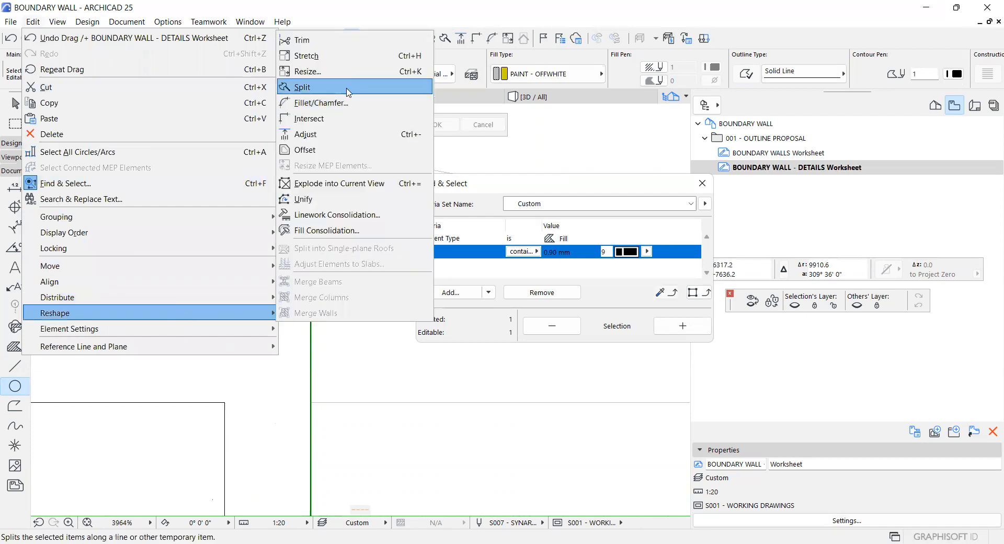
pyautogui.click(348, 83)
pyautogui.click(339, 327)
pyautogui.click(341, 296)
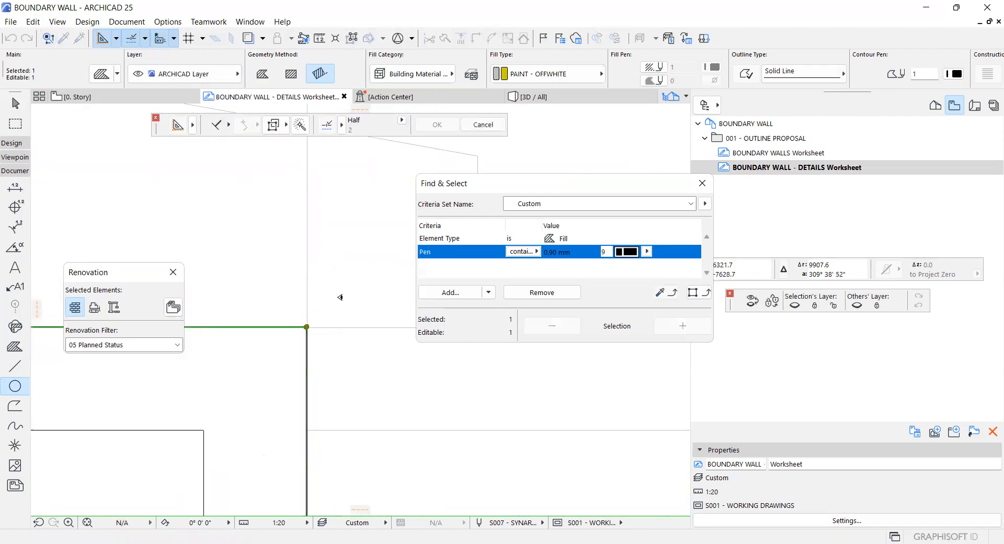
pyautogui.scroll(4, 329, 325)
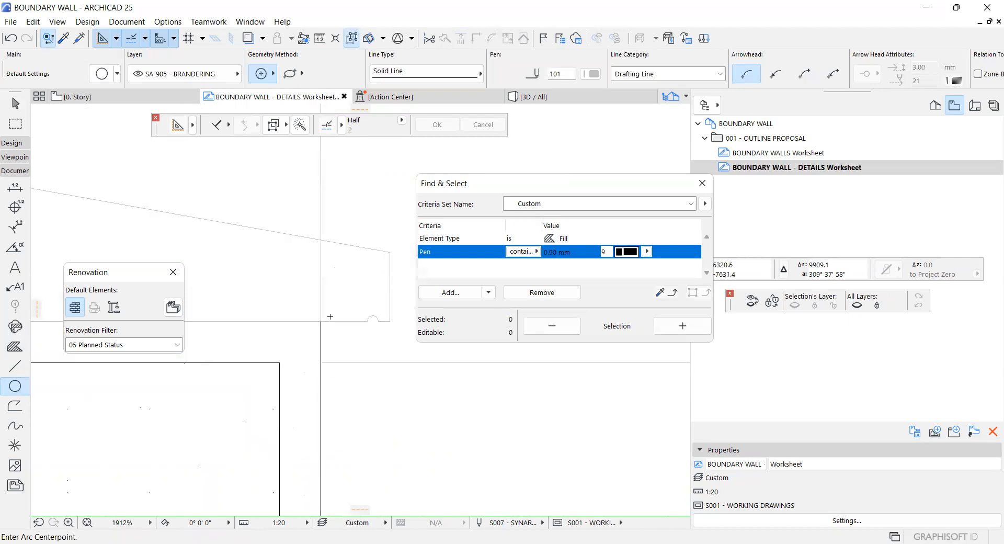
pyautogui.scroll(-10, 329, 322)
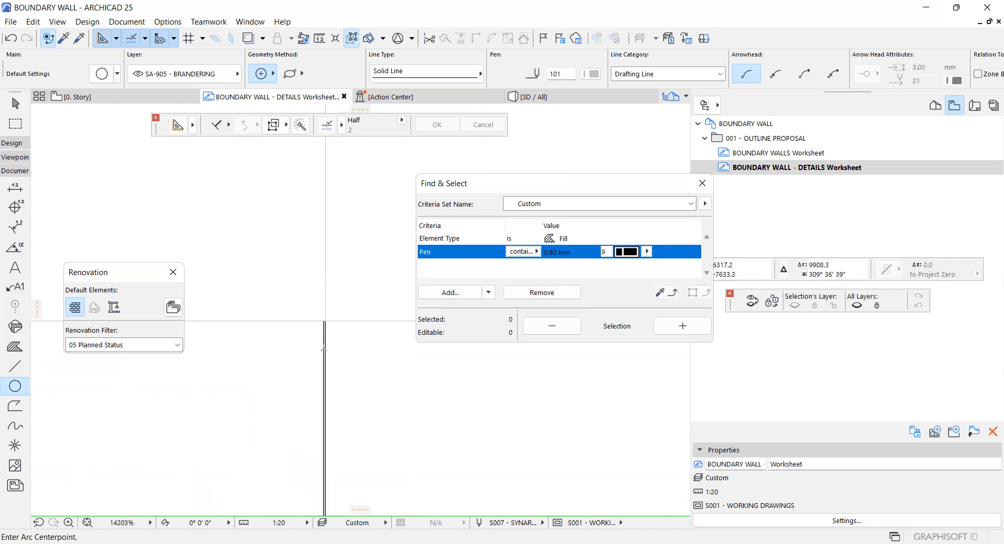
pyautogui.keyDown('shift'); pyautogui.click(327, 336); pyautogui.keyUp('shift')
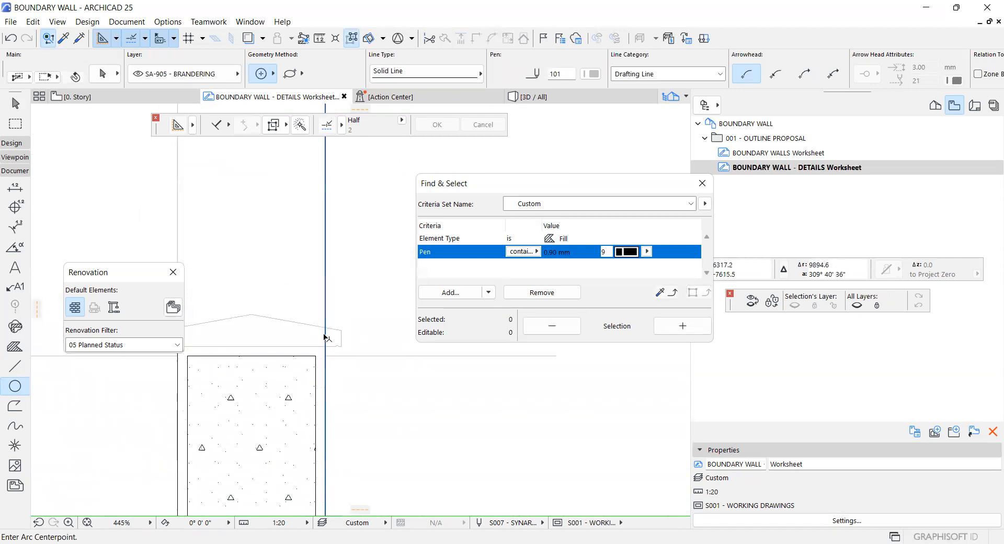
pyautogui.scroll(-3, 316, 322)
pyautogui.scroll(2, 312, 317)
pyautogui.press('Escape')
# Select the whole coping outline above the column as a group
pyautogui.keyDown('shift'); pyautogui.click(294, 317); pyautogui.keyUp('shift')
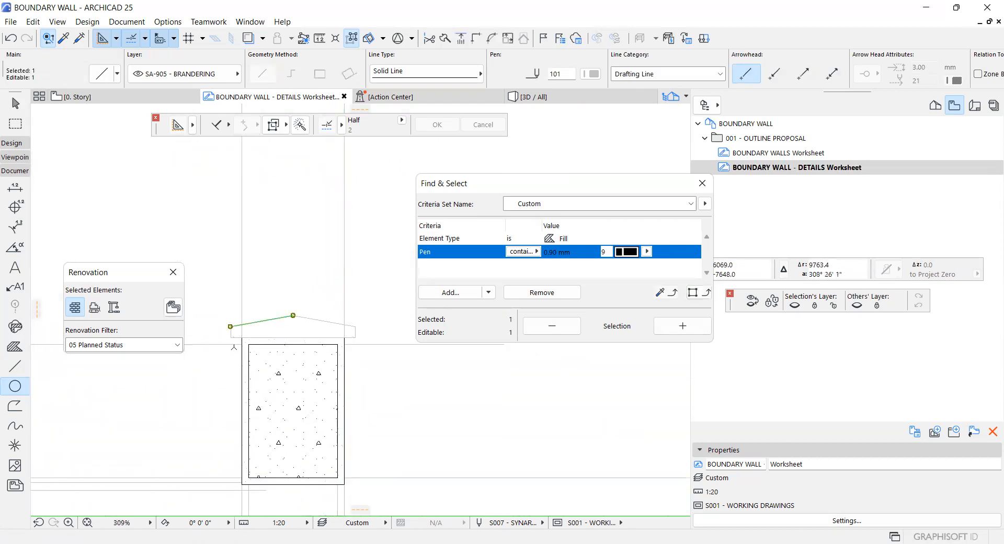
pyautogui.hotkey('alt', 'g')
pyautogui.scroll(3, 239, 337)
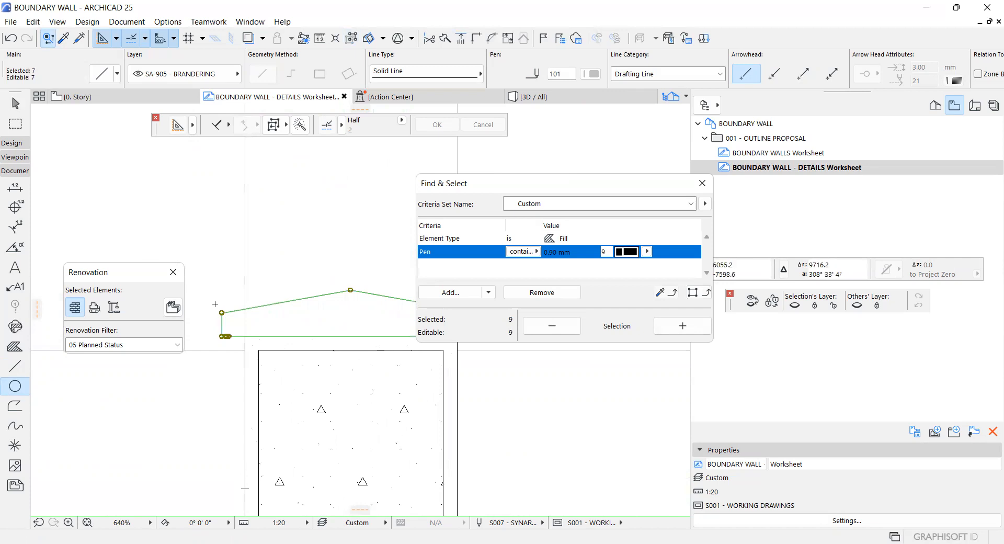
pyautogui.scroll(1, 217, 305)
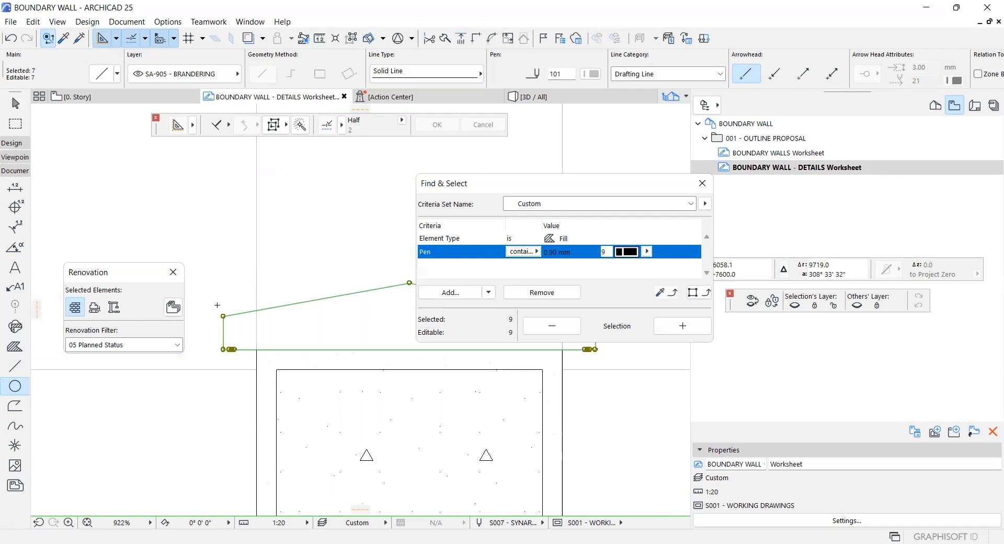
pyautogui.scroll(7, 224, 312)
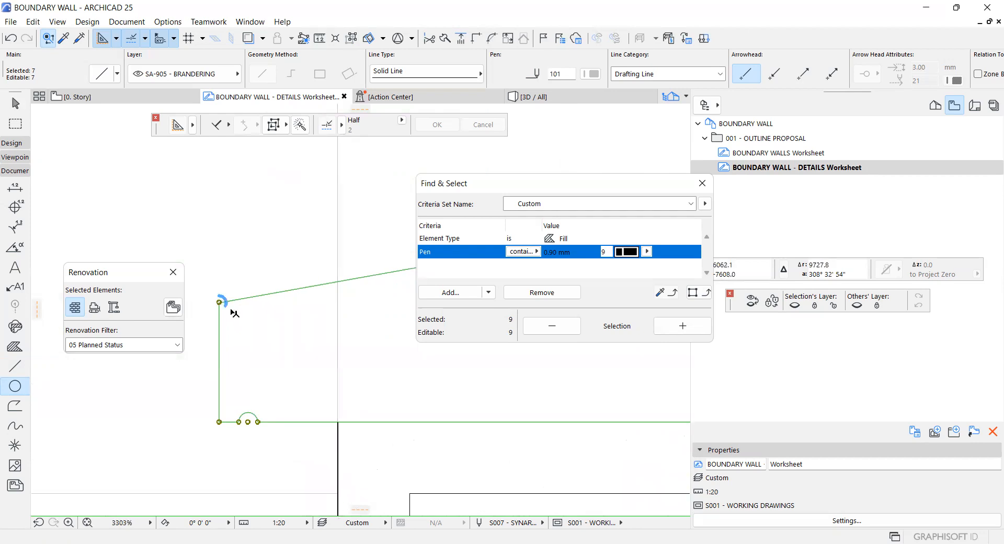
pyautogui.scroll(5, 230, 302)
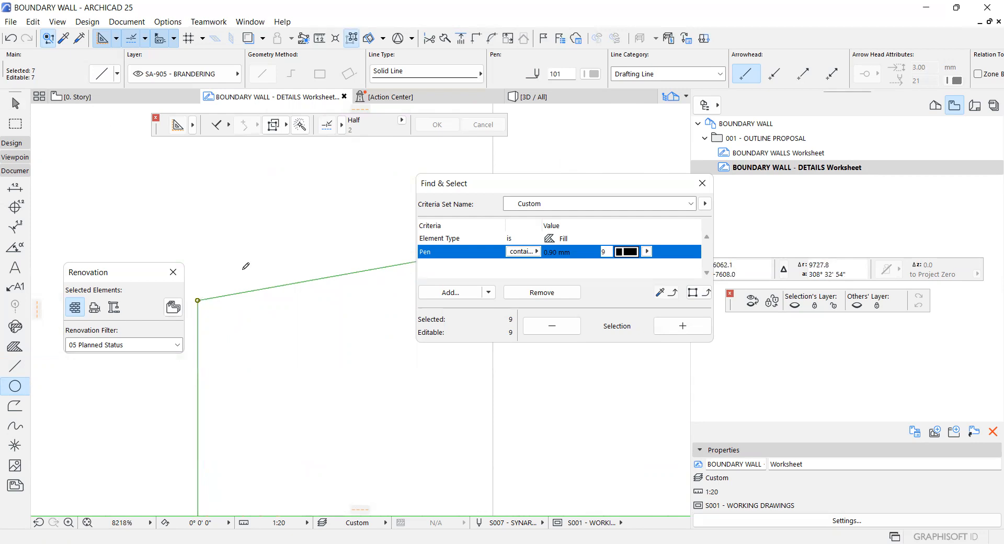
pyautogui.press('shift')
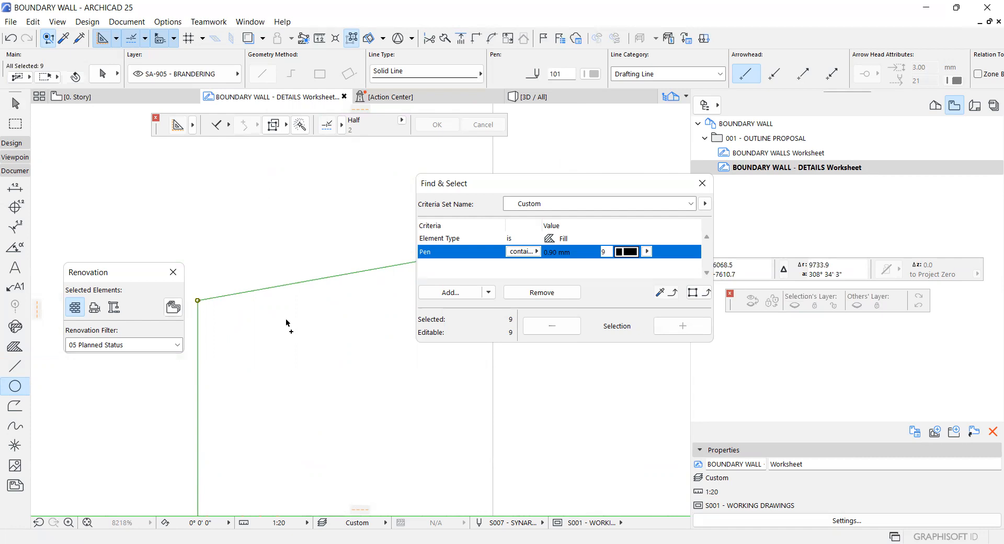
# Try to place a copy of the coping outline at a distance of 1, and undo it
pyautogui.hotkey('ctrl', 'shift', 'd')
pyautogui.click(273, 335)
pyautogui.write('1')
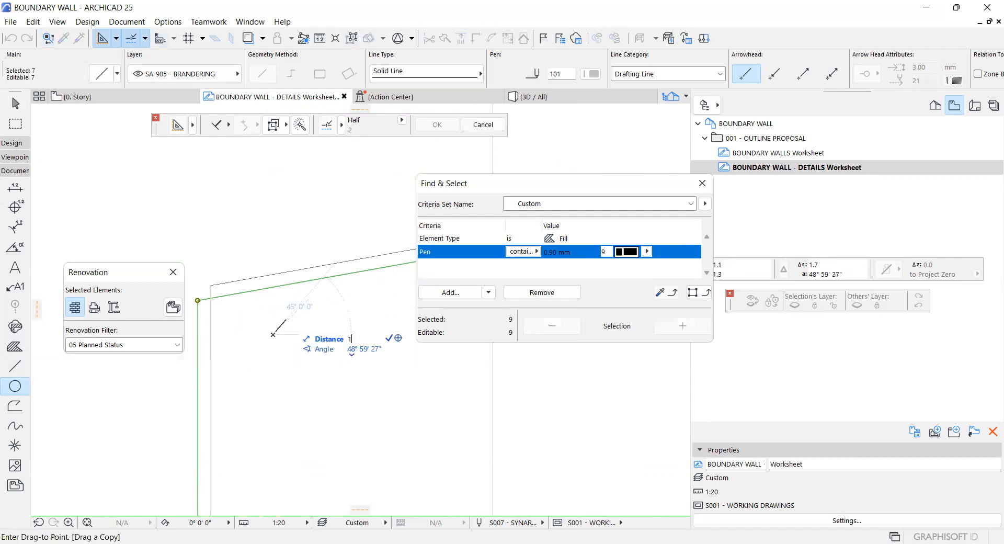
pyautogui.press('Return')
pyautogui.hotkey('ctrl', 'z')
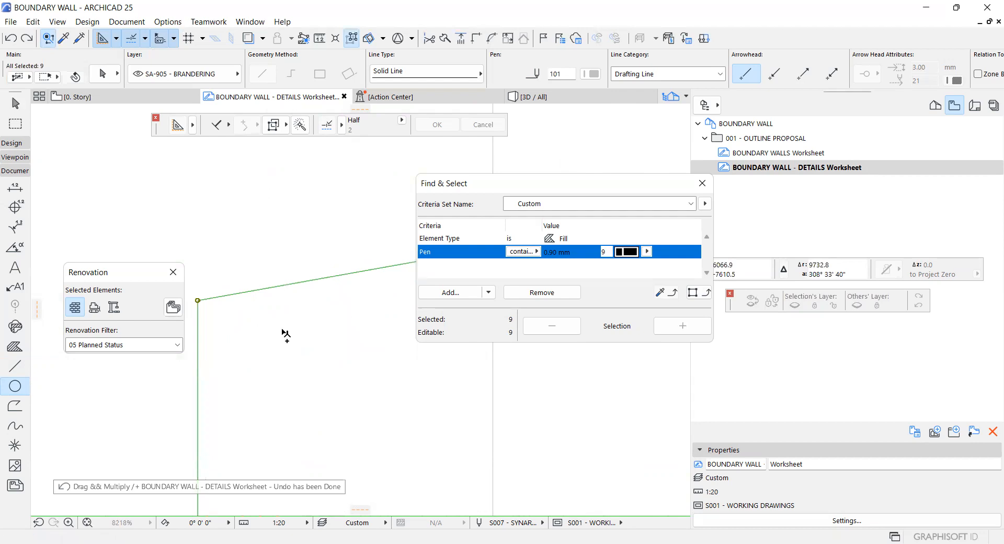
# Offset a copy of the coping outline inward to form a thin layer around all its edges
pyautogui.scroll(-2, 221, 272)
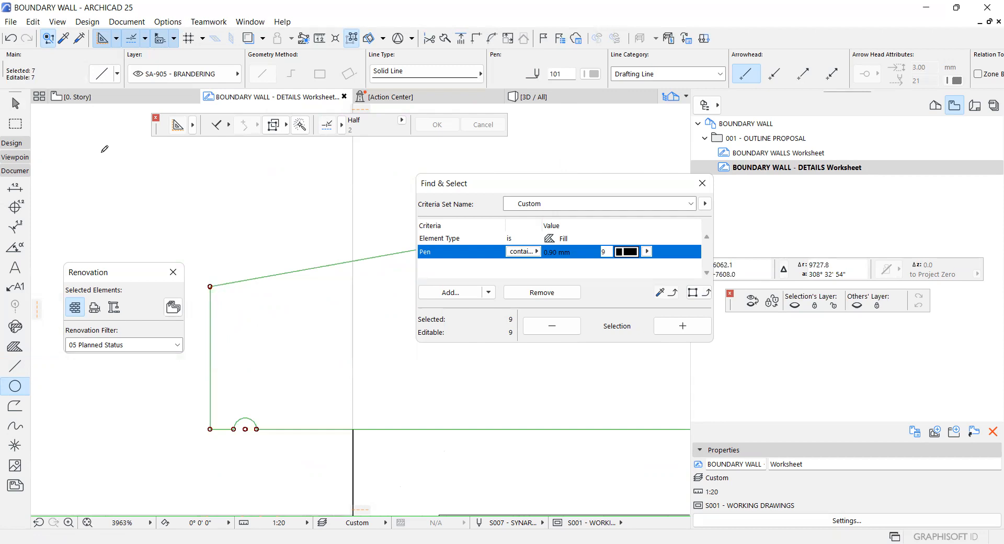
pyautogui.scroll(1, 224, 302)
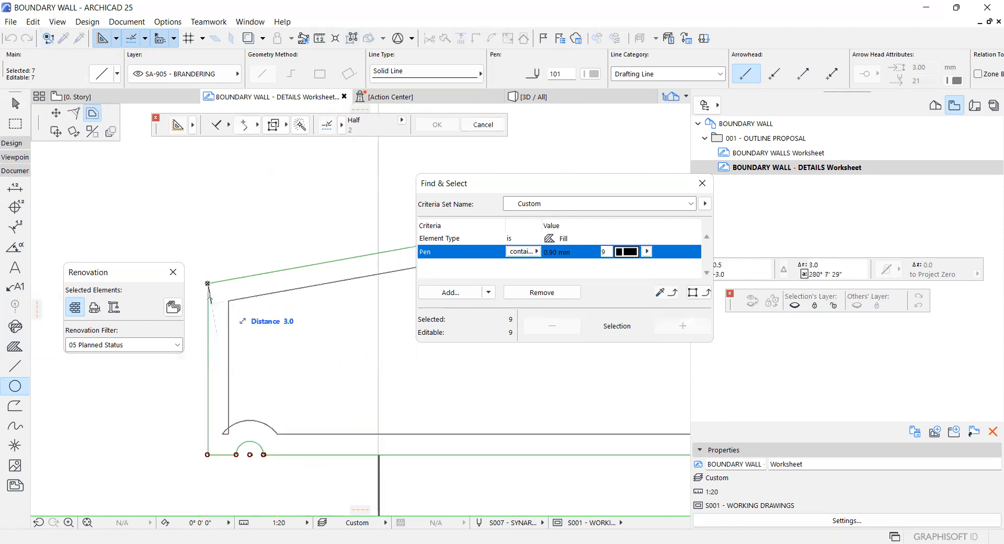
pyautogui.click(210, 297)
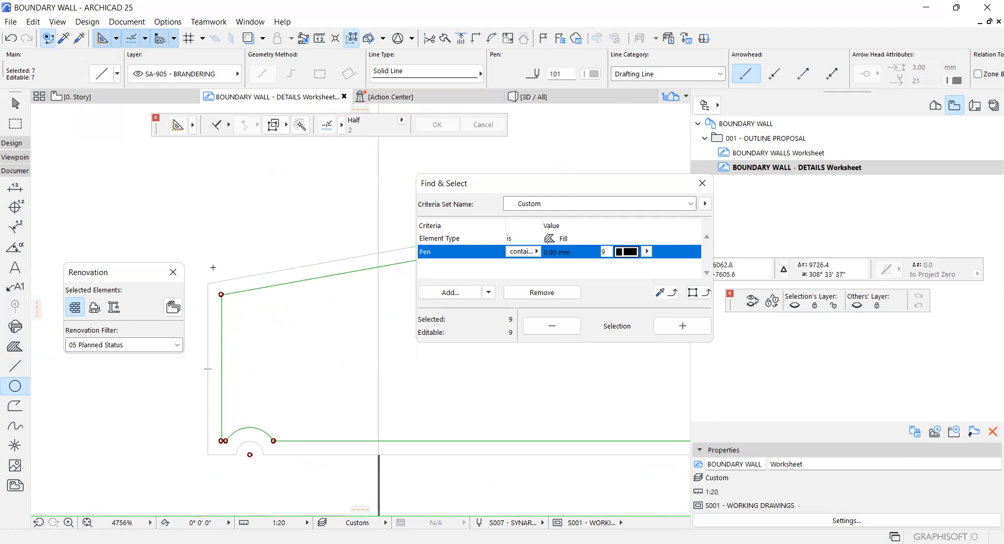
pyautogui.scroll(-8, 215, 272)
pyautogui.press('Escape')
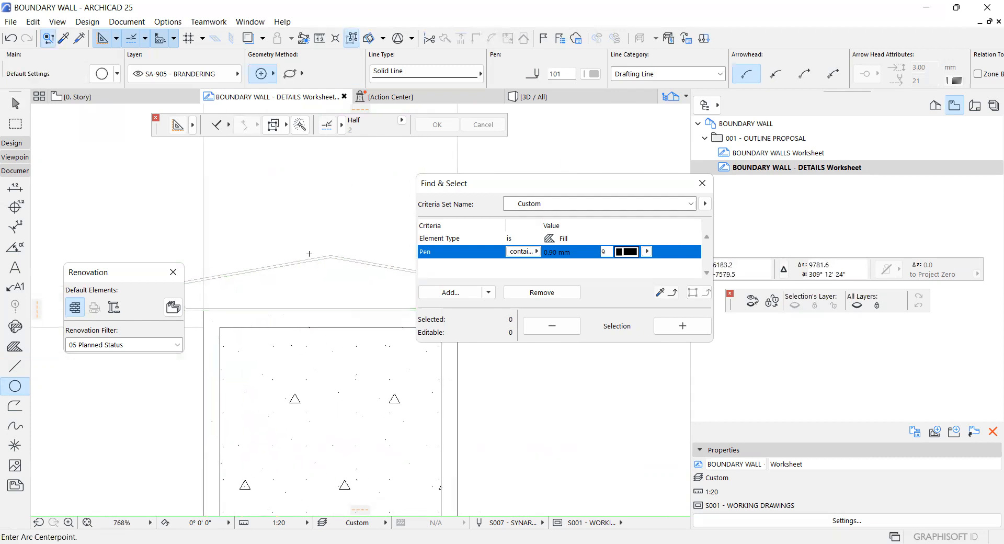
pyautogui.scroll(3, 311, 260)
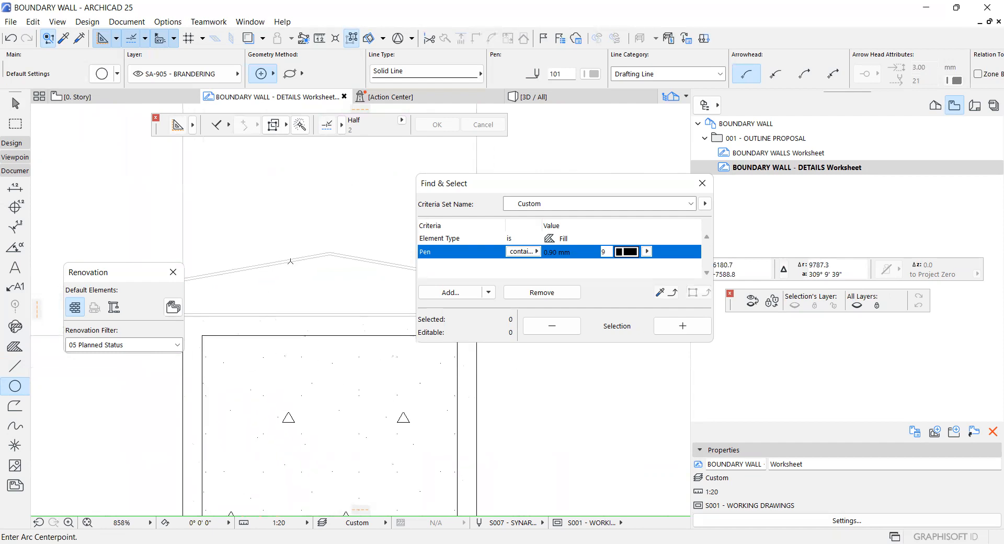
pyautogui.click(291, 264)
pyautogui.scroll(3, 302, 256)
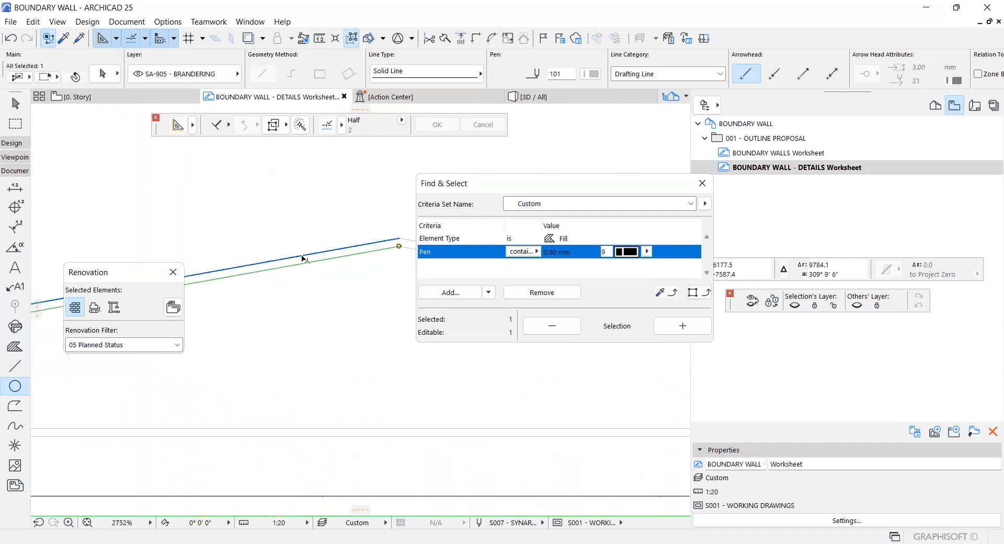
pyautogui.scroll(-8, 305, 253)
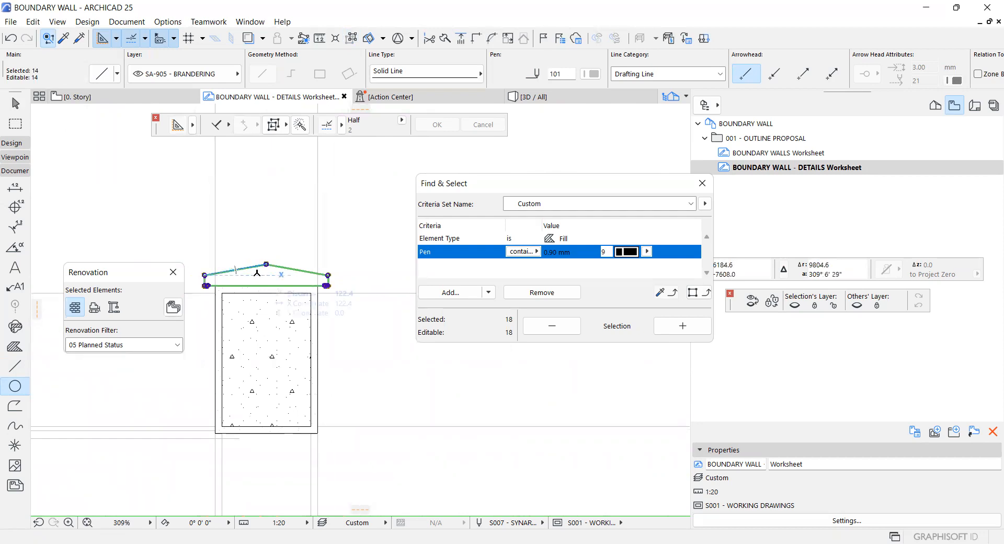
pyautogui.scroll(2, 257, 272)
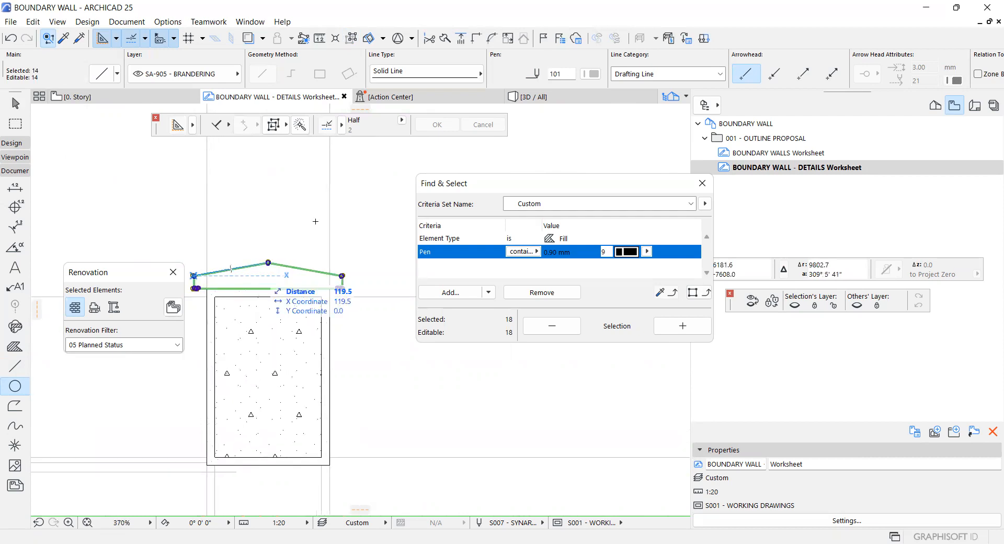
pyautogui.press('Escape')
pyautogui.scroll(-2, 359, 229)
pyautogui.scroll(2, 330, 278)
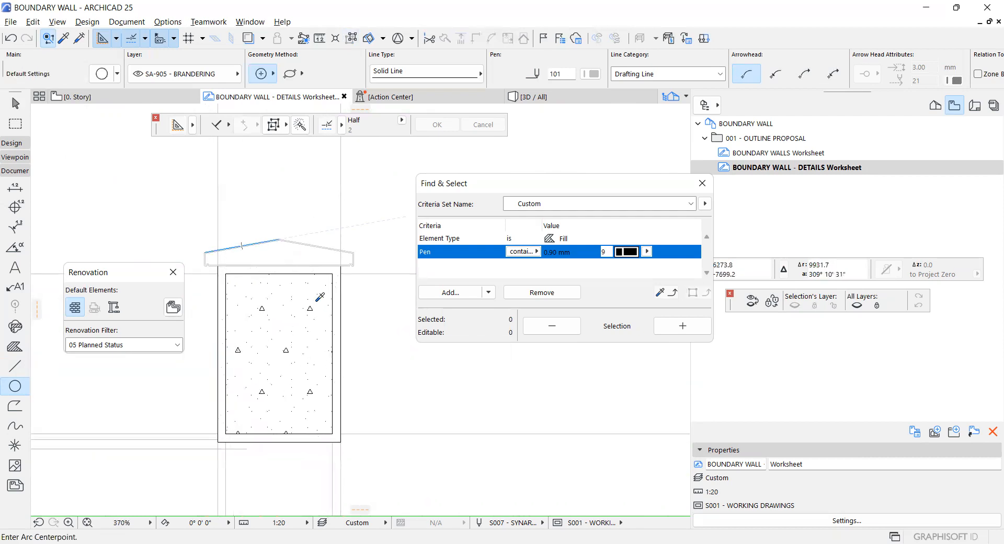
# Fill the inner coping outline with REINFORCED CONCRETE, using the fill settings of the column core
pyautogui.keyDown('alt'); pyautogui.click(318, 297); pyautogui.keyUp('alt')
pyautogui.scroll(3, 340, 266)
pyautogui.scroll(8, 351, 241)
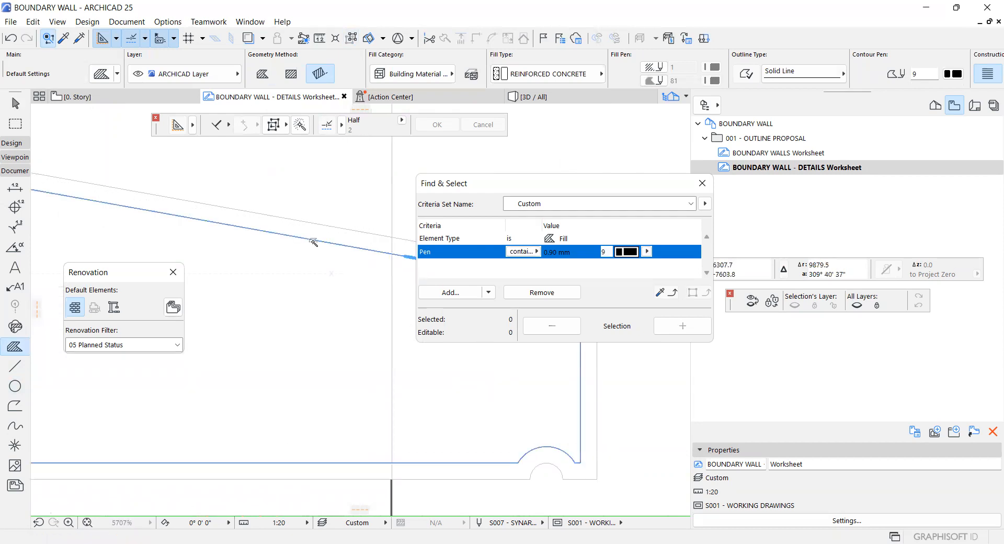
pyautogui.scroll(-3, 311, 257)
pyautogui.press('space')
pyautogui.click(311, 271)
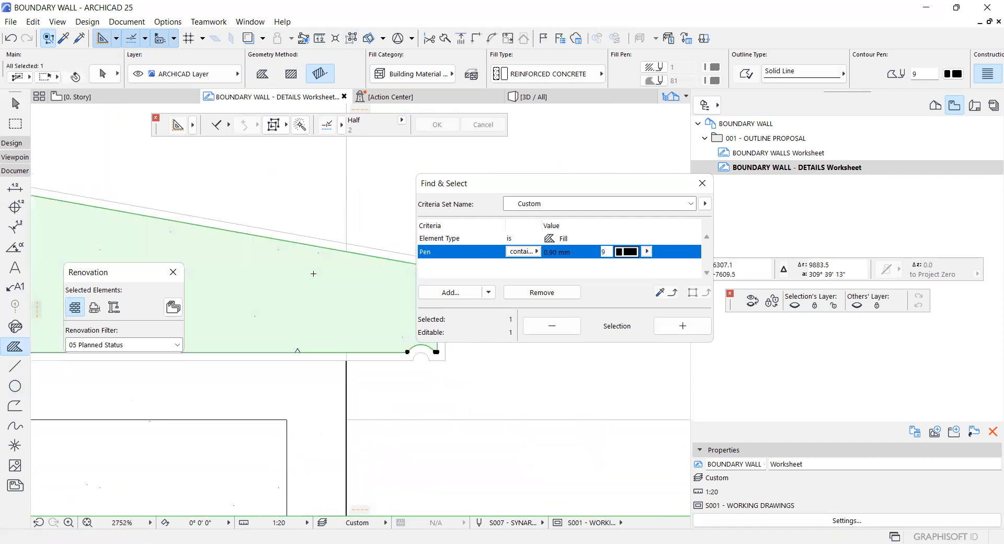
pyautogui.scroll(-3, 314, 278)
pyautogui.press('Escape')
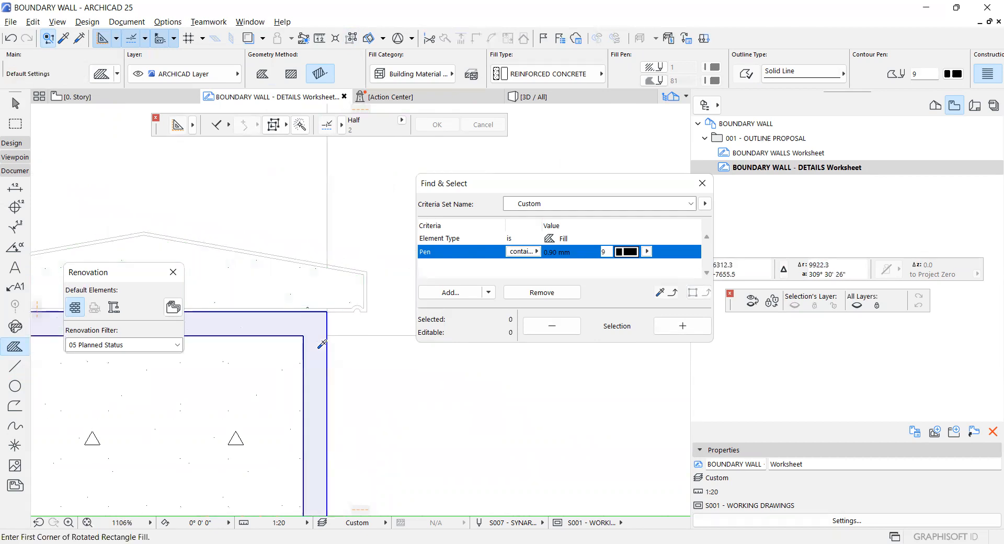
# Fill the outer coping outline with MORTAR, using the fill settings of the column's plaster layer
pyautogui.scroll(3, 307, 256)
pyautogui.scroll(4, 307, 256)
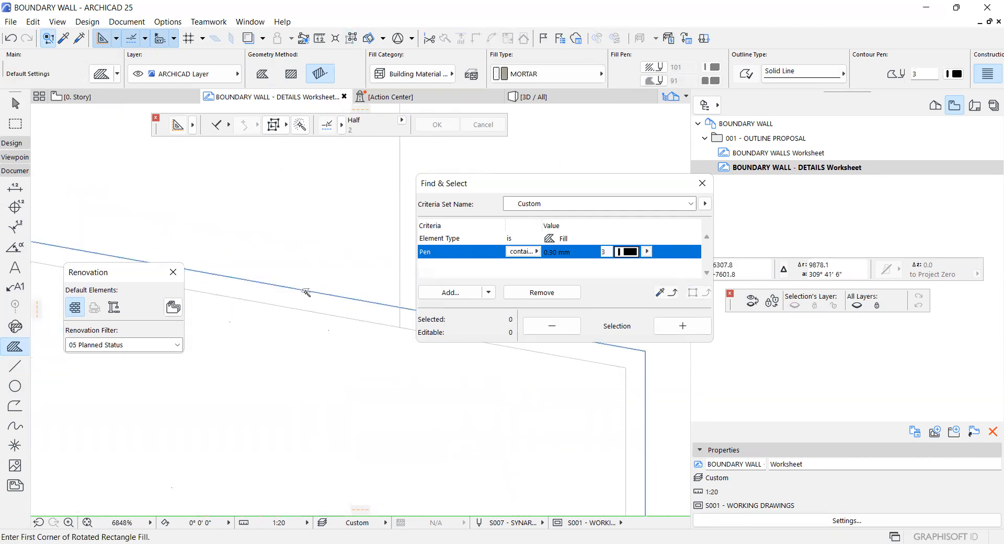
pyautogui.click(306, 292)
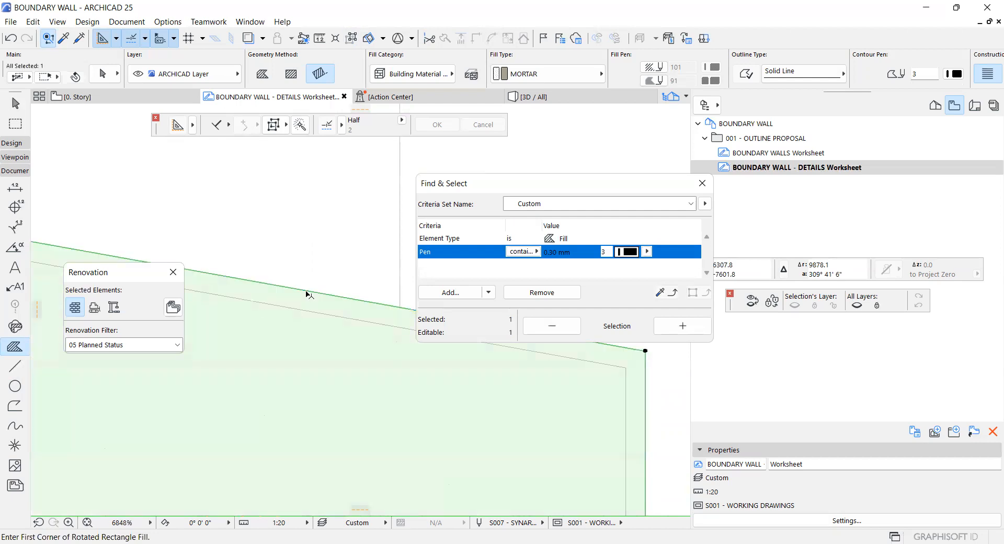
pyautogui.scroll(-4, 308, 300)
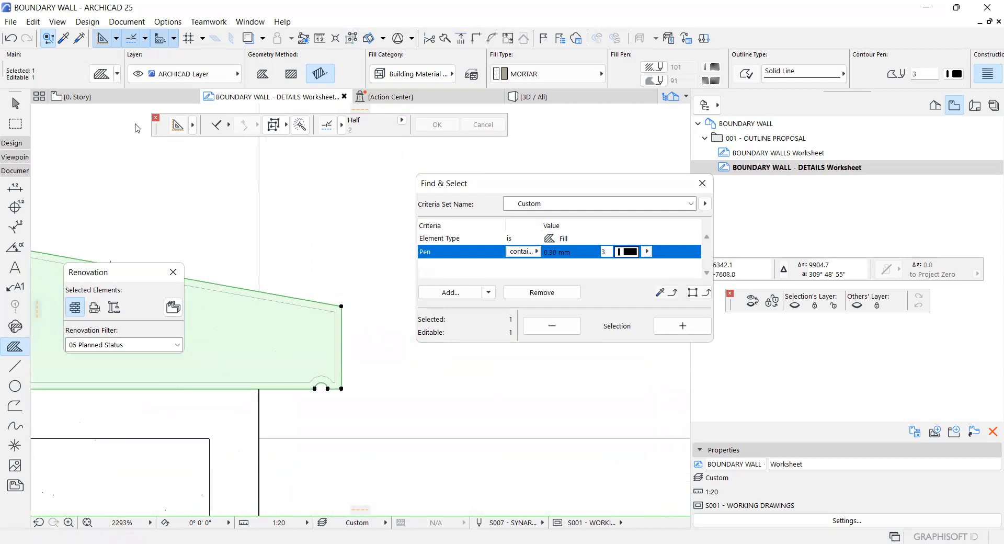
# Subtract the inner coping outline from the MORTAR fill to leave only a thin border
pyautogui.click(208, 283)
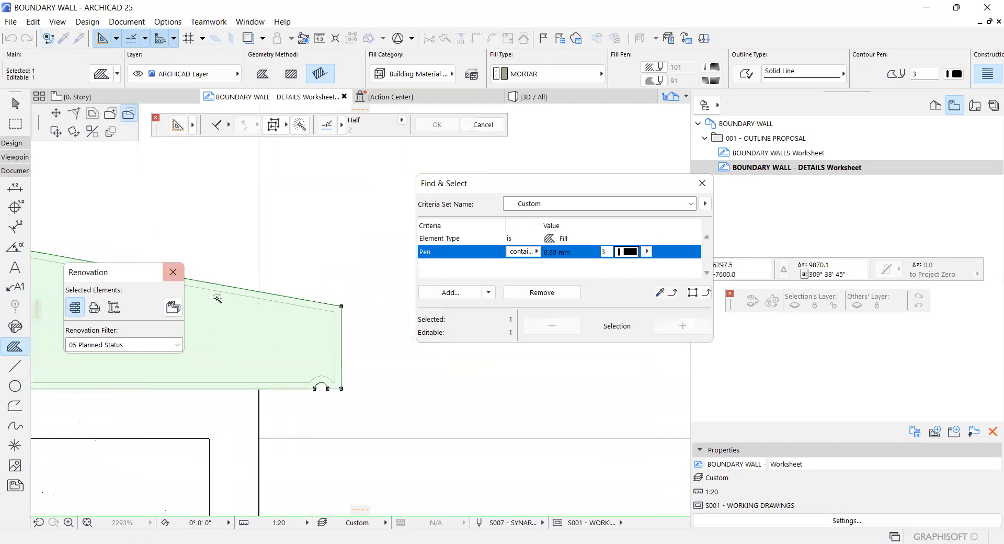
pyautogui.scroll(3, 217, 298)
pyautogui.click(249, 264)
pyautogui.scroll(-7, 261, 264)
pyautogui.scroll(5, 299, 301)
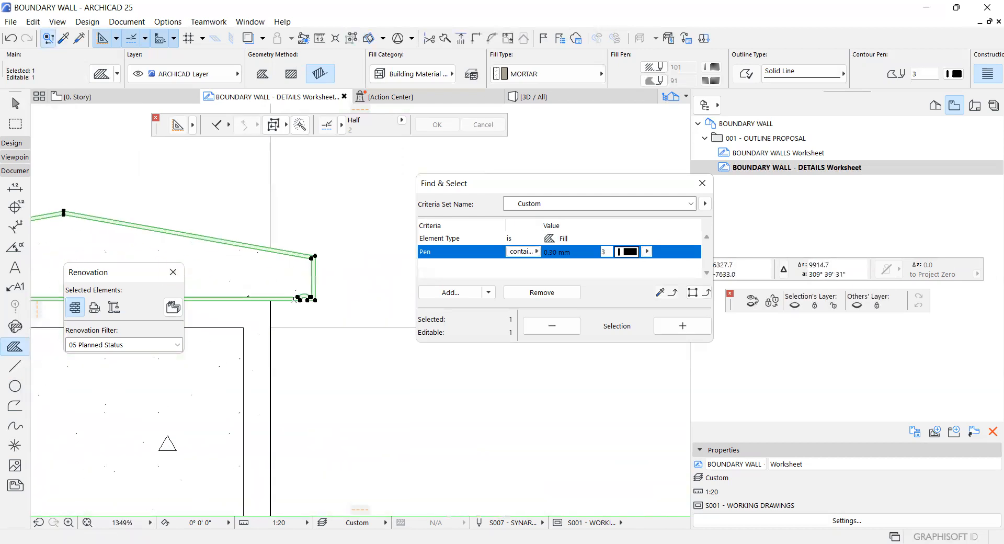
# Examine the coping's mortar border and reinforced concrete core above the column
pyautogui.scroll(-2, 361, 343)
pyautogui.scroll(-5, 352, 354)
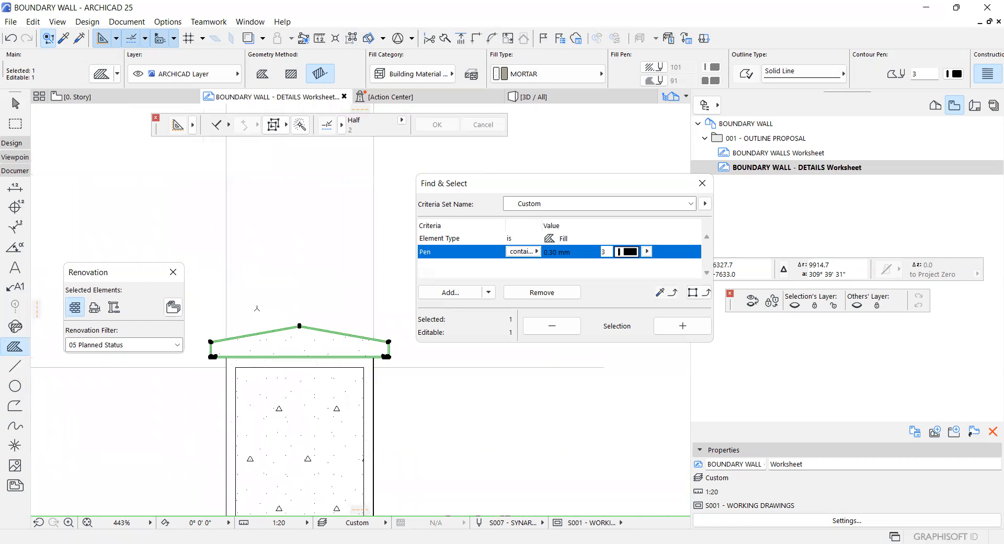
pyautogui.scroll(4, 218, 340)
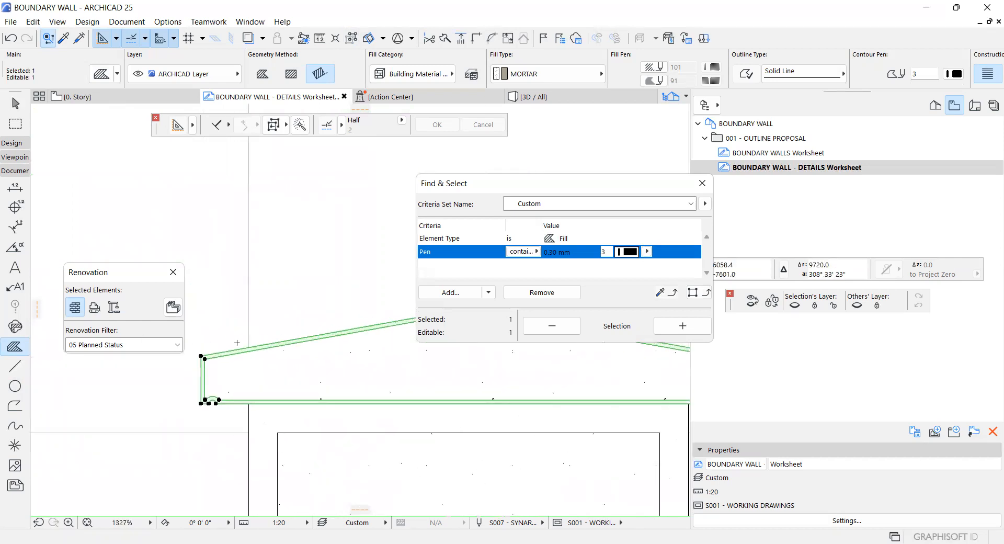
pyautogui.keyDown('shift'); pyautogui.click(259, 363); pyautogui.keyUp('shift')
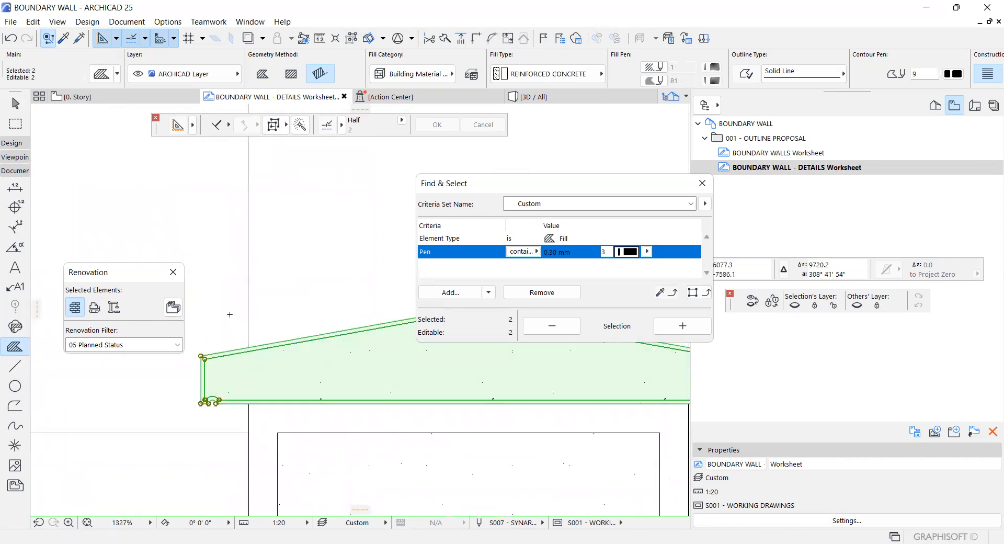
pyautogui.press('Escape')
pyautogui.scroll(-1, 263, 320)
pyautogui.scroll(1, 278, 354)
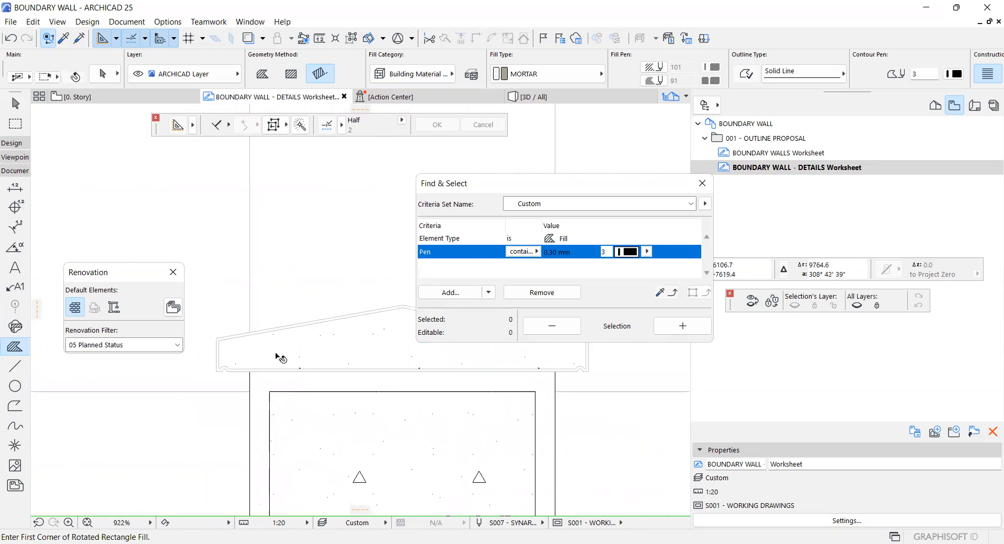
pyautogui.click(278, 355)
pyautogui.press('Escape')
# Find and select all lines drawn with pen 101 and send them behind the fills
pyautogui.scroll(3, 225, 344)
pyautogui.click(16, 366)
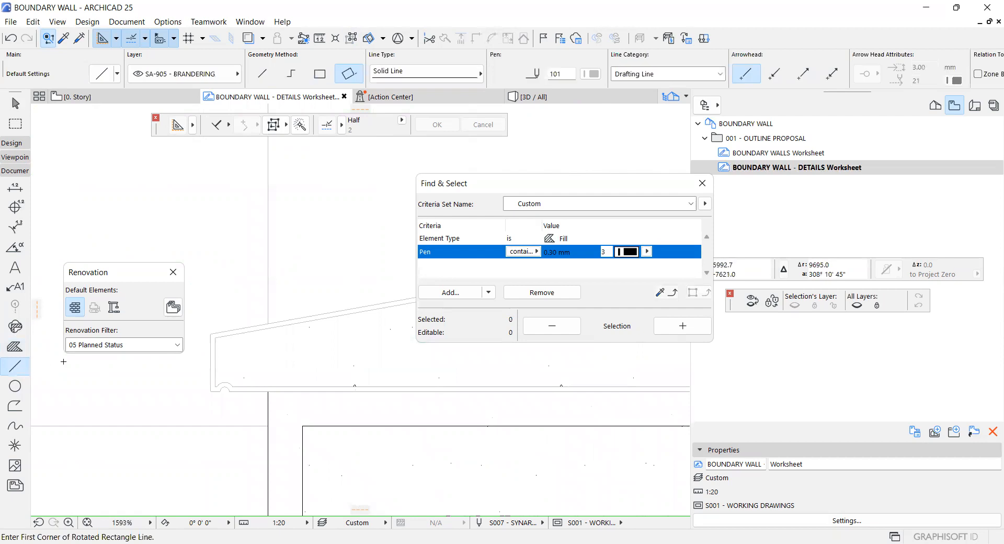
pyautogui.keyDown('alt'); pyautogui.click(268, 234); pyautogui.keyUp('alt')
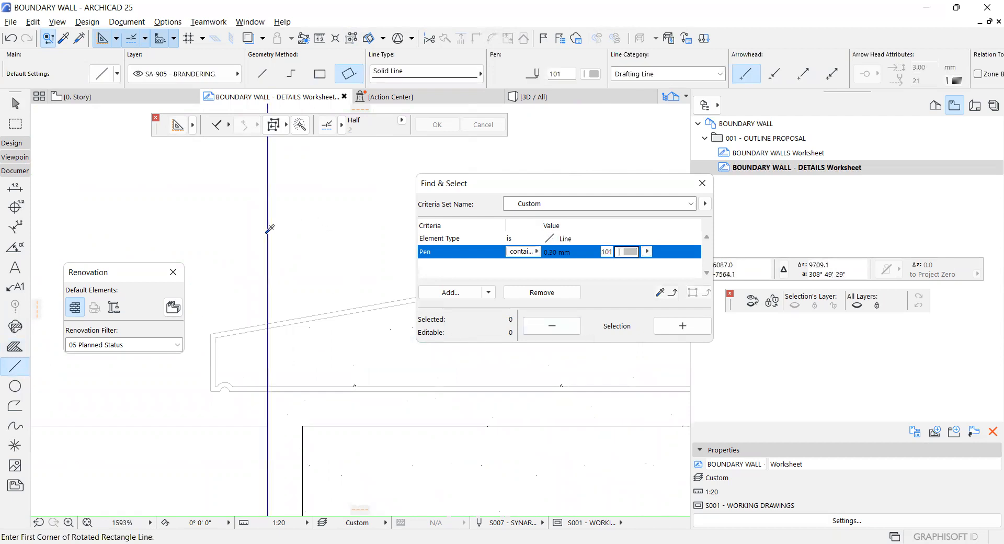
pyautogui.click(682, 326)
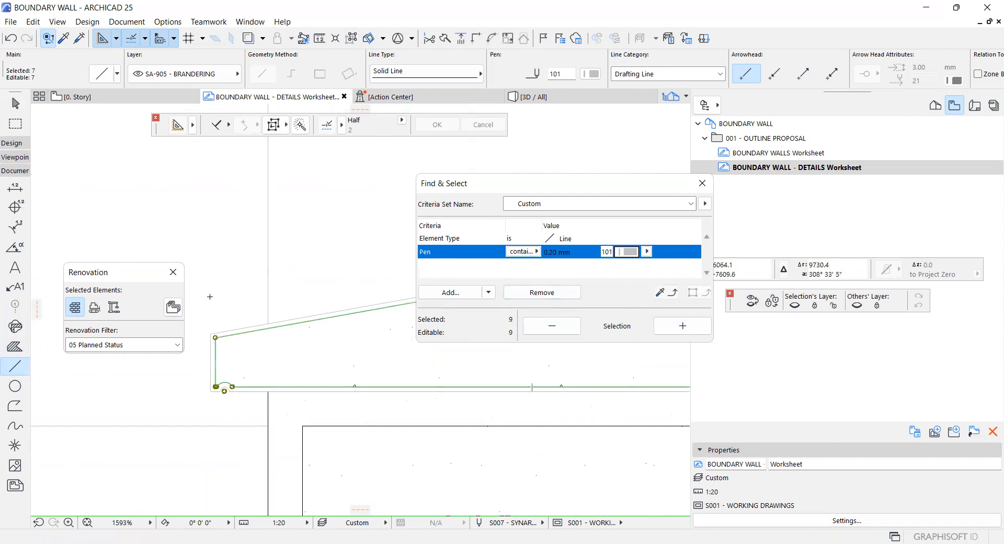
pyautogui.press('Escape')
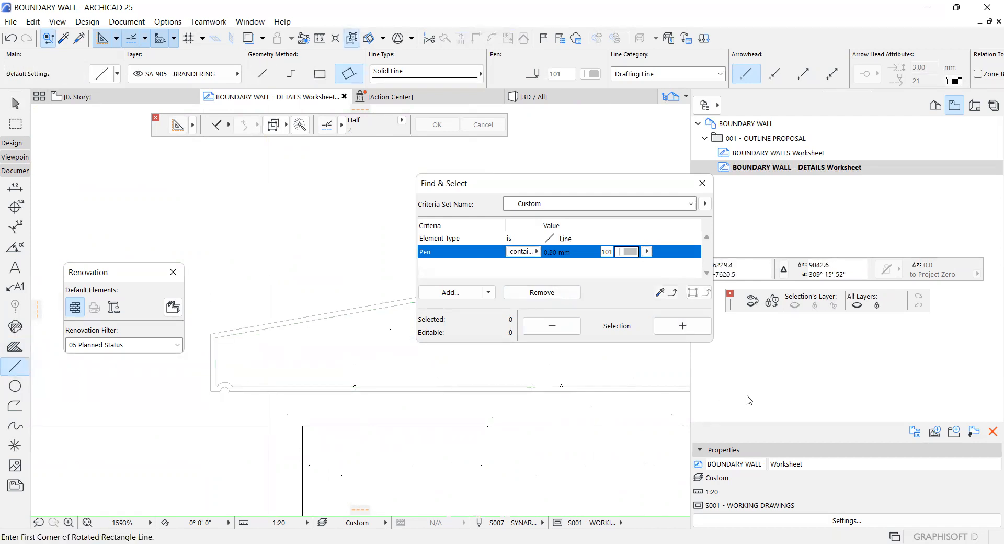
pyautogui.click(682, 326)
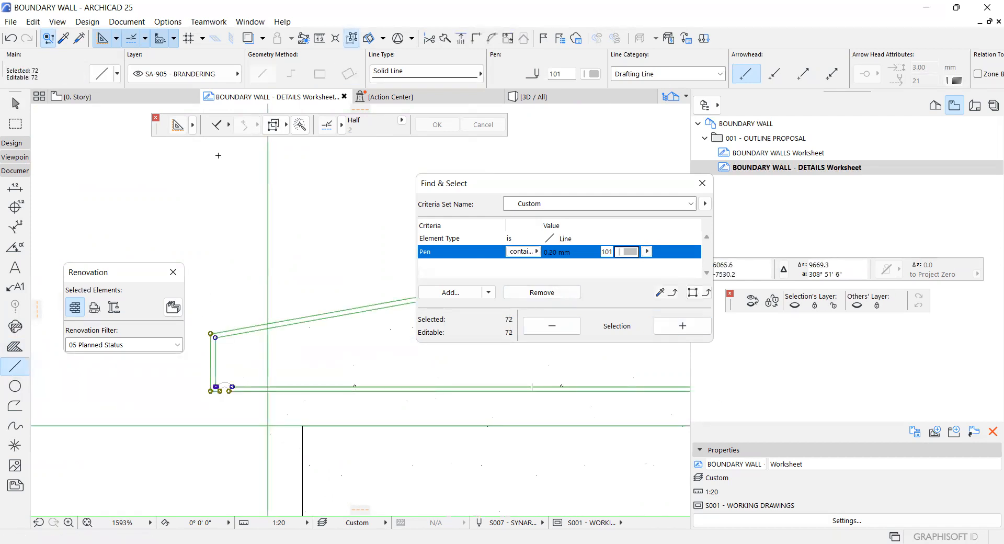
pyautogui.rightClick(219, 377)
pyautogui.moveTo(272, 282)
pyautogui.click(409, 329)
pyautogui.press('Escape')
# Find and select the coping's pen 101 arcs and send them behind the fills too
pyautogui.scroll(2, 232, 361)
pyautogui.scroll(2, 246, 385)
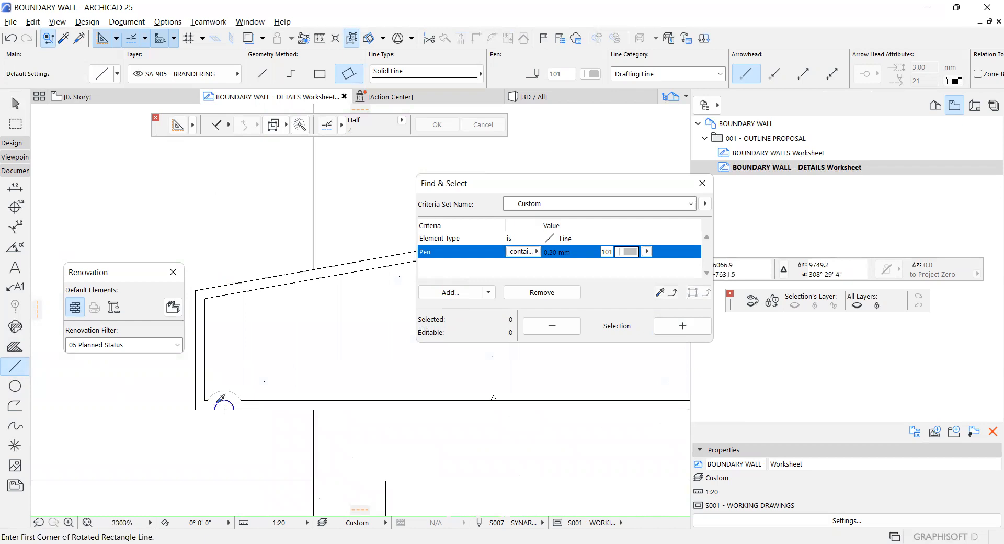
pyautogui.keyDown('alt'); pyautogui.click(217, 402); pyautogui.keyUp('alt')
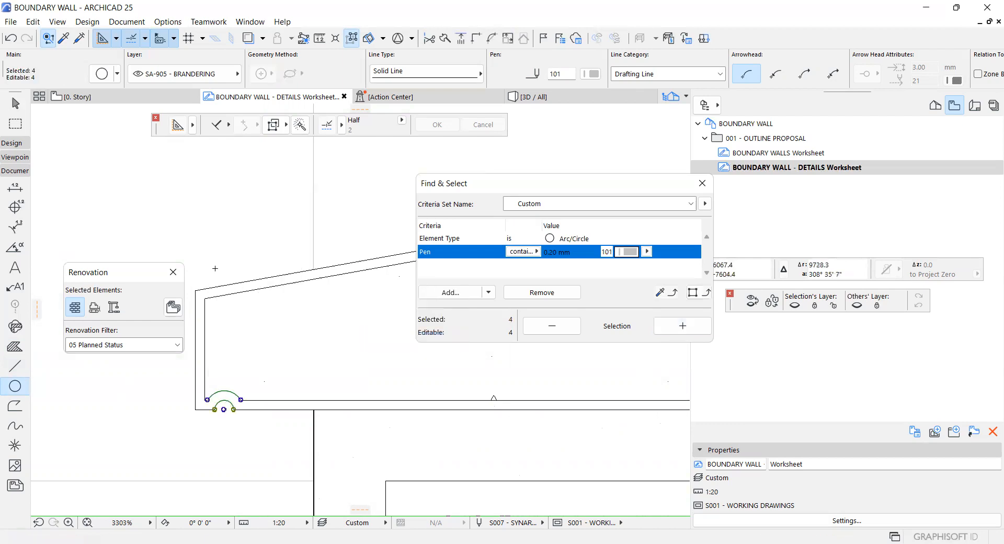
pyautogui.scroll(-6, 222, 318)
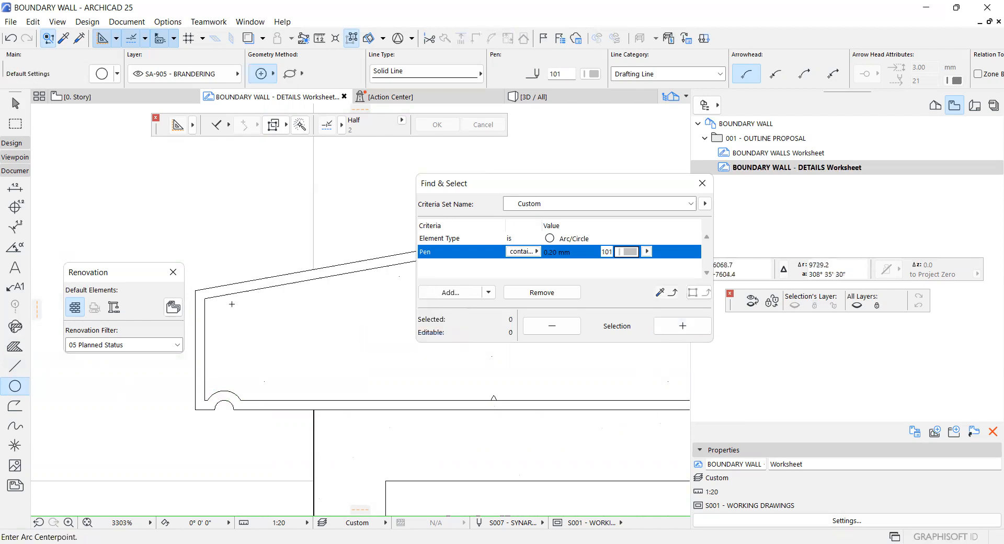
# Project a horizontal line from the coping's apex across the wall elevation, using the pen 101 construction line settings and single-line geometry
pyautogui.scroll(-9, 361, 270)
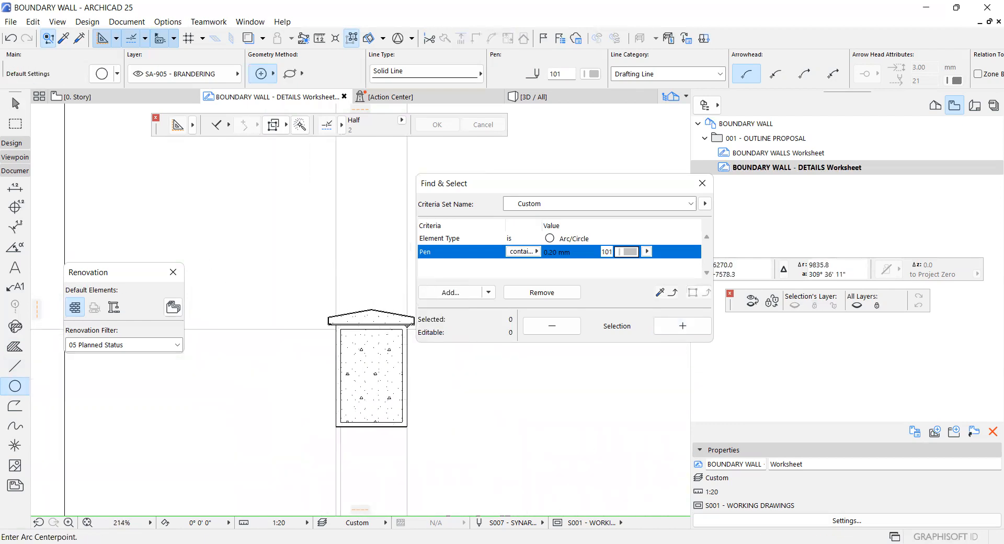
pyautogui.scroll(-8, 360, 270)
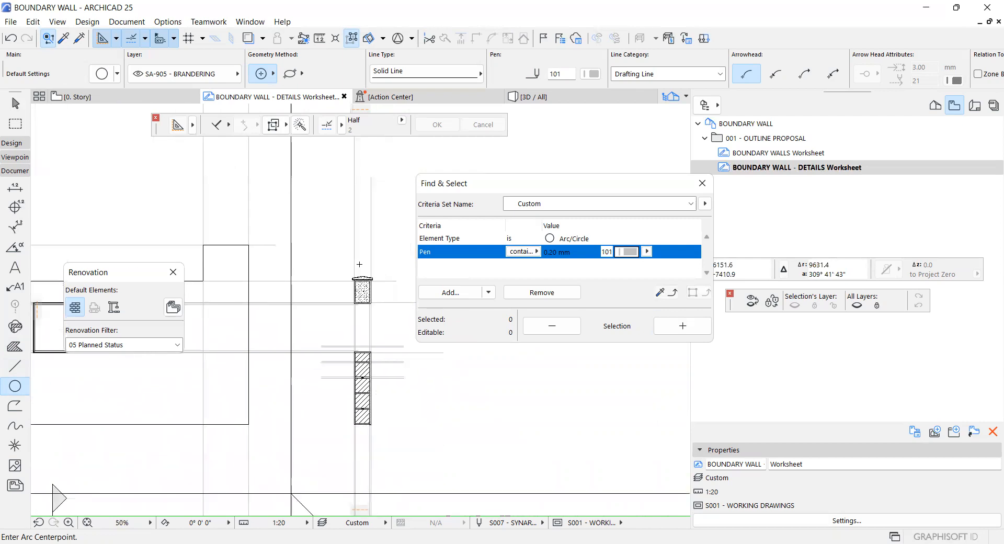
pyautogui.scroll(-1, 346, 266)
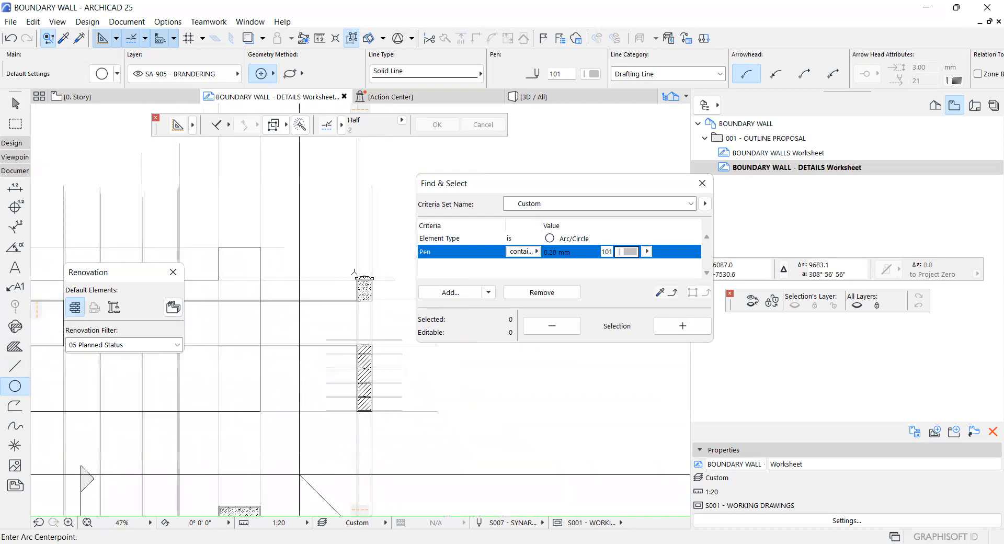
pyautogui.scroll(4, 353, 268)
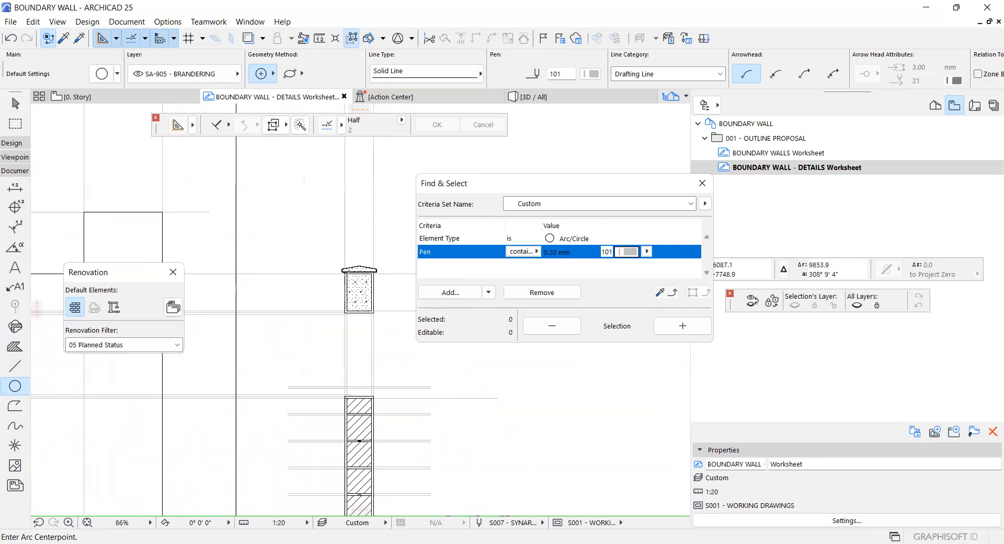
pyautogui.scroll(6, 332, 274)
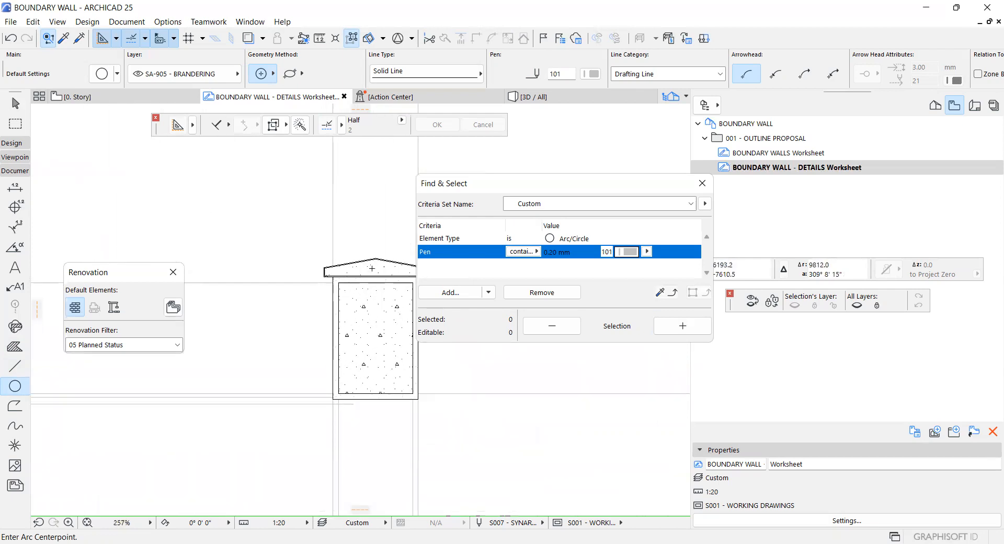
pyautogui.keyDown('alt'); pyautogui.click(283, 404); pyautogui.keyUp('alt')
pyautogui.scroll(-4, 278, 377)
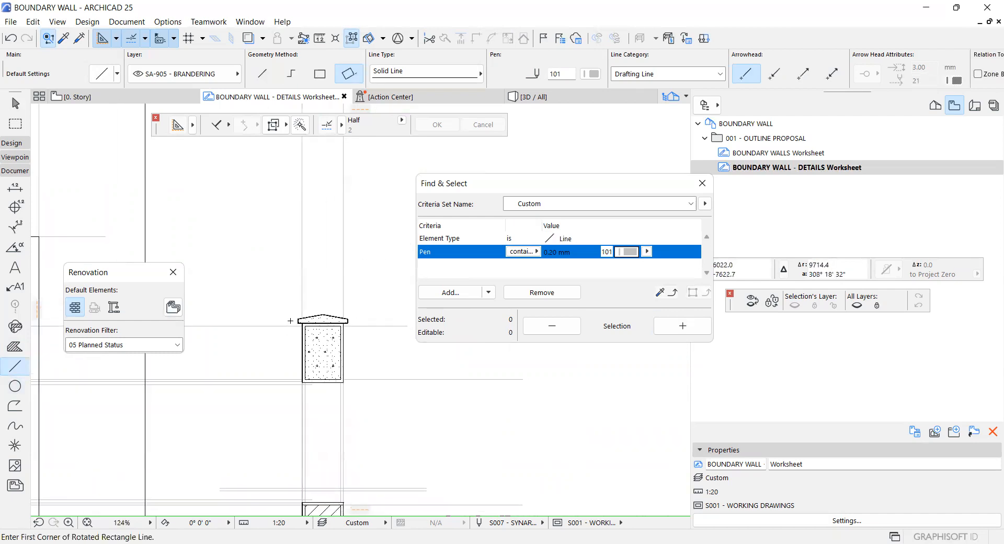
pyautogui.scroll(15, 290, 321)
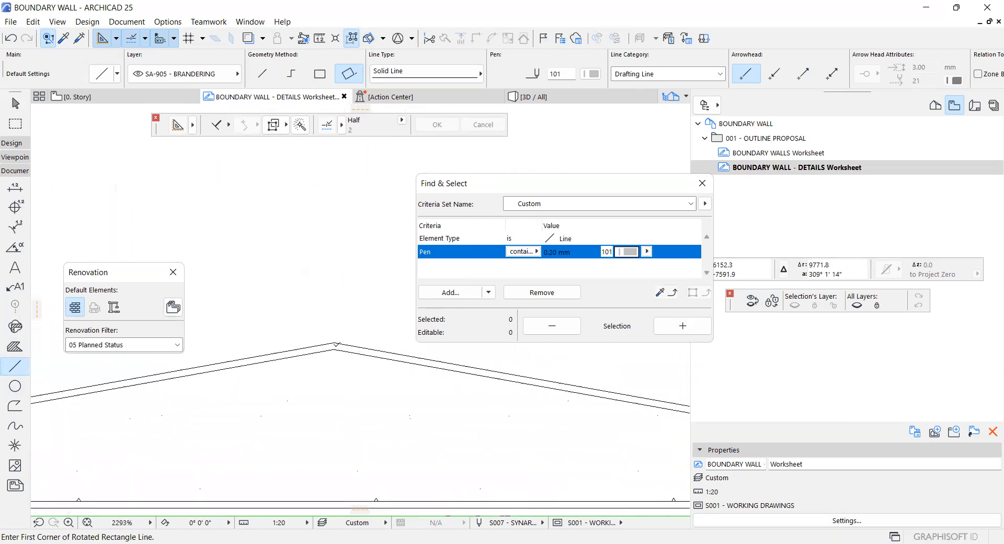
pyautogui.click(335, 343)
pyautogui.scroll(-20, 401, 318)
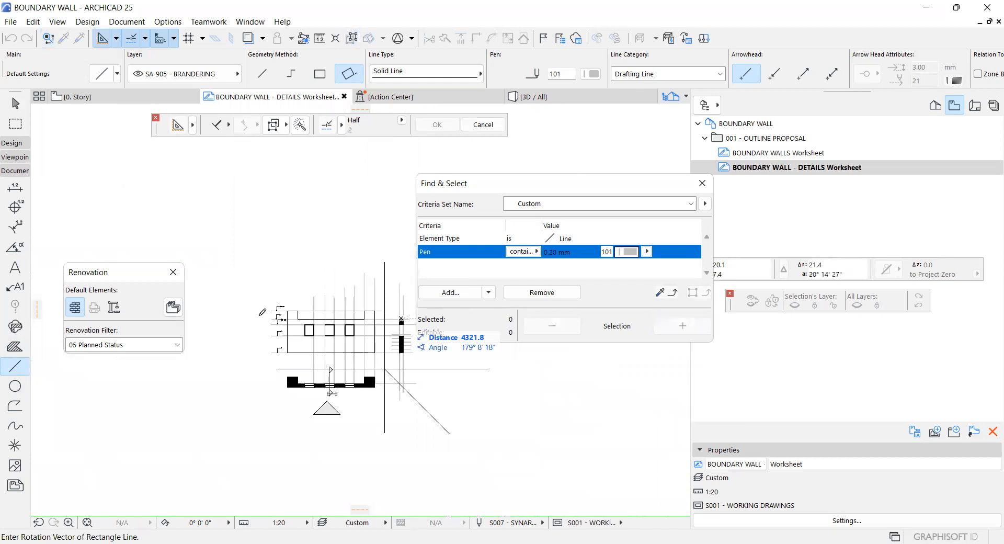
pyautogui.click(259, 315)
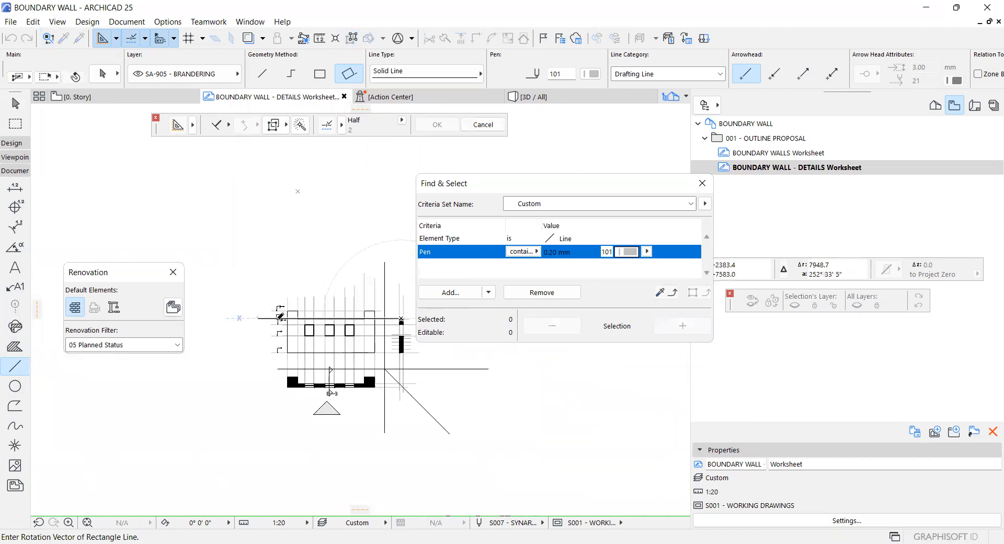
pyautogui.click(263, 74)
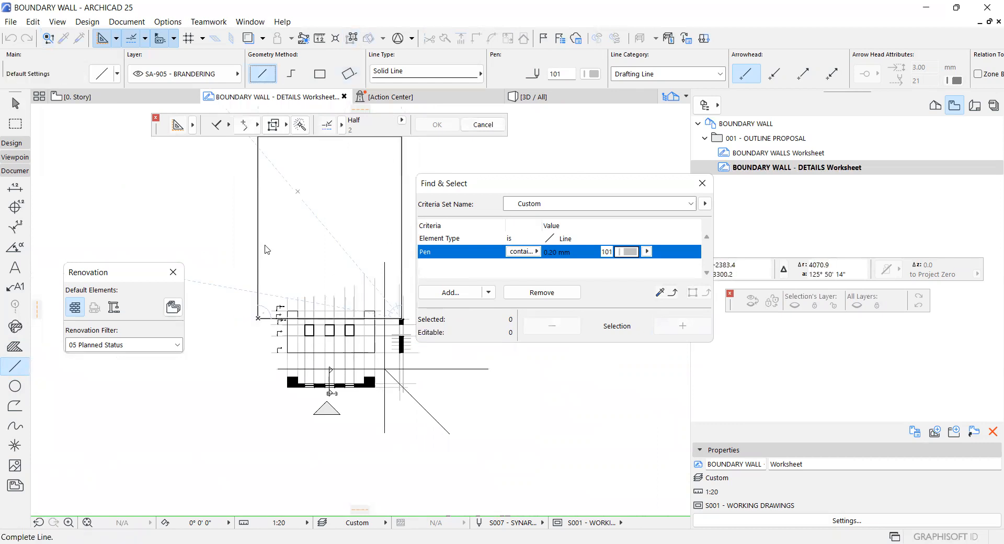
pyautogui.click(256, 317)
# Project a horizontal construction line from the coping's upper outer corner across the wall elevation
pyautogui.scroll(8, 331, 337)
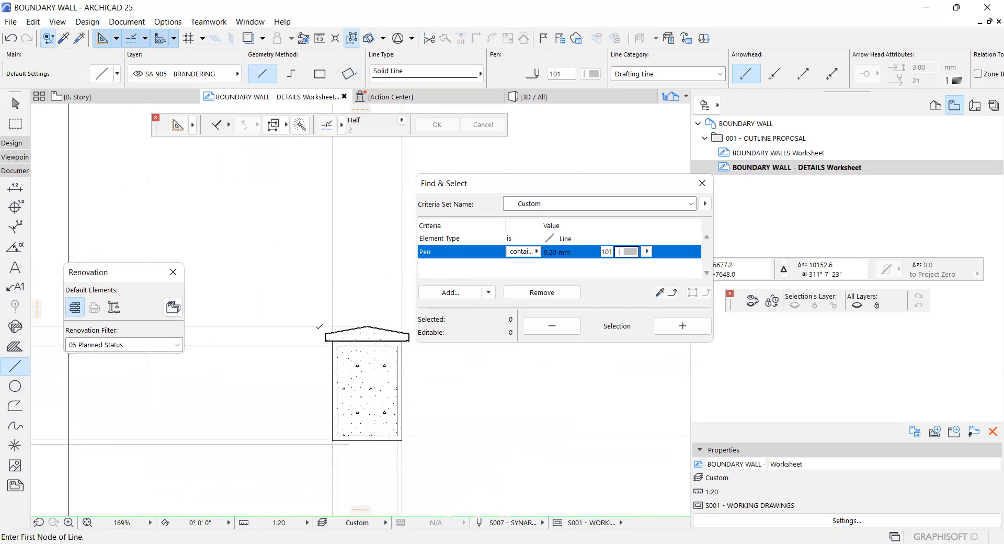
pyautogui.scroll(2, 332, 337)
pyautogui.click(342, 337)
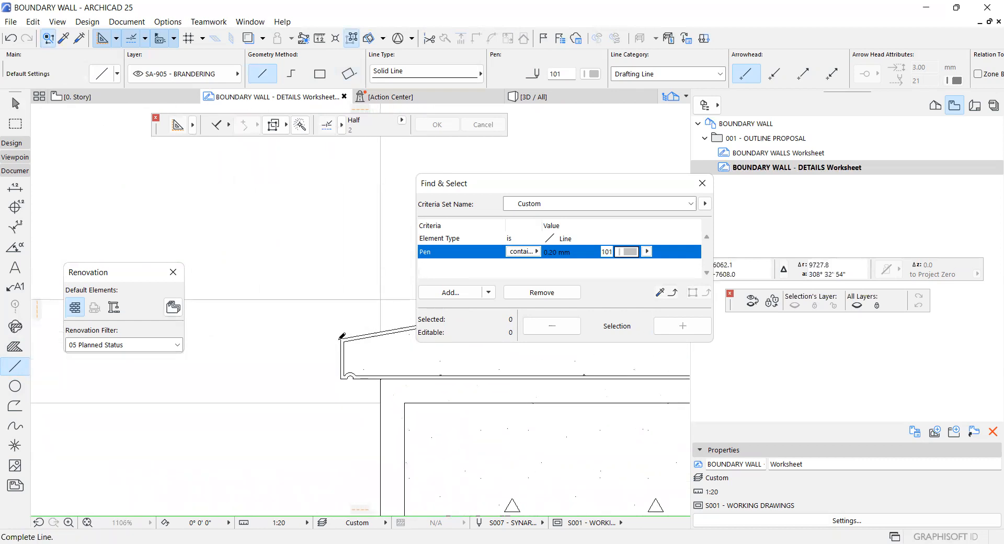
pyautogui.scroll(-10, 374, 321)
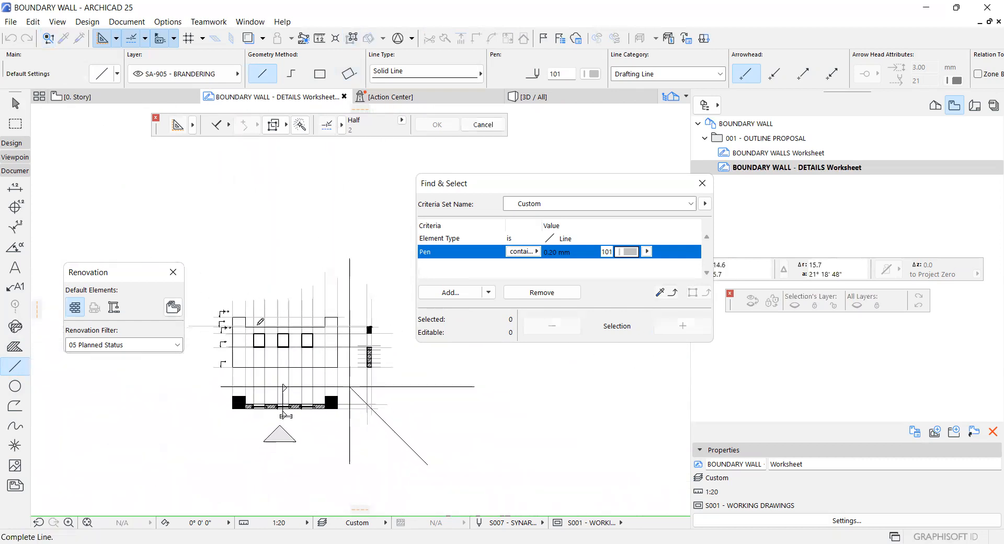
pyautogui.click(284, 414)
# Project a horizontal construction line from the coping's lower outer corner across the wall elevation
pyautogui.scroll(6, 369, 300)
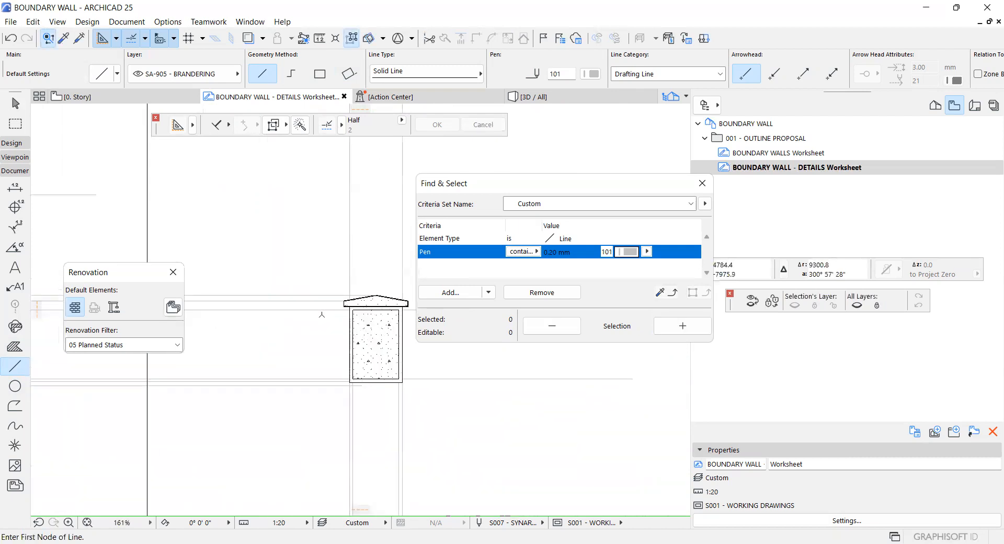
pyautogui.scroll(6, 369, 300)
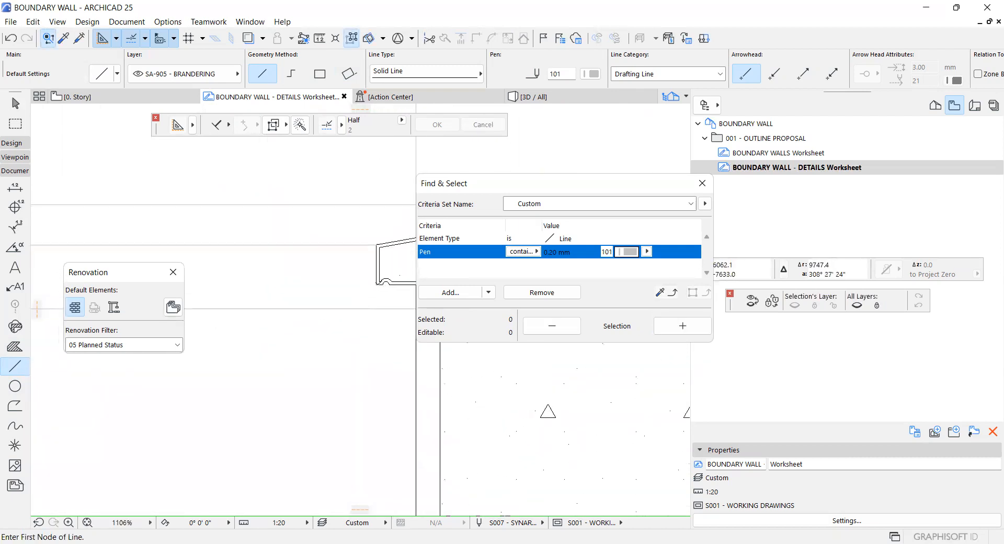
pyautogui.click(377, 284)
pyautogui.scroll(-10, 396, 307)
pyautogui.click(392, 312)
# Trace the coping's projection lines across the elevation to where they meet the column edges above the wall's top
pyautogui.scroll(10, 338, 330)
pyautogui.scroll(4, 207, 309)
pyautogui.scroll(-7, 207, 308)
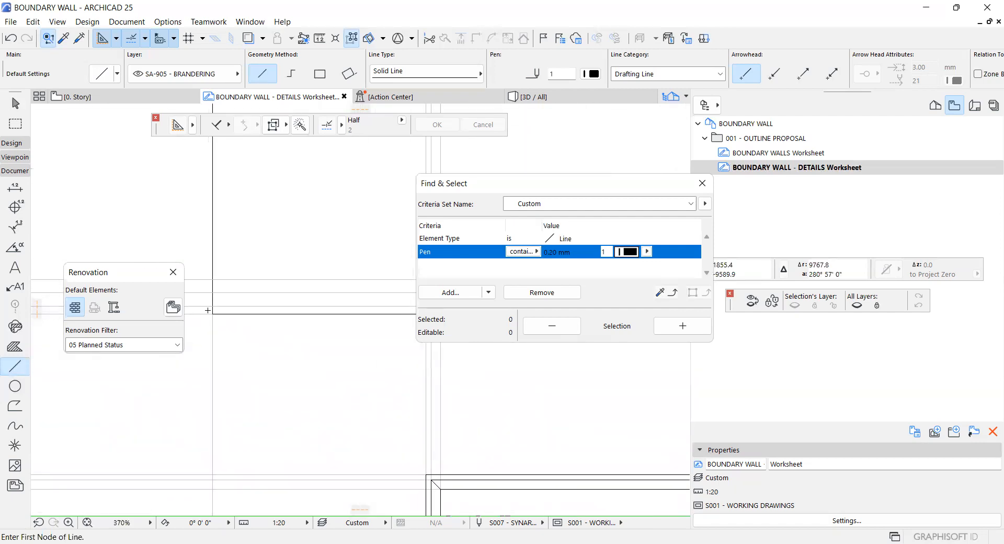
pyautogui.scroll(-4, 213, 331)
pyautogui.scroll(6, 213, 331)
pyautogui.scroll(12, 327, 375)
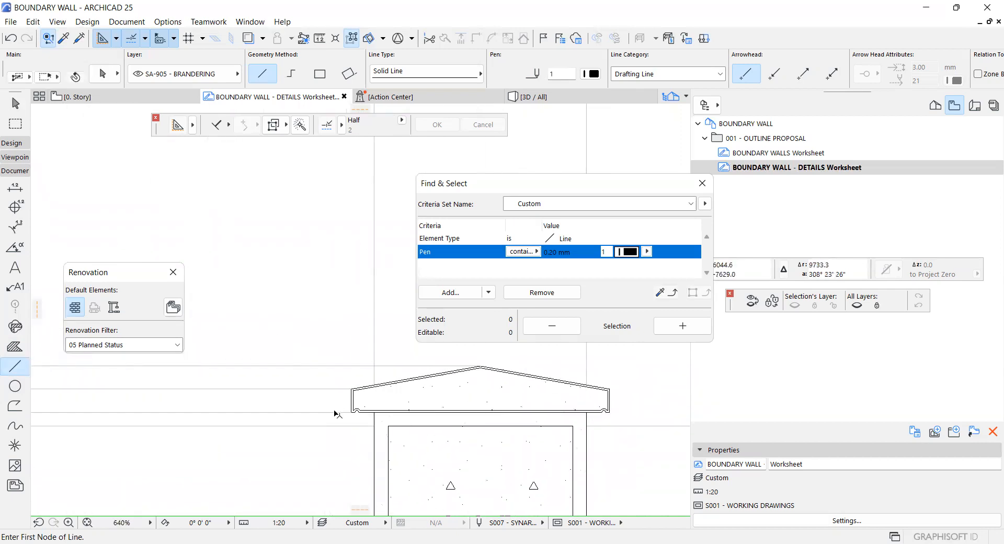
pyautogui.keyDown('shift'); pyautogui.click(345, 411); pyautogui.keyUp('shift')
pyautogui.scroll(-10, 361, 397)
pyautogui.scroll(10, 363, 386)
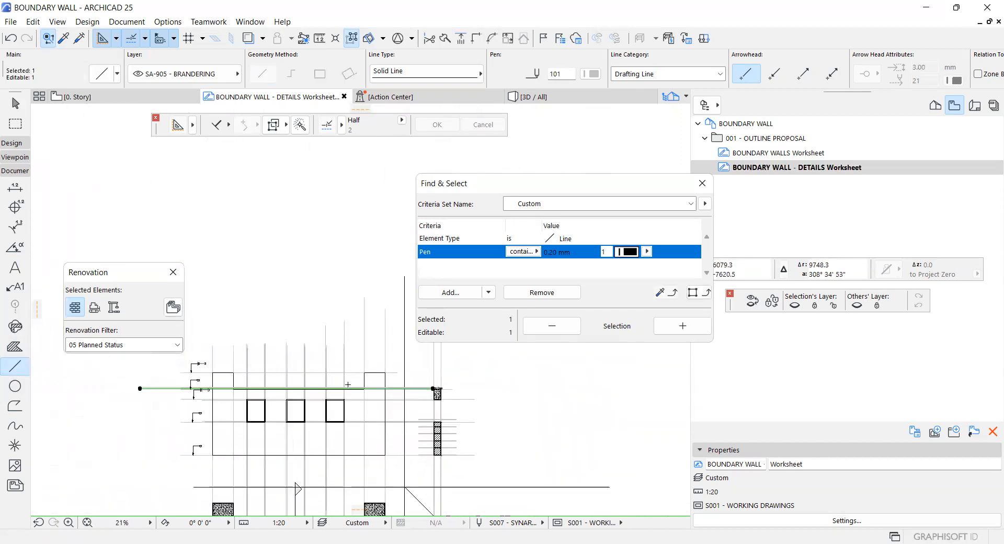
pyautogui.scroll(3, 398, 381)
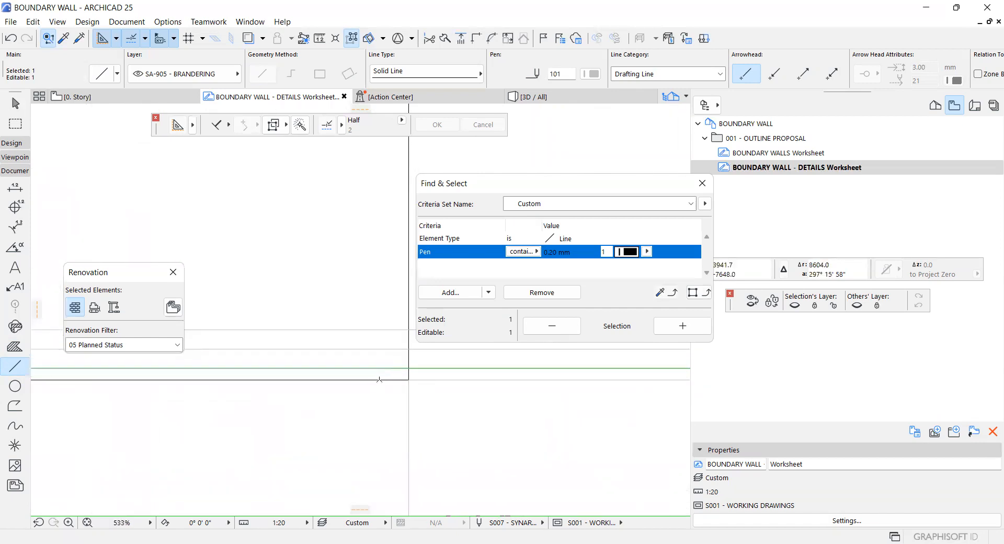
pyautogui.press('Escape')
# Draw a pen 1 rectangle between the two elevation columns, spanning the projection lines of the coping's lower and upper outer corners
pyautogui.click(407, 370)
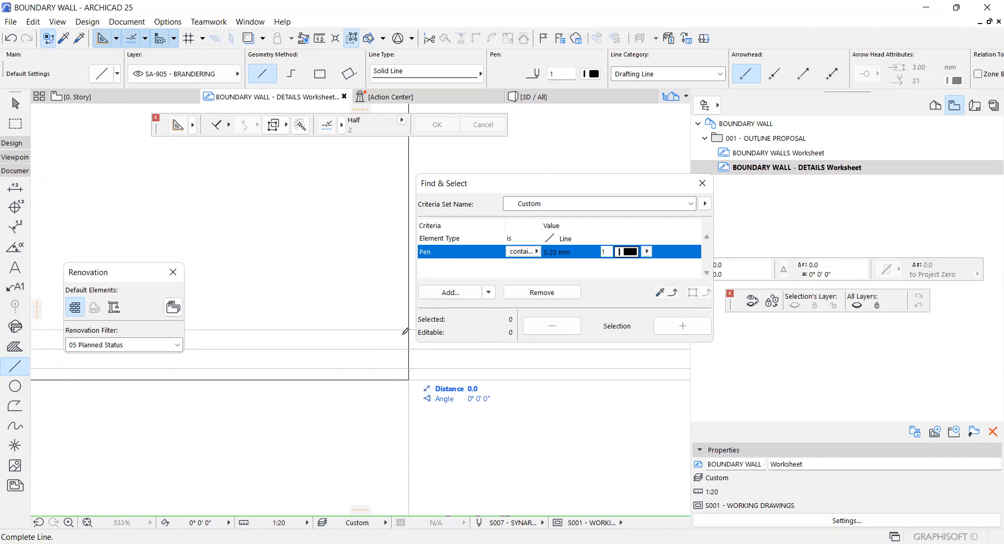
pyautogui.click(447, 362)
pyautogui.scroll(-11, 449, 368)
pyautogui.scroll(8, 356, 373)
pyautogui.scroll(7, 279, 348)
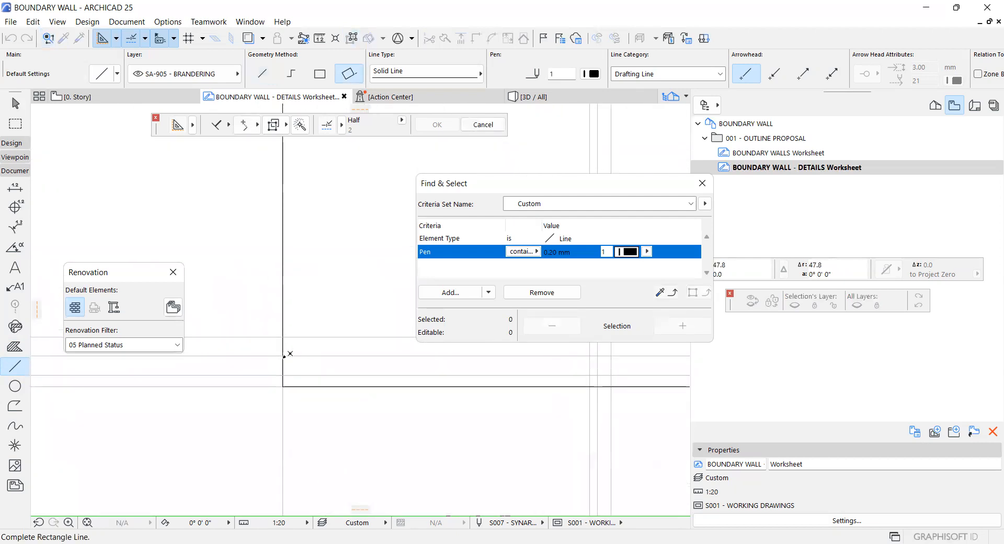
pyautogui.click(283, 355)
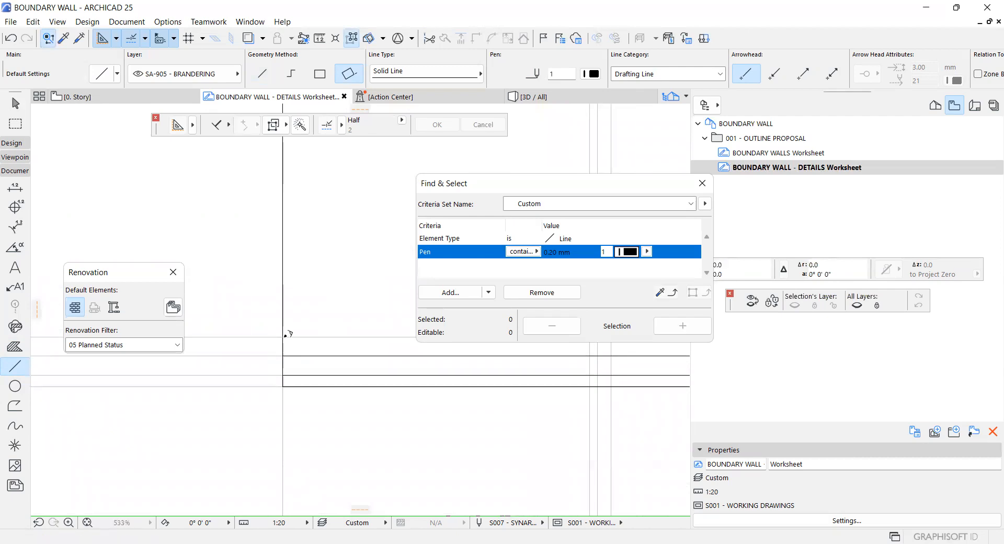
# Draw another pen 1 rectangle between the two elevation columns, following the coping's projection lines for its next band
pyautogui.click(283, 356)
pyautogui.scroll(-11, 194, 361)
pyautogui.scroll(7, 346, 357)
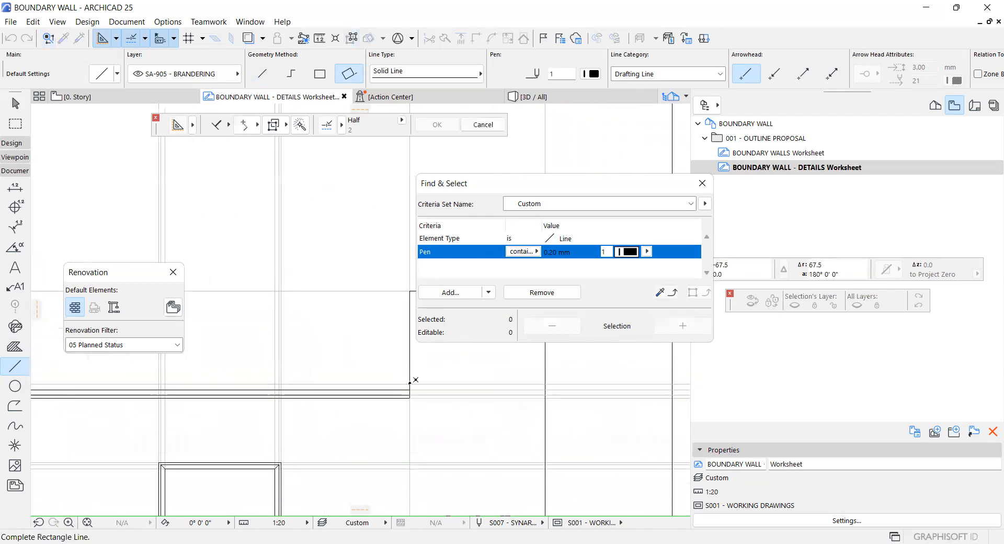
pyautogui.click(345, 348)
pyautogui.scroll(-8, 340, 353)
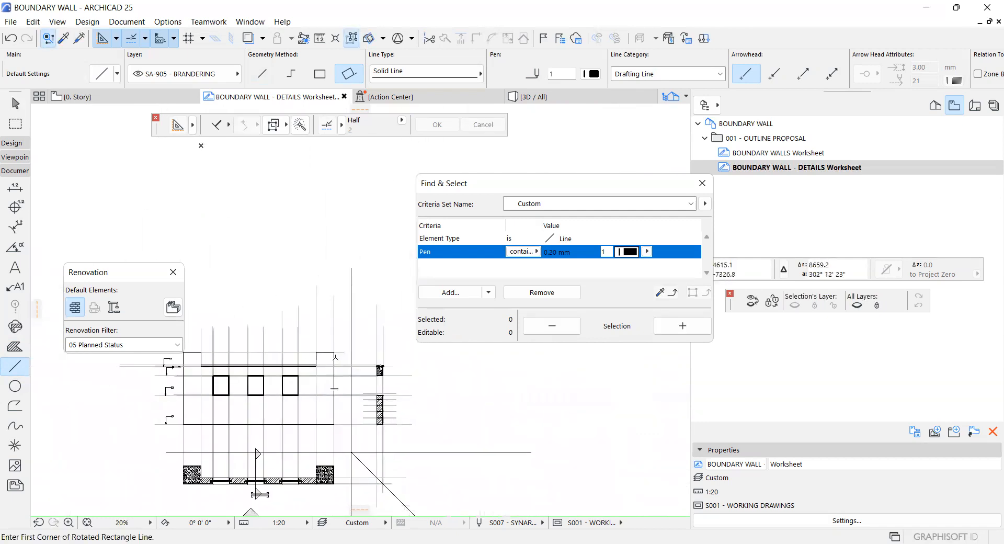
# Delete the left frame, anchors, glass and bead pieces of the window nearest the right column in the top view
pyautogui.scroll(-2, 344, 459)
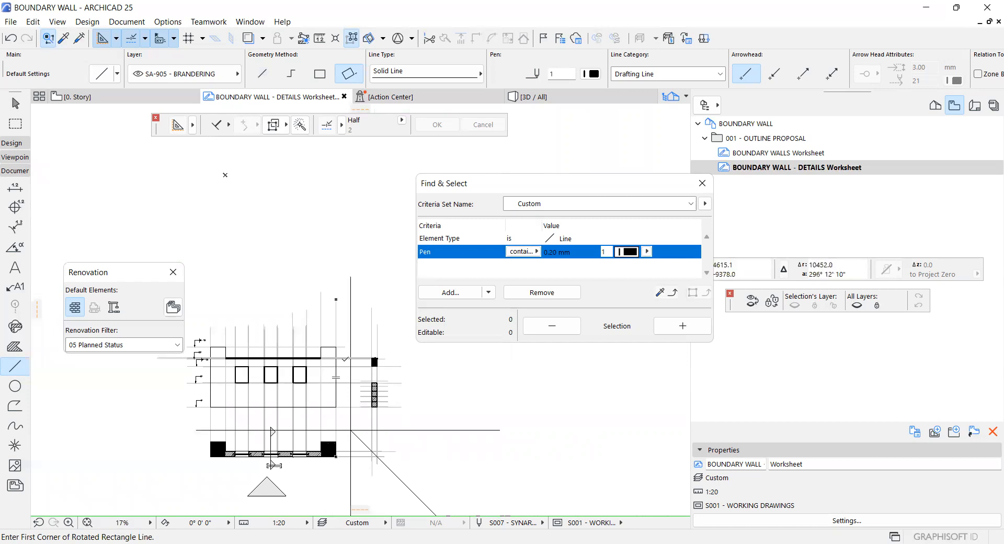
pyautogui.scroll(5, 379, 398)
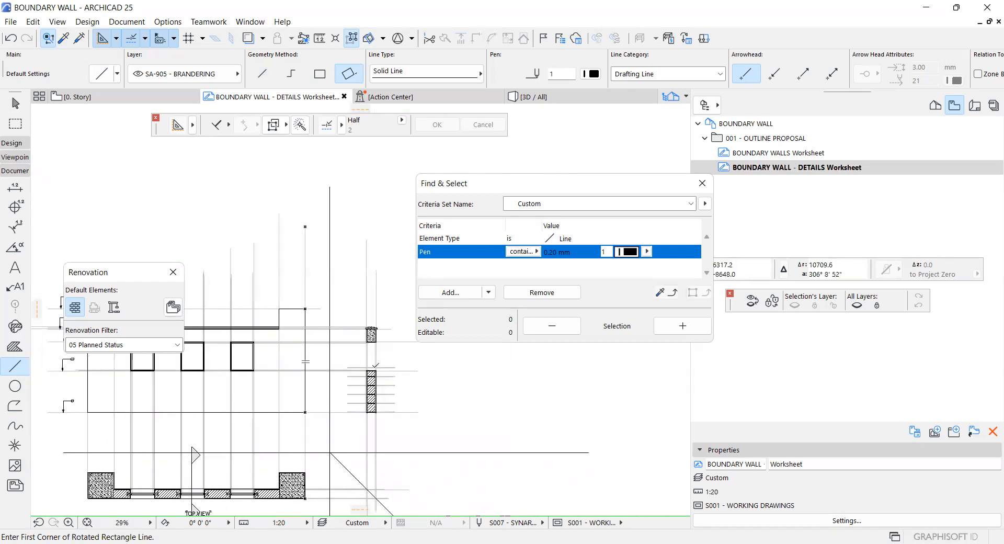
pyautogui.scroll(3, 356, 397)
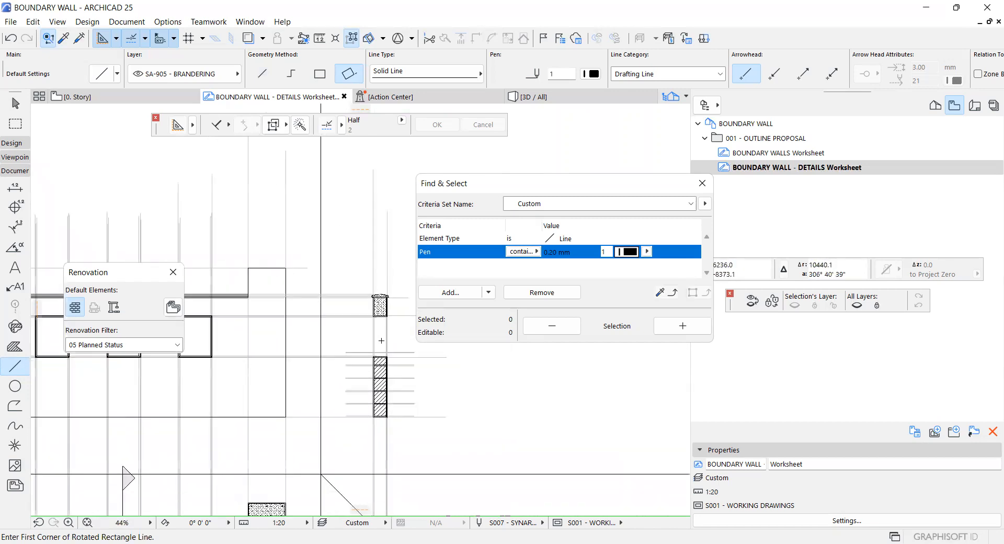
pyautogui.scroll(5, 381, 340)
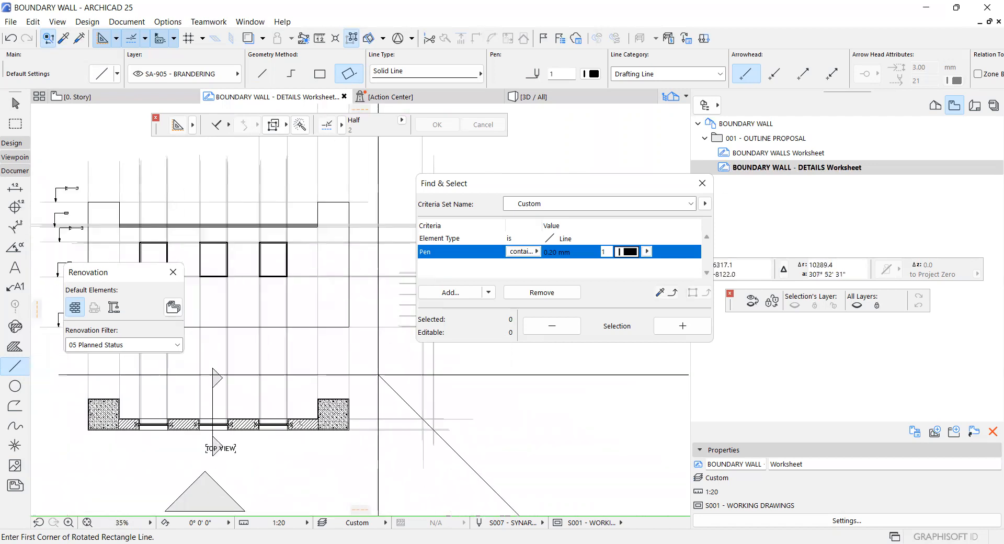
pyautogui.scroll(4, 236, 432)
pyautogui.keyDown('shift'); pyautogui.click(252, 425); pyautogui.keyUp('shift')
pyautogui.scroll(4, 209, 426)
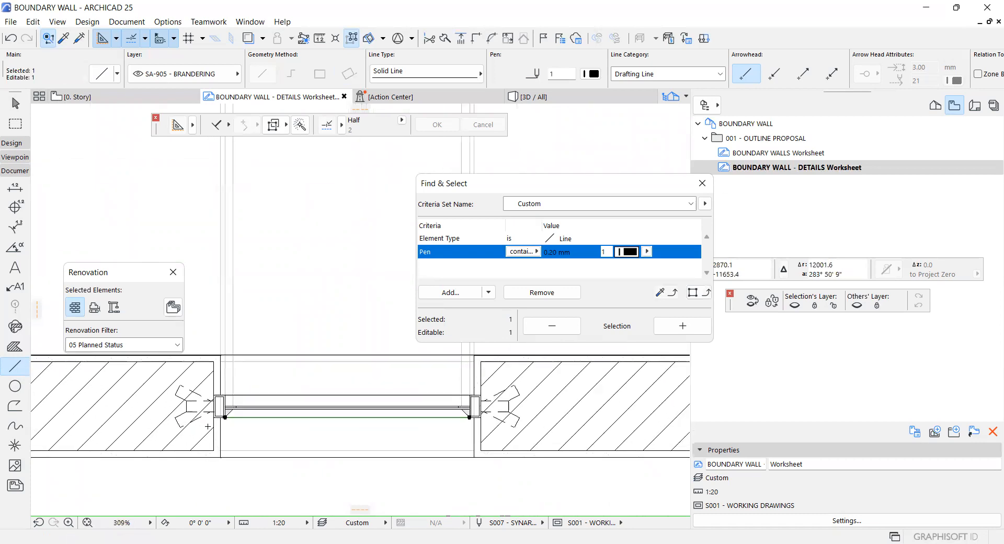
pyautogui.keyDown('shift'); pyautogui.click(235, 405); pyautogui.keyUp('shift')
pyautogui.press('Delete')
pyautogui.scroll(3, 220, 418)
pyautogui.keyDown('shift'); pyautogui.click(235, 404); pyautogui.keyUp('shift')
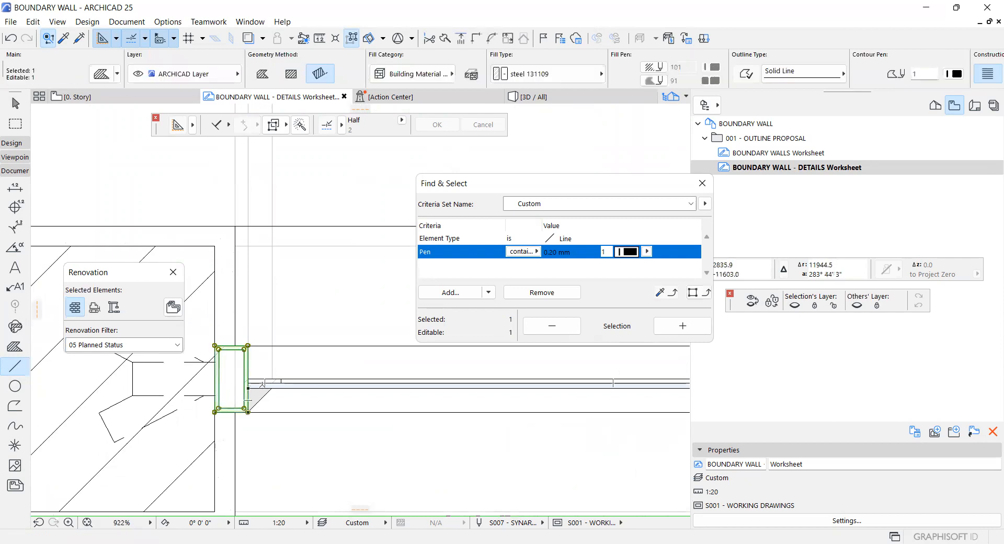
pyautogui.hotkey('alt', 'g')
pyautogui.keyDown('shift'); pyautogui.click(281, 384); pyautogui.keyUp('shift')
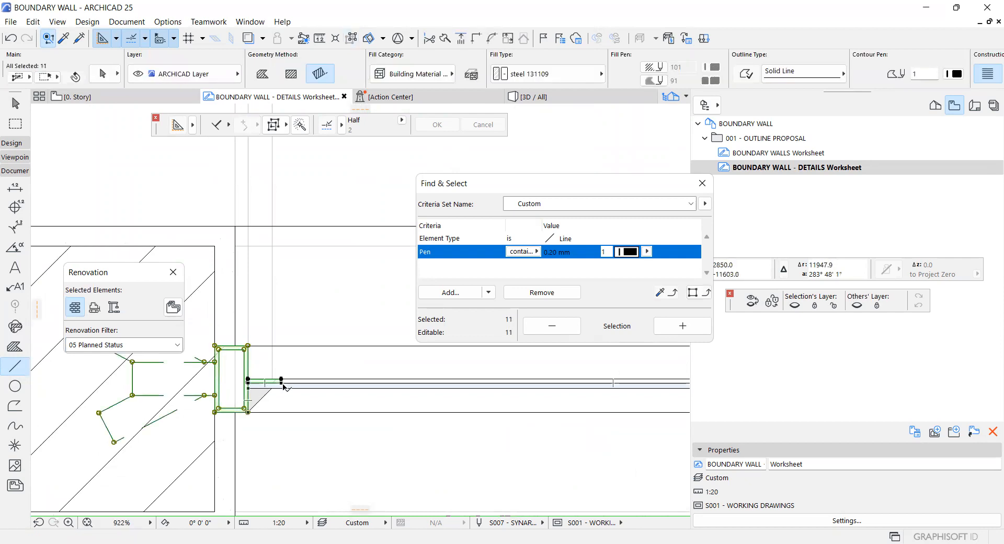
pyautogui.keyDown('shift'); pyautogui.click(307, 385); pyautogui.keyUp('shift')
pyautogui.keyDown('shift'); pyautogui.click(305, 413); pyautogui.keyUp('shift')
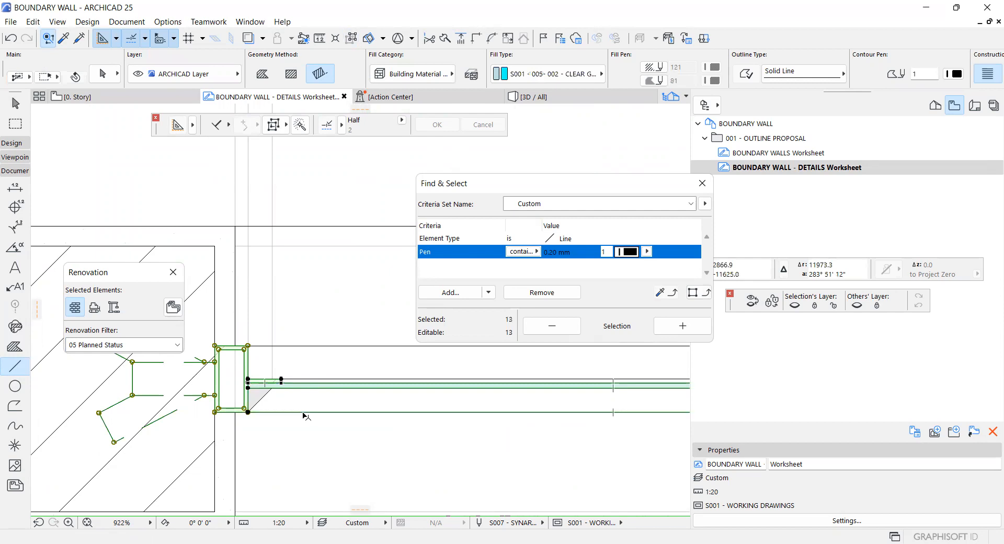
pyautogui.keyDown('shift'); pyautogui.click(261, 397); pyautogui.keyUp('shift')
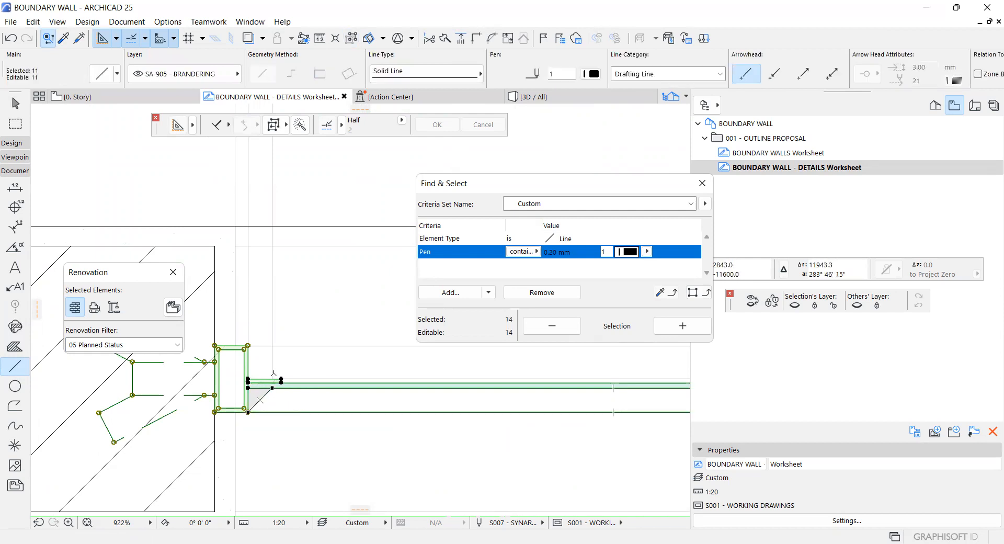
pyautogui.keyDown('shift'); pyautogui.click(254, 399); pyautogui.keyUp('shift')
pyautogui.keyDown('shift'); pyautogui.click(300, 347); pyautogui.keyUp('shift')
pyautogui.press('Delete')
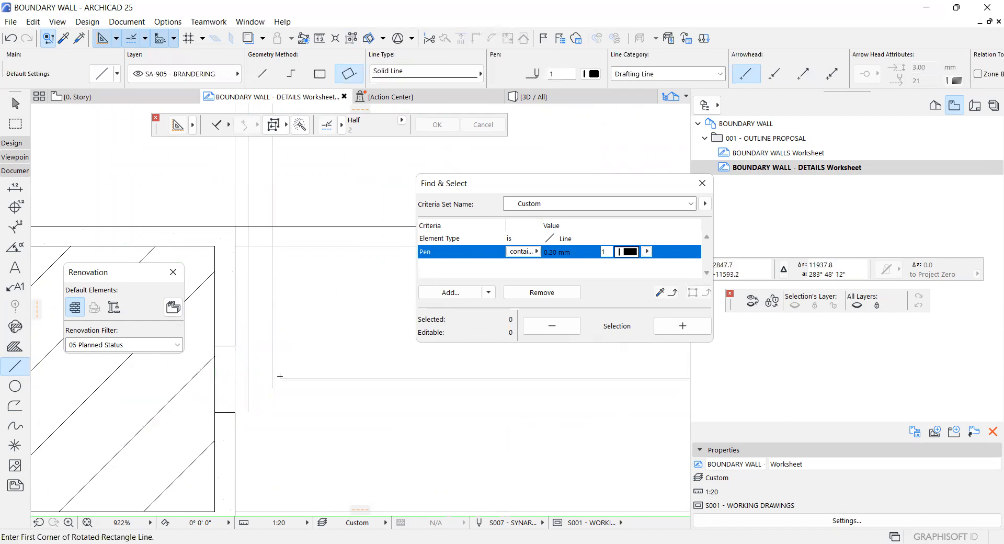
# Try to delete the same window's remaining line, right frame, anchors and bead pieces, and undo the window's deletion
pyautogui.click(299, 378)
pyautogui.scroll(-5, 301, 382)
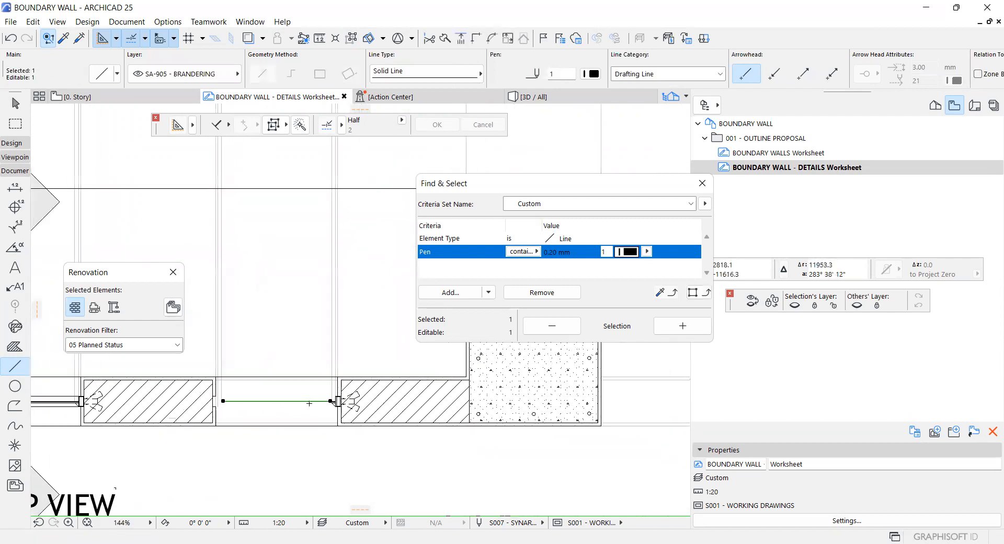
pyautogui.scroll(8, 418, 407)
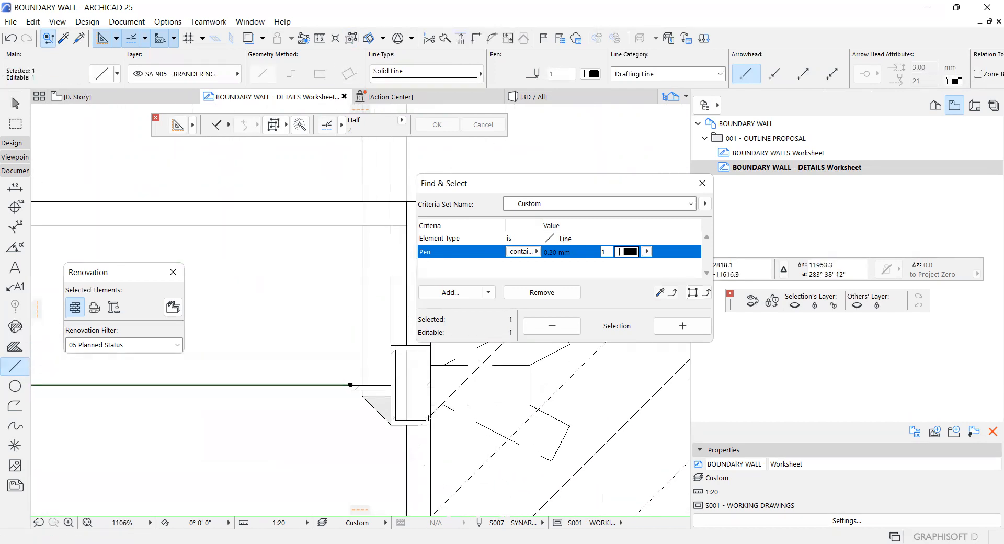
pyautogui.keyDown('shift'); pyautogui.click(402, 428); pyautogui.keyUp('shift')
pyautogui.keyDown('shift'); pyautogui.click(368, 411); pyautogui.keyUp('shift')
pyautogui.scroll(4, 333, 378)
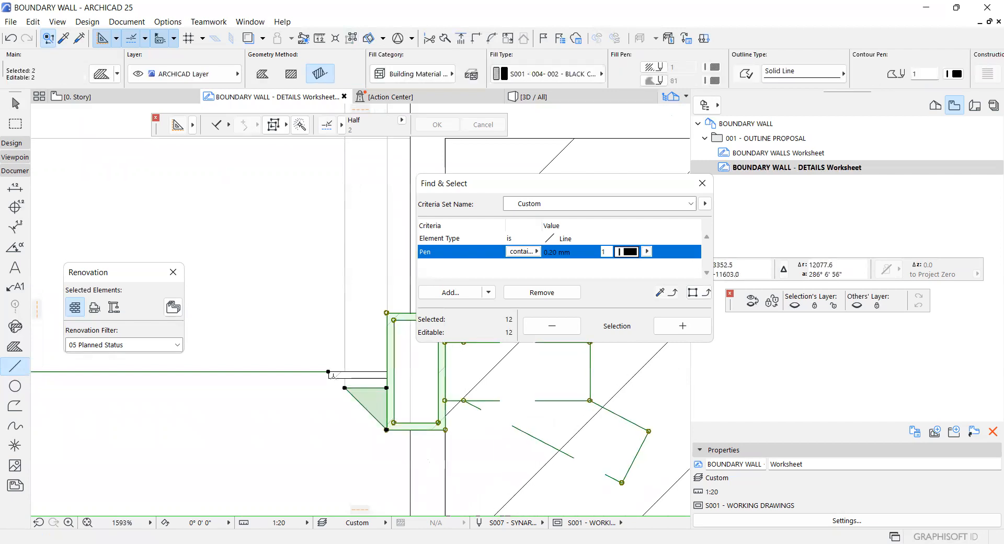
pyautogui.keyDown('shift'); pyautogui.click(334, 381); pyautogui.keyUp('shift')
pyautogui.scroll(-10, 330, 382)
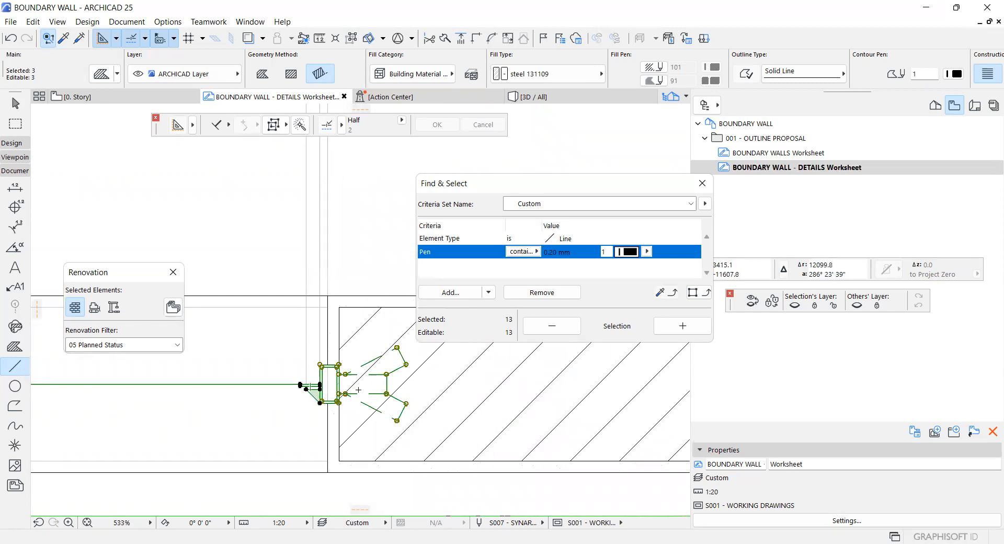
pyautogui.press('Escape')
pyautogui.scroll(-6, 372, 374)
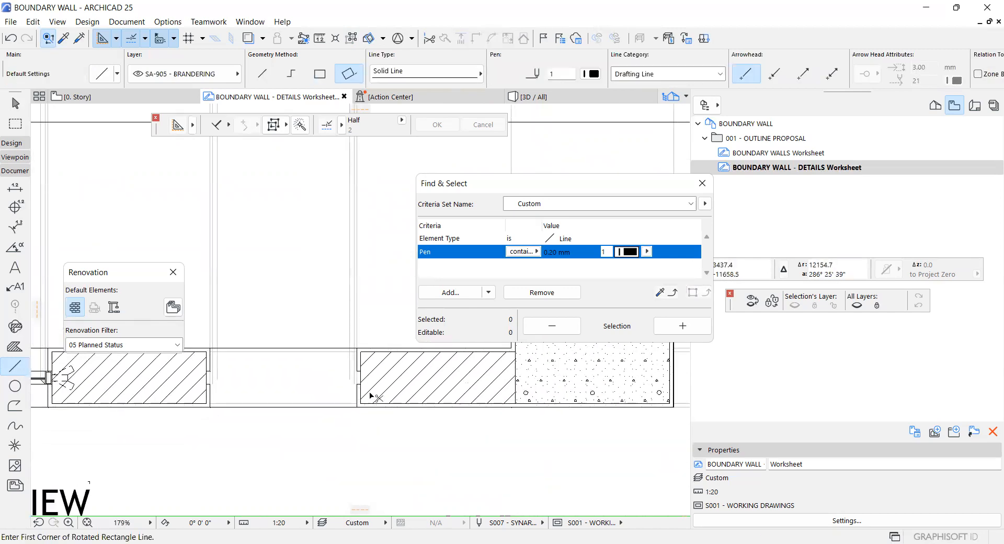
pyautogui.hotkey('ctrl', 'z')
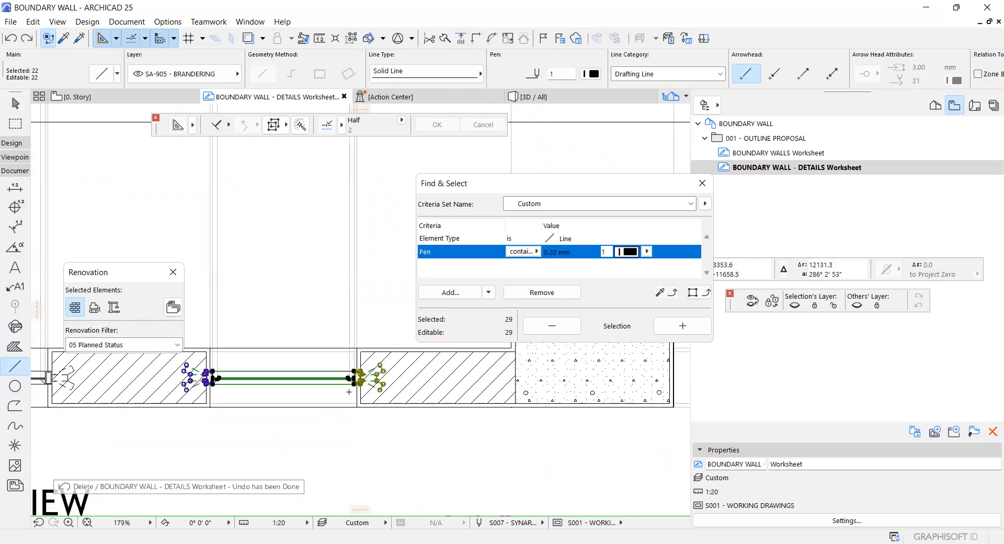
# Mirror a copy of the top view's right-hand window about the 45-degree projection line
pyautogui.hotkey('ctrl', 'a')
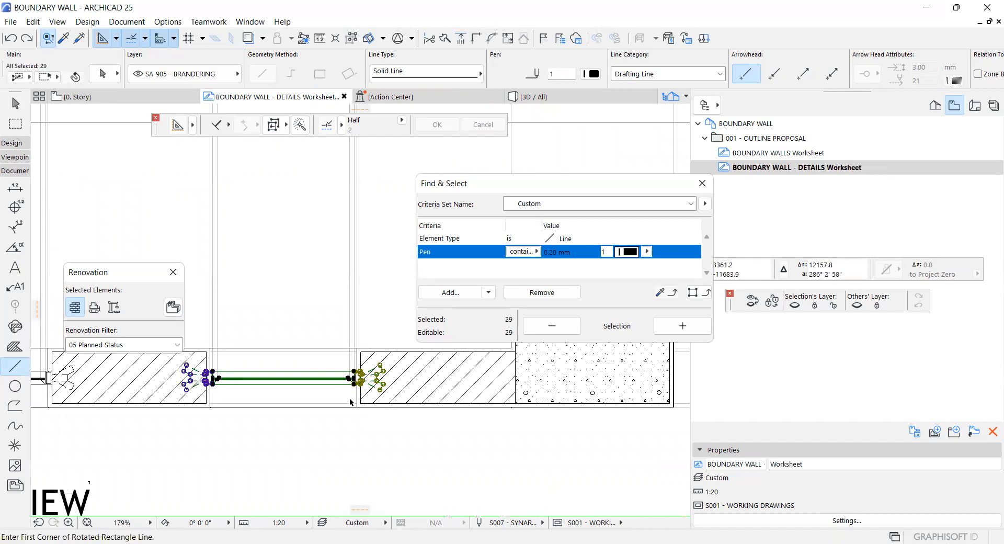
pyautogui.hotkey('ctrl', 'alt', 'm')
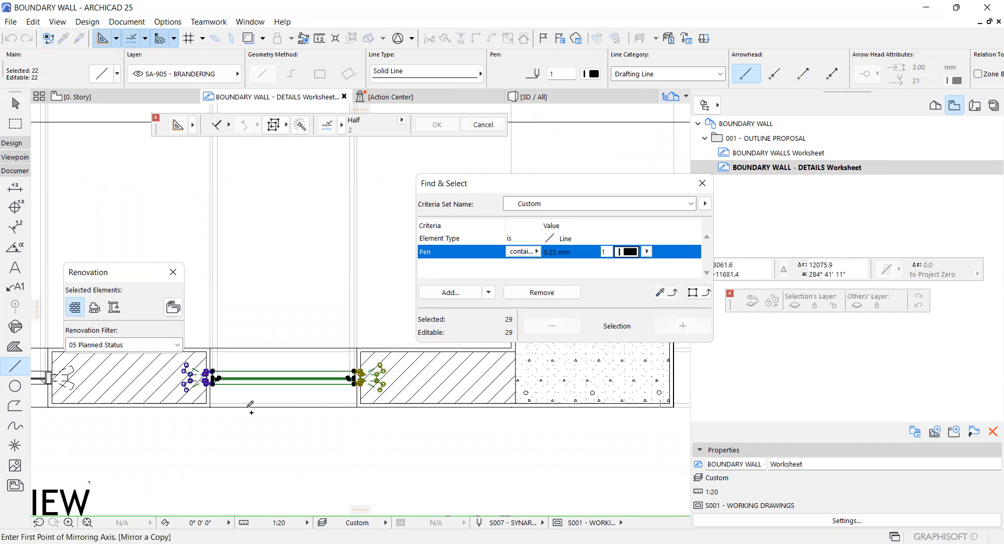
pyautogui.scroll(-5, 207, 434)
pyautogui.click(525, 436)
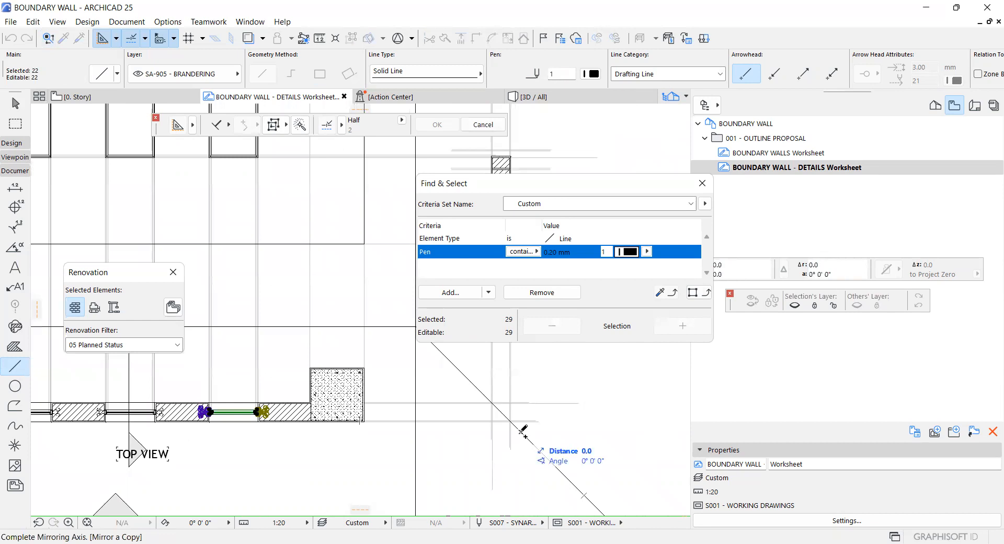
pyautogui.click(415, 327)
# Move the mirrored window vertically in the side section so its upper frame corner meets the lintel's underside
pyautogui.scroll(-5, 244, 422)
pyautogui.scroll(3, 380, 312)
pyautogui.scroll(3, 278, 321)
pyautogui.scroll(8, 272, 366)
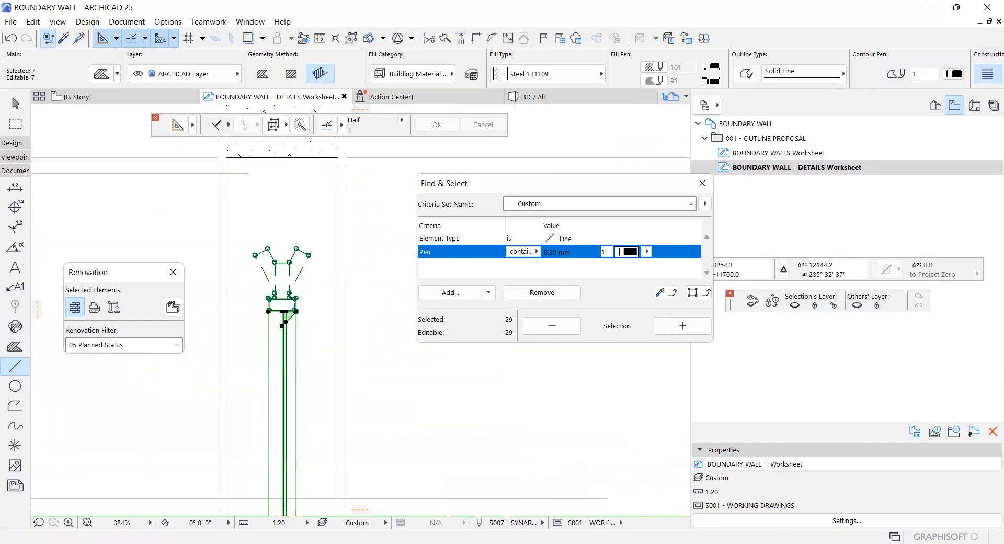
pyautogui.hotkey('ctrl', 'd')
pyautogui.scroll(4, 295, 316)
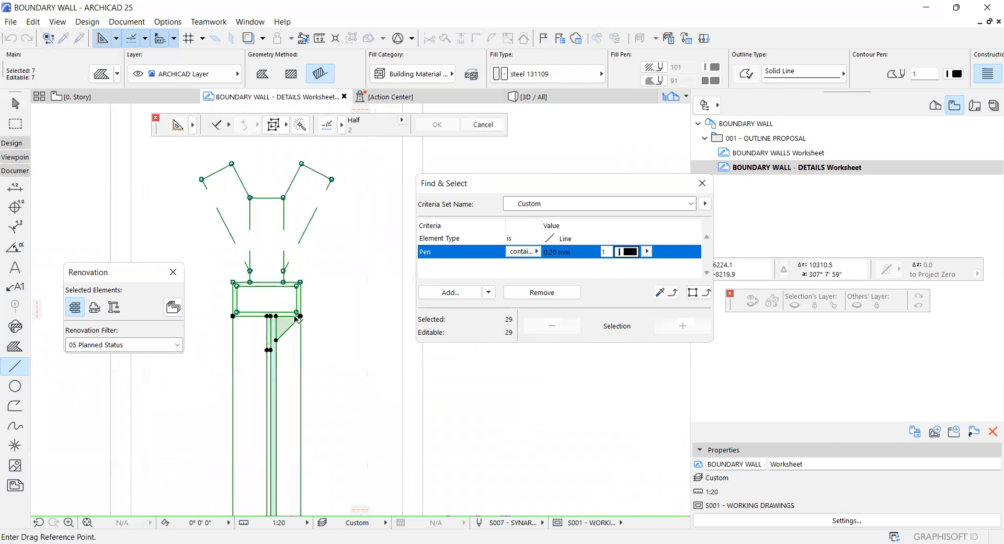
pyautogui.click(304, 259)
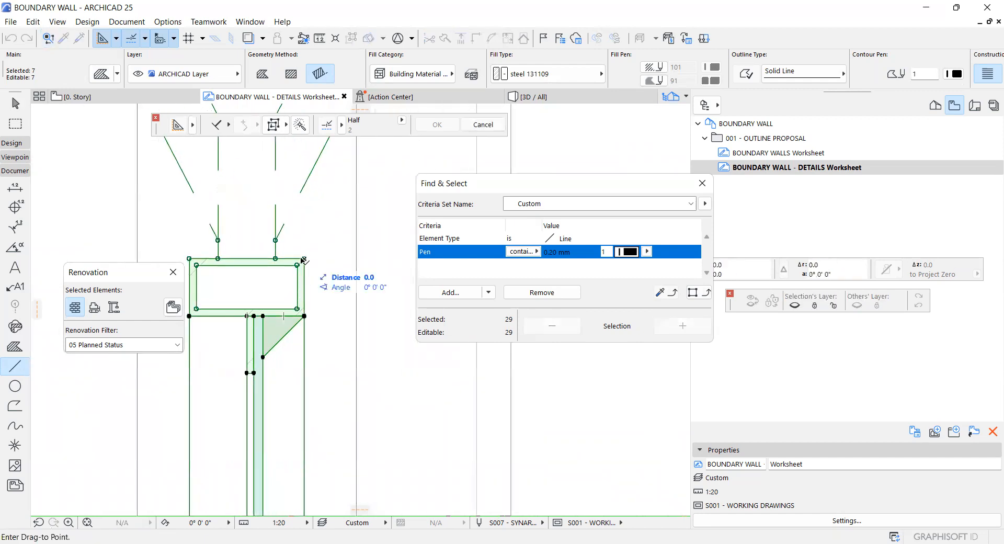
pyautogui.scroll(-4, 300, 242)
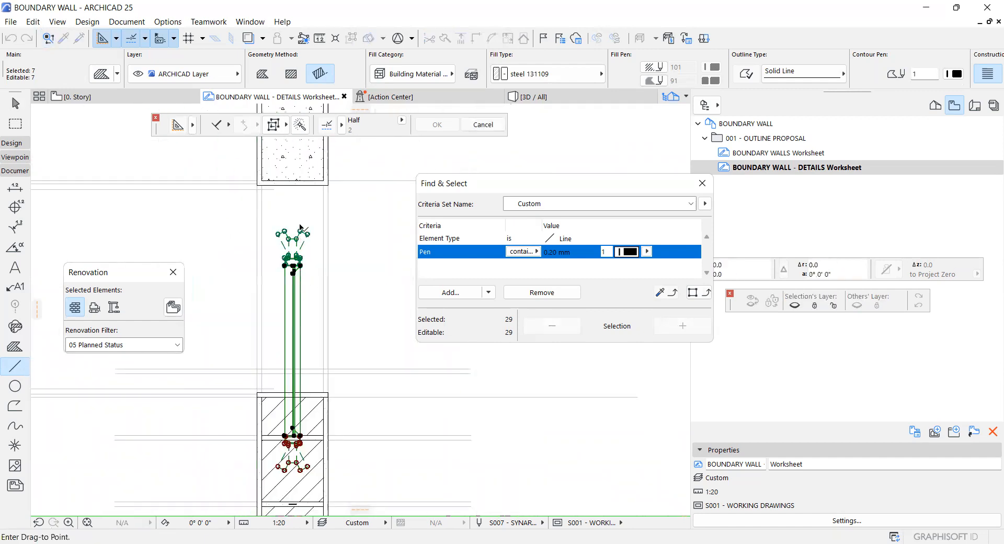
pyautogui.keyDown('shift'); pyautogui.click(324, 181); pyautogui.keyUp('shift')
# Measure the vertical gap between the window's lower frame and the brick wall below it in the side section
pyautogui.scroll(2, 298, 167)
pyautogui.scroll(-3, 302, 201)
pyautogui.scroll(4, 302, 358)
pyautogui.scroll(6, 302, 358)
pyautogui.hotkey('ctrl', 'd')
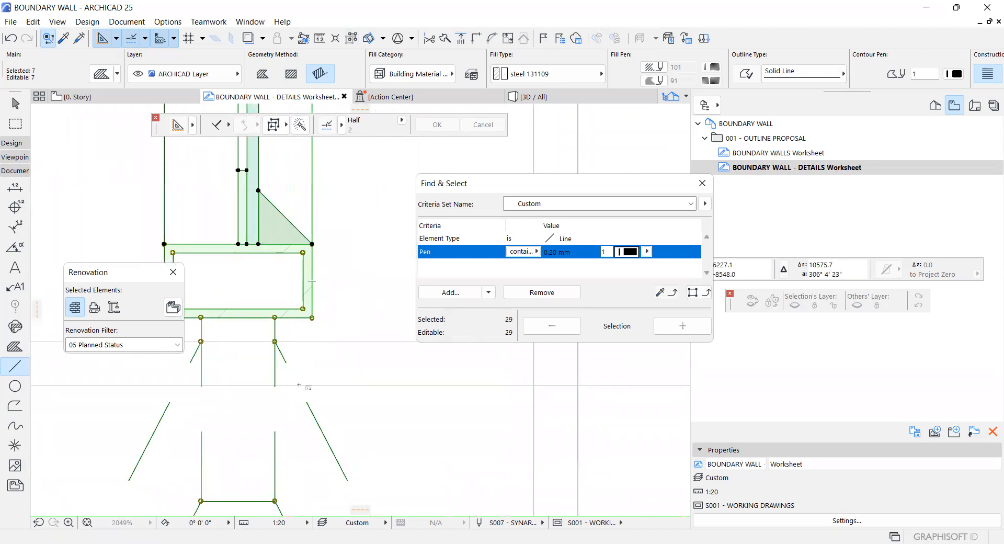
pyautogui.scroll(-2, 303, 432)
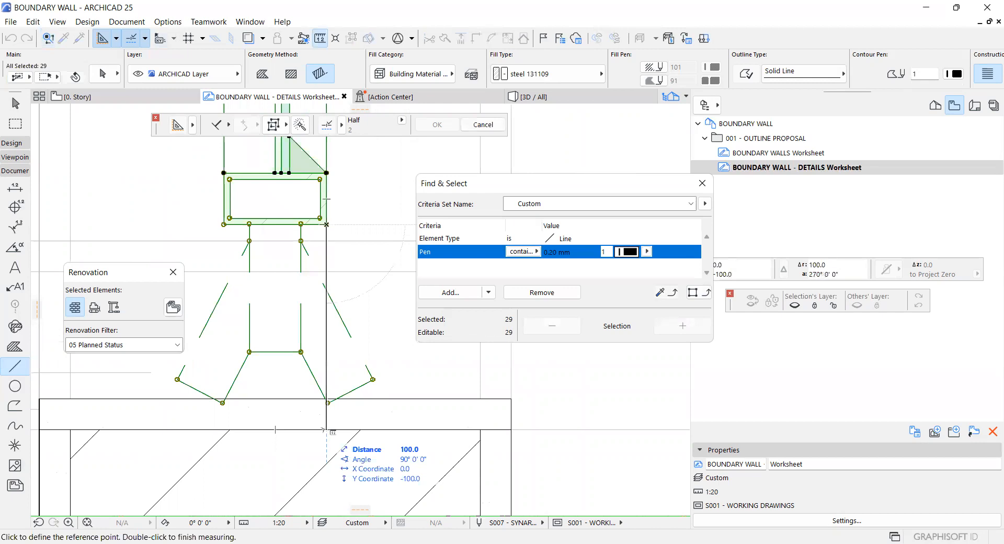
pyautogui.scroll(-3, 327, 430)
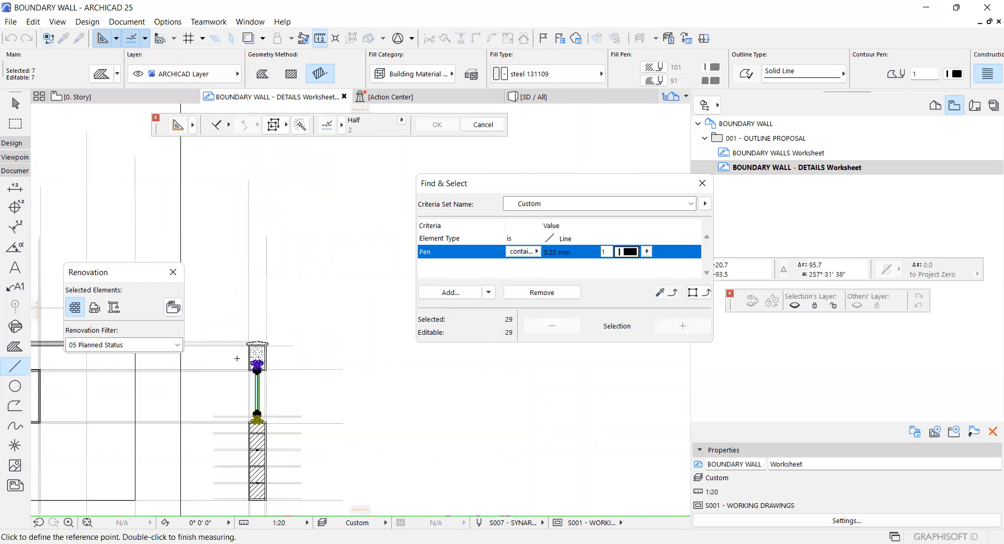
# Move the window section 3000 mm horizontally to the right, clear of the wall section
pyautogui.scroll(-2, 237, 358)
pyautogui.hotkey('ctrl', 'd')
pyautogui.click(249, 390)
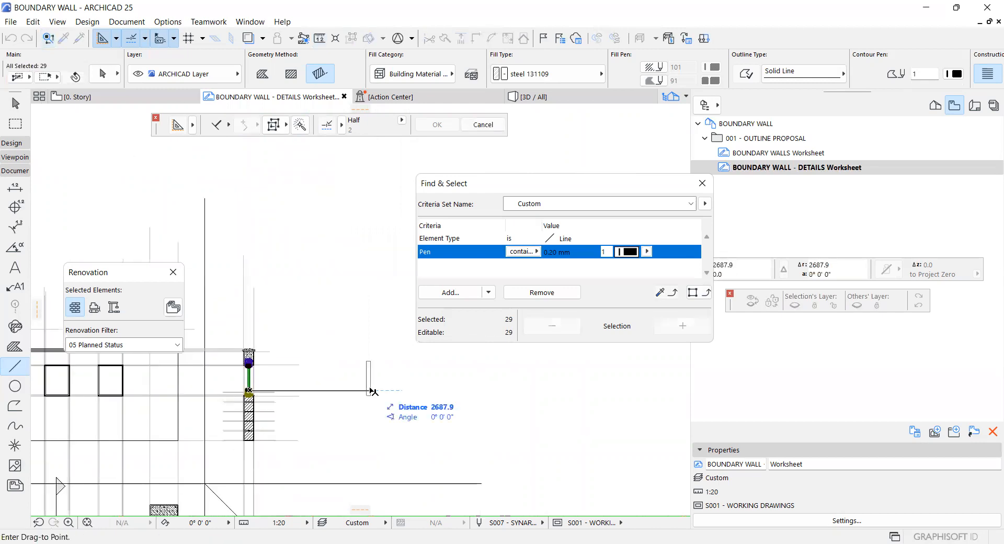
pyautogui.write('3000')
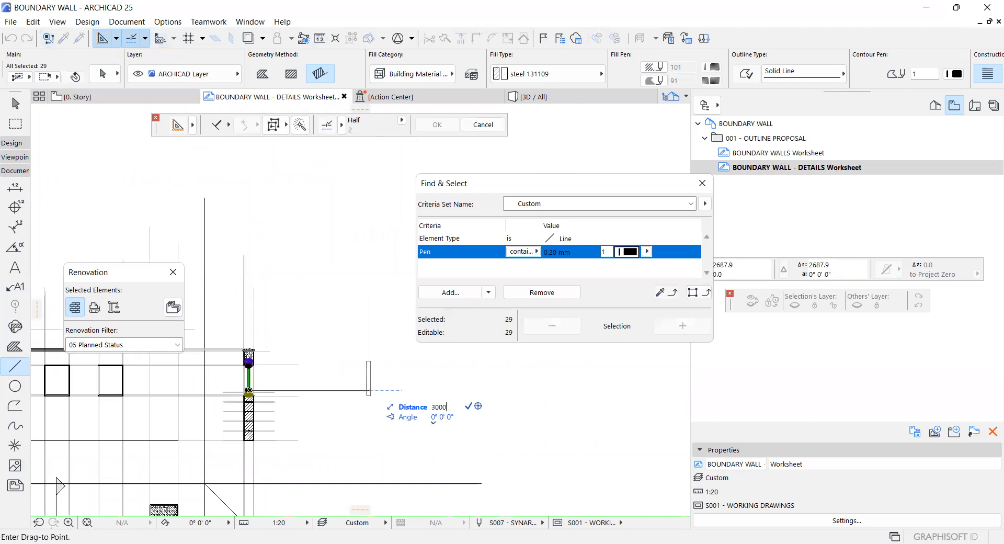
pyautogui.press('Return')
pyautogui.scroll(2, 387, 392)
pyautogui.press('Escape')
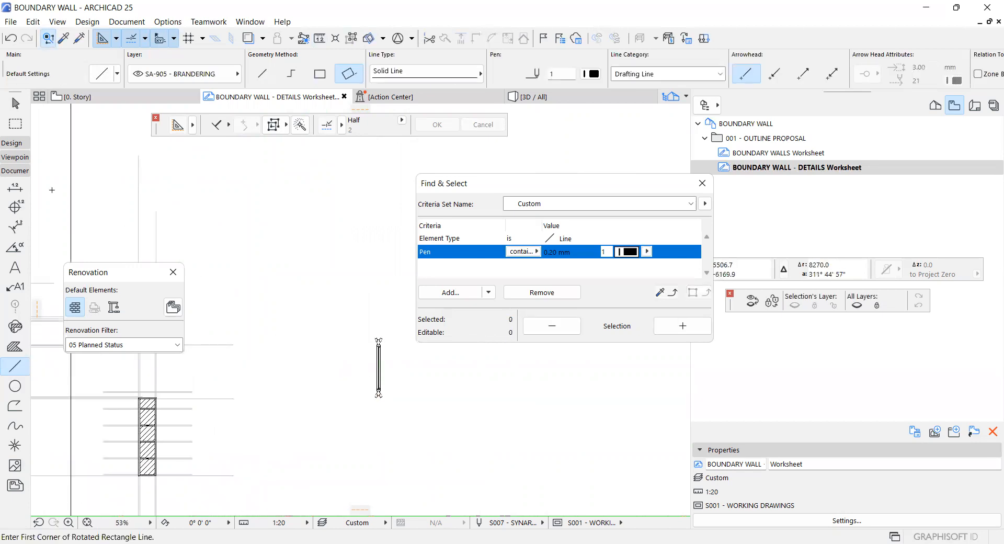
# Stretch the lower end of the window section down by 100 mm, including its bottom frame and fixing lugs
pyautogui.click(6, 119)
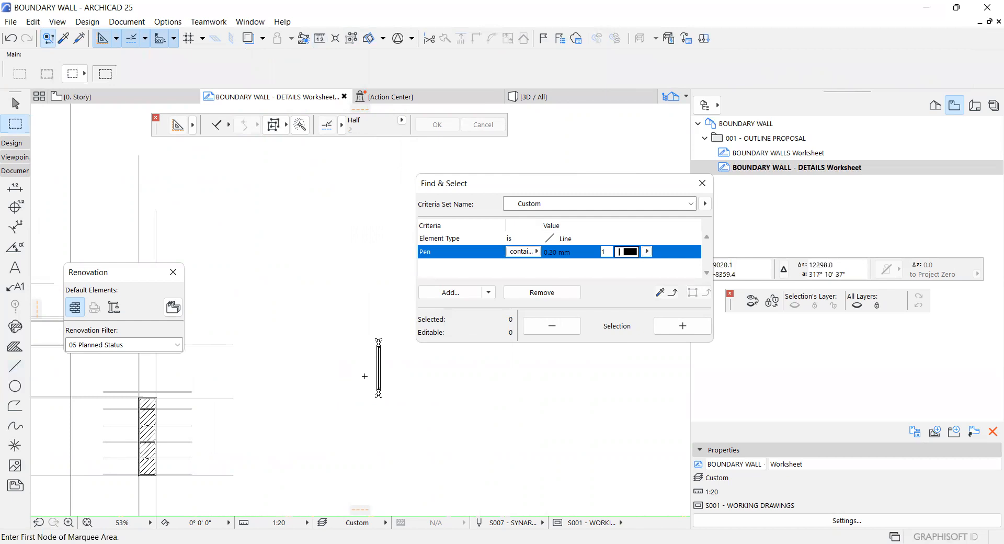
pyautogui.click(387, 401)
pyautogui.click(395, 406)
pyautogui.scroll(3, 379, 399)
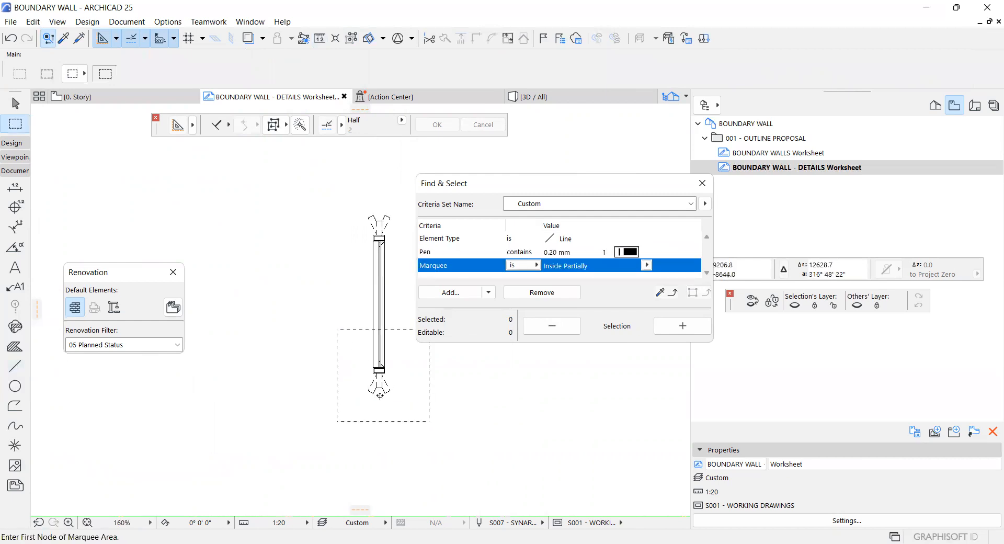
pyautogui.hotkey('ctrl', 'a')
pyautogui.press('Escape')
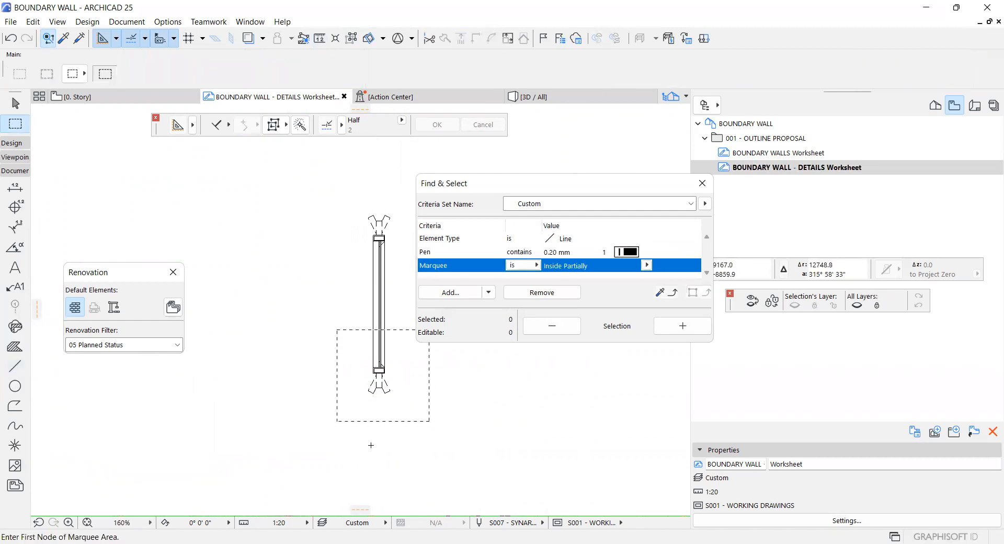
pyautogui.click(398, 385)
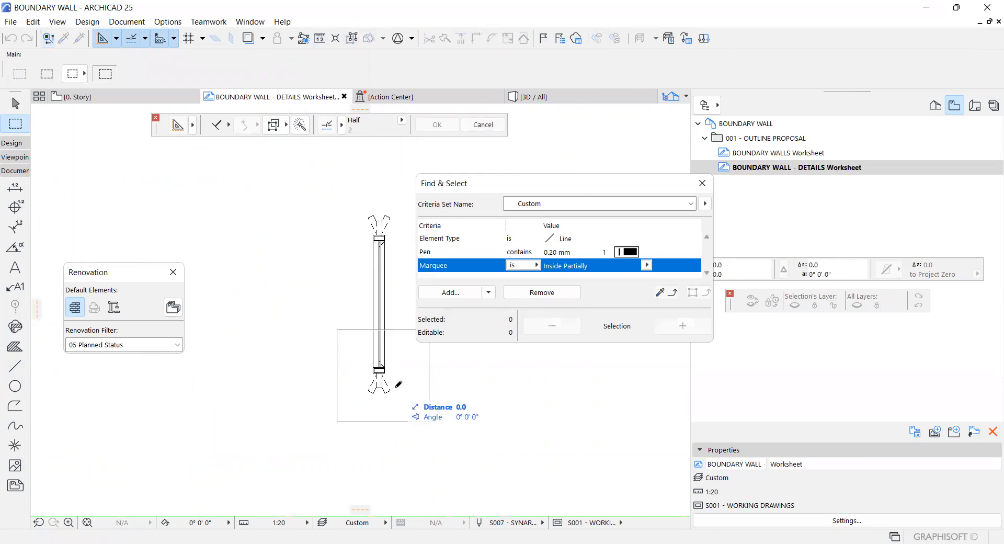
pyautogui.write('100')
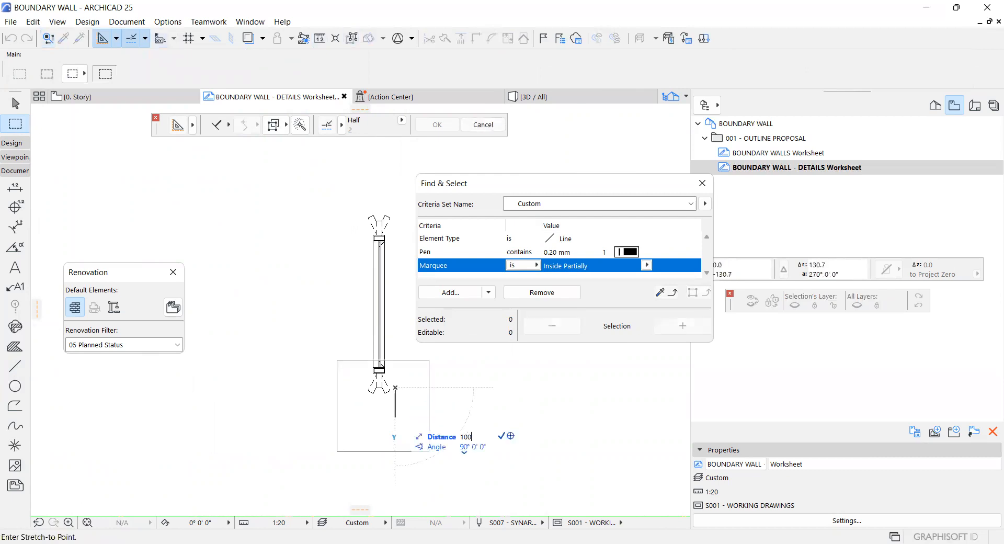
pyautogui.press('Escape')
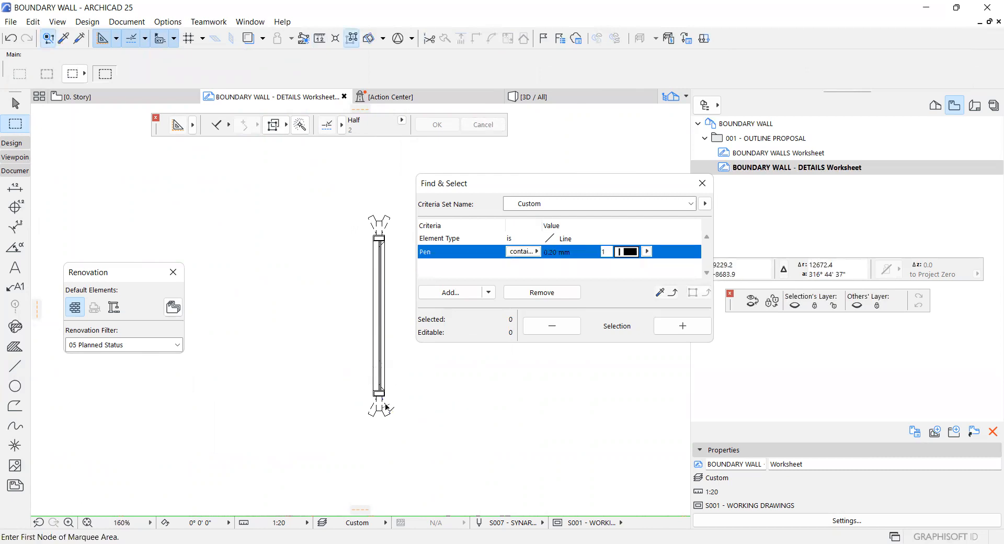
# Select all elements of the stretched window section
pyautogui.scroll(-3, 387, 409)
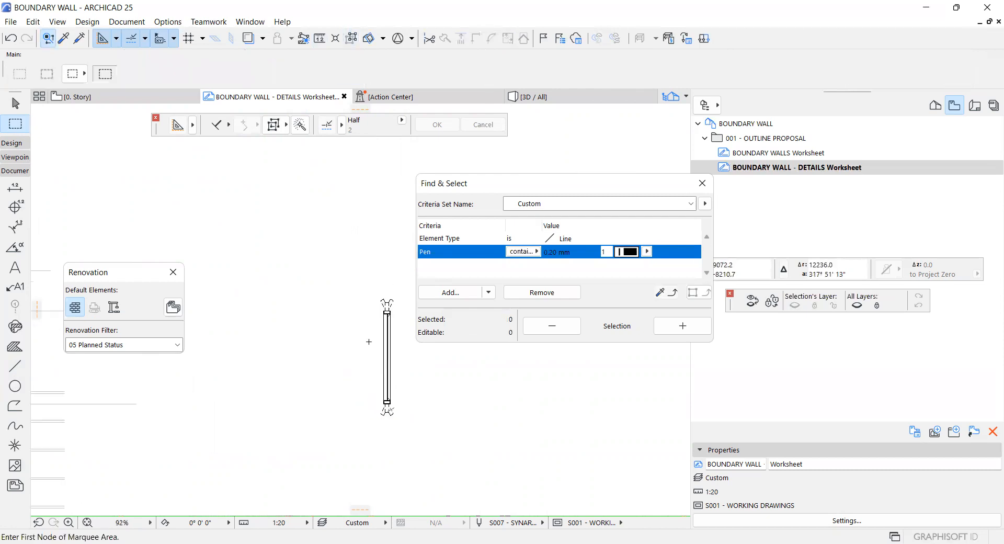
pyautogui.click(361, 264)
pyautogui.click(408, 430)
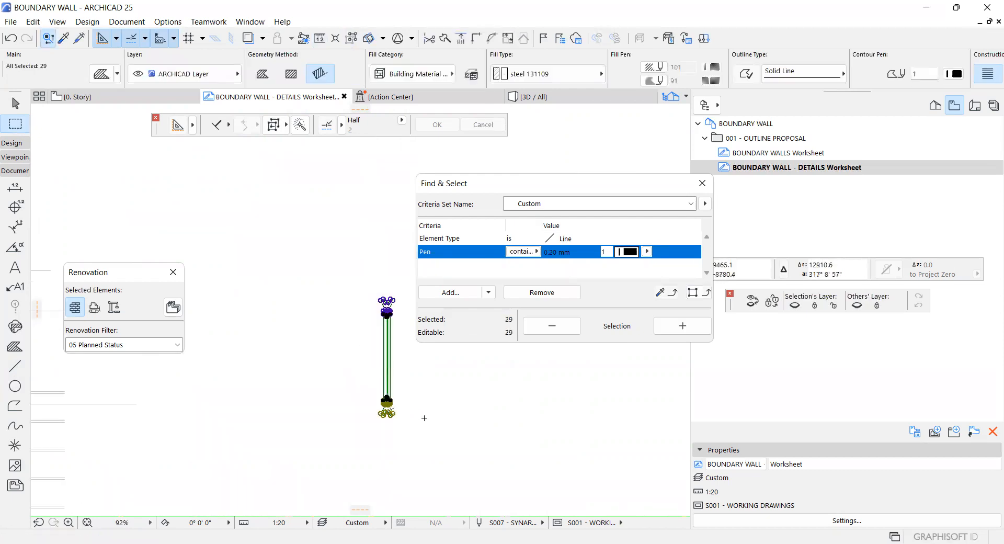
pyautogui.scroll(-3, 422, 418)
# Try moving the window section 1000 mm horizontally towards the wall section, and undo the move
pyautogui.hotkey('ctrl', 'd')
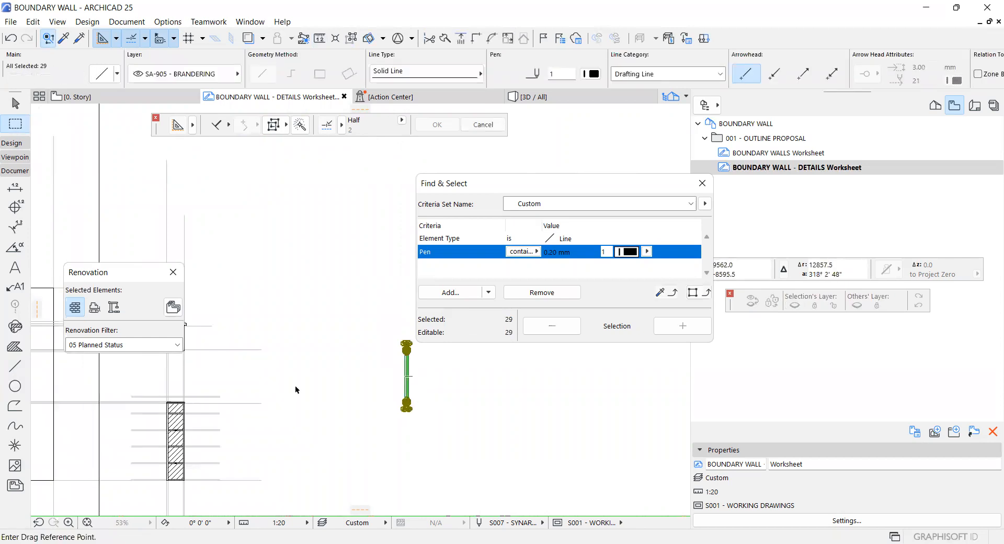
pyautogui.click(407, 399)
pyautogui.write('1000')
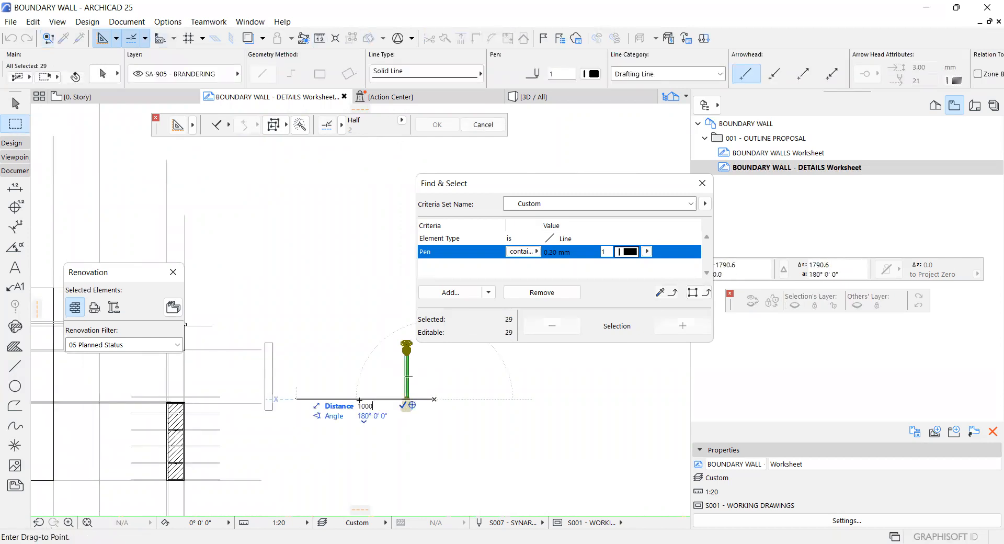
pyautogui.press('Return')
pyautogui.hotkey('ctrl', 'z')
# Move the window section from the midpoint of its lower frame's underside to the midpoint of the brickwork's top edge
pyautogui.hotkey('ctrl', 'd')
pyautogui.scroll(5, 444, 415)
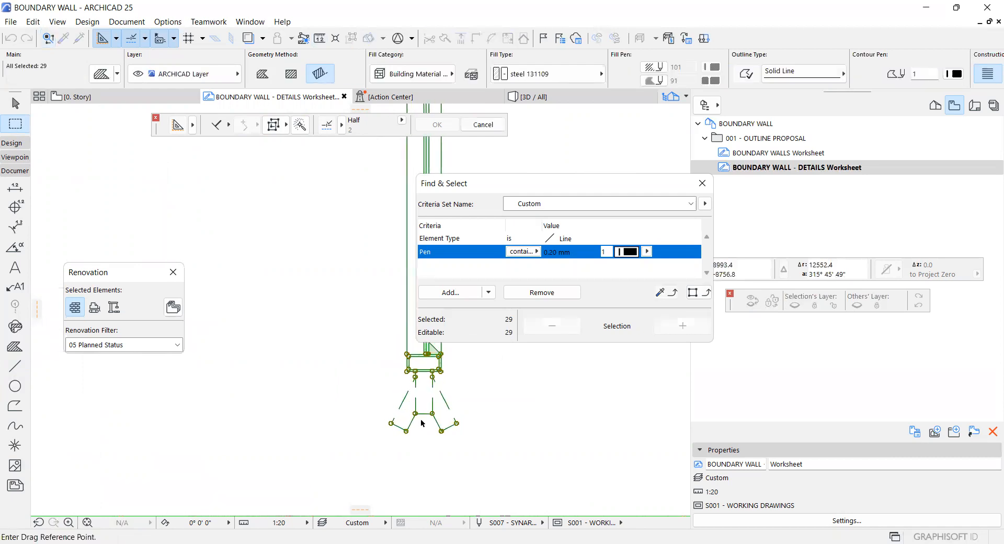
pyautogui.scroll(2, 426, 395)
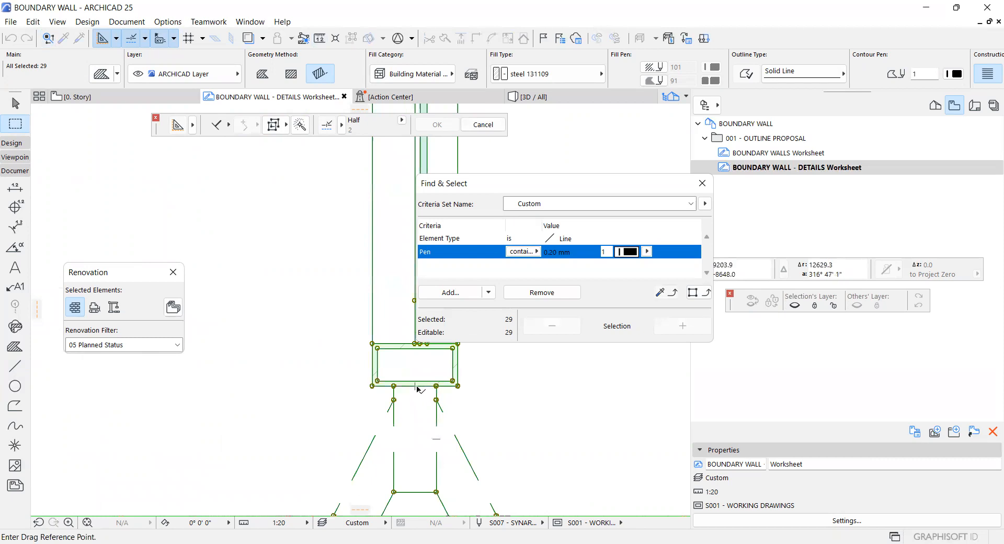
pyautogui.click(415, 387)
pyautogui.scroll(-6, 419, 389)
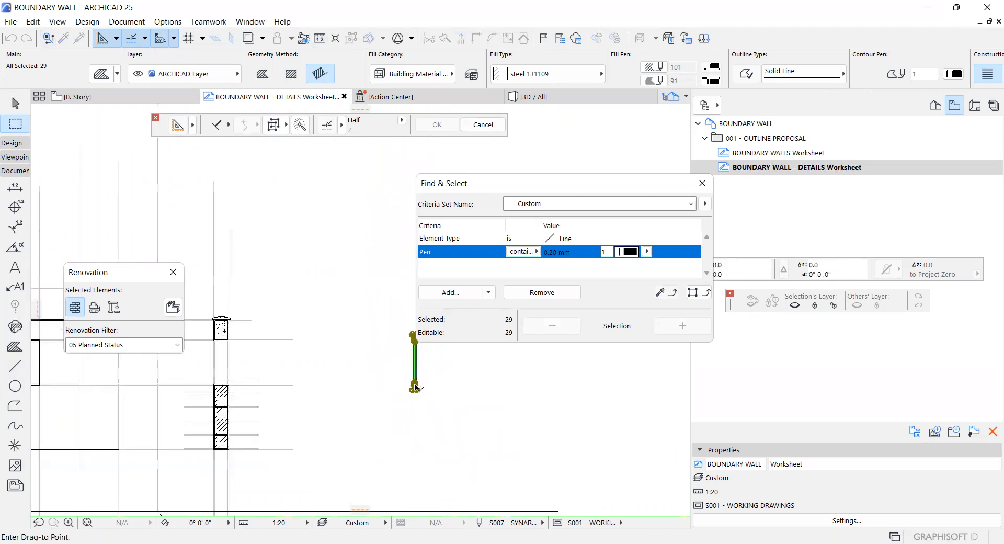
pyautogui.scroll(4, 282, 387)
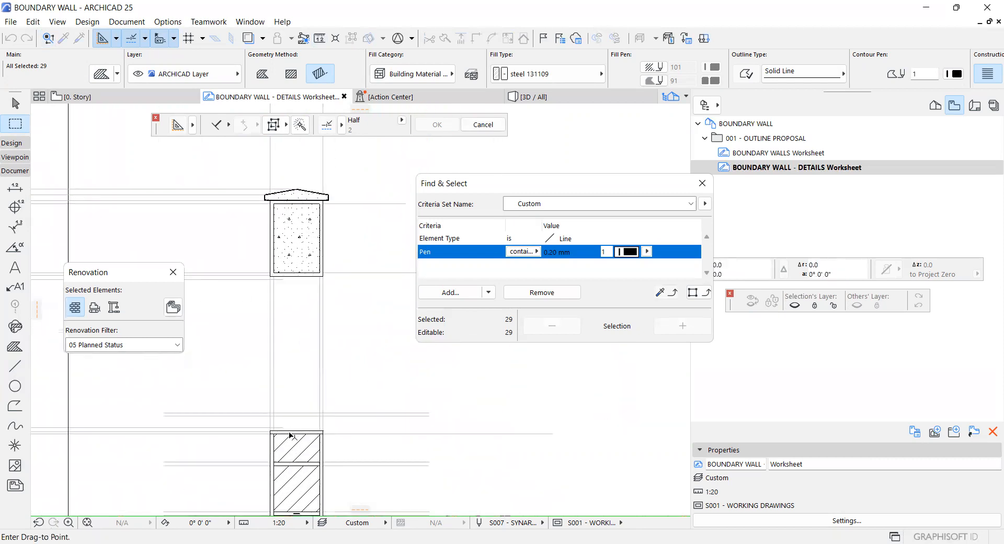
pyautogui.scroll(2, 299, 434)
pyautogui.click(299, 433)
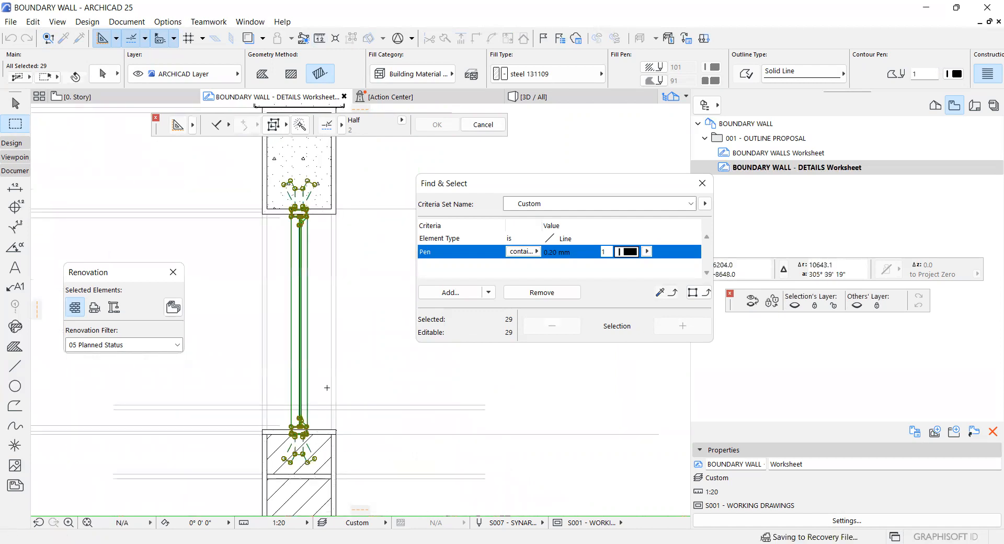
pyautogui.press('Escape')
# Cut the lower window frame's outline out of the plaster fill on top of the brick wall
pyautogui.scroll(8, 294, 437)
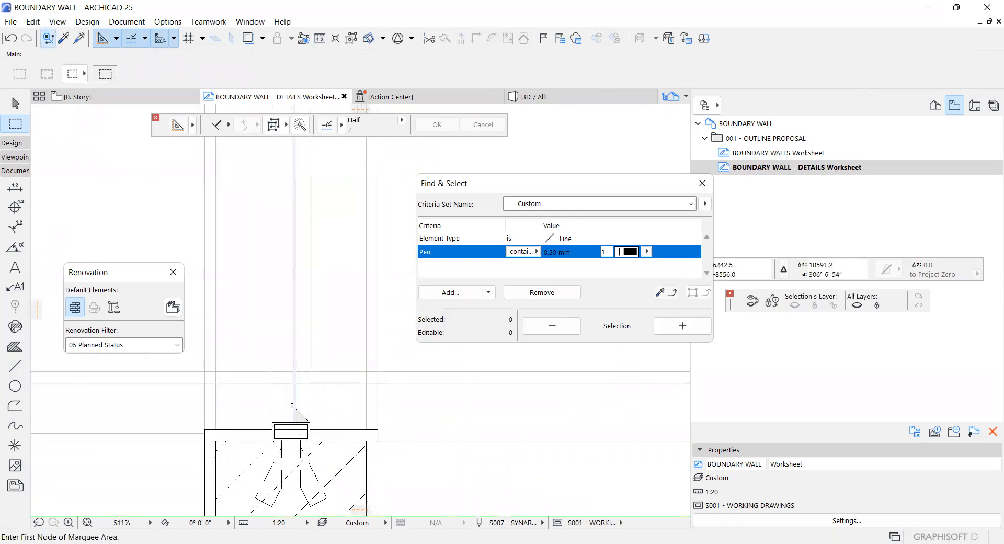
pyautogui.keyDown('shift'); pyautogui.moveTo(241, 409); pyautogui.dragTo(259, 425); pyautogui.keyUp('shift')
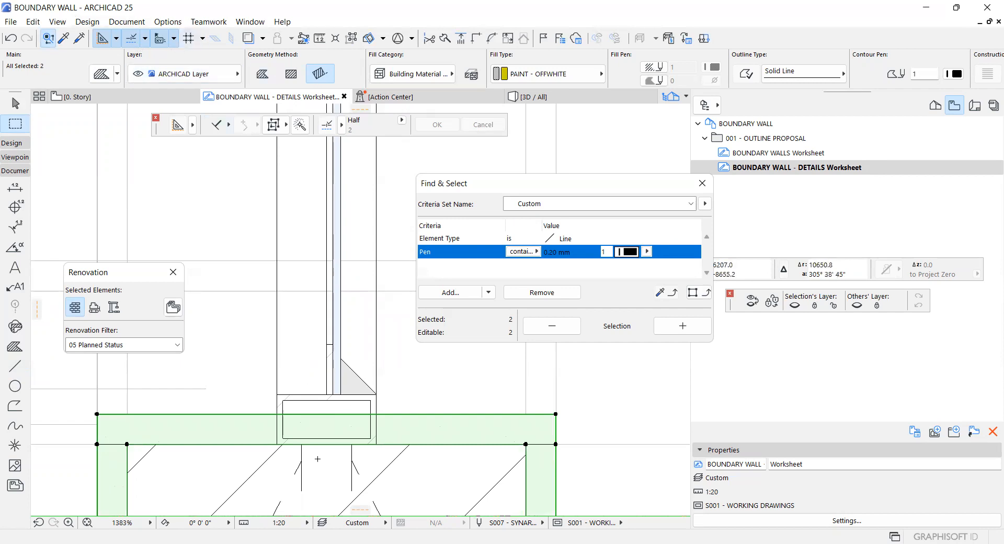
pyautogui.scroll(2, 243, 387)
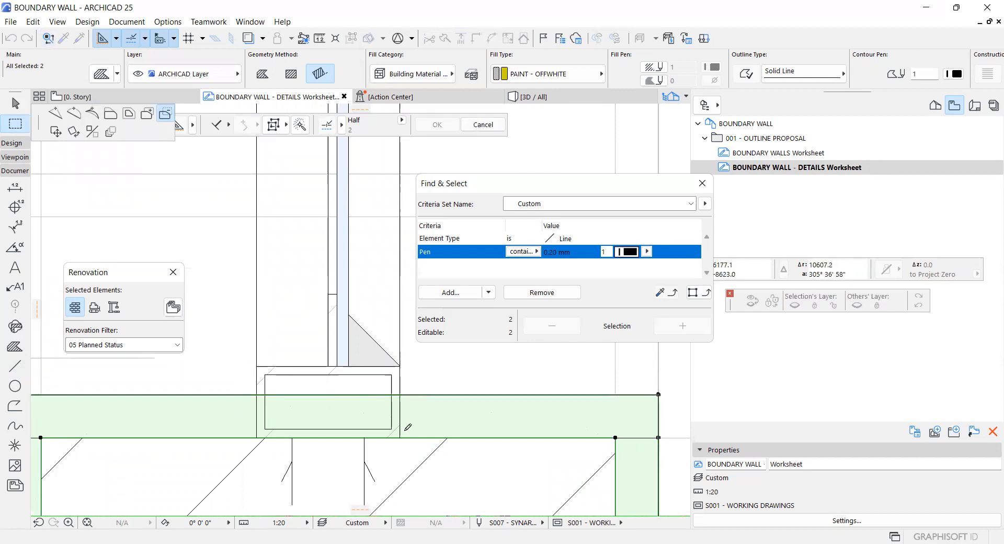
pyautogui.click(316, 469)
pyautogui.scroll(-10, 317, 468)
pyautogui.scroll(8, 335, 367)
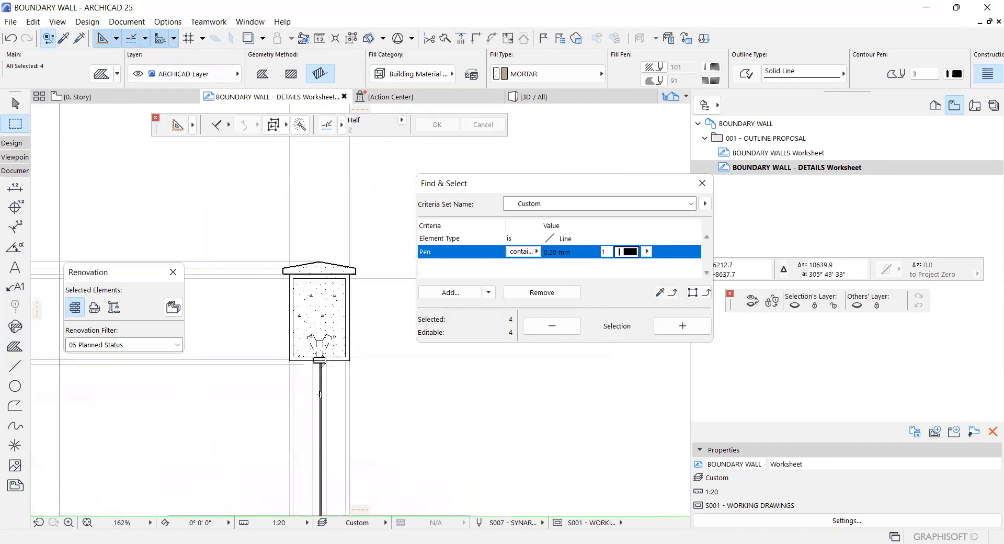
pyautogui.scroll(2, 343, 328)
pyautogui.press('Escape')
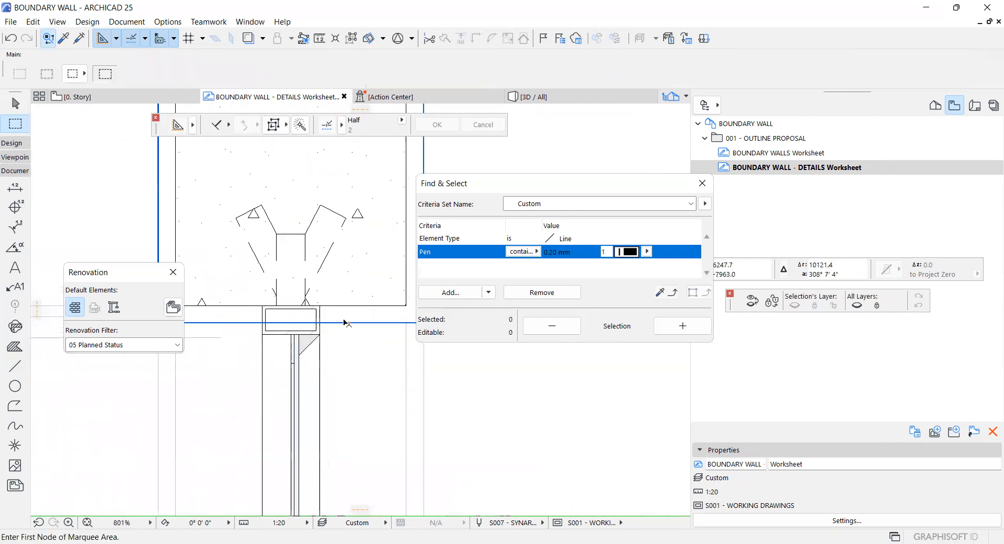
# Cut the upper window frame's outline out of the plaster fill beneath the concrete lintel
pyautogui.keyDown('shift'); pyautogui.click(344, 322); pyautogui.keyUp('shift')
pyautogui.scroll(2, 323, 322)
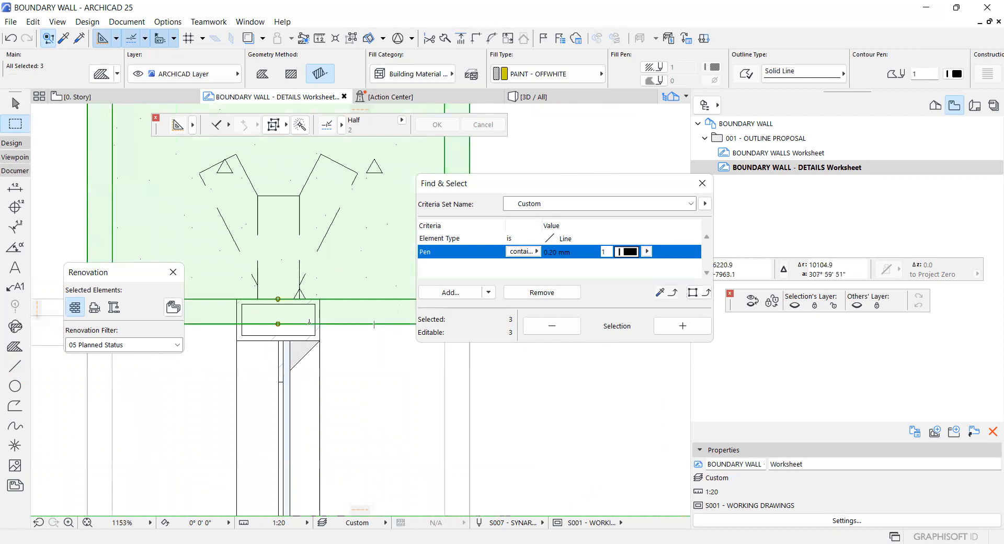
pyautogui.hotkey('alt', 'g')
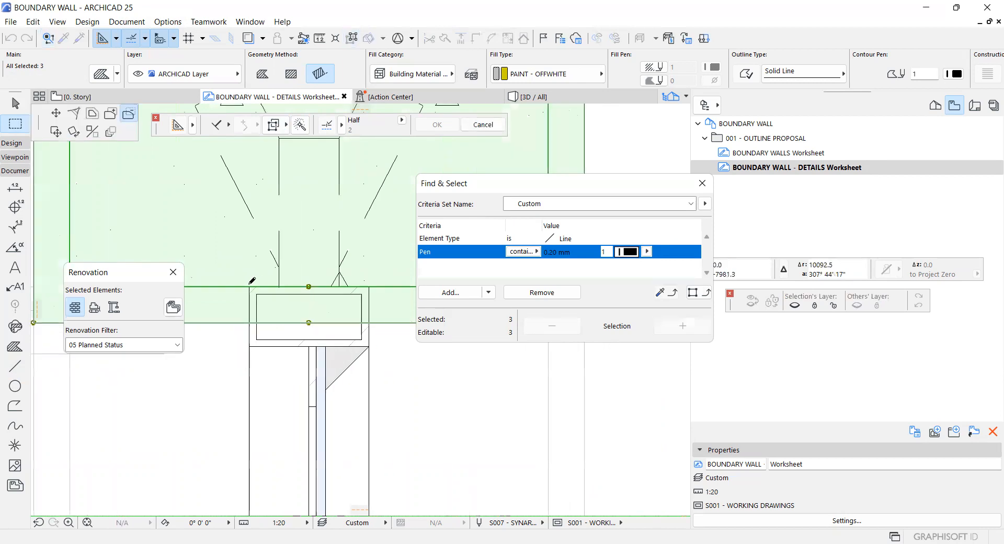
pyautogui.click(369, 286)
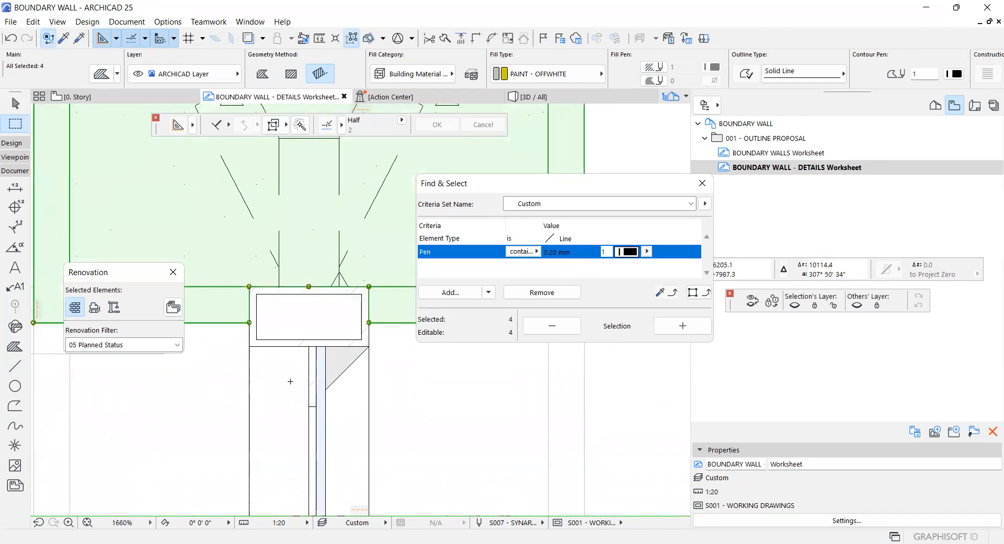
pyautogui.press('Escape')
pyautogui.scroll(-12, 275, 382)
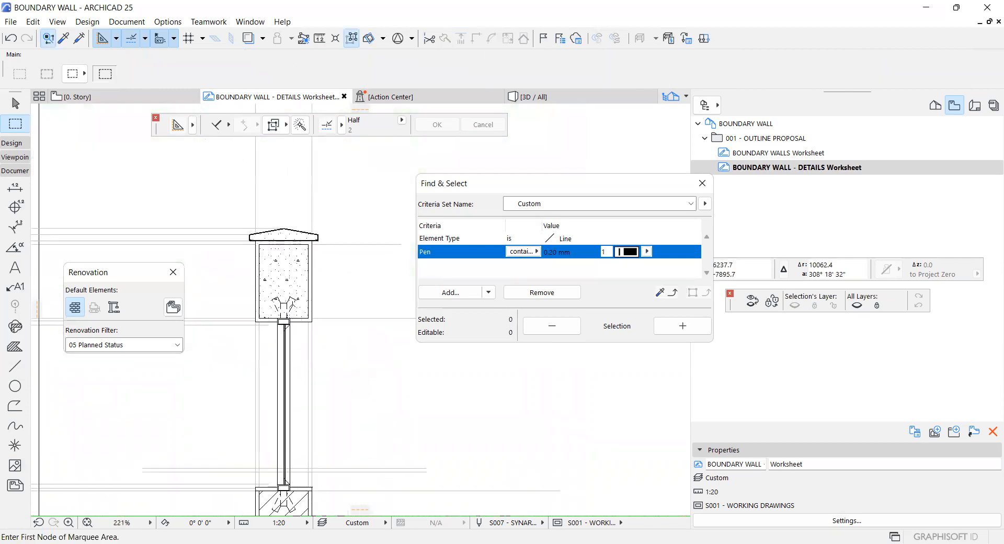
pyautogui.scroll(-5, 305, 303)
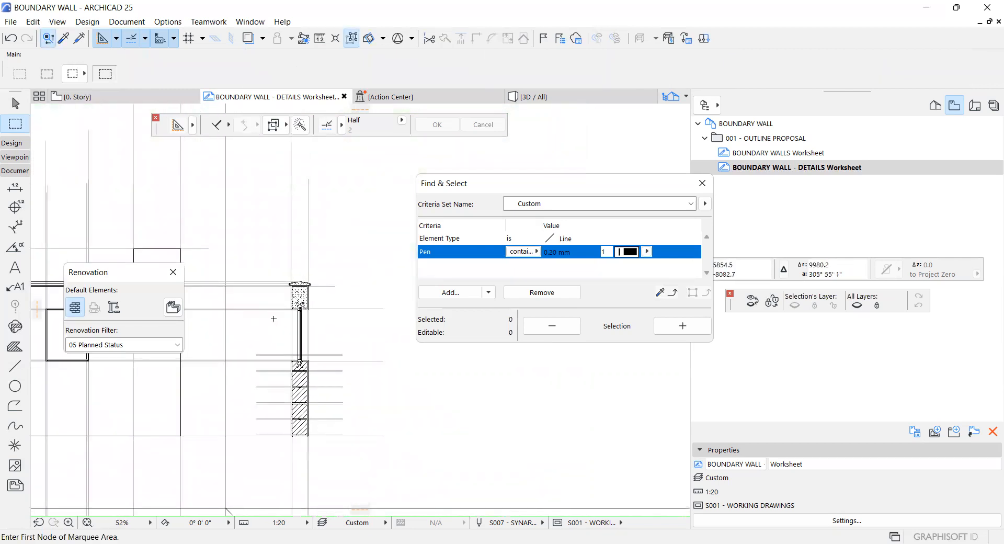
pyautogui.scroll(2, 239, 306)
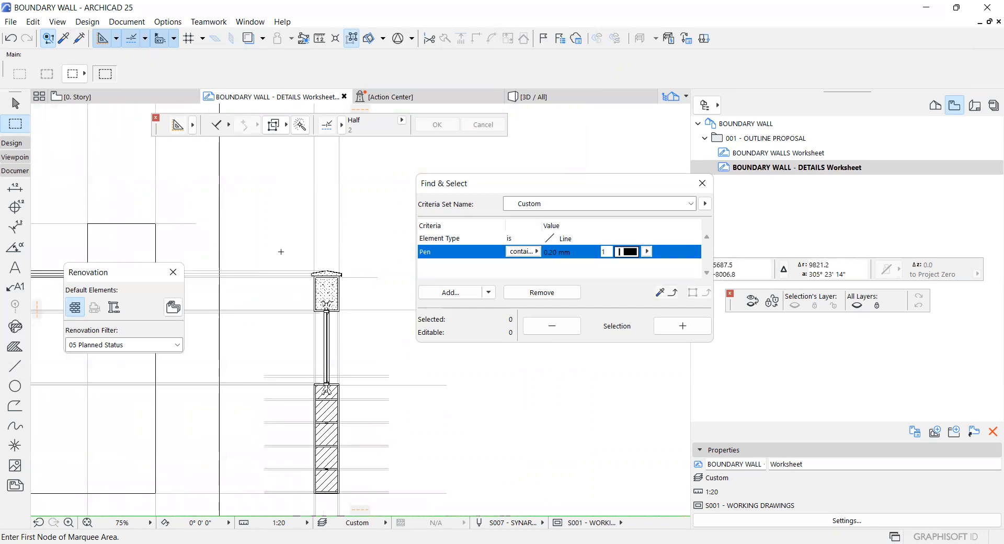
pyautogui.scroll(-5, 293, 255)
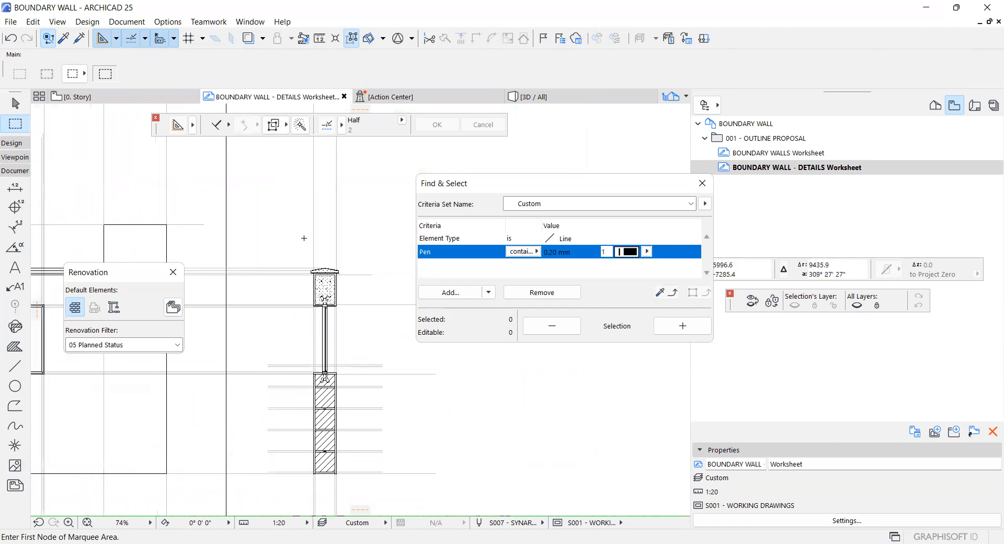
# Project the column's upper edge from the top view via the diagonal line up to the column's top height in the section, using pen 101
pyautogui.scroll(2, 265, 338)
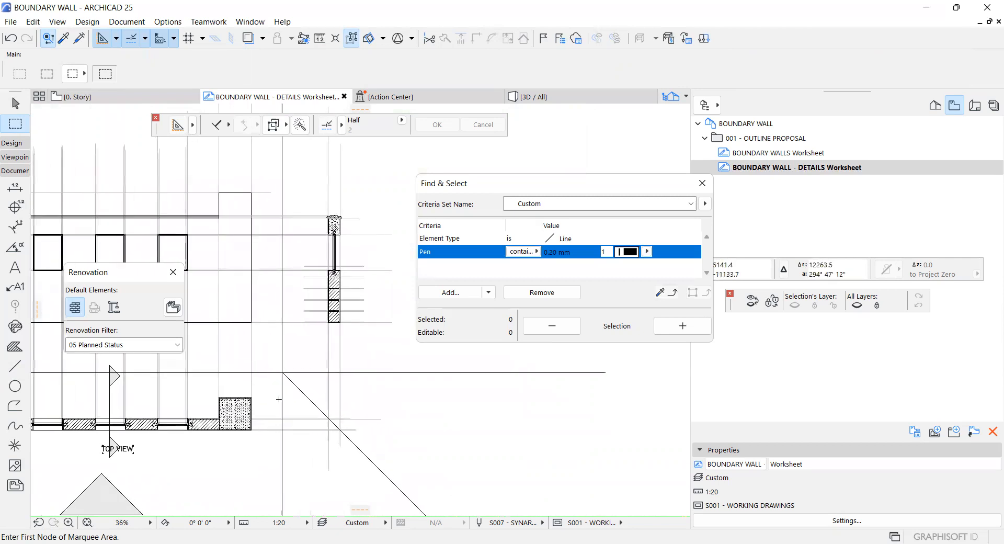
pyautogui.scroll(2, 270, 402)
pyautogui.scroll(12, 187, 394)
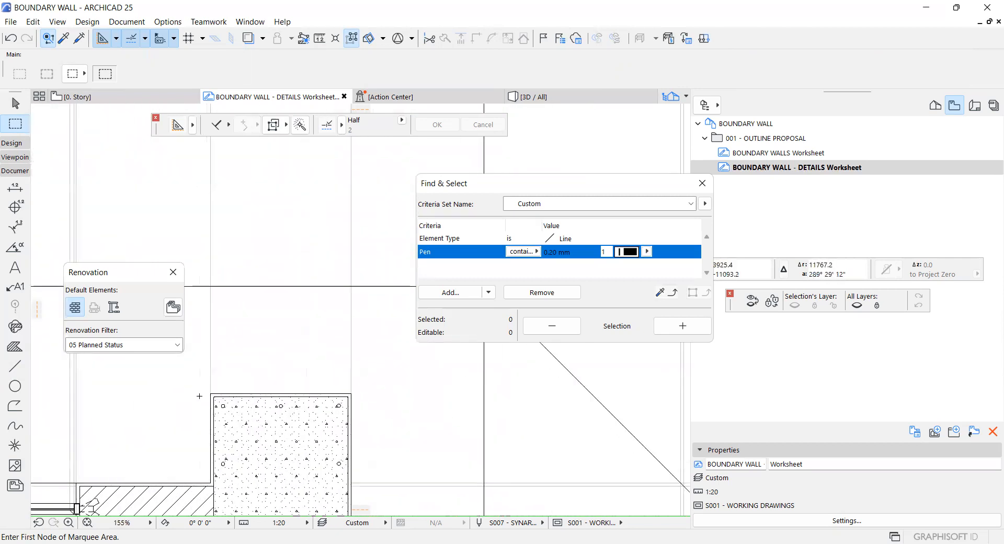
pyautogui.scroll(15, 213, 389)
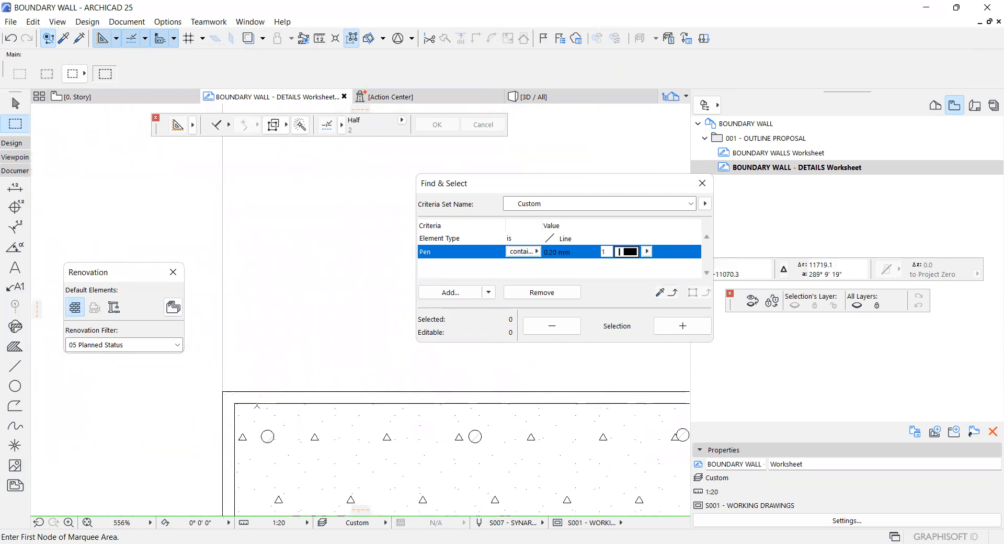
pyautogui.scroll(10, 207, 391)
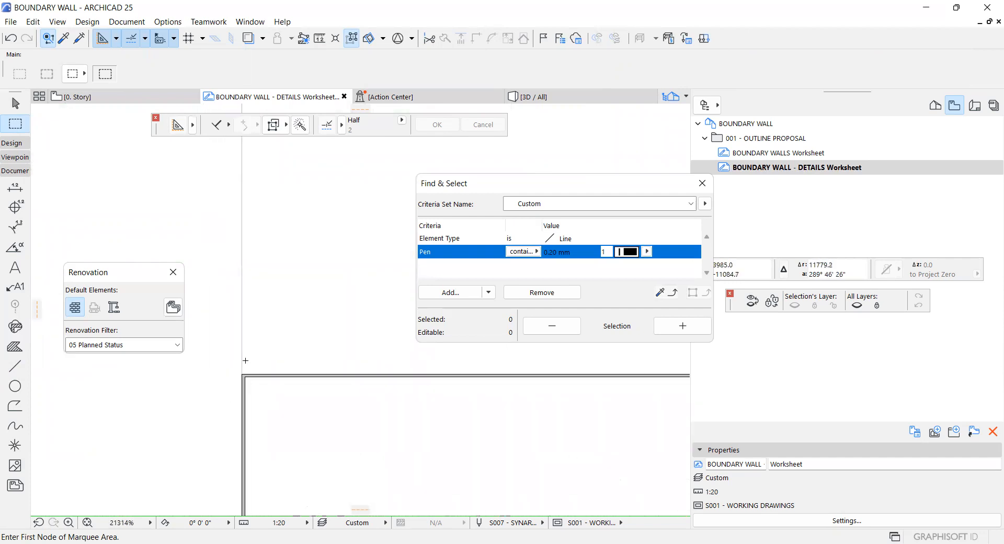
pyautogui.keyDown('alt'); pyautogui.click(242, 337); pyautogui.keyUp('alt')
pyautogui.click(243, 369)
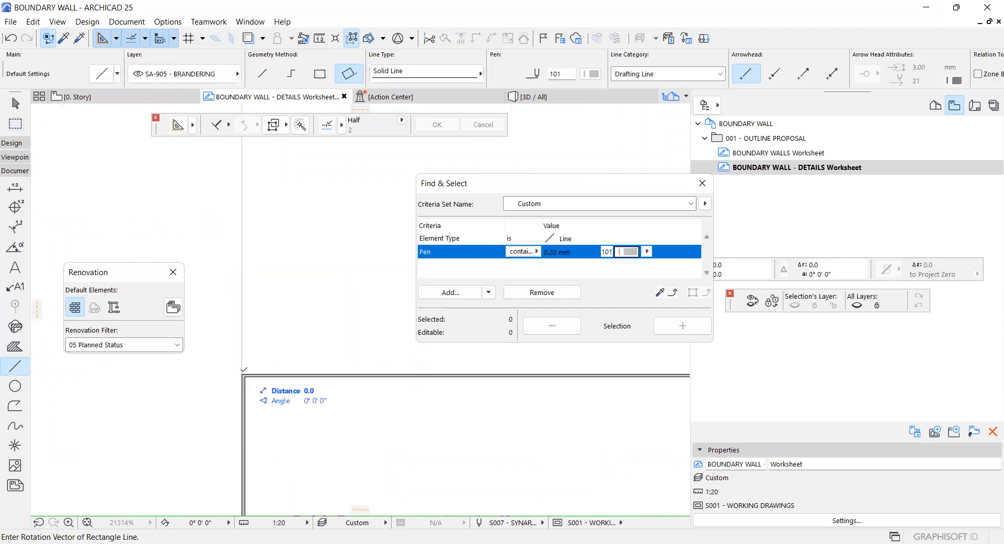
pyautogui.scroll(-10, 216, 370)
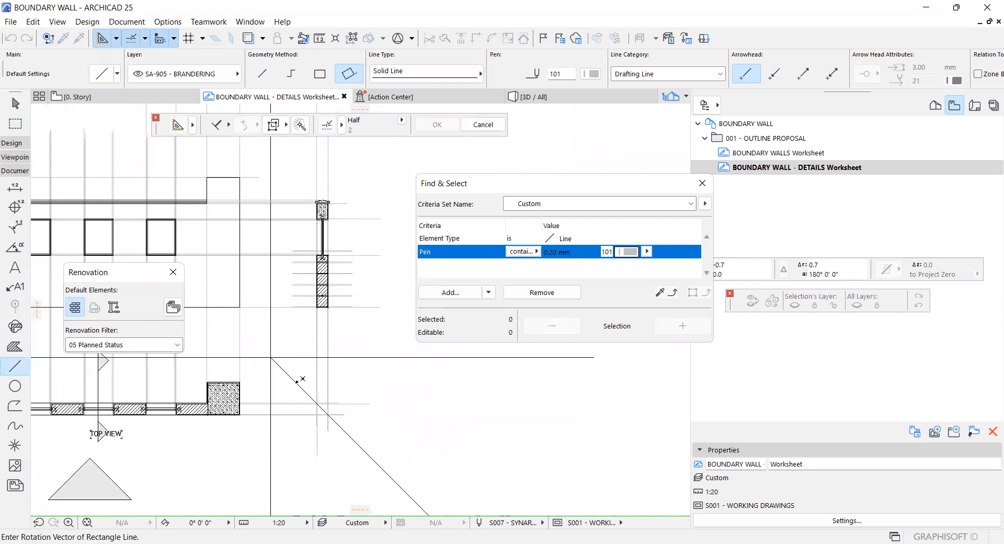
pyautogui.doubleClick(295, 382)
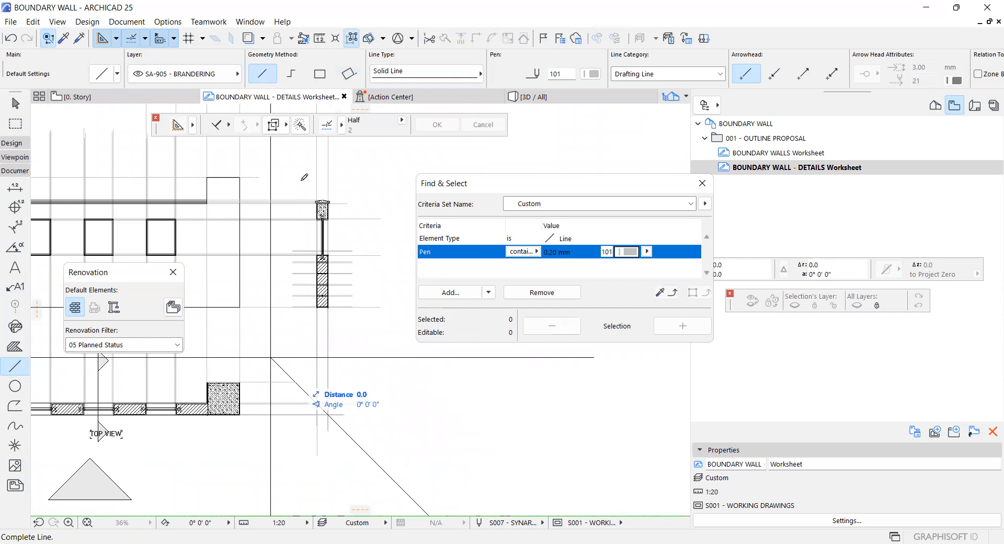
pyautogui.scroll(3, 291, 166)
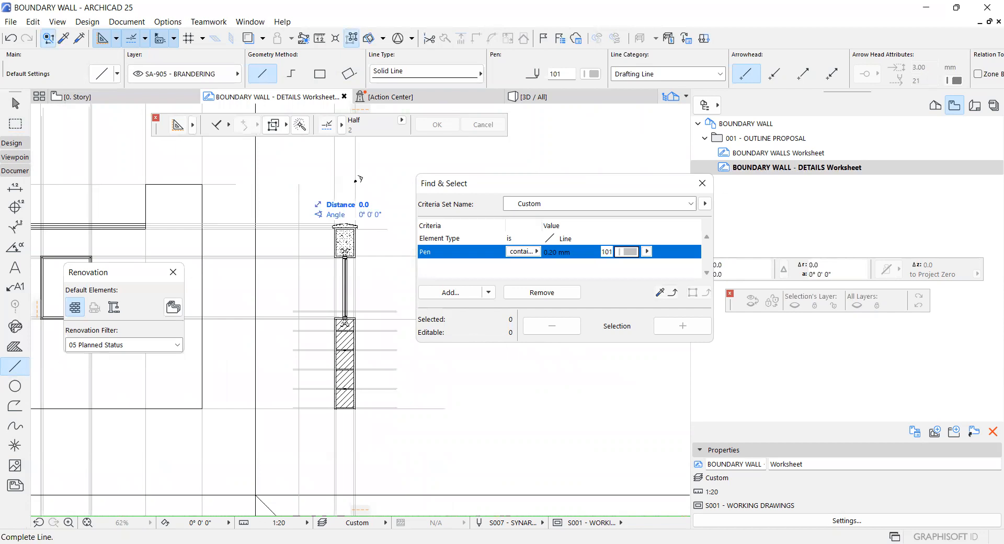
# Measure the wall coping's overhang beyond the wall face and the width of the projected column
pyautogui.scroll(8, 356, 221)
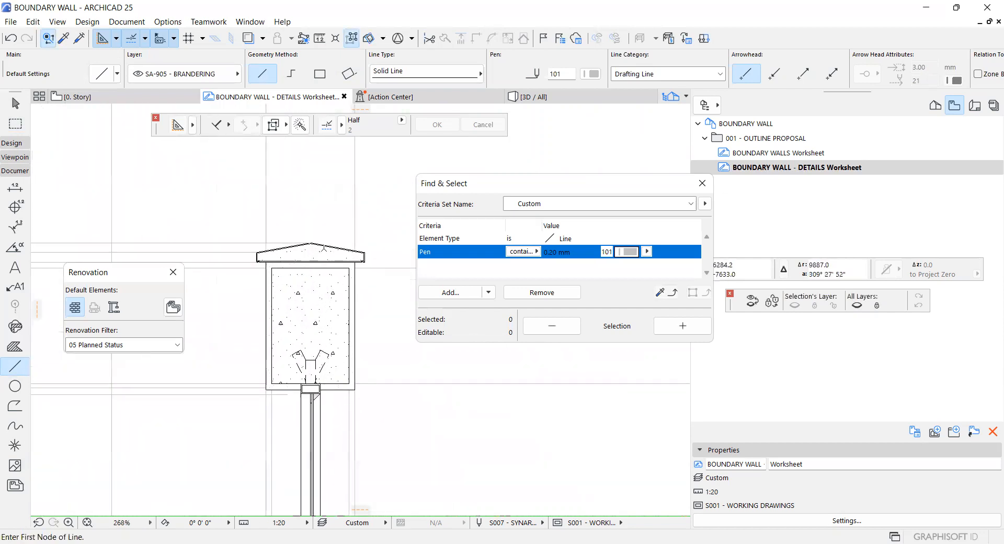
pyautogui.scroll(4, 349, 257)
pyautogui.click(364, 261)
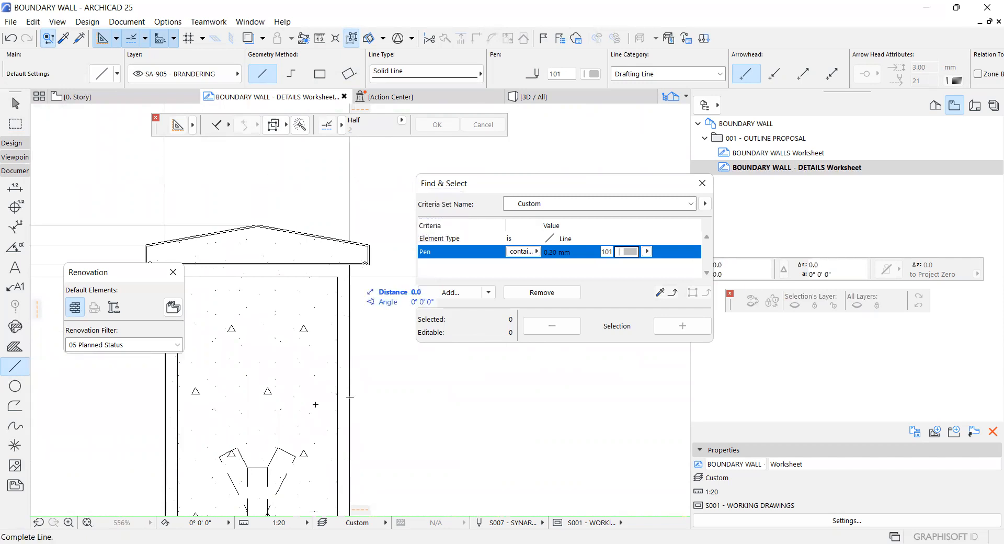
pyautogui.press('Escape')
pyautogui.scroll(-10, 316, 404)
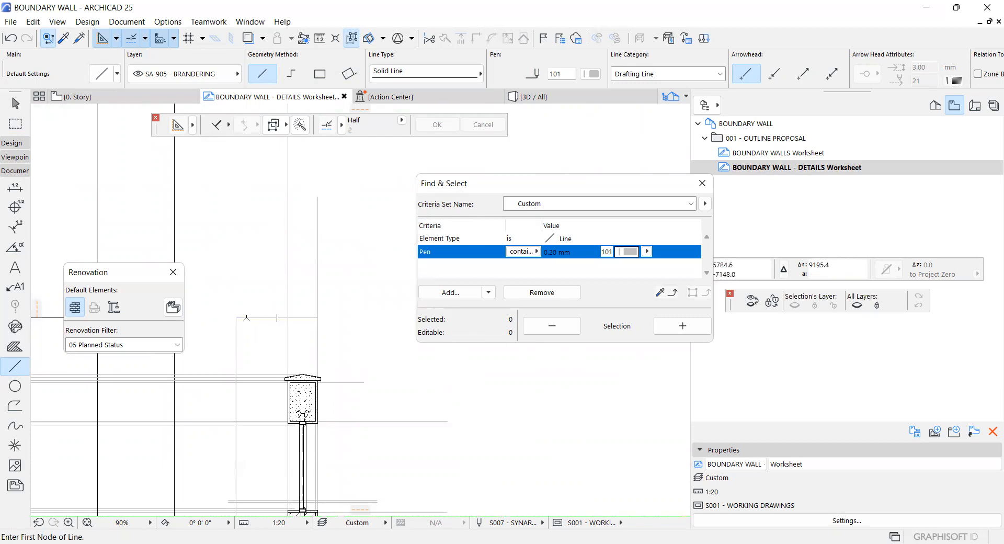
pyautogui.click(318, 316)
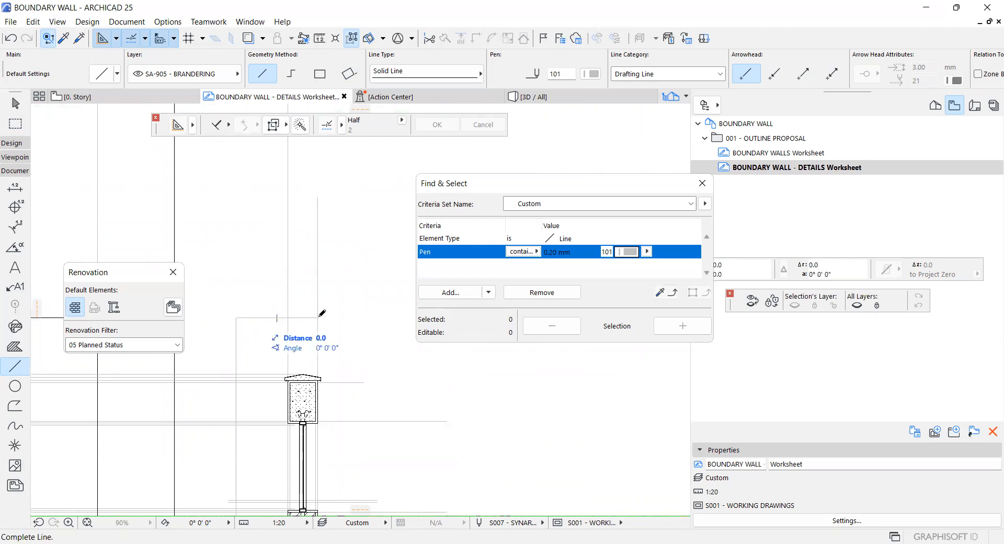
pyautogui.press('Escape')
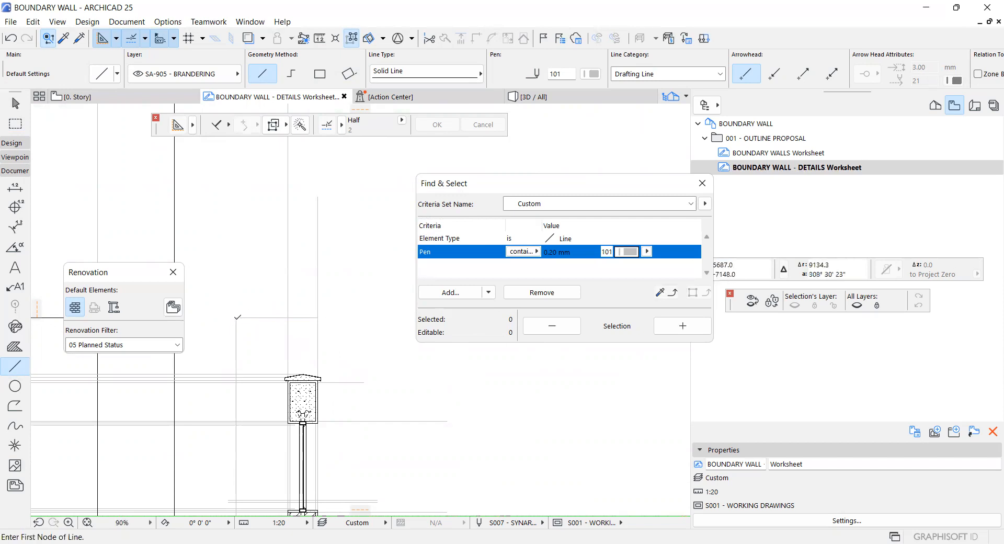
# Draw a thin rectangle 680 mm wide just above the projected column for its coping
pyautogui.click(348, 79)
pyautogui.click(250, 305)
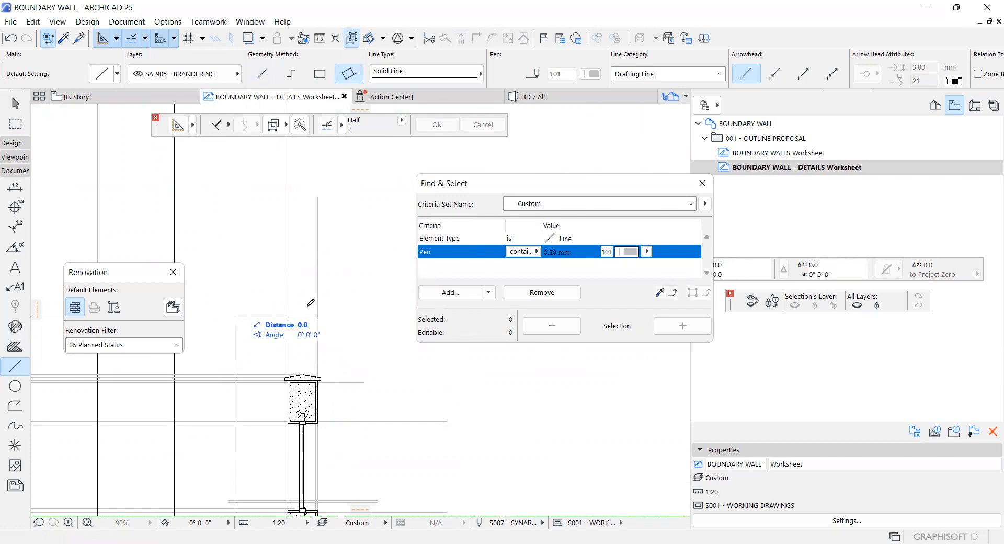
pyautogui.write('680')
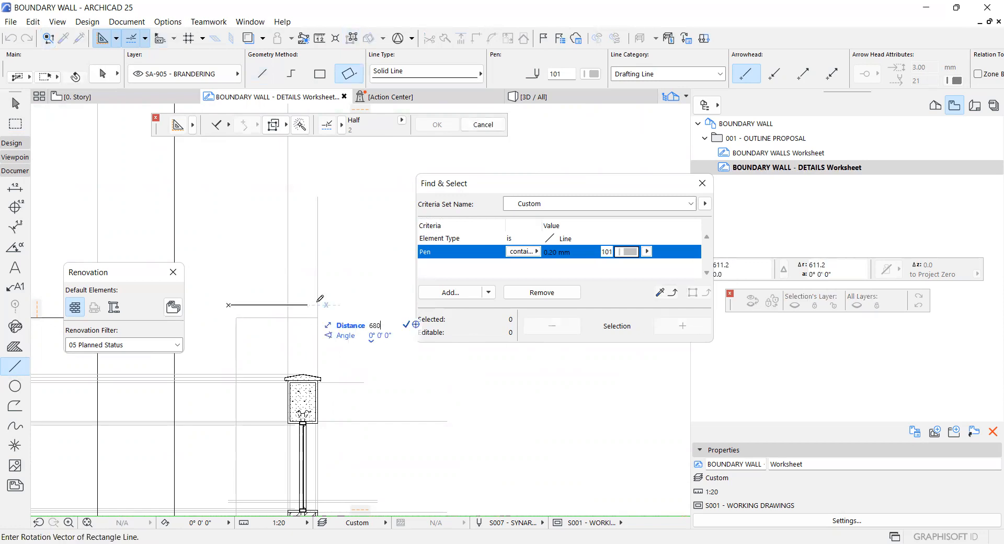
pyautogui.press('Return')
# Move the whole coping rectangle so the midpoint of its underside sits on the midpoint of the column's top line
pyautogui.keyDown('shift'); pyautogui.click(314, 300); pyautogui.keyUp('shift')
pyautogui.hotkey('ctrl', 'd')
pyautogui.scroll(2, 240, 318)
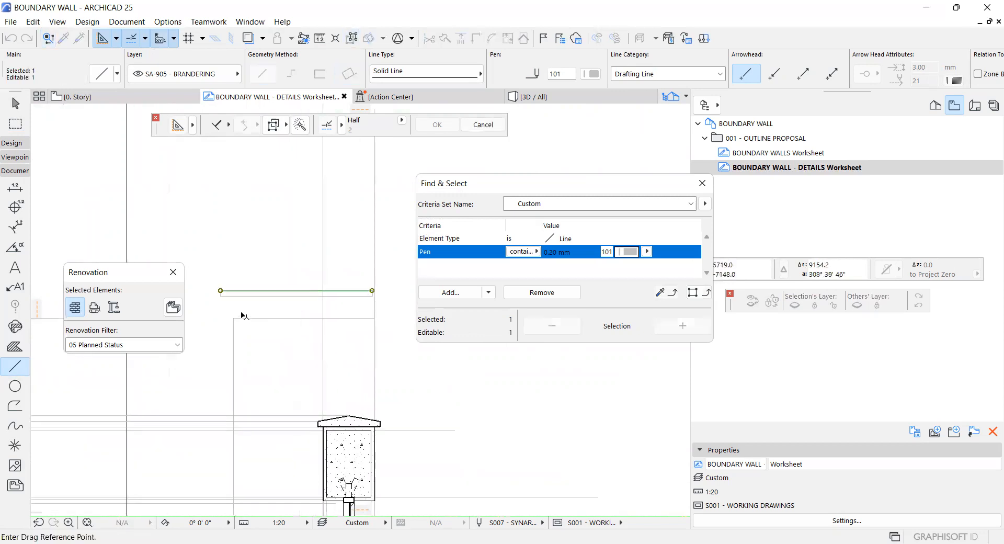
pyautogui.press('Escape')
pyautogui.keyDown('shift'); pyautogui.click(267, 296); pyautogui.keyUp('shift')
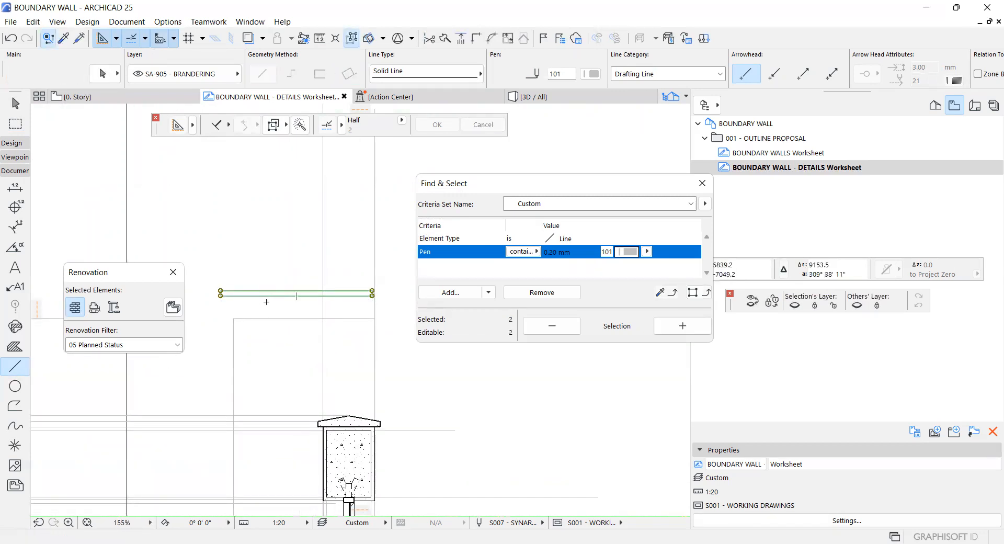
pyautogui.press('Escape')
pyautogui.keyDown('shift'); pyautogui.click(266, 296); pyautogui.keyUp('shift')
pyautogui.hotkey('ctrl', 'a')
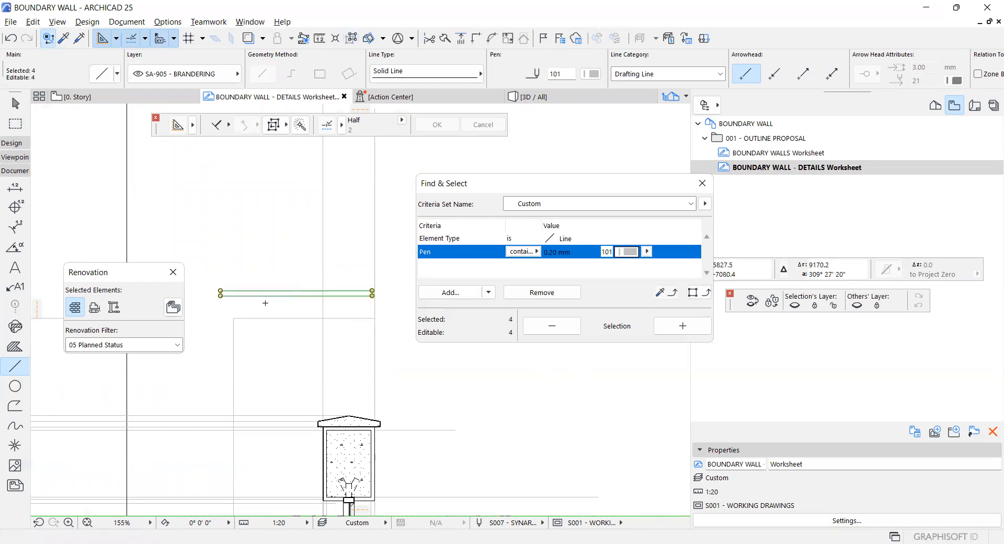
pyautogui.scroll(2, 265, 296)
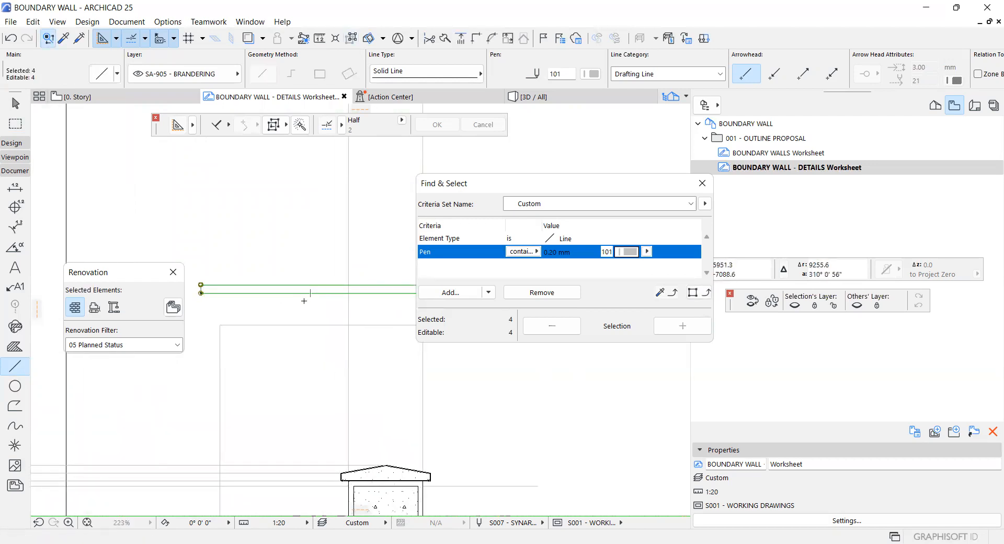
pyautogui.hotkey('ctrl', 'd')
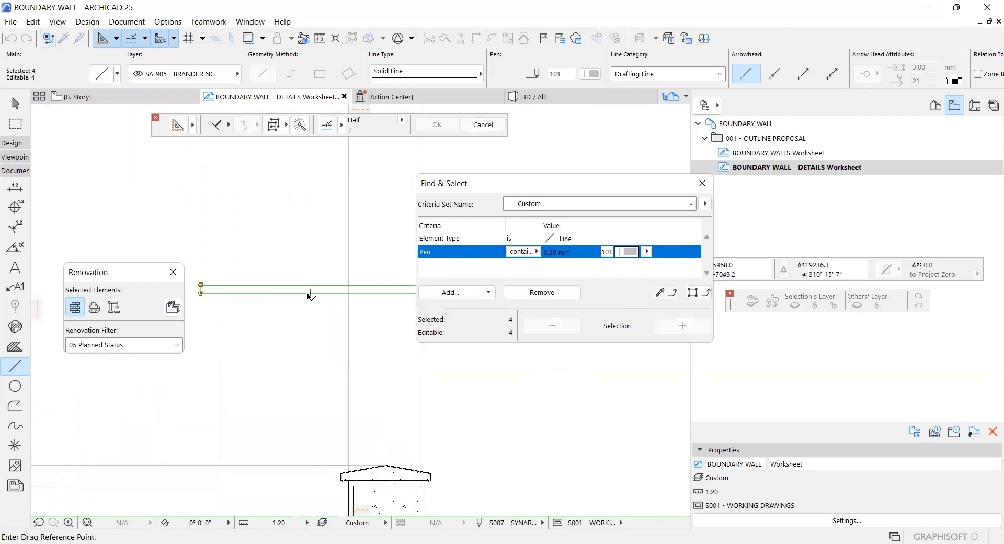
pyautogui.click(320, 325)
pyautogui.hotkey('ctrl', 'shift', 'd')
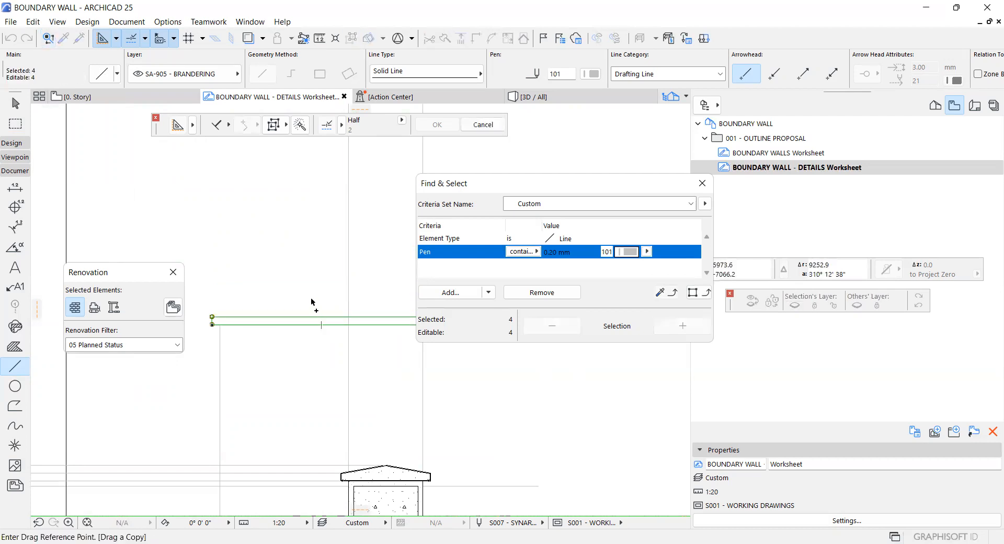
pyautogui.press('Escape')
pyautogui.press('Escape')
# Suspend grouping and raise the midpoint of the coping rectangle's top edge to form a shallow peak
pyautogui.keyDown('shift'); pyautogui.click(316, 318); pyautogui.keyUp('shift')
pyautogui.hotkey('alt', 'g')
pyautogui.press('Escape')
pyautogui.keyDown('shift'); pyautogui.click(314, 317); pyautogui.keyUp('shift')
pyautogui.hotkey('ctrl', 'shift', 'd')
pyautogui.click(314, 317)
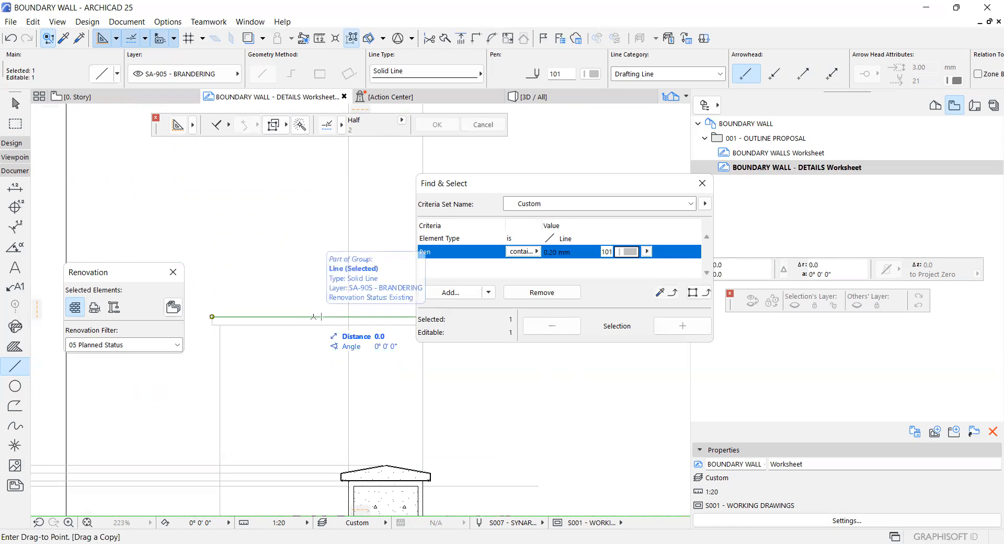
pyautogui.press('Escape')
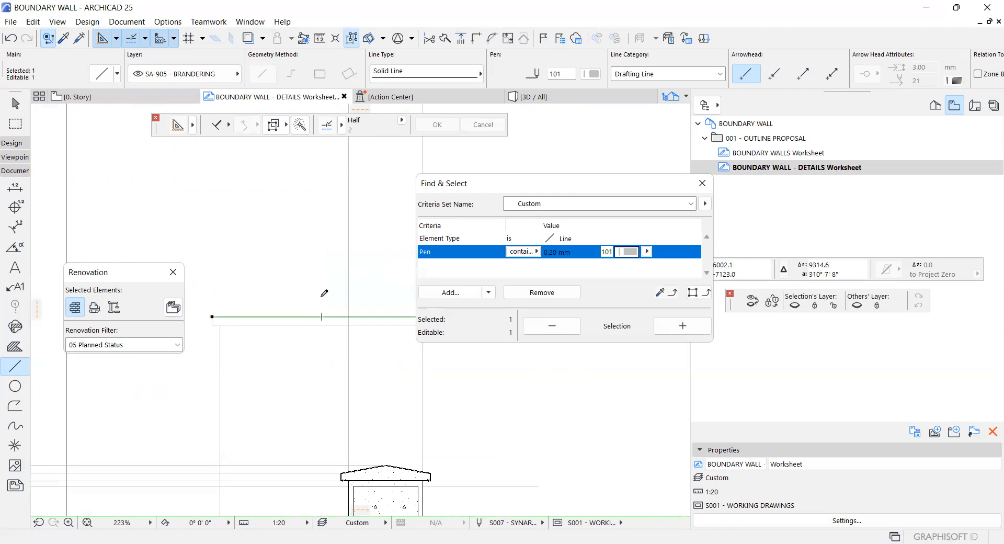
pyautogui.click(321, 317)
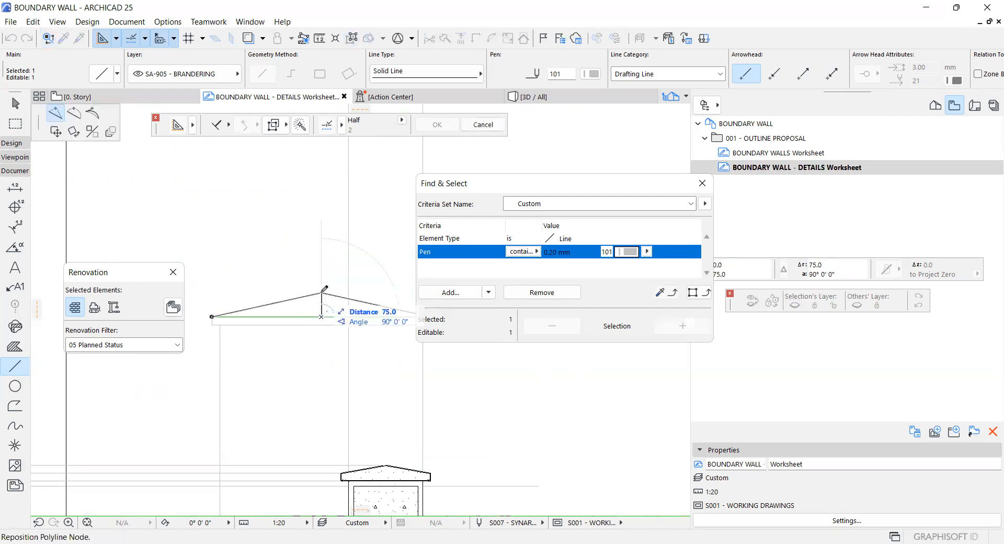
pyautogui.click(321, 310)
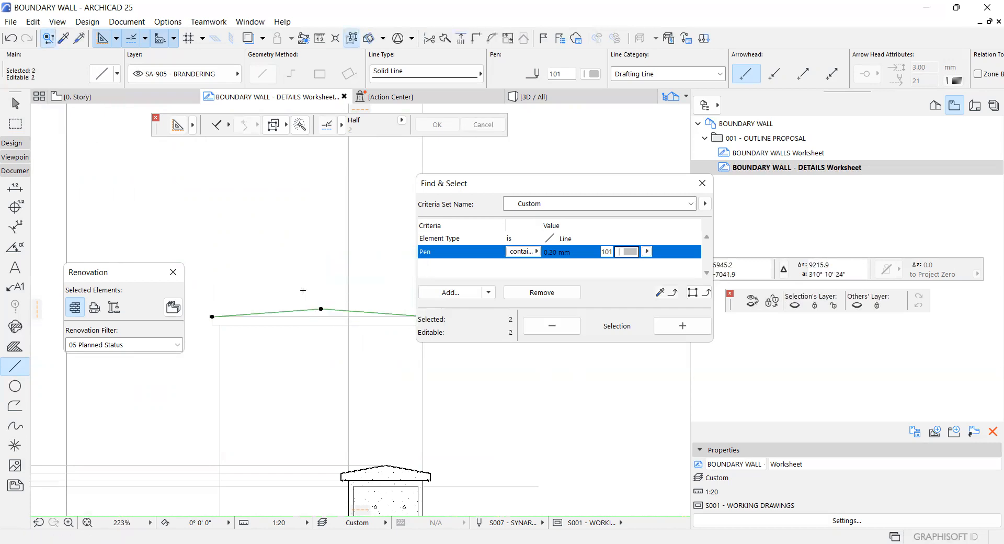
pyautogui.press('Escape')
# Draw the column's outer edge with pen 1 along its projection line, from the wall's base level up to the coping's underside
pyautogui.scroll(-3, 278, 303)
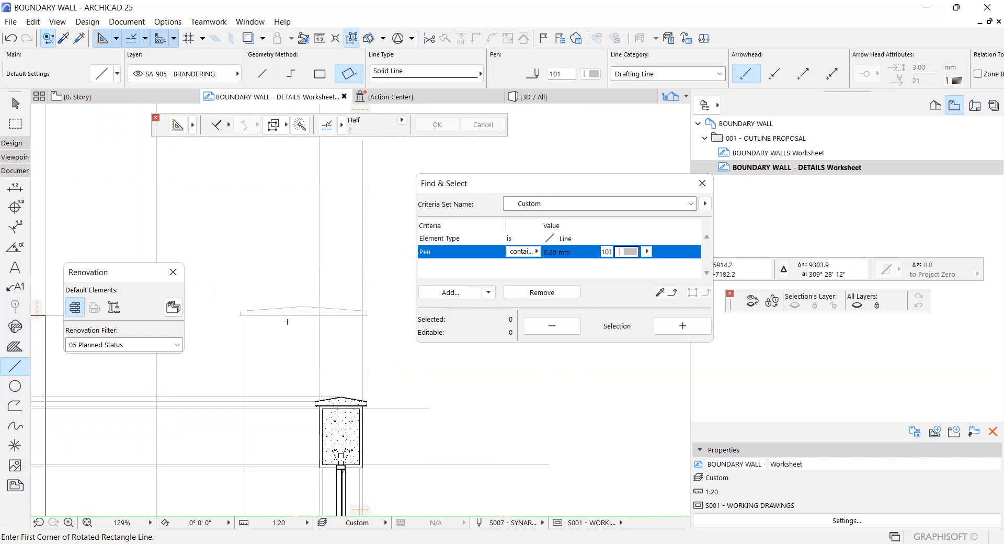
pyautogui.scroll(-5, 286, 314)
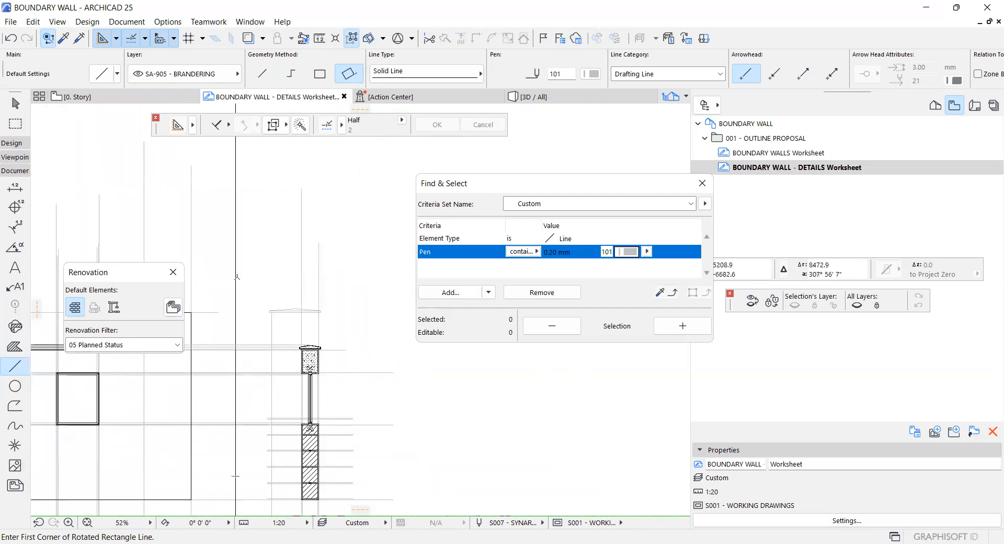
pyautogui.scroll(-4, 240, 278)
pyautogui.scroll(5, 260, 417)
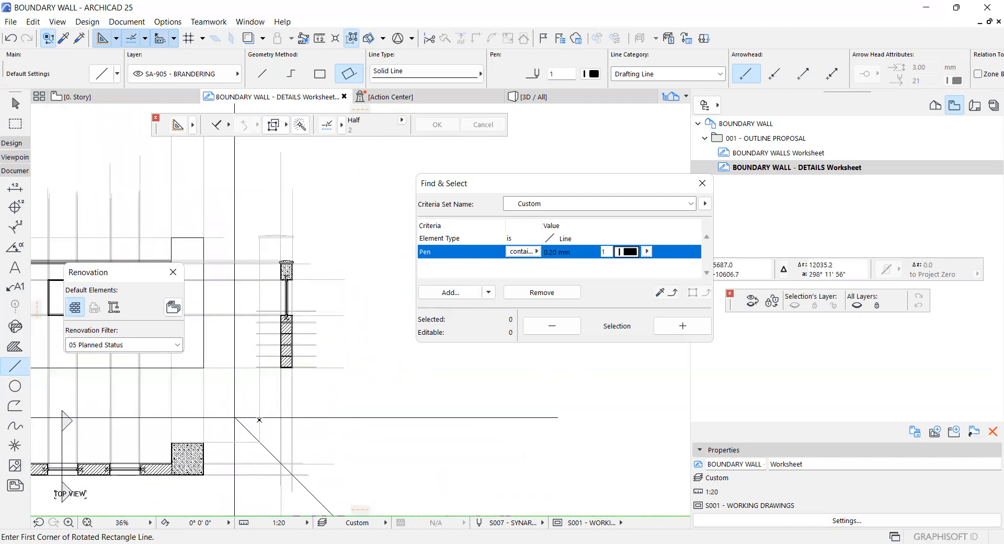
pyautogui.scroll(6, 256, 347)
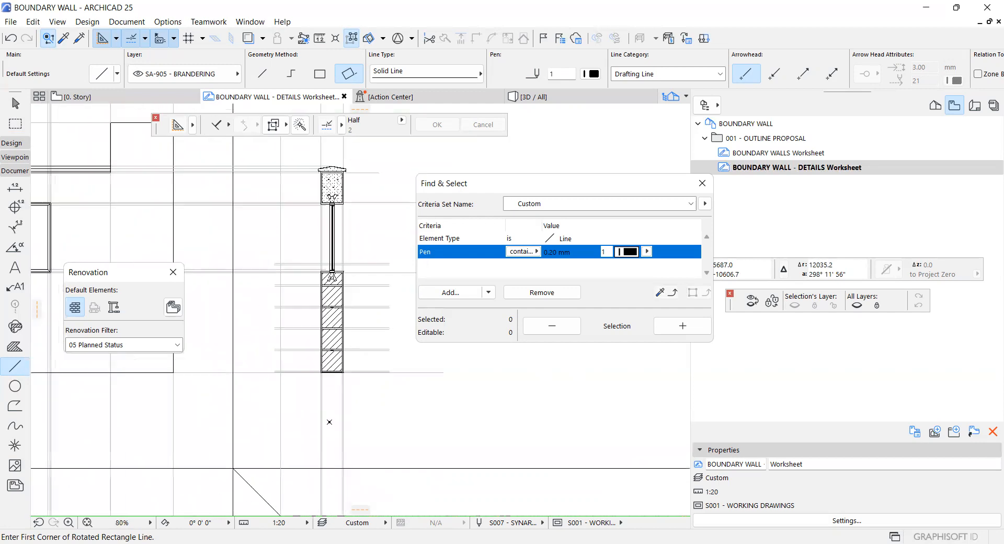
pyautogui.scroll(10, 333, 423)
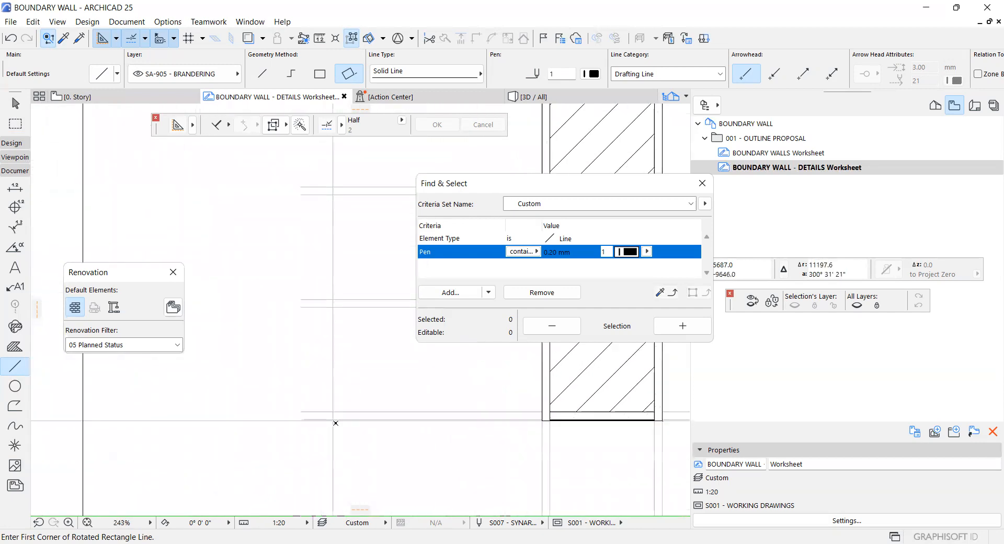
pyautogui.click(329, 417)
pyautogui.scroll(-15, 313, 446)
pyautogui.scroll(9, 318, 301)
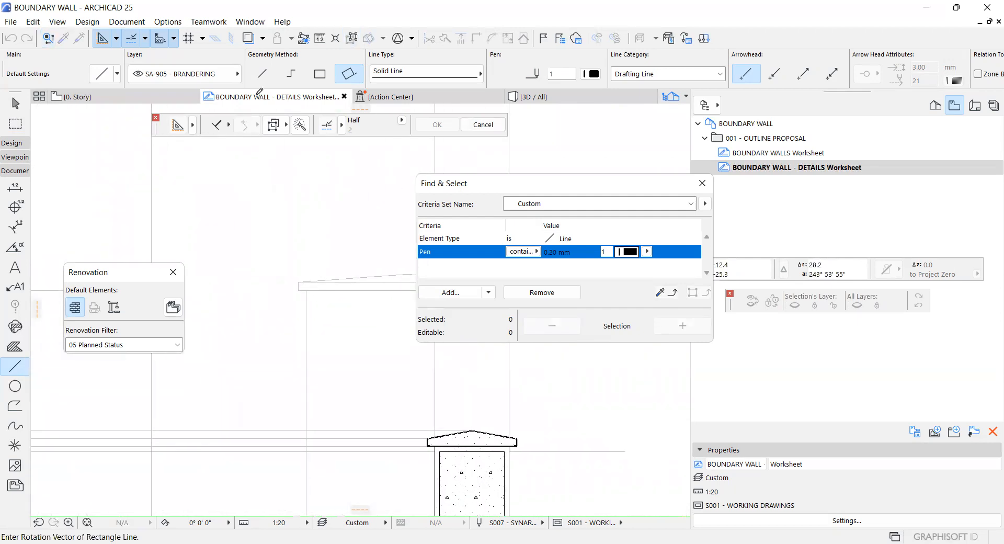
pyautogui.click(262, 74)
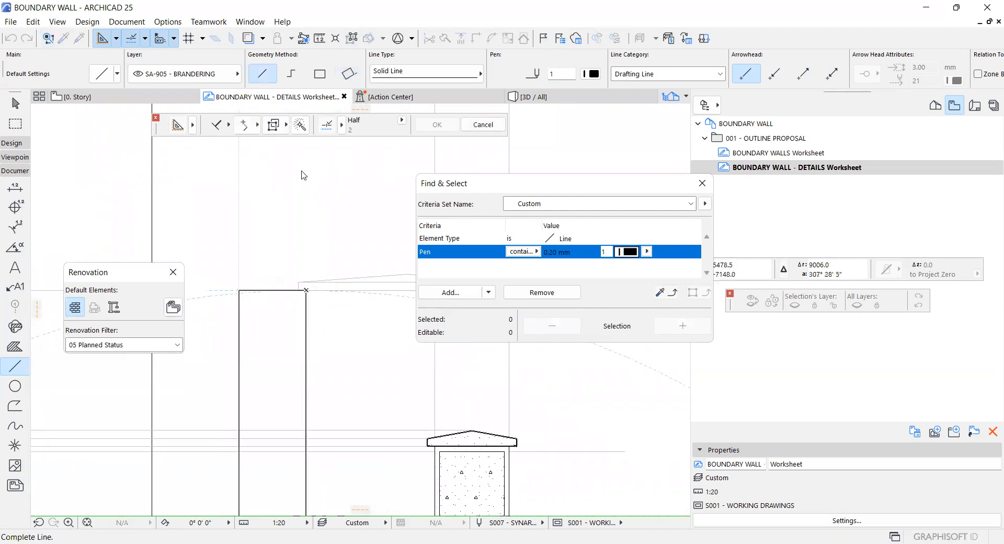
pyautogui.click(306, 291)
# Draw the column's opposite edge in line with the wall face, from the column coping's underside down to the wall coping
pyautogui.scroll(-5, 308, 294)
pyautogui.scroll(5, 341, 313)
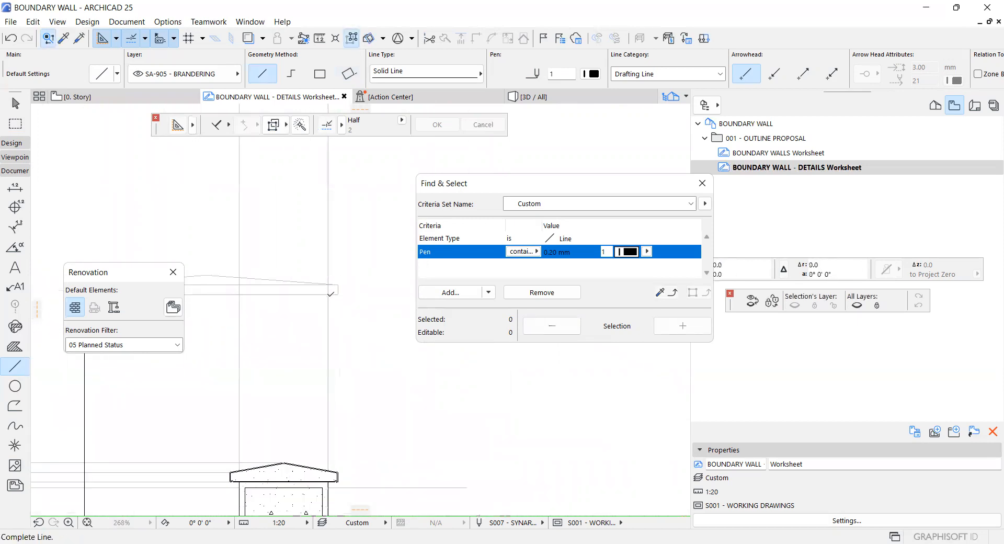
pyautogui.click(333, 309)
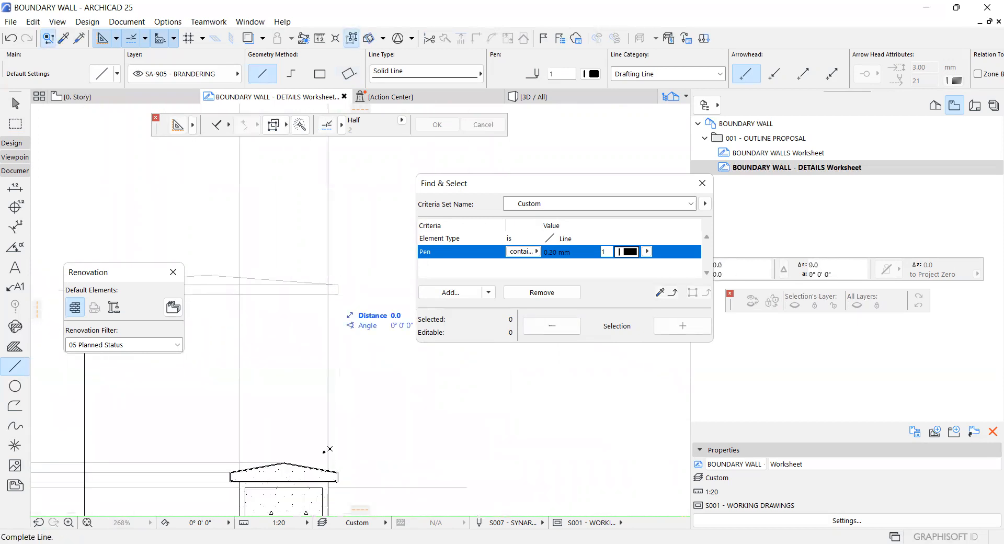
pyautogui.click(328, 481)
pyautogui.scroll(-5, 327, 439)
pyautogui.moveTo(297, 360); pyautogui.dragTo(348, 379, button='middle')
pyautogui.scroll(5, 234, 351)
pyautogui.click(234, 353)
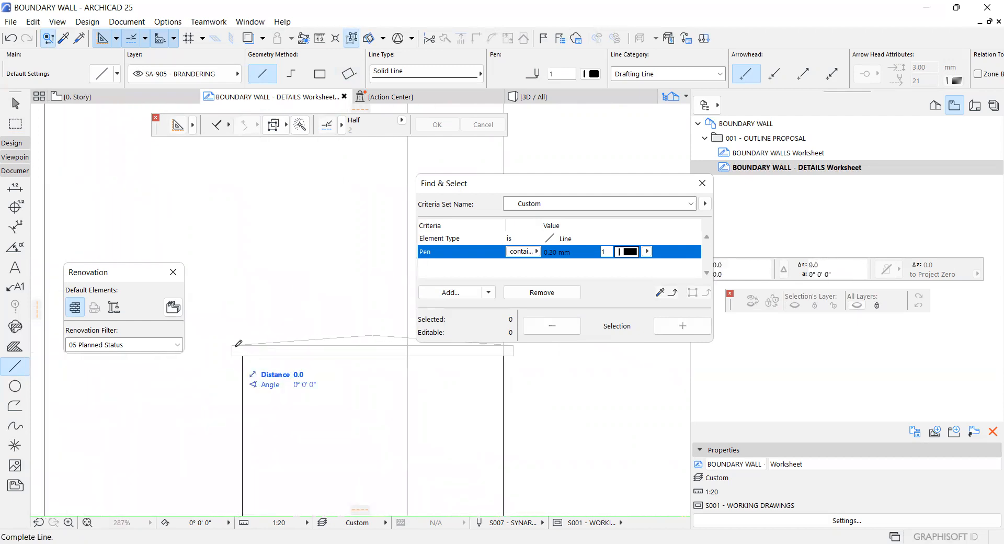
pyautogui.click(233, 356)
pyautogui.scroll(-2, 255, 361)
pyautogui.scroll(2, 255, 361)
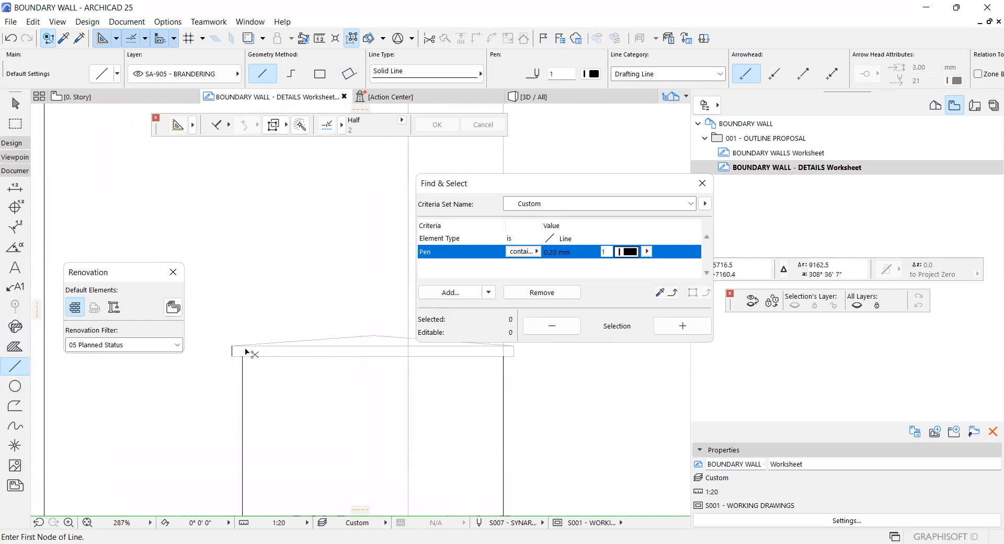
pyautogui.hotkey('ctrl', 'z')
# Trace the base band of the column's coping with a pen 1 rectangle between its opposite corners
pyautogui.click(348, 75)
pyautogui.click(320, 74)
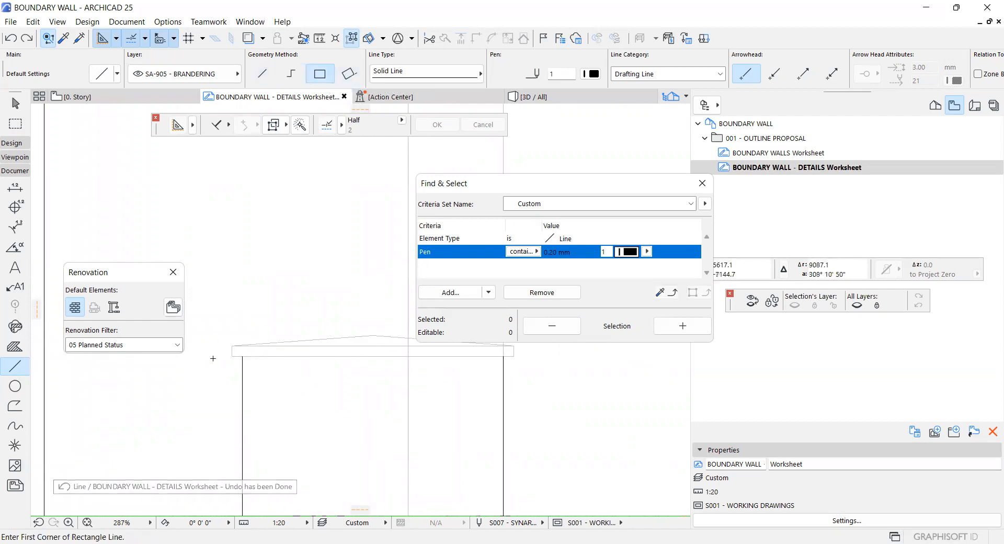
pyautogui.click(234, 355)
pyautogui.scroll(-5, 231, 337)
pyautogui.scroll(5, 347, 342)
pyautogui.click(356, 337)
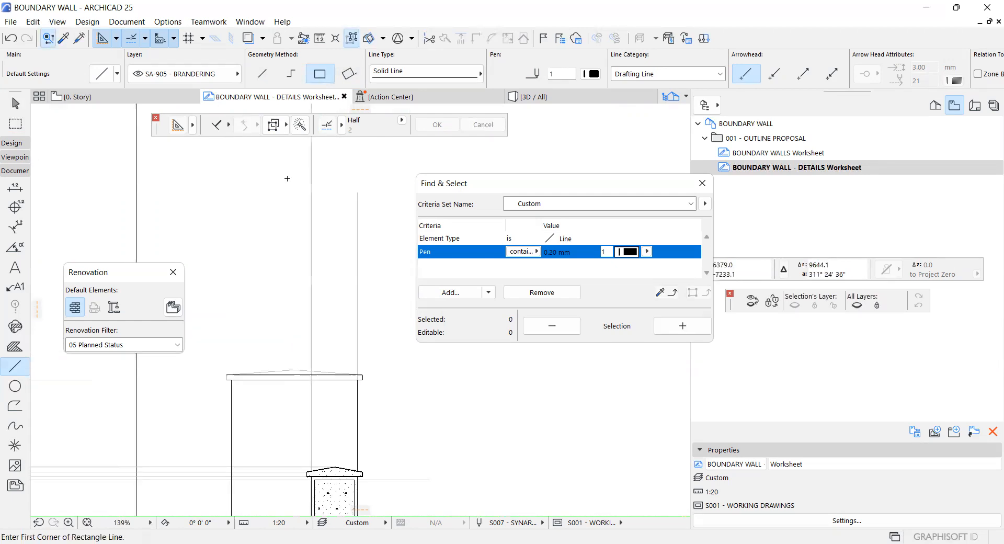
# Trace the coping's shallow peak with a pen 1 polyline from one end over the apex to the other
pyautogui.click(263, 75)
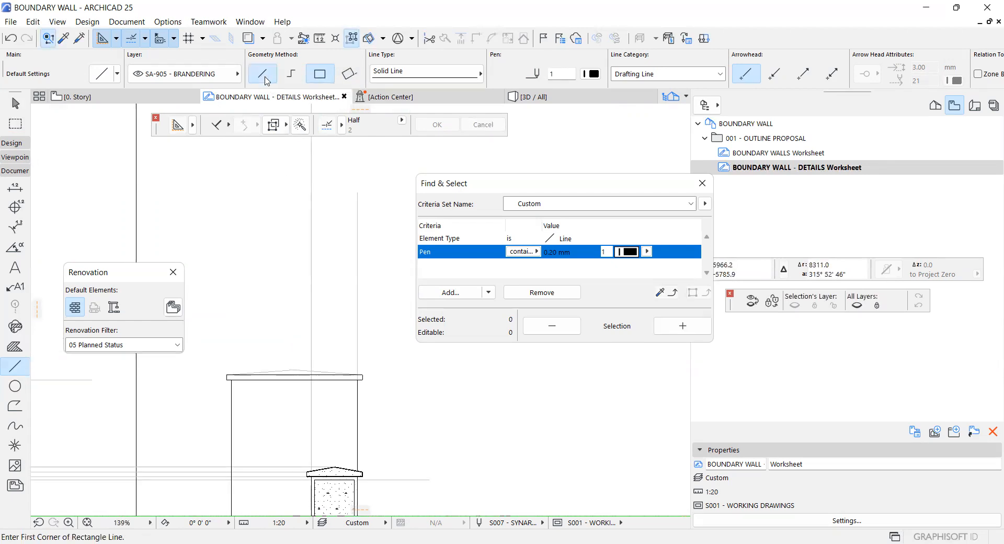
pyautogui.click(291, 74)
pyautogui.scroll(3, 254, 341)
pyautogui.scroll(2, 215, 387)
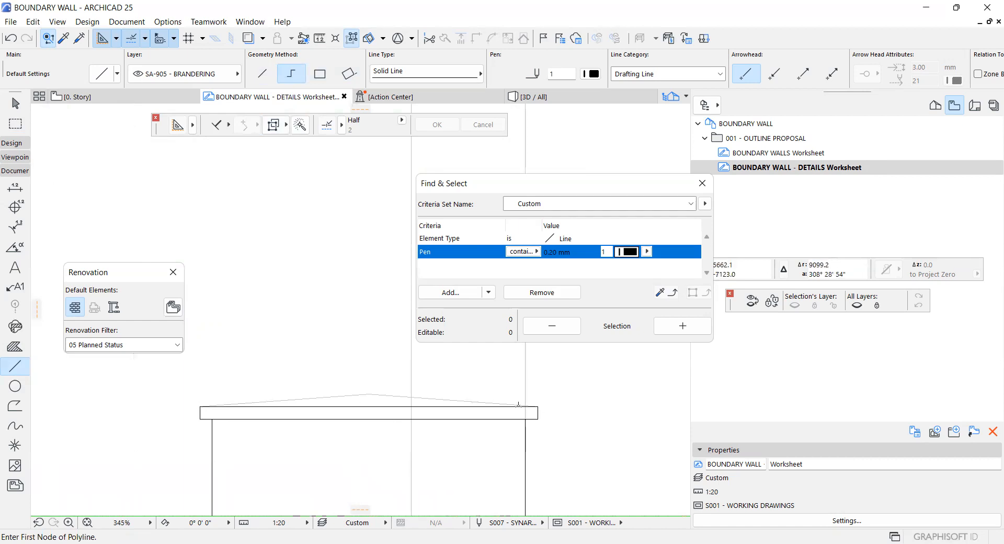
pyautogui.scroll(-15, 339, 318)
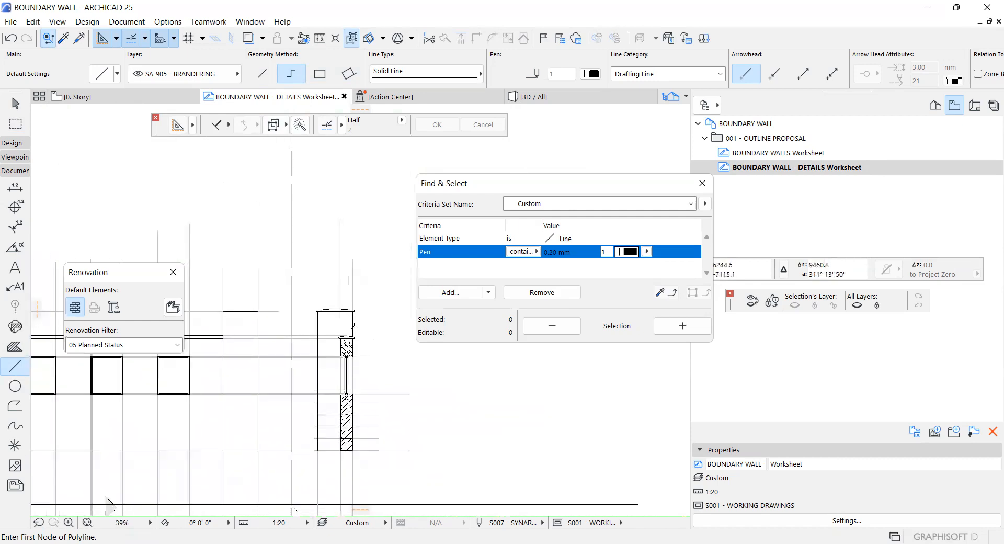
pyautogui.scroll(2, 279, 388)
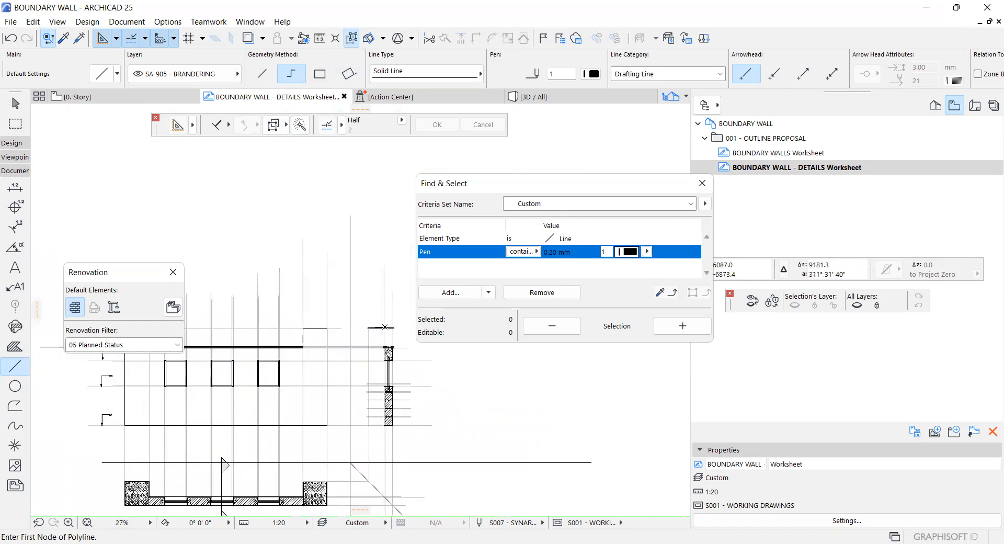
pyautogui.scroll(2, 373, 312)
pyautogui.scroll(4, 373, 312)
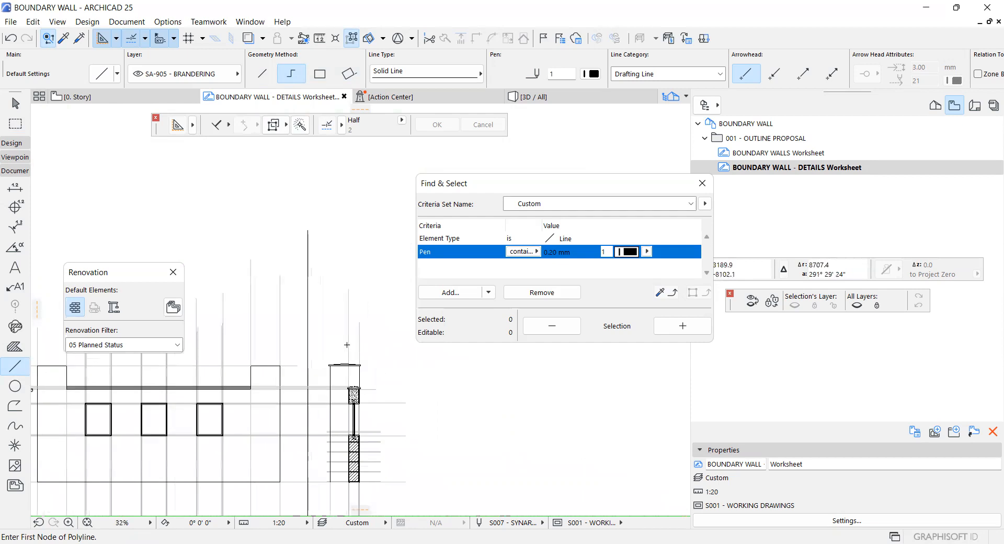
# Turn grouping back on and copy the traced column coping from the section onto the elevation's column nearest the section
pyautogui.keyDown('shift'); pyautogui.click(368, 368); pyautogui.keyUp('shift')
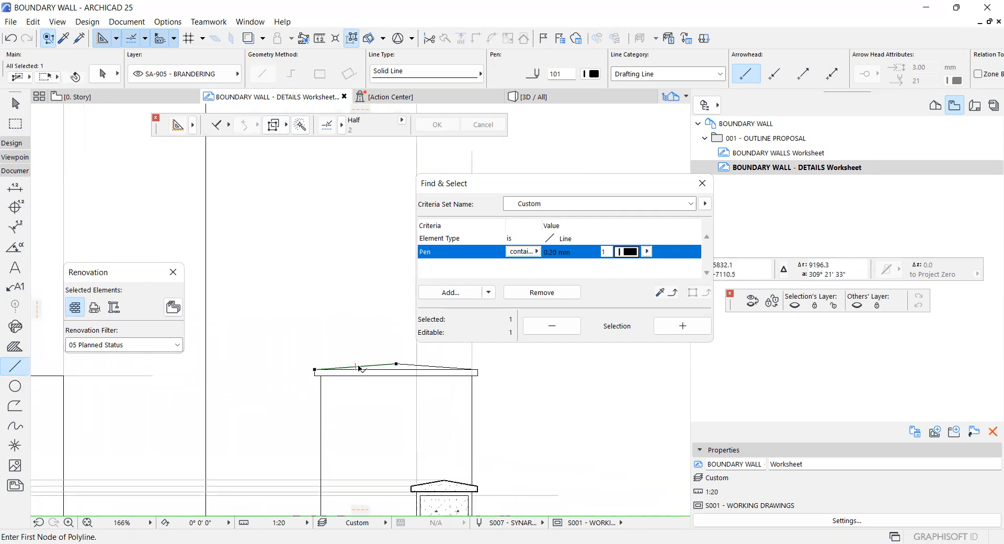
pyautogui.press('Escape')
pyautogui.scroll(2, 372, 365)
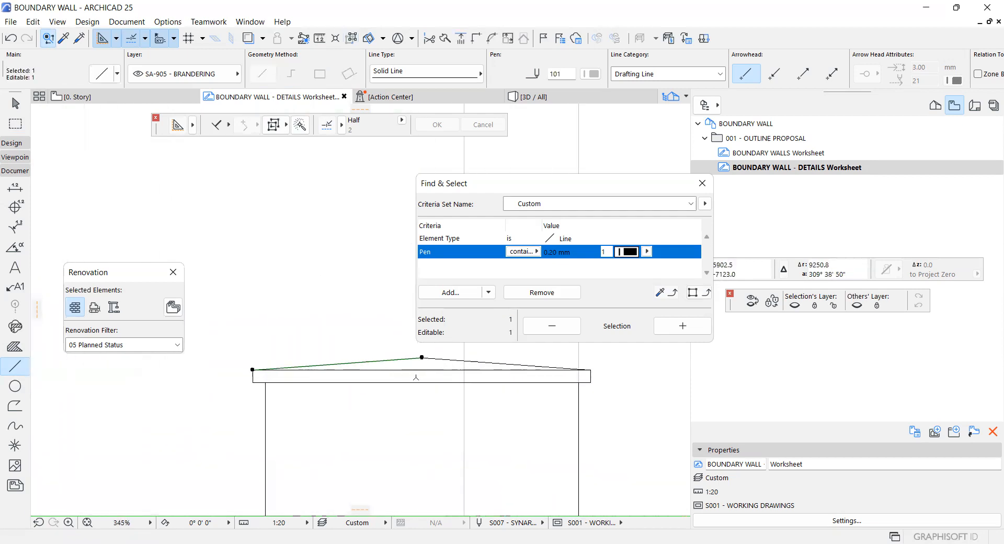
pyautogui.scroll(4, 425, 359)
pyautogui.keyDown('shift'); pyautogui.click(410, 356); pyautogui.keyUp('shift')
pyautogui.scroll(-5, 394, 355)
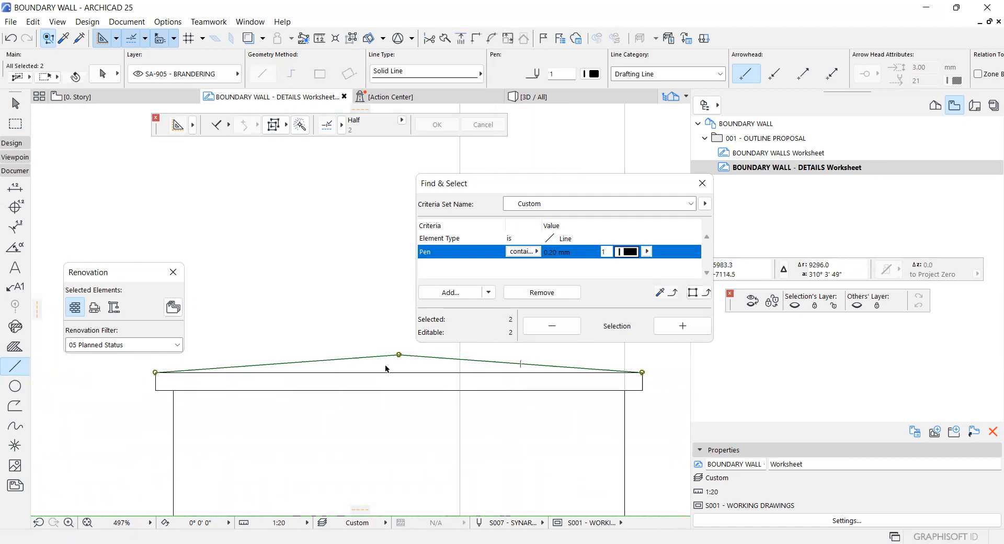
pyautogui.keyDown('shift'); pyautogui.click(389, 374); pyautogui.keyUp('shift')
pyautogui.scroll(-3, 399, 370)
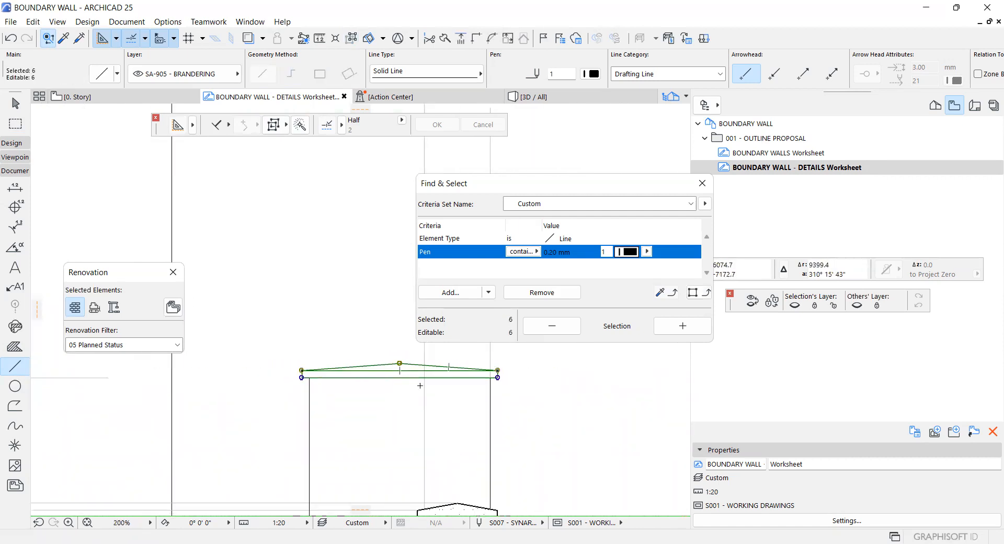
pyautogui.hotkey('ctrl', 'd')
pyautogui.scroll(-1, 481, 394)
pyautogui.click(488, 390)
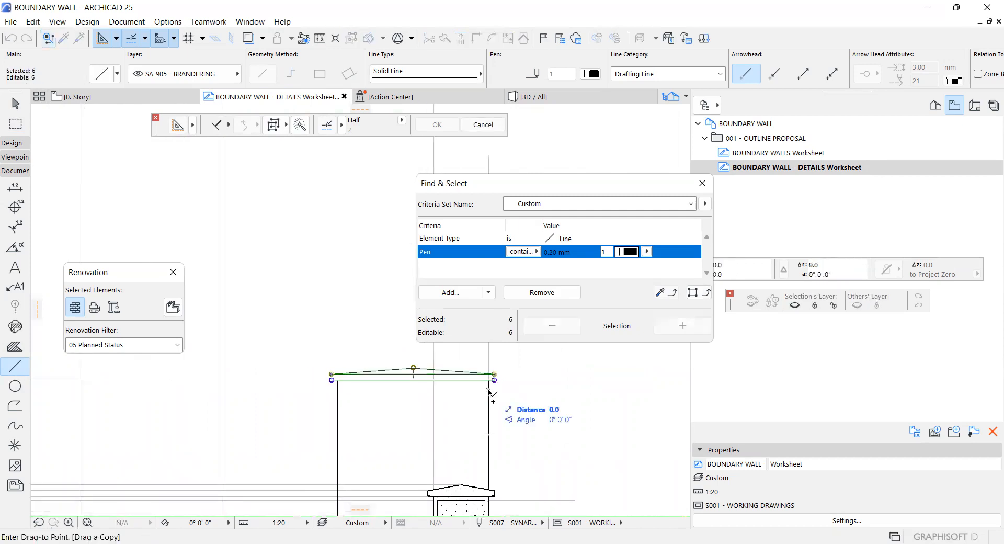
pyautogui.scroll(-3, 487, 389)
pyautogui.scroll(1, 296, 378)
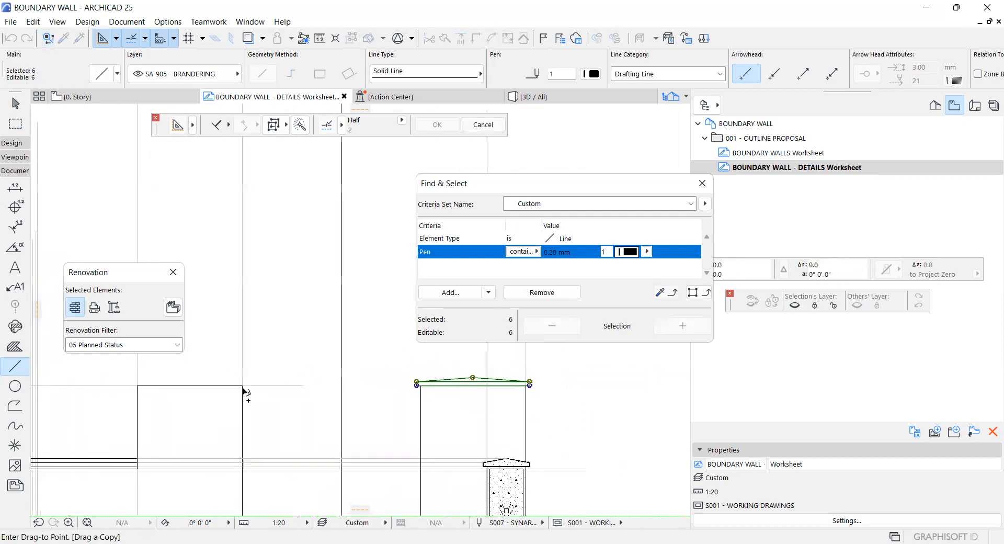
pyautogui.click(243, 388)
# Copy the coping across onto the column at the far end of the elevation and clear the selection
pyautogui.scroll(-2, 243, 388)
pyautogui.moveTo(195, 389); pyautogui.dragTo(301, 390, button='middle')
pyautogui.scroll(1, 300, 390)
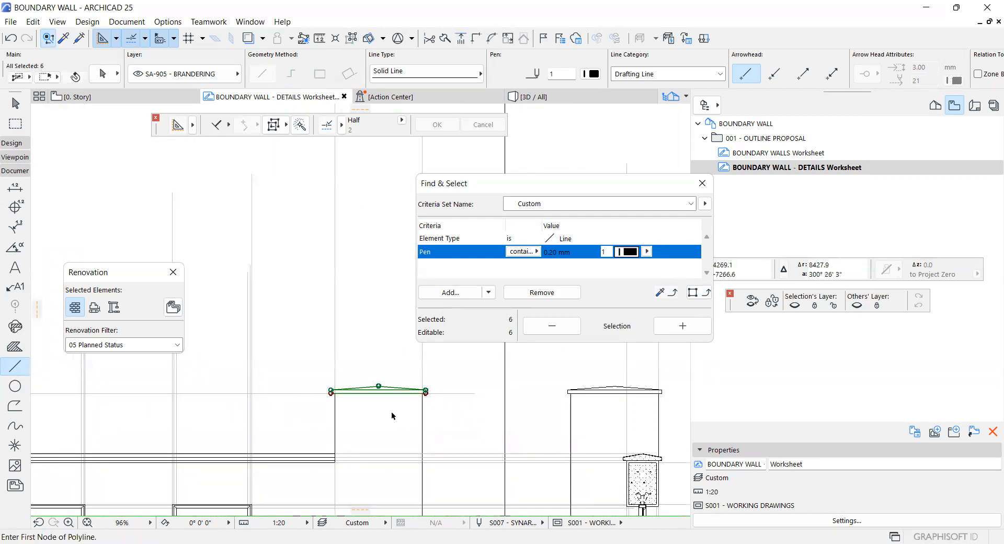
pyautogui.hotkey('ctrl', 'shift', 'd')
pyautogui.click(423, 415)
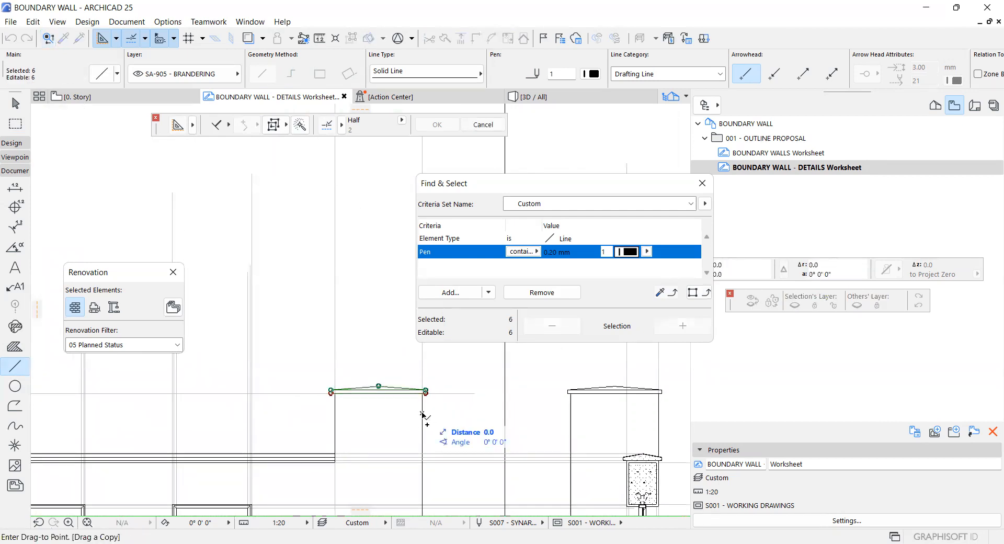
pyautogui.scroll(-3, 423, 413)
pyautogui.moveTo(152, 402); pyautogui.dragTo(230, 405, button='middle')
pyautogui.scroll(2, 233, 408)
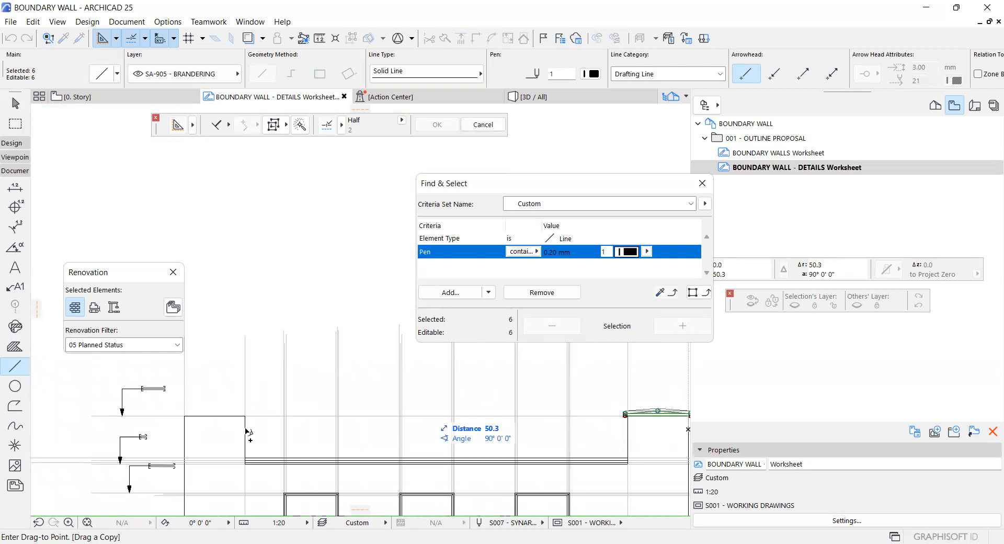
pyautogui.click(245, 429)
pyautogui.press('Escape')
pyautogui.scroll(-3, 432, 386)
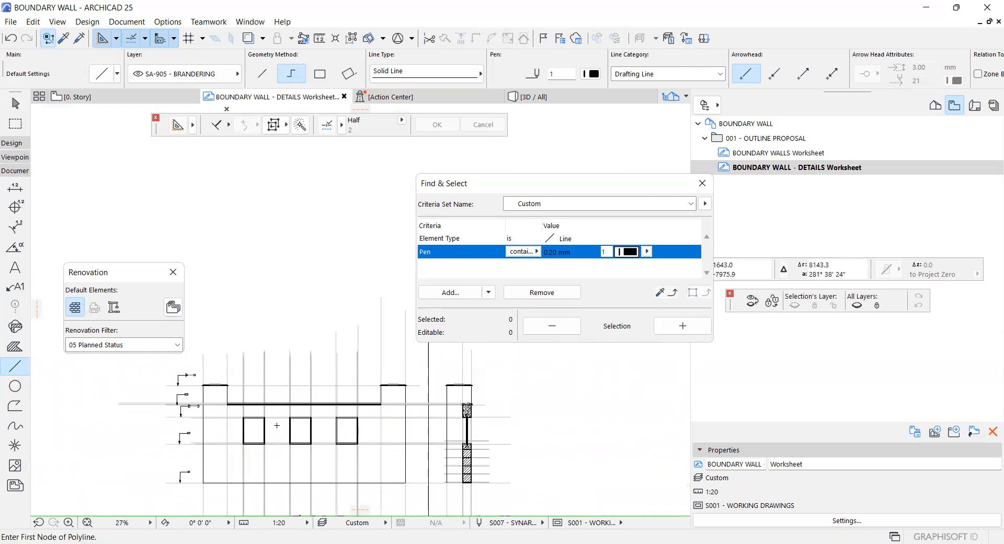
pyautogui.scroll(2, 293, 414)
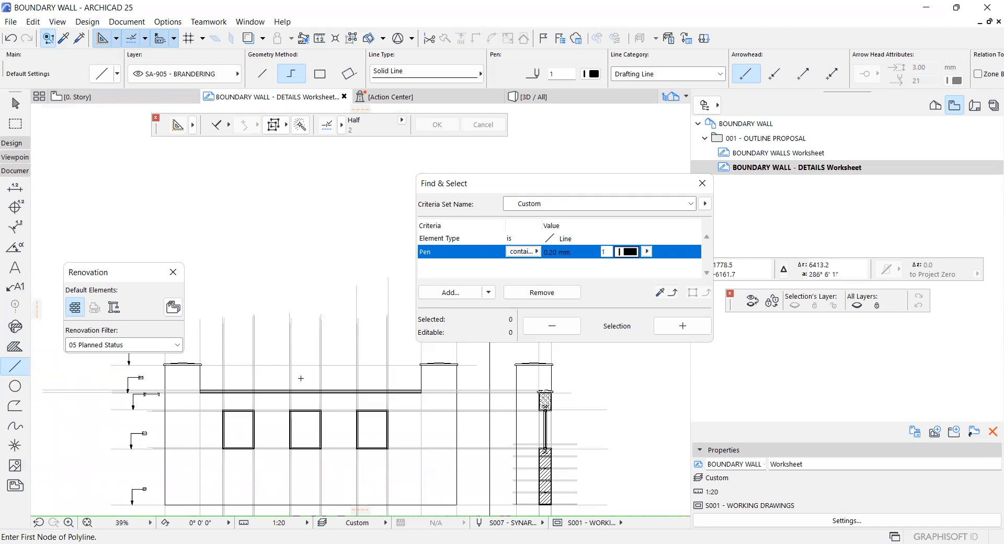
pyautogui.scroll(-3, 301, 377)
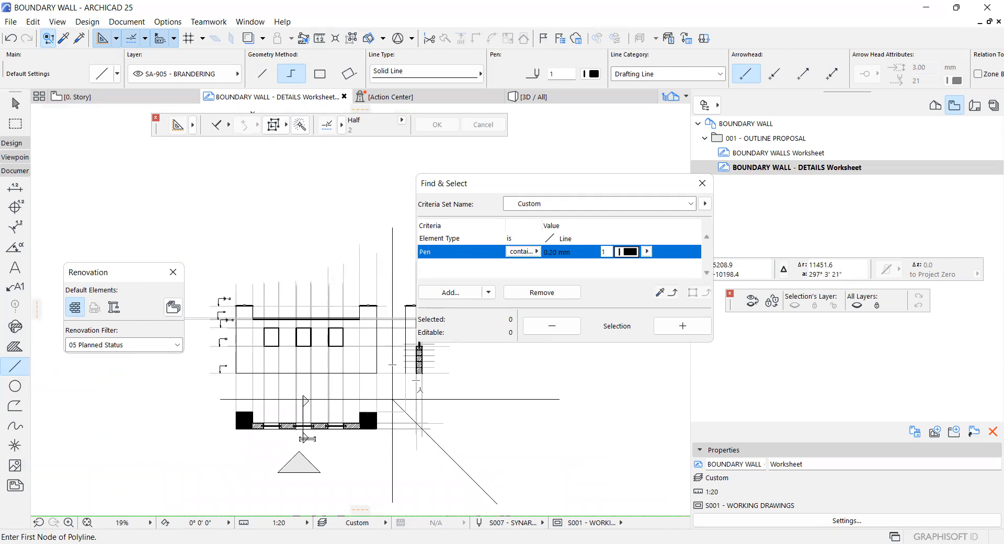
pyautogui.scroll(3, 423, 385)
pyautogui.scroll(-4, 403, 382)
pyautogui.scroll(3, 406, 382)
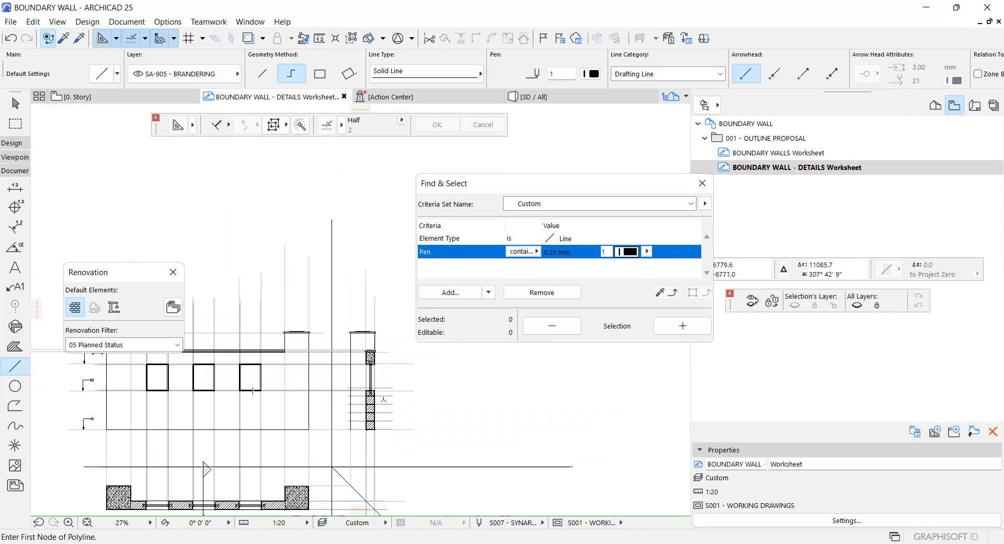
# Suspend grouping and copy the reinforced concrete fill below the wall coping 2000 mm straight down, to the underside of the section's blockwork
pyautogui.scroll(3, 373, 374)
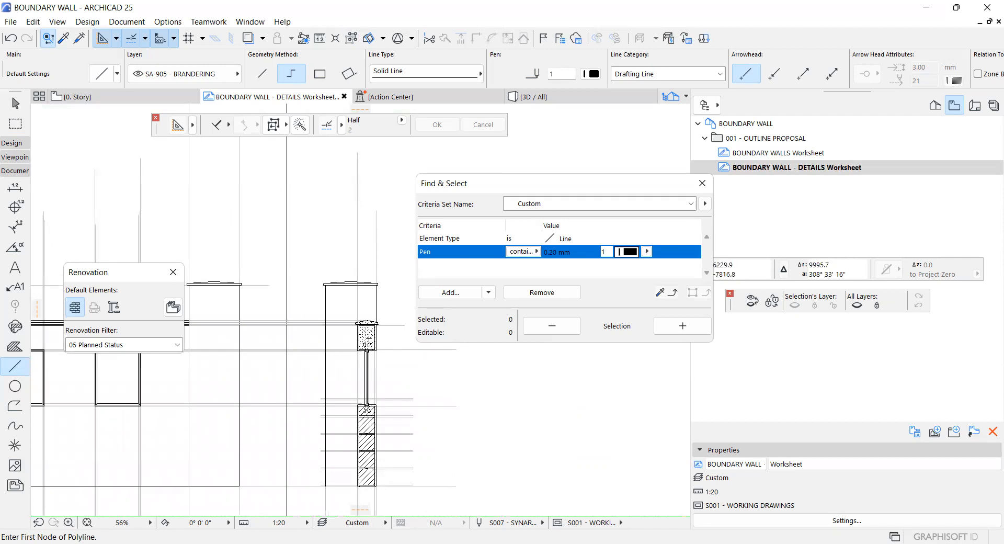
pyautogui.keyDown('shift'); pyautogui.click(368, 338); pyautogui.keyUp('shift')
pyautogui.hotkey('alt', 'g')
pyautogui.press('Escape')
pyautogui.keyDown('shift'); pyautogui.click(369, 338); pyautogui.keyUp('shift')
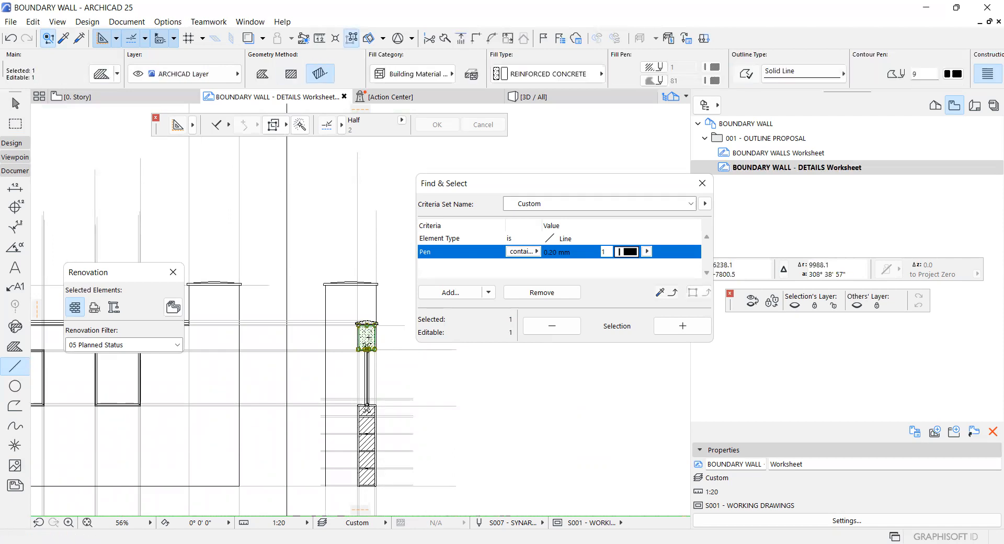
pyautogui.hotkey('ctrl', 'shift', 'd')
pyautogui.click(367, 409)
pyautogui.scroll(-2, 371, 411)
pyautogui.scroll(8, 375, 412)
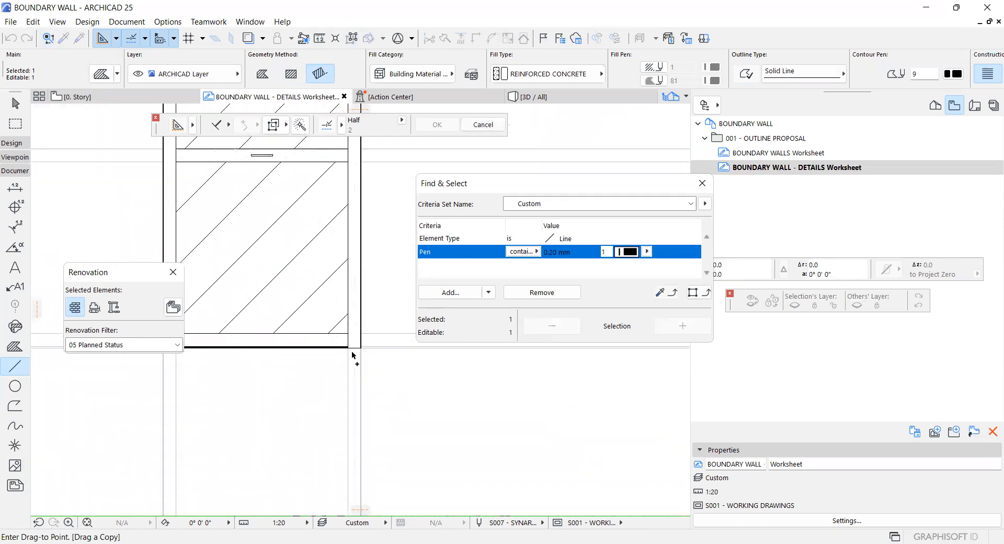
pyautogui.scroll(3, 349, 351)
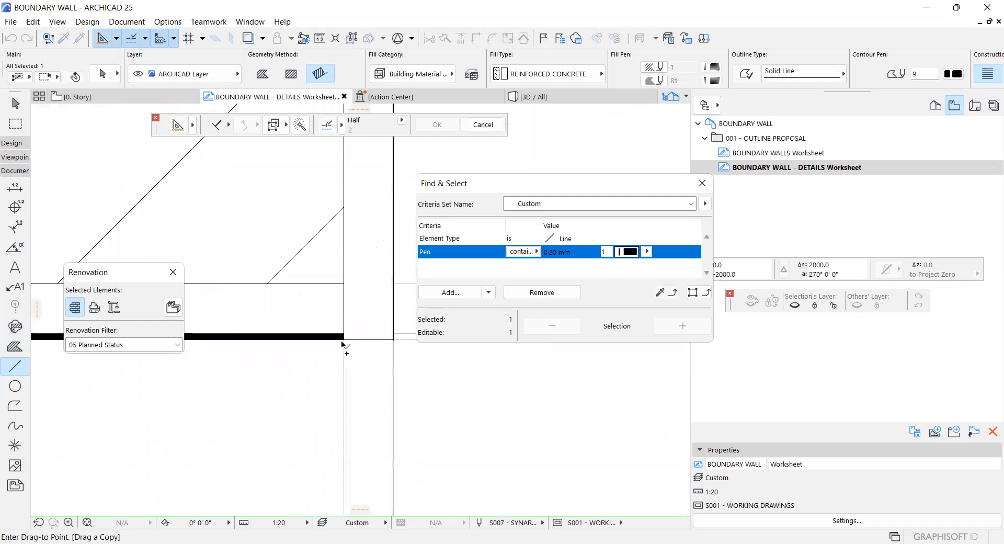
pyautogui.click(346, 366)
pyautogui.scroll(-3, 351, 411)
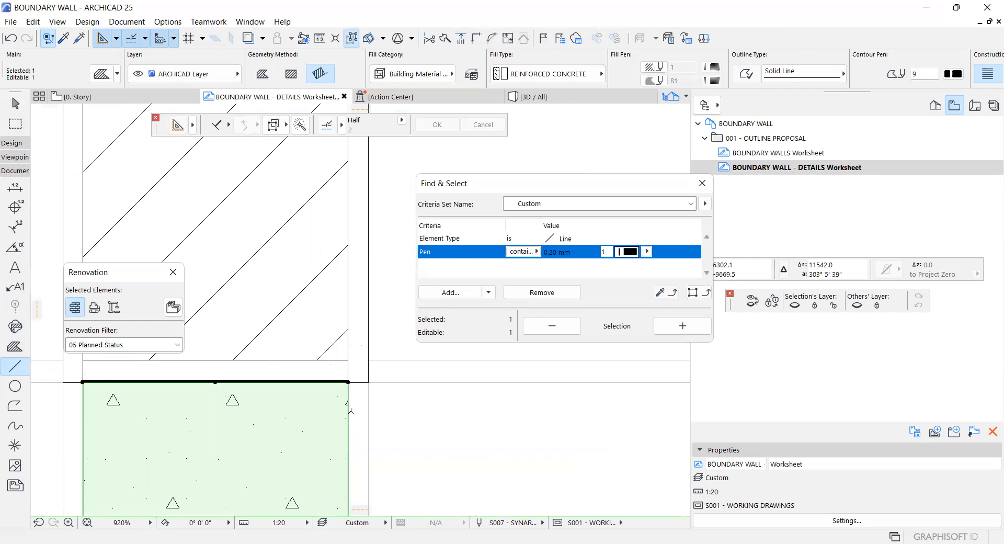
pyautogui.scroll(-10, 339, 411)
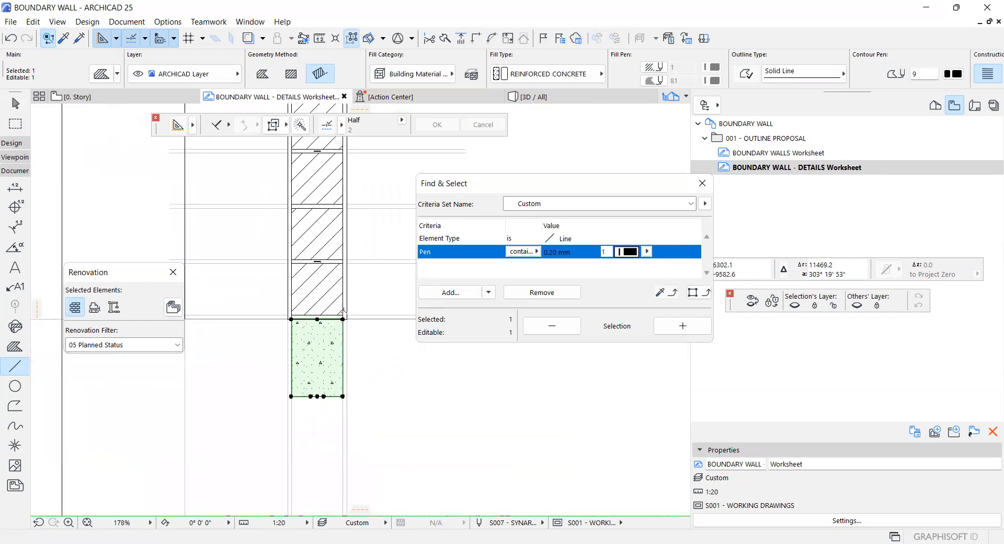
pyautogui.scroll(-3, 297, 447)
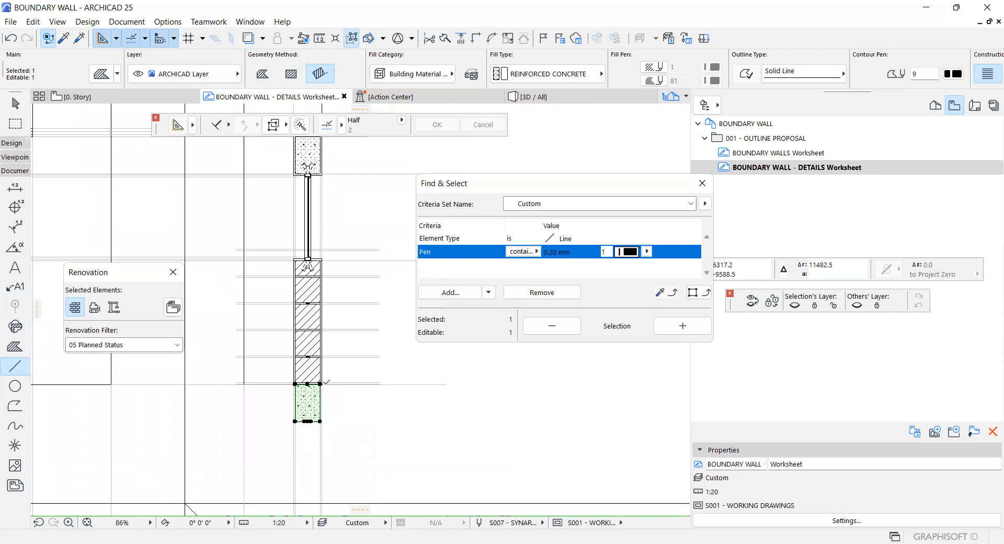
pyautogui.scroll(-3, 309, 413)
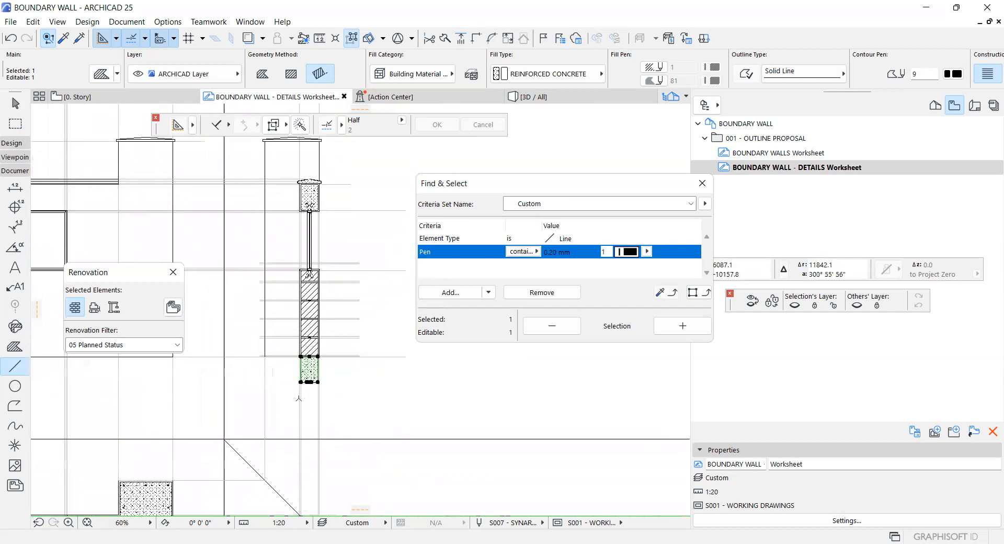
pyautogui.scroll(6, 313, 283)
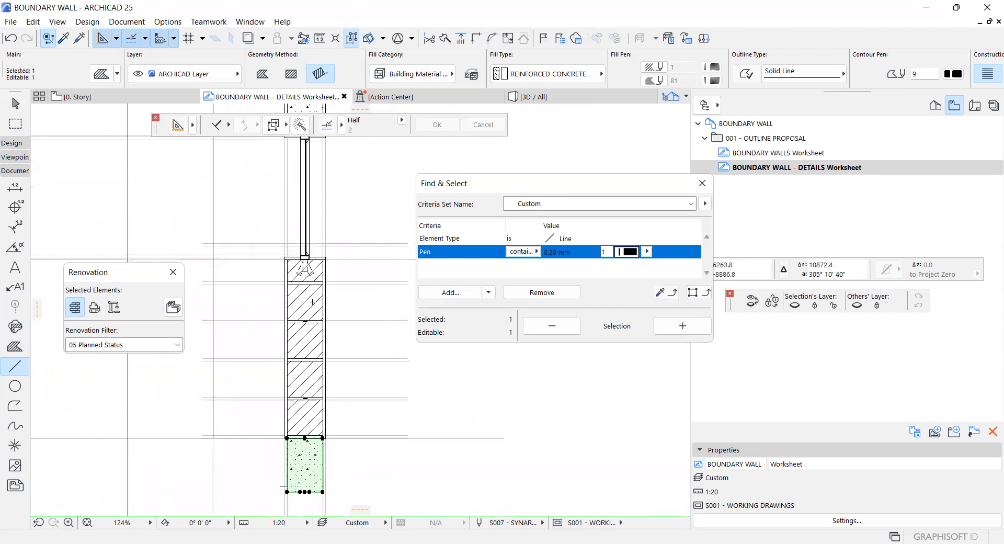
# Copy two ADUOL - BROWN blocks with the mortar joints above, between and below them from the section's blockwork to the underside of the below-ground concrete fill
pyautogui.press('Escape')
pyautogui.scroll(12, 305, 267)
pyautogui.keyDown('shift'); pyautogui.click(325, 276); pyautogui.keyUp('shift')
pyautogui.keyDown('shift'); pyautogui.click(313, 332); pyautogui.keyUp('shift')
pyautogui.scroll(5, 315, 375)
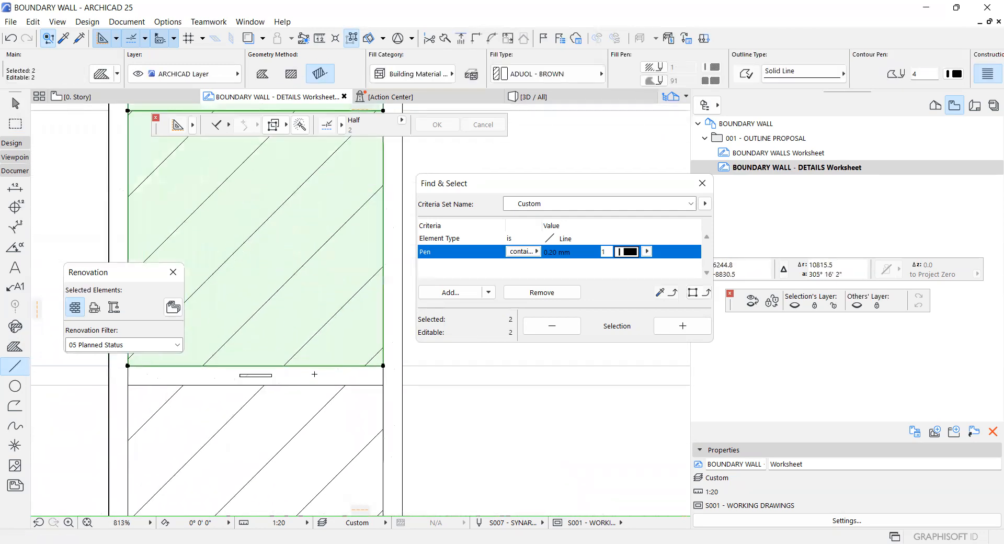
pyautogui.keyDown('shift'); pyautogui.click(309, 381); pyautogui.keyUp('shift')
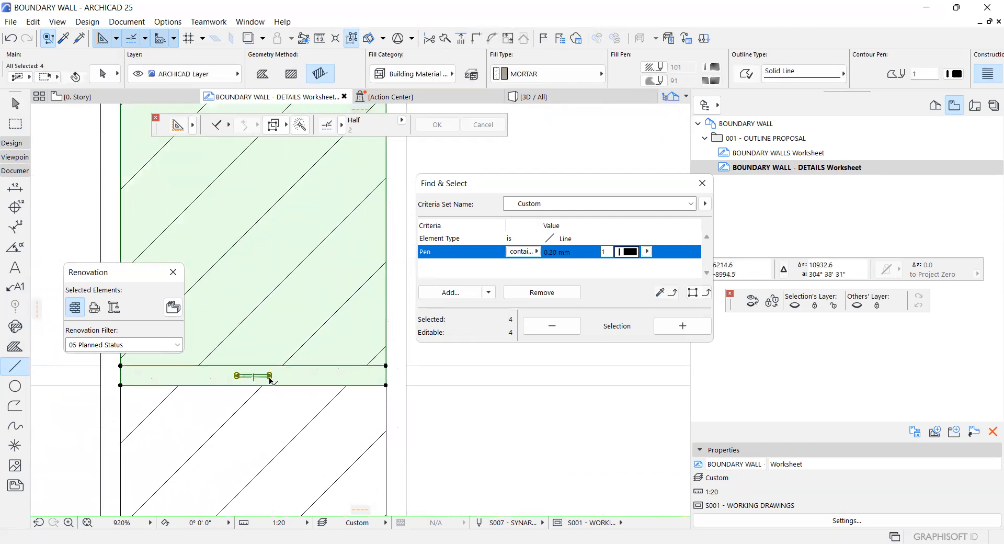
pyautogui.keyDown('shift'); pyautogui.click(280, 415); pyautogui.keyUp('shift')
pyautogui.scroll(-8, 293, 347)
pyautogui.scroll(6, 292, 346)
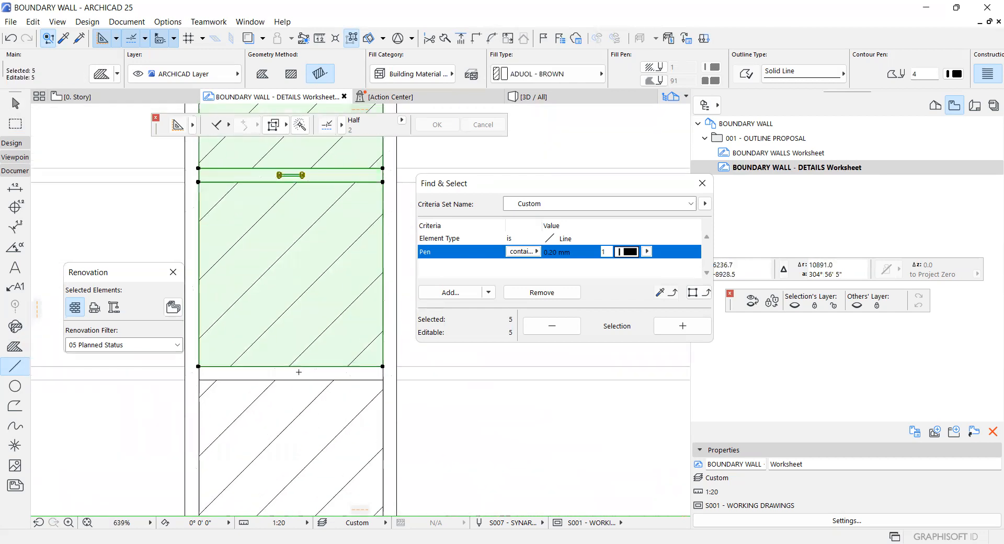
pyautogui.keyDown('shift'); pyautogui.click(304, 373); pyautogui.keyUp('shift')
pyautogui.scroll(-5, 304, 369)
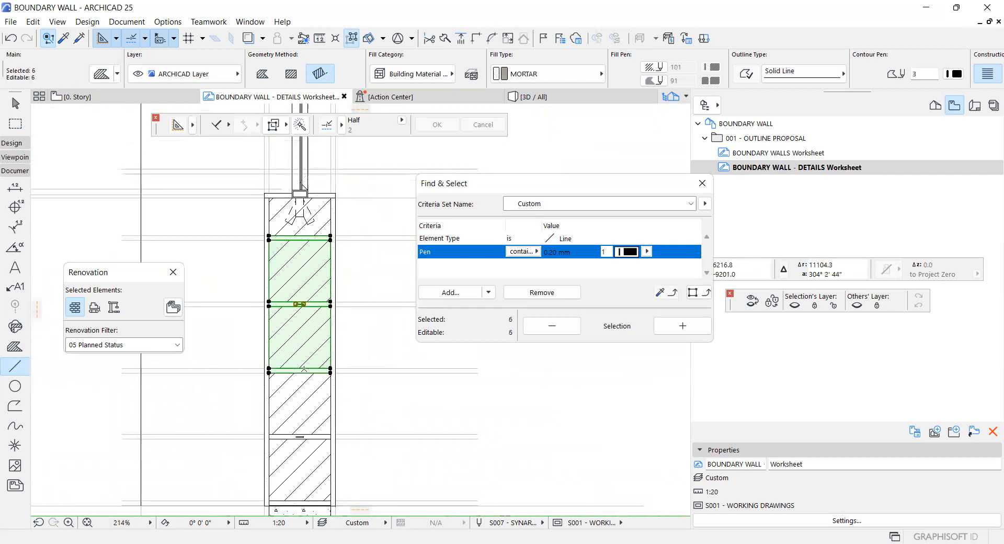
pyautogui.hotkey('ctrl', 'd')
pyautogui.click(332, 238)
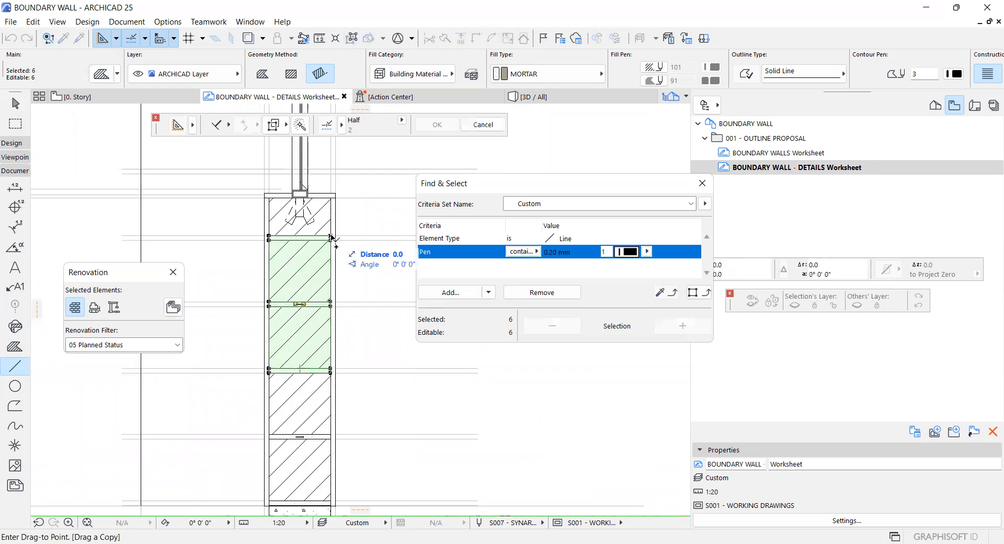
pyautogui.scroll(-4, 327, 285)
pyautogui.scroll(3, 330, 326)
pyautogui.scroll(1, 343, 353)
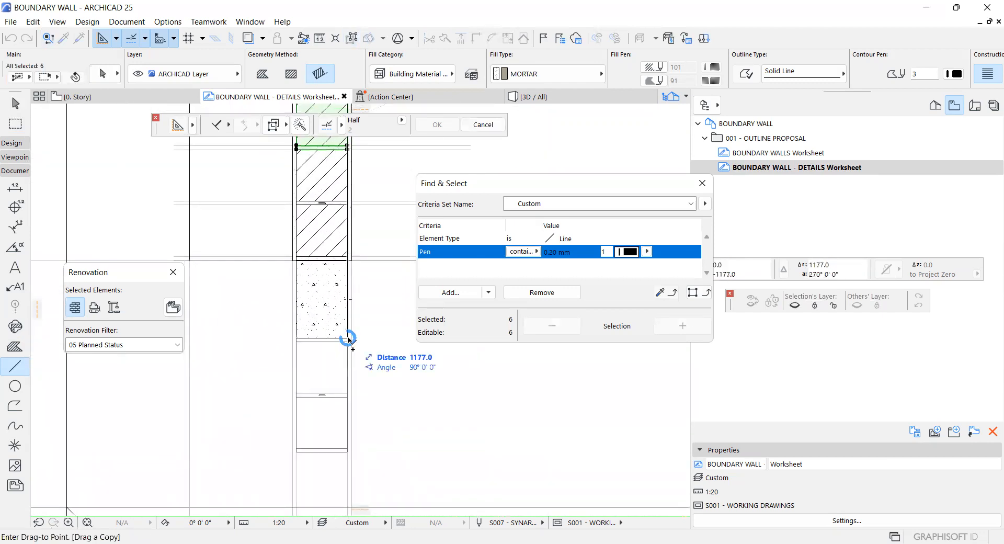
pyautogui.click(348, 339)
pyautogui.scroll(3, 348, 341)
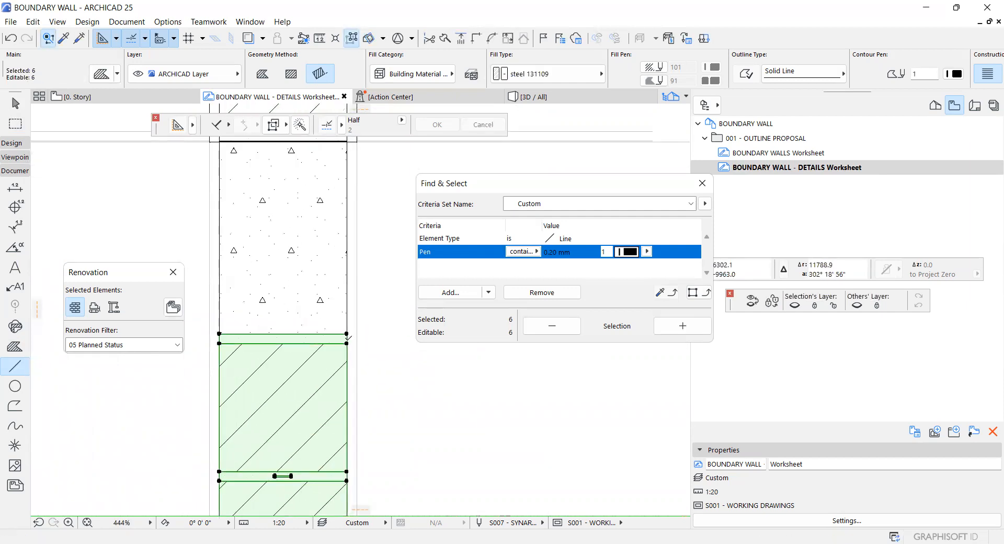
# Move the copied blocks up by one joint against the concrete fill and delete the mortar joint that overlaps it
pyautogui.hotkey('ctrl', 'd')
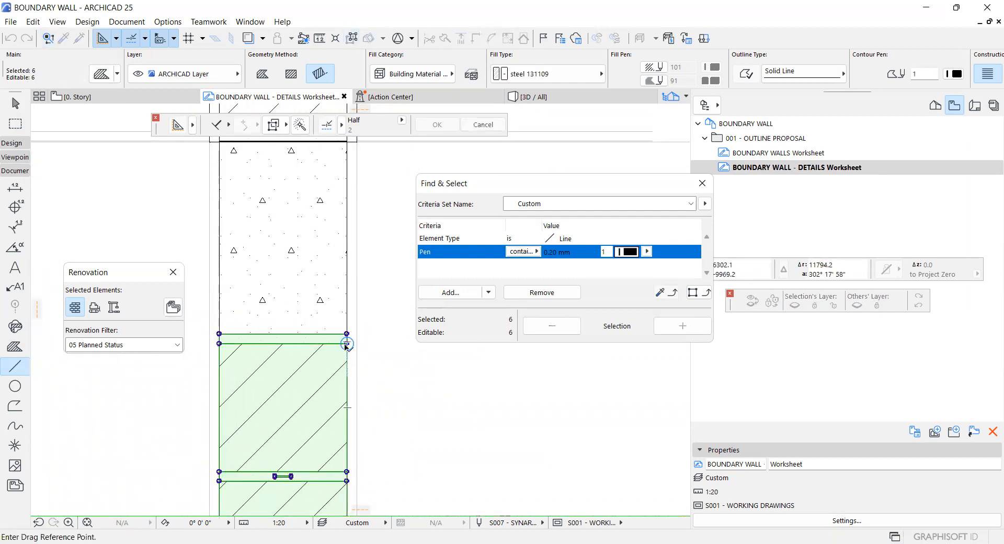
pyautogui.click(348, 344)
pyautogui.scroll(2, 346, 326)
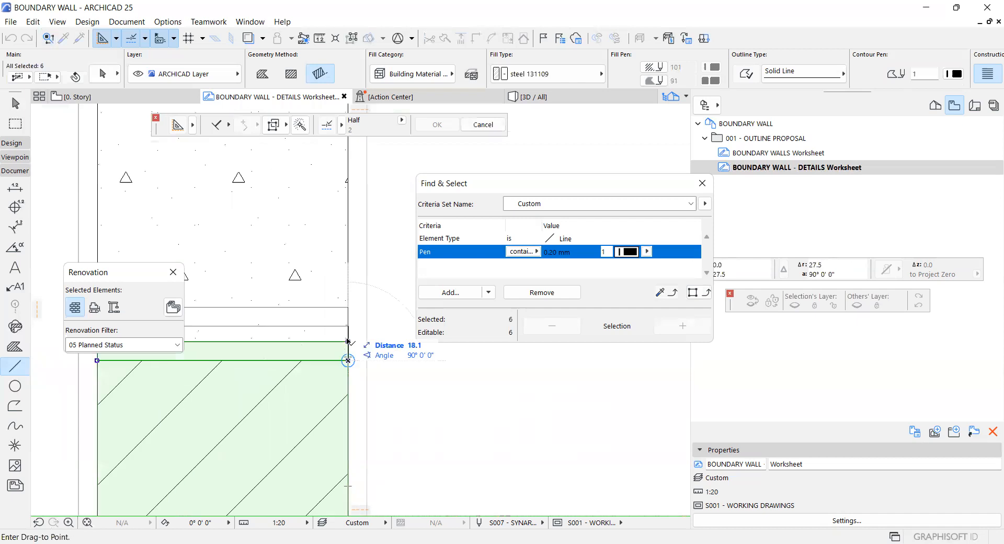
pyautogui.click(348, 323)
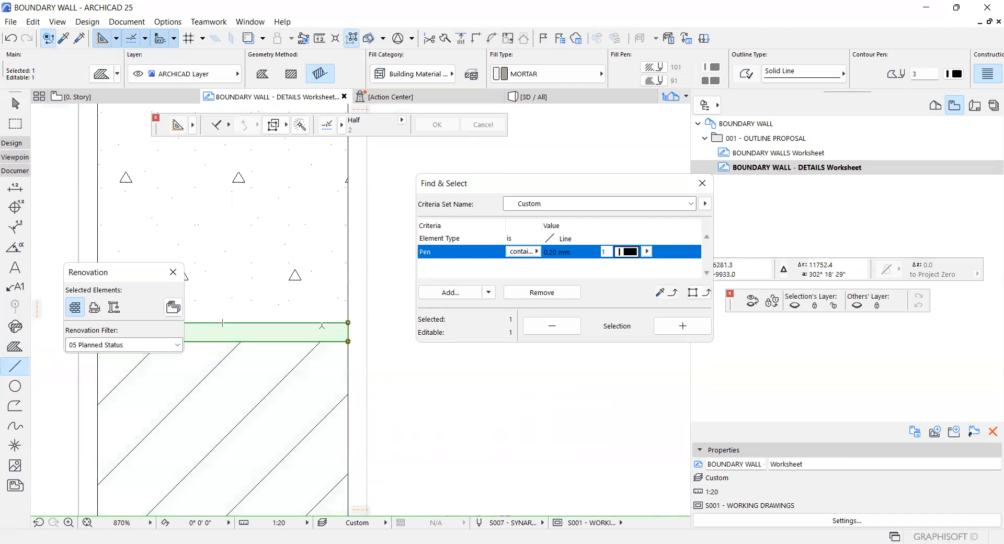
pyautogui.press('Escape')
pyautogui.scroll(-3, 340, 300)
pyautogui.scroll(-2, 339, 300)
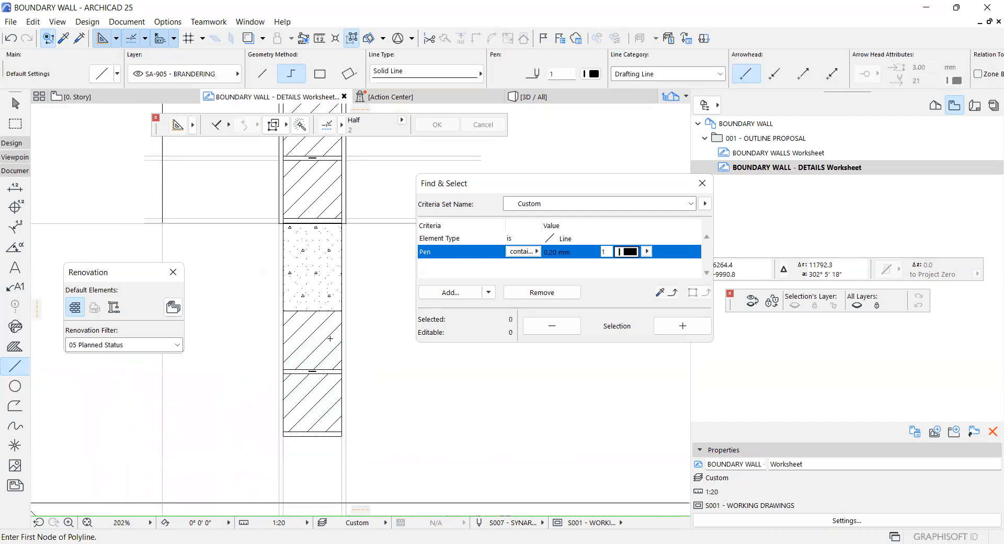
pyautogui.scroll(-2, 338, 365)
pyautogui.scroll(-1, 339, 364)
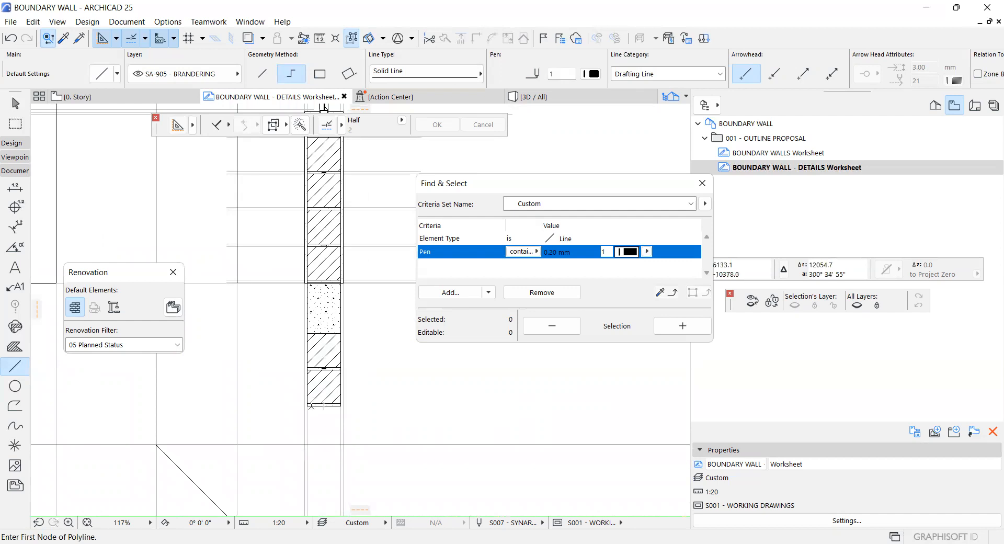
# Draw a 600 x 200 mm rectangular footing beside the wall's base using the picked-up REINFORCED CONCRETE fill settings
pyautogui.press('space')
pyautogui.keyDown('alt'); pyautogui.click(328, 323); pyautogui.keyUp('alt')
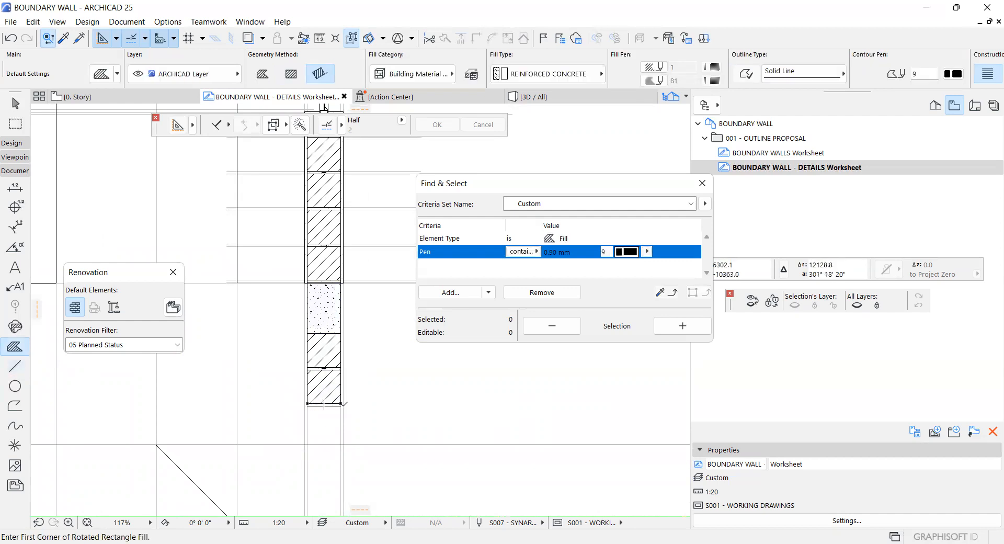
pyautogui.click(355, 416)
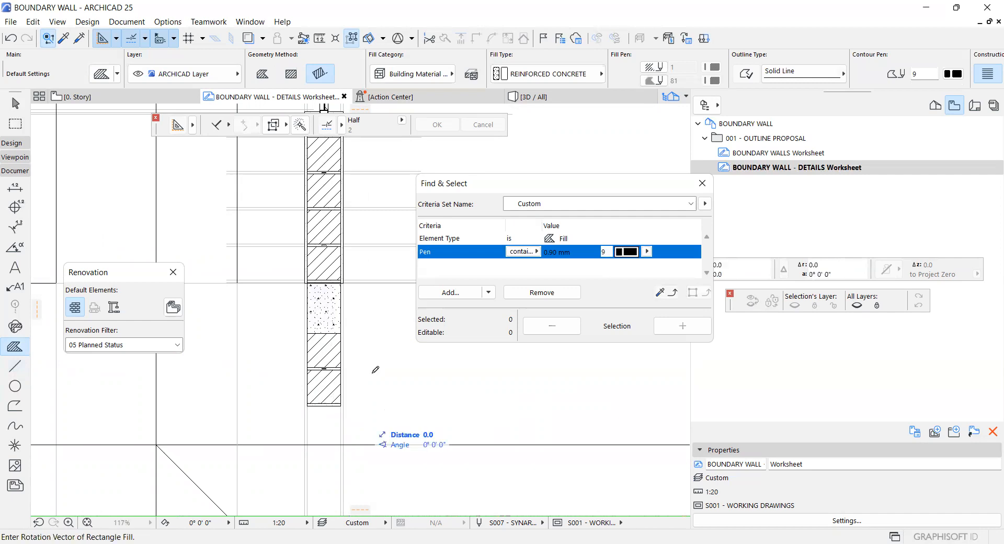
pyautogui.write('6')
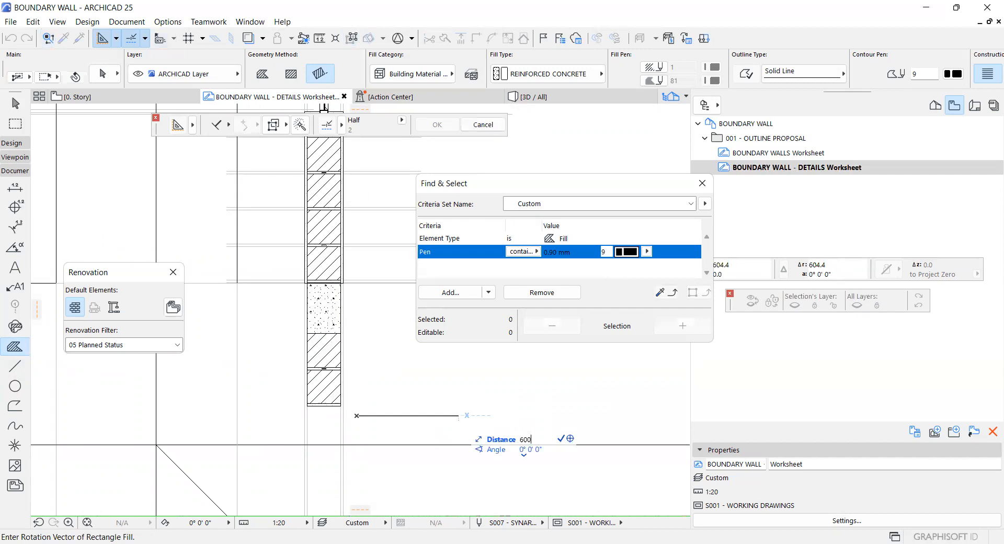
pyautogui.write('00')
pyautogui.press('Return')
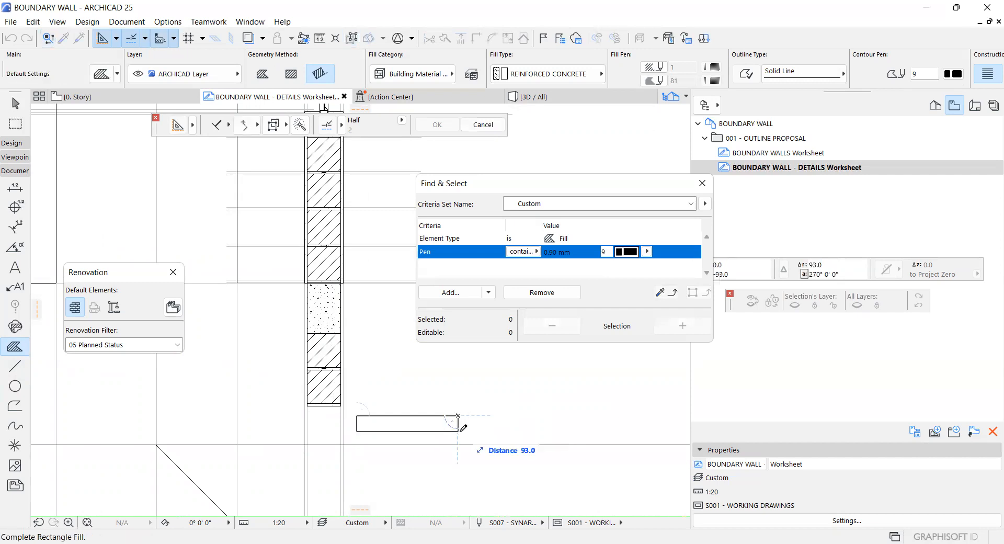
pyautogui.write('200')
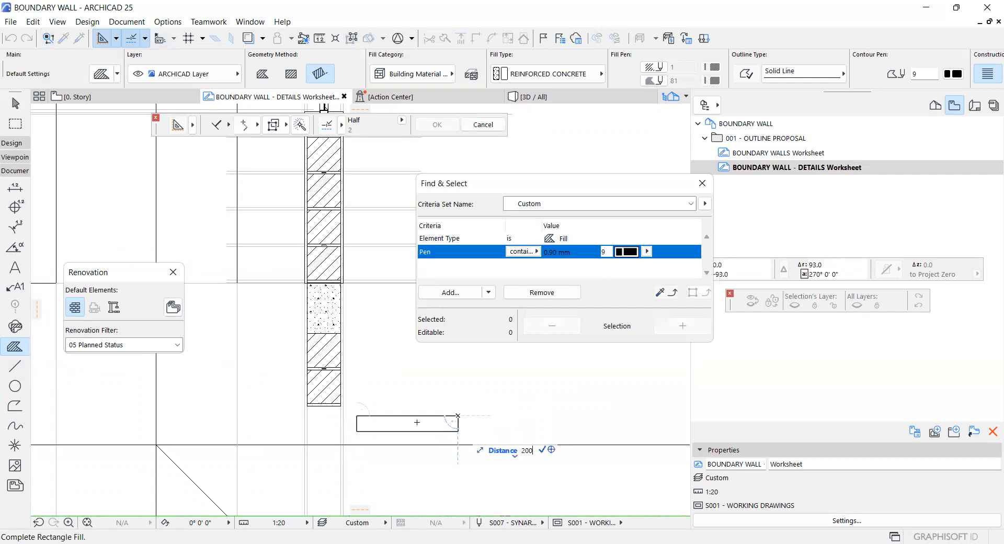
pyautogui.press('Return')
# Move the footing fill by its upper corner under the below-ground blockwork, aligned with the wall's face nearest the elevation
pyautogui.scroll(-1, 444, 417)
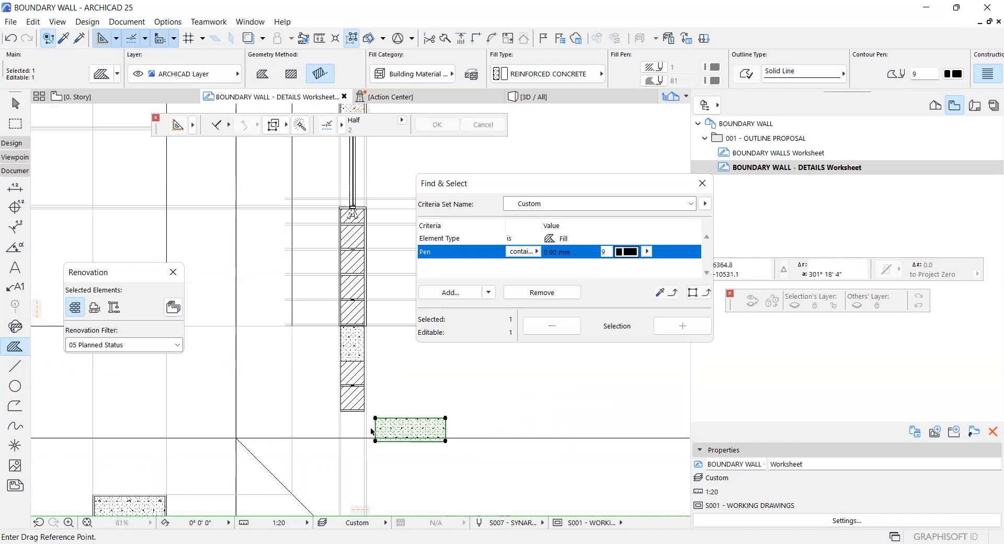
pyautogui.scroll(2, 371, 432)
pyautogui.click(380, 405)
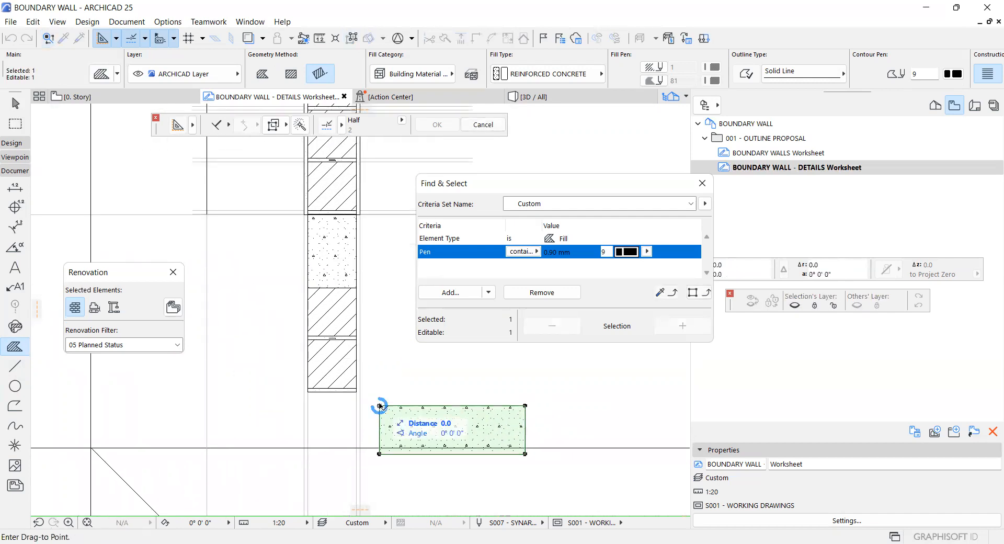
pyautogui.scroll(4, 307, 391)
pyautogui.click(312, 400)
pyautogui.scroll(-4, 312, 374)
pyautogui.scroll(-1, 311, 450)
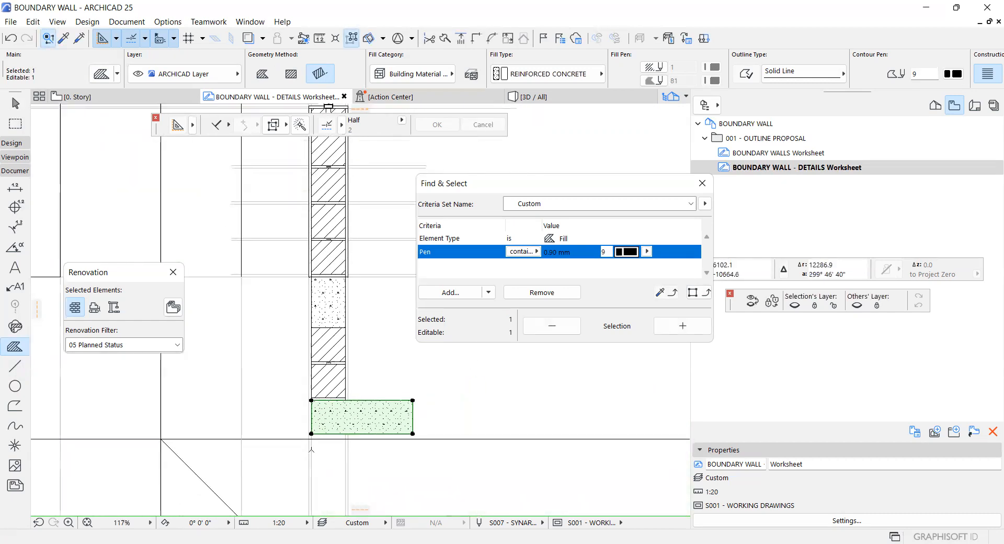
# Shift the footing fill towards the elevation until its end aligns with the wall's face farthest from the elevation
pyautogui.scroll(-2, 311, 450)
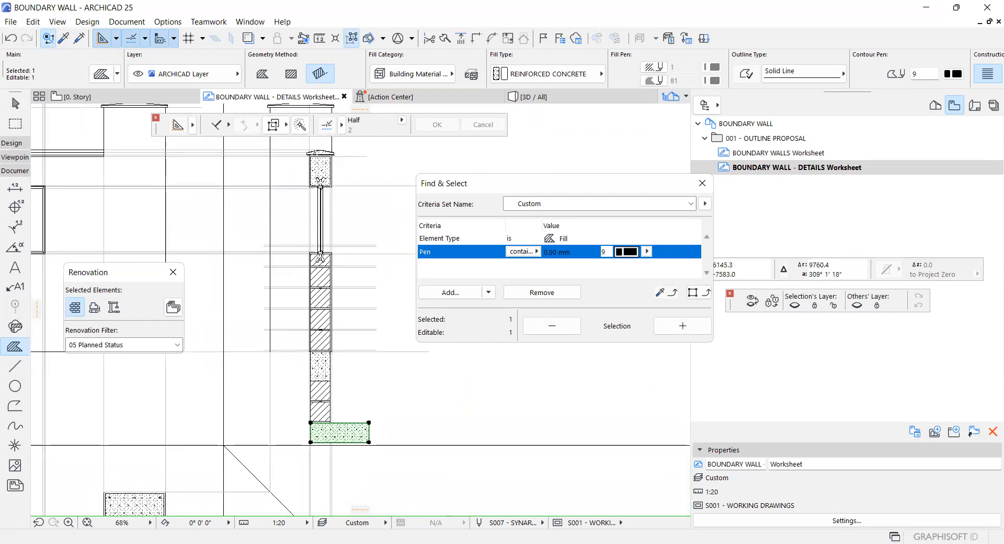
pyautogui.scroll(-4, 340, 259)
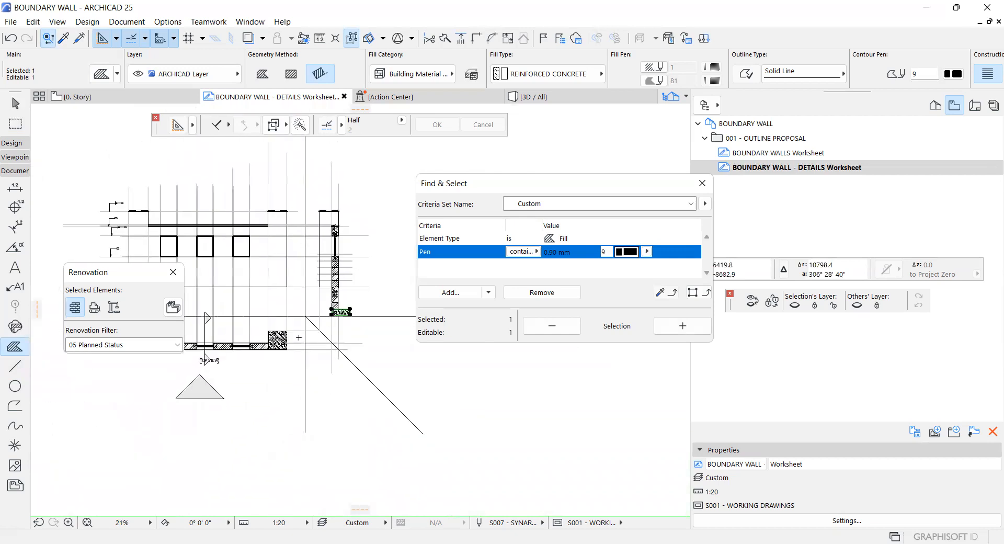
pyautogui.scroll(1, 303, 336)
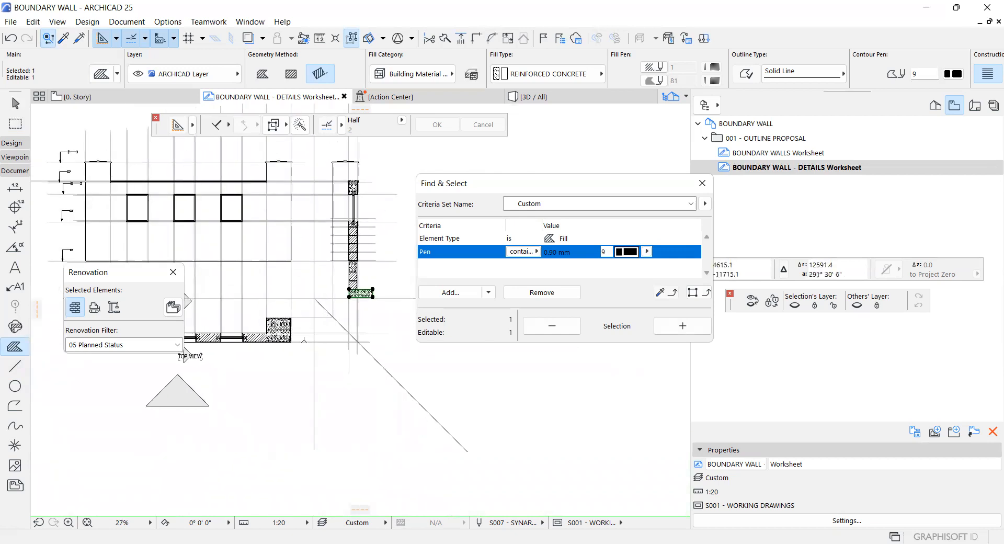
pyautogui.scroll(2, 357, 298)
pyautogui.hotkey('ctrl', 'd')
pyautogui.scroll(2, 408, 307)
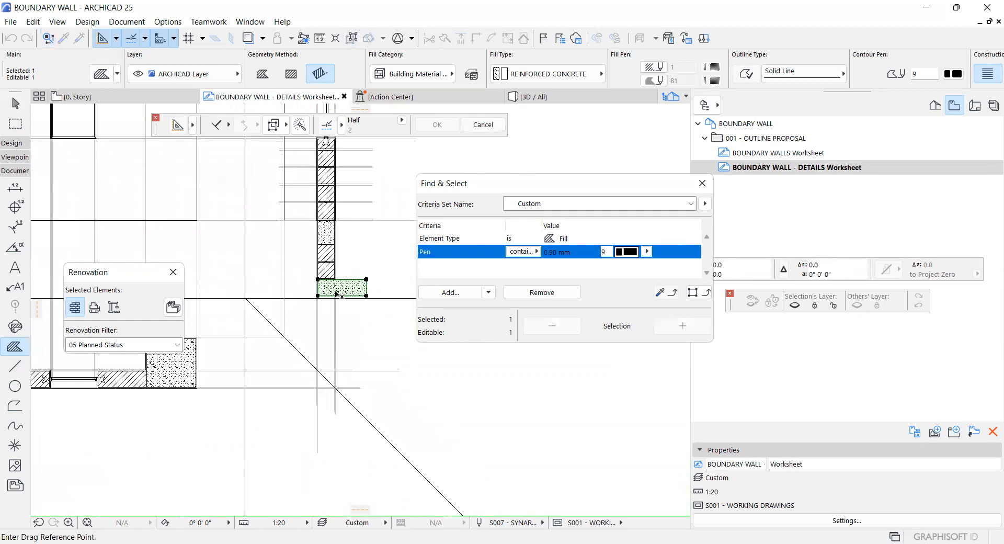
pyautogui.scroll(8, 338, 295)
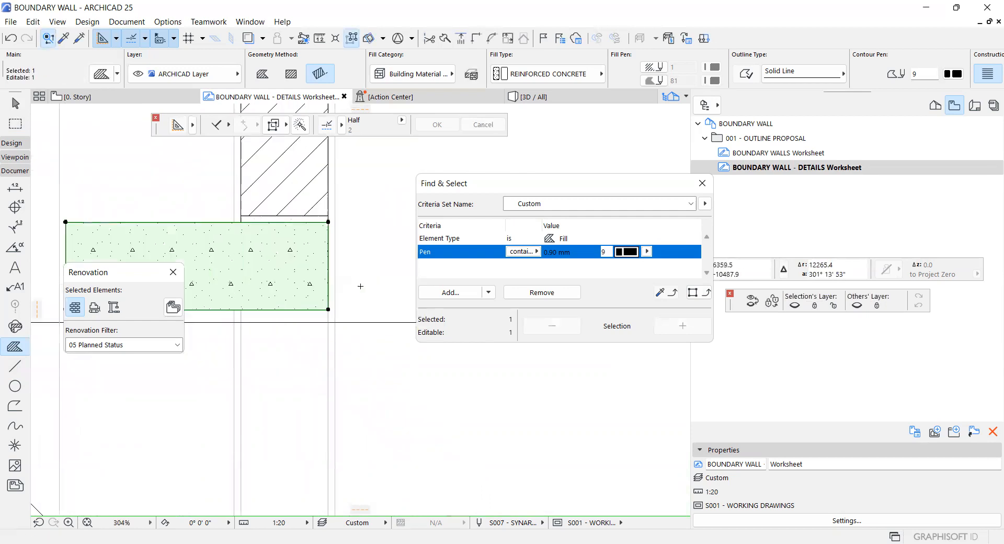
pyautogui.scroll(-8, 356, 277)
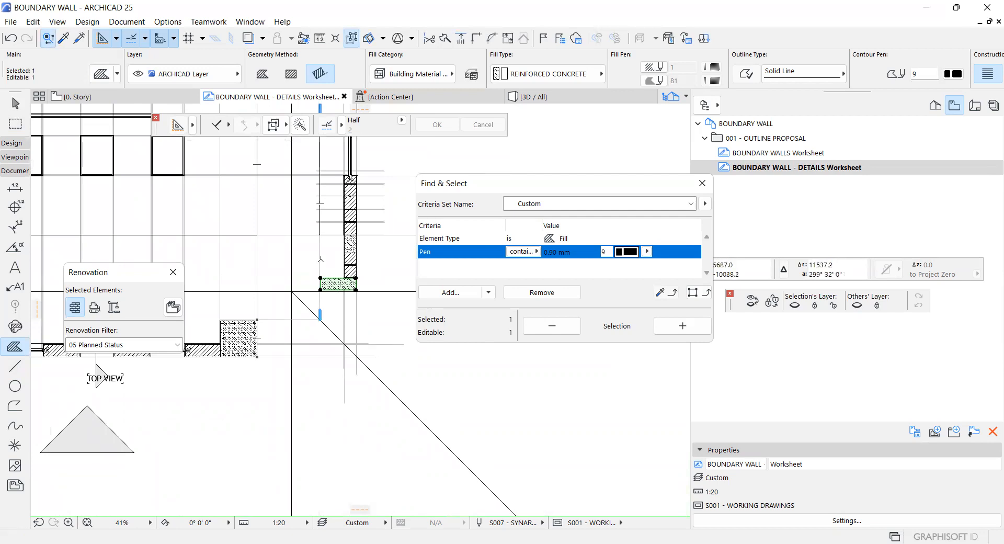
# Set the fill type to REINFORCED CONCRETE - INSITU and draw a thin rectangular strip under the full width of the footing
pyautogui.press('Escape')
pyautogui.scroll(5, 352, 268)
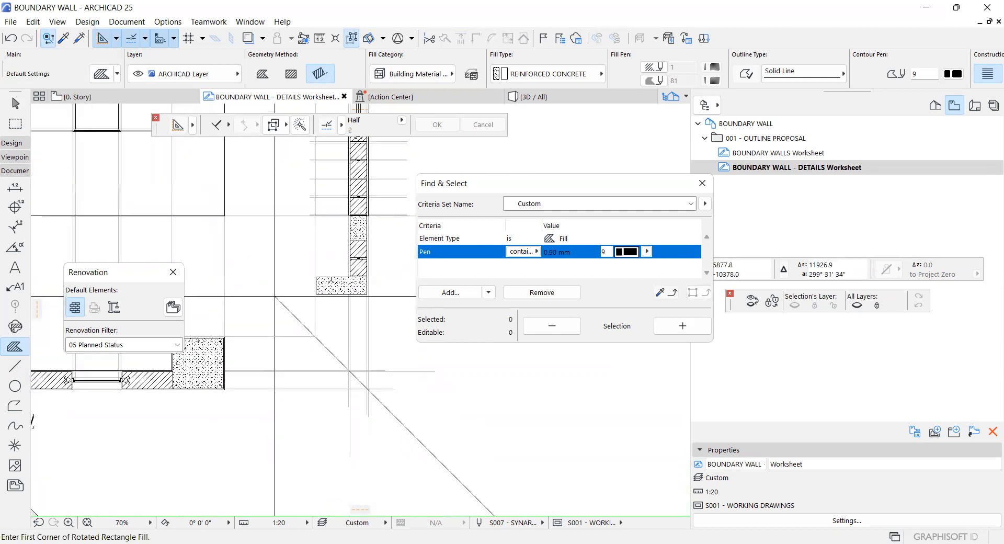
pyautogui.scroll(2, 360, 286)
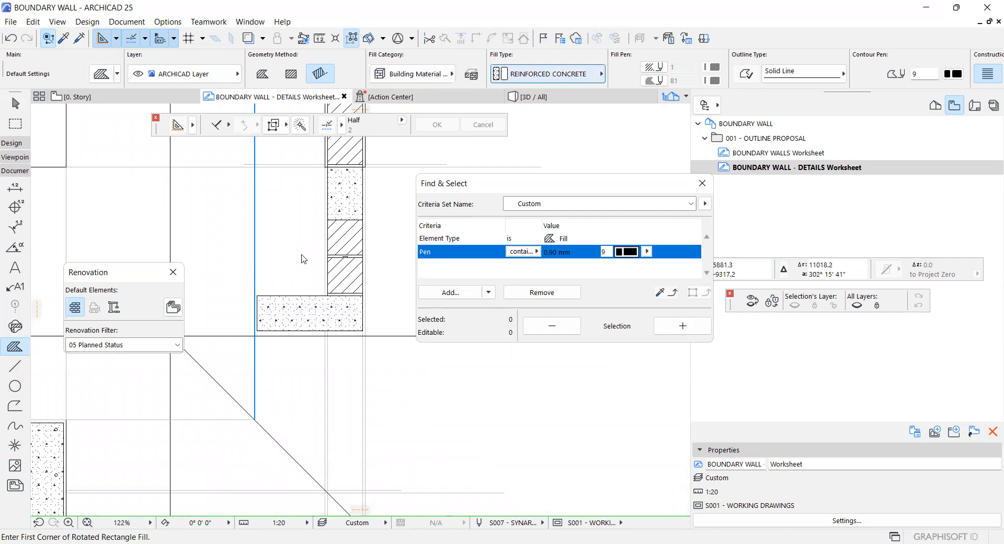
pyautogui.click(544, 78)
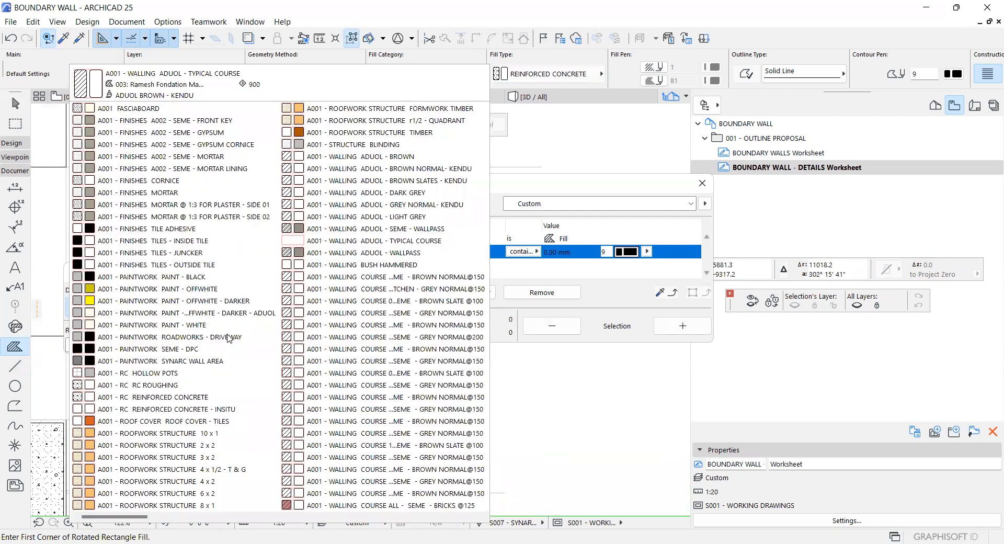
pyautogui.click(215, 407)
pyautogui.scroll(5, 250, 316)
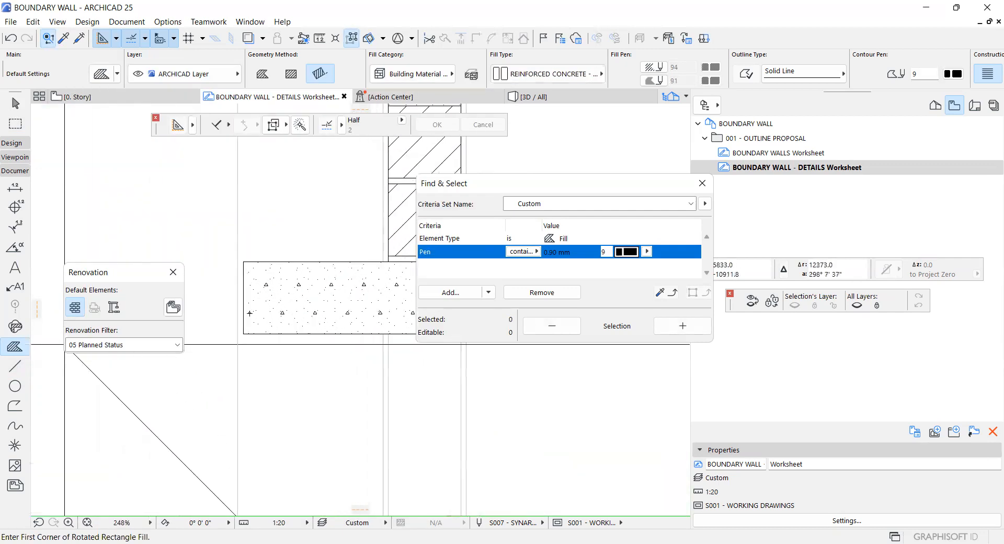
pyautogui.click(241, 342)
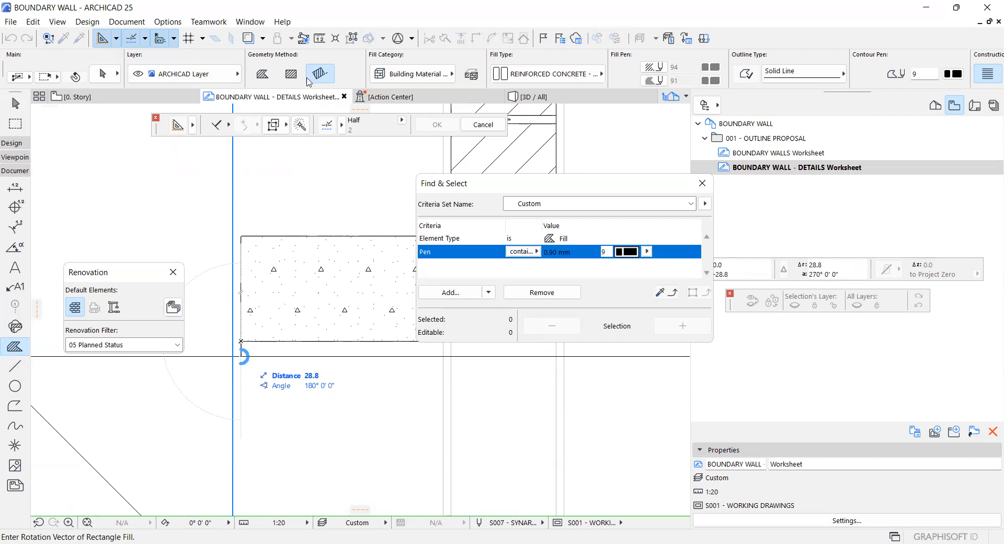
pyautogui.click(315, 81)
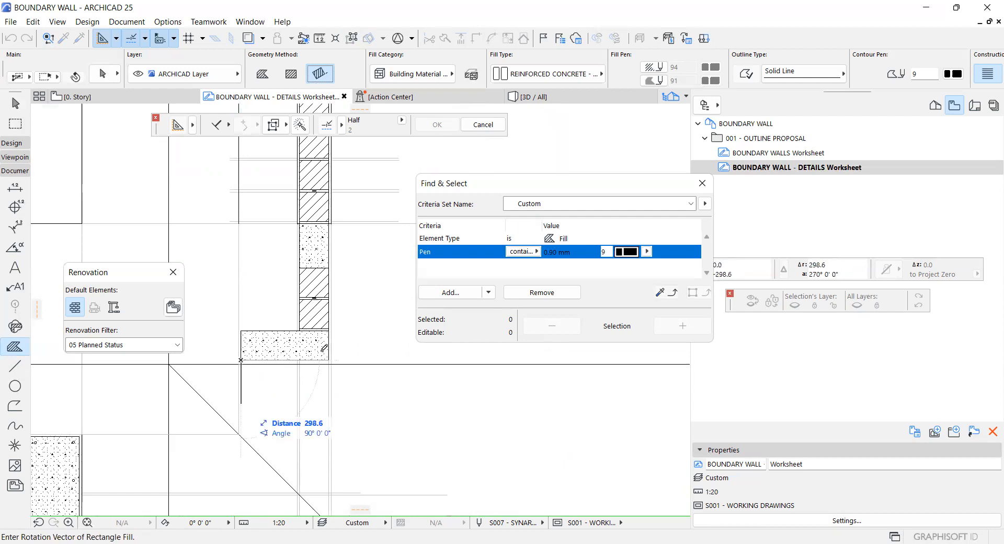
pyautogui.click(334, 361)
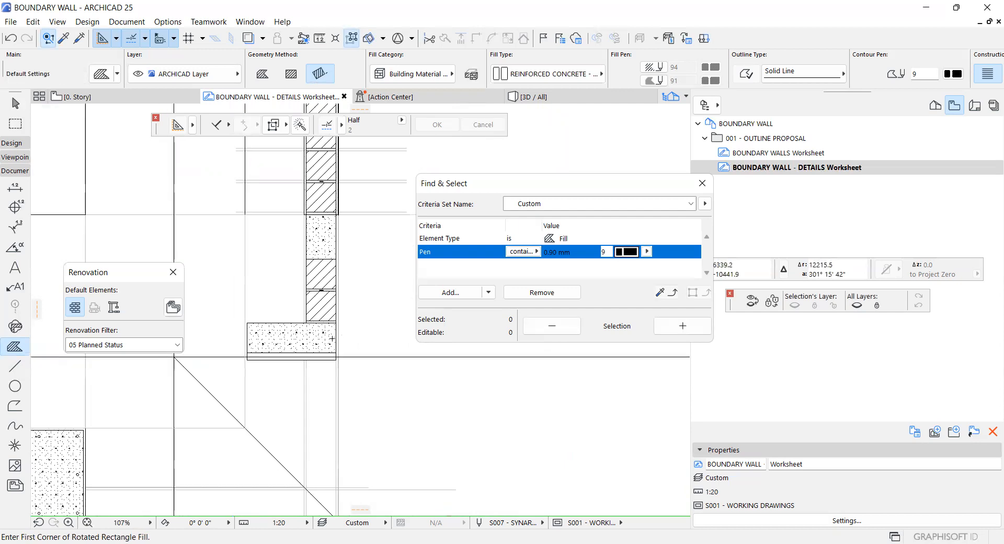
# Move the horizontal line crossing the footing's base and the diagonal line that starts on it 300 mm downwards
pyautogui.keyDown('shift'); pyautogui.click(229, 354); pyautogui.keyUp('shift')
pyautogui.hotkey('ctrl', 'd')
pyautogui.click(230, 353)
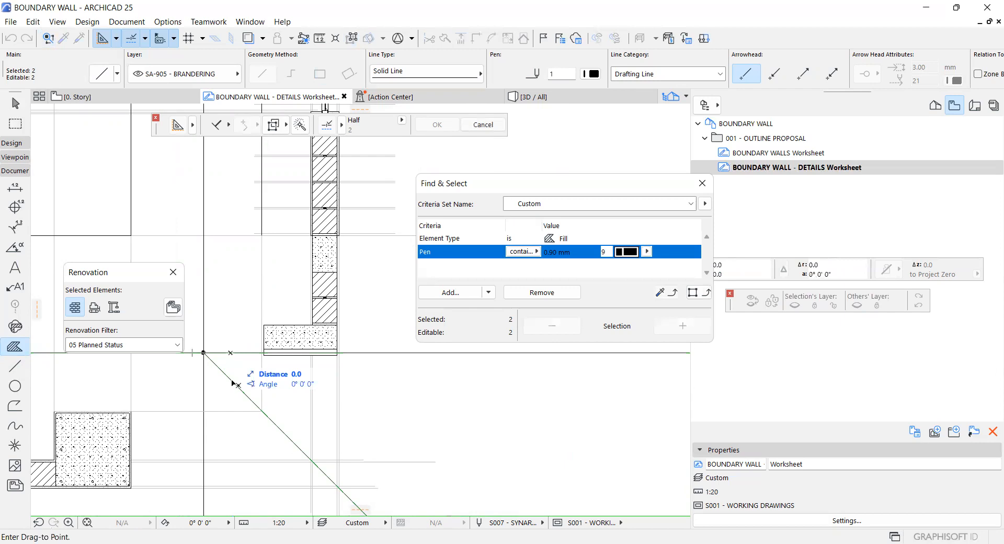
pyautogui.write('30')
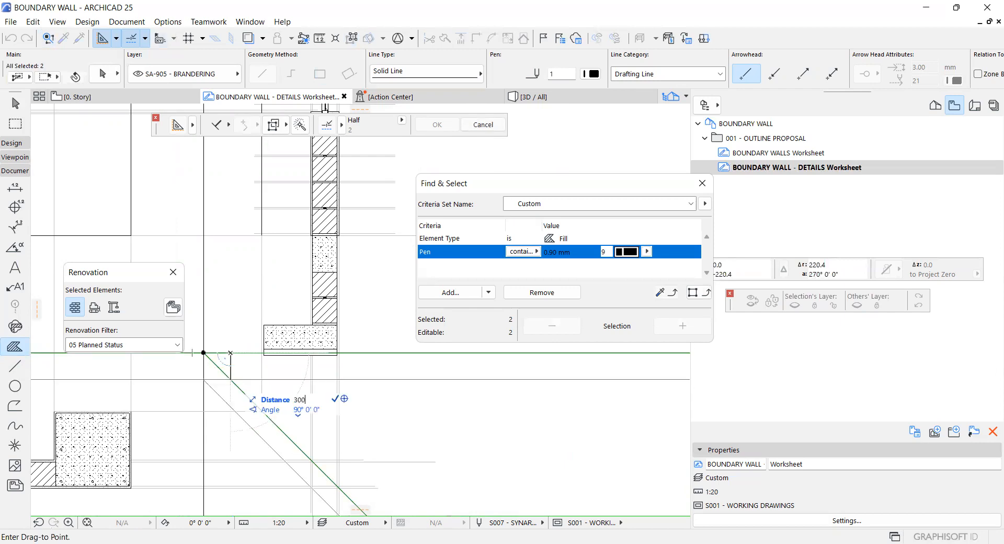
pyautogui.press('Return')
pyautogui.press('Escape')
pyautogui.scroll(2, 287, 343)
pyautogui.scroll(-2, 257, 265)
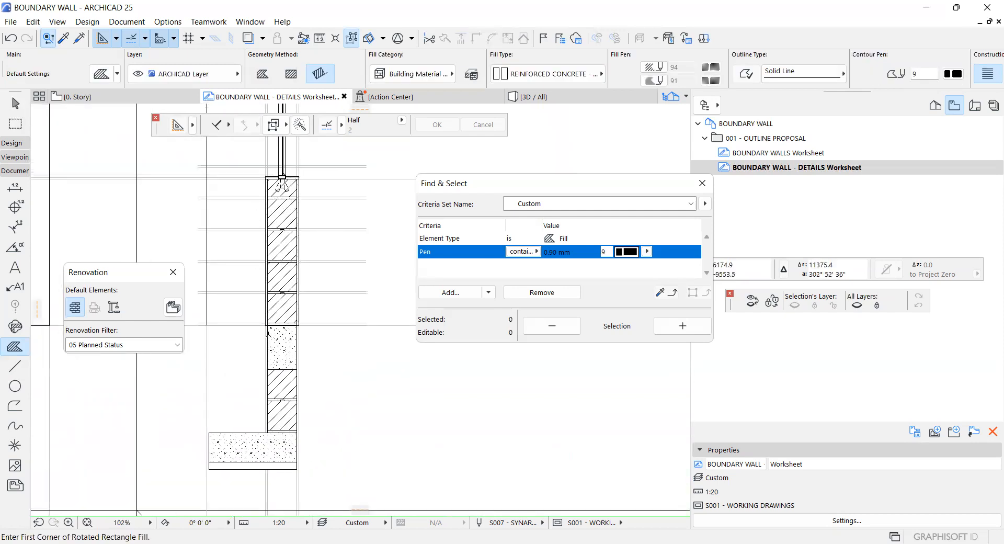
pyautogui.scroll(-1, 282, 184)
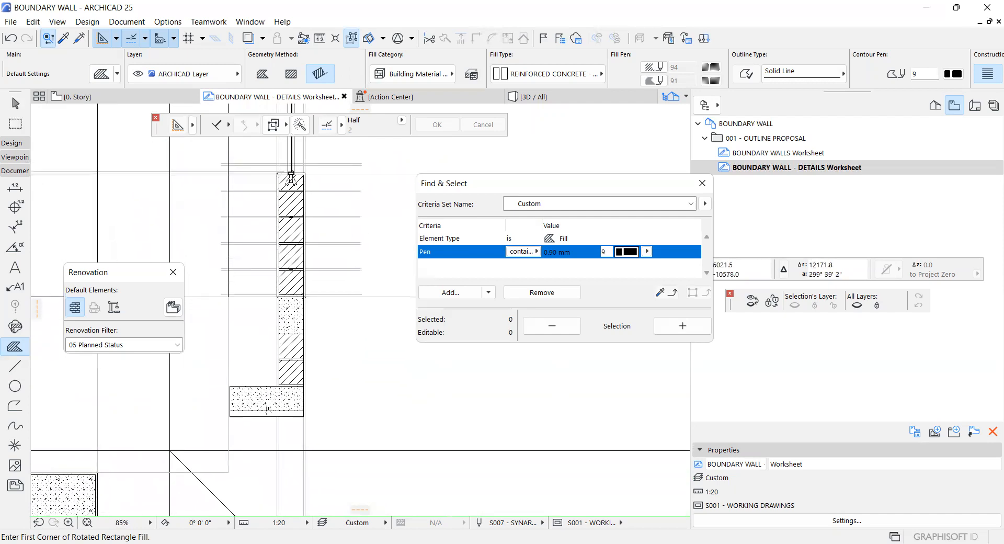
pyautogui.scroll(-1, 274, 407)
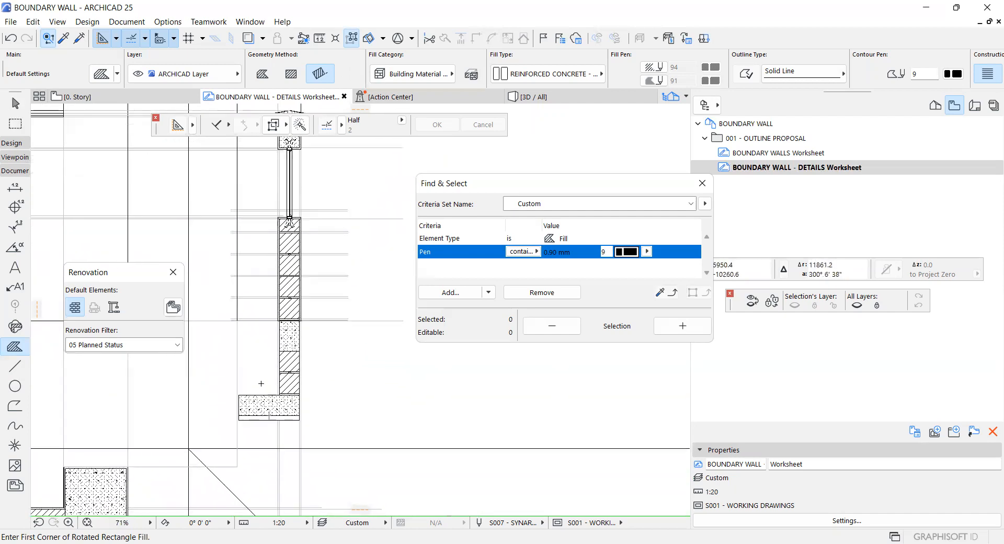
pyautogui.scroll(2, 249, 386)
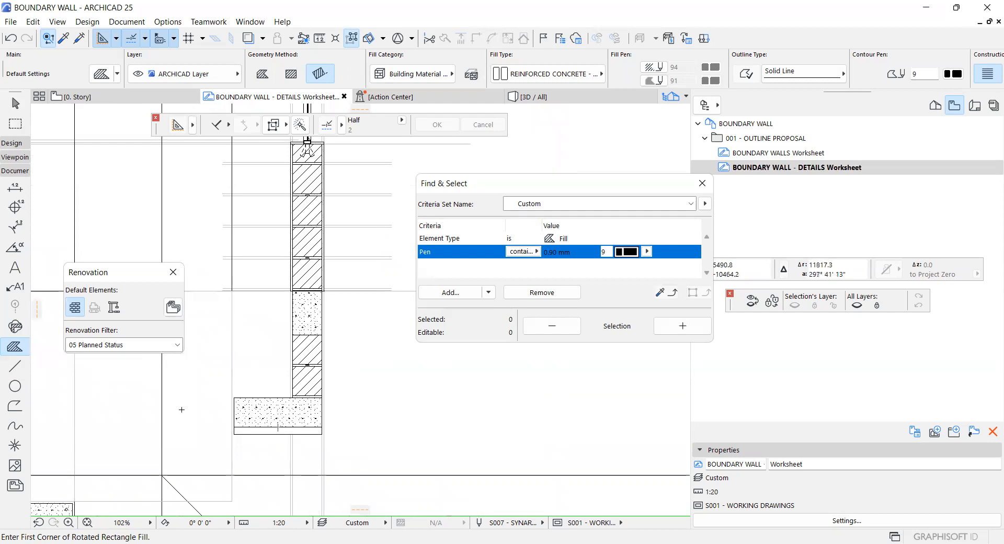
# Draw a polyline from the footing's upper corner nearest the elevation up to ground level and along the ground towards the elevation
pyautogui.click(12, 366)
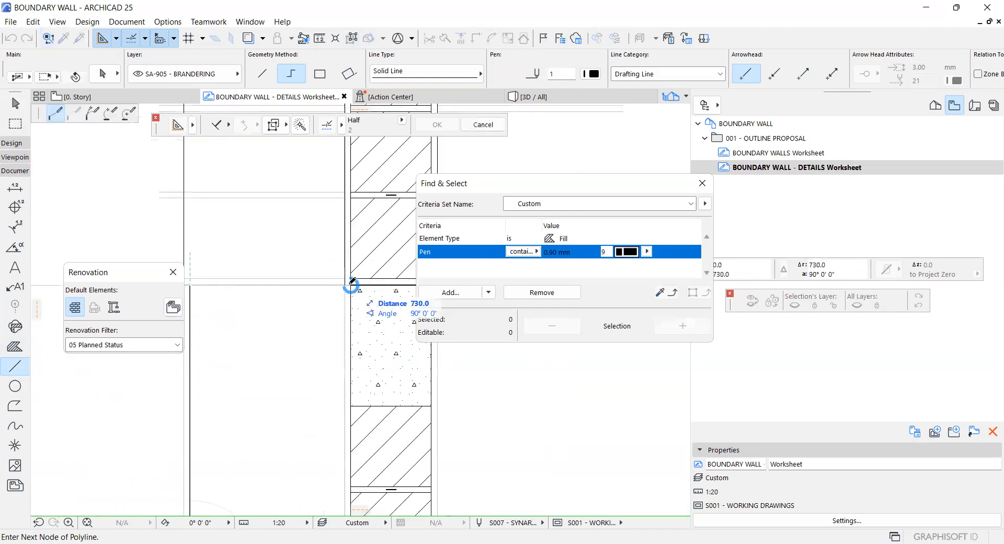
pyautogui.click(351, 285)
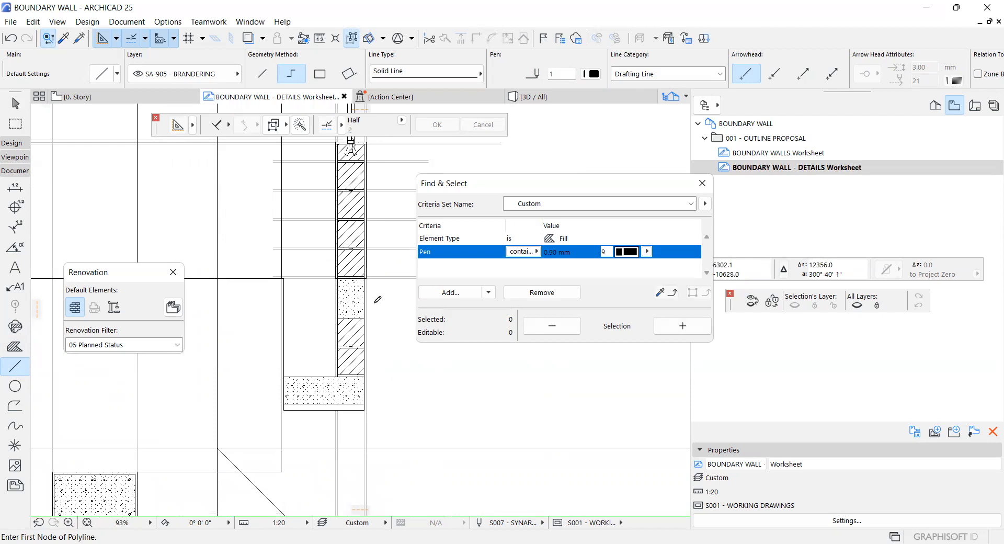
pyautogui.press('Escape')
pyautogui.scroll(2, 276, 349)
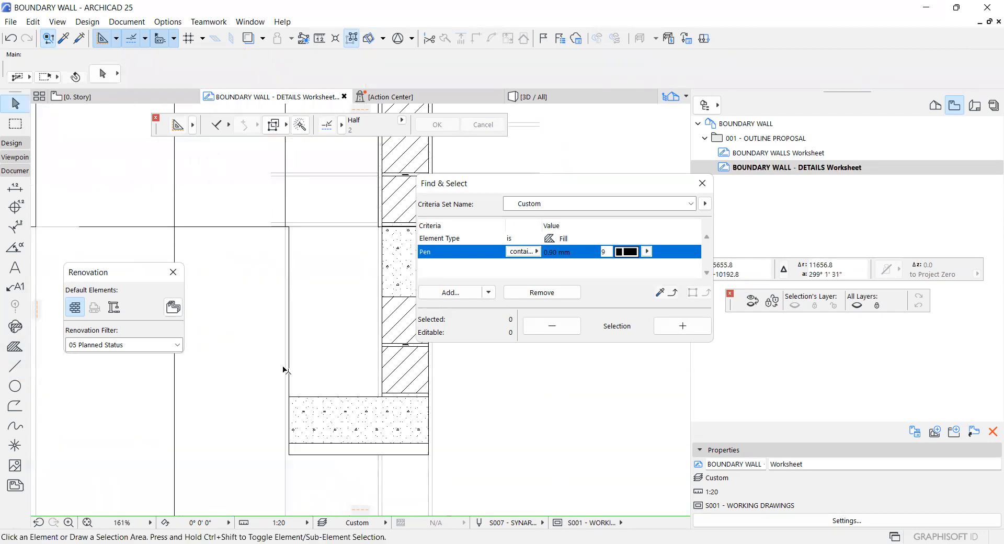
pyautogui.scroll(-2, 268, 393)
pyautogui.scroll(-1, 301, 400)
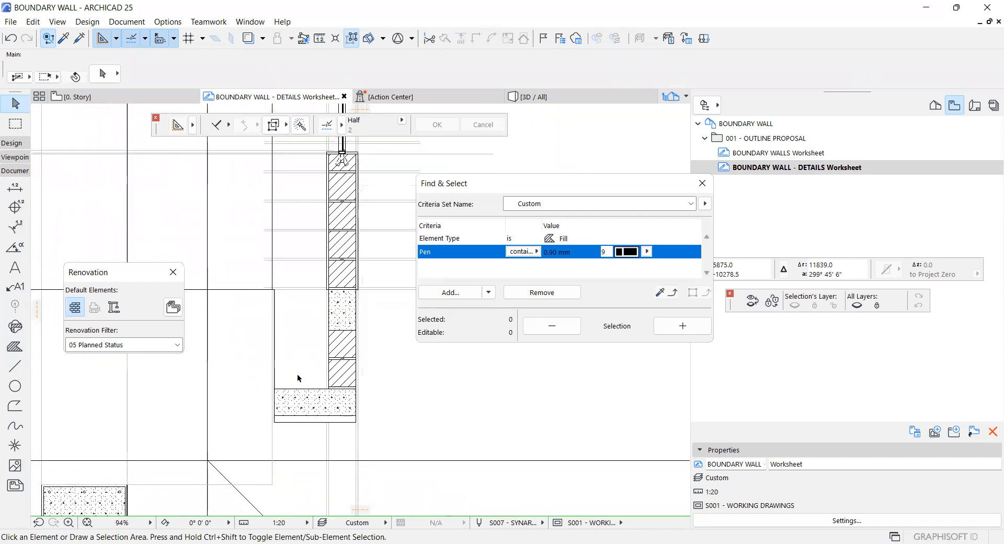
# Pick up the footing's fill settings, then set the default fill type to S005 - 002 - 001 - EARTH with contour pen 1
pyautogui.keyDown('alt'); pyautogui.click(291, 399); pyautogui.keyUp('alt')
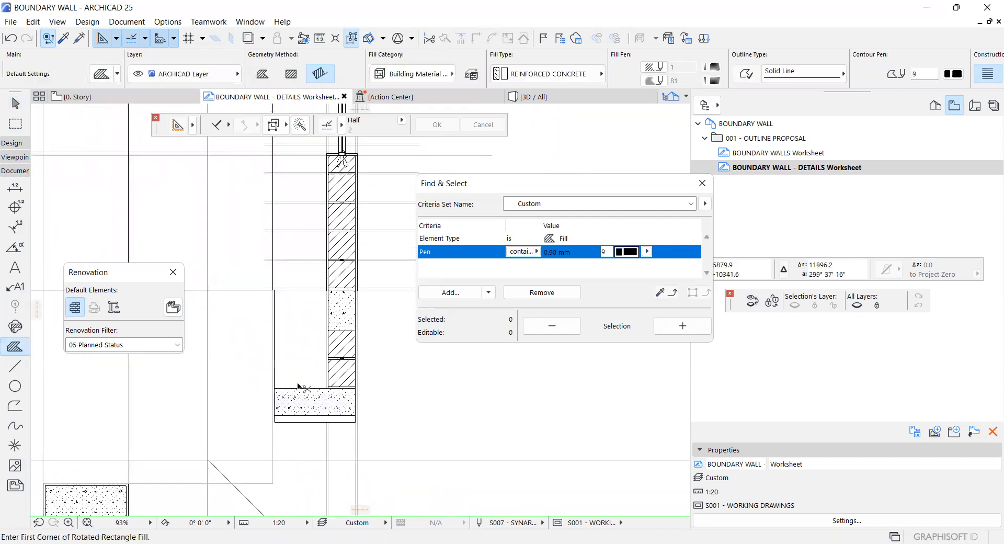
pyautogui.hotkey('ctrl', 't')
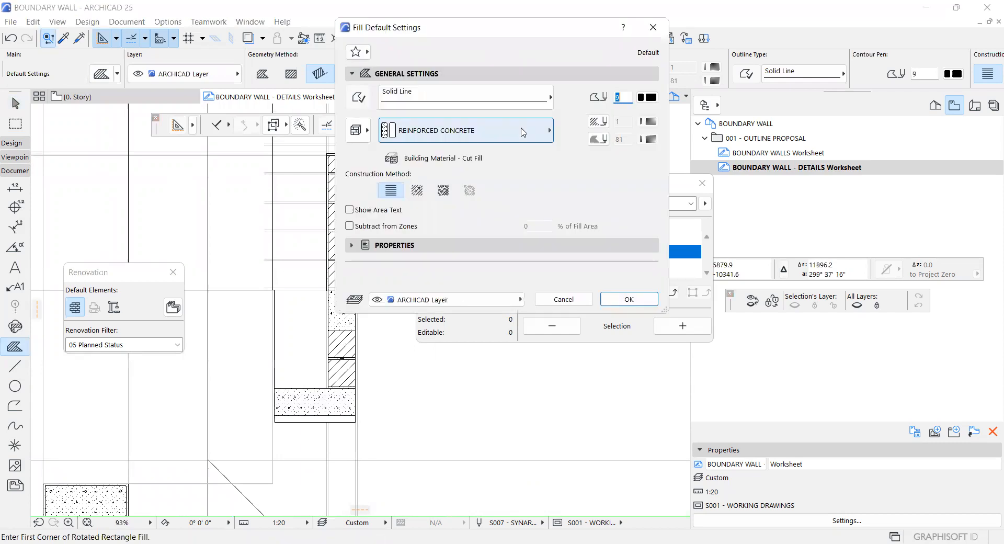
pyautogui.click(523, 132)
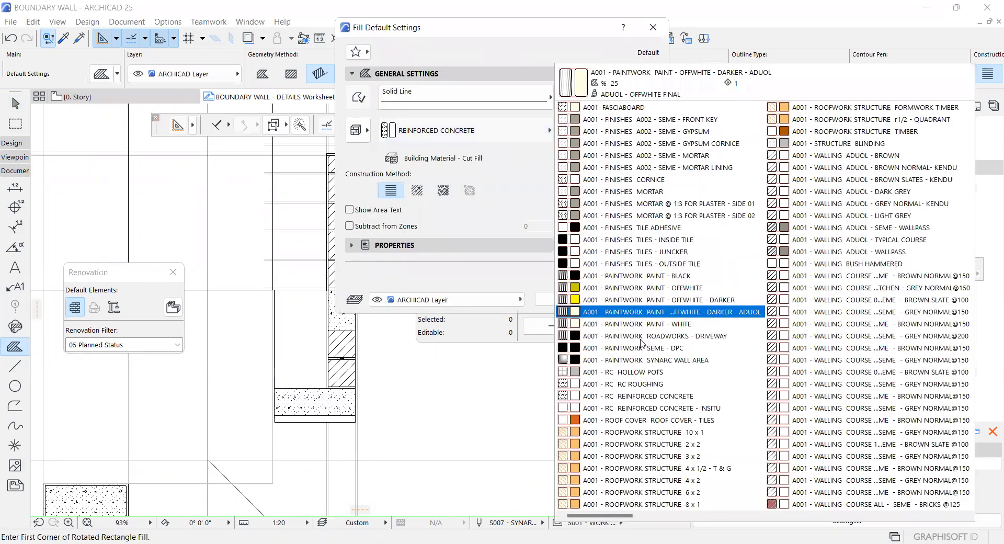
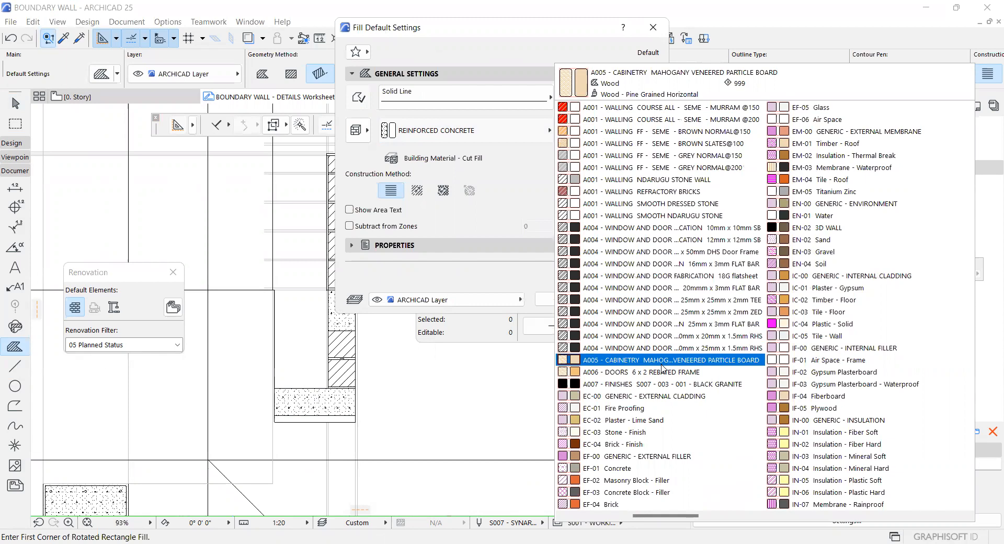
pyautogui.hscroll(-2, 663, 368)
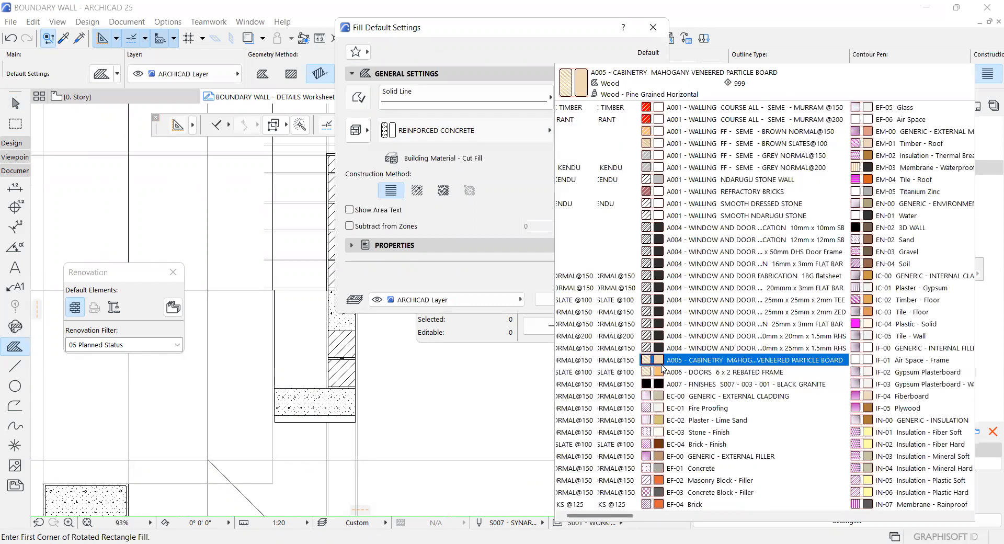
pyautogui.hscroll(-2, 662, 368)
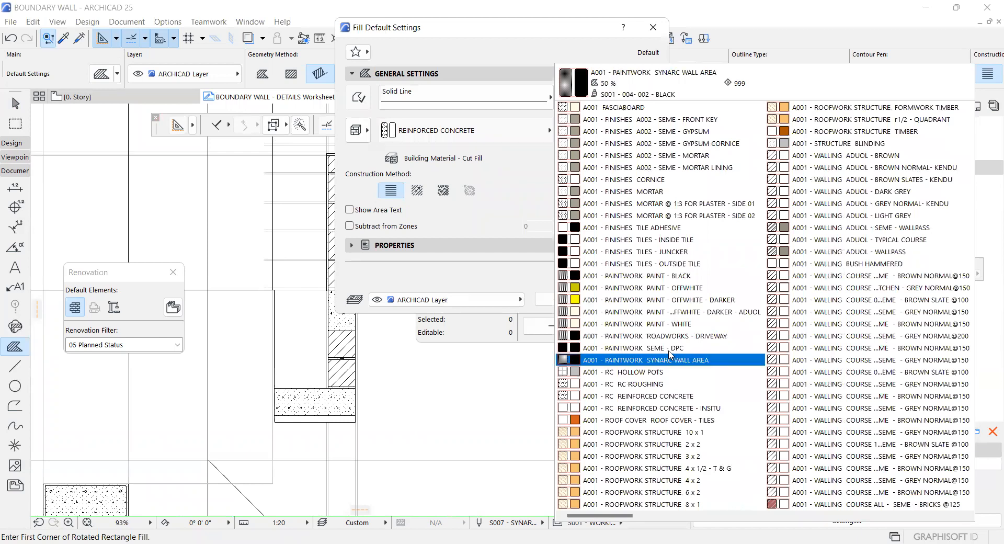
pyautogui.hscroll(4, 669, 354)
pyautogui.hscroll(2, 669, 354)
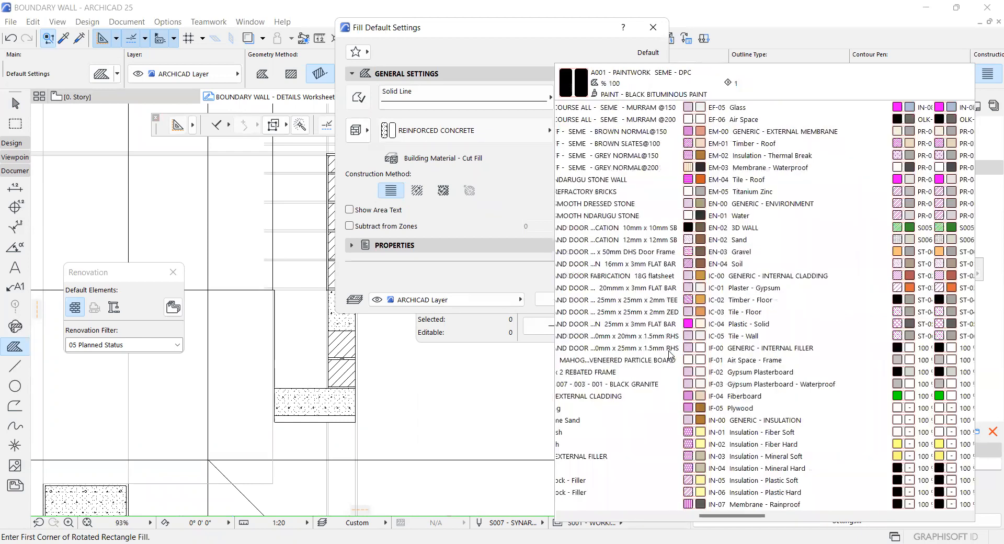
pyautogui.hscroll(4, 671, 356)
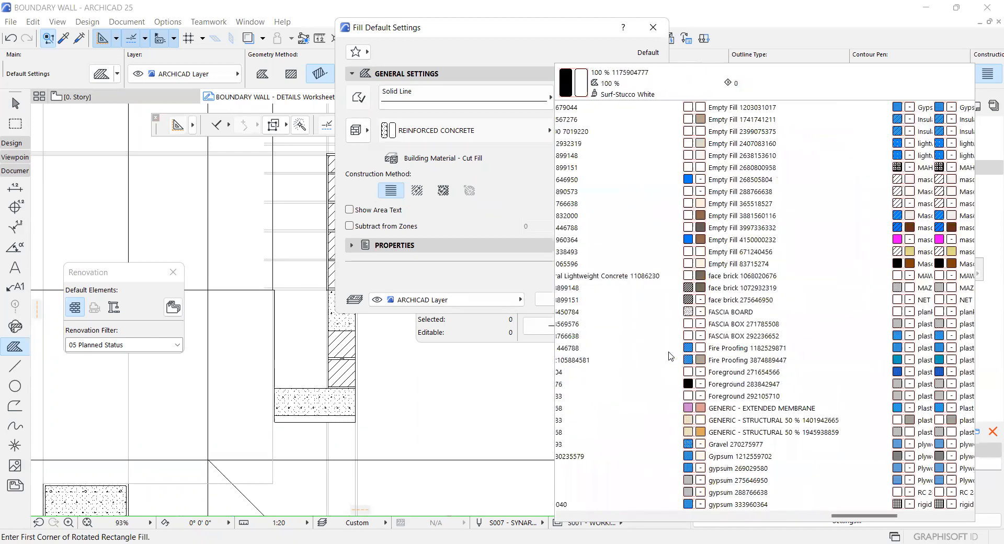
pyautogui.hscroll(3, 671, 356)
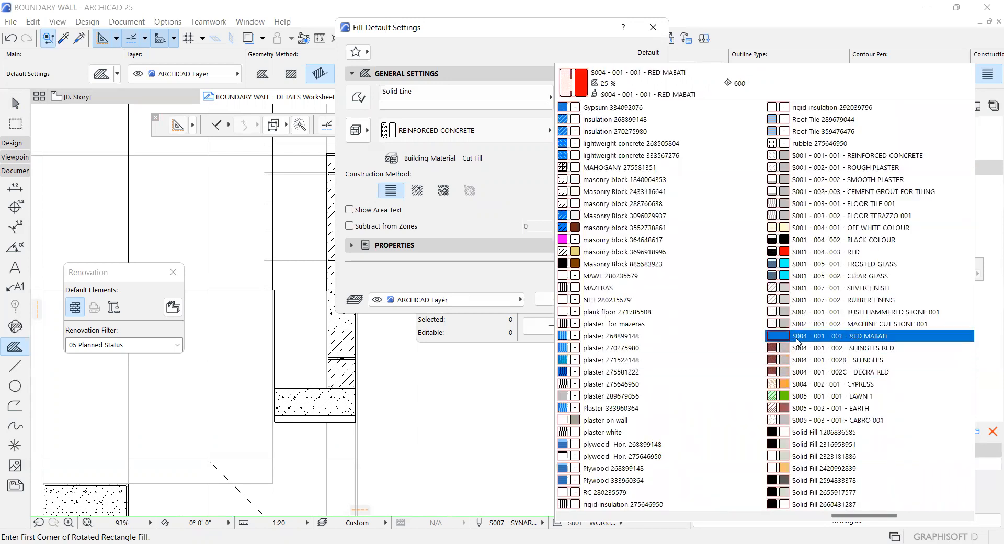
pyautogui.click(839, 409)
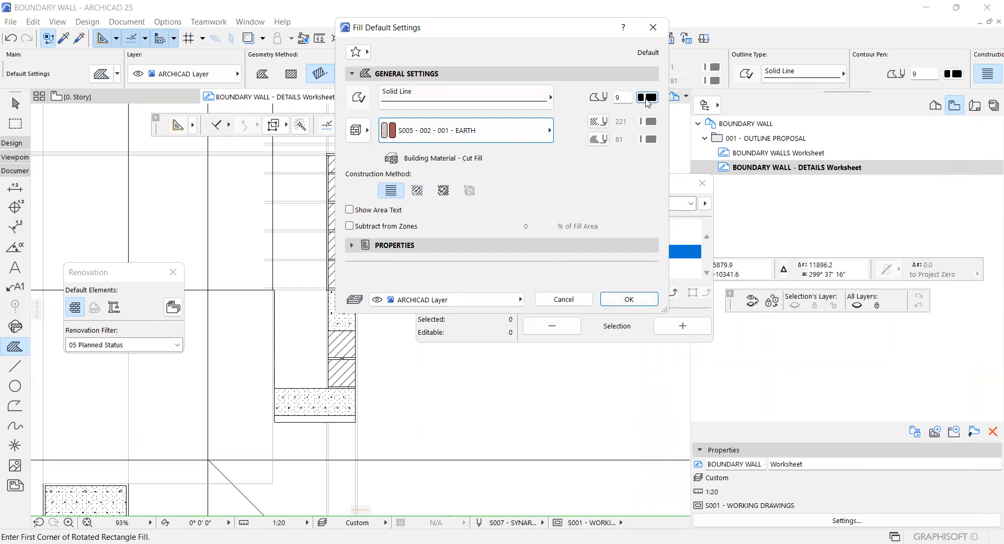
pyautogui.click(666, 98)
pyautogui.click(633, 299)
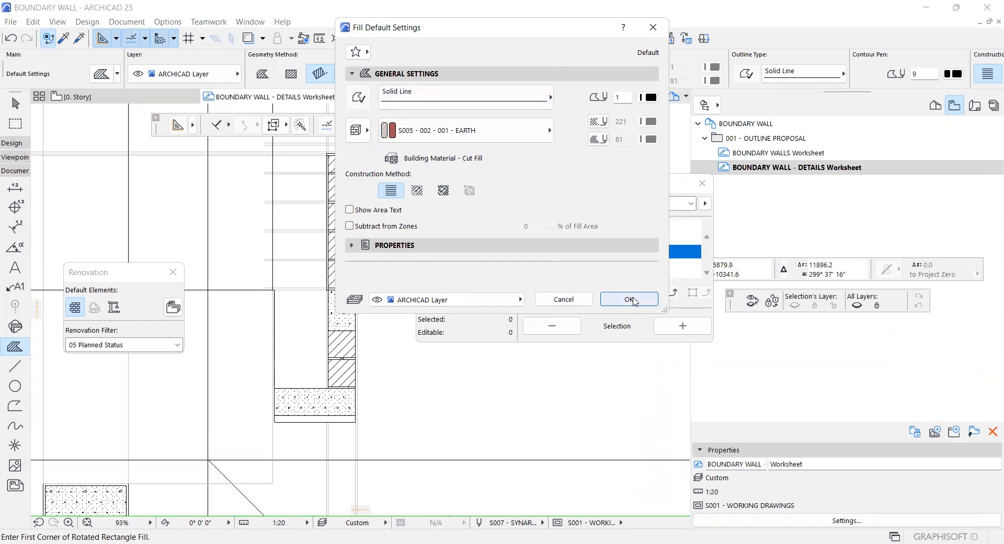
# Draw a rectangular earth fill about 225 mm deep under the ground line, ending at the vertical excavation line
pyautogui.scroll(-3, 527, 385)
pyautogui.scroll(1, 346, 364)
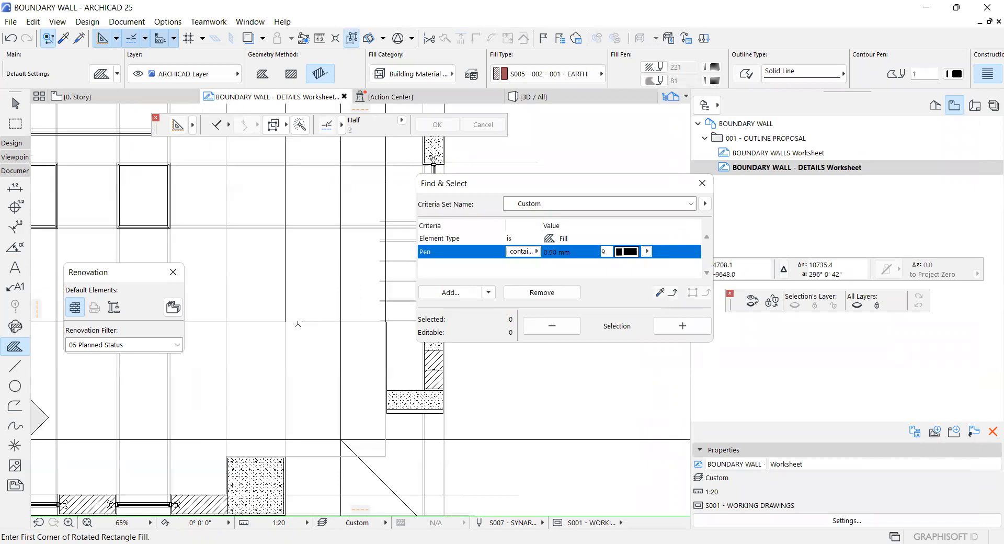
pyautogui.click(300, 324)
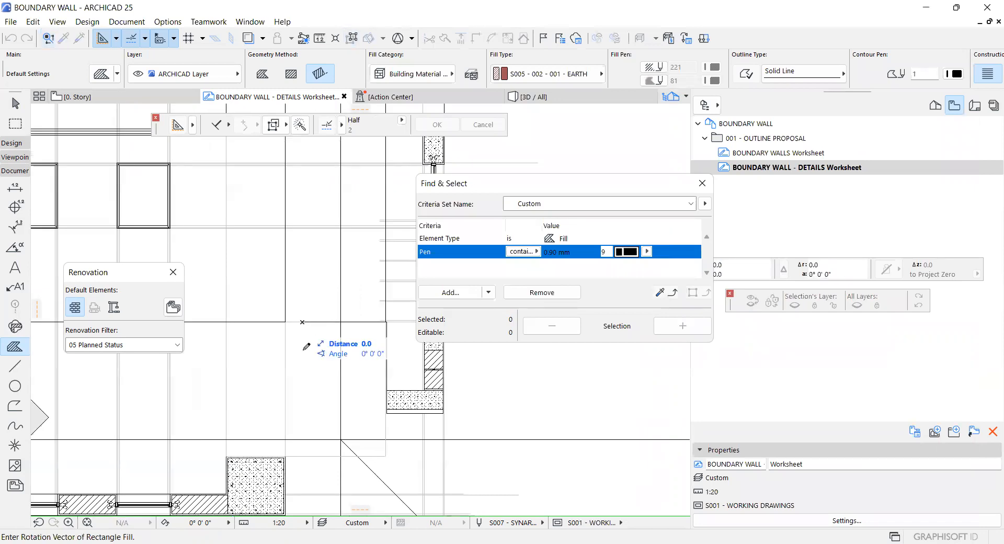
pyautogui.click(376, 321)
pyautogui.scroll(4, 377, 321)
pyautogui.click(372, 398)
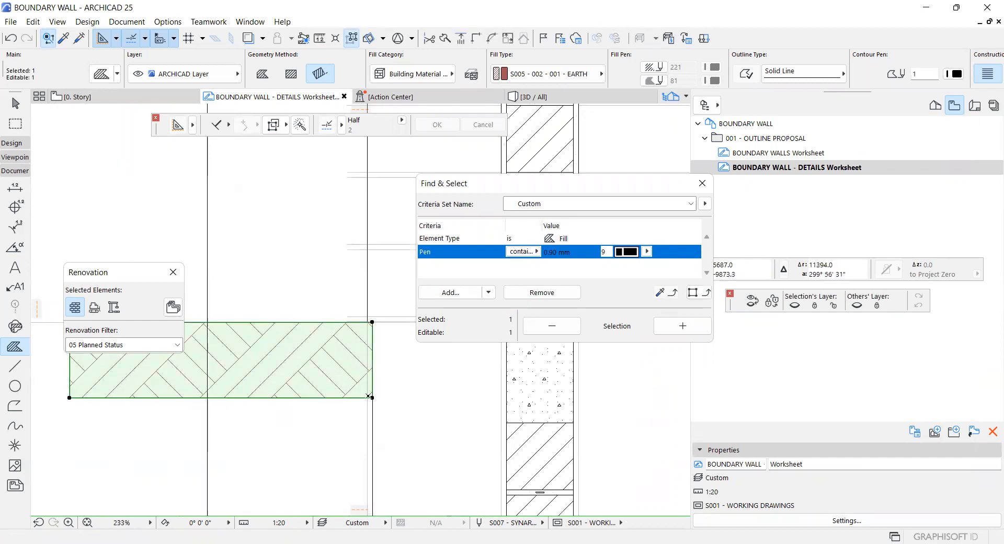
# Add a 200 mm wide rectangle to the earth fill, running down the excavation side to the underside of the in-situ strip
pyautogui.click(372, 398)
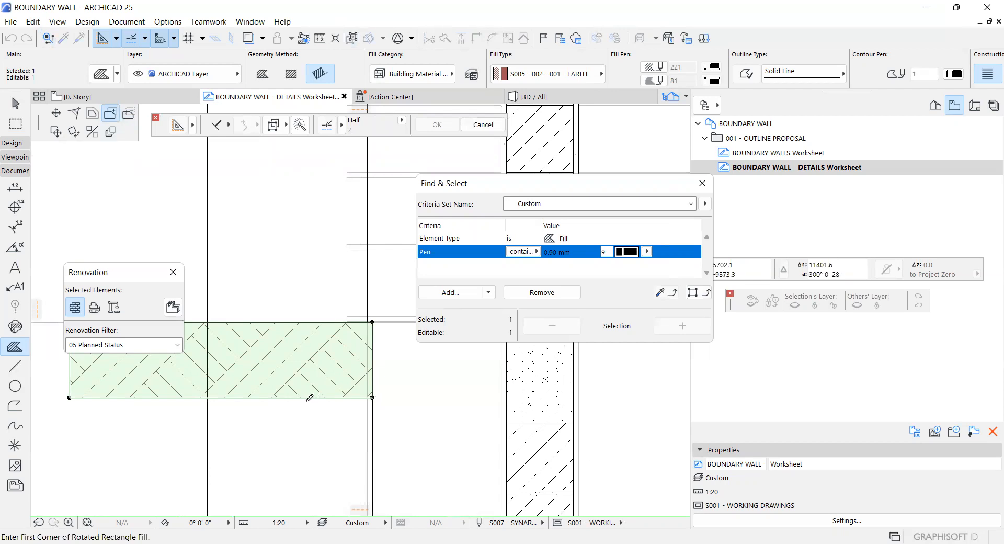
pyautogui.write('200')
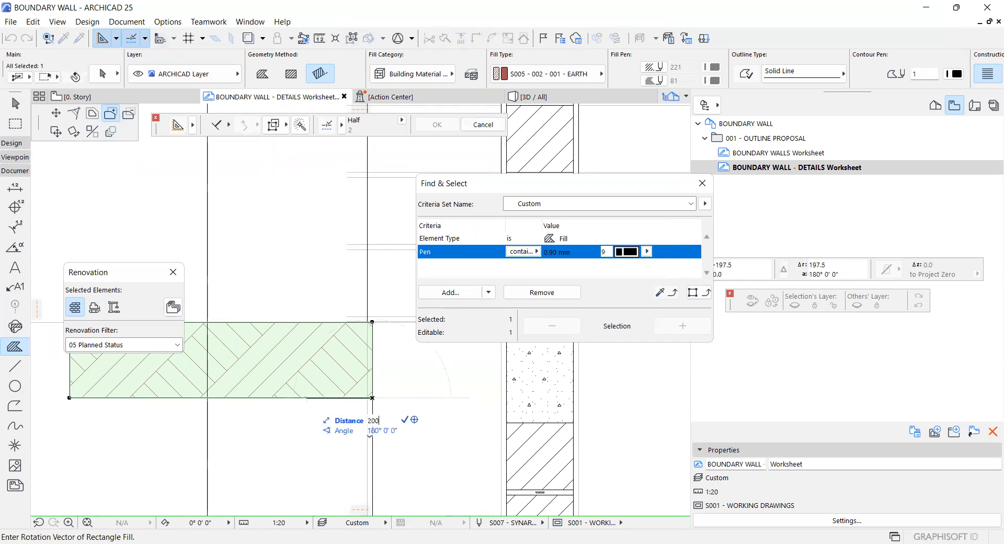
pyautogui.press('Return')
pyautogui.scroll(-5, 295, 303)
pyautogui.scroll(5, 291, 366)
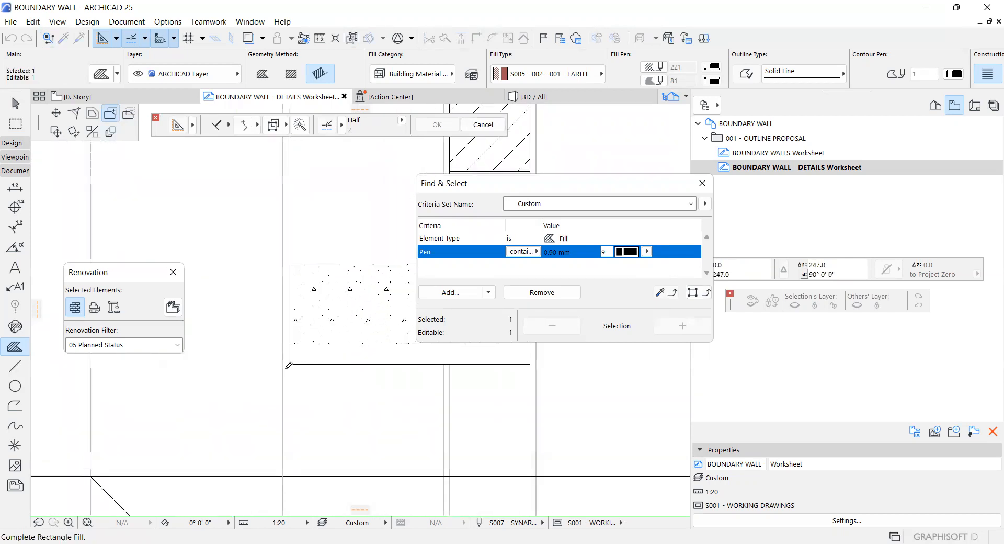
pyautogui.click(288, 364)
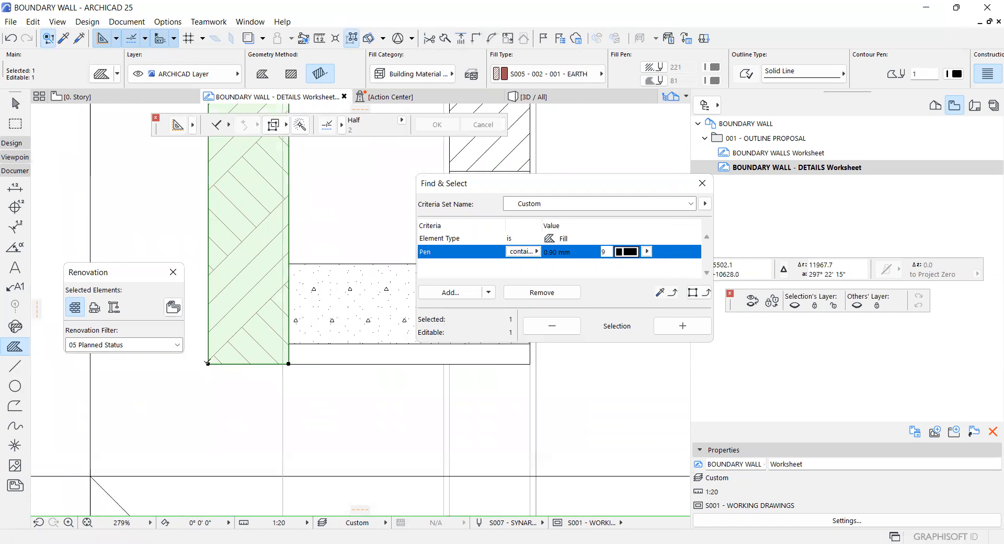
# Add a 200 mm deep rectangle to the earth fill beneath the in-situ strip, ending at the footing's far end
pyautogui.click(208, 363)
pyautogui.write('20')
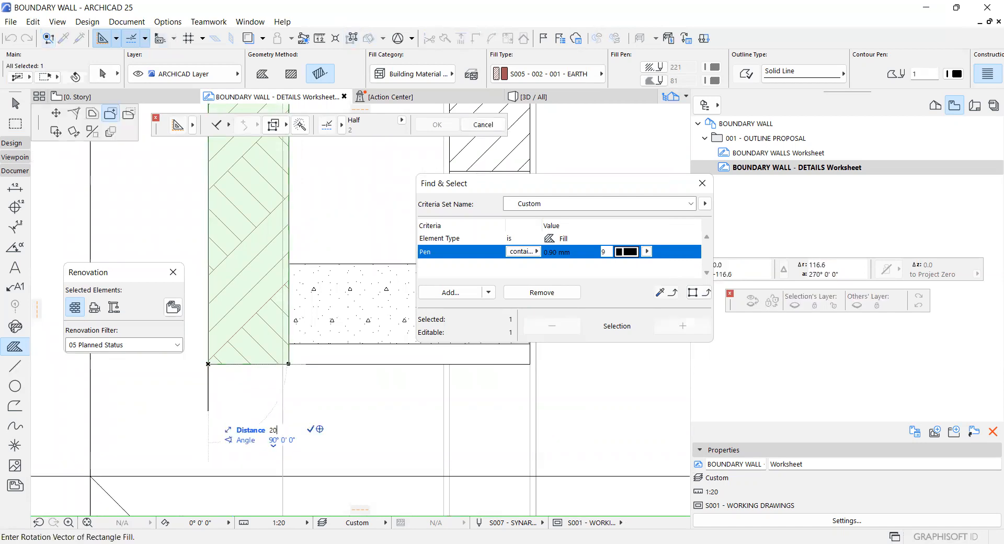
pyautogui.press('Return')
pyautogui.scroll(-4, 251, 433)
pyautogui.scroll(3, 395, 393)
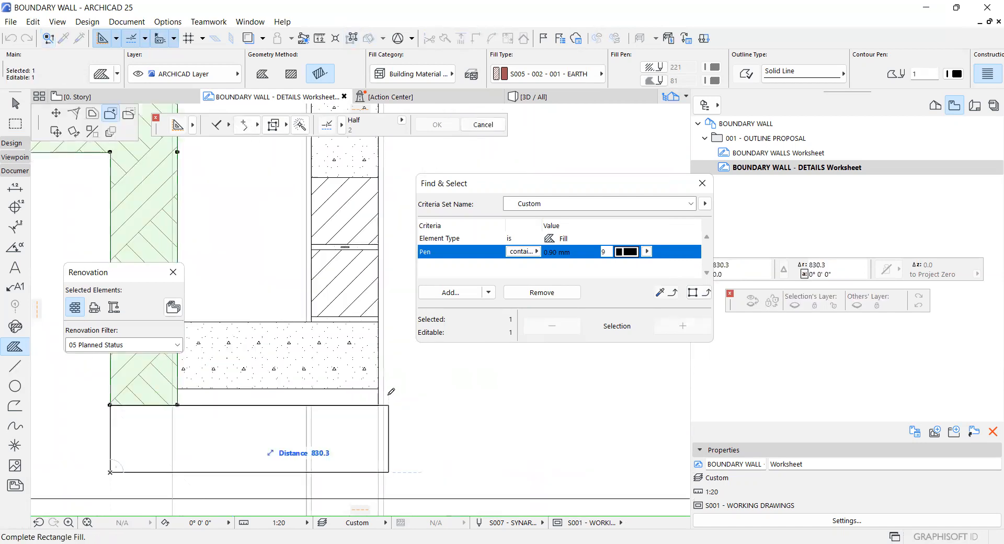
pyautogui.click(379, 471)
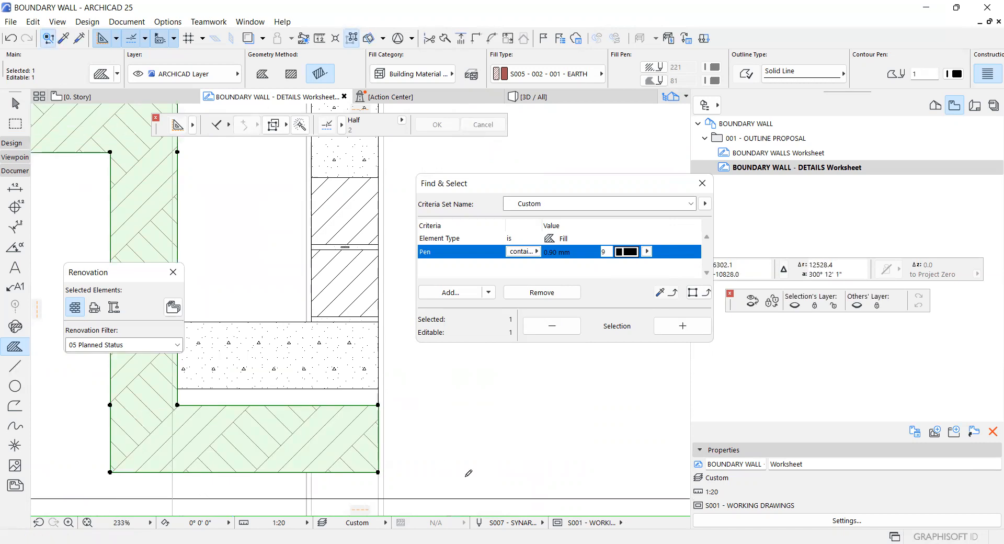
# Add a 200 mm wide rectangle to the earth fill along the wall's far side, rising to ground level
pyautogui.click(378, 473)
pyautogui.write('2')
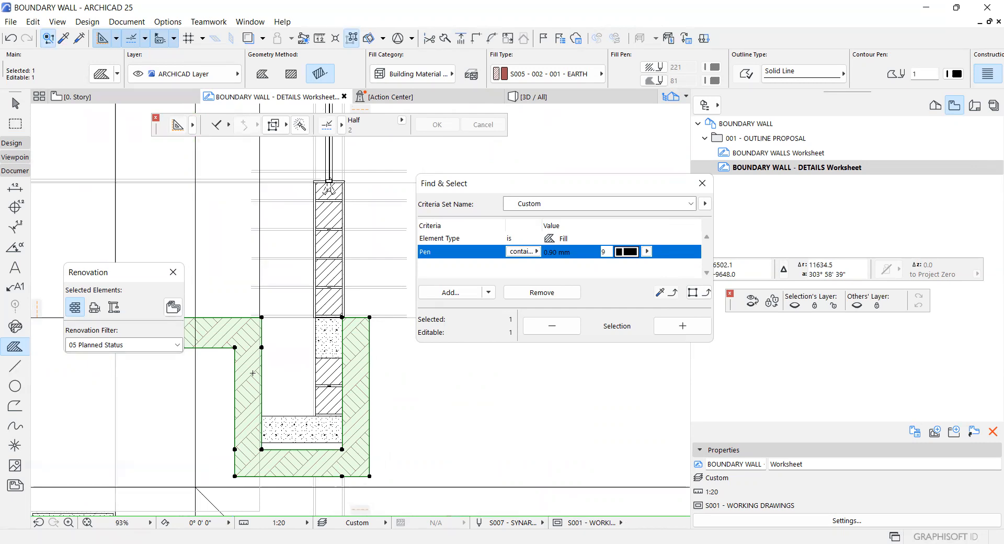
pyautogui.press('Escape')
# Set the default cut fill to the building material rubble 275646950
pyautogui.scroll(1, 265, 317)
pyautogui.moveTo(265, 317); pyautogui.dragTo(273, 287, button='middle')
pyautogui.scroll(3, 288, 296)
pyautogui.scroll(-2, 304, 326)
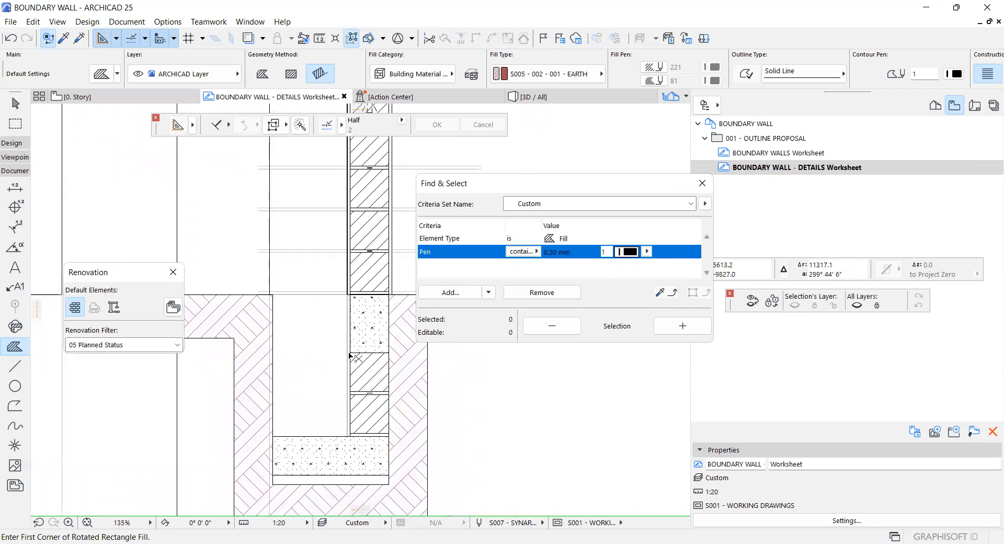
pyautogui.hotkey('ctrl', 't')
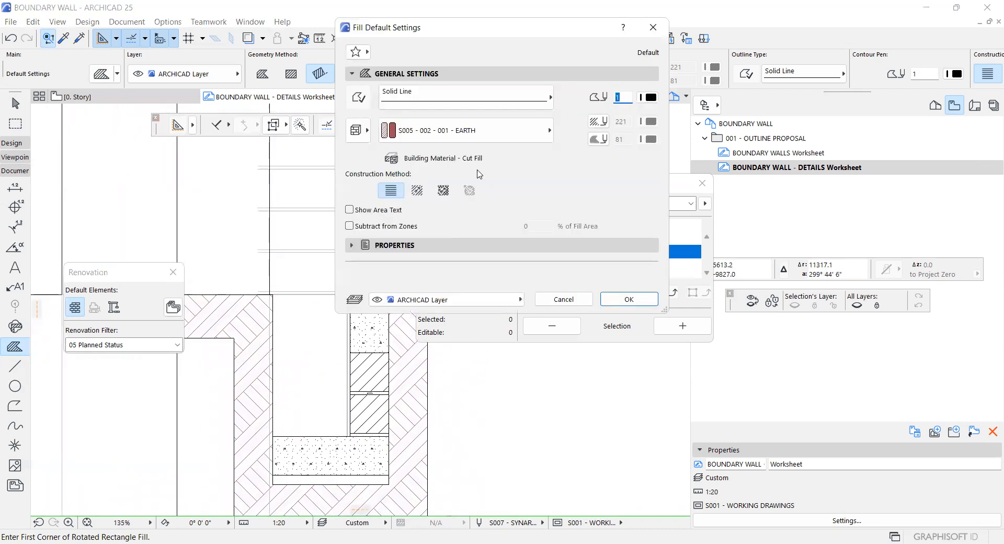
pyautogui.click(502, 140)
pyautogui.scroll(-3, 687, 257)
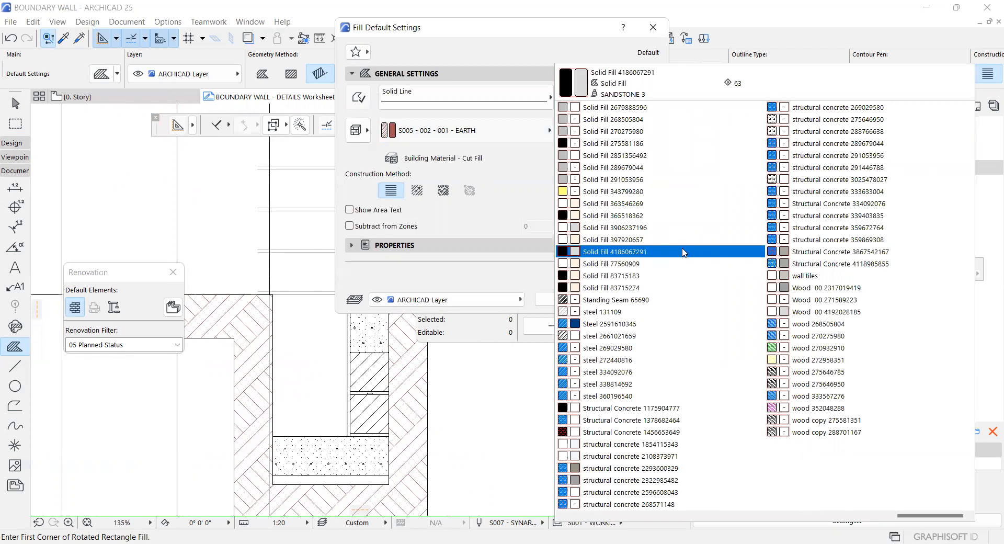
pyautogui.hscroll(-3, 684, 253)
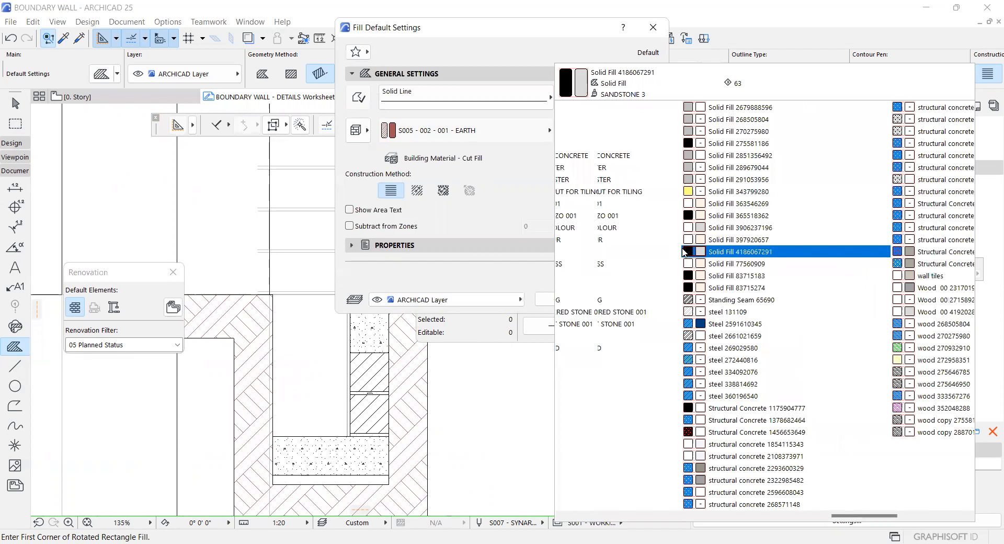
pyautogui.hscroll(-3, 685, 252)
pyautogui.click(810, 145)
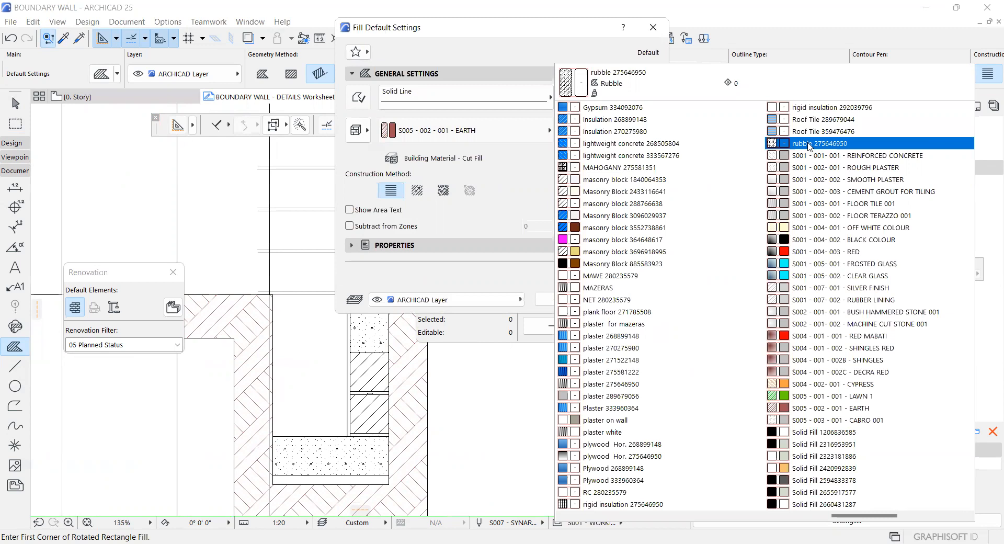
pyautogui.click(808, 144)
pyautogui.click(649, 302)
# Fill the empty excavation area above the concrete footing, between the earth and the blockwork, with the rubble fill
pyautogui.scroll(3, 264, 377)
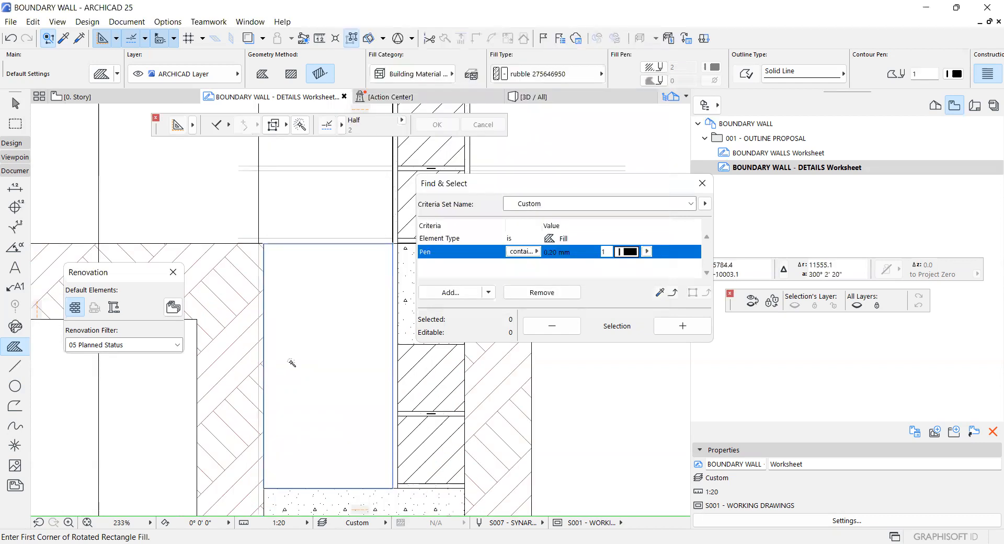
pyautogui.click(291, 362)
pyautogui.scroll(-2, 291, 362)
pyautogui.scroll(-5, 291, 362)
pyautogui.press('Escape')
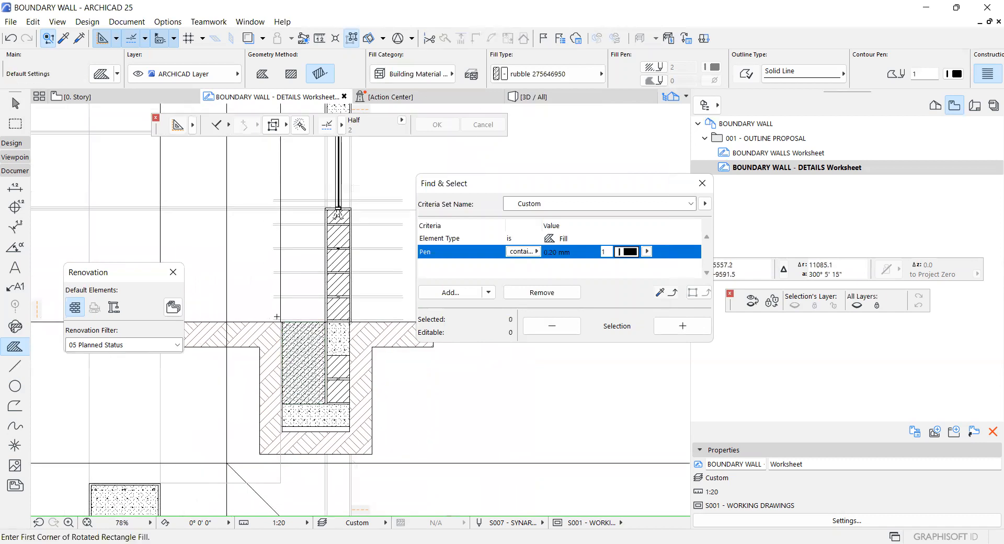
pyautogui.scroll(-3, 270, 315)
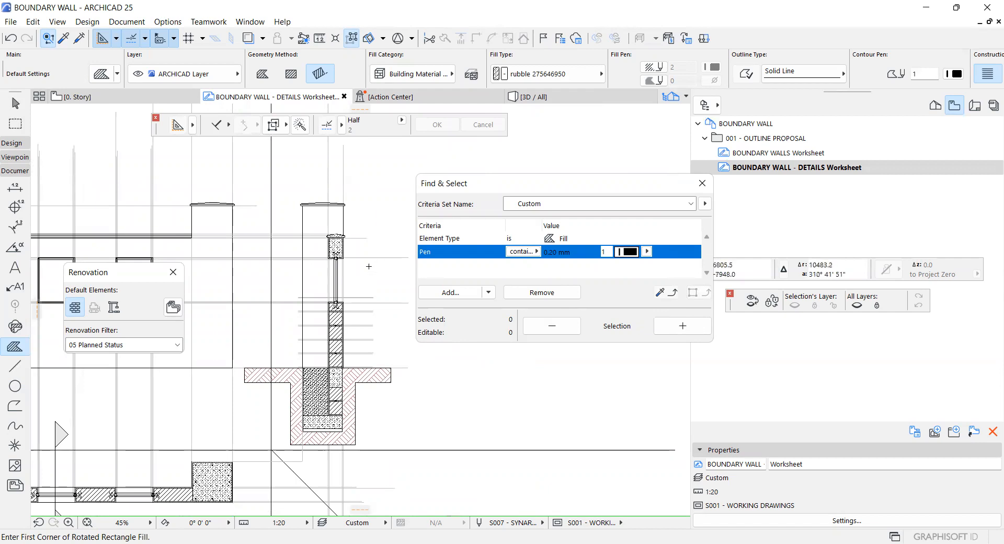
pyautogui.scroll(7, 372, 262)
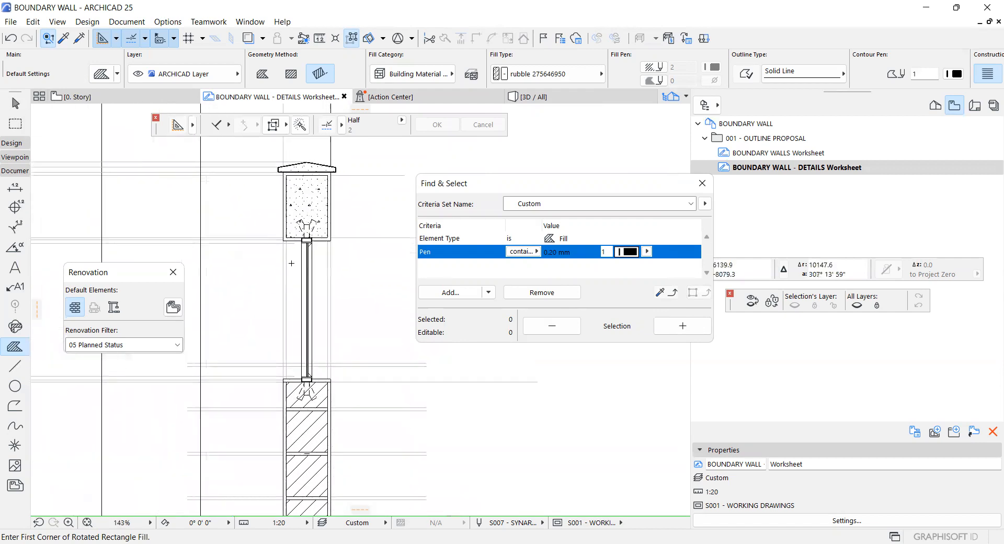
pyautogui.scroll(4, 286, 220)
pyautogui.scroll(2, 286, 218)
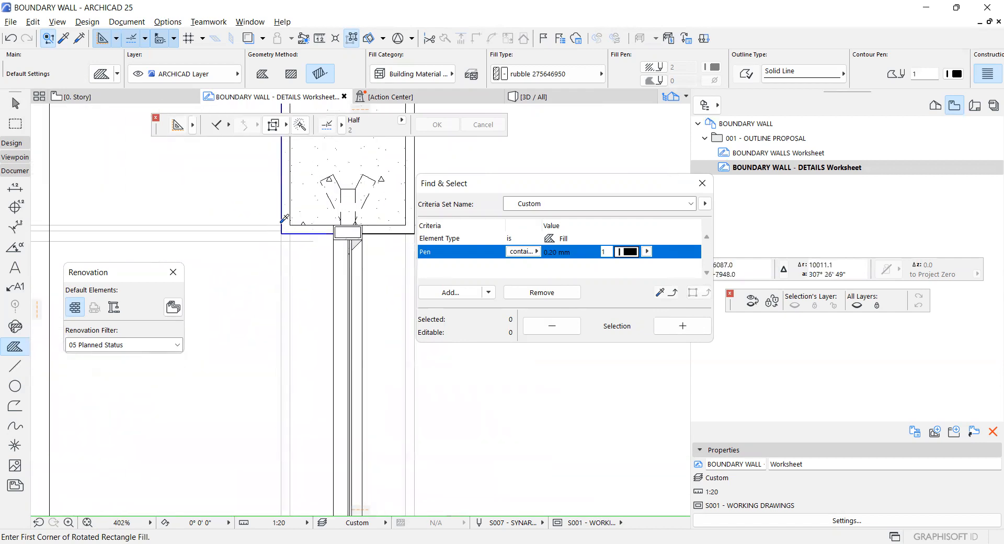
pyautogui.keyDown('alt'); pyautogui.click(285, 218); pyautogui.keyUp('alt')
pyautogui.scroll(15, 285, 218)
pyautogui.scroll(6, 278, 290)
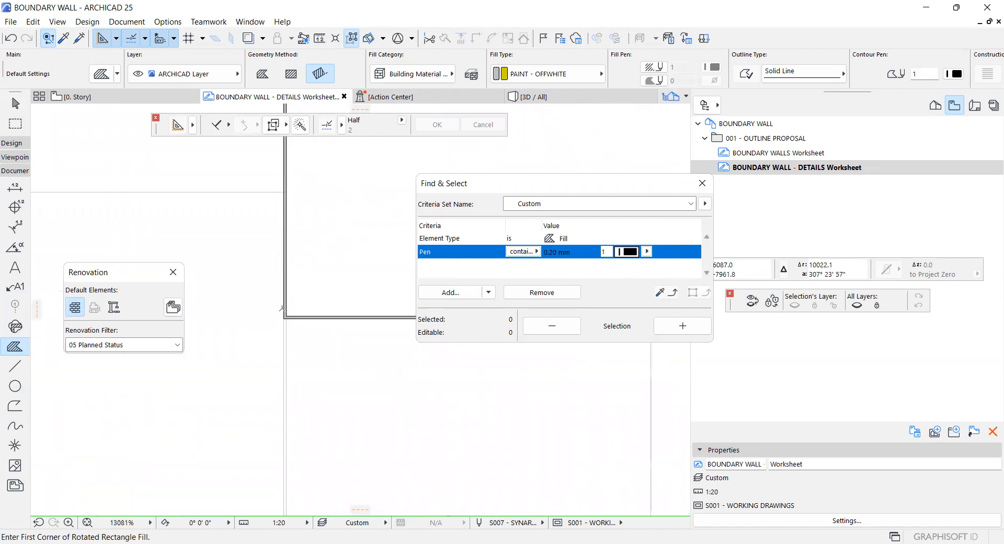
# Draw a single vertical line on the wall's near side from the top beam's lower outer corner to the lower wall's upper corner
pyautogui.click(25, 371)
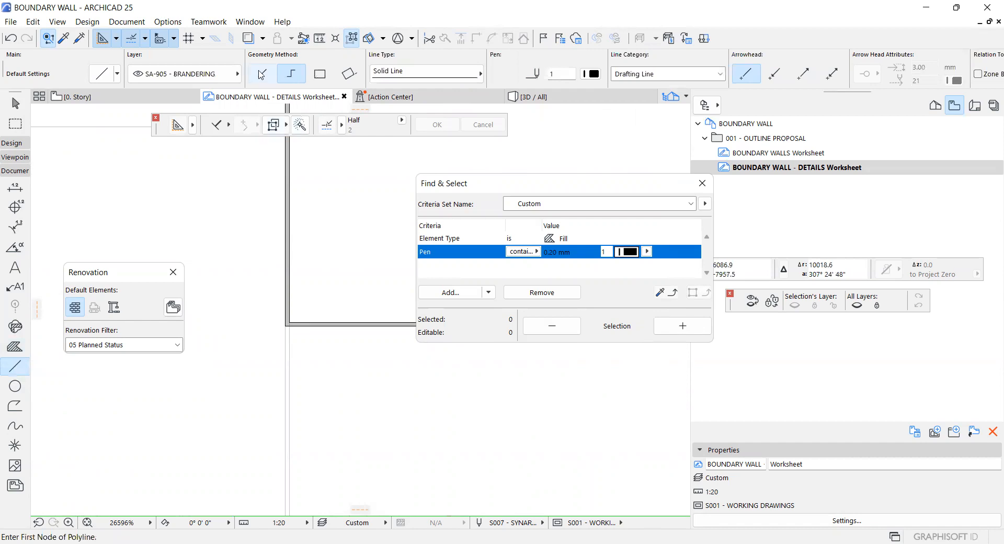
pyautogui.click(261, 75)
pyautogui.click(286, 325)
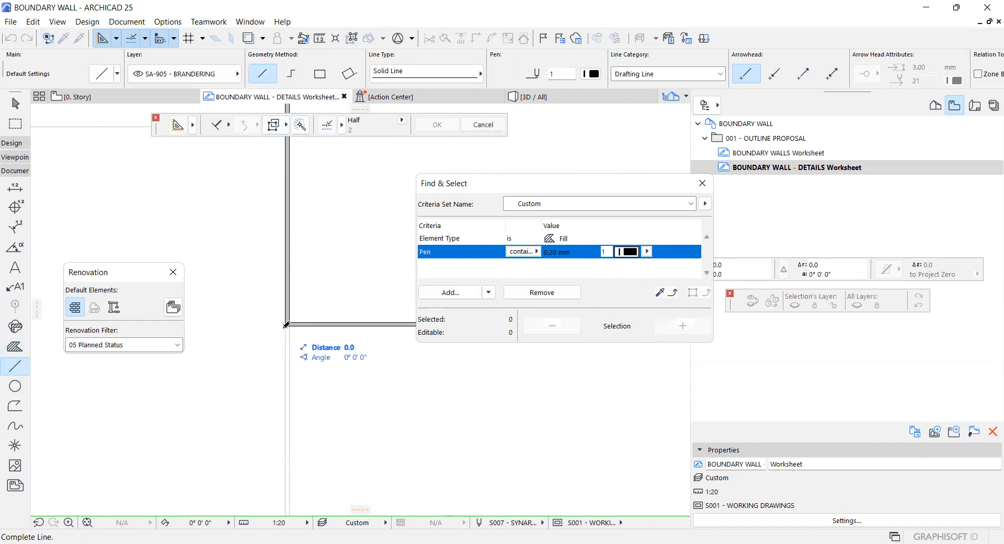
pyautogui.press('Escape')
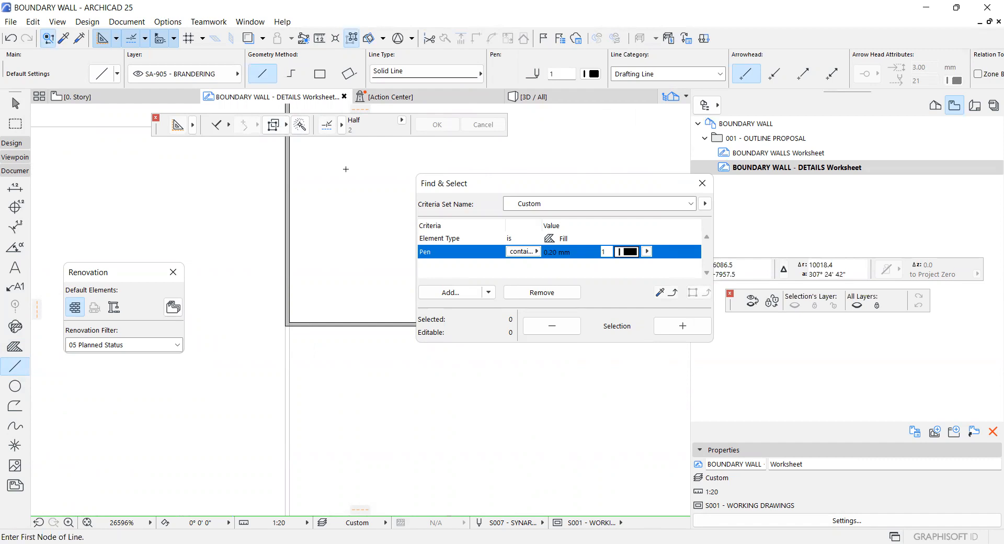
pyautogui.hotkey('alt', 'Tab')
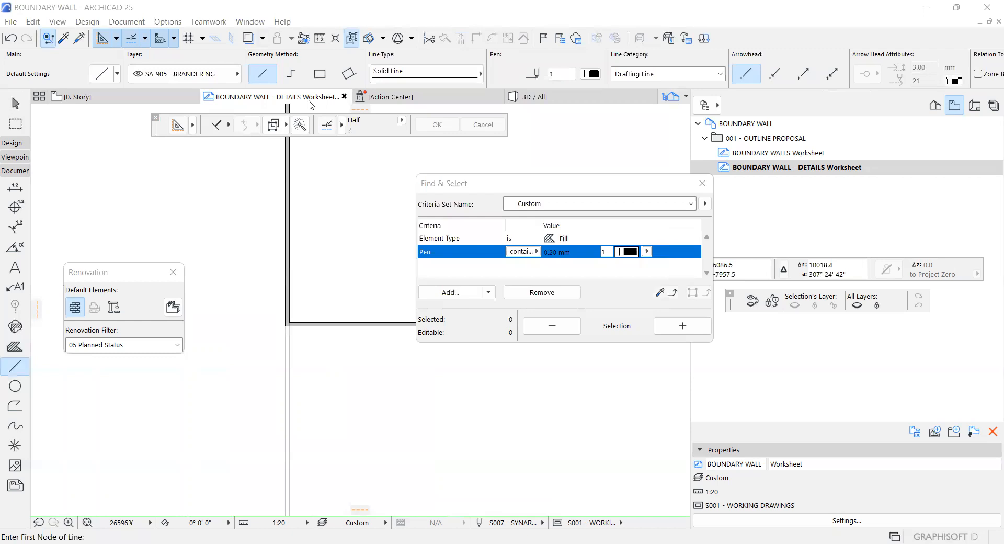
pyautogui.scroll(2, 268, 340)
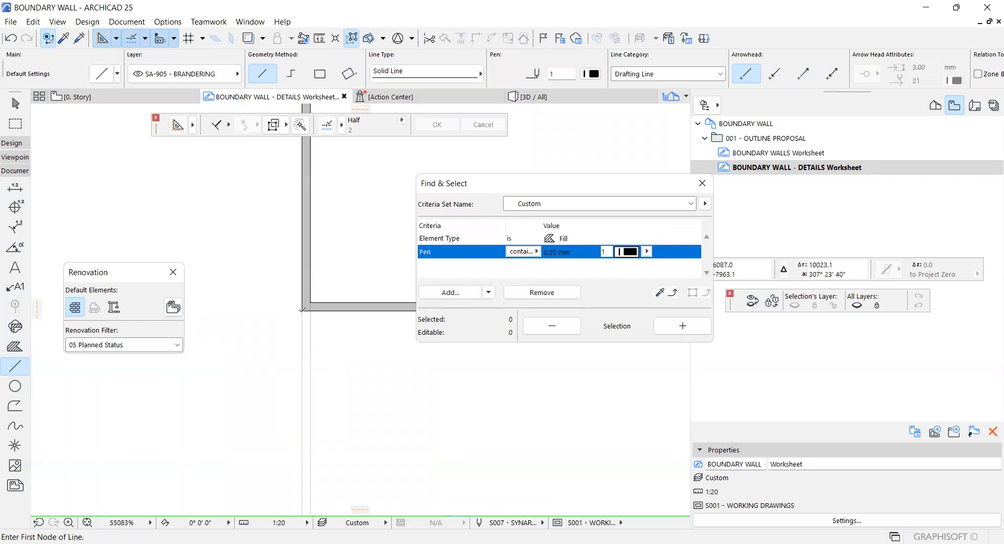
pyautogui.scroll(-5, 289, 254)
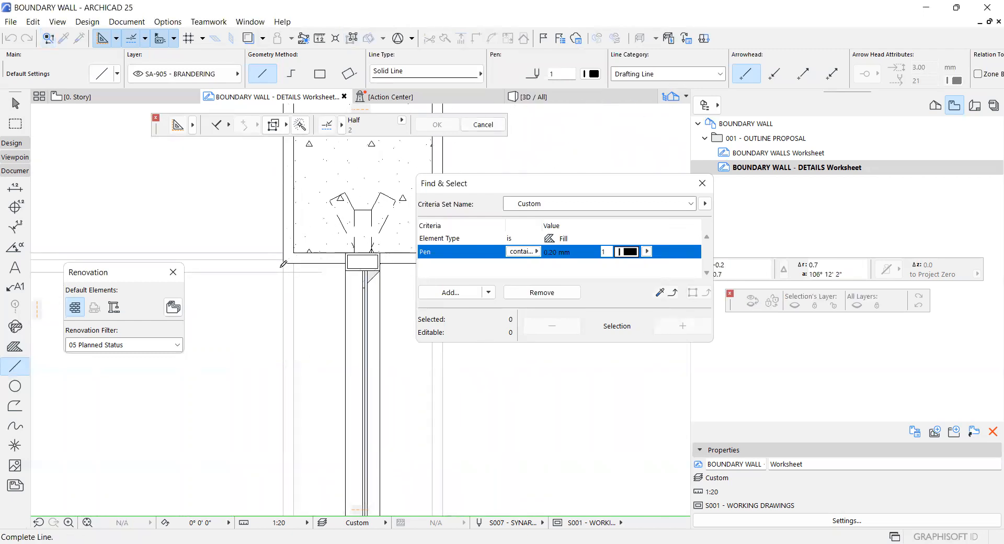
pyautogui.scroll(4, 325, 426)
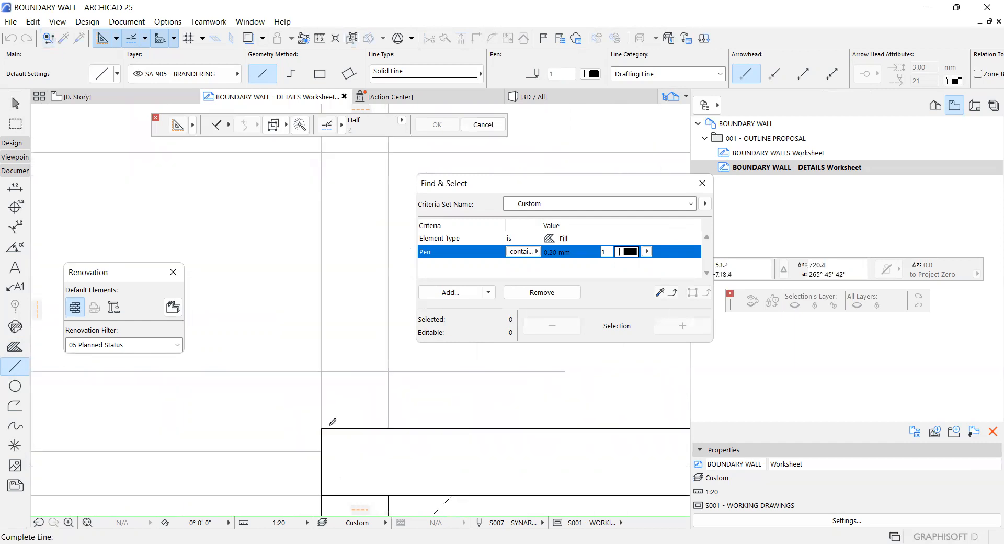
pyautogui.click(332, 434)
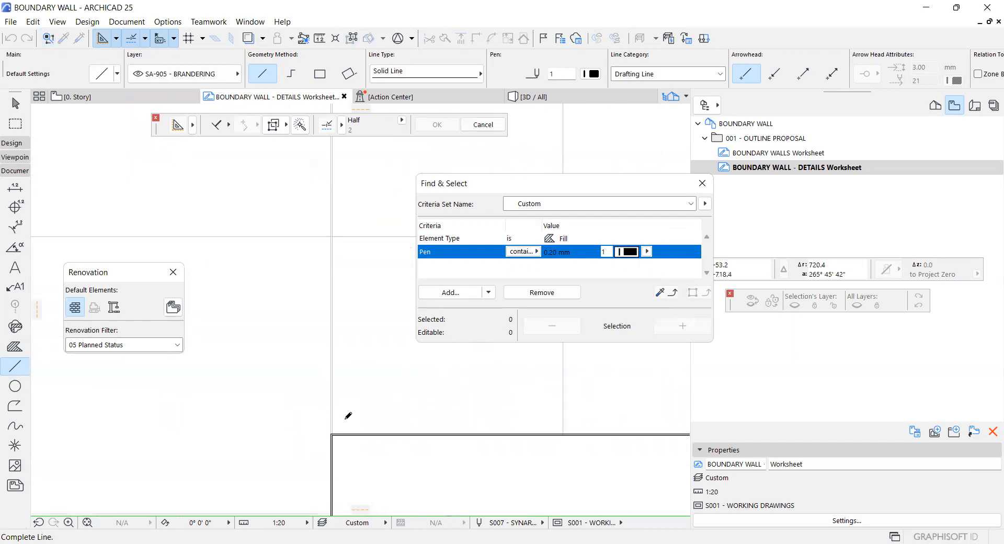
# Draw a matching vertical line on the wall's far side, joining the top beam's lower corner to the lower wall's upper corner
pyautogui.scroll(-4, 279, 432)
pyautogui.scroll(-4, 277, 432)
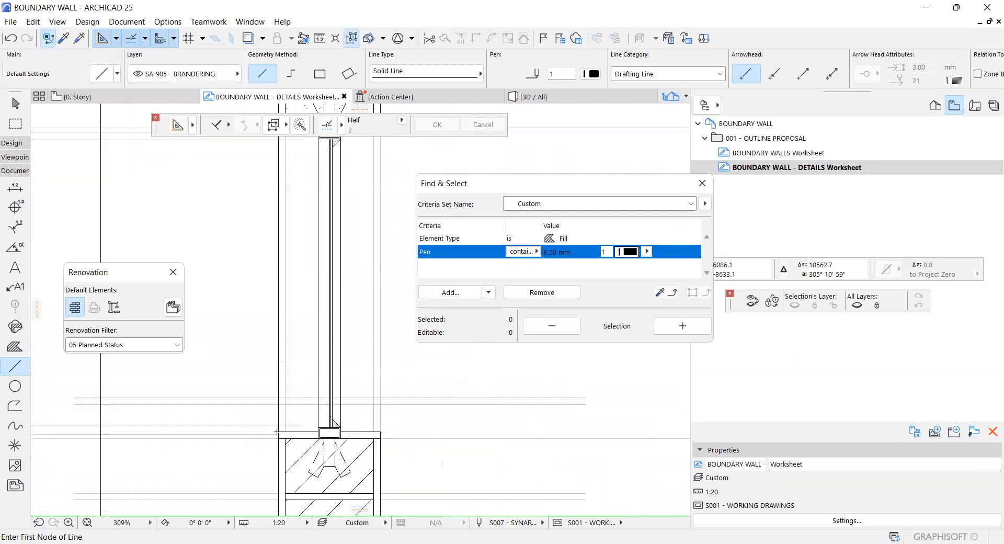
pyautogui.scroll(2, 320, 285)
pyautogui.scroll(6, 309, 261)
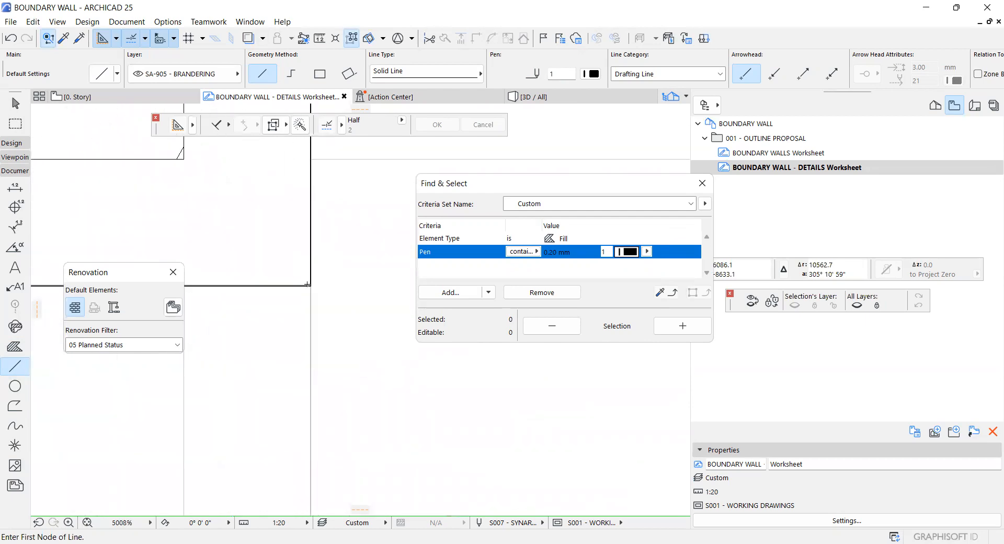
pyautogui.click(318, 328)
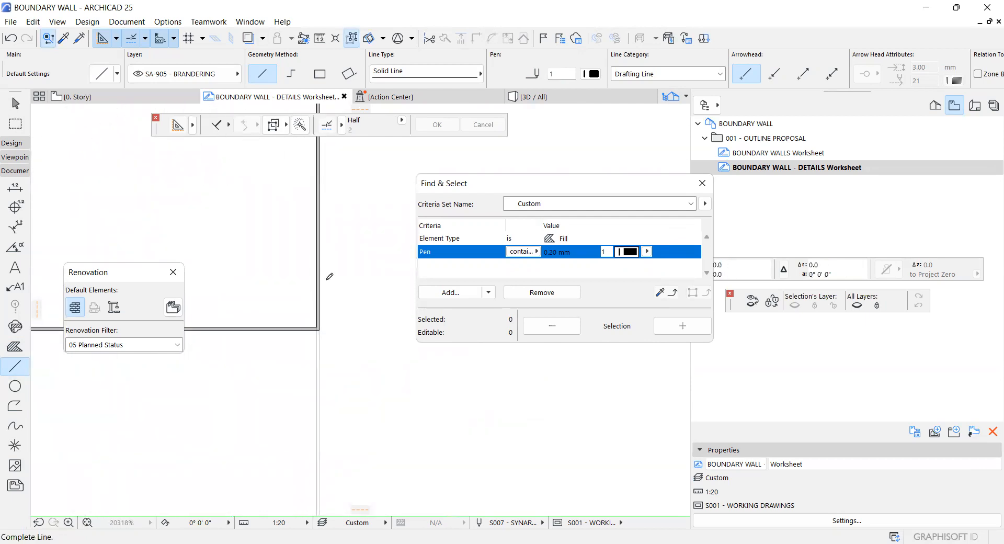
pyautogui.scroll(-8, 330, 276)
pyautogui.scroll(6, 340, 439)
pyautogui.scroll(-4, 344, 445)
pyautogui.scroll(7, 370, 320)
pyautogui.scroll(1, 370, 320)
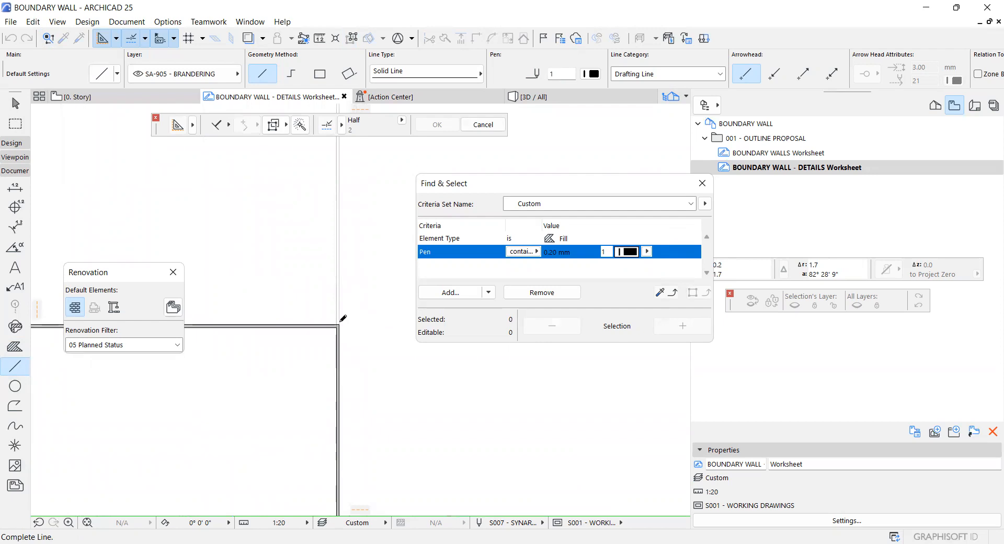
pyautogui.click(340, 323)
# Select all pen 101 construction lines and move them to the layer 0 - TO HIDE
pyautogui.scroll(-4, 354, 420)
pyautogui.scroll(3, 357, 422)
pyautogui.scroll(-6, 357, 421)
pyautogui.scroll(-5, 306, 198)
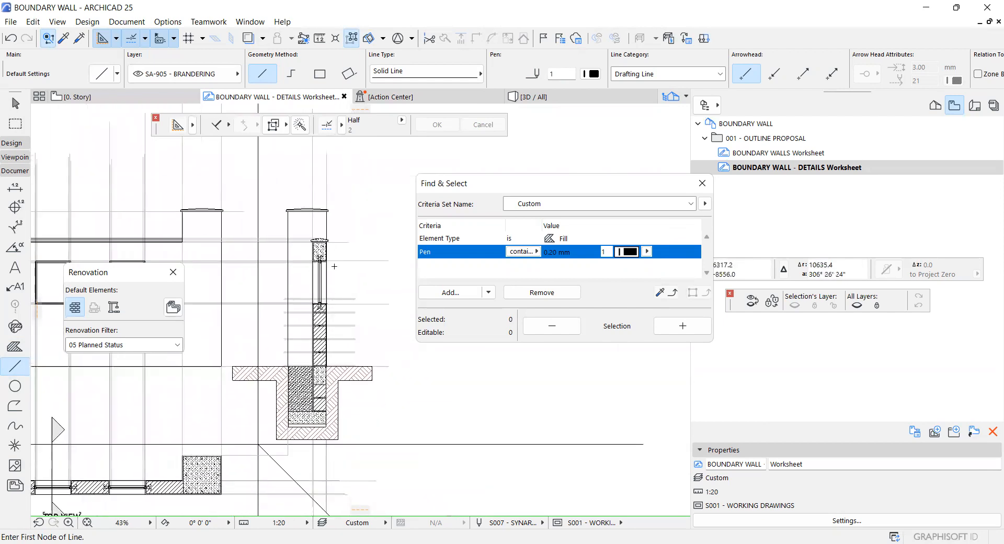
pyautogui.scroll(-1, 346, 293)
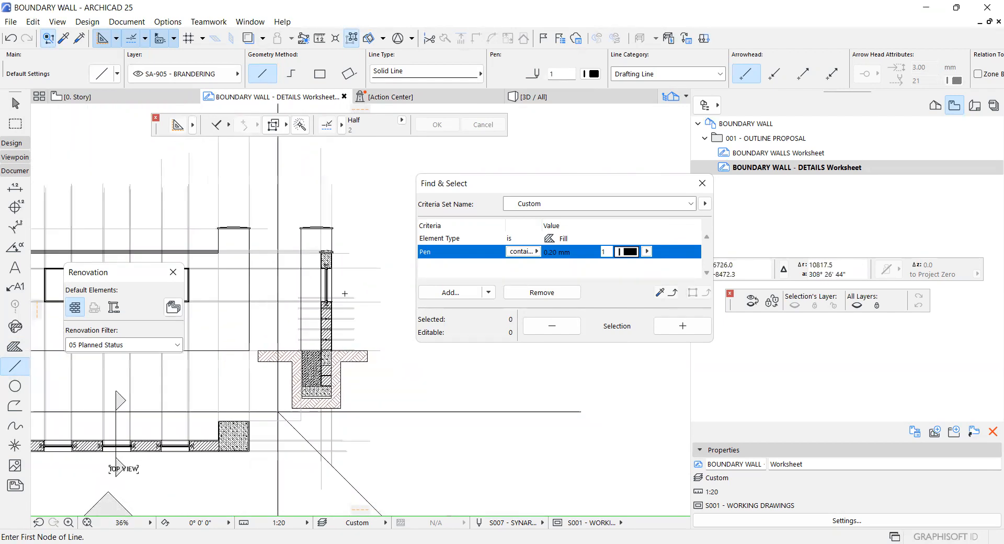
pyautogui.scroll(-2, 346, 293)
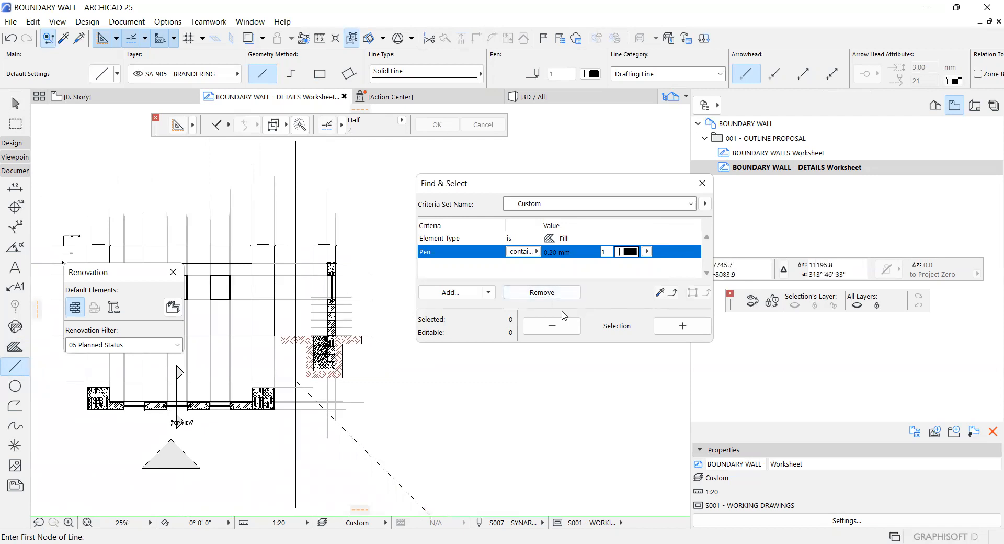
pyautogui.keyDown('alt'); pyautogui.click(332, 217); pyautogui.keyUp('alt')
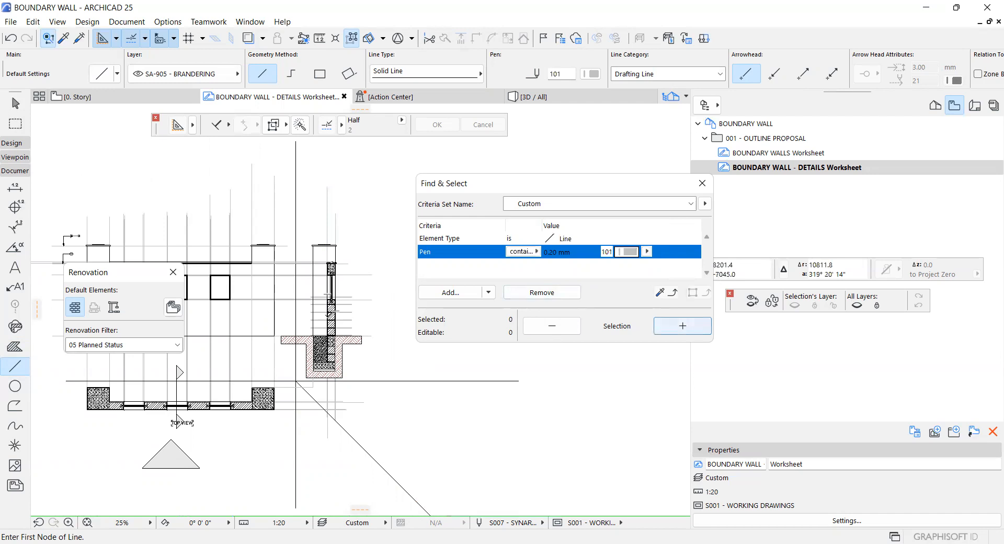
pyautogui.click(683, 325)
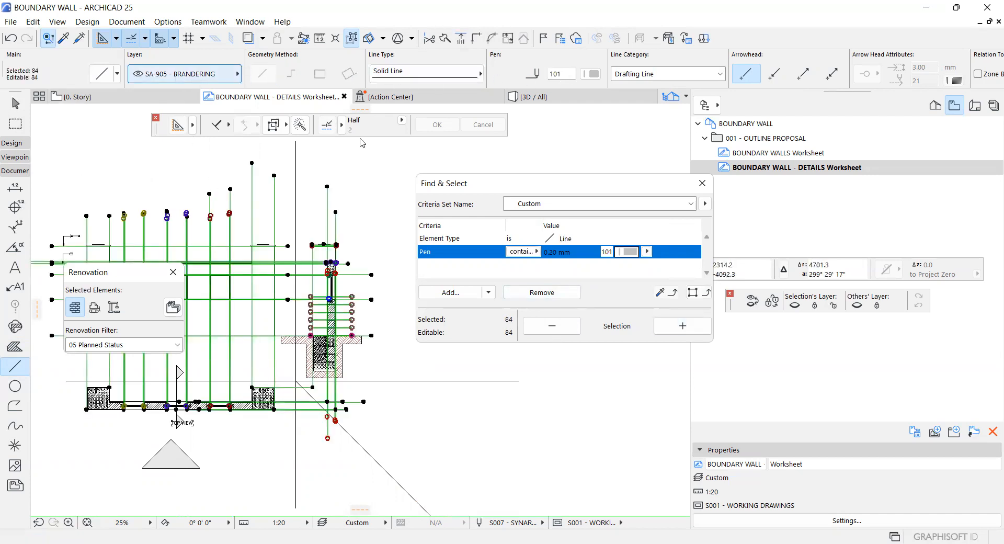
pyautogui.click(212, 72)
pyautogui.scroll(20, 568, 105)
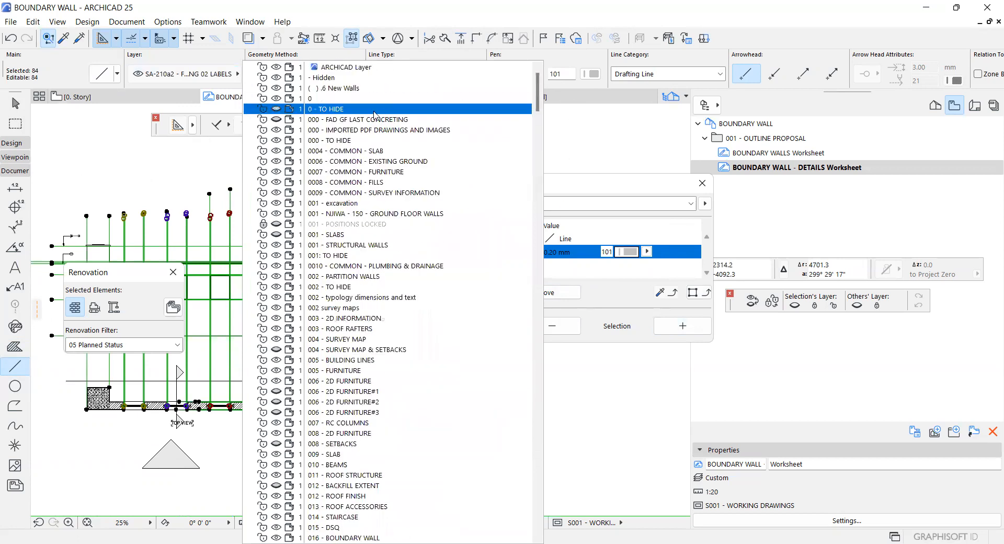
pyautogui.click(374, 109)
# Examine the elevation, top view and side section without the construction lines
pyautogui.scroll(3, 248, 340)
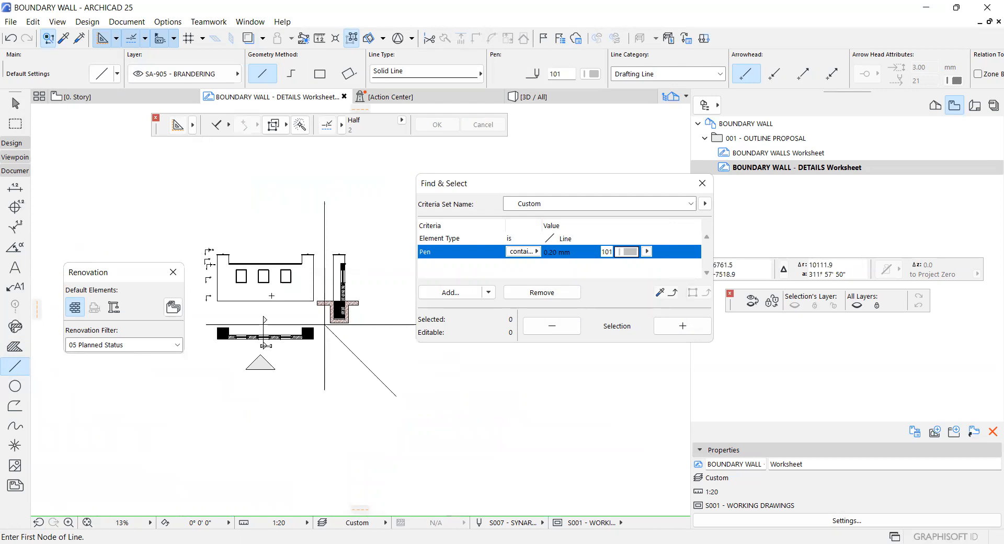
pyautogui.scroll(4, 403, 226)
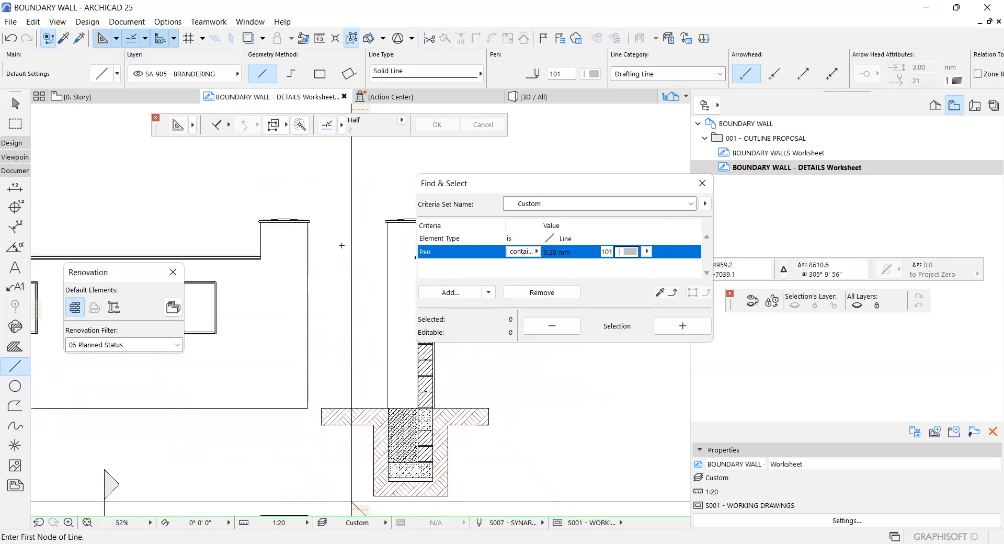
pyautogui.scroll(-1, 357, 353)
pyautogui.scroll(6, 358, 353)
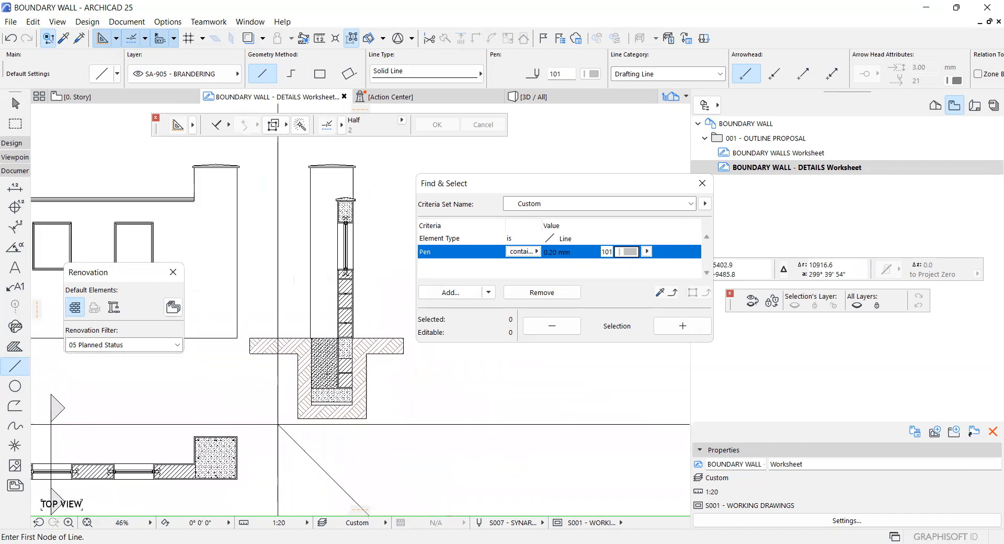
pyautogui.scroll(-6, 309, 398)
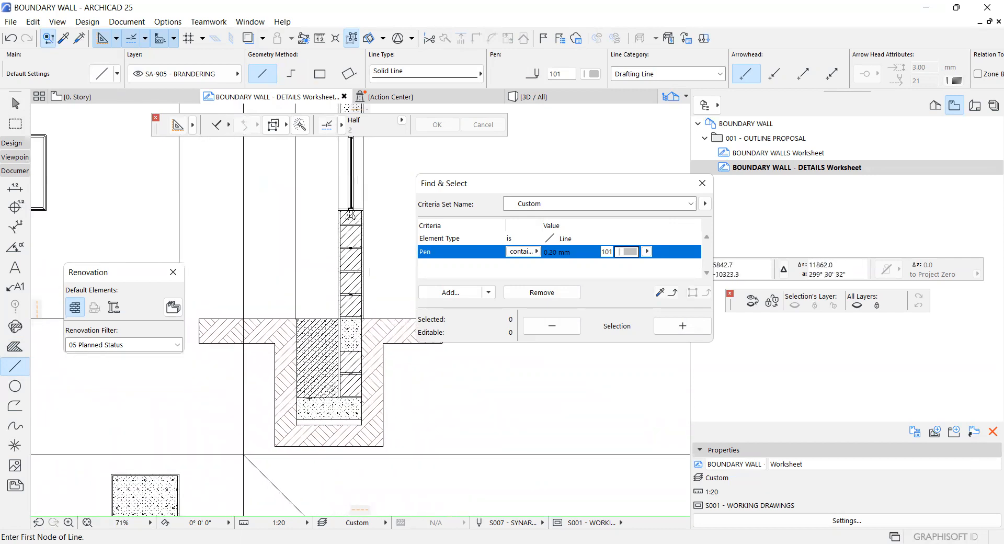
pyautogui.scroll(-4, 344, 279)
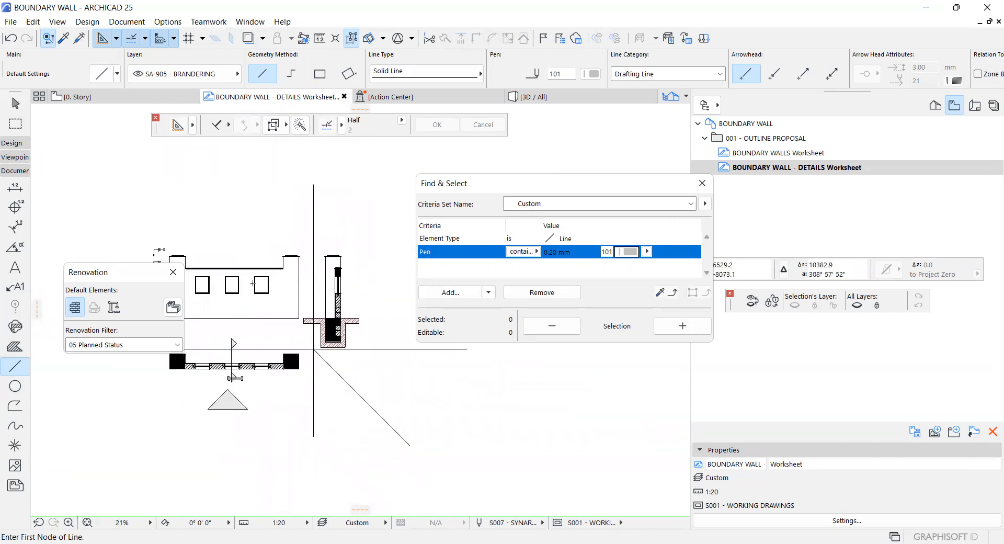
pyautogui.scroll(3, 203, 275)
pyautogui.scroll(-2, 266, 305)
pyautogui.scroll(-2, 266, 305)
pyautogui.scroll(3, 206, 325)
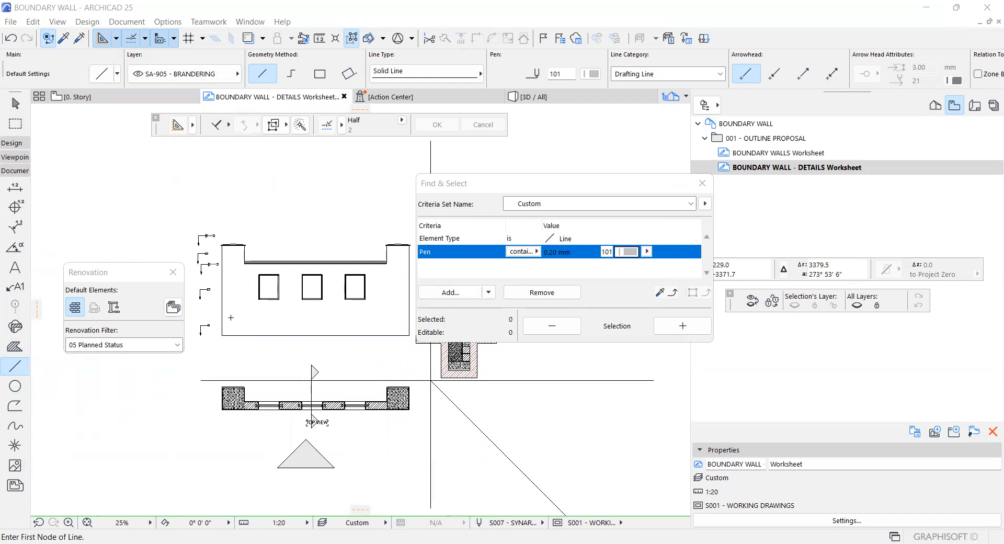
# Inspect the side section's wall, footing and fills together with the elevation and top view
pyautogui.scroll(-3, 243, 335)
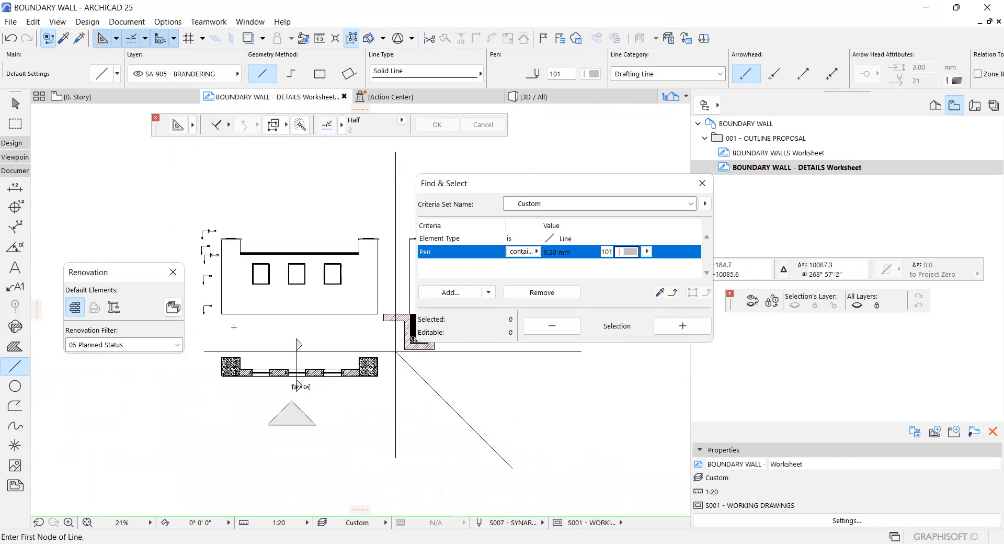
pyautogui.scroll(15, 288, 381)
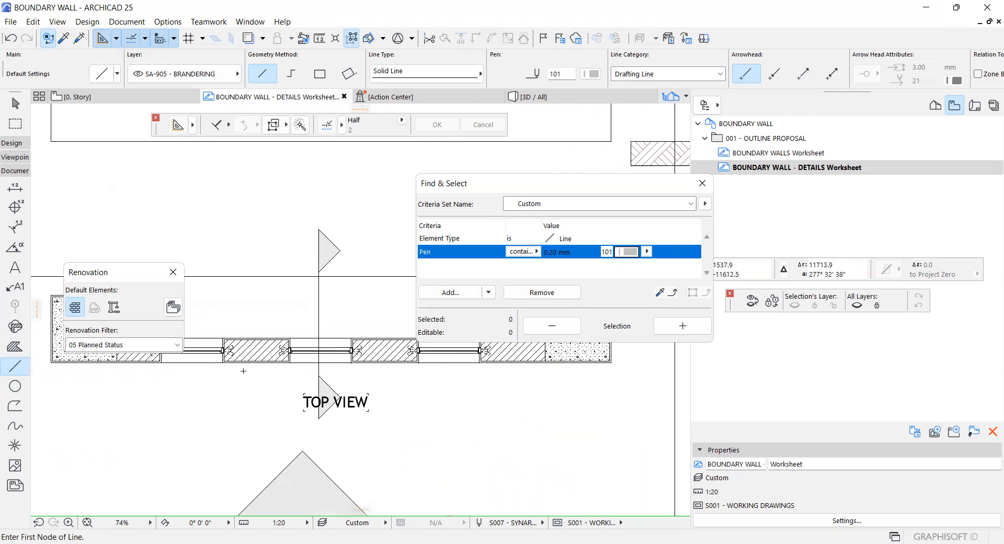
pyautogui.scroll(-10, 256, 365)
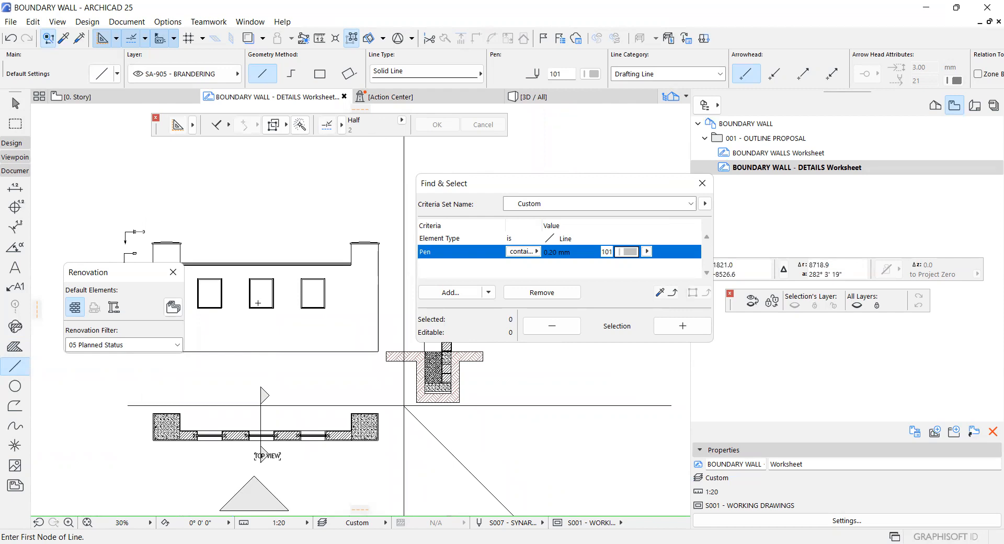
pyautogui.scroll(-4, 258, 303)
pyautogui.scroll(3, 355, 312)
pyautogui.scroll(-2, 355, 312)
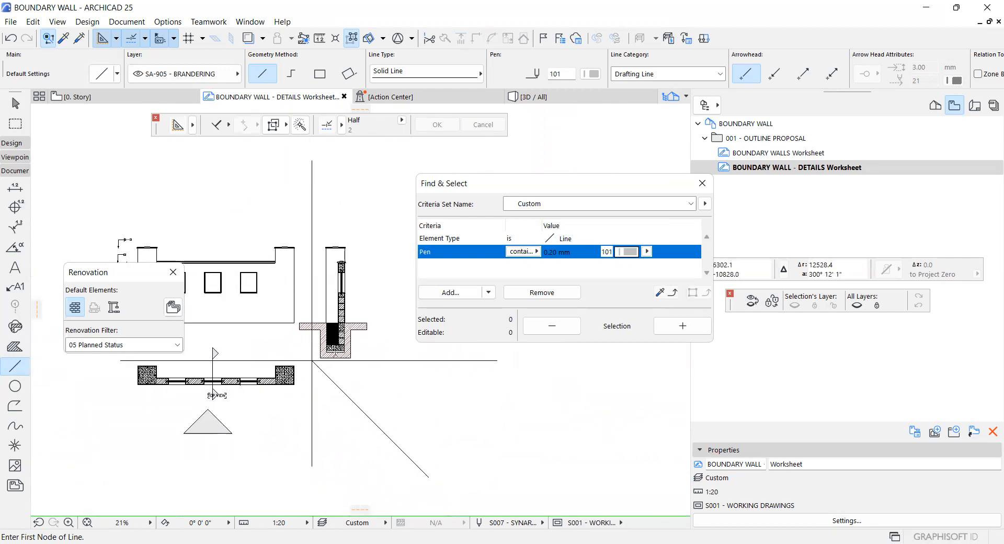
pyautogui.scroll(3, 339, 358)
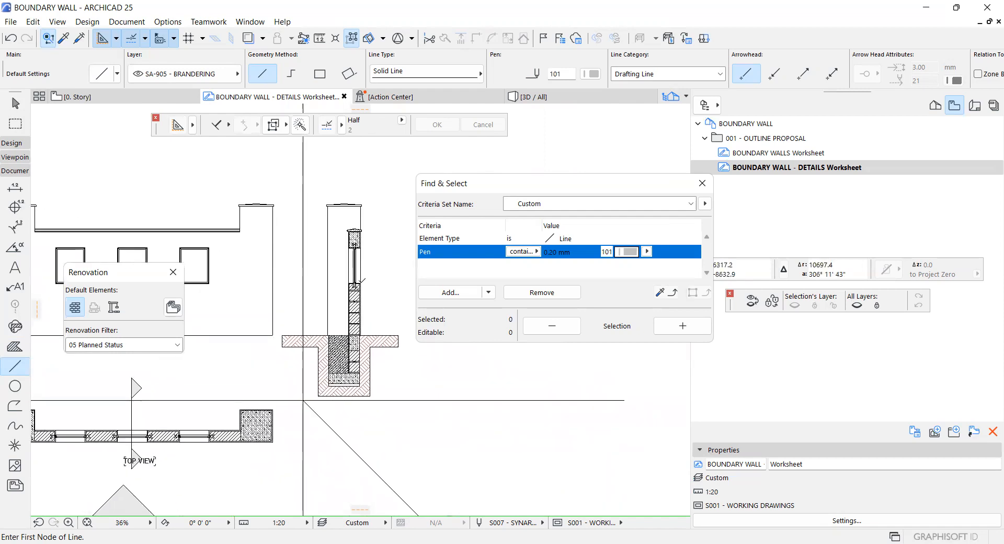
pyautogui.scroll(1, 361, 280)
pyautogui.scroll(-3, 376, 245)
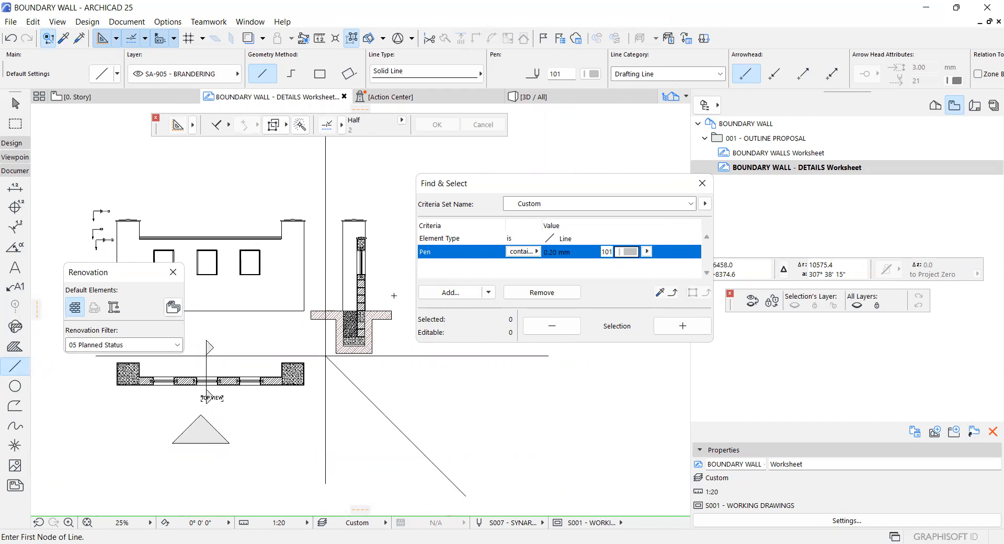
pyautogui.scroll(5, 406, 289)
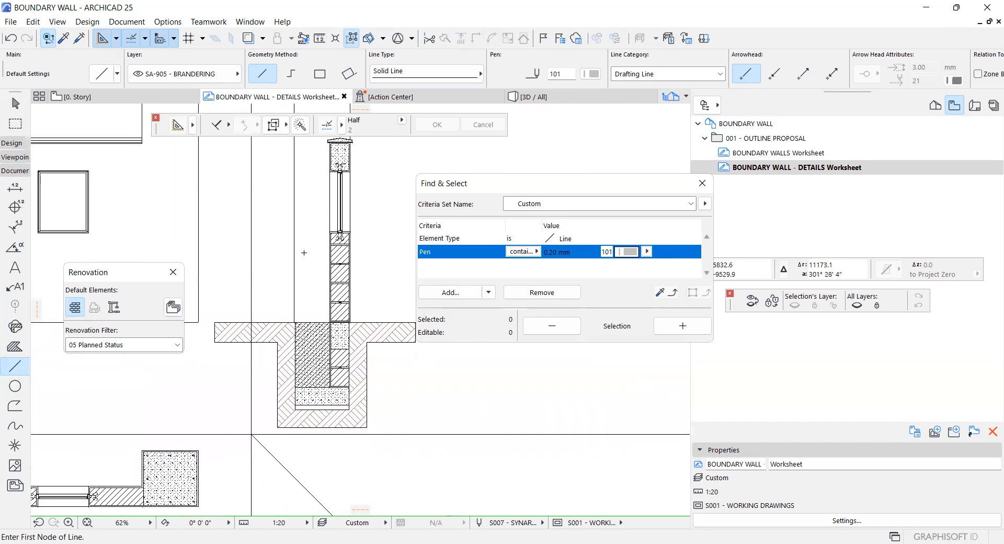
pyautogui.scroll(2, 370, 271)
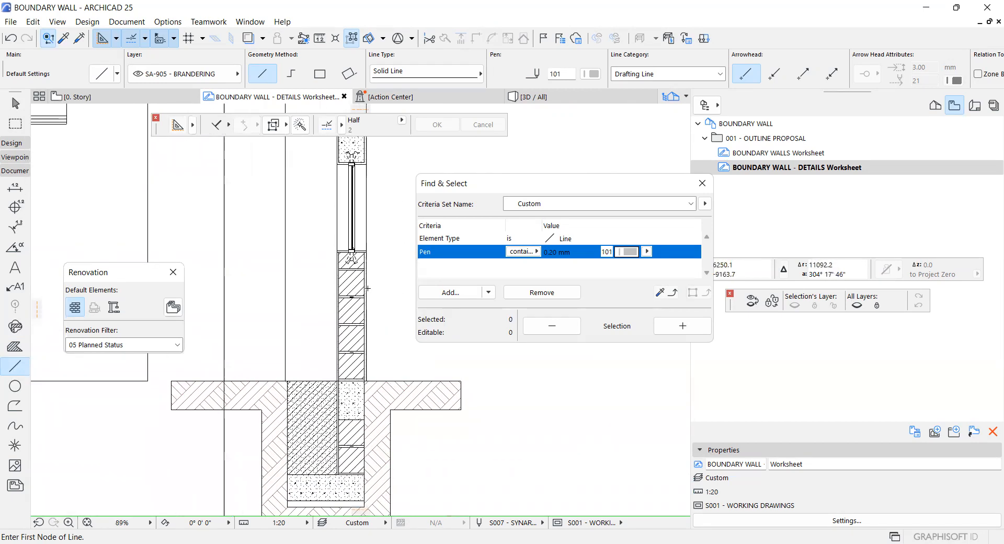
pyautogui.scroll(-7, 369, 271)
pyautogui.scroll(-3, 374, 298)
pyautogui.scroll(5, 278, 299)
pyautogui.scroll(-4, 330, 313)
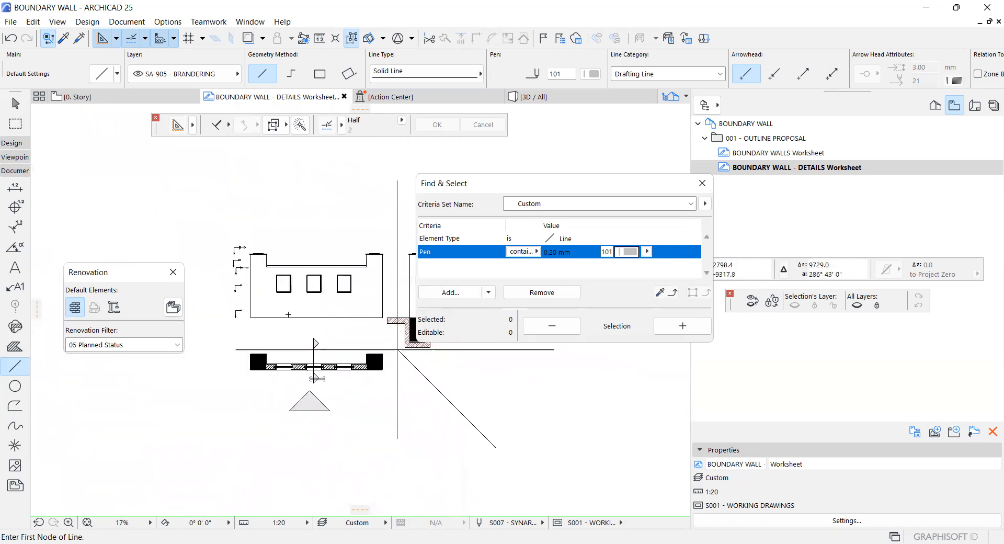
pyautogui.scroll(2, 287, 316)
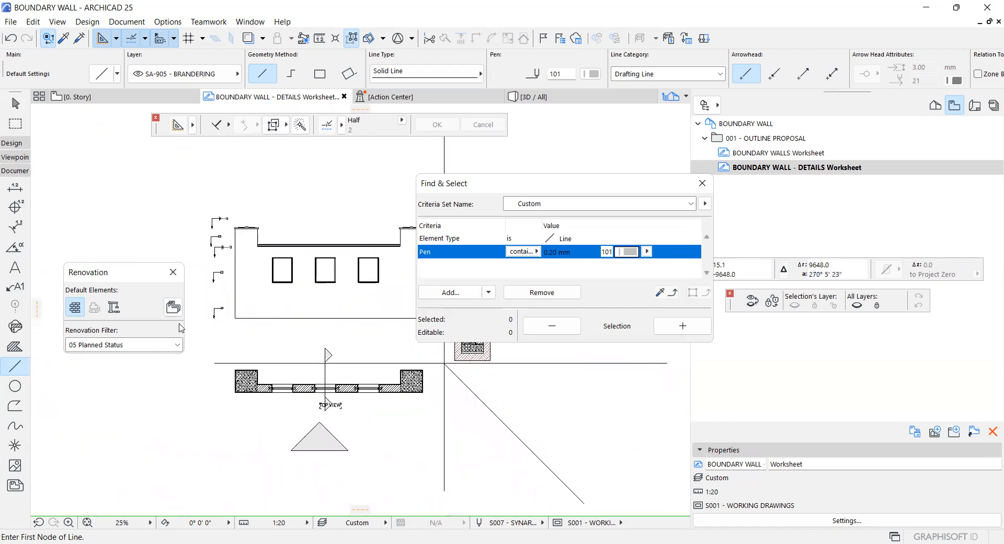
# Draw a gently wavy ground-line spline along the elevation's base, from beyond the wall's outer side across to the side section's earth fill
pyautogui.click(16, 430)
pyautogui.scroll(6, 250, 326)
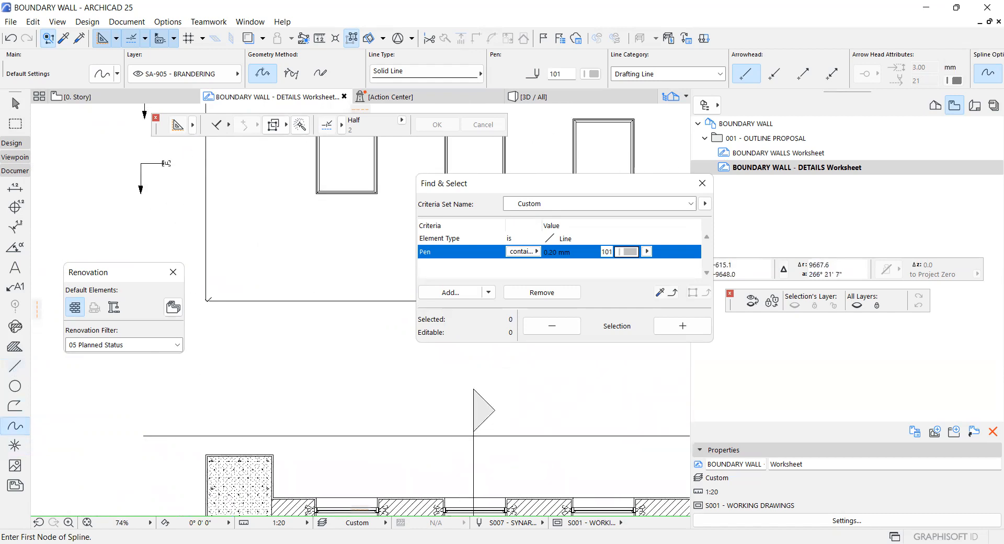
pyautogui.click(207, 299)
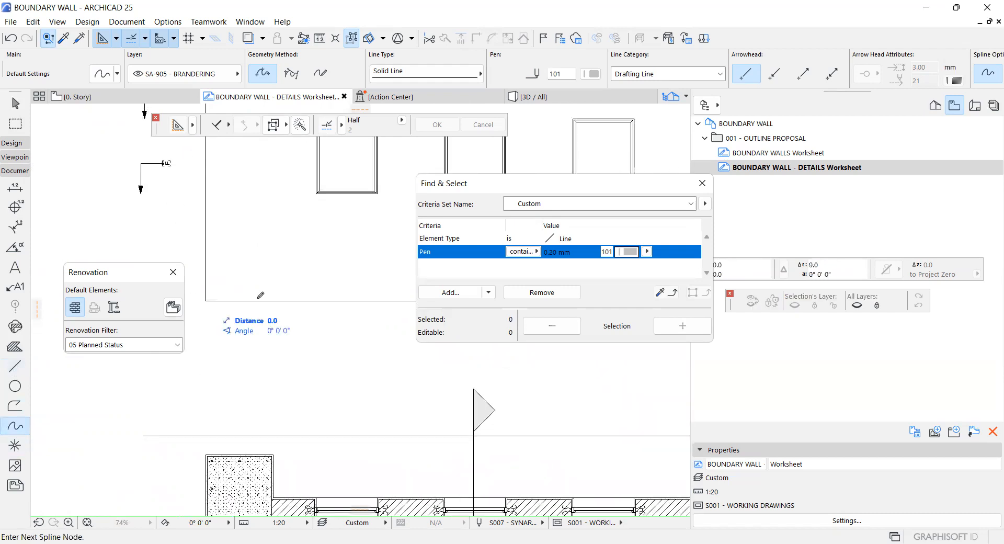
pyautogui.scroll(-3, 326, 293)
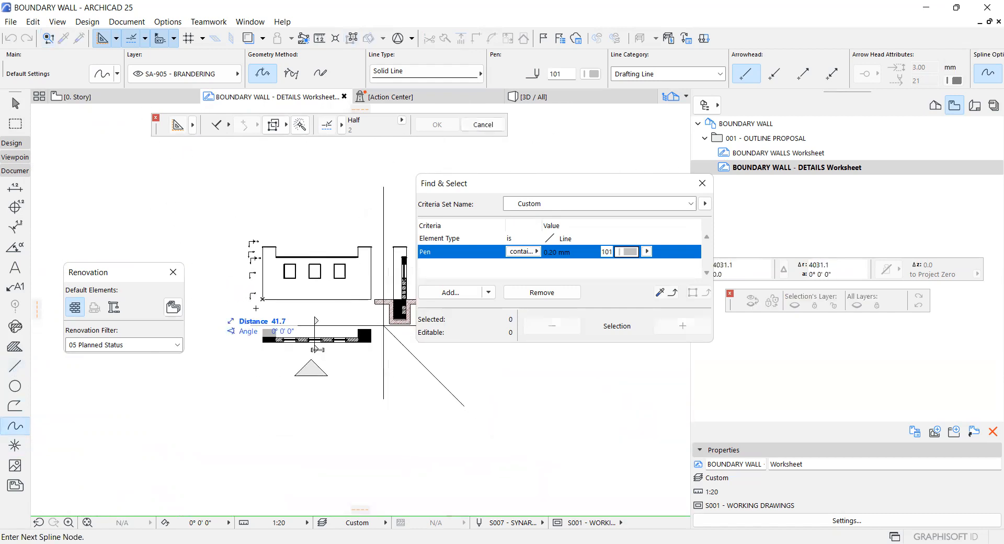
pyautogui.scroll(4, 243, 305)
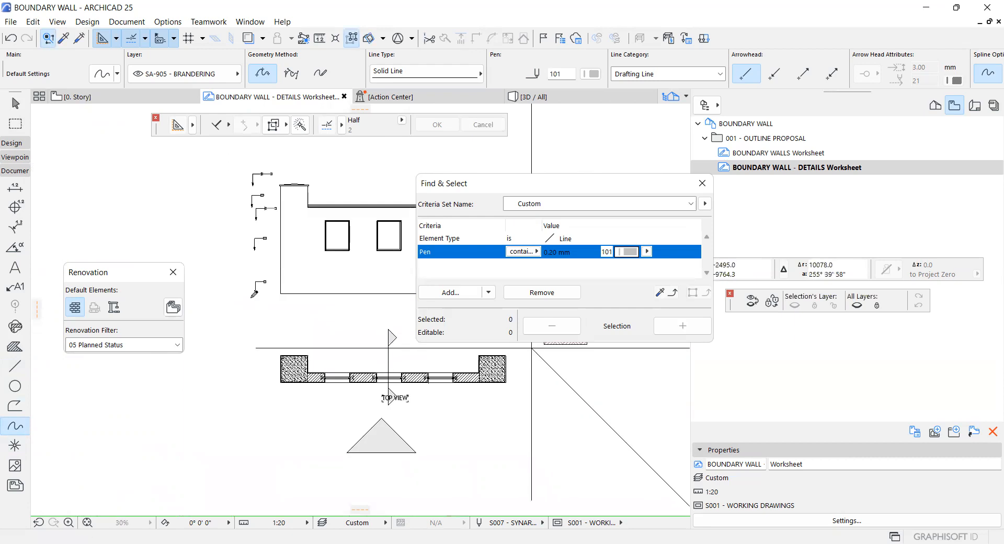
pyautogui.scroll(4, 277, 292)
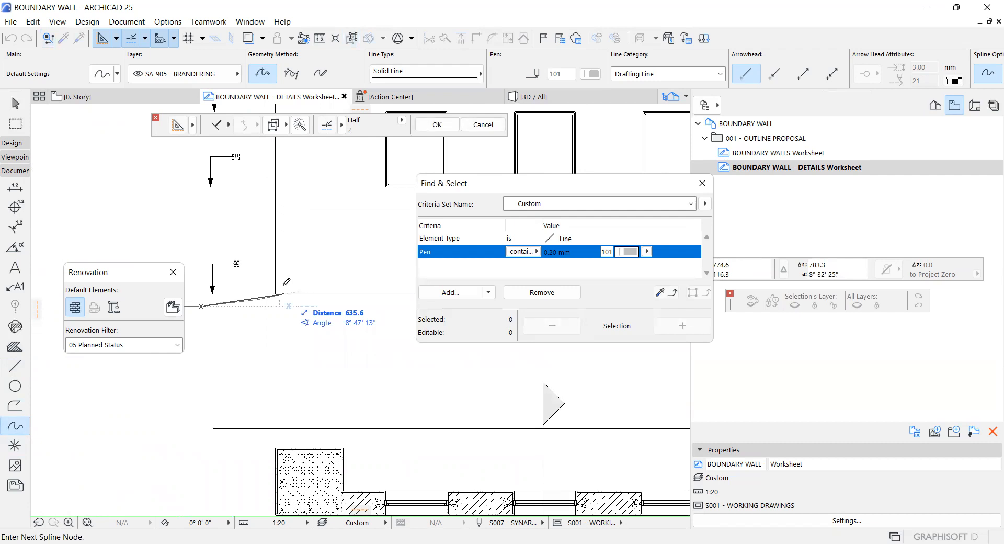
pyautogui.scroll(-4, 311, 288)
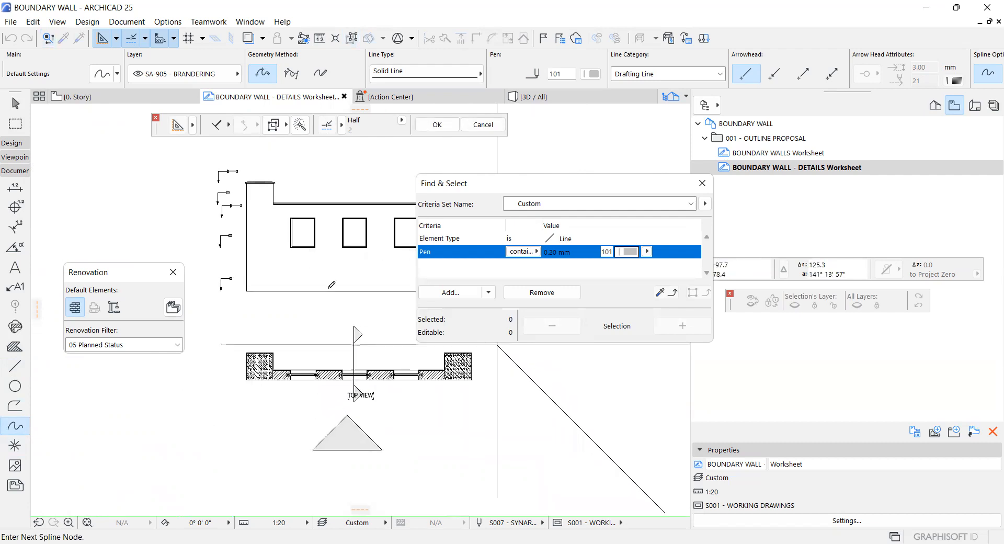
pyautogui.moveTo(390, 295); pyautogui.dragTo(305, 288, button='middle')
pyautogui.scroll(1, 305, 288)
pyautogui.scroll(1, 303, 290)
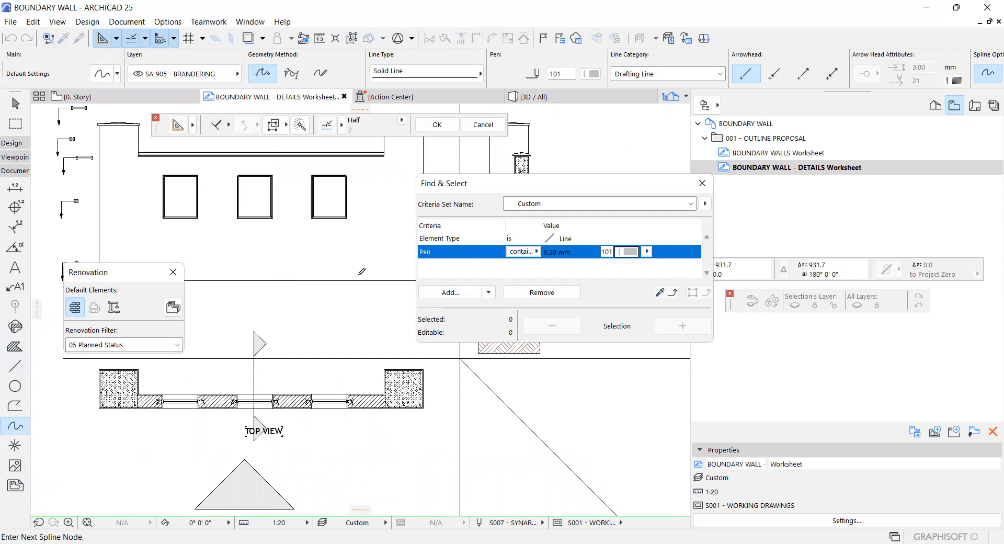
pyautogui.scroll(1, 364, 270)
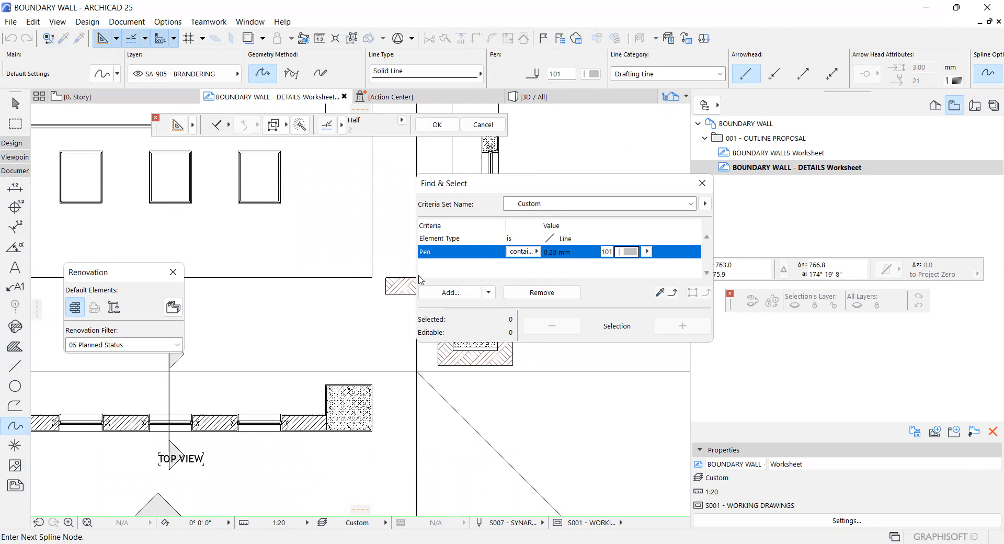
pyautogui.scroll(-1, 391, 284)
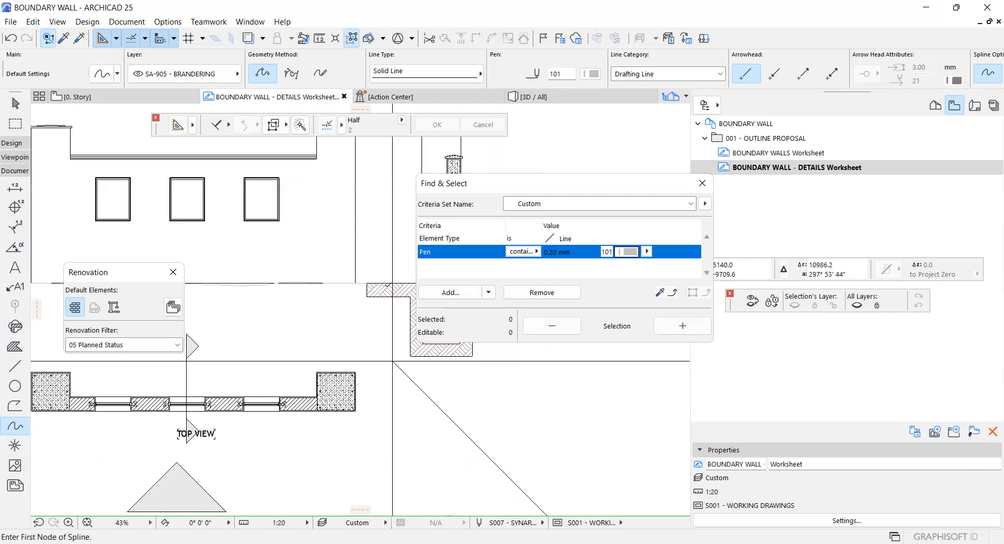
# Change the ground-line spline's pen to 1 and deselect it
pyautogui.keyDown('shift'); pyautogui.click(388, 286); pyautogui.keyUp('shift')
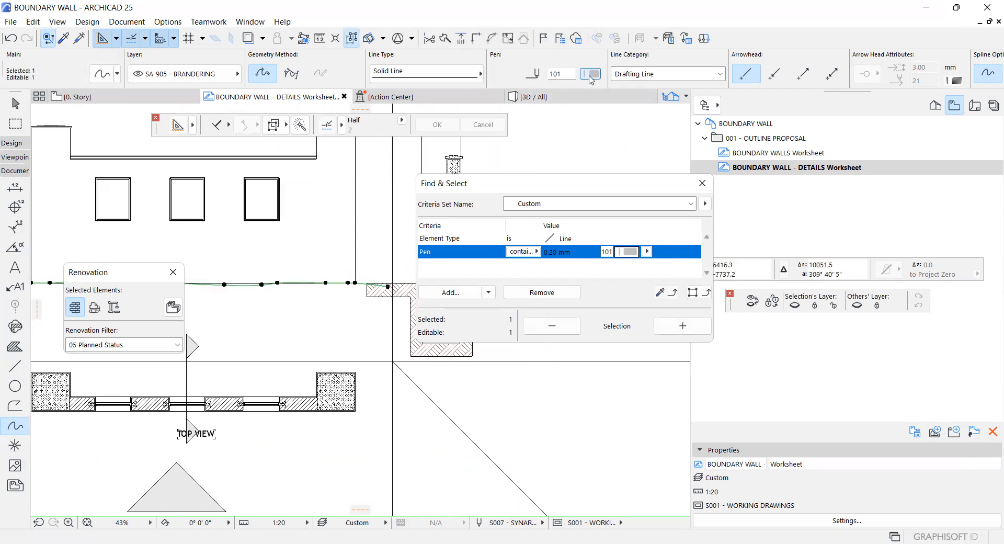
pyautogui.scroll(3, 321, 389)
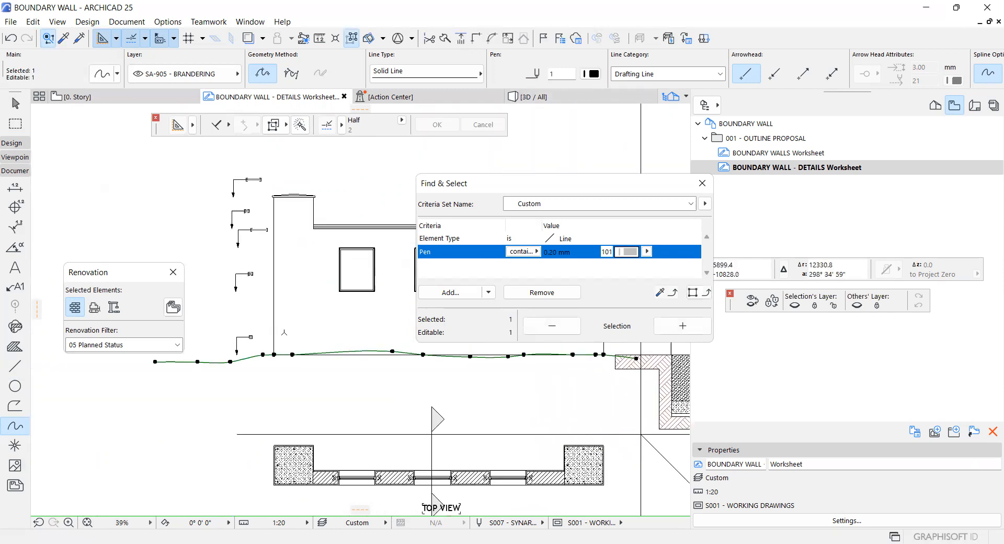
pyautogui.scroll(2, 321, 389)
pyautogui.press('Escape')
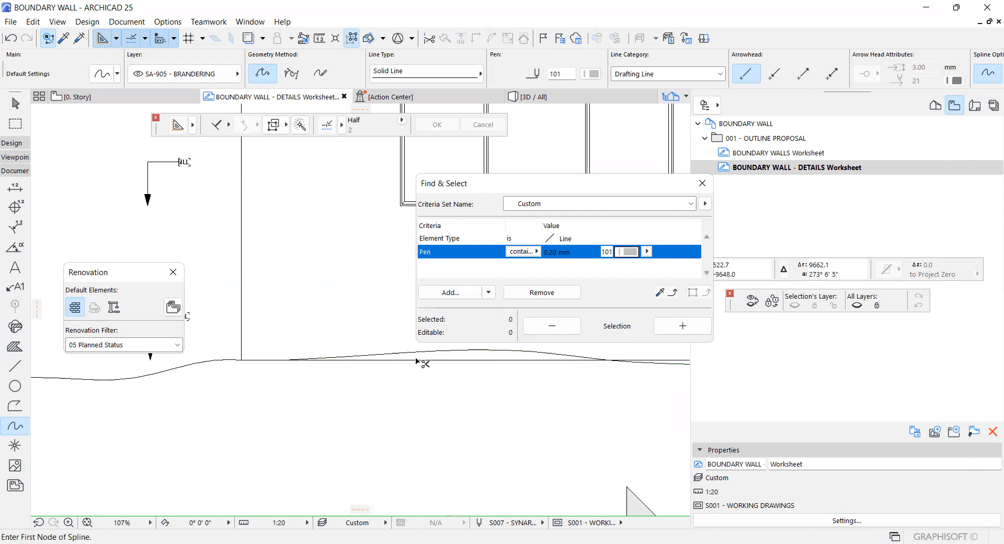
# Remove the straight base line segments between the elevation's outer edges, keeping the wavy ground-line spline
pyautogui.keyDown('shift'); pyautogui.click(371, 361); pyautogui.keyUp('shift')
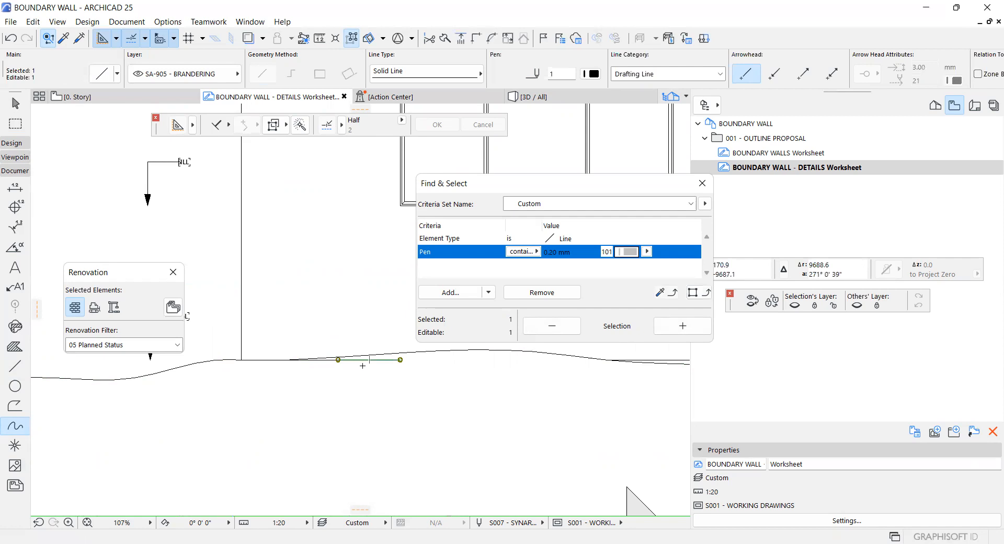
pyautogui.press('Delete')
pyautogui.scroll(4, 293, 355)
pyautogui.keyDown('shift'); pyautogui.click(337, 369); pyautogui.keyUp('shift')
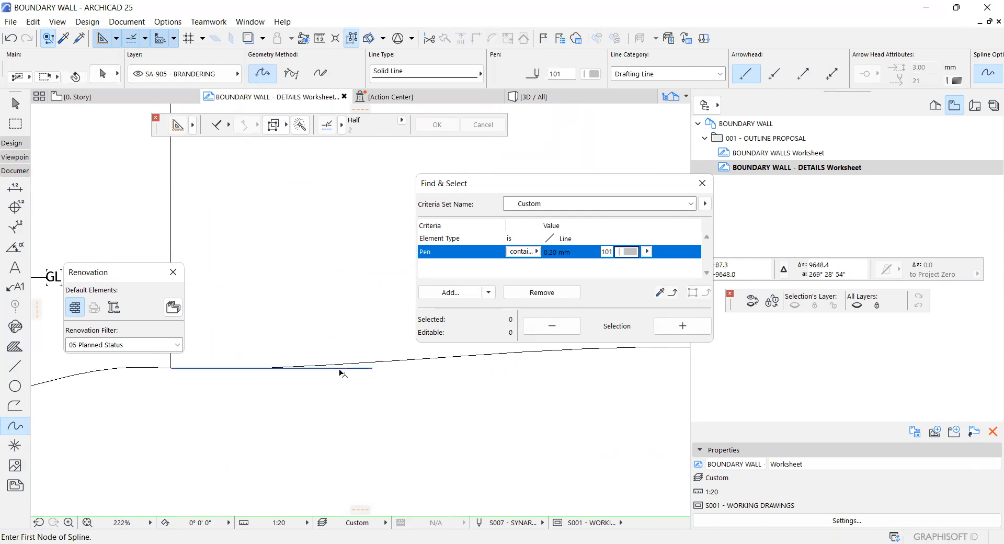
pyautogui.press('Escape')
pyautogui.scroll(-10, 317, 399)
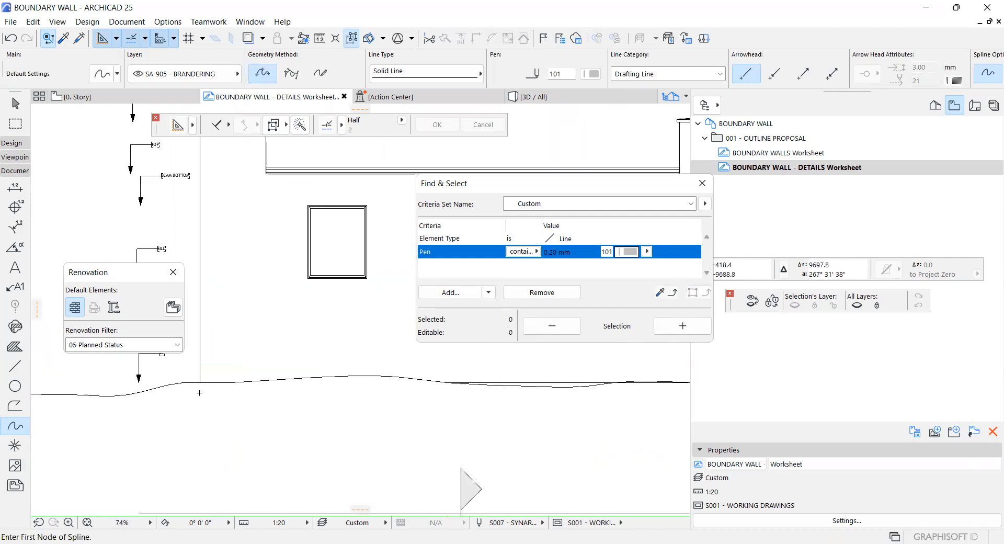
pyautogui.scroll(5, 316, 398)
pyautogui.keyDown('shift'); pyautogui.click(382, 370); pyautogui.keyUp('shift')
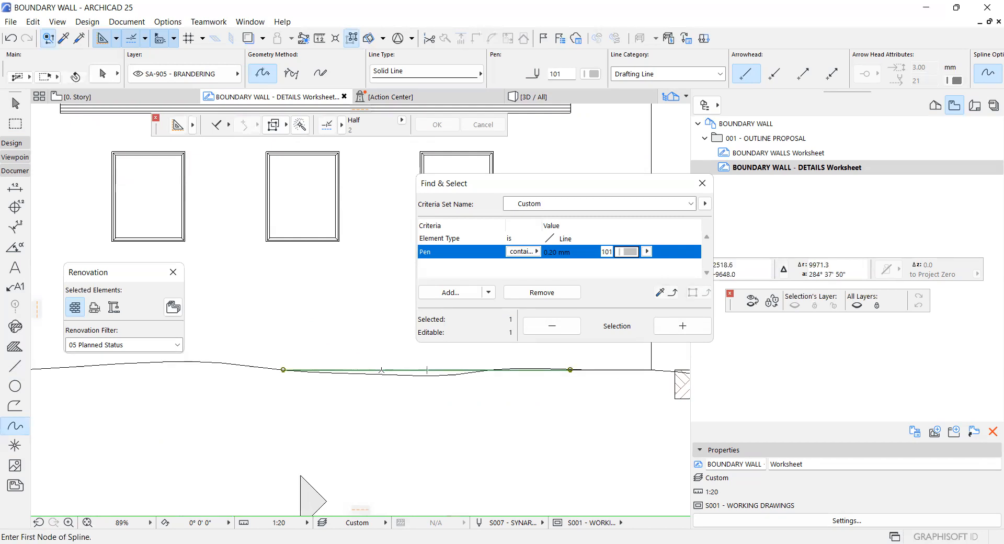
pyautogui.press('Escape')
pyautogui.scroll(3, 410, 360)
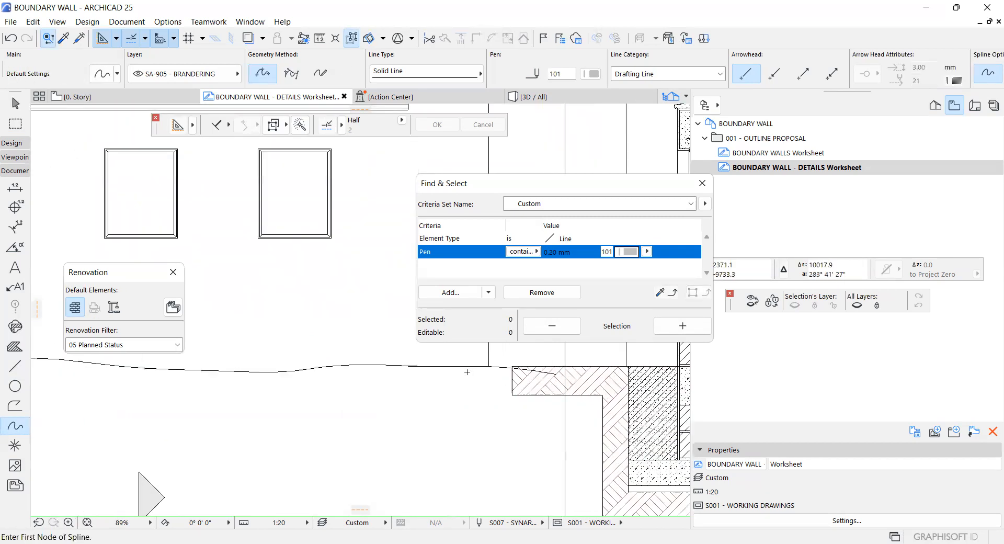
pyautogui.scroll(1, 362, 367)
pyautogui.keyDown('shift'); pyautogui.click(360, 359); pyautogui.keyUp('shift')
pyautogui.press('Escape')
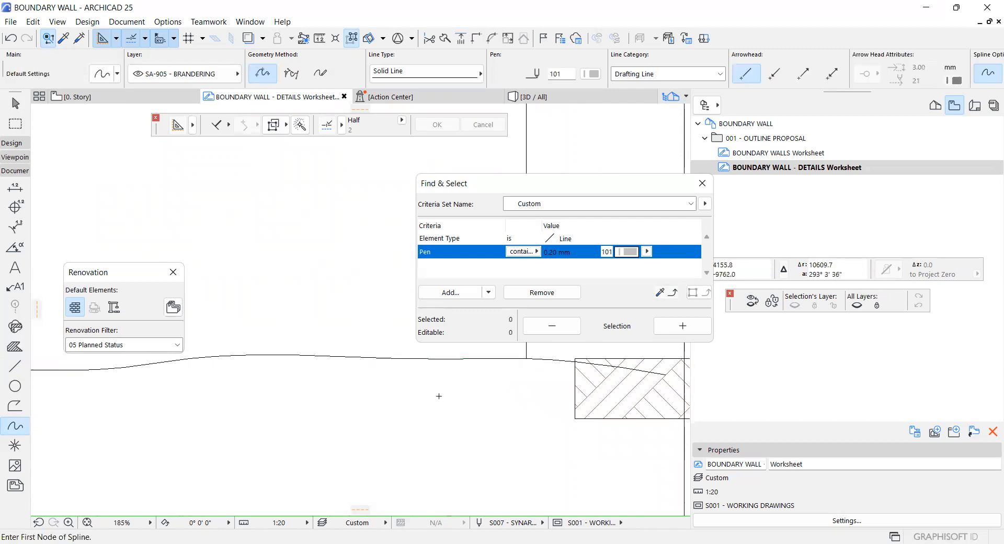
pyautogui.scroll(-5, 444, 400)
pyautogui.scroll(-5, 444, 400)
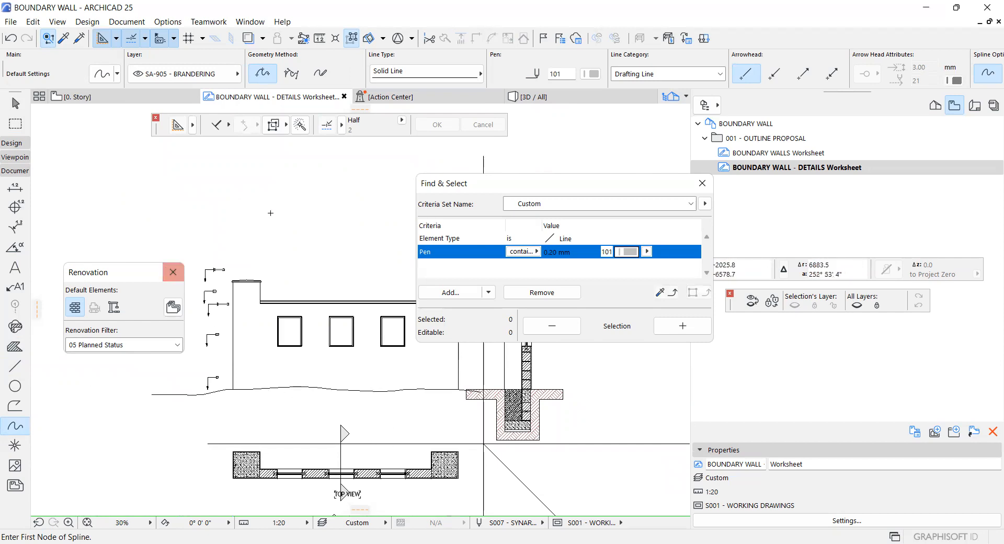
pyautogui.scroll(-2, 371, 396)
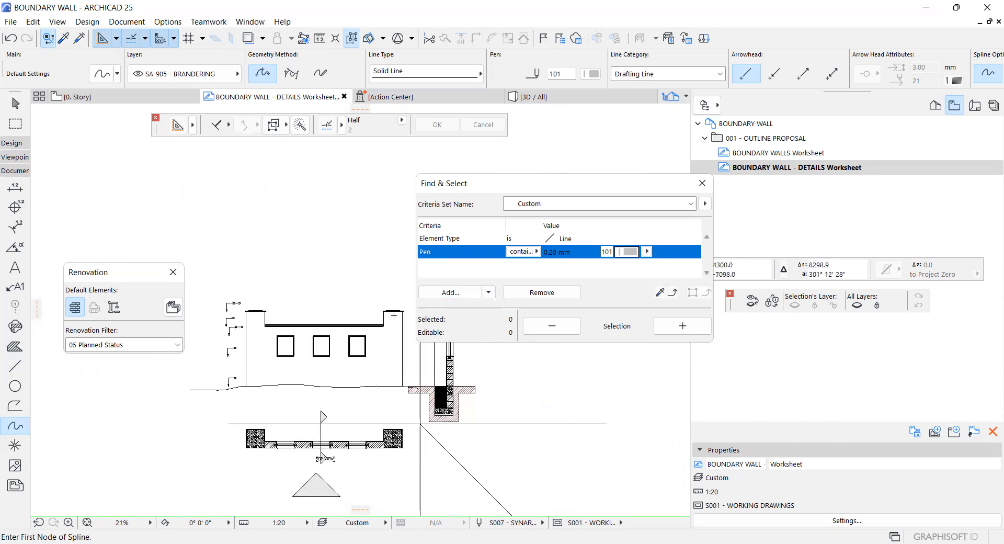
pyautogui.scroll(1, 371, 396)
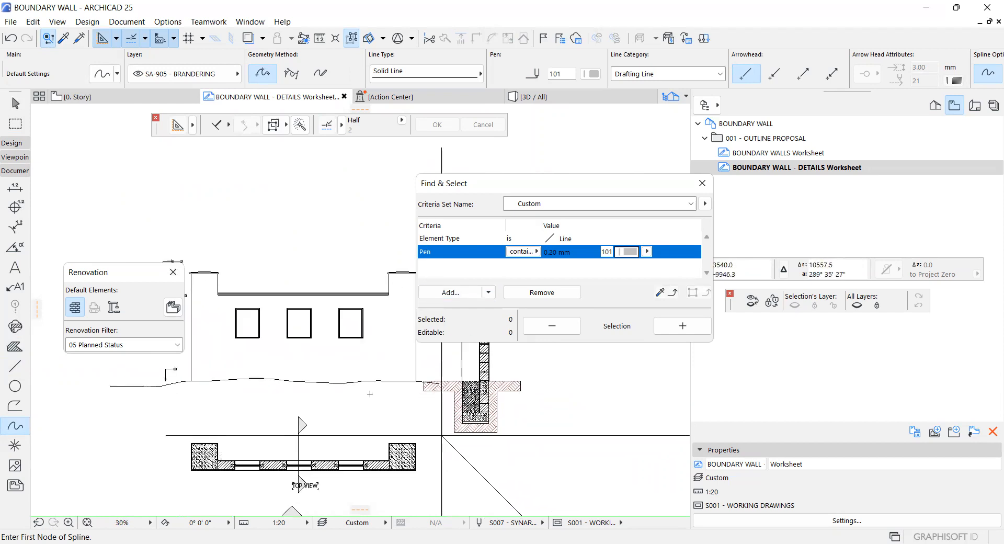